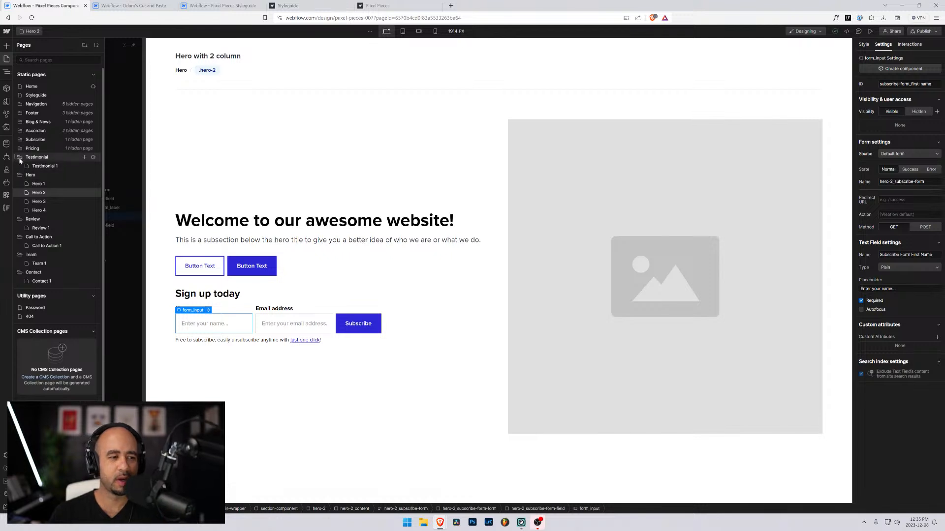
Step: Collapse the Testimonial, Hero, Review, Call to Action, Team and Contact folders in the list of static pages
{"action": "left_click", "coordinate": [19, 157]}
{"action": "left_click", "coordinate": [19, 166]}
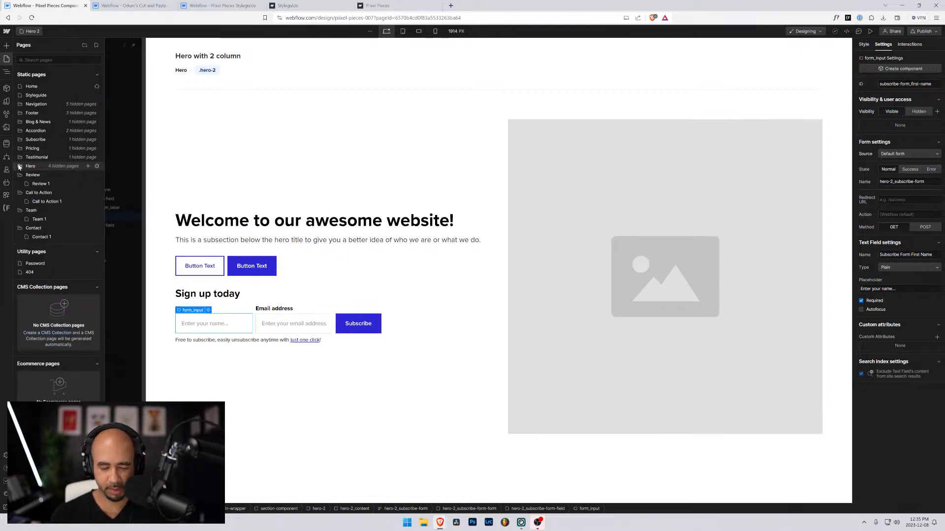
{"action": "key", "text": "ctrl+plus"}
{"action": "key", "text": "ctrl+plus"}
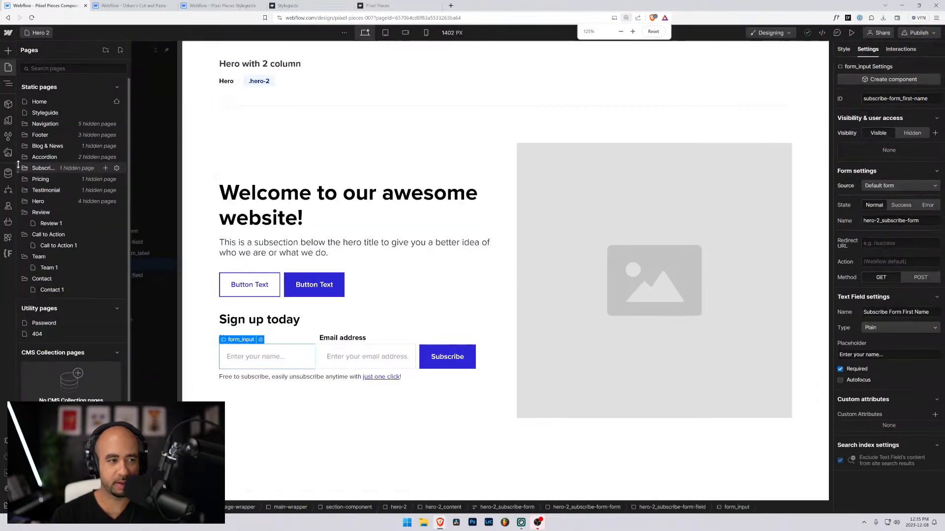
{"action": "key", "text": "ctrl+plus"}
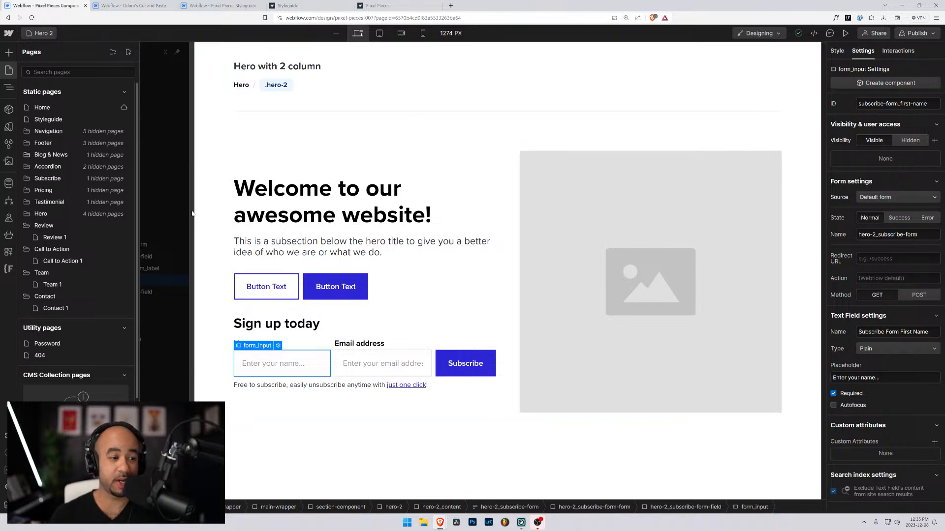
{"action": "left_click", "coordinate": [40, 225]}
{"action": "left_click", "coordinate": [37, 237]}
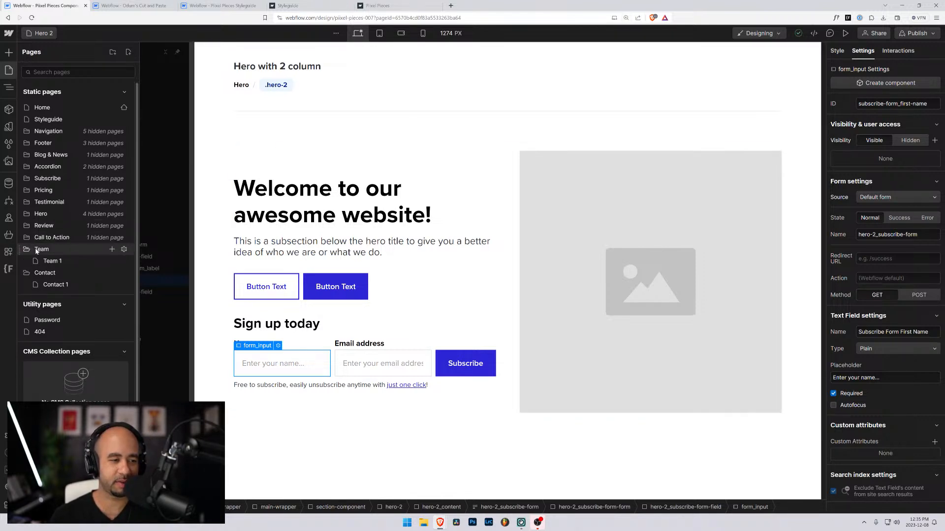
{"action": "left_click", "coordinate": [37, 249]}
{"action": "left_click", "coordinate": [40, 262]}
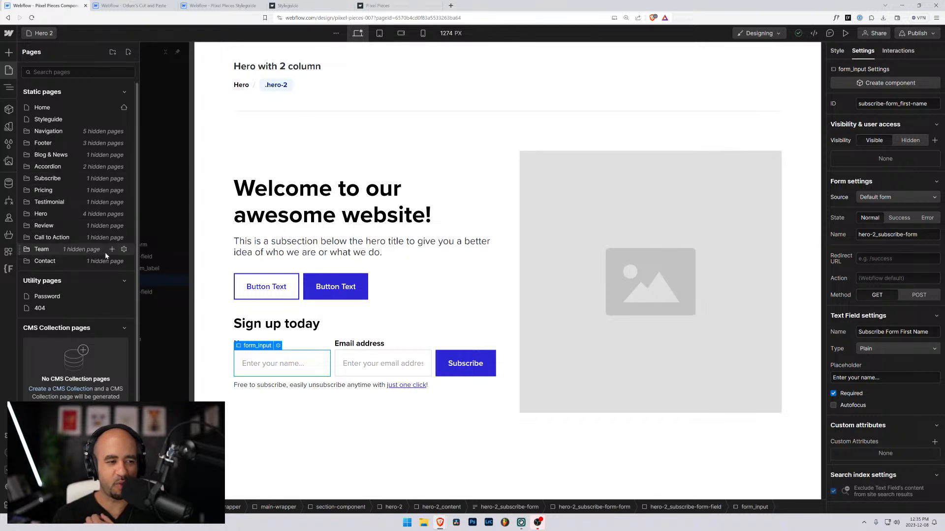
Step: Expand the Contact folder and open the Contact 1 page
{"action": "left_click", "coordinate": [43, 261]}
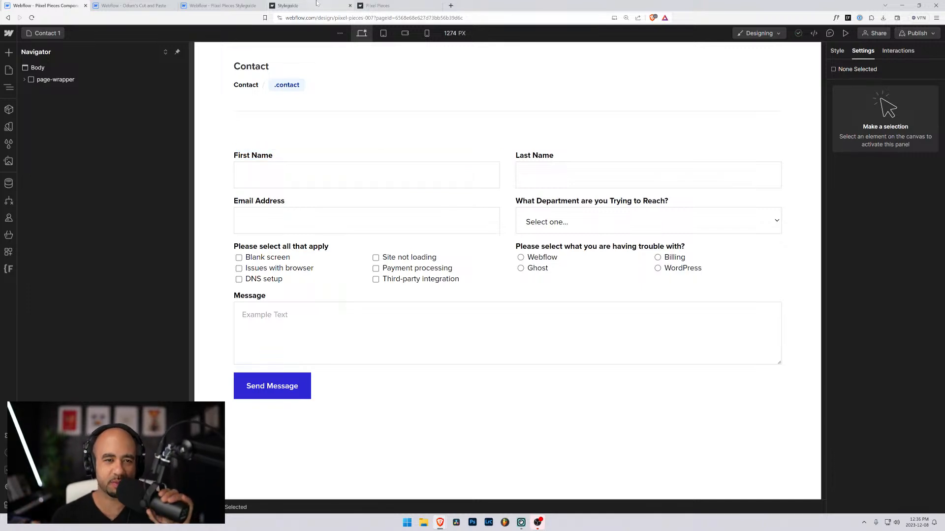
Step: View the published Piixel Pieces home page and styleguide, and close the Odum's Cut and Paste project
{"action": "left_click", "coordinate": [387, 6]}
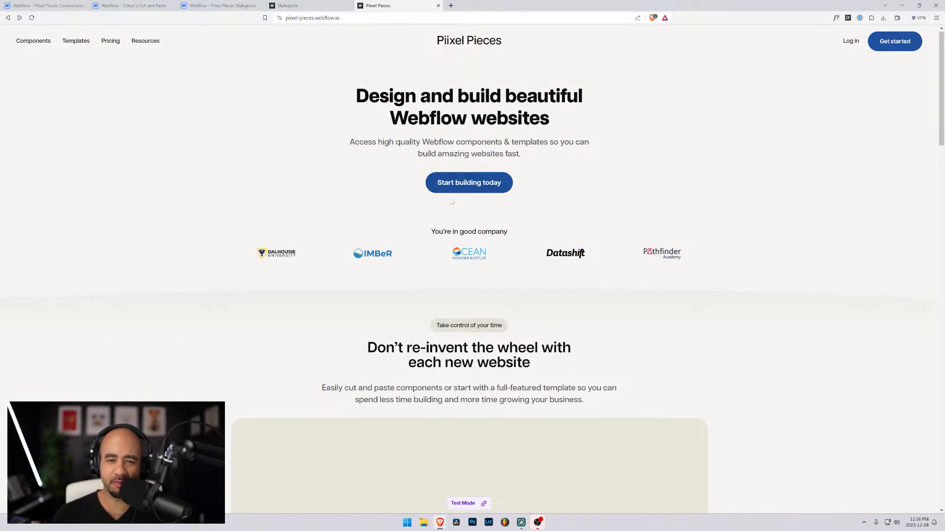
{"action": "left_click", "coordinate": [314, 5]}
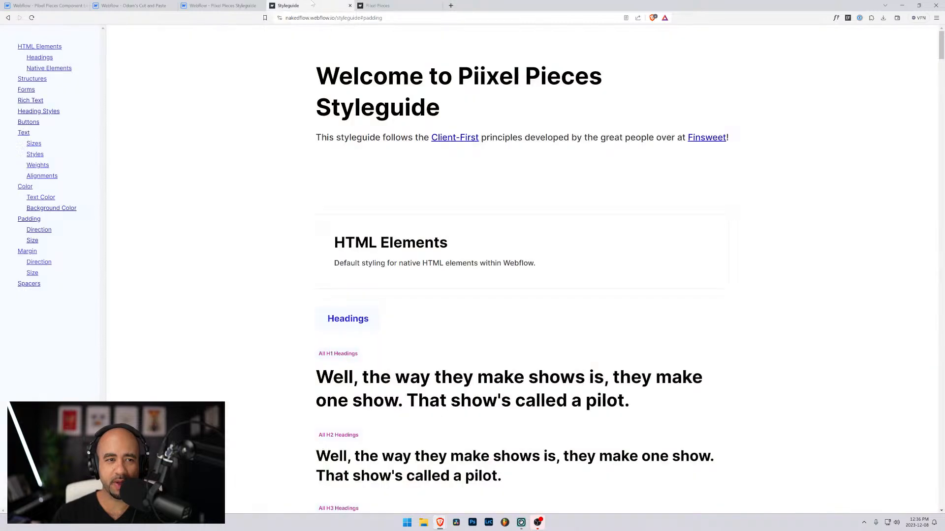
{"action": "left_click", "coordinate": [157, 5]}
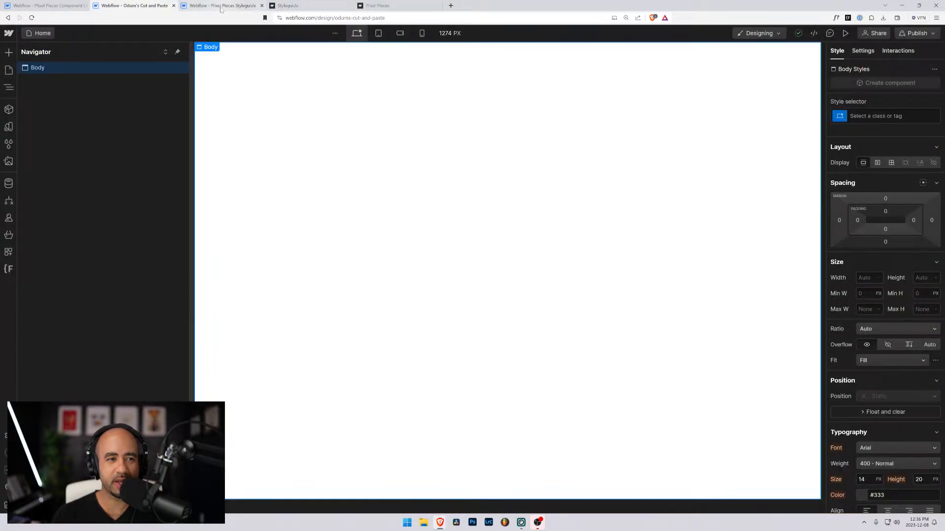
{"action": "left_click", "coordinate": [174, 6]}
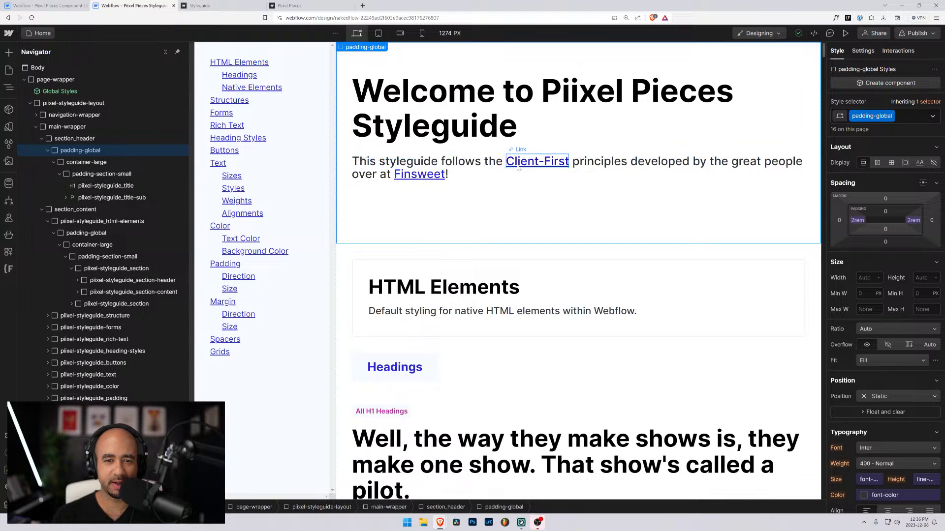
Step: Switch between the component library and the Piixel Pieces Styleguide project, and show the Styleguide project's page list
{"action": "left_click", "coordinate": [56, 6]}
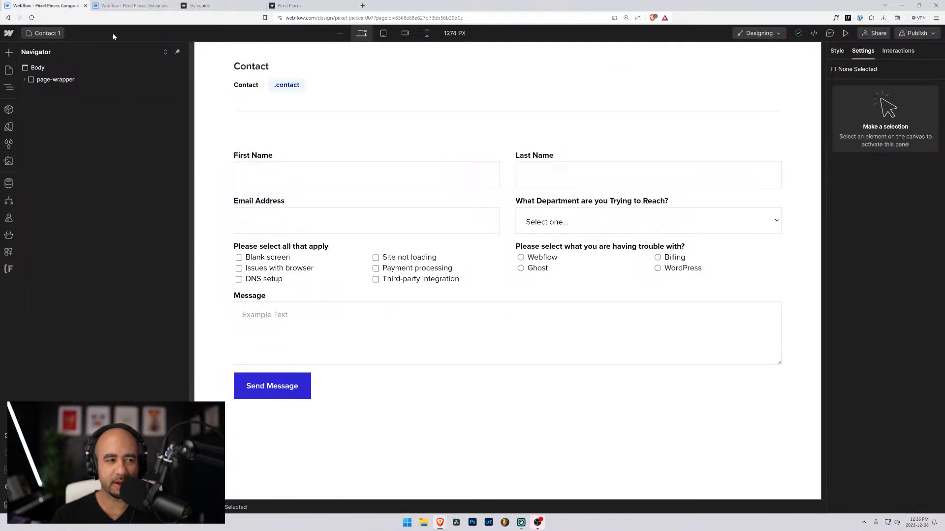
{"action": "left_click", "coordinate": [126, 5]}
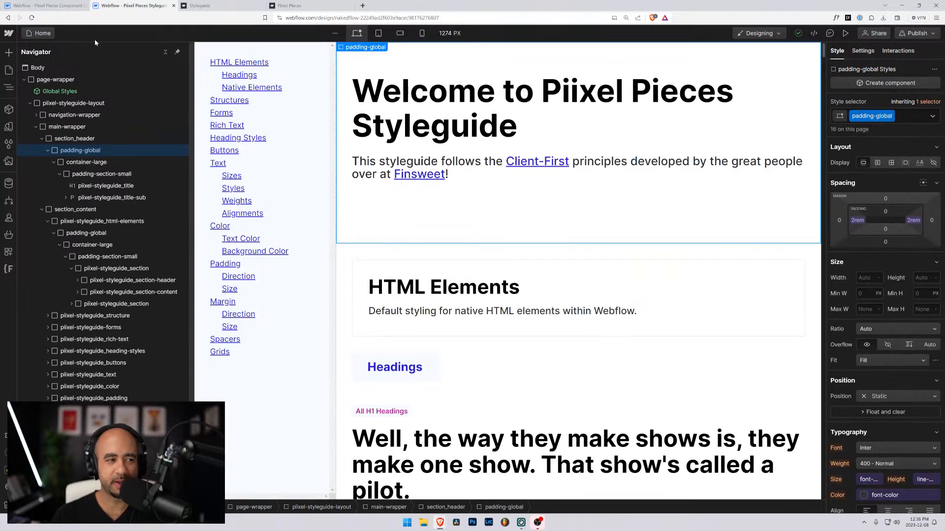
{"action": "left_click", "coordinate": [29, 103]}
{"action": "left_click", "coordinate": [39, 33]}
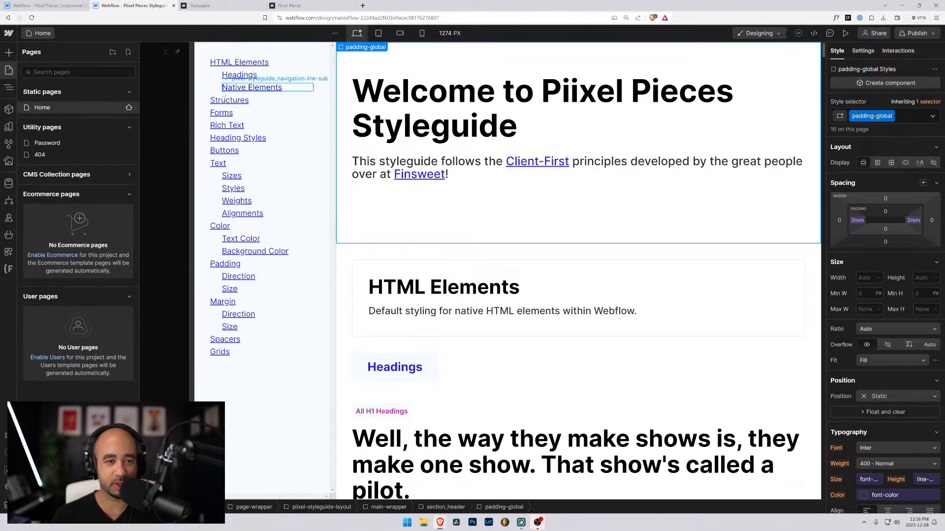
Step: Open the Styleguide page in the Piixel Pieces Component Library project
{"action": "left_click", "coordinate": [39, 5]}
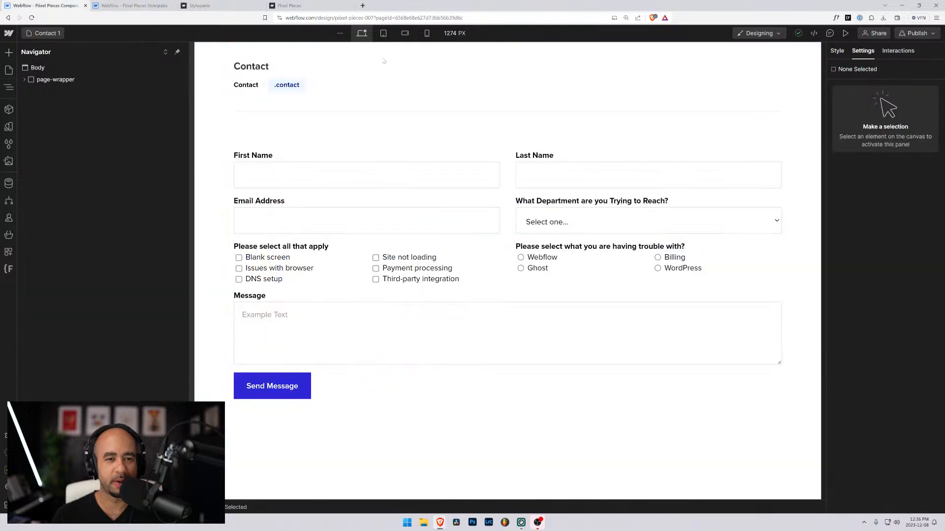
{"action": "left_click", "coordinate": [35, 36]}
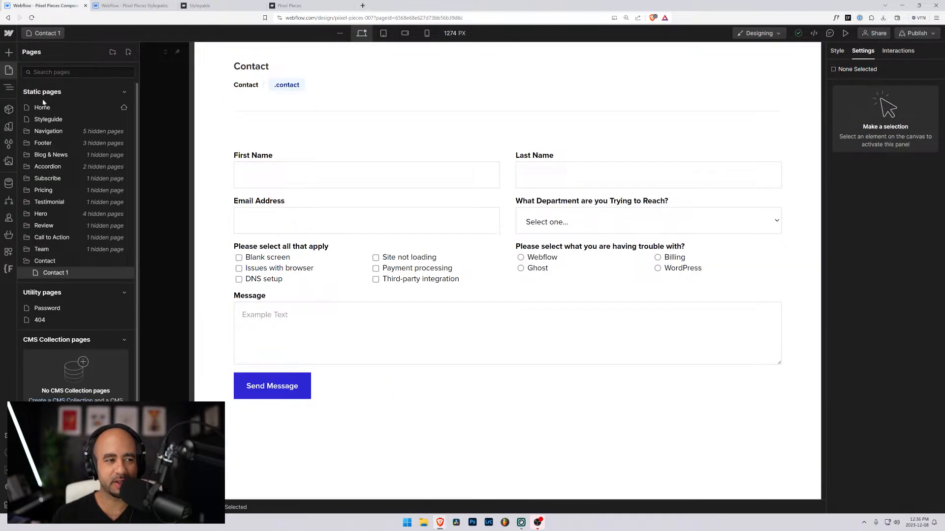
{"action": "left_click", "coordinate": [47, 118]}
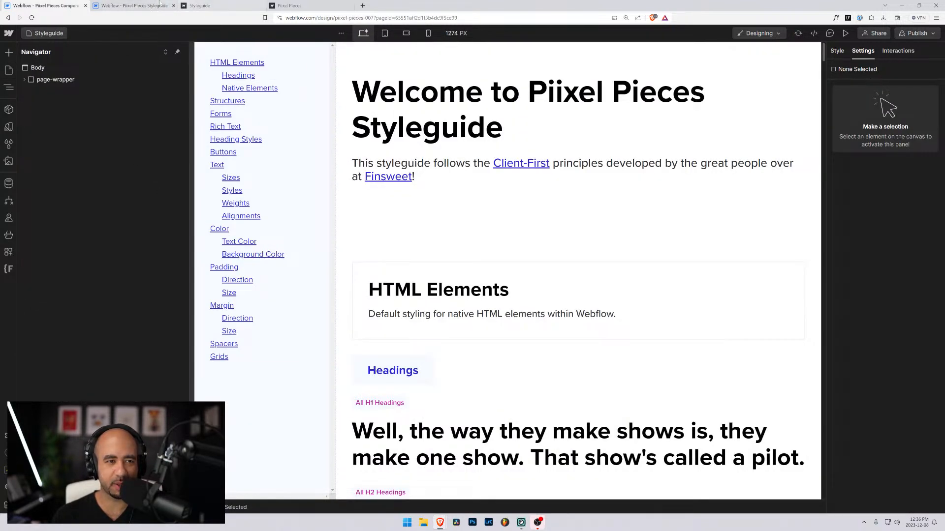
Step: Compare the component library's Styleguide page with the home page of the separate Piixel Pieces Styleguide project
{"action": "left_click", "coordinate": [140, 6]}
{"action": "left_click", "coordinate": [61, 4]}
{"action": "left_click", "coordinate": [115, 4]}
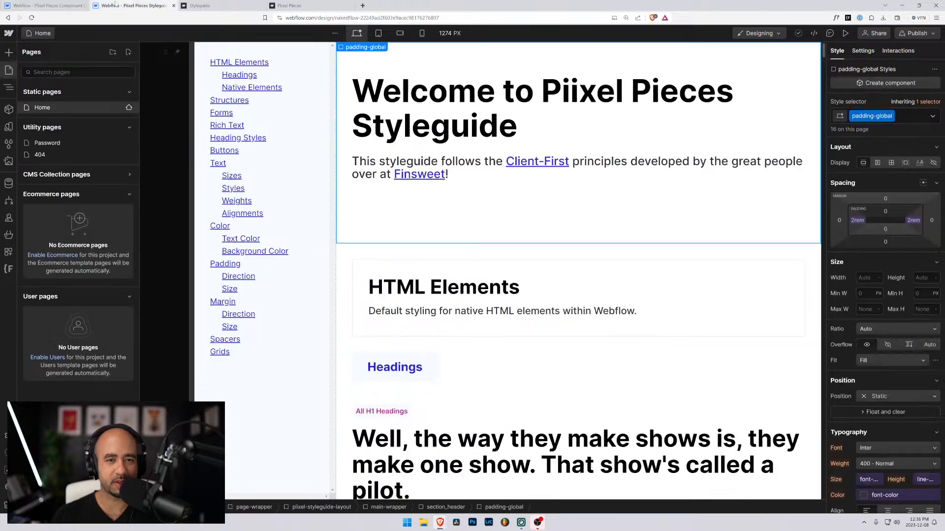
{"action": "left_click", "coordinate": [68, 5]}
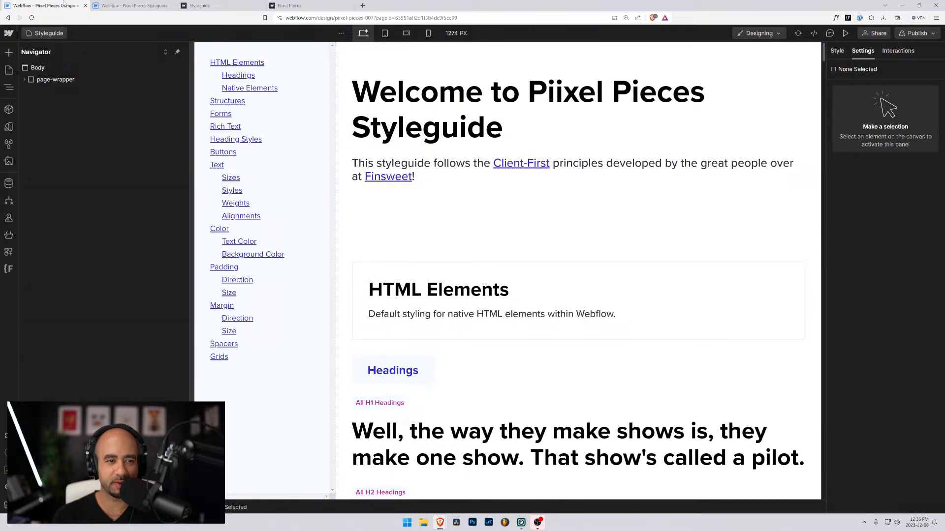
{"action": "left_click", "coordinate": [121, 6]}
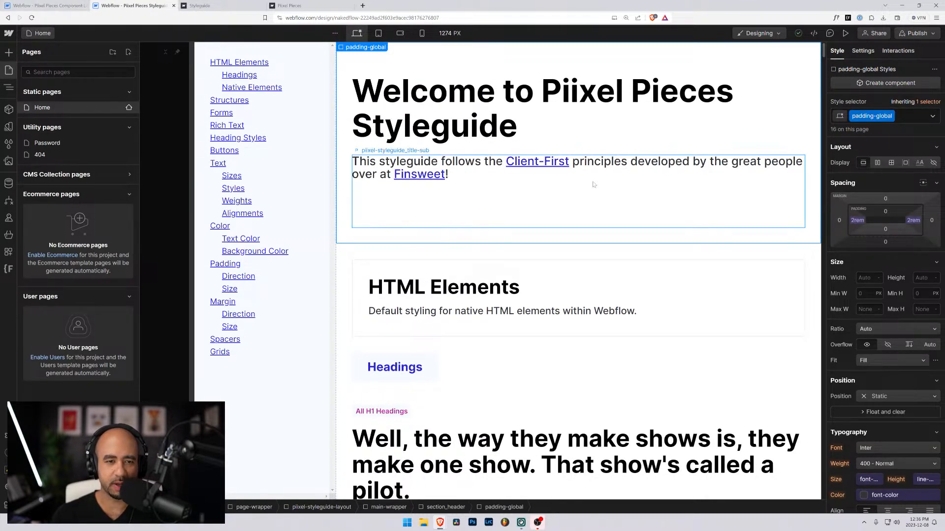
{"action": "left_click", "coordinate": [59, 6]}
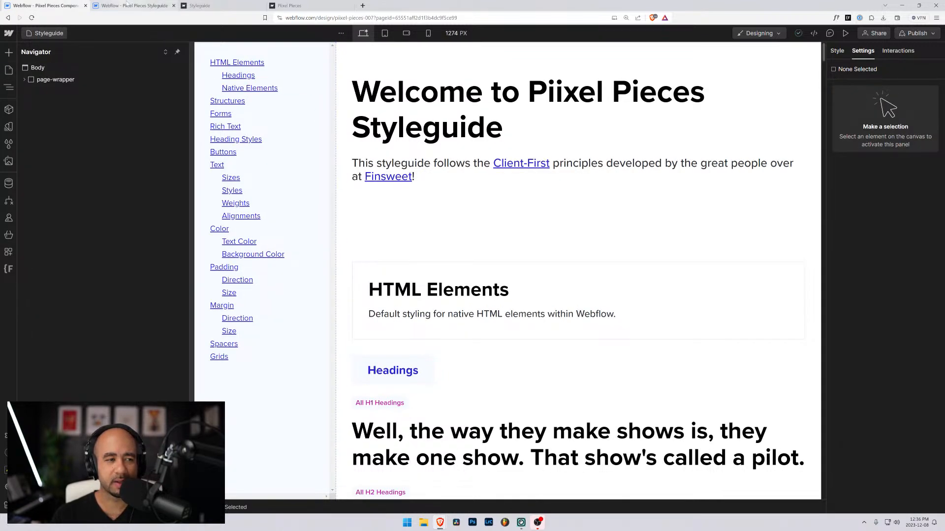
{"action": "left_click", "coordinate": [127, 5]}
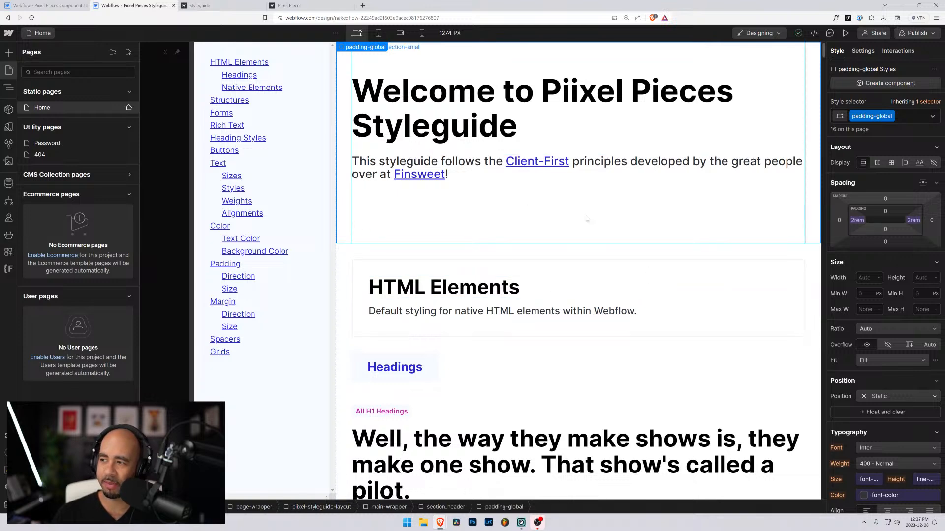
{"action": "left_click", "coordinate": [56, 5]}
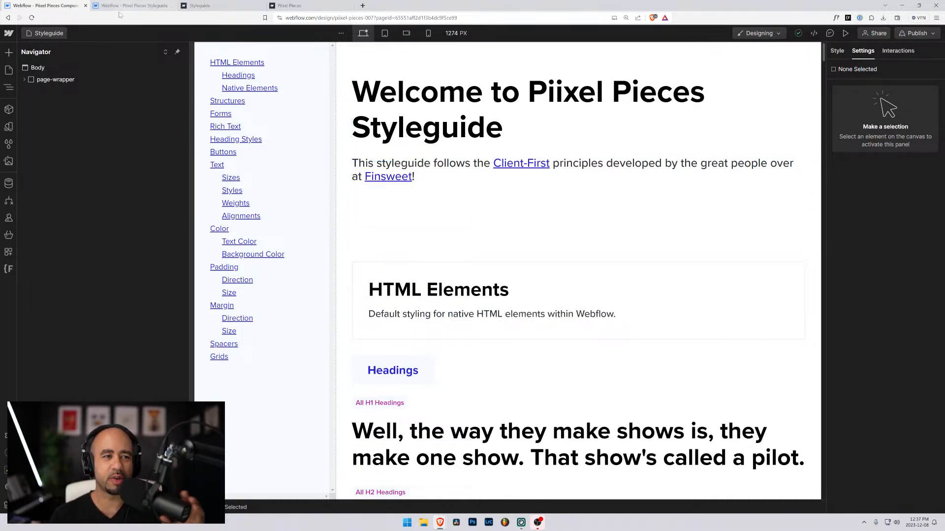
{"action": "key", "text": "ctrl+Tab"}
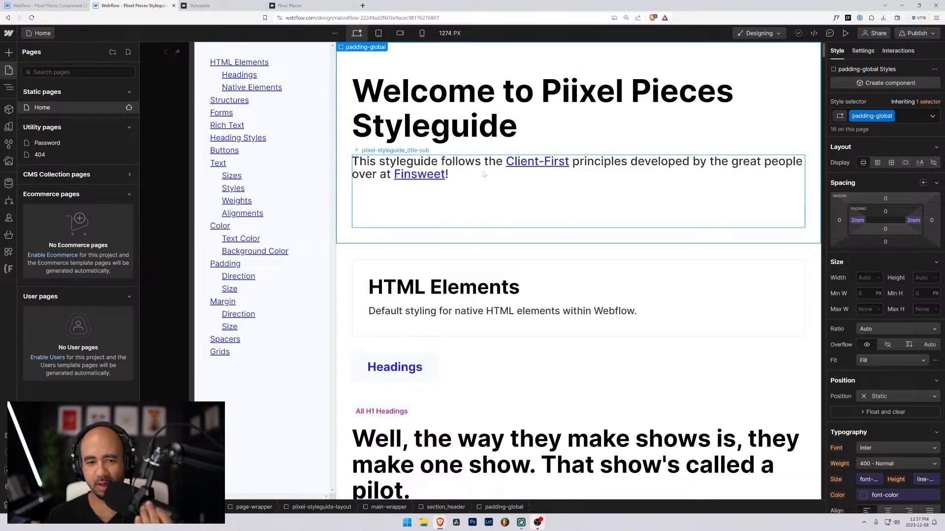
Step: Select the subtitle paragraph under the styleguide heading and view the project's publish destinations
{"action": "key", "text": "z"}
{"action": "left_click", "coordinate": [459, 178]}
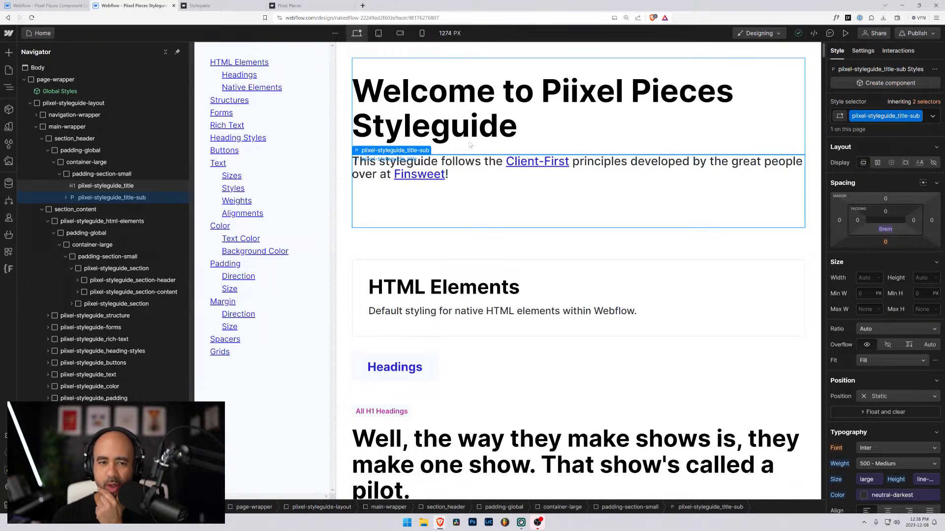
{"action": "left_click", "coordinate": [846, 34]}
{"action": "left_click", "coordinate": [853, 34]}
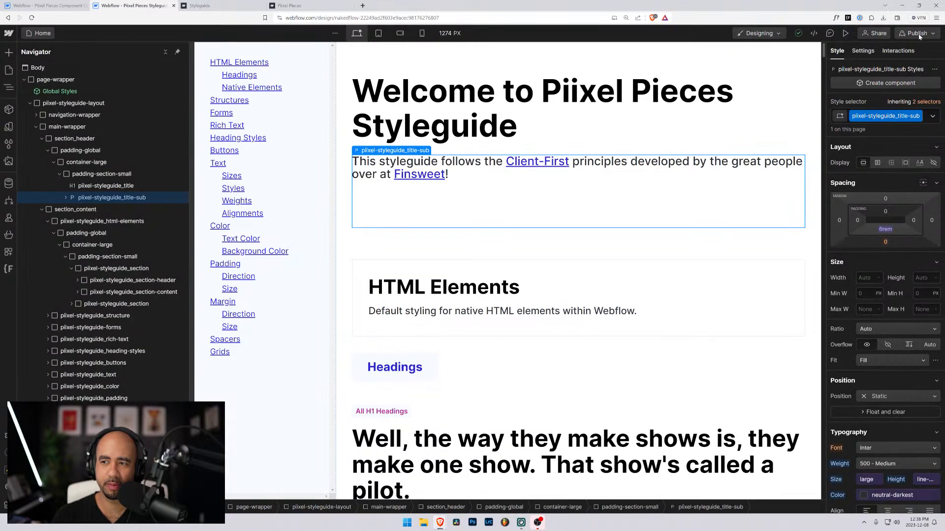
{"action": "left_click", "coordinate": [901, 34]}
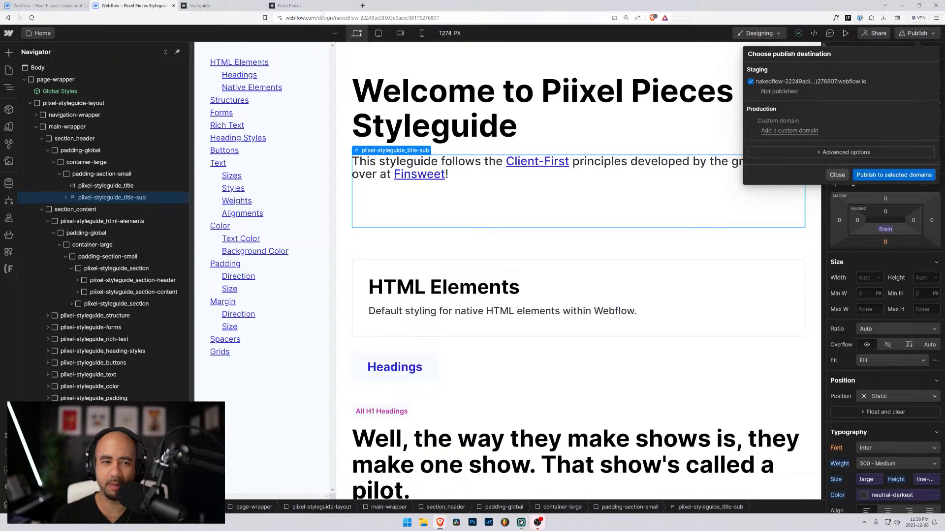
Step: View the published Nakedflow styleguide and return to the component library project
{"action": "left_click", "coordinate": [212, 5]}
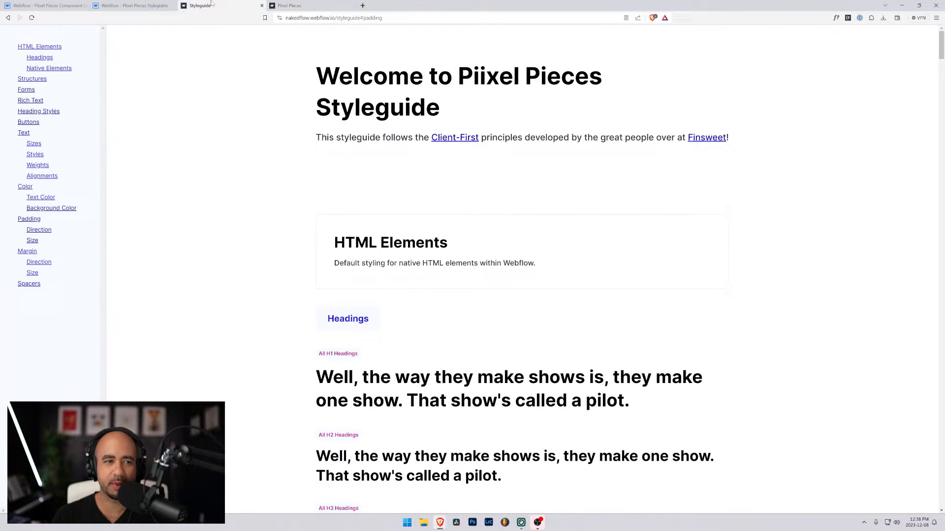
{"action": "left_click", "coordinate": [100, 5]}
{"action": "left_click", "coordinate": [48, 5]}
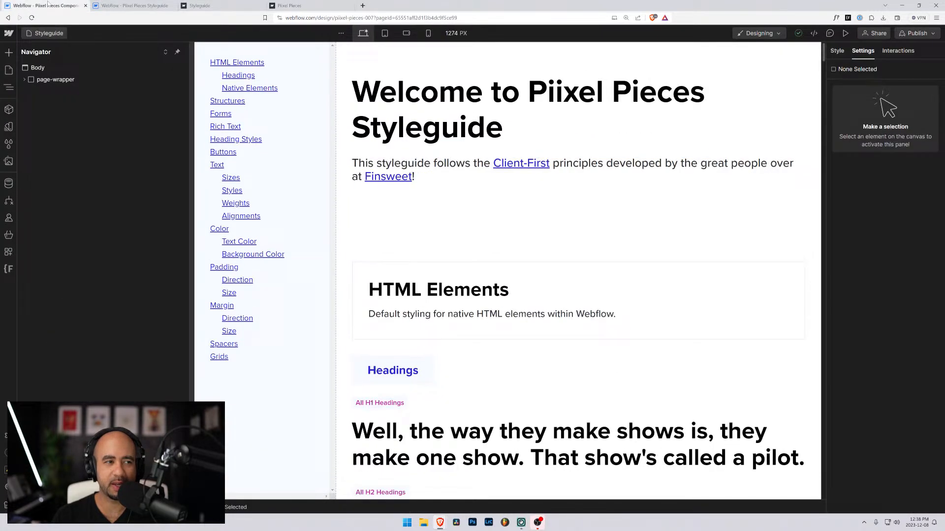
Step: Open the Webflow dashboard in a new tab and launch the Nakedflow site from the Piixel Pieces folder in the Designer
{"action": "left_click", "coordinate": [8, 34]}
{"action": "middle_click", "coordinate": [21, 51]}
{"action": "left_click", "coordinate": [142, 5]}
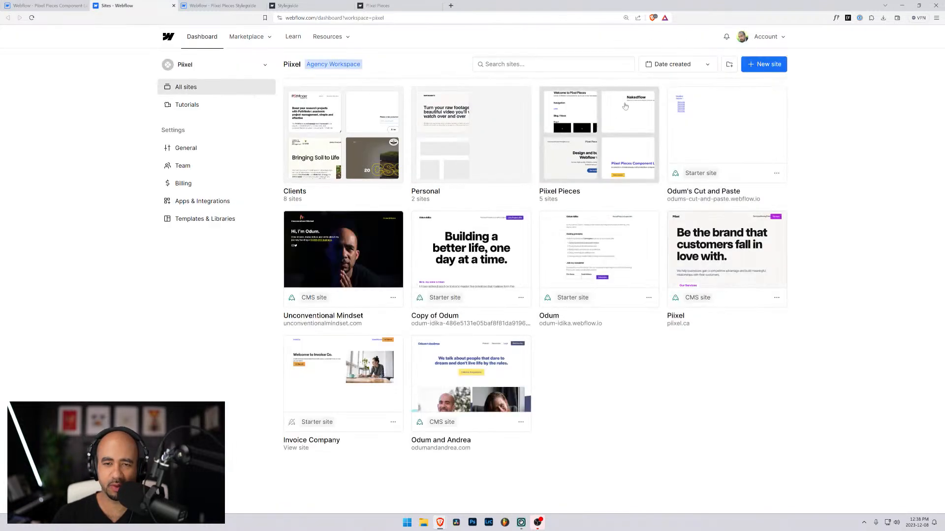
{"action": "left_click", "coordinate": [580, 125]}
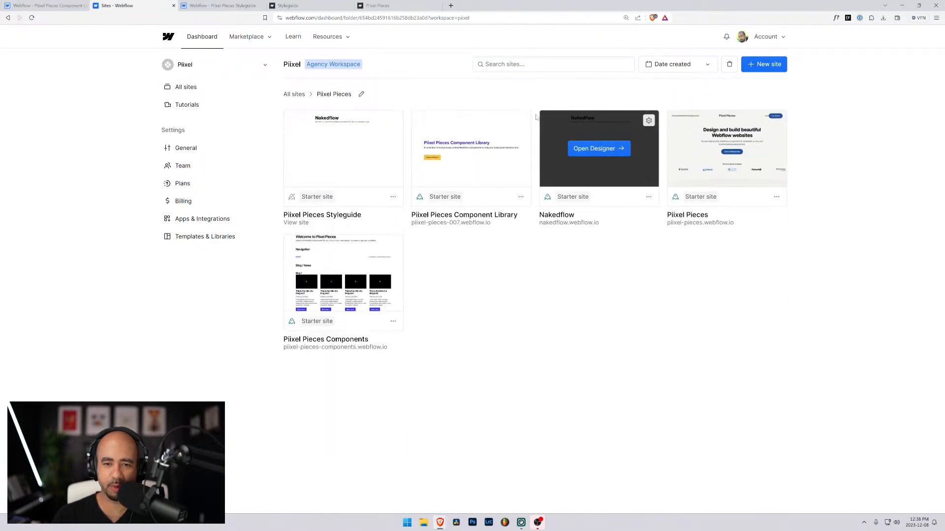
{"action": "left_click", "coordinate": [592, 148]}
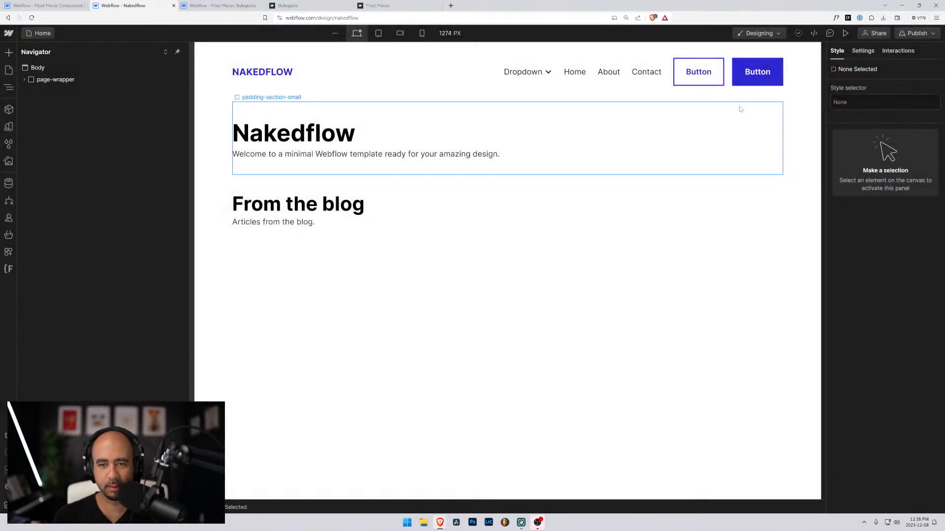
Step: Check the publish destinations of the Nakedflow site
{"action": "left_click", "coordinate": [929, 33]}
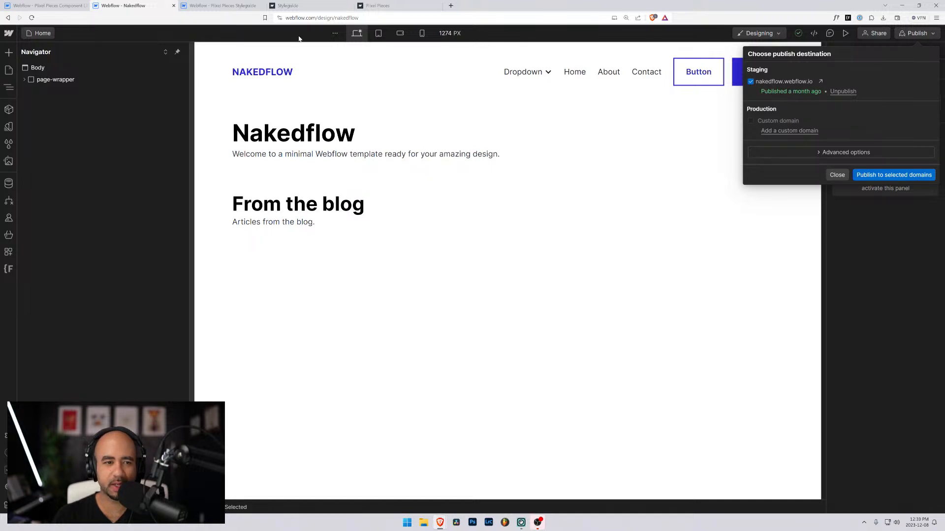
{"action": "left_click", "coordinate": [37, 52]}
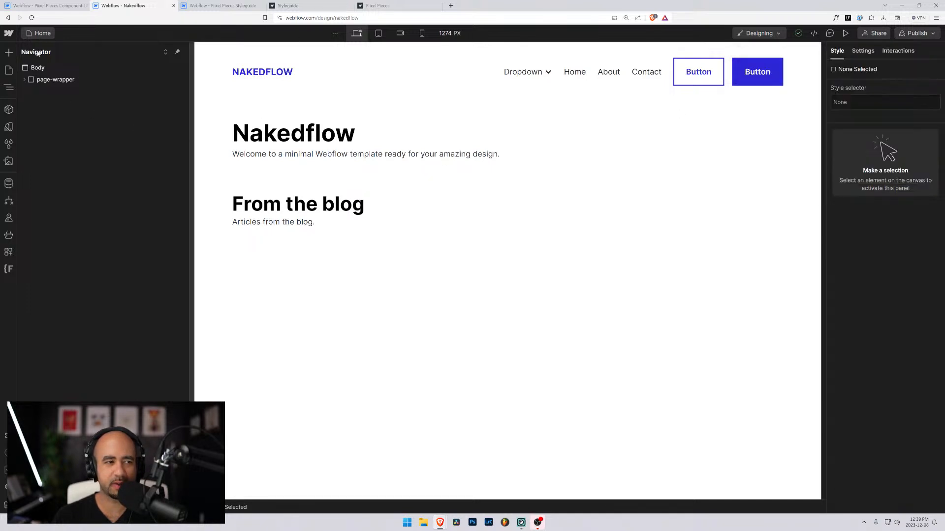
Step: Open the Styleguide page of the Nakedflow site
{"action": "left_click", "coordinate": [28, 82]}
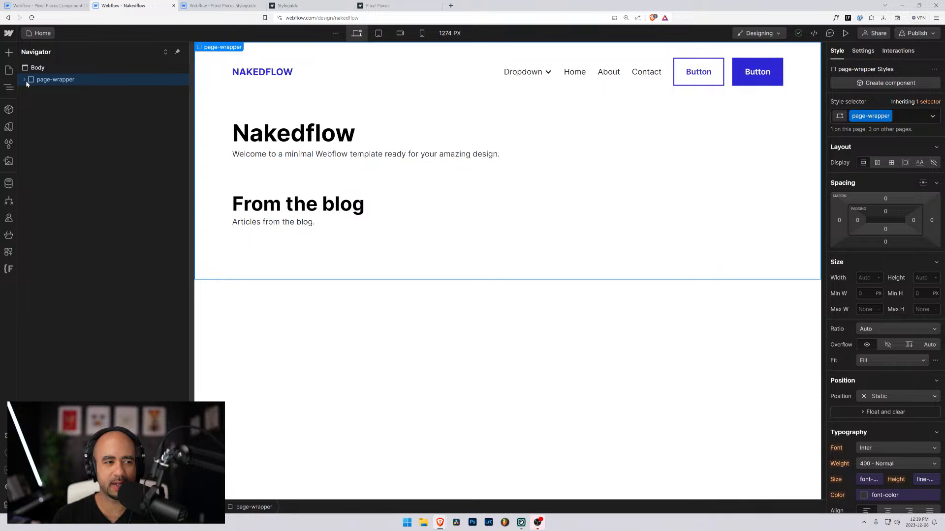
{"action": "left_click", "coordinate": [36, 33]}
{"action": "left_click", "coordinate": [35, 119]}
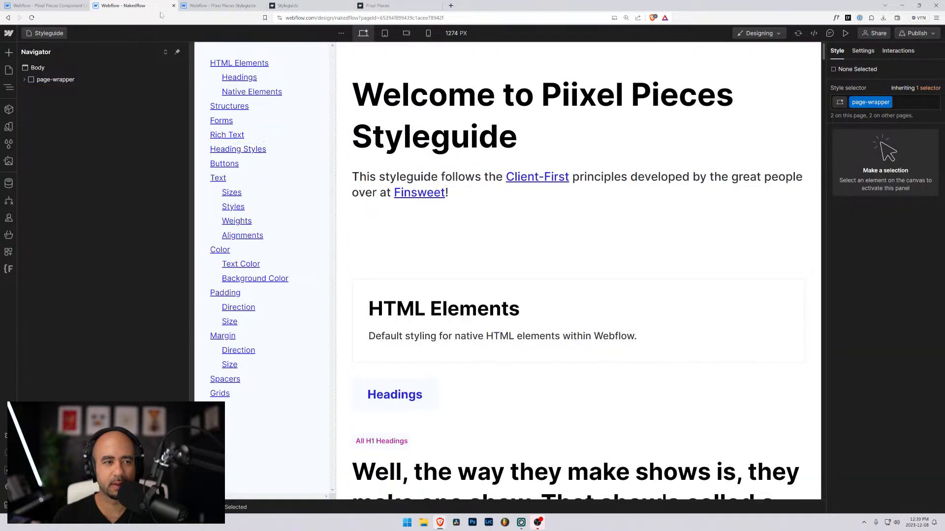
Step: Examine the Nakedflow styleguide's headings, colors, margin sizes, utility classes, spacers and grid classes
{"action": "left_click", "coordinate": [208, 5]}
{"action": "left_click", "coordinate": [123, 5]}
{"action": "left_click", "coordinate": [210, 6]}
{"action": "left_click", "coordinate": [145, 5]}
{"action": "scroll", "coordinate": [296, 104], "scroll_direction": "down", "scroll_amount": 20}
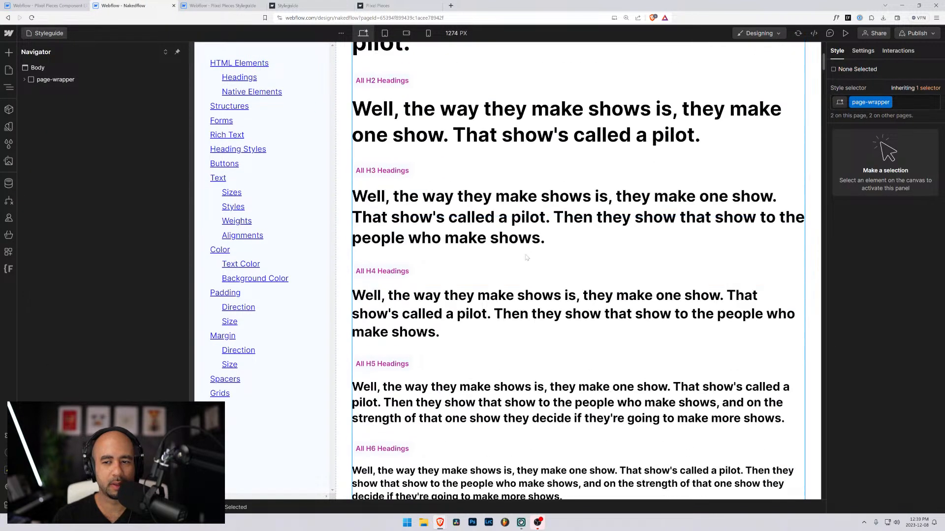
{"action": "scroll", "coordinate": [819, 156], "scroll_direction": "down", "scroll_amount": 20}
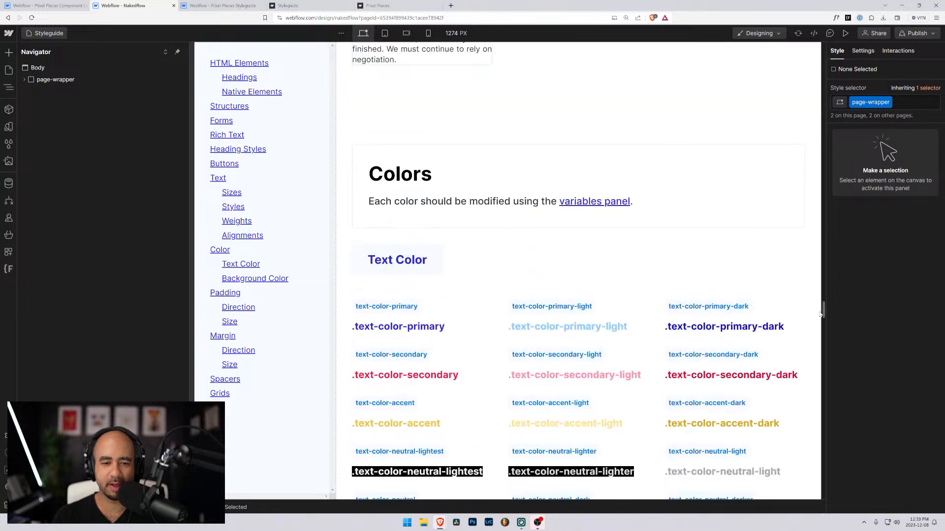
{"action": "scroll", "coordinate": [812, 396], "scroll_direction": "down", "scroll_amount": 20}
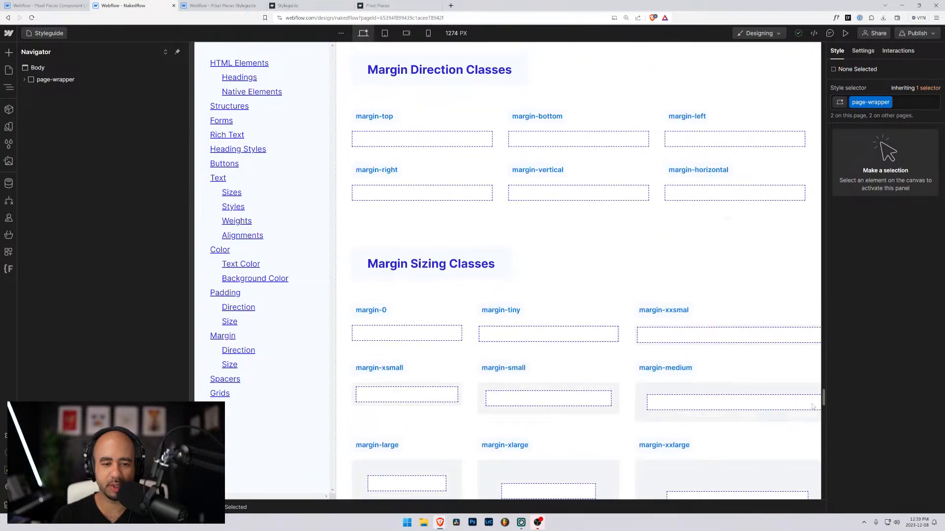
{"action": "scroll", "coordinate": [808, 439], "scroll_direction": "down", "scroll_amount": 14}
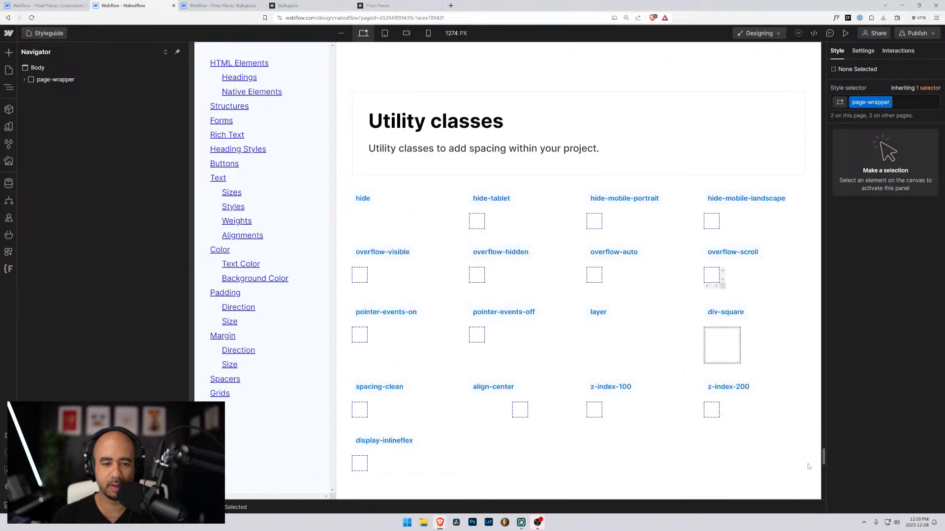
{"action": "scroll", "coordinate": [808, 439], "scroll_direction": "up", "scroll_amount": 12}
{"action": "scroll", "coordinate": [805, 462], "scroll_direction": "down", "scroll_amount": 10}
{"action": "scroll", "coordinate": [806, 462], "scroll_direction": "up", "scroll_amount": 15}
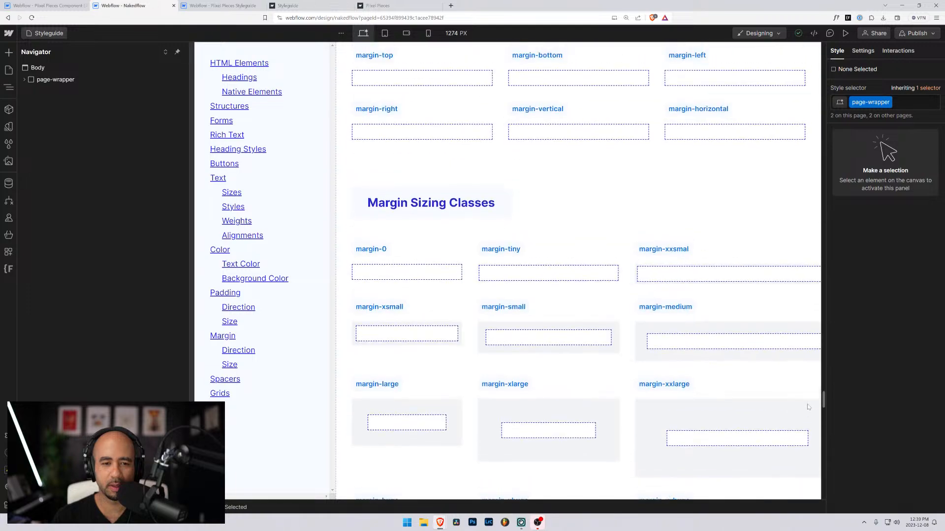
{"action": "scroll", "coordinate": [808, 405], "scroll_direction": "up", "scroll_amount": 10}
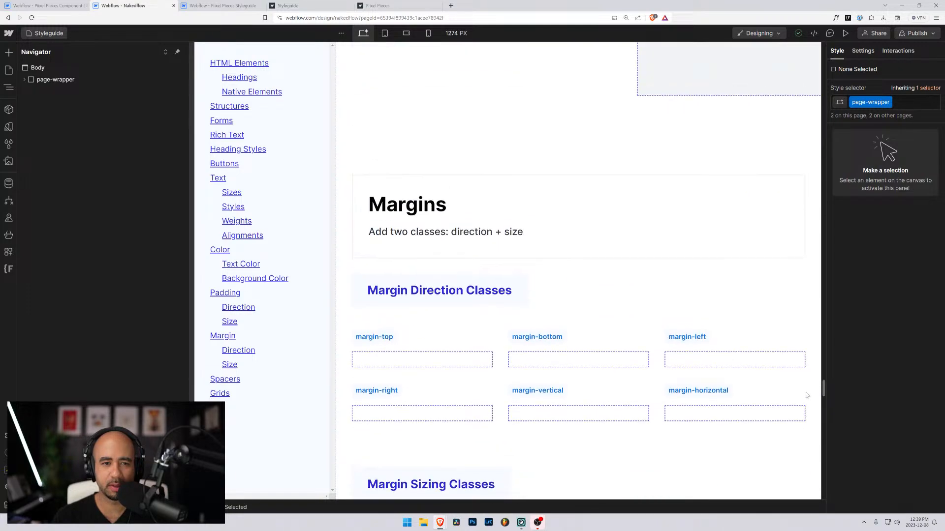
{"action": "scroll", "coordinate": [799, 396], "scroll_direction": "down", "scroll_amount": 15}
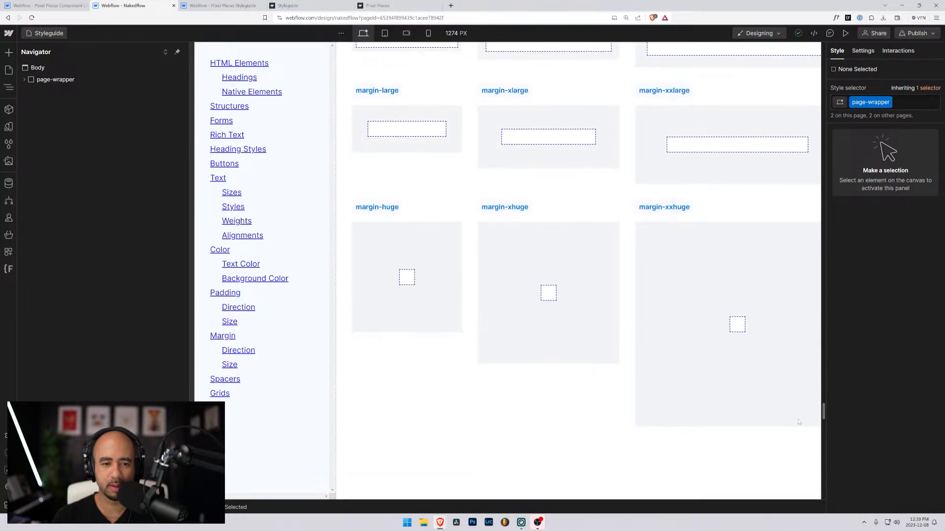
{"action": "scroll", "coordinate": [793, 487], "scroll_direction": "down", "scroll_amount": 8}
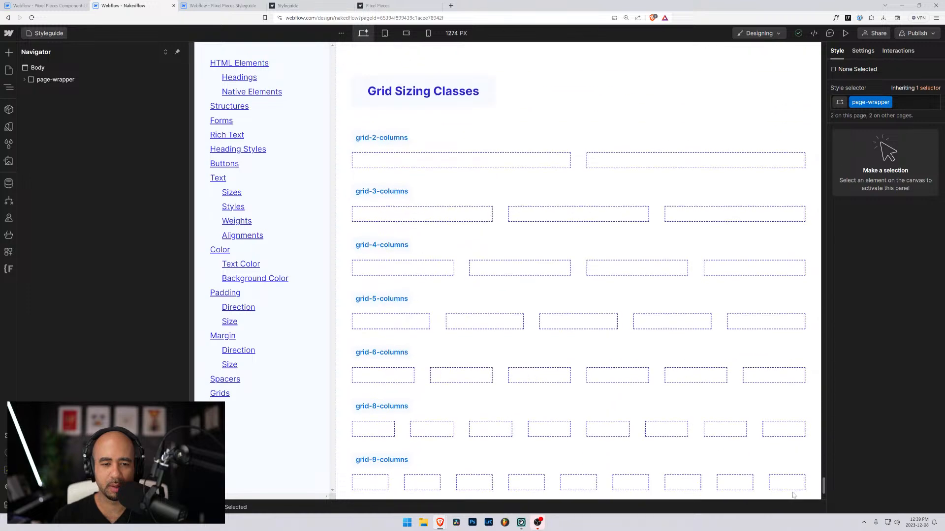
{"action": "scroll", "coordinate": [518, 254], "scroll_direction": "up", "scroll_amount": 13}
{"action": "scroll", "coordinate": [518, 254], "scroll_direction": "up", "scroll_amount": 10}
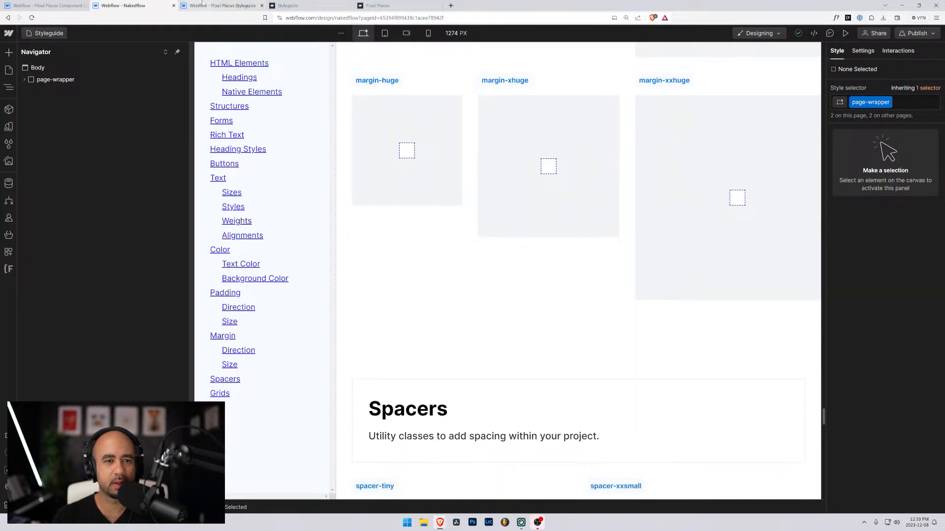
Step: Compare the publish destinations of the Nakedflow and Piixel Pieces Styleguide projects, moving the Styleguide project's browser tab ahead of Nakedflow's
{"action": "left_click", "coordinate": [923, 34]}
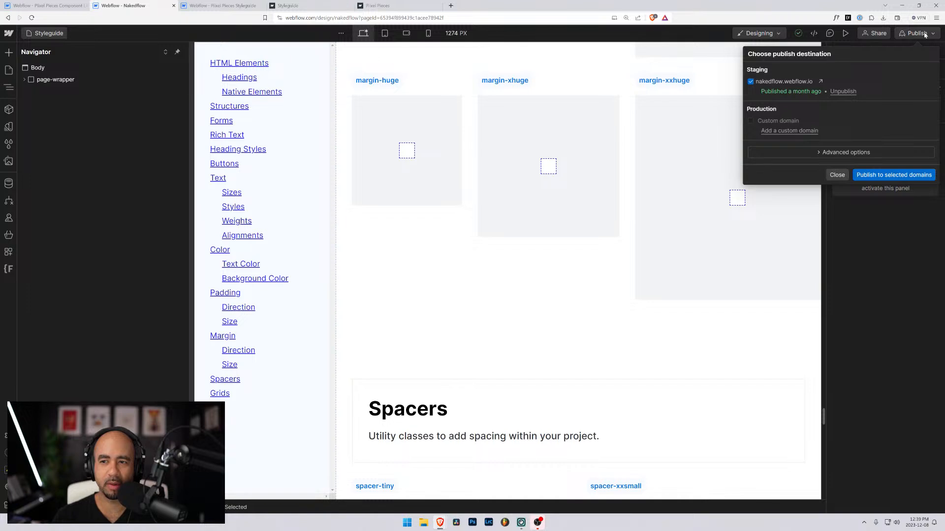
{"action": "left_click", "coordinate": [203, 5]}
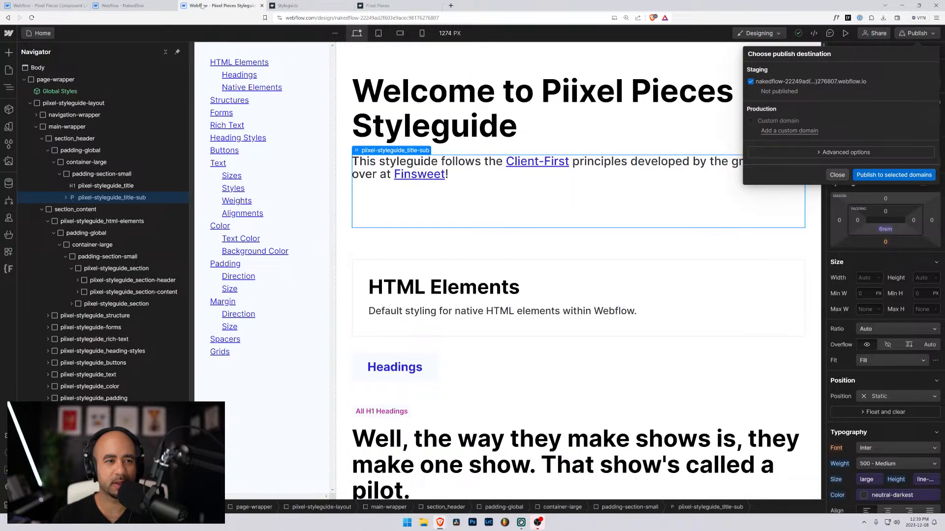
{"action": "left_click_drag", "start_coordinate": [203, 5], "coordinate": [127, 5]}
{"action": "left_click", "coordinate": [505, 219]}
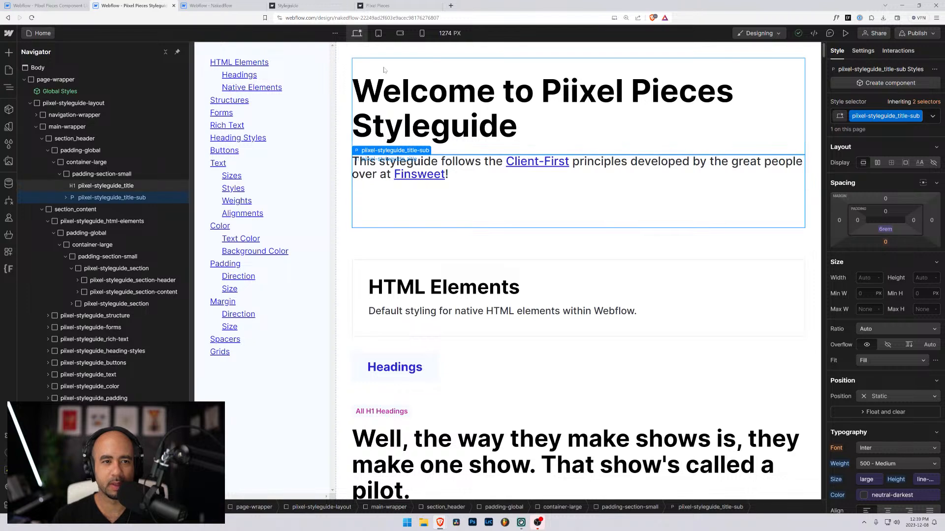
{"action": "left_click", "coordinate": [933, 35]}
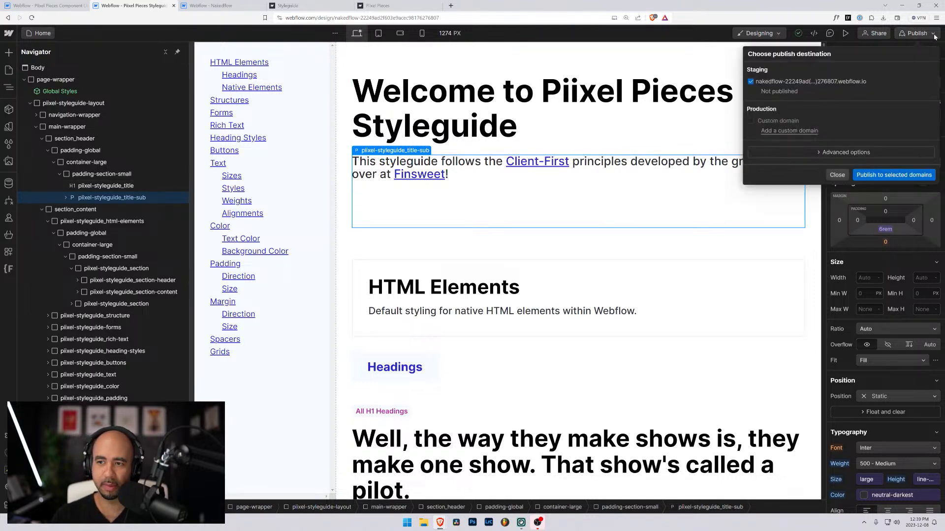
{"action": "left_click", "coordinate": [483, 147]}
Step: Look through the Styleguide project's text weight, text alignment and padding classes
{"action": "scroll", "coordinate": [821, 80], "scroll_direction": "down", "scroll_amount": 1}
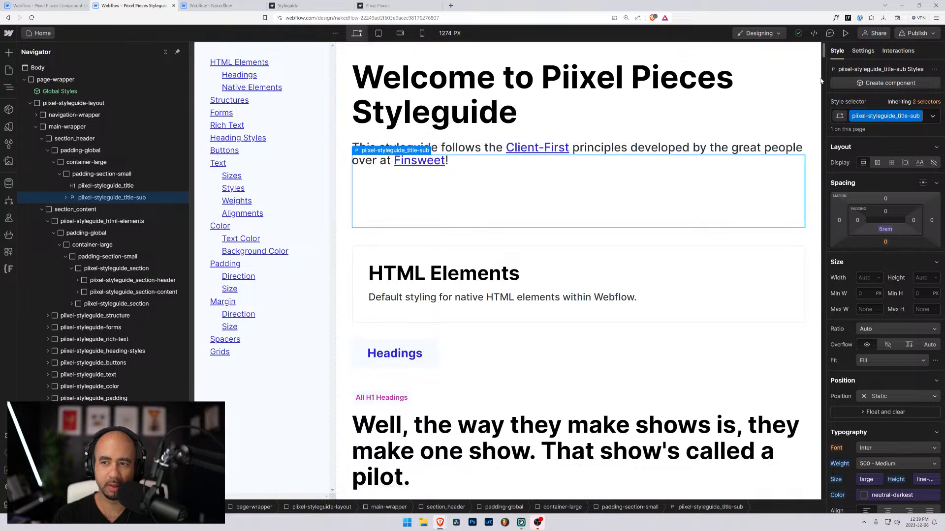
{"action": "scroll", "coordinate": [821, 80], "scroll_direction": "down", "scroll_amount": 20}
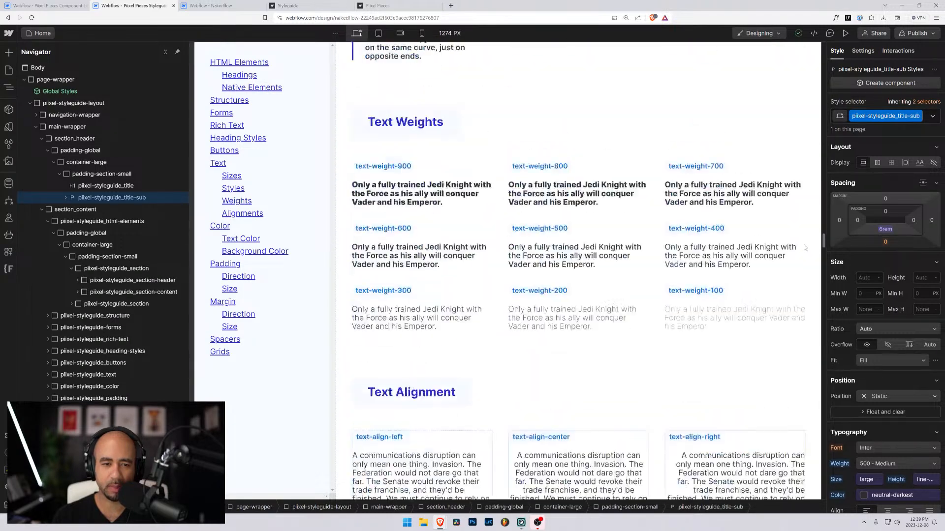
{"action": "scroll", "coordinate": [805, 248], "scroll_direction": "down", "scroll_amount": 20}
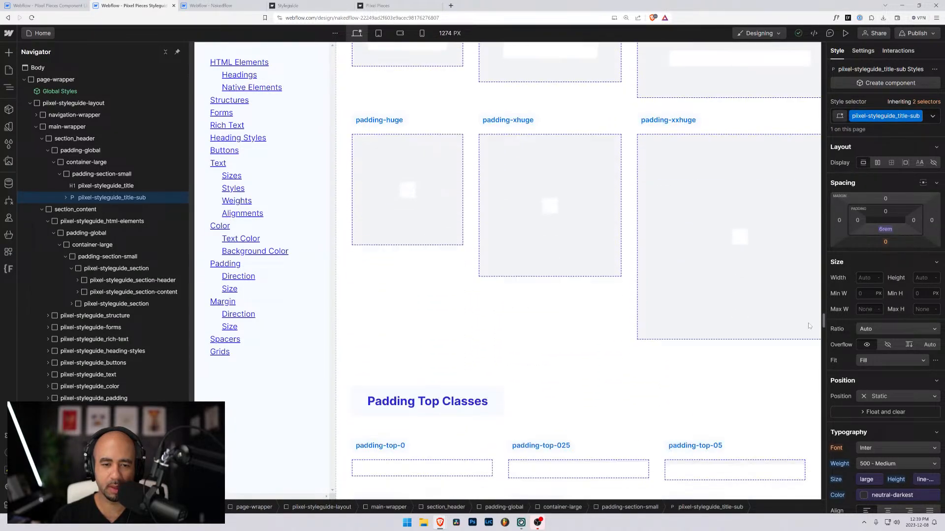
{"action": "scroll", "coordinate": [808, 325], "scroll_direction": "down", "scroll_amount": 6}
{"action": "scroll", "coordinate": [810, 334], "scroll_direction": "down", "scroll_amount": 20}
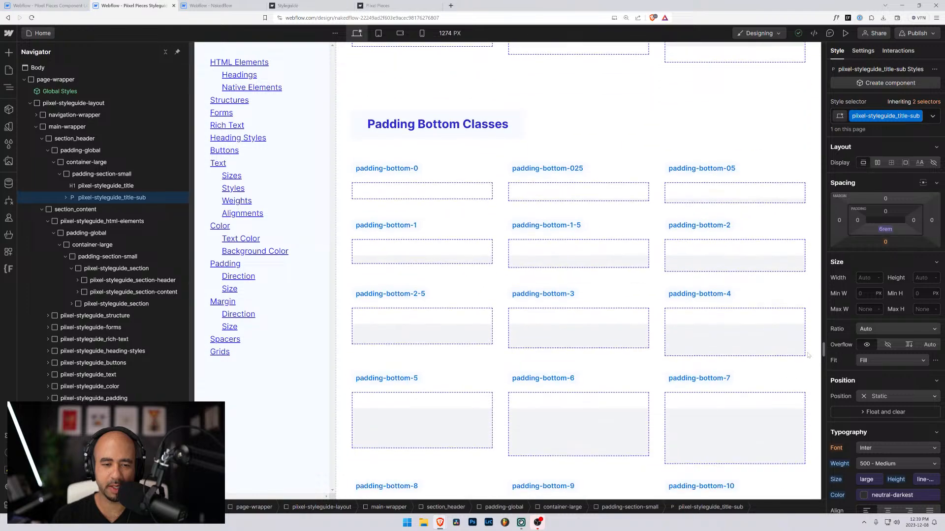
{"action": "scroll", "coordinate": [807, 380], "scroll_direction": "down", "scroll_amount": 20}
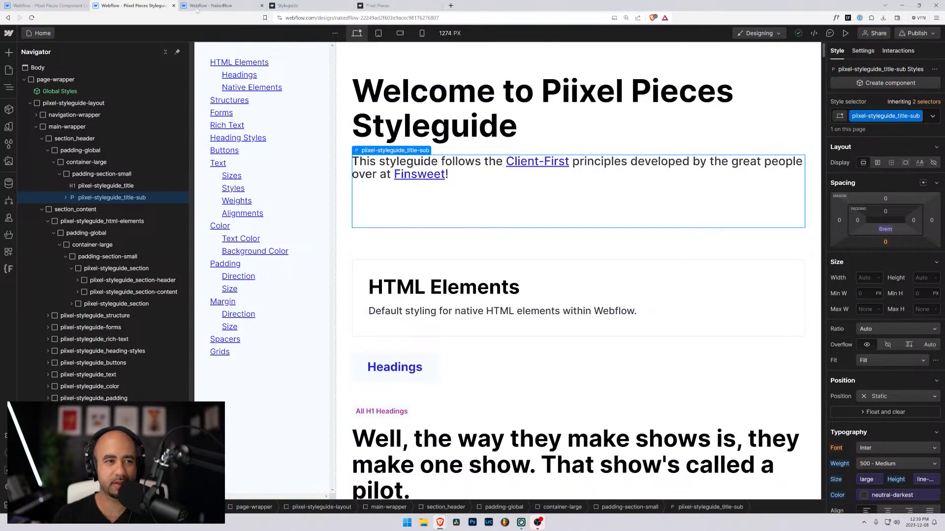
Step: Close the Nakedflow Designer tab and view the headline on the published Piixel Pieces homepage
{"action": "left_click", "coordinate": [209, 5]}
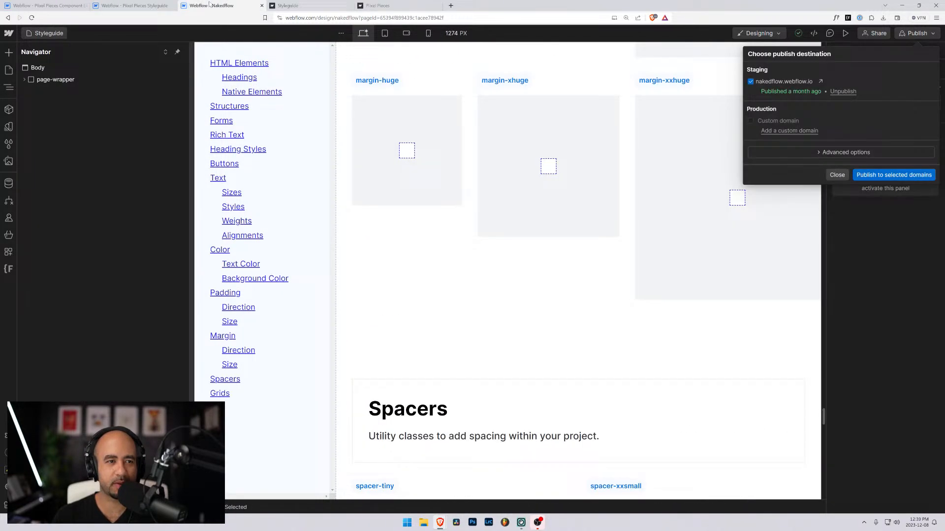
{"action": "left_click", "coordinate": [261, 5]}
{"action": "left_click", "coordinate": [143, 5]}
{"action": "left_click", "coordinate": [309, 5]}
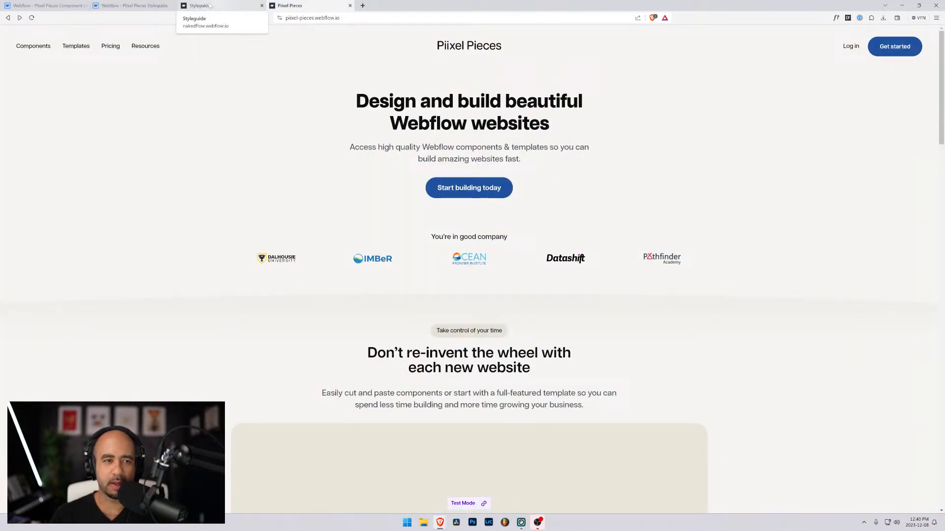
{"action": "left_click", "coordinate": [135, 5]}
{"action": "left_click", "coordinate": [305, 6]}
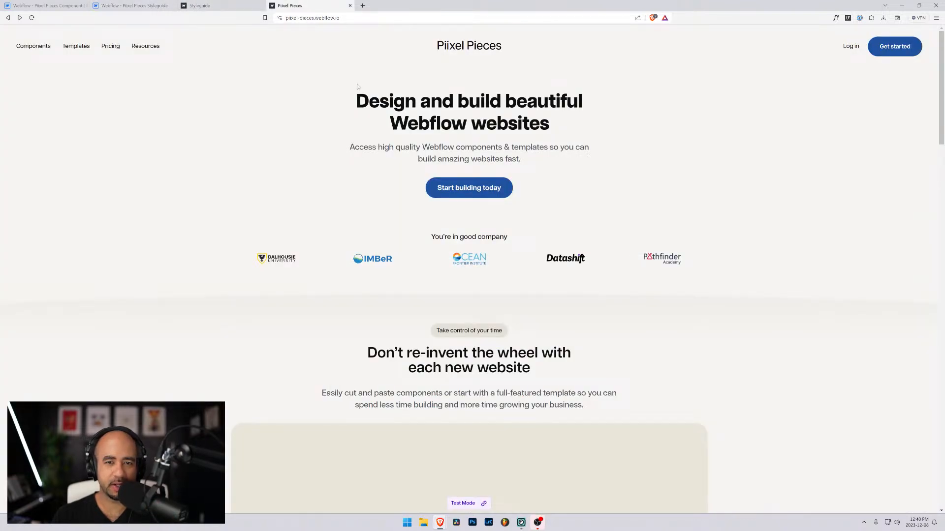
{"action": "left_click_drag", "start_coordinate": [366, 93], "coordinate": [559, 134]}
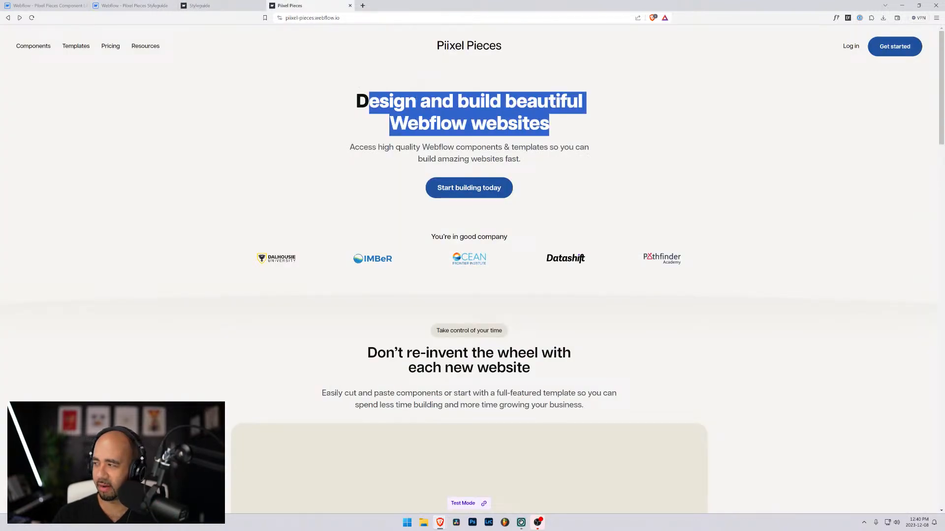
{"action": "left_click", "coordinate": [426, 116]}
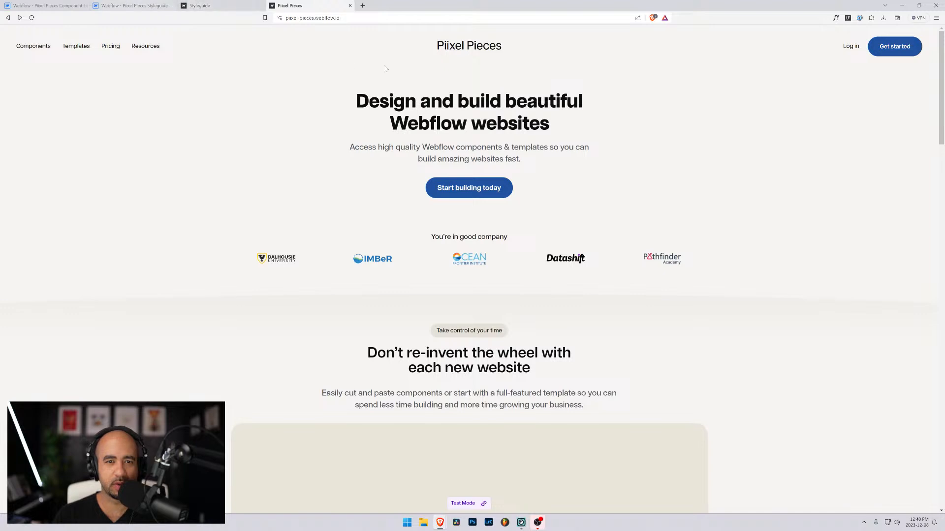
Step: Return to the Piixel Pieces Styleguide project, select the page title and preview the Home page
{"action": "left_click", "coordinate": [128, 5]}
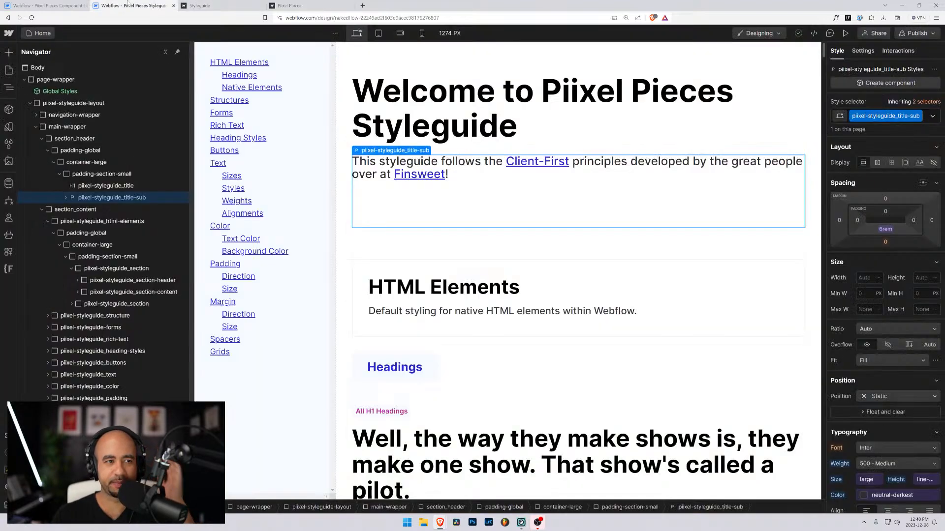
{"action": "left_click", "coordinate": [424, 127]}
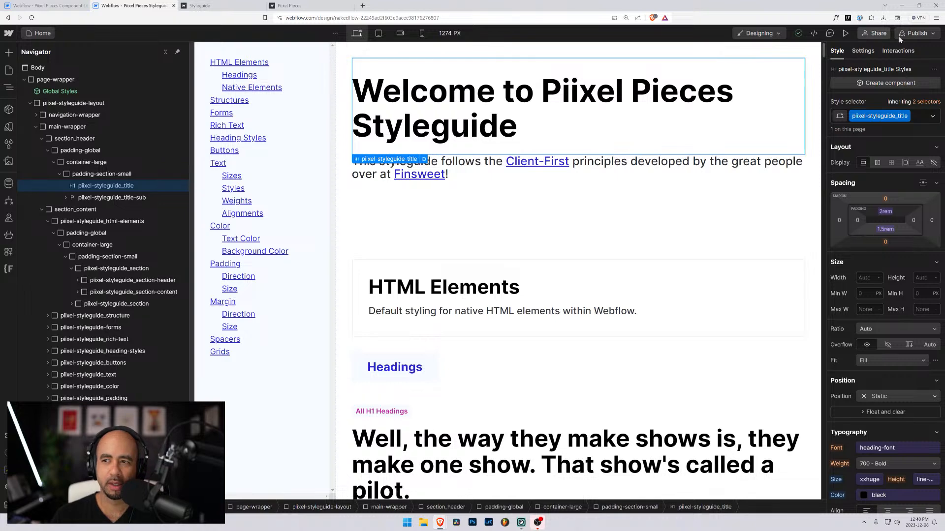
{"action": "left_click", "coordinate": [845, 33]}
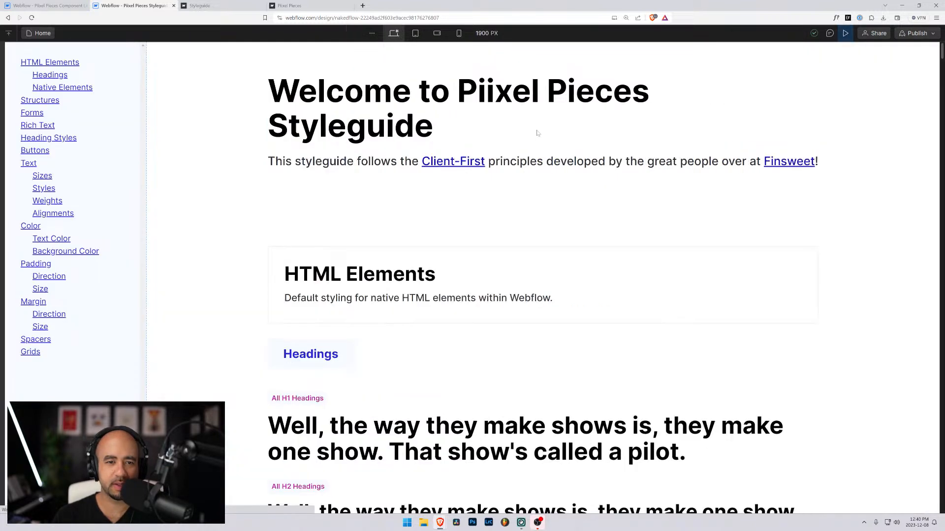
{"action": "left_click", "coordinate": [844, 33]}
Step: Check the Styleguide project's publish destinations, and look over the page's subtitle and Headings section
{"action": "left_click", "coordinate": [912, 33]}
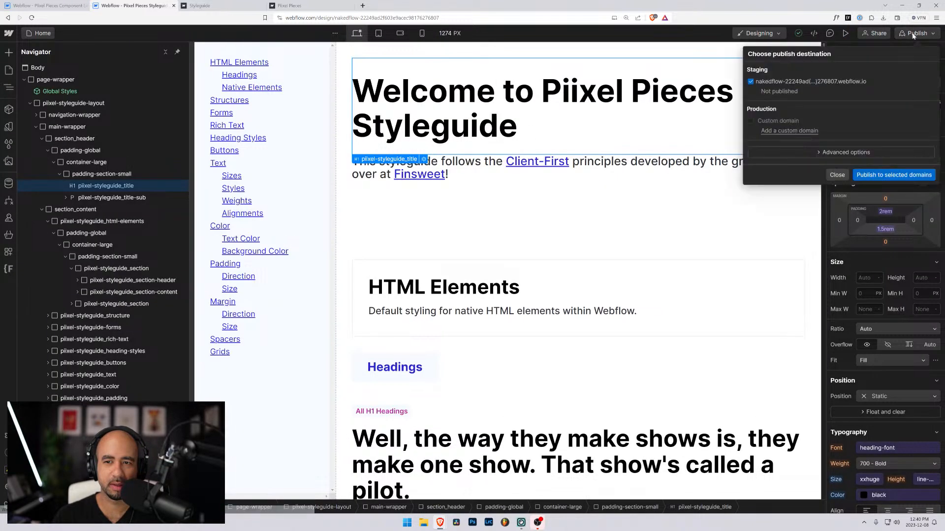
{"action": "left_click", "coordinate": [513, 105]}
{"action": "left_click", "coordinate": [476, 178]}
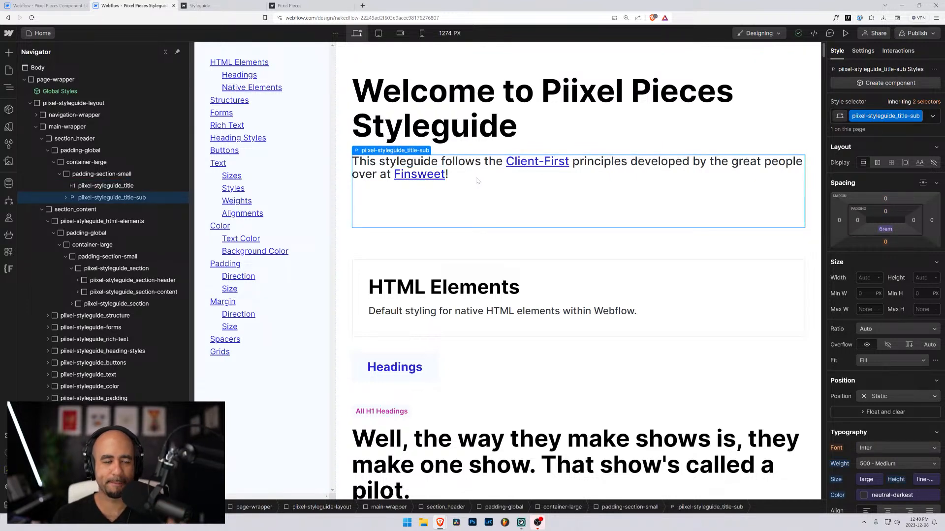
{"action": "scroll", "coordinate": [436, 185], "scroll_direction": "down", "scroll_amount": 7}
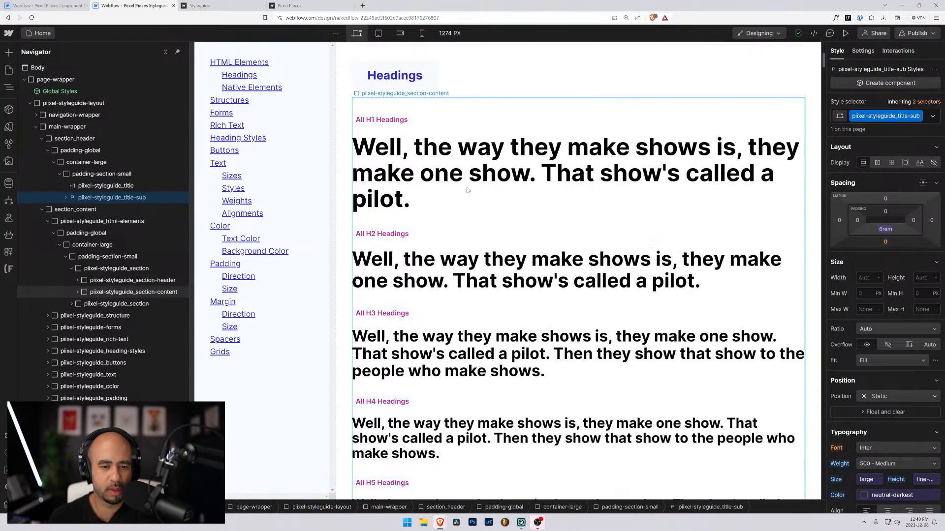
{"action": "scroll", "coordinate": [468, 190], "scroll_direction": "up", "scroll_amount": 6}
{"action": "scroll", "coordinate": [467, 190], "scroll_direction": "up", "scroll_amount": 1}
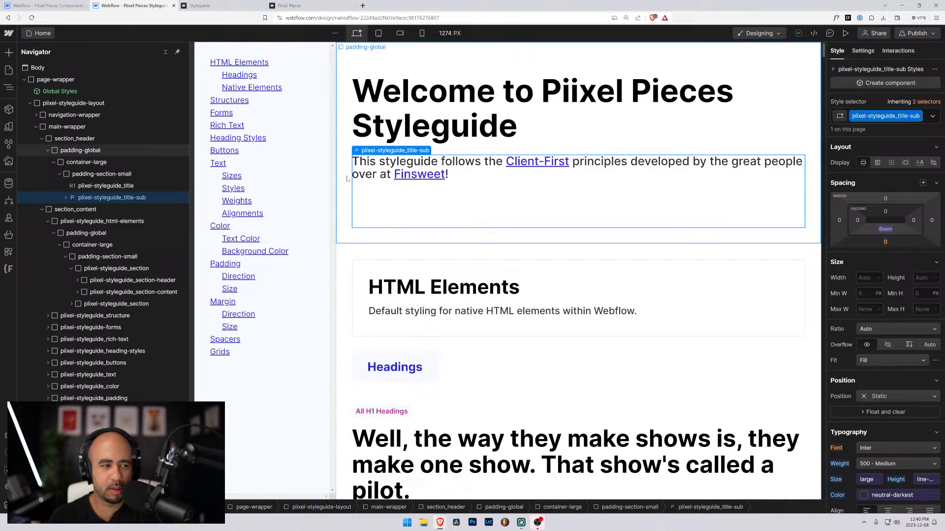
Step: View the Styleguide project's color variables and its list of style selectors
{"action": "left_click", "coordinate": [9, 143]}
{"action": "left_click", "coordinate": [10, 127]}
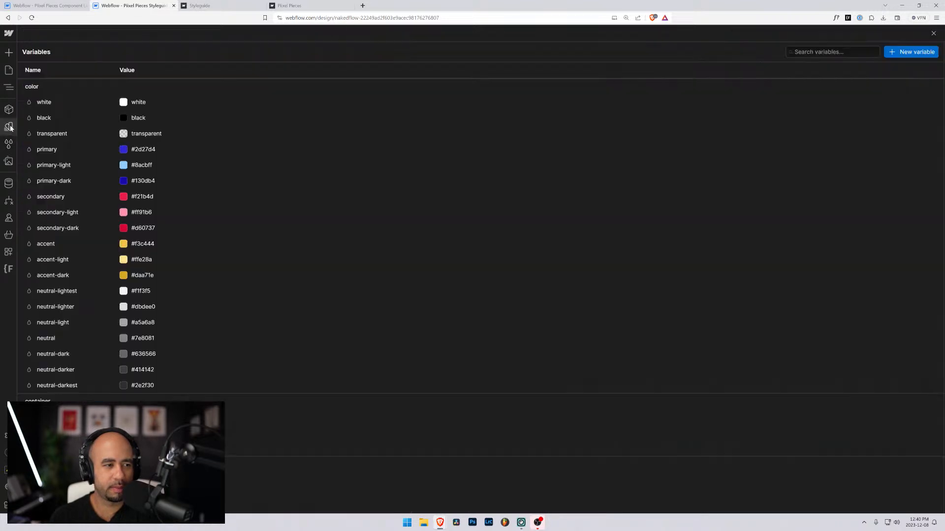
{"action": "left_click", "coordinate": [9, 142]}
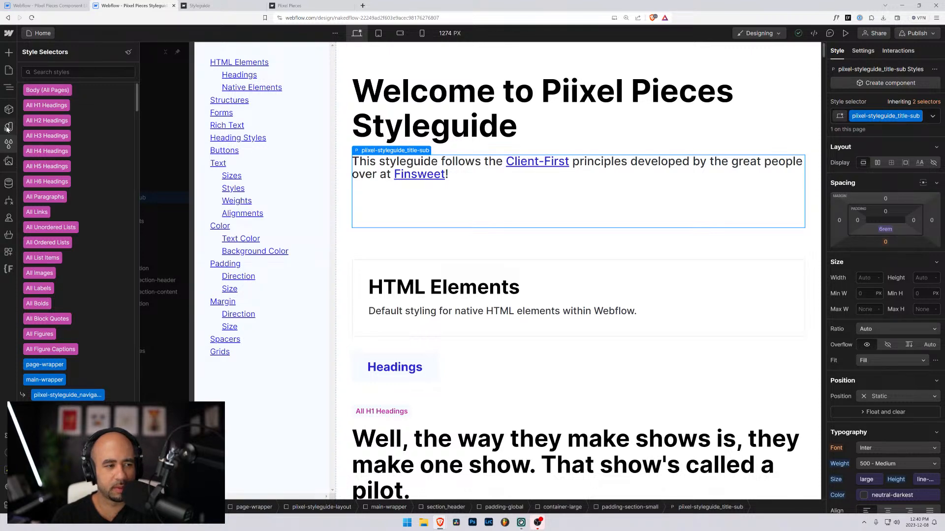
{"action": "left_click", "coordinate": [7, 145]}
{"action": "left_click", "coordinate": [6, 144]}
Step: Review the default, sizing and text variables of the Styleguide project
{"action": "left_click", "coordinate": [9, 129]}
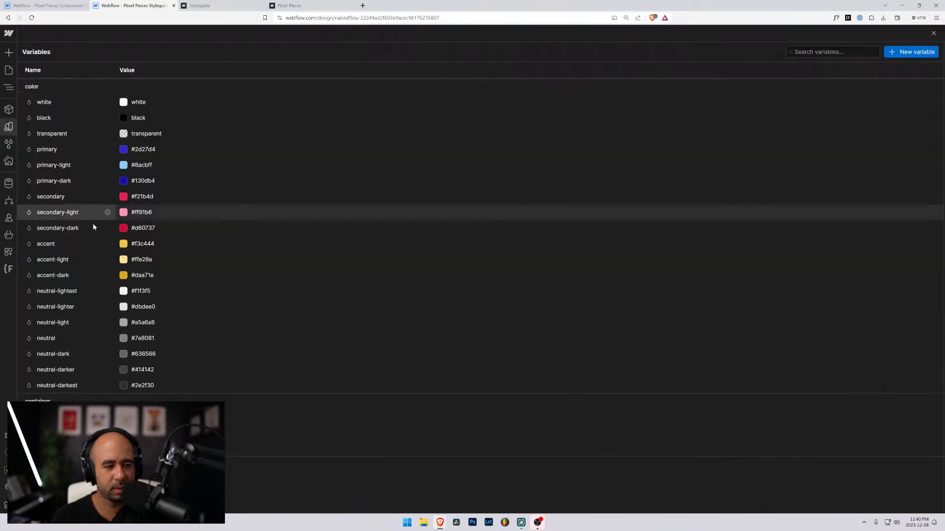
{"action": "scroll", "coordinate": [99, 232], "scroll_direction": "down", "scroll_amount": 1}
{"action": "scroll", "coordinate": [99, 234], "scroll_direction": "down", "scroll_amount": 9}
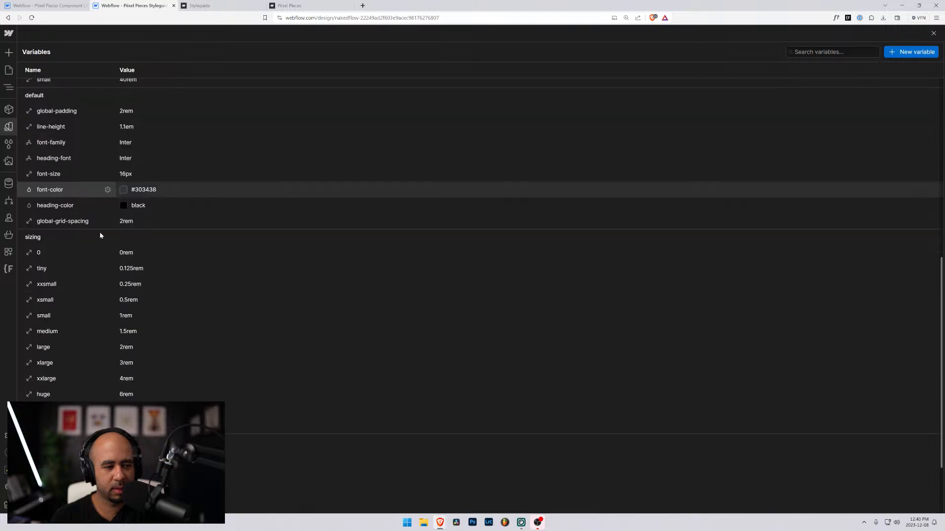
{"action": "scroll", "coordinate": [100, 235], "scroll_direction": "down", "scroll_amount": 3}
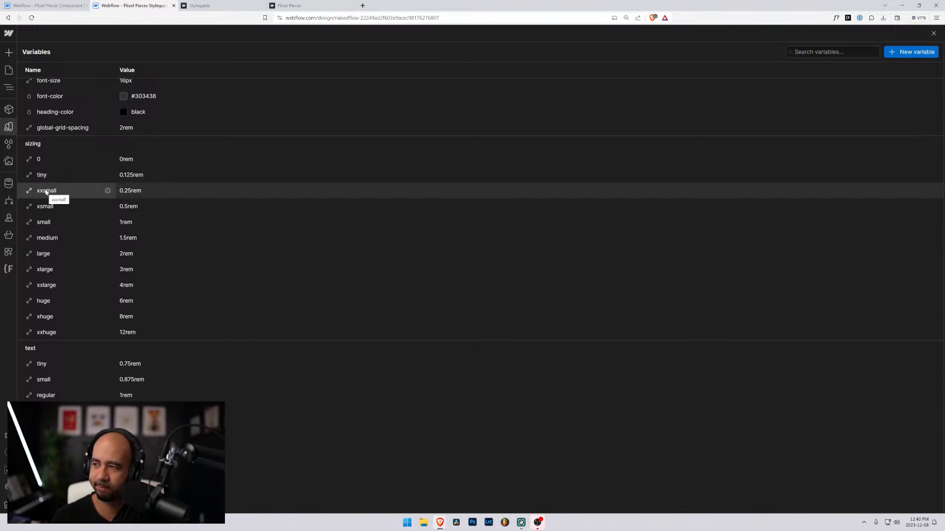
Step: Review the sizing, default, container and color variables, going back up the variables list
{"action": "scroll", "coordinate": [76, 246], "scroll_direction": "up", "scroll_amount": 2}
{"action": "scroll", "coordinate": [76, 246], "scroll_direction": "down", "scroll_amount": 2}
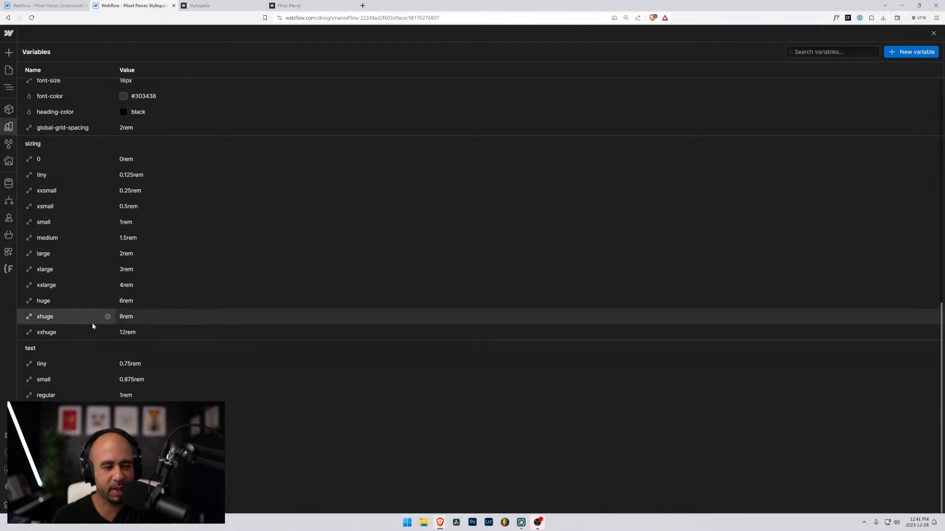
{"action": "scroll", "coordinate": [93, 323], "scroll_direction": "up", "scroll_amount": 3}
{"action": "scroll", "coordinate": [87, 314], "scroll_direction": "down", "scroll_amount": 3}
{"action": "scroll", "coordinate": [90, 316], "scroll_direction": "up", "scroll_amount": 1}
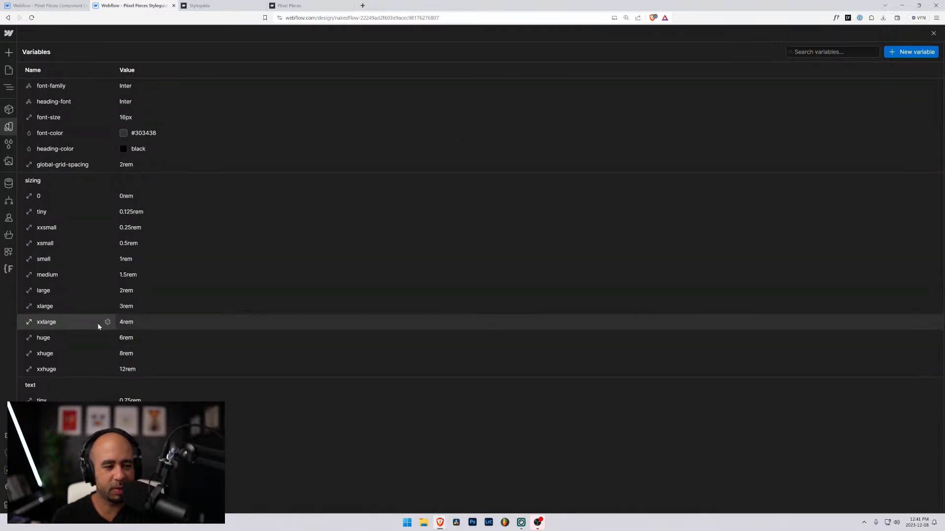
{"action": "scroll", "coordinate": [94, 319], "scroll_direction": "up", "scroll_amount": 3}
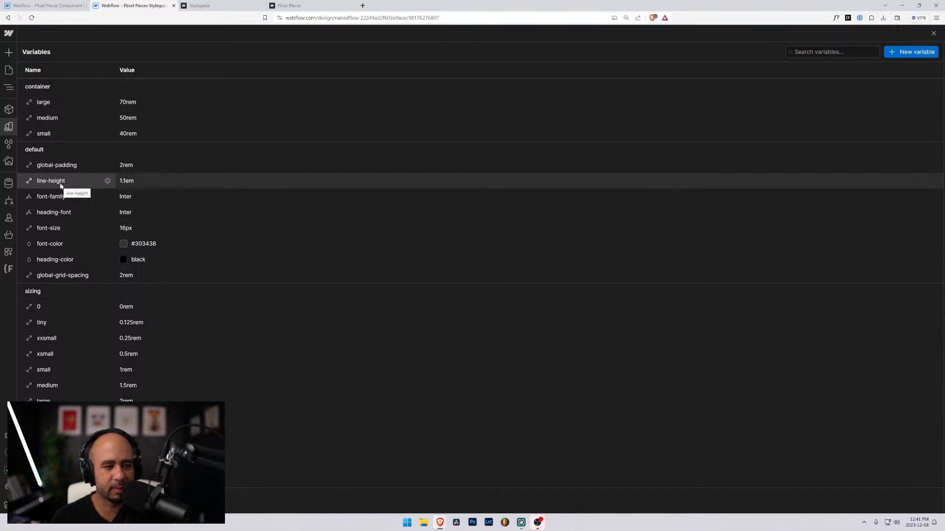
{"action": "scroll", "coordinate": [61, 177], "scroll_direction": "up", "scroll_amount": 8}
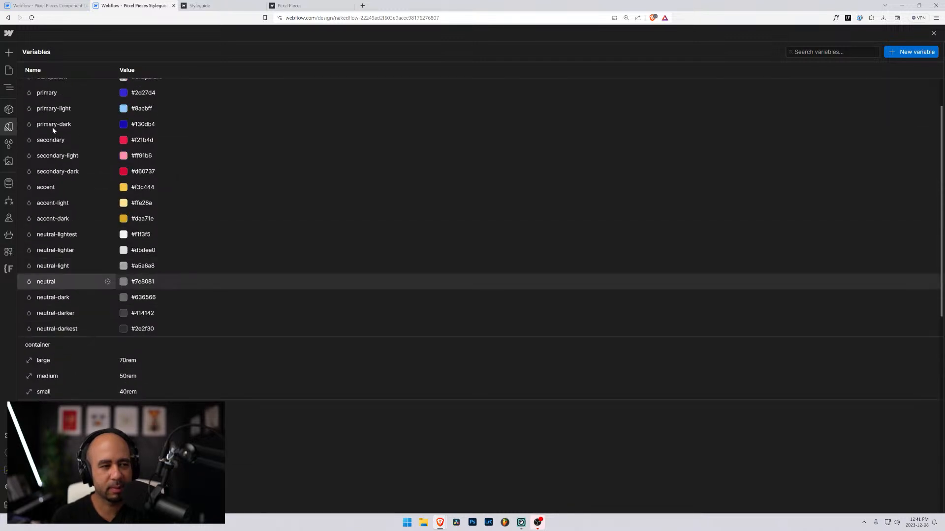
Step: Select the page title and view the typography styles it inherits from the All H1 Headings tag
{"action": "left_click", "coordinate": [9, 70]}
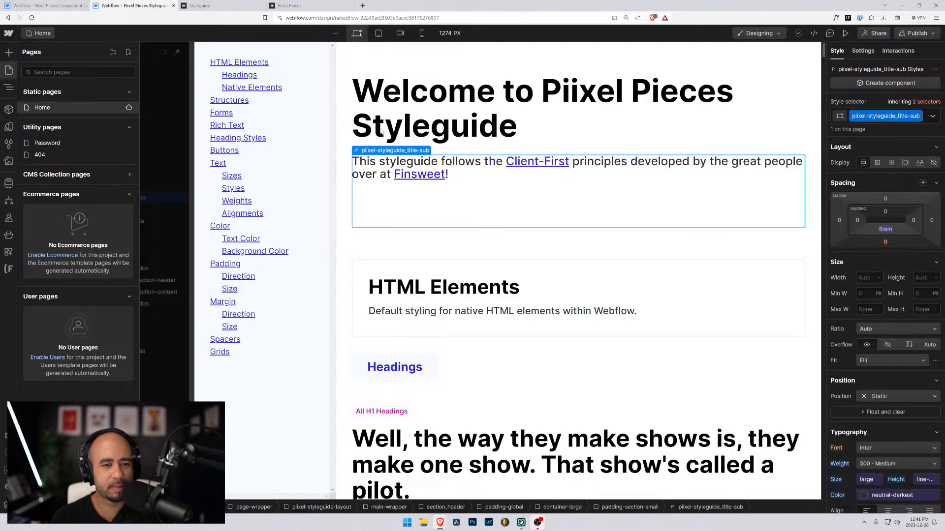
{"action": "left_click", "coordinate": [406, 118]}
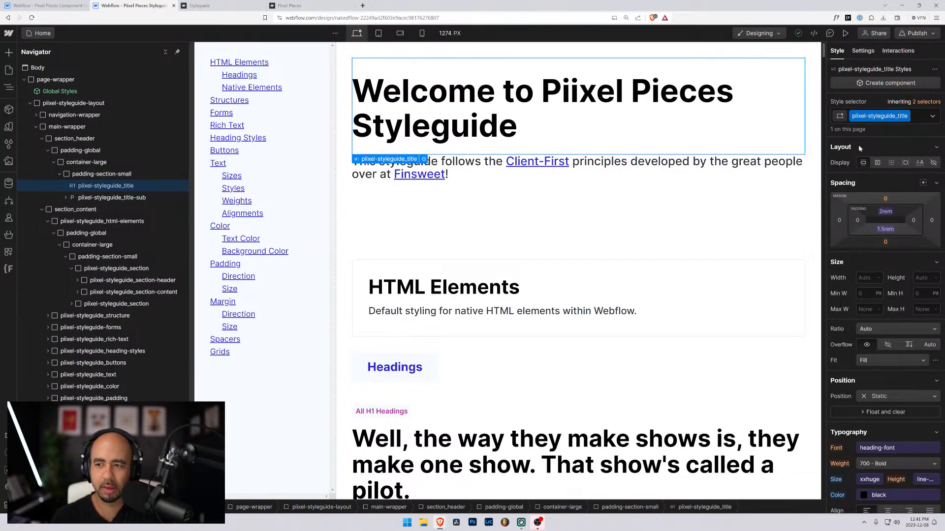
{"action": "left_click", "coordinate": [923, 101]}
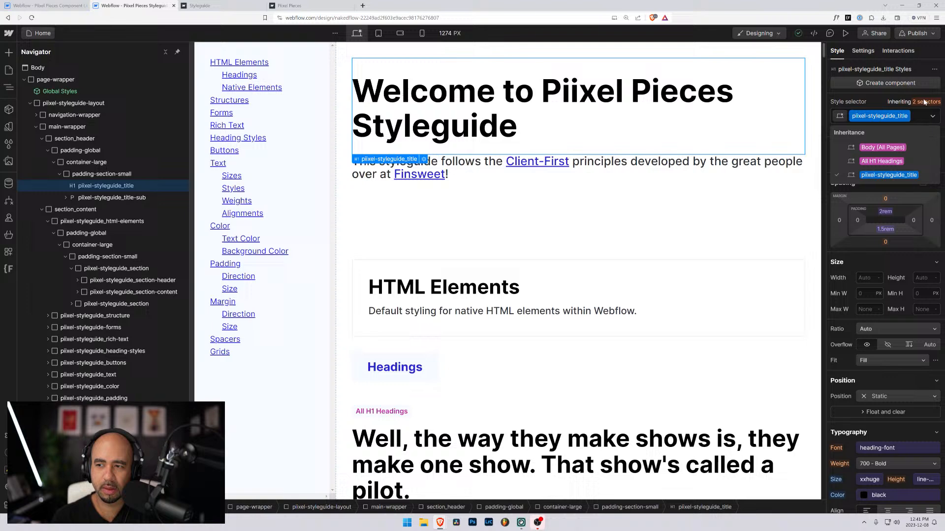
{"action": "left_click", "coordinate": [882, 161]}
{"action": "scroll", "coordinate": [838, 330], "scroll_direction": "down", "scroll_amount": 2}
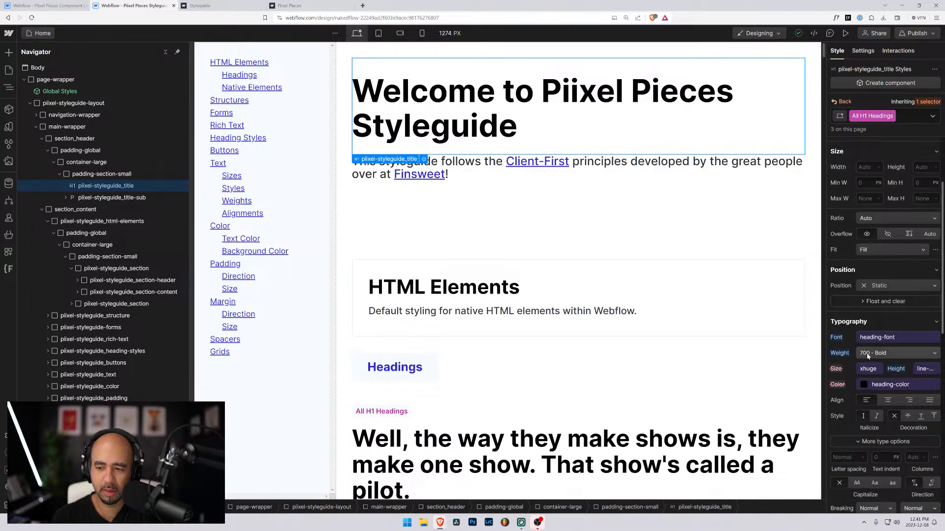
Step: Select the sample H1 in the Headings section and view its All H1 Headings tag styles
{"action": "scroll", "coordinate": [414, 219], "scroll_direction": "down", "scroll_amount": 5}
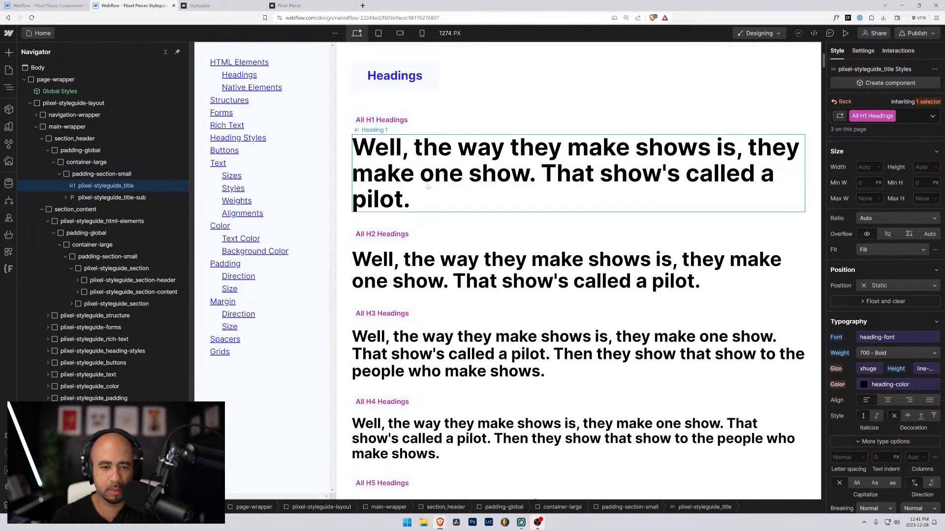
{"action": "left_click", "coordinate": [428, 183]}
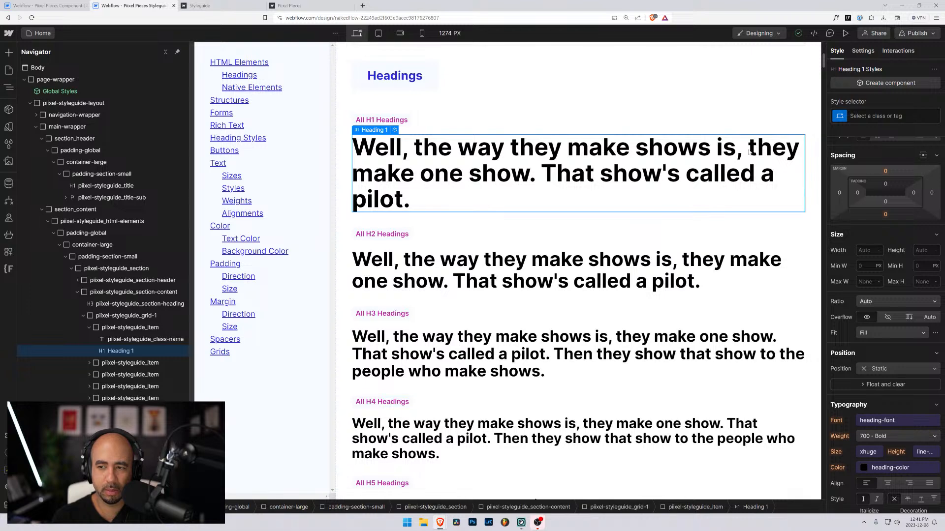
{"action": "left_click", "coordinate": [841, 116]}
{"action": "left_click", "coordinate": [845, 173]}
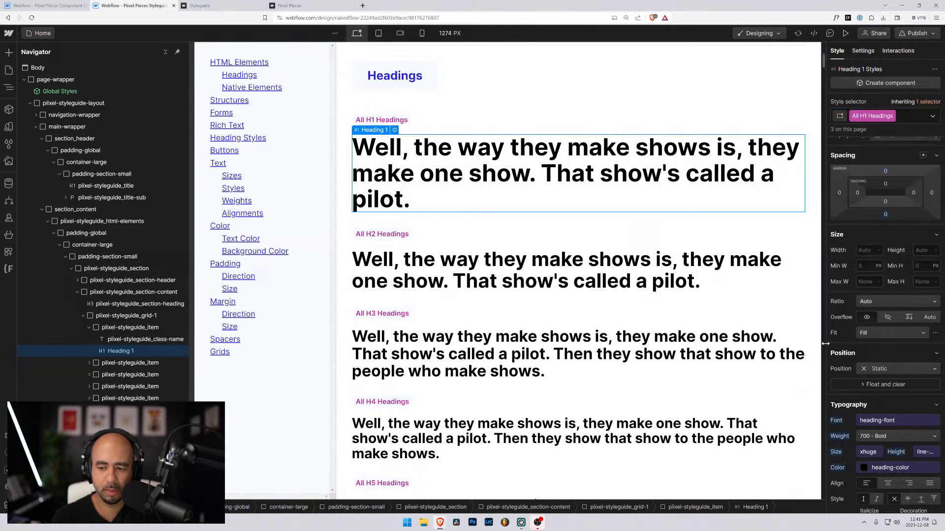
Step: Select the sample paragraph under Native Elements and view its All Paragraphs tag styles
{"action": "scroll", "coordinate": [512, 306], "scroll_direction": "down", "scroll_amount": 3}
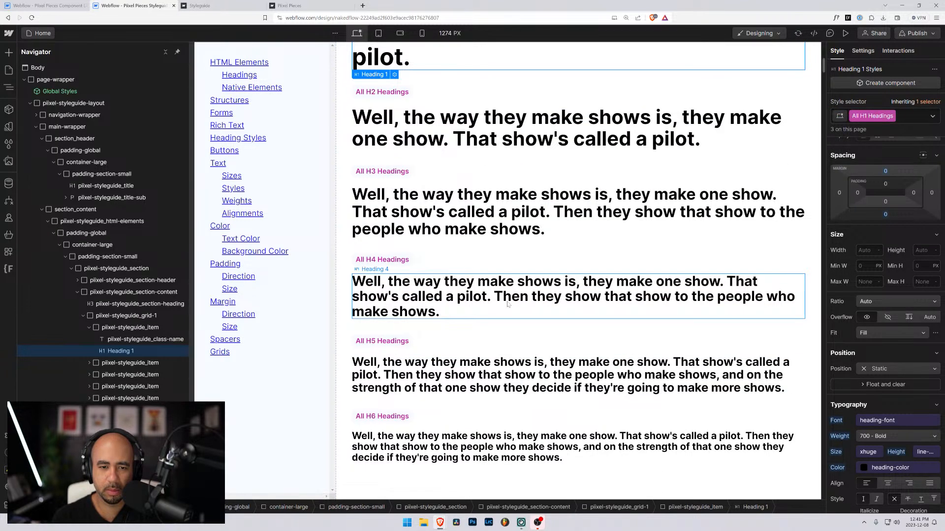
{"action": "scroll", "coordinate": [507, 305], "scroll_direction": "down", "scroll_amount": 3}
{"action": "scroll", "coordinate": [435, 288], "scroll_direction": "down", "scroll_amount": 4}
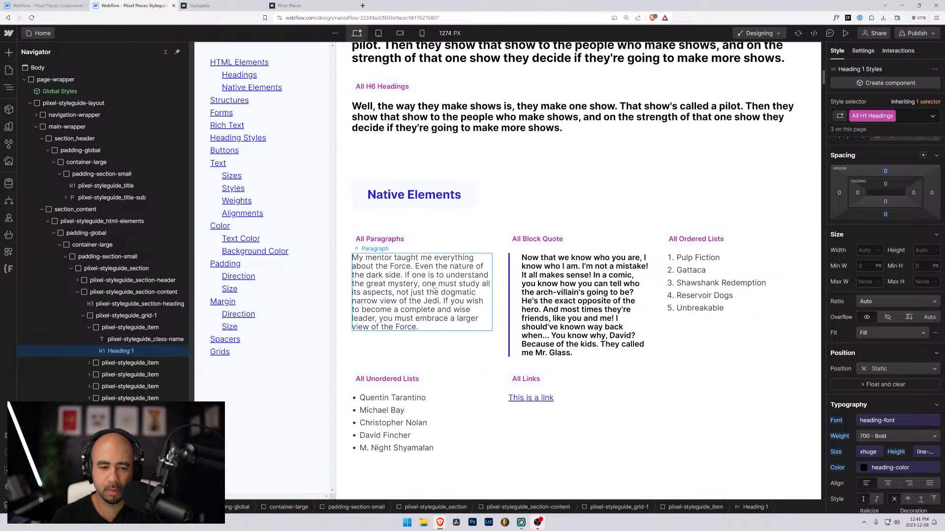
{"action": "left_click", "coordinate": [432, 287]}
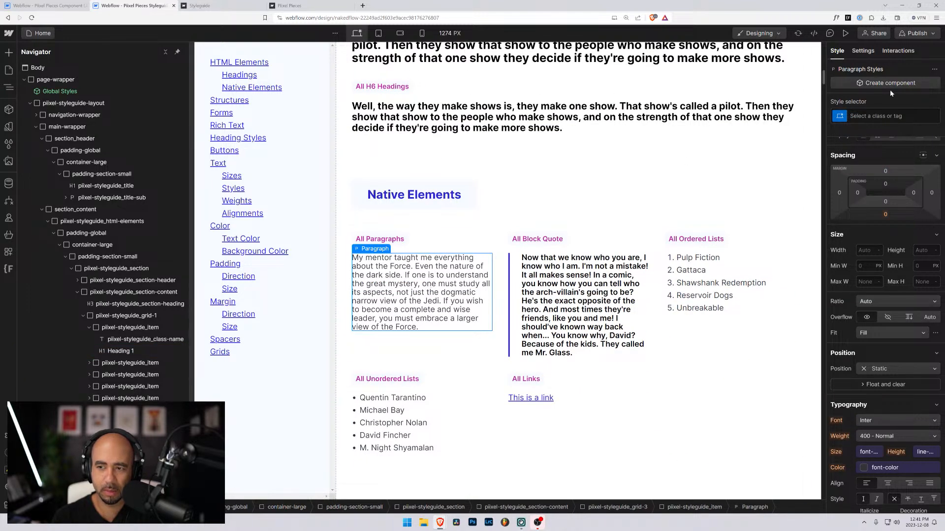
{"action": "left_click", "coordinate": [841, 115]}
{"action": "left_click", "coordinate": [853, 172]}
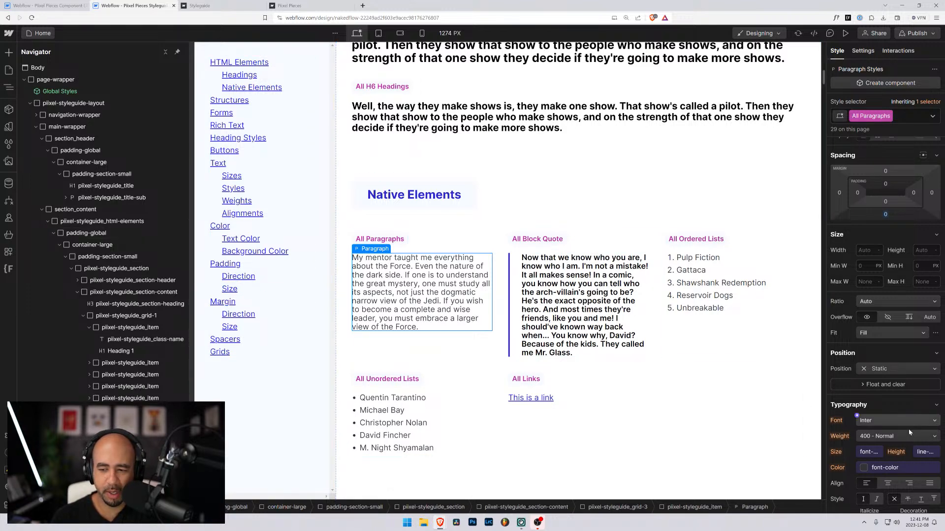
Step: Try the global-padding variable as the All Paragraphs line height, and switch back to the line-height variable
{"action": "left_click", "coordinate": [923, 452]}
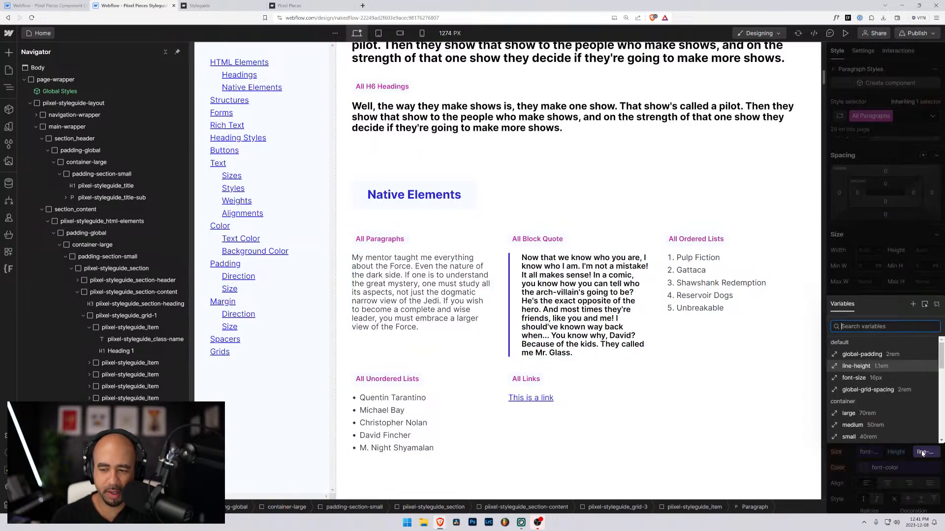
{"action": "left_click", "coordinate": [861, 355]}
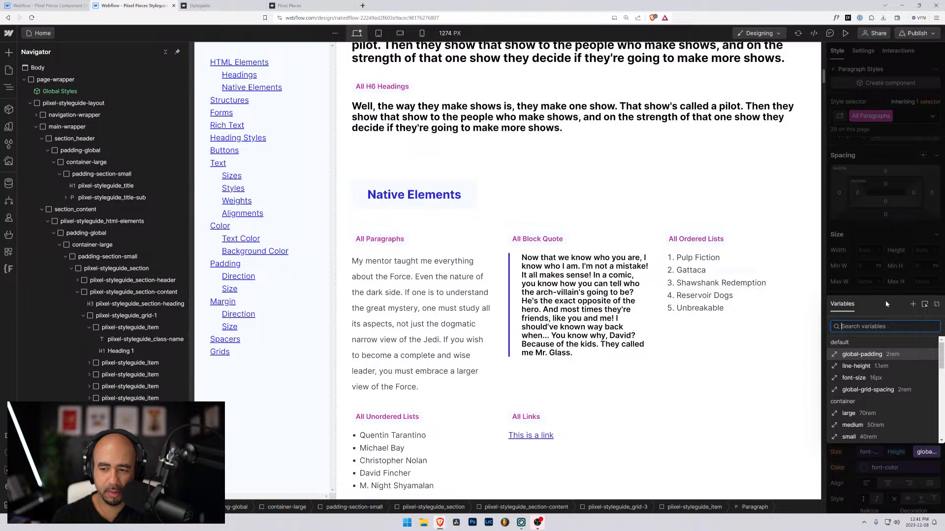
{"action": "left_click", "coordinate": [857, 366]}
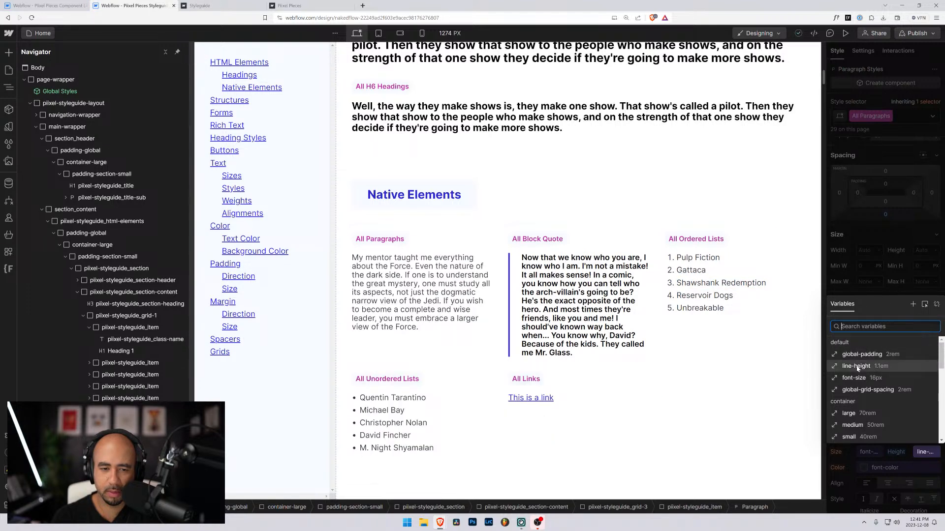
{"action": "left_click", "coordinate": [859, 243]}
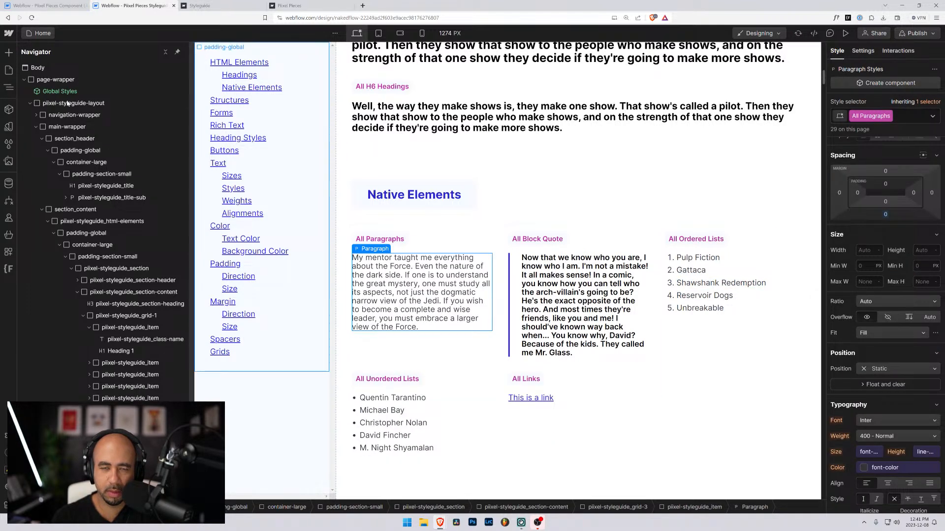
Step: Select the Body element and view the typography styles of its Body (All Pages) tag
{"action": "left_click", "coordinate": [37, 67]}
{"action": "left_click", "coordinate": [880, 116]}
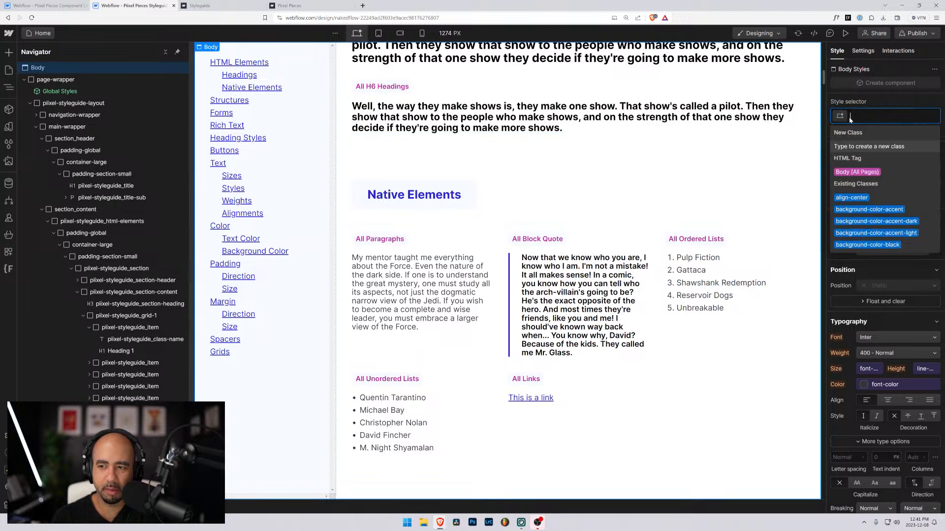
{"action": "left_click", "coordinate": [861, 171]}
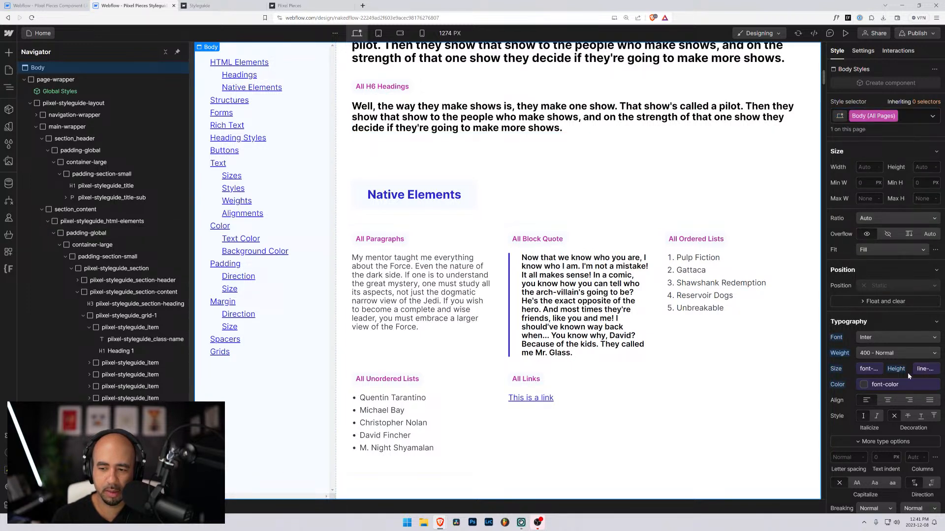
Step: Look over the Structure Classes section and inspect the container-small example's background and its inner dashed div
{"action": "scroll", "coordinate": [555, 305], "scroll_direction": "down", "scroll_amount": 15}
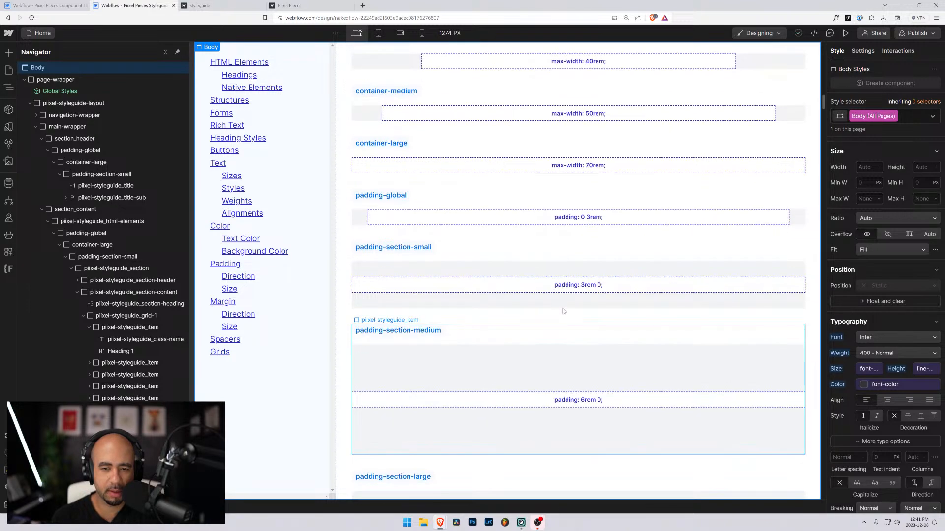
{"action": "scroll", "coordinate": [561, 310], "scroll_direction": "up", "scroll_amount": 4}
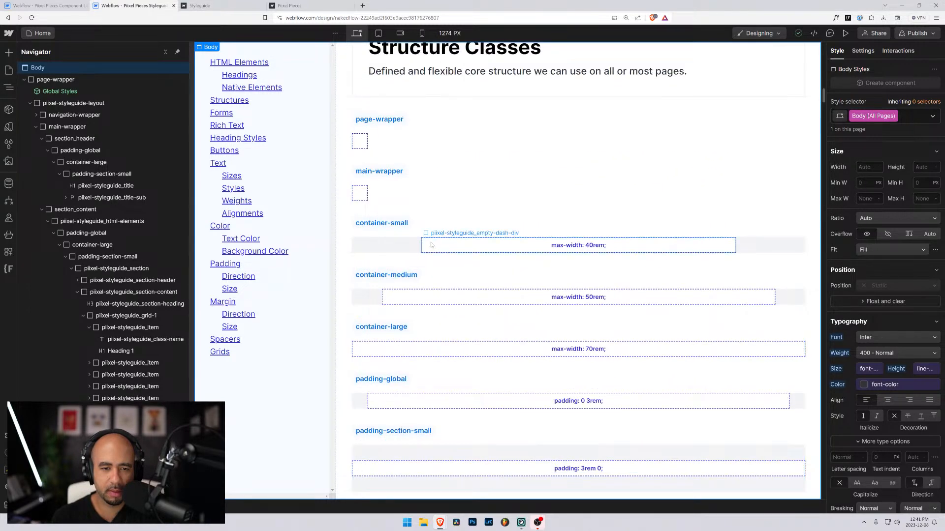
{"action": "left_click", "coordinate": [388, 248]}
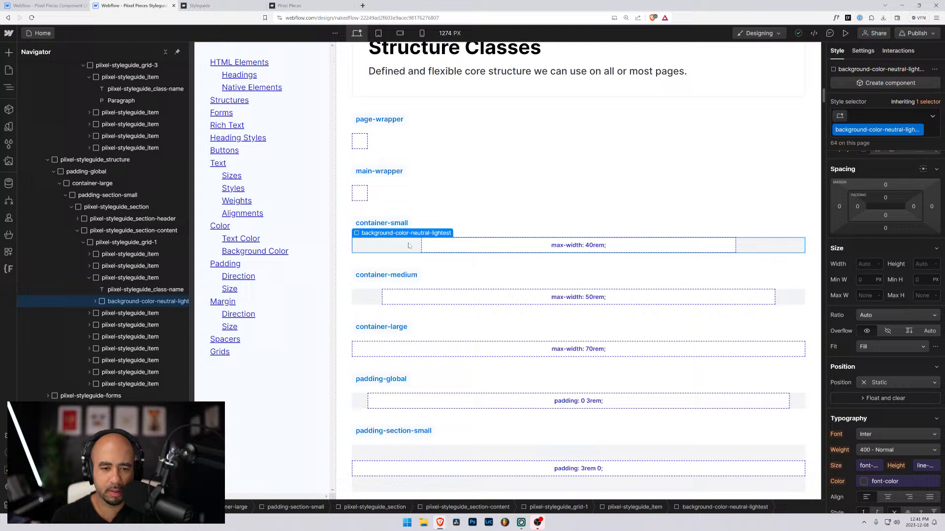
{"action": "left_click", "coordinate": [492, 249]}
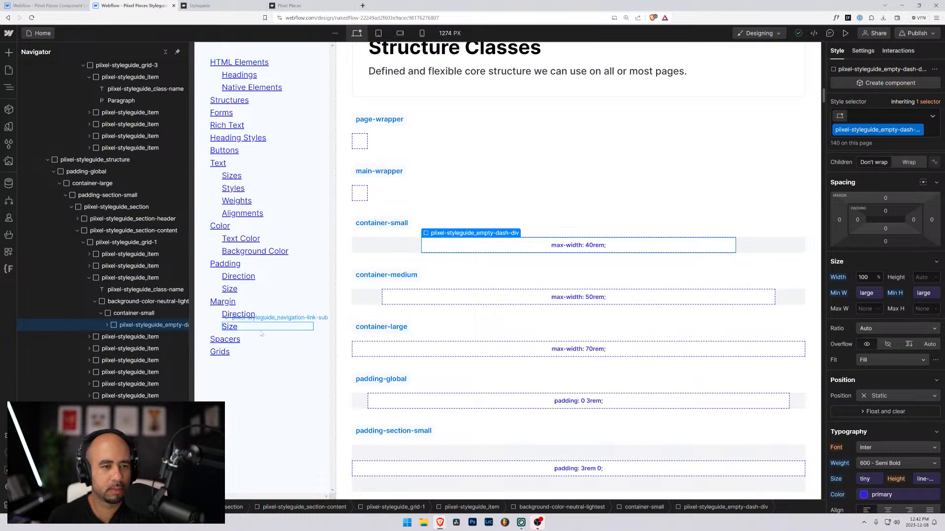
Step: Return to the start of the page, select the piixel-styleguide_navigation block and expand its links in the element tree
{"action": "scroll", "coordinate": [231, 318], "scroll_direction": "up", "scroll_amount": 3}
{"action": "scroll", "coordinate": [514, 346], "scroll_direction": "up", "scroll_amount": 10}
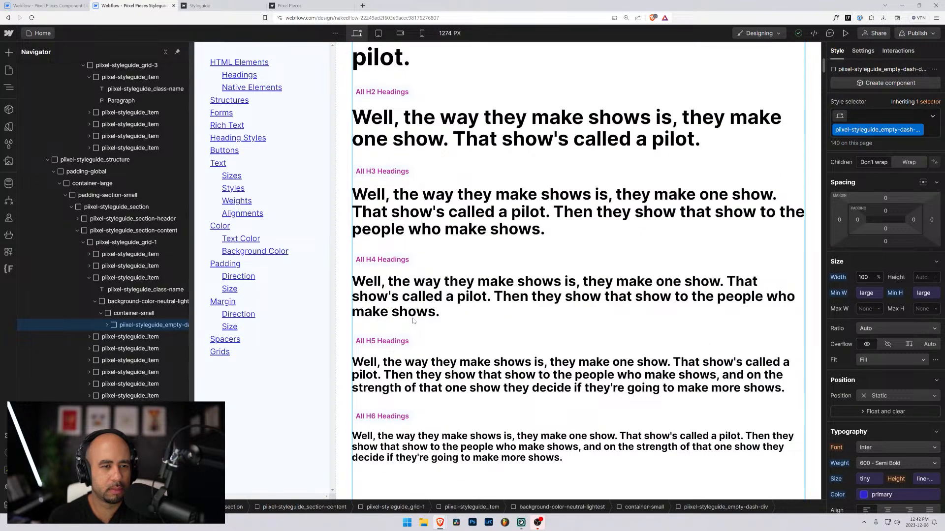
{"action": "scroll", "coordinate": [413, 321], "scroll_direction": "up", "scroll_amount": 3}
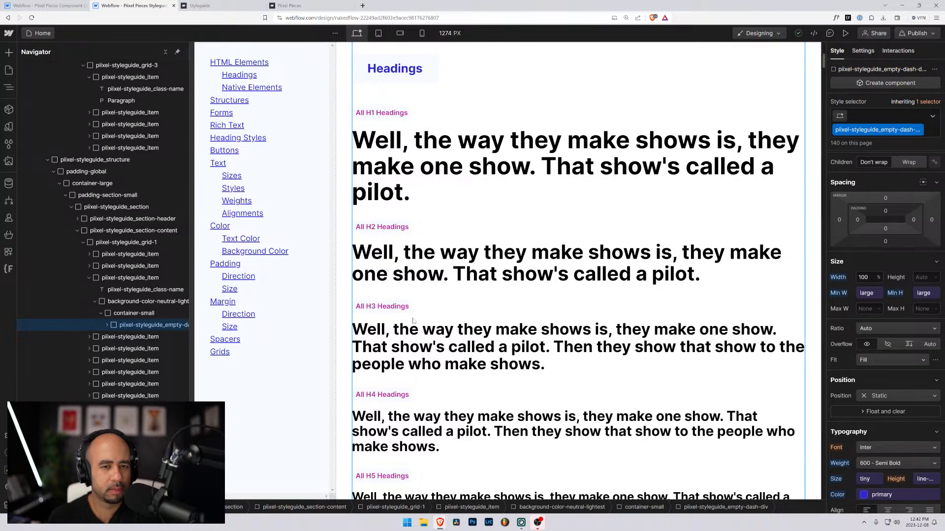
{"action": "scroll", "coordinate": [413, 321], "scroll_direction": "up", "scroll_amount": 6}
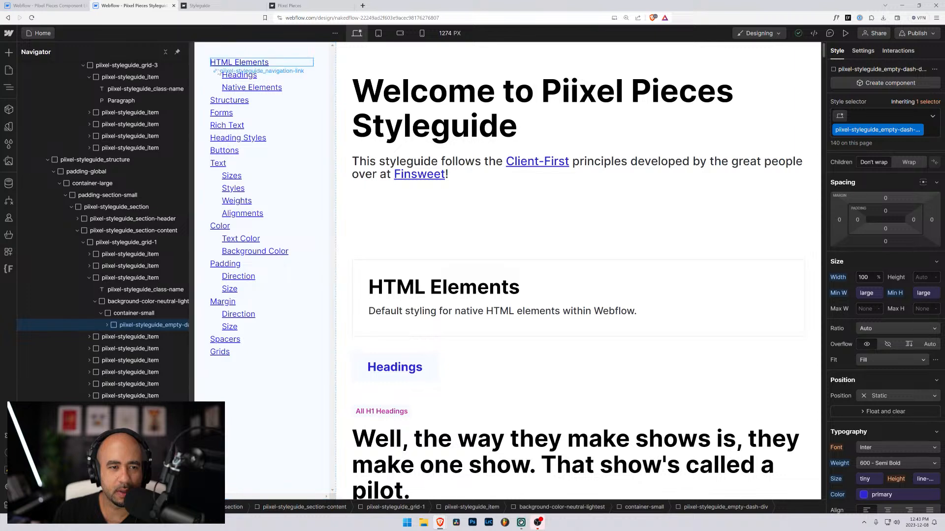
{"action": "left_click", "coordinate": [283, 72]}
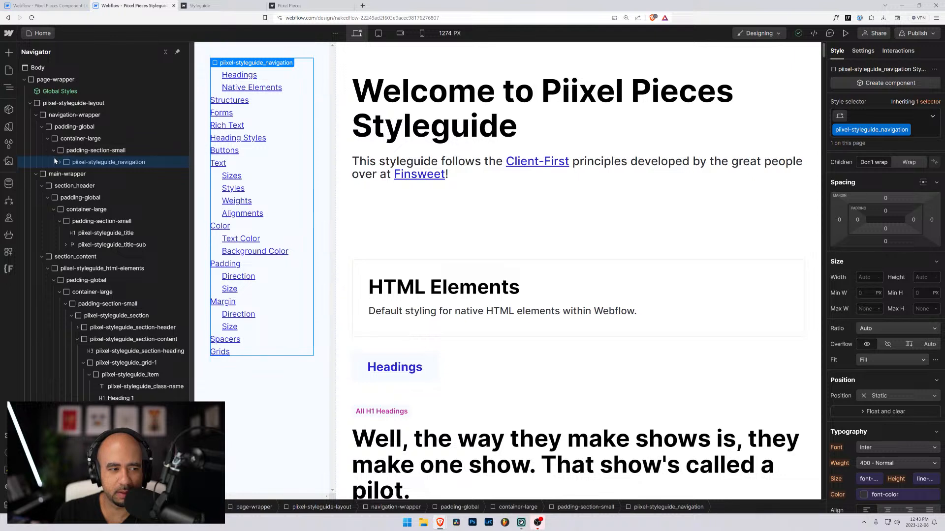
{"action": "left_click", "coordinate": [36, 174]}
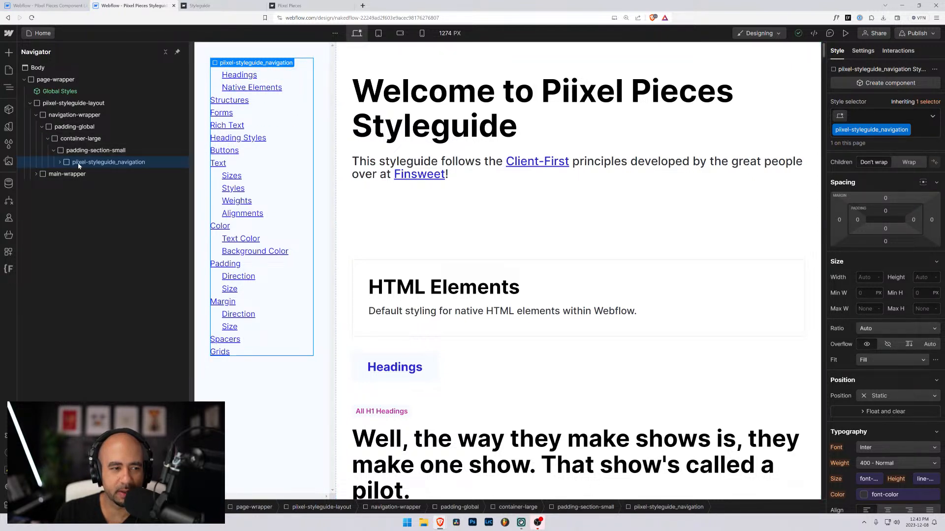
{"action": "left_click", "coordinate": [60, 162]}
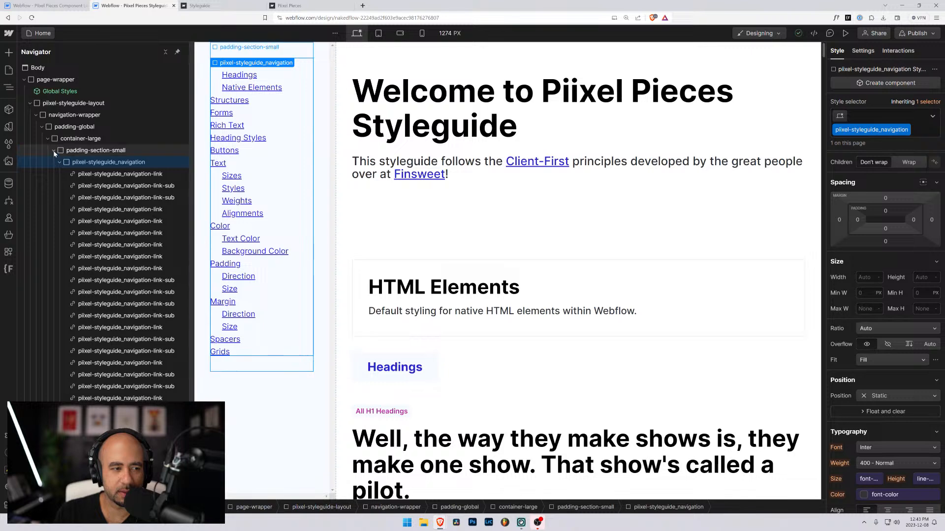
Step: Collapse the navigation-wrapper's nested elements, select piixel-styleguide-layout and look over the page and its styles
{"action": "left_click", "coordinate": [54, 150]}
{"action": "left_click", "coordinate": [61, 140]}
{"action": "left_click", "coordinate": [51, 127]}
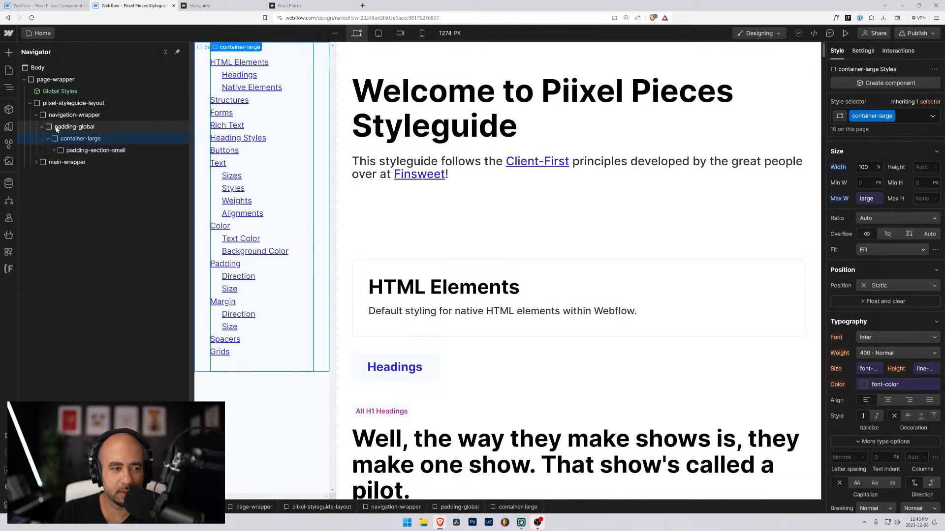
{"action": "left_click", "coordinate": [36, 116]}
{"action": "left_click", "coordinate": [73, 103]}
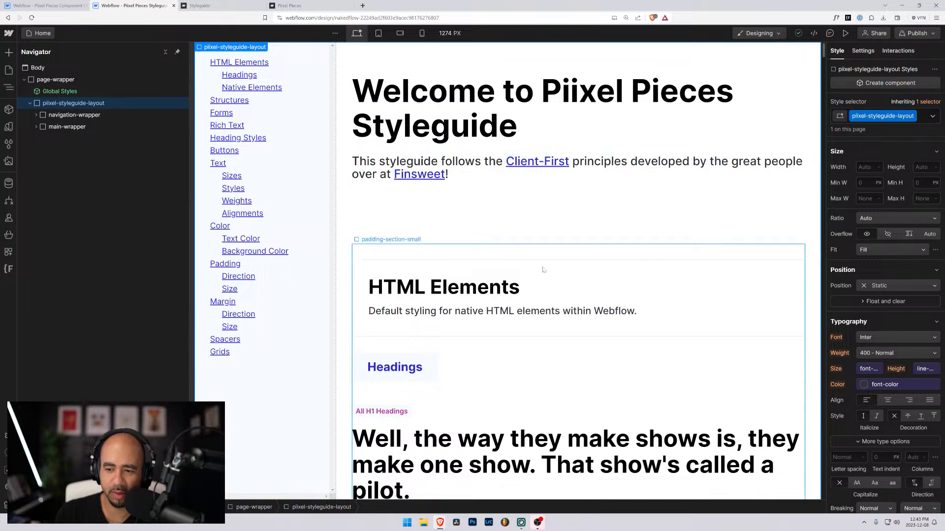
{"action": "scroll", "coordinate": [719, 184], "scroll_direction": "down", "scroll_amount": 7}
{"action": "scroll", "coordinate": [719, 184], "scroll_direction": "up", "scroll_amount": 6}
{"action": "scroll", "coordinate": [719, 184], "scroll_direction": "down", "scroll_amount": 1}
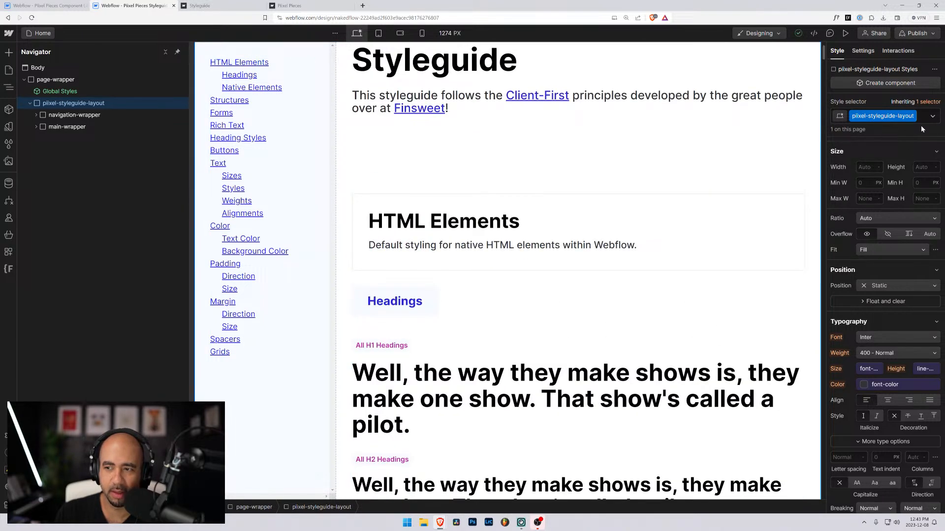
{"action": "scroll", "coordinate": [861, 227], "scroll_direction": "up", "scroll_amount": 3}
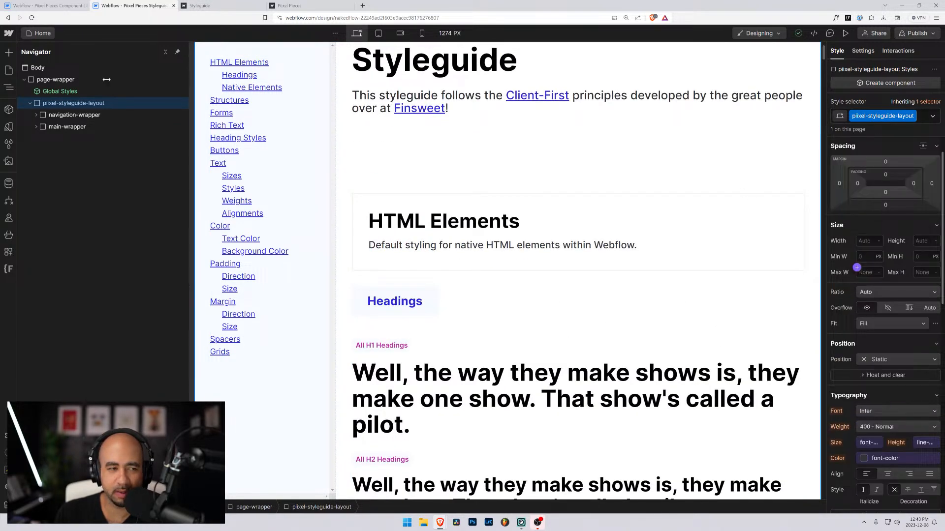
Step: Compare the navigation-wrapper's size and position styles with the main-wrapper's margin
{"action": "left_click", "coordinate": [43, 114]}
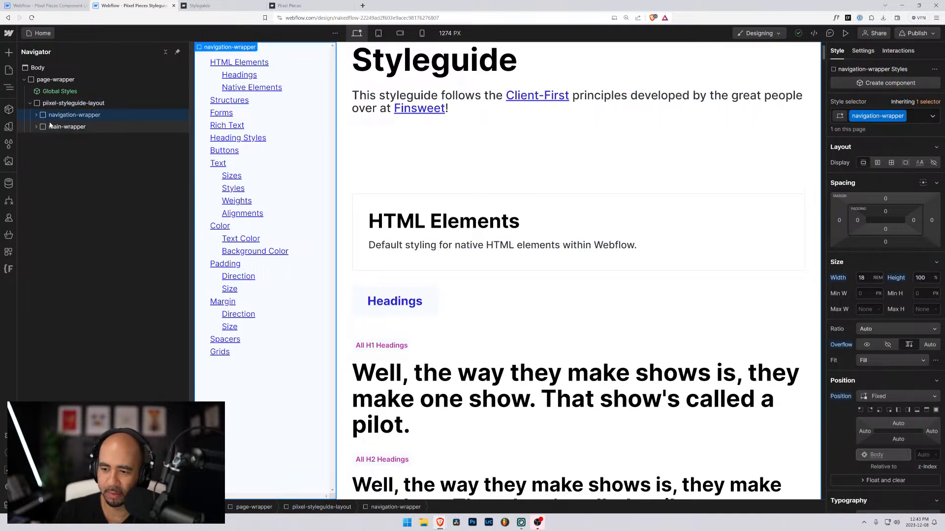
{"action": "left_click", "coordinate": [56, 128]}
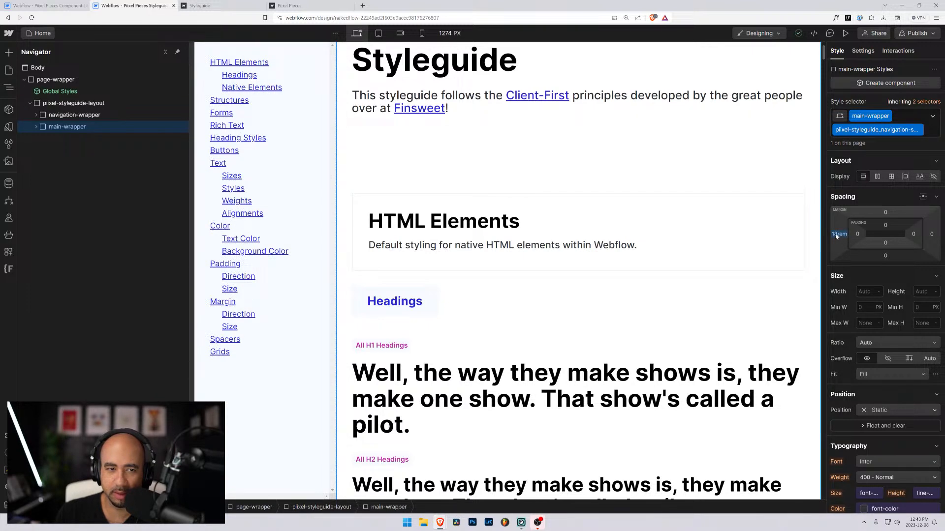
{"action": "left_click", "coordinate": [93, 116]}
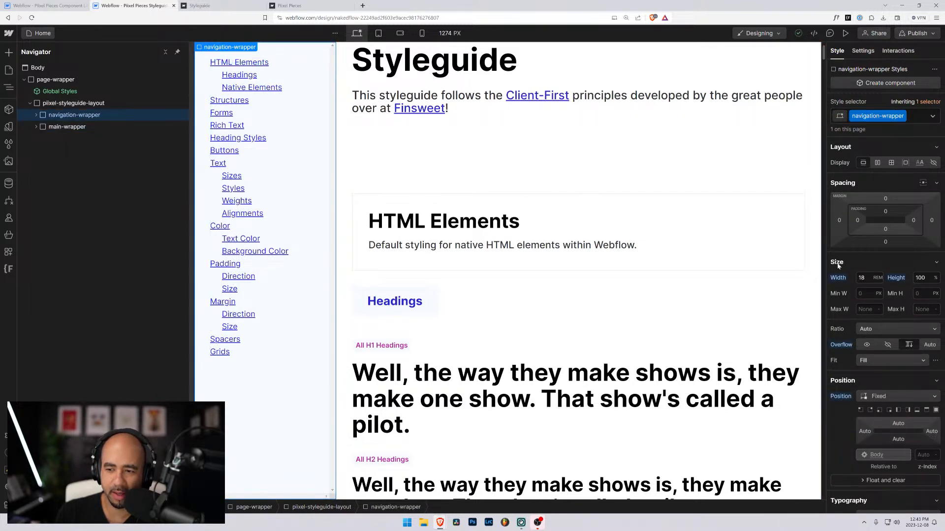
Step: Set the navigation-wrapper's position to Sticky, reset its overflow and check how it scrolls with the page
{"action": "scroll", "coordinate": [875, 344], "scroll_direction": "down", "scroll_amount": 1}
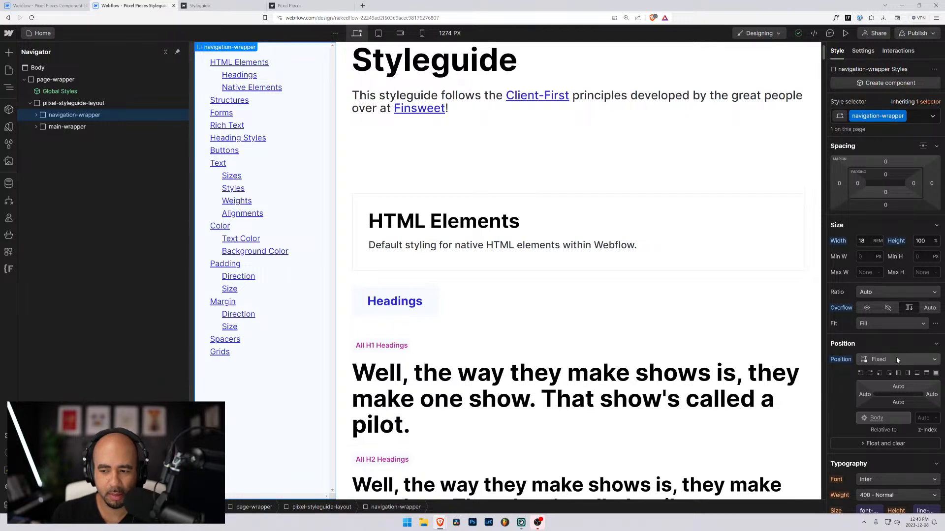
{"action": "left_click", "coordinate": [876, 360]}
{"action": "left_click", "coordinate": [876, 370]}
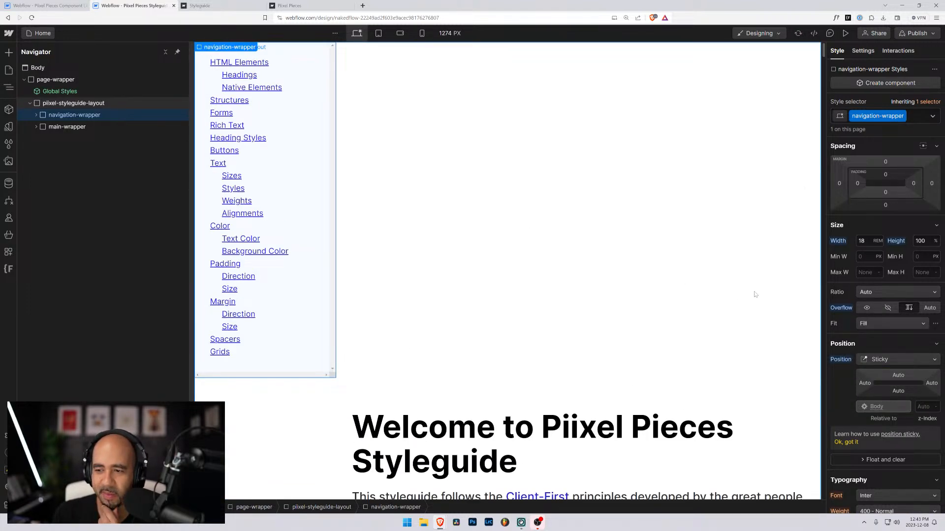
{"action": "left_click", "coordinate": [840, 308], "text": "alt"}
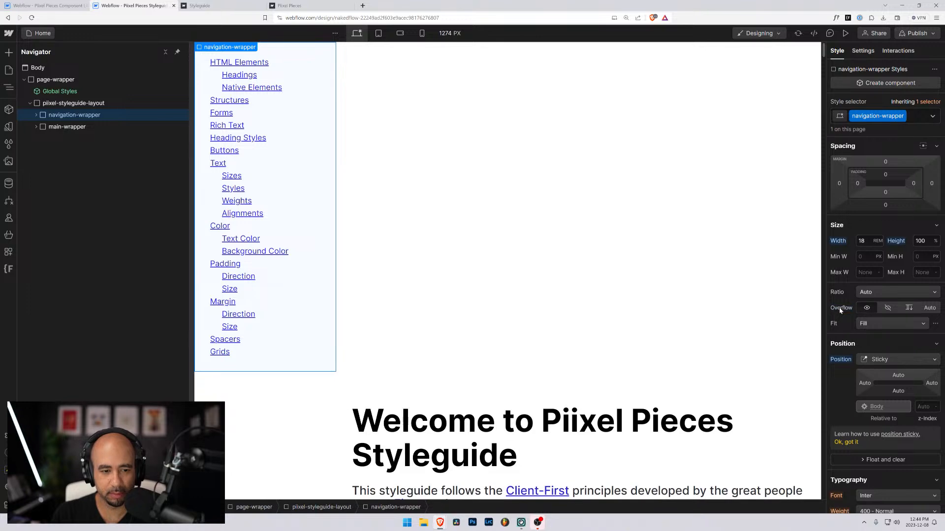
{"action": "scroll", "coordinate": [274, 161], "scroll_direction": "down", "scroll_amount": 3}
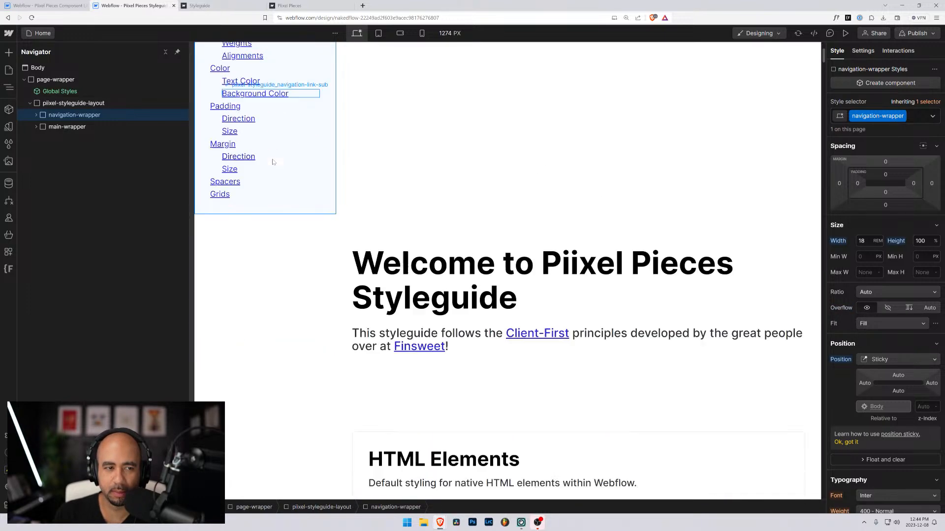
{"action": "scroll", "coordinate": [274, 163], "scroll_direction": "up", "scroll_amount": 3}
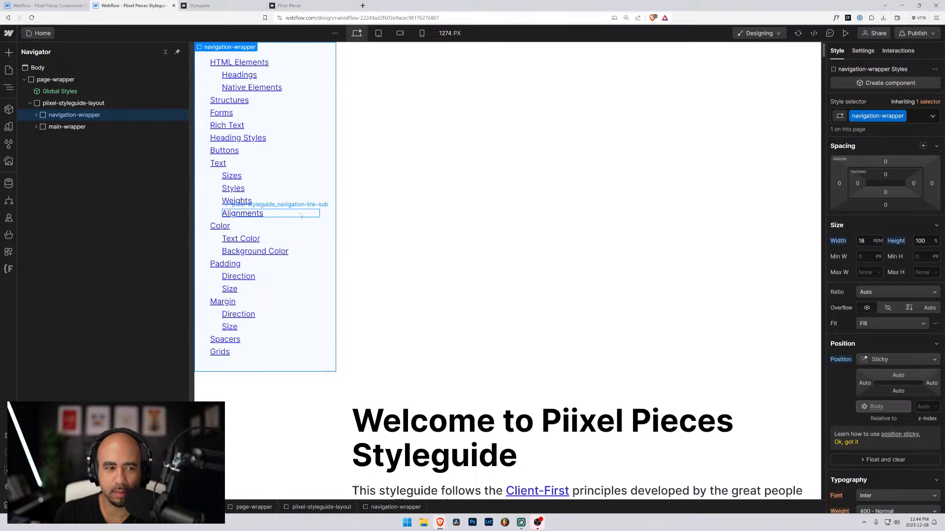
Step: Reset the main-wrapper's left margin
{"action": "left_click", "coordinate": [62, 105]}
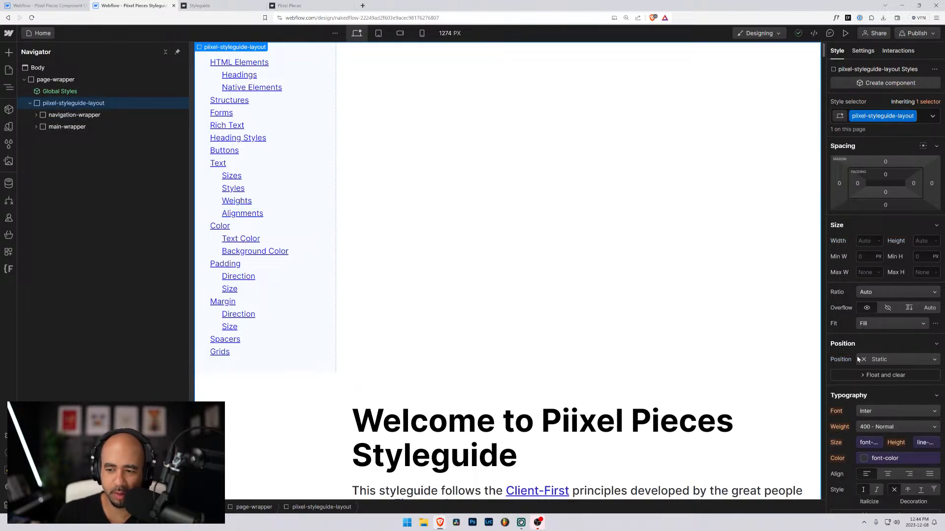
{"action": "left_click", "coordinate": [78, 127]}
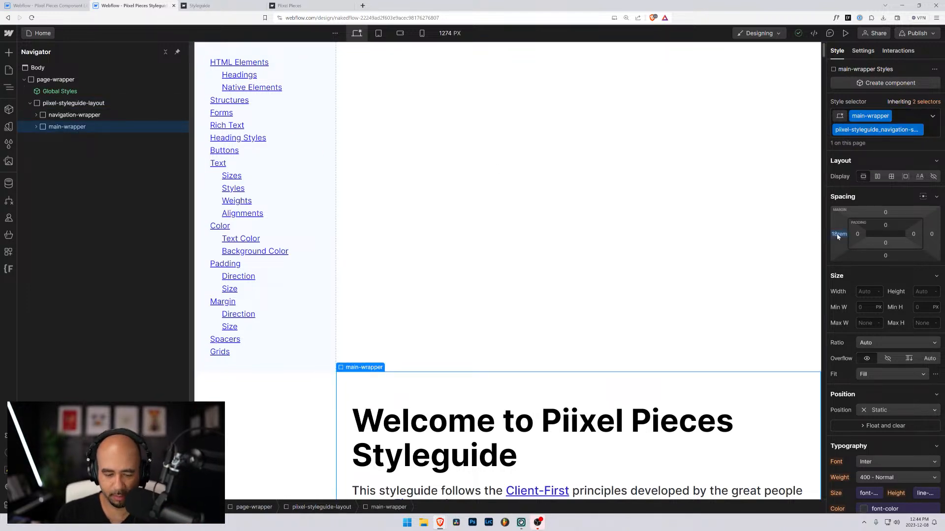
{"action": "left_click", "coordinate": [832, 235], "text": "alt"}
Step: Make piixel-styleguide-layout a one-row grid with 20rem and 1fr columns and zero gap, and look over the page
{"action": "left_click", "coordinate": [75, 105]}
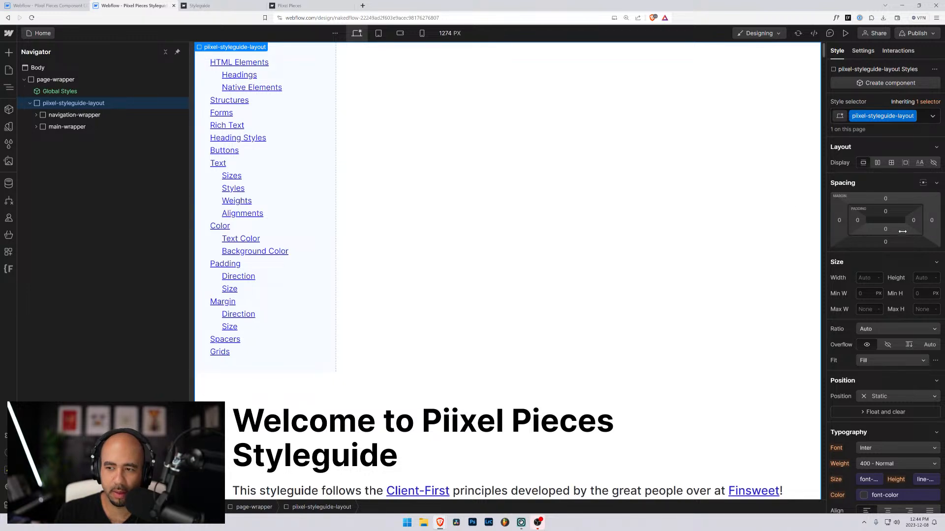
{"action": "left_click", "coordinate": [891, 163]}
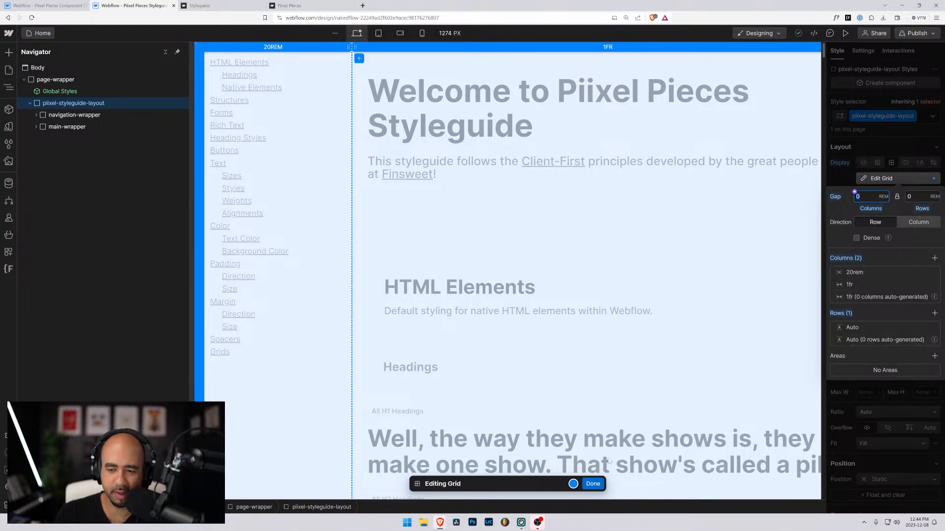
{"action": "left_click", "coordinate": [593, 484]}
{"action": "scroll", "coordinate": [541, 344], "scroll_direction": "down", "scroll_amount": 4}
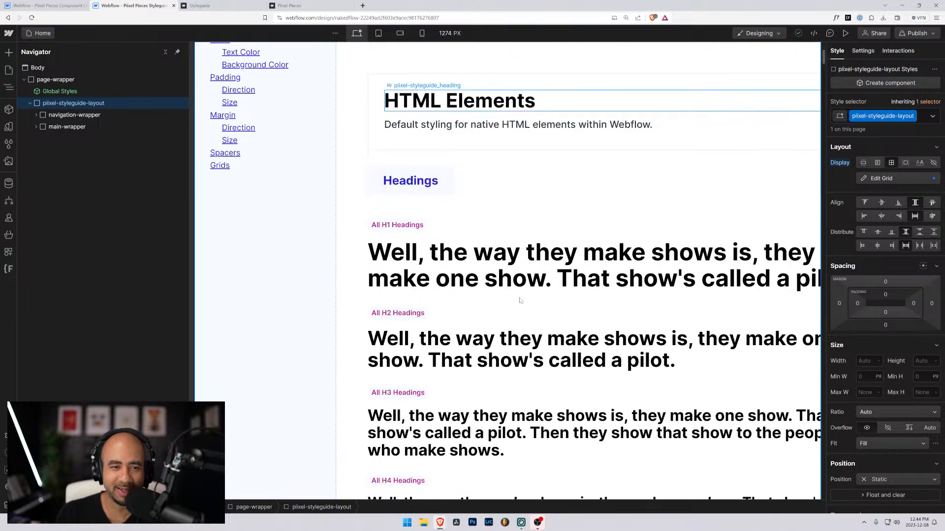
{"action": "scroll", "coordinate": [520, 301], "scroll_direction": "up", "scroll_amount": 4}
{"action": "scroll", "coordinate": [520, 300], "scroll_direction": "down", "scroll_amount": 10}
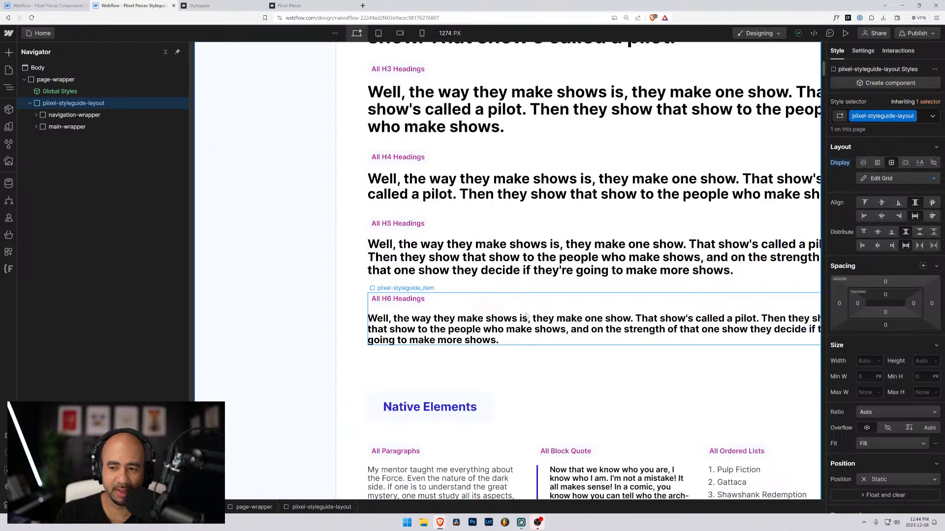
{"action": "scroll", "coordinate": [525, 315], "scroll_direction": "up", "scroll_amount": 10}
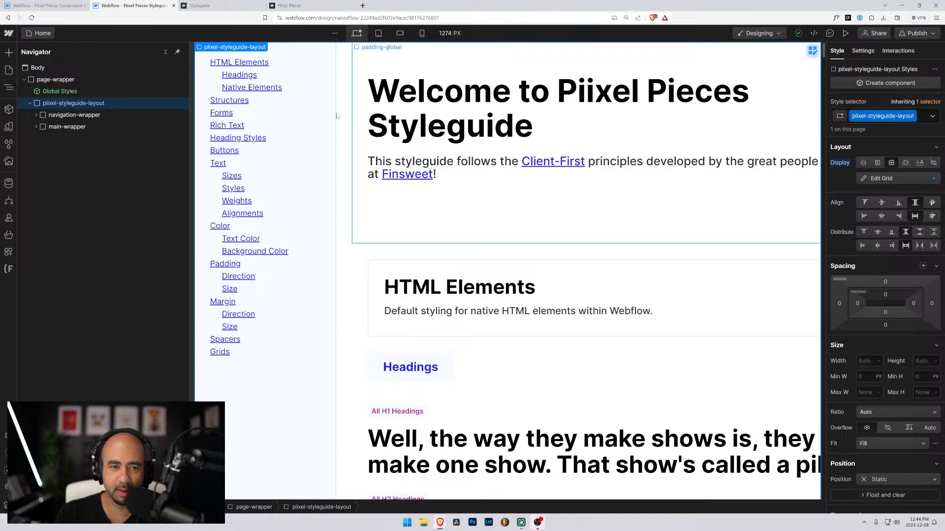
Step: Expand the main-wrapper's nested elements and review the grid settings of piixel-styleguide-layout
{"action": "left_click", "coordinate": [71, 128]}
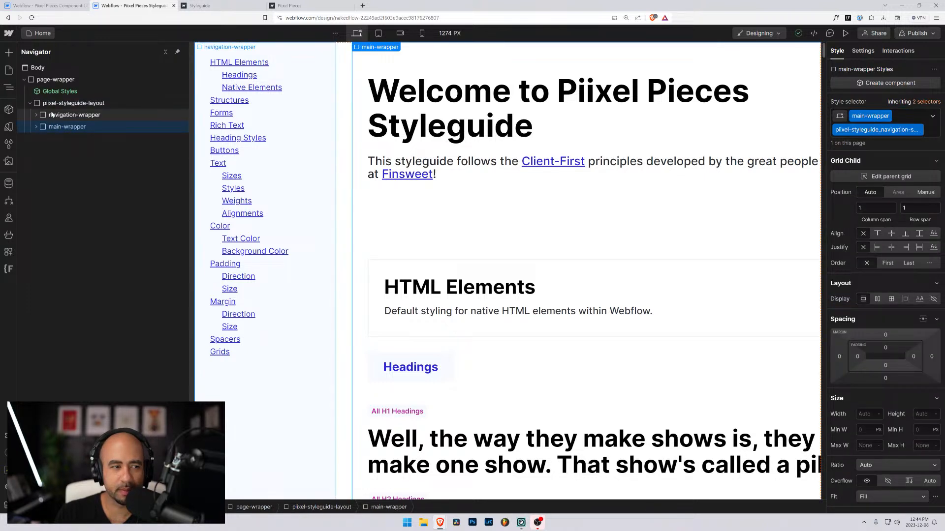
{"action": "left_click", "coordinate": [36, 126], "text": "alt"}
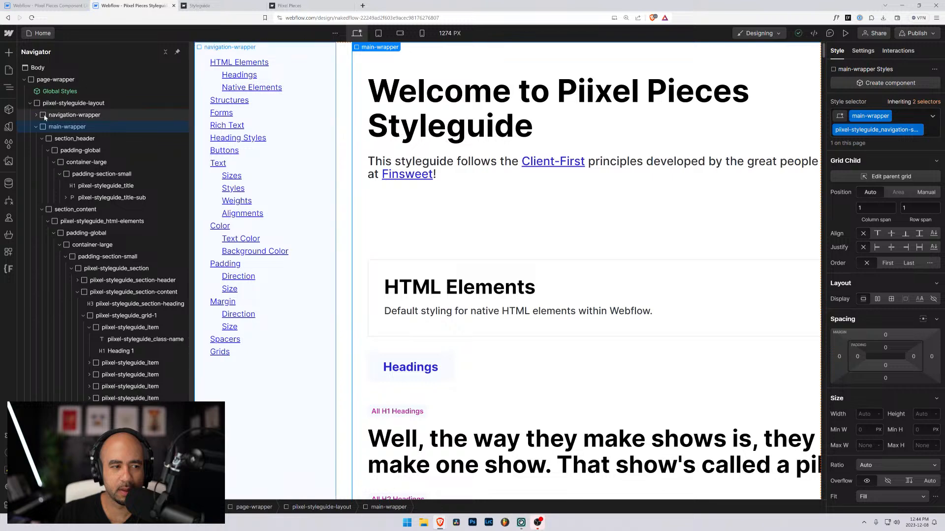
{"action": "left_click", "coordinate": [73, 103]}
{"action": "left_click", "coordinate": [881, 178]}
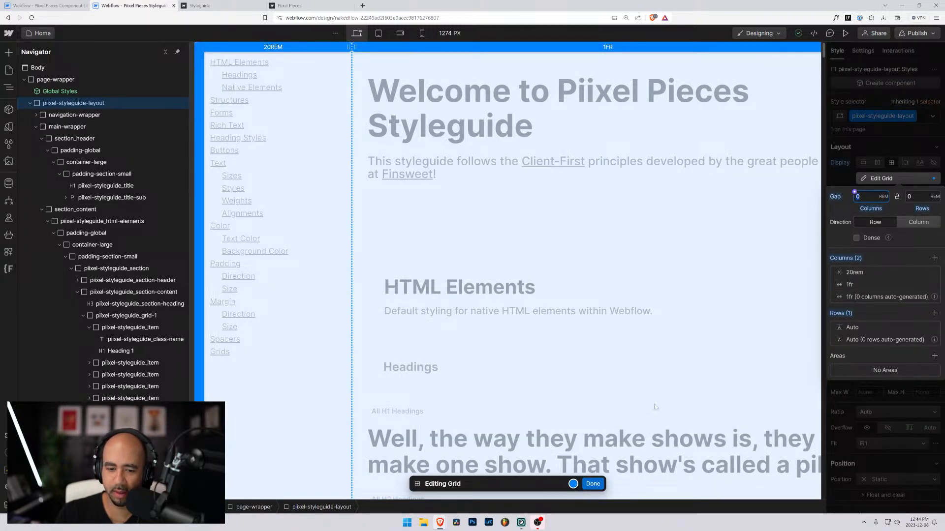
{"action": "left_click", "coordinate": [593, 484]}
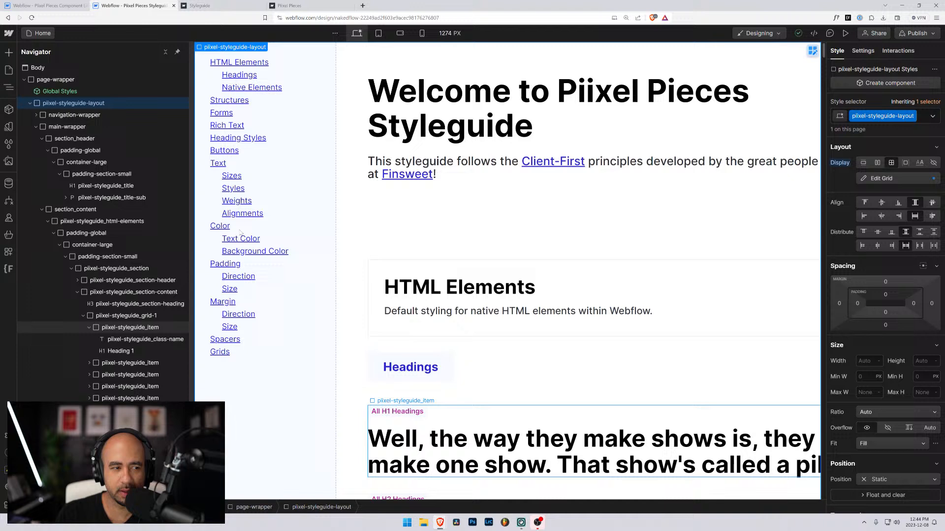
Step: Collapse the main-wrapper, reset the navigation-wrapper's width and check how the navigation scrolls with the page
{"action": "left_click", "coordinate": [68, 116]}
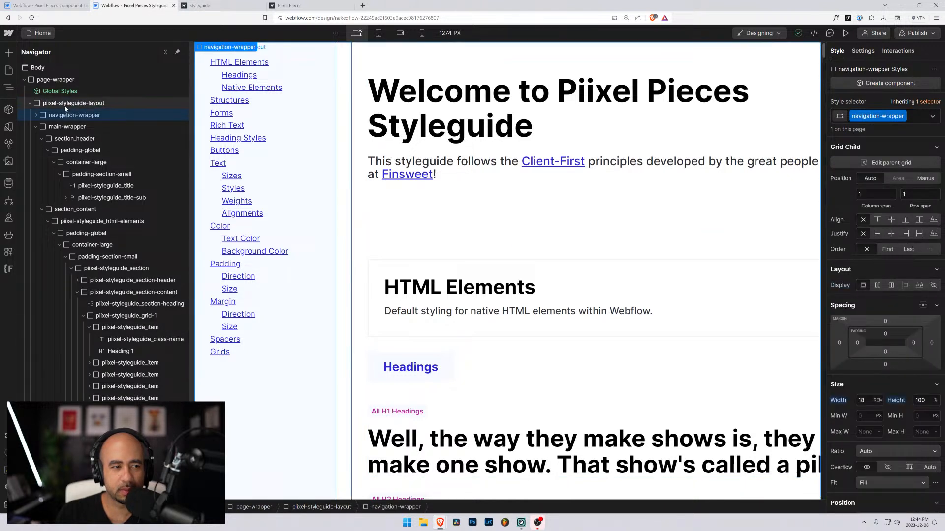
{"action": "left_click", "coordinate": [36, 126]}
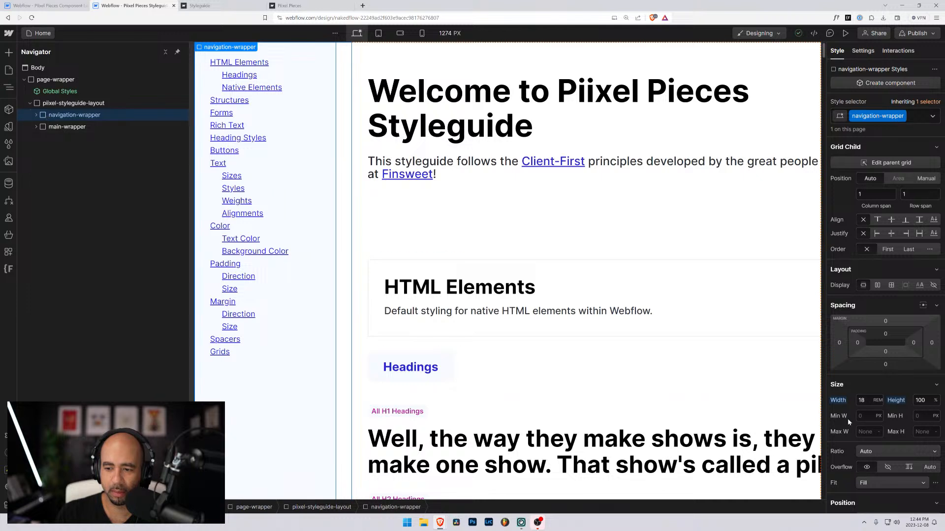
{"action": "left_click", "coordinate": [839, 400], "text": "alt"}
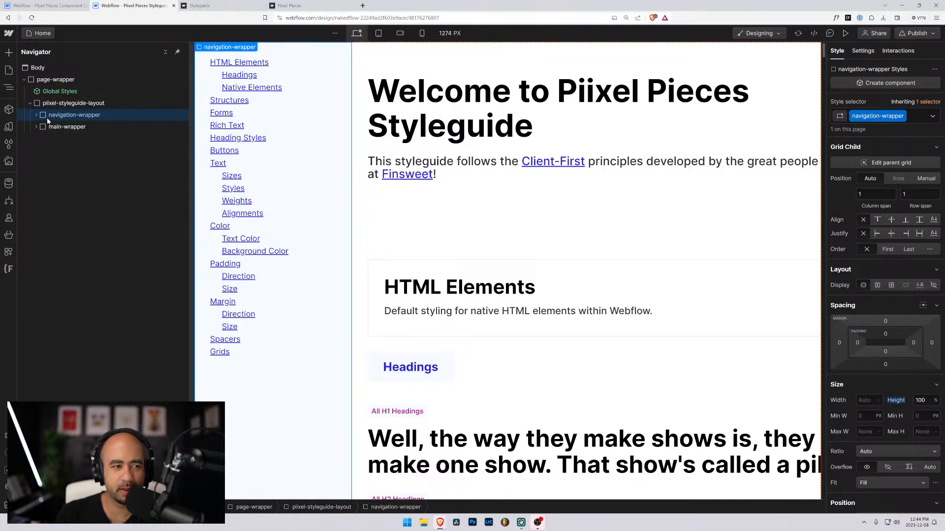
{"action": "scroll", "coordinate": [886, 296], "scroll_direction": "down", "scroll_amount": 3}
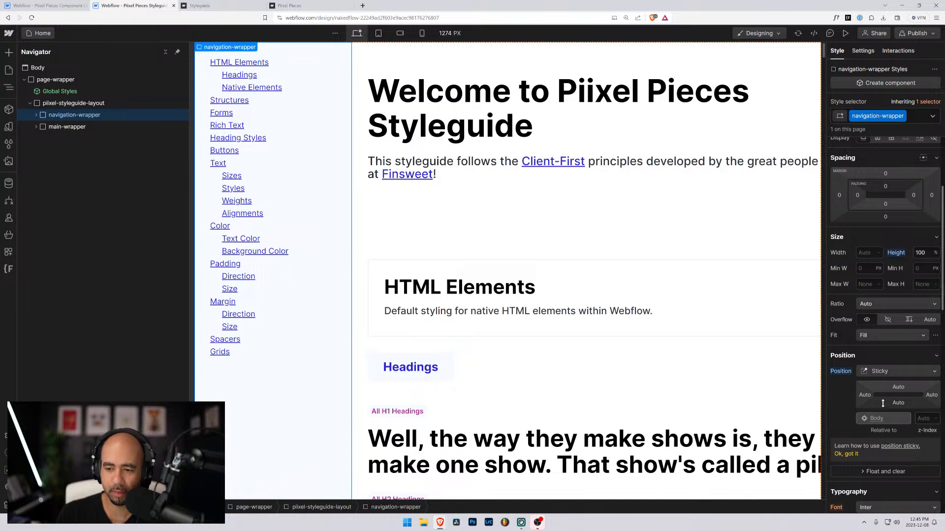
{"action": "scroll", "coordinate": [263, 270], "scroll_direction": "down", "scroll_amount": 5}
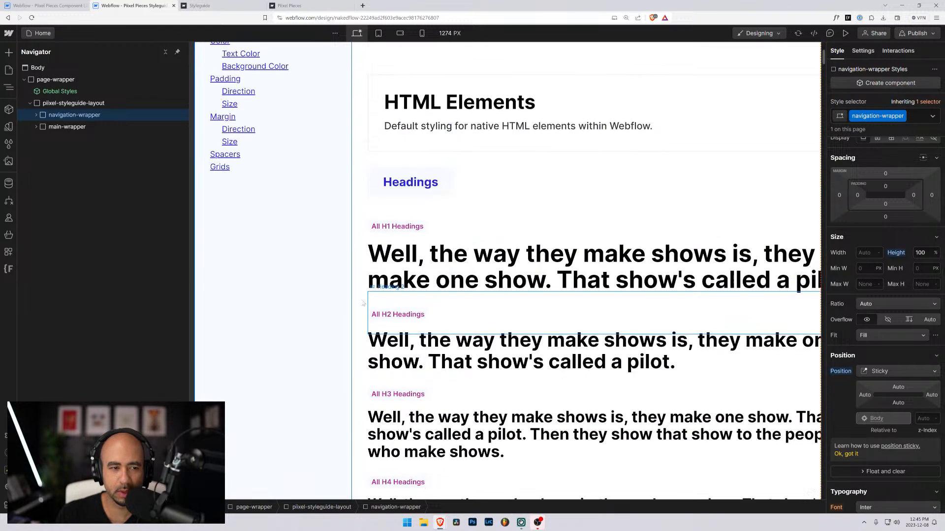
{"action": "scroll", "coordinate": [263, 270], "scroll_direction": "up", "scroll_amount": 5}
{"action": "scroll", "coordinate": [263, 270], "scroll_direction": "down", "scroll_amount": 3}
{"action": "scroll", "coordinate": [265, 271], "scroll_direction": "up", "scroll_amount": 2}
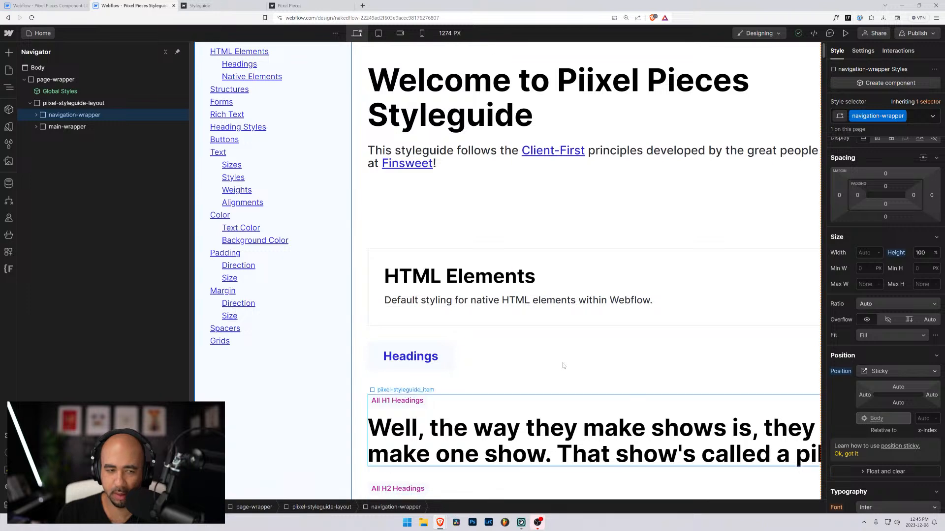
Step: Set the position of piixel-styleguide-layout to Relative
{"action": "left_click", "coordinate": [64, 103]}
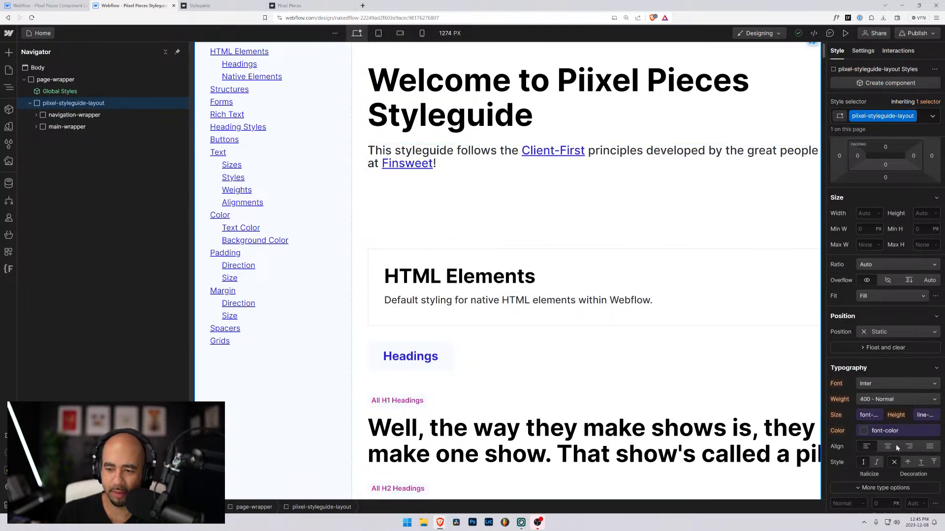
{"action": "left_click", "coordinate": [878, 332]}
{"action": "left_click", "coordinate": [874, 344]}
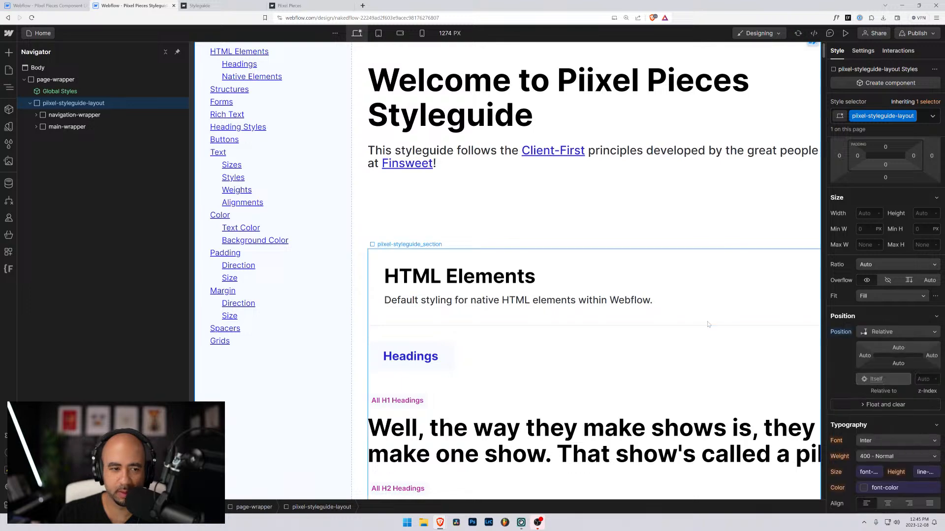
Step: Select the navigation-wrapper and examine its sticky behaviour while moving through the page
{"action": "left_click", "coordinate": [57, 116]}
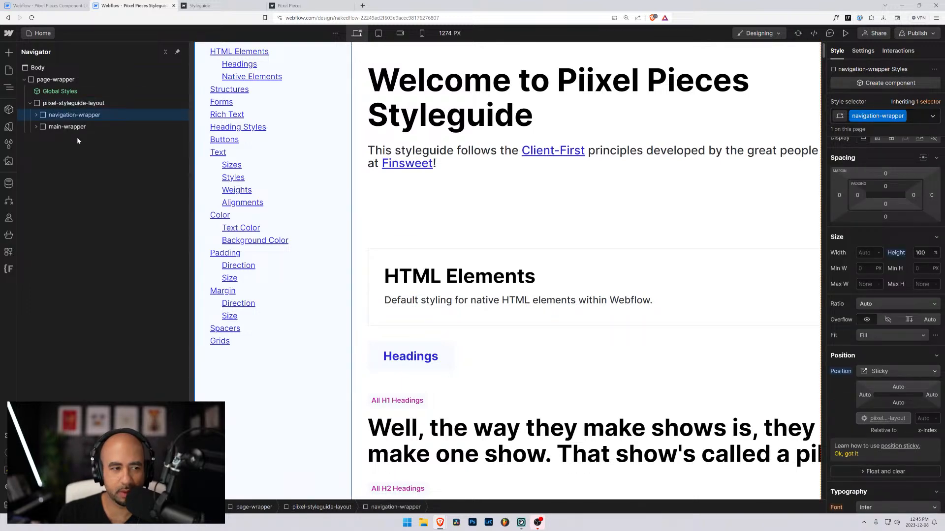
{"action": "scroll", "coordinate": [273, 147], "scroll_direction": "down", "scroll_amount": 5}
{"action": "scroll", "coordinate": [273, 151], "scroll_direction": "up", "scroll_amount": 5}
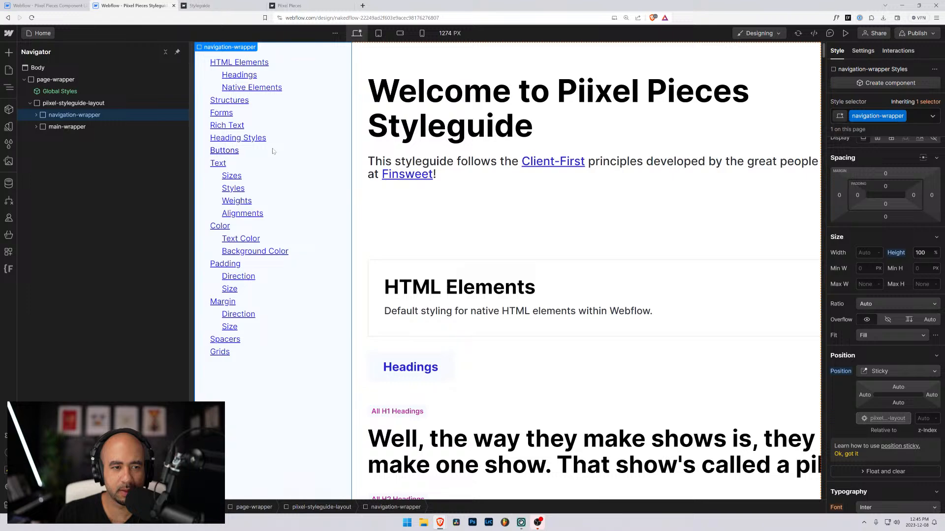
{"action": "scroll", "coordinate": [273, 151], "scroll_direction": "down", "scroll_amount": 4}
{"action": "scroll", "coordinate": [273, 151], "scroll_direction": "up", "scroll_amount": 4}
{"action": "scroll", "coordinate": [273, 151], "scroll_direction": "down", "scroll_amount": 4}
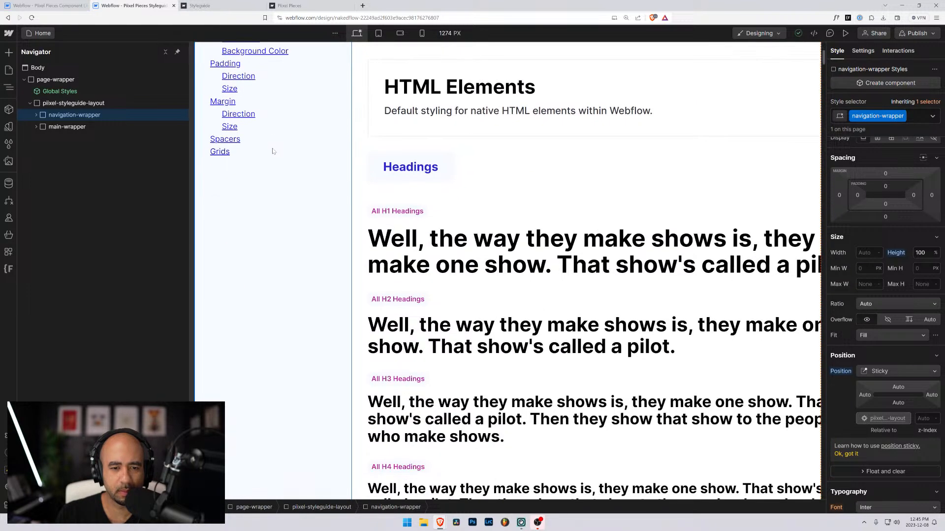
{"action": "scroll", "coordinate": [273, 151], "scroll_direction": "up", "scroll_amount": 4}
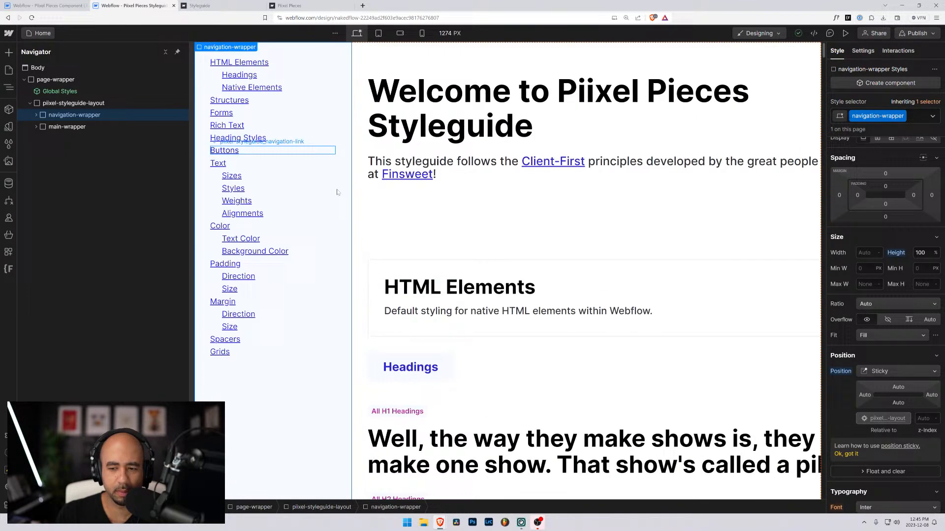
Step: Open the Webflow University lesson on position sticky and read its Setting position sticky section
{"action": "left_click", "coordinate": [898, 446]}
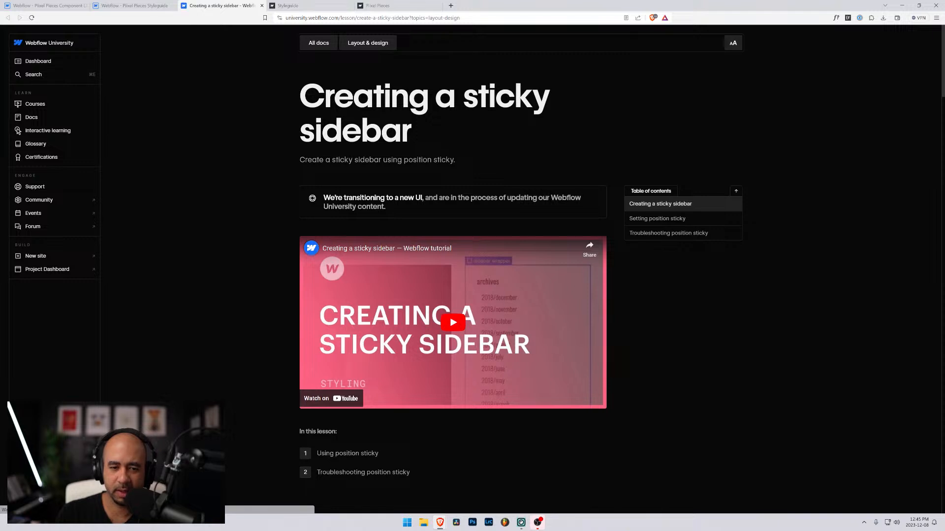
{"action": "scroll", "coordinate": [429, 213], "scroll_direction": "down", "scroll_amount": 7}
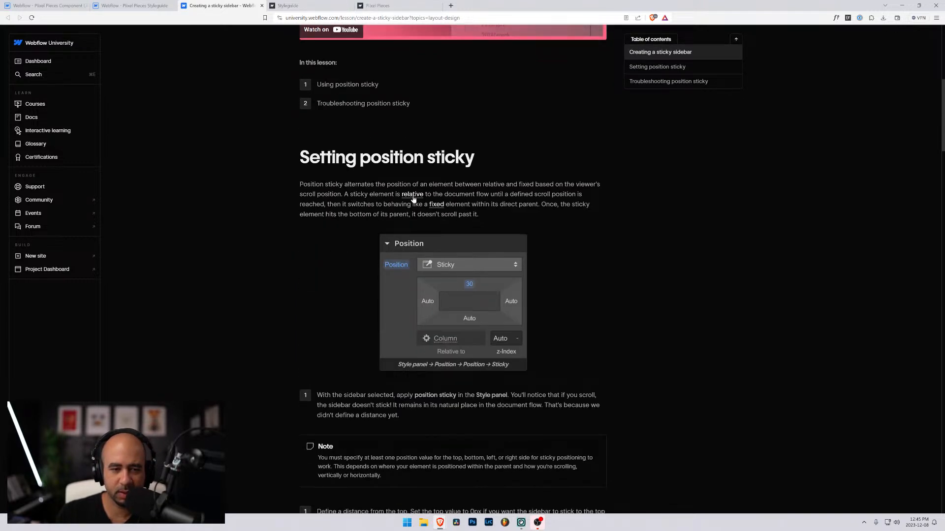
Step: Switch to the Piixel Pieces Component project in the browser and view its Styleguide page
{"action": "left_click", "coordinate": [54, 6]}
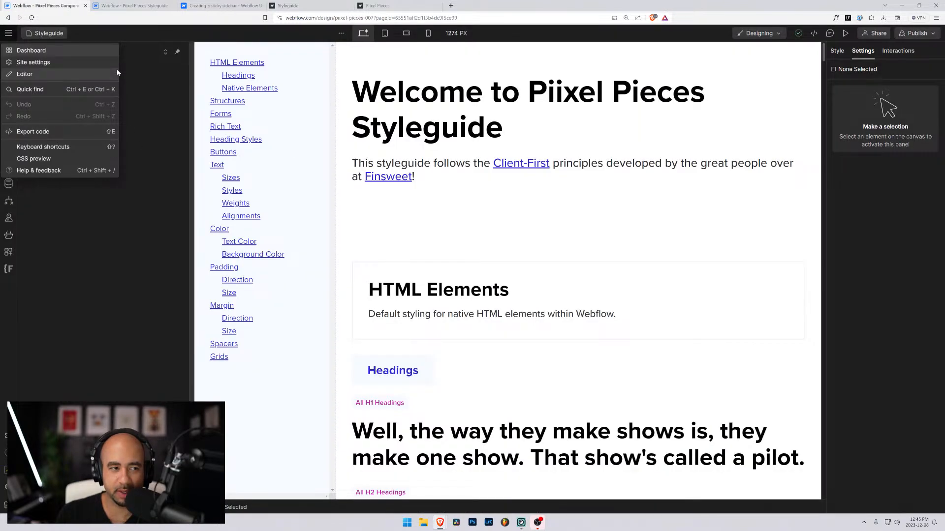
{"action": "left_click", "coordinate": [153, 60]}
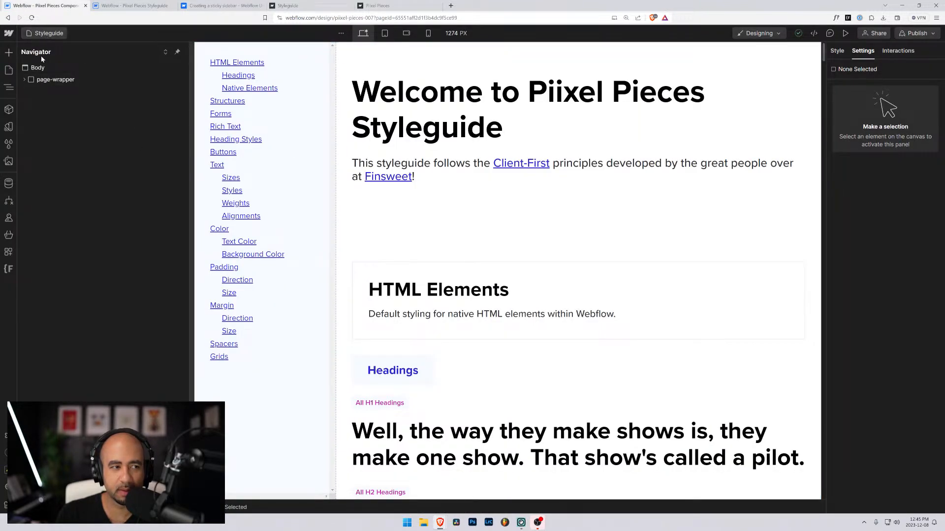
Step: Expand page-wrapper in the Component project's Styleguide page, select navigation-wrapper and examine its style settings
{"action": "left_click", "coordinate": [32, 80]}
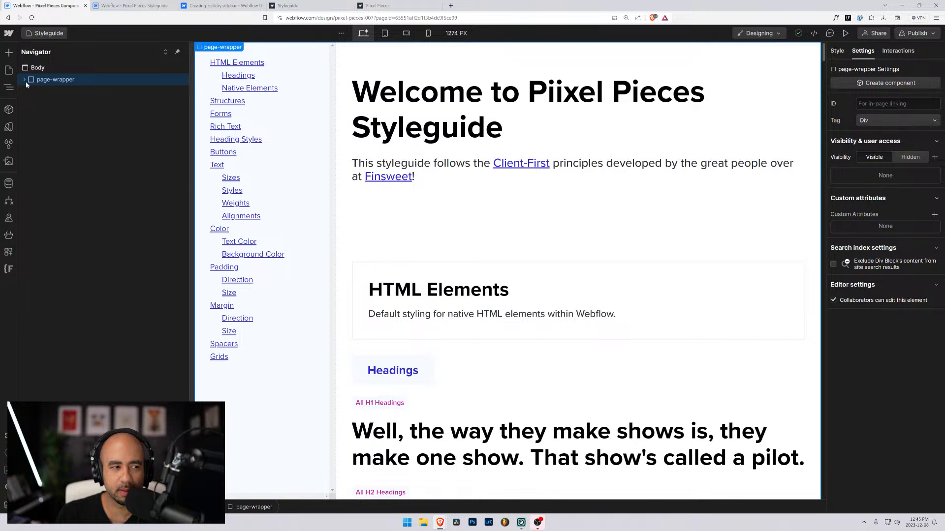
{"action": "left_click", "coordinate": [24, 79]}
{"action": "left_click", "coordinate": [250, 87]}
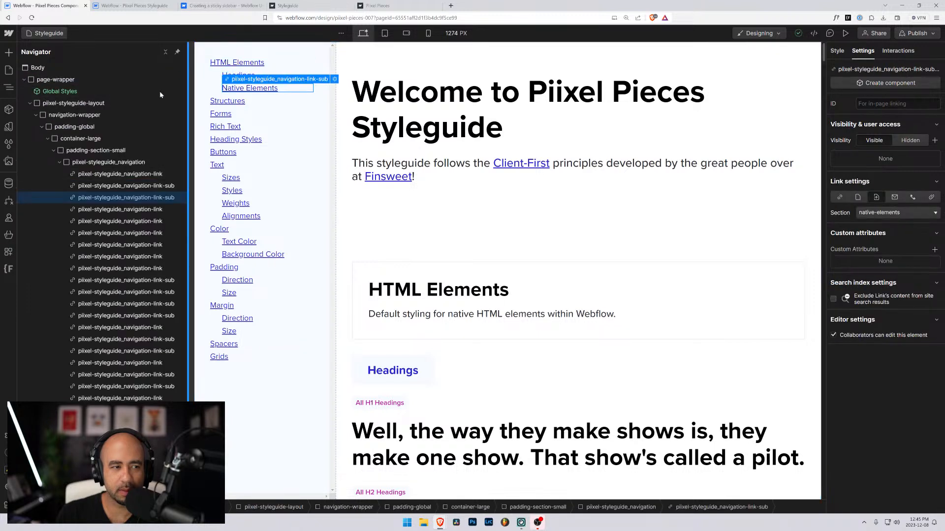
{"action": "left_click", "coordinate": [43, 127]}
{"action": "left_click", "coordinate": [47, 117]}
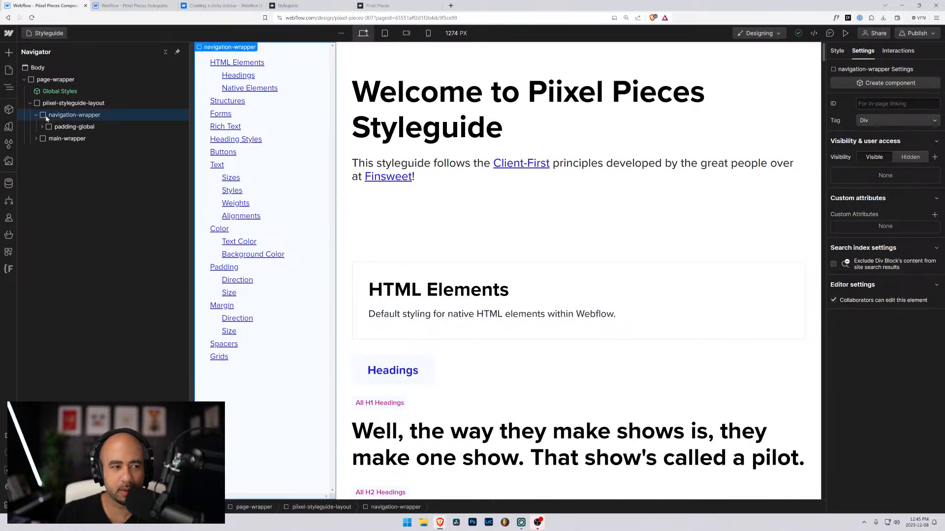
{"action": "left_click", "coordinate": [837, 52]}
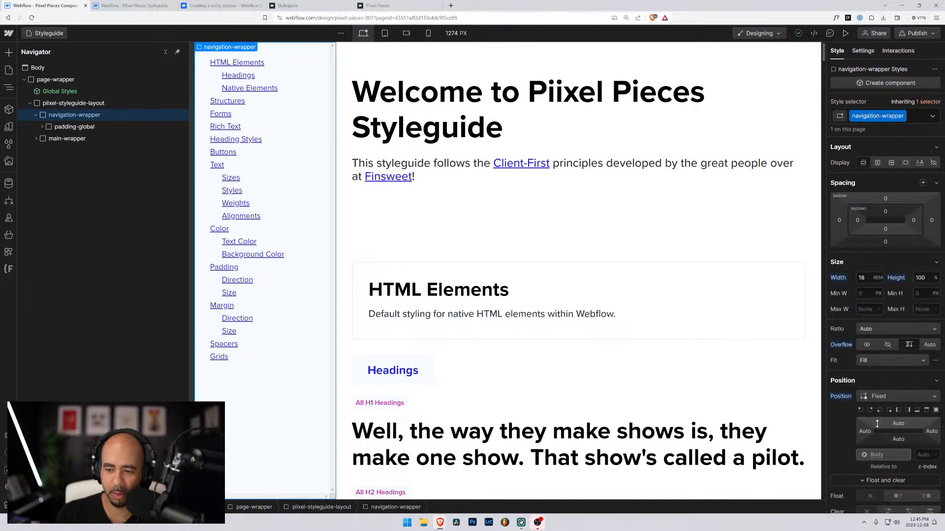
Step: Try a top offset of 0 px on the fixed navigation-wrapper and check it while moving through the page
{"action": "left_click", "coordinate": [900, 425]}
{"action": "left_click", "coordinate": [870, 456]}
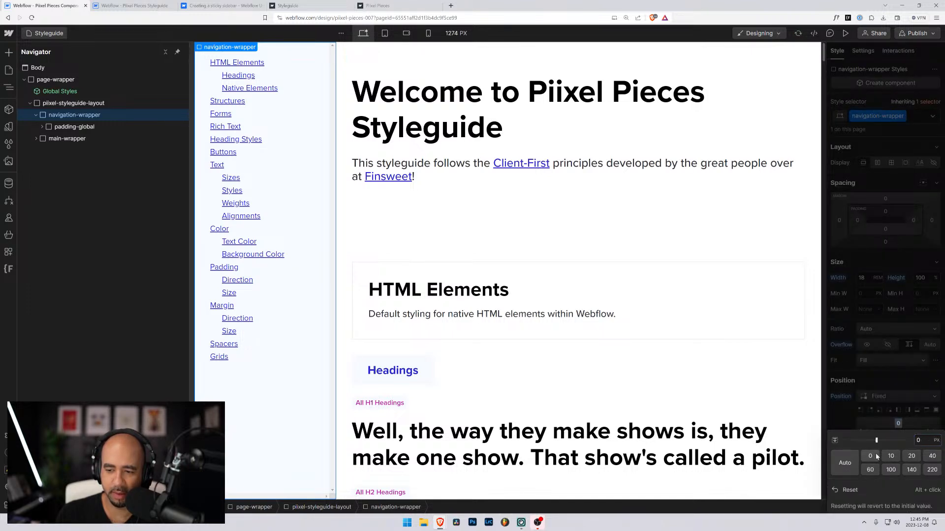
{"action": "scroll", "coordinate": [532, 274], "scroll_direction": "down", "scroll_amount": 3}
{"action": "scroll", "coordinate": [531, 275], "scroll_direction": "down", "scroll_amount": 7}
{"action": "scroll", "coordinate": [687, 321], "scroll_direction": "up", "scroll_amount": 9}
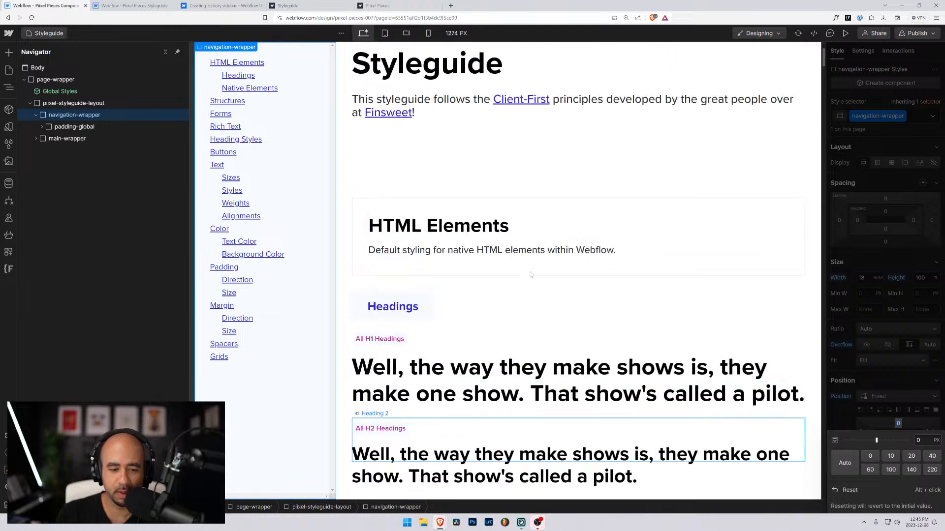
{"action": "left_click", "coordinate": [889, 381]}
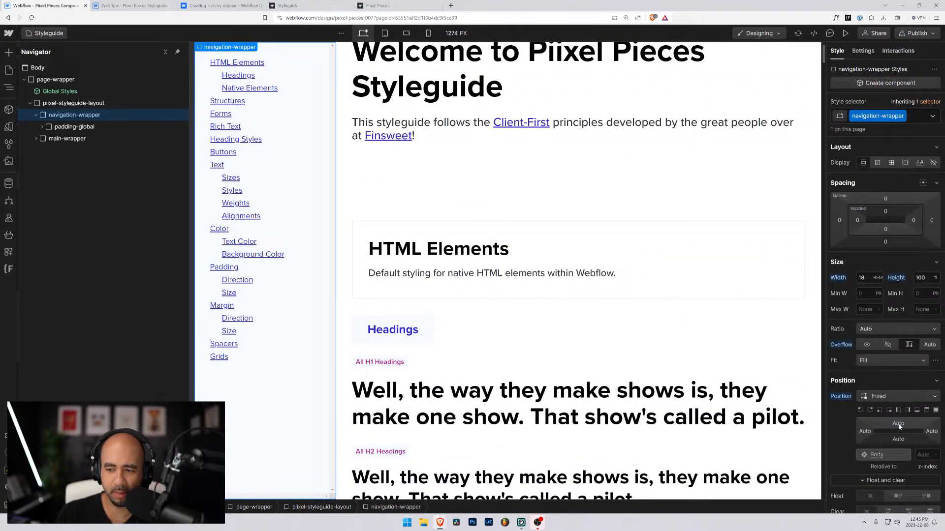
{"action": "left_click", "coordinate": [135, 6]}
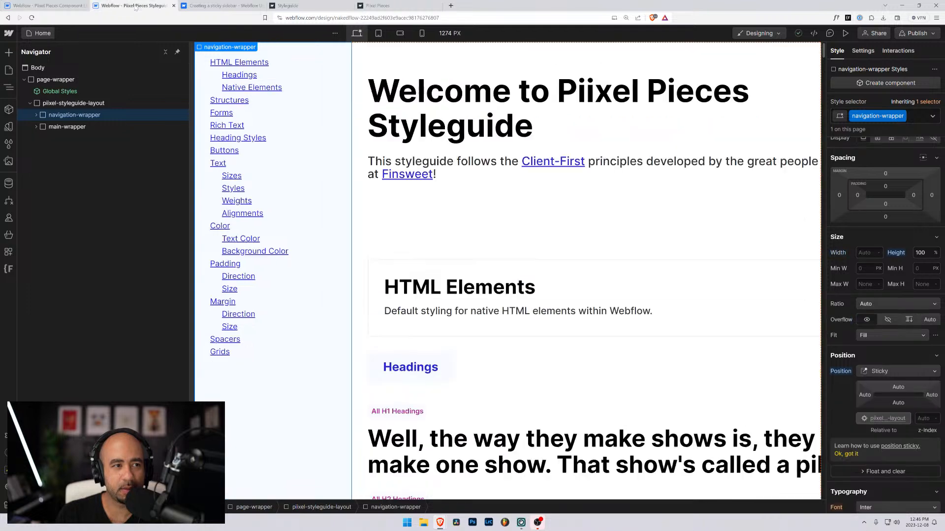
{"action": "left_click", "coordinate": [77, 7]}
{"action": "left_click", "coordinate": [86, 6]}
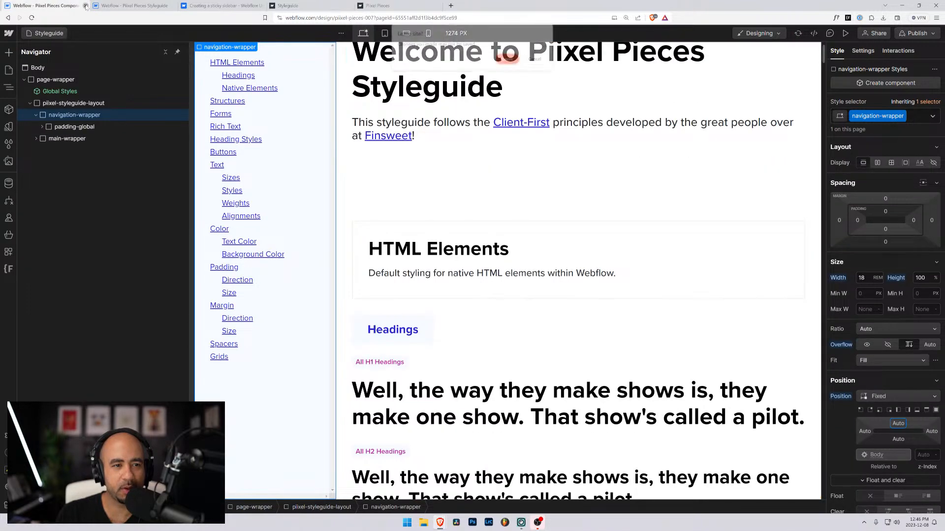
{"action": "left_click", "coordinate": [534, 59]}
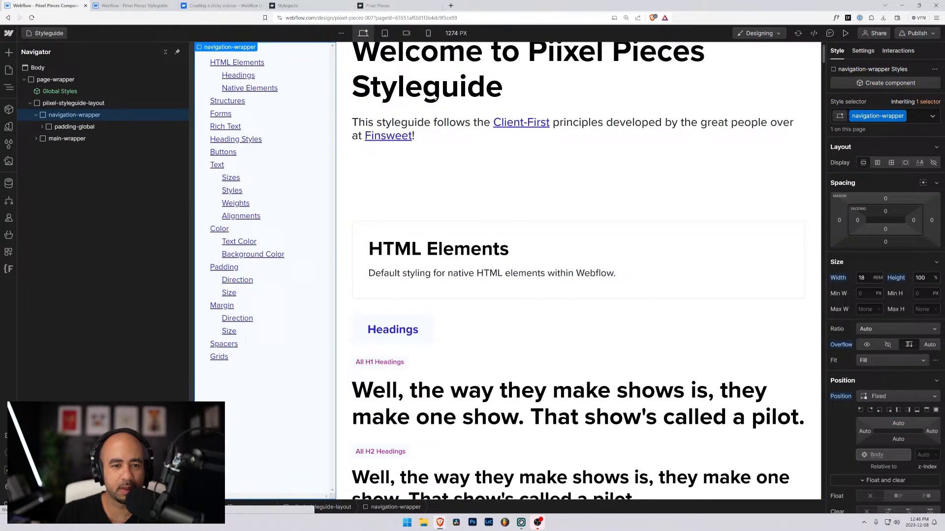
Step: Open the navbar-1 page in the Component project and close that project, leaving without waiting for unsaved changes
{"action": "left_click", "coordinate": [408, 181]}
{"action": "left_click", "coordinate": [9, 70]}
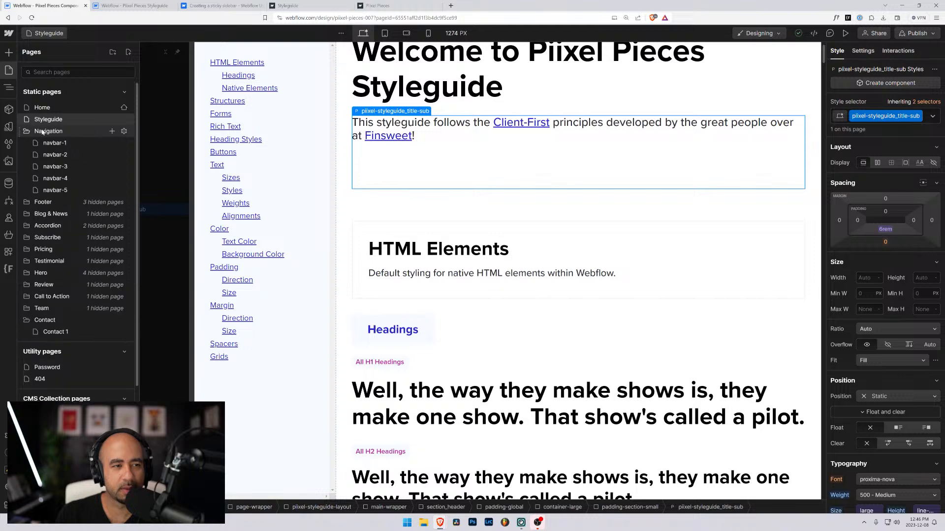
{"action": "left_click", "coordinate": [49, 143]}
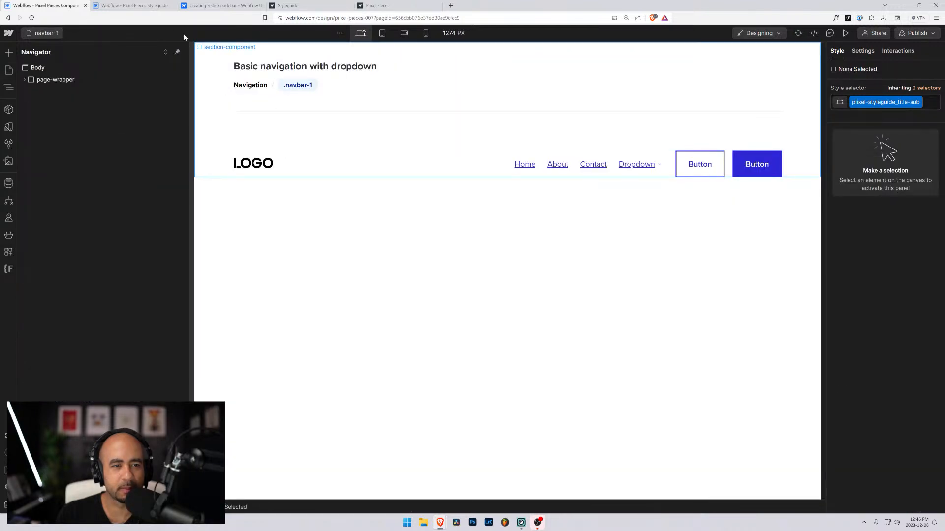
{"action": "left_click", "coordinate": [134, 7]}
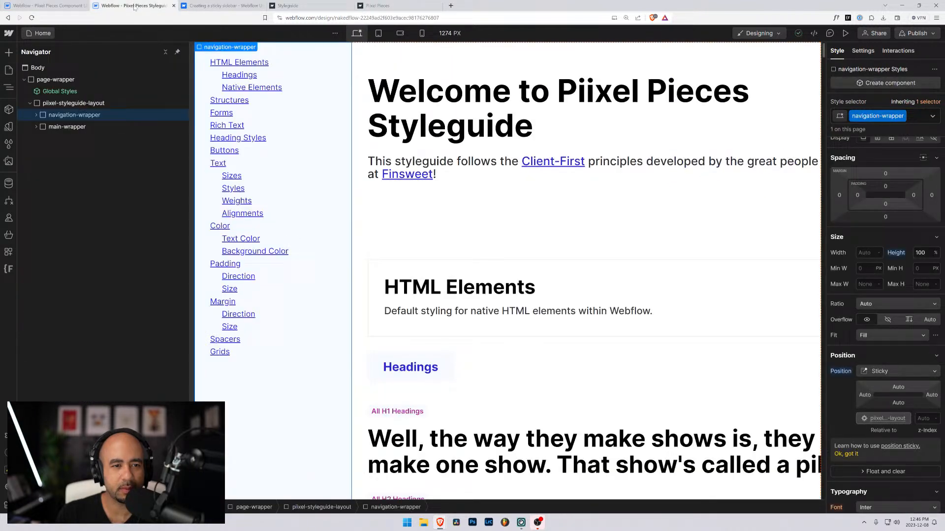
{"action": "left_click", "coordinate": [86, 6]}
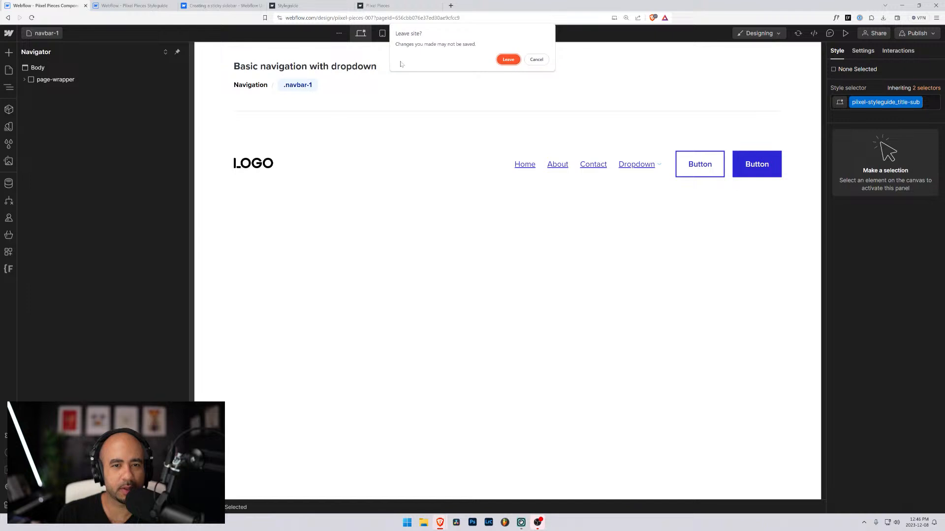
{"action": "left_click", "coordinate": [508, 59]}
Step: Return to the Styleguide project and set the sticky navigation-wrapper's top offset to 0 px, checking it against the page content
{"action": "left_click", "coordinate": [130, 5]}
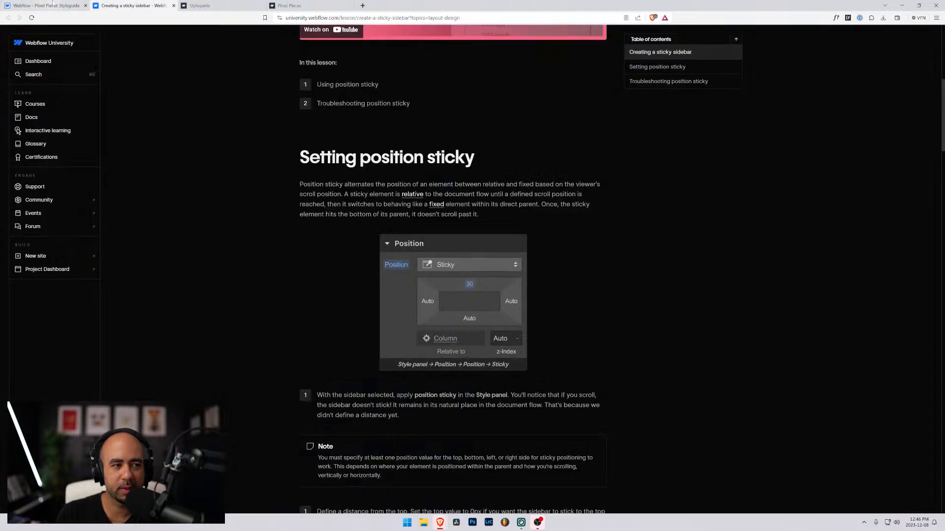
{"action": "left_click", "coordinate": [53, 5]}
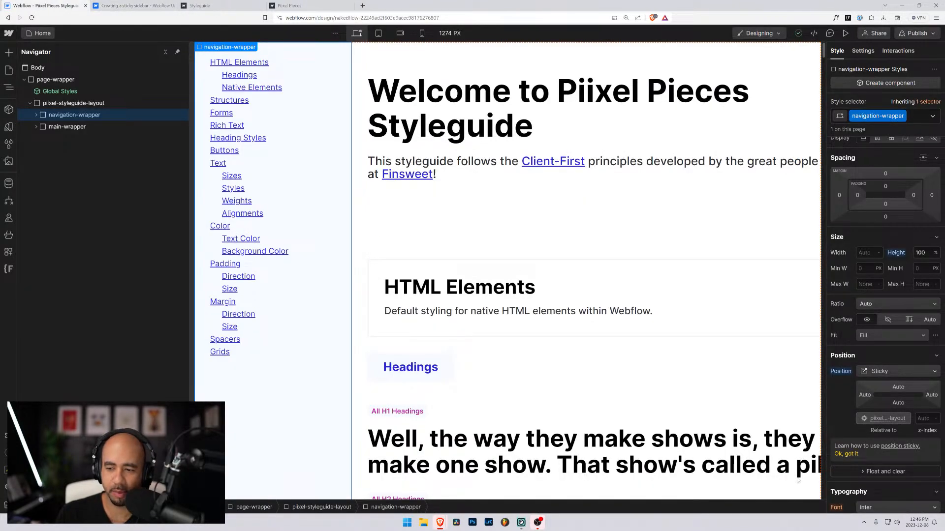
{"action": "left_click", "coordinate": [883, 384]}
{"action": "left_click", "coordinate": [870, 419]}
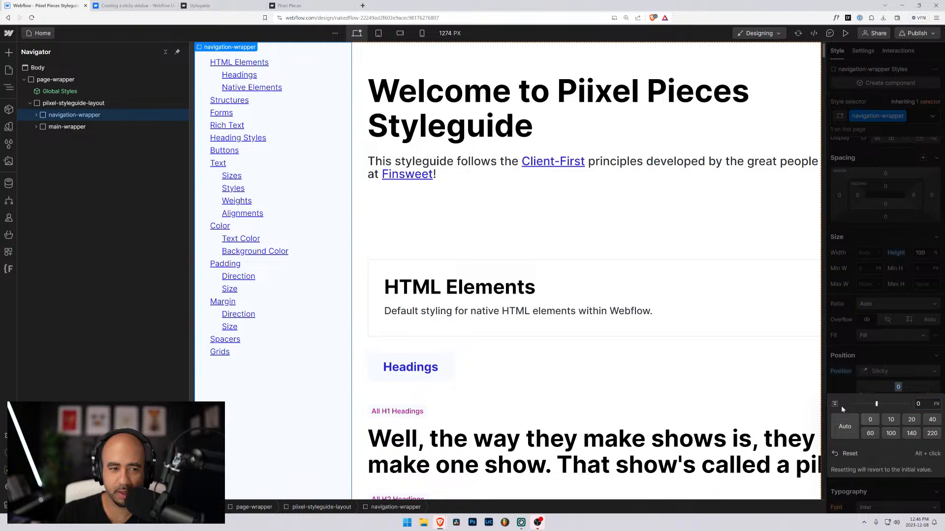
{"action": "scroll", "coordinate": [372, 277], "scroll_direction": "down", "scroll_amount": 3}
{"action": "scroll", "coordinate": [371, 277], "scroll_direction": "down", "scroll_amount": 5}
{"action": "scroll", "coordinate": [507, 271], "scroll_direction": "up", "scroll_amount": 8}
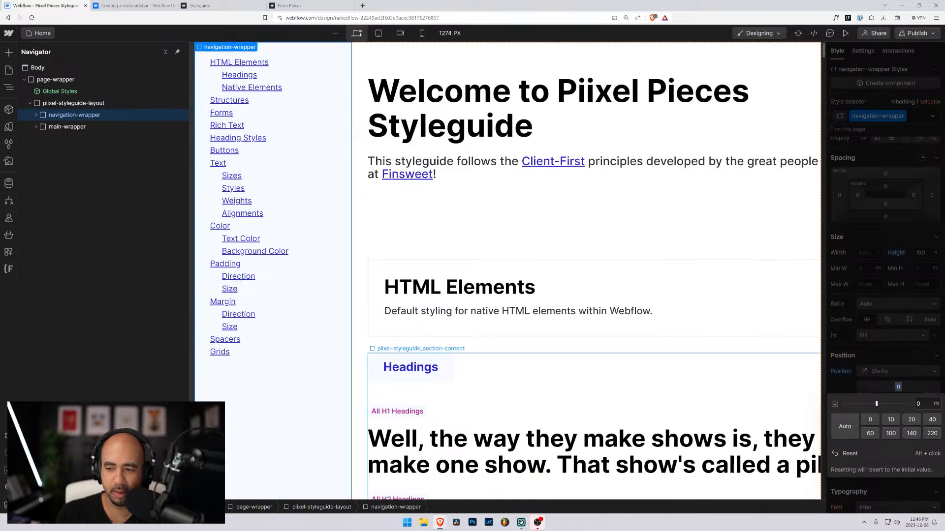
{"action": "left_click", "coordinate": [884, 353]}
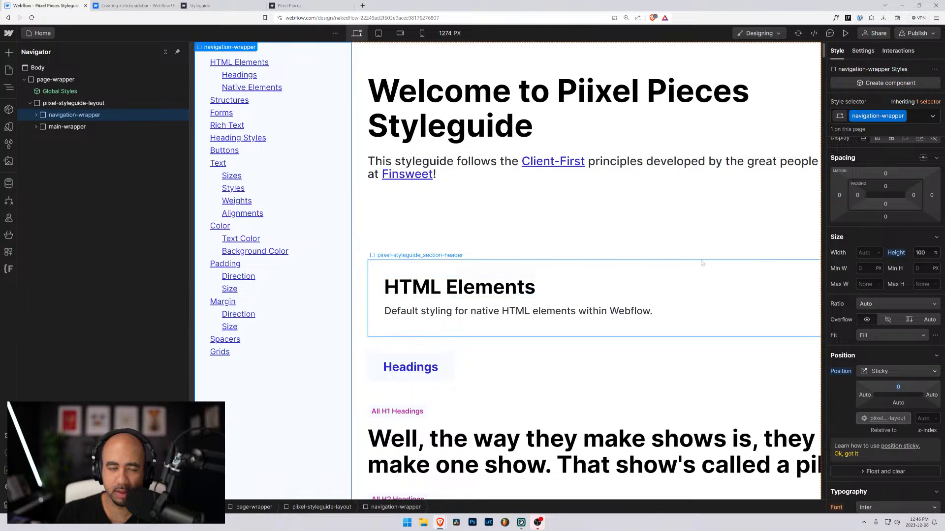
Step: Watch the Creating a sticky sidebar video in the Webflow University lesson and pause it at the position sticky part
{"action": "left_click", "coordinate": [303, 6]}
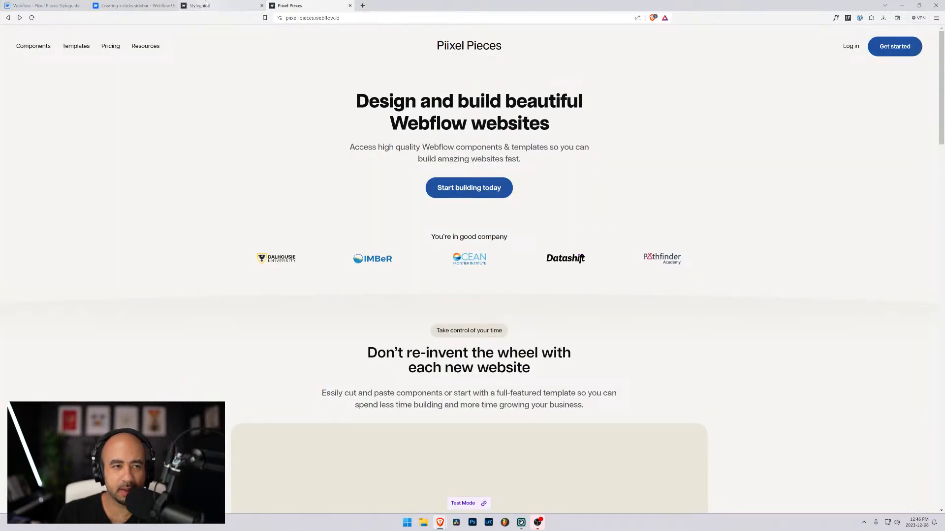
{"action": "left_click", "coordinate": [132, 6]}
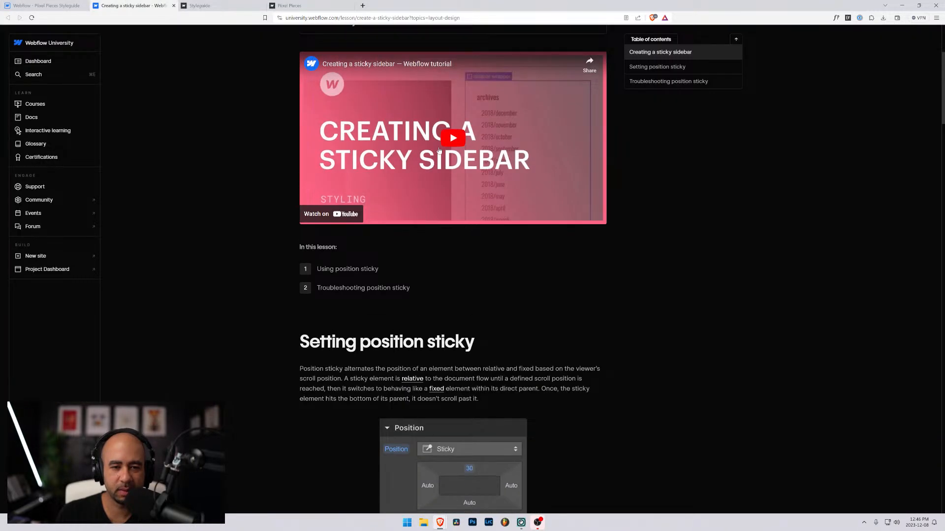
{"action": "left_click", "coordinate": [439, 150]}
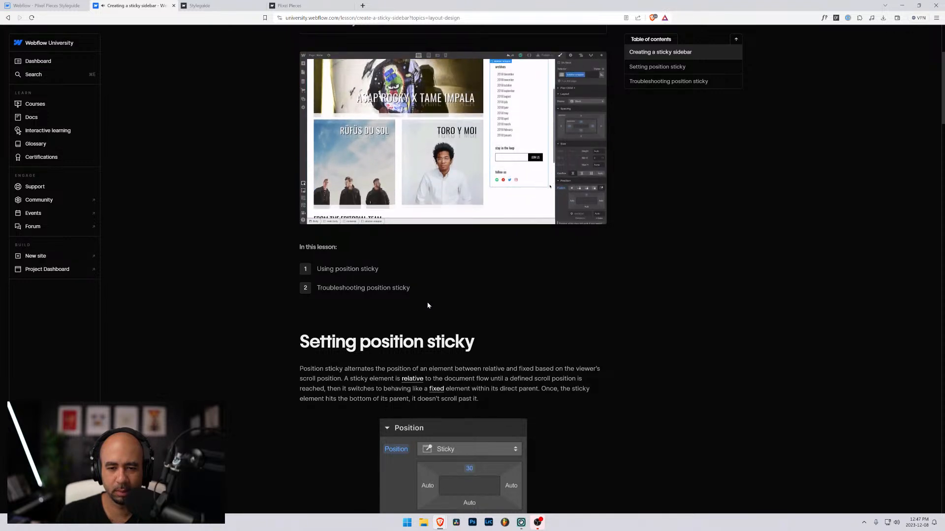
{"action": "mouse_move", "coordinate": [313, 217]}
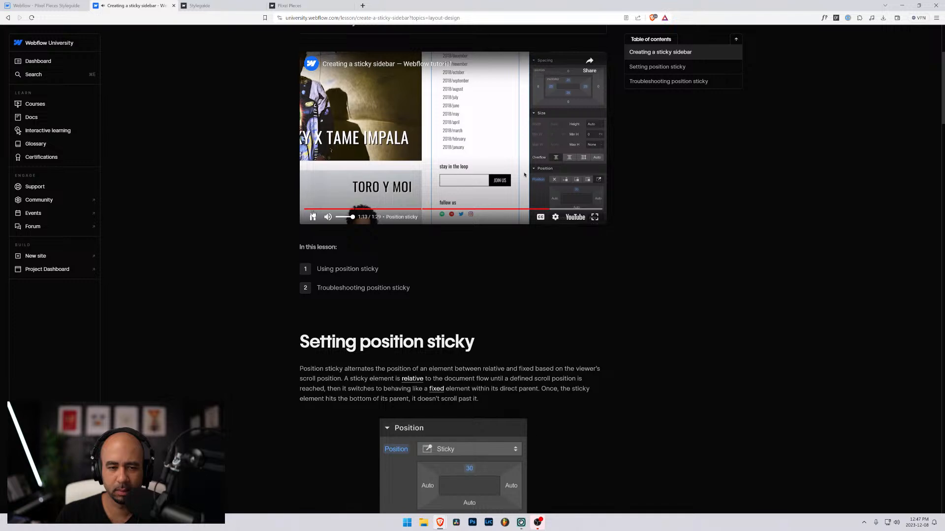
{"action": "left_click", "coordinate": [313, 216]}
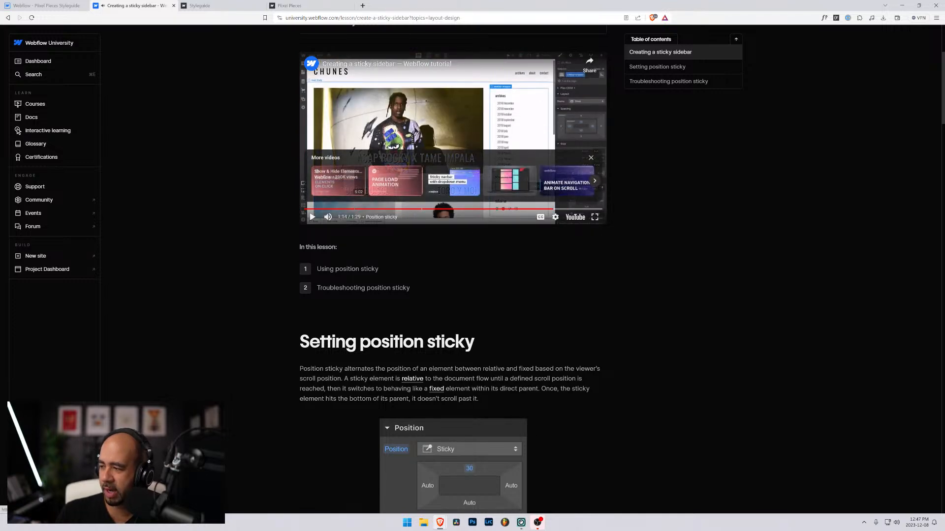
Step: Return to the Styleguide project and check whether the navigation sidebar sticks while moving through the page
{"action": "left_click", "coordinate": [44, 5]}
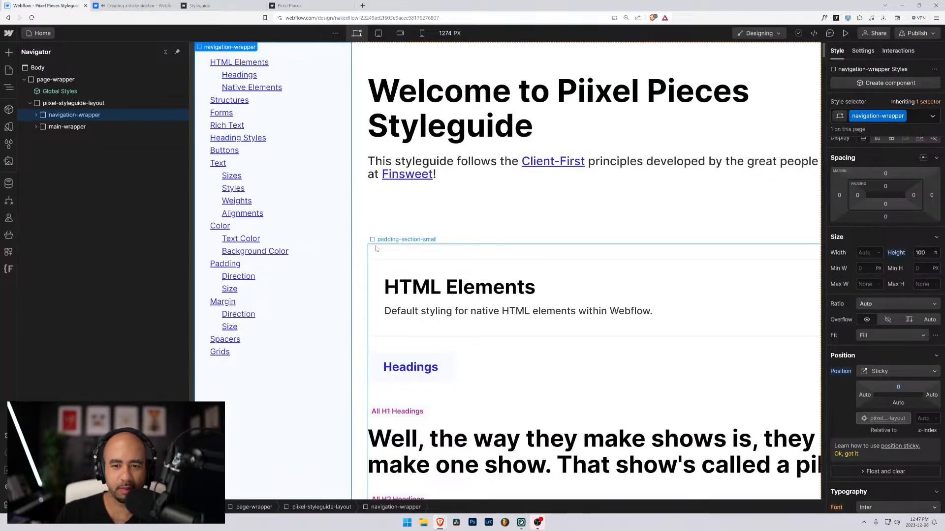
{"action": "scroll", "coordinate": [376, 249], "scroll_direction": "down", "scroll_amount": 5}
{"action": "scroll", "coordinate": [376, 248], "scroll_direction": "up", "scroll_amount": 5}
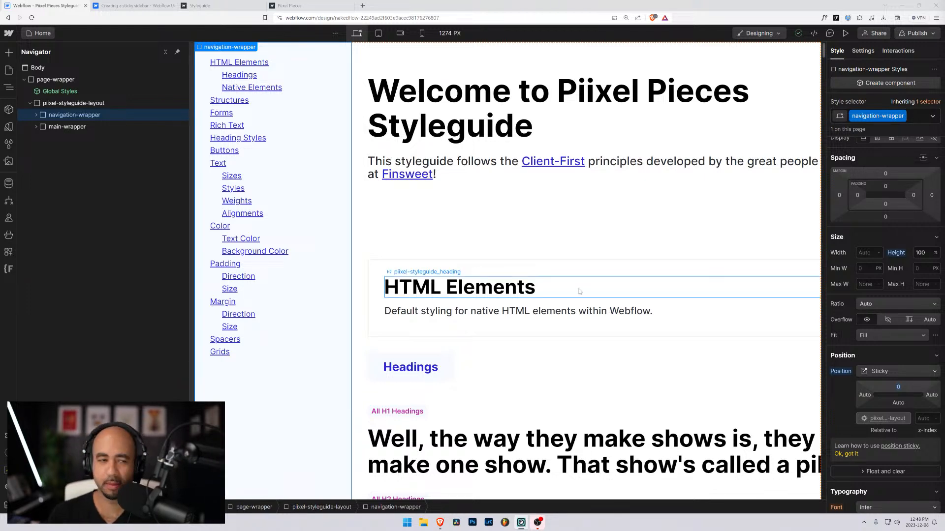
Step: Examine the position settings of piixel-styleguide-layout and of the wrappers nested inside navigation-wrapper
{"action": "left_click", "coordinate": [37, 116]}
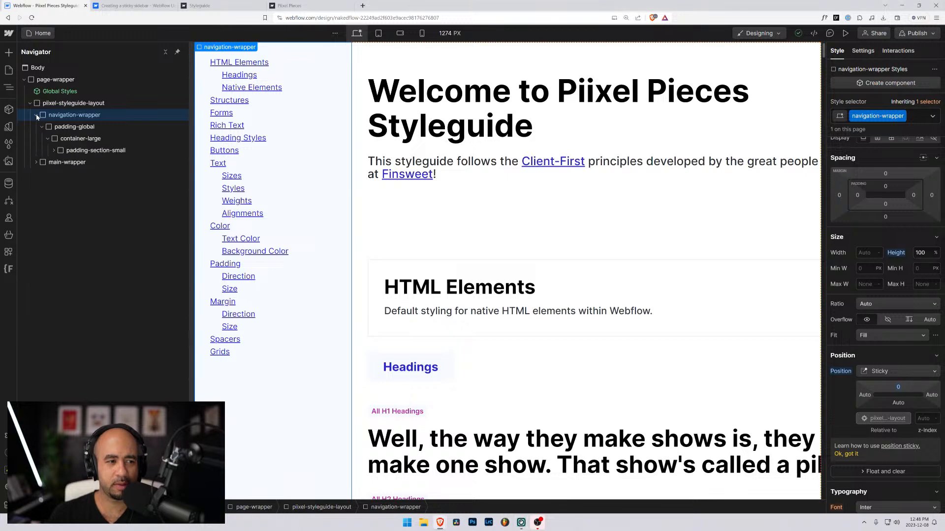
{"action": "left_click", "coordinate": [44, 104]}
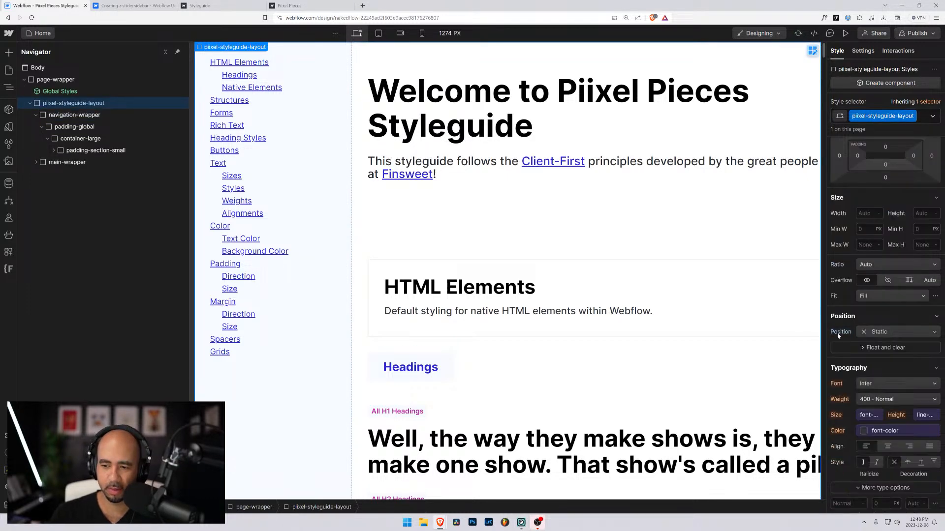
{"action": "left_click", "coordinate": [62, 151]}
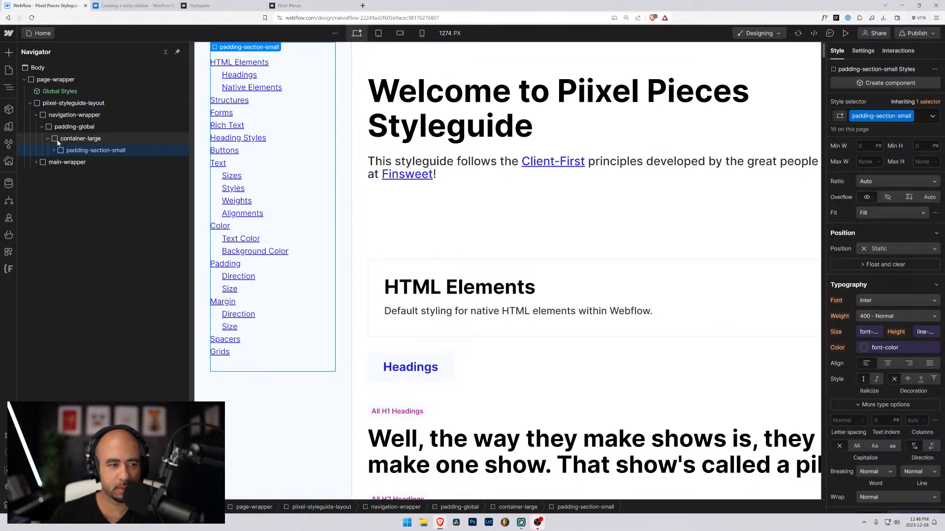
{"action": "left_click", "coordinate": [42, 128]}
{"action": "left_click", "coordinate": [50, 130]}
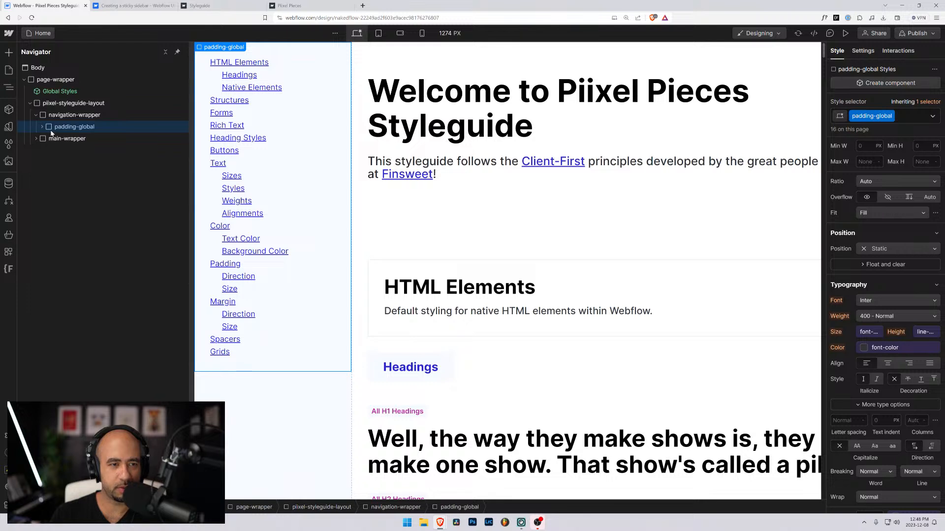
{"action": "left_click", "coordinate": [43, 127]}
{"action": "left_click", "coordinate": [60, 162]}
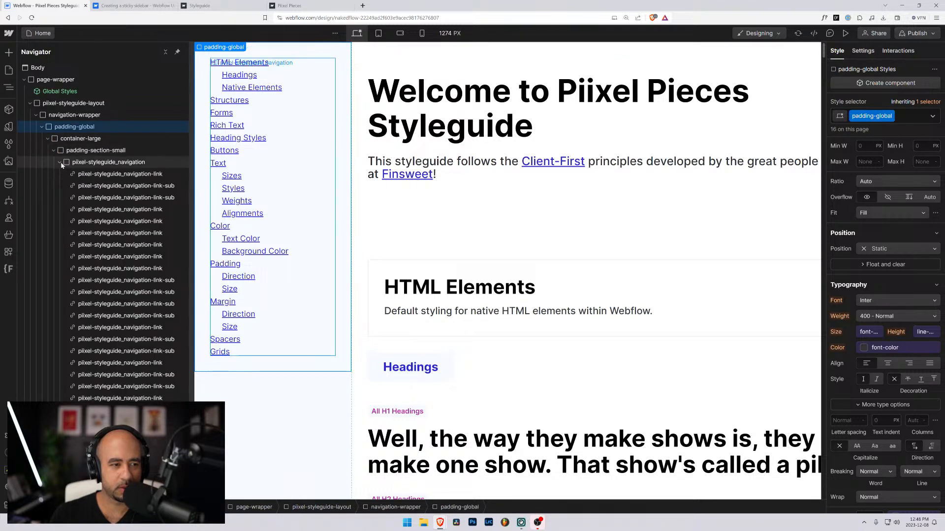
{"action": "left_click", "coordinate": [60, 162]}
Step: Make the piixel-styleguide_navigation element inside the sidebar sticky with a top offset of 3rem
{"action": "left_click", "coordinate": [72, 167]}
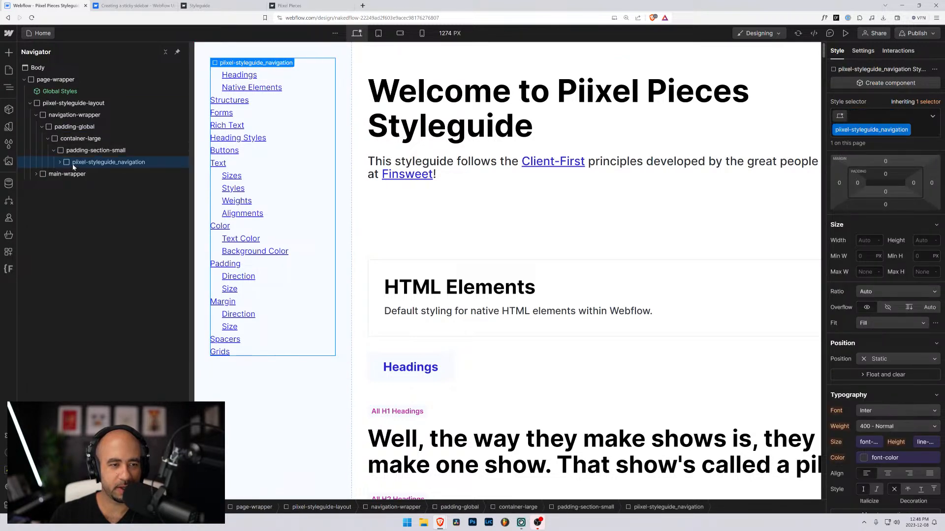
{"action": "left_click", "coordinate": [891, 360]}
{"action": "left_click", "coordinate": [878, 401]}
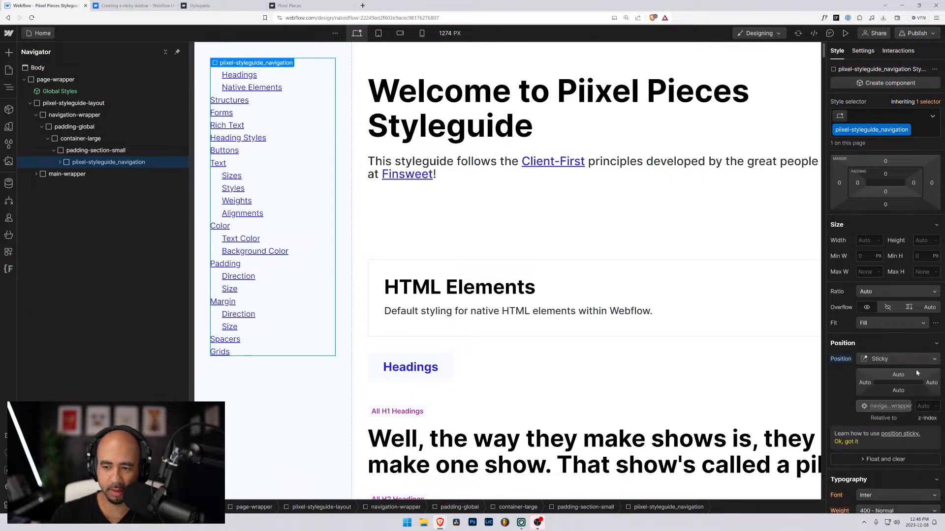
{"action": "left_click", "coordinate": [898, 376]}
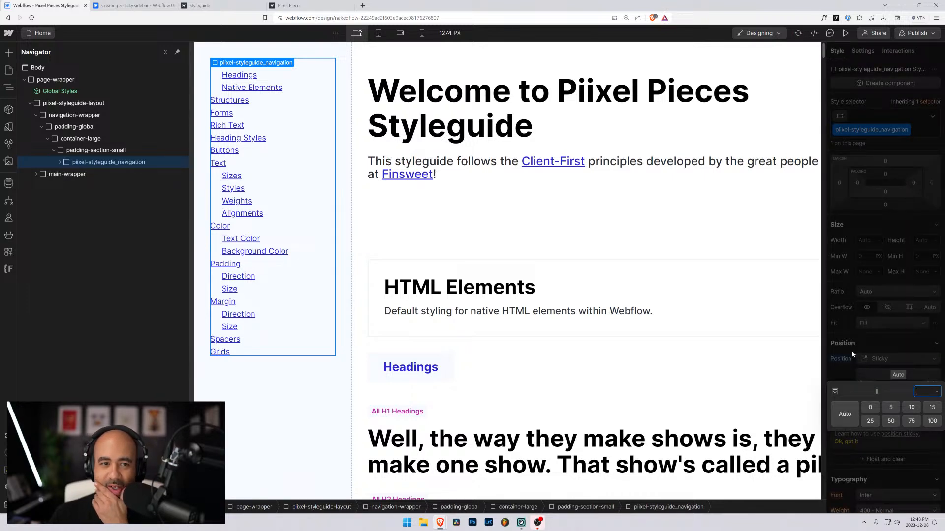
{"action": "type", "text": "3rem"}
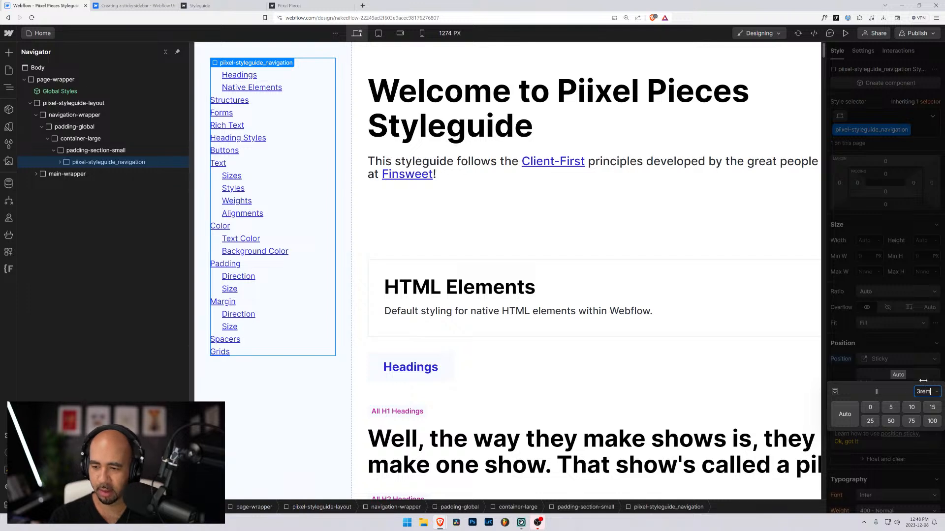
{"action": "key", "text": "Return"}
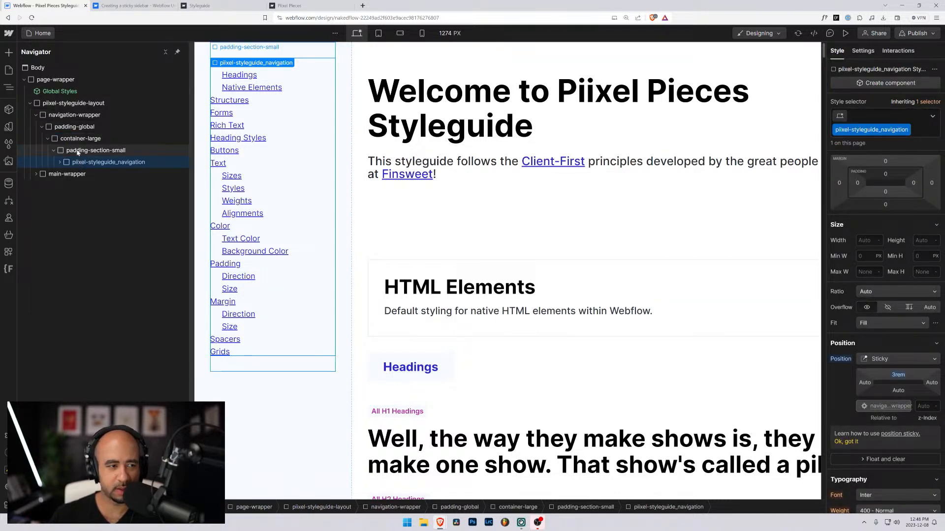
Step: Clear the sticky position of navigation-wrapper and set its position to relative
{"action": "left_click", "coordinate": [69, 115]}
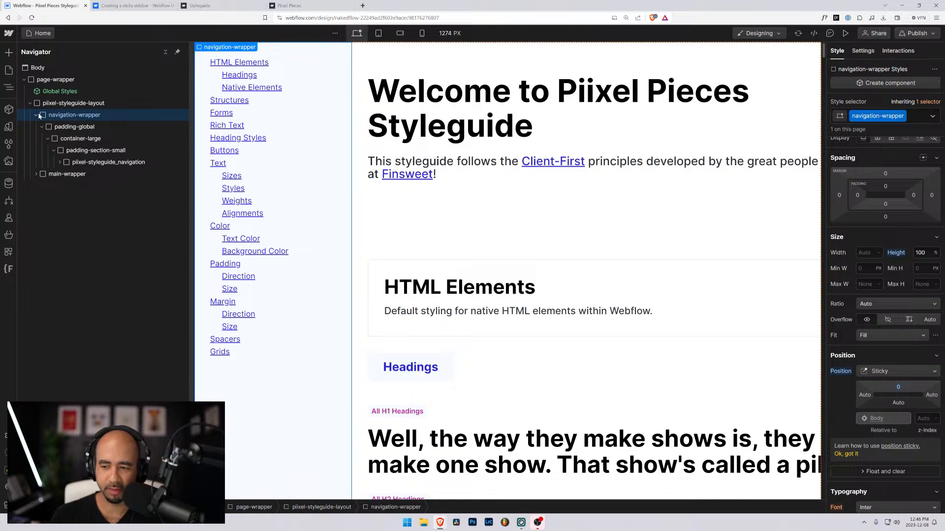
{"action": "left_click", "coordinate": [840, 371]}
{"action": "left_click", "coordinate": [850, 386]}
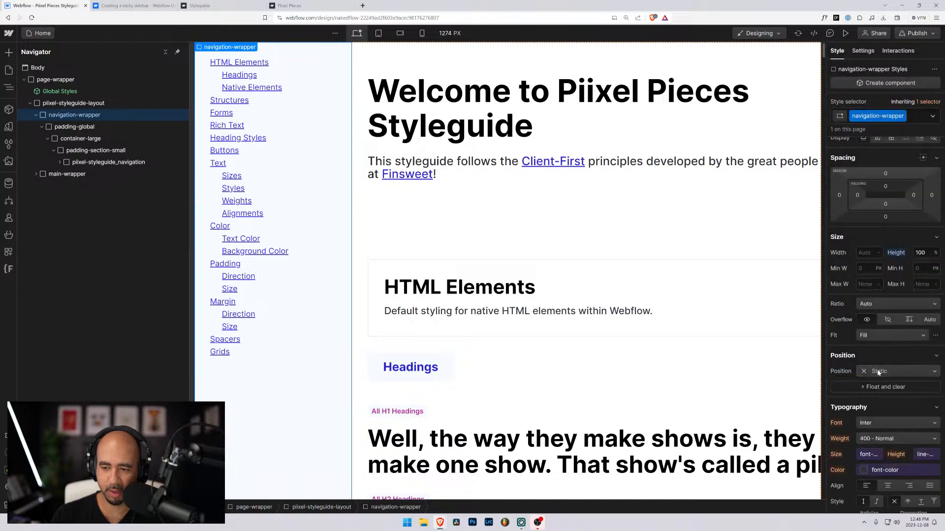
{"action": "scroll", "coordinate": [679, 451], "scroll_direction": "down", "scroll_amount": 4}
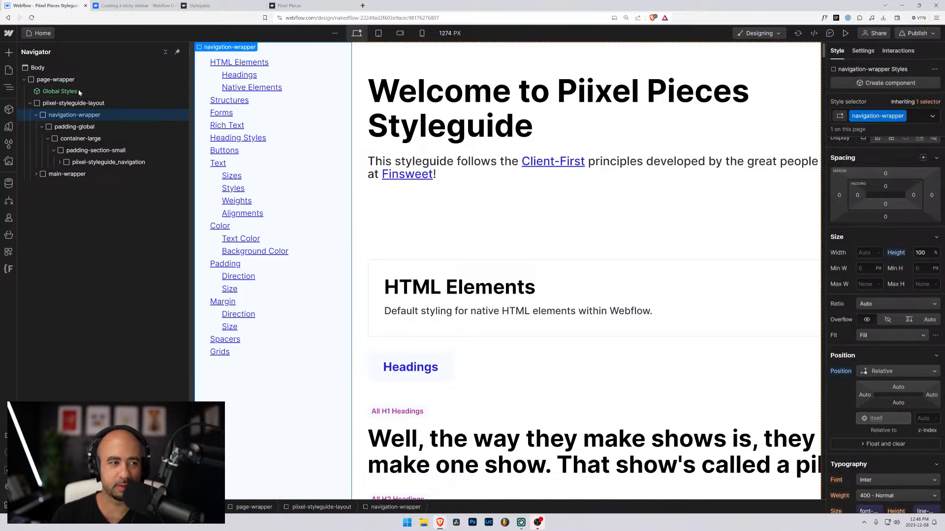
{"action": "scroll", "coordinate": [399, 221], "scroll_direction": "up", "scroll_amount": 4}
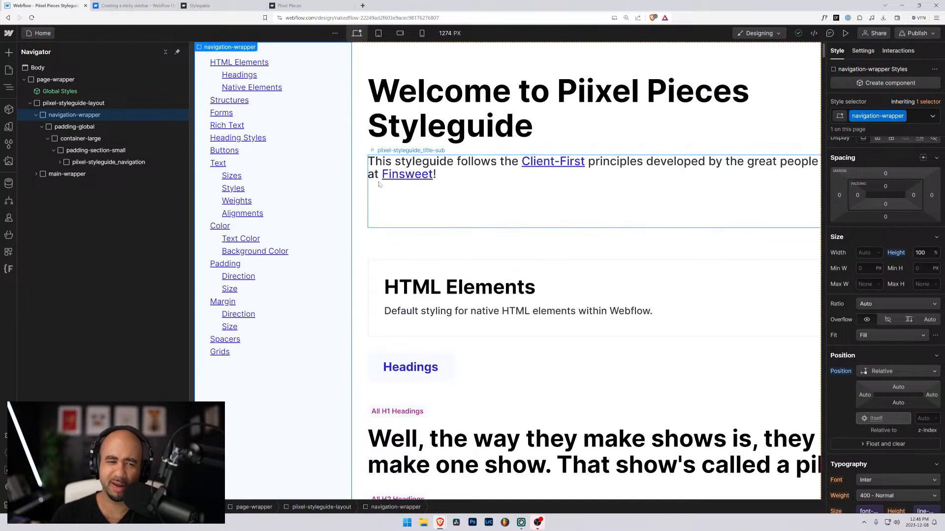
Step: Check whether piixel-styleguide_navigation sticks while moving through the page, and examine which element its sticky position is relative to
{"action": "left_click", "coordinate": [376, 123]}
{"action": "scroll", "coordinate": [263, 144], "scroll_direction": "down", "scroll_amount": 4}
{"action": "scroll", "coordinate": [262, 144], "scroll_direction": "up", "scroll_amount": 4}
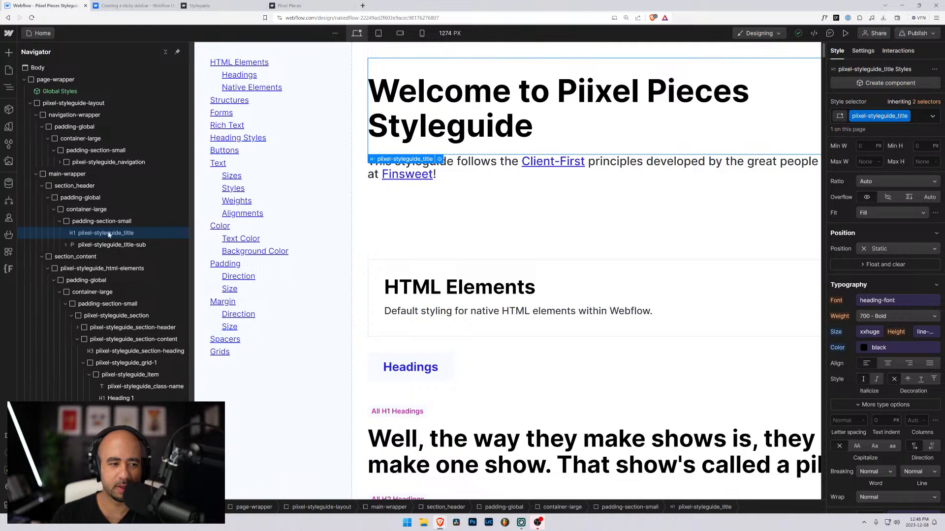
{"action": "left_click", "coordinate": [36, 175]}
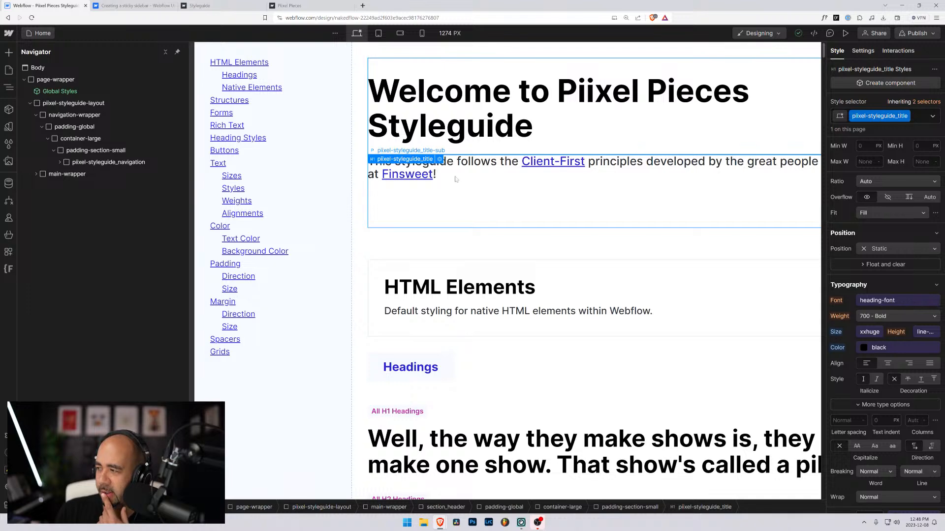
{"action": "left_click", "coordinate": [313, 98]}
{"action": "left_click", "coordinate": [65, 163]}
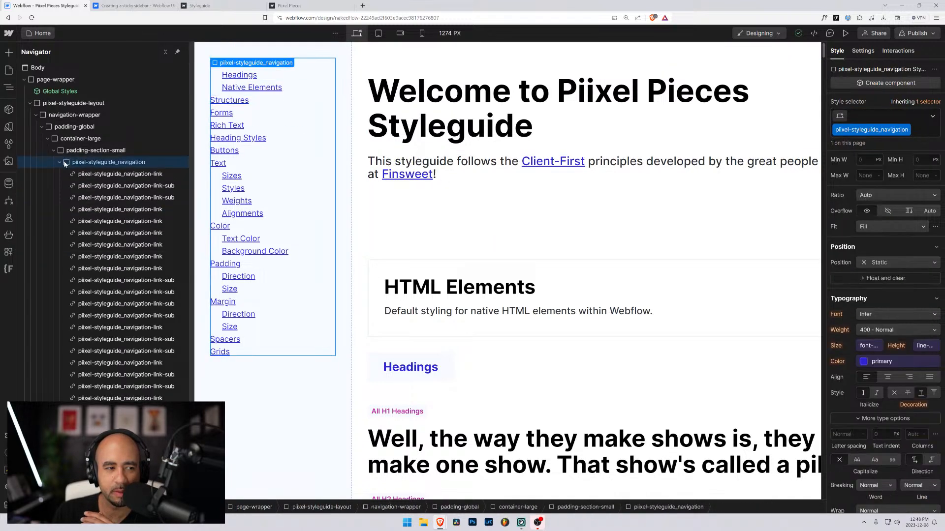
{"action": "left_click", "coordinate": [64, 162]}
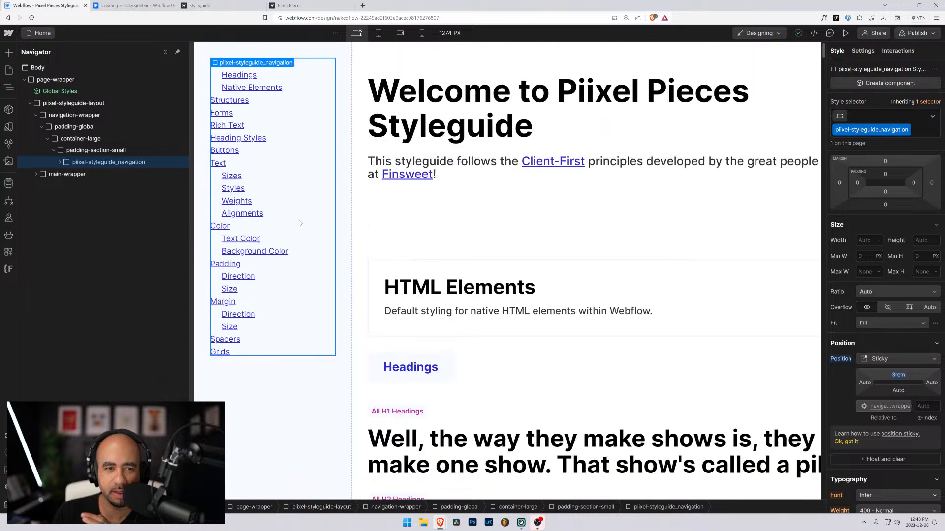
{"action": "scroll", "coordinate": [295, 221], "scroll_direction": "down", "scroll_amount": 5}
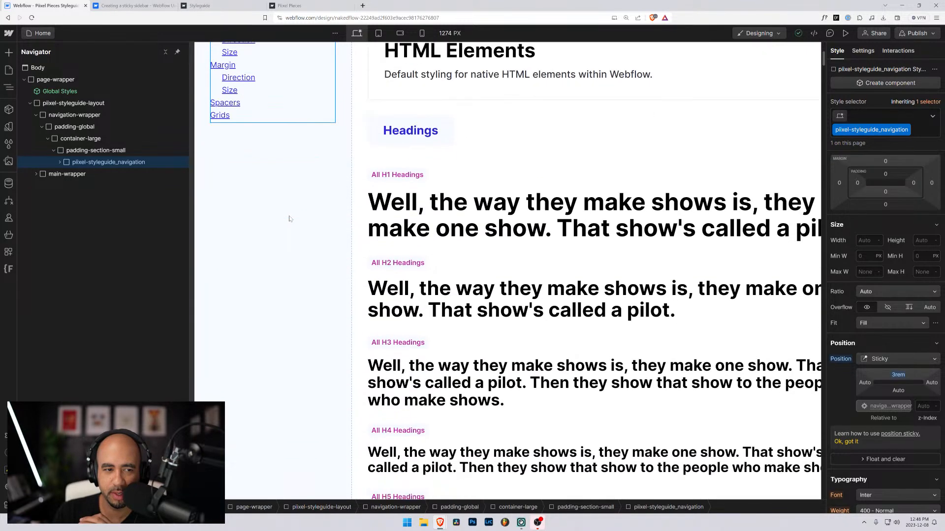
{"action": "scroll", "coordinate": [290, 219], "scroll_direction": "up", "scroll_amount": 5}
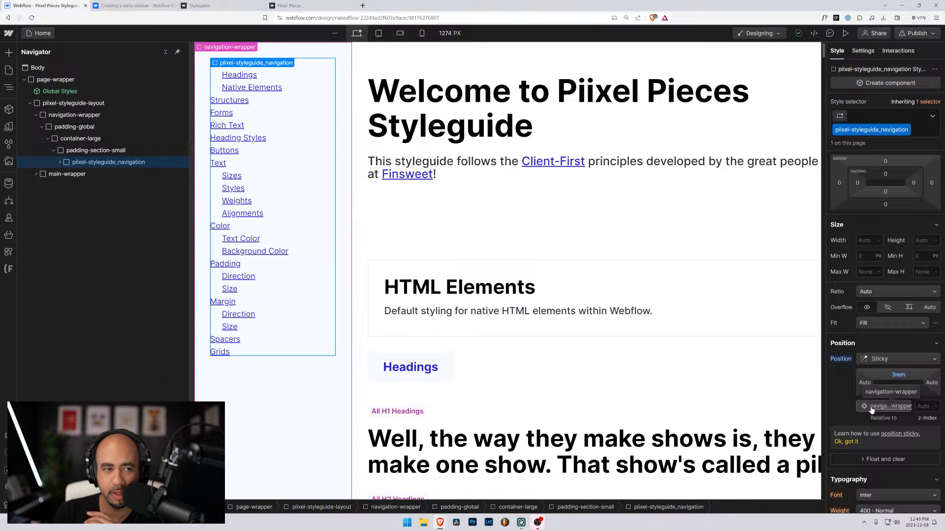
Step: Review the position settings of navigation-wrapper and test the sidebar's sticky behaviour in preview mode
{"action": "left_click", "coordinate": [72, 116]}
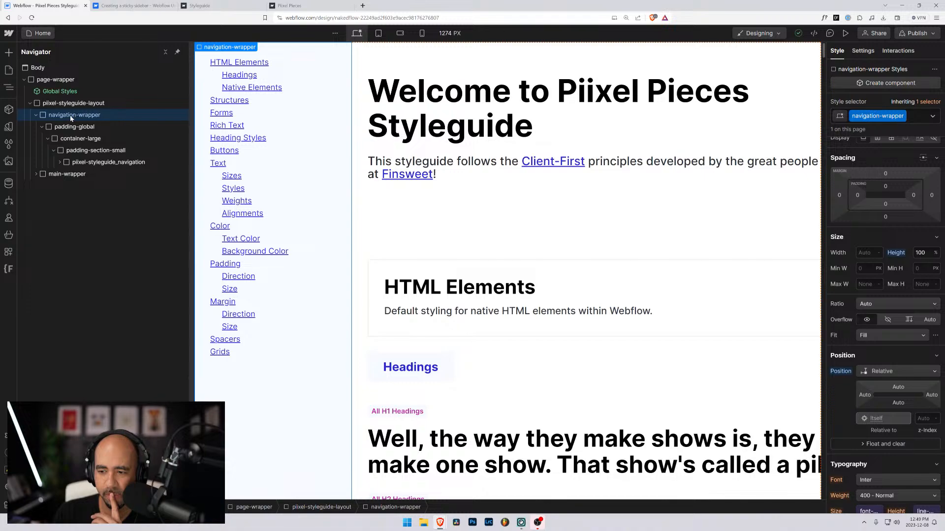
{"action": "scroll", "coordinate": [320, 188], "scroll_direction": "down", "scroll_amount": 12}
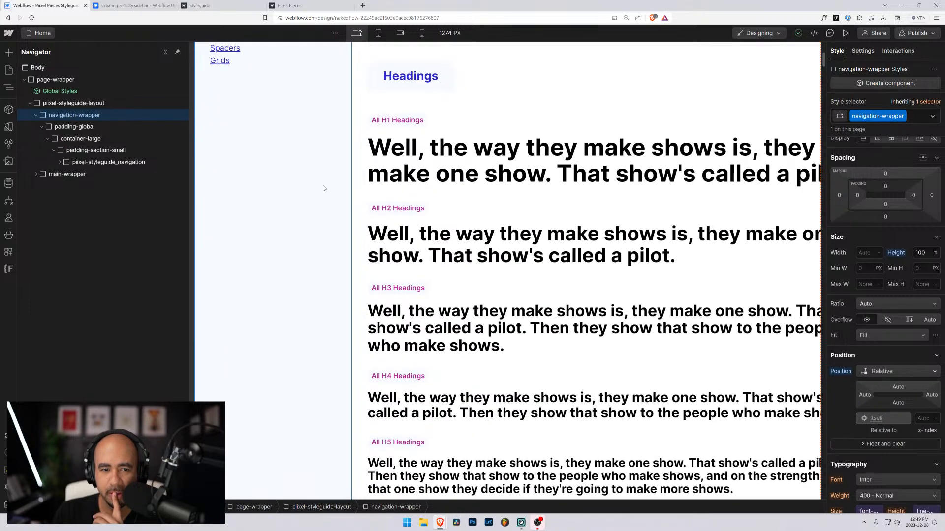
{"action": "scroll", "coordinate": [320, 187], "scroll_direction": "up", "scroll_amount": 12}
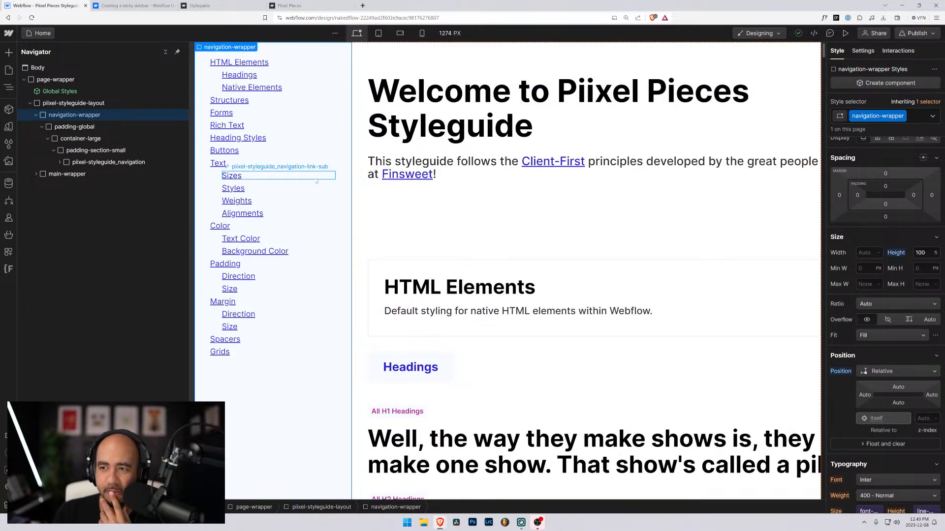
{"action": "left_click", "coordinate": [846, 34]}
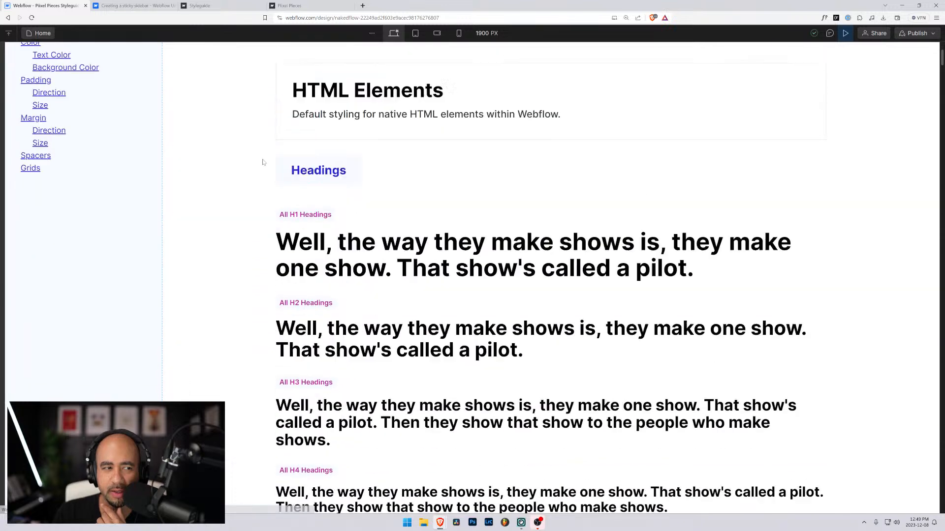
{"action": "left_click", "coordinate": [846, 33]}
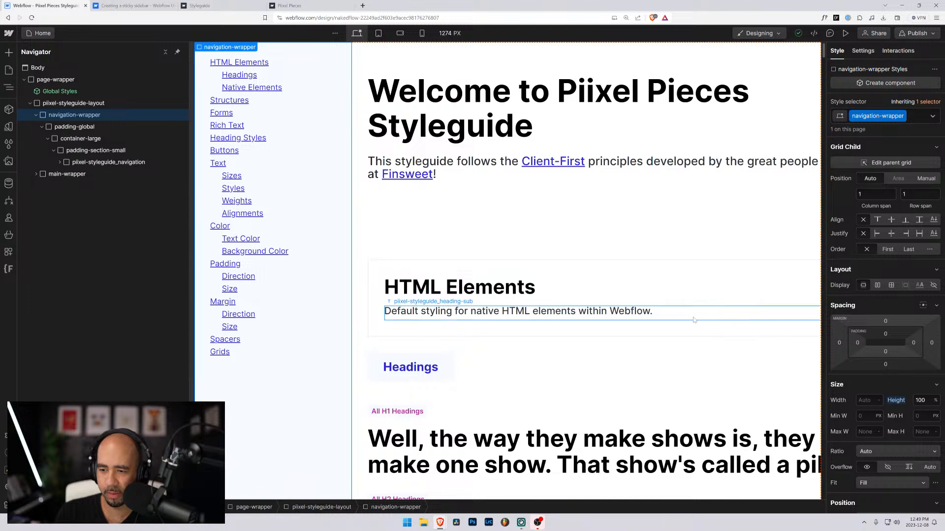
Step: Clear the height set on navigation-wrapper and check the sidebar against the page content
{"action": "scroll", "coordinate": [695, 320], "scroll_direction": "down", "scroll_amount": 3}
{"action": "scroll", "coordinate": [630, 316], "scroll_direction": "up", "scroll_amount": 3}
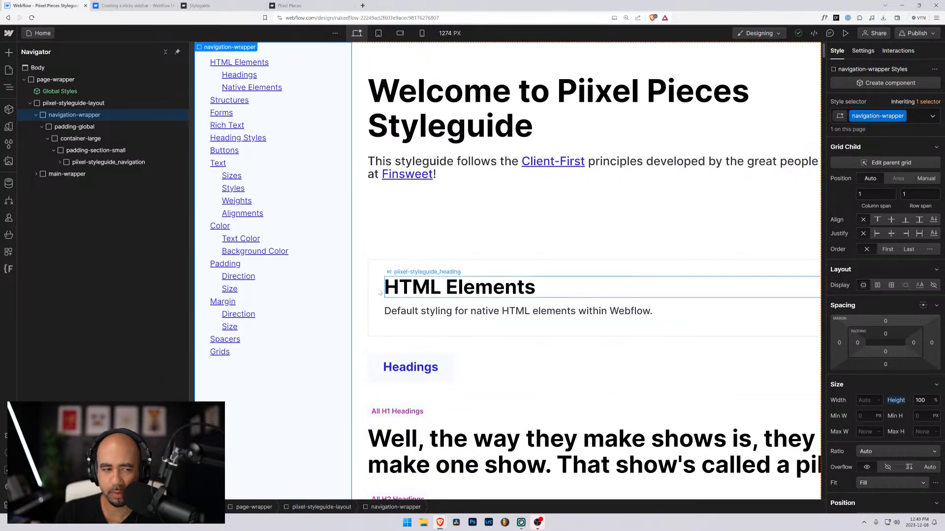
{"action": "left_click", "coordinate": [895, 400], "text": "alt"}
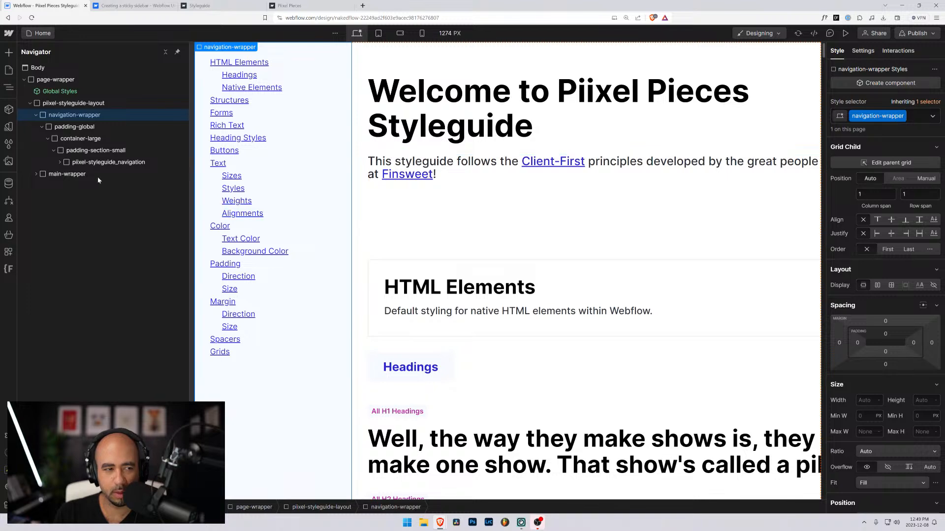
{"action": "scroll", "coordinate": [249, 207], "scroll_direction": "down", "scroll_amount": 3}
{"action": "scroll", "coordinate": [249, 207], "scroll_direction": "up", "scroll_amount": 3}
Step: Compare the layout and position settings of padding-global, piixel-styleguide_navigation and navigation-wrapper, checking how the sidebar moves with the page
{"action": "left_click", "coordinate": [67, 127]}
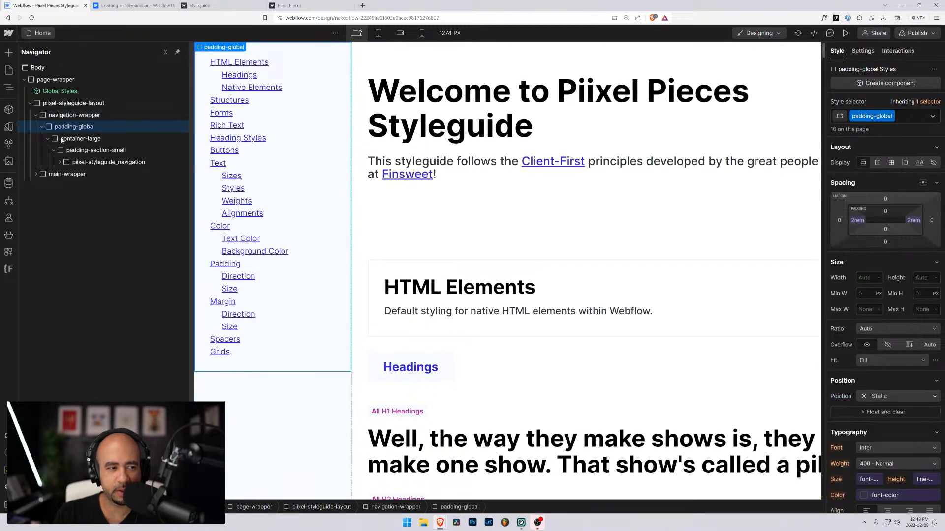
{"action": "left_click", "coordinate": [69, 163]}
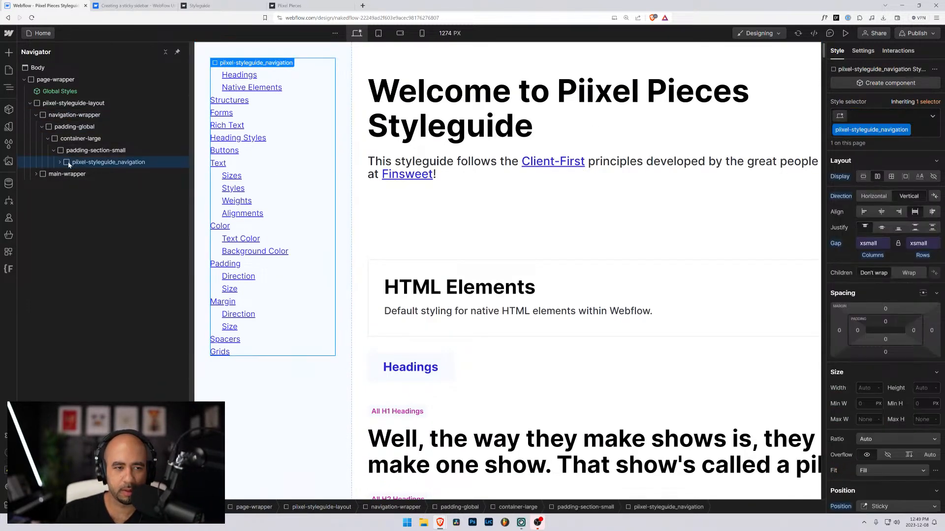
{"action": "left_click", "coordinate": [59, 128]}
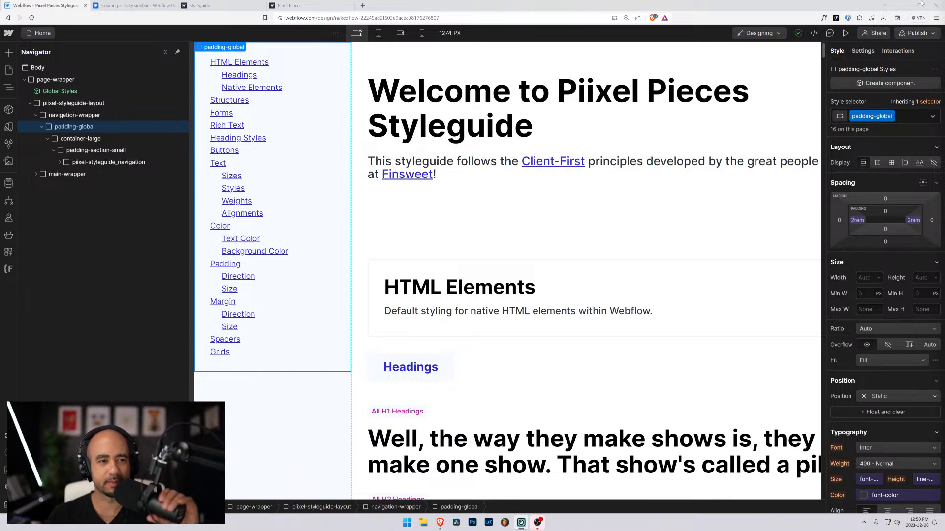
{"action": "scroll", "coordinate": [316, 143], "scroll_direction": "down", "scroll_amount": 2}
{"action": "scroll", "coordinate": [315, 146], "scroll_direction": "up", "scroll_amount": 1}
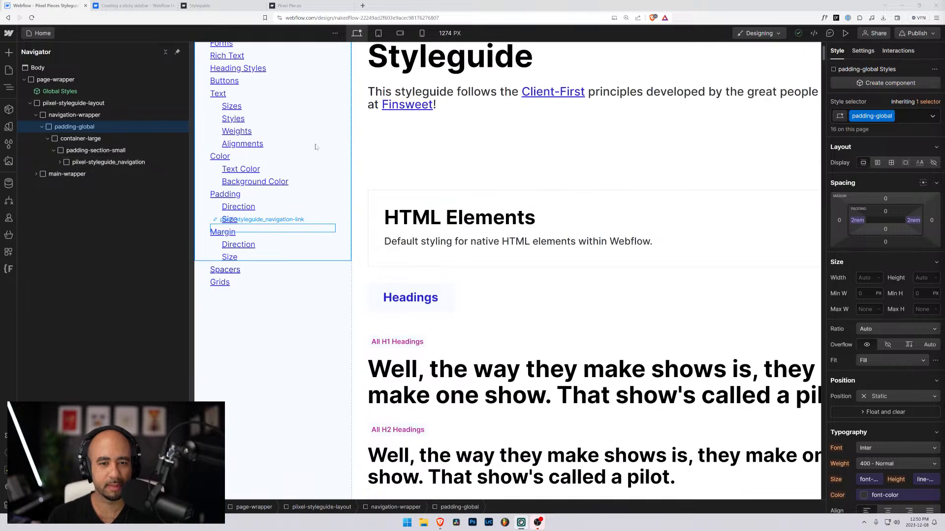
{"action": "scroll", "coordinate": [315, 147], "scroll_direction": "up", "scroll_amount": 2}
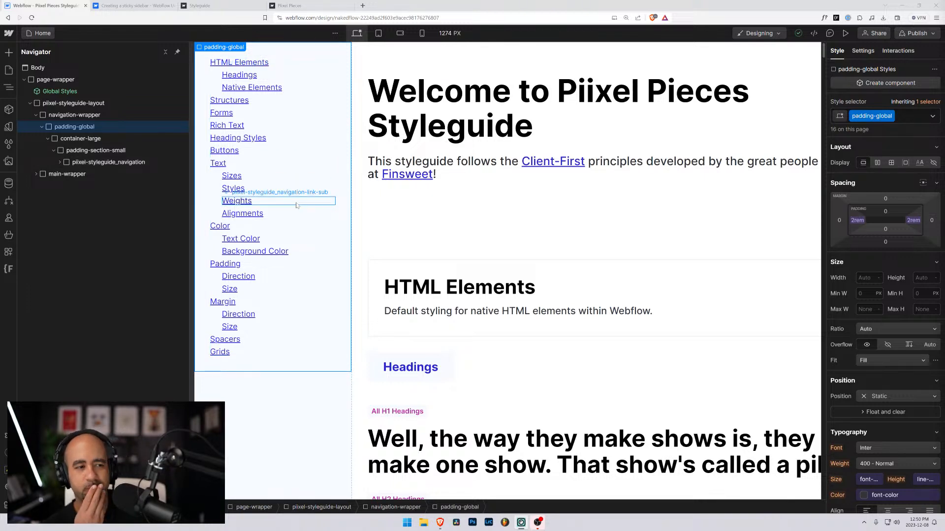
{"action": "left_click", "coordinate": [100, 166]}
{"action": "scroll", "coordinate": [860, 393], "scroll_direction": "down", "scroll_amount": 3}
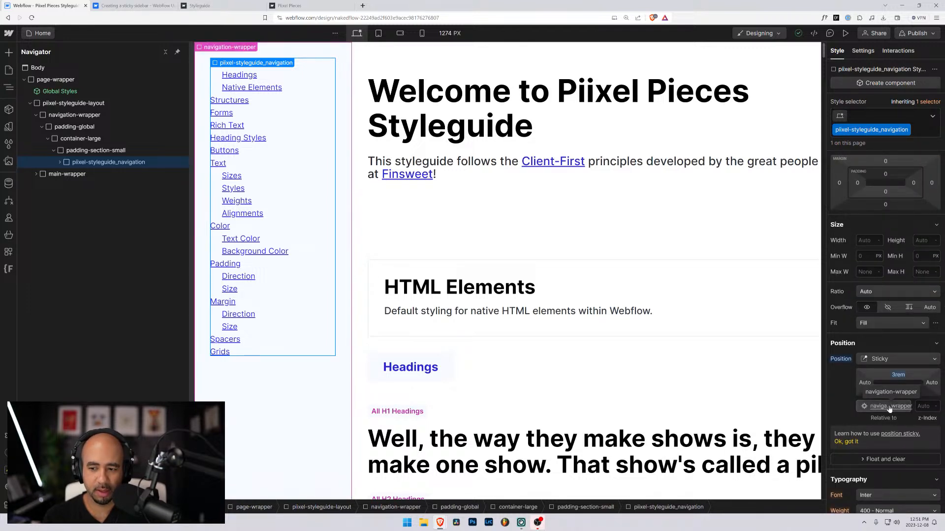
{"action": "left_click", "coordinate": [89, 118]}
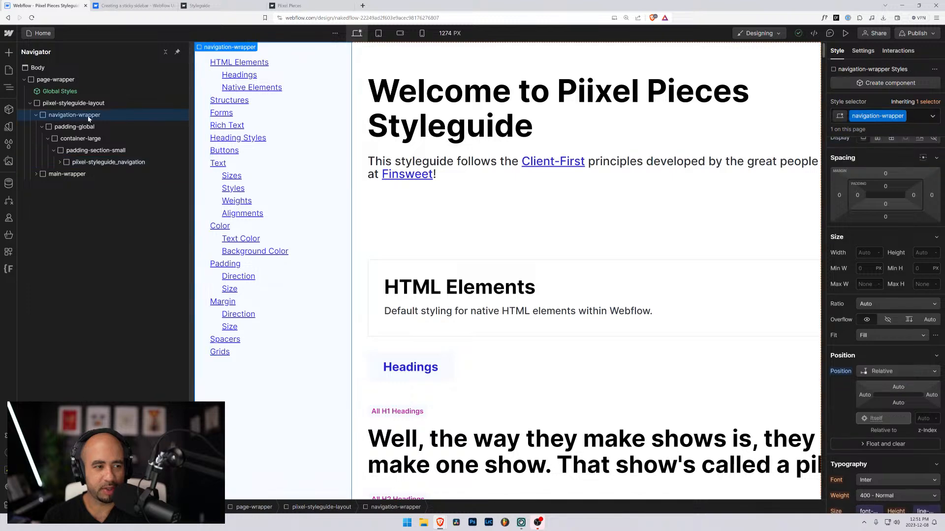
{"action": "left_click", "coordinate": [35, 115]}
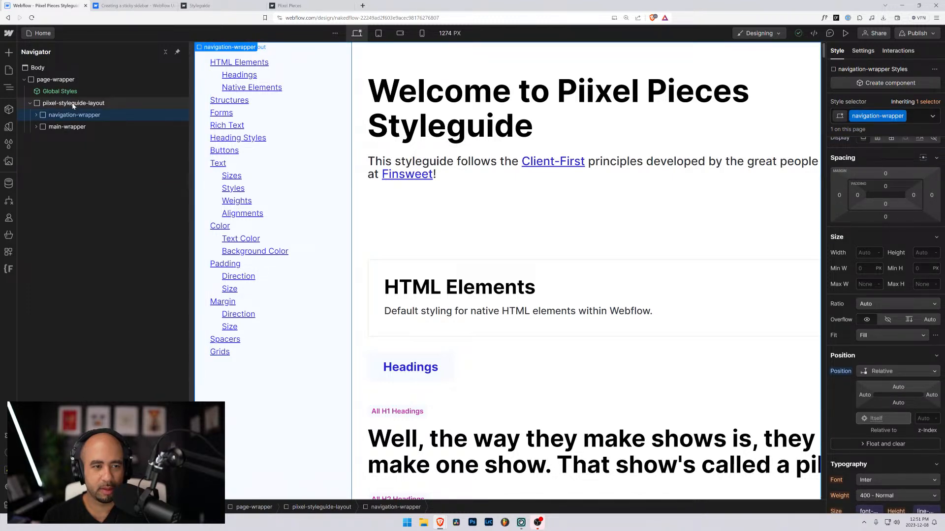
Step: Examine the grid settings of piixel-styleguide-layout and the sticky position settings of piixel-styleguide_navigation
{"action": "left_click", "coordinate": [74, 104]}
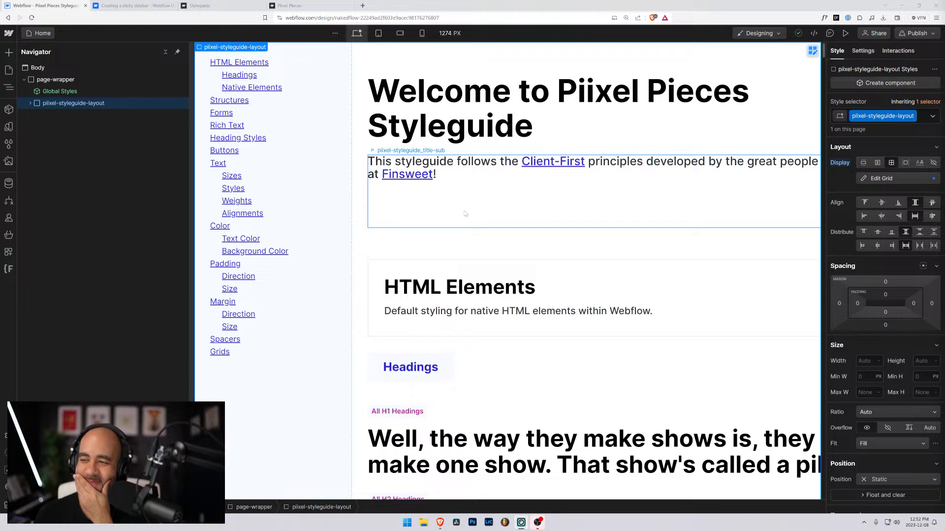
{"action": "scroll", "coordinate": [393, 179], "scroll_direction": "down", "scroll_amount": 2}
{"action": "scroll", "coordinate": [304, 170], "scroll_direction": "up", "scroll_amount": 1}
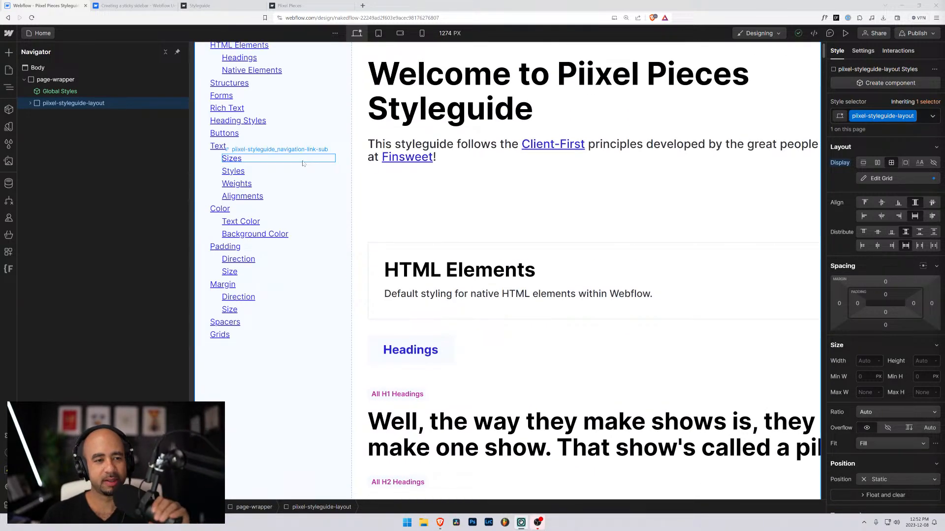
{"action": "scroll", "coordinate": [302, 153], "scroll_direction": "up", "scroll_amount": 1}
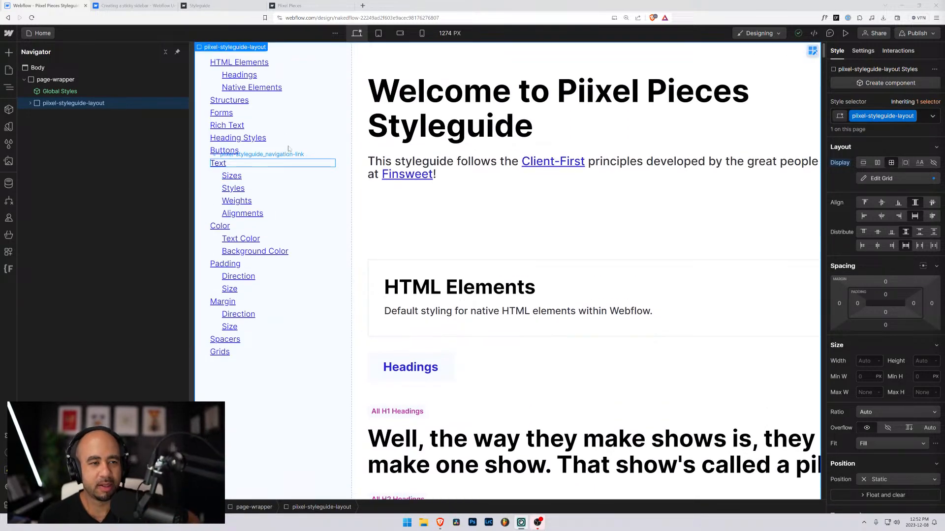
{"action": "left_click", "coordinate": [302, 89]}
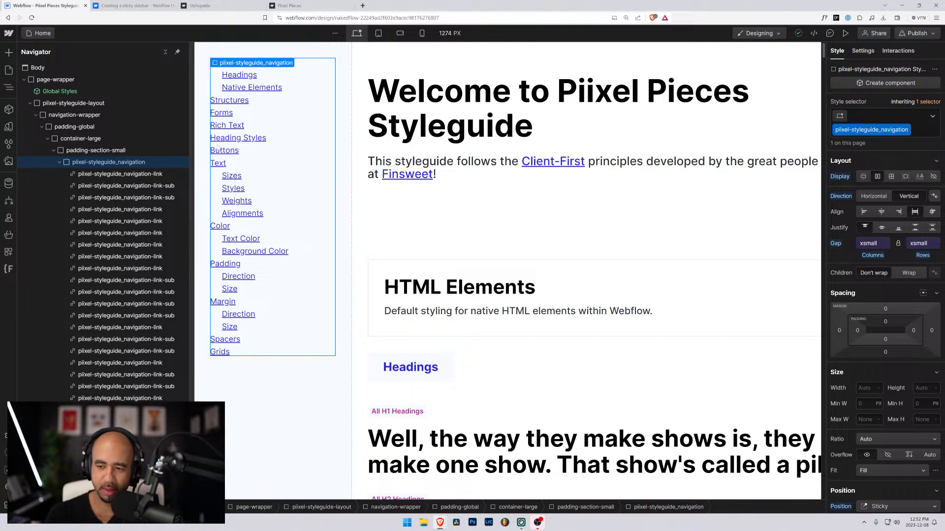
{"action": "scroll", "coordinate": [874, 254], "scroll_direction": "down", "scroll_amount": 3}
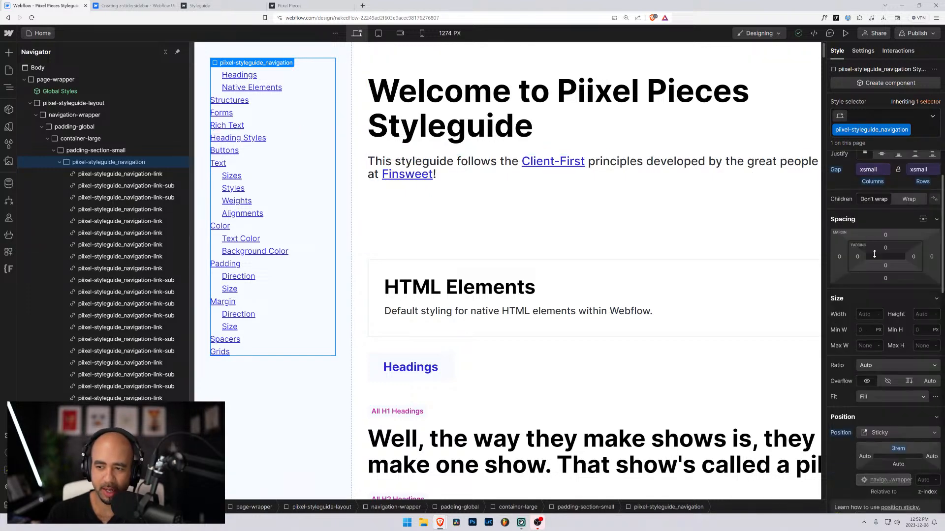
Step: Examine the layout and position settings from piixel-styleguide_navigation up through padding-section-small, padding-global and navigation-wrapper to piixel-styleguide-layout
{"action": "scroll", "coordinate": [894, 221], "scroll_direction": "up", "scroll_amount": 3}
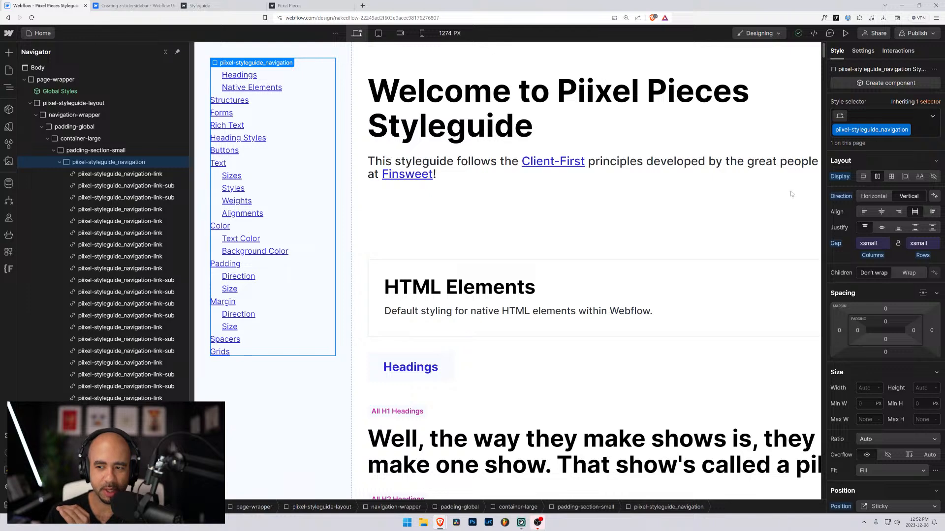
{"action": "left_click", "coordinate": [59, 162]}
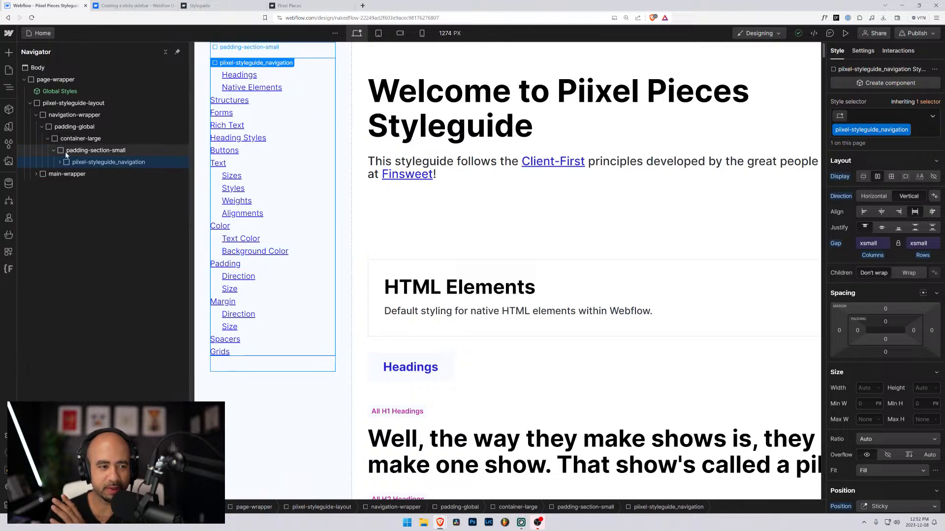
{"action": "left_click", "coordinate": [63, 150]}
{"action": "left_click", "coordinate": [61, 126]}
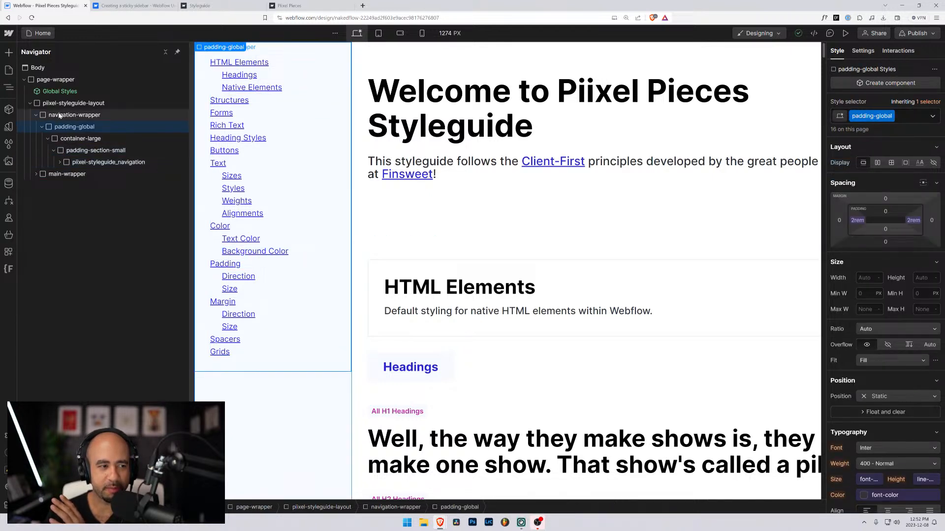
{"action": "left_click", "coordinate": [60, 115]}
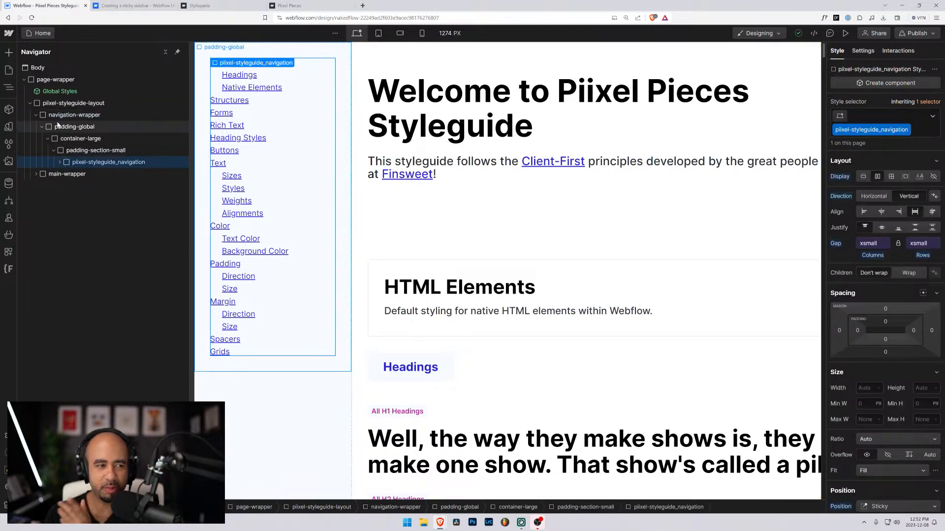
{"action": "left_click", "coordinate": [55, 103]}
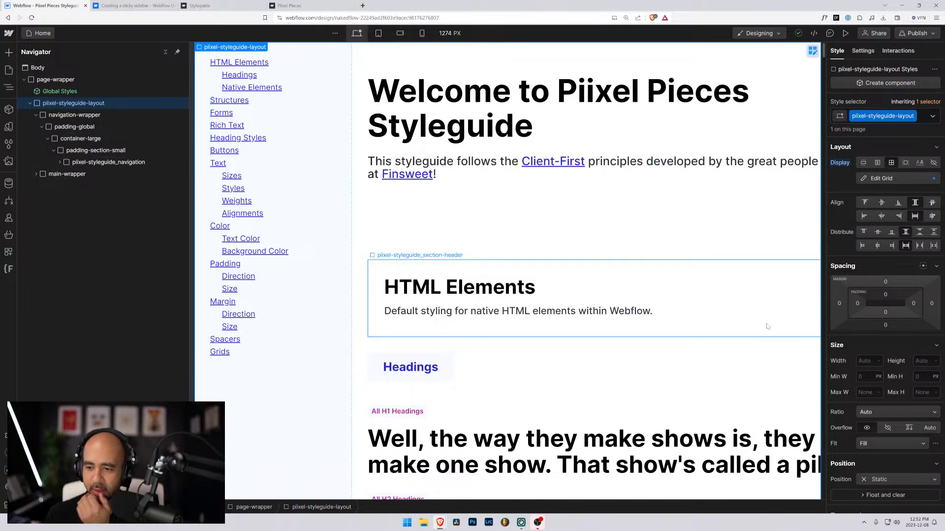
{"action": "left_click", "coordinate": [320, 126]}
{"action": "left_click", "coordinate": [320, 93]}
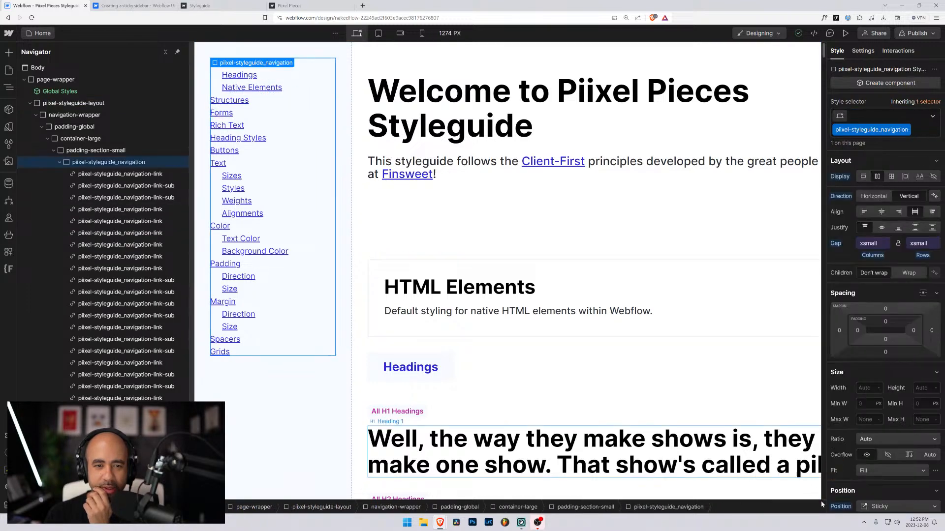
{"action": "scroll", "coordinate": [882, 395], "scroll_direction": "down", "scroll_amount": 2}
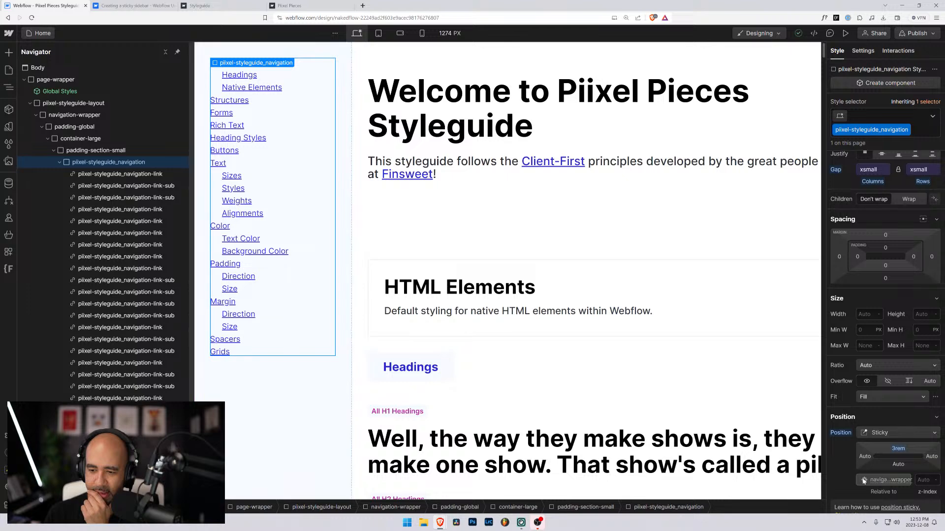
Step: Switch to the Webflow University sticky sidebar lesson, rewatch the video's early position sticky part, and pause it
{"action": "left_click", "coordinate": [130, 6]}
{"action": "left_click", "coordinate": [442, 209]}
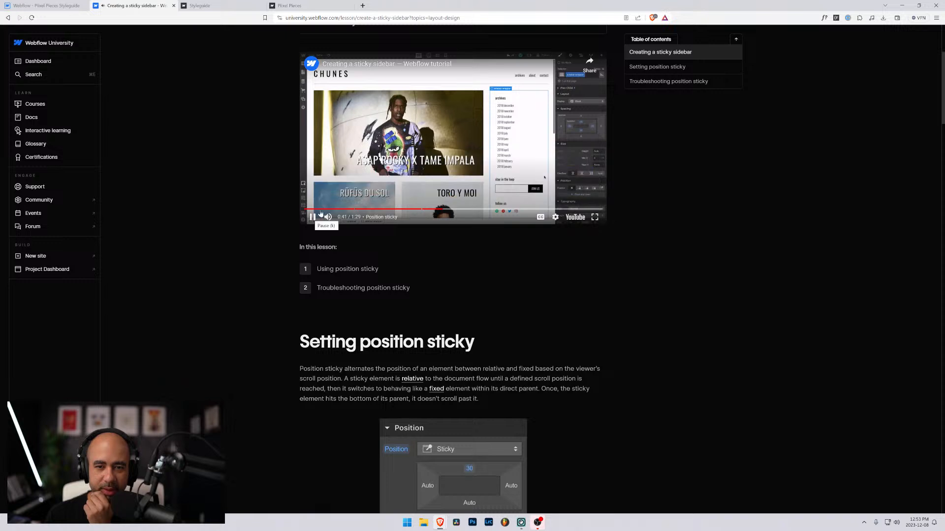
{"action": "left_click", "coordinate": [361, 209]}
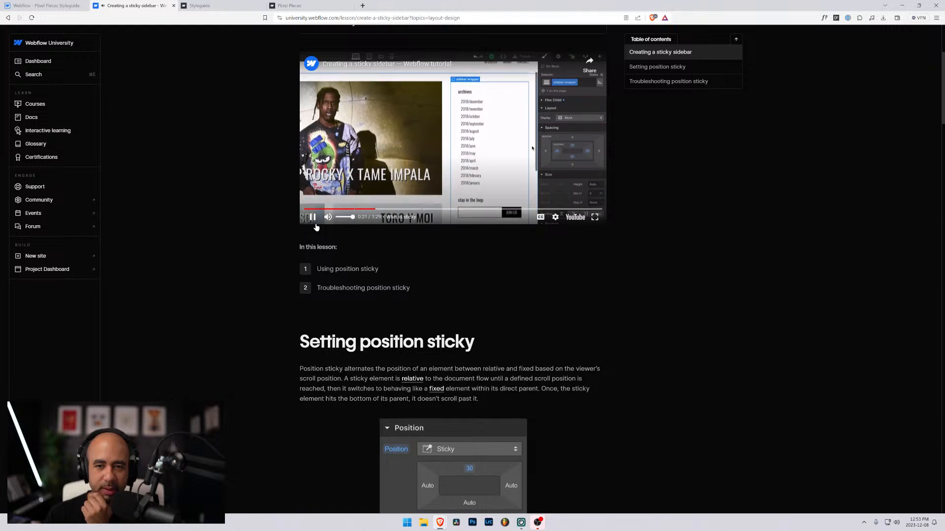
{"action": "left_click", "coordinate": [366, 210]}
{"action": "left_click", "coordinate": [360, 210]}
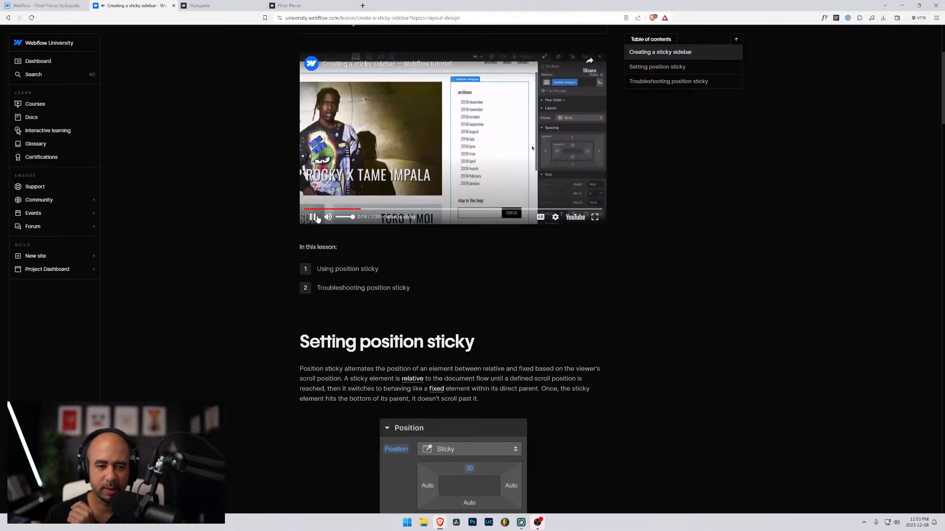
{"action": "left_click", "coordinate": [312, 218]}
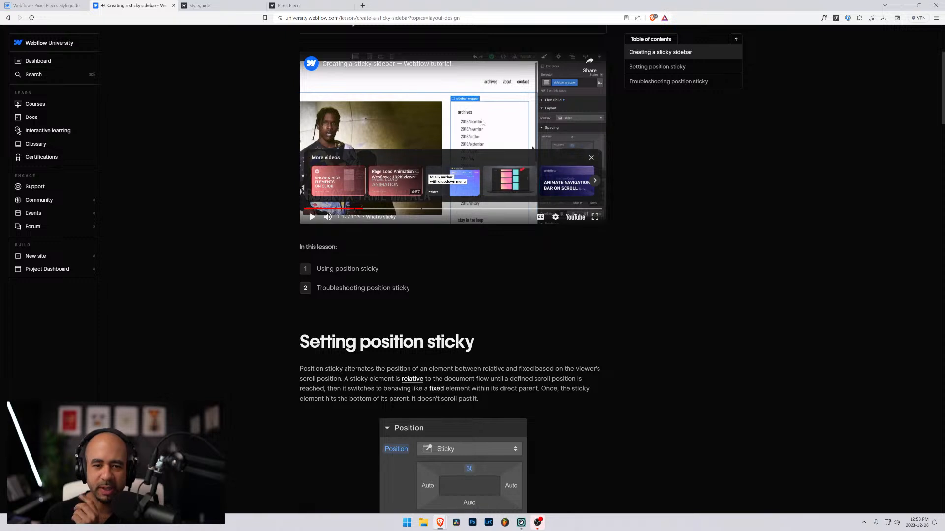
Step: Read the Setting position sticky section, focusing on how a sticky element behaves within its direct parent
{"action": "scroll", "coordinate": [438, 127], "scroll_direction": "up", "scroll_amount": 1}
{"action": "scroll", "coordinate": [437, 126], "scroll_direction": "up", "scroll_amount": 2}
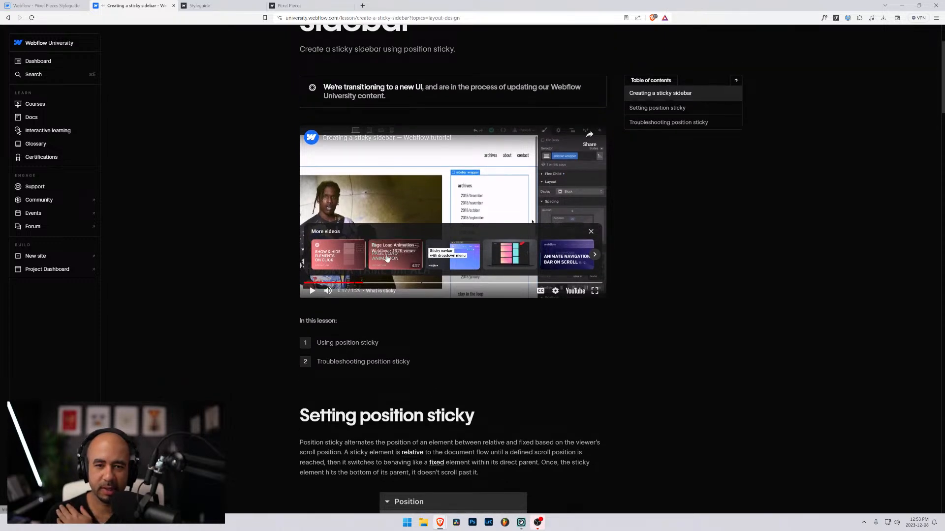
{"action": "scroll", "coordinate": [438, 126], "scroll_direction": "down", "scroll_amount": 3}
{"action": "scroll", "coordinate": [362, 211], "scroll_direction": "down", "scroll_amount": 2}
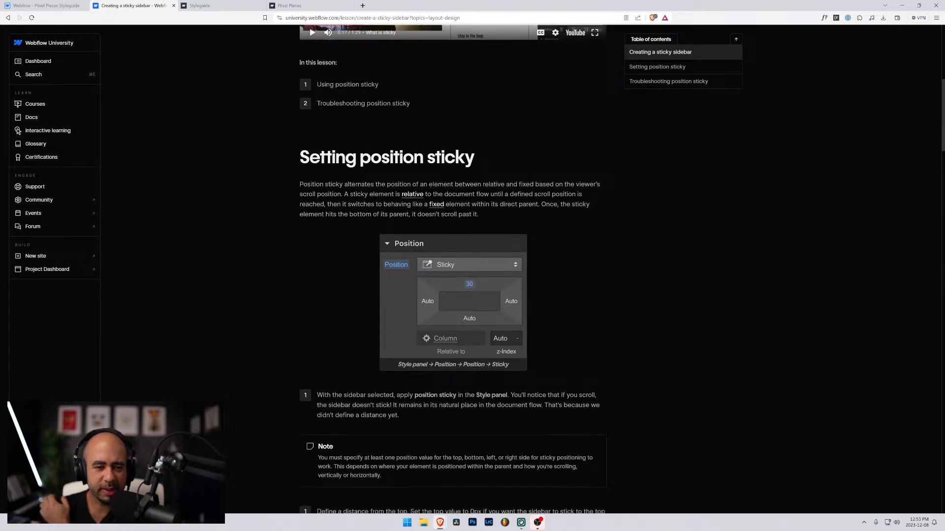
{"action": "left_click_drag", "start_coordinate": [353, 194], "coordinate": [551, 194]}
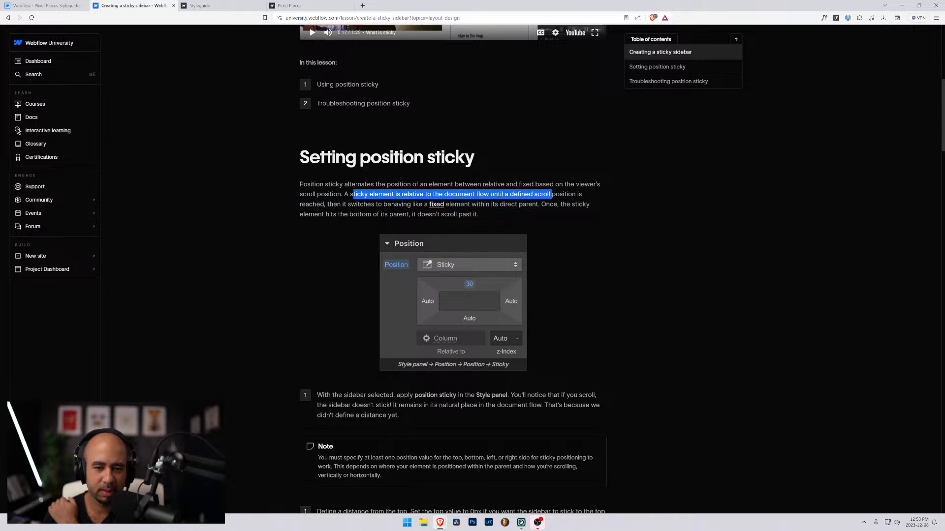
{"action": "left_click_drag", "start_coordinate": [536, 205], "coordinate": [479, 204]}
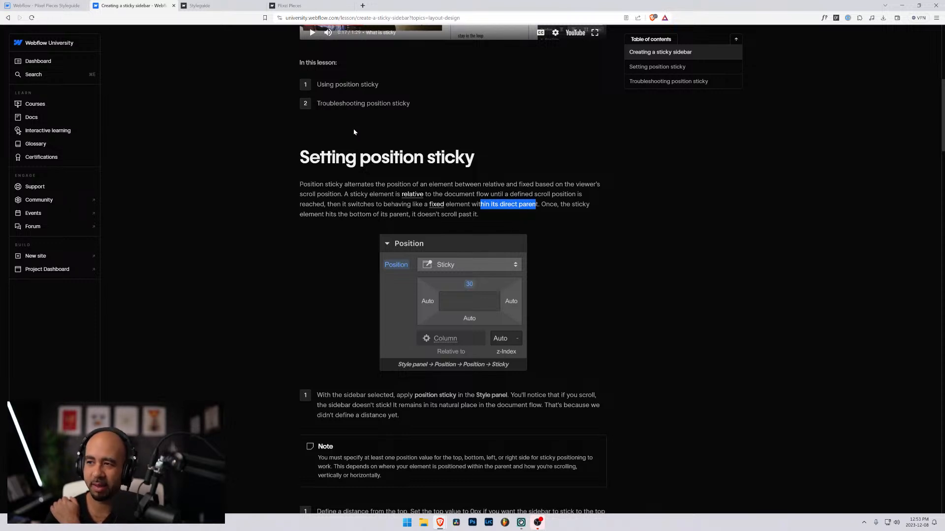
Step: Back in the Webflow Designer, try position Relative on padding-section-small, test the sidebar while scrolling, and reset the position
{"action": "left_click", "coordinate": [47, 6]}
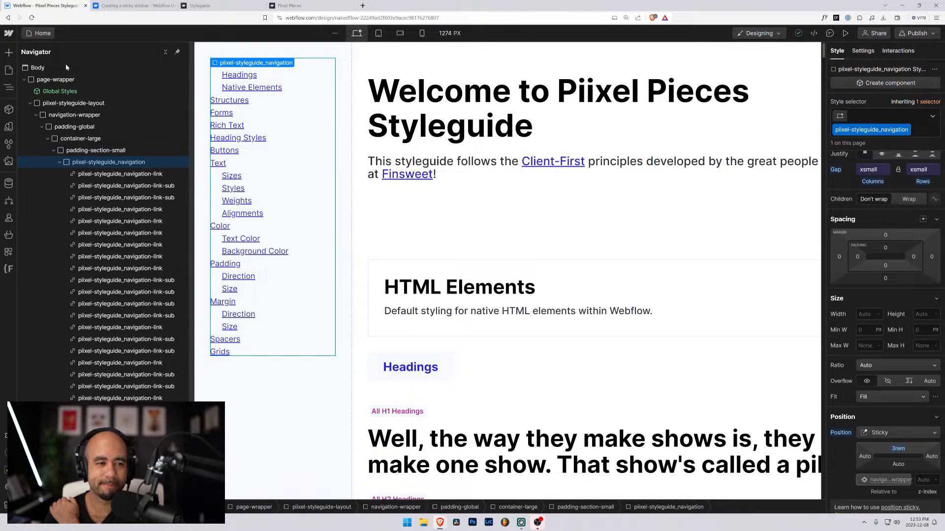
{"action": "left_click", "coordinate": [59, 163]}
{"action": "left_click", "coordinate": [73, 155]}
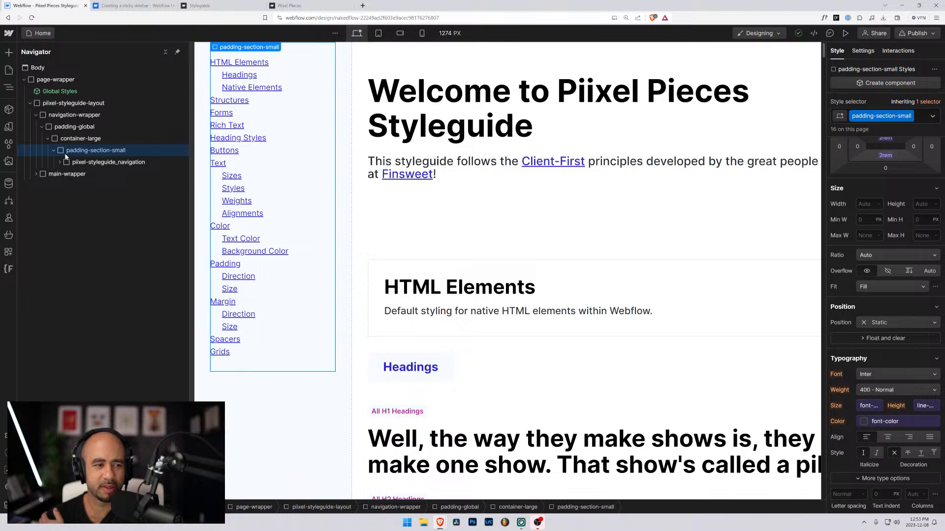
{"action": "left_click", "coordinate": [885, 322]}
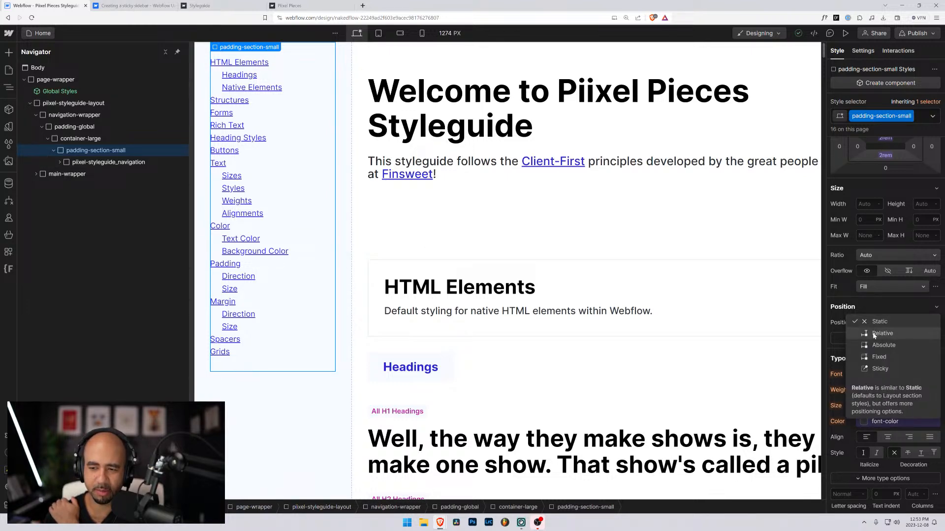
{"action": "left_click", "coordinate": [878, 334]}
{"action": "scroll", "coordinate": [272, 226], "scroll_direction": "down", "scroll_amount": 5}
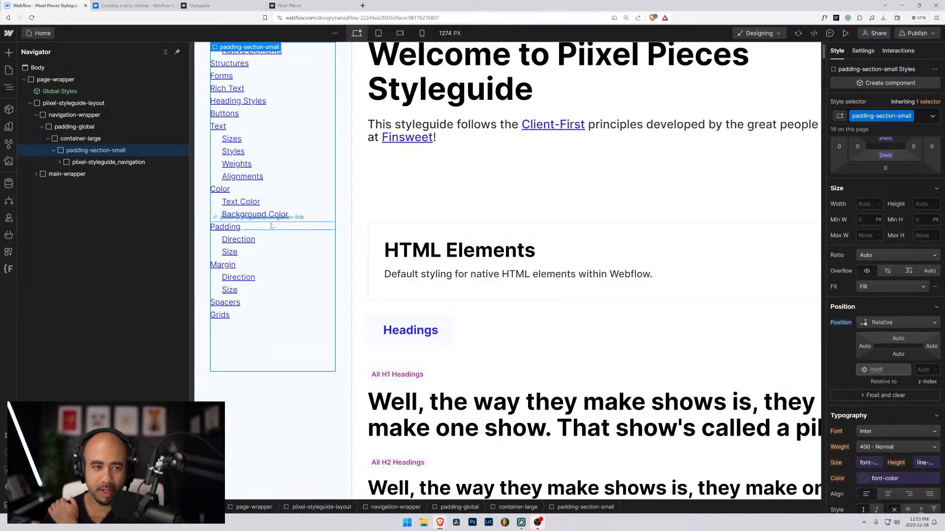
{"action": "scroll", "coordinate": [271, 227], "scroll_direction": "up", "scroll_amount": 5}
{"action": "scroll", "coordinate": [275, 229], "scroll_direction": "down", "scroll_amount": 3}
{"action": "scroll", "coordinate": [394, 276], "scroll_direction": "up", "scroll_amount": 2}
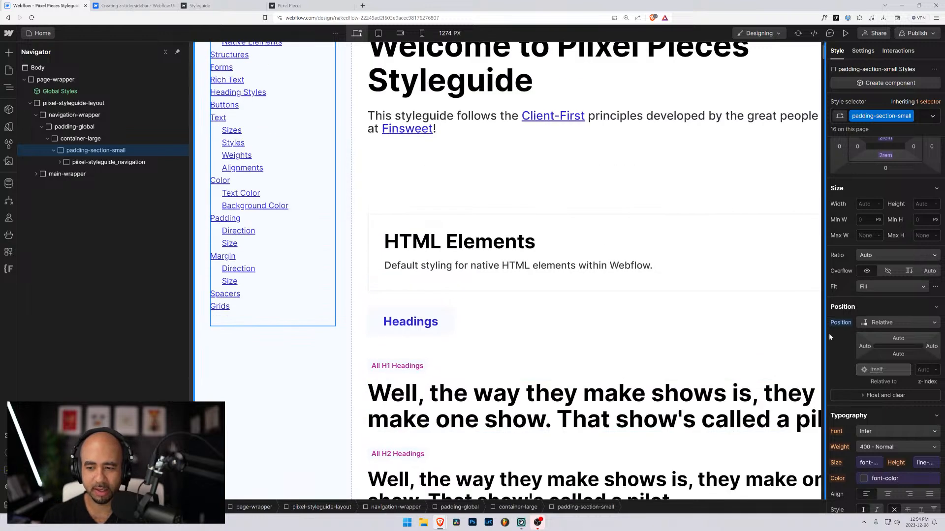
{"action": "left_click", "coordinate": [841, 324], "text": "alt"}
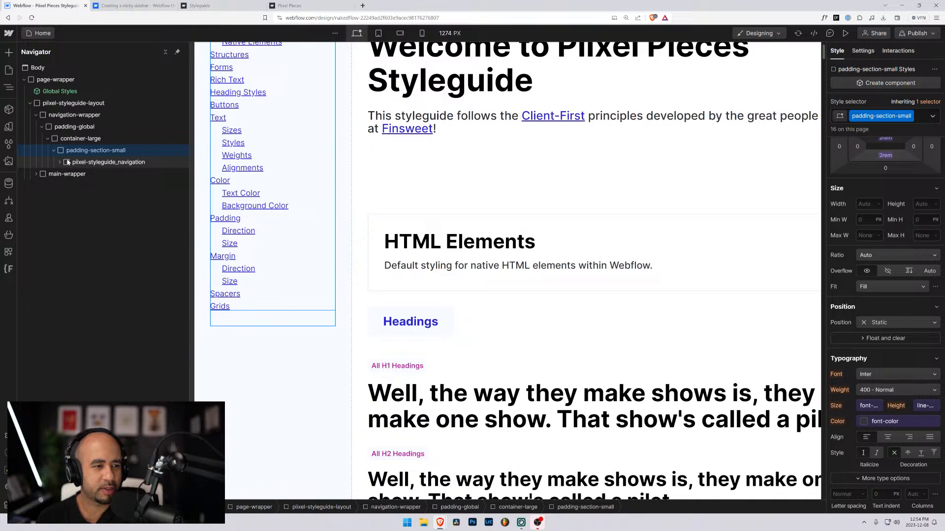
Step: Move piixel-styleguide_navigation out of padding-section-small to be the first direct child of navigation-wrapper, and test its sticky scrolling
{"action": "left_click_drag", "start_coordinate": [68, 161], "coordinate": [54, 123]}
{"action": "scroll", "coordinate": [244, 168], "scroll_direction": "down", "scroll_amount": 5}
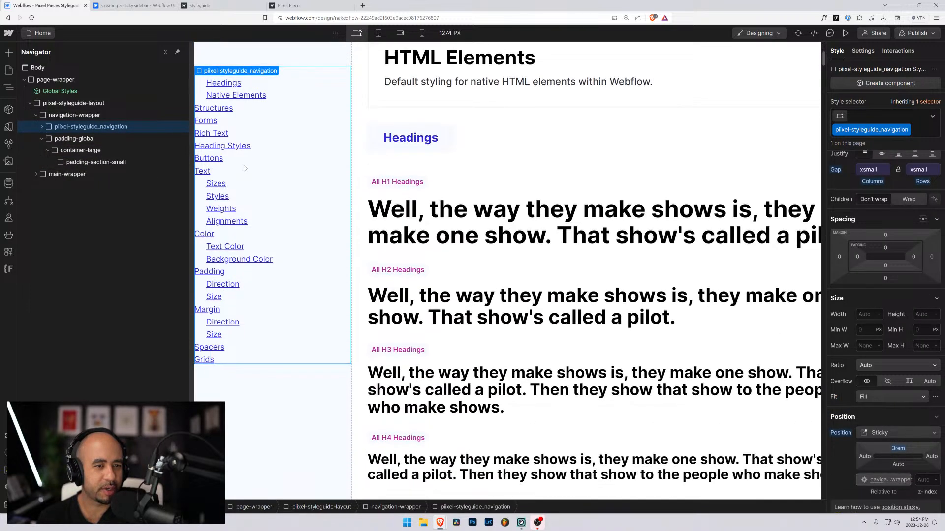
{"action": "scroll", "coordinate": [245, 168], "scroll_direction": "up", "scroll_amount": 5}
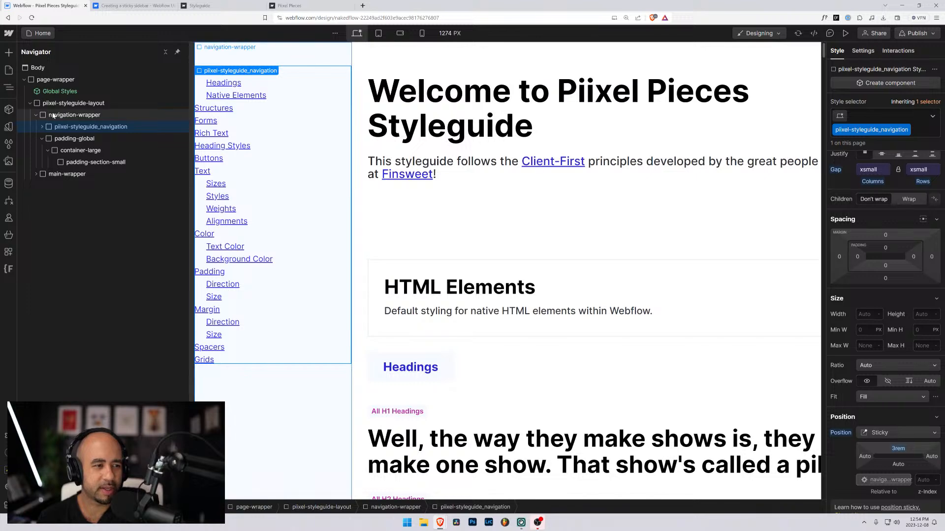
Step: Examine the emptied padding-global, container-large and padding-section-small wrappers and navigation-wrapper's position settings, checking how the sidebar scrolls
{"action": "left_click", "coordinate": [55, 143]}
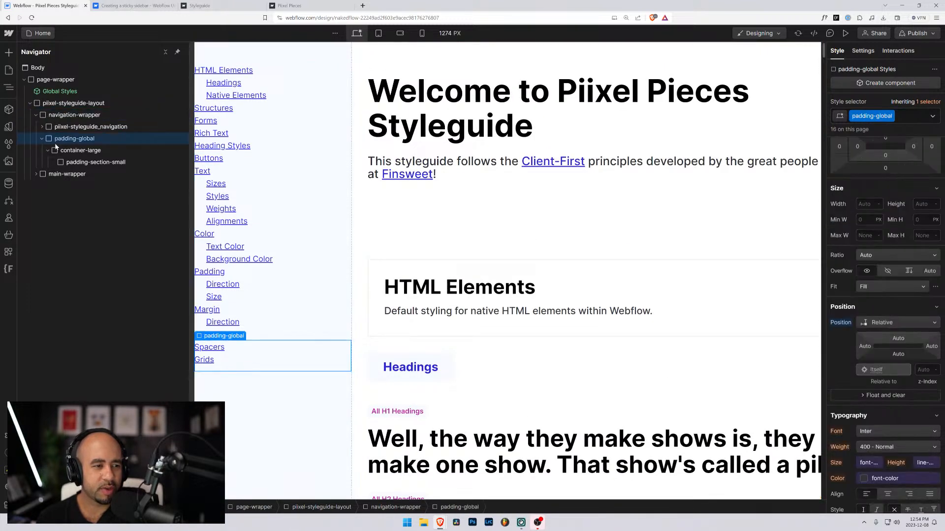
{"action": "left_click", "coordinate": [71, 162]}
{"action": "left_click", "coordinate": [67, 149]}
{"action": "left_click", "coordinate": [65, 139]}
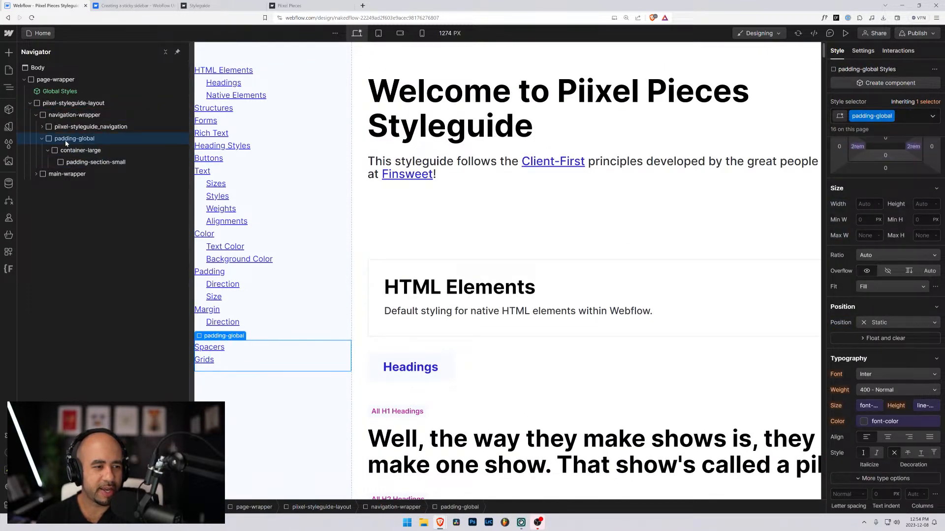
{"action": "left_click", "coordinate": [68, 161]}
{"action": "left_click", "coordinate": [69, 126]}
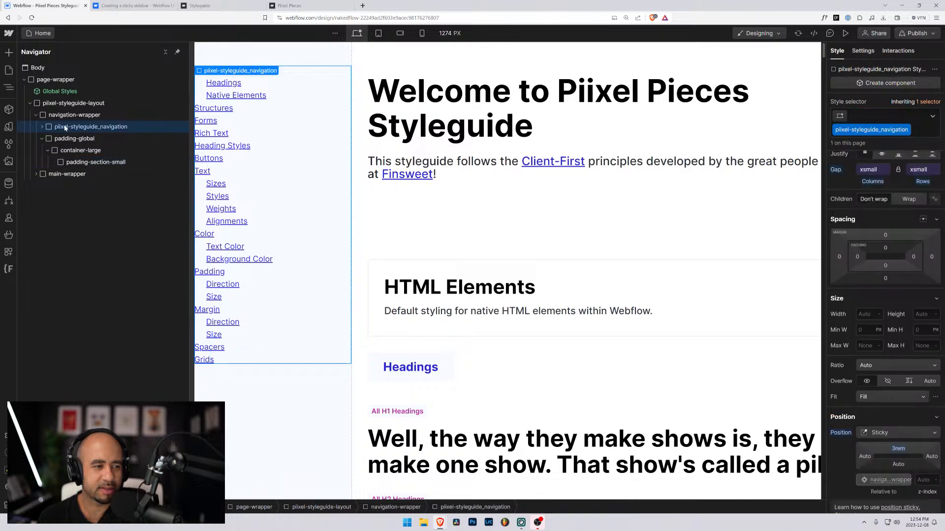
{"action": "left_click", "coordinate": [68, 139]}
{"action": "left_click", "coordinate": [76, 161]}
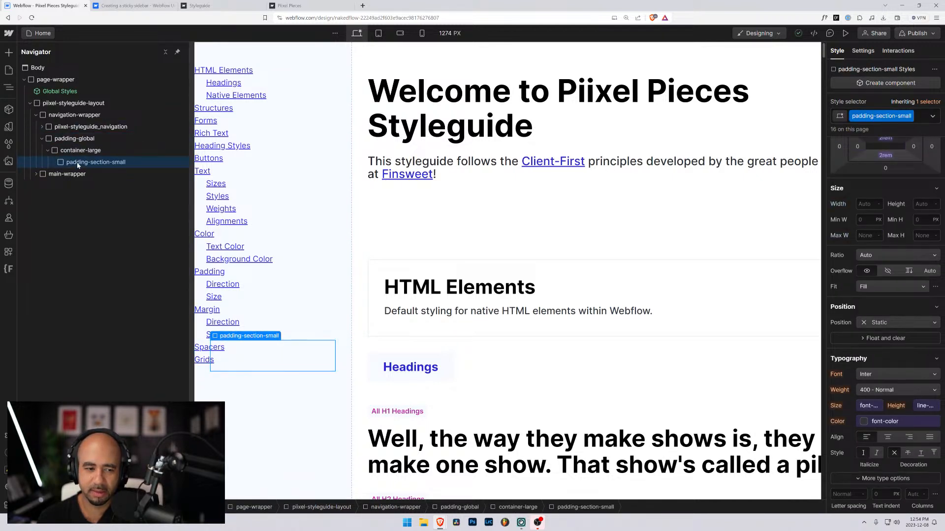
{"action": "left_click", "coordinate": [74, 150]}
{"action": "left_click", "coordinate": [69, 139]}
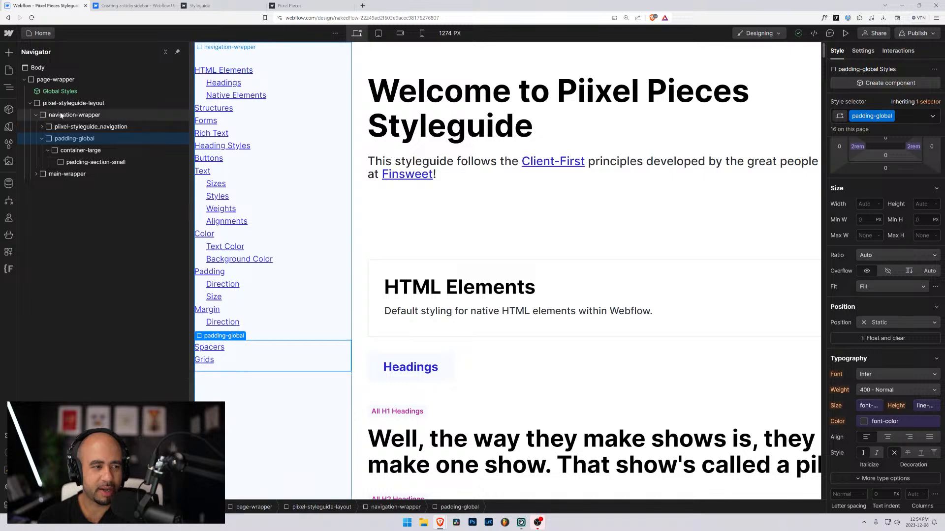
{"action": "left_click", "coordinate": [62, 115]}
{"action": "scroll", "coordinate": [288, 215], "scroll_direction": "down", "scroll_amount": 3}
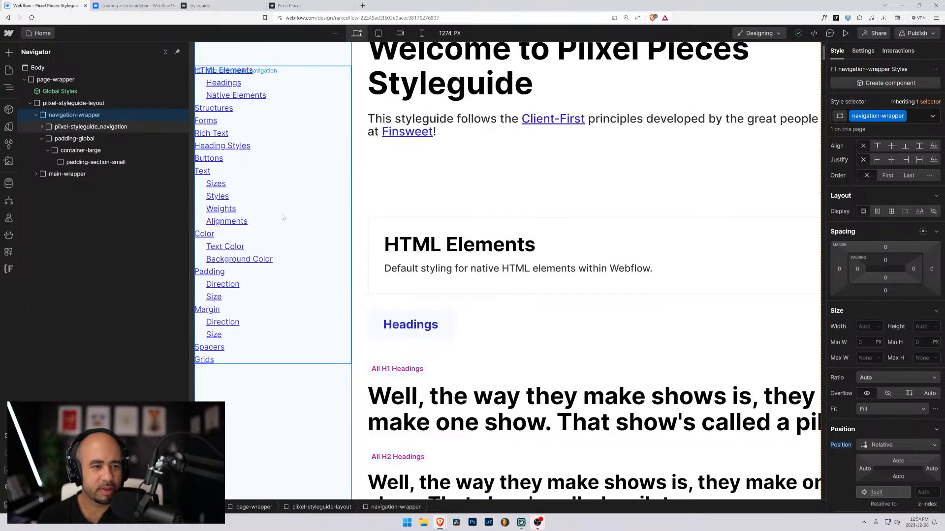
{"action": "scroll", "coordinate": [281, 216], "scroll_direction": "up", "scroll_amount": 3}
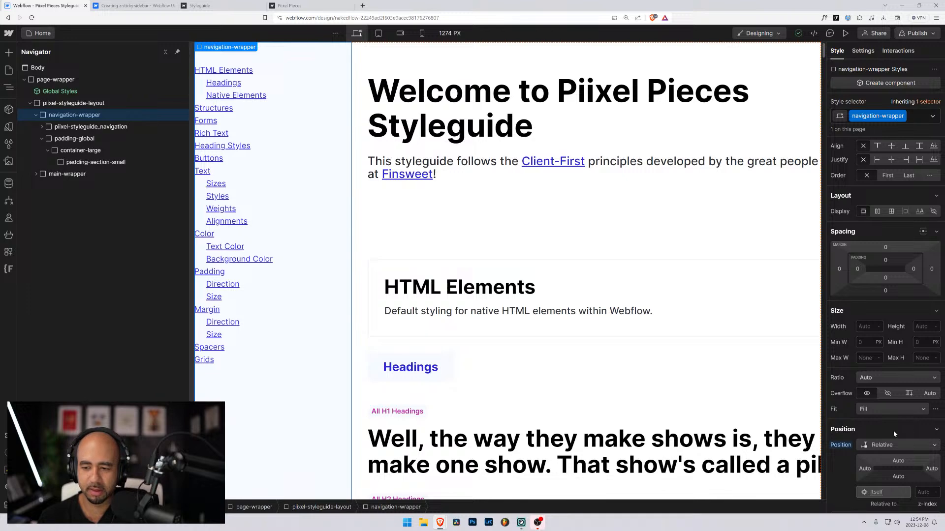
{"action": "scroll", "coordinate": [884, 426], "scroll_direction": "down", "scroll_amount": 3}
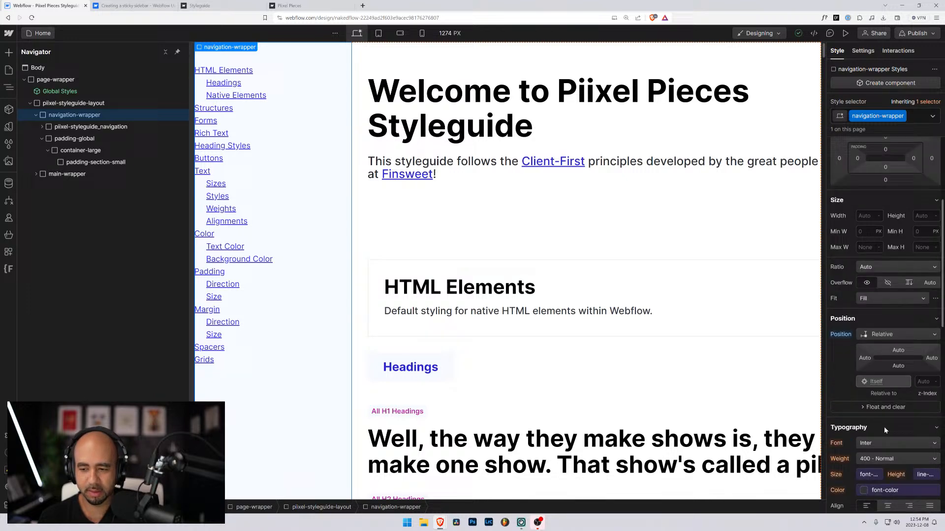
Step: Delete the emptied padding-global wrapper and its nested containers from navigation-wrapper
{"action": "left_click", "coordinate": [63, 127]}
{"action": "left_click", "coordinate": [70, 140]}
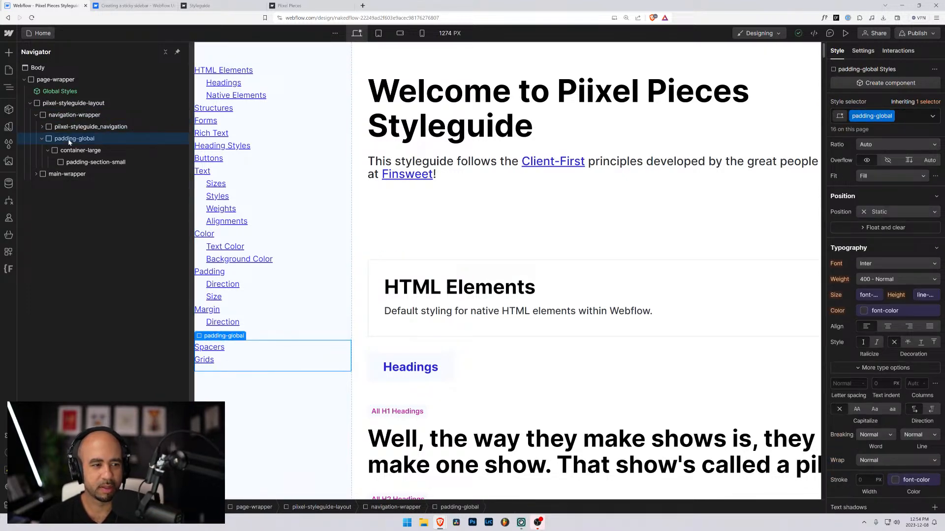
{"action": "key", "text": "Delete"}
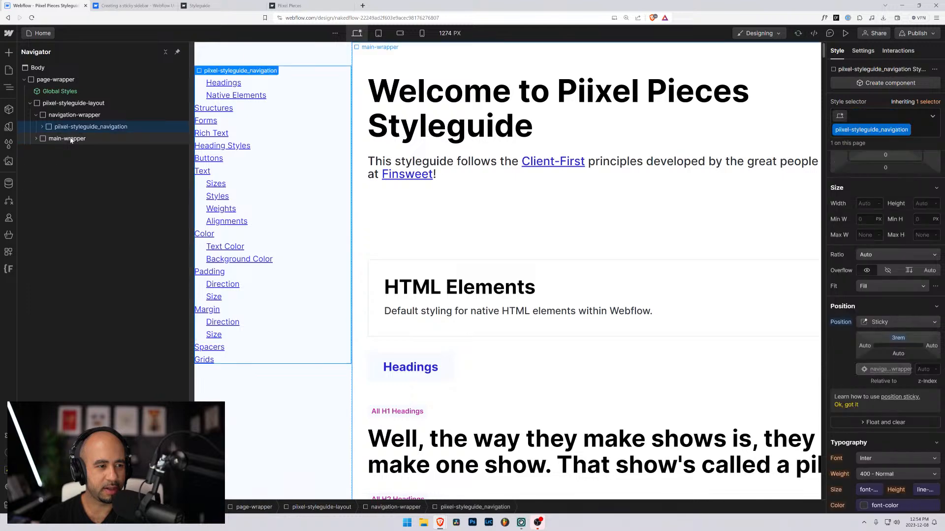
Step: Set navigation-wrapper's top and left padding to 3rem each
{"action": "left_click", "coordinate": [61, 116]}
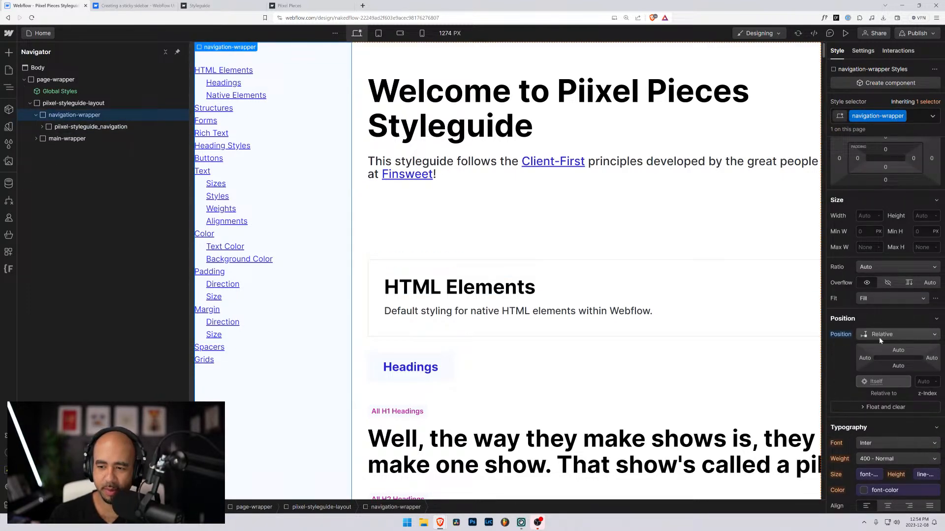
{"action": "scroll", "coordinate": [872, 240], "scroll_direction": "up", "scroll_amount": 3}
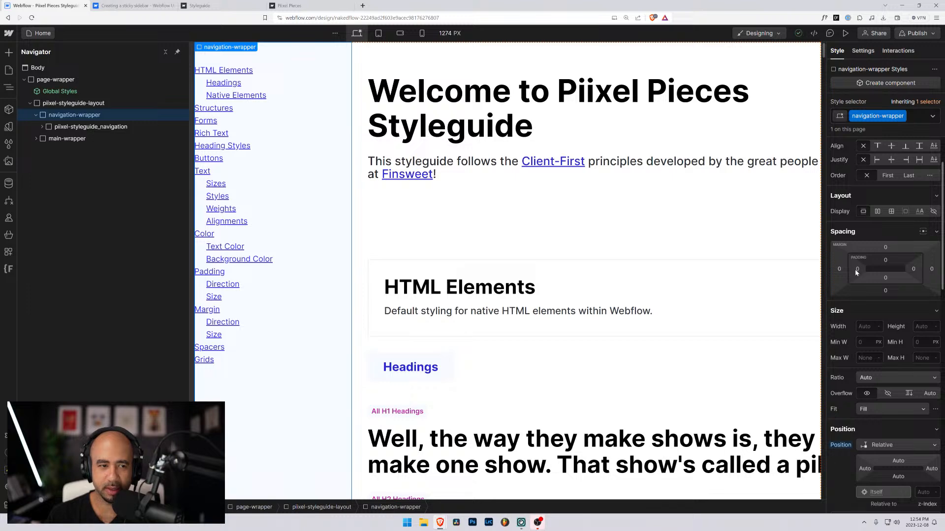
{"action": "left_click", "coordinate": [91, 127]}
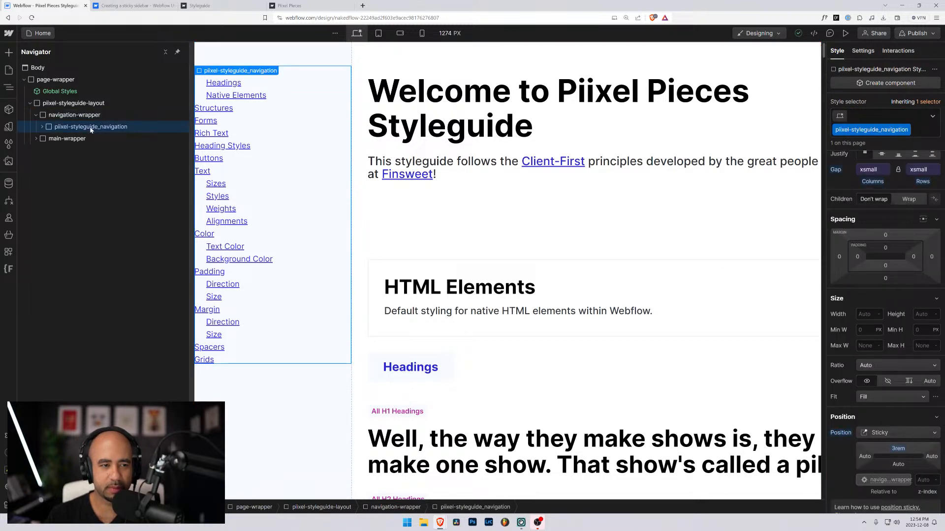
{"action": "scroll", "coordinate": [250, 163], "scroll_direction": "down", "scroll_amount": 6}
{"action": "scroll", "coordinate": [250, 163], "scroll_direction": "up", "scroll_amount": 6}
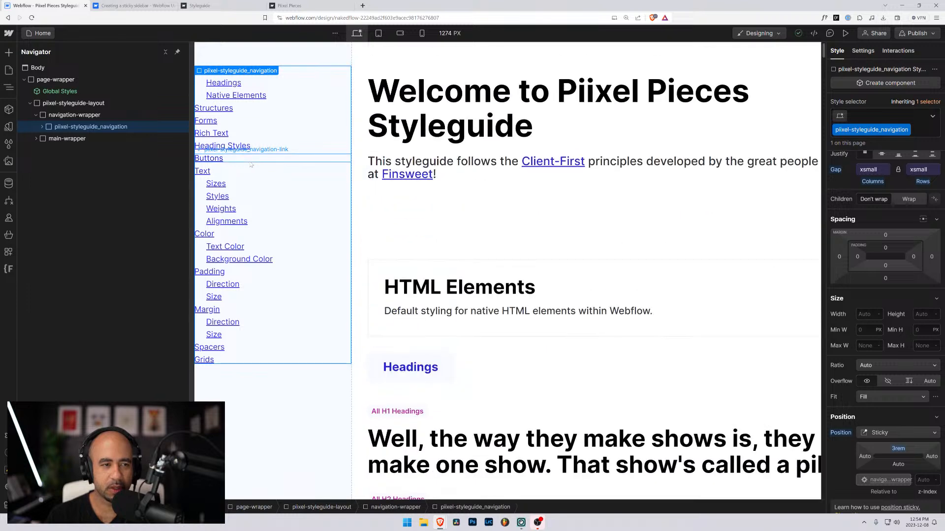
{"action": "left_click", "coordinate": [84, 116]}
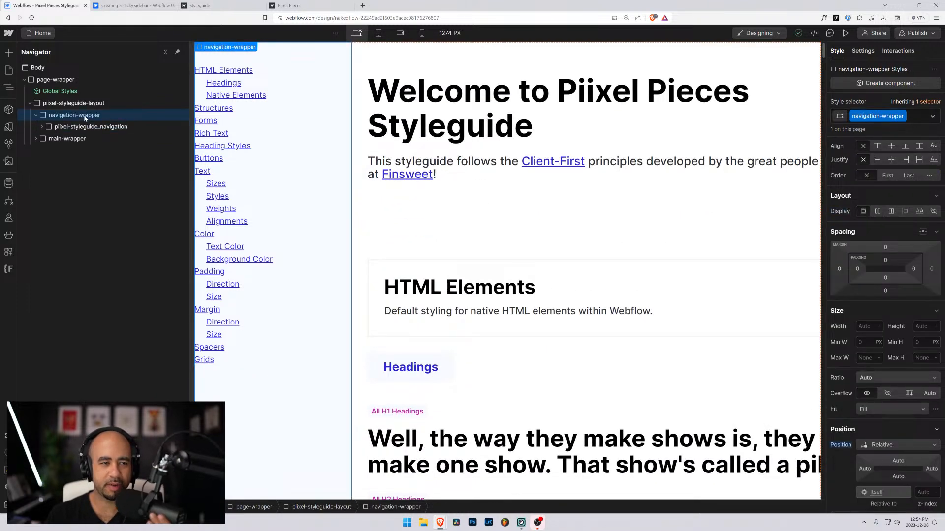
{"action": "left_click", "coordinate": [886, 261]}
{"action": "type", "text": "3rem"}
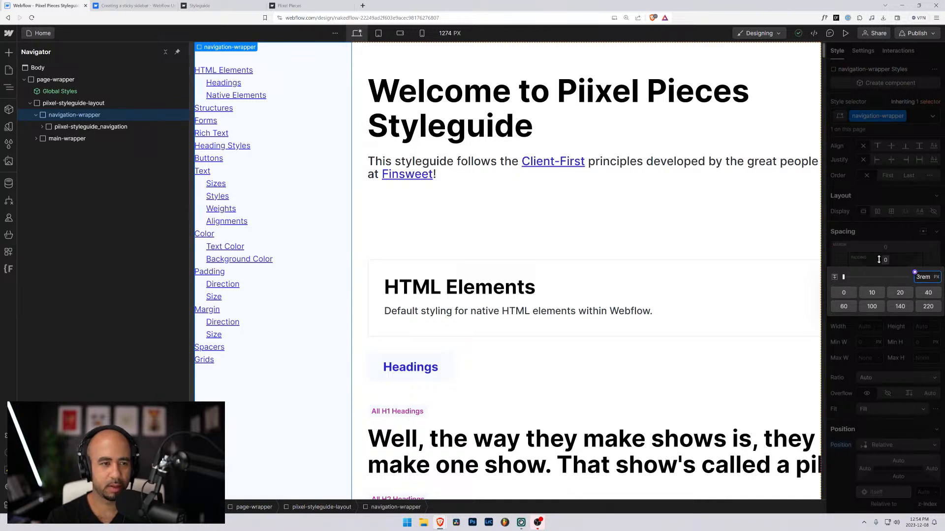
{"action": "key", "text": "Return"}
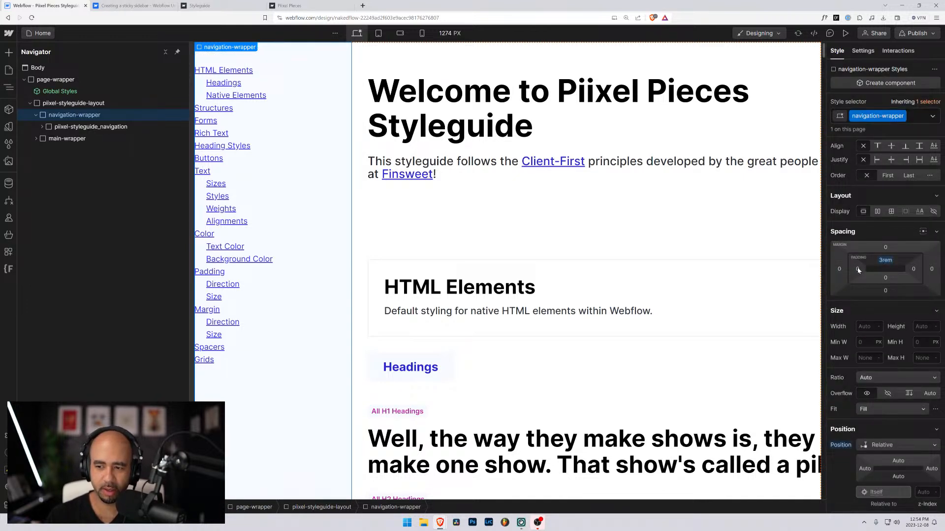
{"action": "left_click", "coordinate": [858, 269]}
{"action": "type", "text": "3rem"}
{"action": "key", "text": "Return"}
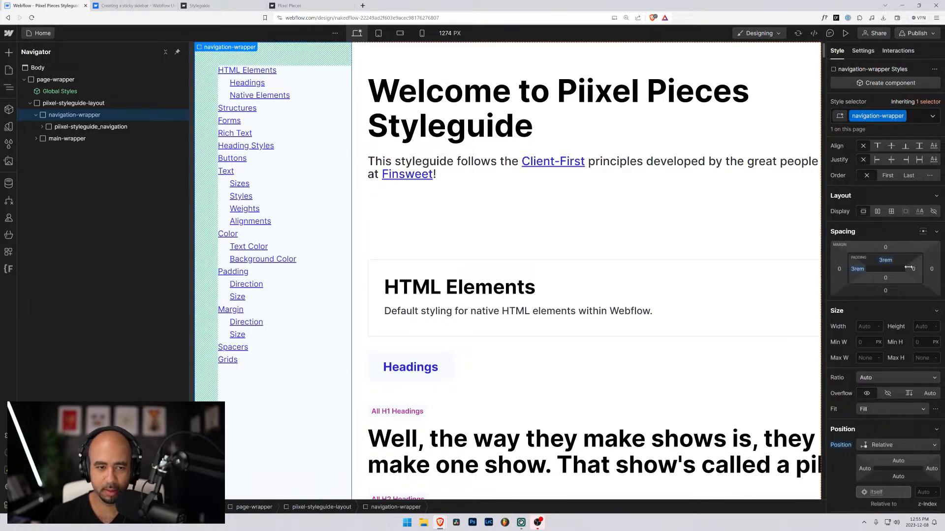
{"action": "key", "text": "3"}
{"action": "key", "text": "e"}
{"action": "key", "text": "Escape"}
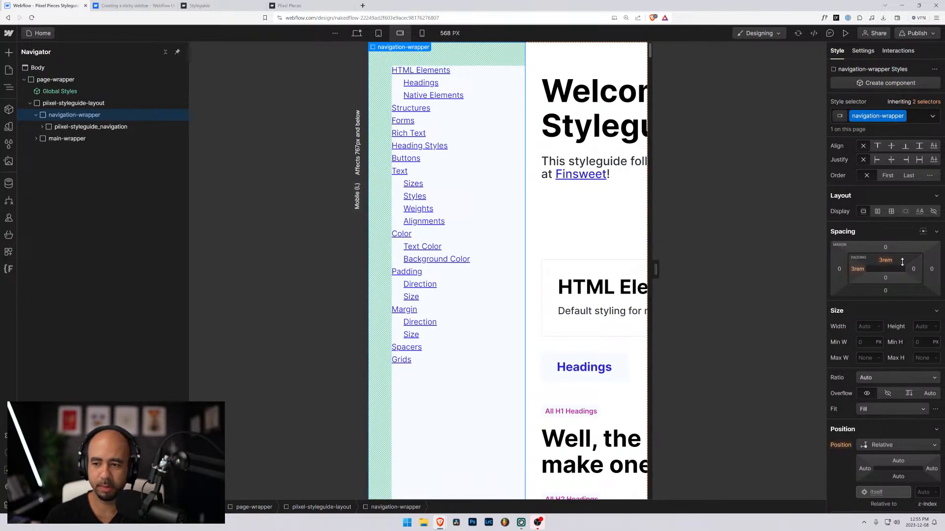
{"action": "key", "text": "1"}
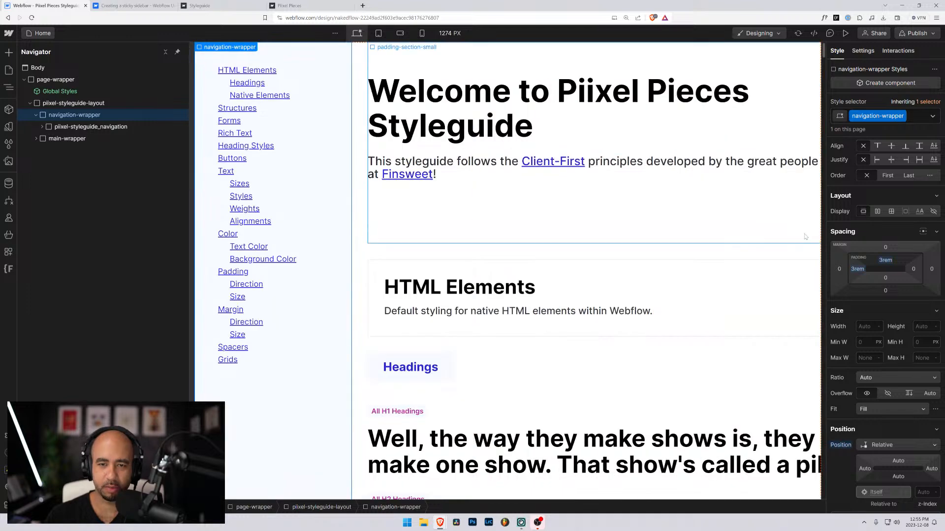
Step: Set navigation-wrapper's right and bottom padding to 3rem each on the desktop breakpoint
{"action": "left_click", "coordinate": [913, 269]}
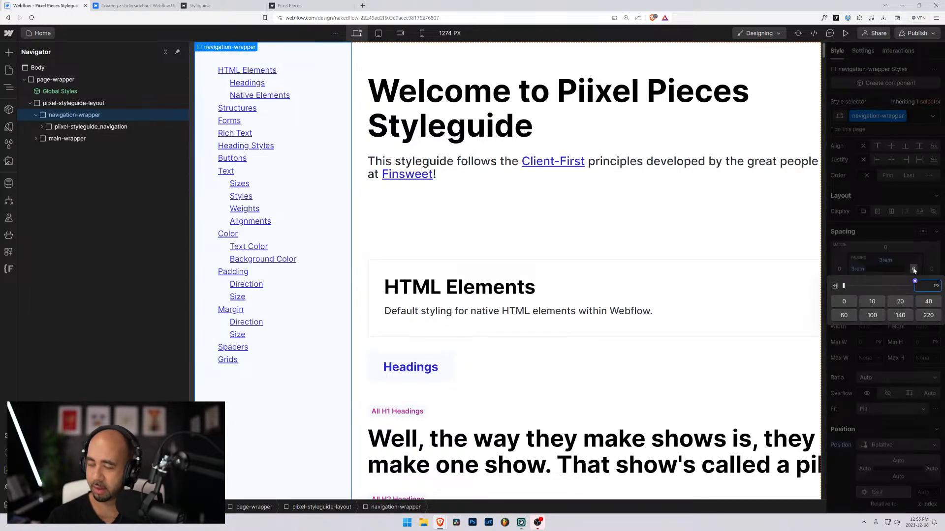
{"action": "type", "text": "3rem"}
{"action": "key", "text": "Return"}
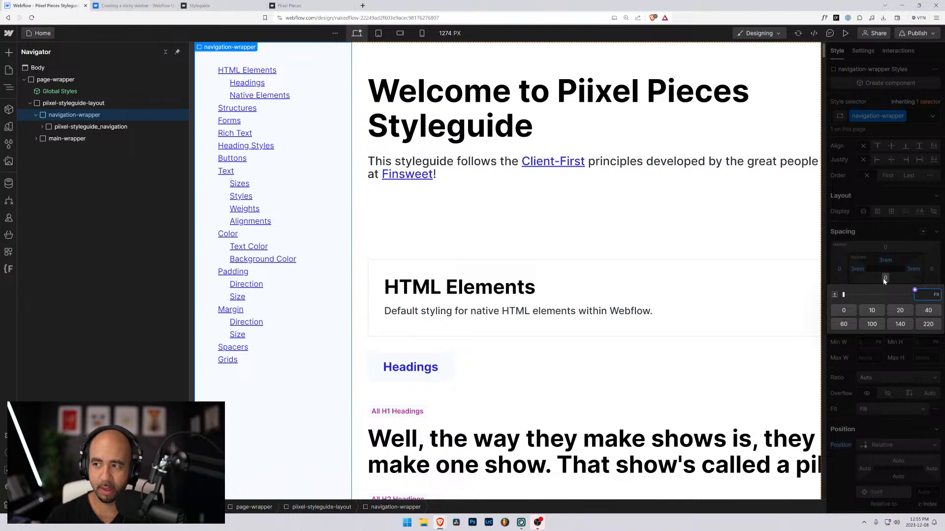
{"action": "type", "text": "3rem"}
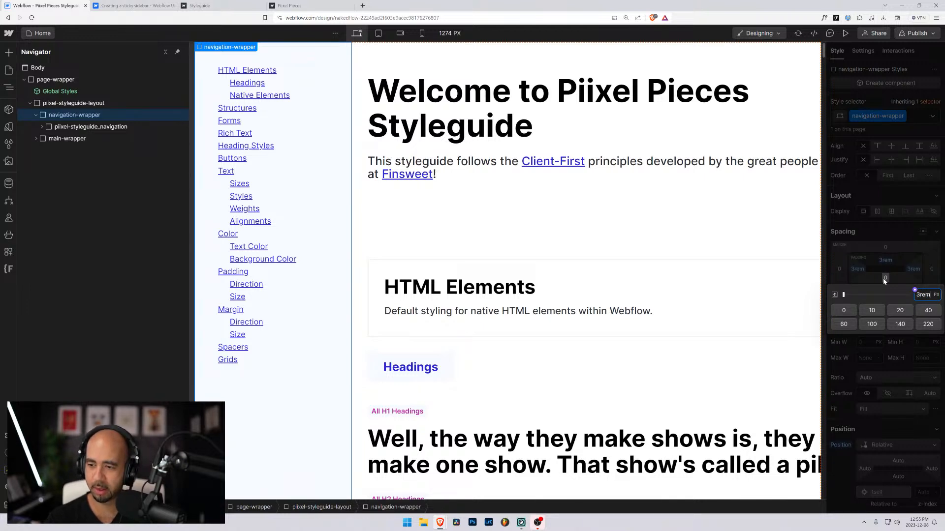
{"action": "key", "text": "Return"}
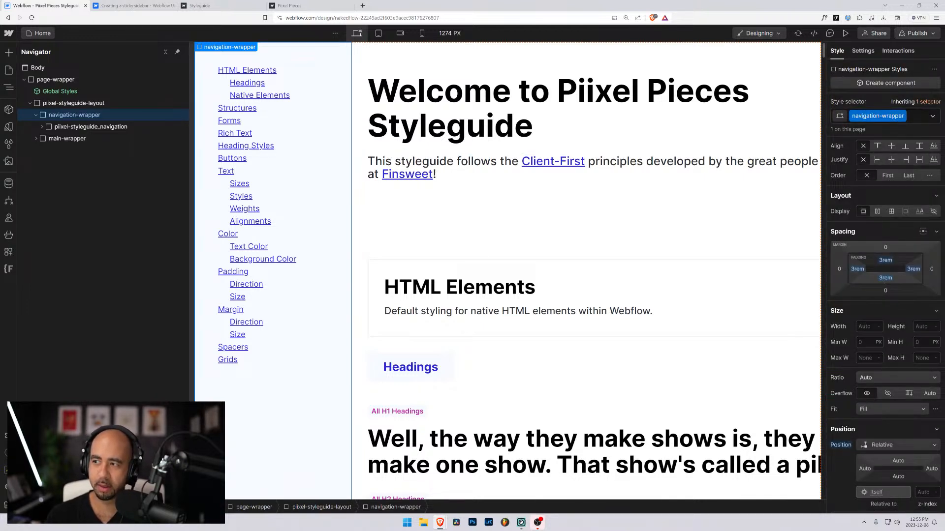
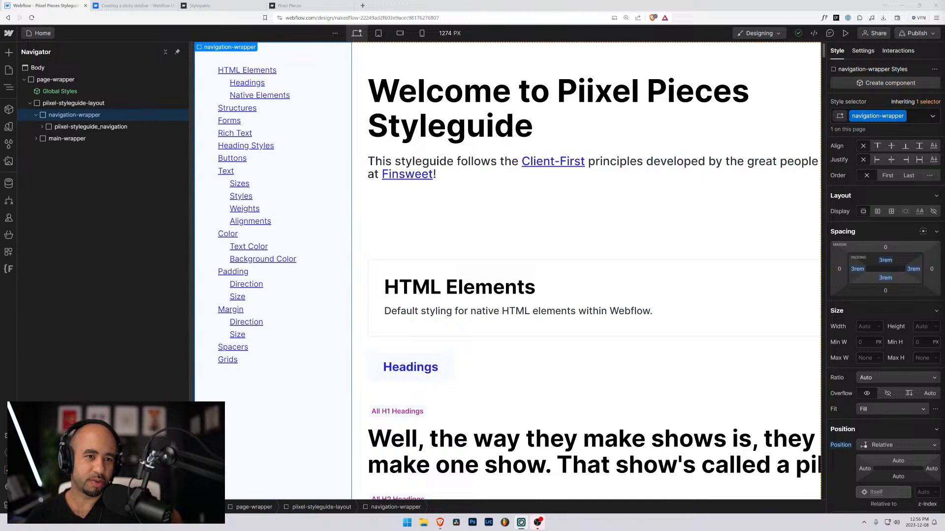
{"action": "left_click", "coordinate": [305, 5]}
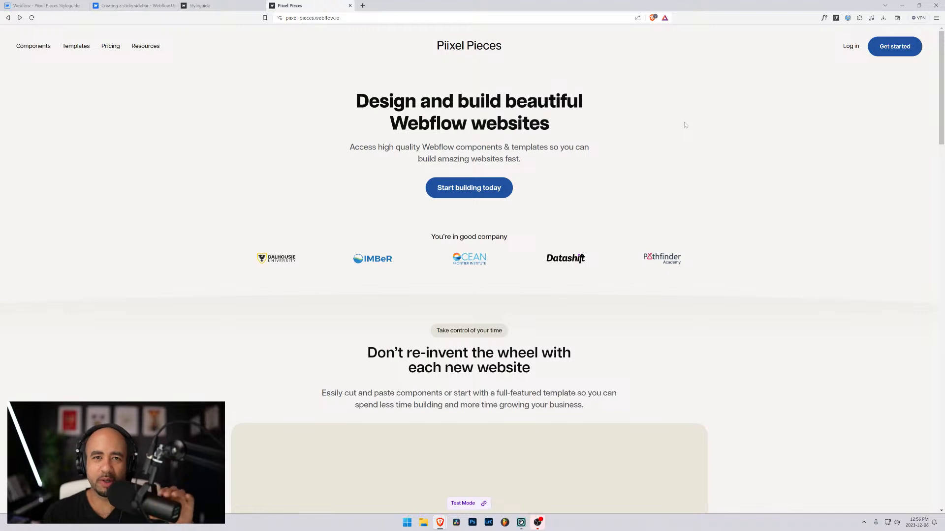
{"action": "left_click", "coordinate": [136, 9]}
{"action": "left_click", "coordinate": [72, 7]}
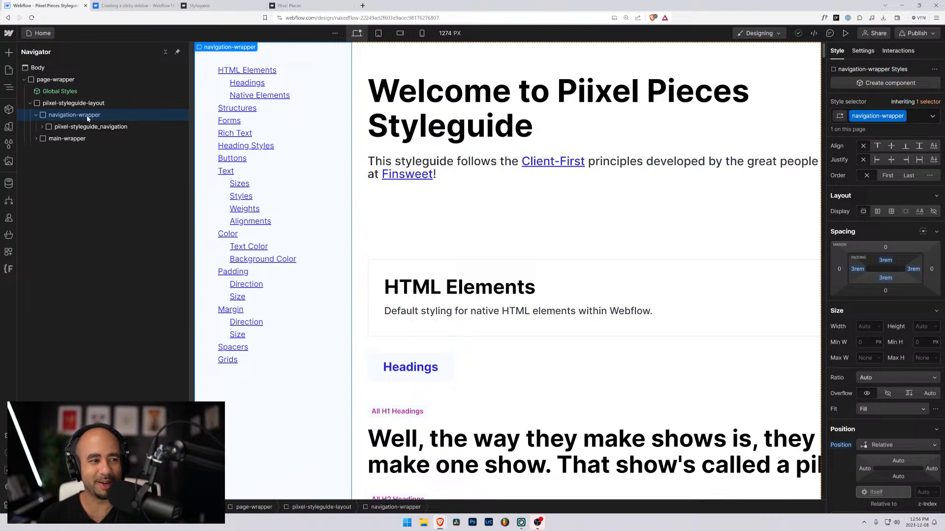
Step: Set the sticky top offset of piixel-styleguide_navigation to 0rem and test how the sidebar sticks while scrolling
{"action": "left_click", "coordinate": [70, 128]}
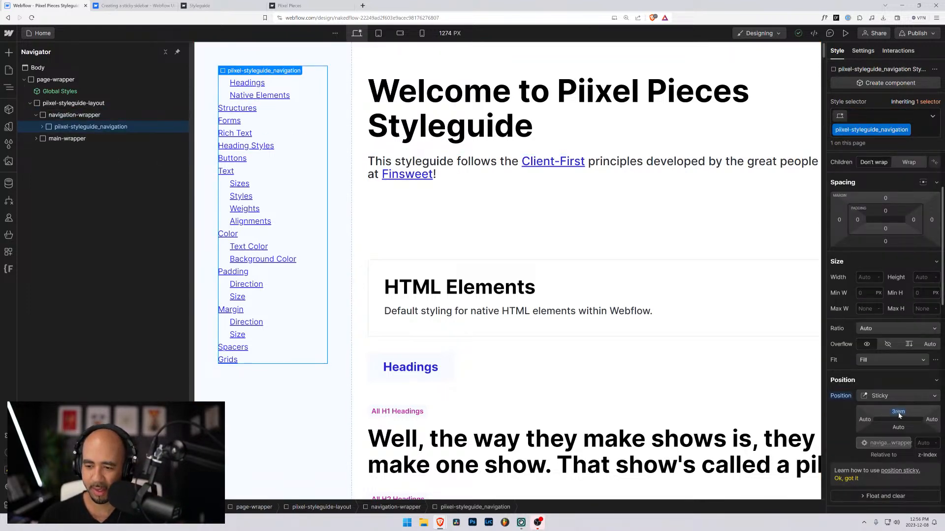
{"action": "left_click", "coordinate": [896, 414], "text": "alt"}
{"action": "left_click", "coordinate": [897, 414]}
{"action": "type", "text": "0rem"}
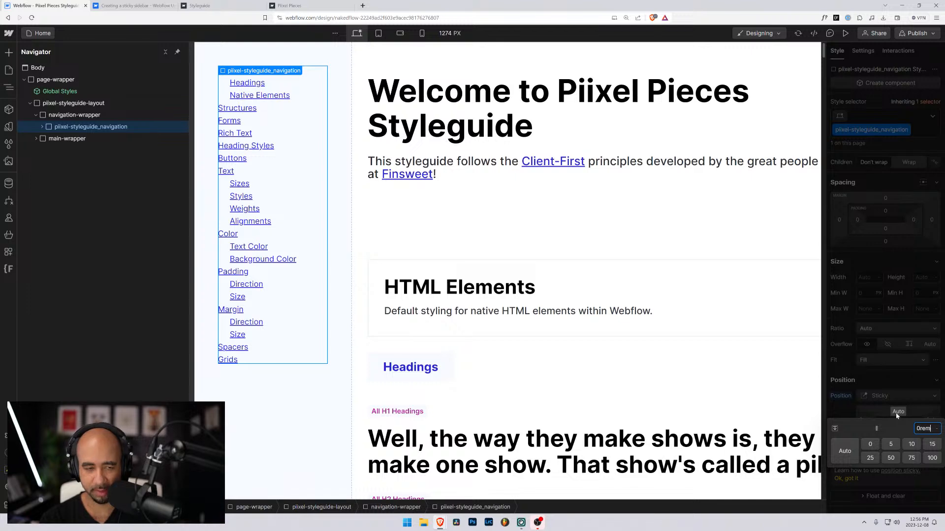
{"action": "key", "text": "Return"}
{"action": "scroll", "coordinate": [208, 146], "scroll_direction": "down", "scroll_amount": 3}
{"action": "scroll", "coordinate": [208, 146], "scroll_direction": "up", "scroll_amount": 3}
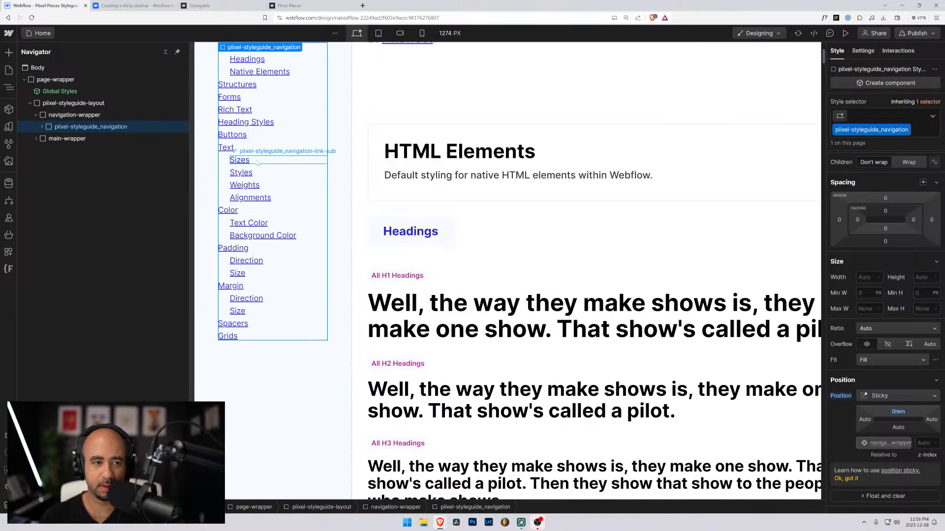
{"action": "scroll", "coordinate": [252, 151], "scroll_direction": "down", "scroll_amount": 2}
{"action": "scroll", "coordinate": [252, 152], "scroll_direction": "up", "scroll_amount": 2}
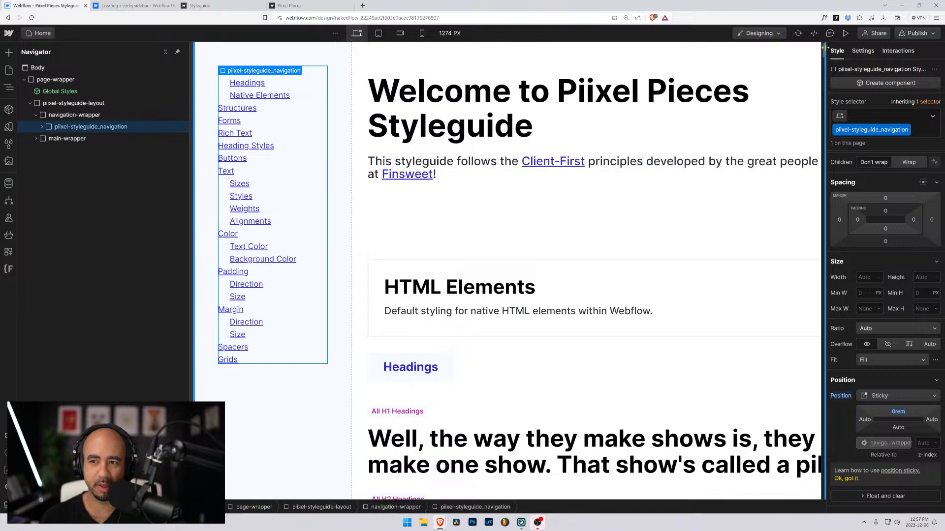
{"action": "scroll", "coordinate": [825, 54], "scroll_direction": "down", "scroll_amount": 1}
{"action": "scroll", "coordinate": [825, 54], "scroll_direction": "down", "scroll_amount": 3}
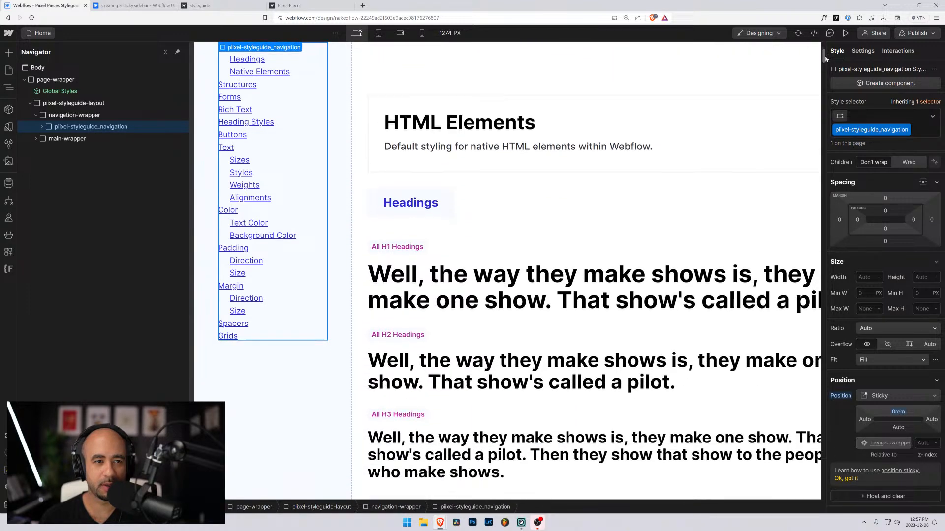
{"action": "scroll", "coordinate": [824, 54], "scroll_direction": "up", "scroll_amount": 4}
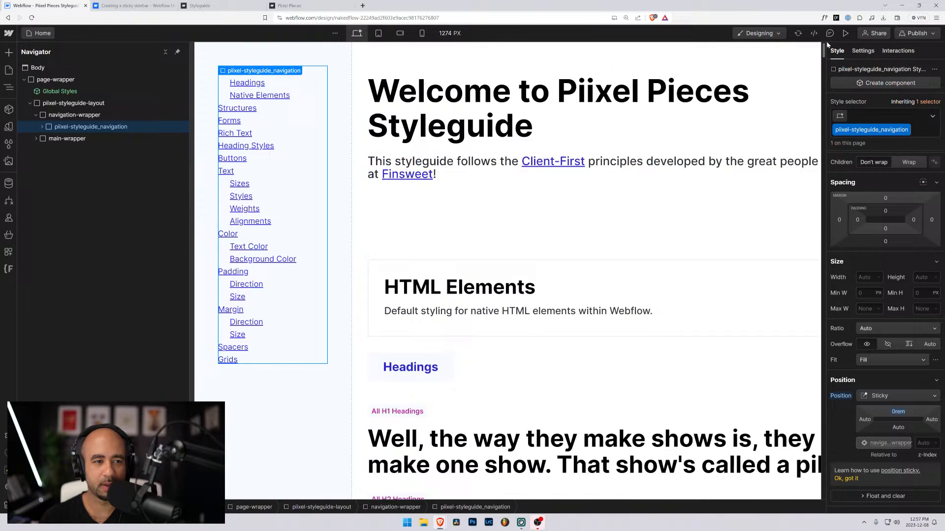
Step: Add a Text Block inside piixel-styleguide_navigation and move it above the first navigation link
{"action": "left_click", "coordinate": [207, 59]}
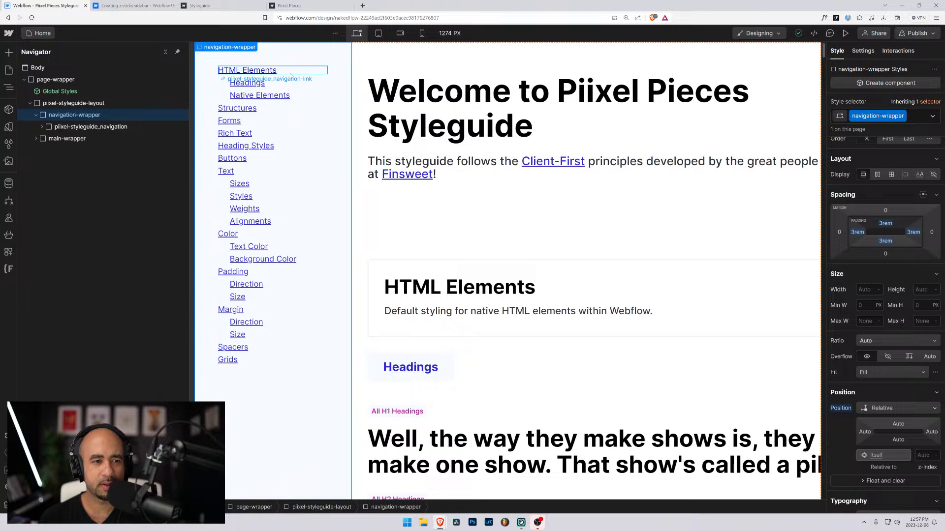
{"action": "left_click", "coordinate": [286, 71]}
{"action": "left_click", "coordinate": [42, 127]}
{"action": "left_click", "coordinate": [60, 129]}
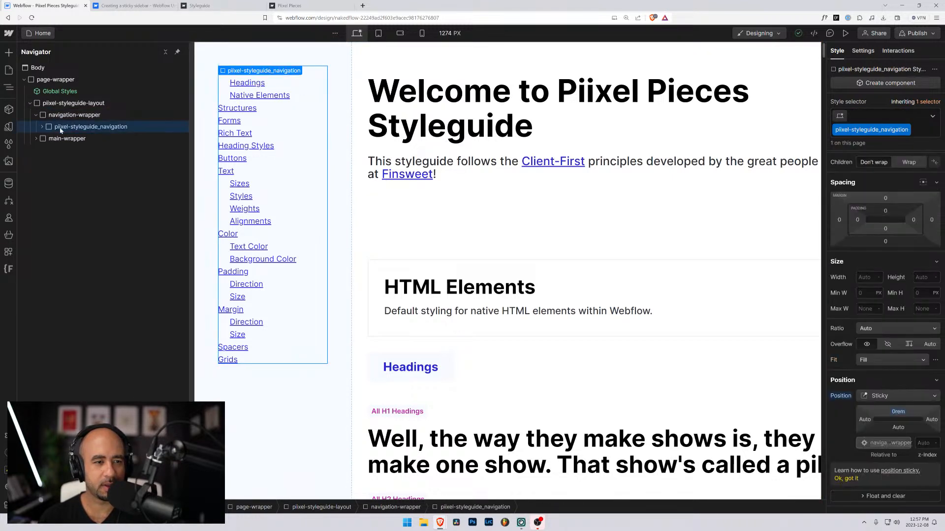
{"action": "left_click", "coordinate": [43, 127]}
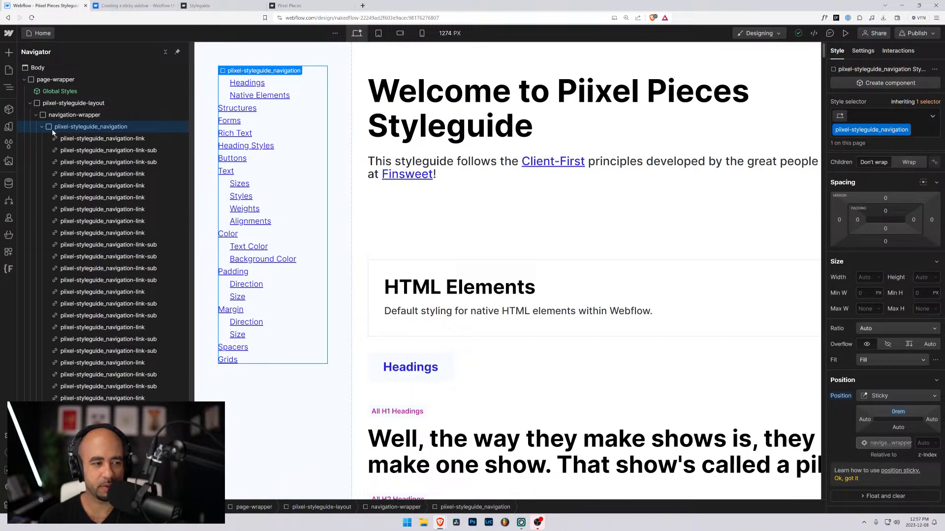
{"action": "key", "text": "ctrl+e"}
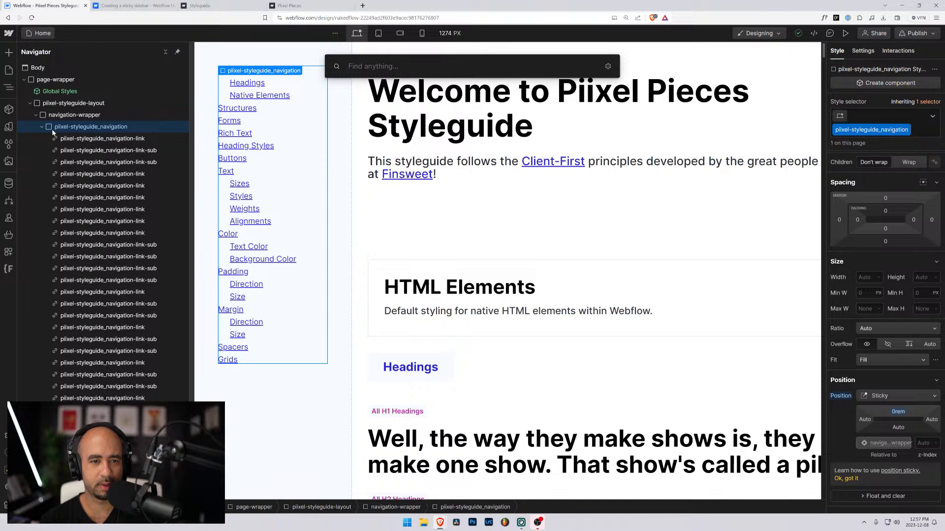
{"action": "type", "text": "text"}
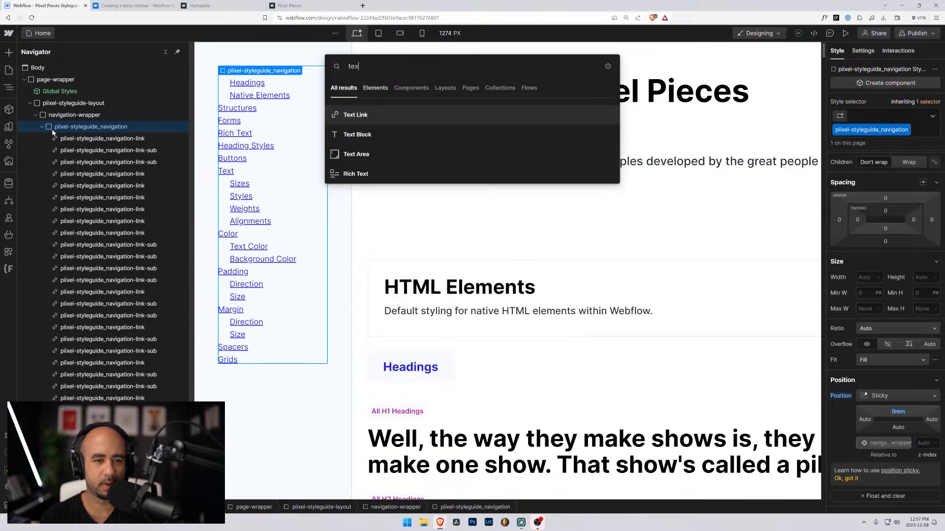
{"action": "key", "text": "Down"}
{"action": "key", "text": "Return"}
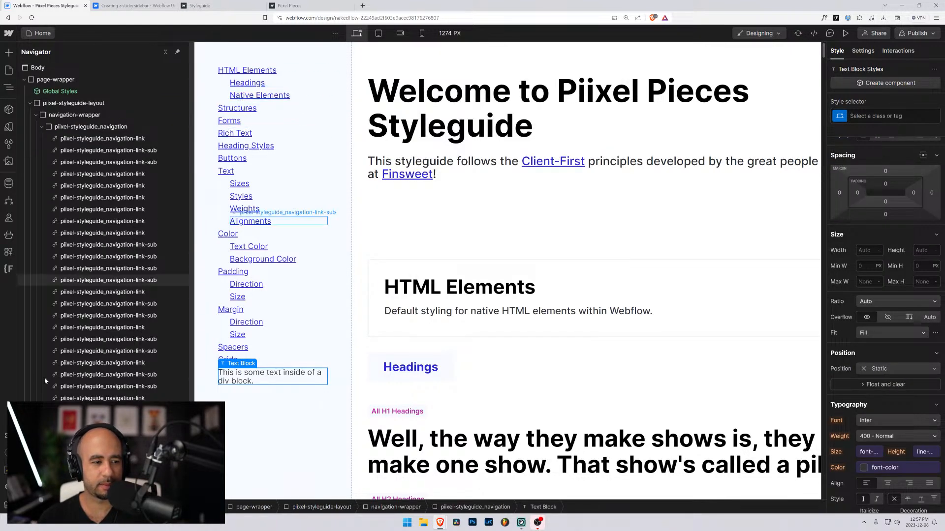
{"action": "left_click_drag", "start_coordinate": [90, 326], "coordinate": [84, 135]}
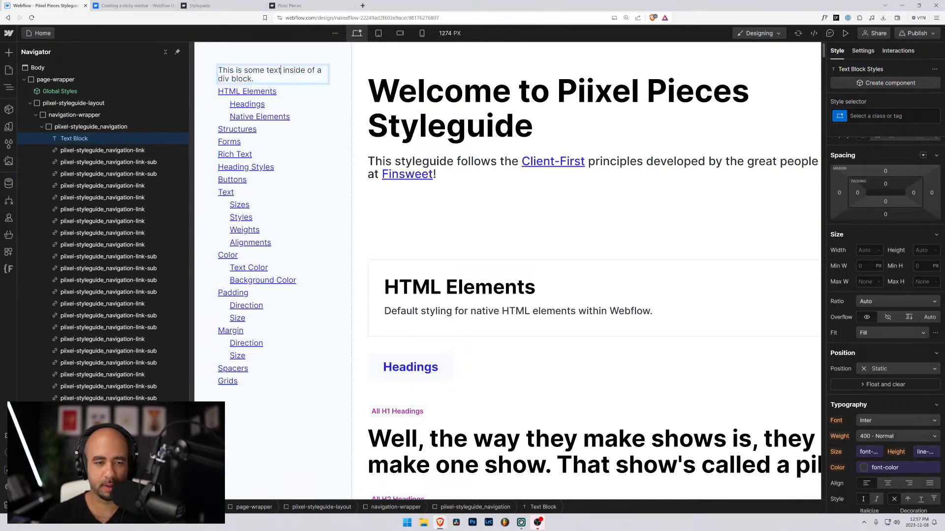
Step: Replace the new text block's placeholder text with "Navigation"
{"action": "key", "text": "ctrl+s"}
{"action": "key", "text": "Escape"}
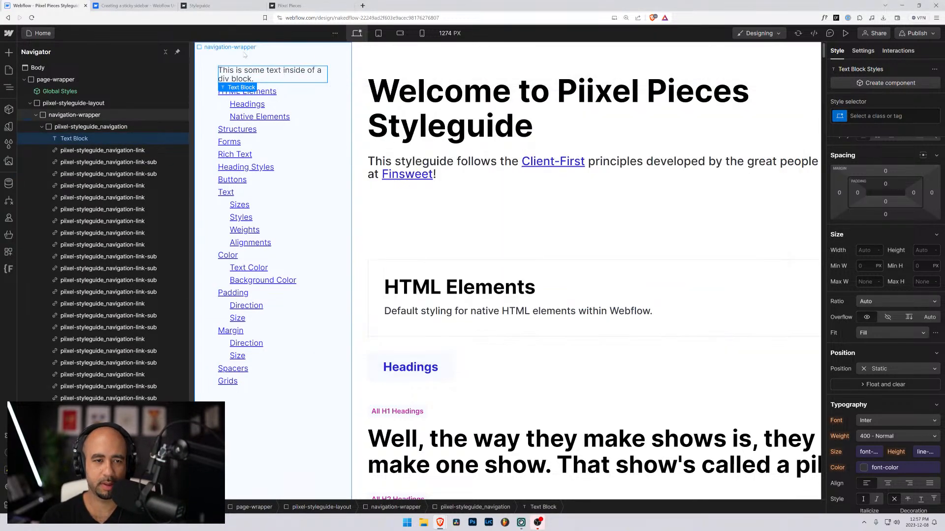
{"action": "double_click", "coordinate": [250, 72]}
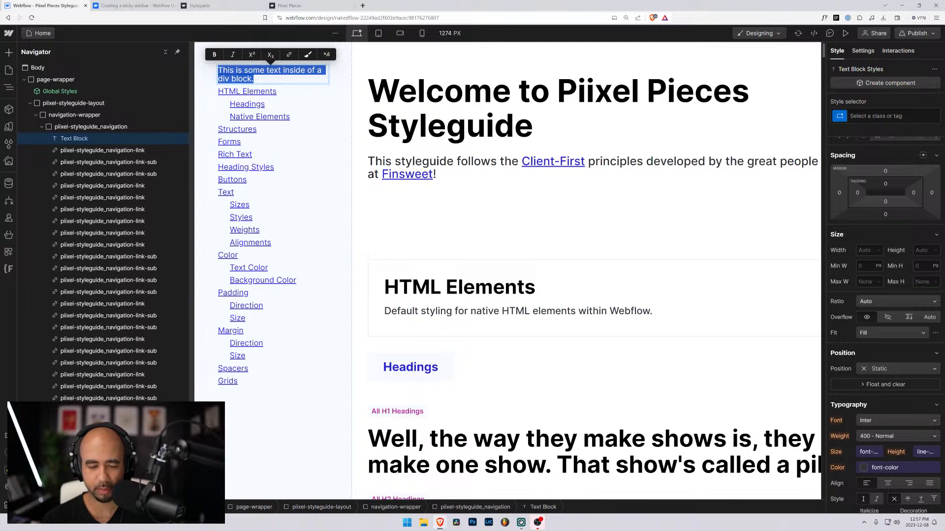
{"action": "type", "text": "Navigation"}
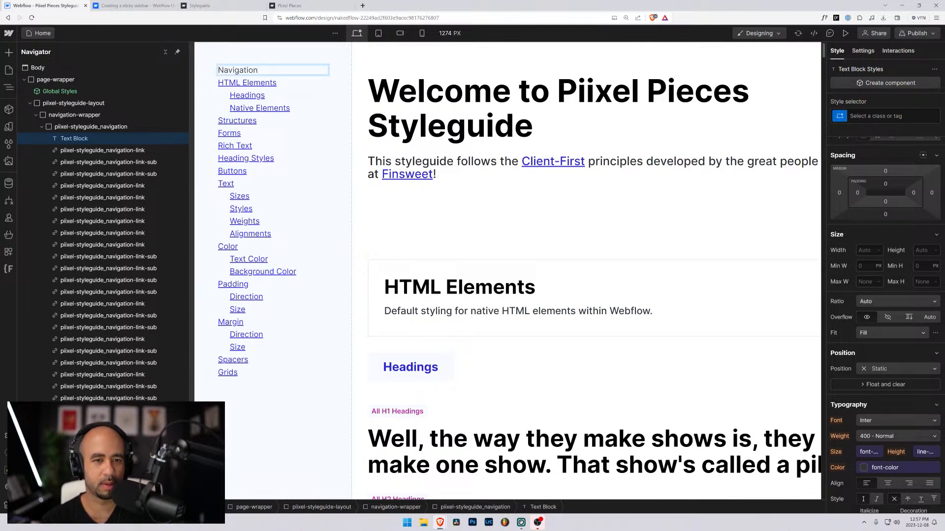
{"action": "key", "text": "ctrl+a"}
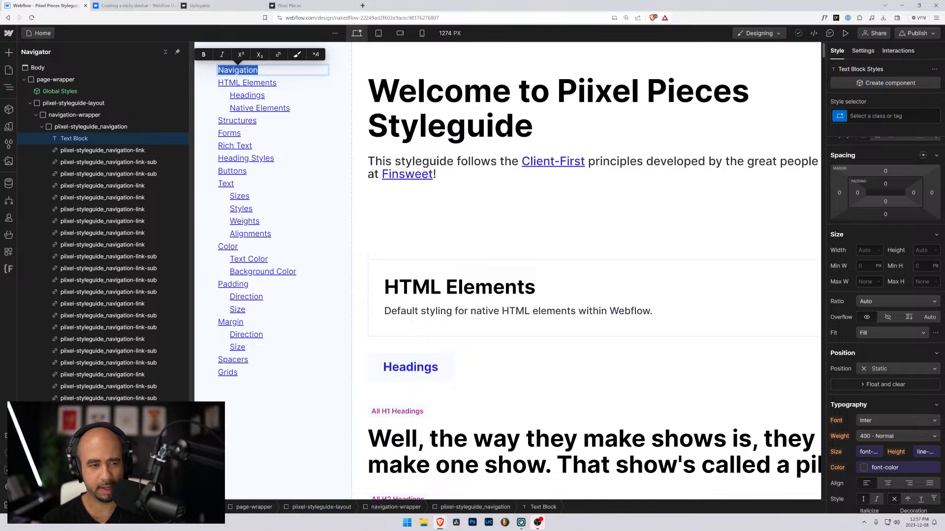
{"action": "type", "text": "Se"}
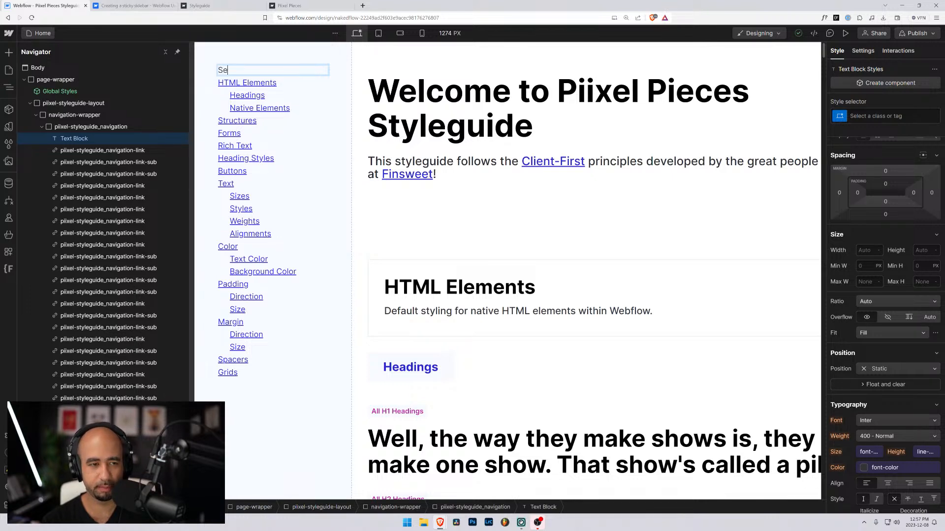
{"action": "type", "text": "arch"}
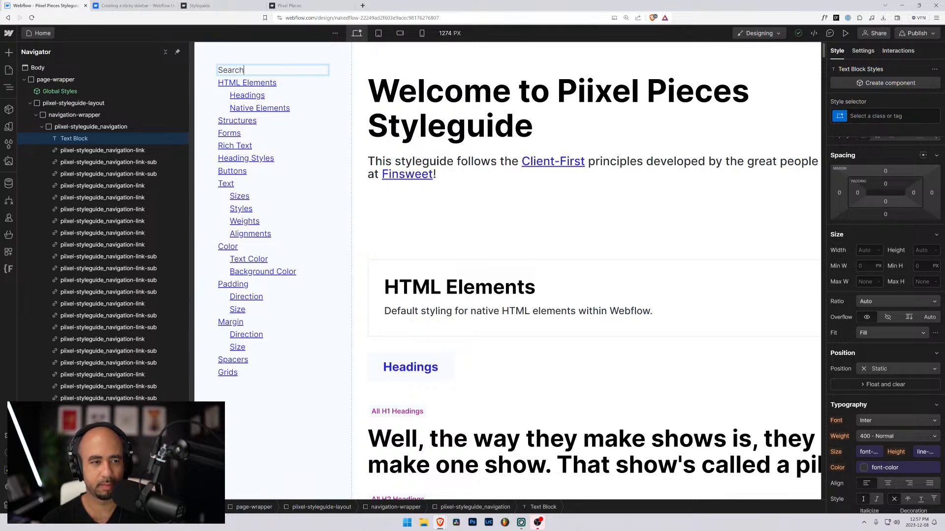
{"action": "key", "text": "BackSpace"}
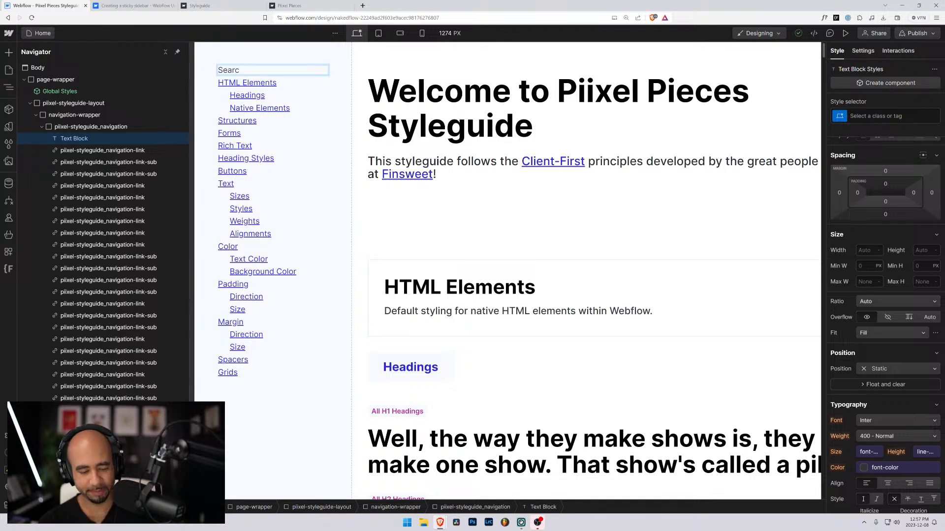
Step: Replace the text of the sidebar's title text block with "Table of Contents"
{"action": "key", "text": "ctrl+a"}
{"action": "type", "text": "Table o"}
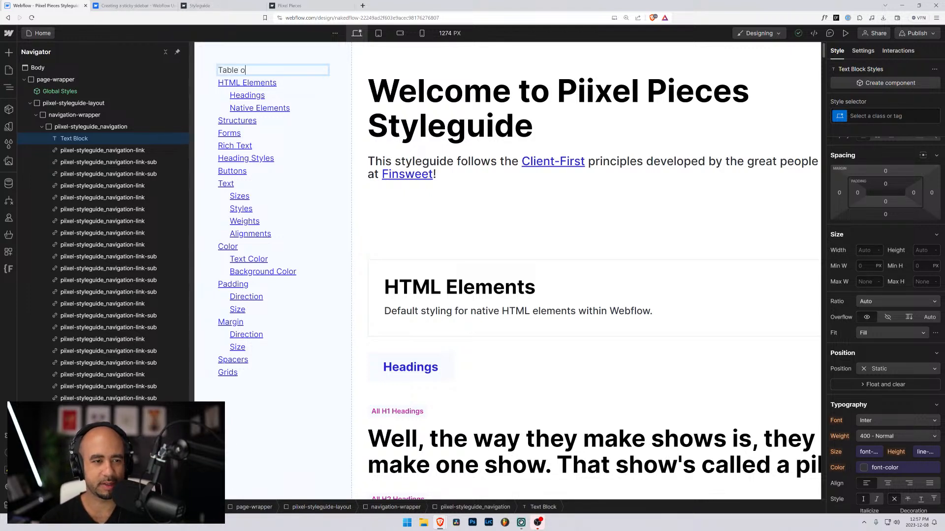
{"action": "type", "text": "f "}
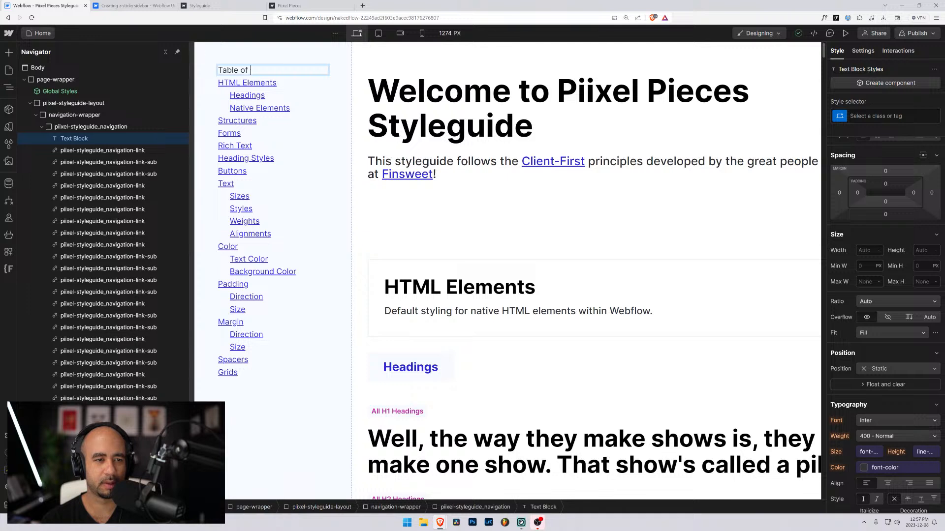
{"action": "type", "text": "Contents"}
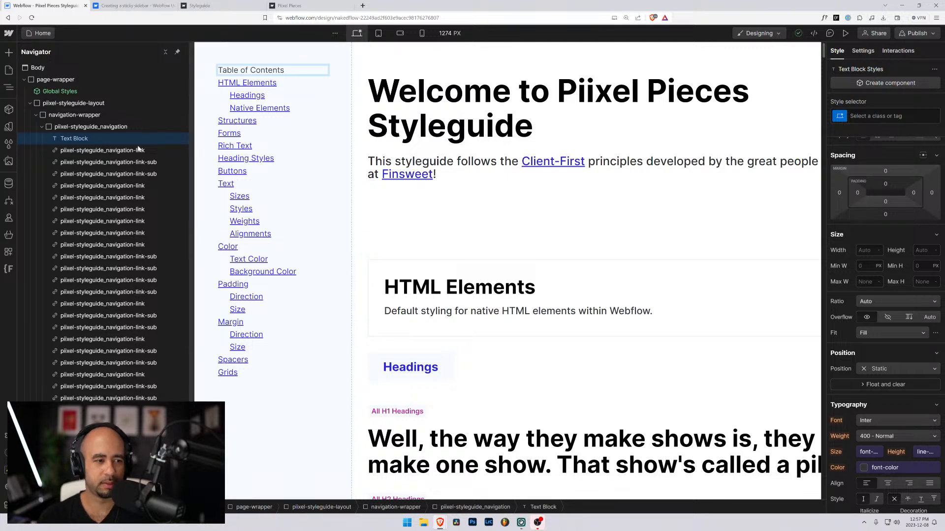
{"action": "key", "text": "Escape"}
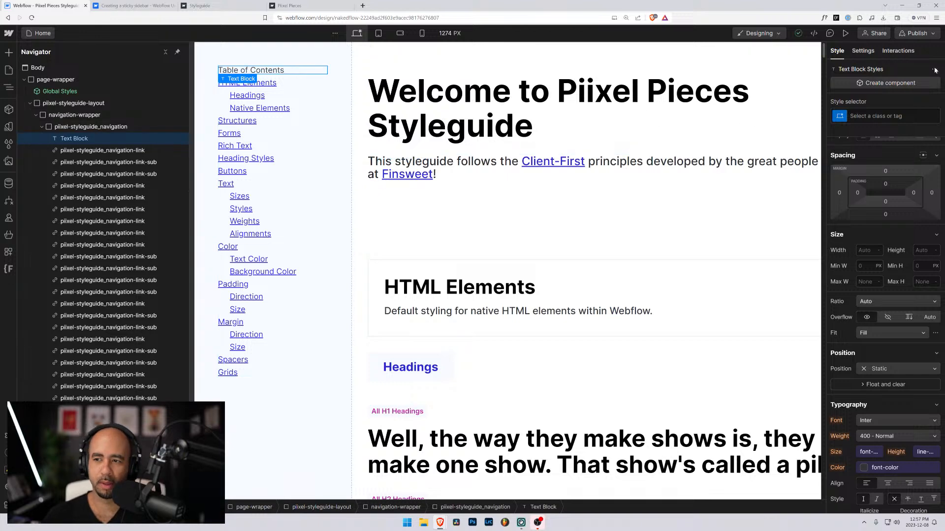
Step: Create the class pixiel-styleguide_navigation-titel on the Table of Contents text block
{"action": "left_click", "coordinate": [869, 116]}
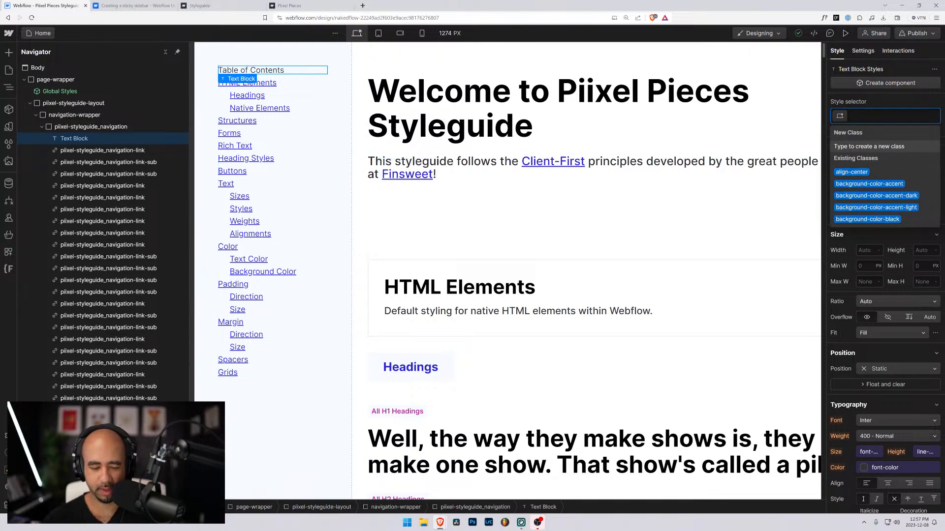
{"action": "type", "text": "pixiel-style"}
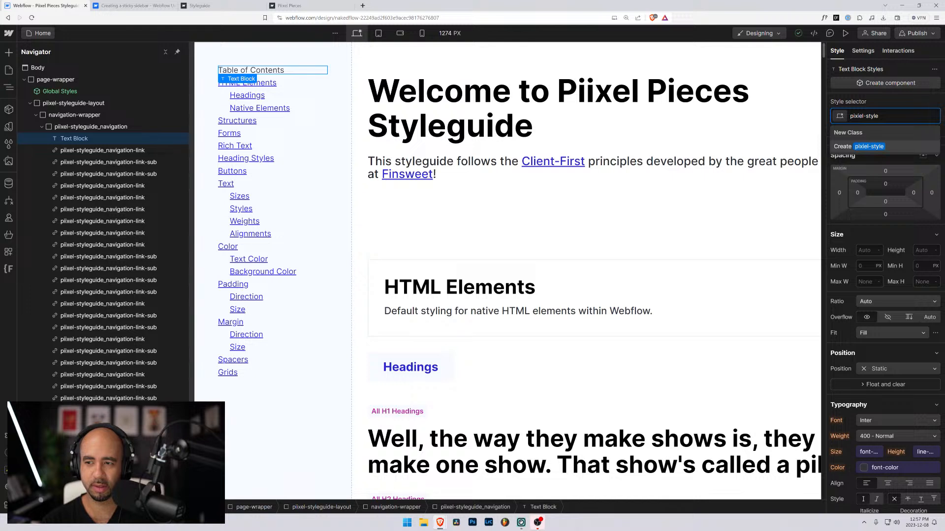
{"action": "type", "text": "guide_table"}
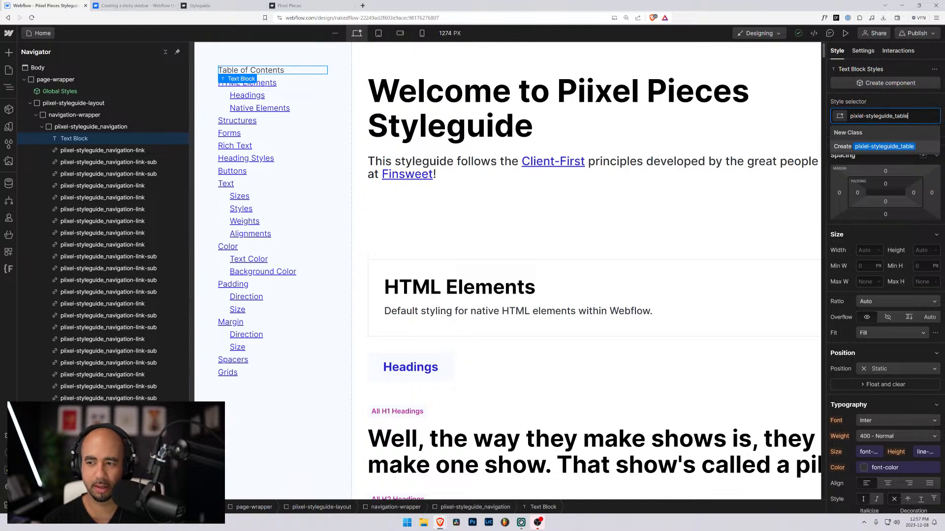
{"action": "type", "text": "-of-contents"}
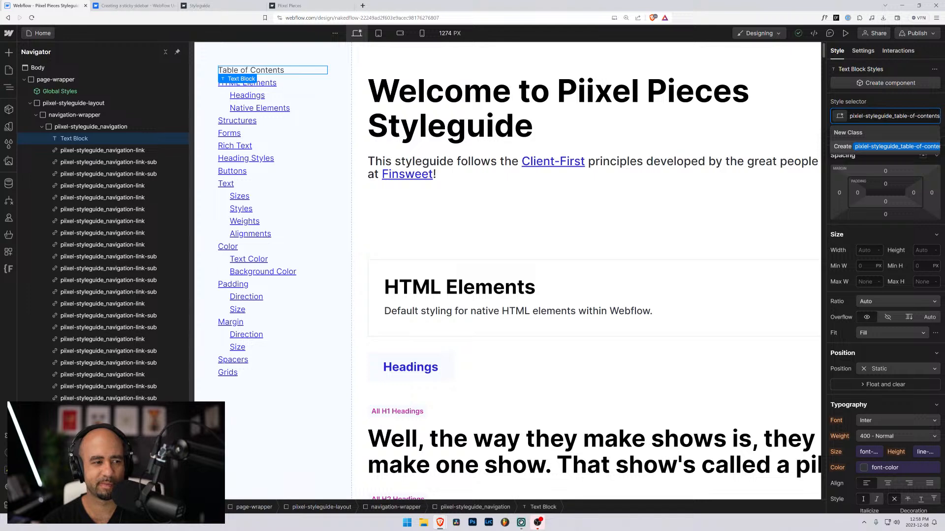
{"action": "key", "text": "ctrl+shift+Left"}
{"action": "key", "text": "ctrl+shift+Left"}
{"action": "key", "text": "ctrl+shift+Left"}
{"action": "key", "text": "ctrl+shift+Left"}
{"action": "key", "text": "ctrl+shift+Left"}
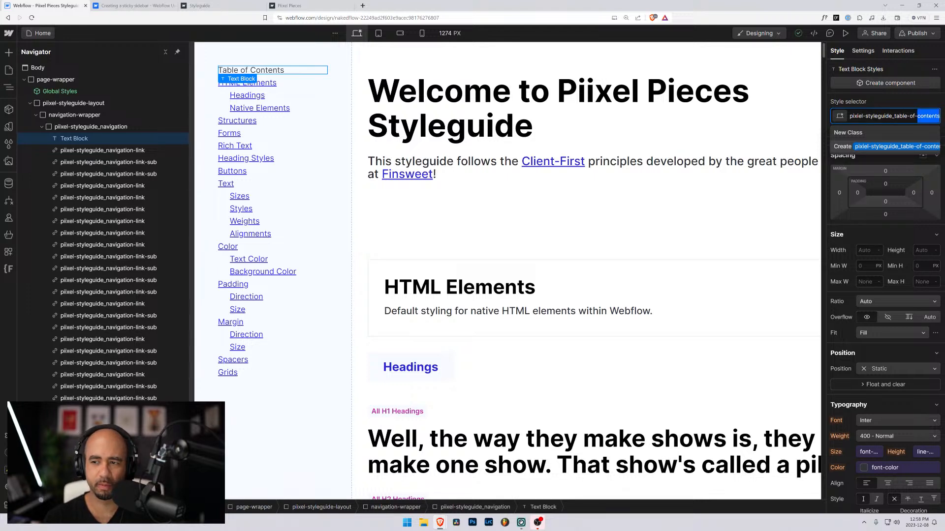
{"action": "key", "text": "ctrl+shift+Right"}
{"action": "key", "text": "shift+Left"}
{"action": "key", "text": "shift+Left"}
{"action": "key", "text": "shift+Left"}
{"action": "key", "text": "shift+Left"}
{"action": "key", "text": "shift+Left"}
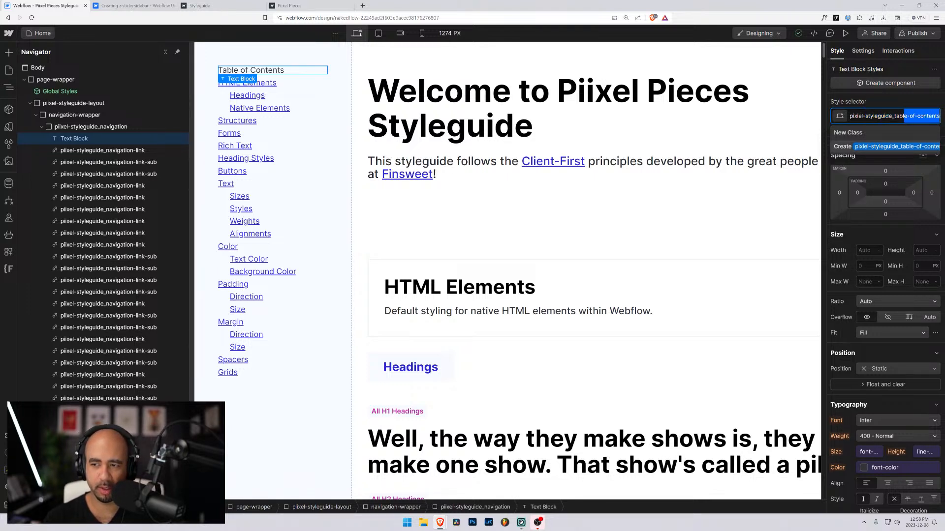
{"action": "type", "text": "sidebar"}
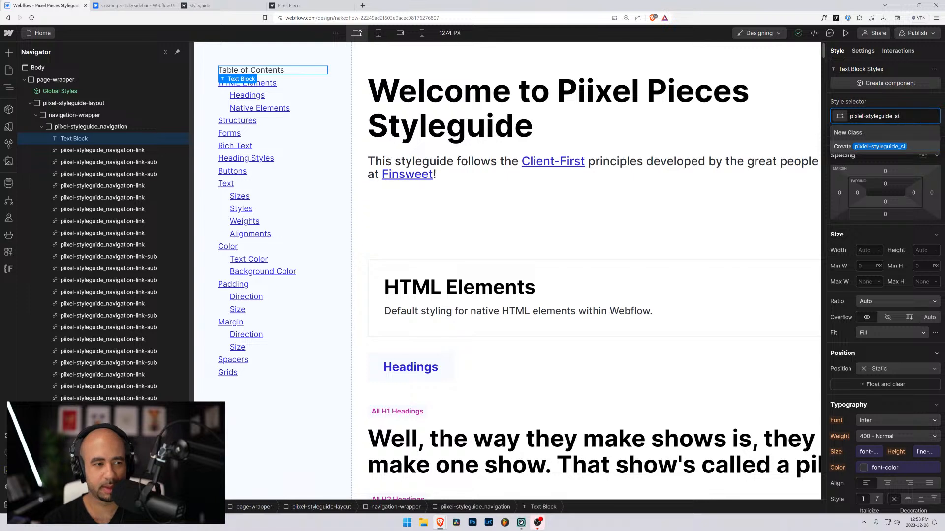
{"action": "key", "text": "BackSpace"}
{"action": "key", "text": "BackSpace"}
{"action": "key", "text": "BackSpace"}
{"action": "key", "text": "BackSpace"}
{"action": "key", "text": "BackSpace"}
{"action": "key", "text": "BackSpace"}
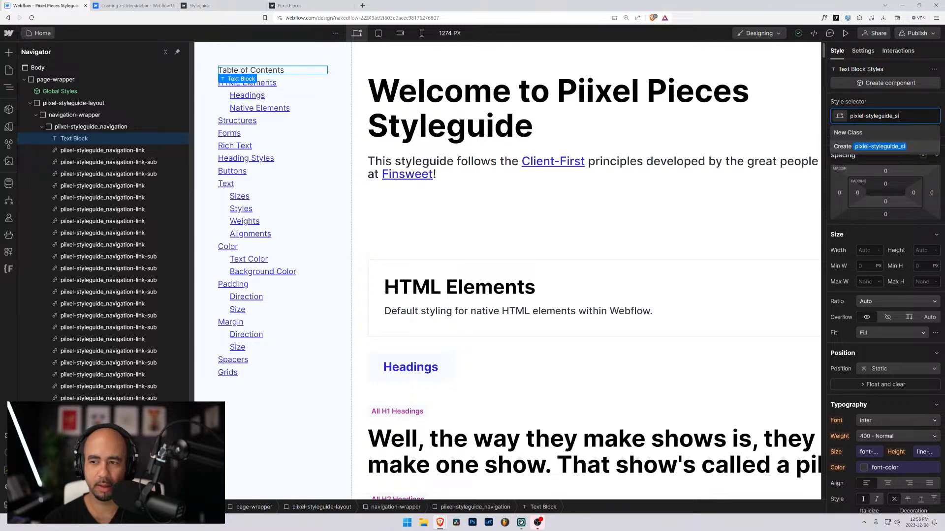
{"action": "type", "text": "navigation-titel"}
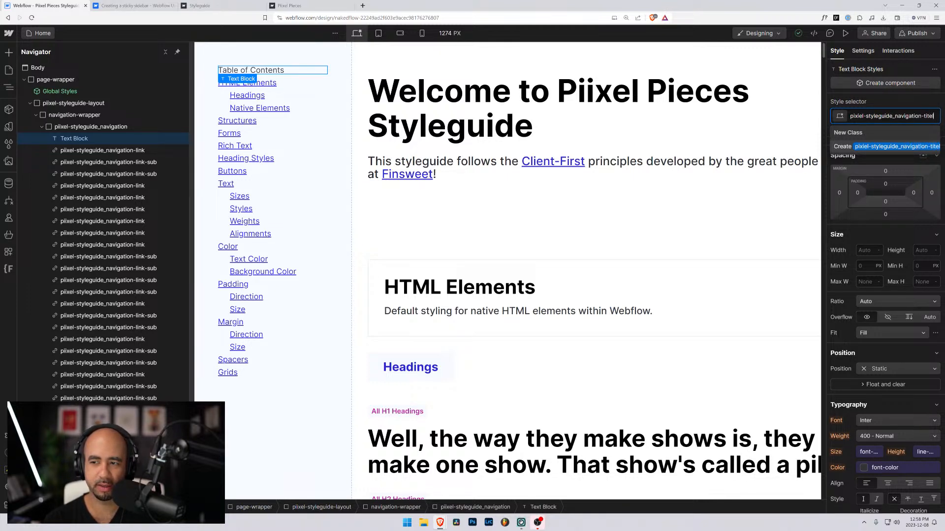
{"action": "key", "text": "Return"}
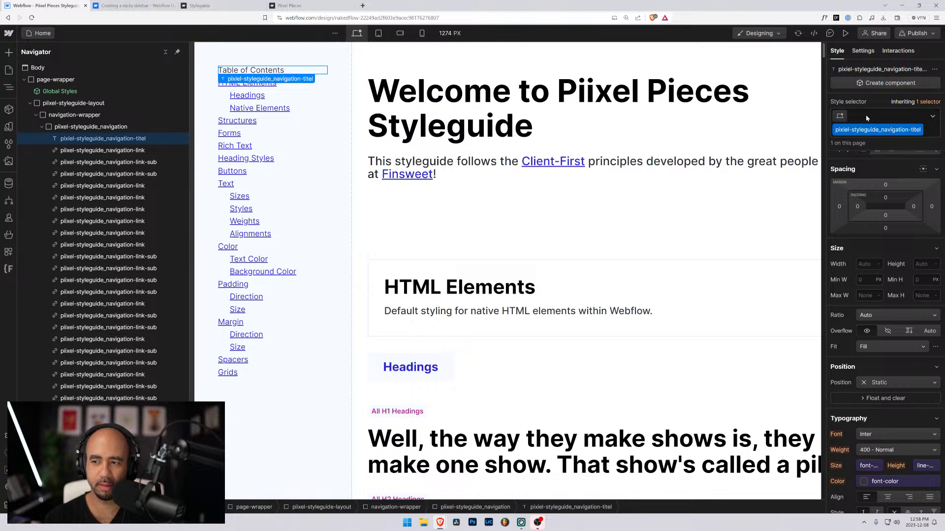
Step: Rename the title text block's class to pixiel-styleguide_navigation-title
{"action": "double_click", "coordinate": [918, 130]}
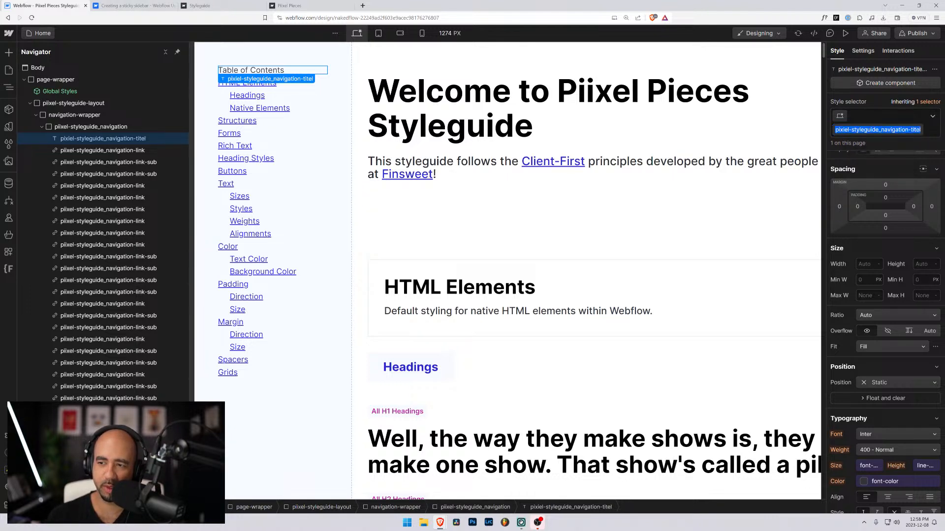
{"action": "key", "text": "Right"}
{"action": "key", "text": "BackSpace"}
{"action": "key", "text": "BackSpace"}
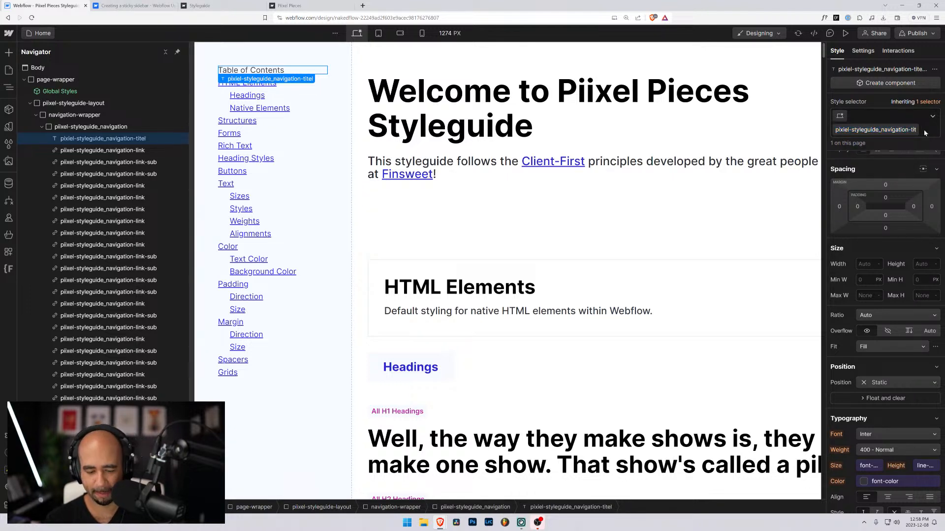
{"action": "type", "text": "le"}
{"action": "key", "text": "Return"}
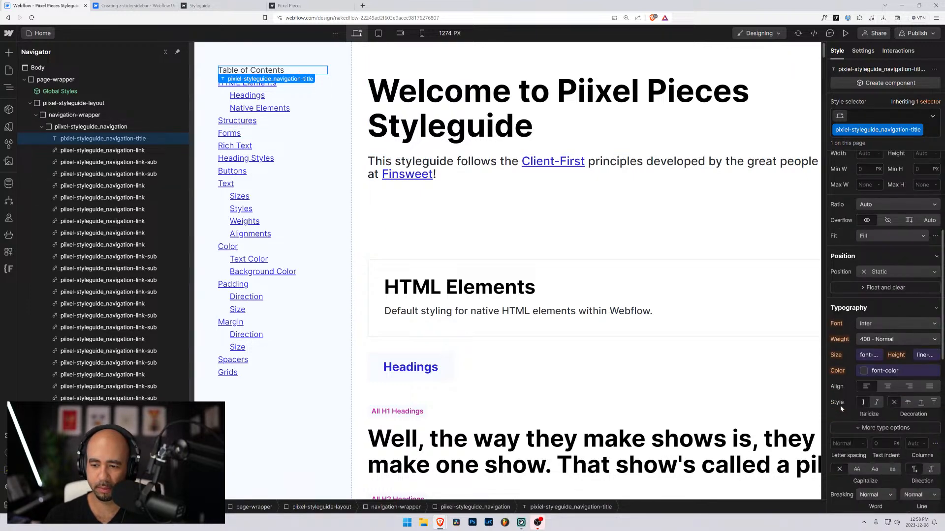
Step: Set the navigation title's font size to the medium text variable (1.25rem) and its weight to 700 - Bold
{"action": "scroll", "coordinate": [871, 344], "scroll_direction": "down", "scroll_amount": 2}
{"action": "left_click", "coordinate": [876, 356]}
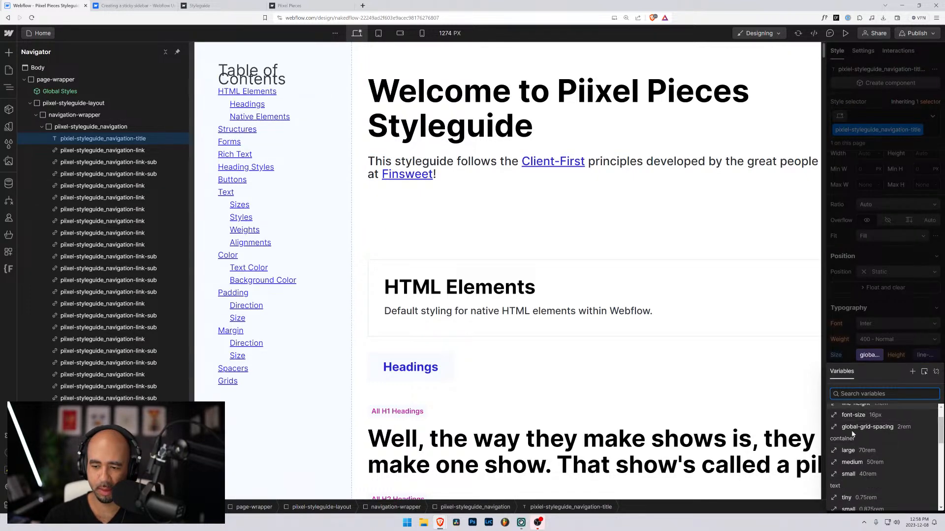
{"action": "scroll", "coordinate": [853, 433], "scroll_direction": "down", "scroll_amount": 3}
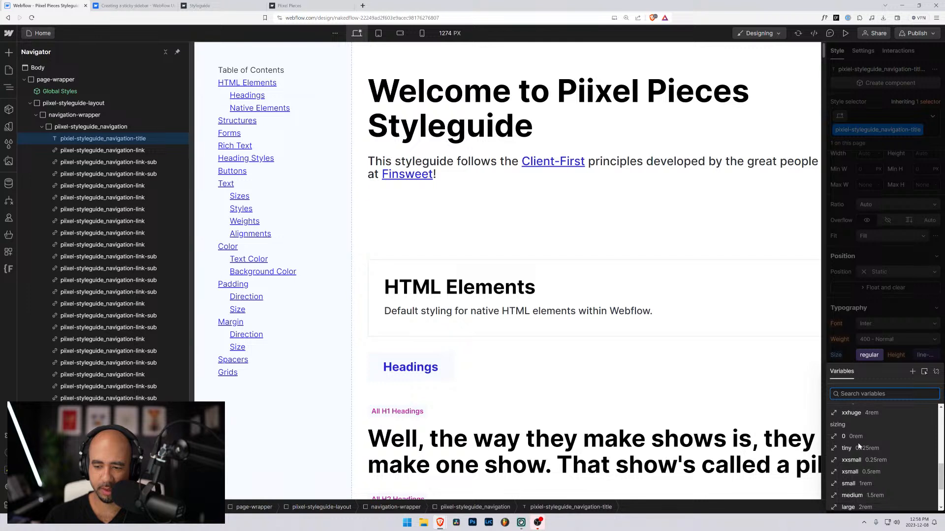
{"action": "scroll", "coordinate": [853, 434], "scroll_direction": "up", "scroll_amount": 3}
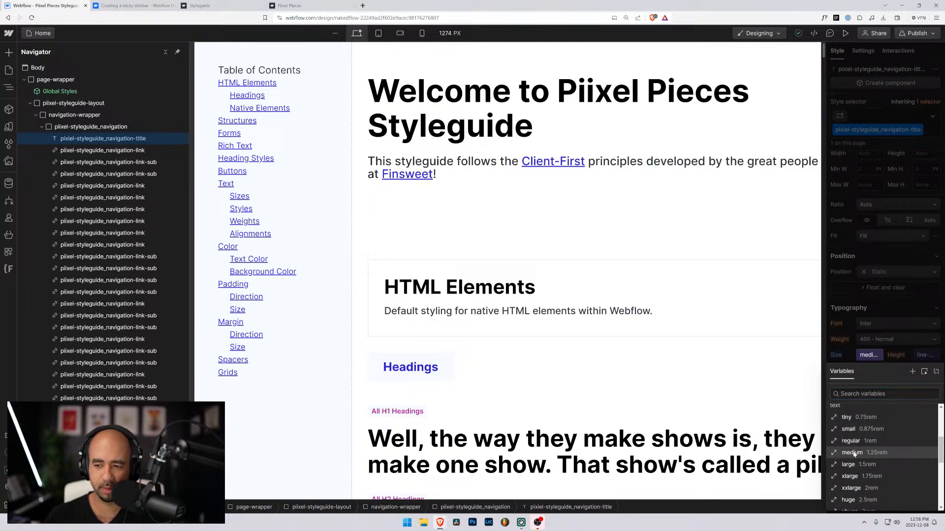
{"action": "left_click", "coordinate": [853, 453]}
{"action": "left_click", "coordinate": [886, 339]}
{"action": "left_click", "coordinate": [872, 373]}
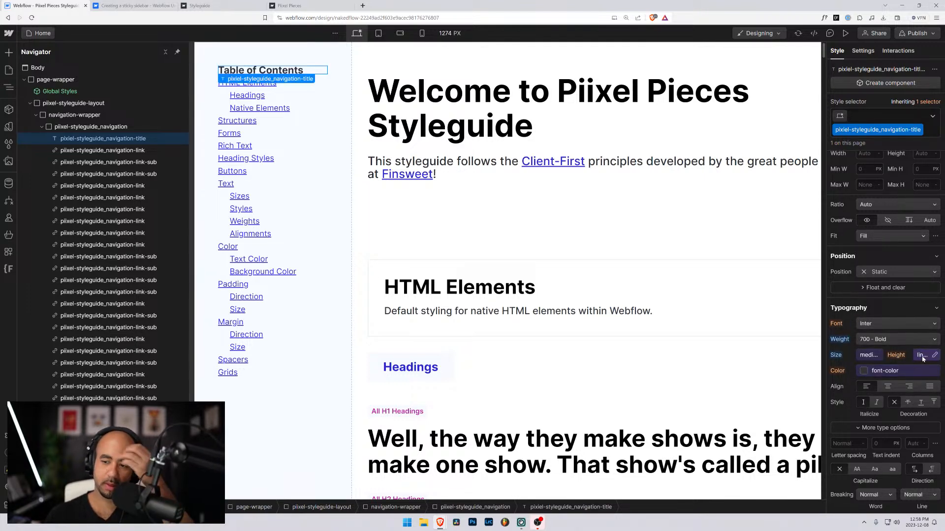
Step: Add a 1rem bottom margin to the navigation title and increase it to 1.5rem
{"action": "scroll", "coordinate": [869, 227], "scroll_direction": "up", "scroll_amount": 3}
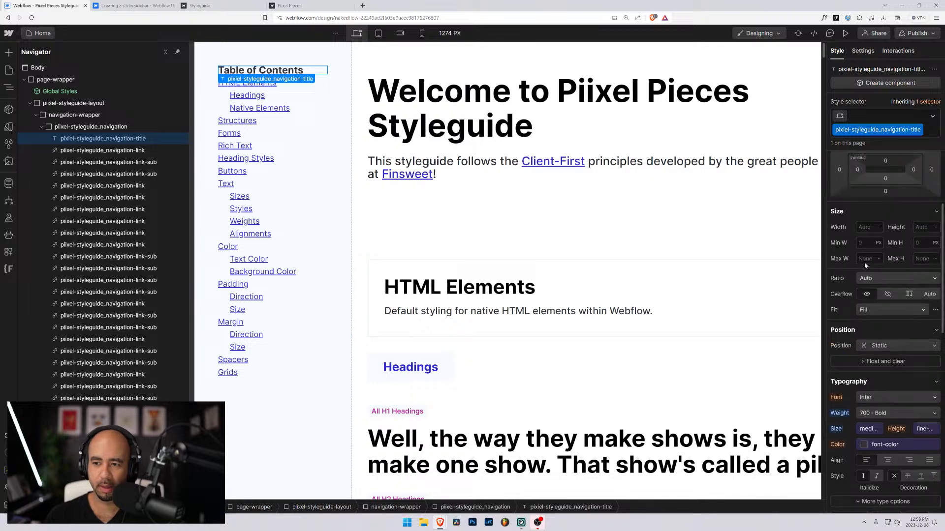
{"action": "left_click", "coordinate": [884, 229]}
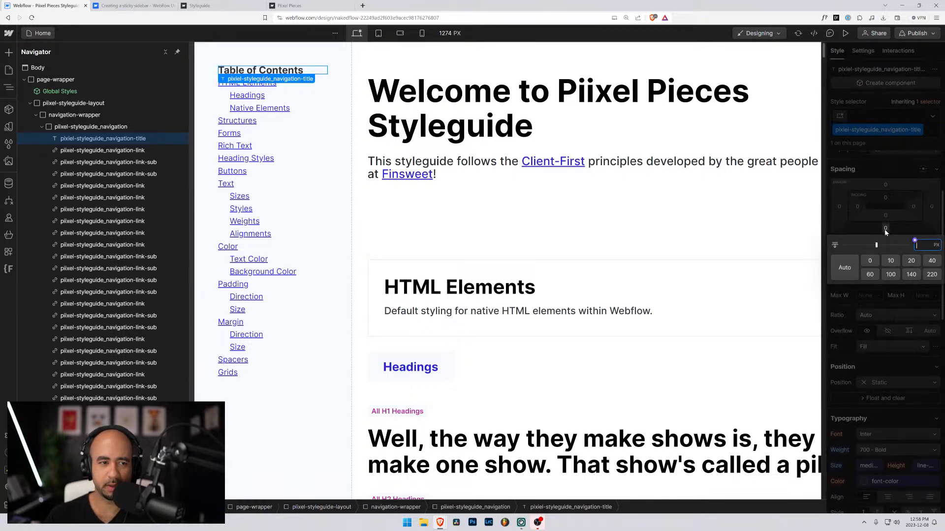
{"action": "type", "text": "1rem"}
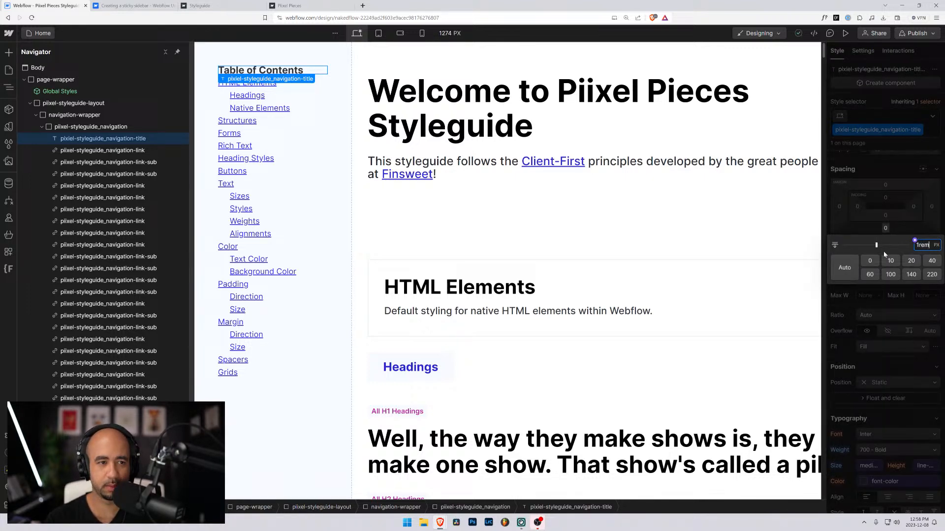
{"action": "key", "text": "Return"}
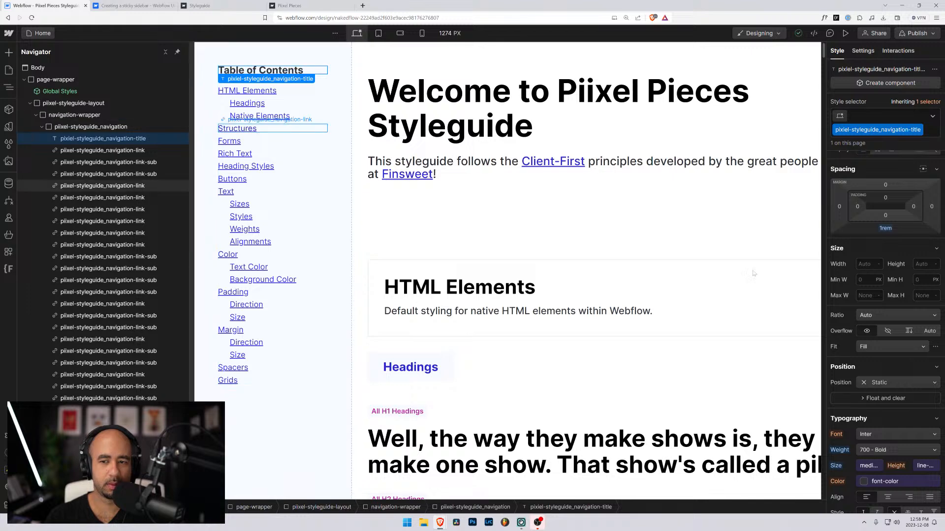
{"action": "left_click", "coordinate": [887, 228]}
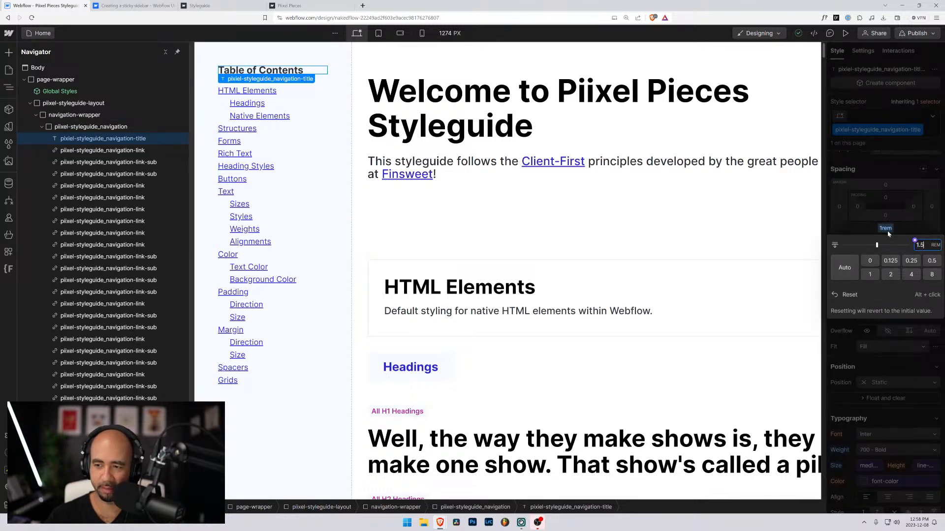
{"action": "type", "text": "1.5"}
{"action": "key", "text": "Return"}
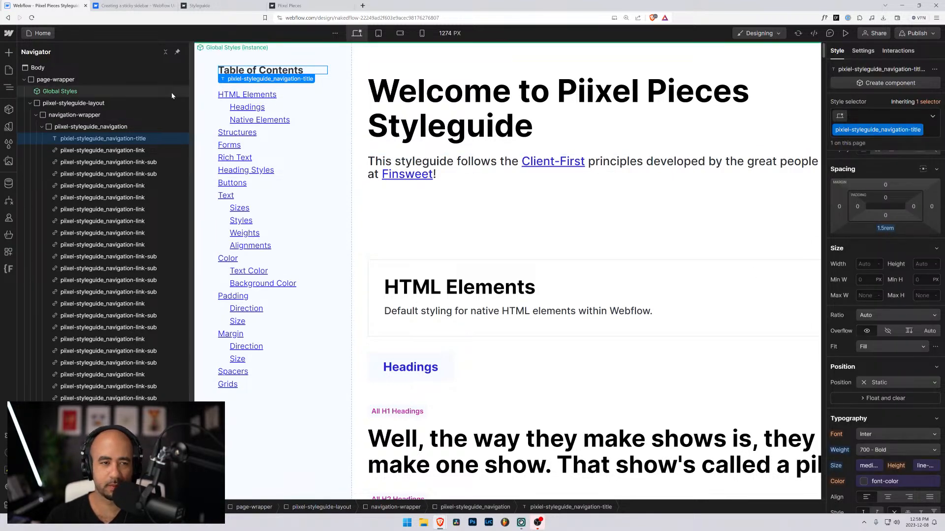
Step: Examine the navigation-wrapper and header section spacing, and check the sticky sidebar with its title while scrolling the page
{"action": "left_click", "coordinate": [207, 111]}
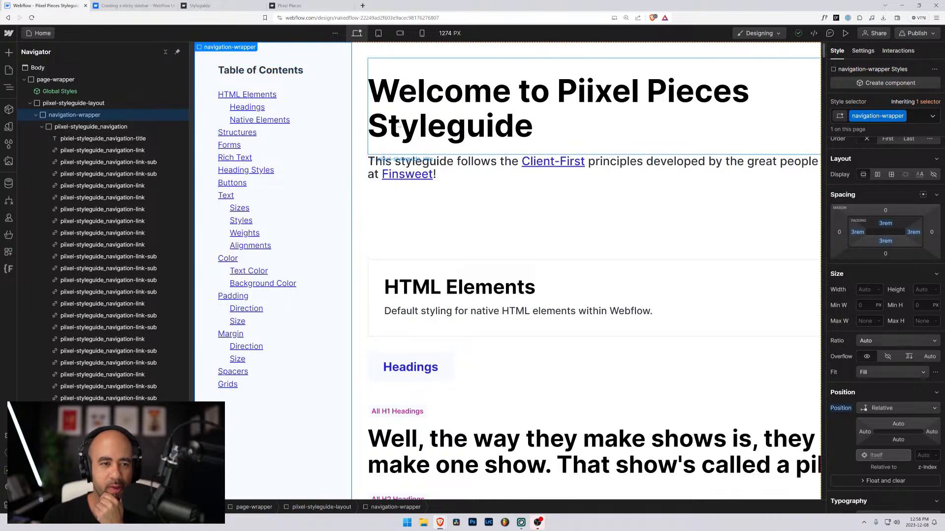
{"action": "left_click", "coordinate": [393, 235]}
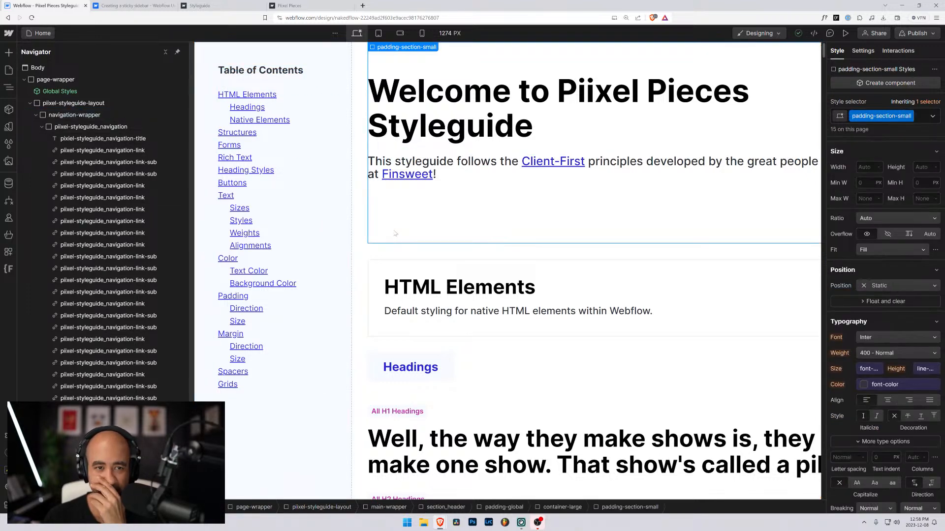
{"action": "scroll", "coordinate": [281, 242], "scroll_direction": "down", "scroll_amount": 5}
{"action": "scroll", "coordinate": [280, 242], "scroll_direction": "up", "scroll_amount": 5}
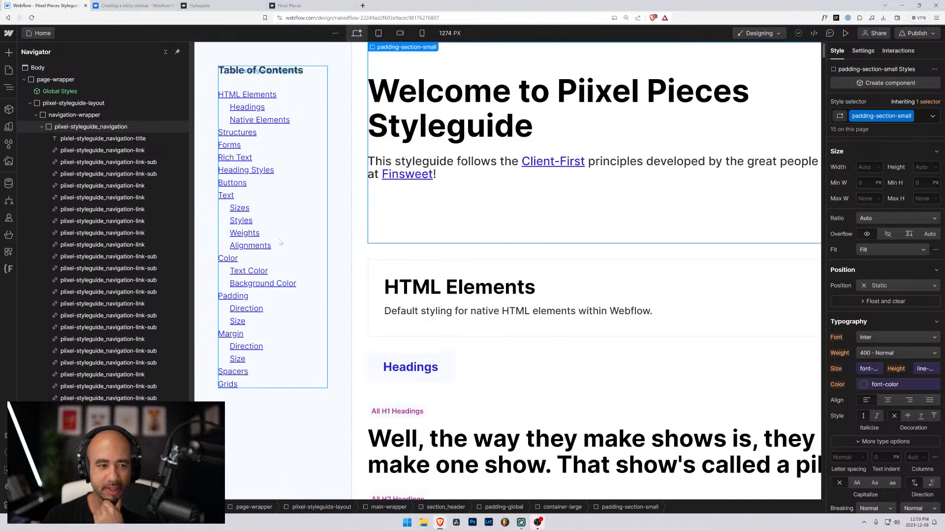
{"action": "scroll", "coordinate": [281, 242], "scroll_direction": "down", "scroll_amount": 5}
{"action": "scroll", "coordinate": [281, 242], "scroll_direction": "up", "scroll_amount": 5}
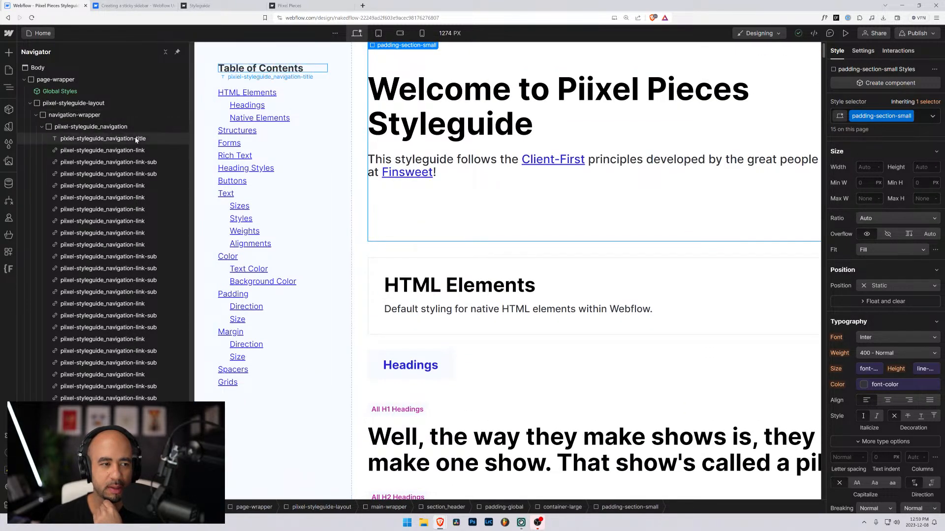
Step: Check the top padding of navigation-wrapper and set the sticky piixel-styleguide_navigation block's top offset to 3rem
{"action": "left_click", "coordinate": [68, 118]}
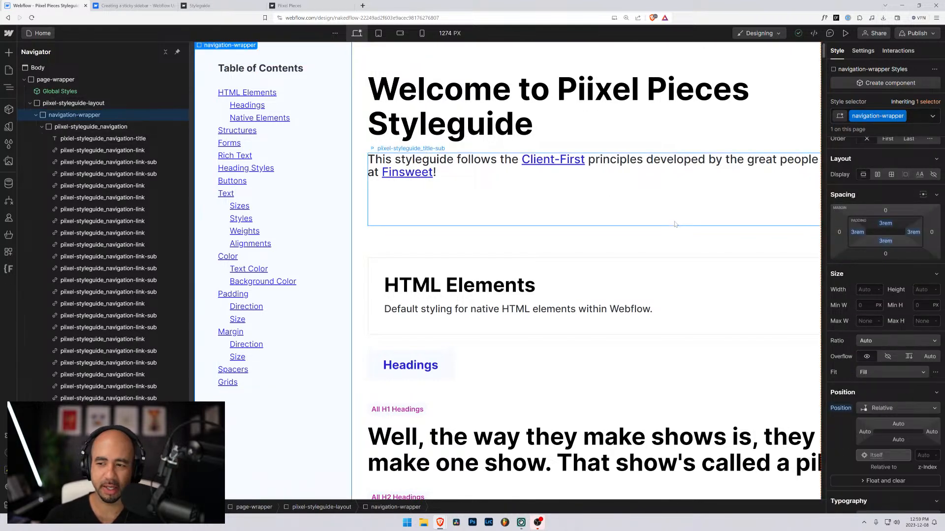
{"action": "left_click", "coordinate": [884, 223]}
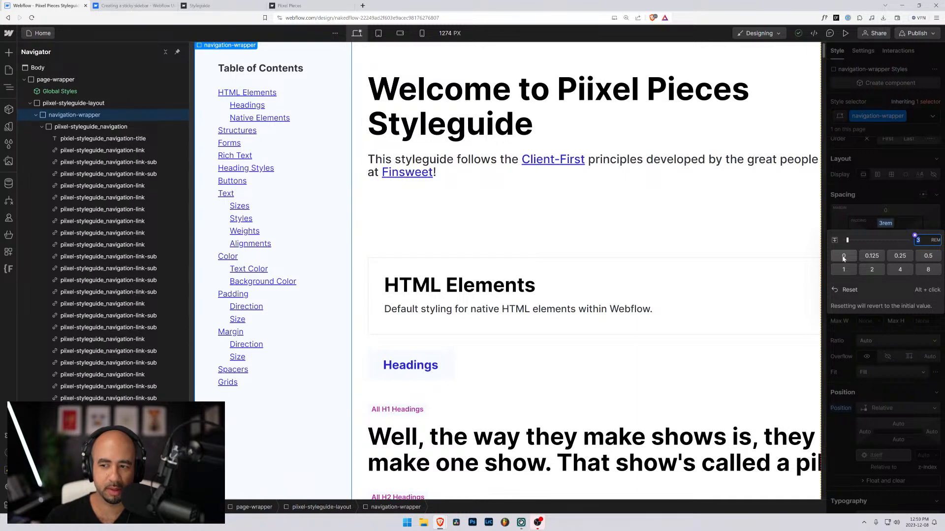
{"action": "left_click", "coordinate": [902, 203]}
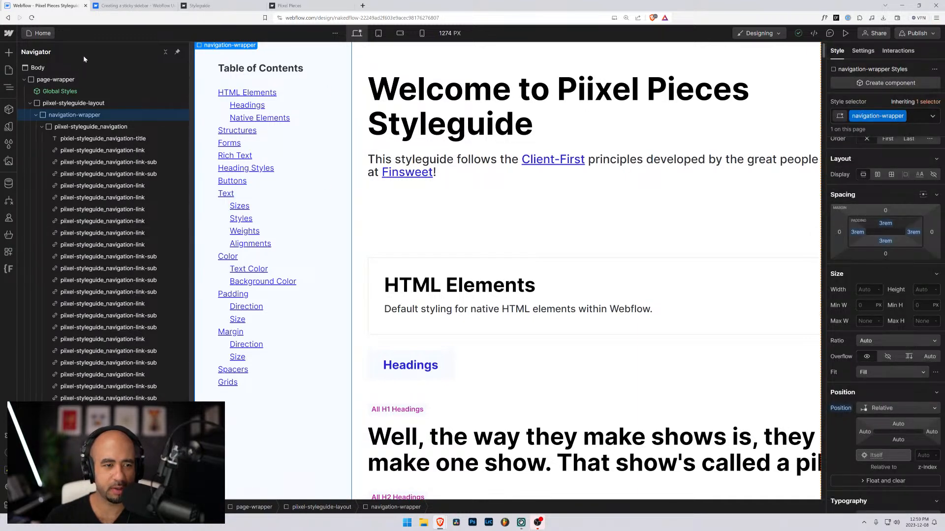
{"action": "left_click", "coordinate": [91, 126]}
{"action": "left_click", "coordinate": [895, 395]}
{"action": "left_click", "coordinate": [891, 406]}
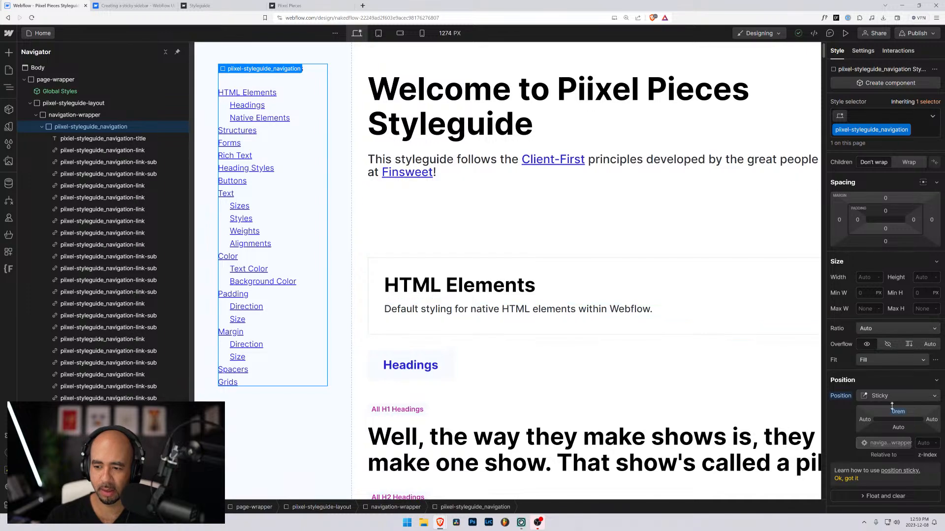
{"action": "left_click", "coordinate": [899, 412]}
{"action": "key", "text": "Return"}
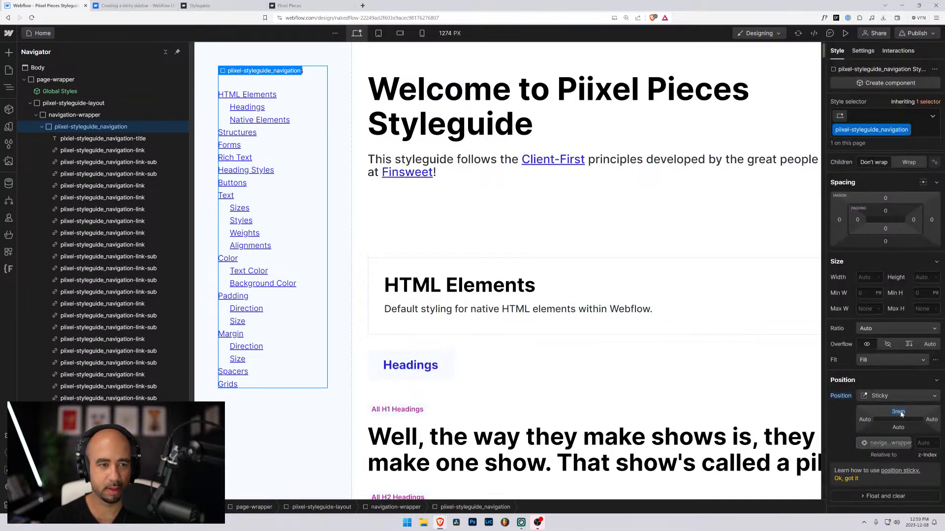
Step: Examine how the sticky table of contents behaves across the styleguide sections down to the margin classes and back to the page start
{"action": "scroll", "coordinate": [310, 127], "scroll_direction": "down", "scroll_amount": 6}
{"action": "scroll", "coordinate": [311, 127], "scroll_direction": "up", "scroll_amount": 6}
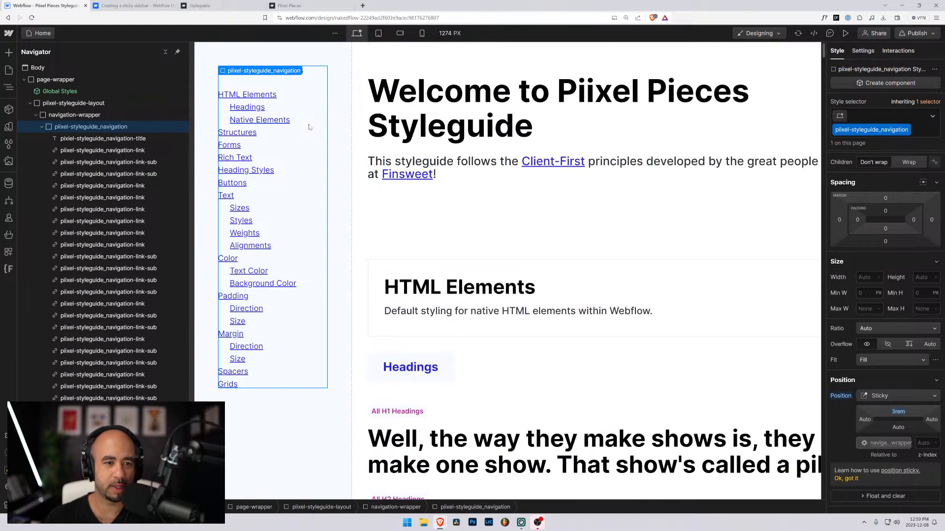
{"action": "scroll", "coordinate": [308, 126], "scroll_direction": "down", "scroll_amount": 8}
{"action": "scroll", "coordinate": [308, 126], "scroll_direction": "up", "scroll_amount": 5}
{"action": "left_click", "coordinate": [346, 117]}
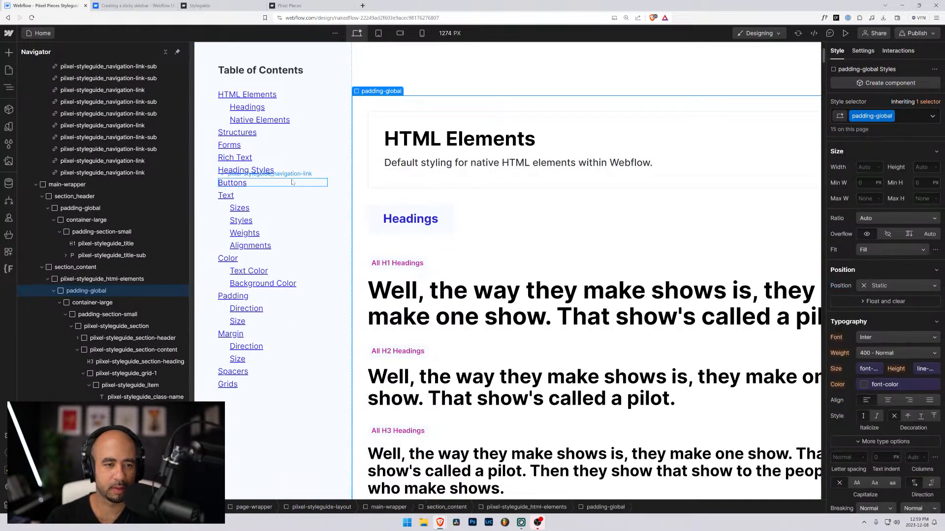
{"action": "left_click", "coordinate": [273, 95]}
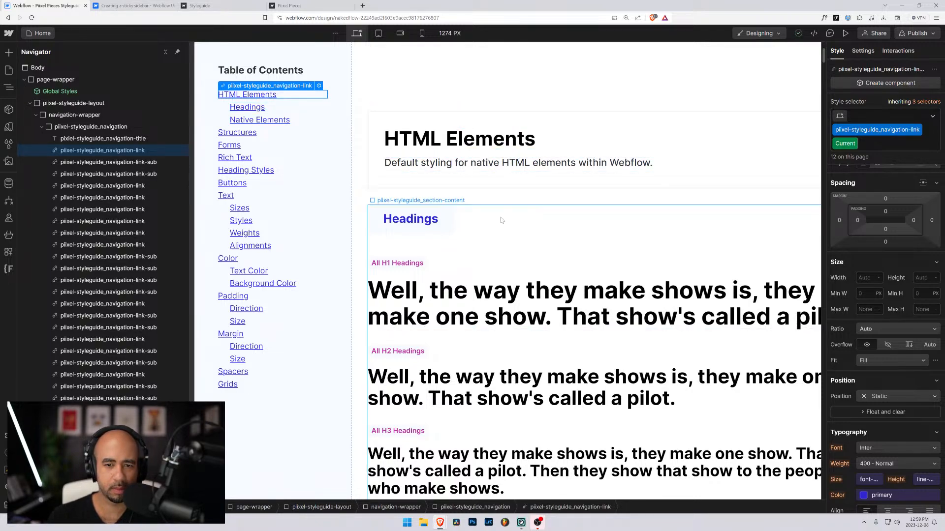
{"action": "scroll", "coordinate": [524, 220], "scroll_direction": "down", "scroll_amount": 20}
{"action": "scroll", "coordinate": [524, 220], "scroll_direction": "down", "scroll_amount": 20}
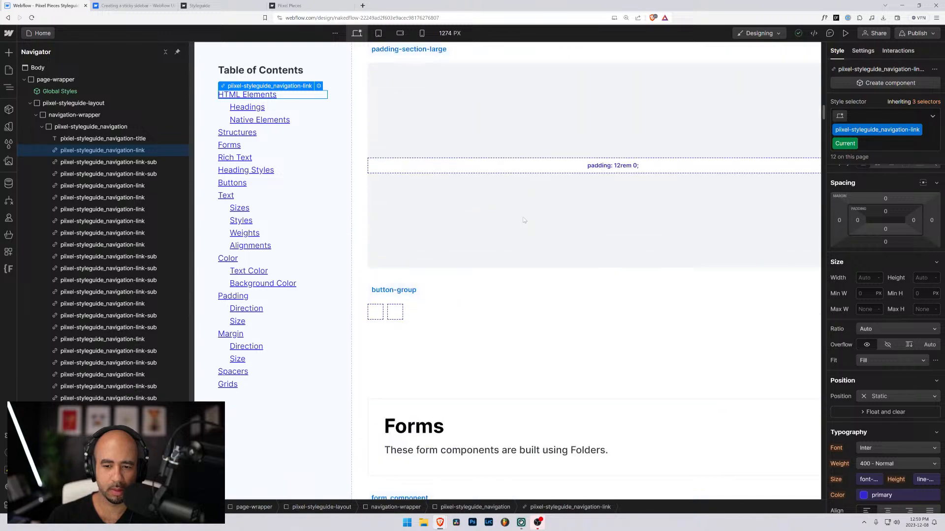
{"action": "scroll", "coordinate": [535, 226], "scroll_direction": "down", "scroll_amount": 20}
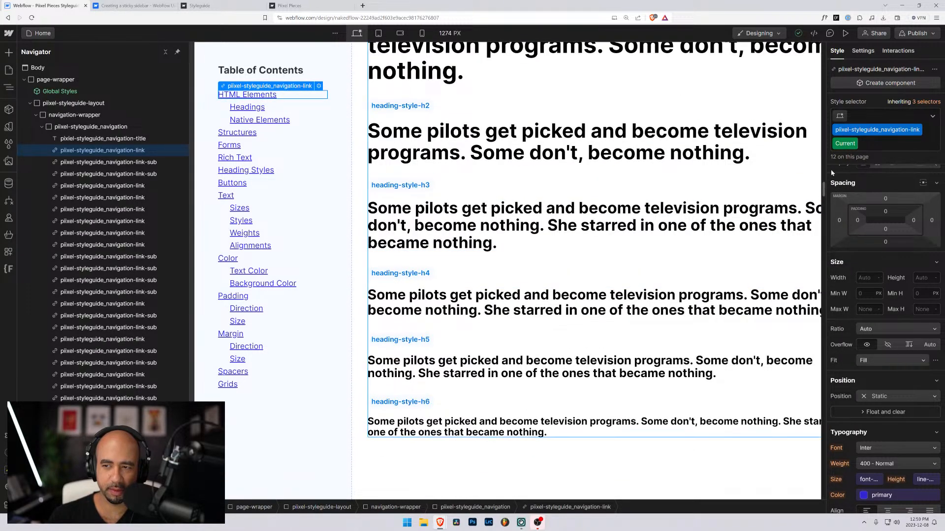
{"action": "scroll", "coordinate": [649, 290], "scroll_direction": "down", "scroll_amount": 8}
{"action": "scroll", "coordinate": [649, 290], "scroll_direction": "down", "scroll_amount": 20}
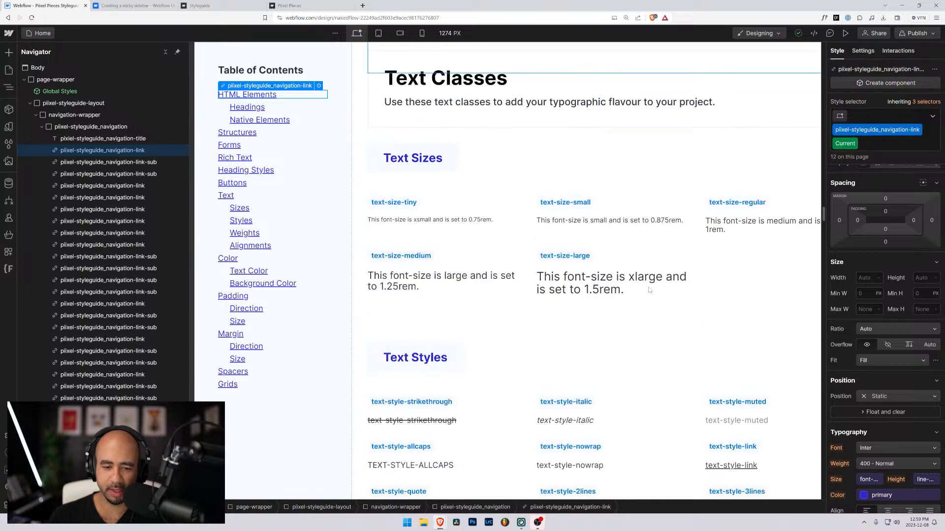
{"action": "scroll", "coordinate": [647, 293], "scroll_direction": "down", "scroll_amount": 20}
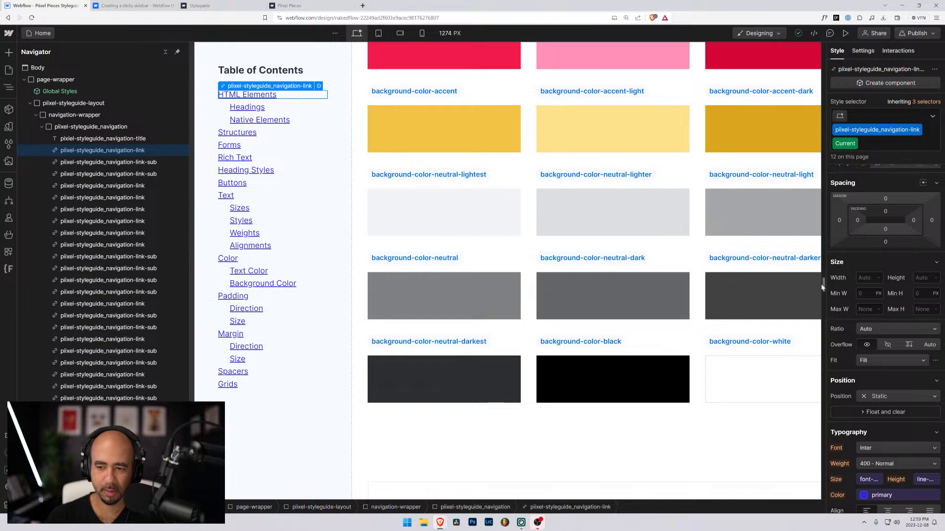
{"action": "left_click_drag", "start_coordinate": [824, 288], "coordinate": [812, 387]}
{"action": "left_click", "coordinate": [730, 274]}
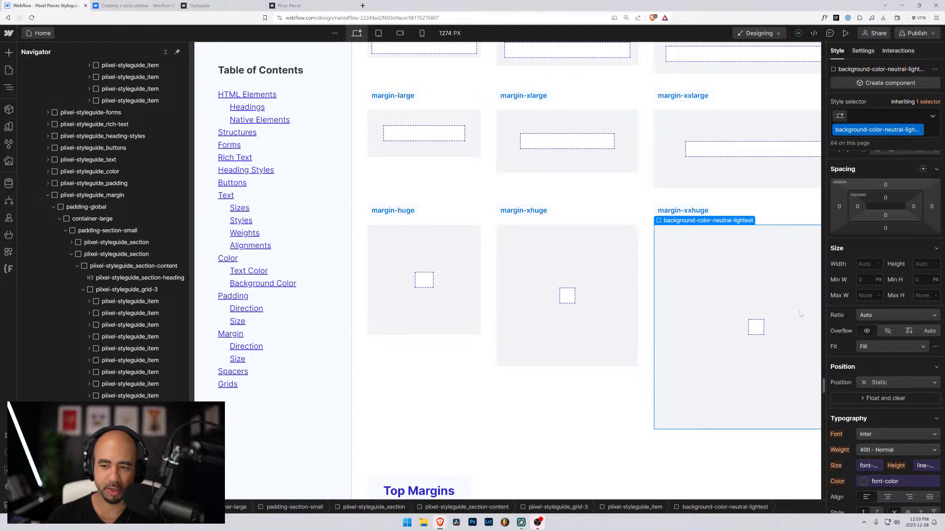
{"action": "scroll", "coordinate": [482, 236], "scroll_direction": "up", "scroll_amount": 5}
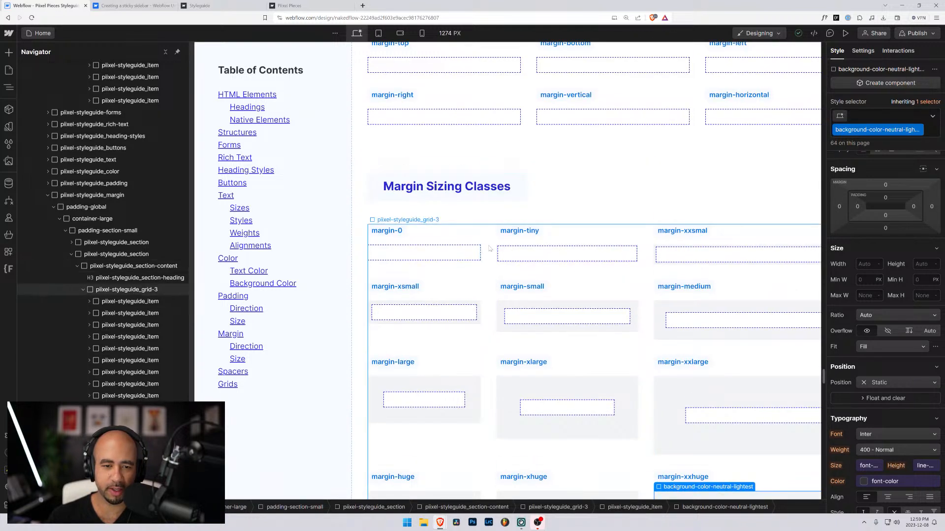
{"action": "left_click", "coordinate": [489, 249]}
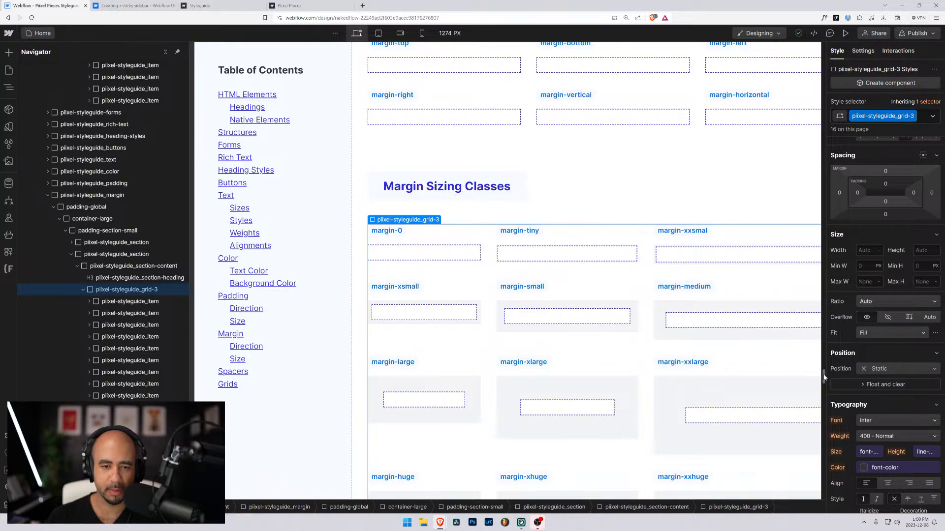
{"action": "left_click_drag", "start_coordinate": [824, 376], "coordinate": [824, 47]}
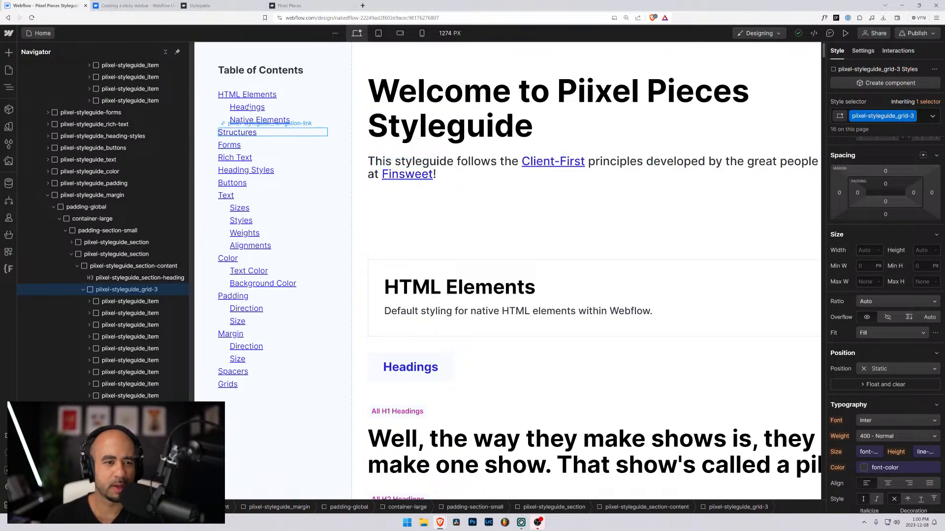
Step: Set the "Table of Contents" title's text color to the heading-color variable
{"action": "left_click", "coordinate": [234, 88]}
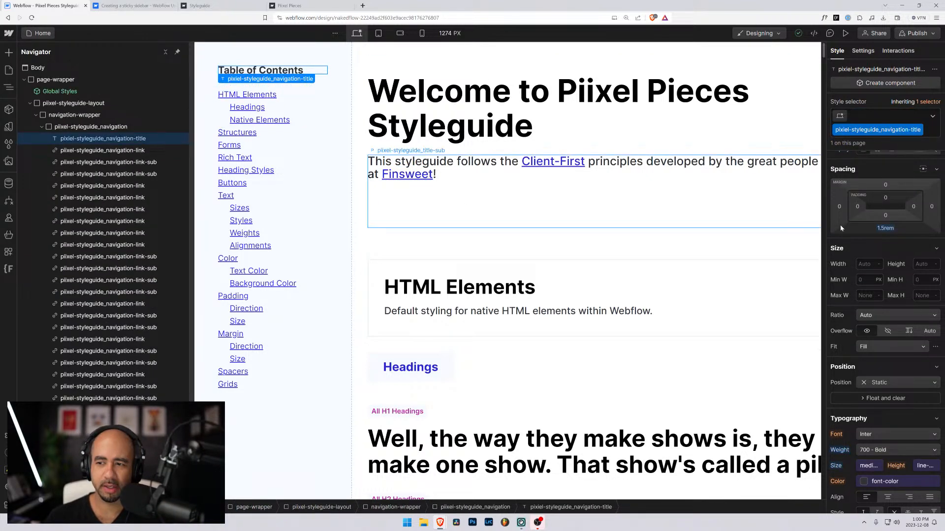
{"action": "left_click", "coordinate": [864, 480]}
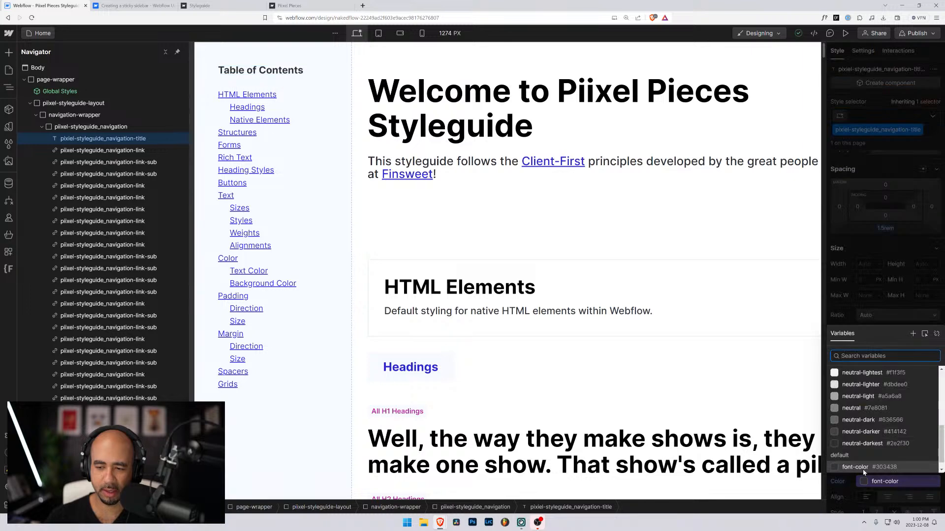
{"action": "scroll", "coordinate": [862, 426], "scroll_direction": "down", "scroll_amount": 5}
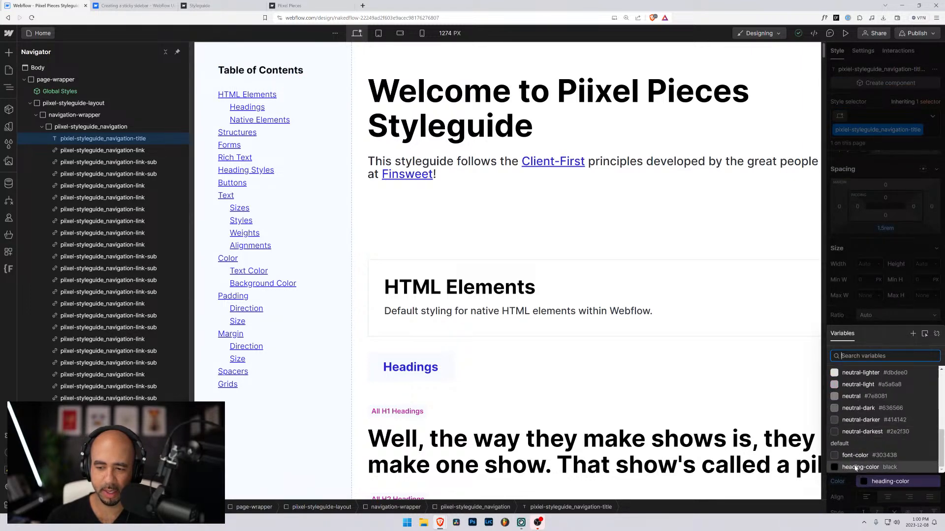
{"action": "left_click", "coordinate": [855, 467]}
Step: Examine the typography settings of the HTML Elements and Structures navigation links, including the available font size variables
{"action": "left_click", "coordinate": [258, 95]}
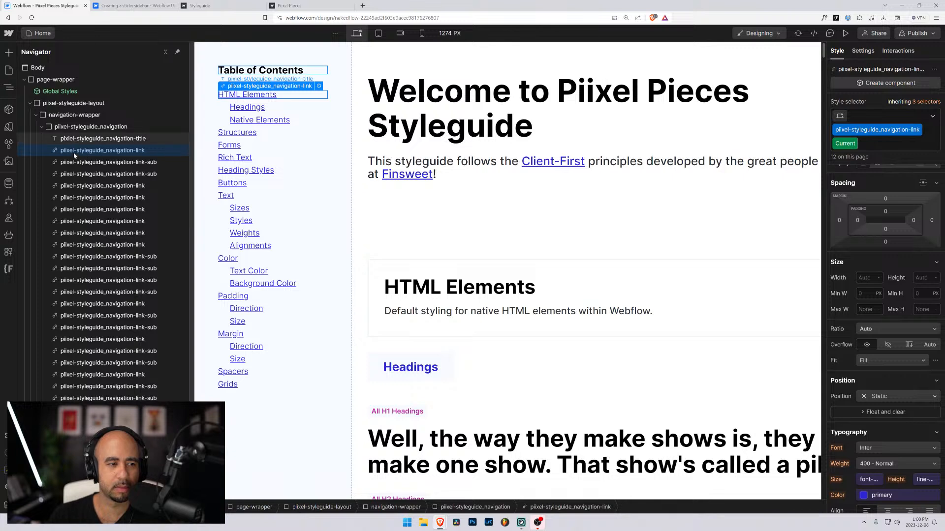
{"action": "left_click", "coordinate": [75, 186]}
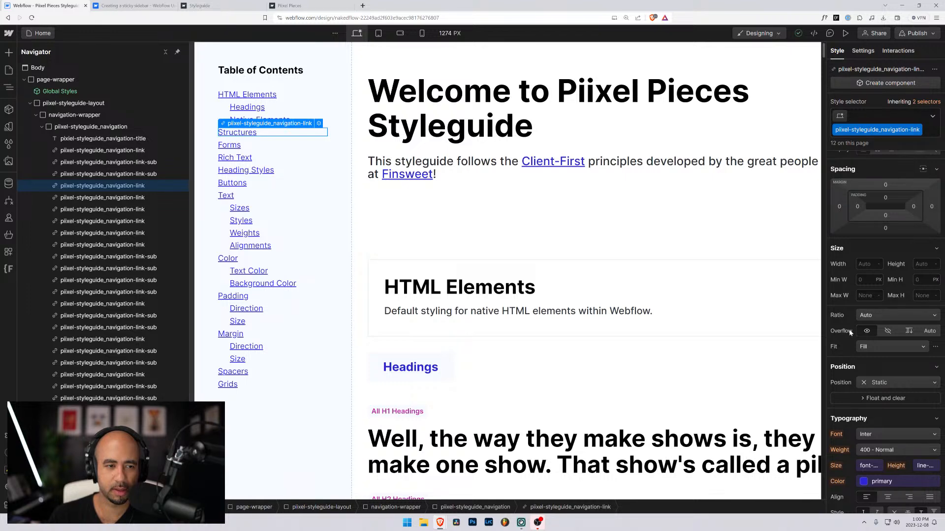
{"action": "scroll", "coordinate": [850, 333], "scroll_direction": "down", "scroll_amount": 2}
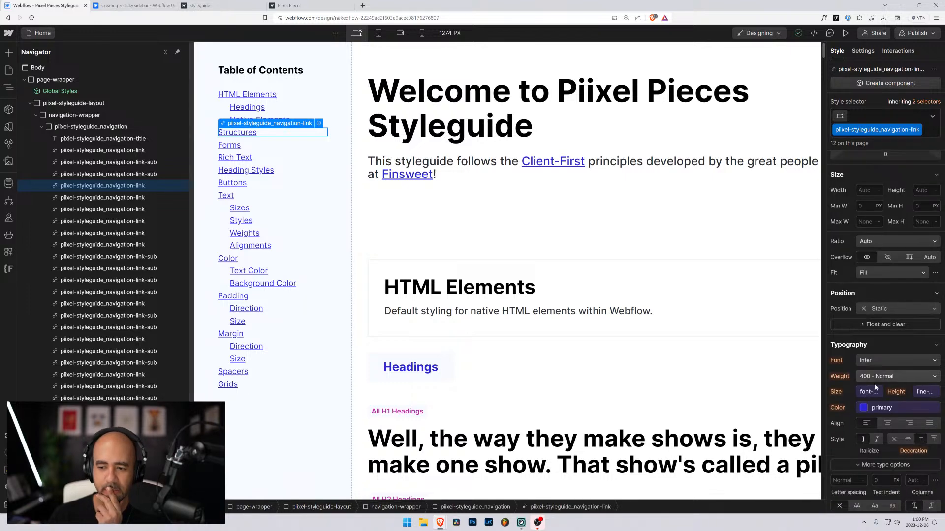
{"action": "left_click", "coordinate": [865, 393]}
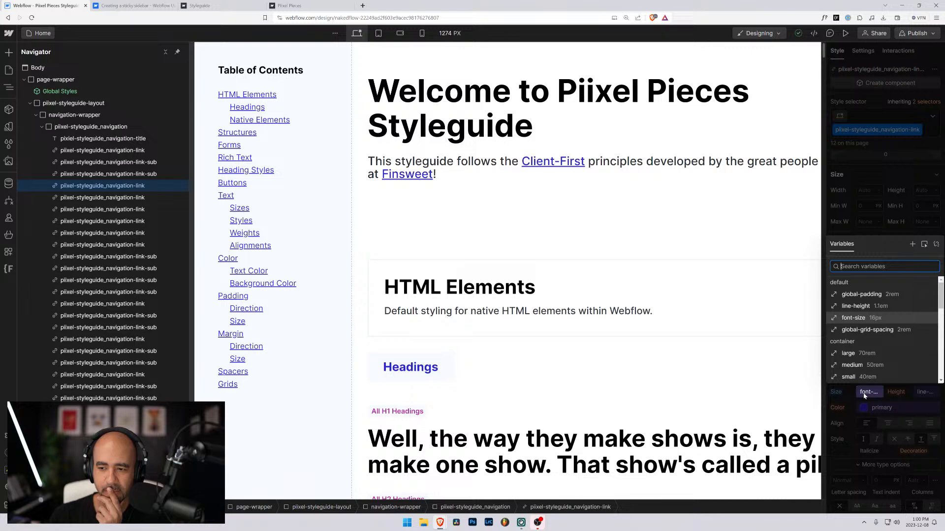
{"action": "key", "text": "Escape"}
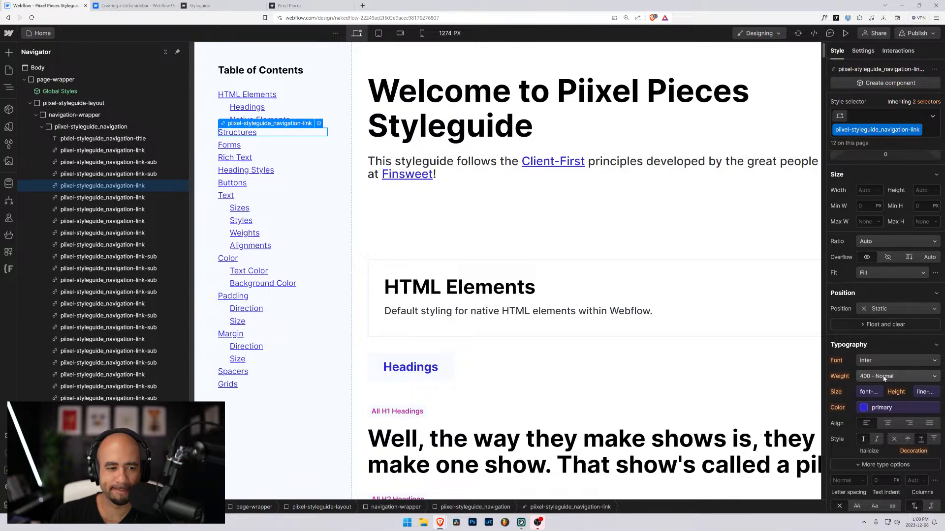
{"action": "mouse_move", "coordinate": [863, 364]}
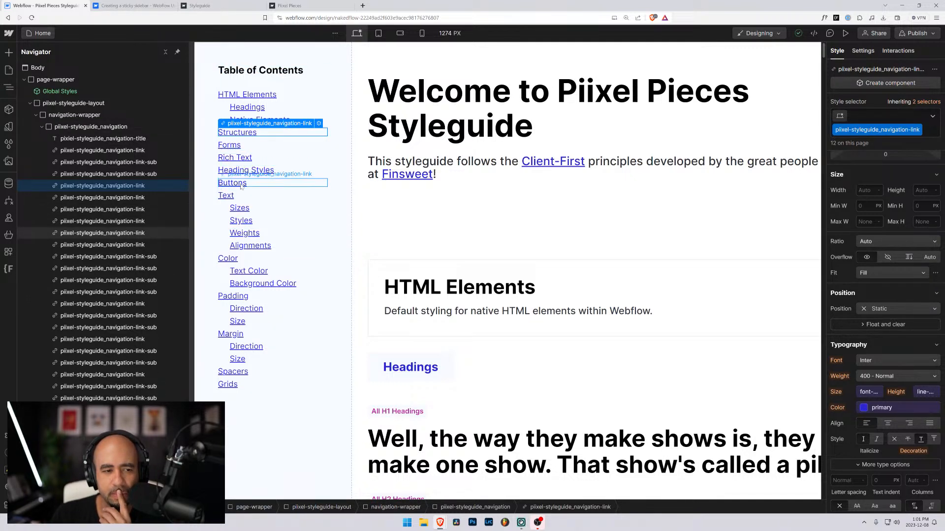
{"action": "left_click", "coordinate": [222, 95]}
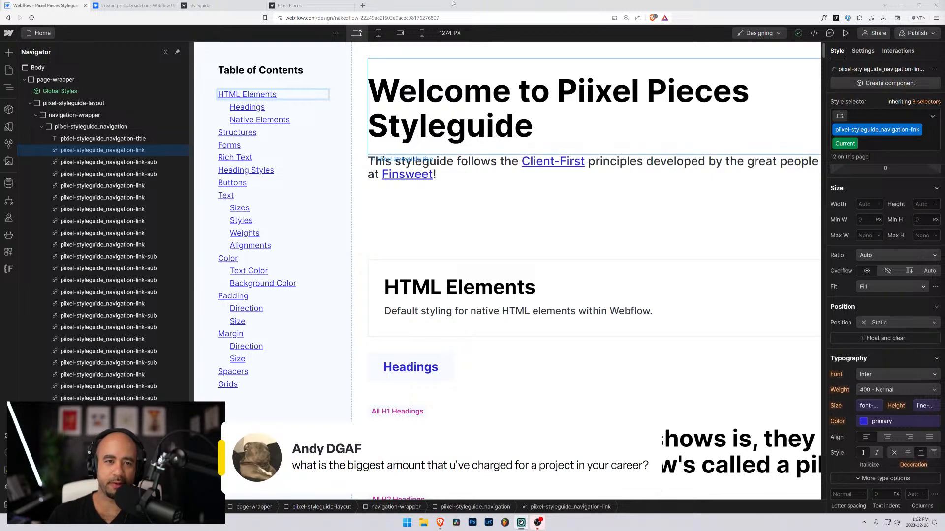
Step: Open piixel.ca in a new browser tab and go to its pricing plans
{"action": "left_click", "coordinate": [363, 6]}
{"action": "type", "text": "pixxel.ca"}
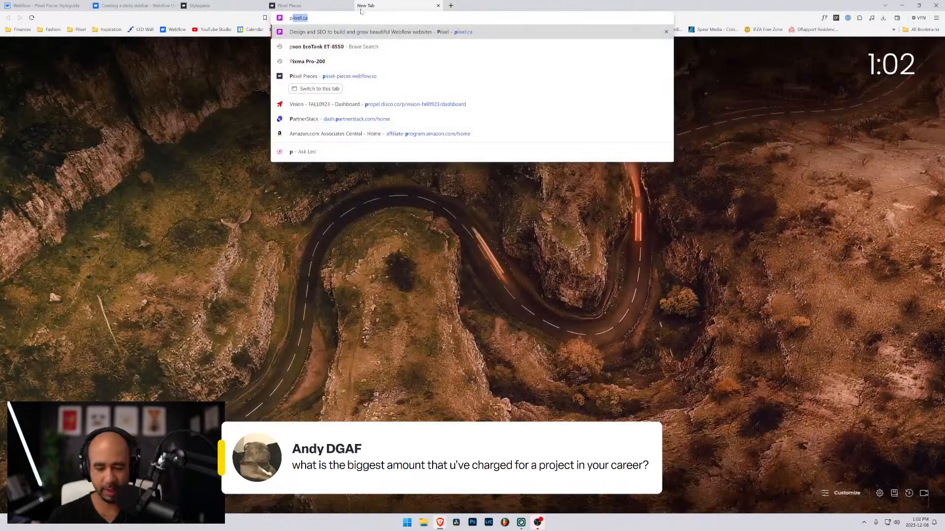
{"action": "key", "text": "Return"}
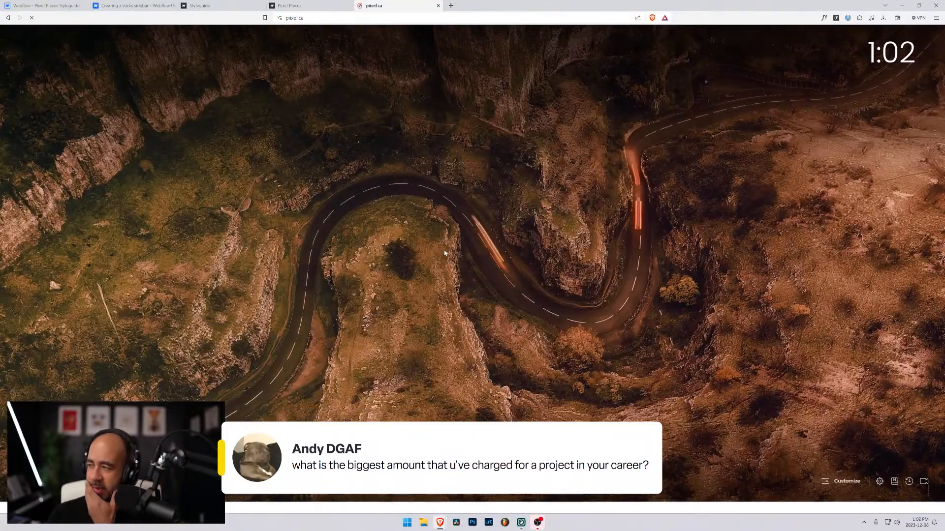
{"action": "scroll", "coordinate": [506, 225], "scroll_direction": "down", "scroll_amount": 3}
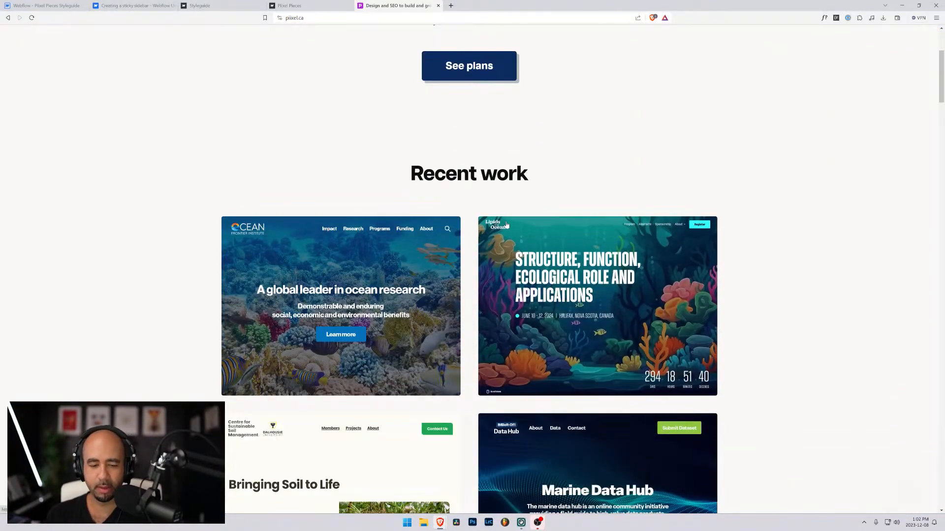
{"action": "left_click", "coordinate": [469, 65]}
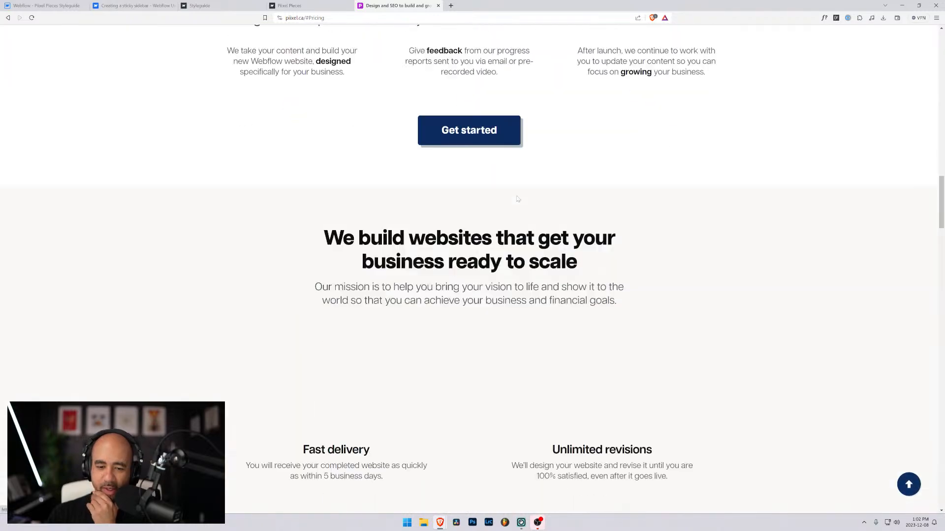
Step: Compare the monthly and yearly prices of the website plans and return to the styleguide project in Webflow
{"action": "scroll", "coordinate": [593, 292], "scroll_direction": "down", "scroll_amount": 2}
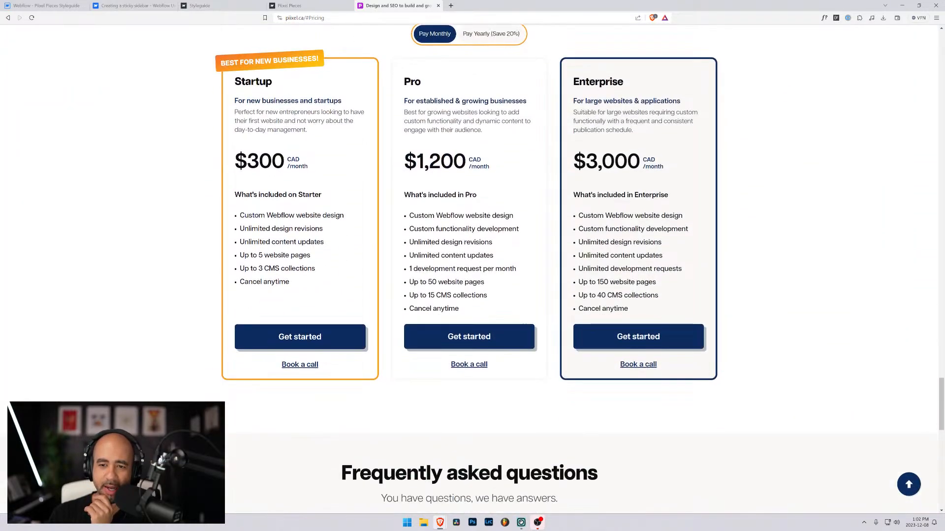
{"action": "scroll", "coordinate": [639, 221], "scroll_direction": "up", "scroll_amount": 1}
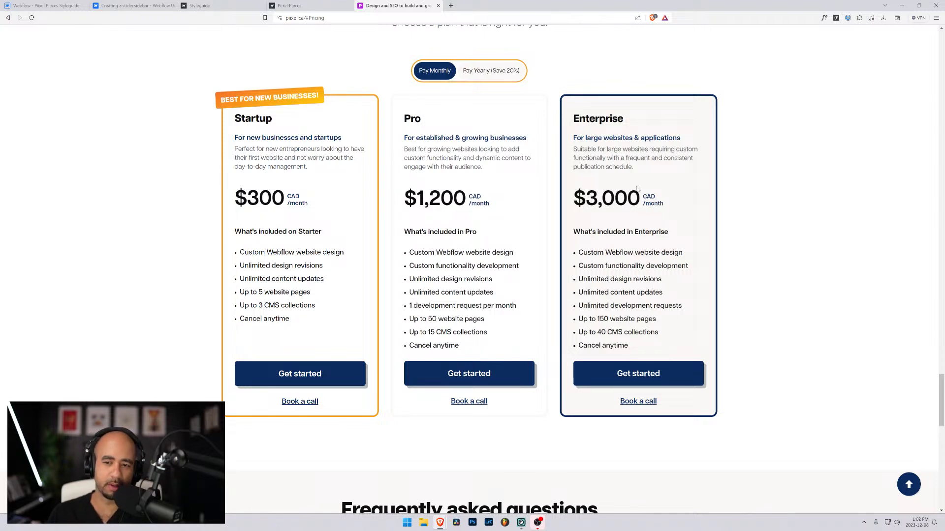
{"action": "left_click", "coordinate": [489, 73]}
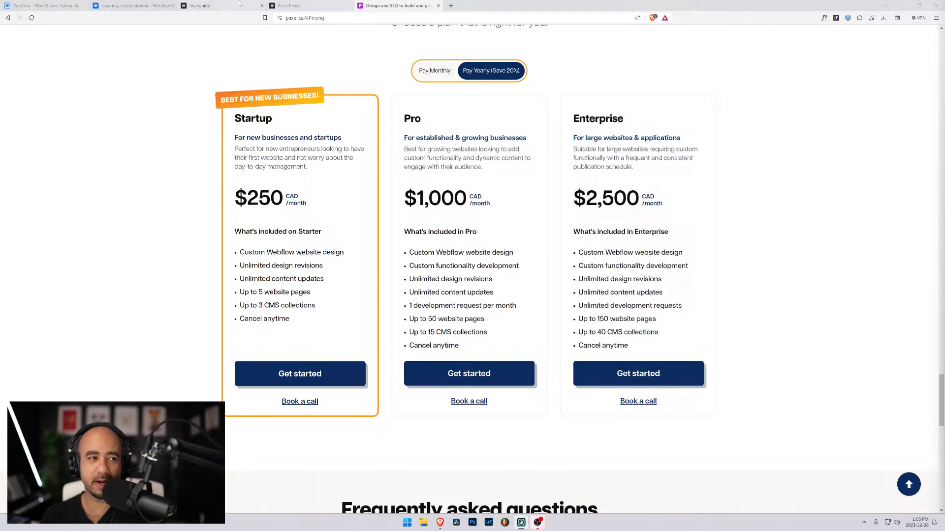
{"action": "left_click", "coordinate": [126, 6]}
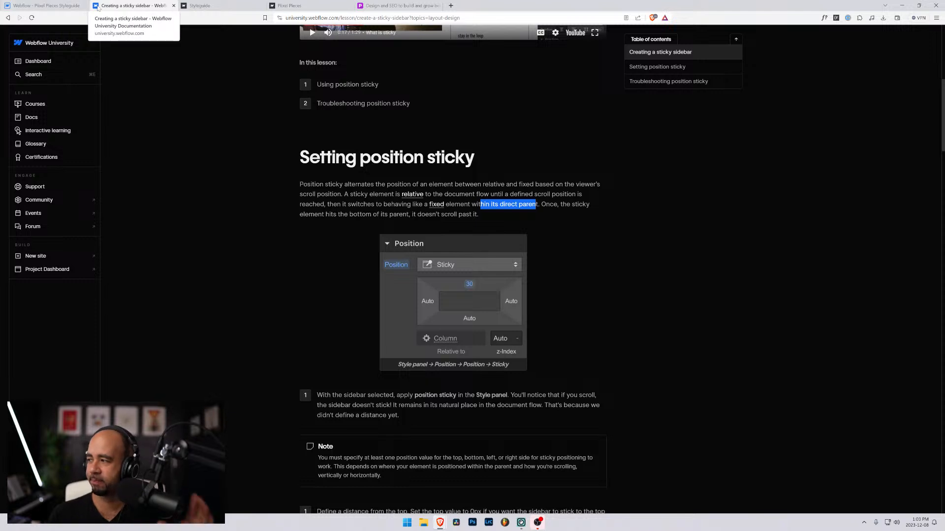
{"action": "left_click", "coordinate": [54, 5]}
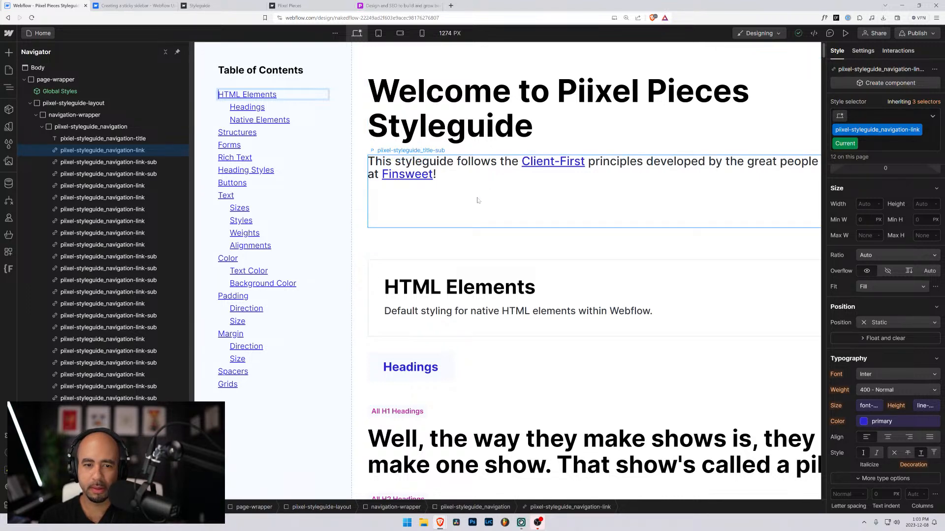
Step: Examine the styles of the Headings sub-link and of the Buttons and HTML Elements links in the sidebar navigation
{"action": "scroll", "coordinate": [458, 215], "scroll_direction": "down", "scroll_amount": 3}
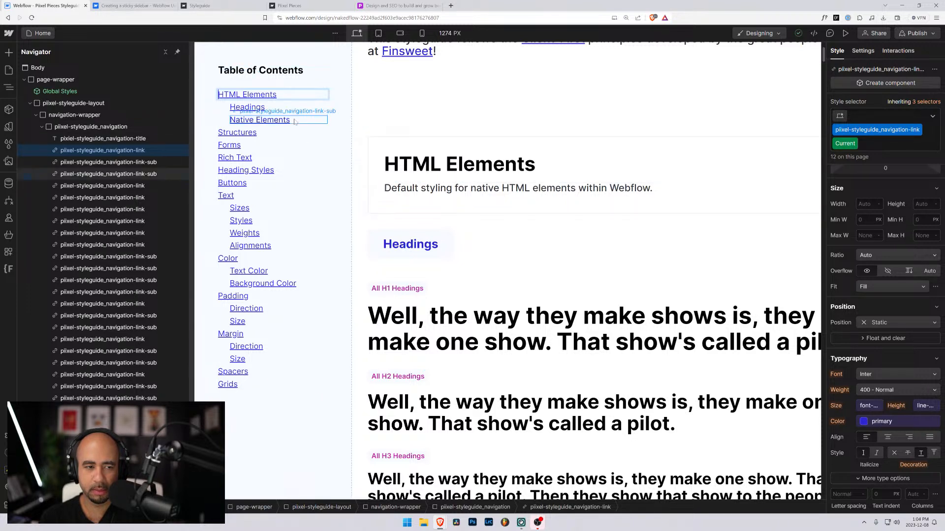
{"action": "left_click", "coordinate": [244, 107]}
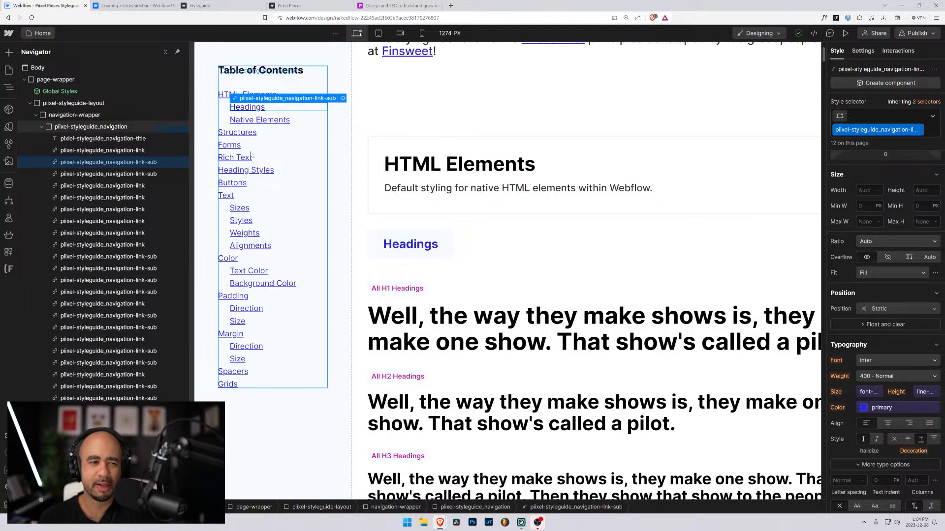
{"action": "left_click", "coordinate": [259, 183]}
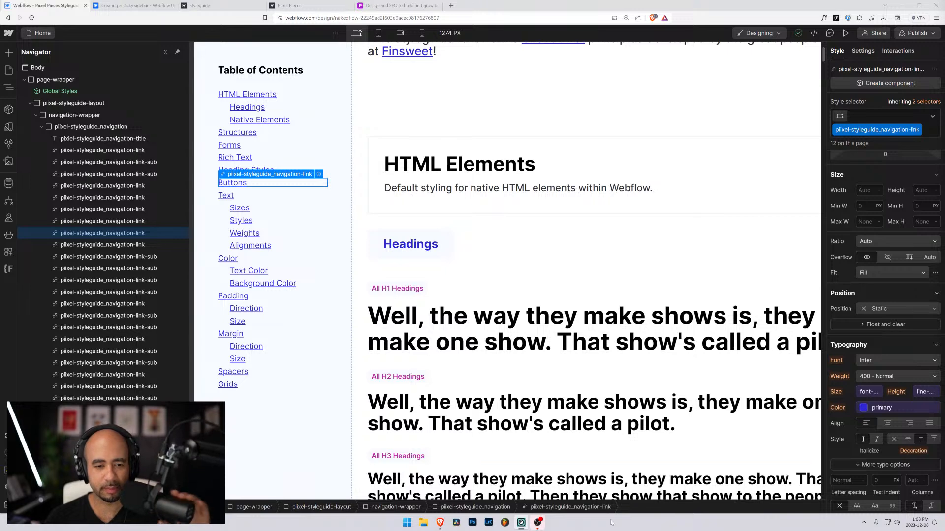
{"action": "scroll", "coordinate": [277, 216], "scroll_direction": "down", "scroll_amount": 1}
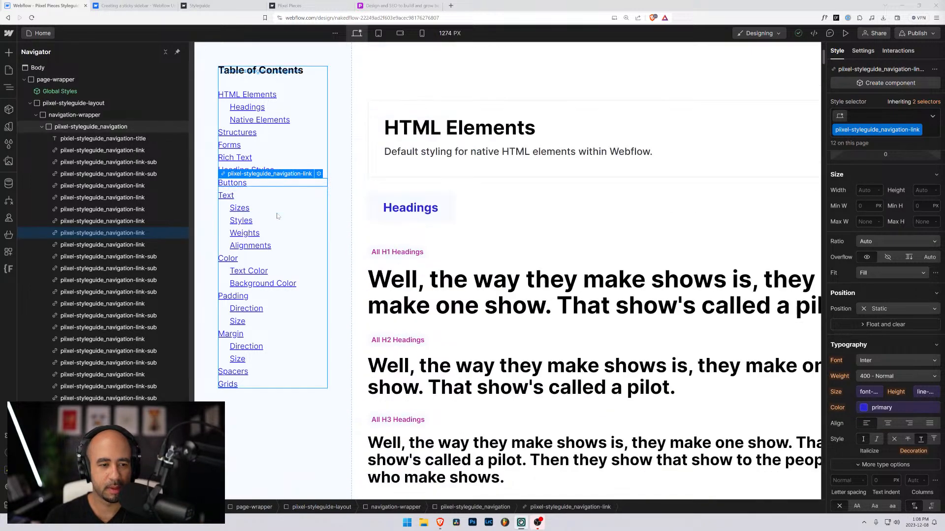
{"action": "scroll", "coordinate": [277, 215], "scroll_direction": "up", "scroll_amount": 3}
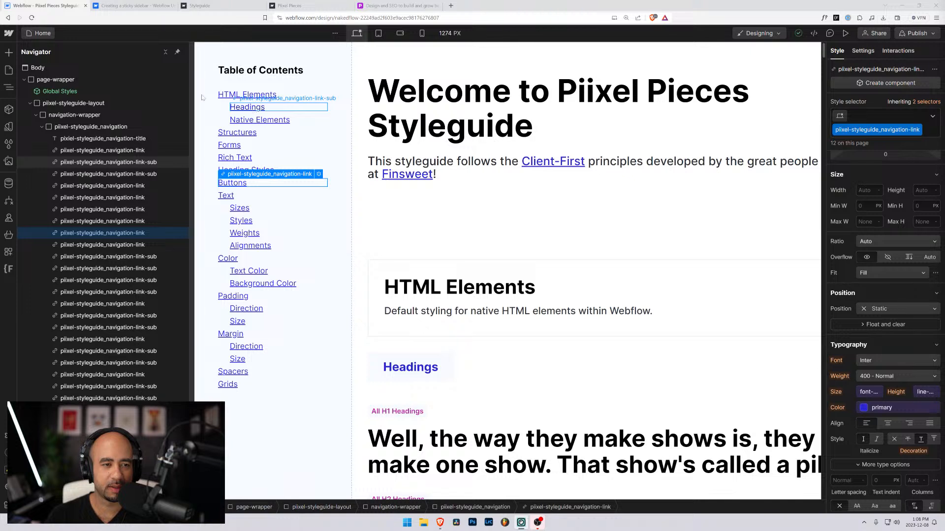
{"action": "left_click", "coordinate": [246, 95]}
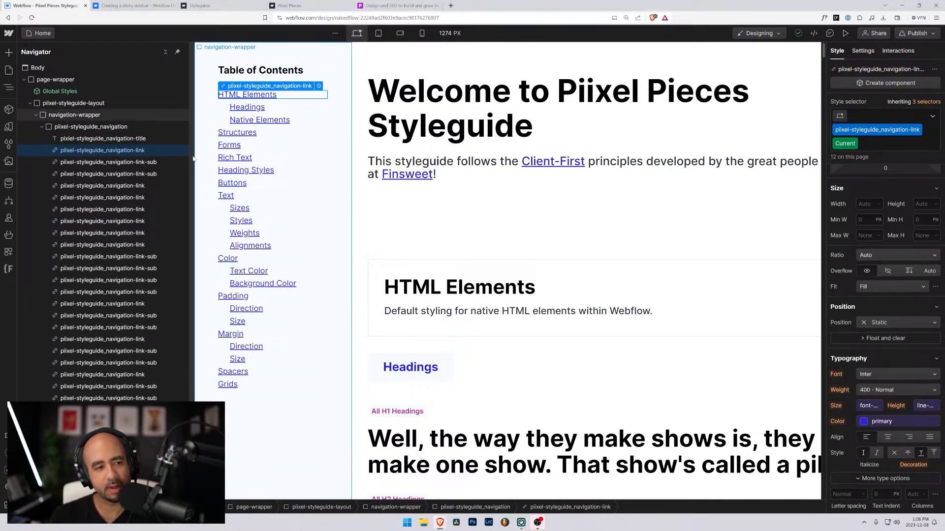
Step: Set the font weight of the top-level table-of-contents links (piixel-styleguide_navigation-link) to 700 - Bold
{"action": "left_click", "coordinate": [144, 163]}
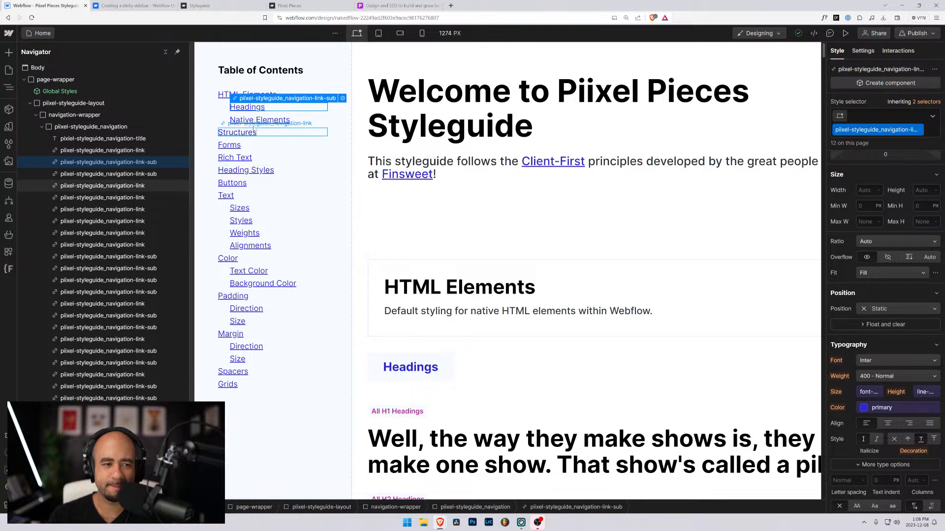
{"action": "left_click", "coordinate": [231, 99]}
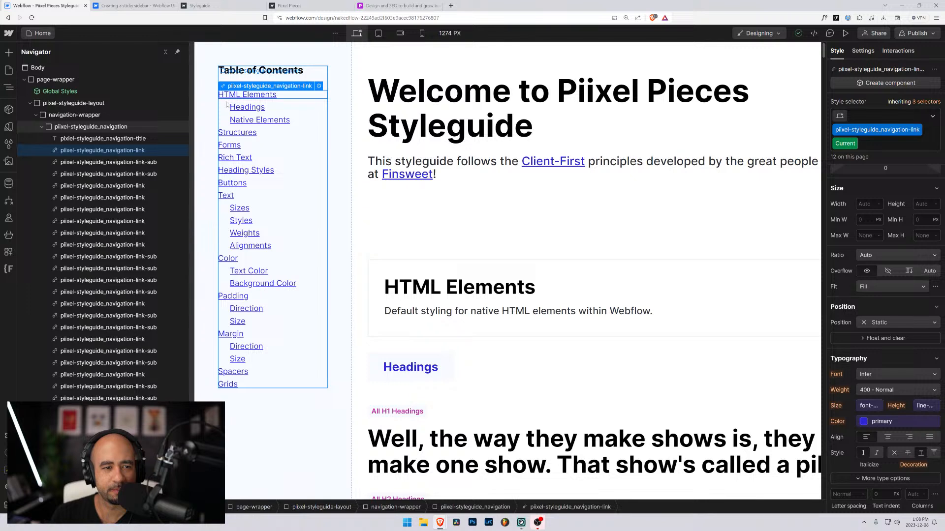
{"action": "left_click", "coordinate": [129, 185]}
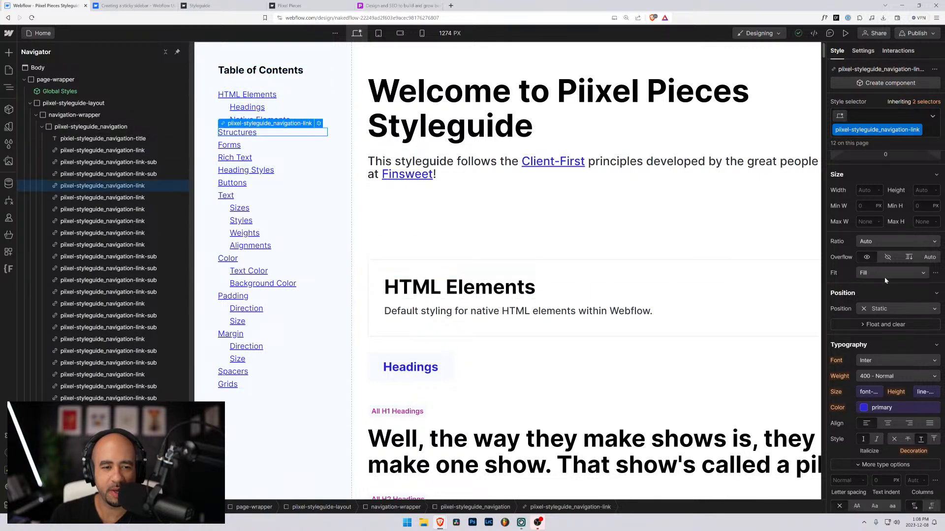
{"action": "left_click", "coordinate": [875, 376]}
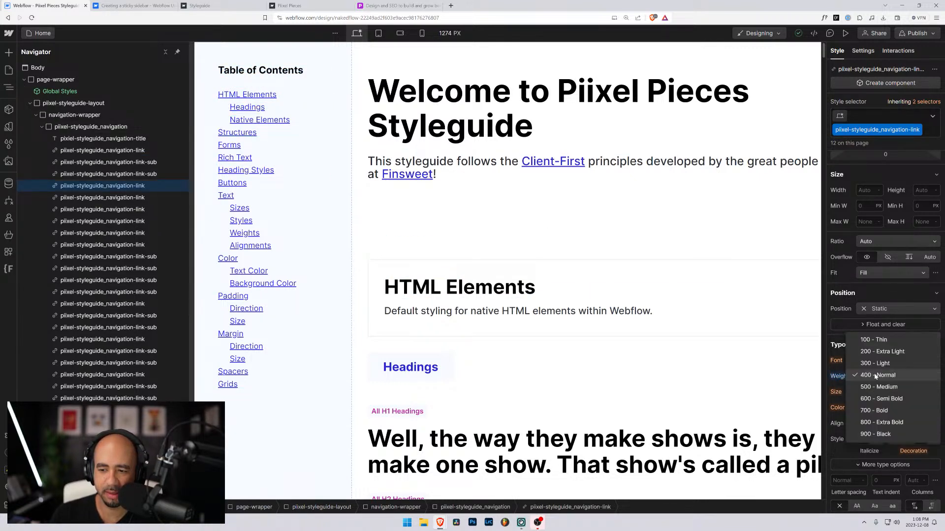
{"action": "left_click", "coordinate": [876, 411]}
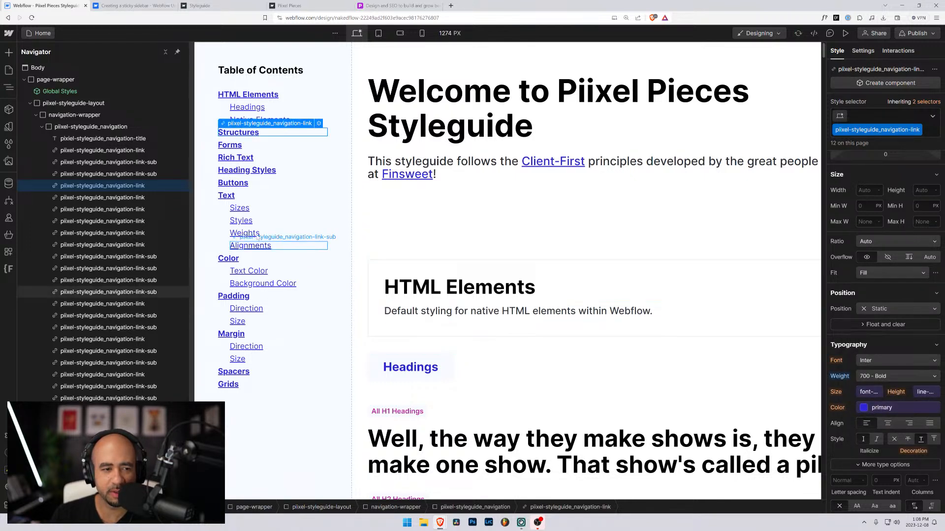
Step: Give the table-of-contents sub-links the primary text color and remove their underline decoration
{"action": "left_click", "coordinate": [248, 108]}
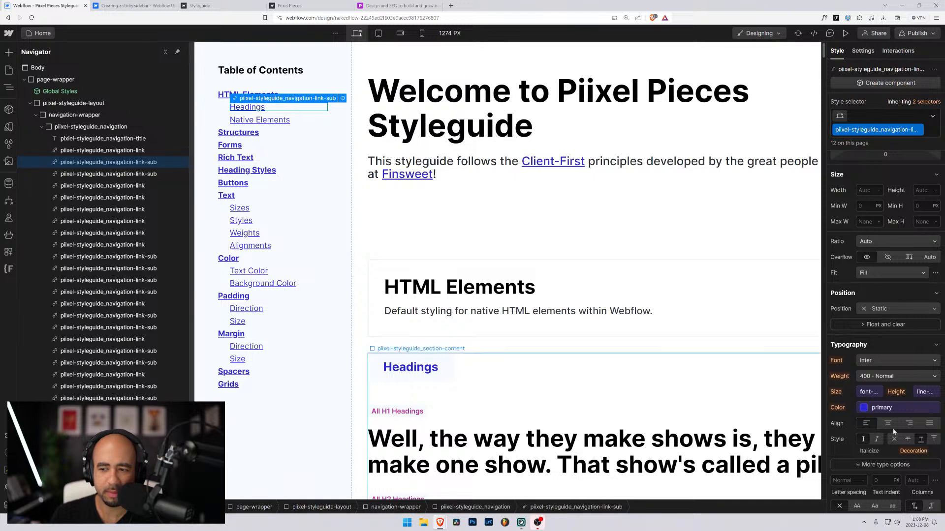
{"action": "left_click", "coordinate": [875, 409]}
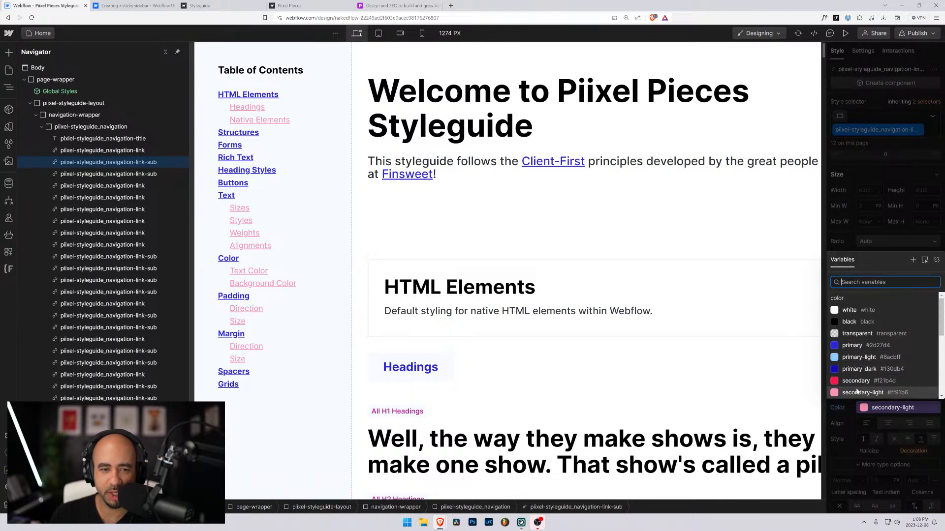
{"action": "scroll", "coordinate": [853, 382], "scroll_direction": "down", "scroll_amount": 2}
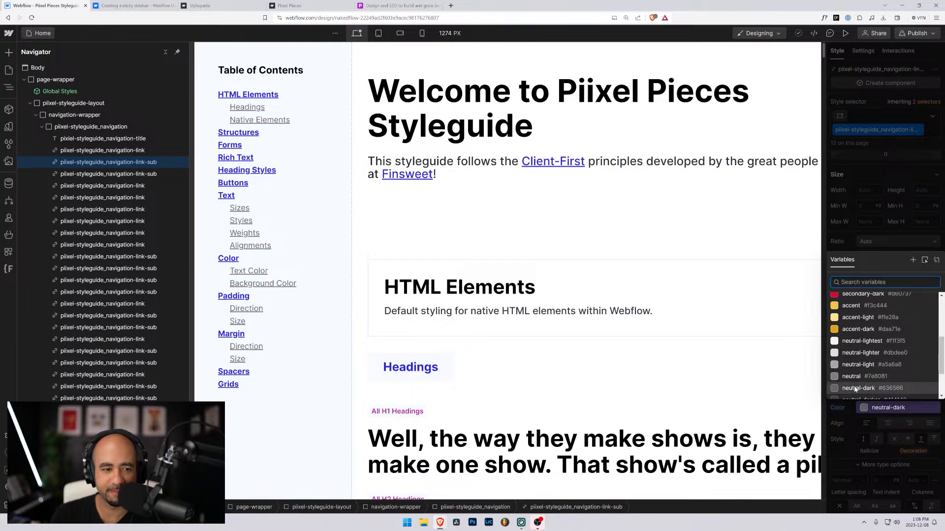
{"action": "scroll", "coordinate": [853, 365], "scroll_direction": "up", "scroll_amount": 3}
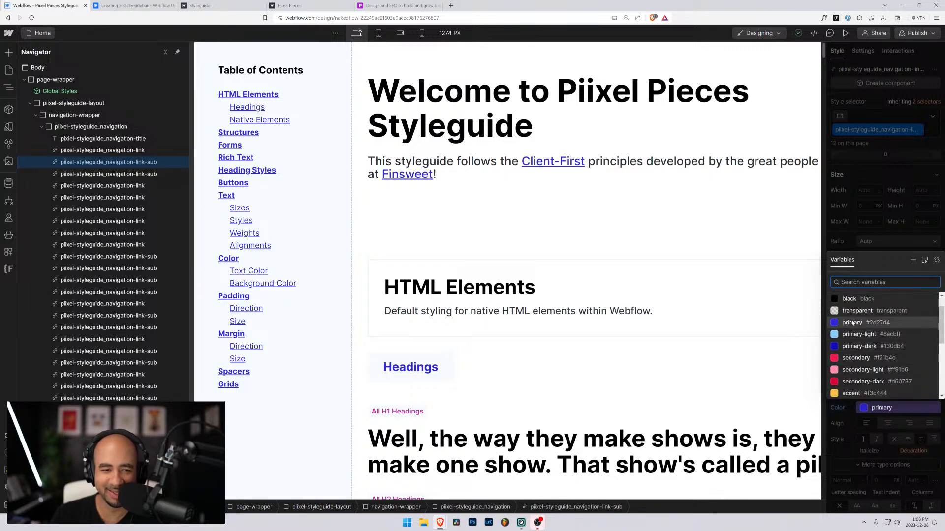
{"action": "left_click", "coordinate": [850, 325]}
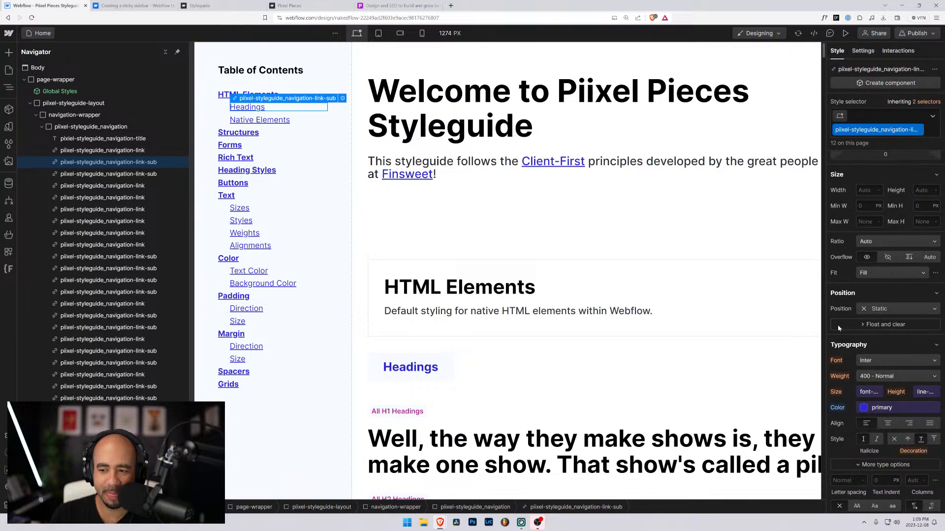
{"action": "scroll", "coordinate": [883, 326], "scroll_direction": "down", "scroll_amount": 2}
{"action": "left_click", "coordinate": [892, 328]}
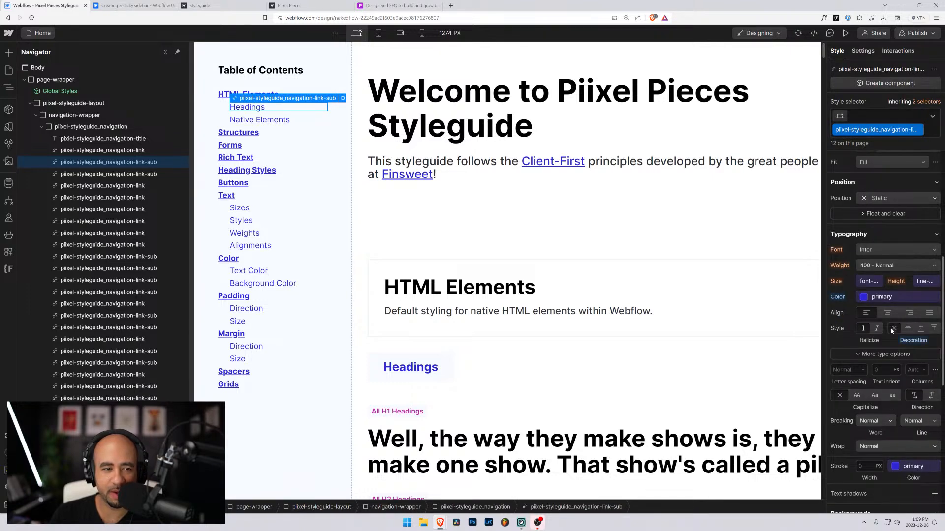
Step: Preview the styleguide page and check how the table-of-contents sidebar behaves while the content scrolls
{"action": "left_click", "coordinate": [206, 154]}
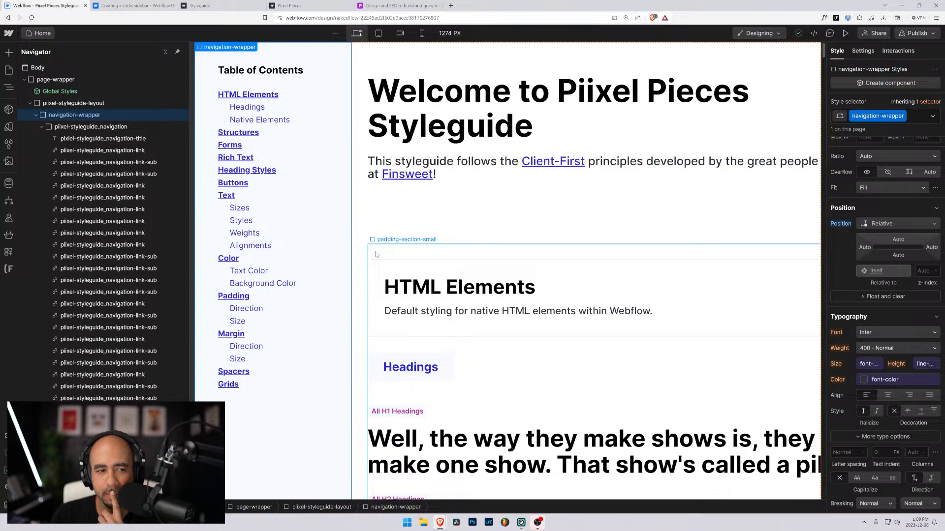
{"action": "left_click", "coordinate": [846, 34]}
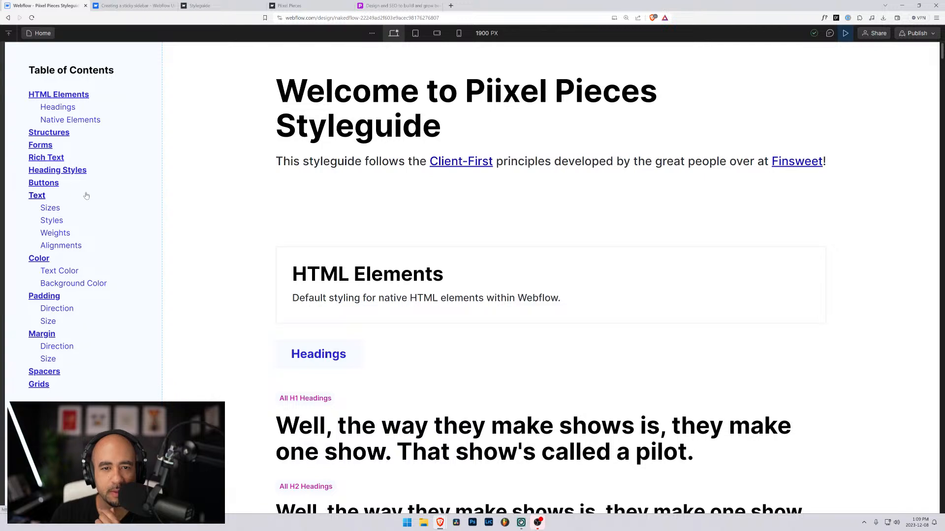
{"action": "scroll", "coordinate": [84, 194], "scroll_direction": "down", "scroll_amount": 3}
{"action": "scroll", "coordinate": [88, 172], "scroll_direction": "down", "scroll_amount": 3}
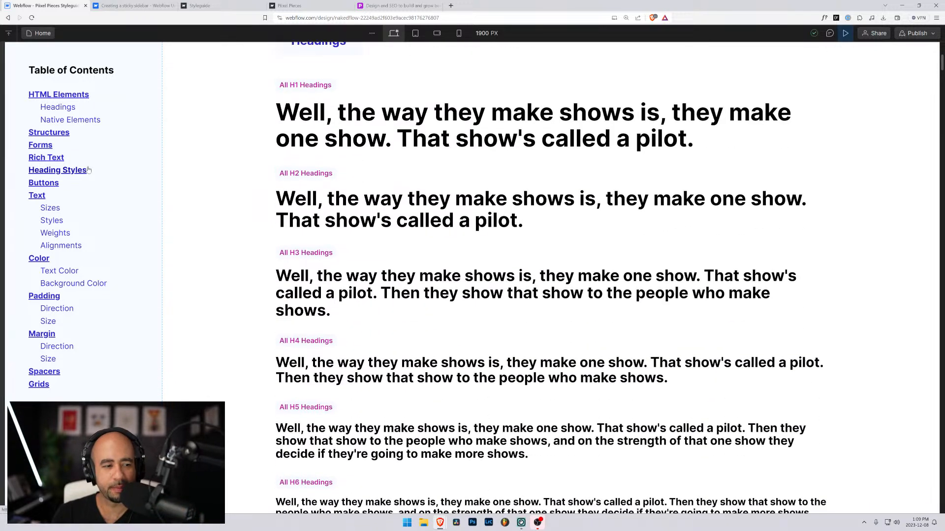
{"action": "scroll", "coordinate": [84, 180], "scroll_direction": "up", "scroll_amount": 5}
{"action": "scroll", "coordinate": [78, 178], "scroll_direction": "down", "scroll_amount": 4}
{"action": "scroll", "coordinate": [78, 178], "scroll_direction": "up", "scroll_amount": 4}
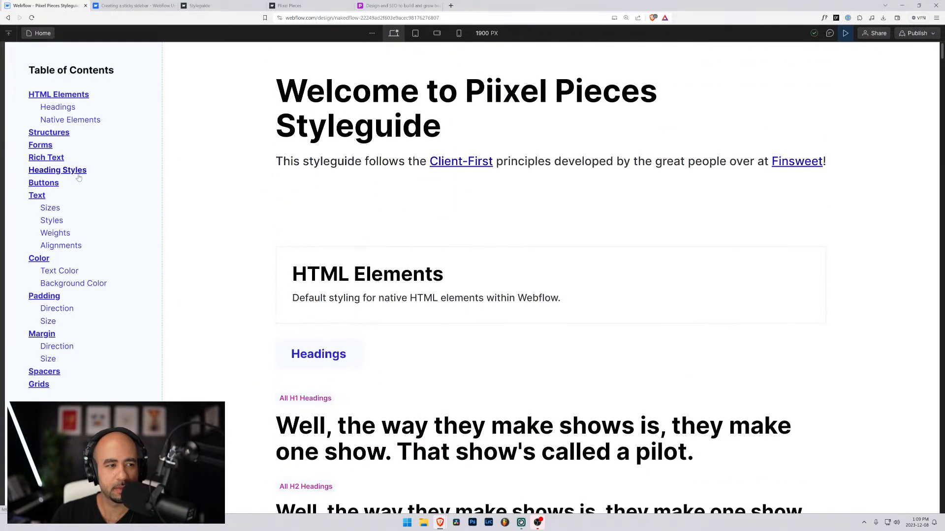
{"action": "scroll", "coordinate": [78, 182], "scroll_direction": "down", "scroll_amount": 10}
{"action": "scroll", "coordinate": [79, 184], "scroll_direction": "down", "scroll_amount": 1}
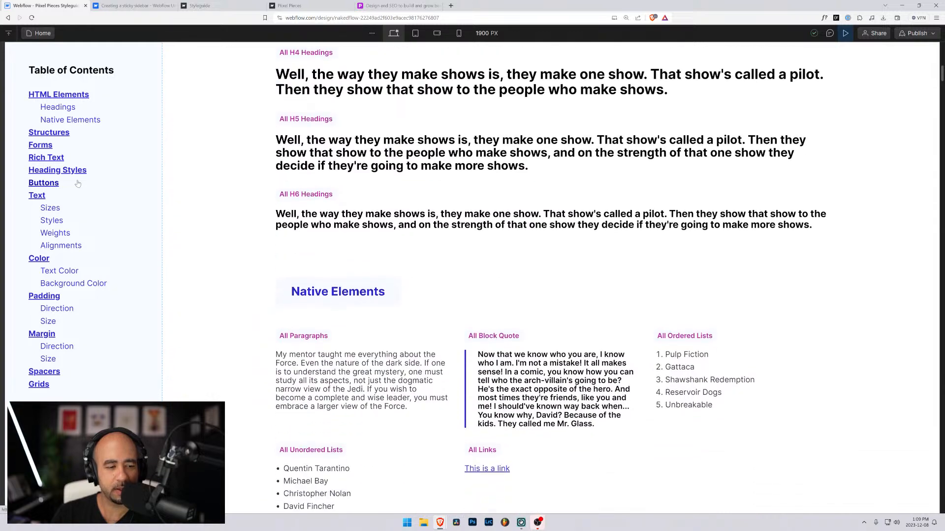
{"action": "scroll", "coordinate": [81, 184], "scroll_direction": "up", "scroll_amount": 5}
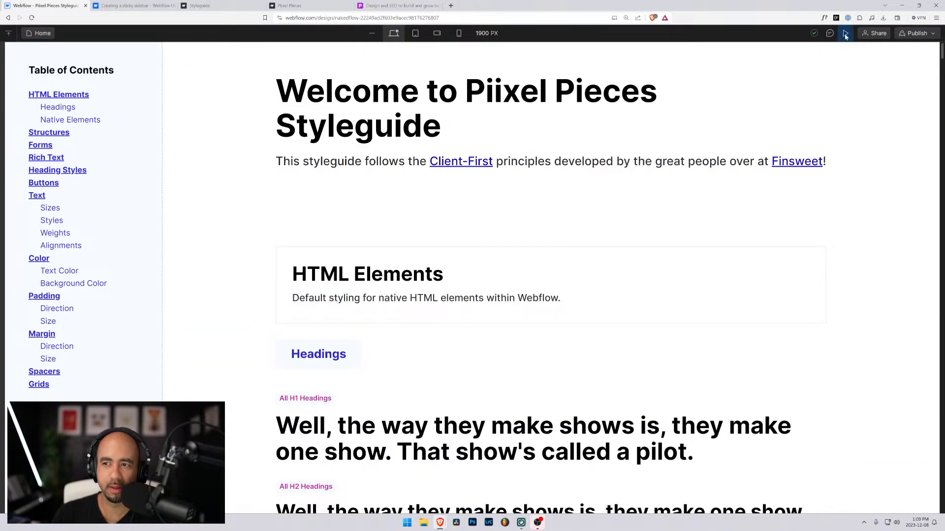
{"action": "left_click", "coordinate": [844, 33]}
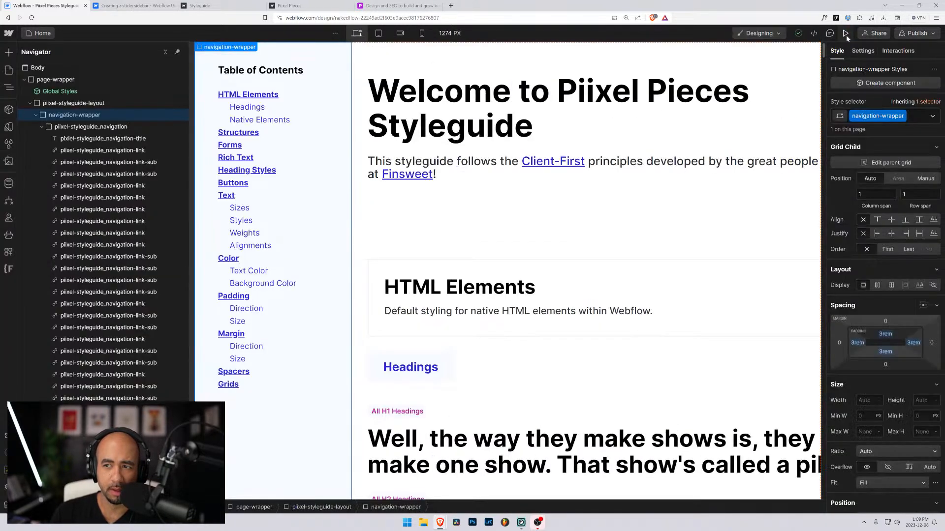
Step: Open the Piixel Pieces Component Library site from the Piixel Pieces folder and go to its navbar-1 page
{"action": "left_click", "coordinate": [263, 120]}
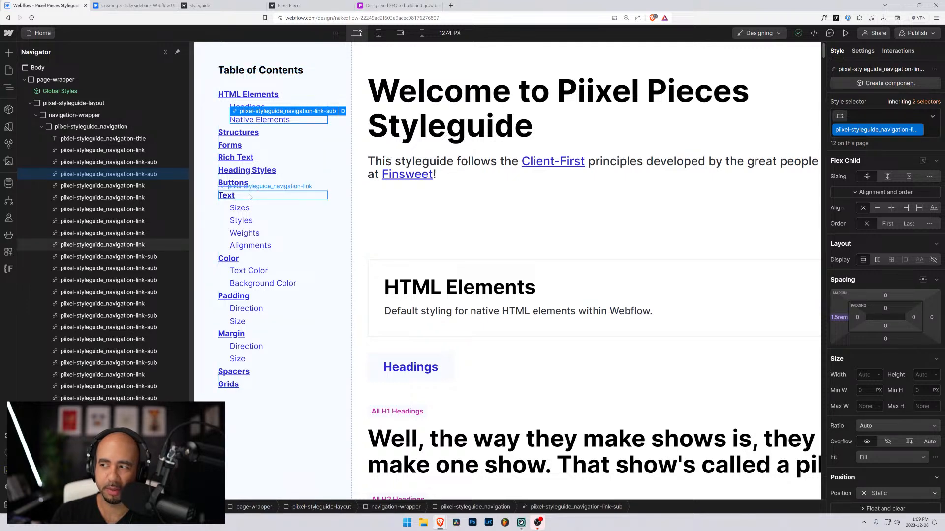
{"action": "left_click", "coordinate": [7, 34]}
{"action": "left_click", "coordinate": [43, 49]}
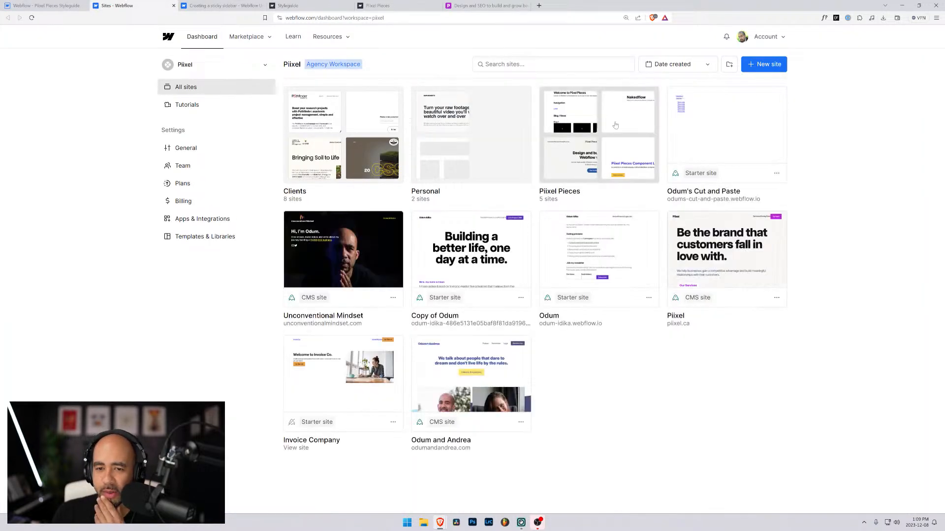
{"action": "left_click", "coordinate": [595, 133]}
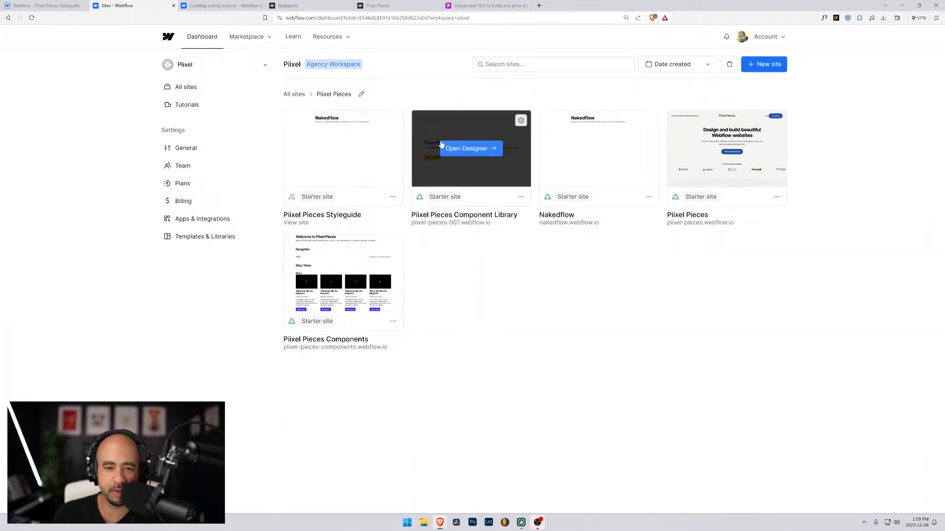
{"action": "left_click", "coordinate": [480, 150]}
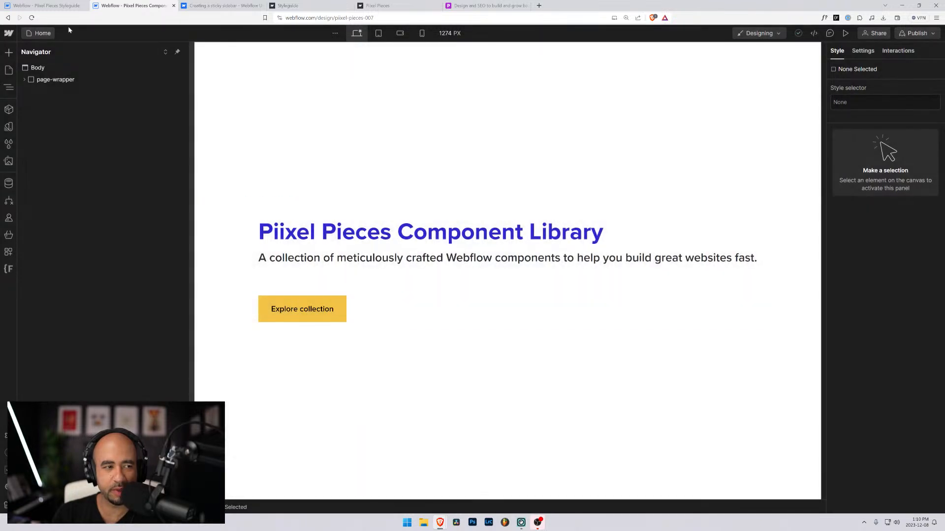
{"action": "left_click", "coordinate": [41, 33]}
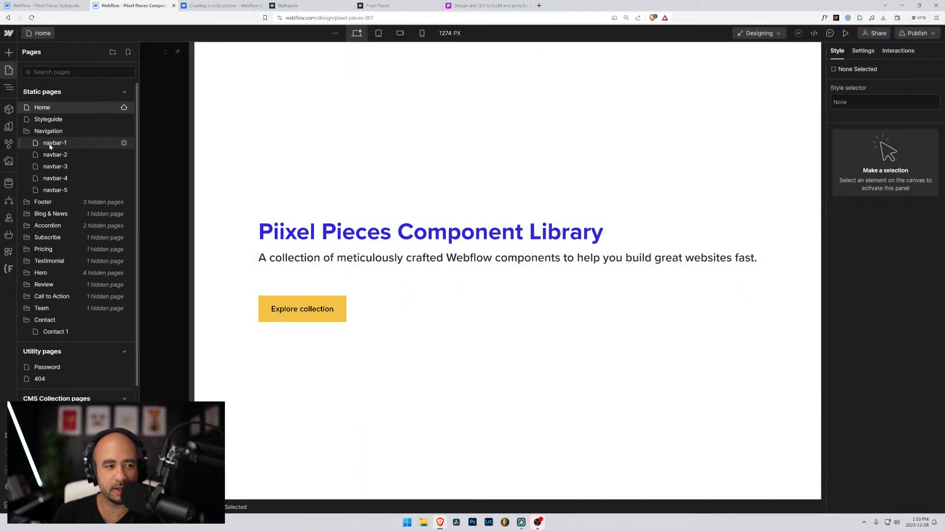
{"action": "left_click", "coordinate": [53, 144]}
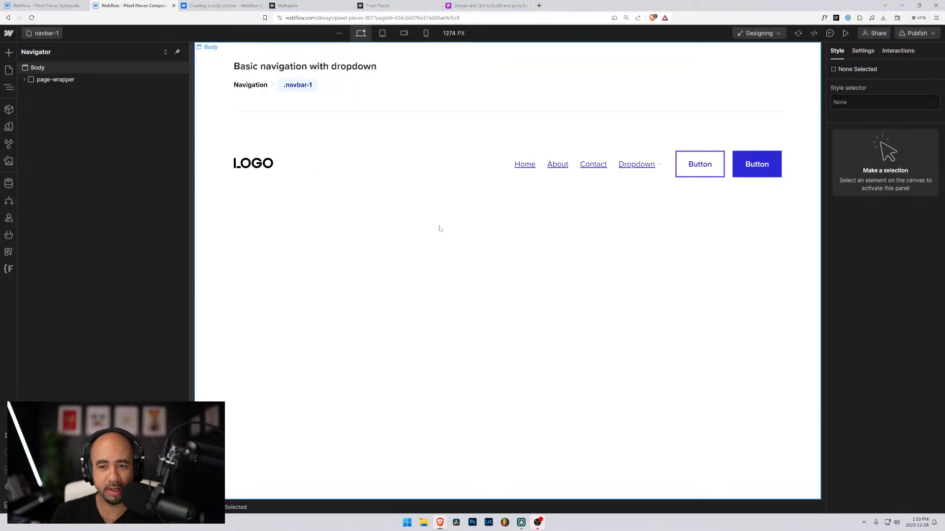
Step: Copy the navbar-1_dropdown element from the navbar-1 menu
{"action": "left_click", "coordinate": [636, 164]}
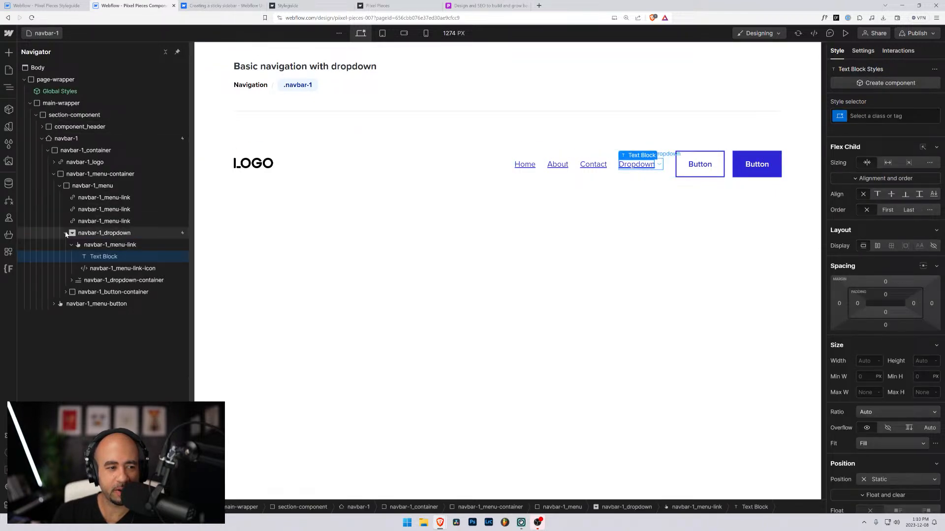
{"action": "left_click", "coordinate": [101, 236]}
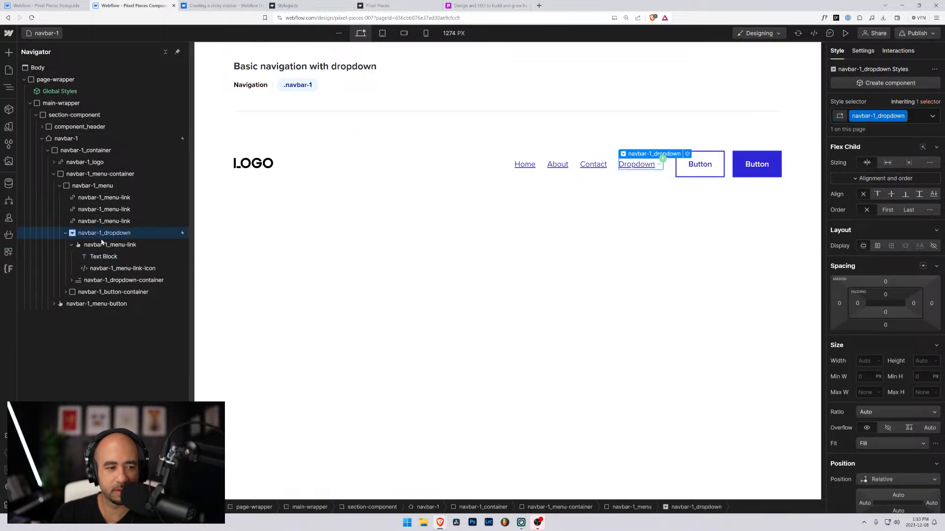
{"action": "left_click", "coordinate": [101, 245]}
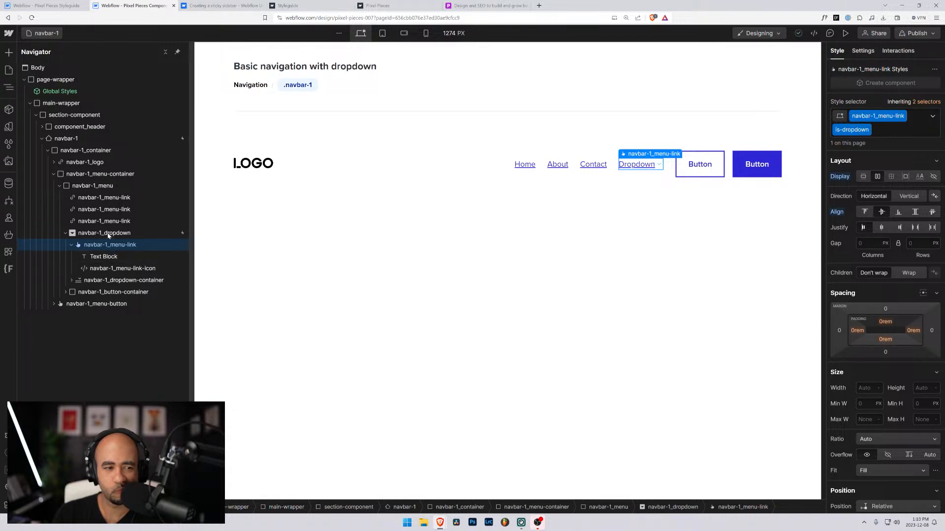
{"action": "left_click", "coordinate": [108, 235]}
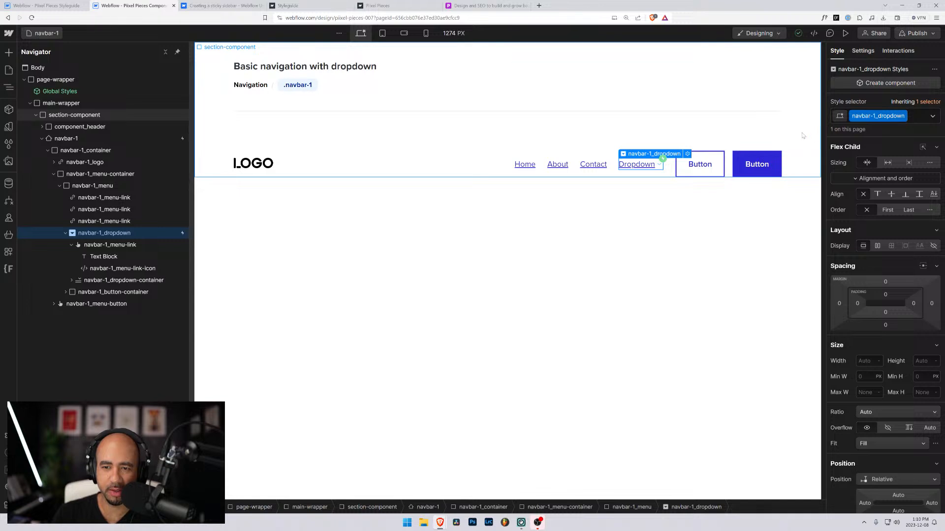
Step: Paste the copied dropdown into the styleguide site's piixel-styleguide_navigation, directly below the Table of Contents title
{"action": "left_click", "coordinate": [46, 3]}
{"action": "left_click", "coordinate": [98, 150]}
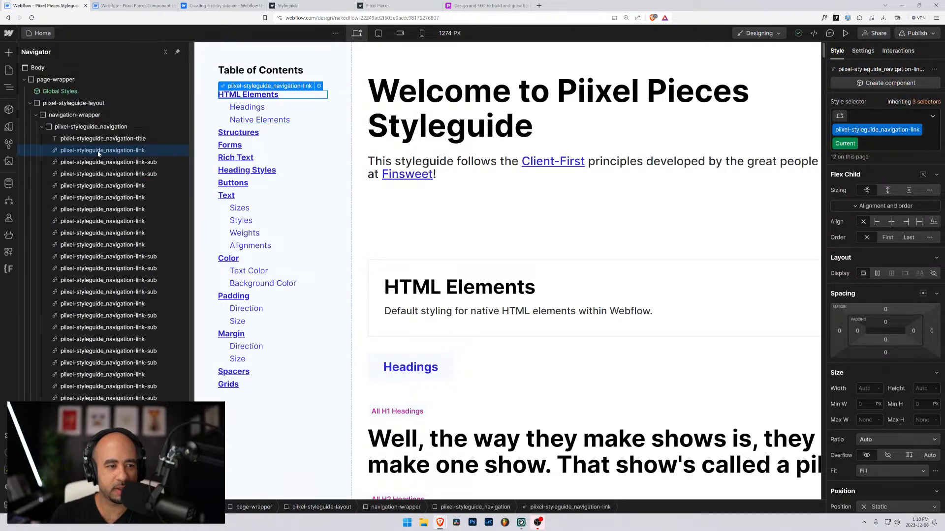
{"action": "left_click", "coordinate": [74, 139]}
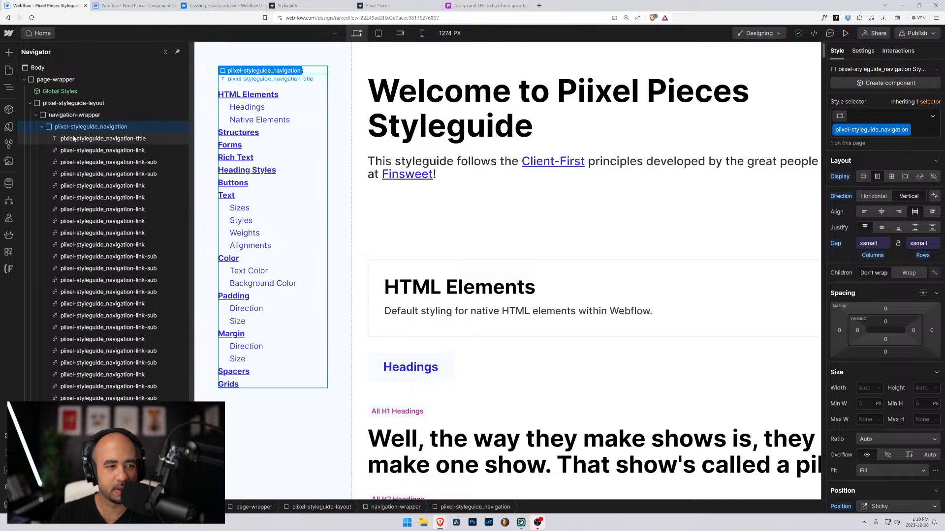
{"action": "key", "text": "ctrl+v"}
{"action": "left_click", "coordinate": [77, 150]}
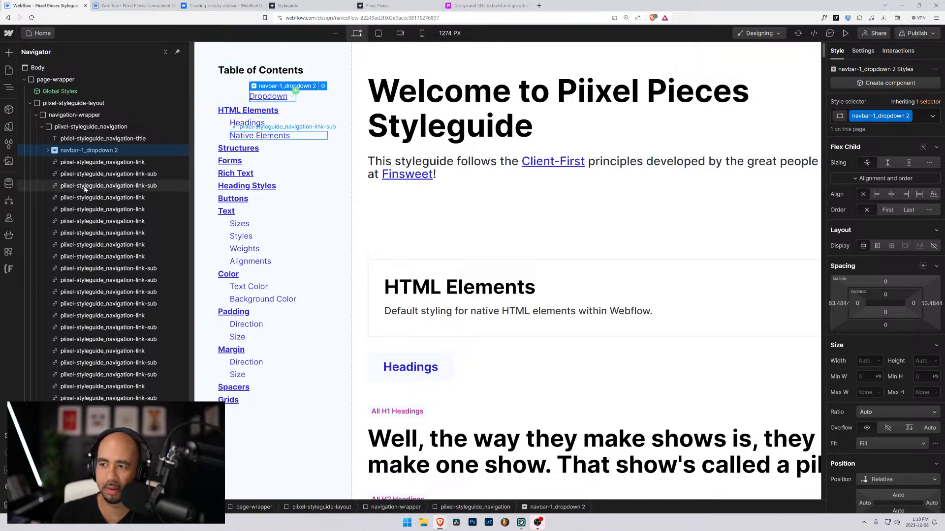
Step: Examine the pasted dropdown's nested elements and its class selector
{"action": "left_click", "coordinate": [48, 151]}
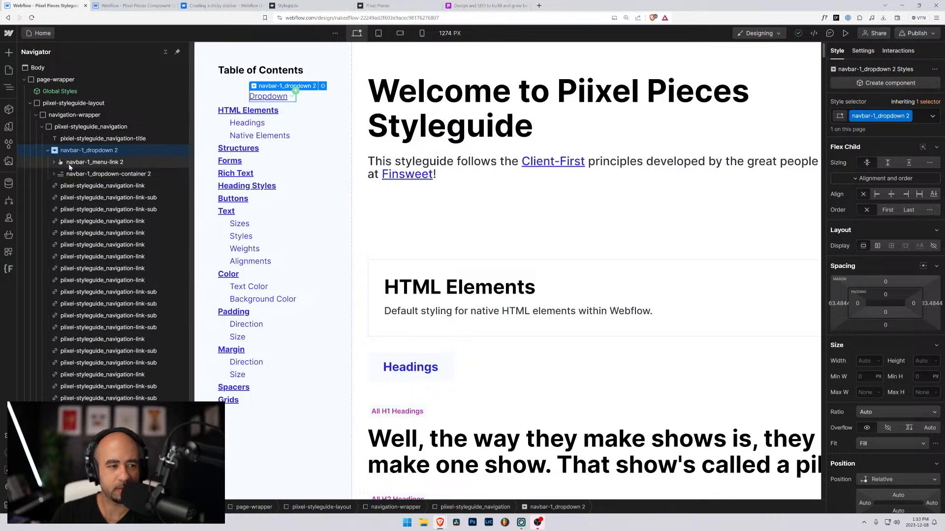
{"action": "scroll", "coordinate": [77, 184], "scroll_direction": "down", "scroll_amount": 5}
{"action": "scroll", "coordinate": [81, 167], "scroll_direction": "up", "scroll_amount": 5}
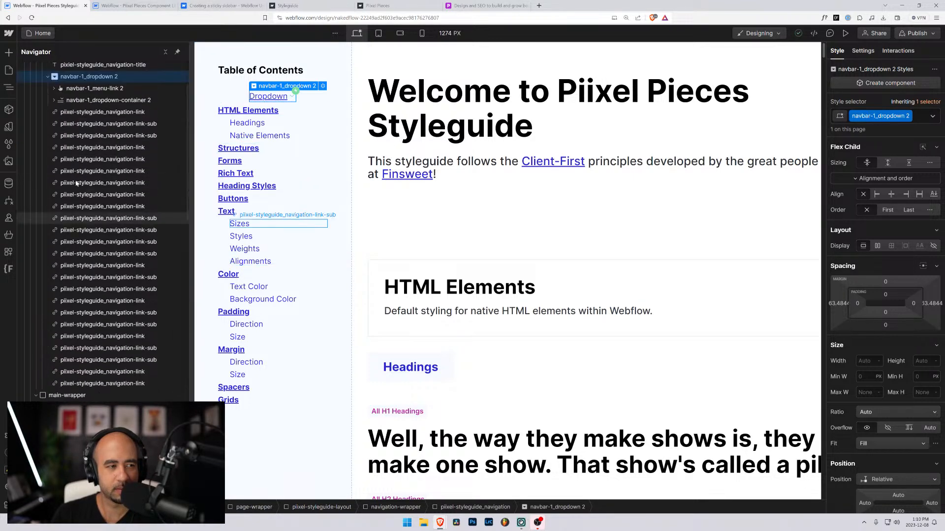
{"action": "left_click", "coordinate": [920, 118]}
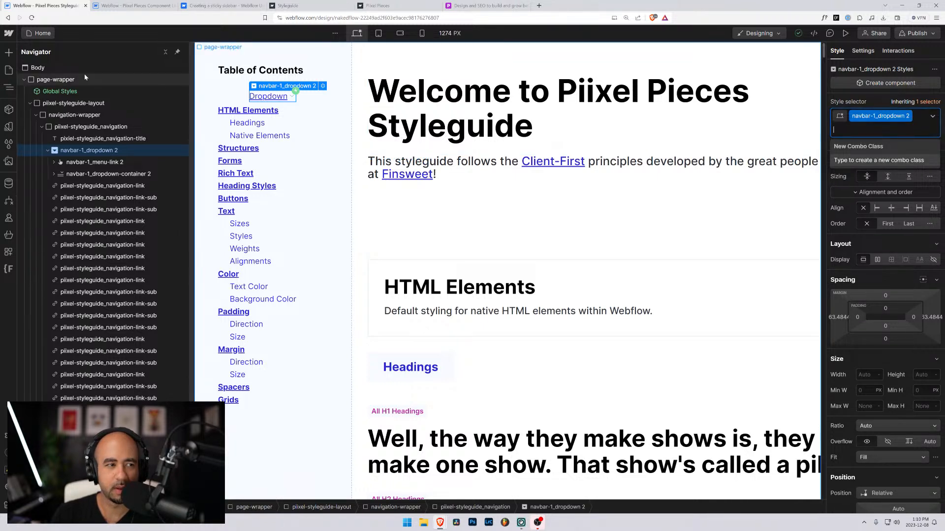
{"action": "left_click", "coordinate": [48, 151]}
Step: Delete the pasted navbar-1_dropdown 2 element from piixel-styleguide_navigation
{"action": "left_click", "coordinate": [32, 34]}
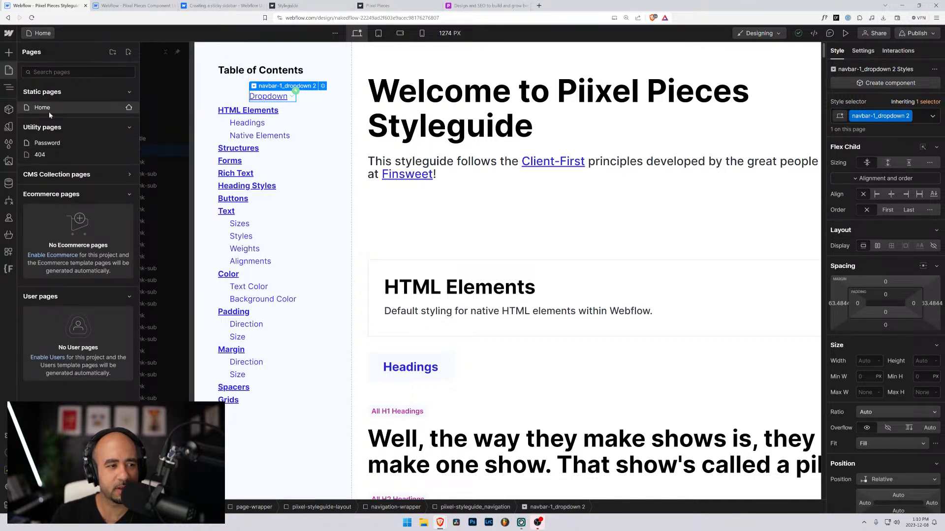
{"action": "left_click", "coordinate": [176, 99]}
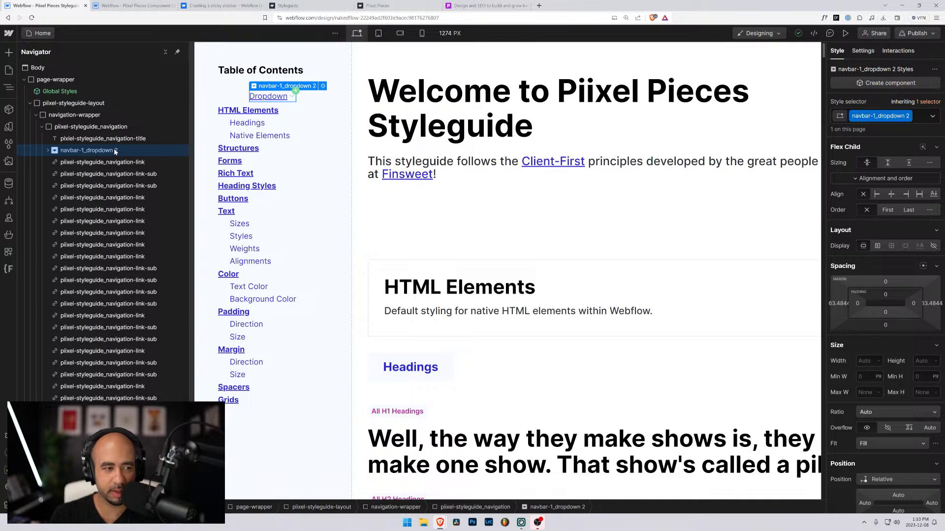
{"action": "key", "text": "Delete"}
Step: Clean up the site's style selectors by removing all classes not associated with any page element
{"action": "left_click", "coordinate": [8, 143]}
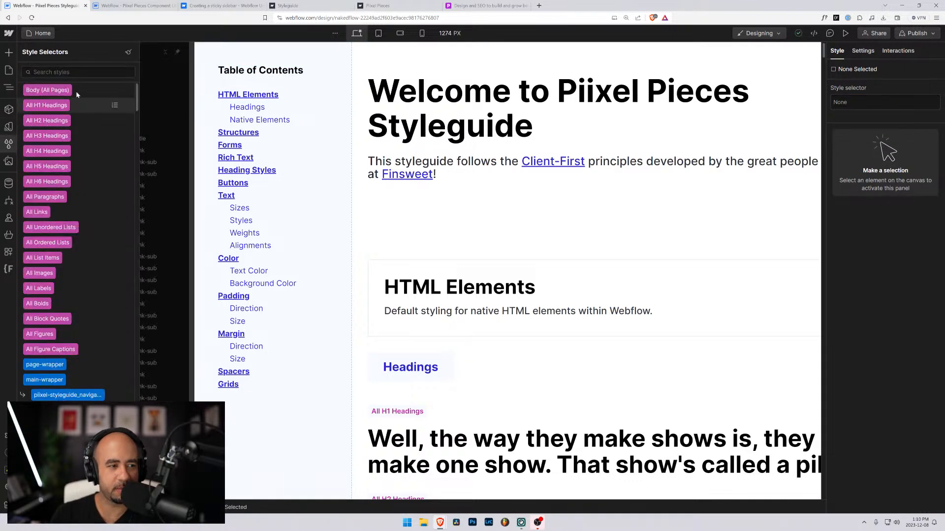
{"action": "left_click", "coordinate": [127, 51]}
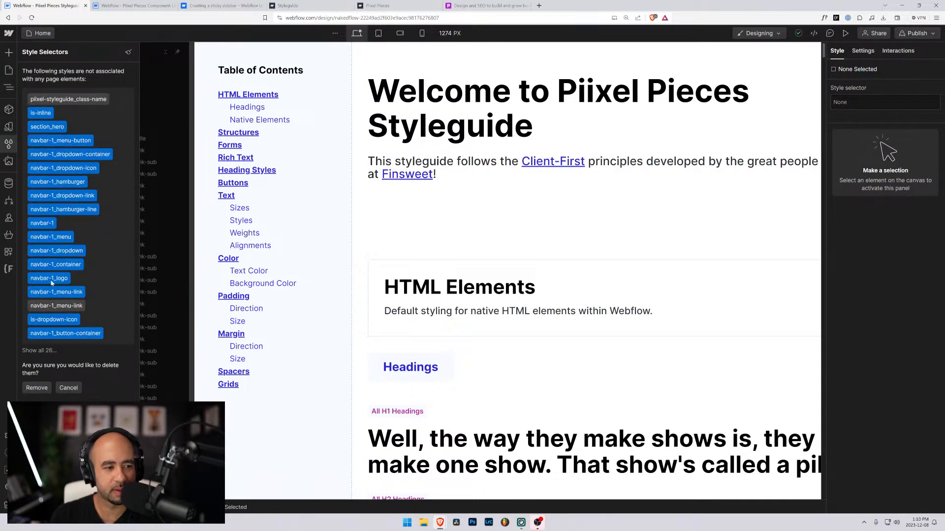
{"action": "left_click", "coordinate": [36, 388]}
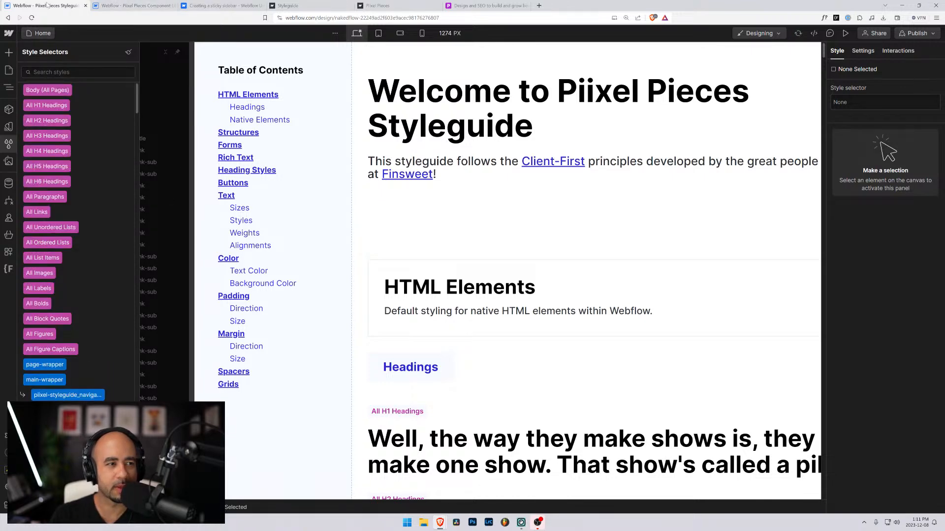
Step: Paste the copied navbar-1_dropdown again directly below the piixel-styleguide_navigation-title element
{"action": "left_click", "coordinate": [158, 72]}
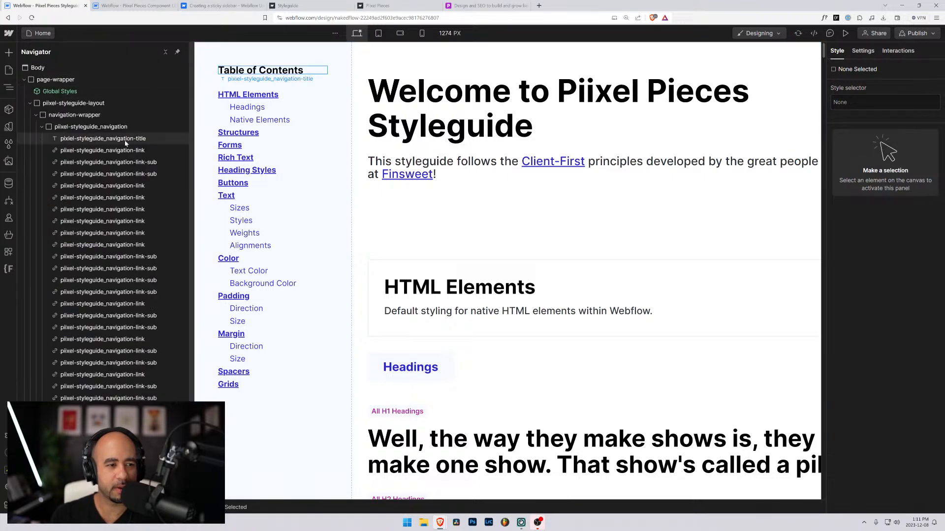
{"action": "left_click", "coordinate": [68, 138]}
{"action": "key", "text": "ctrl+v"}
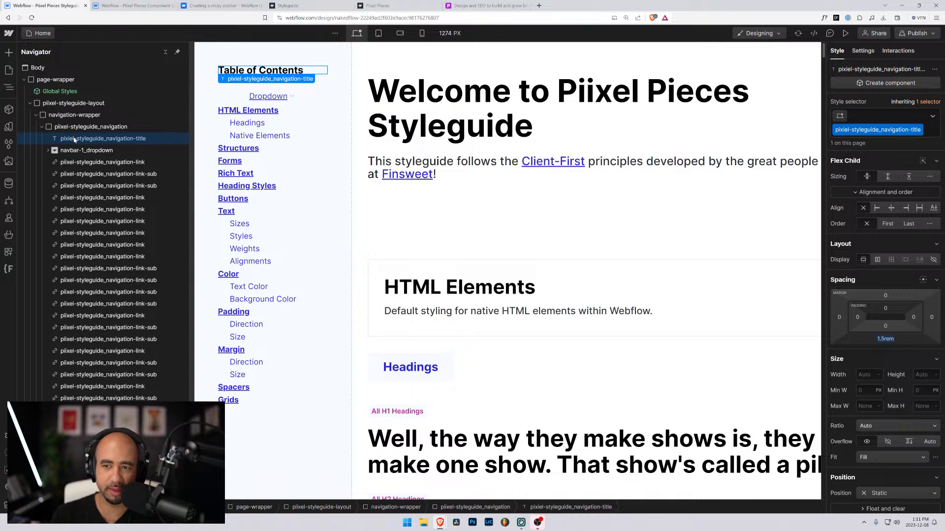
Step: Replace the label text of the pasted dropdown's menu link with "HTML Elements"
{"action": "left_click", "coordinate": [78, 153]}
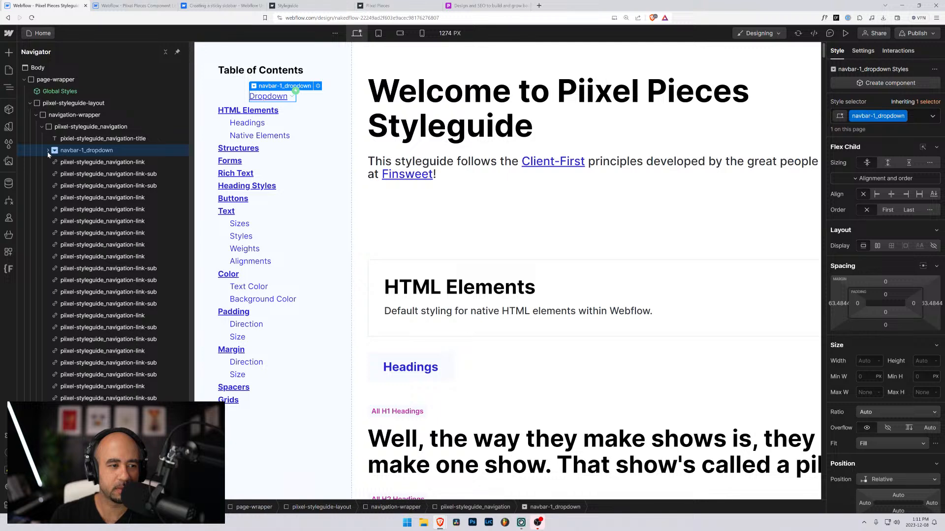
{"action": "left_click", "coordinate": [268, 97]}
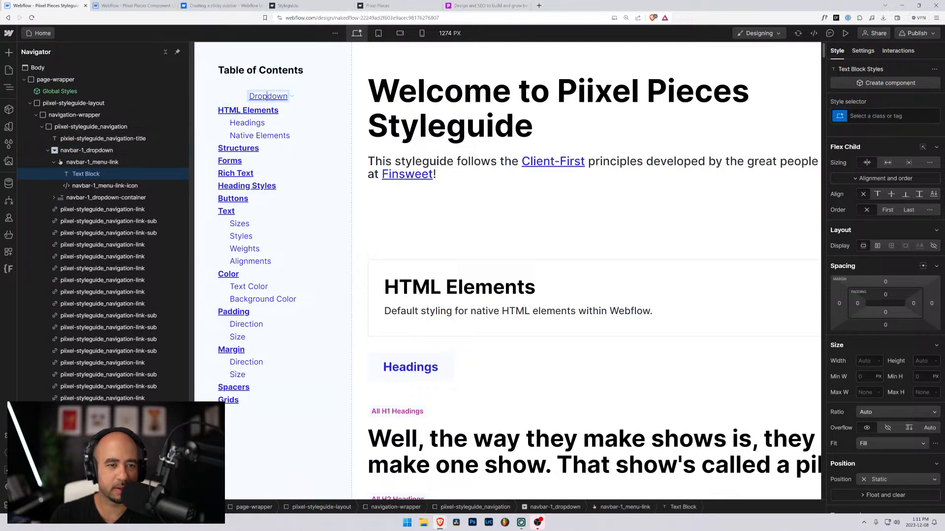
{"action": "double_click", "coordinate": [268, 97]}
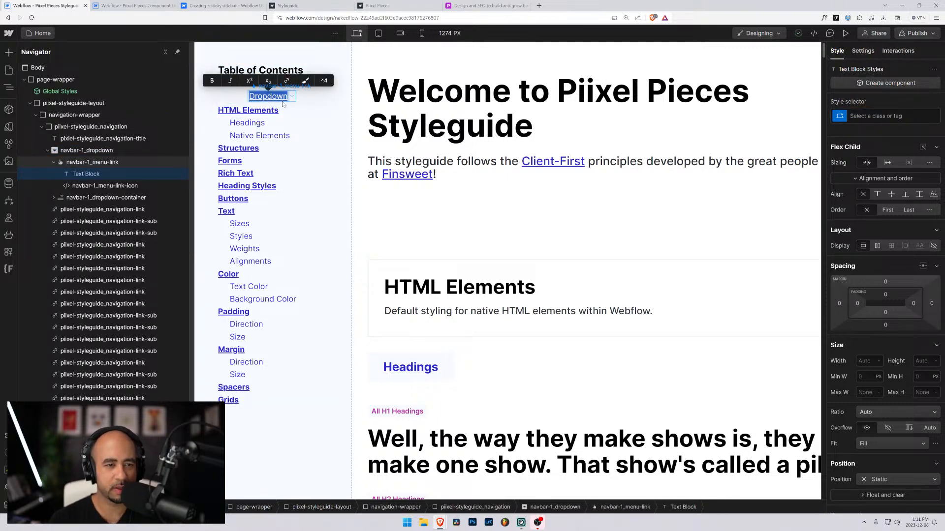
{"action": "type", "text": "HTML Elme"}
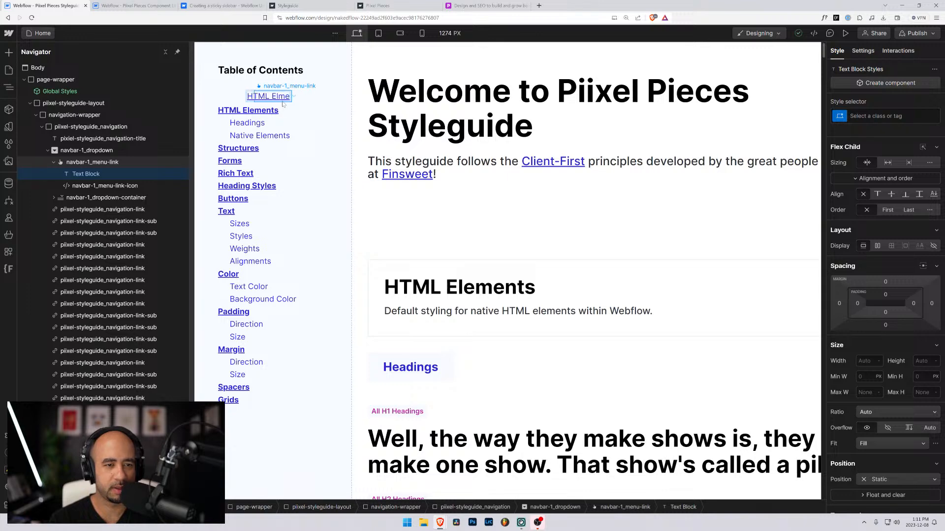
{"action": "key", "text": "BackSpace"}
{"action": "key", "text": "BackSpace"}
{"action": "type", "text": "ements"}
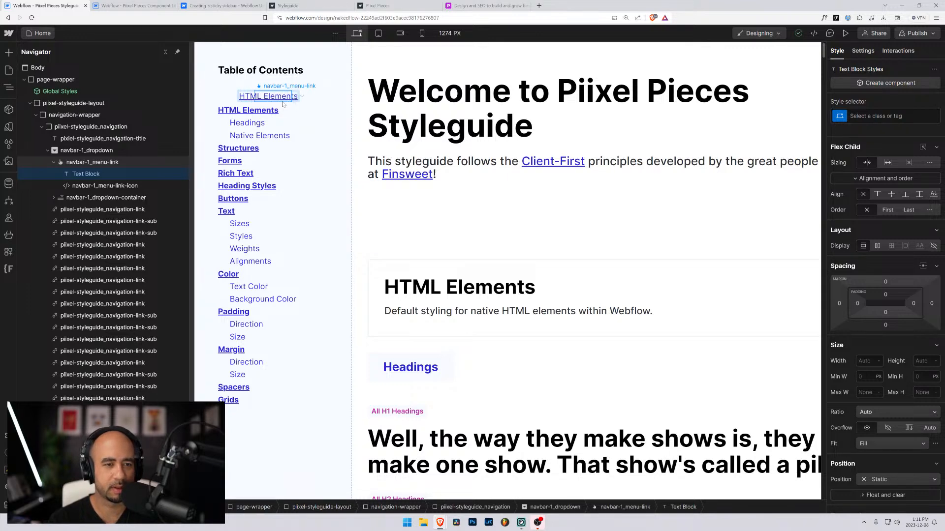
{"action": "left_click", "coordinate": [92, 163]}
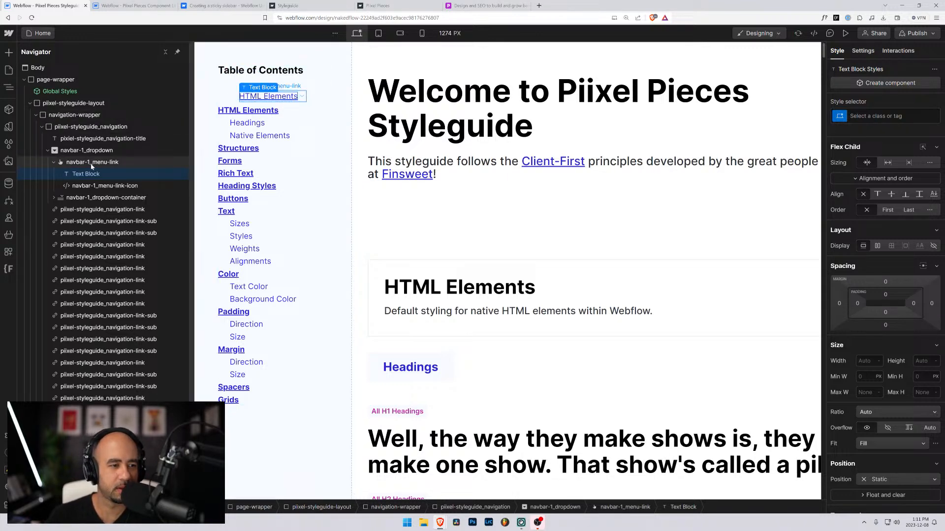
{"action": "left_click", "coordinate": [86, 174]}
{"action": "left_click", "coordinate": [86, 163]}
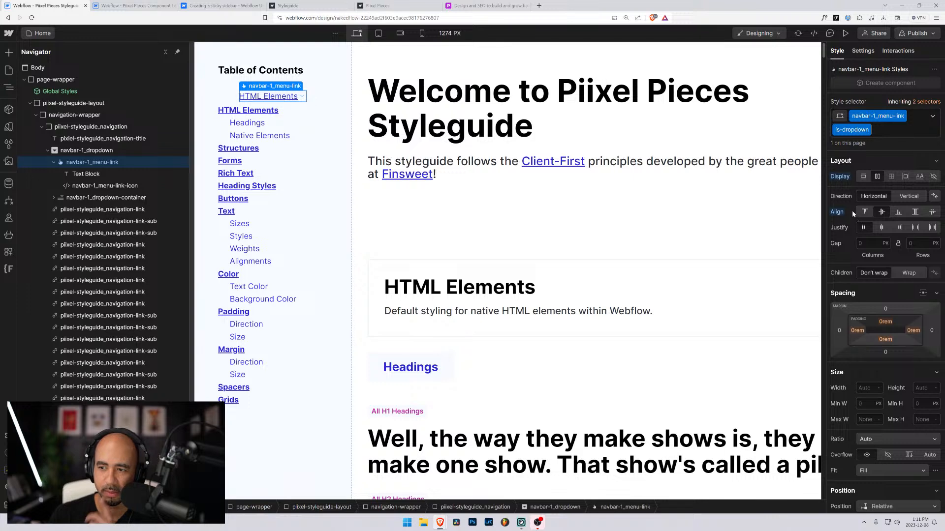
{"action": "left_click", "coordinate": [87, 175]}
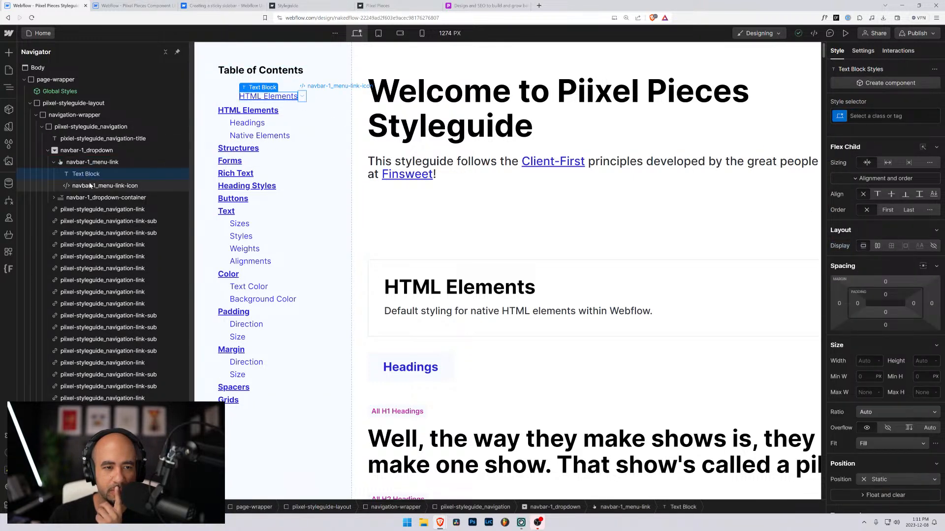
Step: Move the Headings and Native Elements sub-links into navbar-1_dropdown-content, above its existing dropdown links
{"action": "left_click", "coordinate": [53, 197]}
{"action": "left_click", "coordinate": [59, 209]}
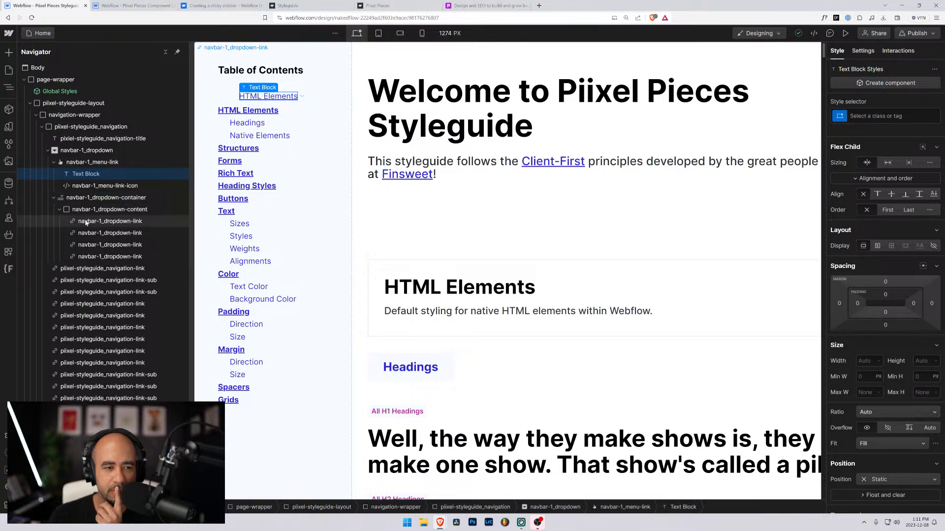
{"action": "left_click", "coordinate": [86, 223]}
{"action": "left_click", "coordinate": [109, 256]}
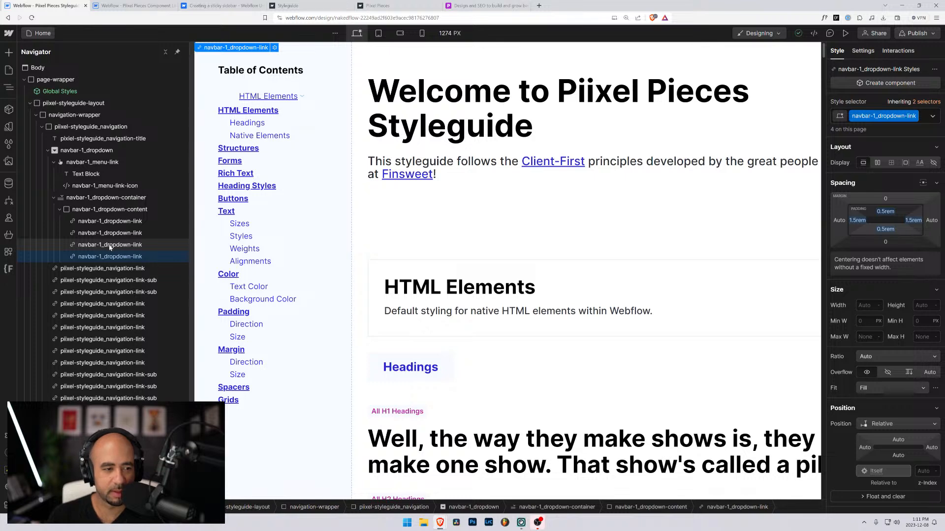
{"action": "left_click", "coordinate": [96, 284]}
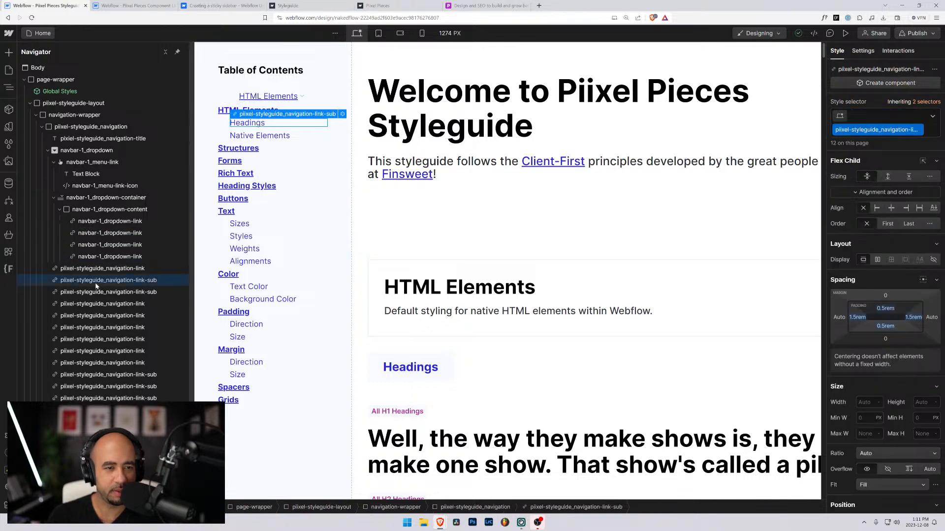
{"action": "left_click_drag", "start_coordinate": [92, 279], "coordinate": [91, 225]}
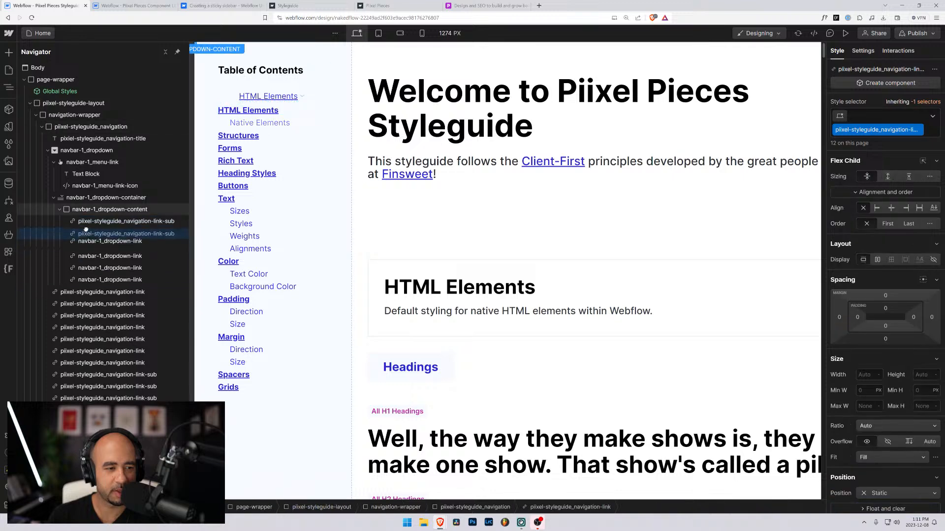
Step: Delete the four original navbar-1_dropdown-link elements from navbar-1_dropdown-content
{"action": "left_click", "coordinate": [85, 246]}
{"action": "key", "text": "Delete"}
{"action": "key", "text": "Delete"}
{"action": "key", "text": "Delete"}
{"action": "key", "text": "Delete"}
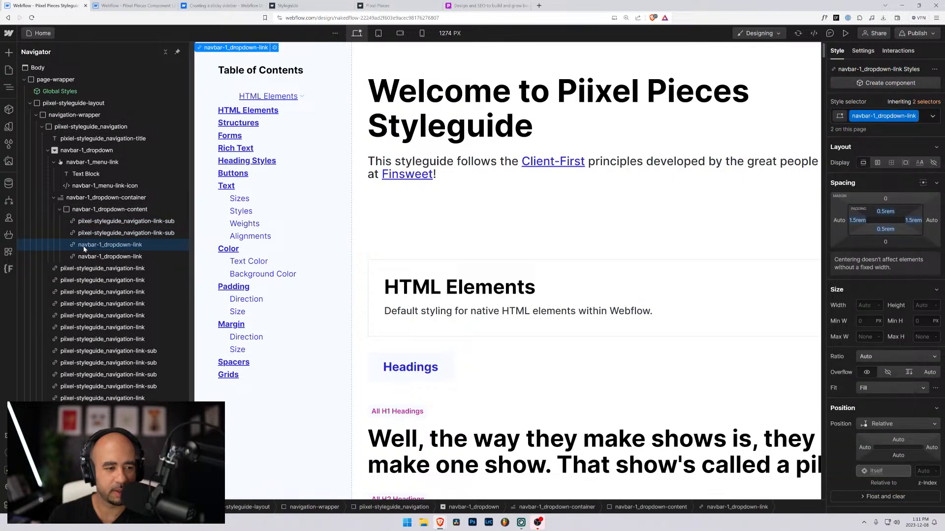
Step: Collapse the dropdown's nested elements and preview the page to check the HTML Elements dropdown in the sidebar
{"action": "left_click", "coordinate": [79, 197]}
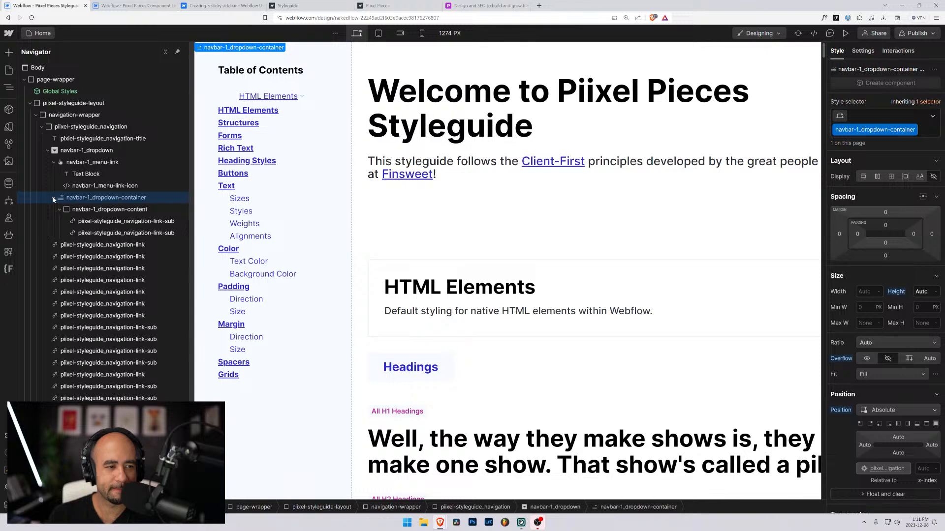
{"action": "left_click", "coordinate": [53, 197]}
{"action": "left_click", "coordinate": [54, 162]}
{"action": "left_click", "coordinate": [60, 151]}
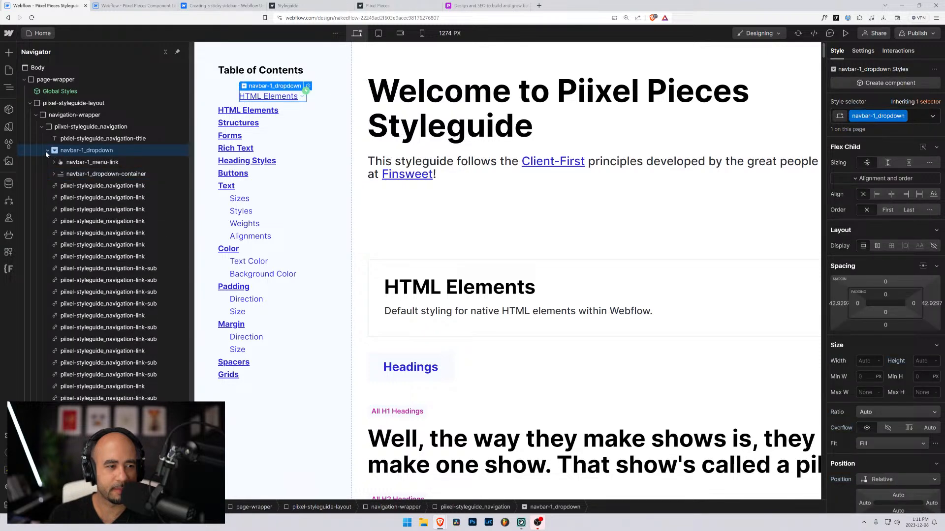
{"action": "left_click", "coordinate": [47, 151]}
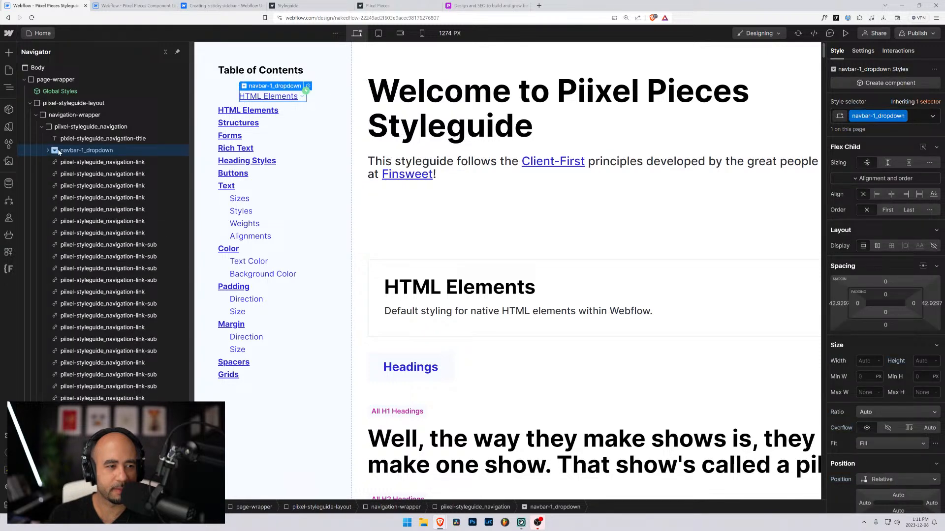
{"action": "left_click", "coordinate": [846, 33]}
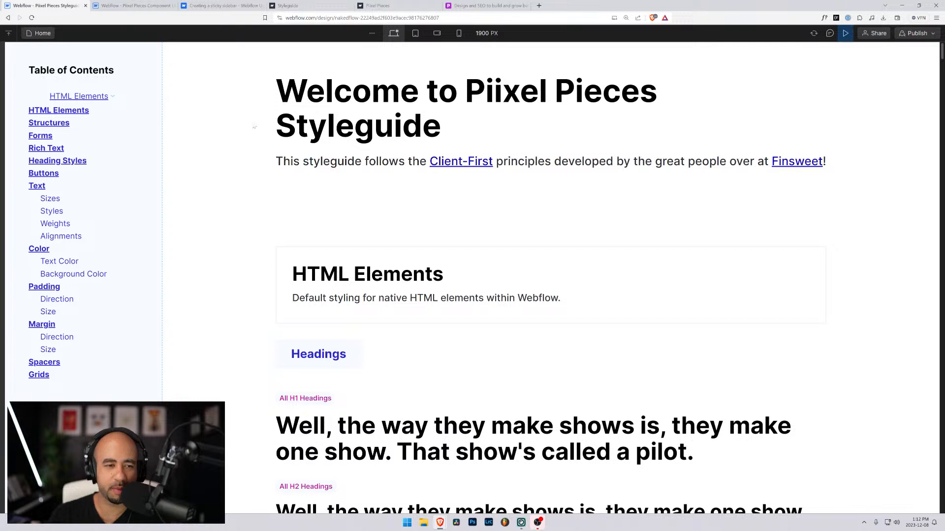
{"action": "left_click", "coordinate": [845, 33]}
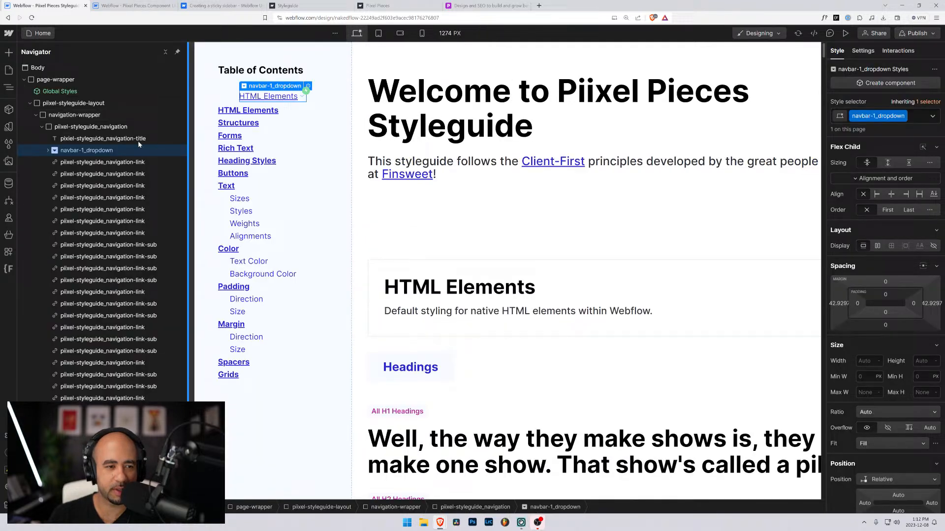
Step: Show the dropdown's open menu and examine the styles of navbar-1_dropdown-content and the base class of navbar-1_dropdown-container
{"action": "left_click", "coordinate": [869, 53]}
{"action": "left_click", "coordinate": [875, 199]}
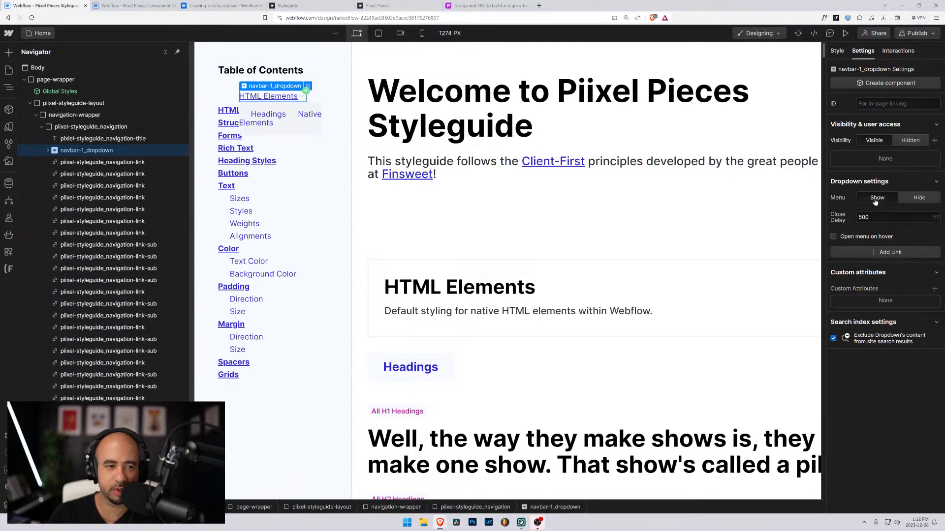
{"action": "left_click", "coordinate": [249, 110]}
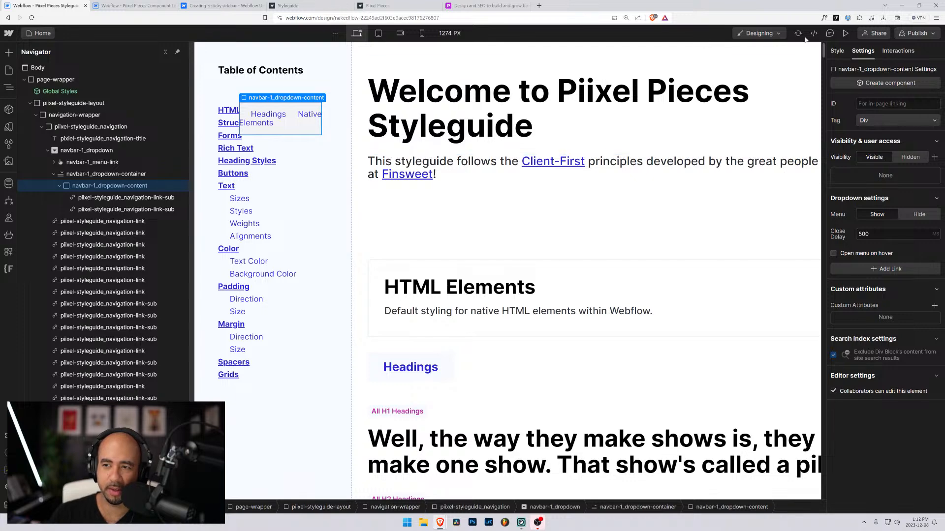
{"action": "left_click", "coordinate": [837, 51]}
{"action": "scroll", "coordinate": [857, 278], "scroll_direction": "down", "scroll_amount": 8}
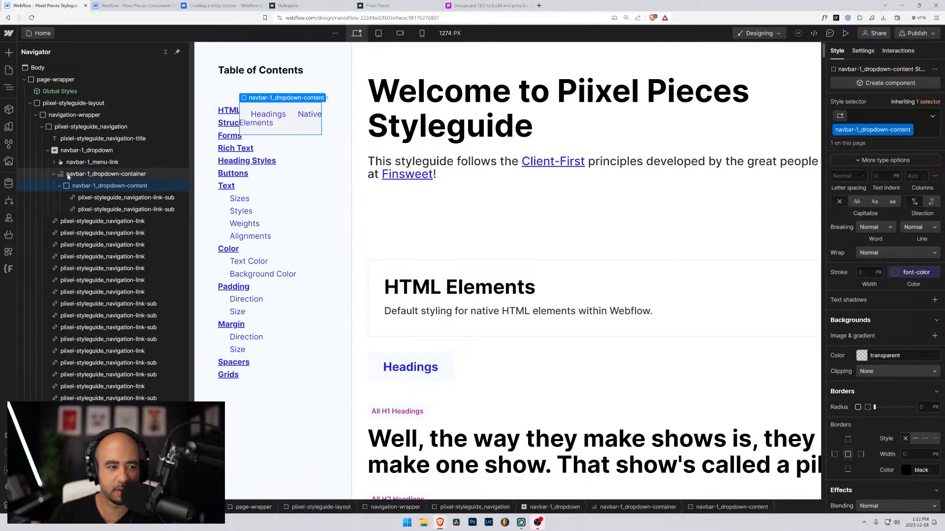
{"action": "left_click", "coordinate": [99, 173]}
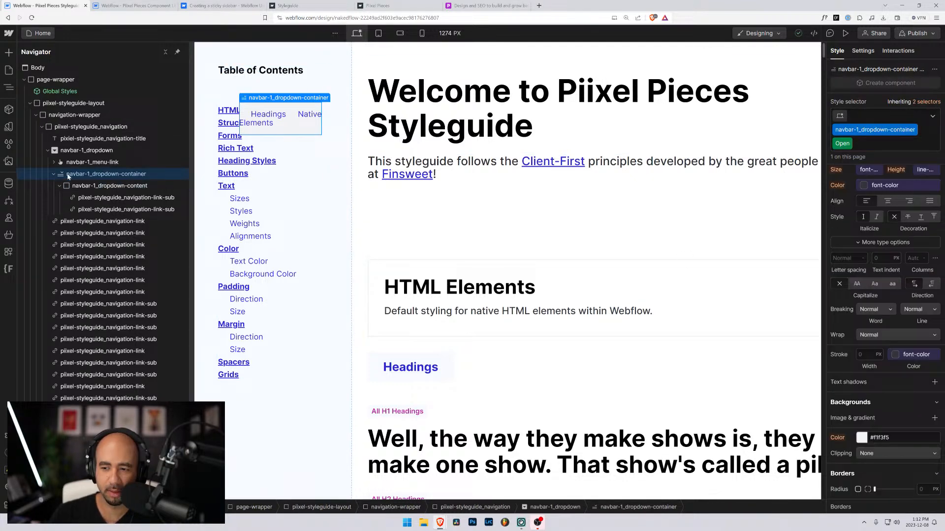
{"action": "left_click", "coordinate": [928, 103]}
{"action": "left_click", "coordinate": [870, 190]}
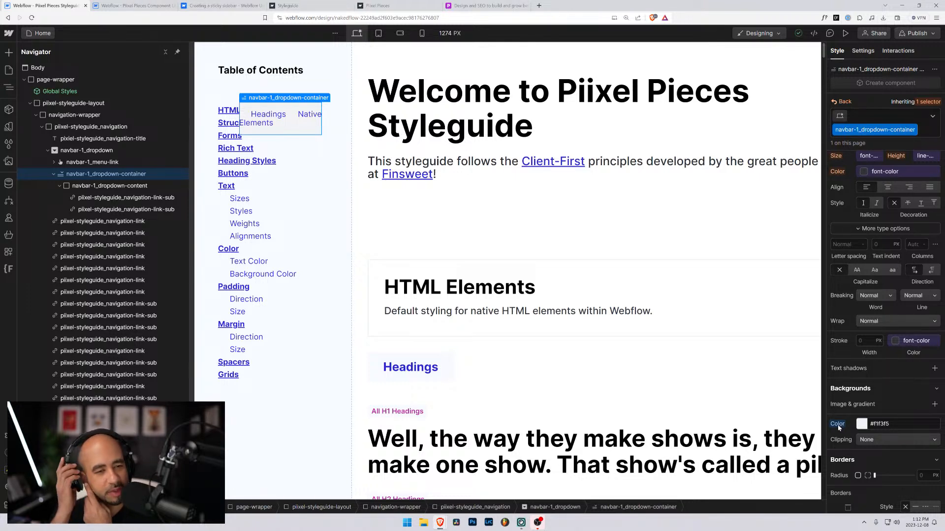
{"action": "left_click", "coordinate": [47, 150]}
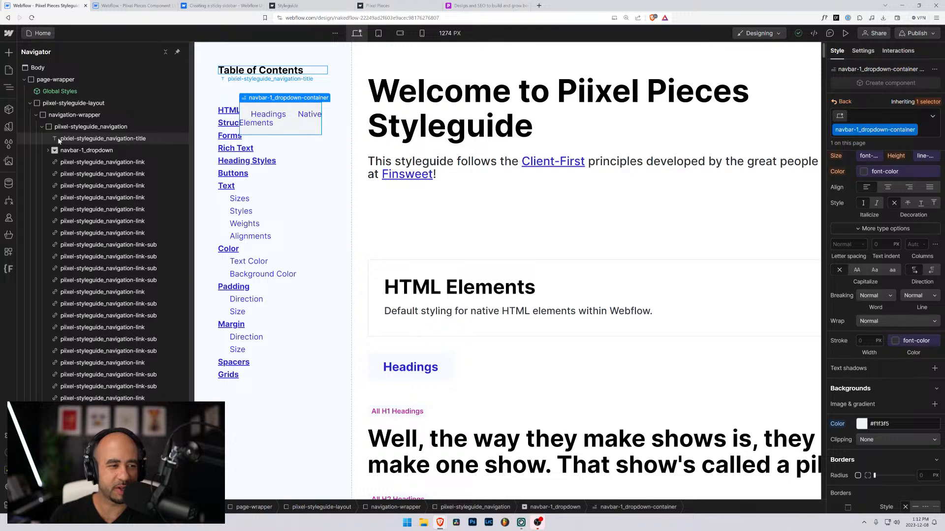
{"action": "left_click", "coordinate": [58, 141]}
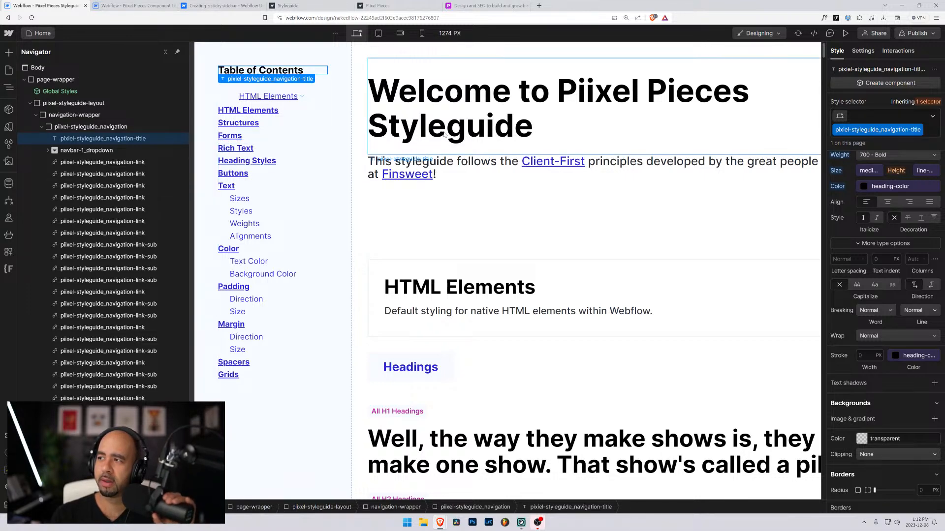
{"action": "left_click", "coordinate": [82, 127]}
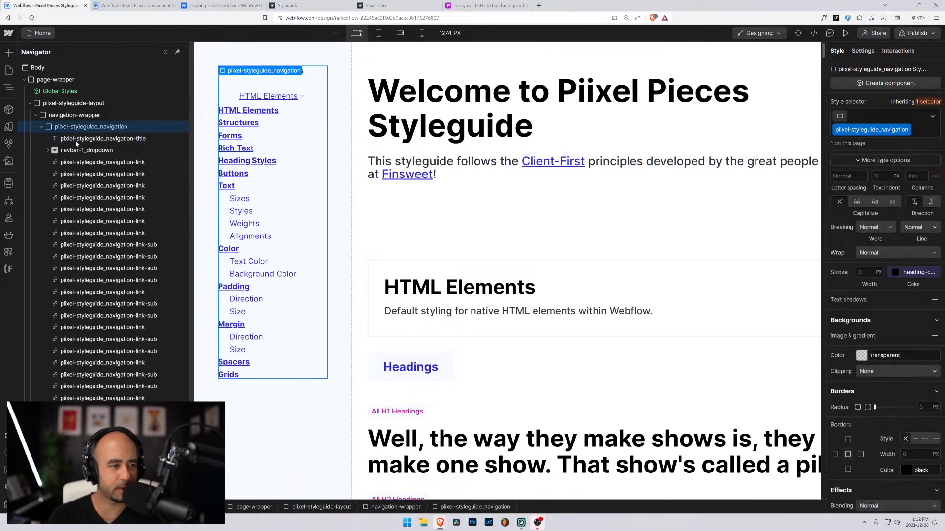
{"action": "left_click", "coordinate": [75, 140]}
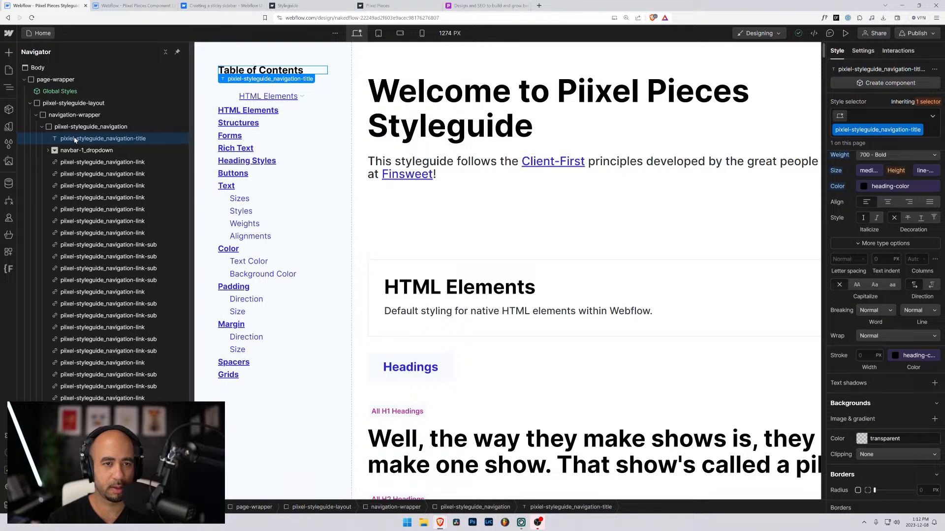
{"action": "left_click", "coordinate": [32, 18]}
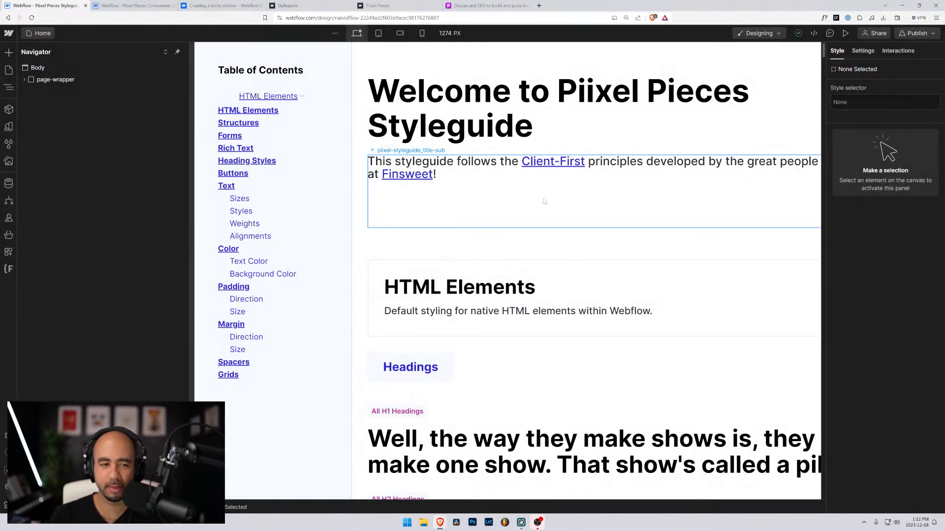
Step: Add a new Dropdown element to piixel-styleguide_navigation and place it above the Table of Contents title
{"action": "left_click", "coordinate": [269, 97]}
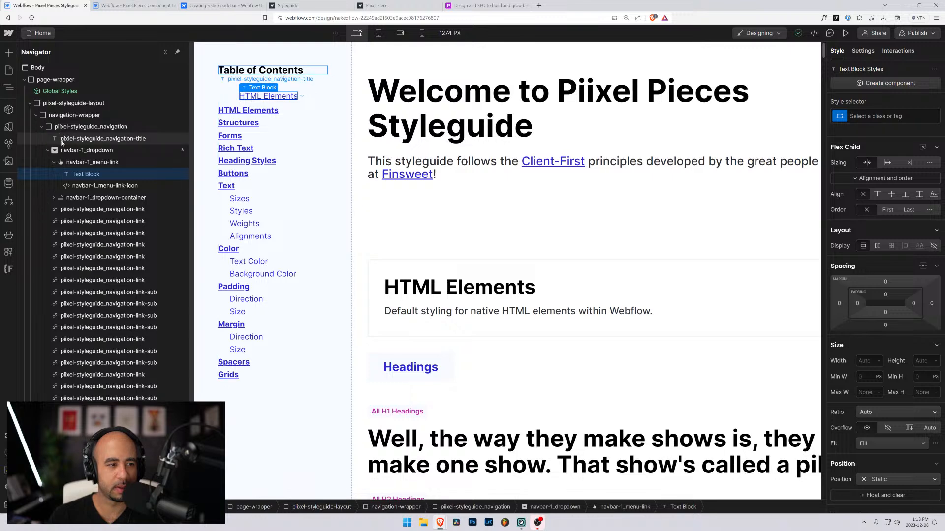
{"action": "left_click", "coordinate": [62, 141]}
{"action": "key", "text": "ctrl+e"}
{"action": "type", "text": "dr"}
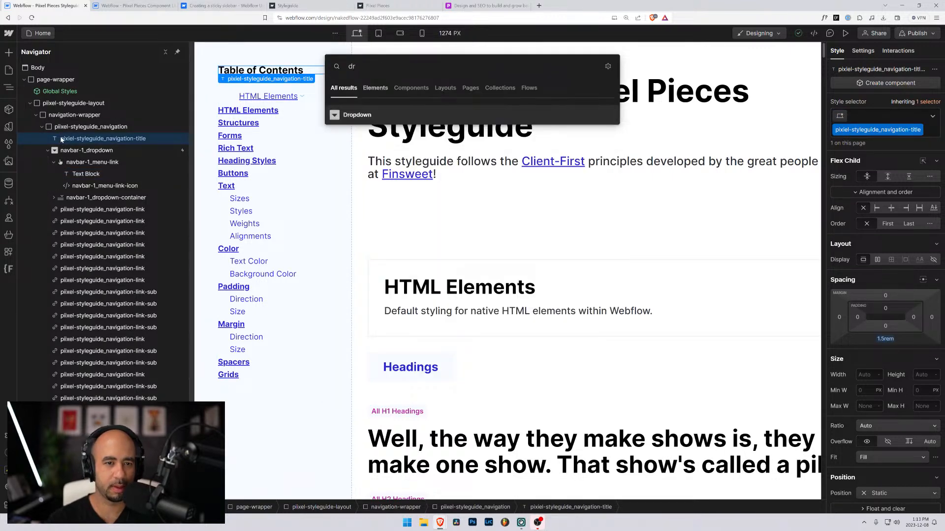
{"action": "key", "text": "Return"}
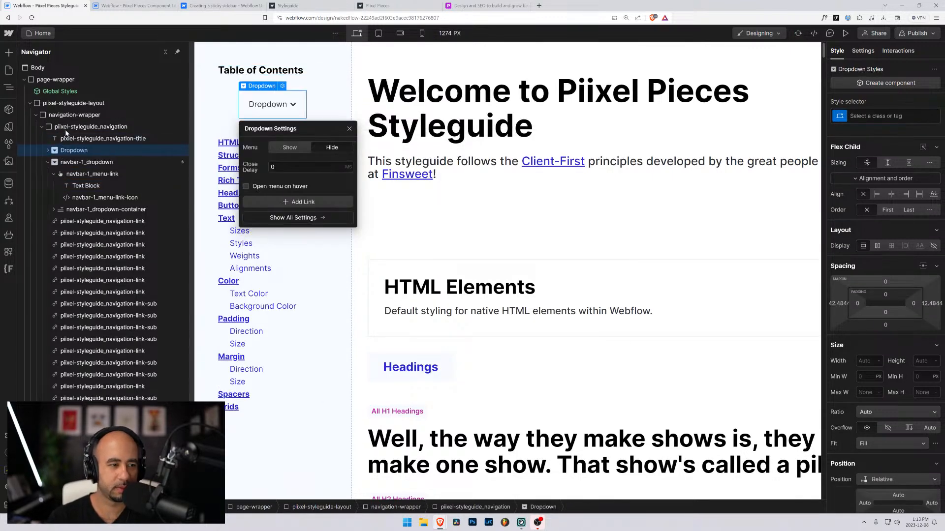
{"action": "left_click_drag", "start_coordinate": [75, 146], "coordinate": [46, 142]}
{"action": "left_click", "coordinate": [47, 139]}
Step: Move both sub-links from navbar-1_dropdown-content into the new dropdown's Dropdown List, above its default links
{"action": "left_click", "coordinate": [53, 150]}
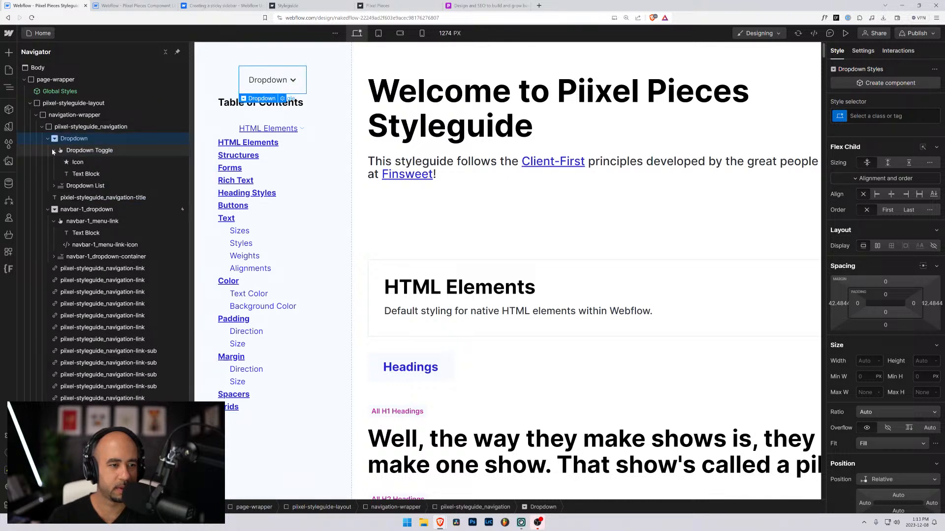
{"action": "left_click", "coordinate": [53, 150]}
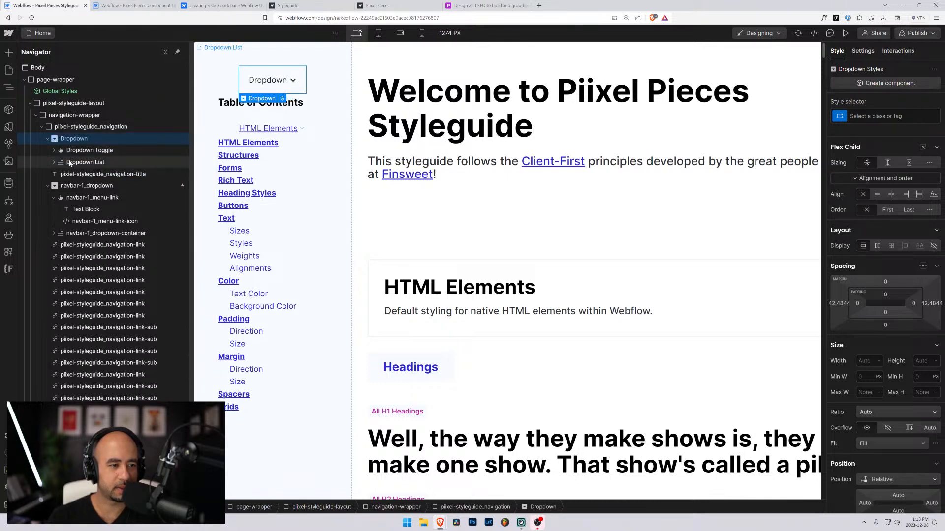
{"action": "left_click", "coordinate": [55, 162]}
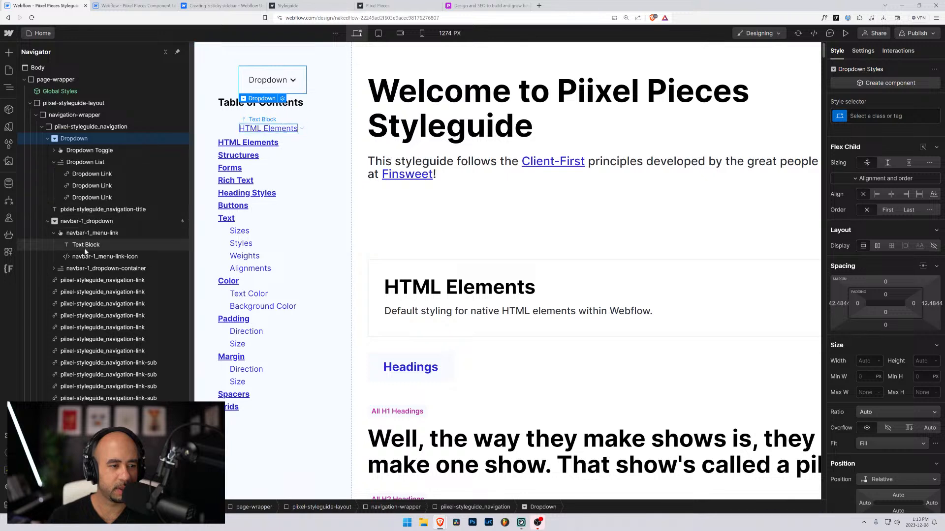
{"action": "left_click", "coordinate": [54, 268]}
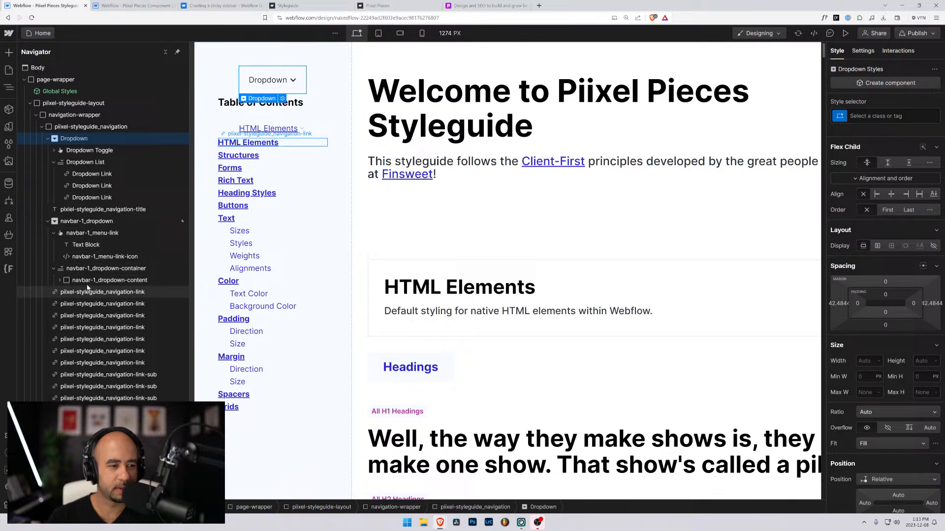
{"action": "left_click", "coordinate": [59, 280]}
{"action": "left_click_drag", "start_coordinate": [83, 241], "coordinate": [81, 173]}
{"action": "left_click_drag", "start_coordinate": [96, 303], "coordinate": [79, 183]}
Step: Delete the three default Dropdown Link elements from the new dropdown's list
{"action": "left_click", "coordinate": [80, 197]}
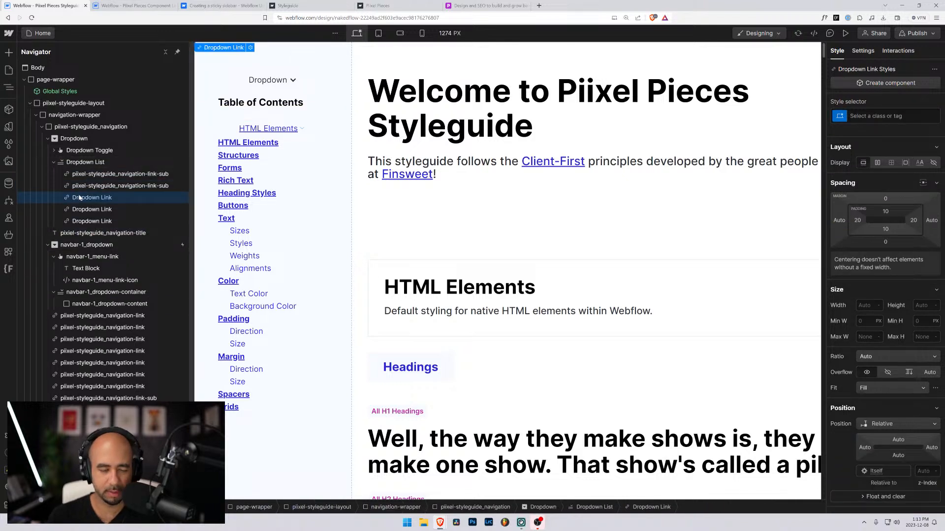
{"action": "key", "text": "Delete"}
{"action": "key", "text": "Delete"}
{"action": "key", "text": "Delete"}
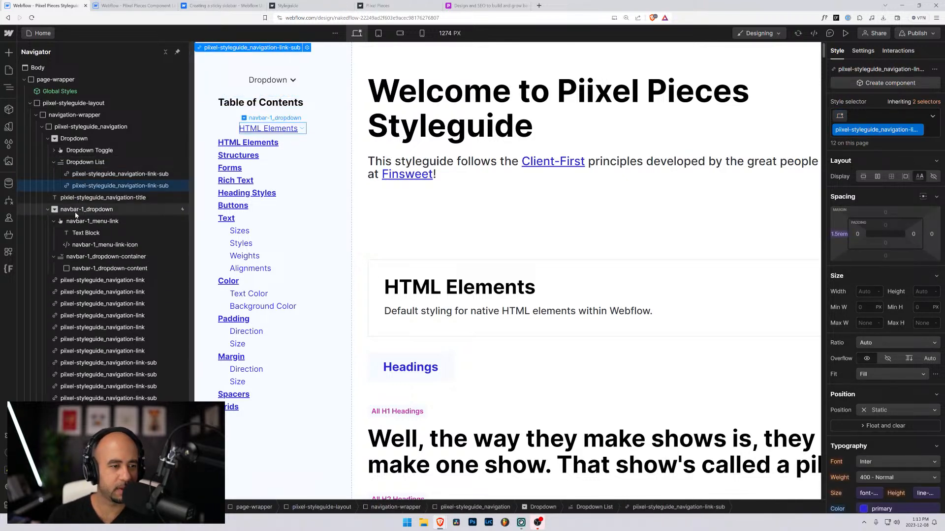
Step: Change the new dropdown's toggle text to "HTML Elements"
{"action": "left_click", "coordinate": [75, 210]}
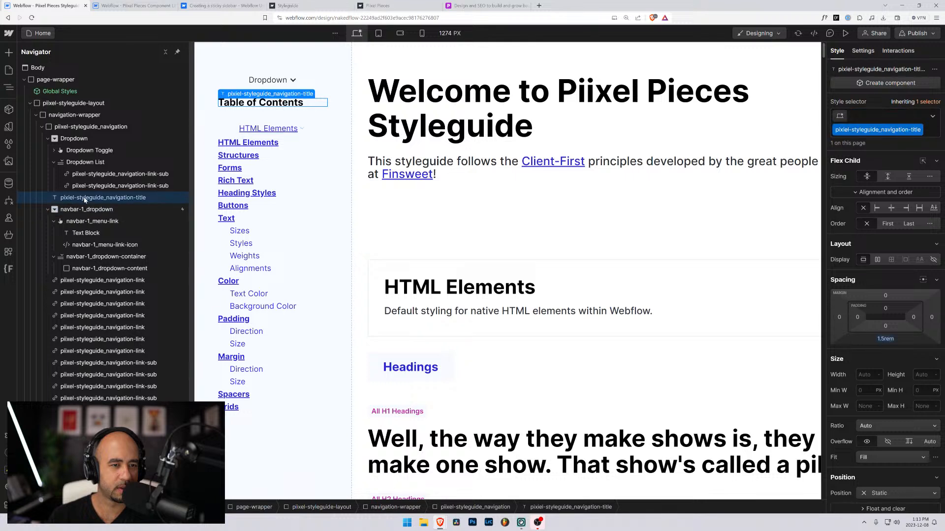
{"action": "left_click", "coordinate": [81, 163]}
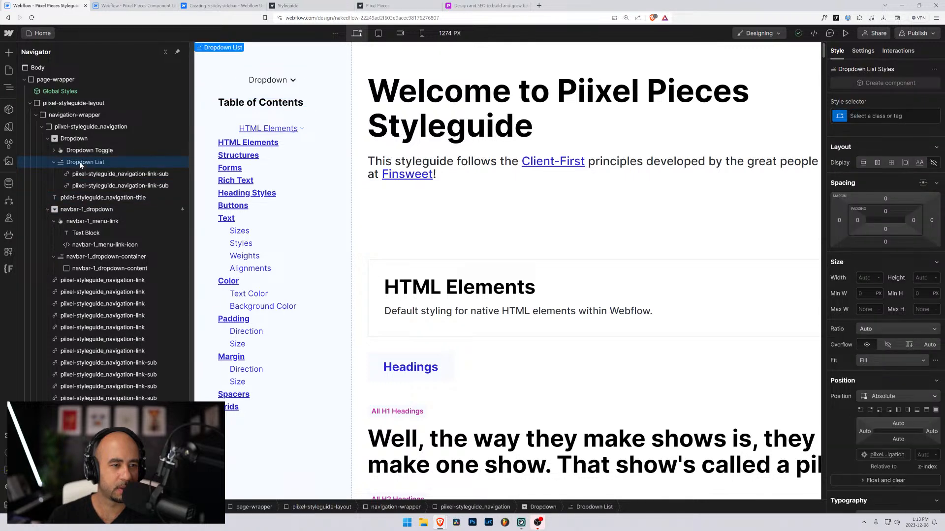
{"action": "double_click", "coordinate": [257, 81]}
{"action": "key", "text": "ctrl+a"}
{"action": "key", "text": "BackSpace"}
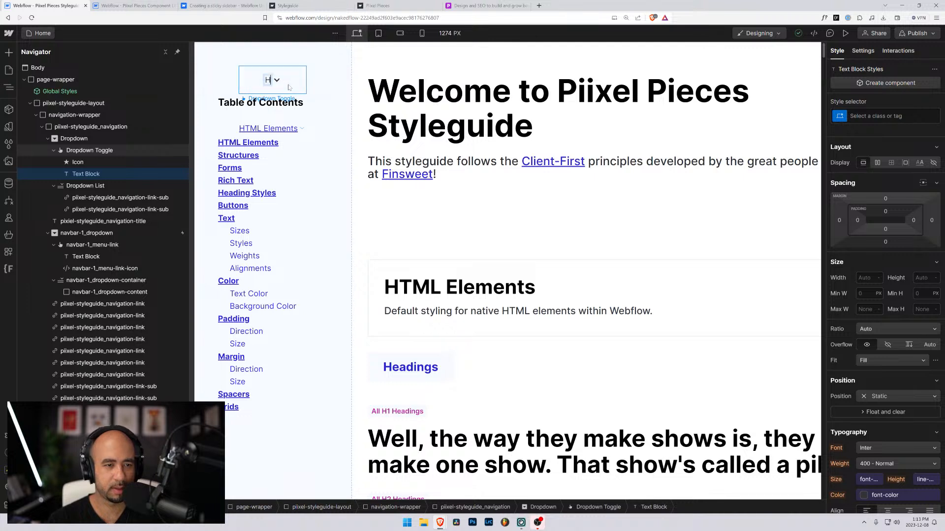
{"action": "type", "text": "HTML Elements"}
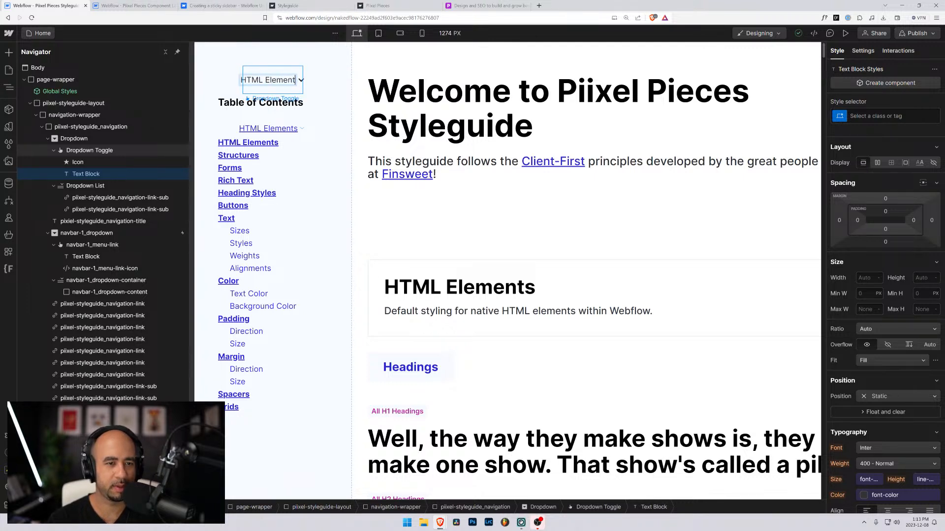
Step: Create and apply the class piixel-styleguide_navigation-dropdown to the new Dropdown element
{"action": "left_click", "coordinate": [78, 139]}
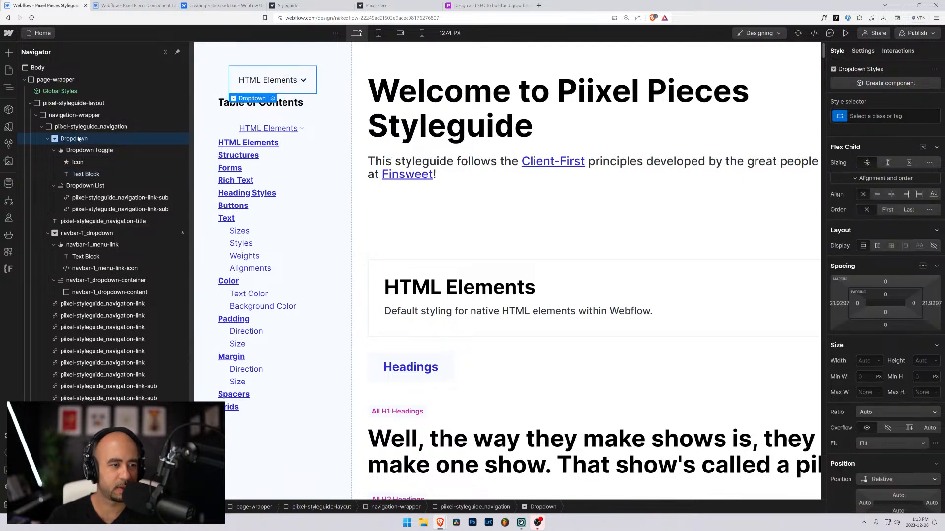
{"action": "key", "text": "ctrl+Return"}
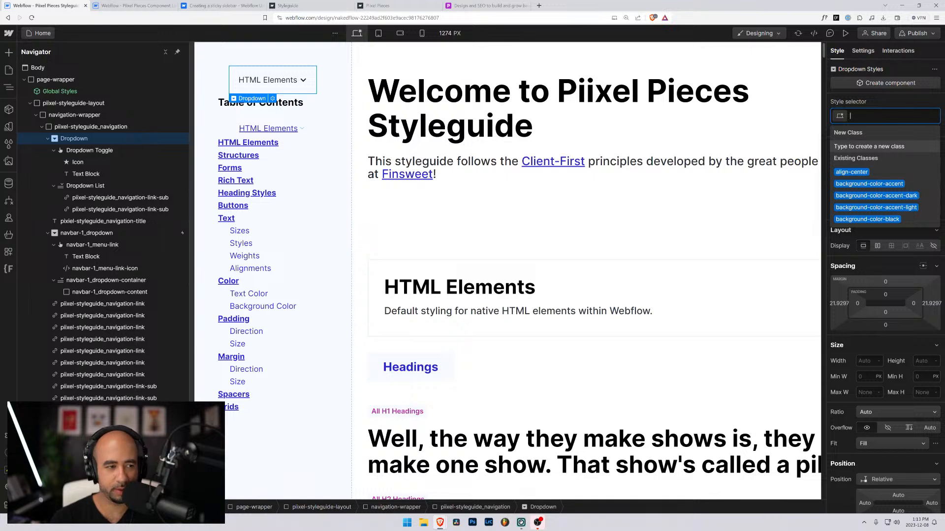
{"action": "type", "text": "piixel-stylef"}
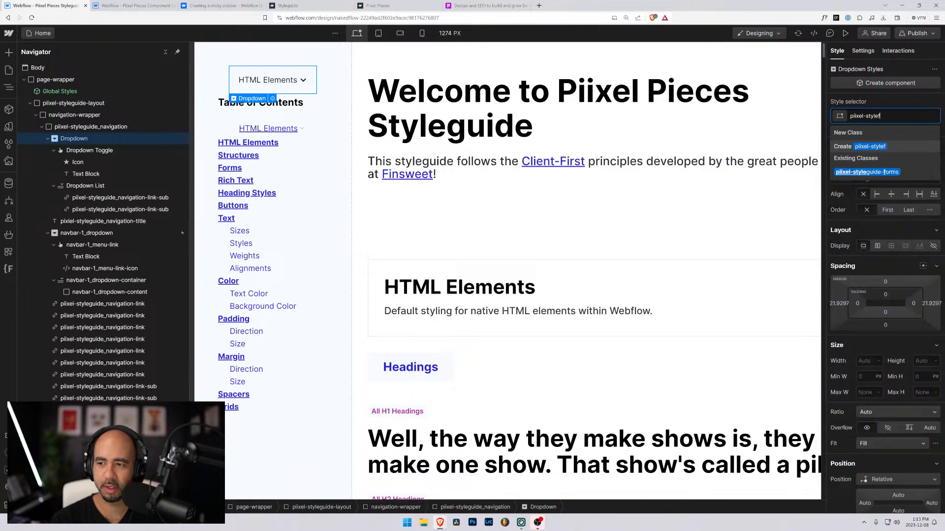
{"action": "key", "text": "BackSpace"}
{"action": "type", "text": "guide"}
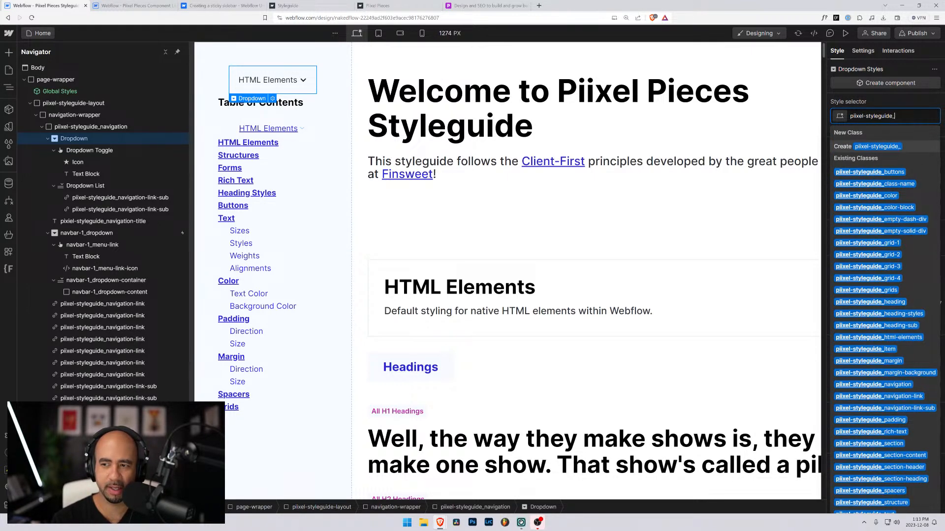
{"action": "type", "text": "_"}
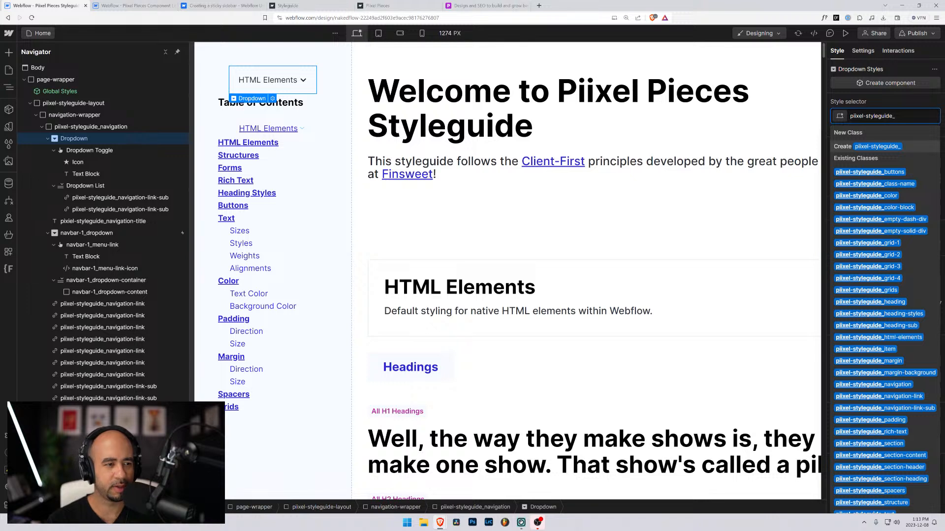
{"action": "type", "text": "navig"}
{"action": "type", "text": "gation"}
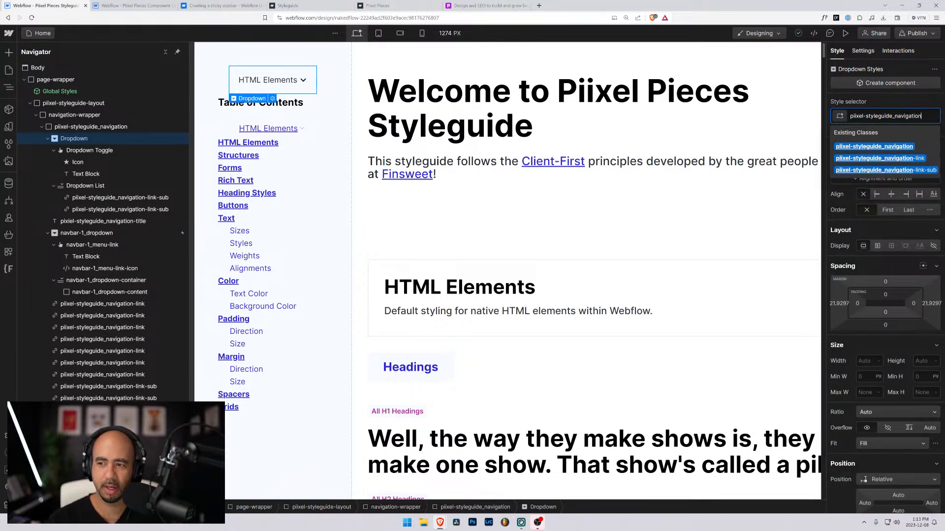
{"action": "type", "text": "-dropdown"}
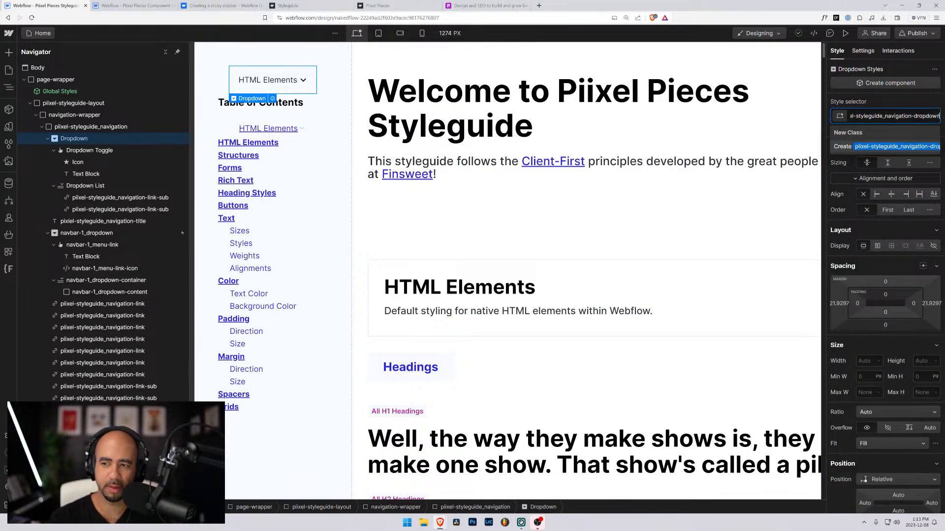
{"action": "key", "text": "Return"}
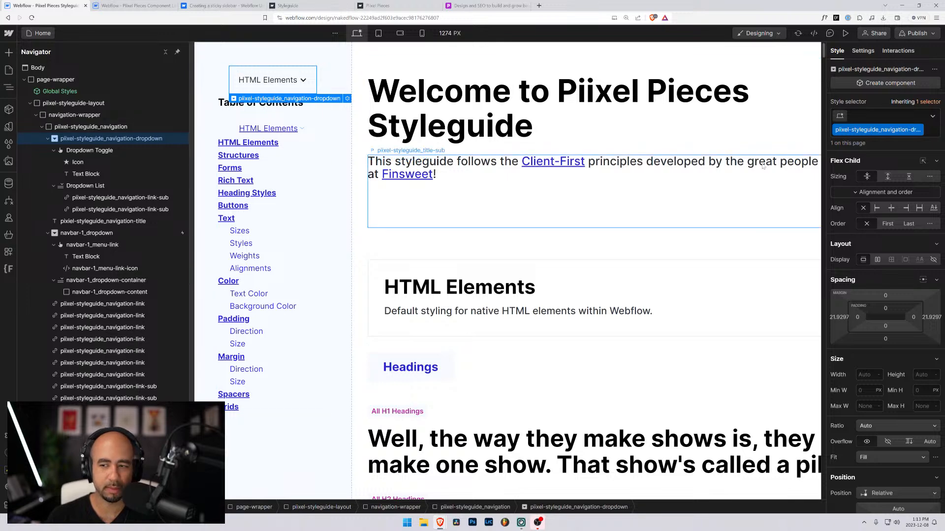
Step: Set the left and right margins of piixel-styleguide_navigation-dropdown to 0, and try out and undo a flex display on it
{"action": "left_click", "coordinate": [839, 317]}
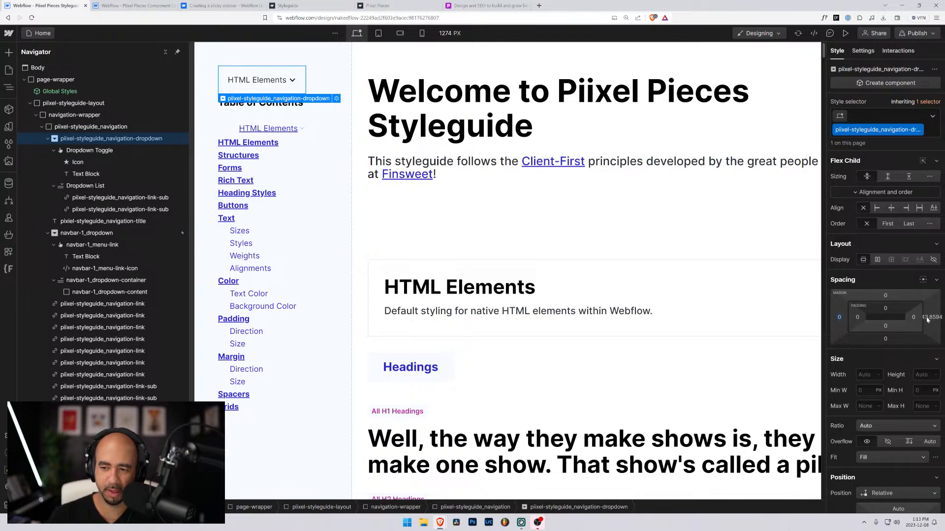
{"action": "left_click", "coordinate": [928, 318]}
{"action": "left_click", "coordinate": [870, 349]}
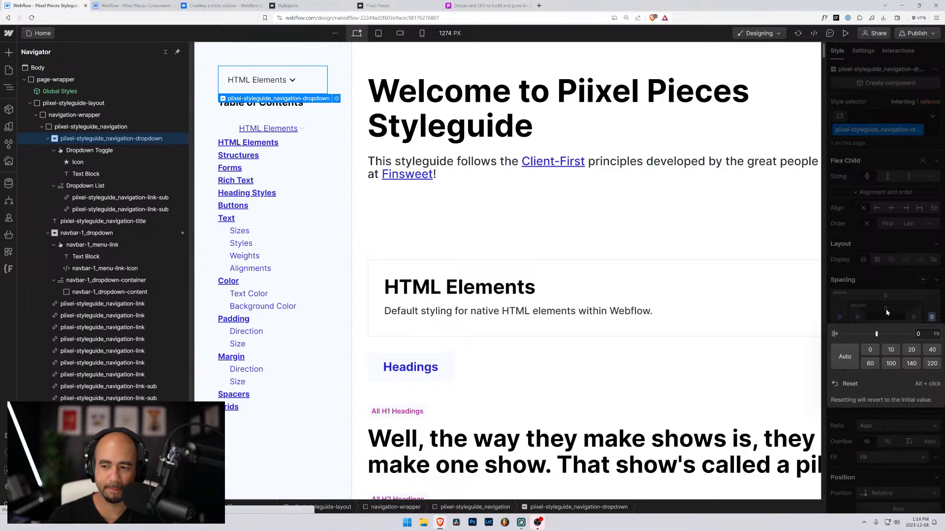
{"action": "left_click", "coordinate": [880, 276]}
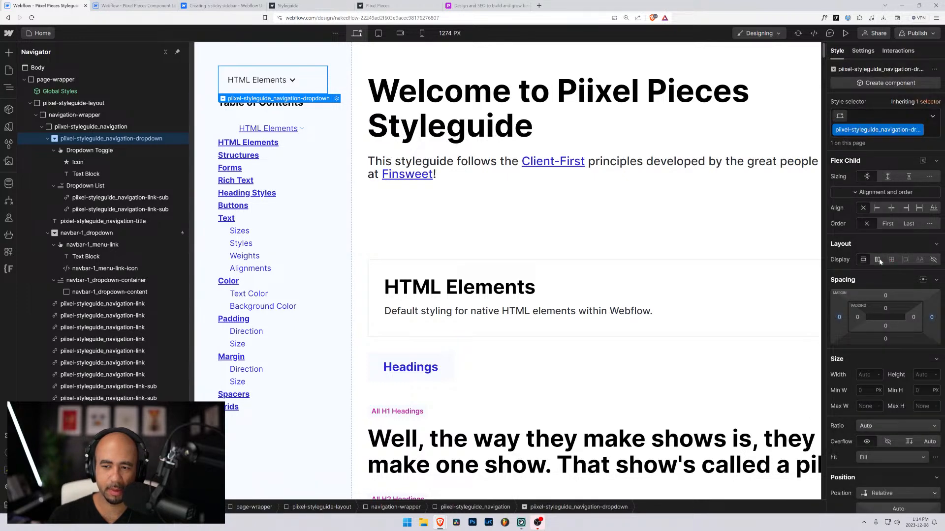
{"action": "left_click", "coordinate": [878, 260]}
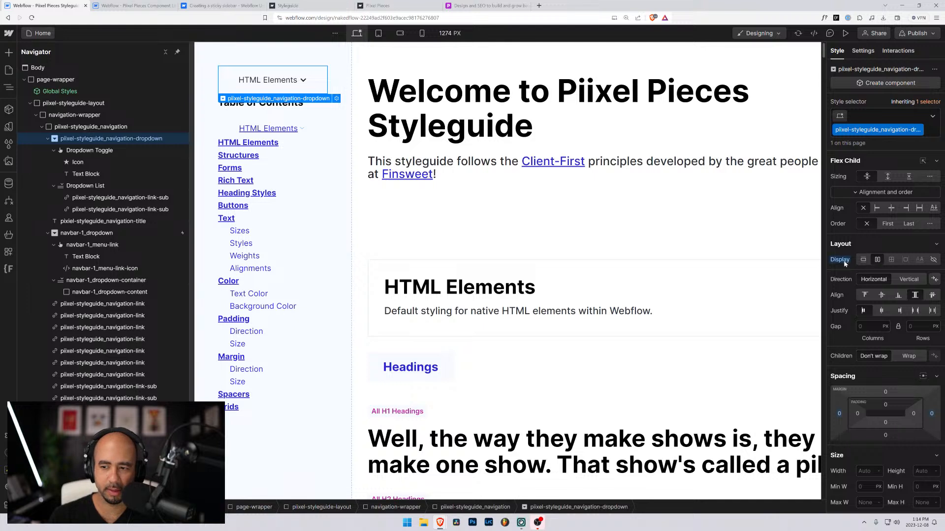
{"action": "key", "text": "ctrl+z"}
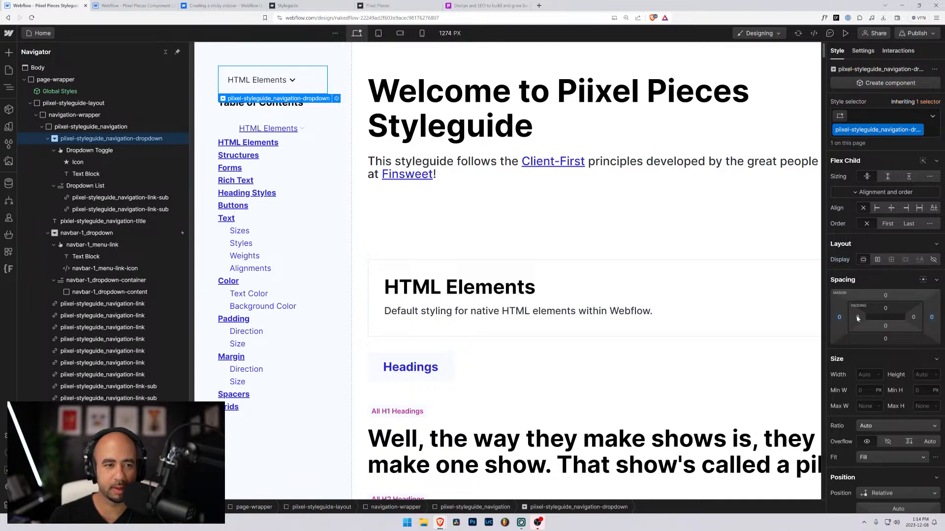
Step: Create and apply the class piixel-styleguide_navigation-dropdown-toggle to the new dropdown's Dropdown Toggle
{"action": "left_click", "coordinate": [74, 151]}
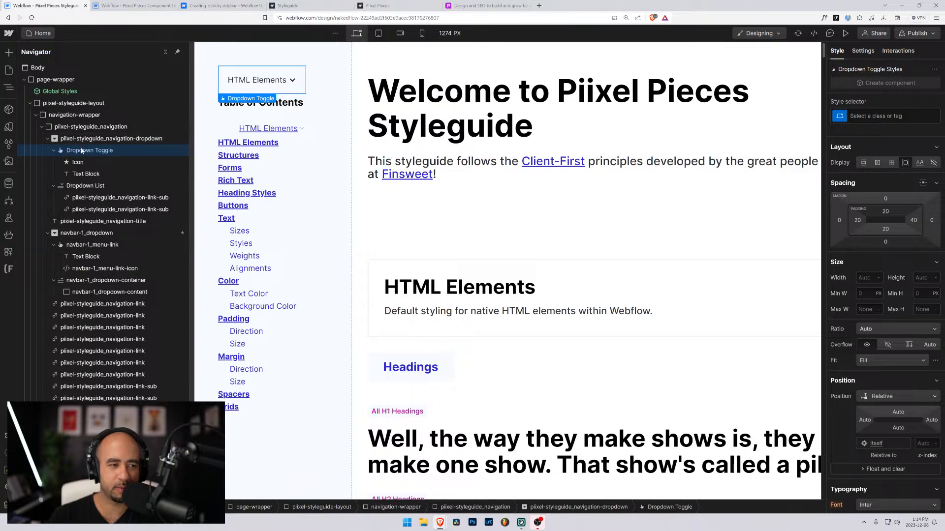
{"action": "key", "text": "ctrl+Return"}
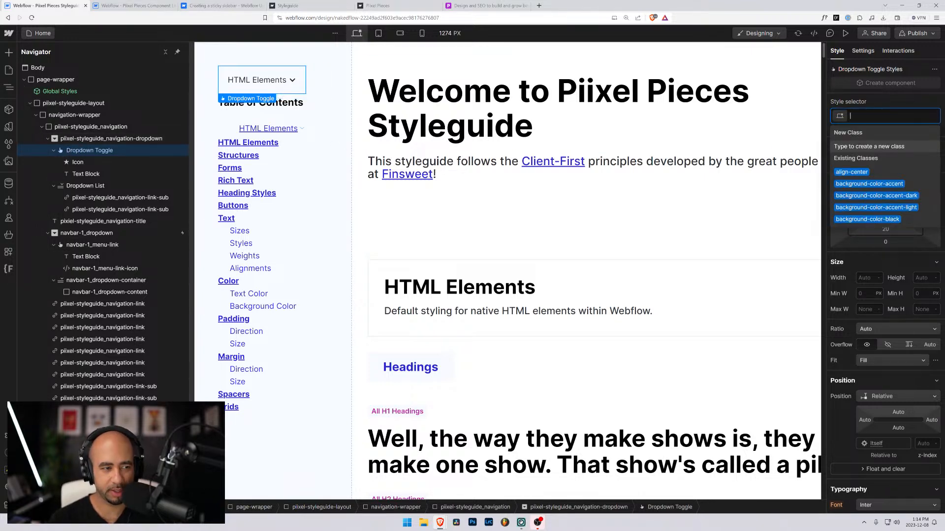
{"action": "type", "text": "pixel-styule"}
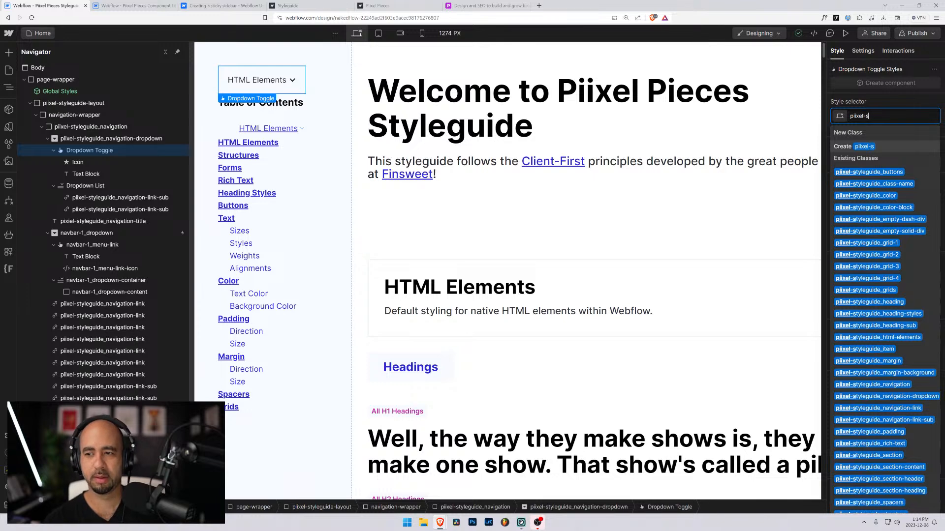
{"action": "key", "text": "BackSpace"}
{"action": "key", "text": "BackSpace"}
{"action": "key", "text": "BackSpace"}
{"action": "type", "text": "legu"}
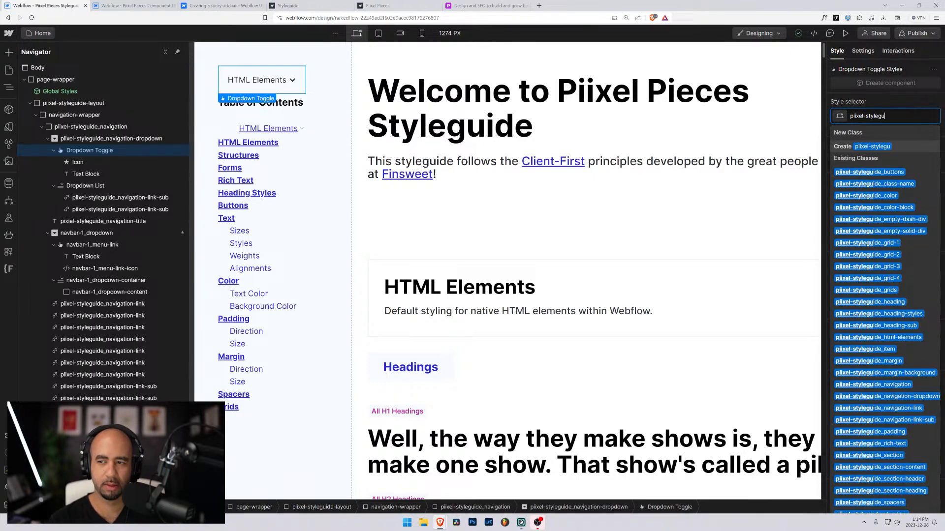
{"action": "type", "text": "ide_nav"}
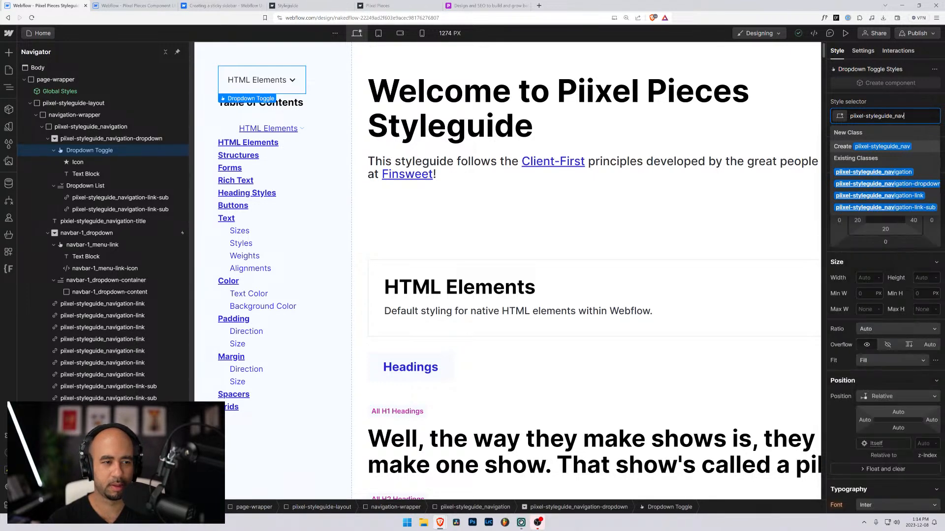
{"action": "type", "text": "igation-drop"}
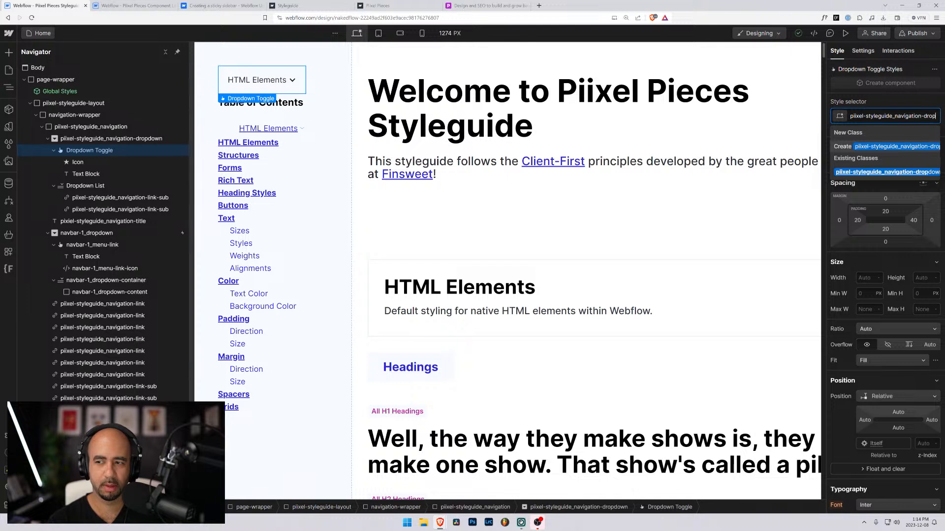
{"action": "type", "text": "down-toggle"}
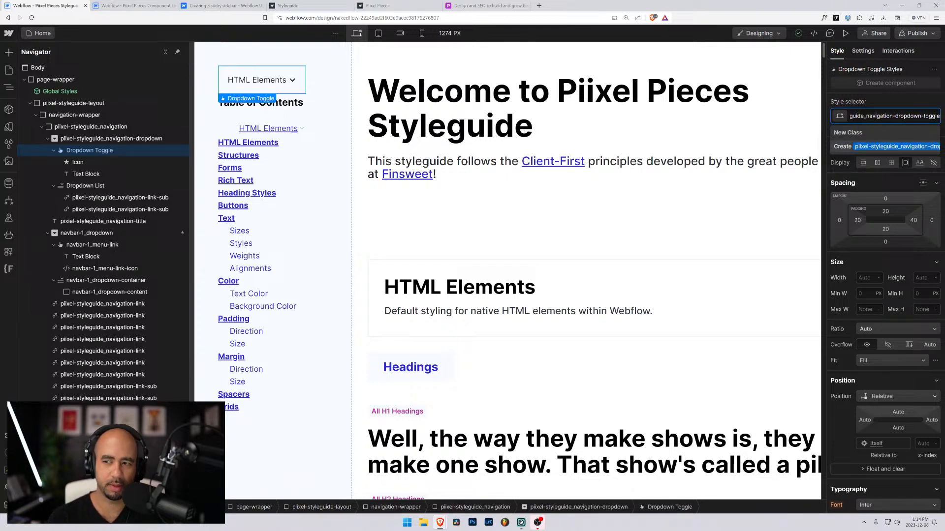
{"action": "key", "text": "Return"}
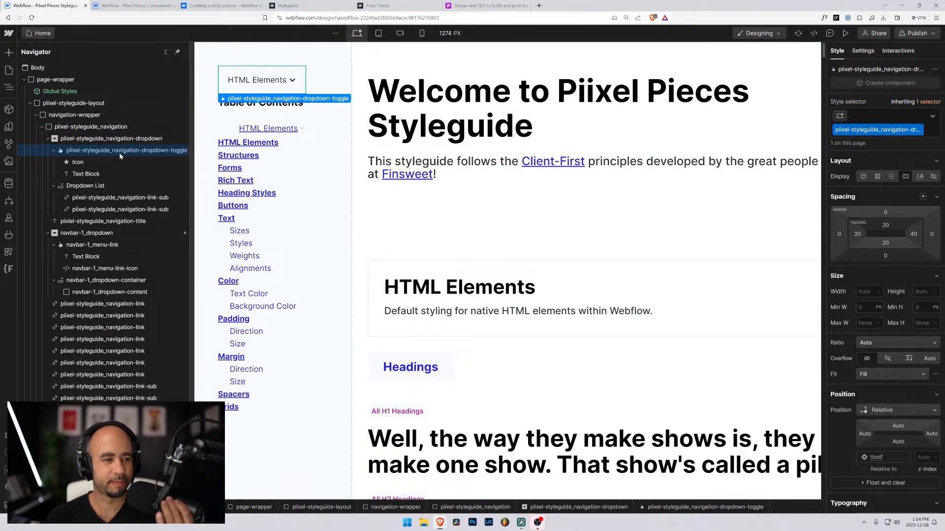
Step: Set the top padding of piixel-styleguide_navigation-dropdown-toggle to 0rem
{"action": "left_click", "coordinate": [885, 226]}
{"action": "type", "text": "0rem"}
{"action": "key", "text": "Return"}
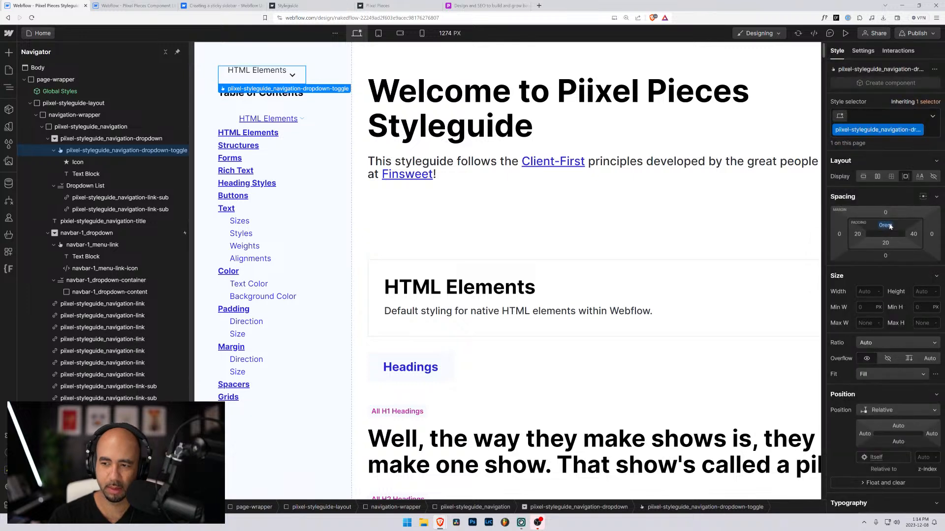
Step: Set all four paddings of piixel-styleguide_navigation-dropdown-toggle to 0rem and make it a horizontal flex layout justified with space between
{"action": "mouse_move", "coordinate": [889, 228]}
{"action": "left_mouse_down"}
{"action": "mouse_move", "coordinate": [889, 218]}
{"action": "mouse_move", "coordinate": [889, 231]}
{"action": "left_mouse_up"}
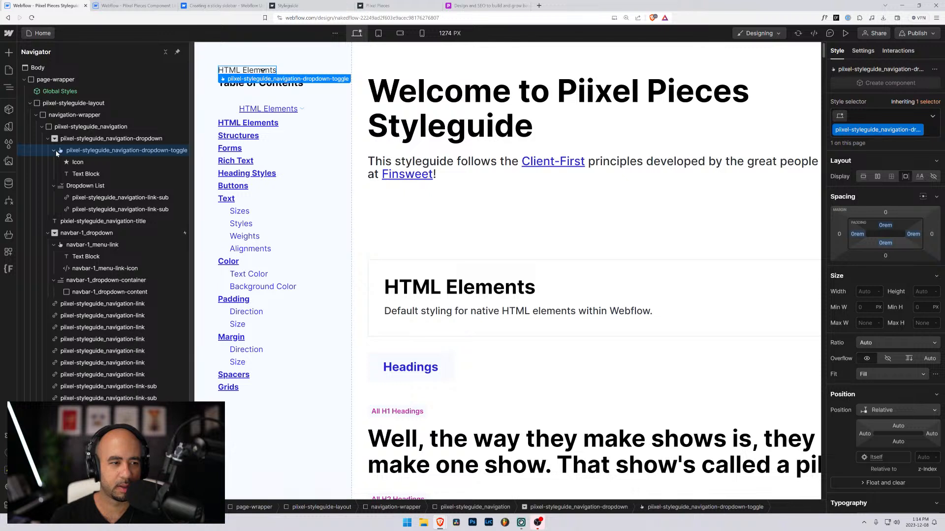
{"action": "left_click", "coordinate": [80, 173]}
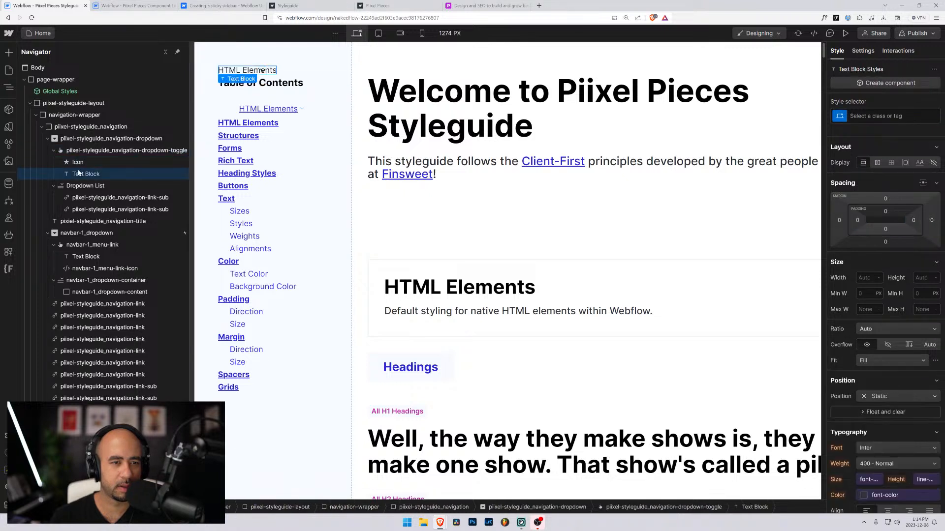
{"action": "left_click", "coordinate": [98, 150]}
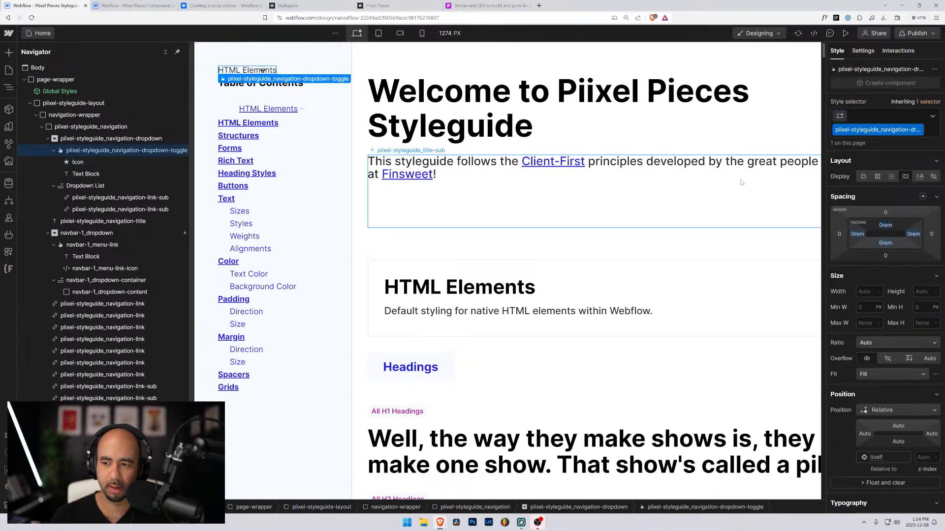
{"action": "left_click", "coordinate": [877, 177]}
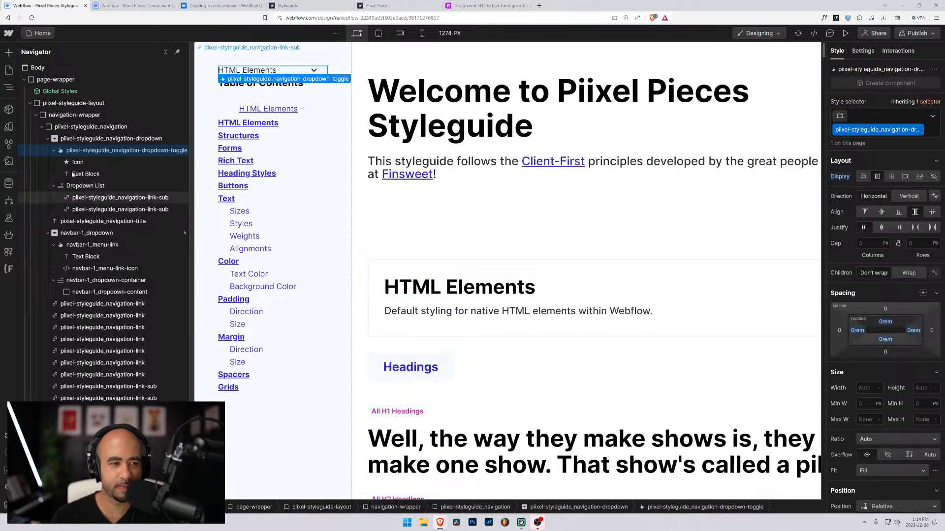
{"action": "left_click", "coordinate": [915, 228]}
Step: Set all four paddings of piixel-styleguide_navigation-dropdown to 0rem
{"action": "left_click", "coordinate": [81, 162]}
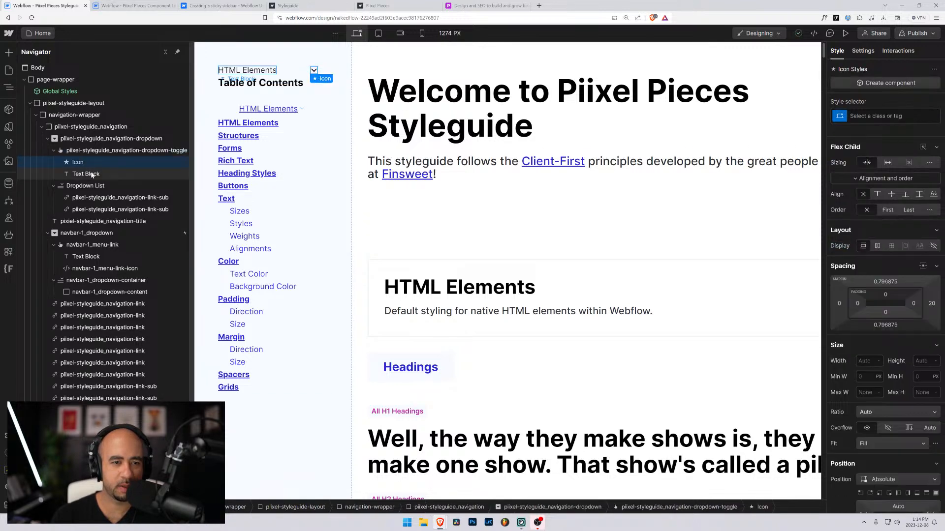
{"action": "left_click", "coordinate": [86, 150]}
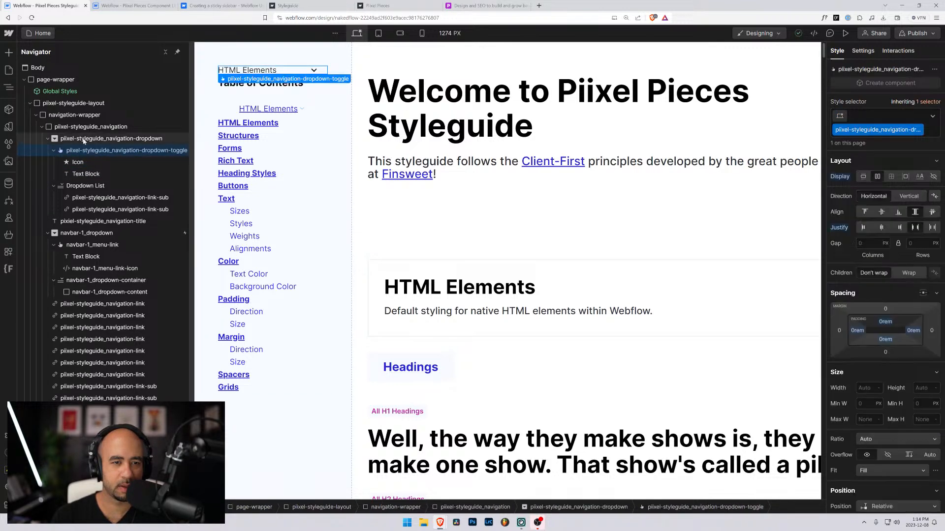
{"action": "left_click", "coordinate": [84, 139]}
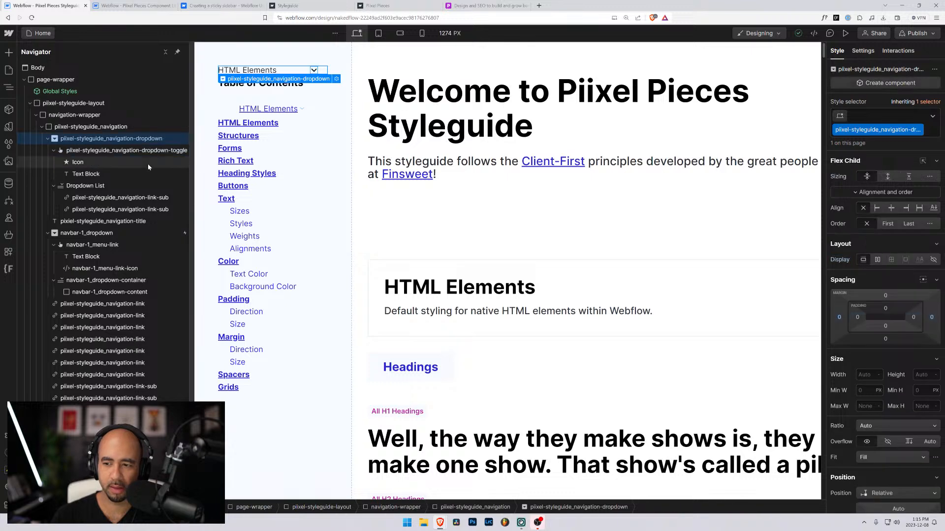
{"action": "left_click", "coordinate": [913, 317]}
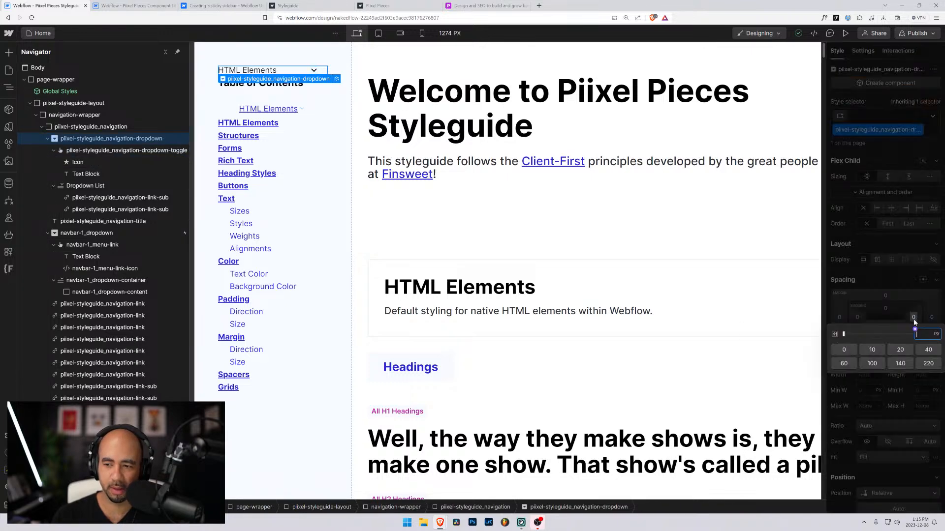
{"action": "key", "text": "Escape"}
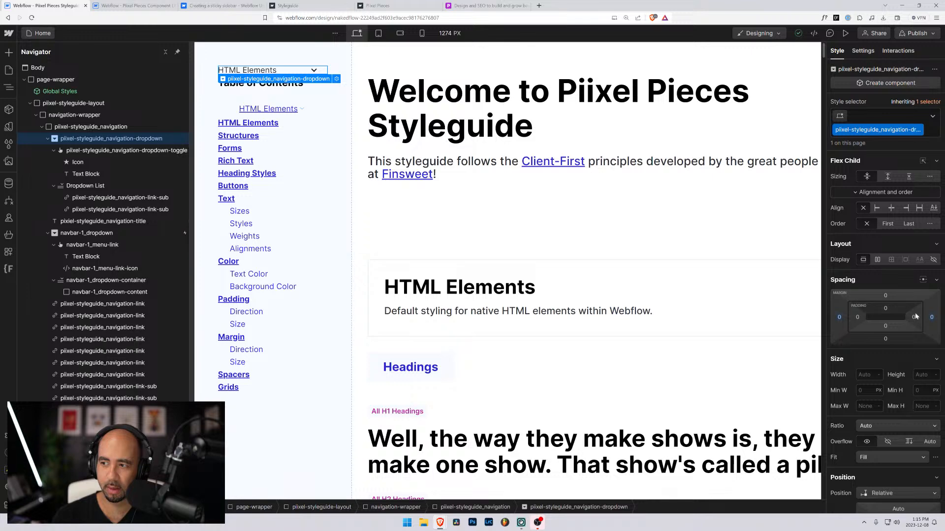
{"action": "left_click", "coordinate": [914, 317]}
{"action": "type", "text": "0rem"}
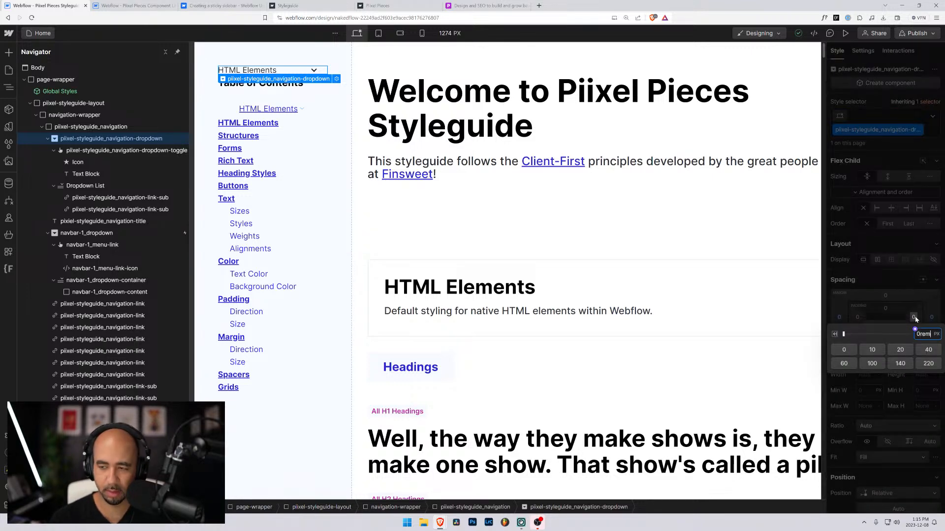
{"action": "key", "text": "Return"}
{"action": "left_click_drag", "start_coordinate": [911, 321], "coordinate": [912, 317]}
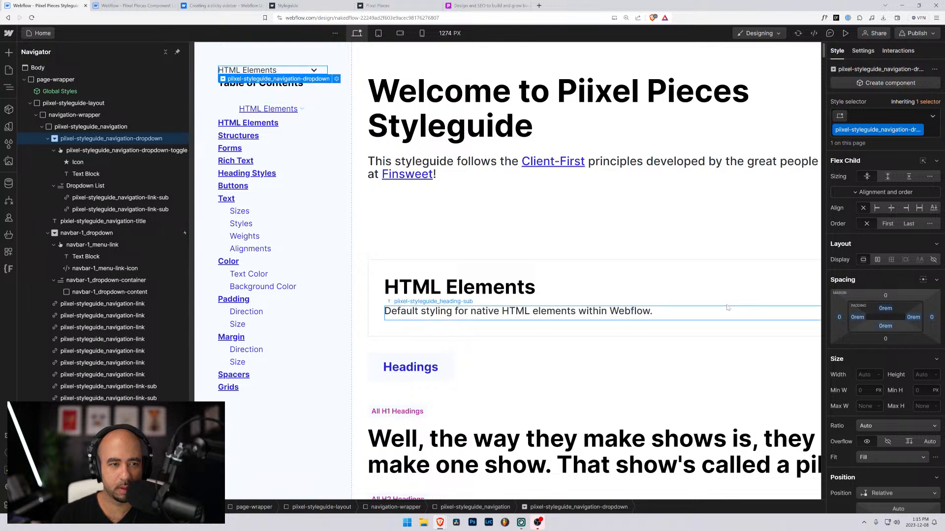
{"action": "left_click", "coordinate": [315, 72]}
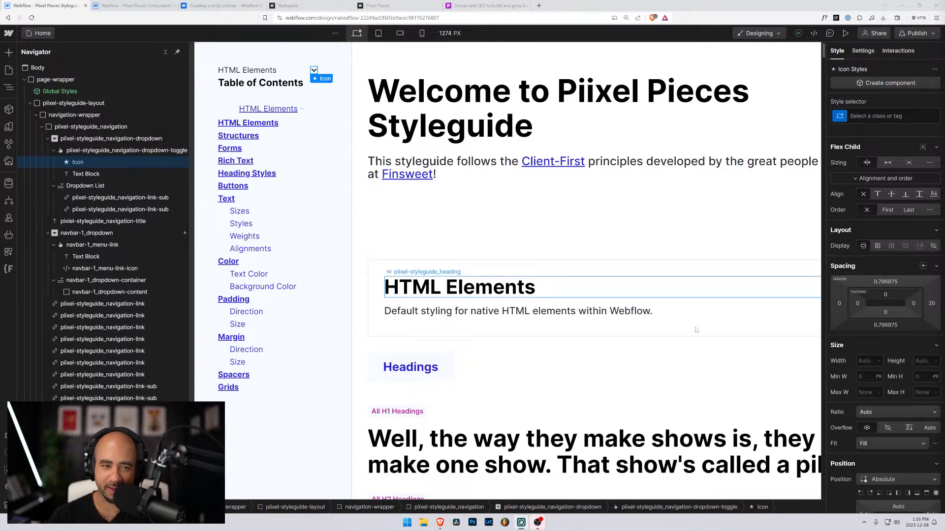
{"action": "left_click", "coordinate": [885, 282]}
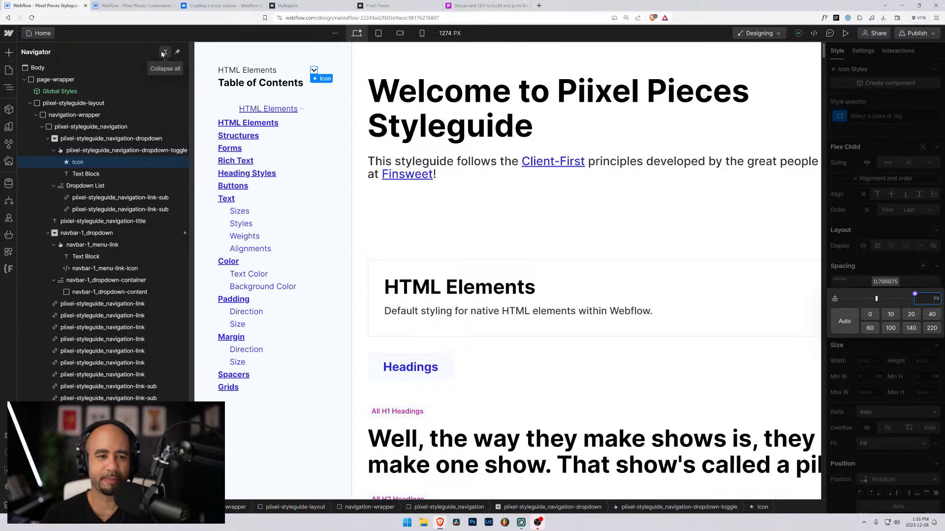
{"action": "left_click", "coordinate": [112, 149]}
{"action": "left_click", "coordinate": [111, 160]}
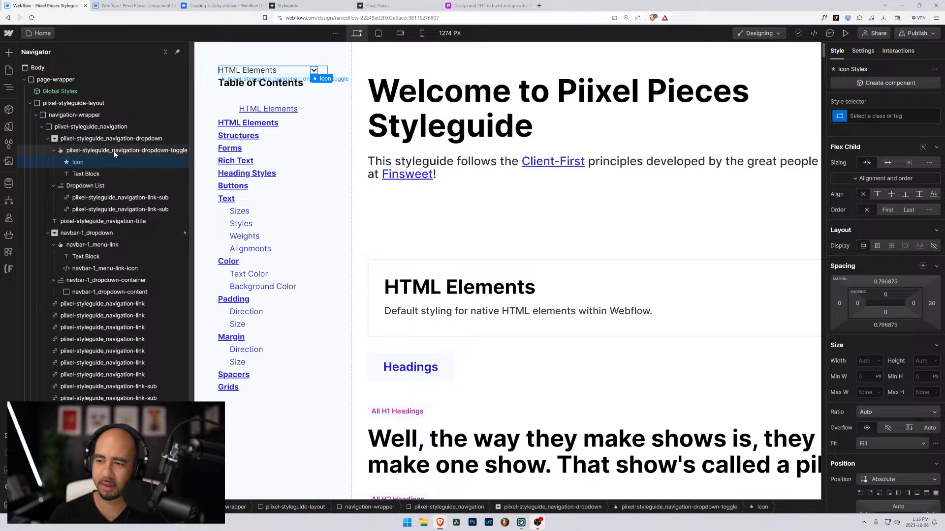
{"action": "left_click", "coordinate": [113, 151]}
{"action": "left_click", "coordinate": [106, 164]}
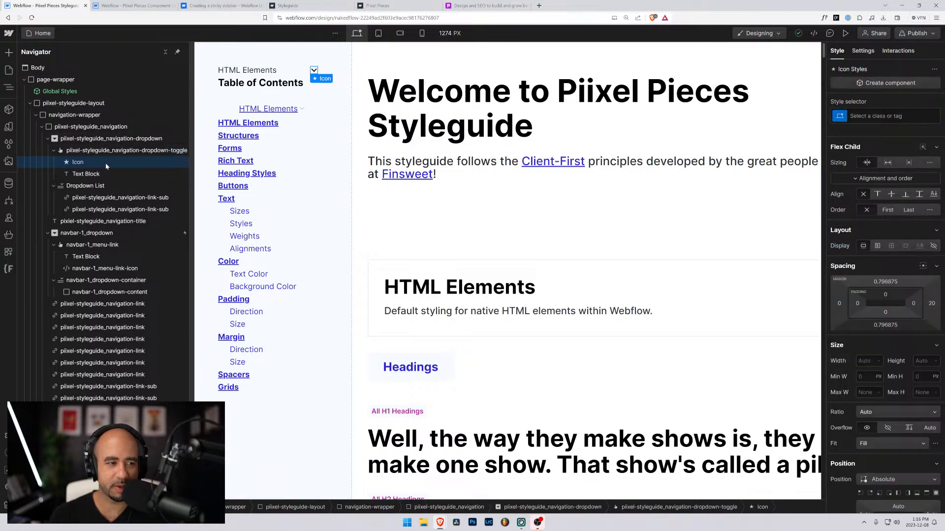
Step: Move the piixel-styleguide_navigation-dropdown element directly below the Table of Contents title and set its menu to Show
{"action": "left_click", "coordinate": [49, 140]}
{"action": "left_click_drag", "start_coordinate": [67, 142], "coordinate": [72, 155]}
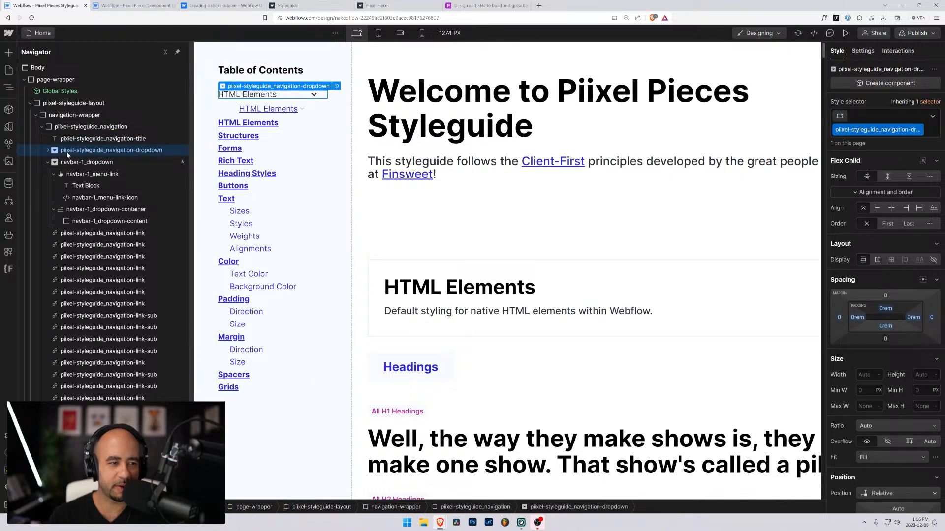
{"action": "left_click", "coordinate": [48, 151]}
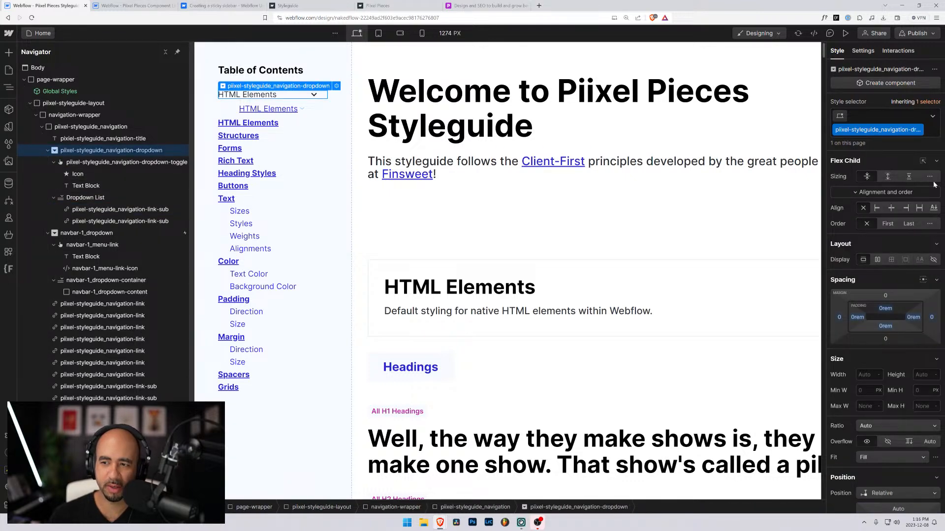
{"action": "left_click", "coordinate": [862, 51]}
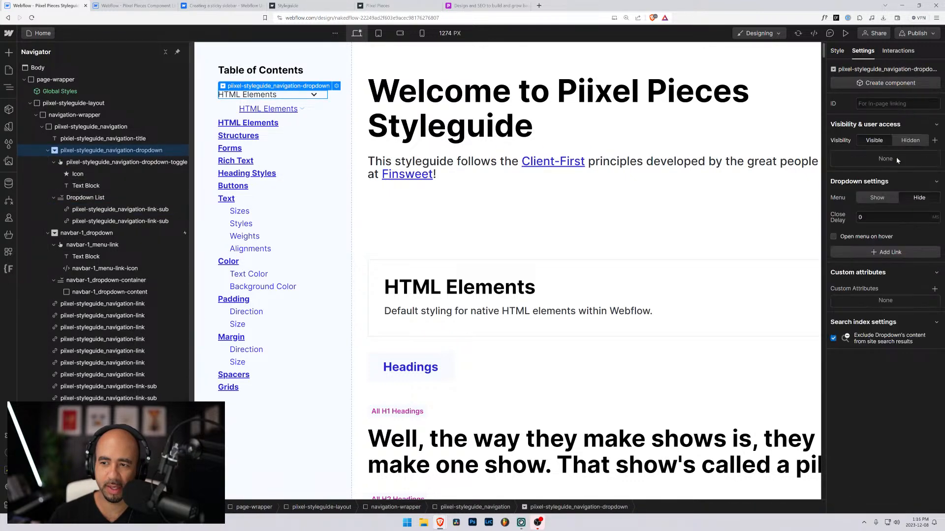
{"action": "left_click", "coordinate": [872, 197]}
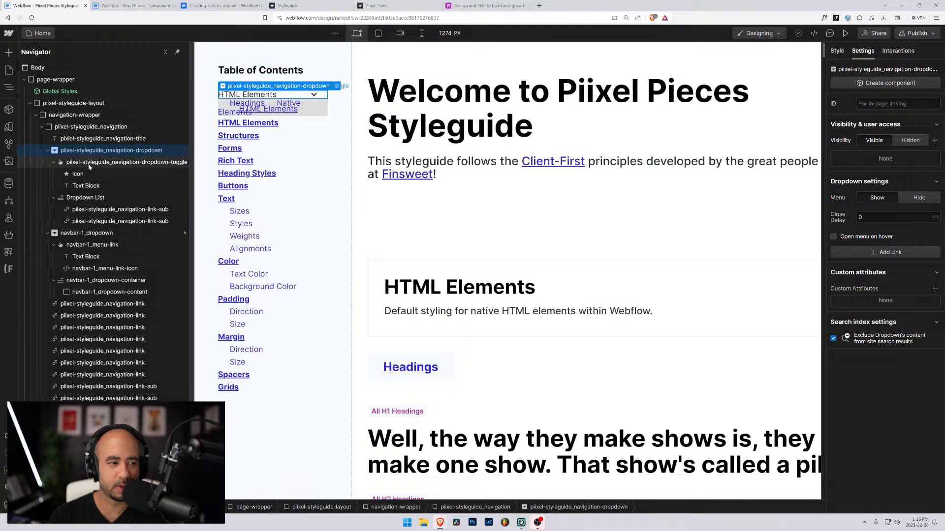
Step: Create and apply the class piixel-styleguide_dropdown-list to the new dropdown's Dropdown List
{"action": "left_click", "coordinate": [86, 197]}
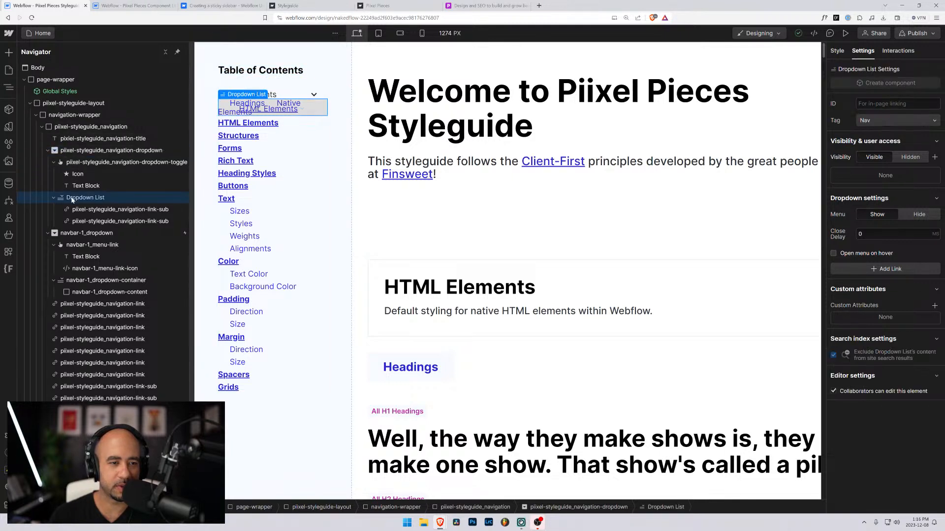
{"action": "left_click", "coordinate": [837, 52]}
{"action": "left_click", "coordinate": [881, 116]}
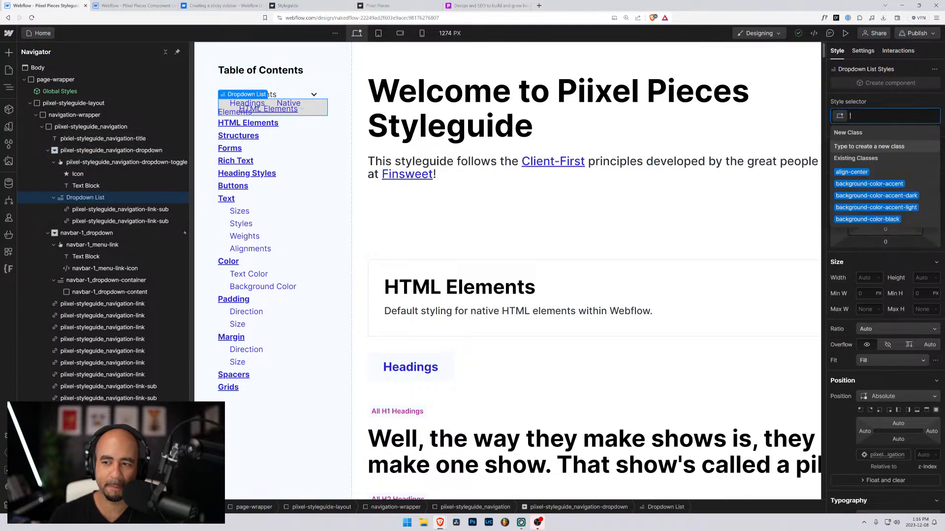
{"action": "type", "text": "pixel-stylefu"}
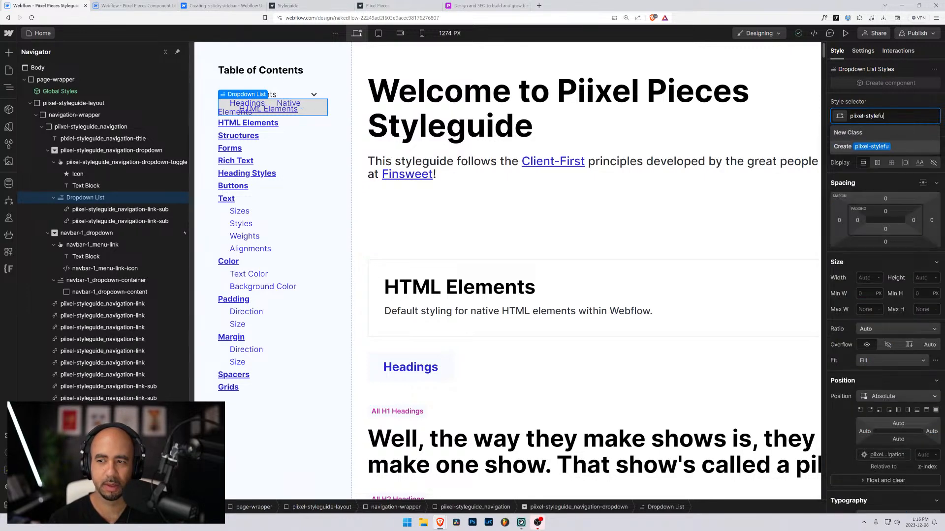
{"action": "key", "text": "BackSpace"}
{"action": "key", "text": "BackSpace"}
{"action": "type", "text": "guide_d"}
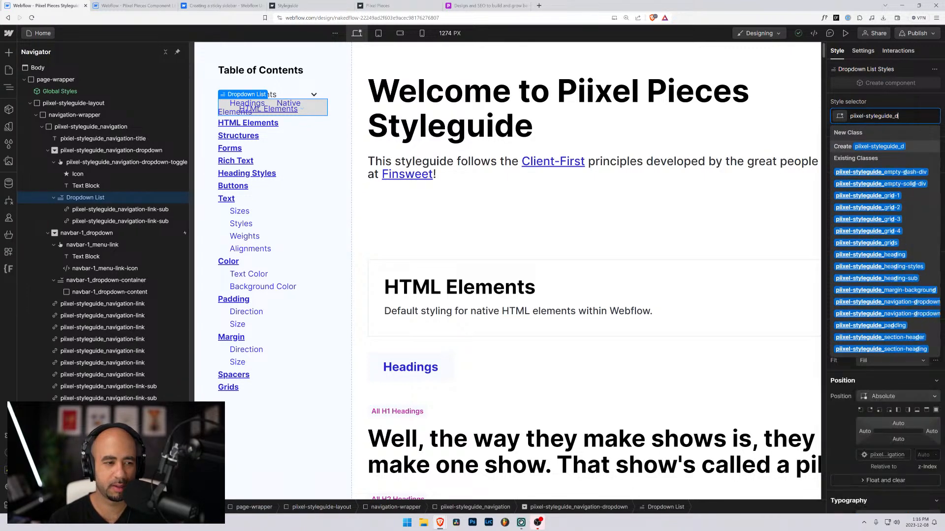
{"action": "type", "text": "orpdown"}
{"action": "key", "text": "BackSpace"}
{"action": "key", "text": "BackSpace"}
{"action": "key", "text": "BackSpace"}
{"action": "key", "text": "BackSpace"}
{"action": "key", "text": "BackSpace"}
{"action": "key", "text": "BackSpace"}
{"action": "key", "text": "BackSpace"}
{"action": "key", "text": "BackSpace"}
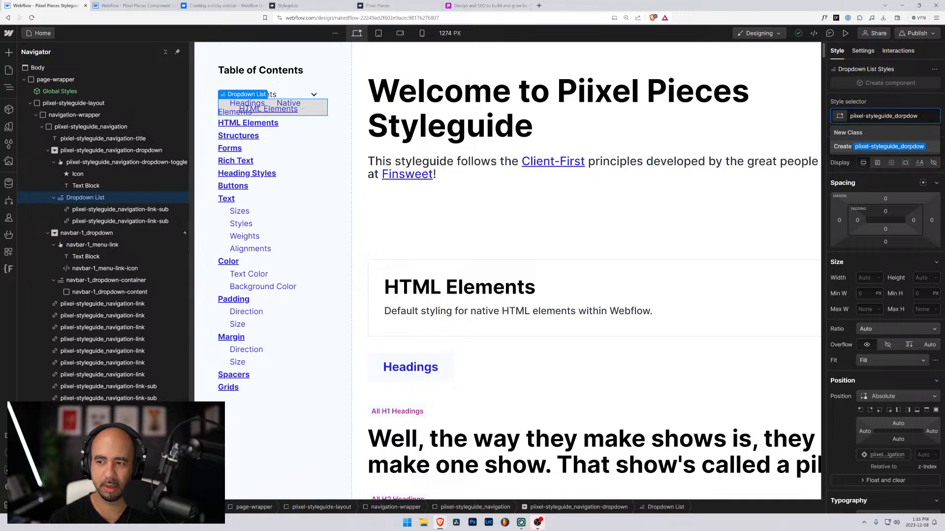
{"action": "type", "text": "ropdown-list"}
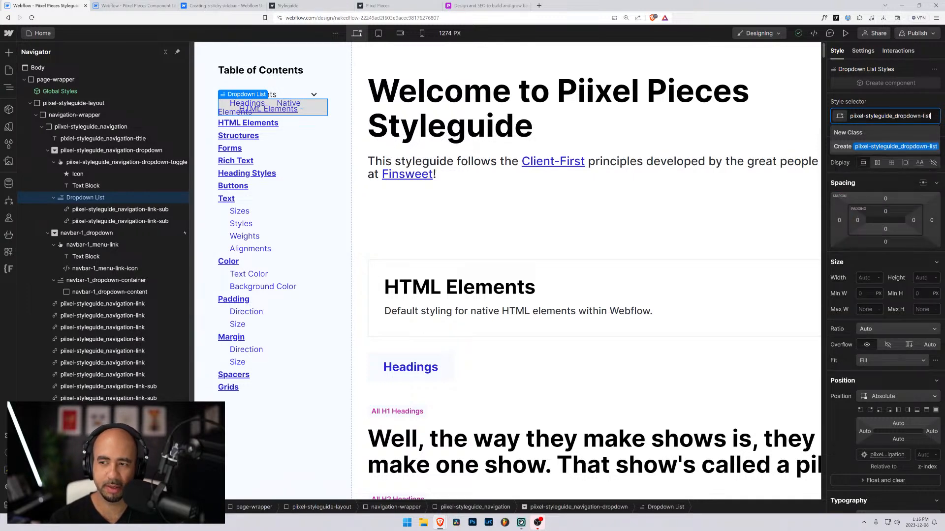
{"action": "key", "text": "Return"}
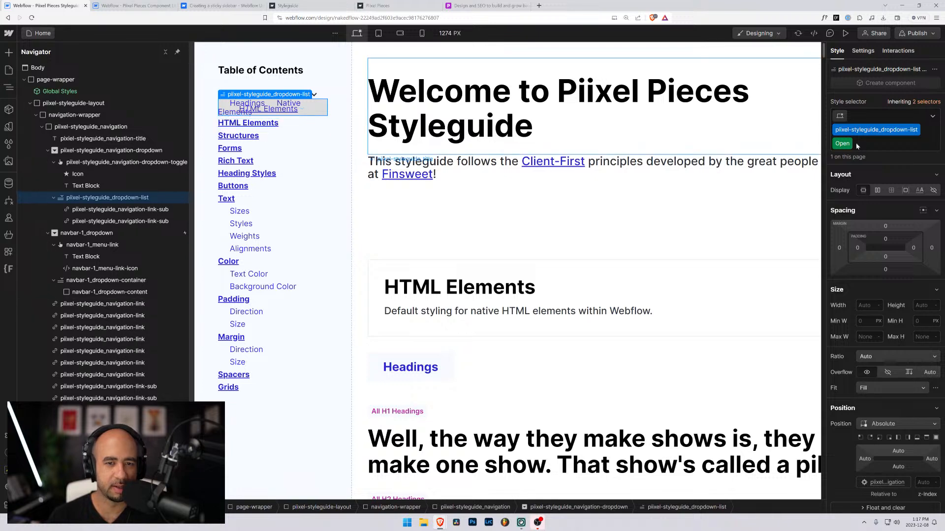
Step: Set the background color of the base piixel-styleguide_dropdown-list class, without its Open state, to transparent
{"action": "left_click", "coordinate": [914, 104]}
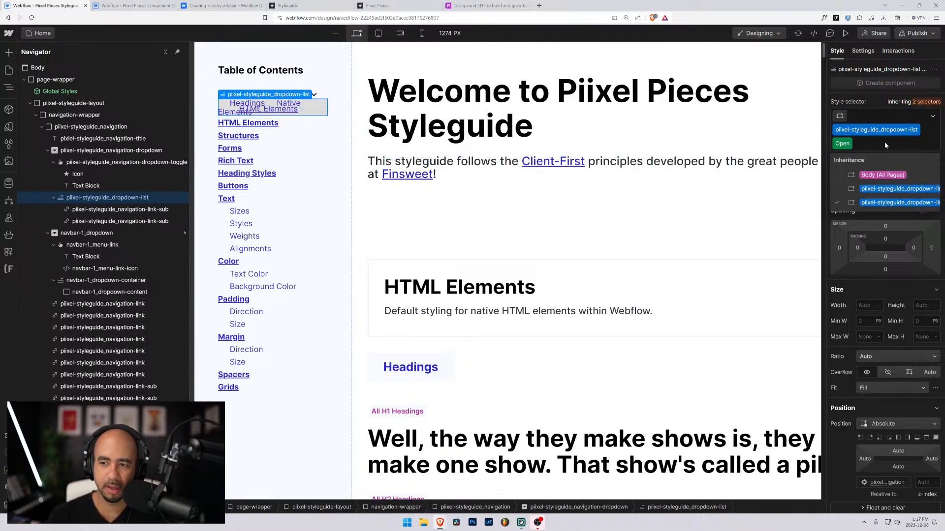
{"action": "left_click", "coordinate": [873, 189]}
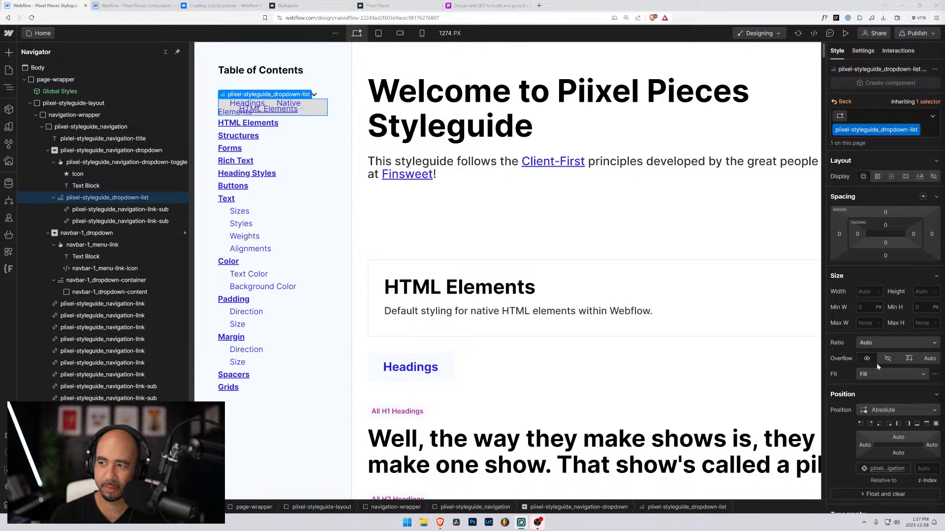
{"action": "scroll", "coordinate": [885, 405], "scroll_direction": "down", "scroll_amount": 4}
{"action": "scroll", "coordinate": [875, 422], "scroll_direction": "down", "scroll_amount": 4}
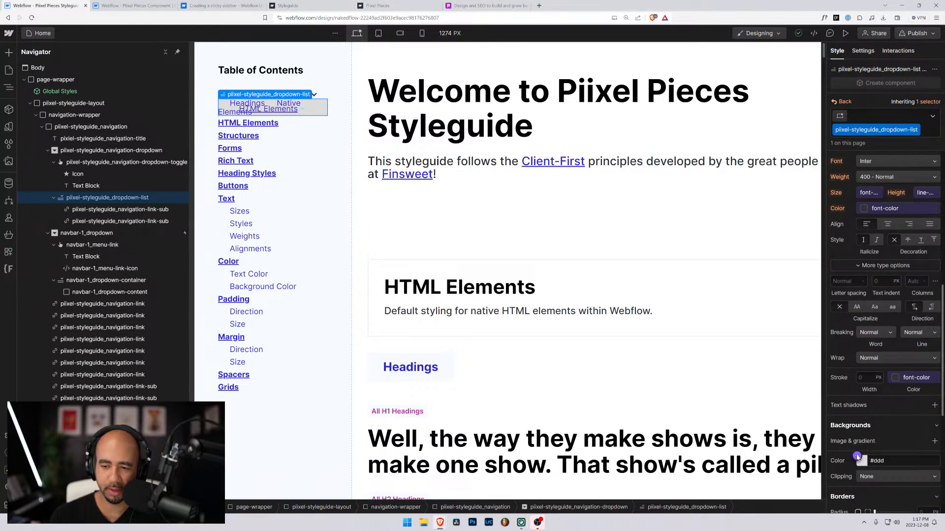
{"action": "left_click", "coordinate": [860, 458]}
{"action": "left_click", "coordinate": [858, 388]}
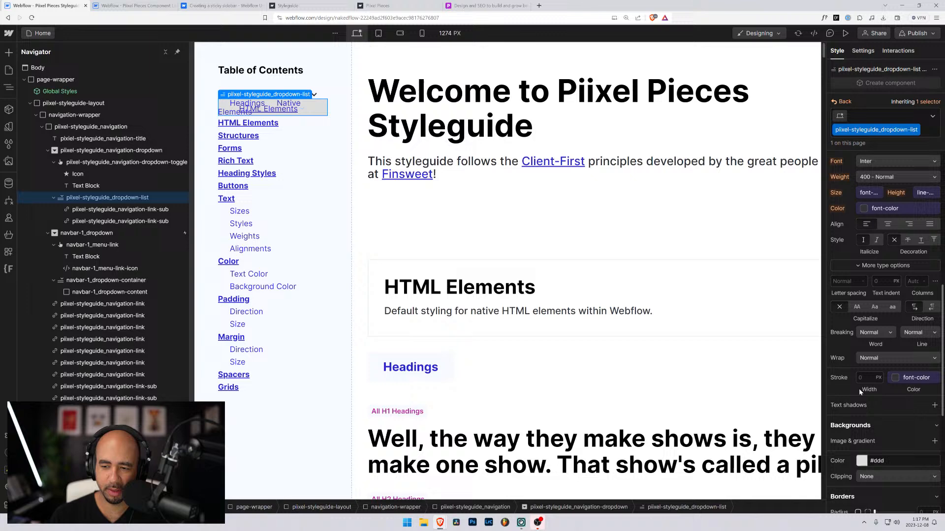
{"action": "left_click", "coordinate": [859, 454]}
{"action": "key", "text": "Escape"}
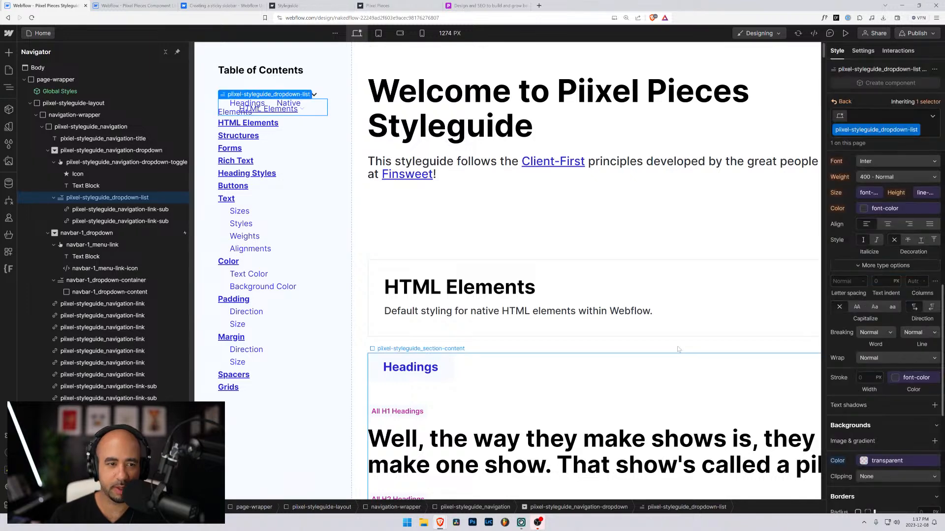
Step: Set the base piixel-styleguide_dropdown-list class, without its Open state, to a flex display with vertical direction
{"action": "left_click", "coordinate": [79, 201]}
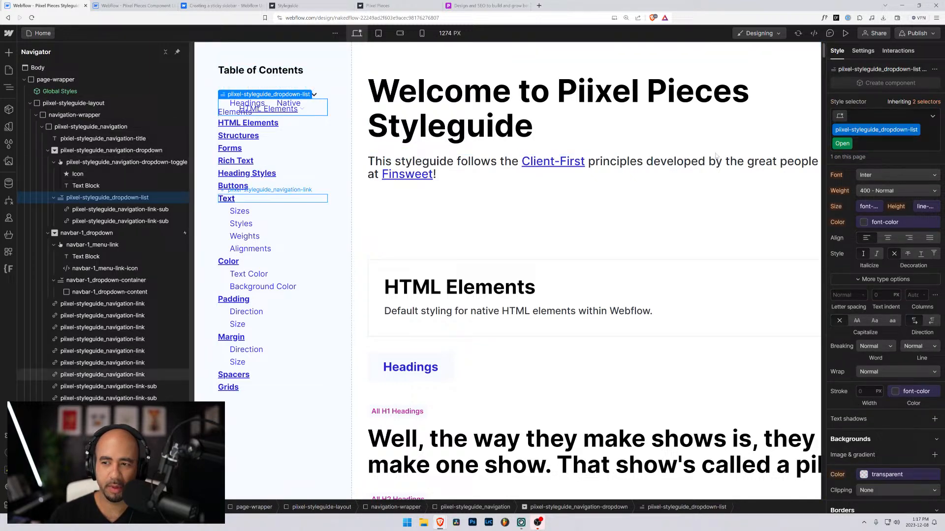
{"action": "left_click", "coordinate": [923, 101]}
{"action": "left_click", "coordinate": [873, 191]}
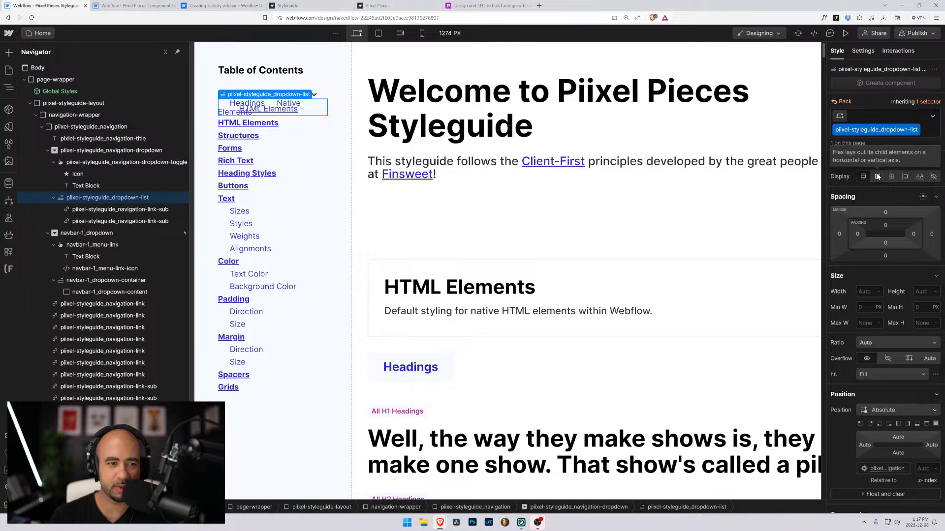
{"action": "left_click", "coordinate": [877, 176]}
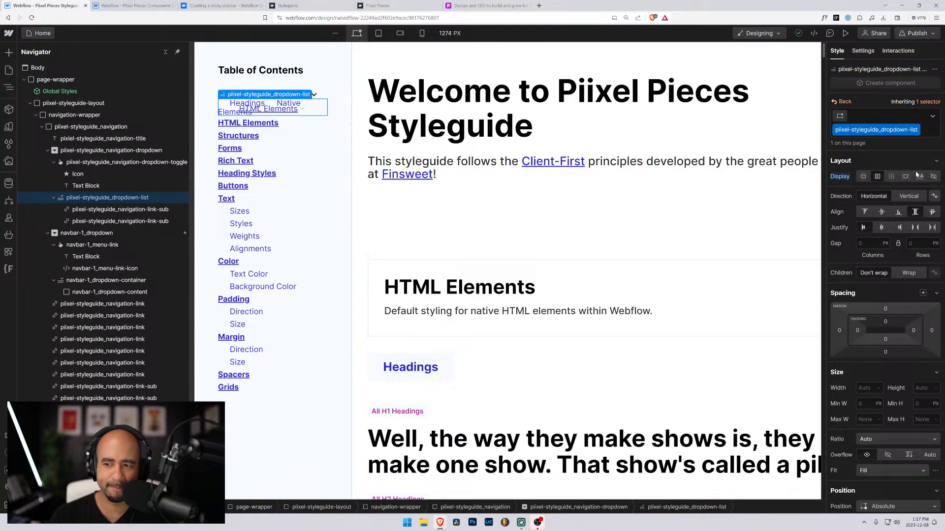
{"action": "left_click", "coordinate": [910, 196]}
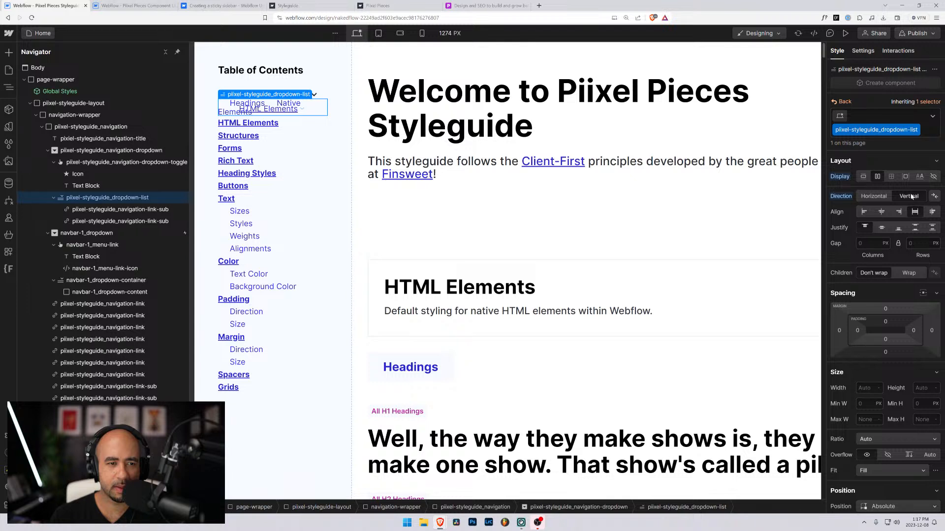
Step: Align the items of the vertical piixel-styleguide_dropdown-list to the start and preview the page
{"action": "left_click", "coordinate": [874, 197]}
{"action": "left_click", "coordinate": [908, 197]}
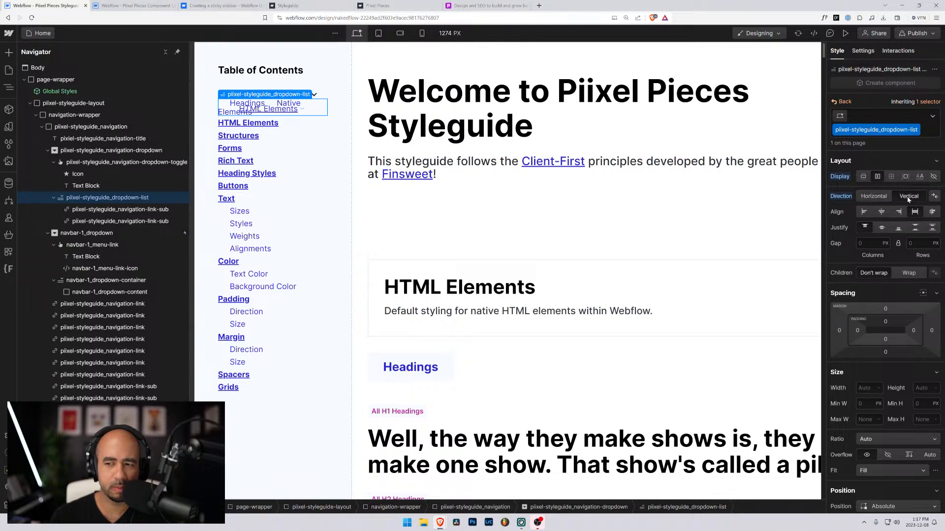
{"action": "left_click", "coordinate": [864, 212]}
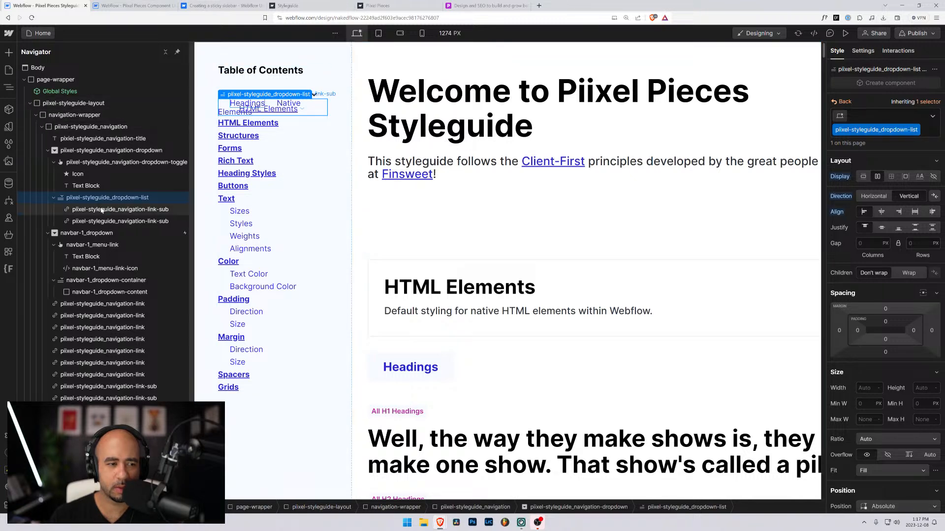
{"action": "scroll", "coordinate": [833, 278], "scroll_direction": "down", "scroll_amount": 2}
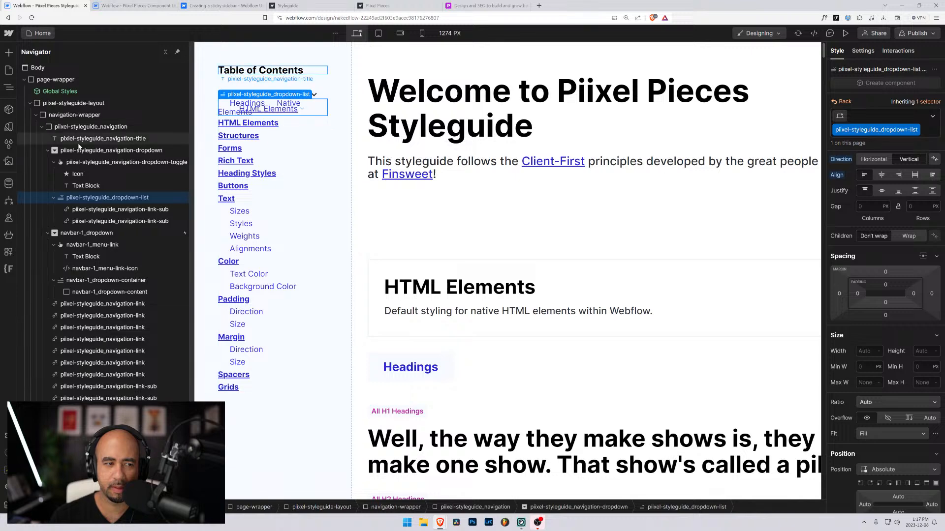
{"action": "key", "text": "ctrl+shift+p"}
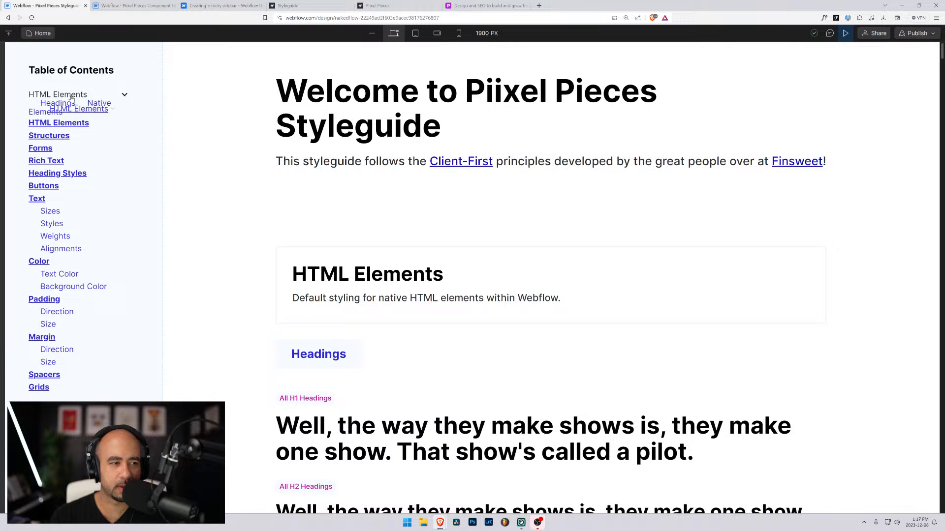
{"action": "left_click", "coordinate": [845, 33]}
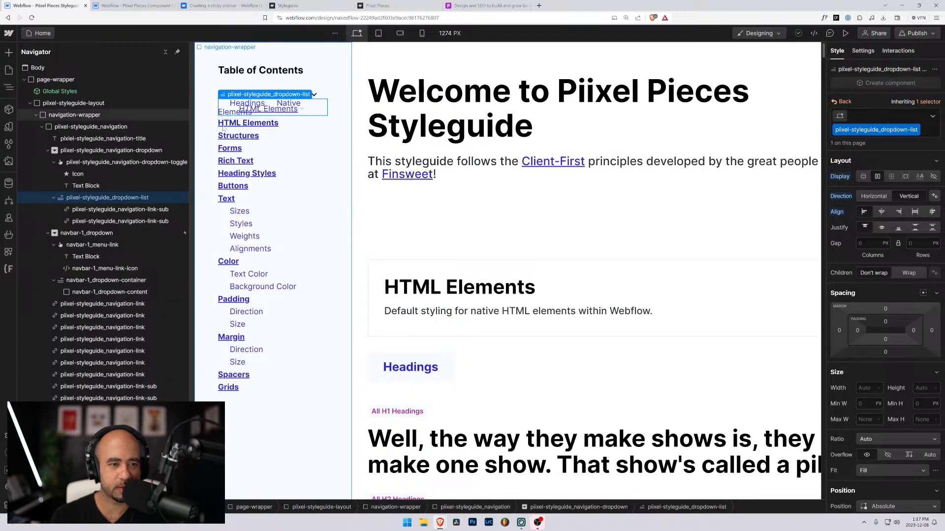
Step: Delete the navbar-1_dropdown element from the table of contents
{"action": "left_click", "coordinate": [247, 123]}
{"action": "left_click", "coordinate": [89, 233]}
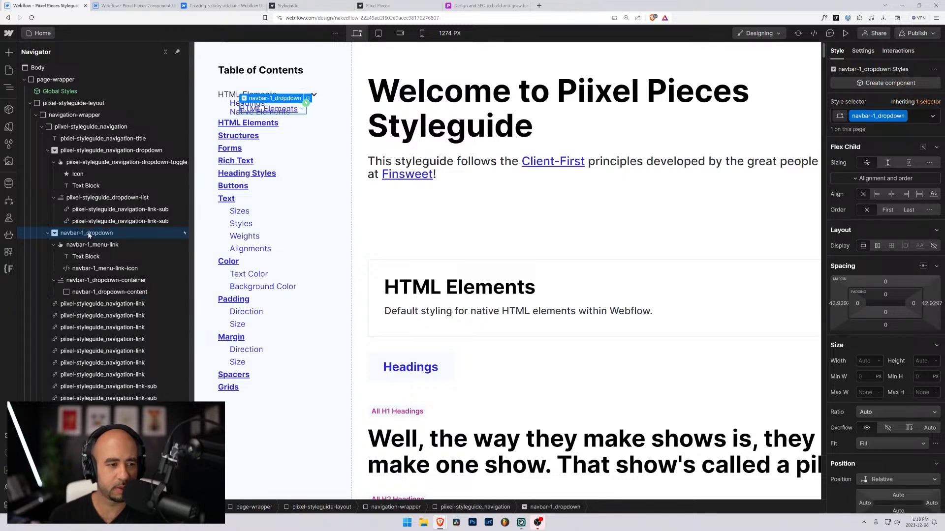
{"action": "key", "text": "Delete"}
{"action": "left_click", "coordinate": [233, 97]}
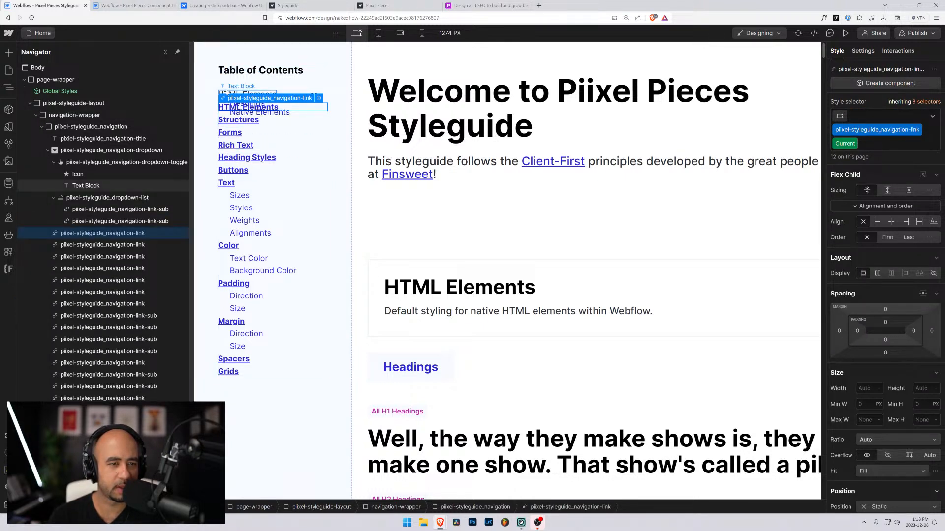
Step: Set the position of the piixel-styleguide_dropdown-list class to Static
{"action": "left_click", "coordinate": [88, 154]}
{"action": "left_click", "coordinate": [81, 163]}
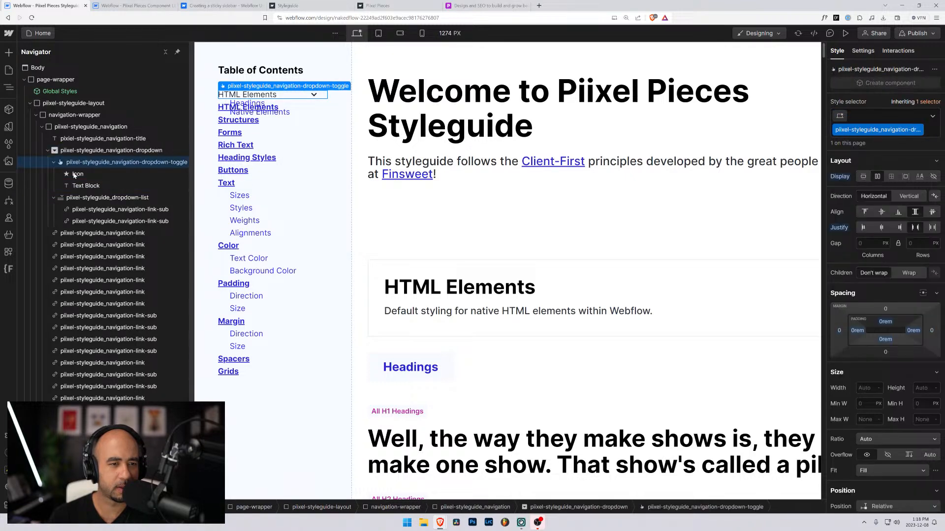
{"action": "left_click", "coordinate": [77, 198]}
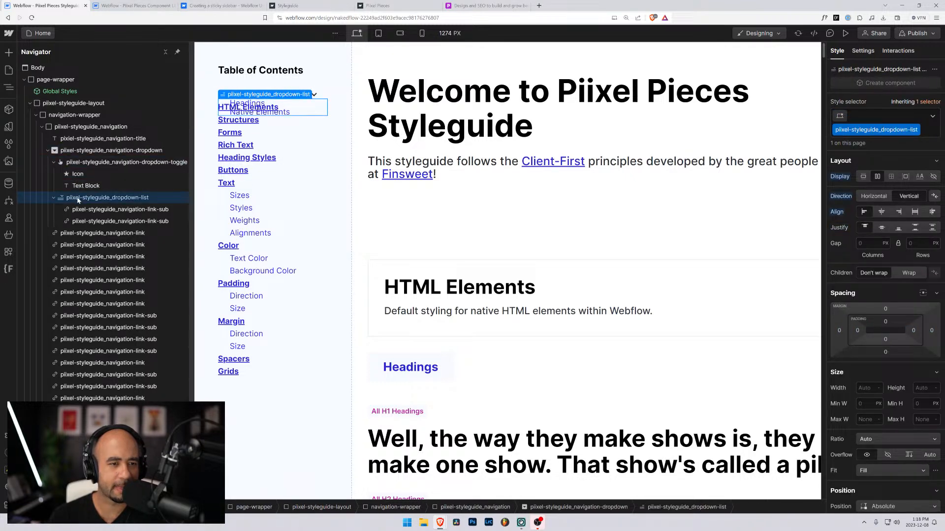
{"action": "scroll", "coordinate": [857, 251], "scroll_direction": "down", "scroll_amount": 3}
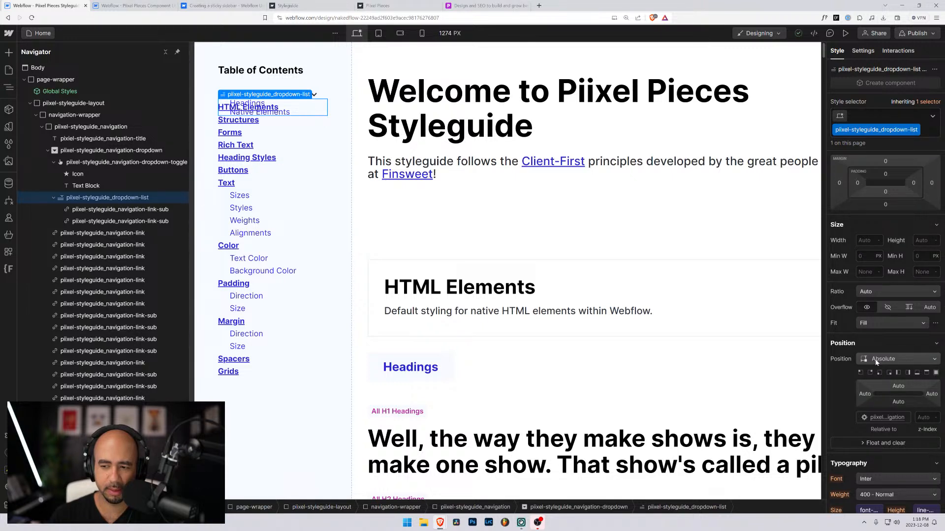
{"action": "left_click", "coordinate": [96, 163]}
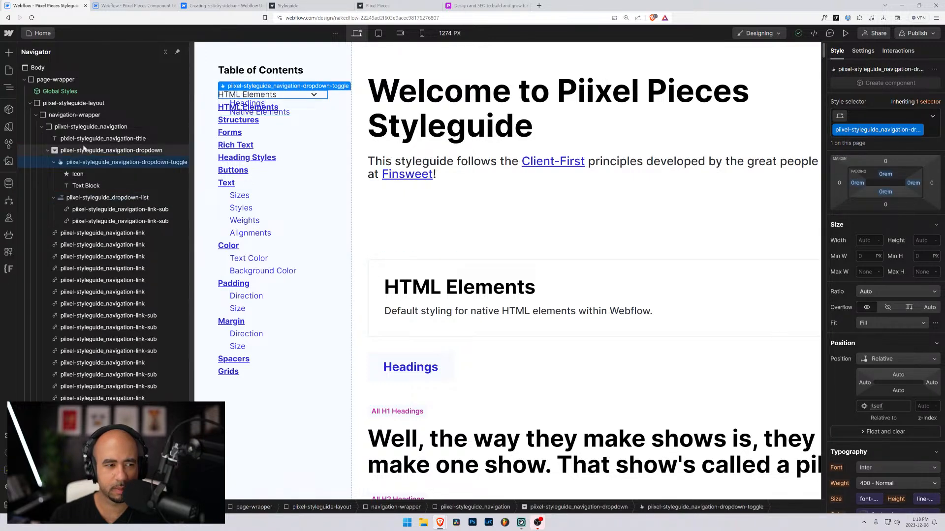
{"action": "left_click", "coordinate": [69, 154]}
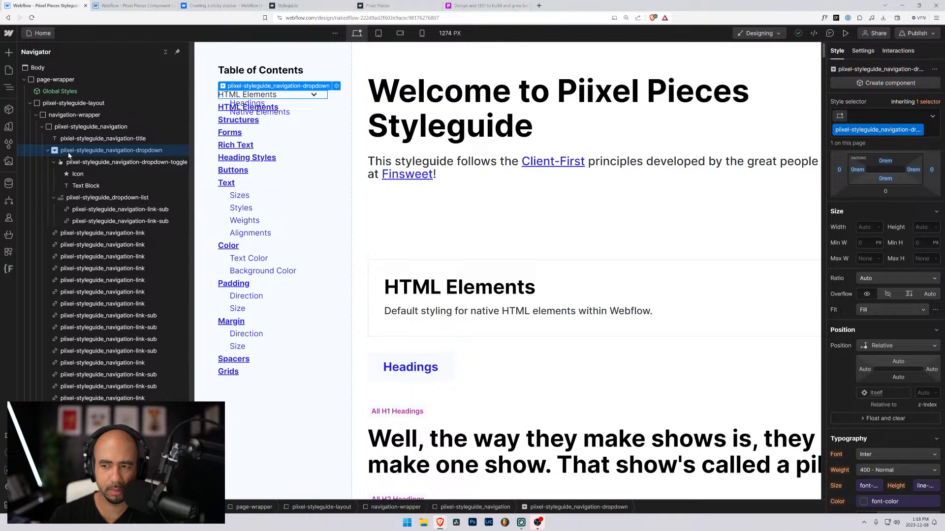
{"action": "left_click", "coordinate": [69, 198]}
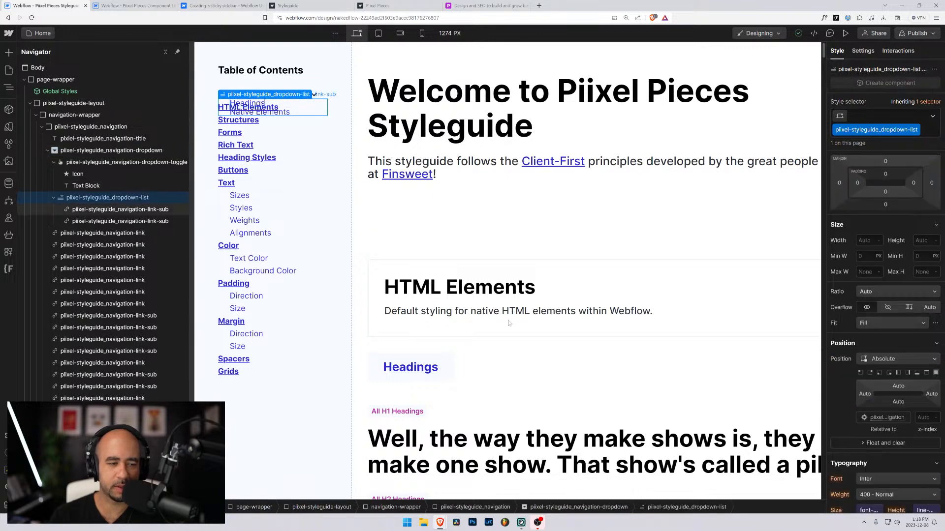
{"action": "left_click", "coordinate": [874, 365]}
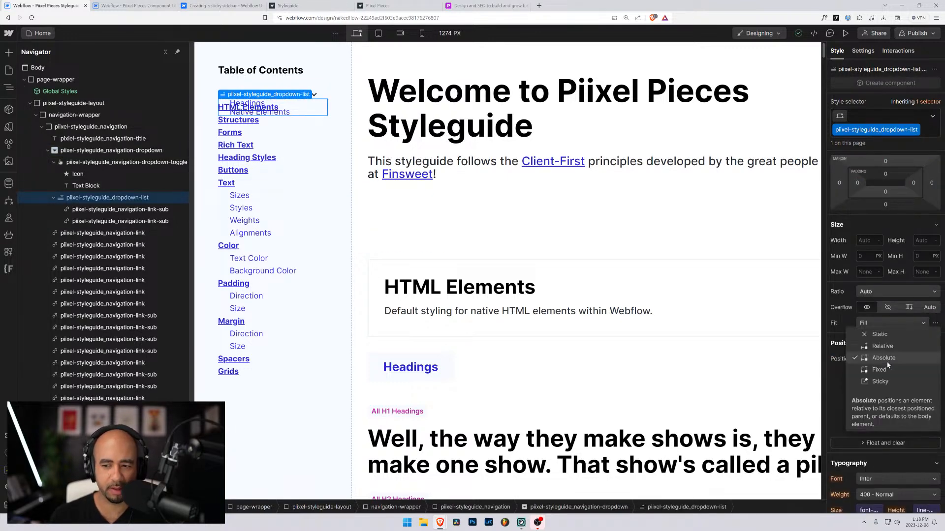
{"action": "left_click", "coordinate": [878, 336]}
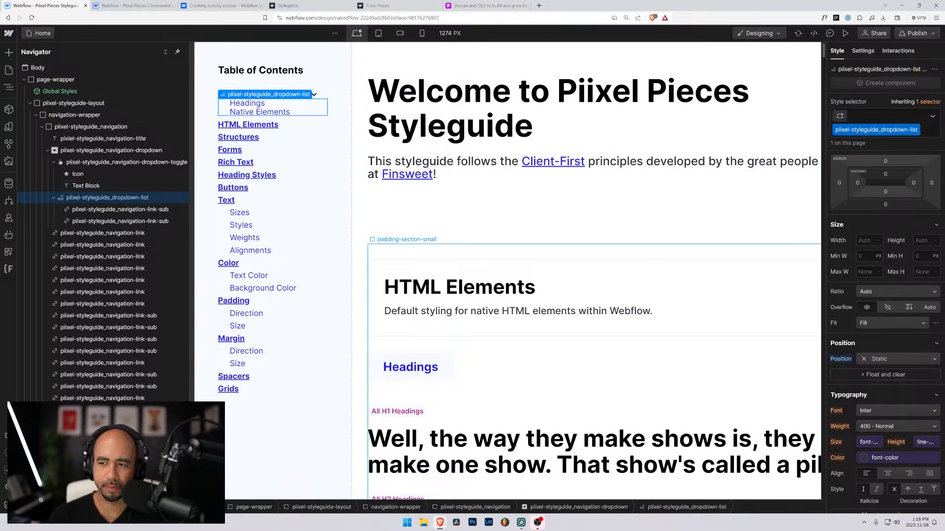
Step: Set the gap of the piixel-styleguide_dropdown-list class to 0.25rem
{"action": "scroll", "coordinate": [911, 222], "scroll_direction": "up", "scroll_amount": 3}
{"action": "left_click", "coordinate": [858, 243]}
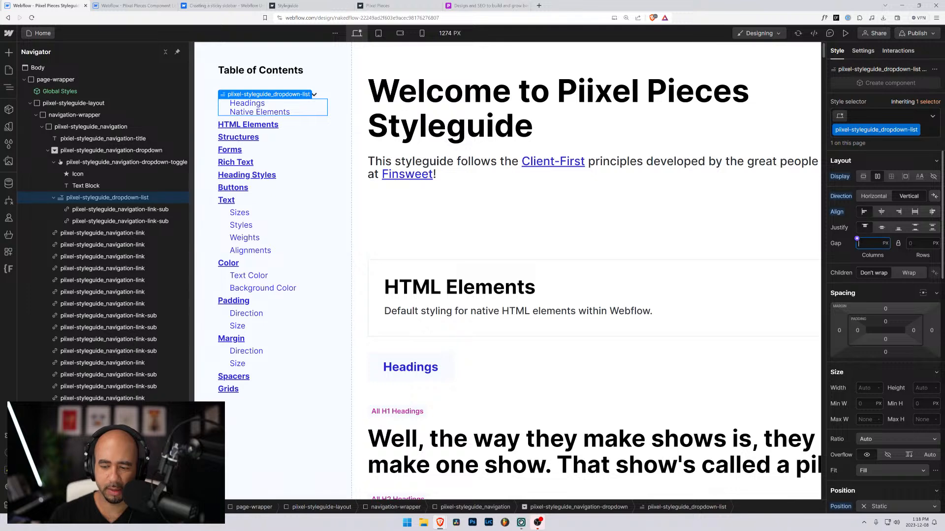
{"action": "type", "text": ".25rem"}
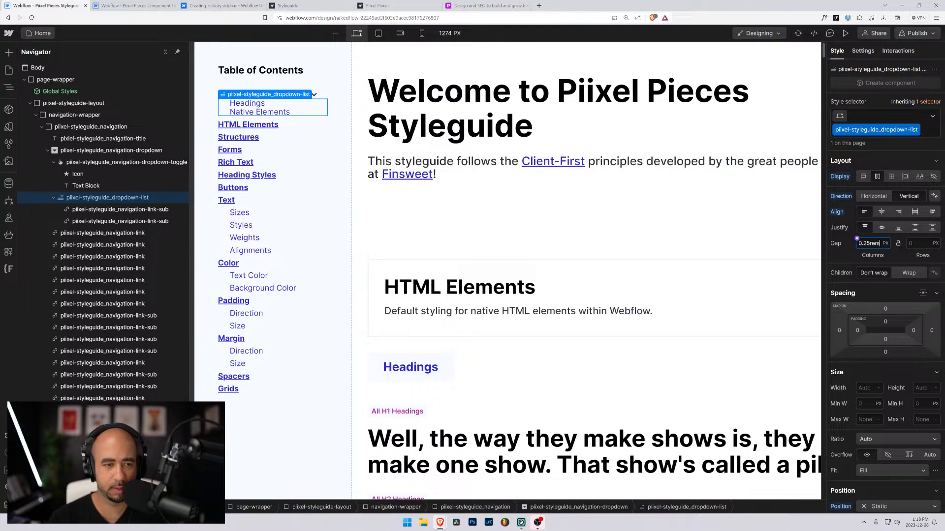
{"action": "key", "text": "Return"}
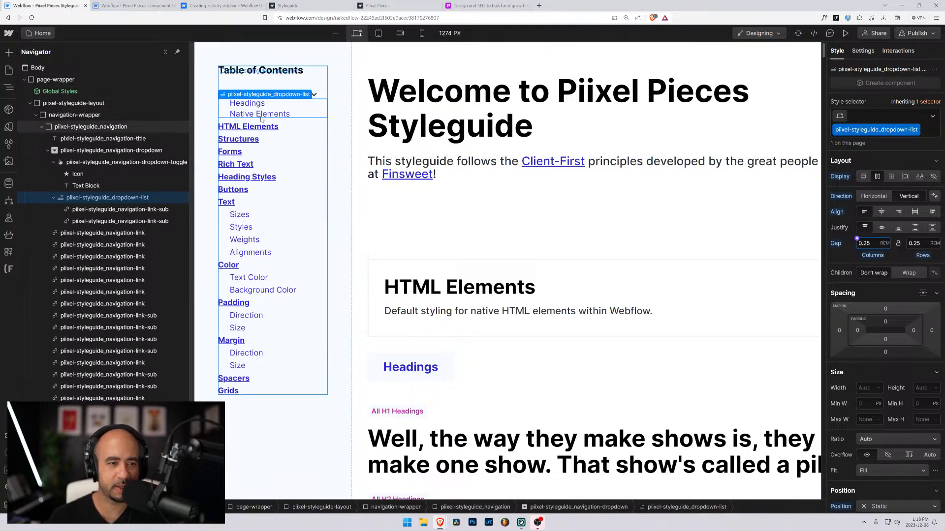
Step: Give the piixel-styleguide_dropdown-list class a top margin of 0.5rem
{"action": "left_click", "coordinate": [252, 104]}
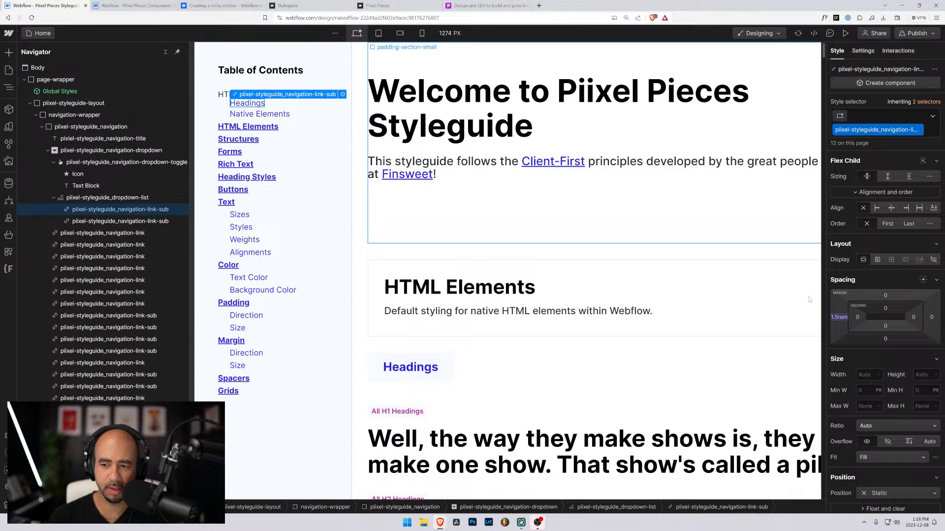
{"action": "left_click", "coordinate": [84, 200]}
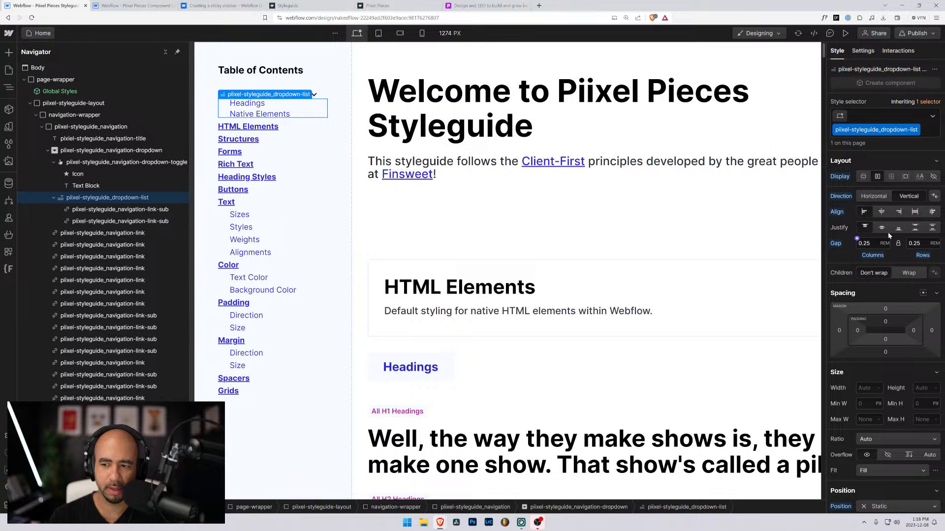
{"action": "left_click", "coordinate": [886, 309]}
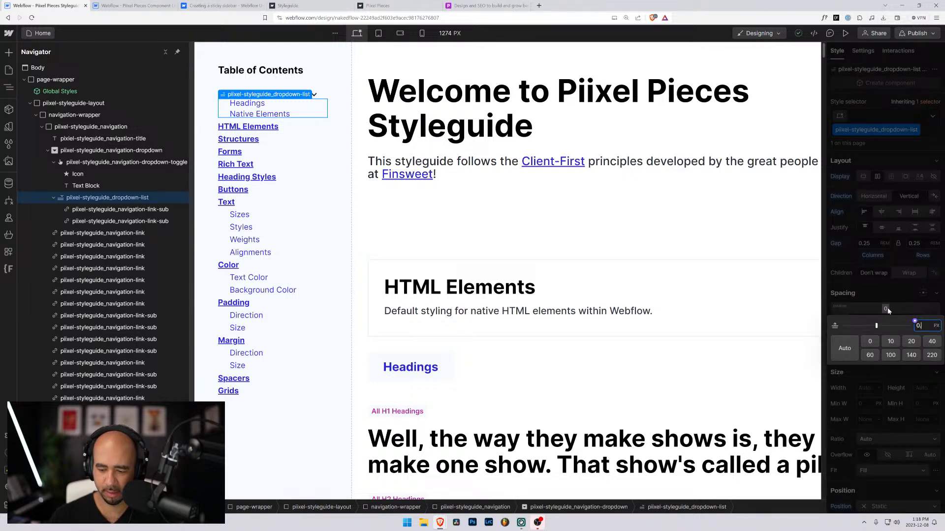
{"action": "type", "text": ".5rem"}
{"action": "key", "text": "Return"}
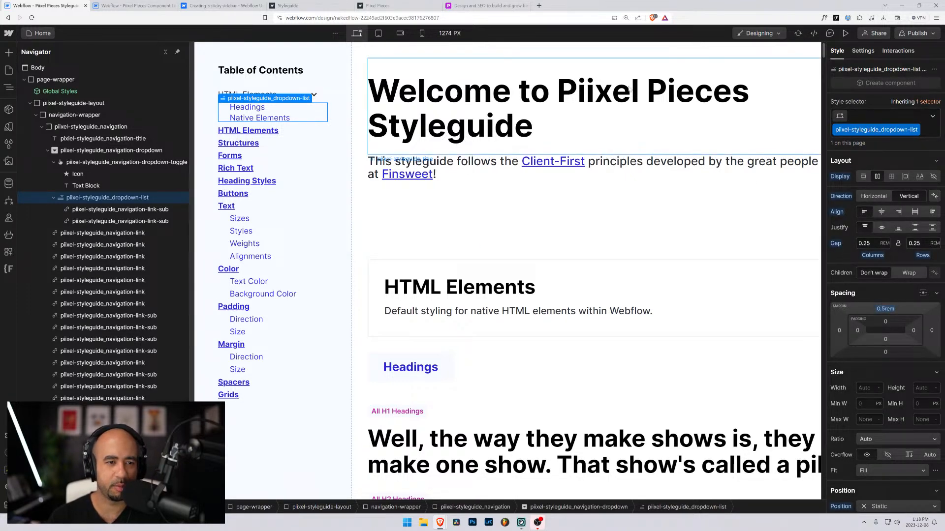
Step: Switch the menu of piixel-styleguide_navigation-dropdown to Show and back to Hide to compare the list's layout in both states
{"action": "left_click", "coordinate": [111, 150]}
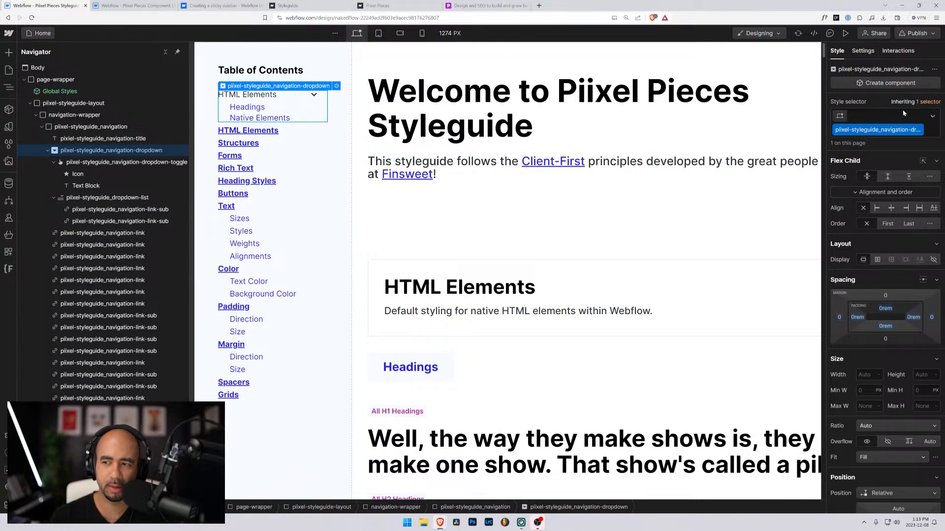
{"action": "left_click", "coordinate": [862, 51]}
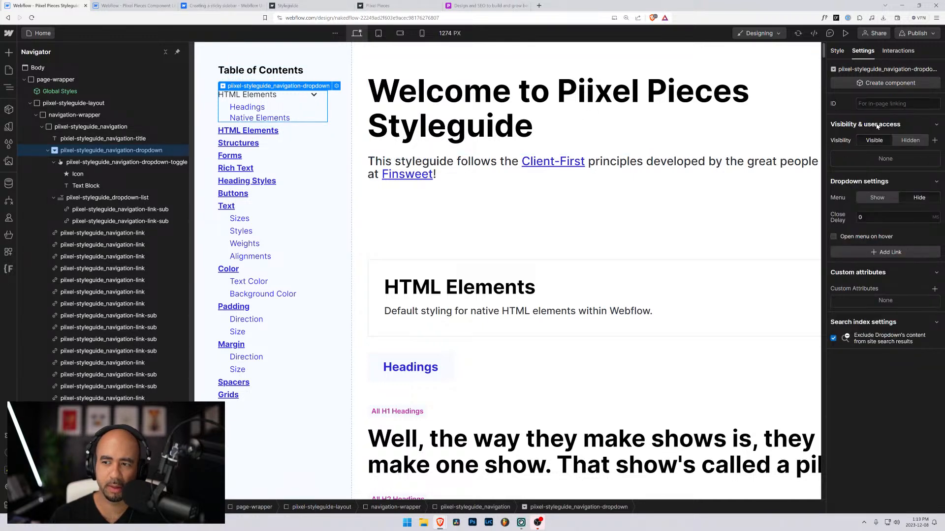
{"action": "left_click", "coordinate": [82, 160]}
{"action": "left_click", "coordinate": [82, 153]}
{"action": "left_click", "coordinate": [891, 199]}
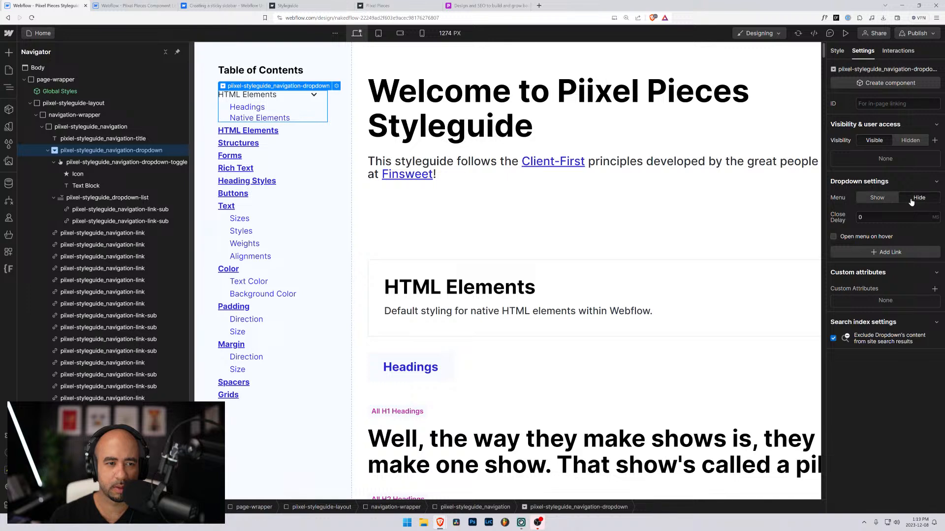
{"action": "left_click", "coordinate": [54, 162]}
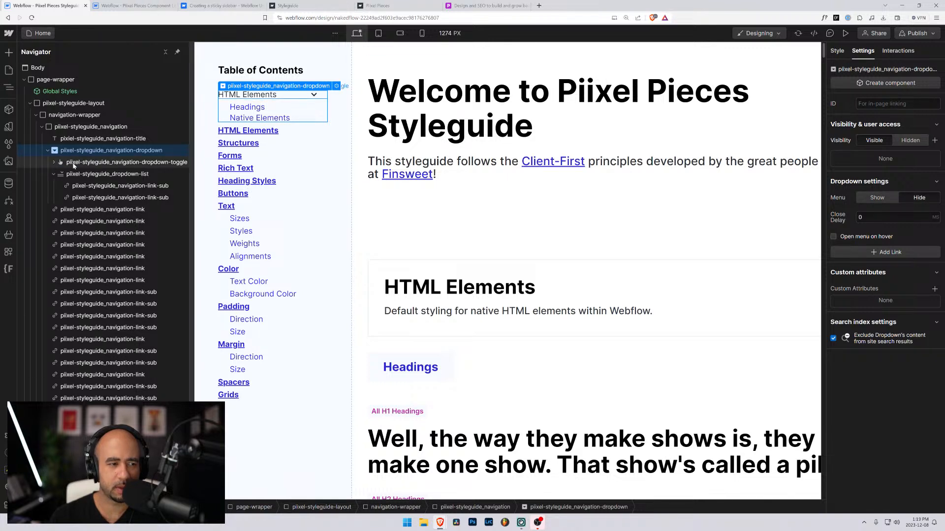
{"action": "left_click", "coordinate": [74, 164]}
{"action": "left_click", "coordinate": [53, 174]}
{"action": "left_click", "coordinate": [73, 175]}
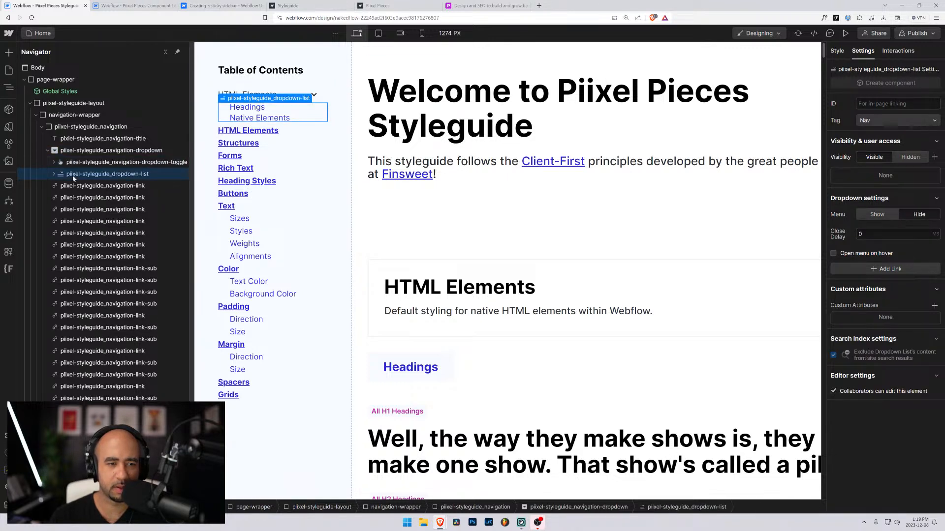
{"action": "left_click", "coordinate": [69, 151]}
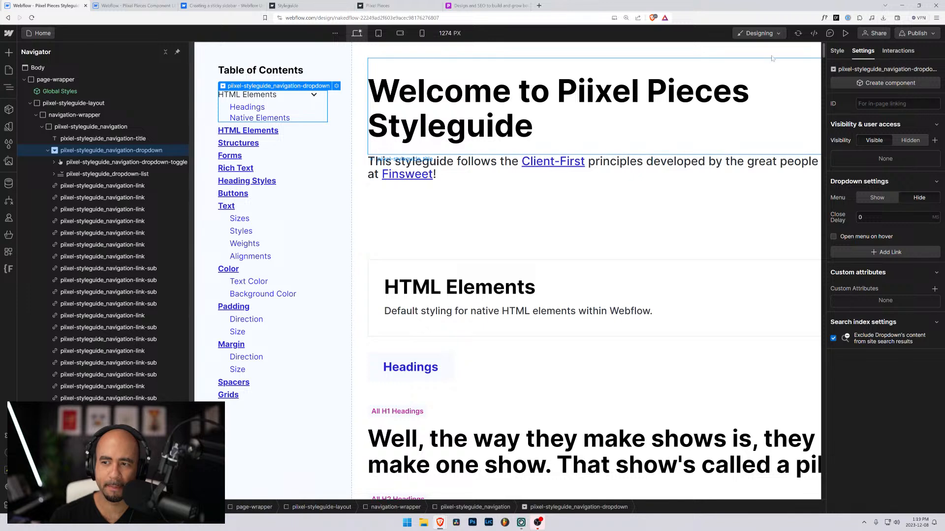
{"action": "left_click", "coordinate": [875, 198]}
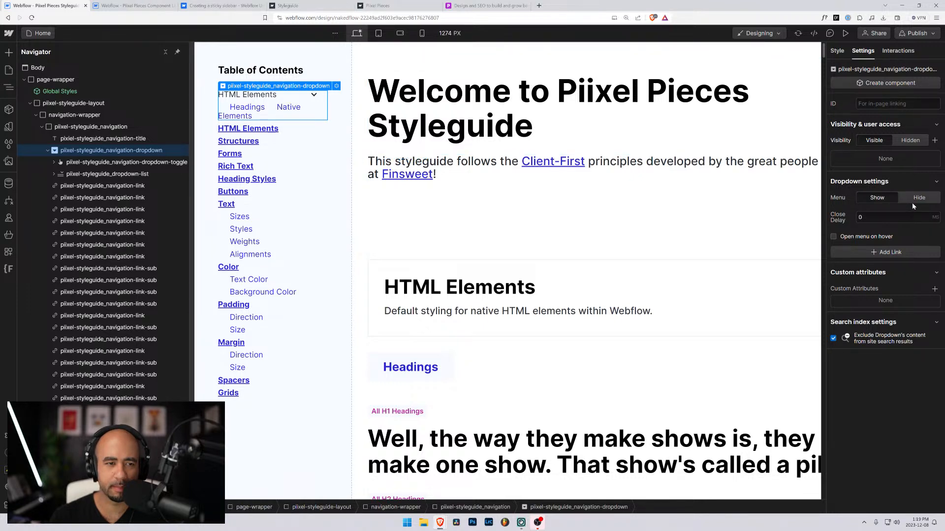
{"action": "left_click", "coordinate": [913, 200]}
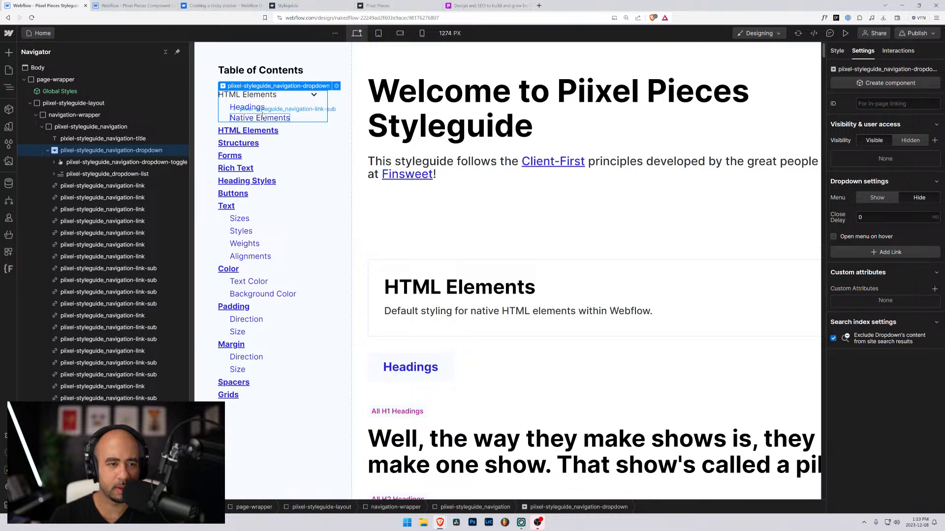
Step: Preview the page to check the HTML Elements dropdown in the table of contents, and return to the design view
{"action": "left_click", "coordinate": [86, 164]}
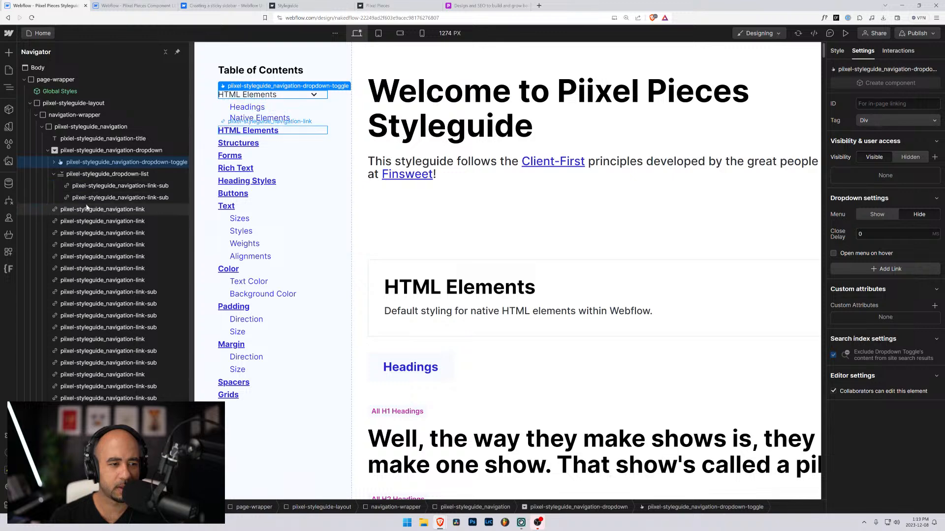
{"action": "left_click", "coordinate": [87, 208]}
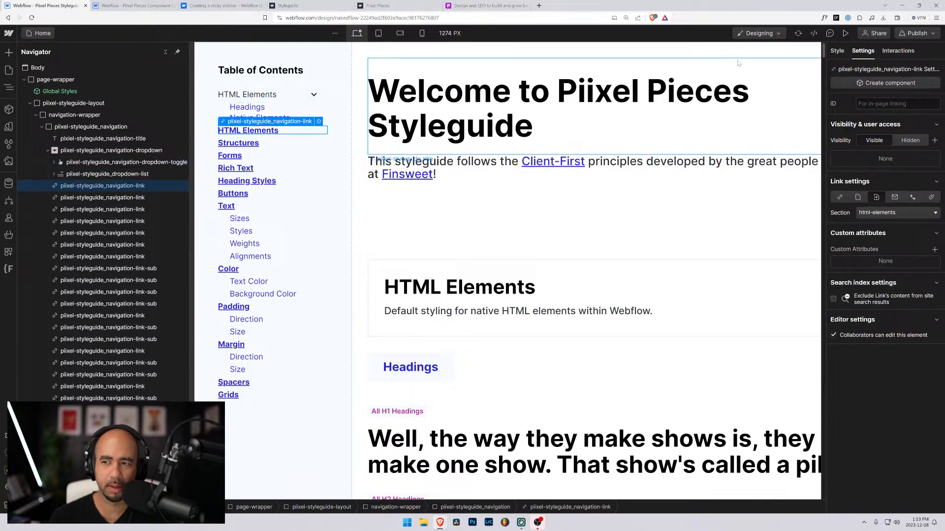
{"action": "left_click", "coordinate": [846, 34]}
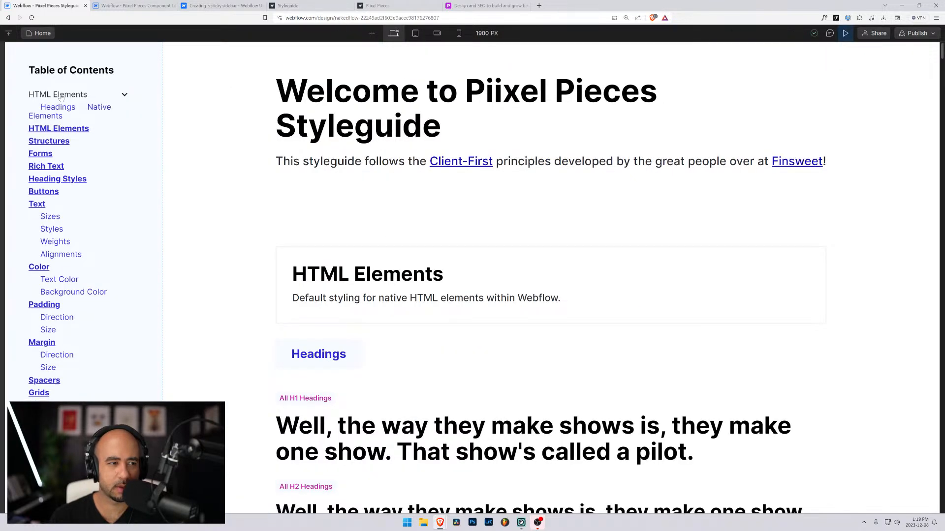
{"action": "left_click", "coordinate": [845, 32]}
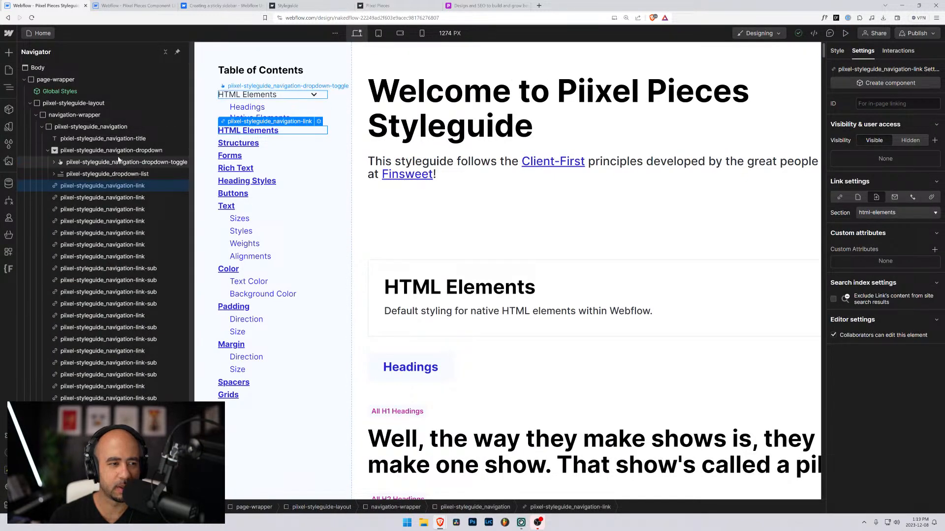
Step: Examine the toggle, list and sub-links inside piixel-styleguide_navigation-dropdown, including the list's style settings
{"action": "left_click", "coordinate": [98, 162]}
{"action": "left_click", "coordinate": [53, 162]}
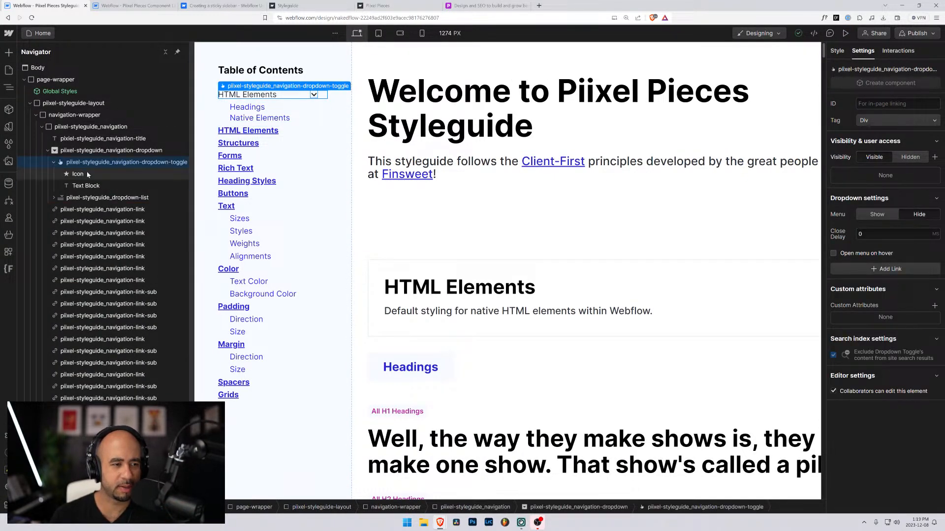
{"action": "left_click", "coordinate": [54, 162]}
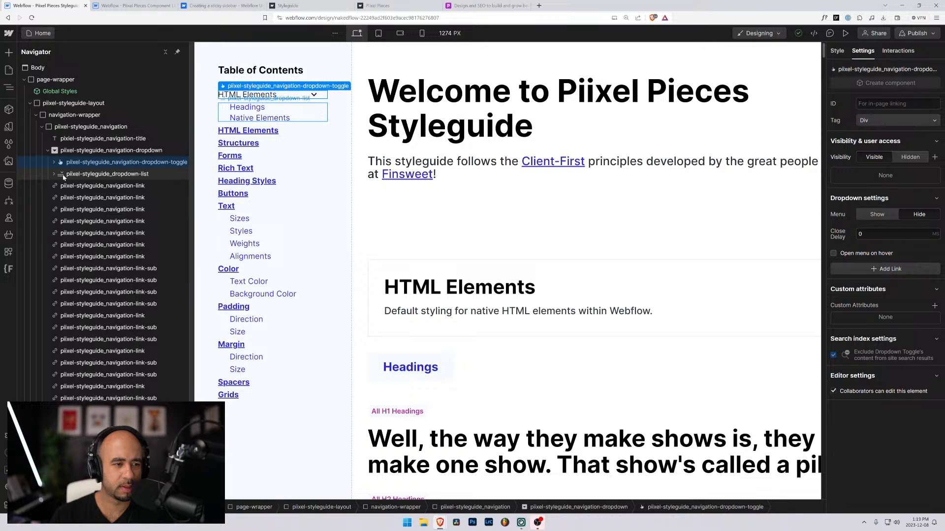
{"action": "left_click", "coordinate": [63, 175]}
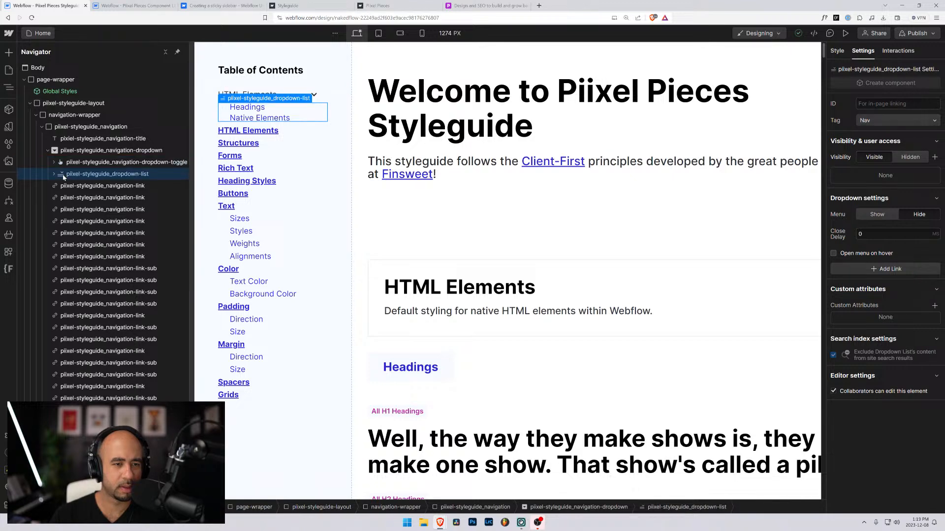
{"action": "left_click", "coordinate": [837, 51]}
{"action": "scroll", "coordinate": [855, 250], "scroll_direction": "down", "scroll_amount": 2}
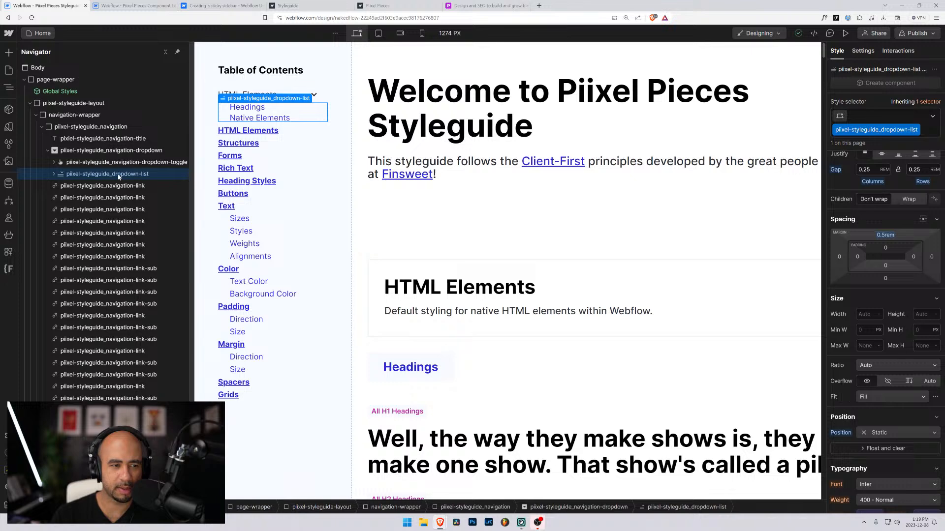
{"action": "left_click", "coordinate": [54, 173]}
{"action": "left_click", "coordinate": [80, 187]}
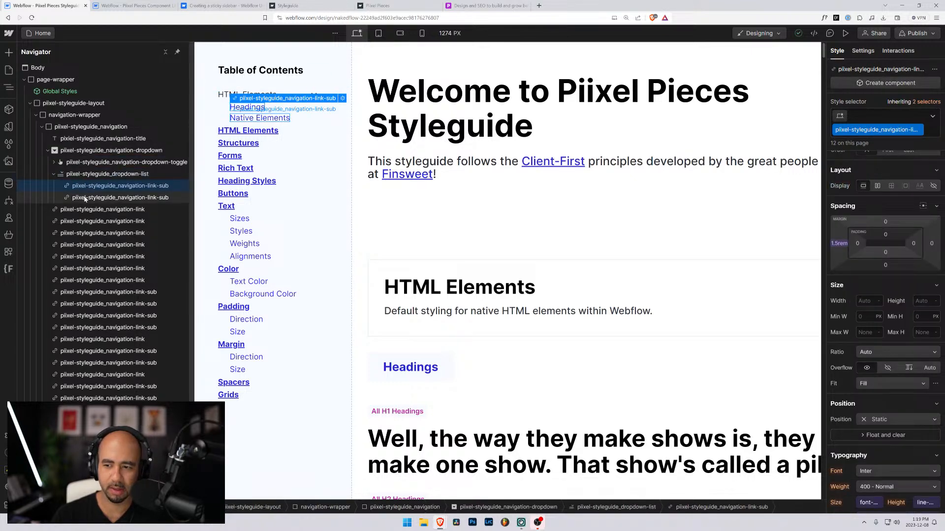
{"action": "left_click", "coordinate": [86, 163]}
Step: Set the overflow of piixel-styleguide_navigation-dropdown to hidden and preview the page
{"action": "left_click", "coordinate": [83, 151]}
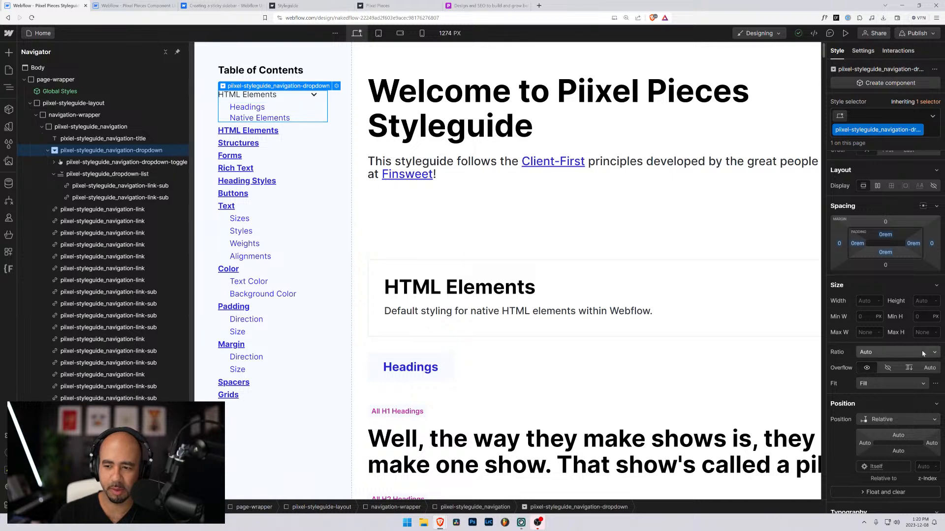
{"action": "left_click", "coordinate": [888, 367]}
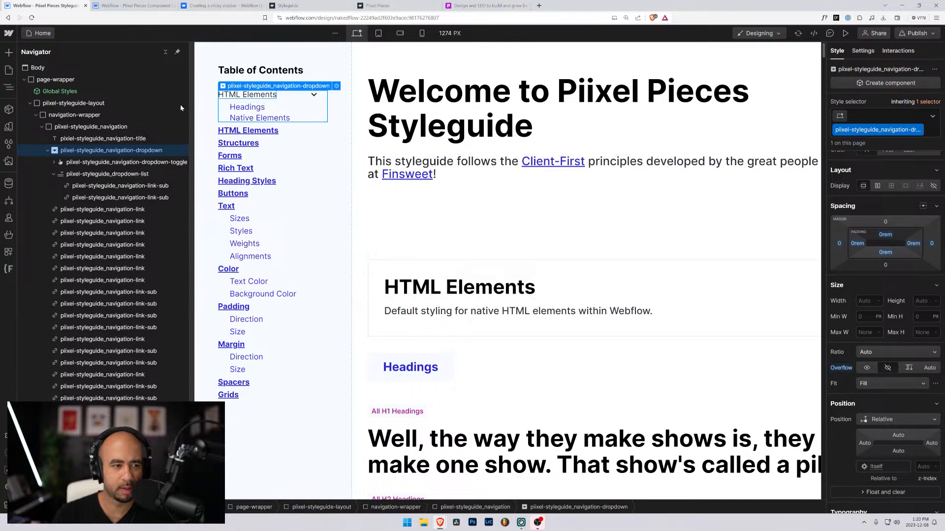
{"action": "left_click", "coordinate": [54, 175]}
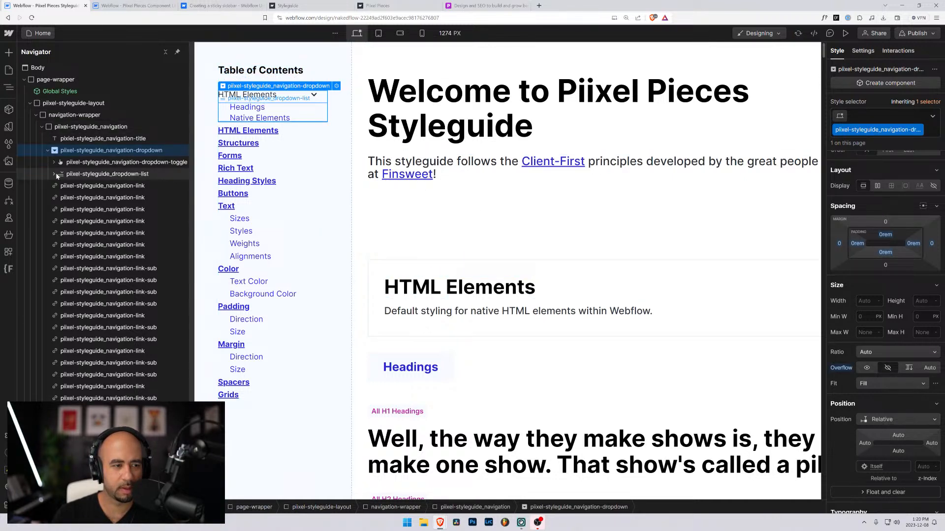
{"action": "left_click", "coordinate": [845, 33]}
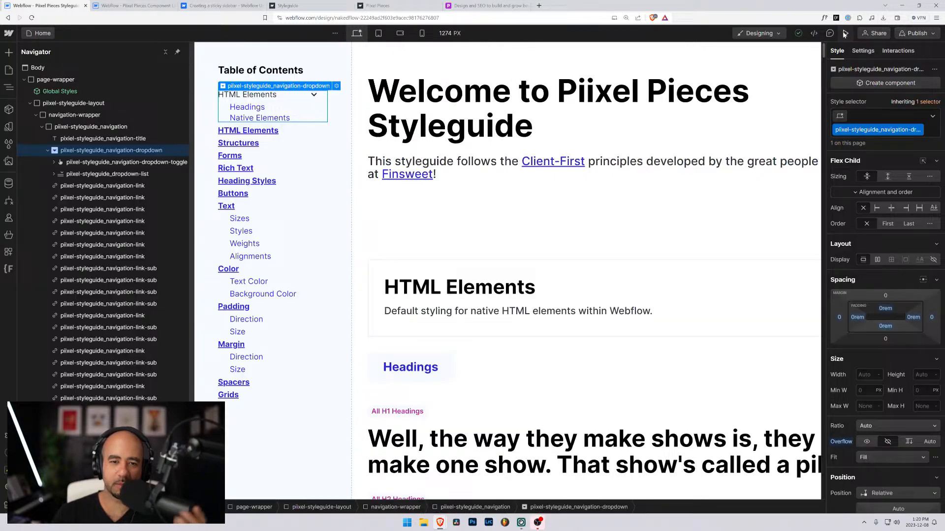
{"action": "left_click", "coordinate": [845, 33]}
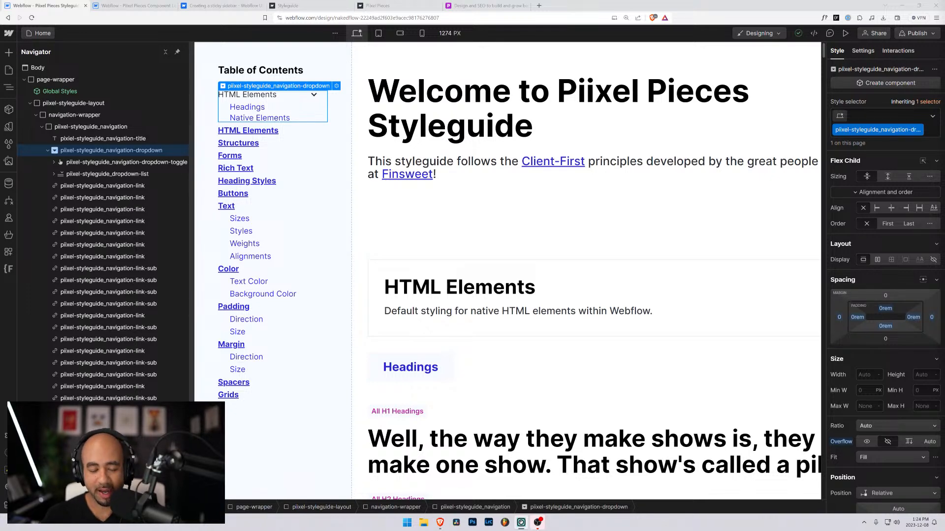
Step: Switch to the Piixel Pieces component project and examine the styles of navbar-1_dropdown, its menu link and navbar-1_dropdown-container
{"action": "left_click", "coordinate": [399, 4]}
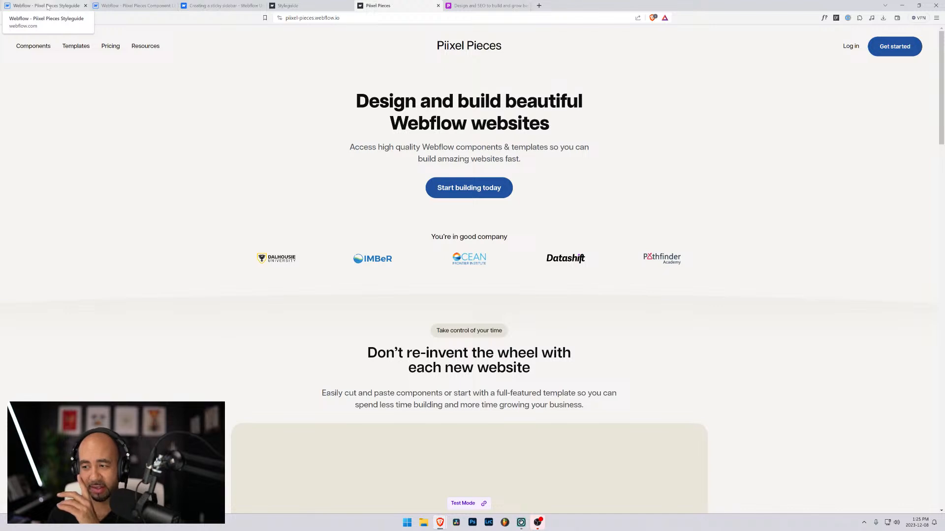
{"action": "left_click", "coordinate": [149, 5]}
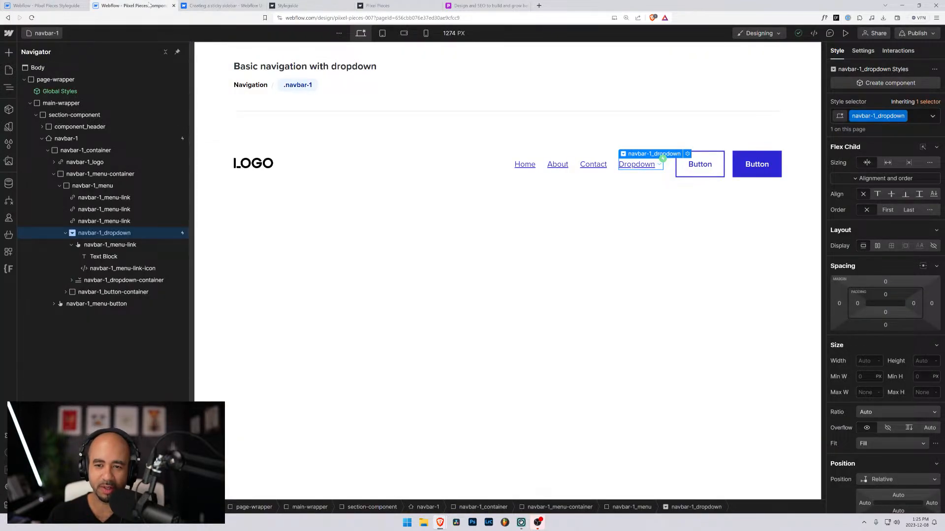
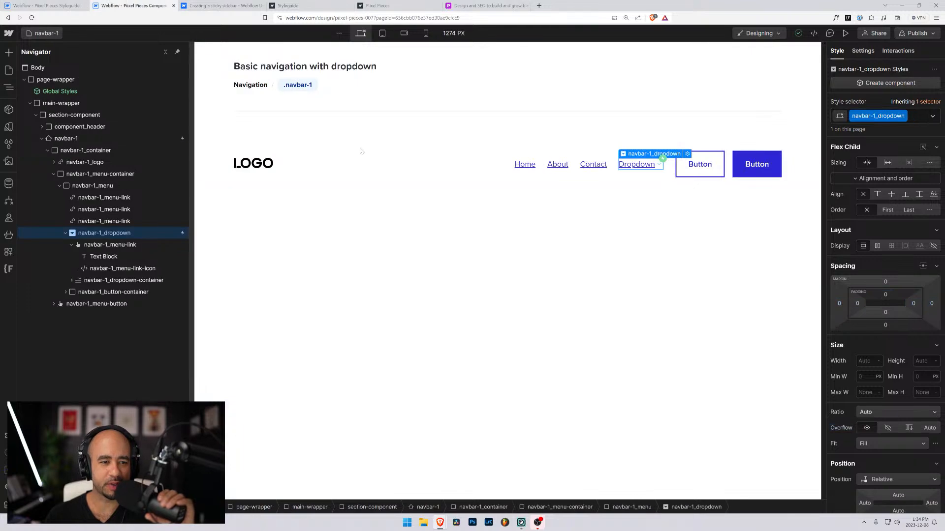
{"action": "left_click", "coordinate": [87, 233]}
{"action": "scroll", "coordinate": [881, 345], "scroll_direction": "down", "scroll_amount": 4}
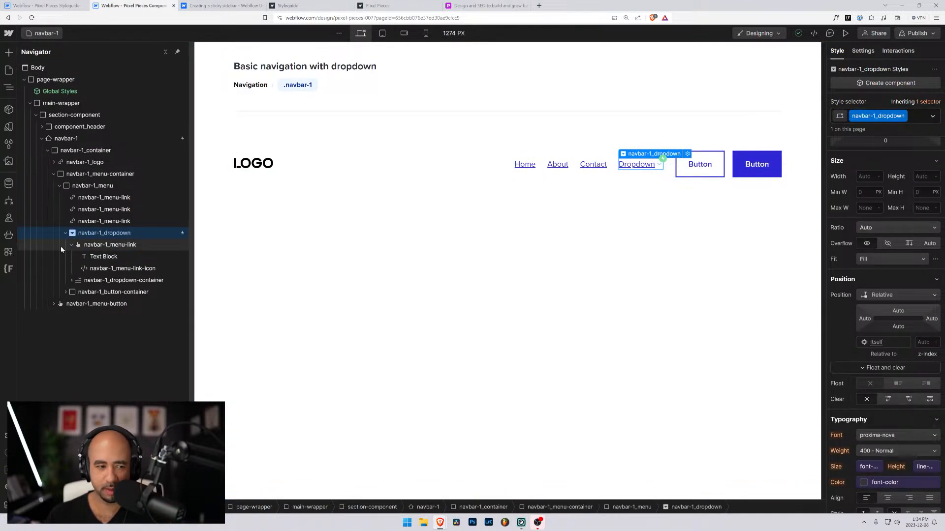
{"action": "left_click", "coordinate": [98, 245]}
{"action": "scroll", "coordinate": [880, 379], "scroll_direction": "down", "scroll_amount": 5}
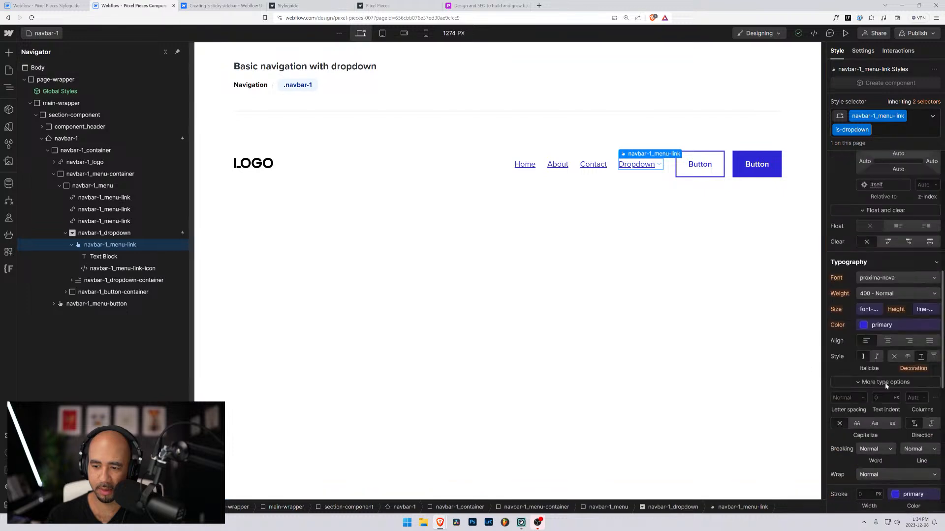
{"action": "scroll", "coordinate": [877, 377], "scroll_direction": "down", "scroll_amount": 5}
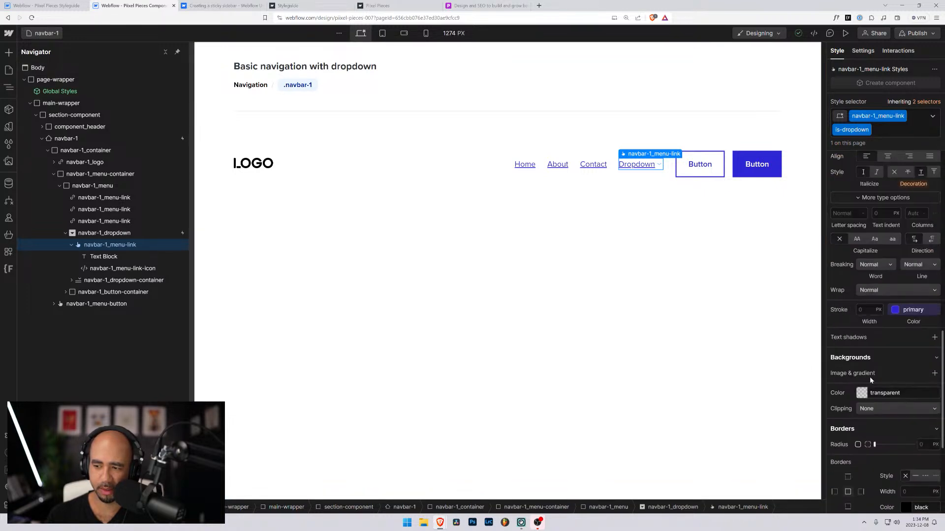
{"action": "left_click", "coordinate": [93, 280]}
{"action": "scroll", "coordinate": [850, 403], "scroll_direction": "up", "scroll_amount": 3}
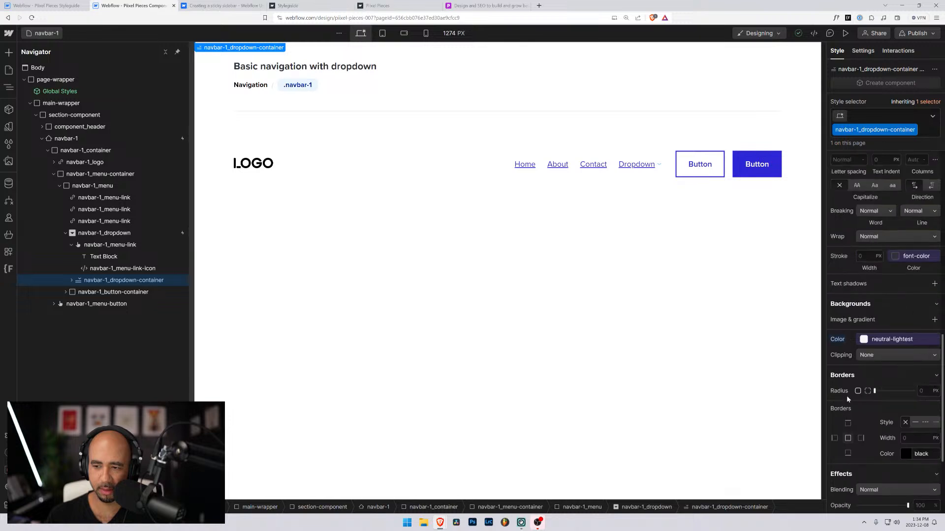
{"action": "scroll", "coordinate": [846, 396], "scroll_direction": "up", "scroll_amount": 5}
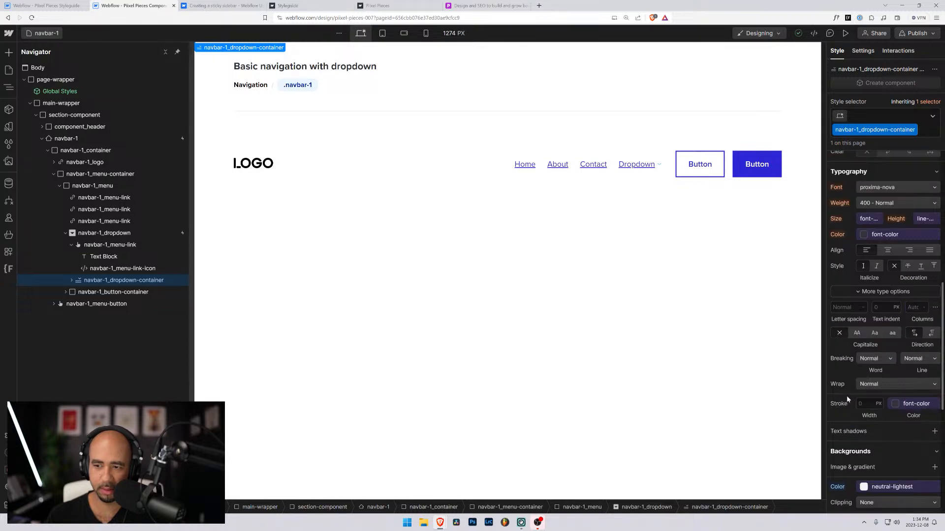
{"action": "scroll", "coordinate": [846, 395], "scroll_direction": "up", "scroll_amount": 4}
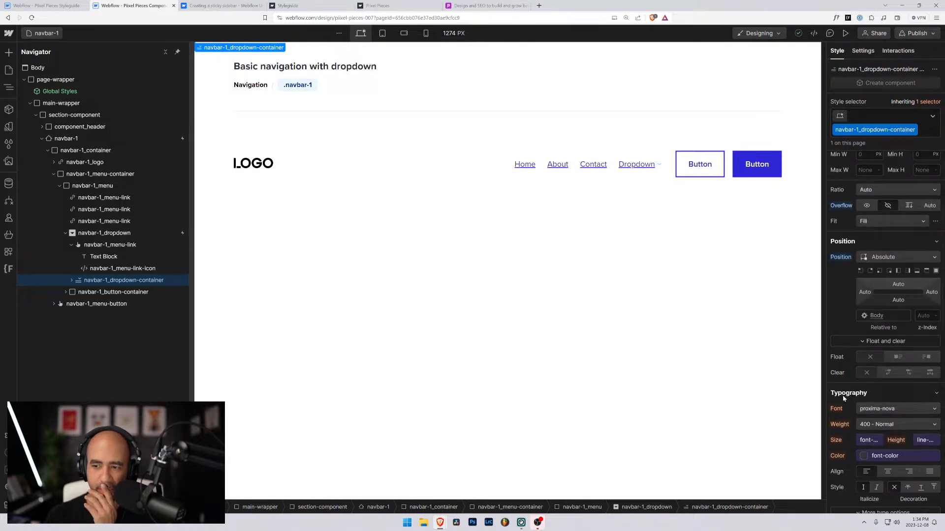
Step: Return to the styleguide project and set the overflow of piixel-styleguide_dropdown-list to hidden
{"action": "left_click", "coordinate": [44, 6]}
{"action": "left_click", "coordinate": [74, 174]}
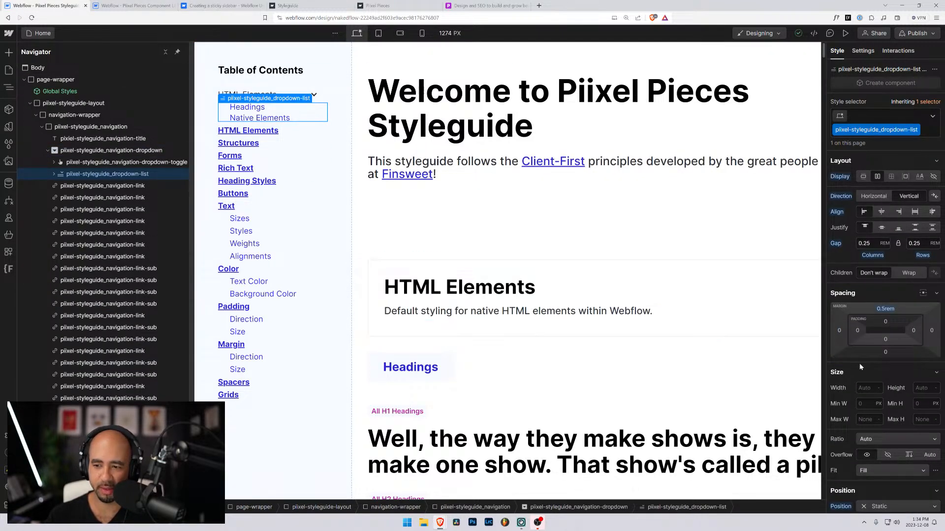
{"action": "scroll", "coordinate": [859, 363], "scroll_direction": "down", "scroll_amount": 2}
{"action": "left_click", "coordinate": [888, 382]}
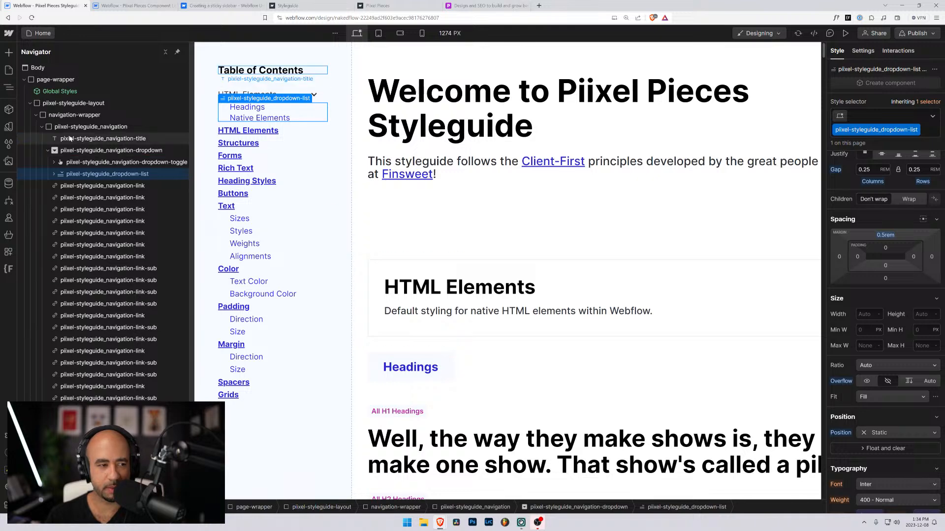
Step: Check the toggle and dropdown styles, test the HTML Elements dropdown in preview, and return to the design view
{"action": "left_click", "coordinate": [79, 162]}
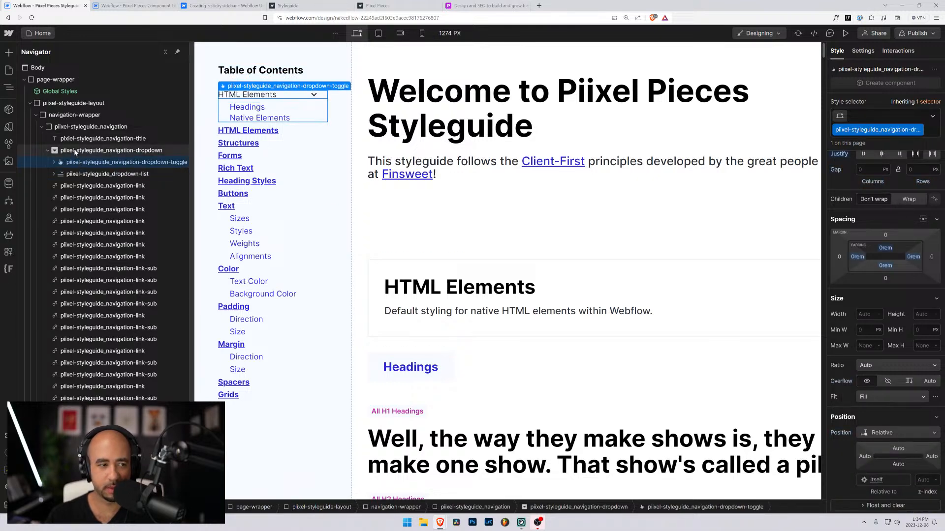
{"action": "left_click", "coordinate": [77, 151]}
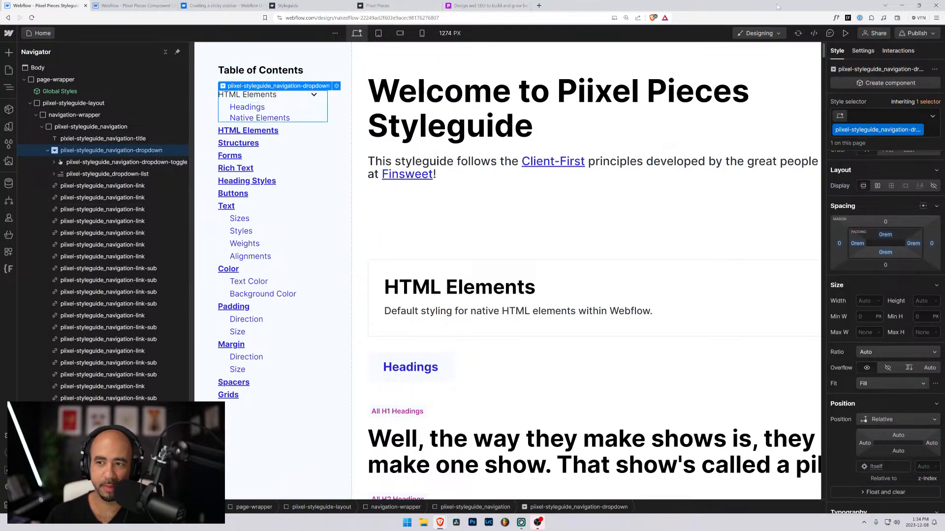
{"action": "left_click", "coordinate": [845, 33]}
{"action": "left_click", "coordinate": [63, 99]}
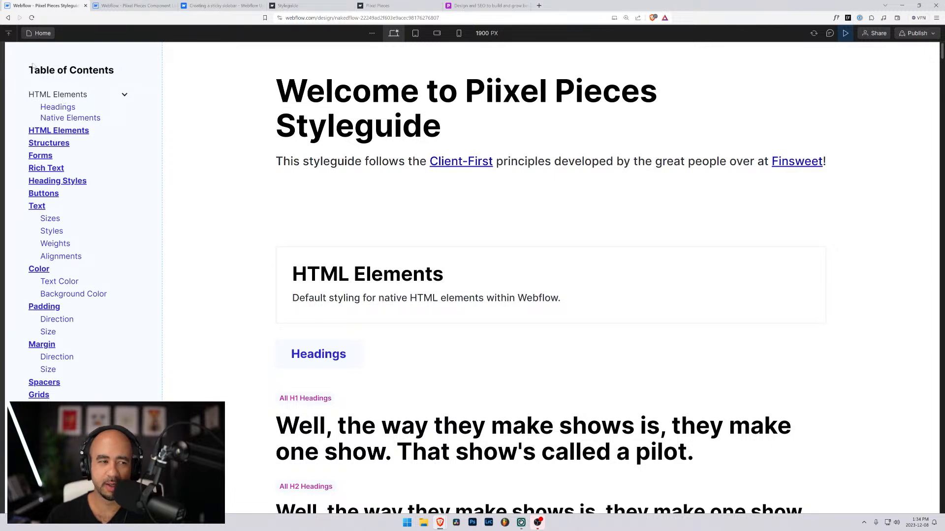
{"action": "left_click", "coordinate": [67, 98]}
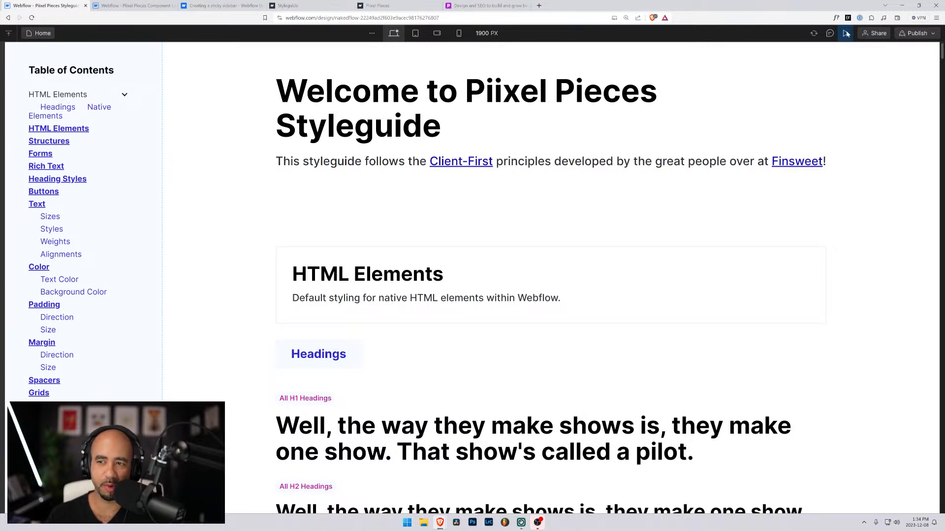
{"action": "key", "text": "ctrl+shift+p"}
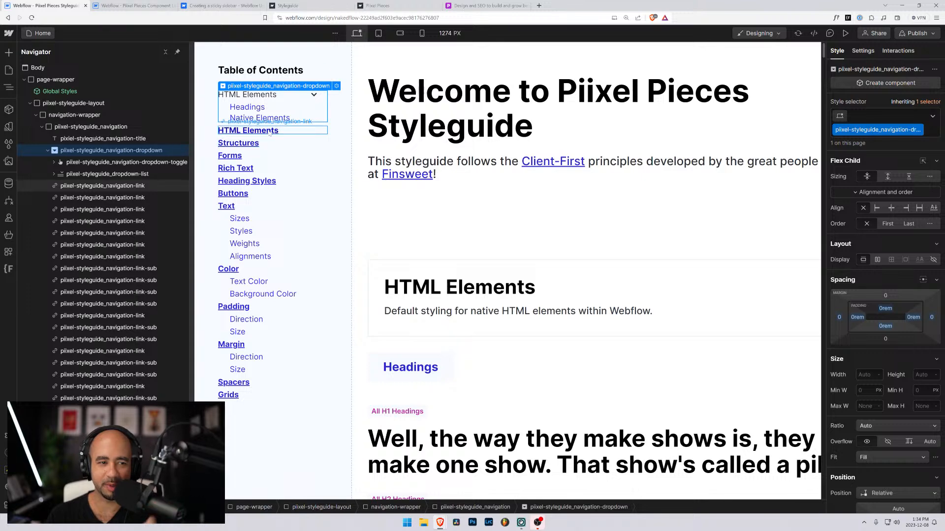
Step: Change the position of piixel-styleguide_dropdown-list to Relative
{"action": "left_click", "coordinate": [311, 112]}
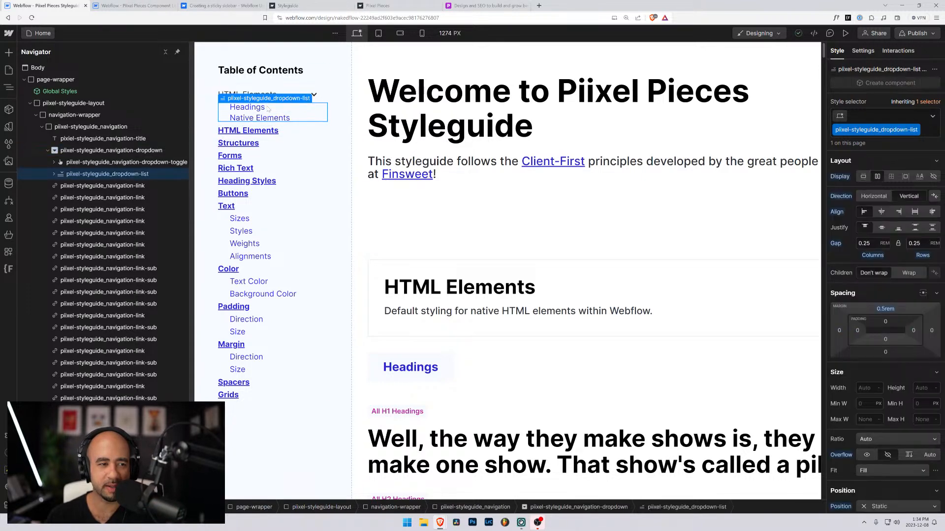
{"action": "scroll", "coordinate": [890, 403], "scroll_direction": "down", "scroll_amount": 2}
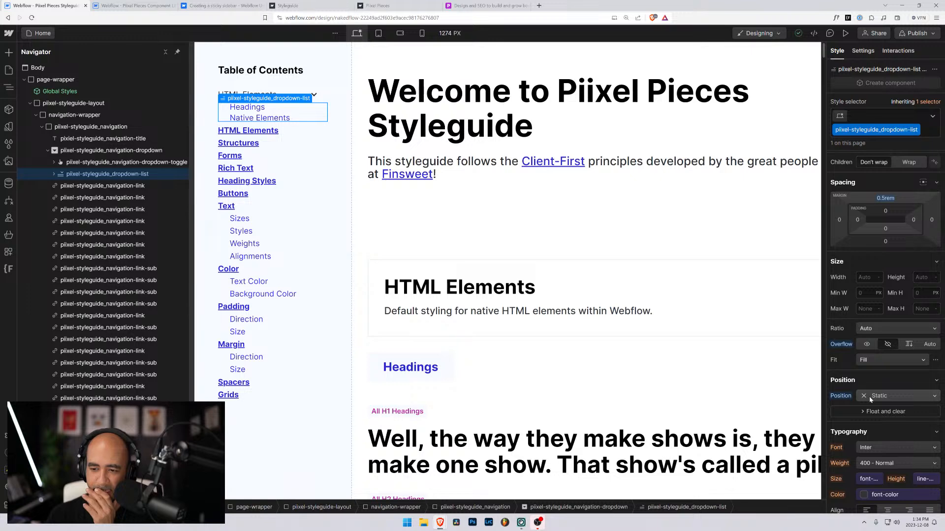
{"action": "left_click", "coordinate": [869, 397]}
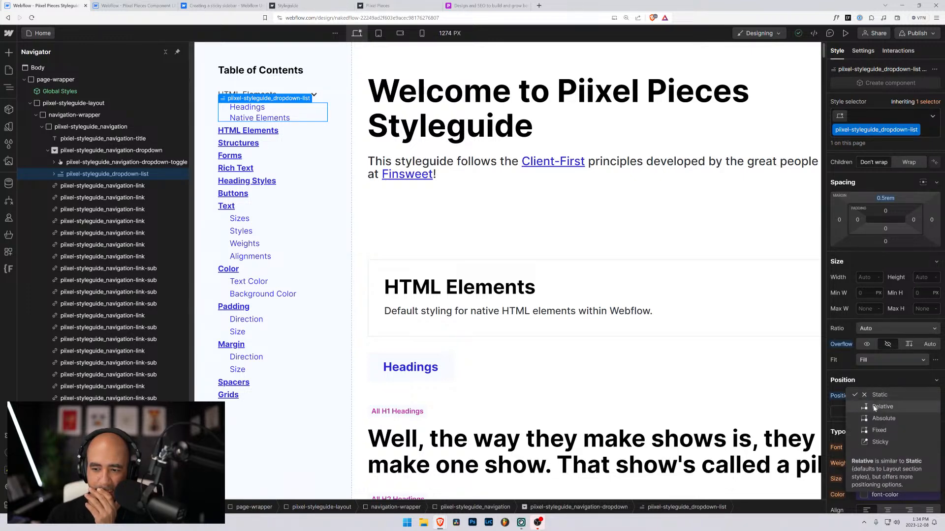
{"action": "left_click", "coordinate": [869, 401]}
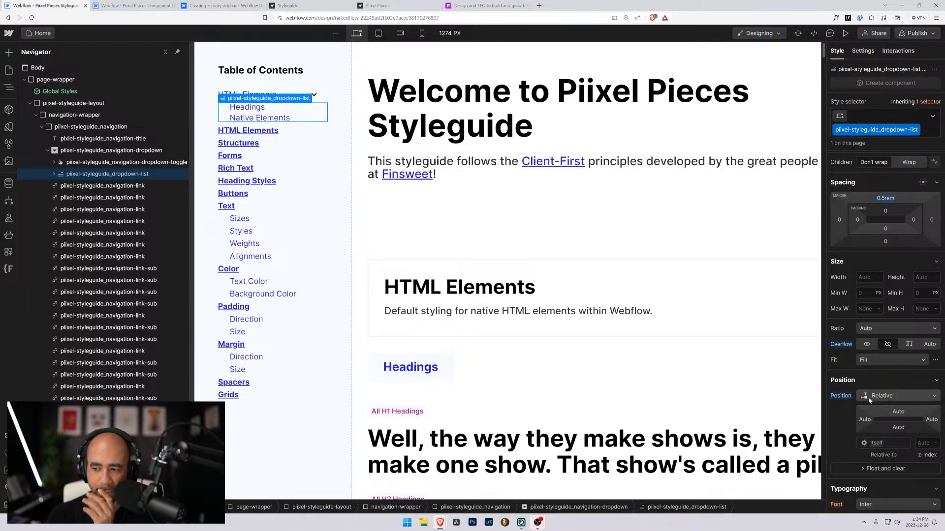
{"action": "scroll", "coordinate": [863, 401], "scroll_direction": "down", "scroll_amount": 3}
{"action": "scroll", "coordinate": [844, 384], "scroll_direction": "up", "scroll_amount": 2}
{"action": "scroll", "coordinate": [843, 385], "scroll_direction": "up", "scroll_amount": 1}
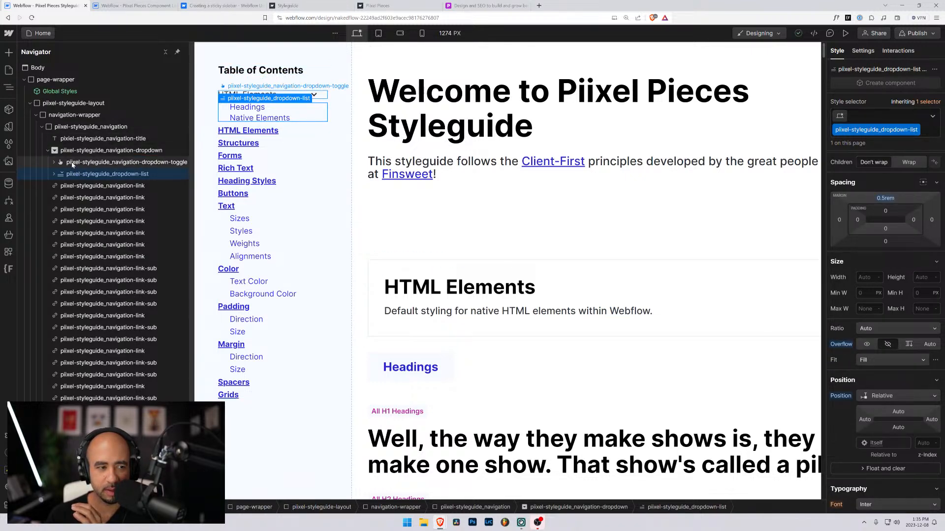
Step: Review the settings and styles of piixel-styleguide_navigation-dropdown, and reselect its dropdown list
{"action": "left_click", "coordinate": [76, 152]}
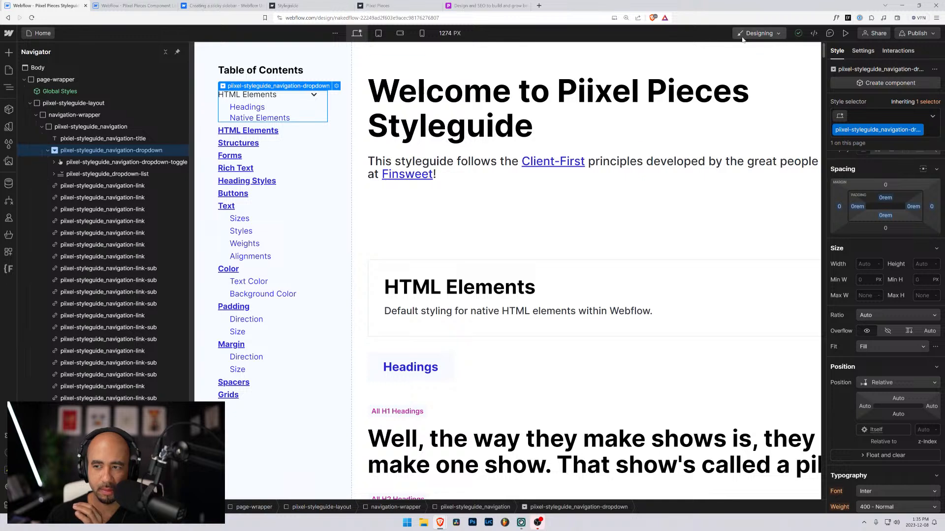
{"action": "left_click", "coordinate": [862, 54]}
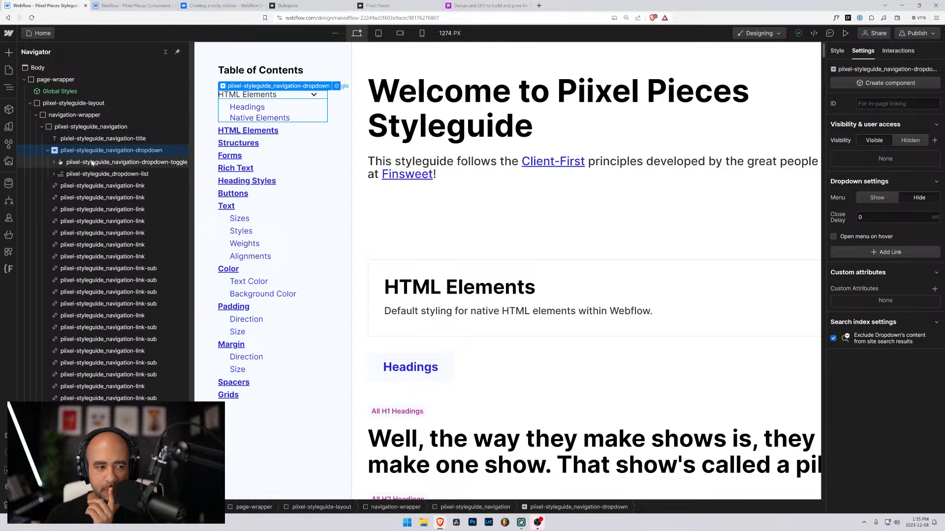
{"action": "left_click", "coordinate": [837, 51]}
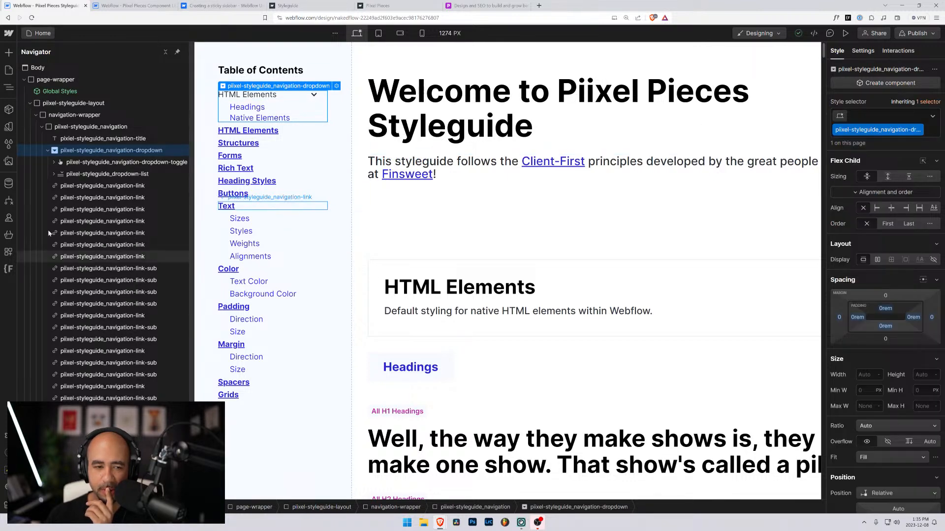
{"action": "left_click", "coordinate": [103, 173]}
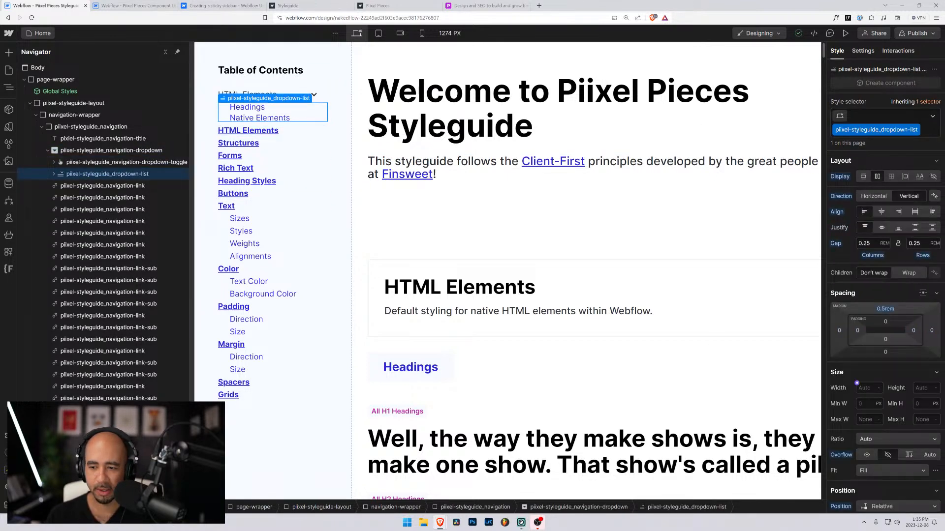
Step: Set the background color of piixel-styleguide_dropdown-list to the secondary-light variable
{"action": "scroll", "coordinate": [851, 383], "scroll_direction": "down", "scroll_amount": 5}
{"action": "scroll", "coordinate": [854, 388], "scroll_direction": "down", "scroll_amount": 5}
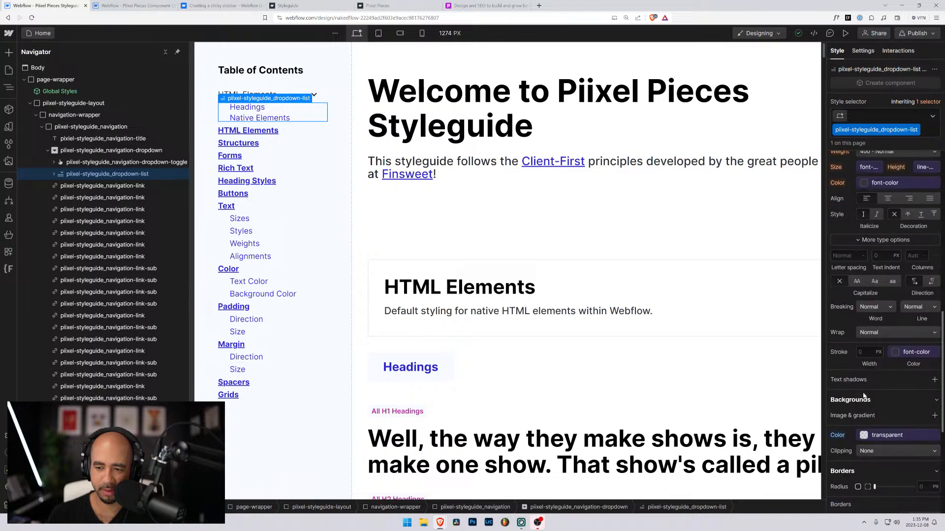
{"action": "left_click", "coordinate": [863, 435]}
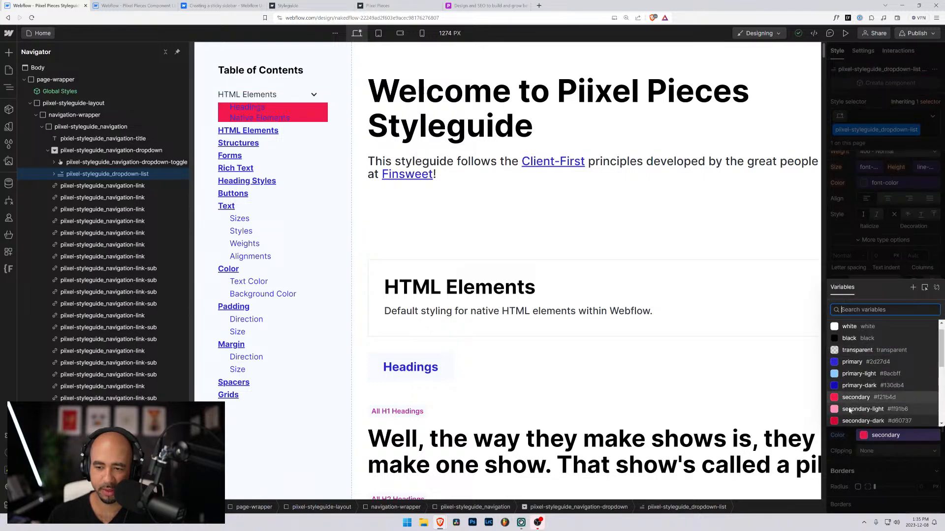
{"action": "left_click", "coordinate": [848, 410]}
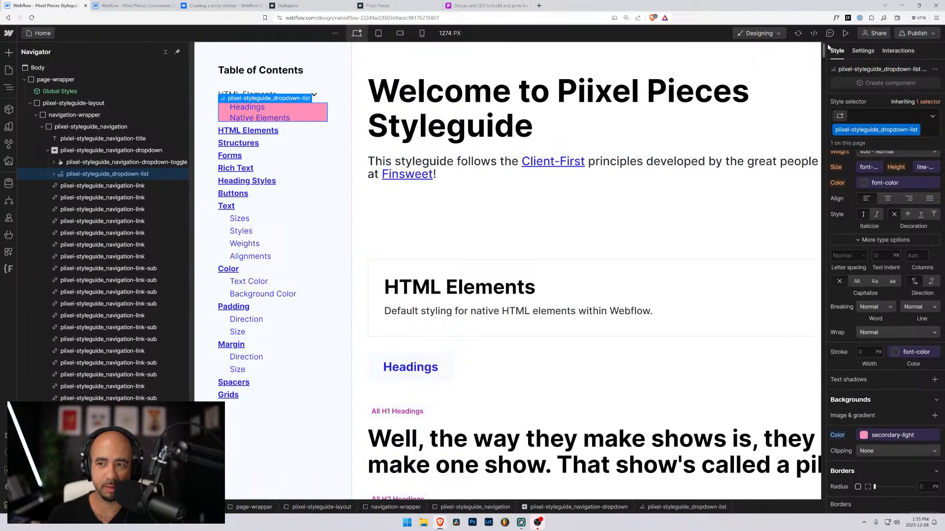
Step: Preview the page and inspect the HTML Elements dropdown list and the link below it in the browser's developer tools
{"action": "left_click", "coordinate": [845, 34]}
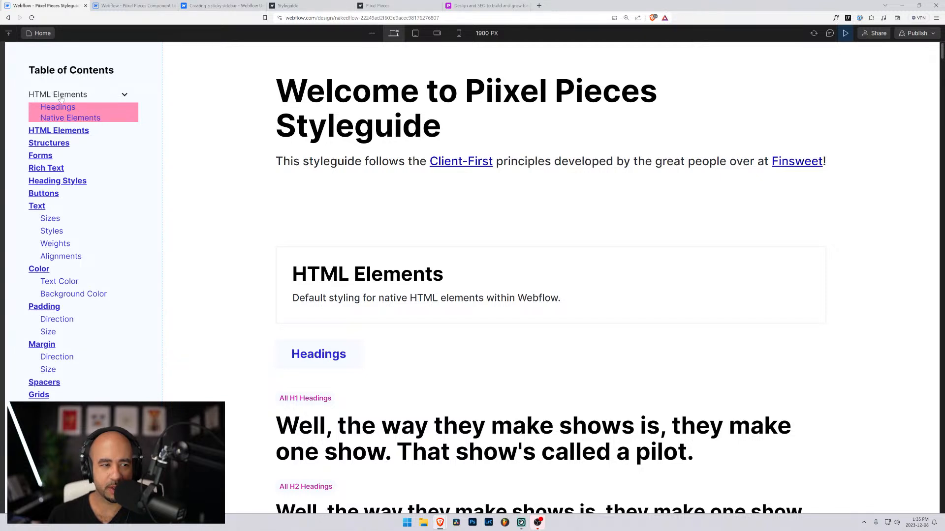
{"action": "key", "text": "ctrl+shift+c"}
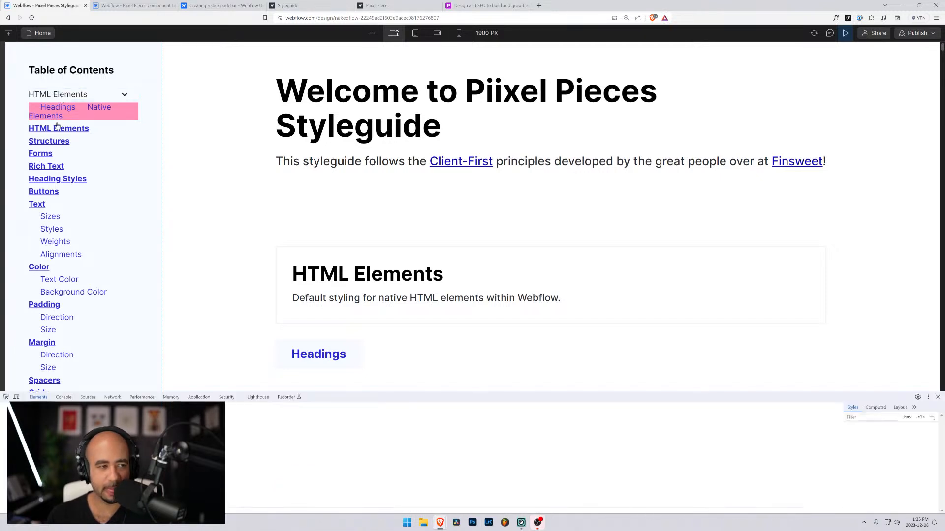
{"action": "left_click", "coordinate": [78, 105]}
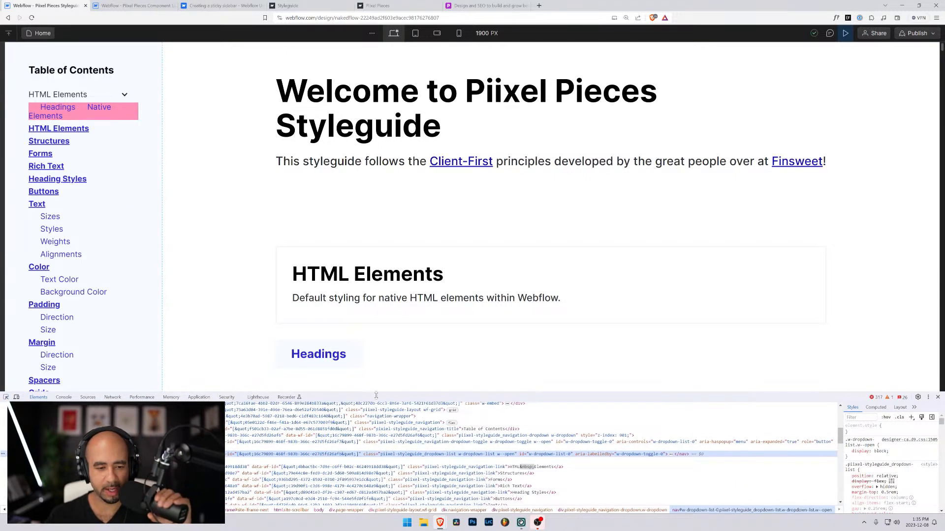
{"action": "scroll", "coordinate": [260, 388], "scroll_direction": "down", "scroll_amount": 5}
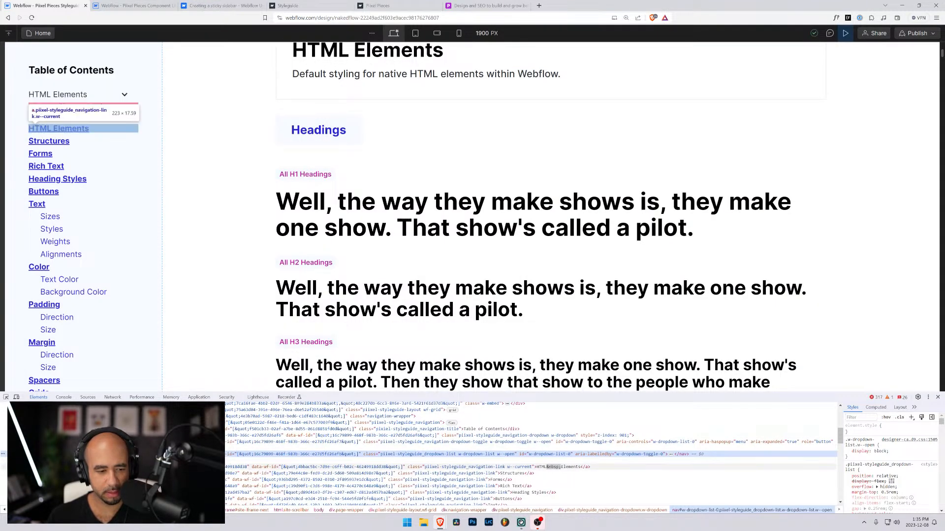
{"action": "left_click", "coordinate": [365, 467]}
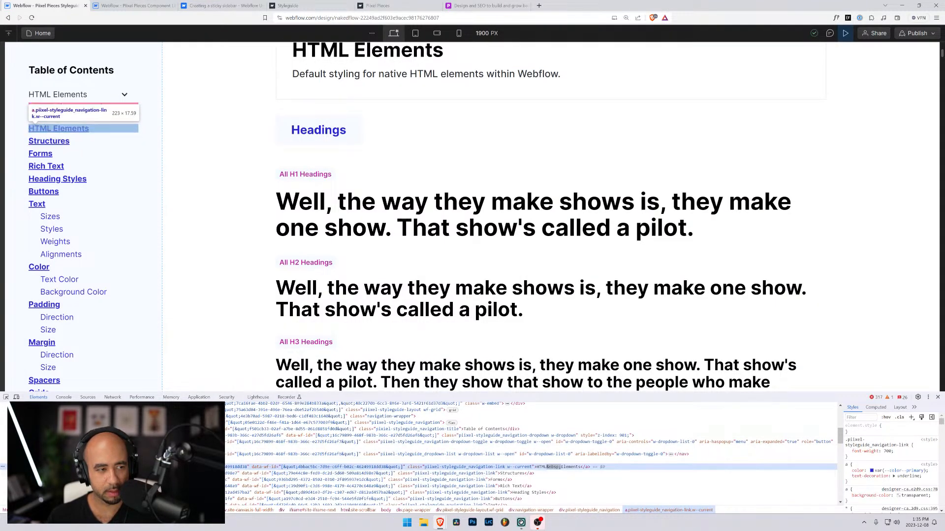
Step: Test the dropdown list's overflow rule off and on, inspect the list and its toggle, and return to the design view
{"action": "left_click", "coordinate": [374, 454]}
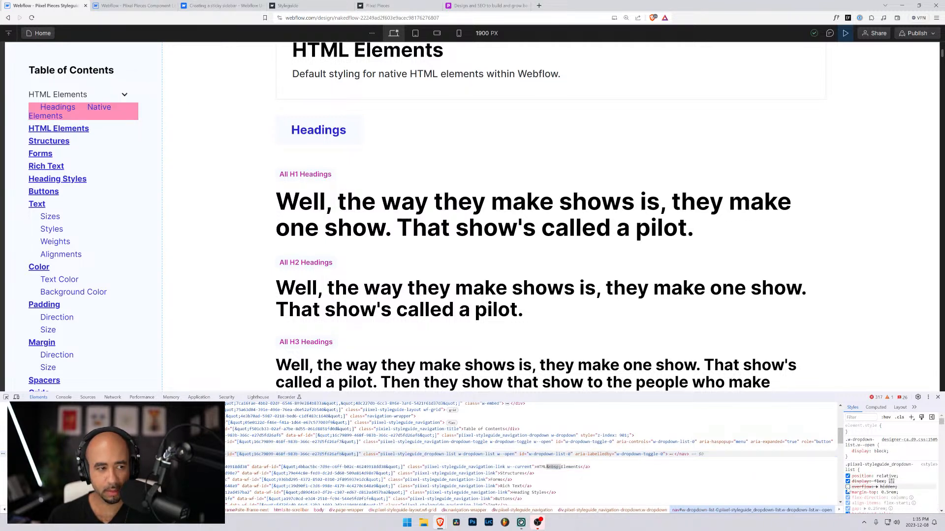
{"action": "left_click", "coordinate": [847, 452]}
{"action": "left_click", "coordinate": [847, 452]}
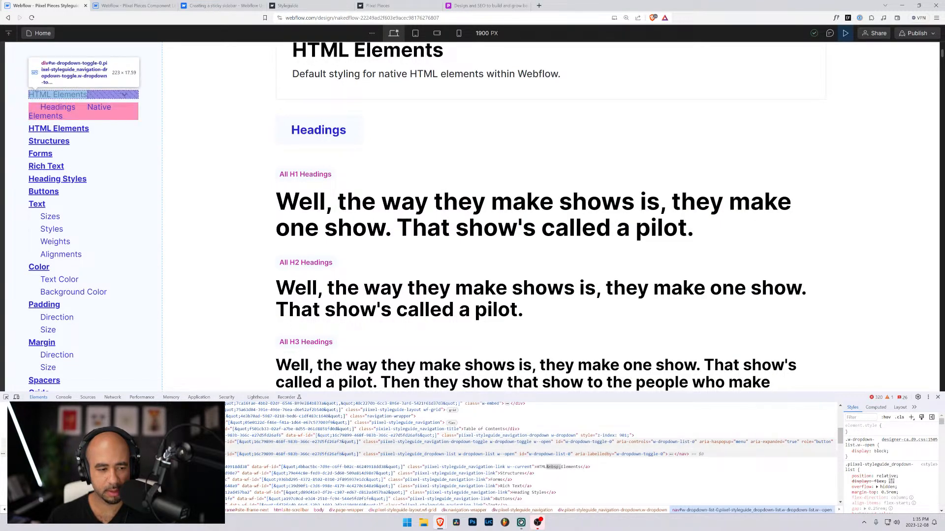
{"action": "left_click", "coordinate": [443, 443]}
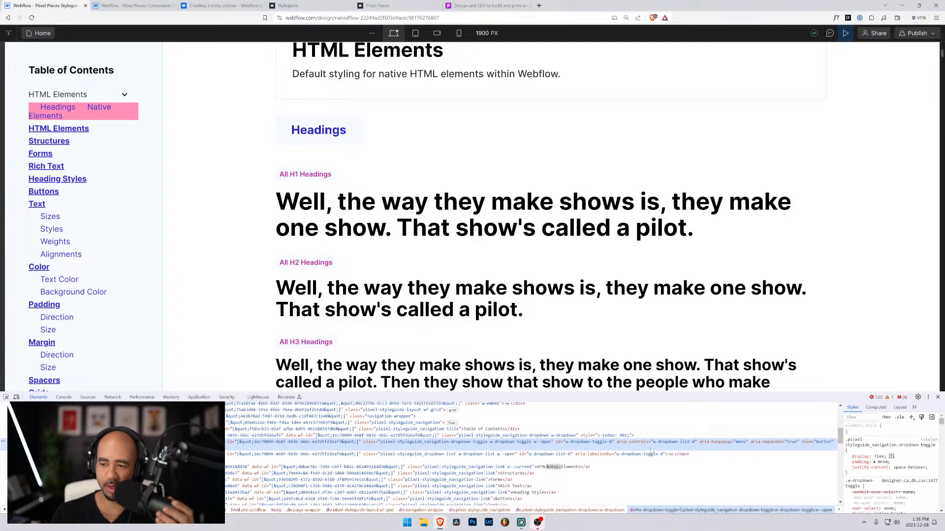
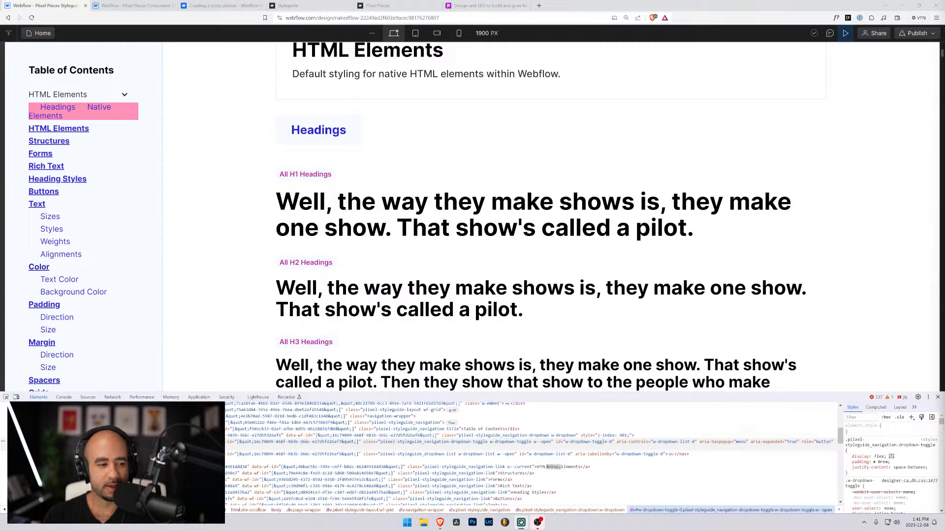
{"action": "left_click", "coordinate": [82, 107]}
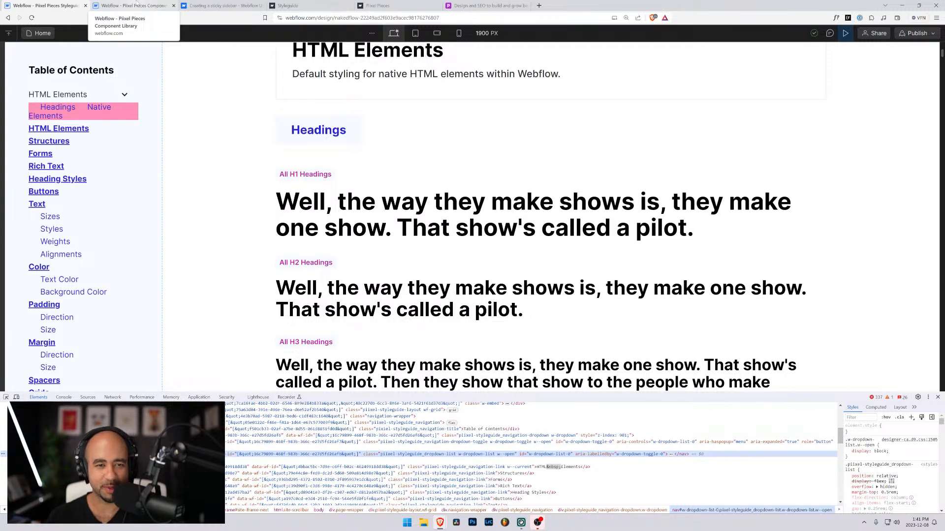
{"action": "left_click", "coordinate": [845, 33]}
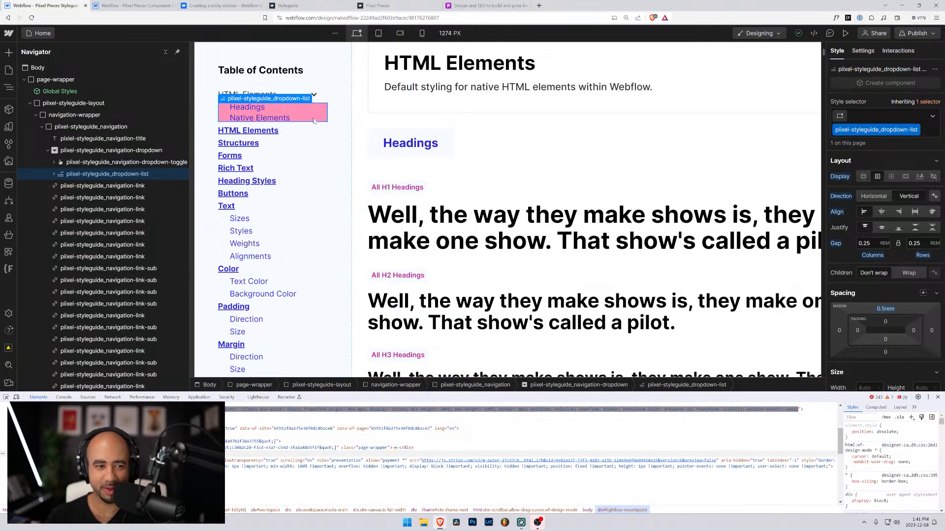
Step: Review the HTML Elements dropdown and its toggle's child elements in the page structure, ending on the piixel-styleguide_navigation container
{"action": "left_click", "coordinate": [127, 150]}
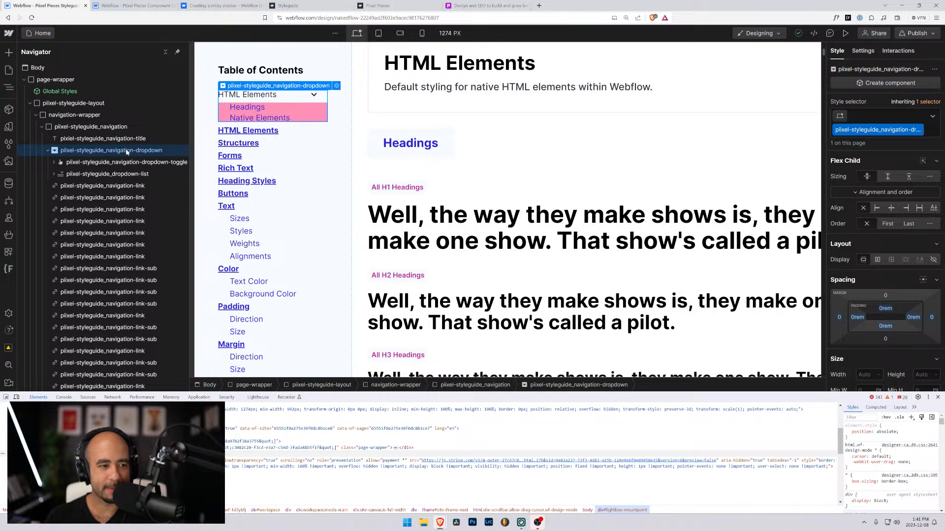
{"action": "left_click", "coordinate": [113, 162]}
{"action": "left_click", "coordinate": [54, 163]}
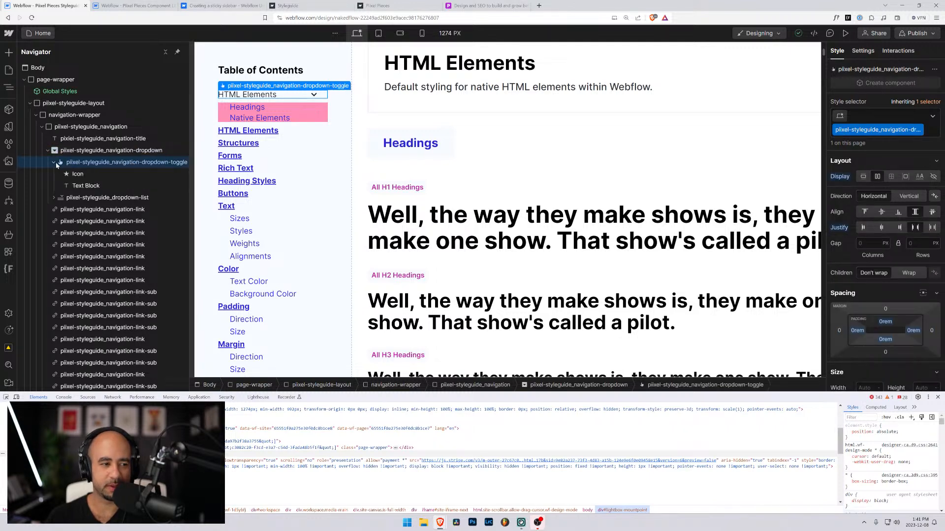
{"action": "left_click", "coordinate": [79, 150]}
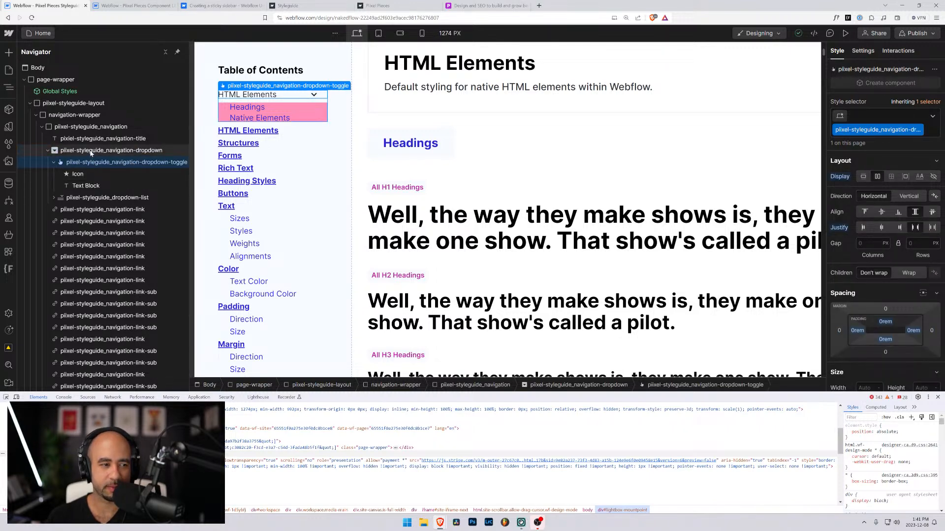
{"action": "left_click", "coordinate": [66, 128]}
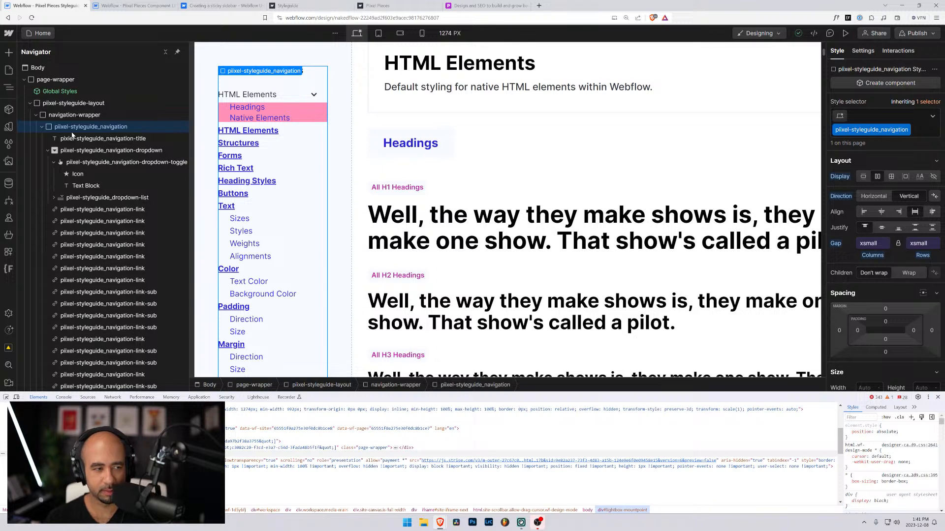
Step: Close the styleguide project's browser tab and open the Webflow dashboard in a new tab from the component library project
{"action": "key", "text": "ctrl+w"}
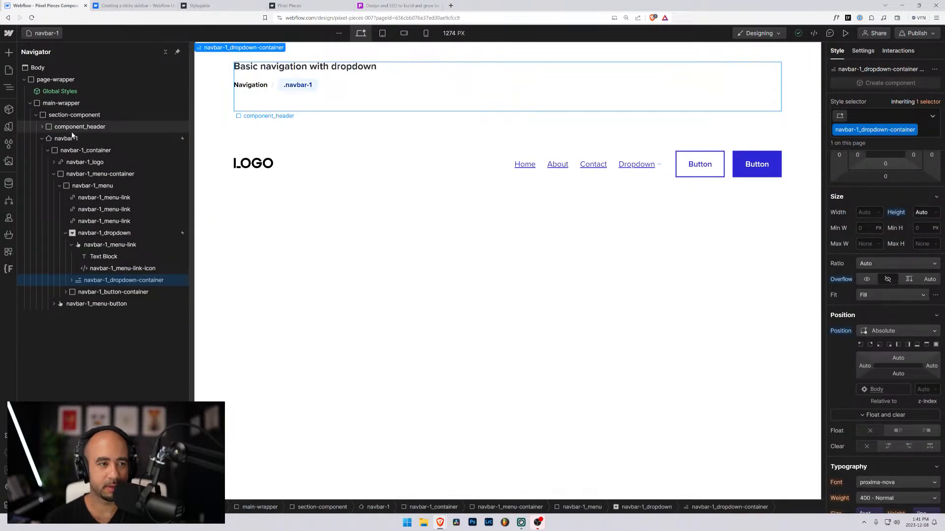
{"action": "left_click", "coordinate": [113, 5]}
{"action": "left_click", "coordinate": [54, 6]}
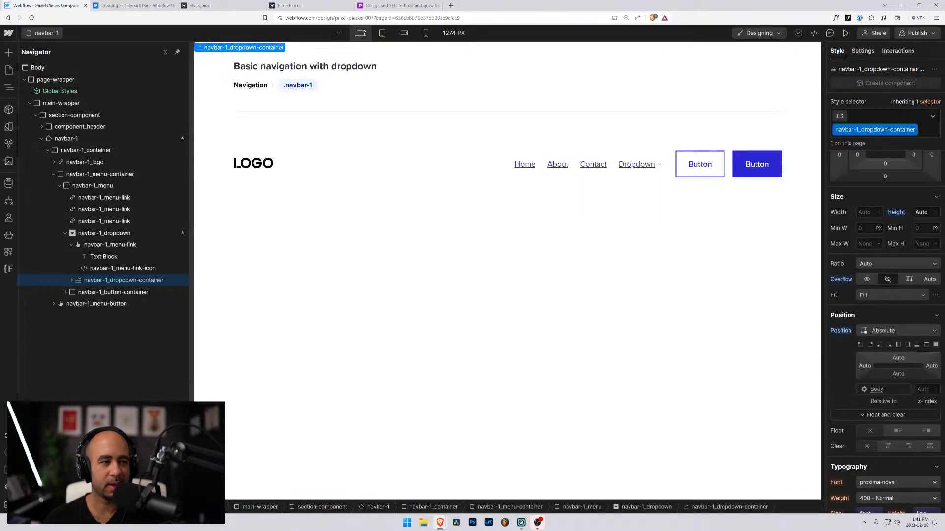
{"action": "left_click", "coordinate": [8, 33]}
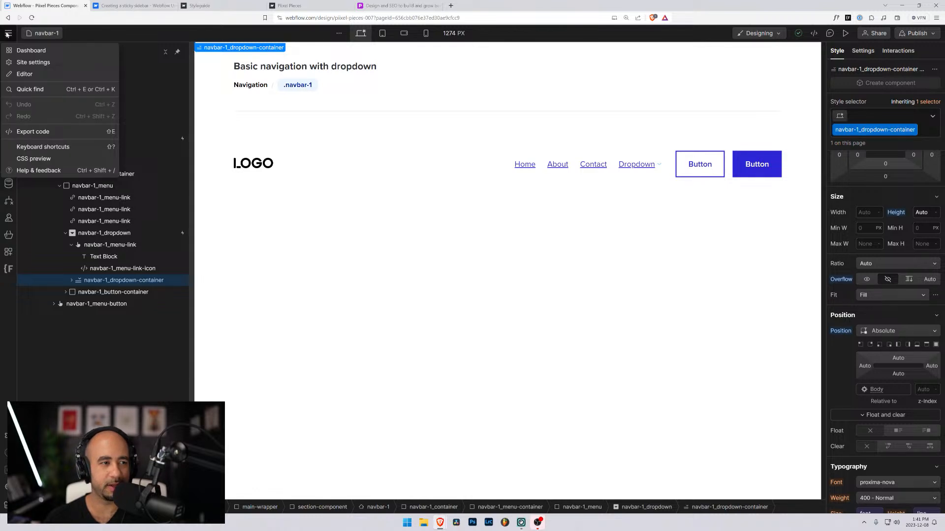
{"action": "left_click", "coordinate": [22, 51], "text": "ctrl"}
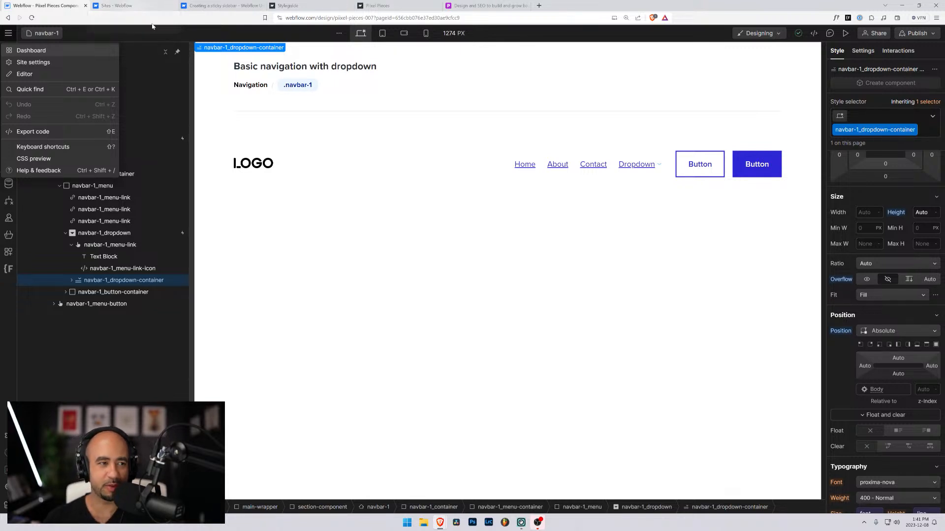
{"action": "left_click", "coordinate": [43, 53]}
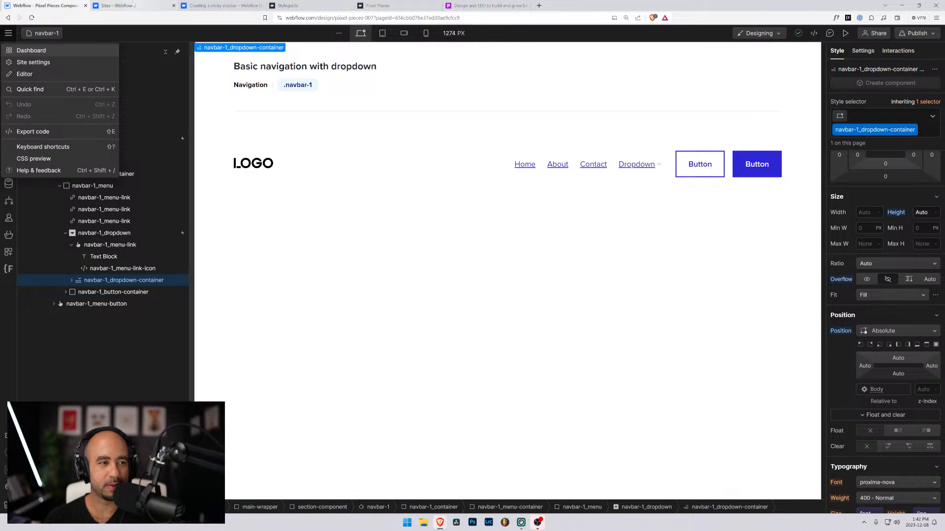
{"action": "left_click", "coordinate": [579, 136]}
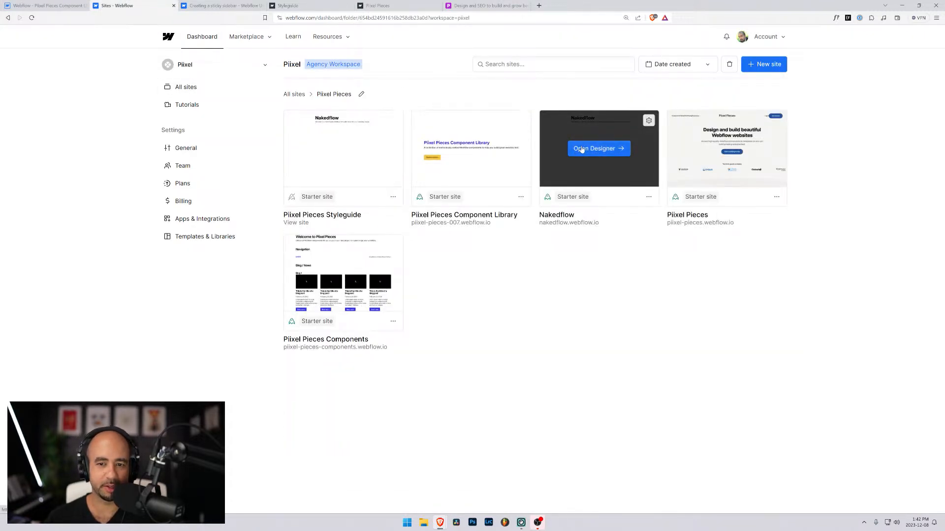
{"action": "left_click", "coordinate": [571, 147]}
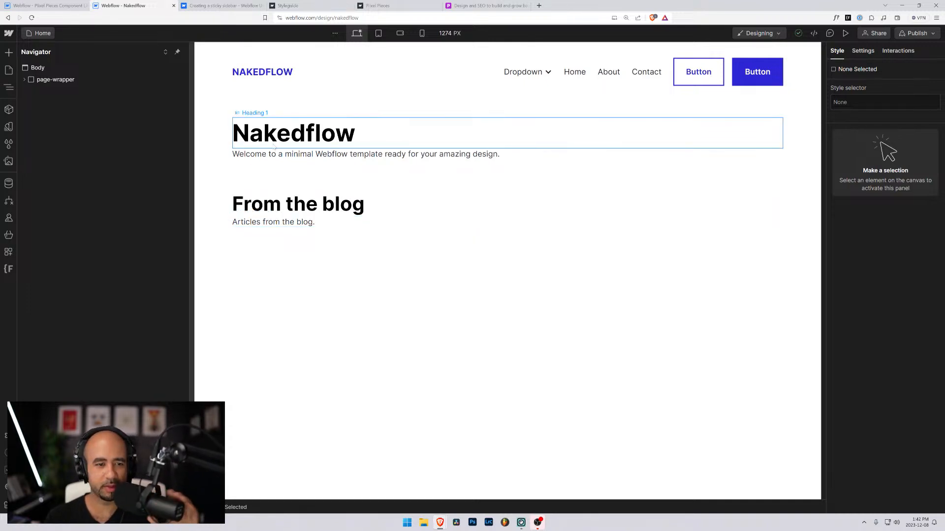
{"action": "left_click", "coordinate": [9, 33]}
{"action": "left_click", "coordinate": [11, 48]}
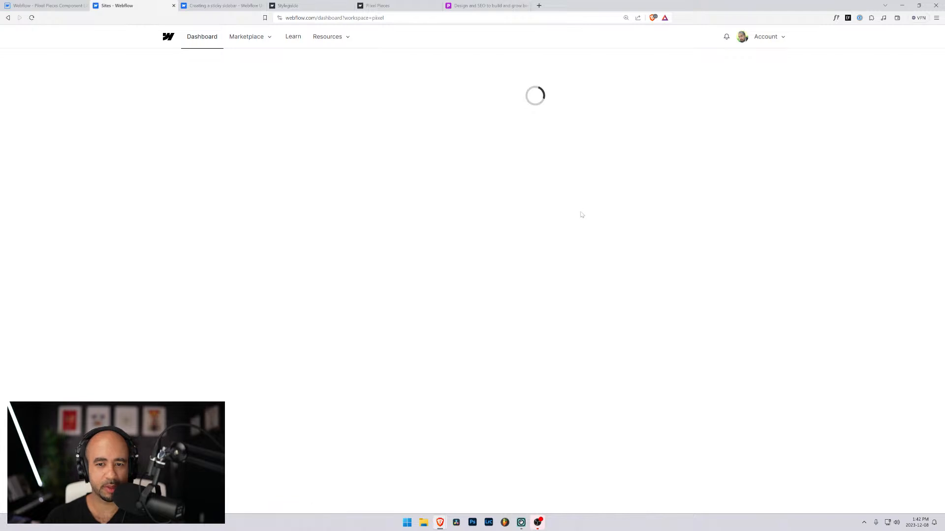
Step: Open the Piixel Pieces Styleguide site in the Designer from the Piixel Pieces folder, and close the sticky sidebar tutorial's tab
{"action": "left_click", "coordinate": [588, 148]}
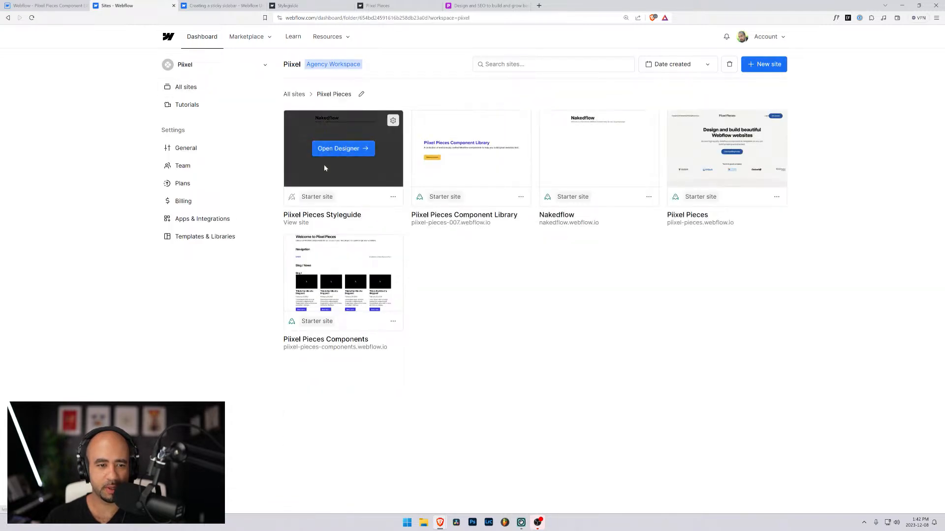
{"action": "left_click", "coordinate": [339, 148]}
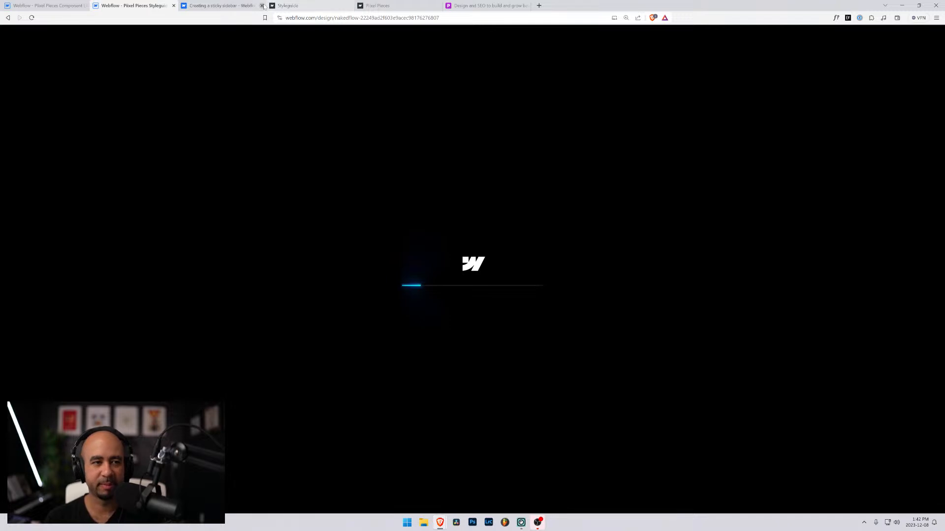
{"action": "left_click", "coordinate": [262, 5]}
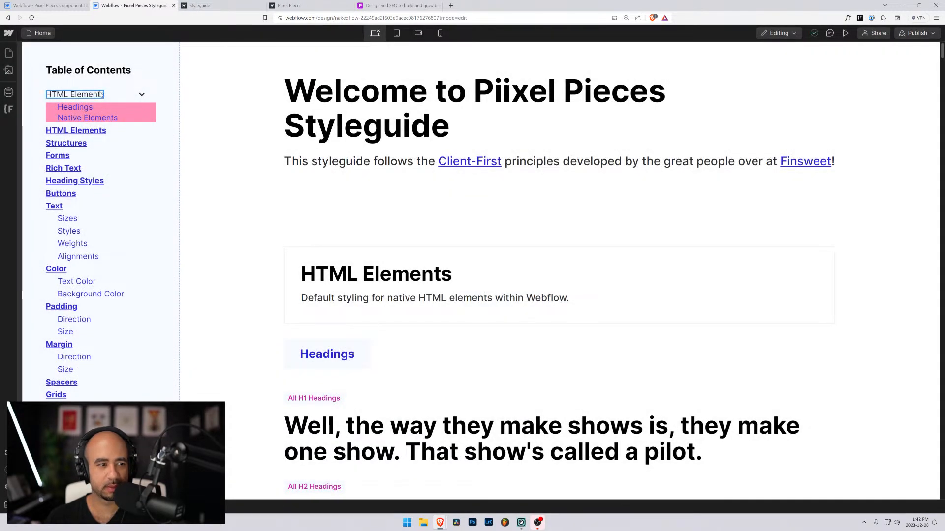
Step: Switch the styleguide project from Editing to Designing mode and take over design control in this tab
{"action": "left_click", "coordinate": [59, 95]}
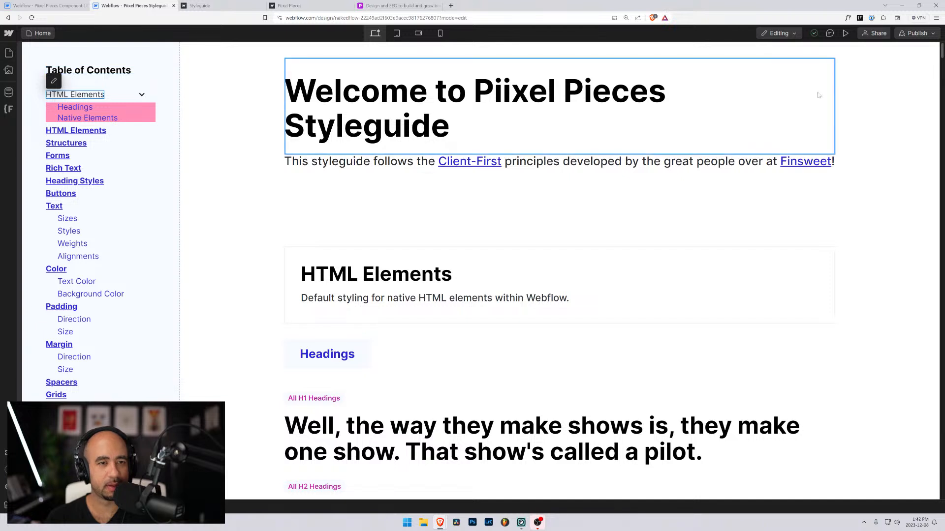
{"action": "left_click", "coordinate": [786, 32]}
{"action": "left_click", "coordinate": [768, 60]}
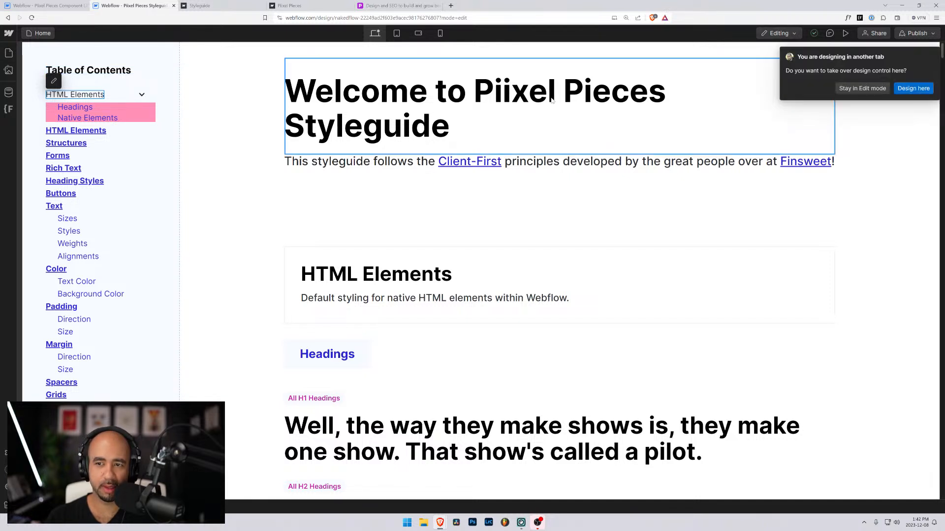
{"action": "left_click", "coordinate": [895, 90]}
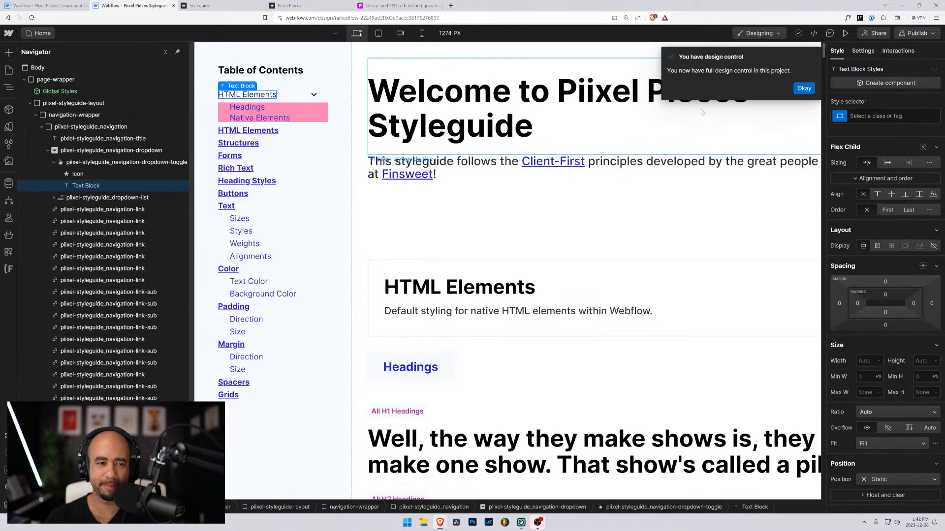
Step: Collapse the existing HTML Elements dropdown and insert a new Dropdown element inside piixel-styleguide_navigation
{"action": "left_click", "coordinate": [47, 150]}
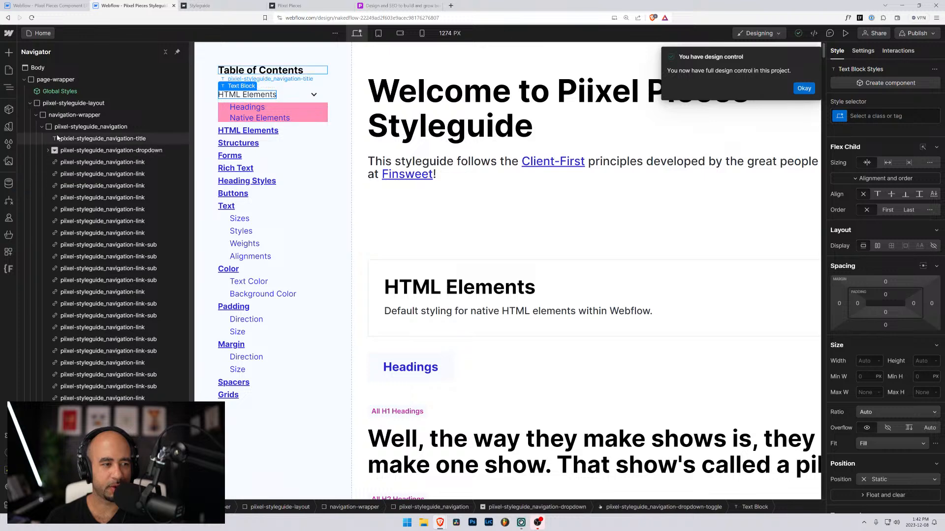
{"action": "left_click", "coordinate": [58, 127]}
{"action": "key", "text": "ctrl+e"}
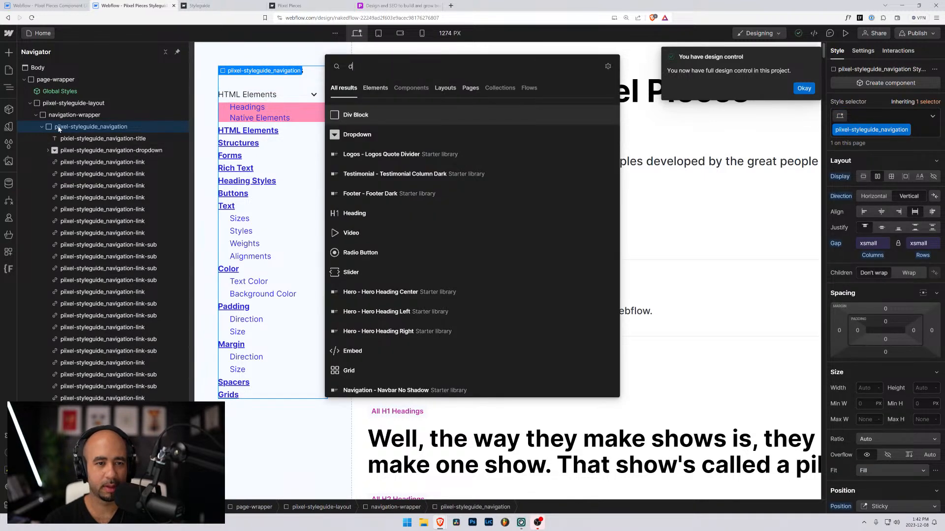
{"action": "type", "text": "dro"}
{"action": "key", "text": "Return"}
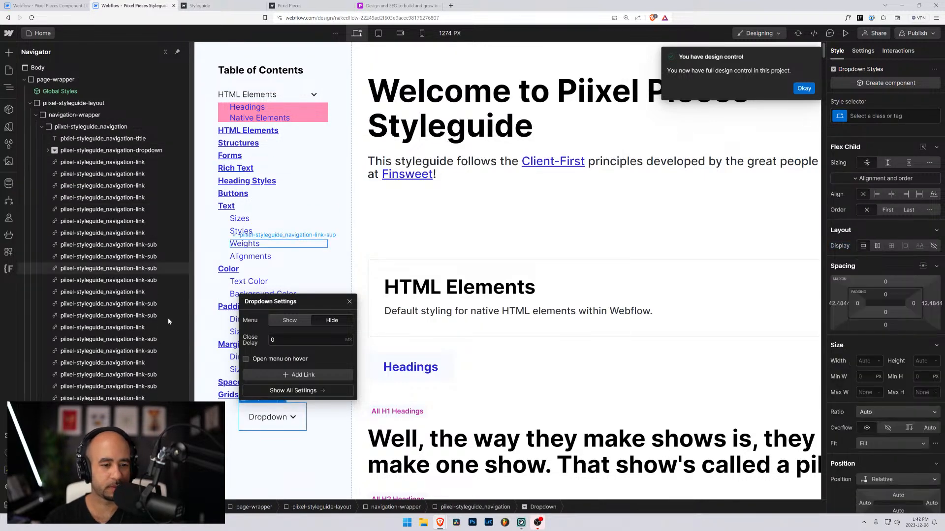
Step: Move the new Dropdown to the start of piixel-styleguide_navigation and set its Dropdown List's position to Static
{"action": "left_click_drag", "start_coordinate": [73, 422], "coordinate": [90, 137]}
{"action": "left_click", "coordinate": [46, 139]}
{"action": "left_click", "coordinate": [85, 162]}
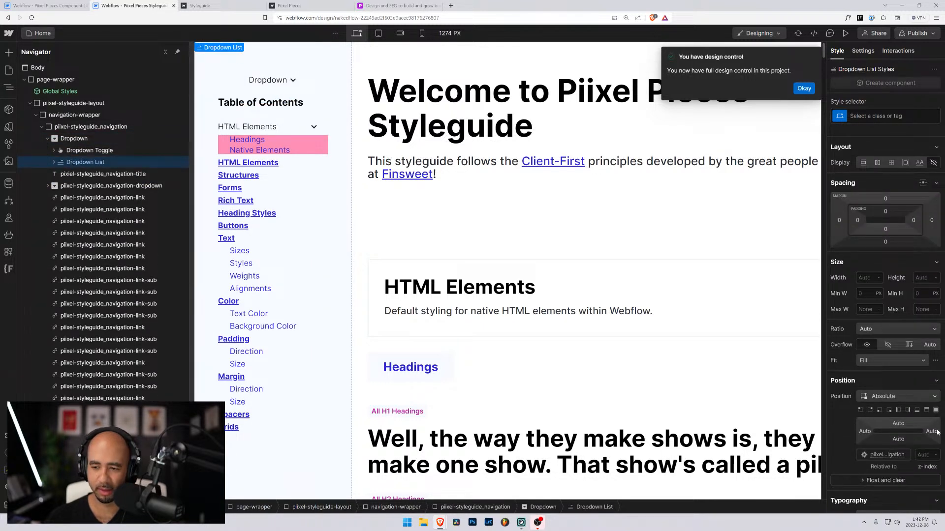
{"action": "left_click", "coordinate": [874, 397]}
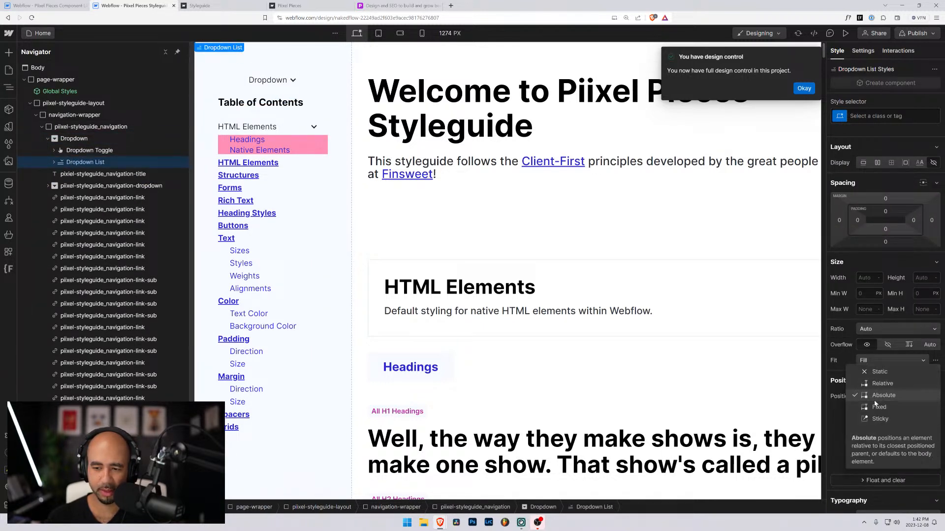
{"action": "left_click", "coordinate": [877, 372]}
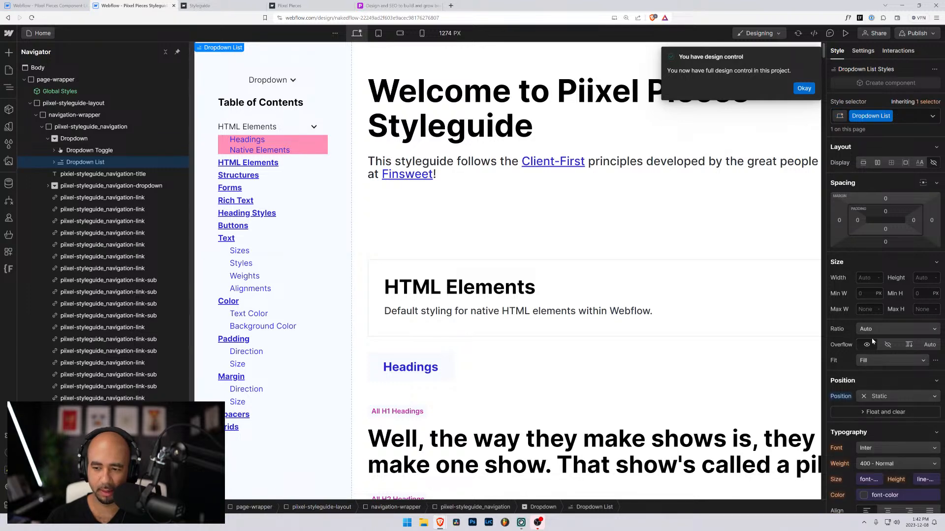
Step: Preview the page, open and close the new dropdown several times, dismiss the design control notice and leave the preview
{"action": "left_click", "coordinate": [845, 33]}
{"action": "left_click", "coordinate": [70, 81]}
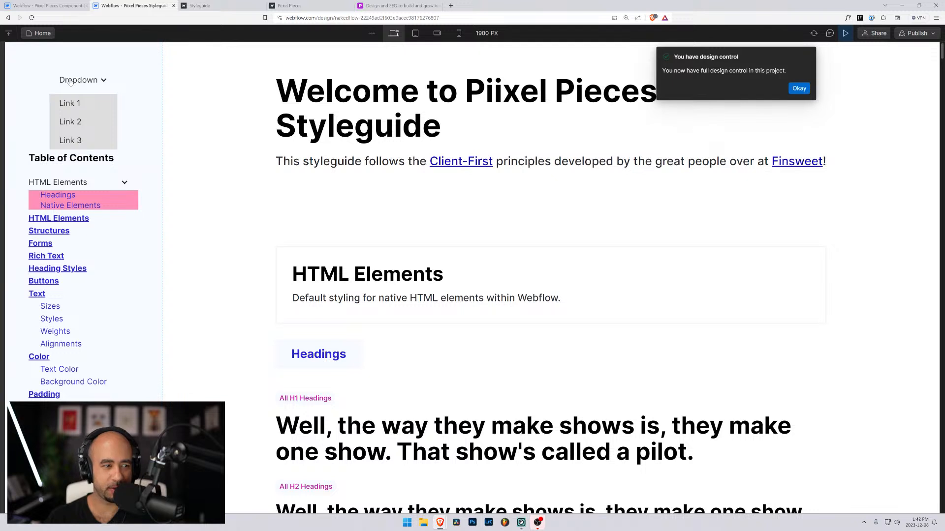
{"action": "left_click", "coordinate": [70, 81]}
{"action": "left_click", "coordinate": [70, 82]}
{"action": "left_click", "coordinate": [70, 81]}
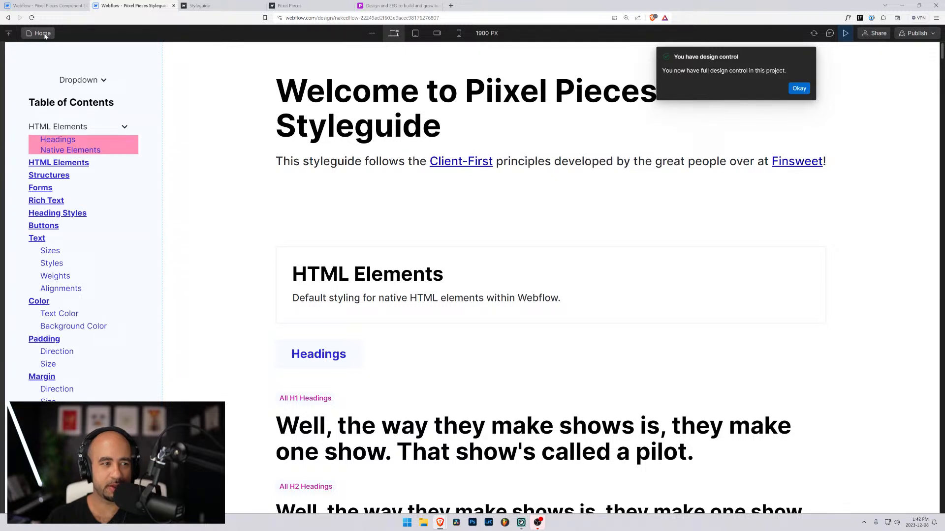
{"action": "left_click", "coordinate": [76, 81]}
{"action": "left_click", "coordinate": [76, 82]}
{"action": "left_click", "coordinate": [76, 81]}
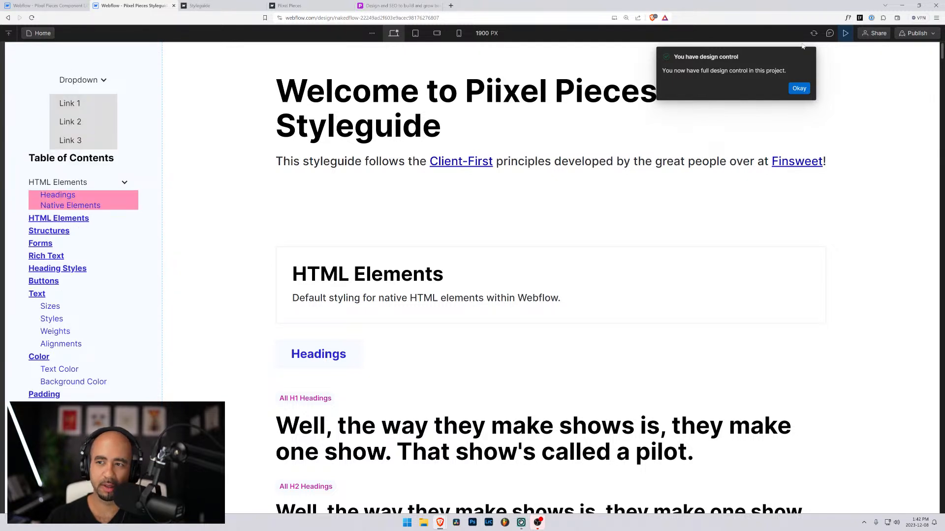
{"action": "left_click", "coordinate": [799, 88]}
{"action": "left_click", "coordinate": [845, 33]}
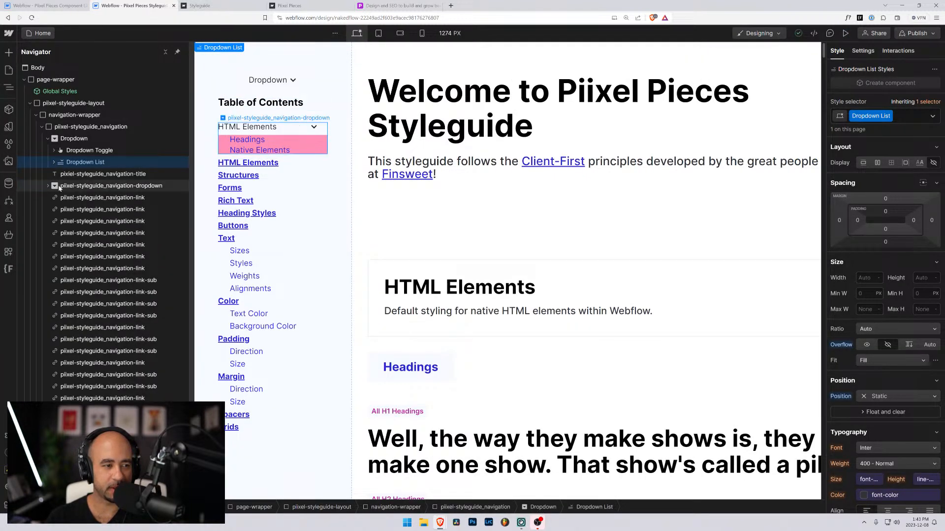
Step: Move both piixel-styleguide_navigation-link-sub links from the old piixel-styleguide_dropdown-list into the new Dropdown List
{"action": "left_click", "coordinate": [48, 185]}
{"action": "left_click", "coordinate": [53, 198]}
{"action": "left_click", "coordinate": [54, 233]}
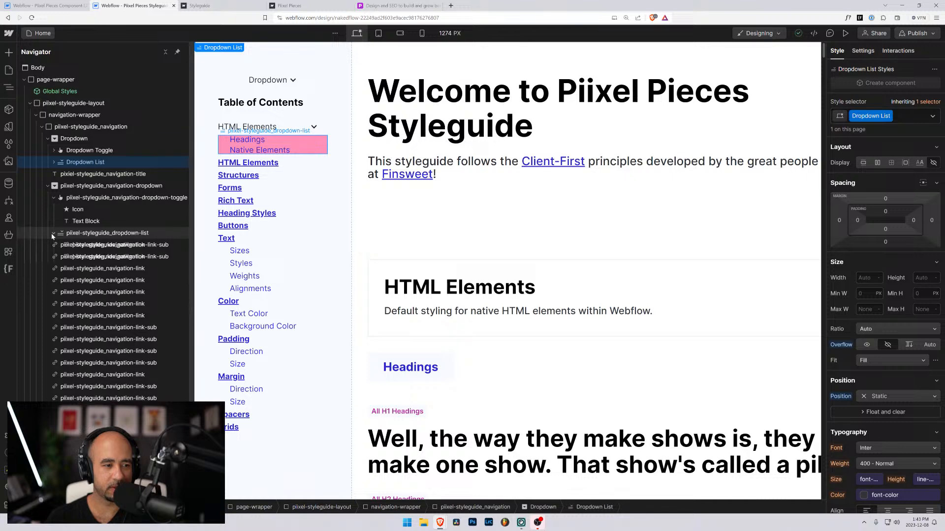
{"action": "left_click", "coordinate": [54, 162]}
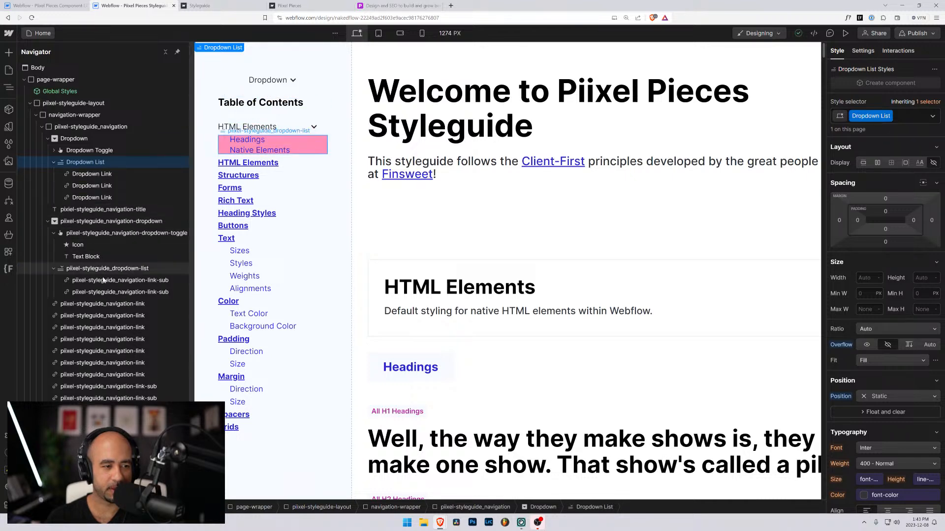
{"action": "left_click_drag", "start_coordinate": [96, 280], "coordinate": [92, 193]}
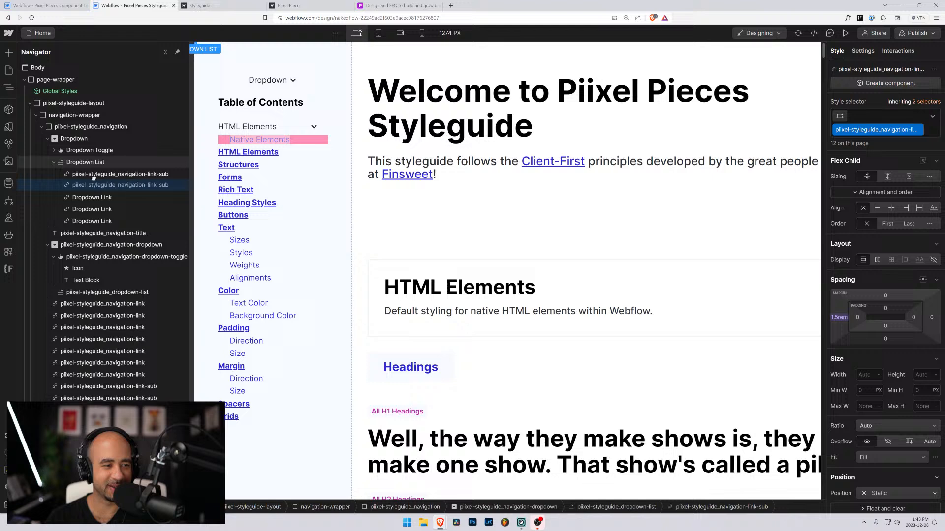
Step: Delete the three default Dropdown Link items from the new Dropdown List
{"action": "left_click", "coordinate": [85, 200]}
{"action": "key", "text": "Delete"}
{"action": "key", "text": "Delete"}
{"action": "key", "text": "Delete"}
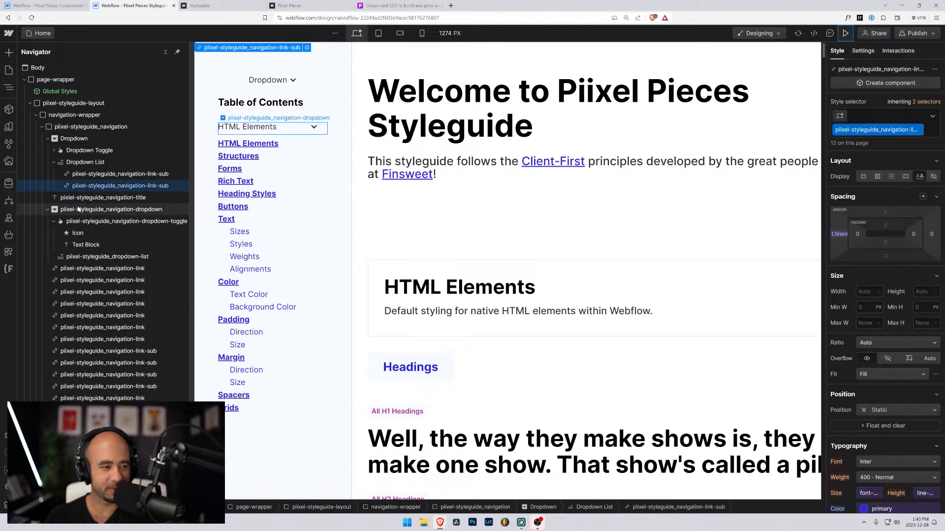
Step: Delete the old piixel-styleguide_navigation-dropdown and move the new Dropdown directly below the Table of Contents title
{"action": "left_click", "coordinate": [76, 210]}
{"action": "key", "text": "Delete"}
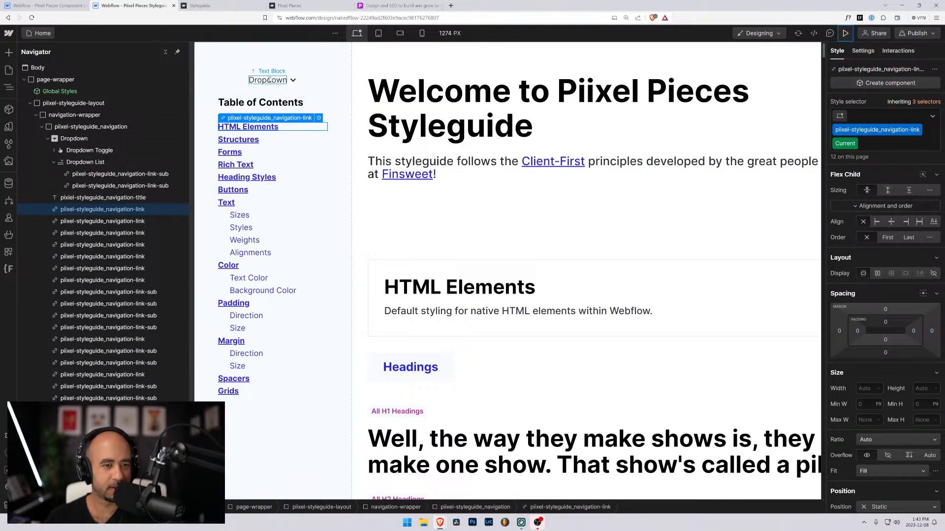
{"action": "left_click", "coordinate": [48, 138]}
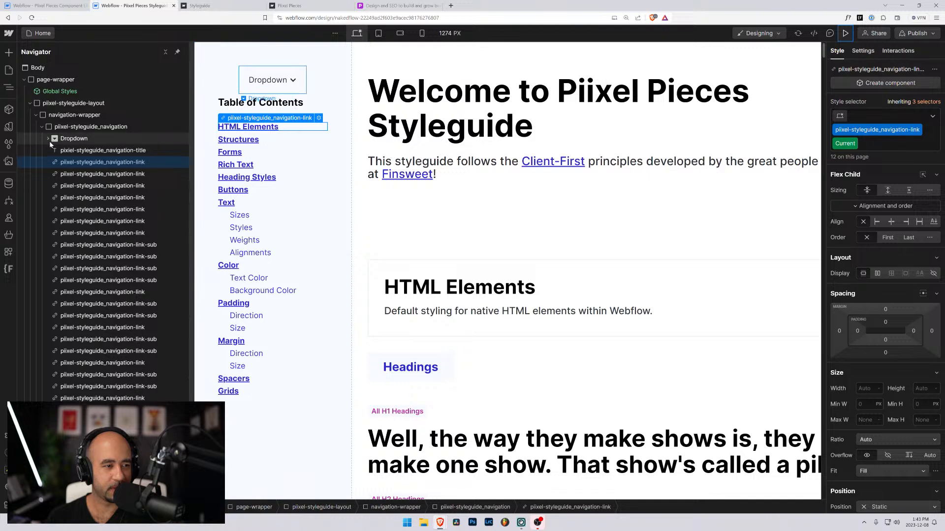
{"action": "left_click_drag", "start_coordinate": [66, 156], "coordinate": [57, 153]}
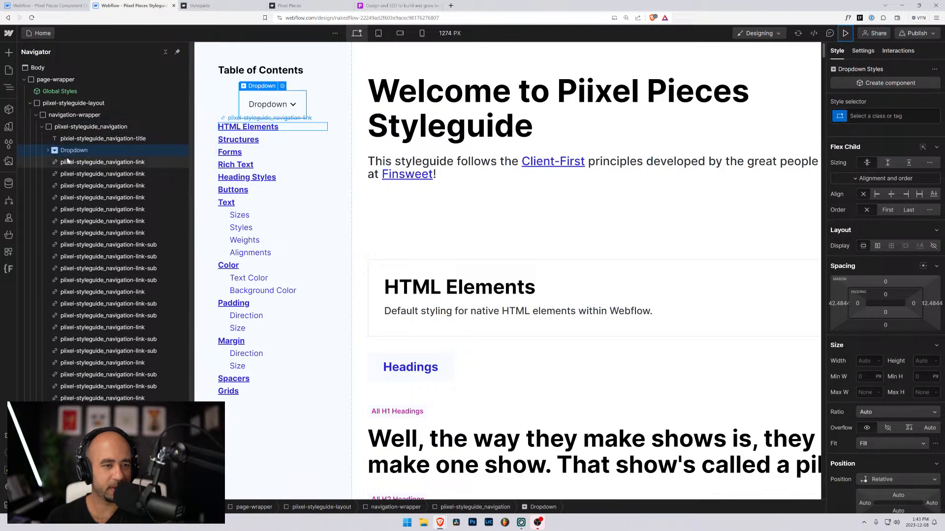
Step: Label the new dropdown's toggle "HTML Elements" and delete the redundant HTML Elements link beneath it
{"action": "left_click", "coordinate": [279, 109]}
{"action": "double_click", "coordinate": [279, 109]}
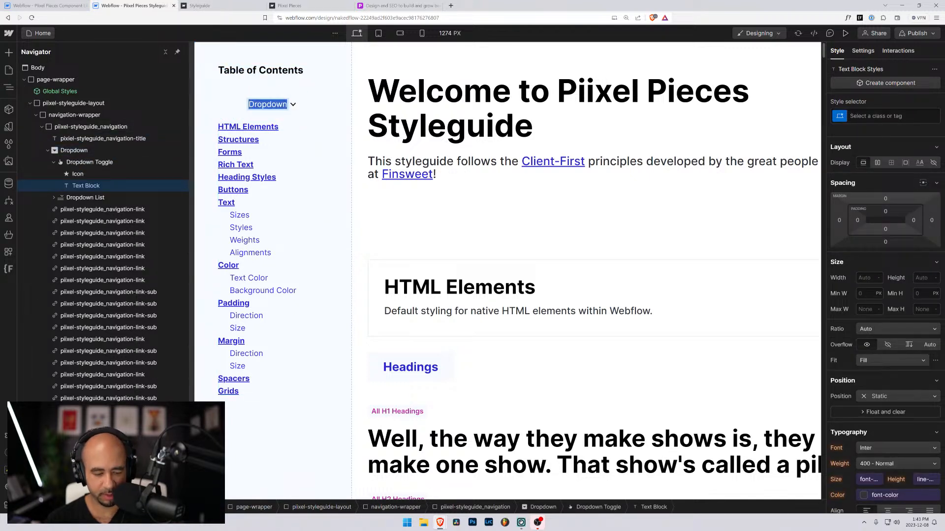
{"action": "type", "text": "HETML "}
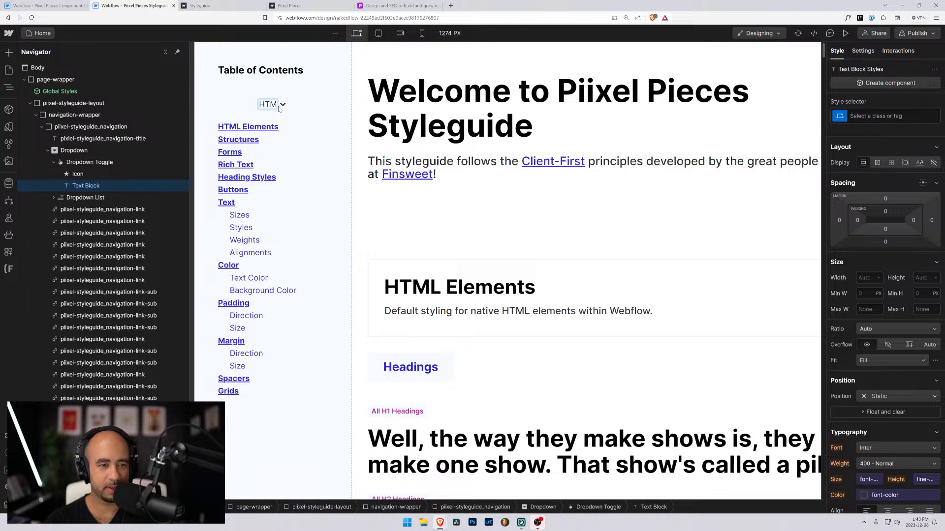
{"action": "type", "text": "lements"}
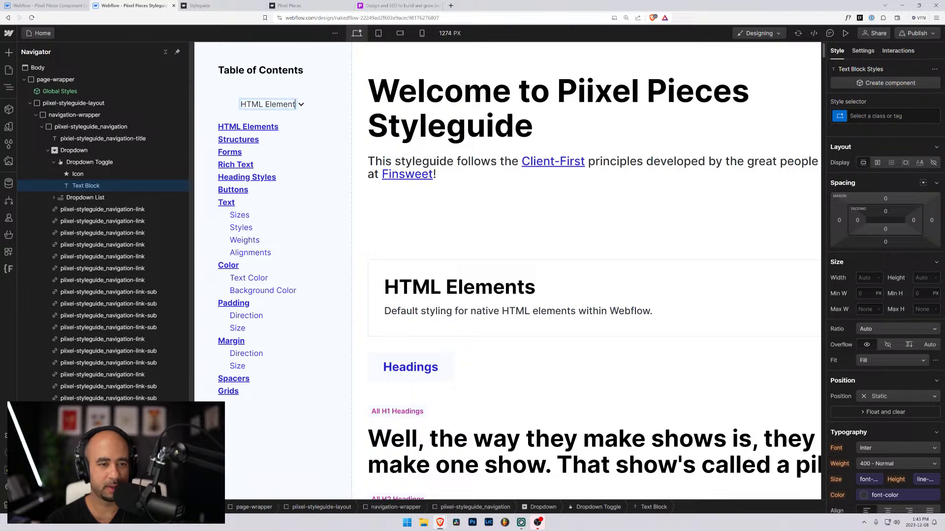
{"action": "left_click", "coordinate": [233, 128]}
{"action": "key", "text": "Delete"}
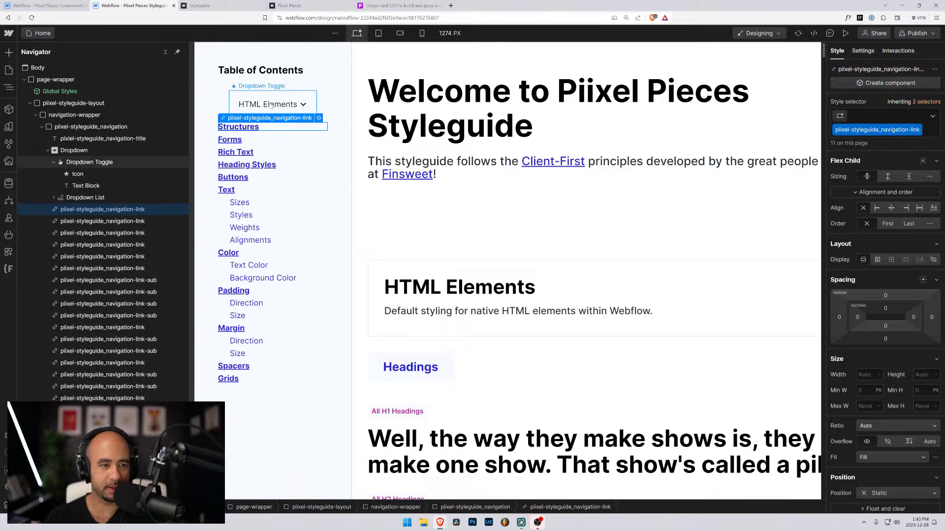
Step: Preview the page, open and close the HTML Elements dropdown repeatedly to test it, and leave the preview
{"action": "left_click", "coordinate": [270, 105]}
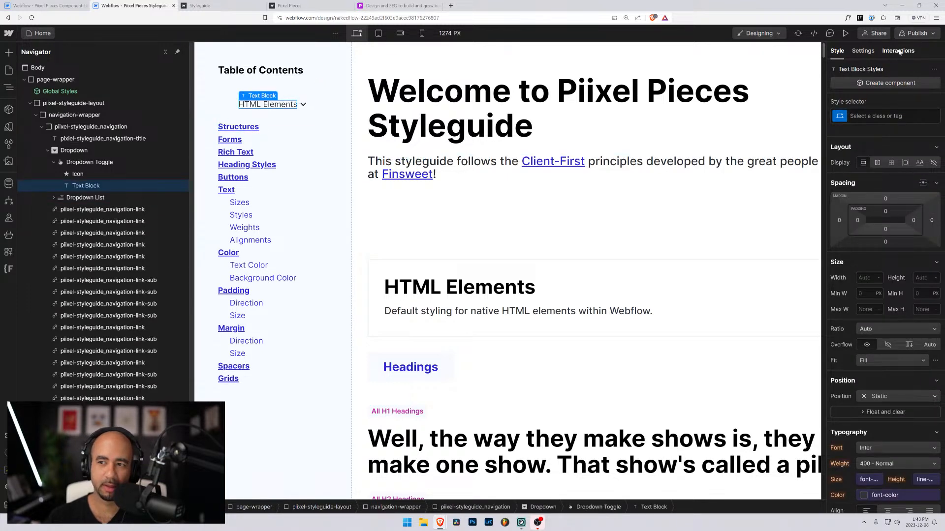
{"action": "left_click", "coordinate": [845, 33]}
{"action": "left_click", "coordinate": [101, 105]}
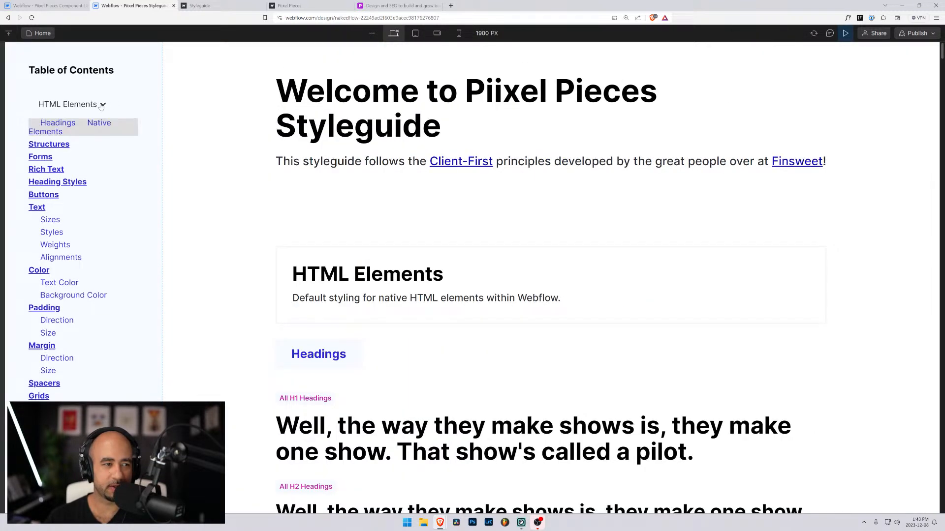
{"action": "left_click", "coordinate": [87, 108]}
{"action": "left_click", "coordinate": [87, 108]}
{"action": "left_click", "coordinate": [87, 107]}
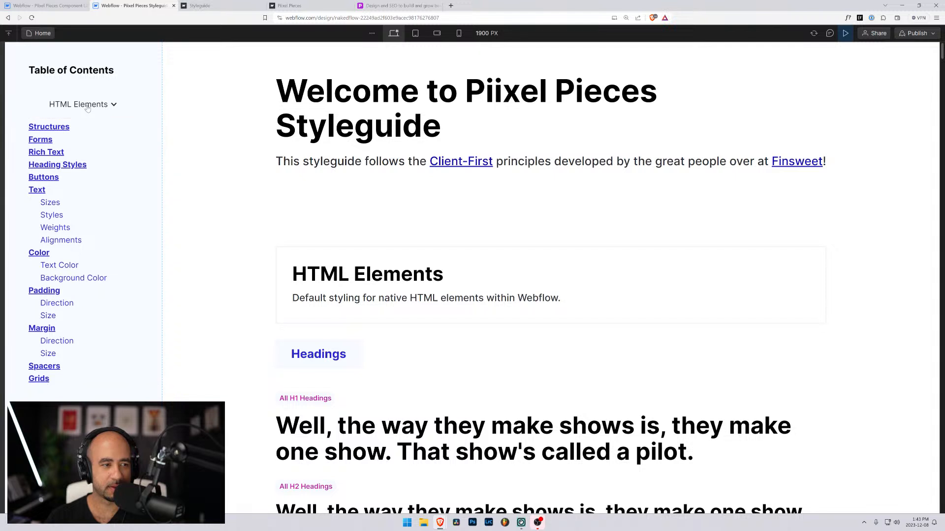
{"action": "left_click", "coordinate": [87, 107]}
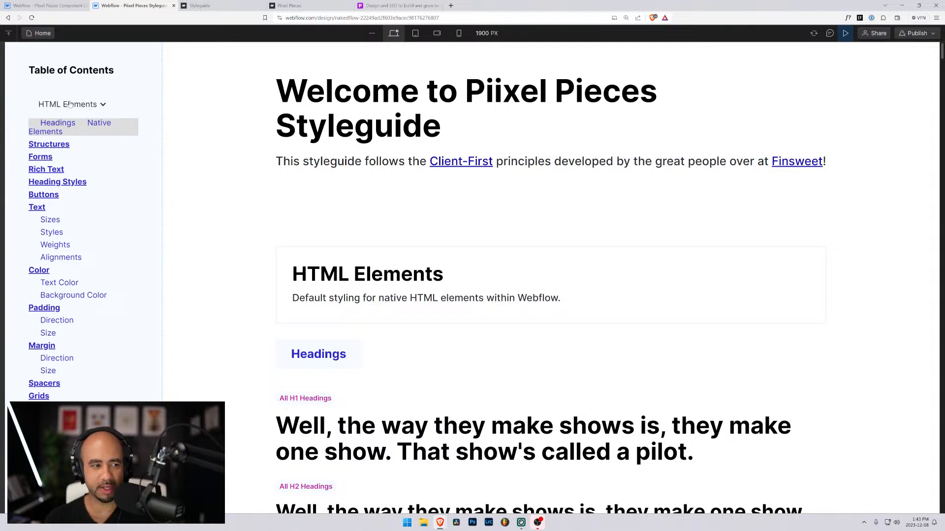
{"action": "left_click", "coordinate": [69, 109]}
{"action": "left_click", "coordinate": [69, 110]}
{"action": "left_click", "coordinate": [68, 108]}
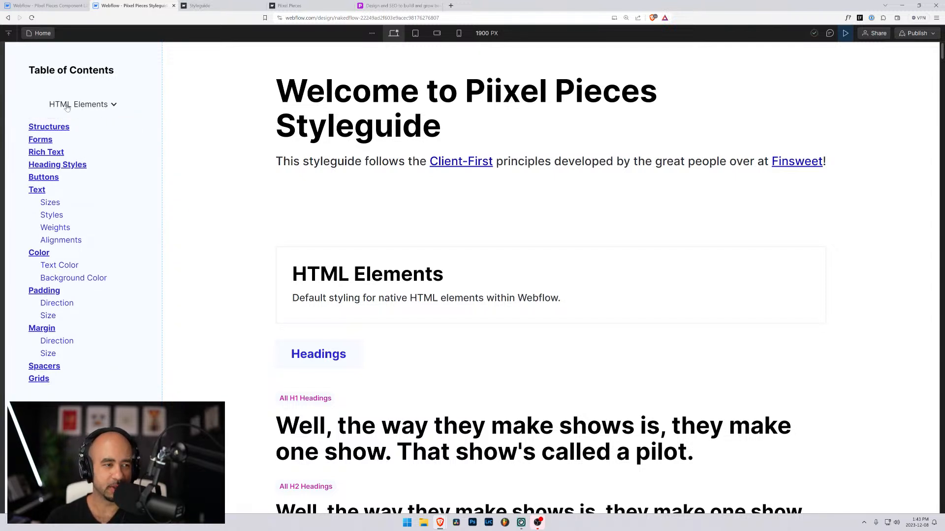
{"action": "left_click", "coordinate": [68, 108]}
{"action": "left_click", "coordinate": [68, 108]}
{"action": "left_click", "coordinate": [68, 108]}
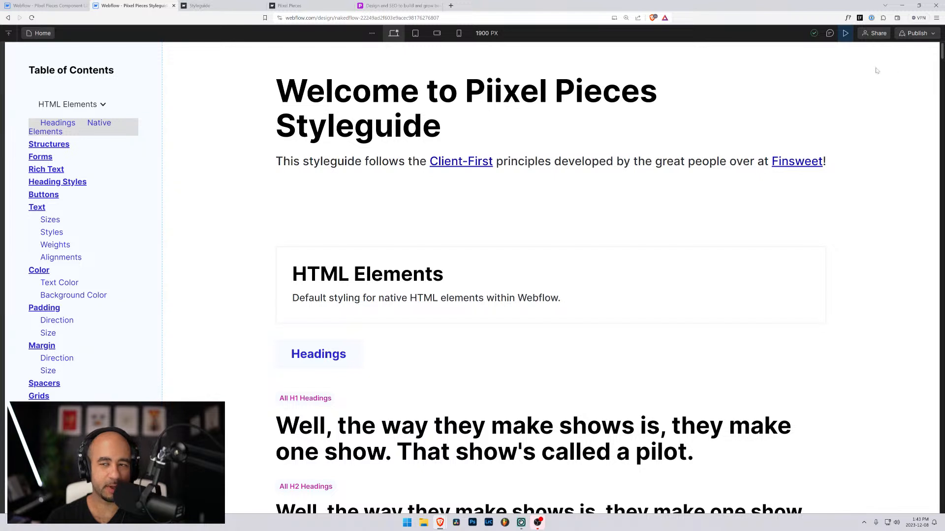
{"action": "left_click", "coordinate": [844, 33]}
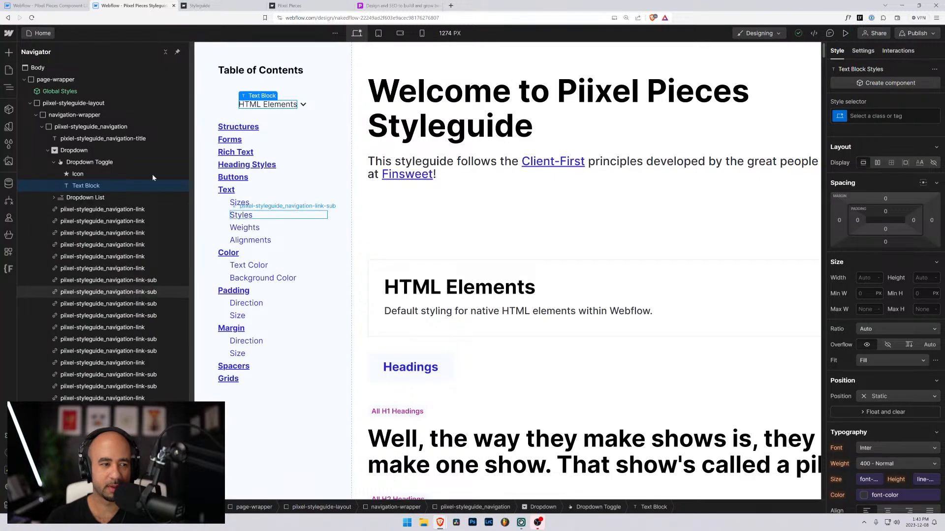
Step: Duplicate the HTML Elements dropdown and move the copy below the Text link, above its Sizes sub-link
{"action": "left_click", "coordinate": [48, 150]}
{"action": "left_click", "coordinate": [56, 152]}
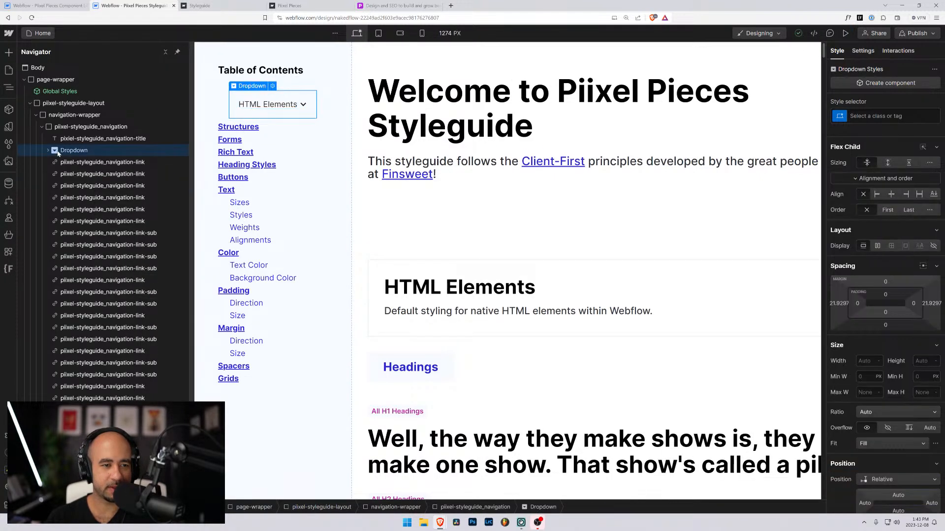
{"action": "key", "text": "ctrl+d"}
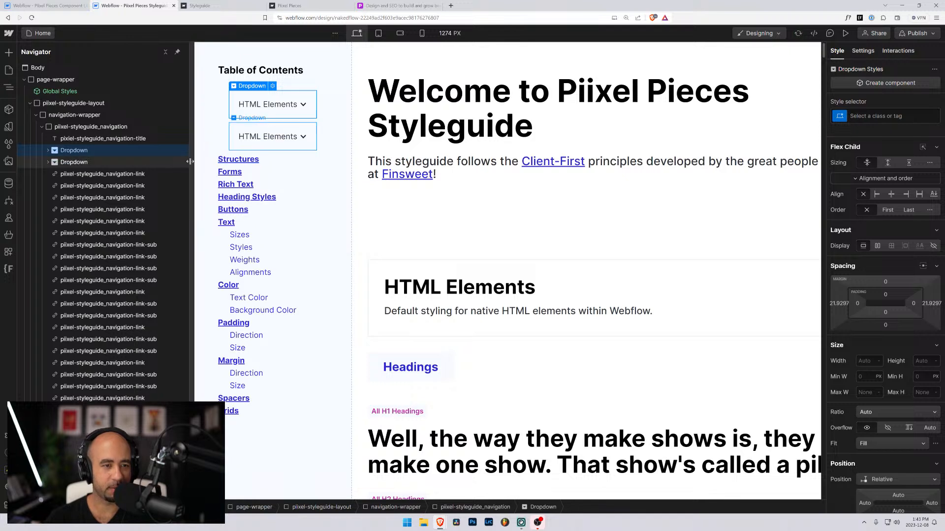
{"action": "left_click_drag", "start_coordinate": [57, 165], "coordinate": [61, 222]}
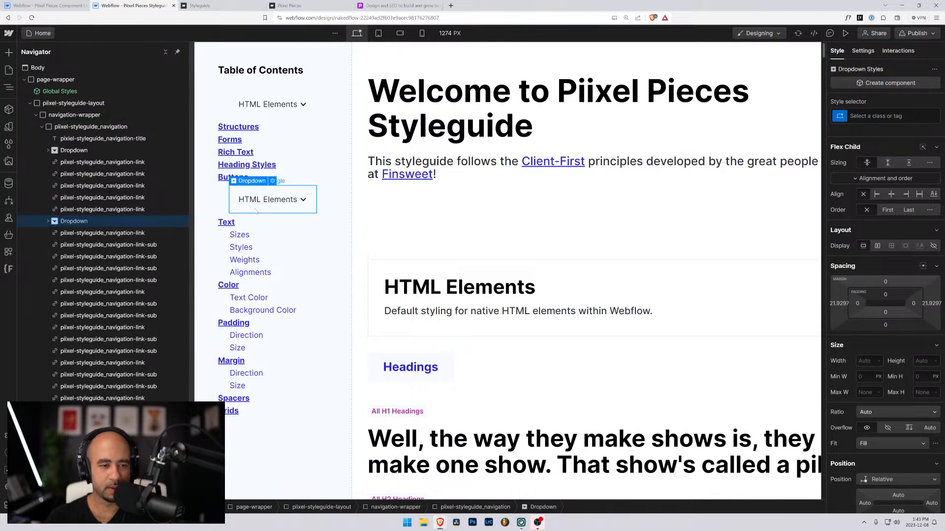
{"action": "left_click_drag", "start_coordinate": [60, 233], "coordinate": [150, 118]}
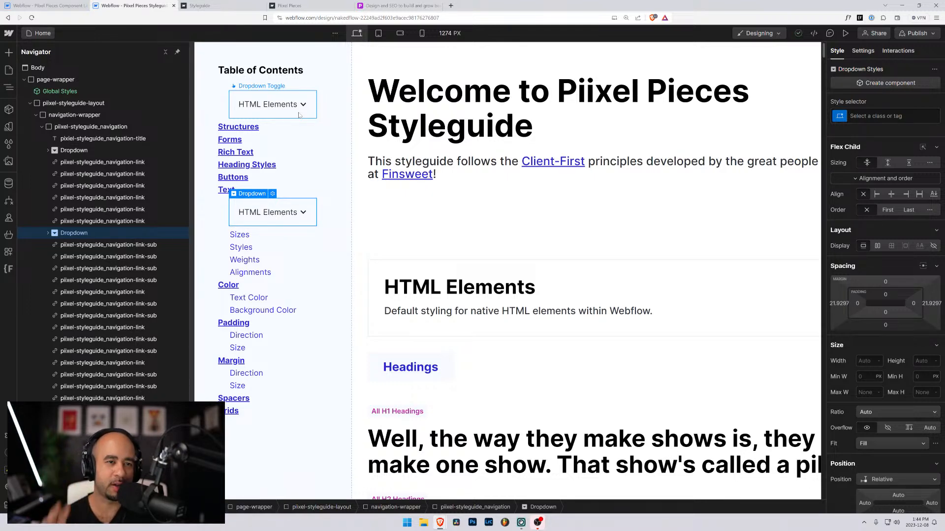
{"action": "left_click", "coordinate": [295, 5]}
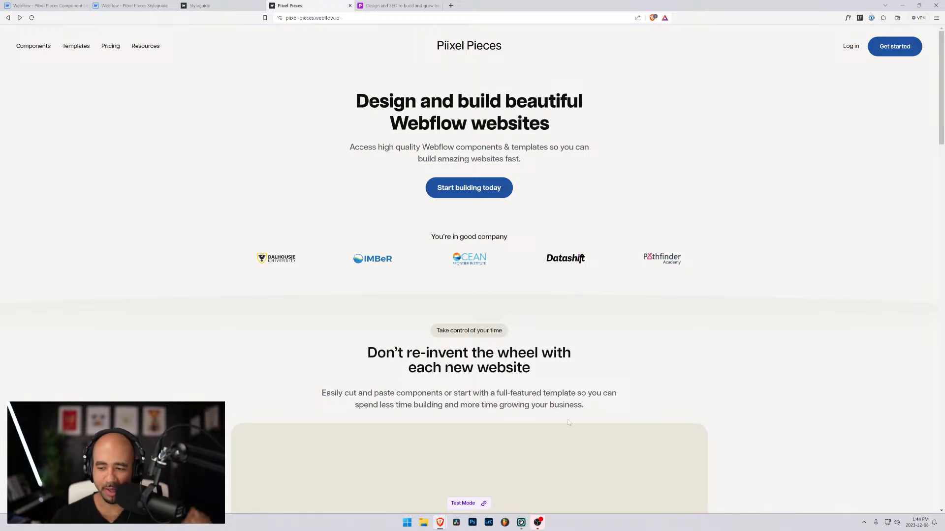
{"action": "left_click", "coordinate": [916, 522]}
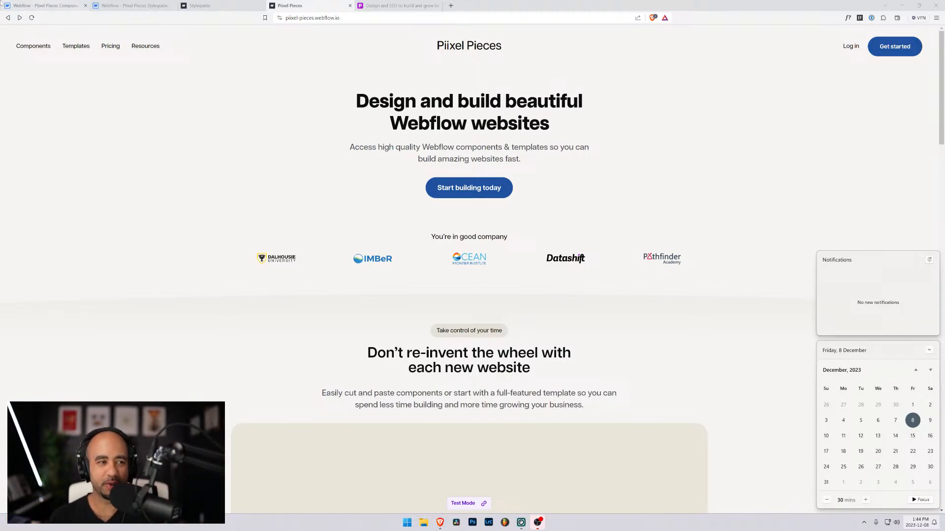
{"action": "left_click", "coordinate": [47, 5]}
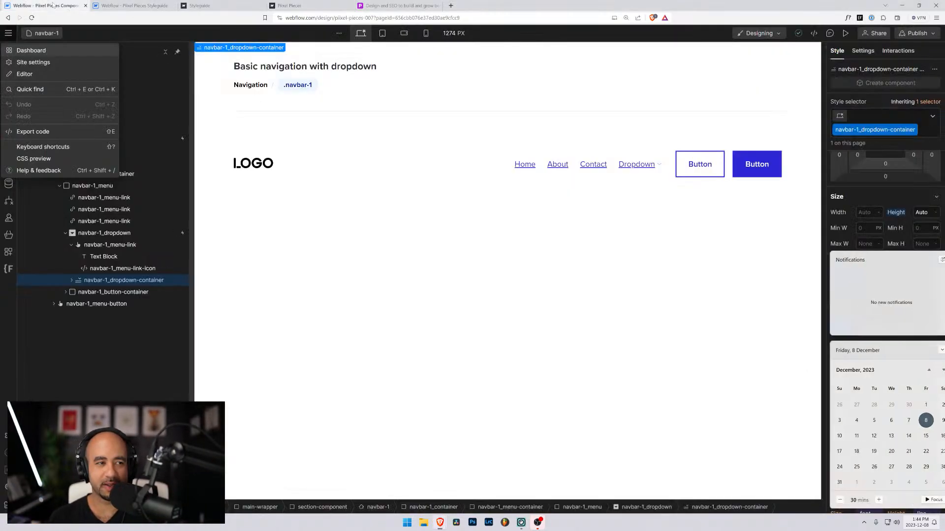
{"action": "left_click", "coordinate": [119, 5]}
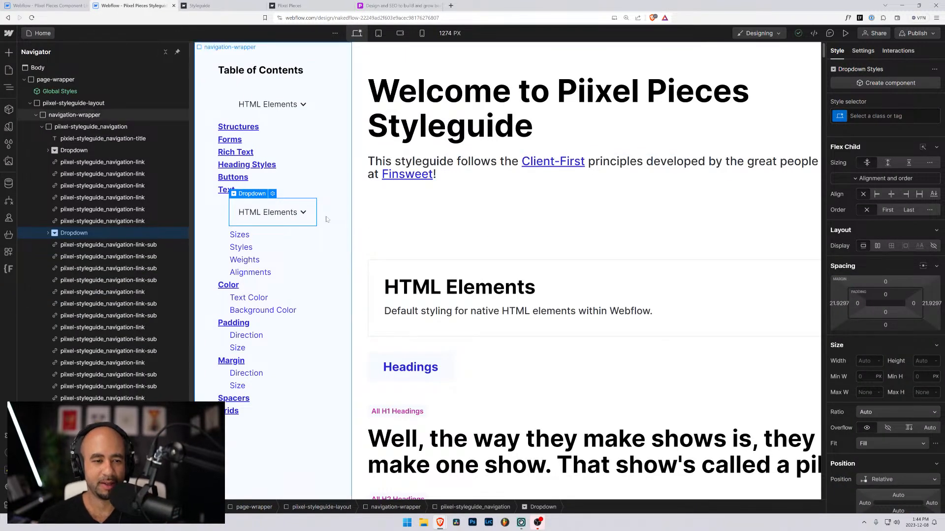
Step: Change the duplicated dropdown's toggle label to "Text"
{"action": "left_click", "coordinate": [274, 217]}
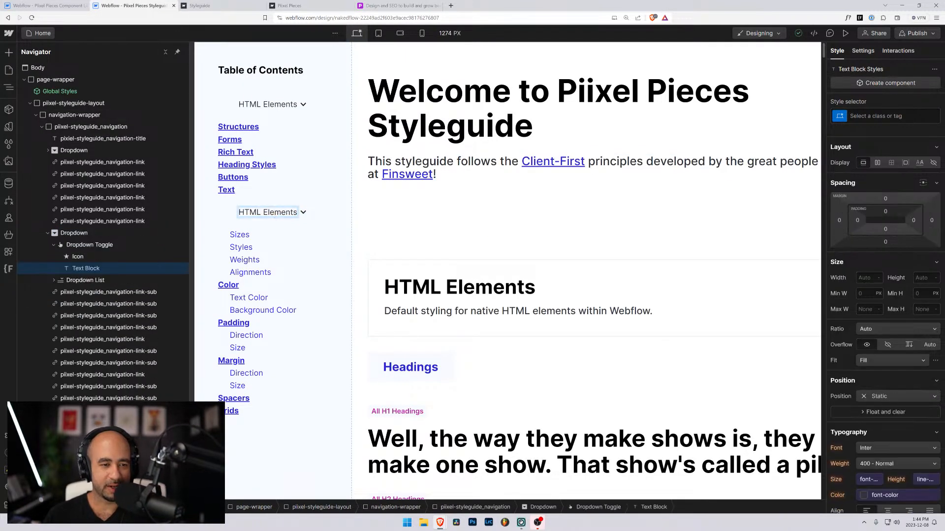
{"action": "double_click", "coordinate": [274, 215]}
{"action": "type", "text": "Text"}
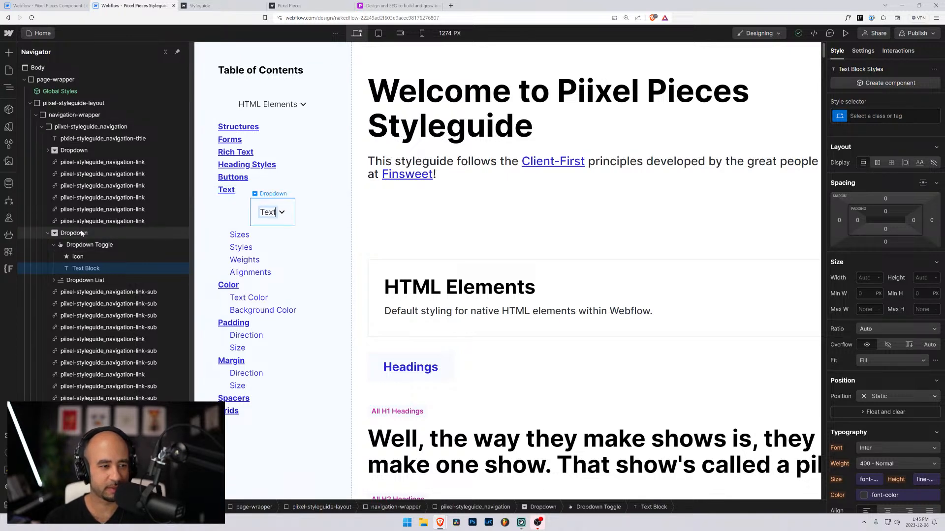
Step: Show the Text dropdown's menu and delete the copied Headings and Native Elements sub-links from its list
{"action": "left_click", "coordinate": [290, 215]}
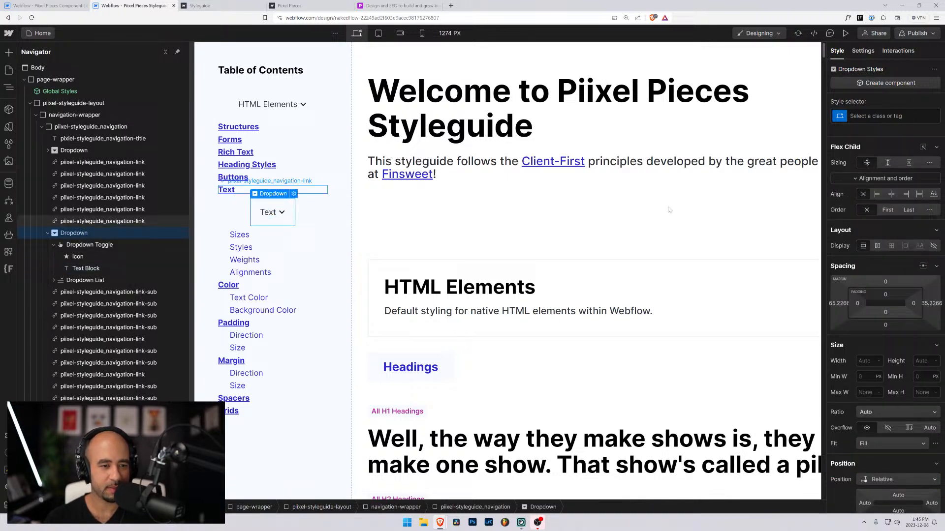
{"action": "left_click", "coordinate": [863, 52]}
{"action": "left_click", "coordinate": [879, 198]}
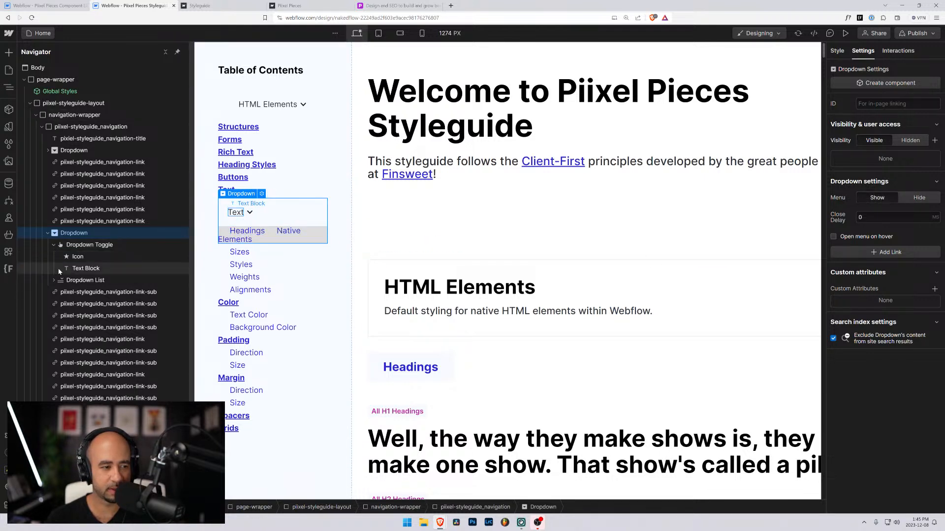
{"action": "left_click", "coordinate": [54, 279]}
{"action": "left_click", "coordinate": [91, 304]}
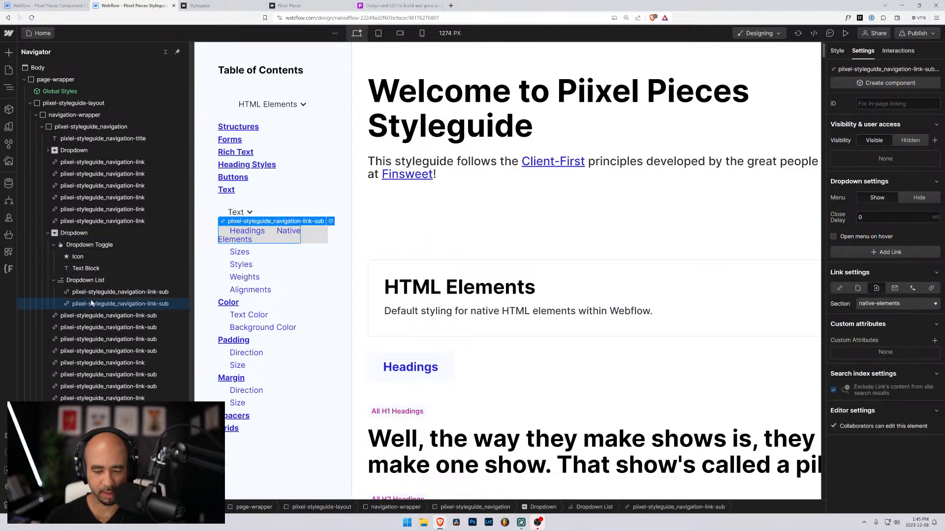
{"action": "key", "text": "Delete"}
{"action": "left_click", "coordinate": [89, 294]}
{"action": "key", "text": "Delete"}
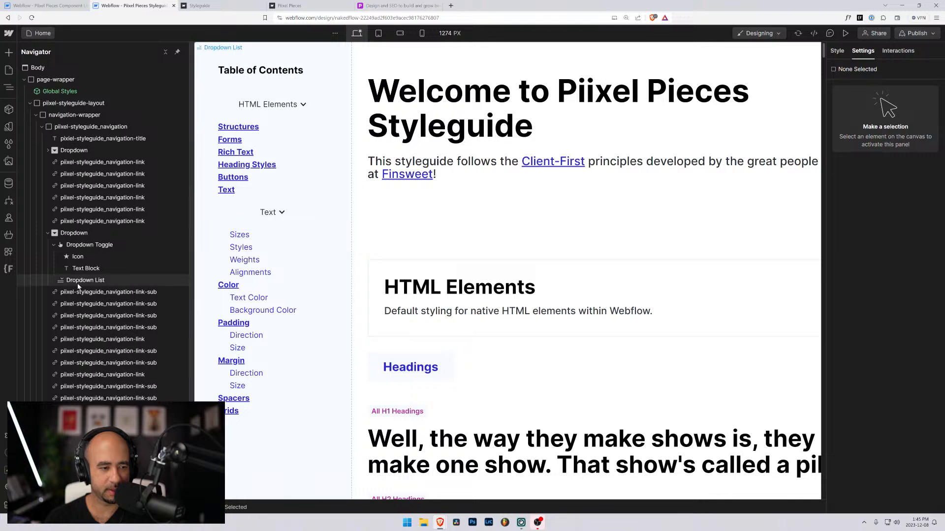
Step: Move the Sizes, Styles, Weights and Alignments sub-links into the Text dropdown's list, keeping their order
{"action": "left_click", "coordinate": [78, 283]}
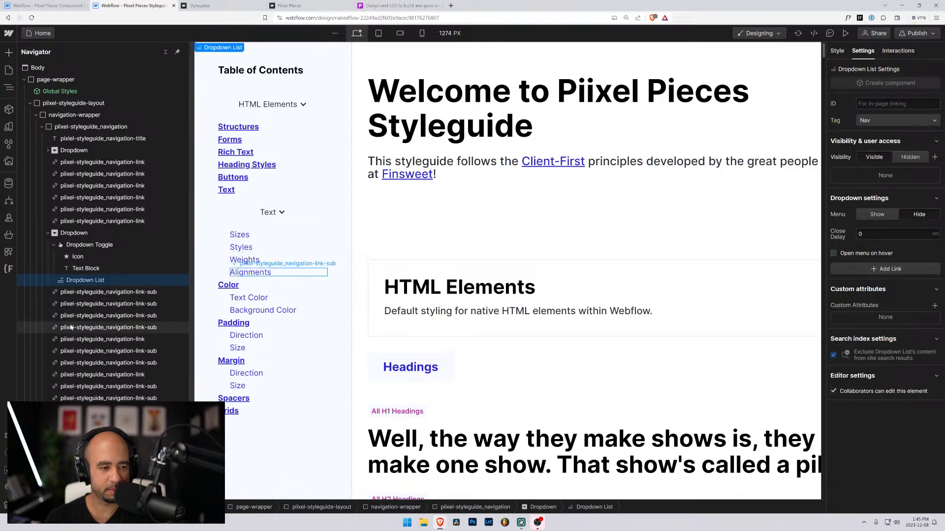
{"action": "left_click_drag", "start_coordinate": [71, 327], "coordinate": [78, 291]}
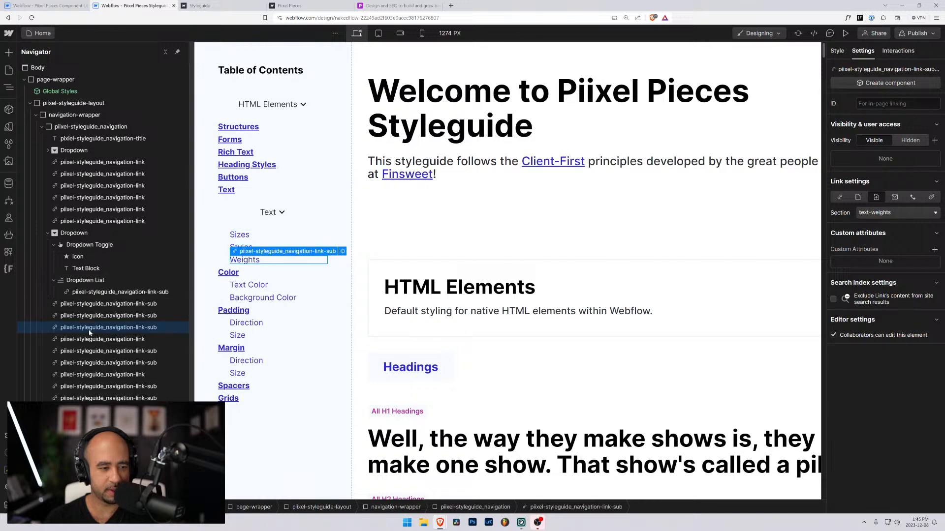
{"action": "left_click_drag", "start_coordinate": [90, 333], "coordinate": [87, 288]}
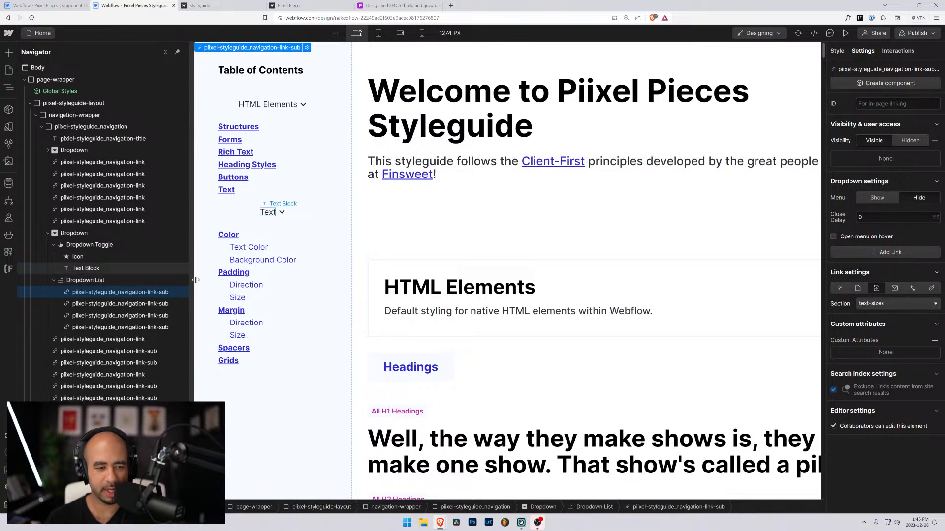
Step: Look through the keyboard shortcuts reference, including the shortcuts for moving elements, and close it
{"action": "left_click", "coordinate": [9, 453]}
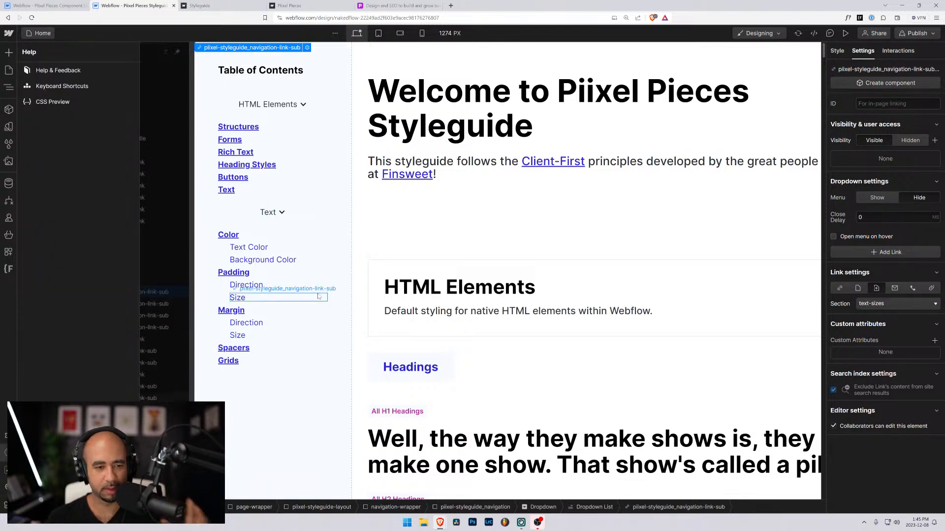
{"action": "left_click", "coordinate": [59, 87]}
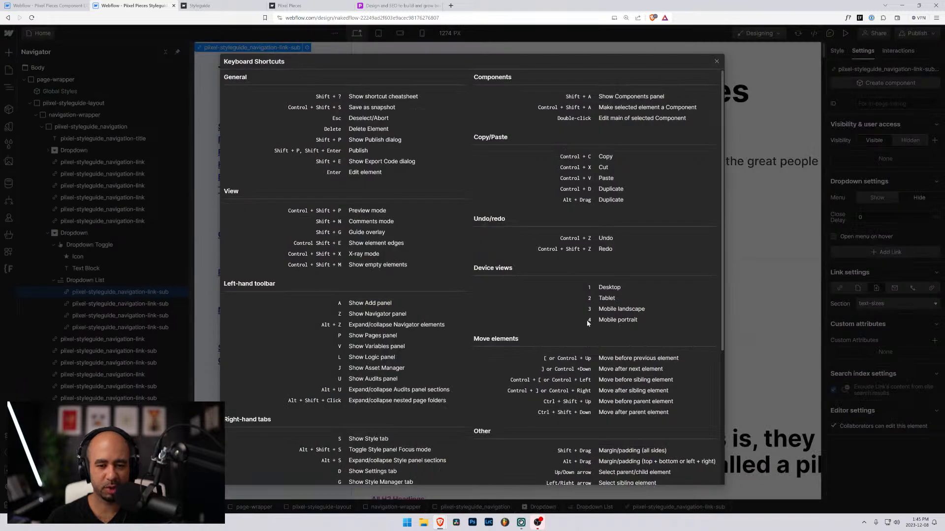
{"action": "scroll", "coordinate": [540, 357], "scroll_direction": "down", "scroll_amount": 3}
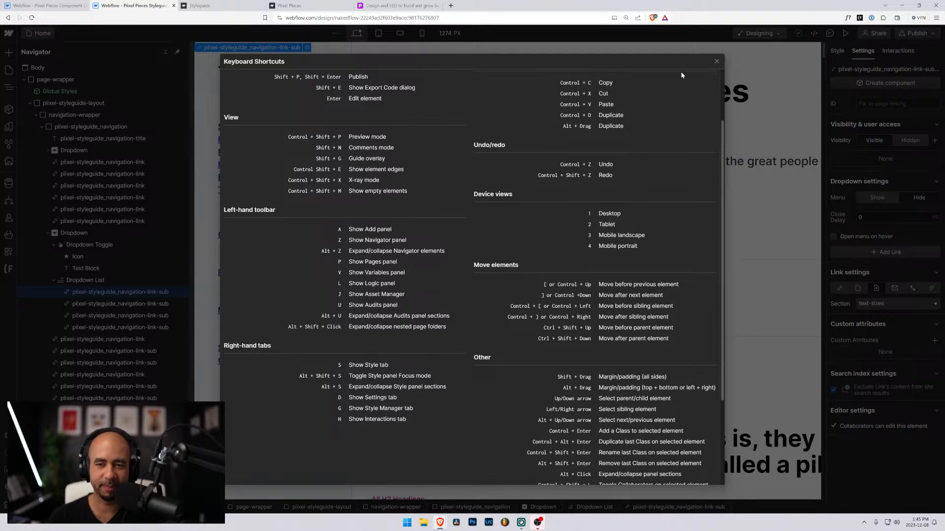
{"action": "left_click", "coordinate": [716, 61]}
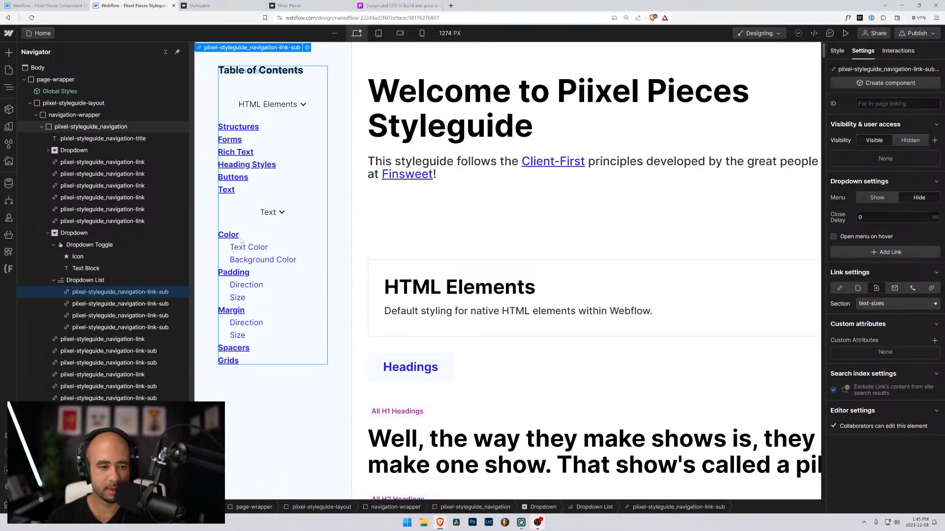
Step: Inspect the Text dropdown's label, the separate Text link above it and the HTML Elements dropdown's label
{"action": "left_click", "coordinate": [268, 212]}
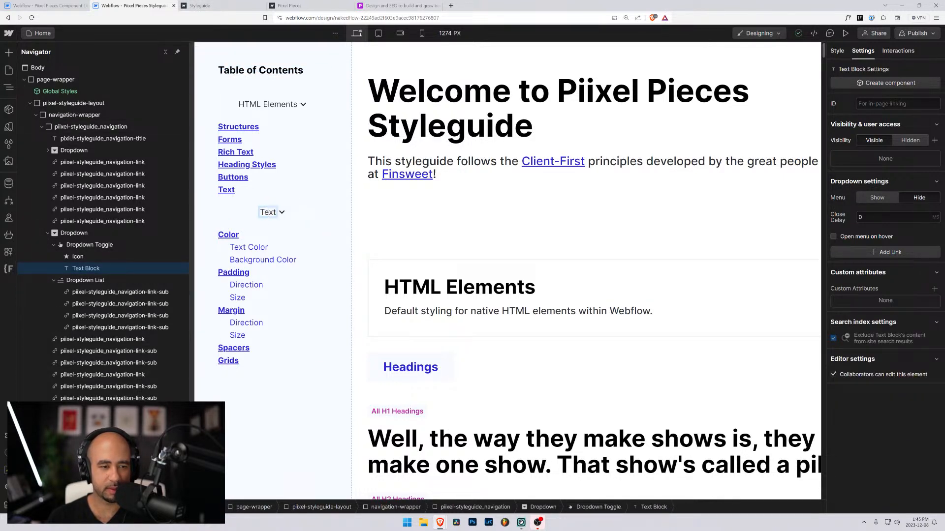
{"action": "left_click", "coordinate": [48, 233]}
{"action": "left_click", "coordinate": [225, 192]}
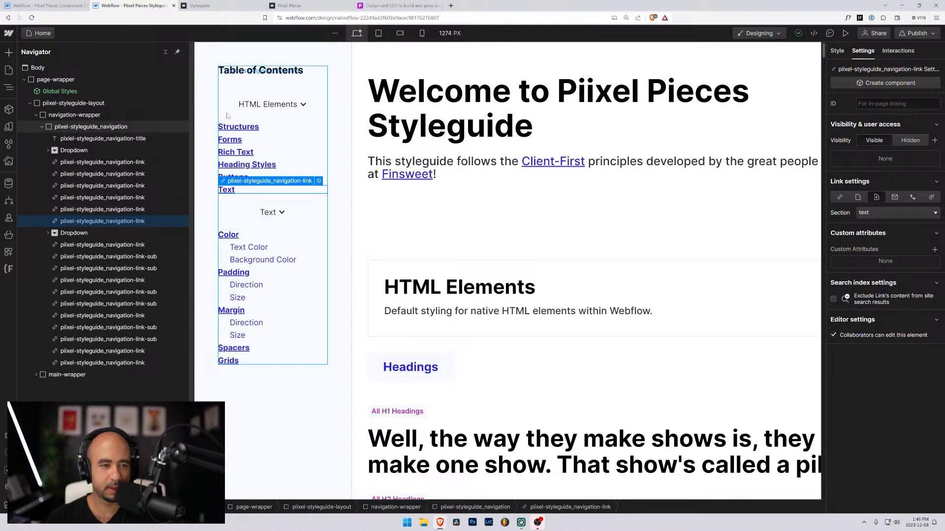
{"action": "left_click", "coordinate": [277, 107]}
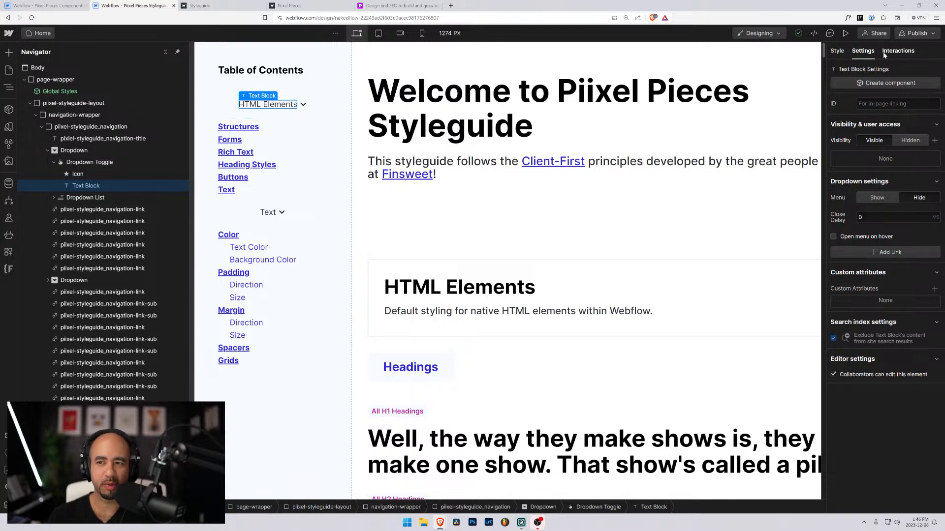
Step: Preview the page, compare following the Text link with opening and closing the Text dropdown, and leave the preview
{"action": "left_click", "coordinate": [845, 33]}
{"action": "left_click", "coordinate": [95, 216]}
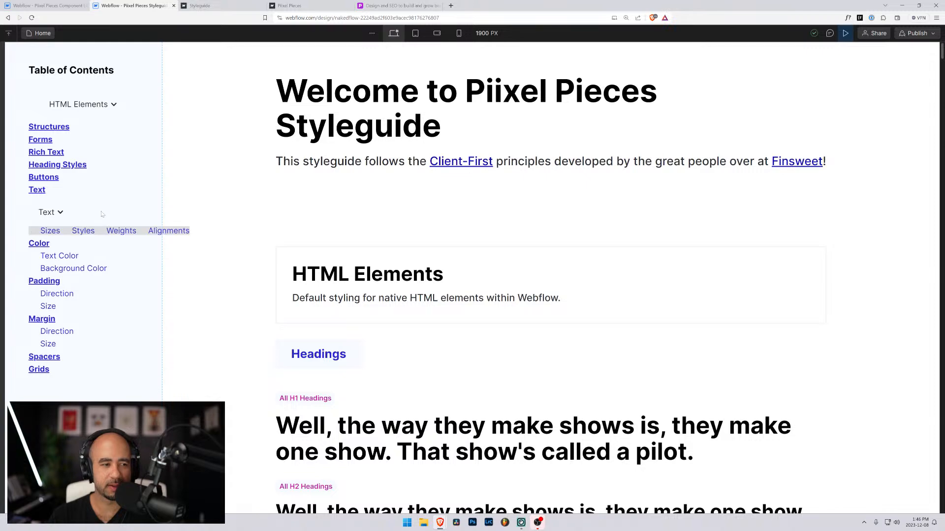
{"action": "left_click", "coordinate": [40, 191]}
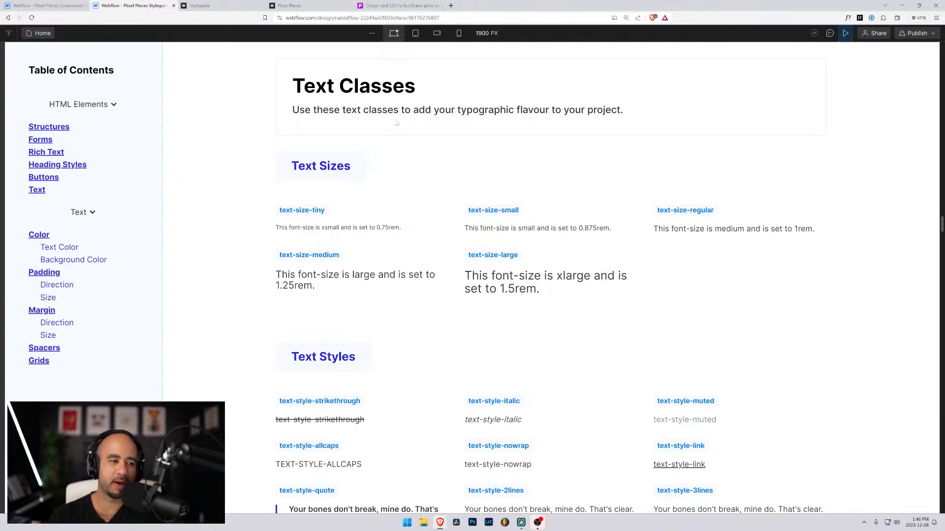
{"action": "left_click", "coordinate": [94, 213]}
{"action": "left_click", "coordinate": [60, 212]}
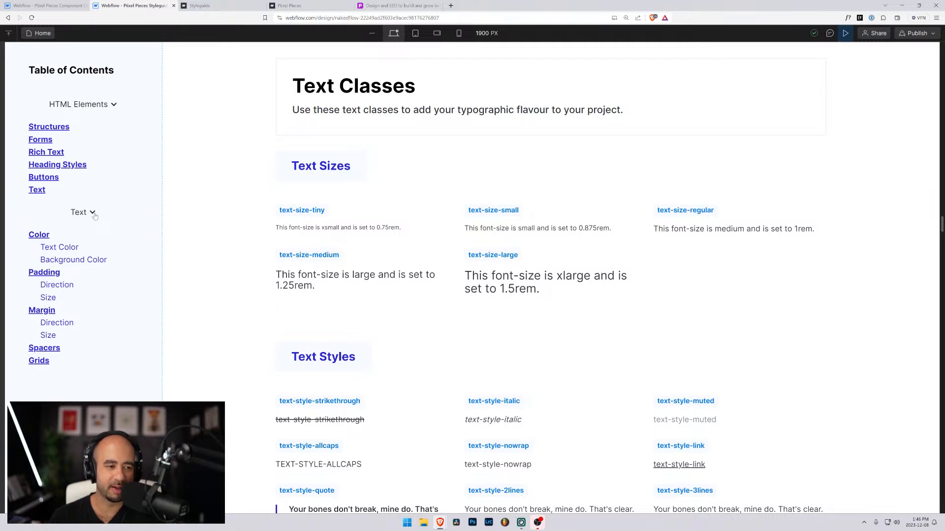
{"action": "left_click", "coordinate": [93, 213]}
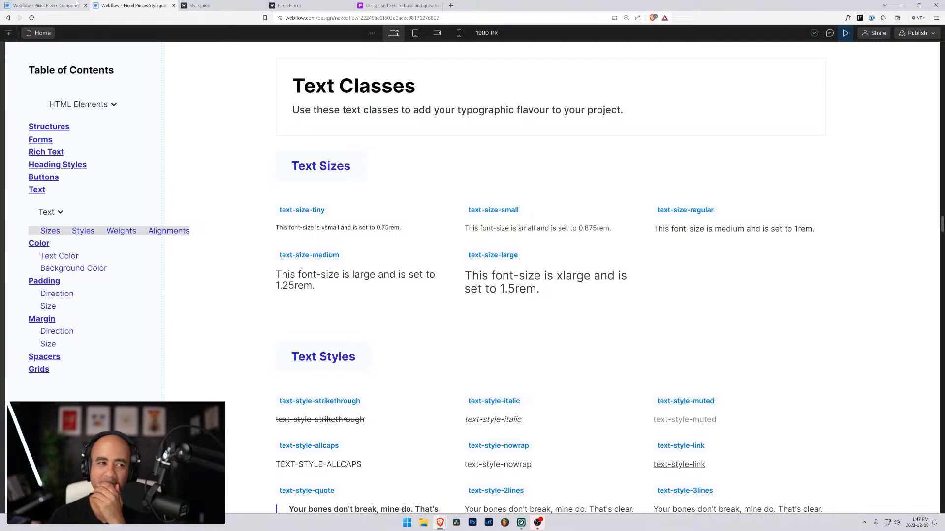
{"action": "left_click", "coordinate": [48, 7]}
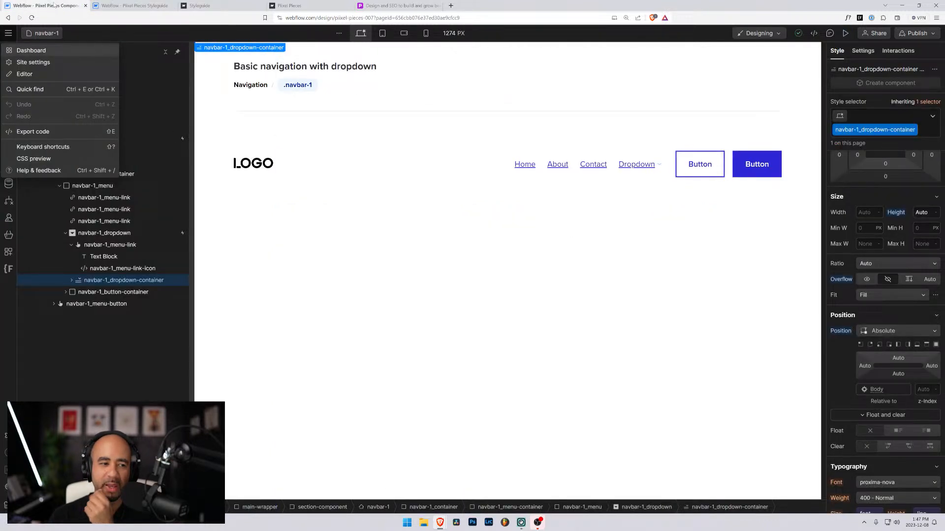
{"action": "left_click", "coordinate": [116, 5]}
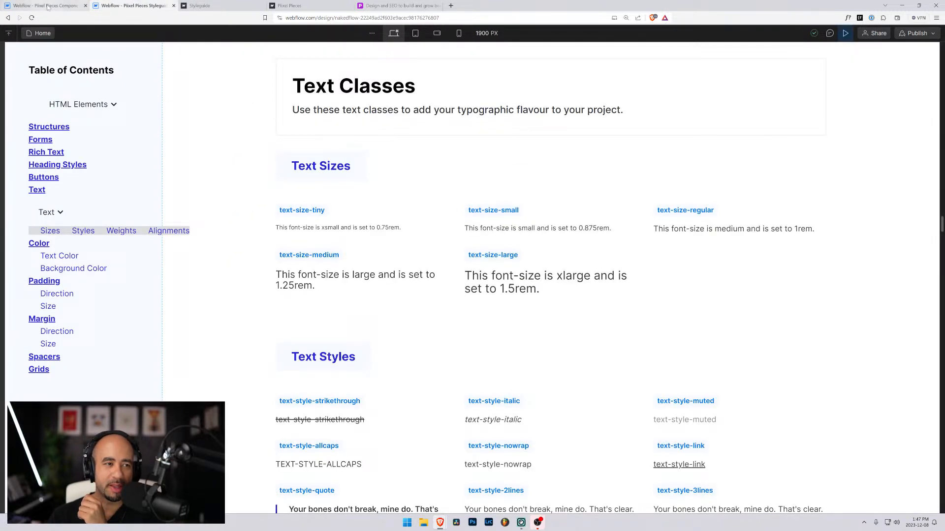
{"action": "left_click", "coordinate": [844, 34]}
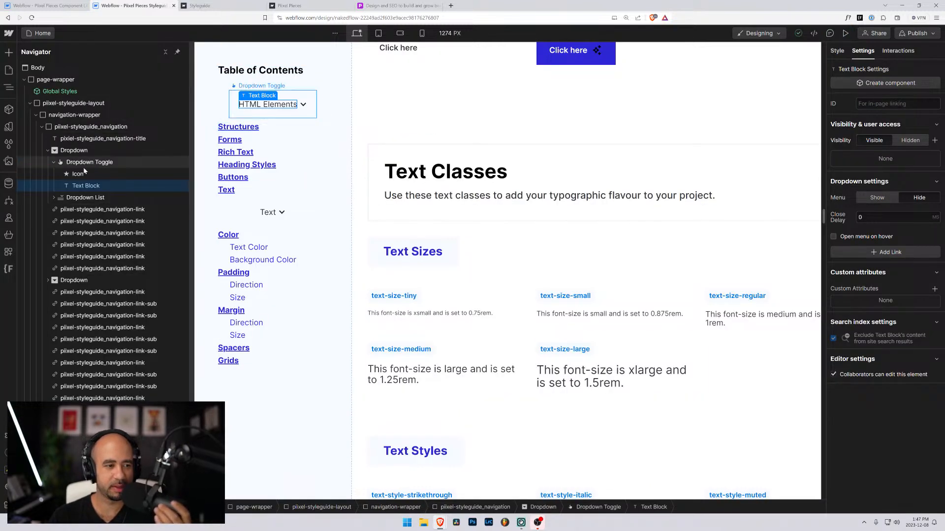
Step: Collapse the HTML Elements dropdown in the element tree and wrap it in a div block
{"action": "left_click", "coordinate": [53, 163]}
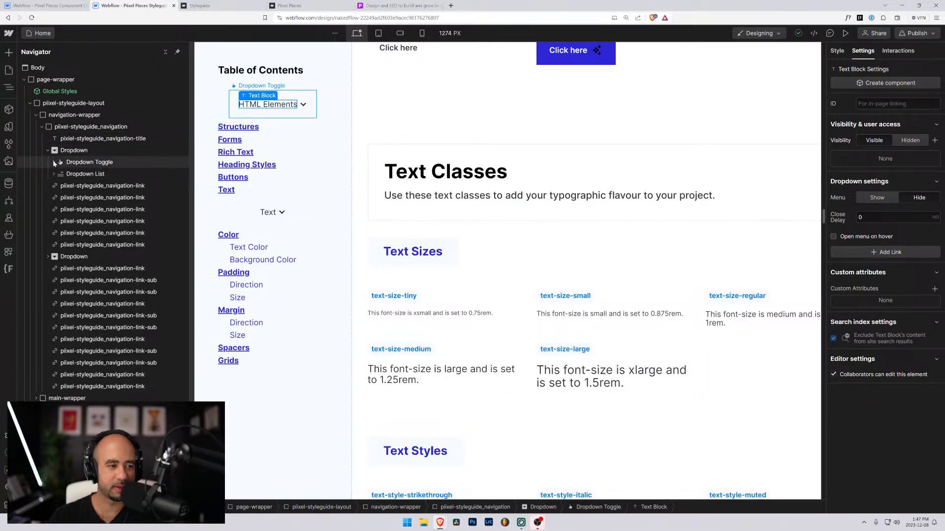
{"action": "left_click", "coordinate": [55, 152]}
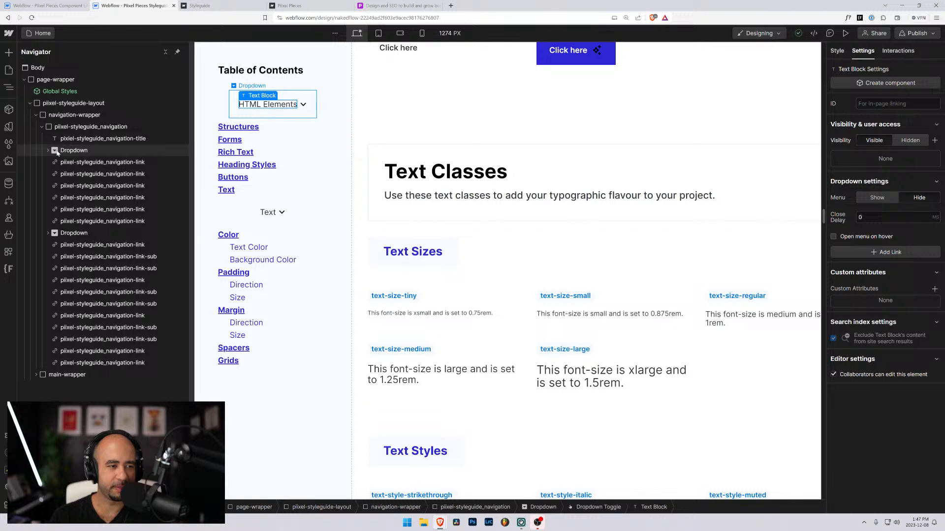
{"action": "left_click", "coordinate": [56, 127]}
{"action": "left_click", "coordinate": [54, 151]}
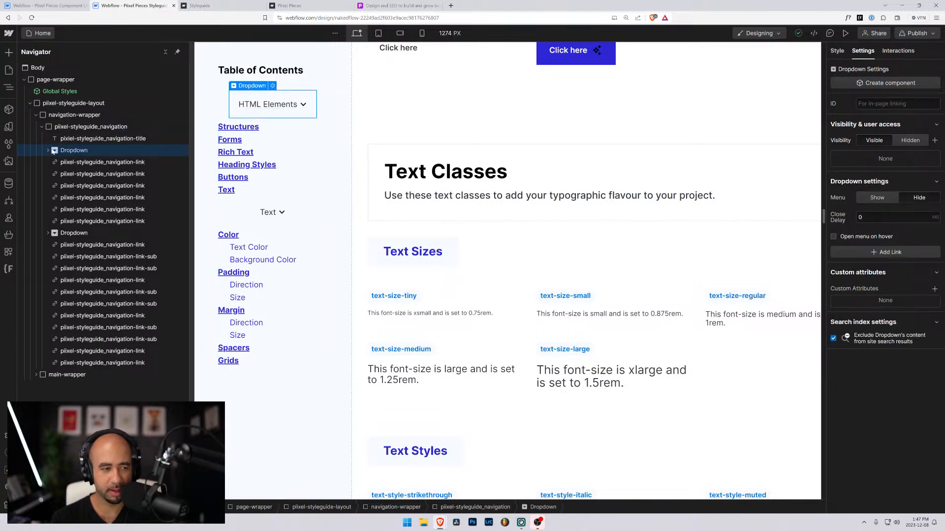
{"action": "key", "text": "ctrl+alt+g"}
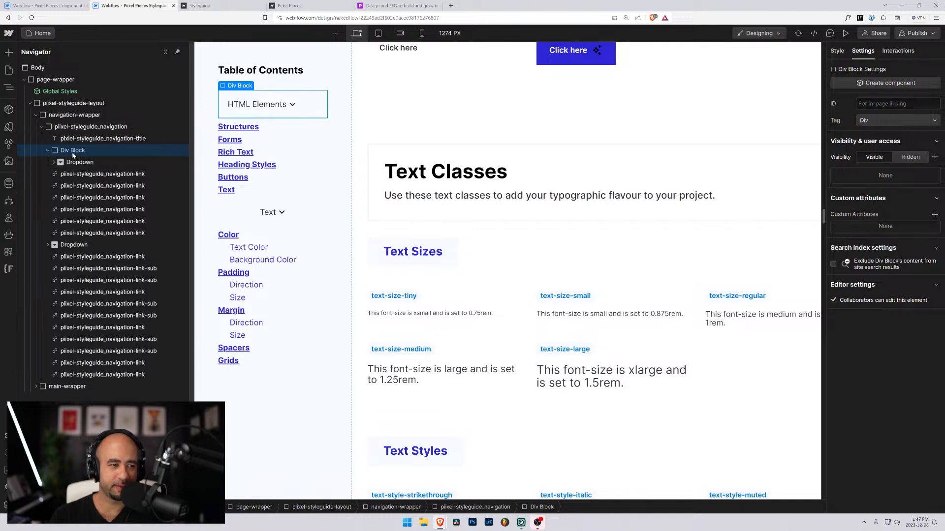
Step: Move the HTML Elements text block out of the dropdown toggle into the div block, above the dropdown
{"action": "left_click", "coordinate": [54, 162]}
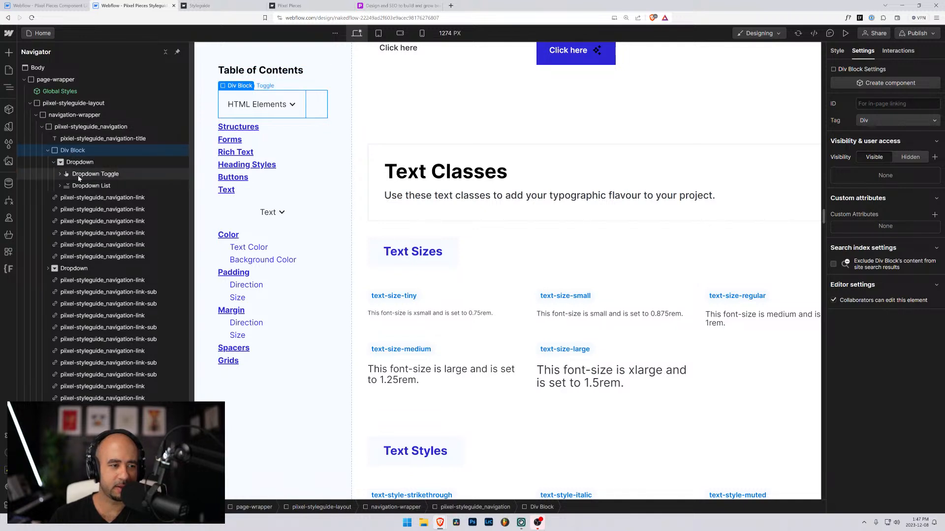
{"action": "left_click", "coordinate": [60, 174]}
{"action": "left_click", "coordinate": [81, 197]}
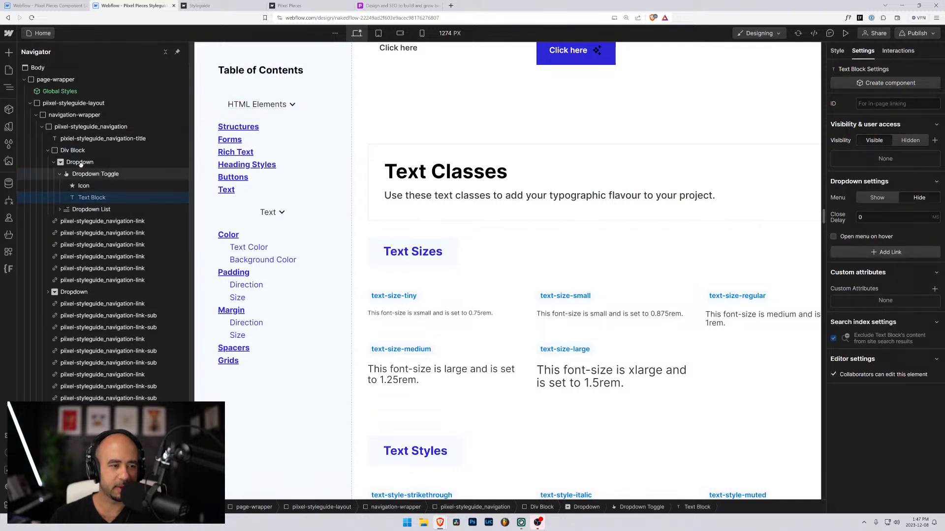
{"action": "left_click_drag", "start_coordinate": [81, 165], "coordinate": [75, 158]}
{"action": "left_click", "coordinate": [54, 174]}
Step: Set the div block to horizontal flex with centered alignment, and try centered justification before resetting it
{"action": "left_click", "coordinate": [72, 153]}
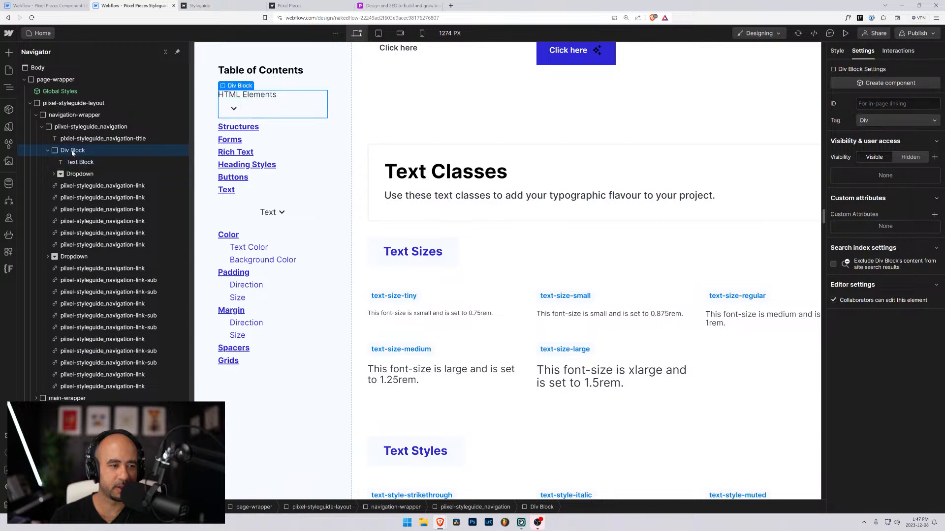
{"action": "left_click", "coordinate": [835, 53]}
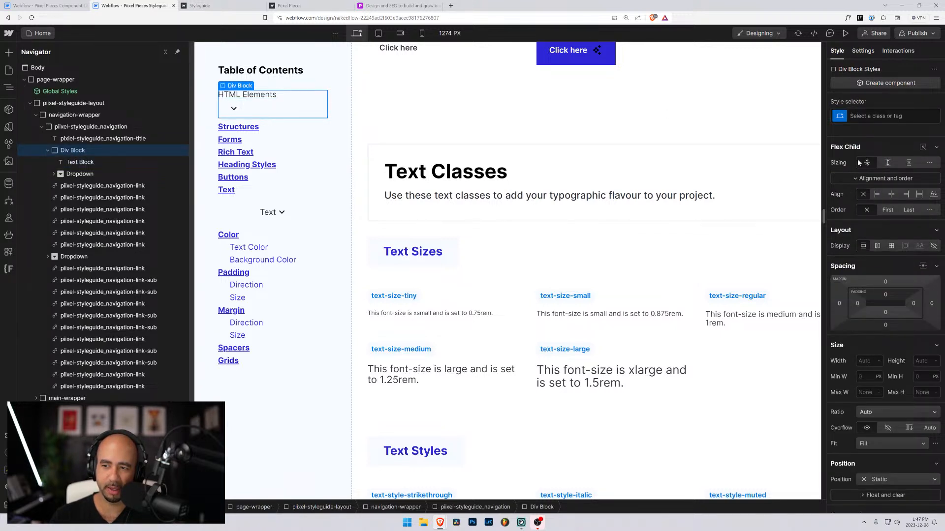
{"action": "left_click", "coordinate": [877, 246]}
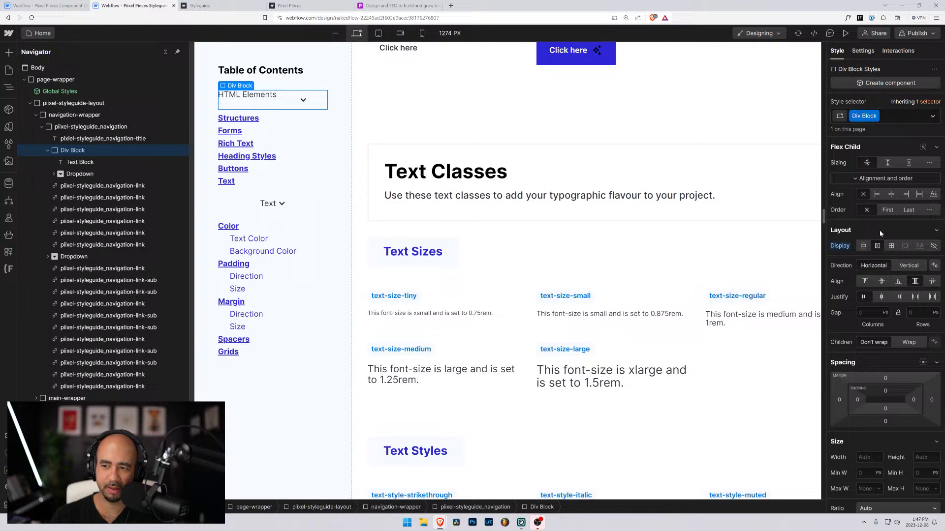
{"action": "left_click", "coordinate": [881, 281]}
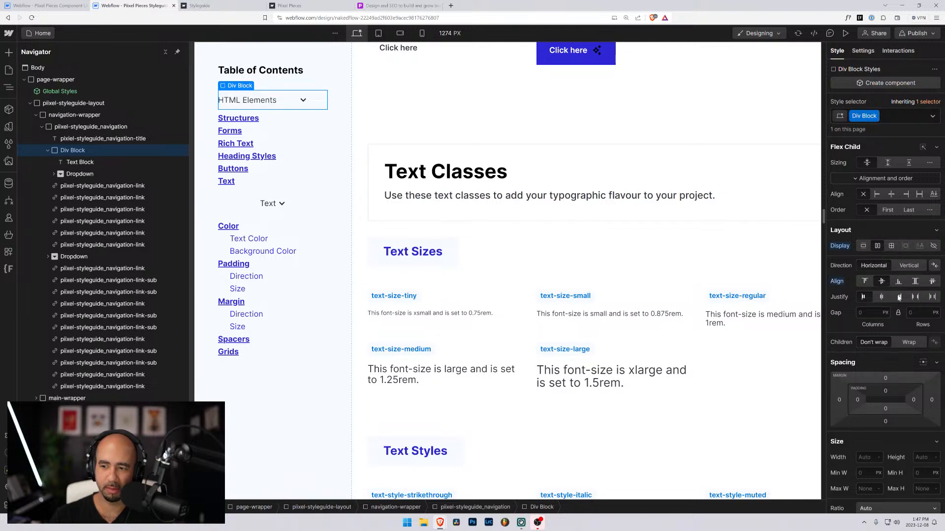
{"action": "left_click", "coordinate": [882, 297]}
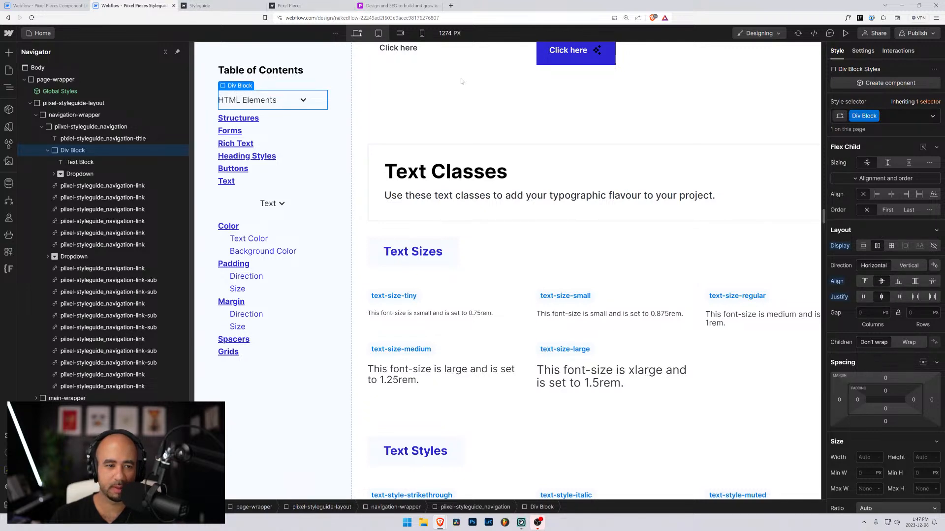
{"action": "left_click", "coordinate": [838, 297], "text": "alt"}
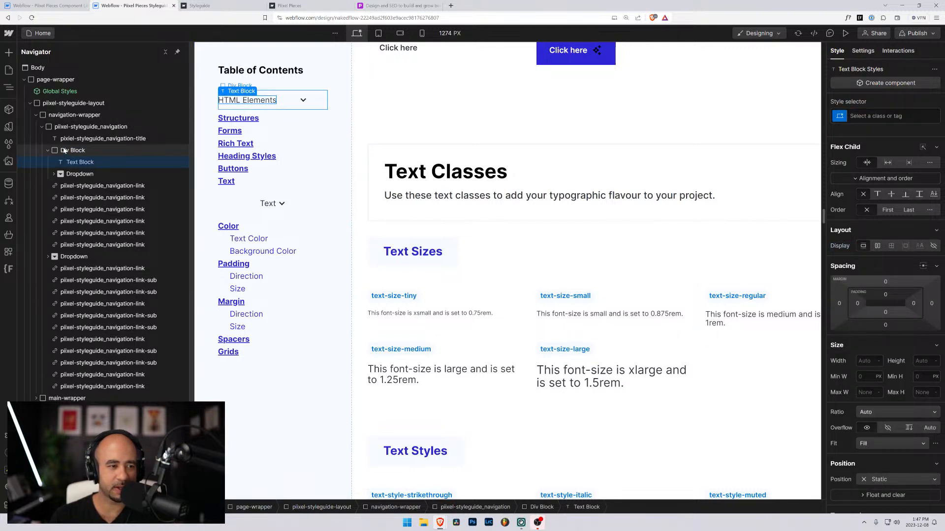
Step: Replace the HTML Elements text block in the div block with a text link placed before the dropdown
{"action": "key", "text": "ctrl+k"}
{"action": "type", "text": "link"}
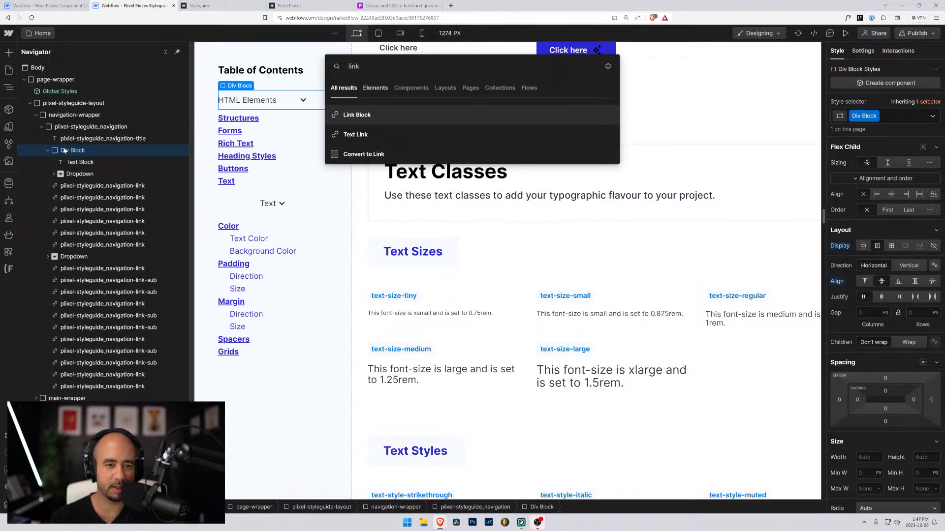
{"action": "key", "text": "Down"}
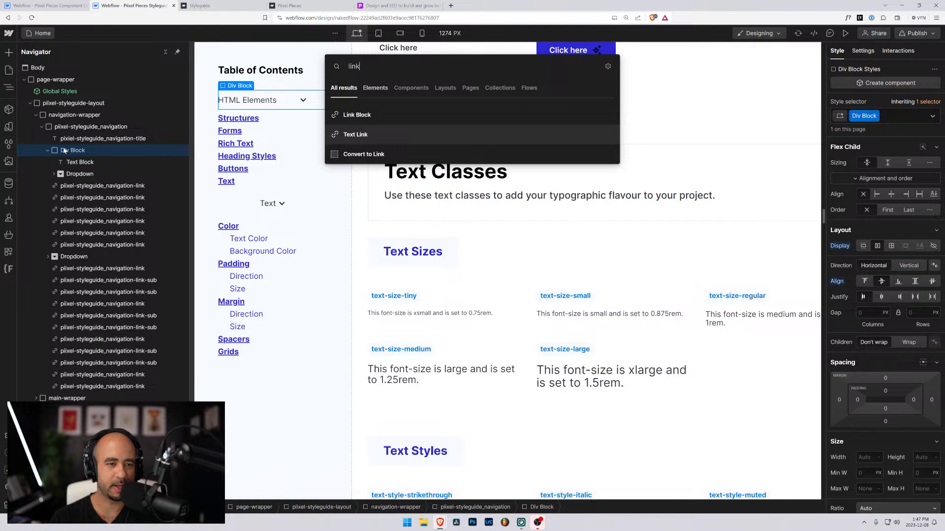
{"action": "key", "text": "Return"}
{"action": "left_click_drag", "start_coordinate": [75, 187], "coordinate": [75, 159]}
{"action": "left_click", "coordinate": [79, 174]}
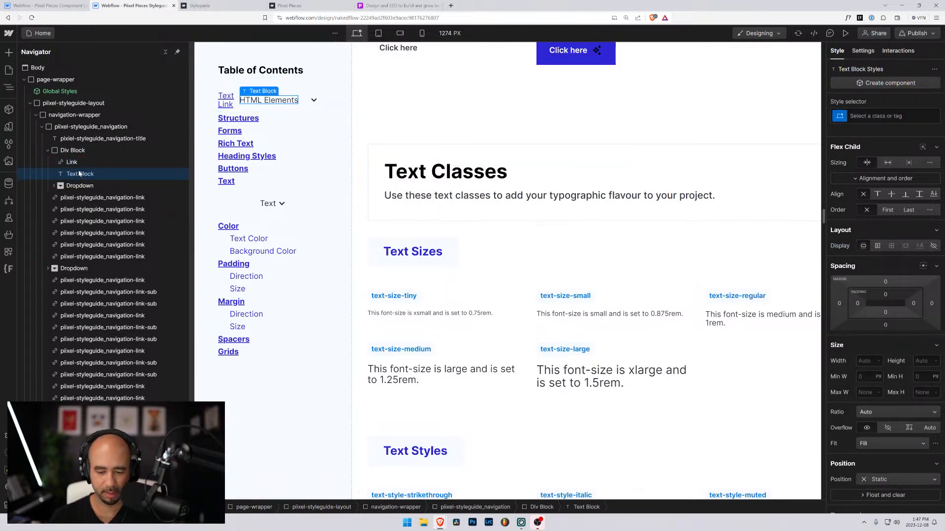
{"action": "key", "text": "Delete"}
Step: Change the new text link's wording to "HTML Elements"
{"action": "left_click", "coordinate": [73, 163]}
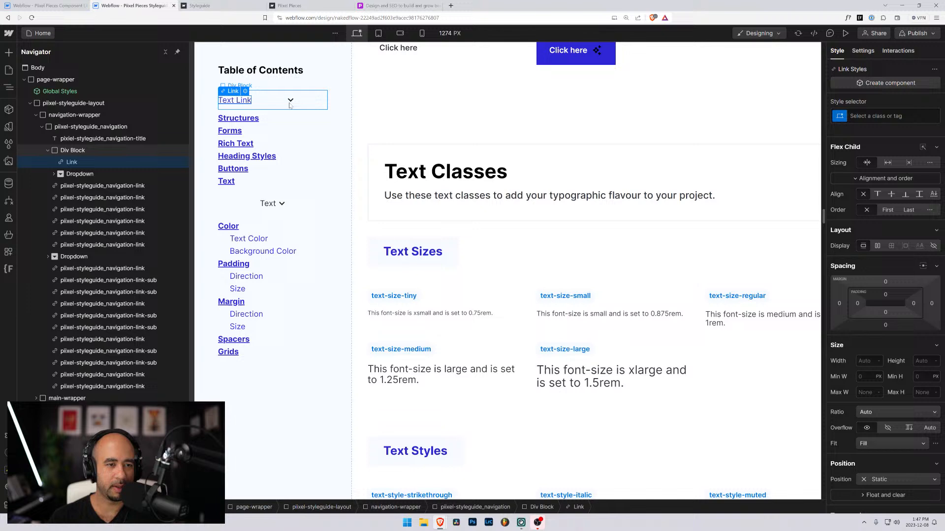
{"action": "double_click", "coordinate": [235, 99]}
{"action": "type", "text": "HTMEL"}
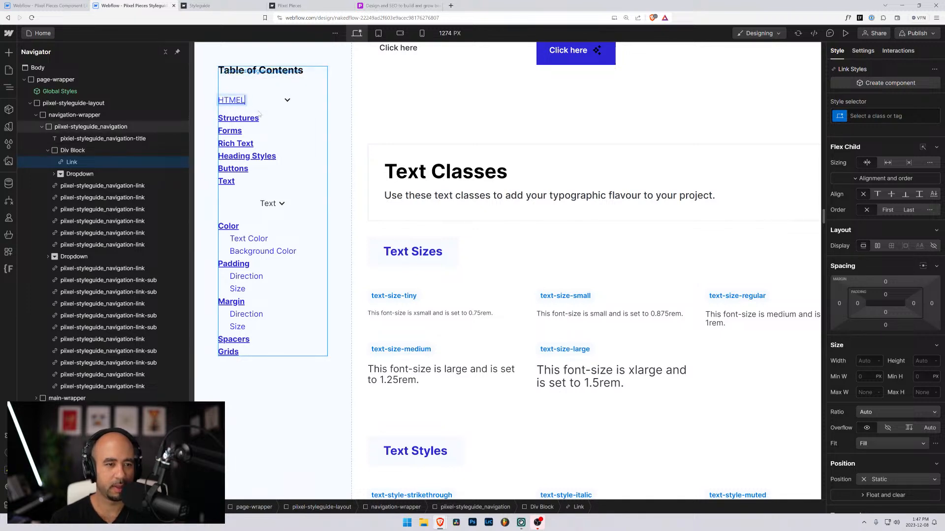
{"action": "key", "text": "BackSpace"}
{"action": "key", "text": "BackSpace"}
{"action": "type", "text": "L"}
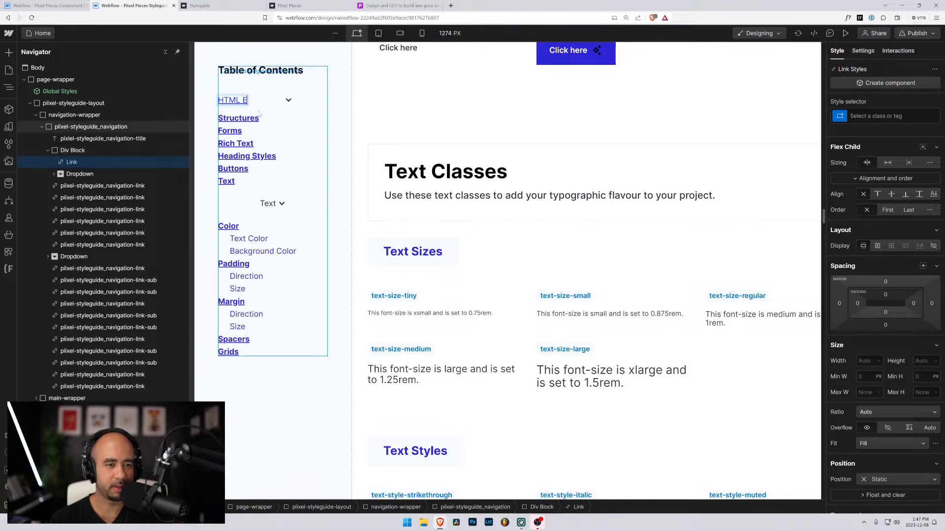
{"action": "type", "text": "MENTS"}
{"action": "key", "text": "BackSpace"}
{"action": "key", "text": "BackSpace"}
{"action": "key", "text": "BackSpace"}
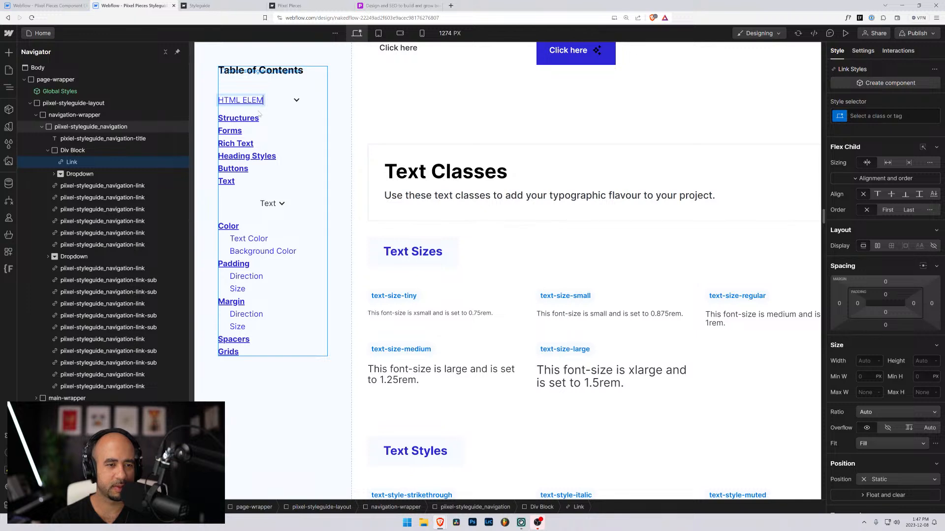
{"action": "type", "text": "ments"}
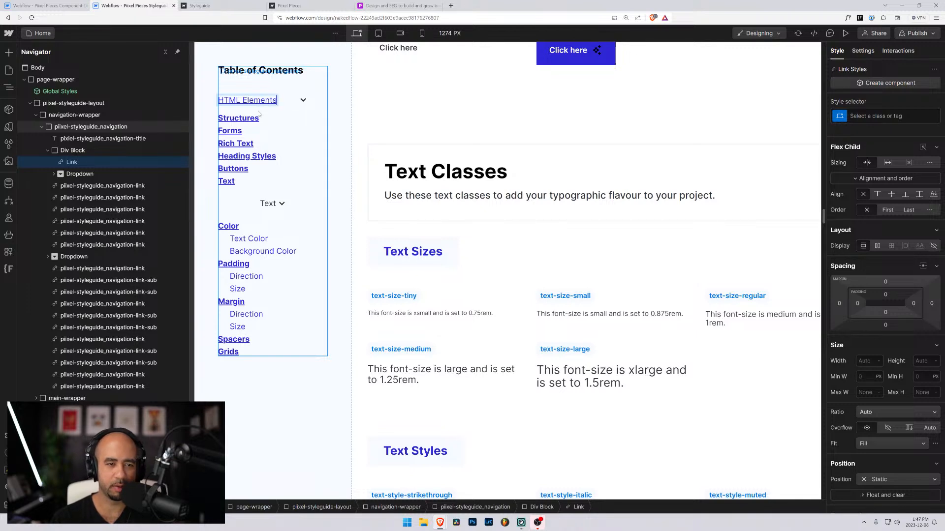
Step: Point the HTML Elements link to the html-elements page section
{"action": "left_click", "coordinate": [69, 154]}
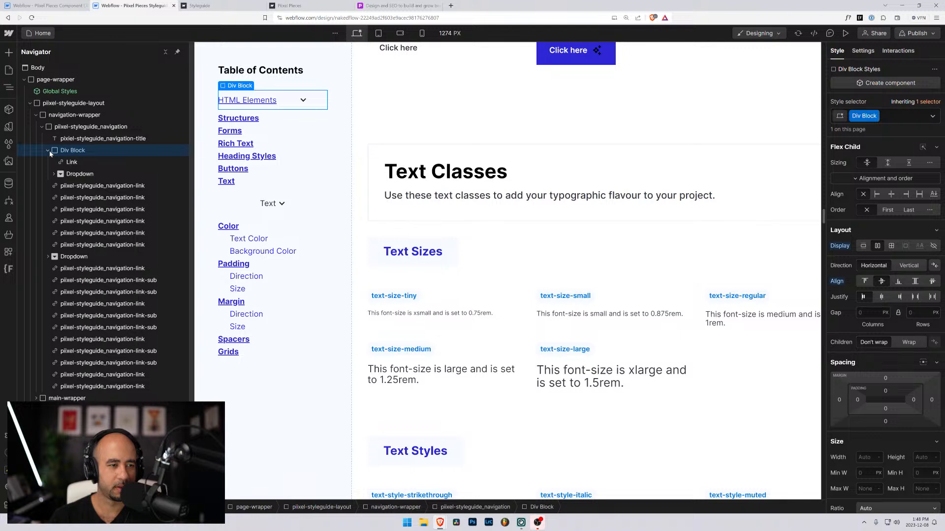
{"action": "left_click", "coordinate": [240, 101]}
{"action": "left_click", "coordinate": [245, 91]}
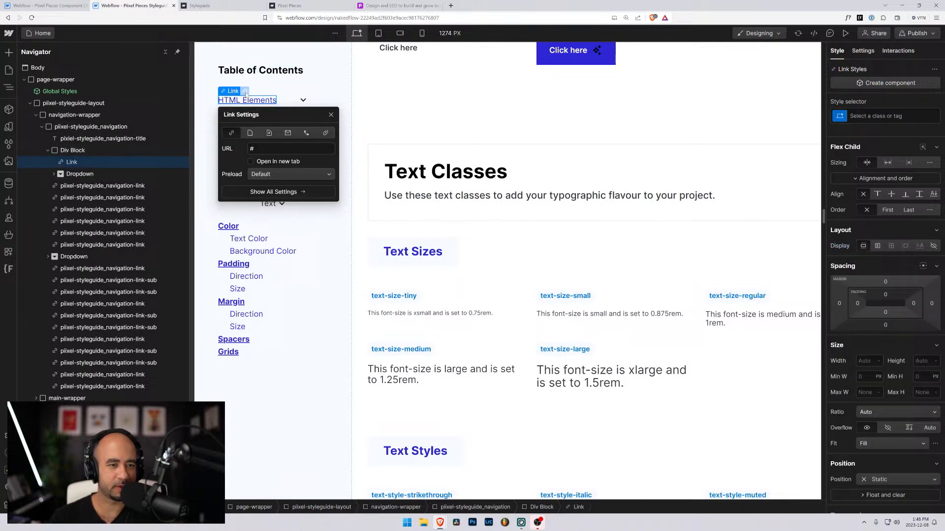
{"action": "left_click", "coordinate": [269, 133]}
{"action": "left_click", "coordinate": [271, 148]}
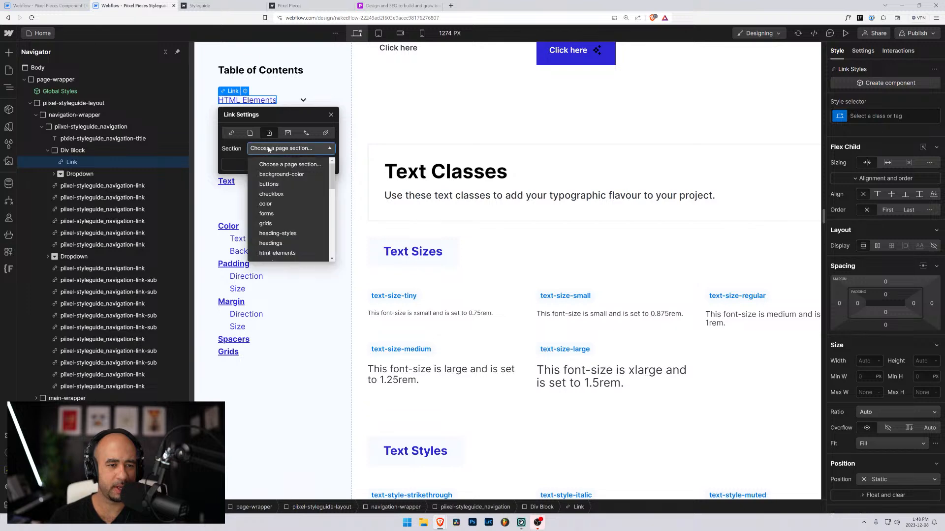
{"action": "left_click", "coordinate": [273, 253]}
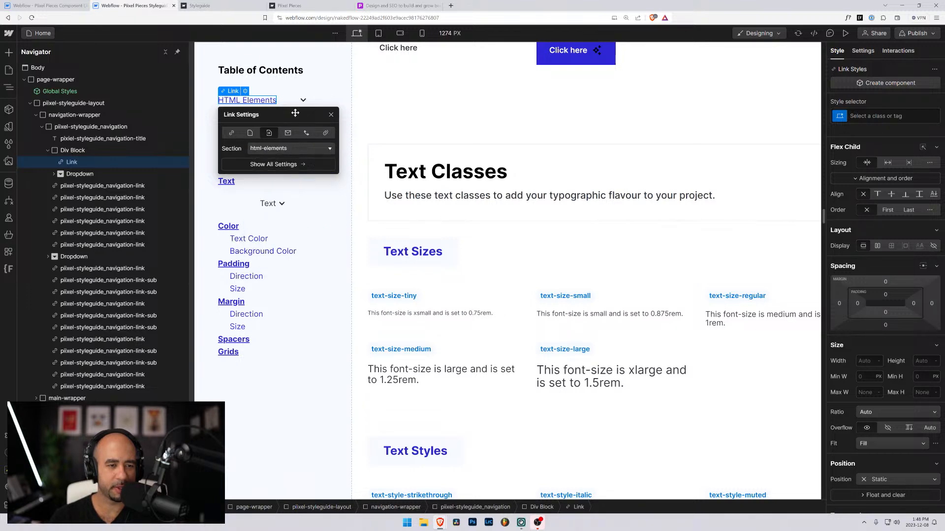
Step: Preview the page, test the HTML Elements link, its dropdown arrow and the Native Elements sub-link, and leave the preview
{"action": "left_click", "coordinate": [845, 33]}
{"action": "left_click", "coordinate": [71, 102]}
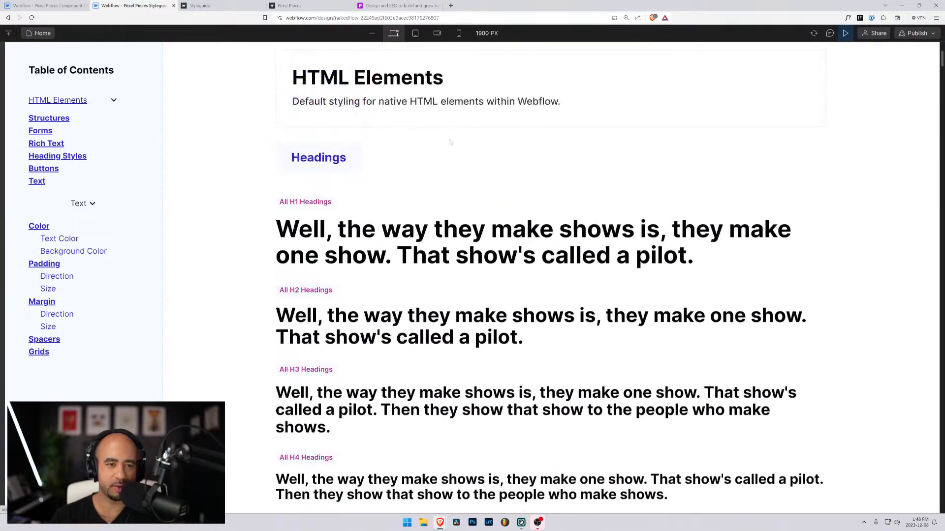
{"action": "left_click", "coordinate": [113, 101]}
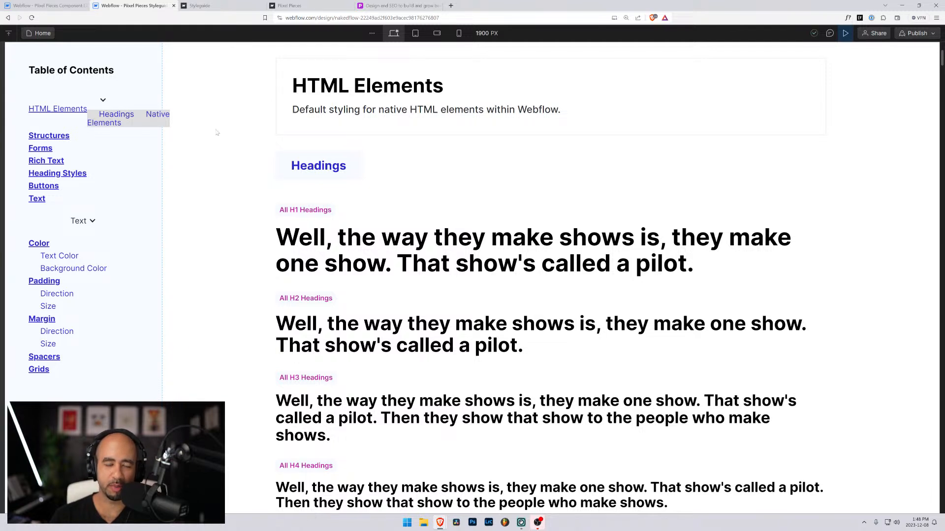
{"action": "left_click", "coordinate": [102, 101]}
{"action": "left_click", "coordinate": [114, 102]}
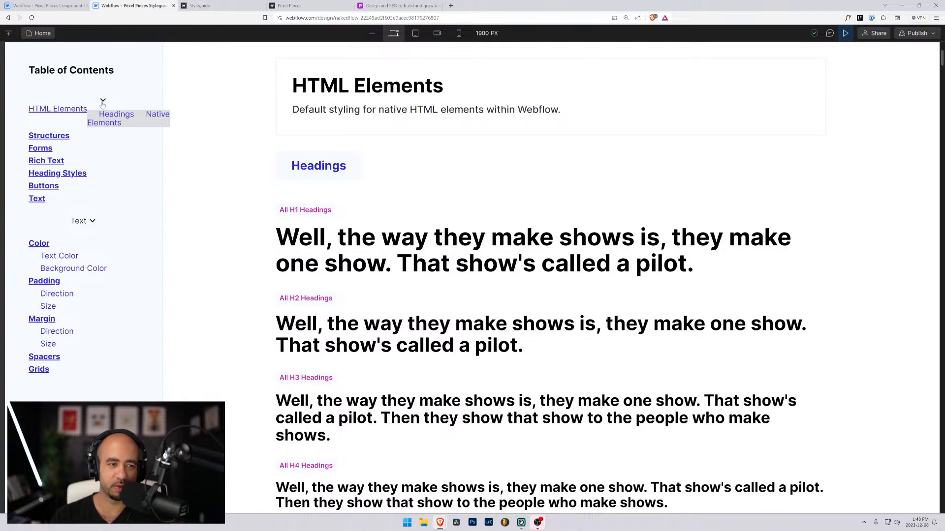
{"action": "left_click", "coordinate": [164, 115]}
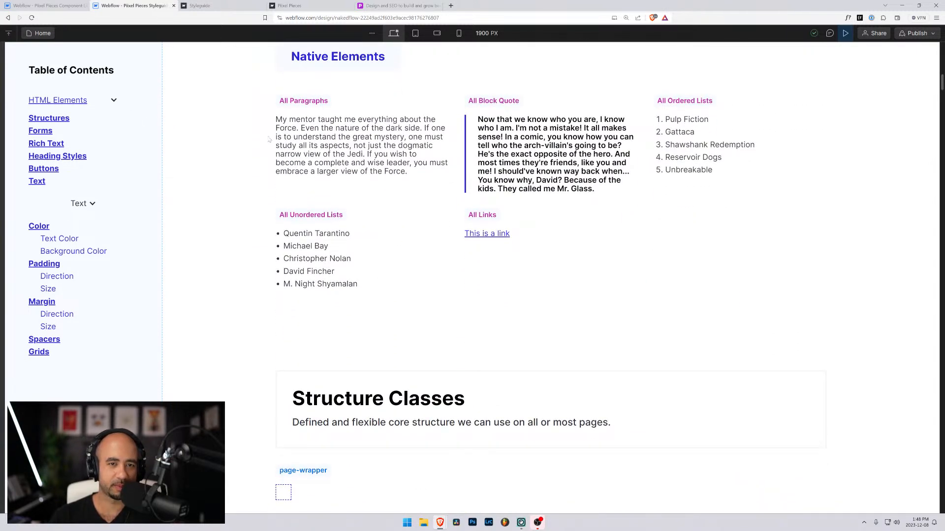
{"action": "scroll", "coordinate": [269, 140], "scroll_direction": "up", "scroll_amount": 4}
{"action": "key", "text": "ctrl+shift+p"}
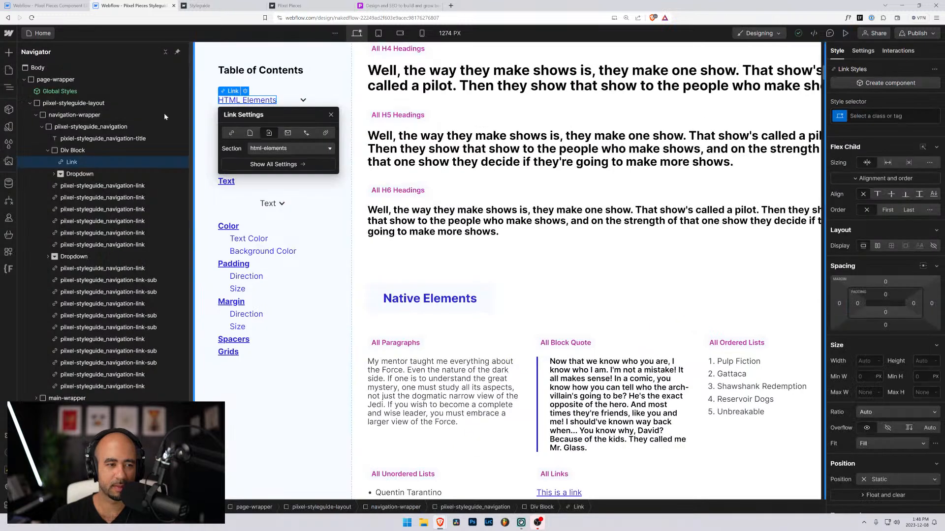
Step: Collapse the div block holding the HTML Elements link and dropdown, and rename its class to DROPDOWN PLACEHOLDER
{"action": "left_click", "coordinate": [306, 102]}
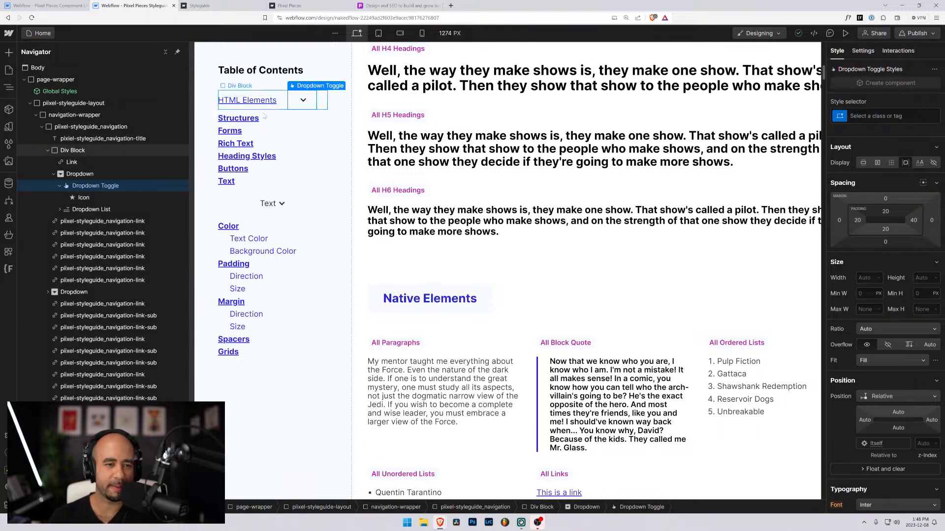
{"action": "left_click", "coordinate": [54, 174]}
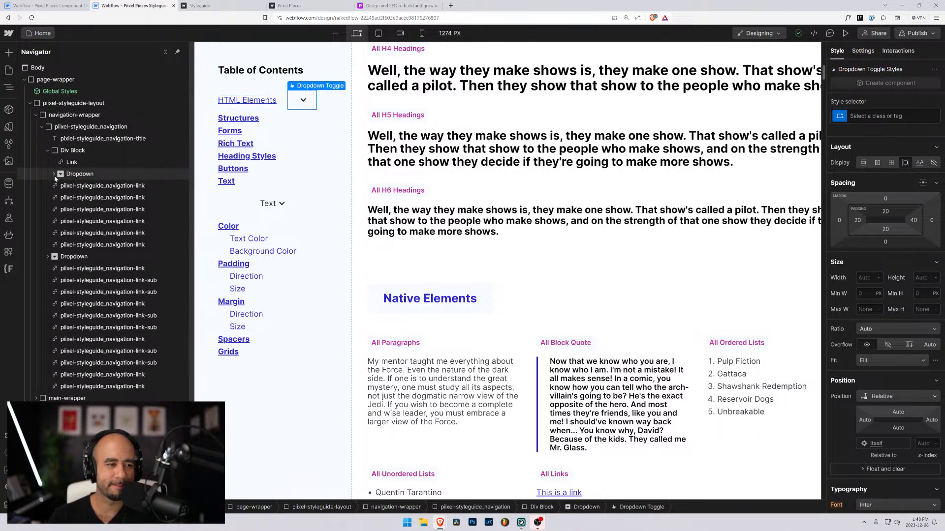
{"action": "left_click", "coordinate": [55, 151]}
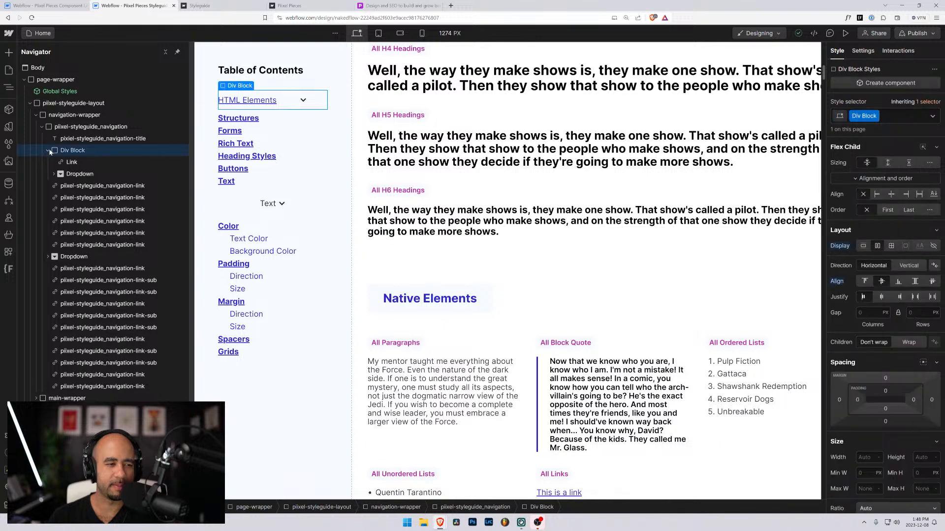
{"action": "left_click", "coordinate": [49, 151]}
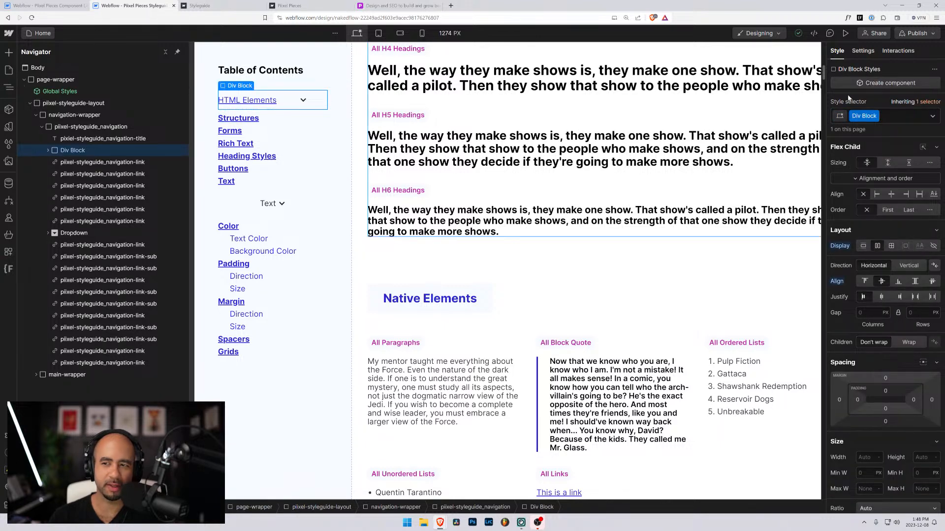
{"action": "left_click", "coordinate": [875, 116]}
{"action": "left_click", "coordinate": [869, 129]}
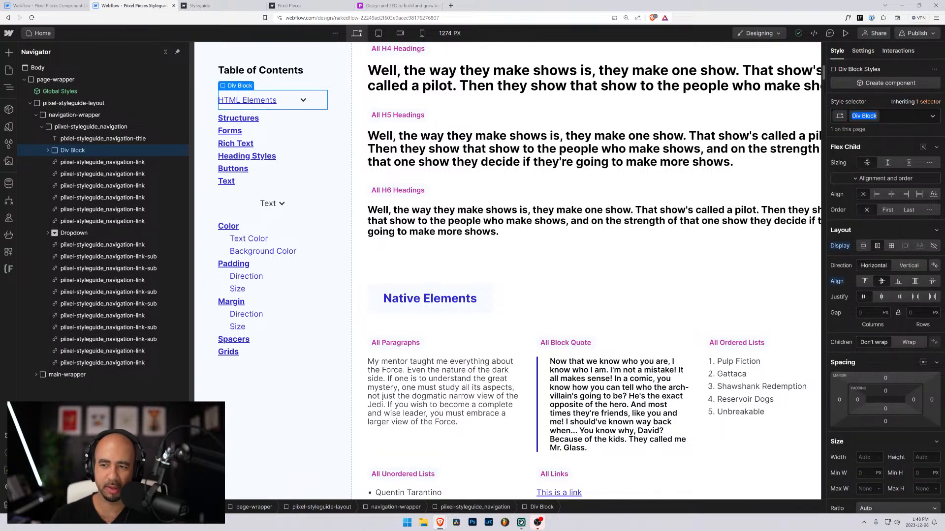
{"action": "type", "text": "DROPDOWN PLA"}
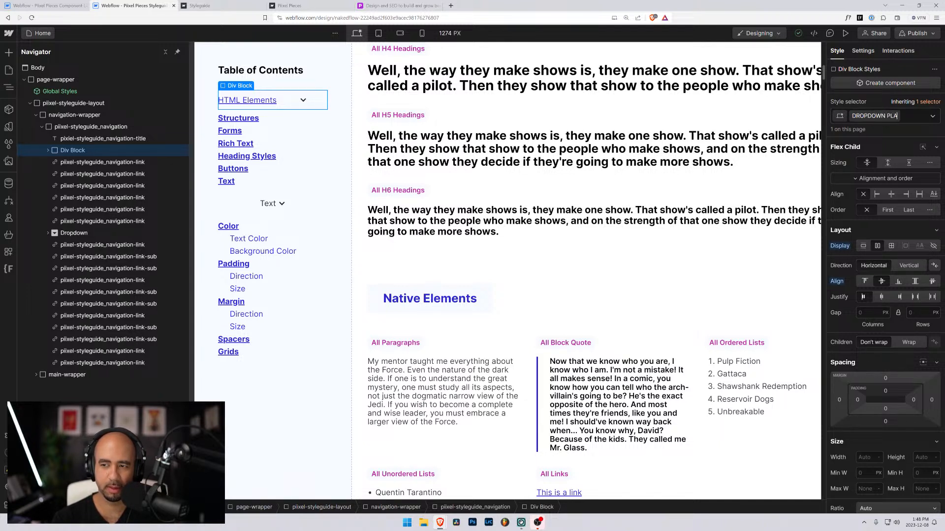
{"action": "type", "text": "CEHOLDER"}
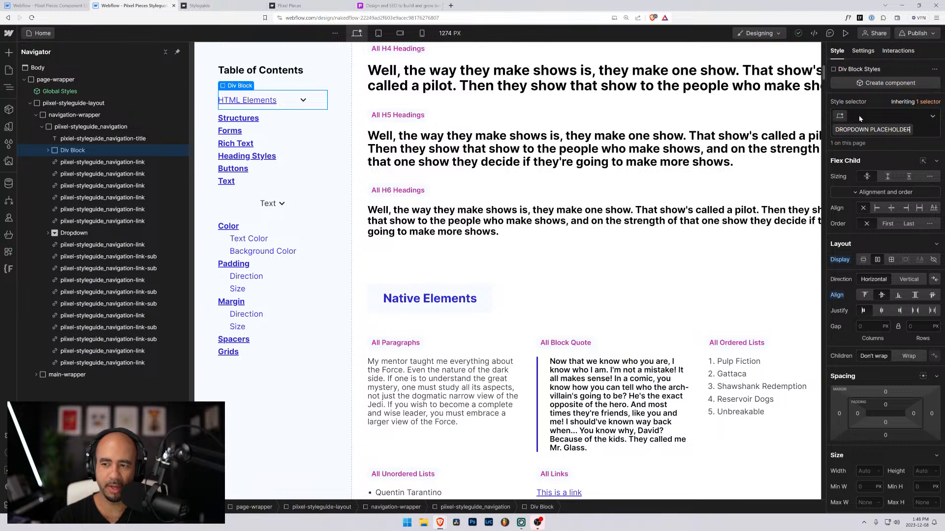
{"action": "key", "text": "Return"}
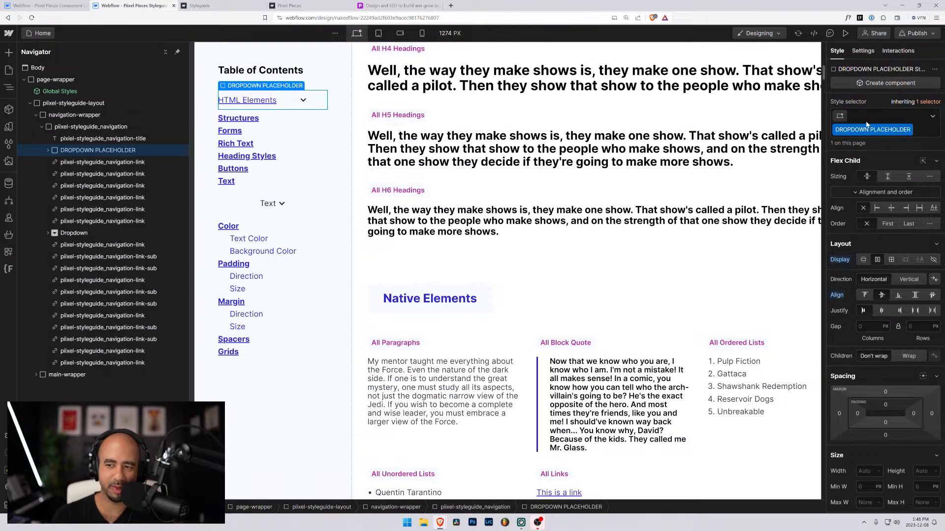
Step: Duplicate the DROPDOWN PLACEHOLDER block and move the copy directly above the Text dropdown
{"action": "left_click", "coordinate": [102, 163]}
{"action": "left_click", "coordinate": [101, 150]}
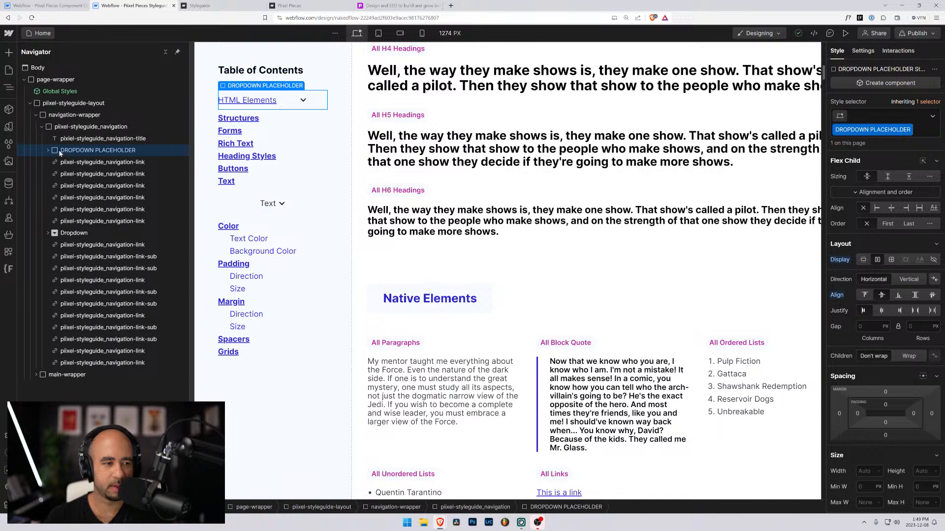
{"action": "key", "text": "ctrl+d"}
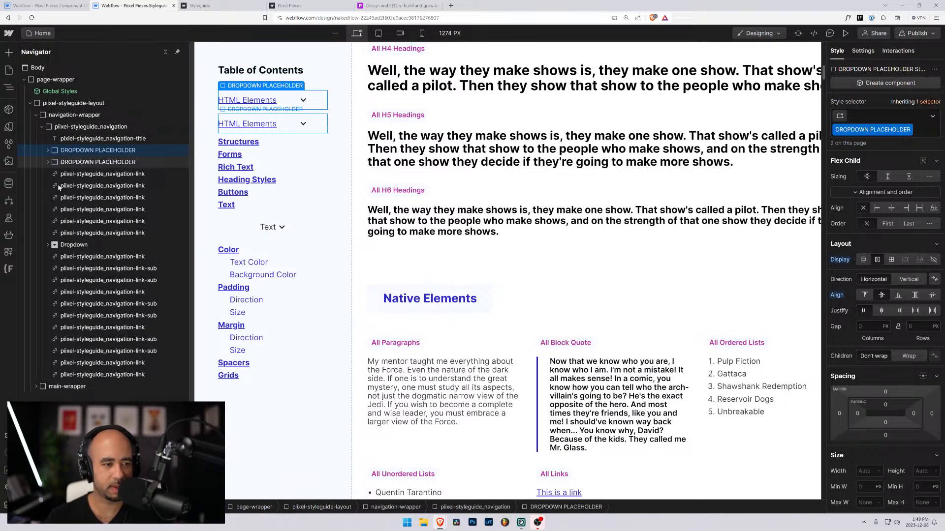
{"action": "left_click_drag", "start_coordinate": [58, 187], "coordinate": [49, 248]}
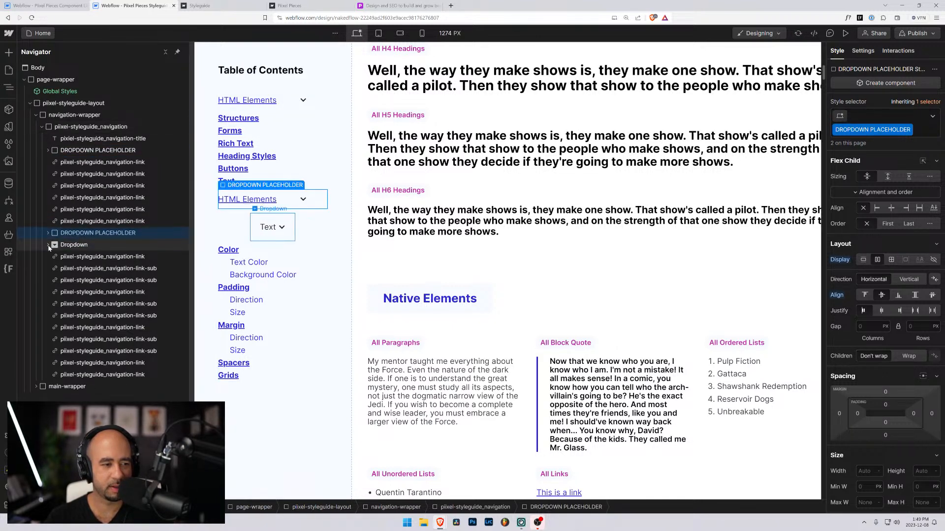
Step: Expand the duplicated placeholder and the Text dropdown, and delete both sub-links from the duplicate's dropdown list
{"action": "left_click", "coordinate": [48, 246]}
{"action": "left_click", "coordinate": [48, 234]}
{"action": "left_click", "coordinate": [54, 257]}
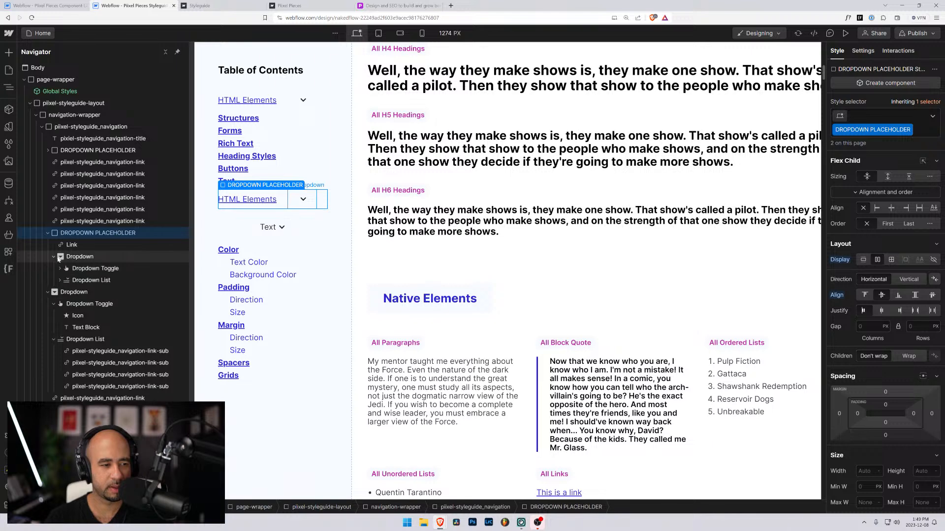
{"action": "scroll", "coordinate": [72, 262], "scroll_direction": "down", "scroll_amount": 1}
{"action": "left_click", "coordinate": [59, 260]}
{"action": "scroll", "coordinate": [74, 246], "scroll_direction": "down", "scroll_amount": 1}
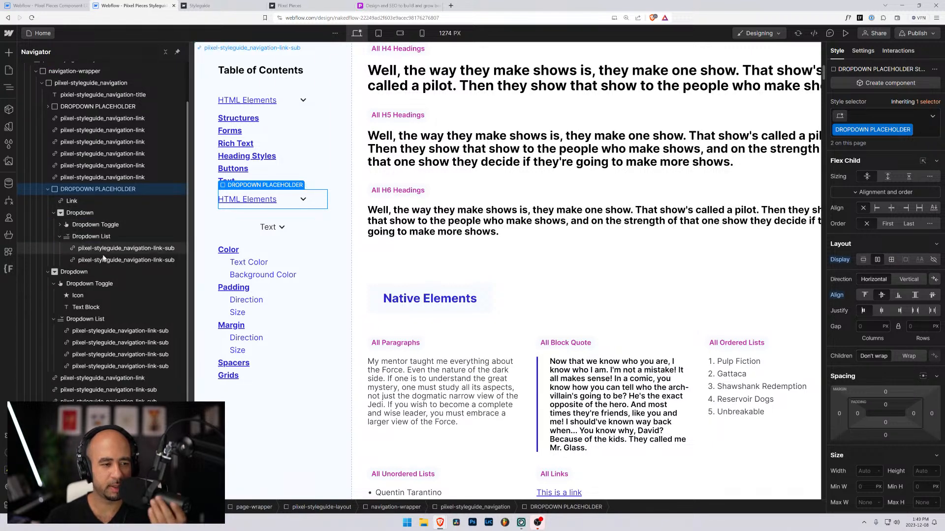
{"action": "left_click", "coordinate": [113, 250]}
{"action": "key", "text": "Delete"}
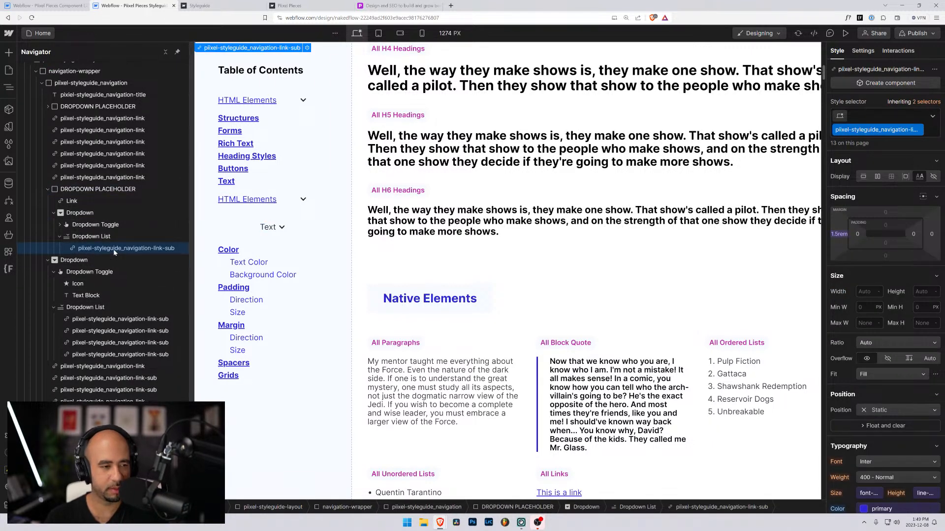
{"action": "key", "text": "Delete"}
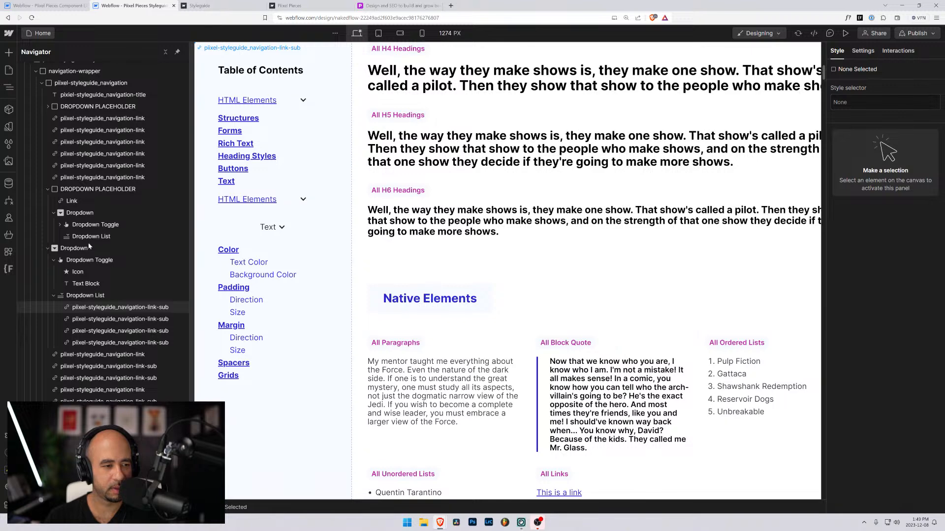
Step: Move the four sub-links from the old Text dropdown list into the duplicated placeholder's dropdown list, and collapse both blocks
{"action": "left_click_drag", "start_coordinate": [118, 307], "coordinate": [87, 250]}
{"action": "left_click_drag", "start_coordinate": [92, 319], "coordinate": [98, 268]}
{"action": "left_click_drag", "start_coordinate": [93, 343], "coordinate": [93, 278]}
{"action": "left_click", "coordinate": [60, 236]}
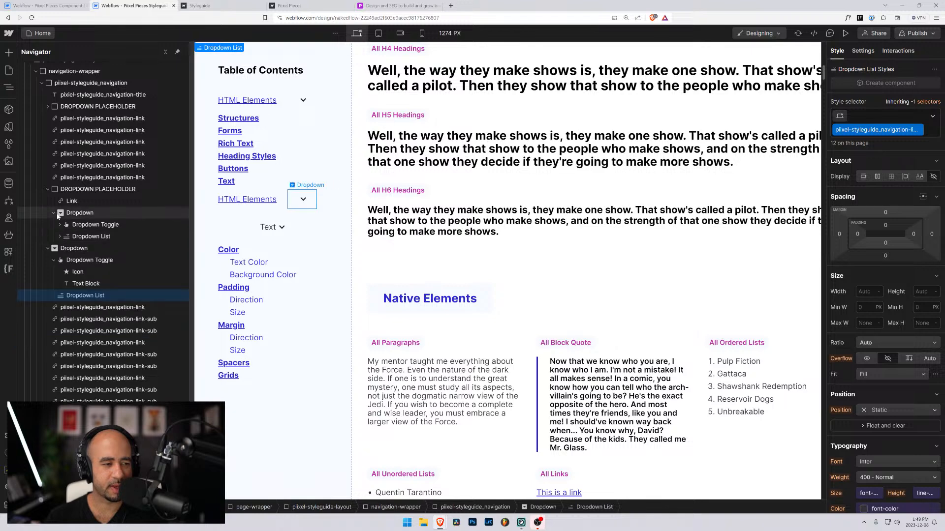
{"action": "left_click", "coordinate": [54, 212]}
{"action": "left_click", "coordinate": [47, 224]}
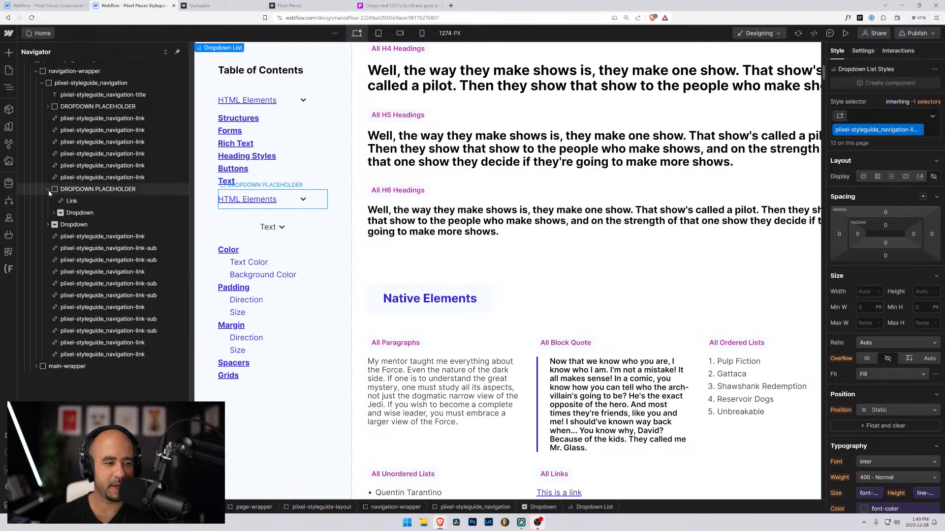
{"action": "left_click", "coordinate": [47, 189]}
{"action": "left_click", "coordinate": [49, 107]}
{"action": "left_click", "coordinate": [48, 107]}
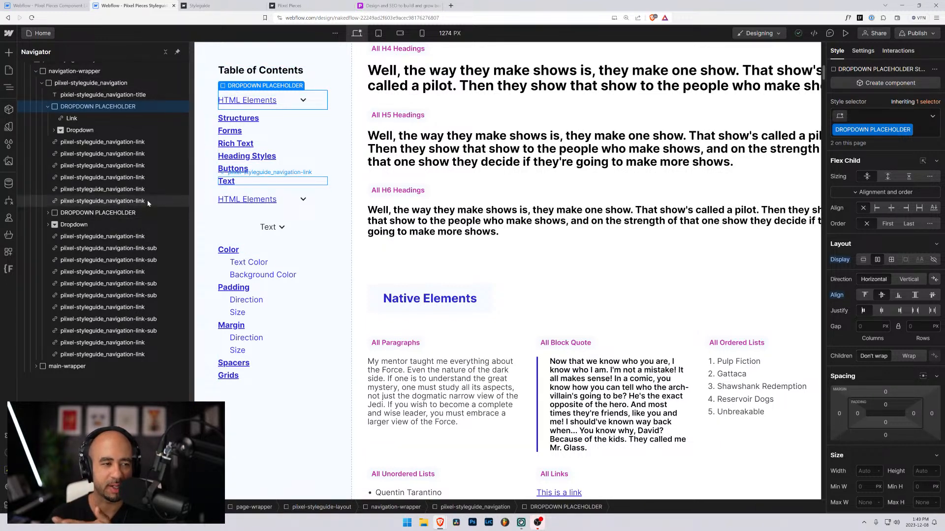
{"action": "left_click_drag", "start_coordinate": [146, 205], "coordinate": [108, 119]}
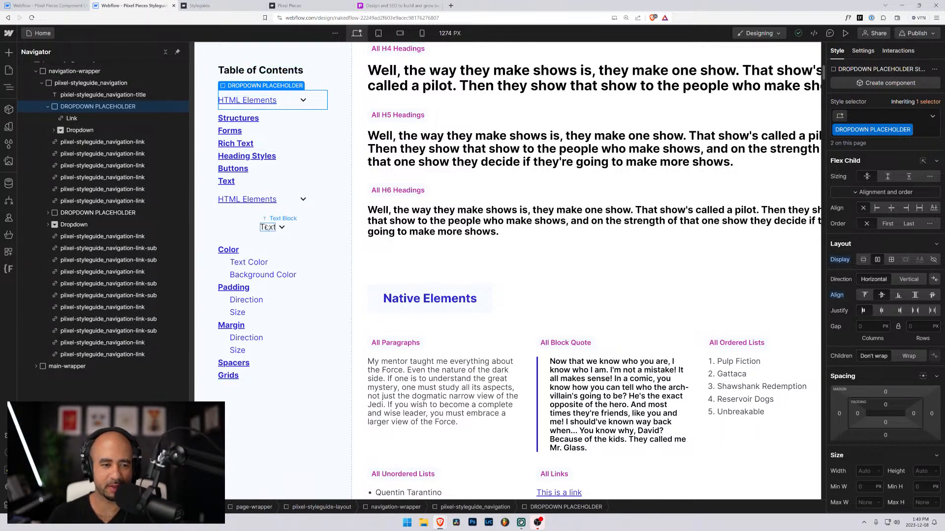
Step: Open the text of the HTML Elements link in the duplicated placeholder for editing
{"action": "left_click", "coordinate": [254, 200]}
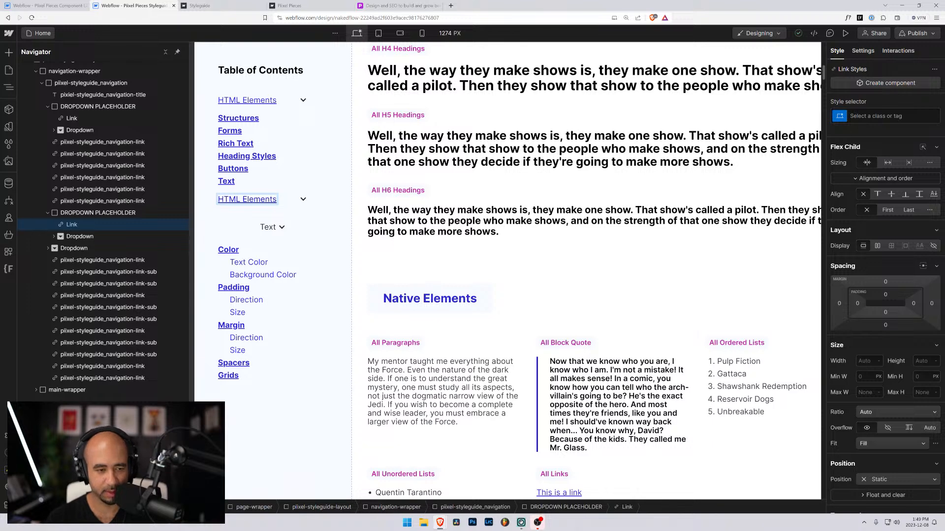
Step: Rename the second dropdown placeholder's link in the table of contents to "Text" and delete the leftover Text dropdown below it
{"action": "double_click", "coordinate": [263, 201]}
{"action": "type", "text": "Text"}
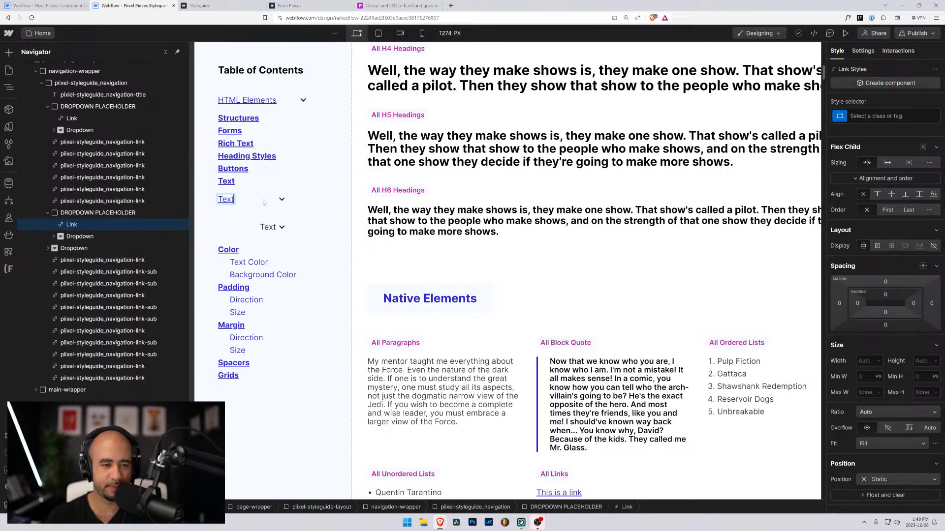
{"action": "left_click", "coordinate": [291, 228]}
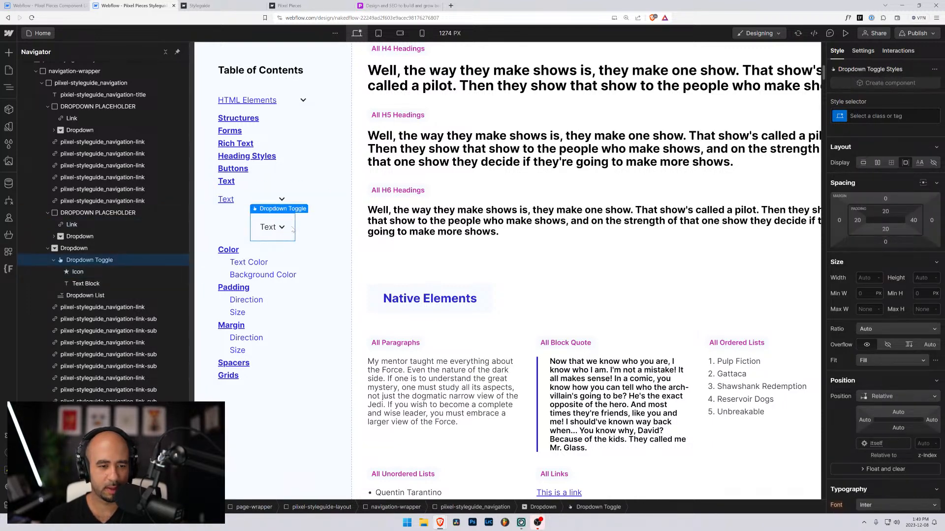
{"action": "key", "text": "Delete"}
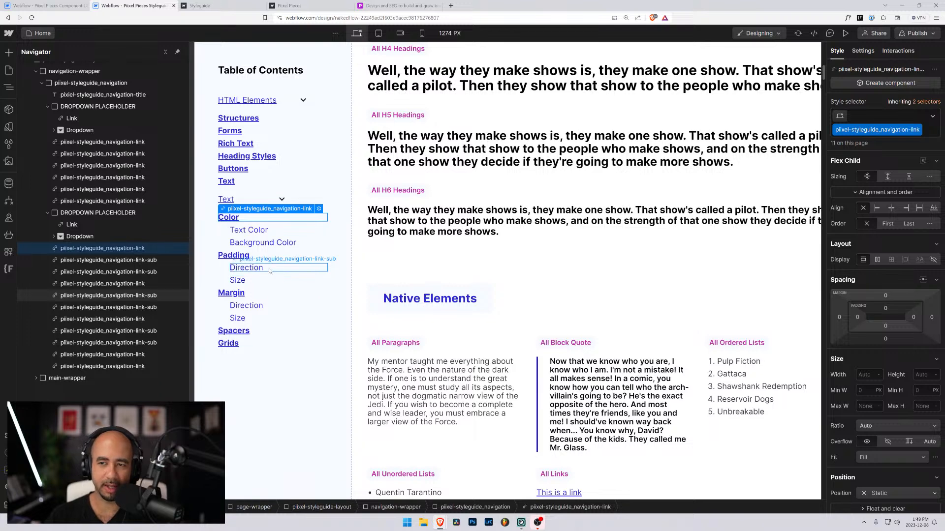
Step: Preview the styleguide page, checking how the HTML Elements dropdown opens and closes and how the table of contents behaves while scrolling
{"action": "scroll", "coordinate": [244, 281], "scroll_direction": "down", "scroll_amount": 1}
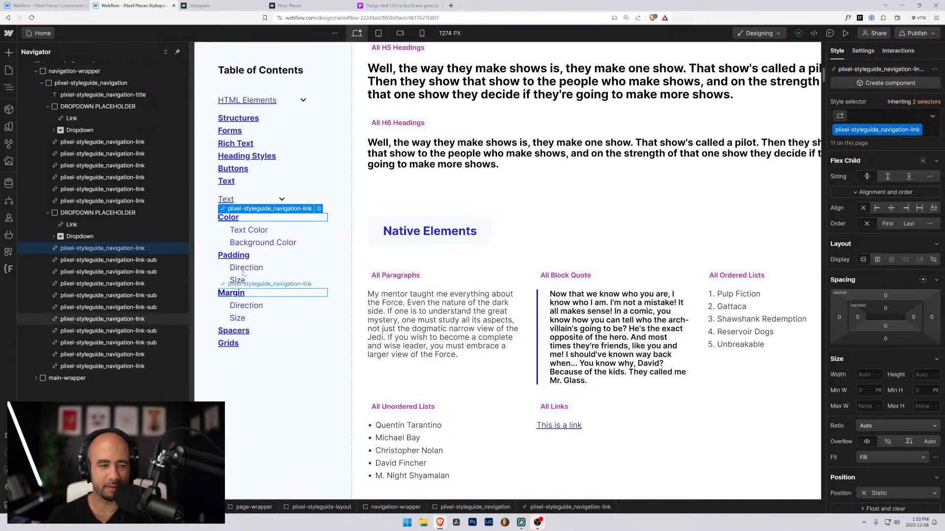
{"action": "left_click", "coordinate": [845, 33]}
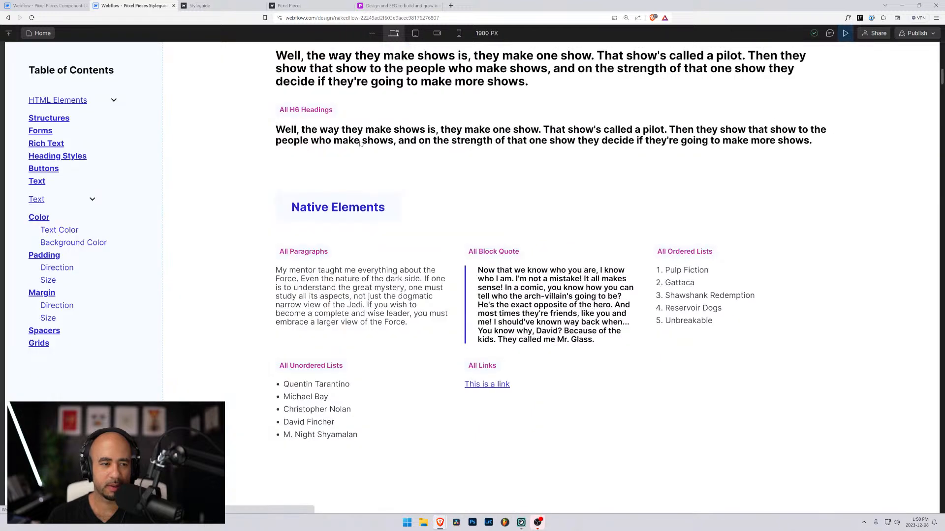
{"action": "left_click", "coordinate": [116, 100]}
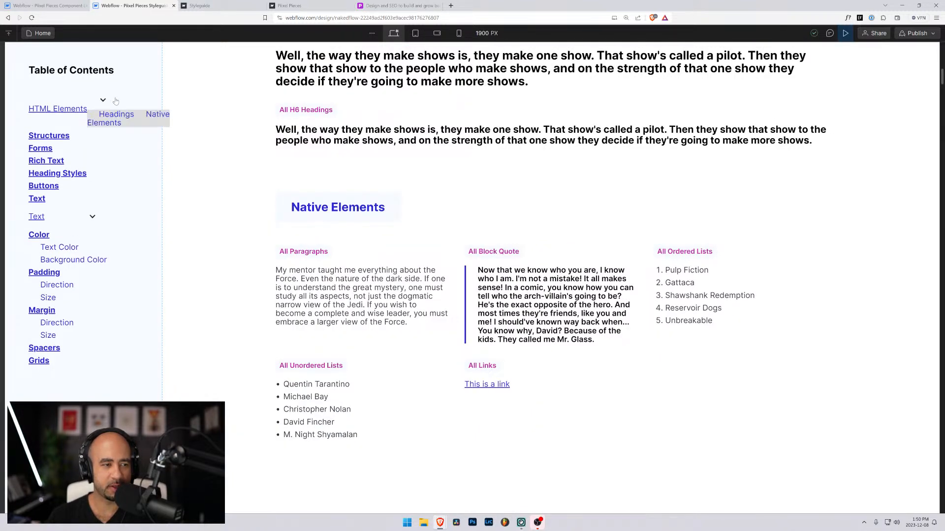
{"action": "left_click", "coordinate": [105, 101]}
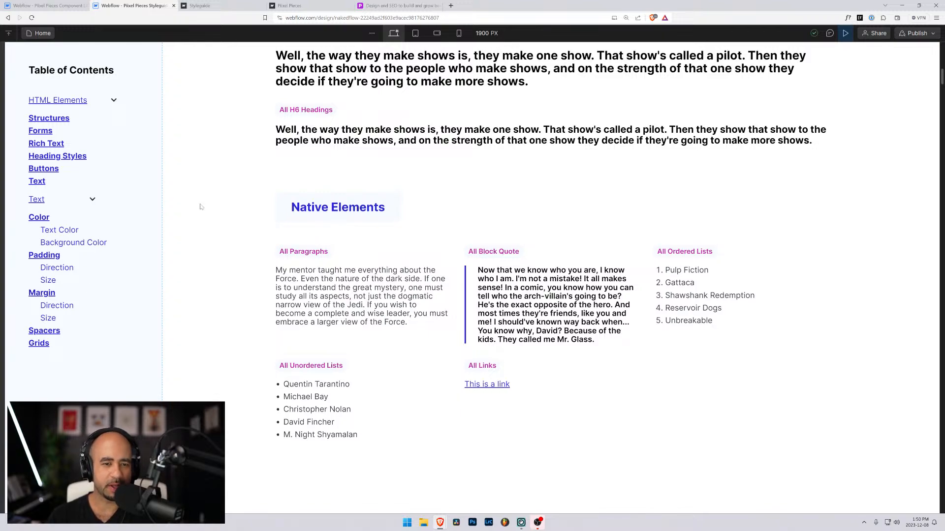
{"action": "scroll", "coordinate": [214, 223], "scroll_direction": "up", "scroll_amount": 15}
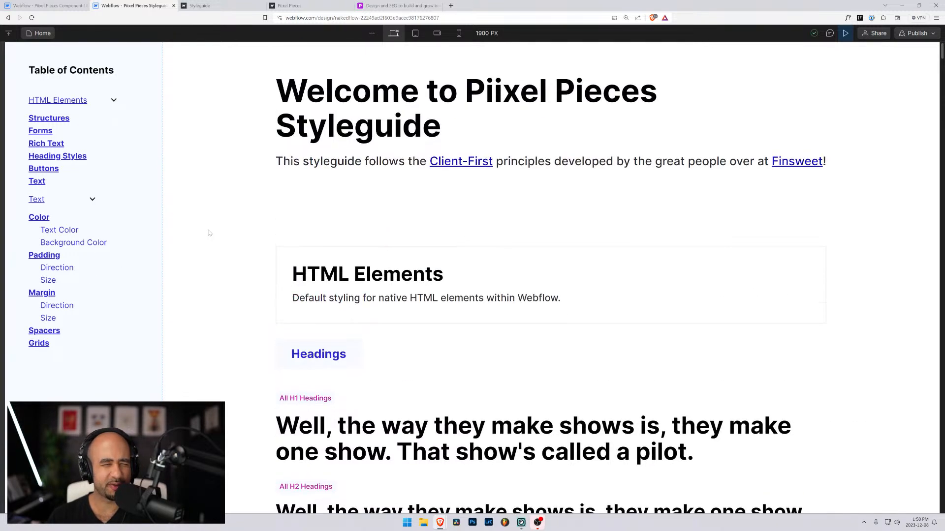
{"action": "scroll", "coordinate": [209, 233], "scroll_direction": "down", "scroll_amount": 15}
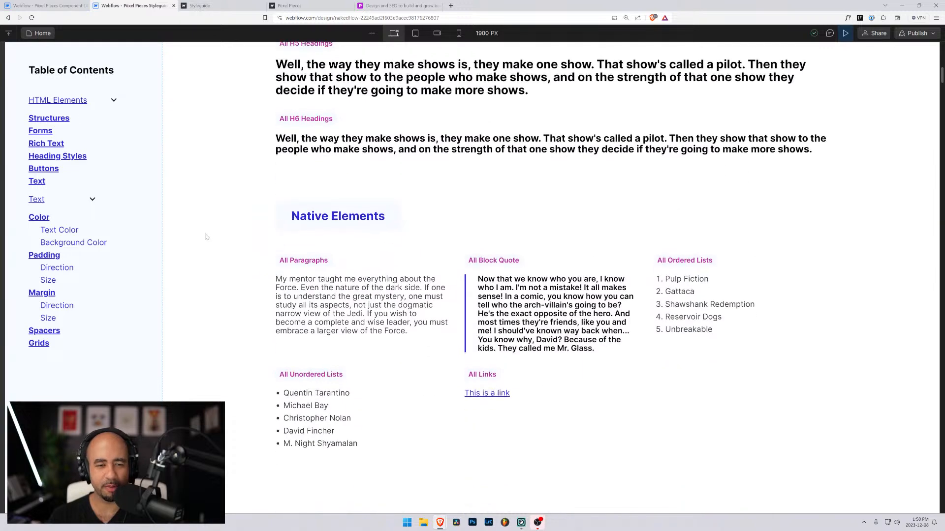
{"action": "scroll", "coordinate": [205, 240], "scroll_direction": "down", "scroll_amount": 5}
{"action": "scroll", "coordinate": [205, 239], "scroll_direction": "up", "scroll_amount": 8}
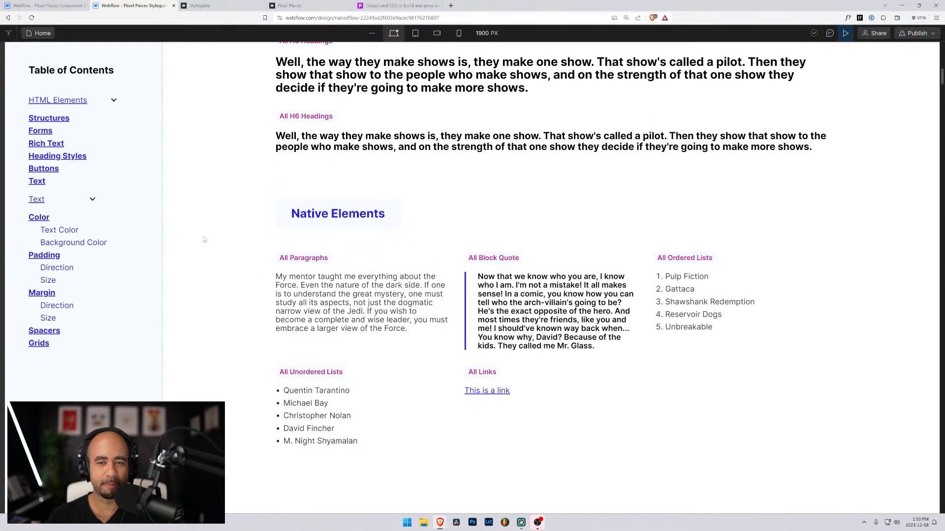
{"action": "scroll", "coordinate": [204, 240], "scroll_direction": "up", "scroll_amount": 3}
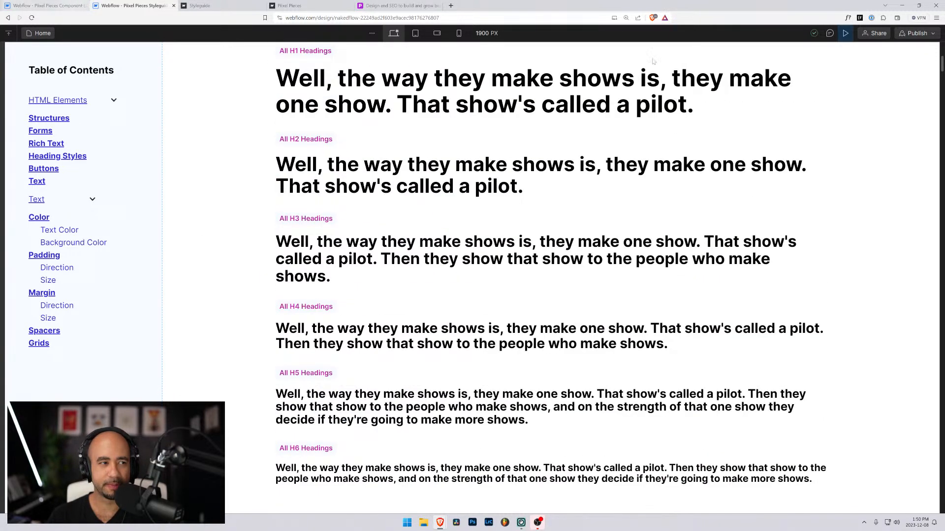
{"action": "left_click", "coordinate": [846, 34]}
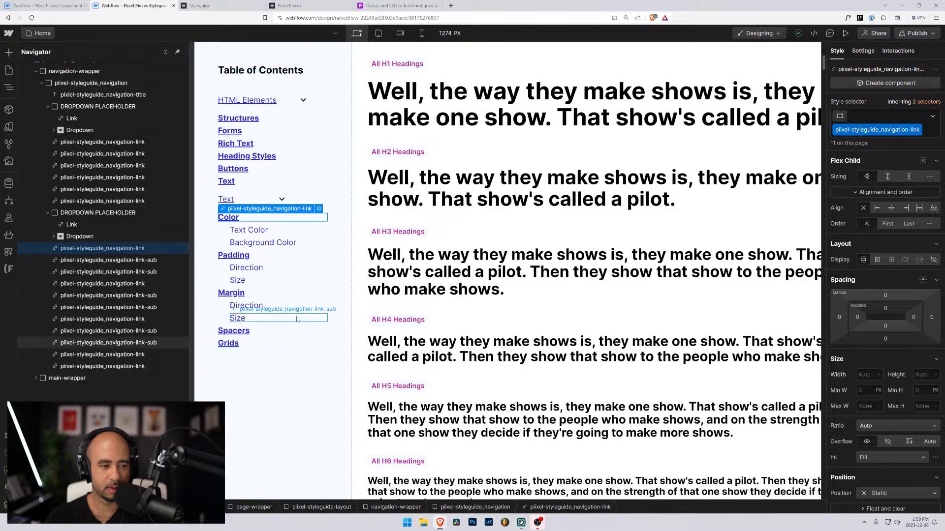
Step: Select the navigation-wrapper and collapse its contents in the element tree
{"action": "scroll", "coordinate": [296, 319], "scroll_direction": "down", "scroll_amount": 2}
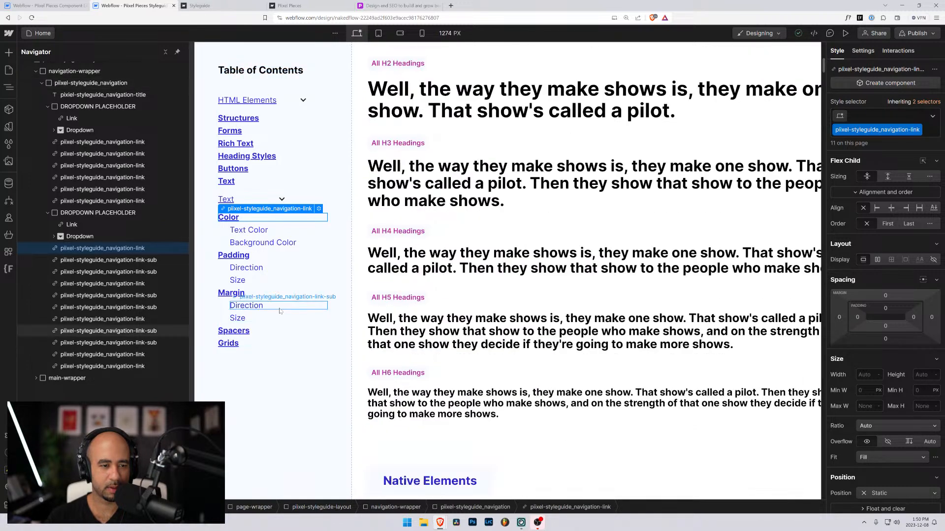
{"action": "scroll", "coordinate": [300, 306], "scroll_direction": "up", "scroll_amount": 3}
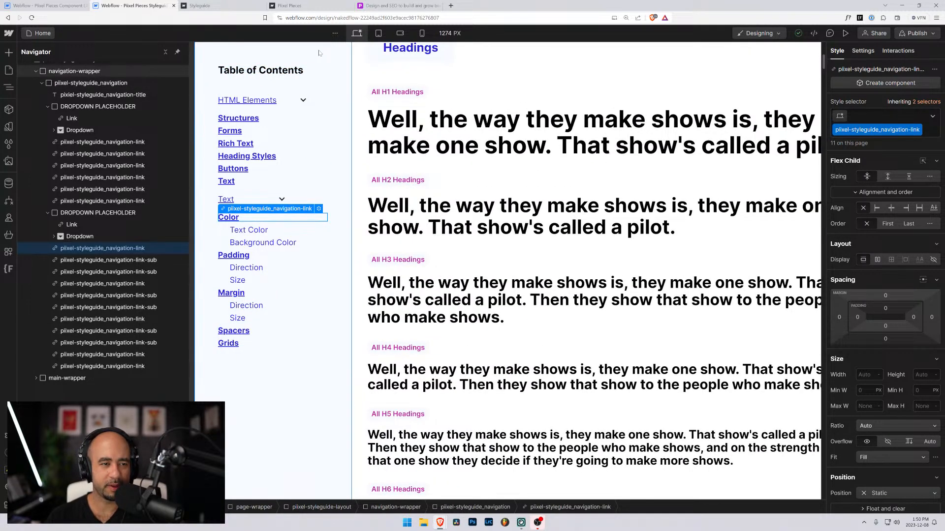
{"action": "left_click", "coordinate": [318, 53]}
{"action": "left_click", "coordinate": [36, 71]}
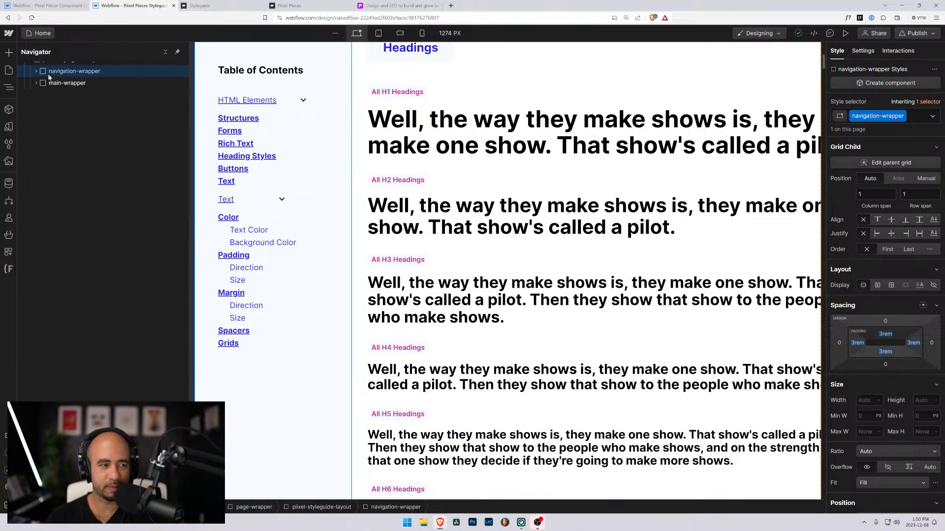
Step: Replace the piixel-styleguide_grid-3 class on the grid under Padding Sizing Classes with the grid class
{"action": "scroll", "coordinate": [555, 181], "scroll_direction": "up", "scroll_amount": 6}
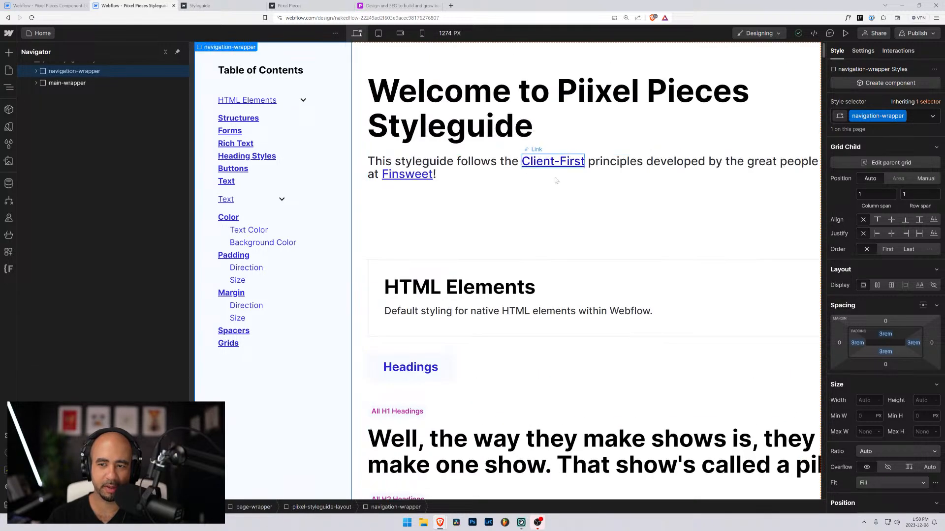
{"action": "scroll", "coordinate": [555, 180], "scroll_direction": "down", "scroll_amount": 15}
{"action": "scroll", "coordinate": [558, 200], "scroll_direction": "up", "scroll_amount": 6}
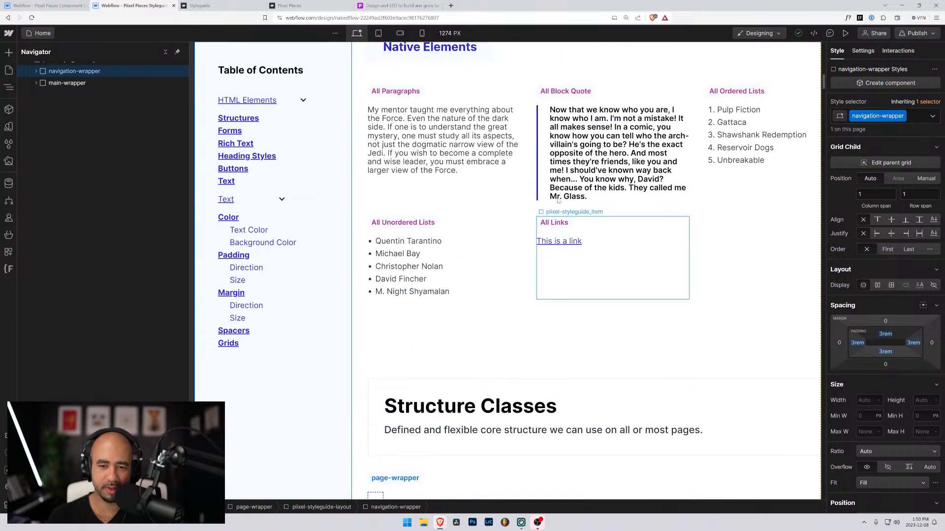
{"action": "scroll", "coordinate": [558, 200], "scroll_direction": "up", "scroll_amount": 5}
{"action": "scroll", "coordinate": [519, 336], "scroll_direction": "down", "scroll_amount": 12}
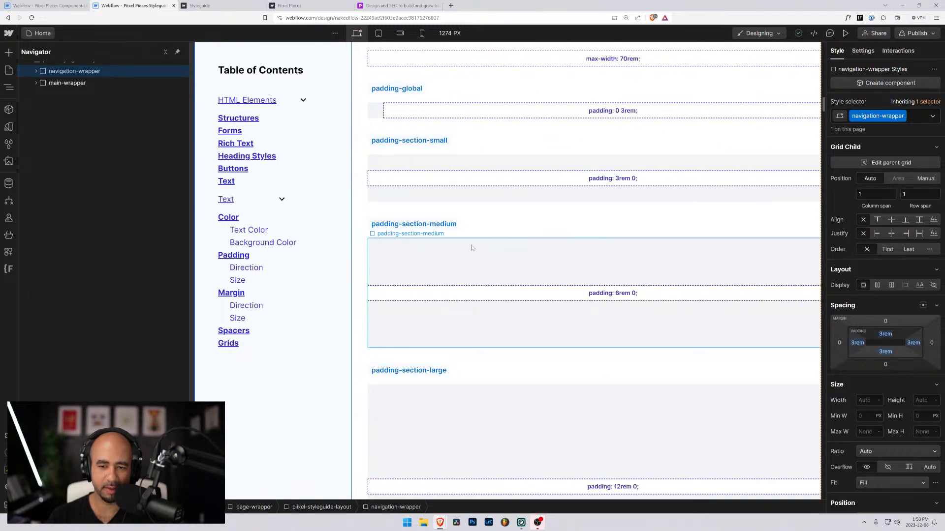
{"action": "scroll", "coordinate": [481, 254], "scroll_direction": "down", "scroll_amount": 14}
{"action": "scroll", "coordinate": [481, 254], "scroll_direction": "down", "scroll_amount": 20}
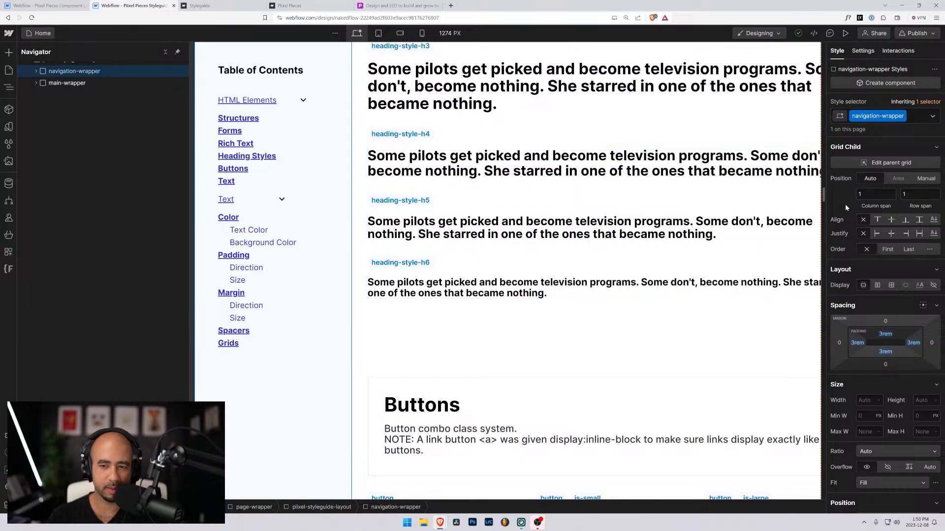
{"action": "left_click_drag", "start_coordinate": [824, 196], "coordinate": [830, 309]}
{"action": "left_click", "coordinate": [486, 178]}
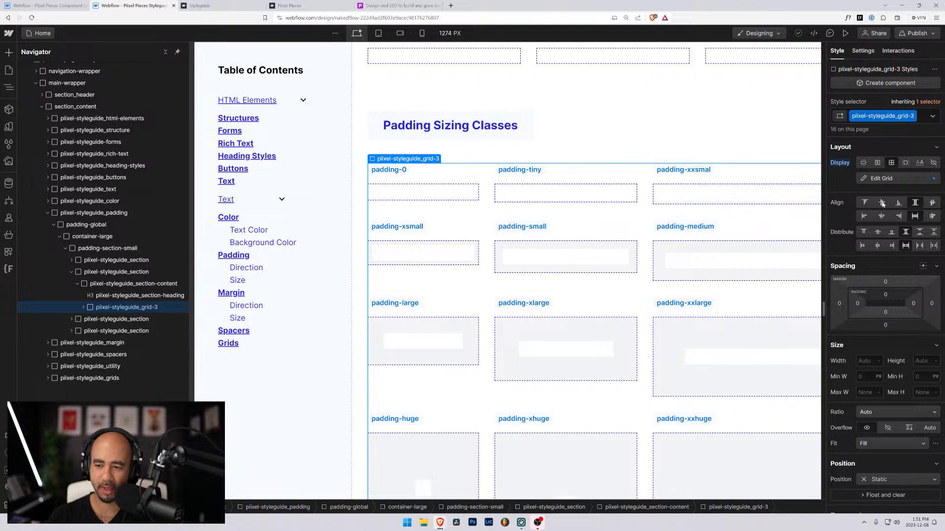
{"action": "scroll", "coordinate": [919, 124], "scroll_direction": "down", "scroll_amount": 1}
{"action": "left_click", "coordinate": [920, 119]}
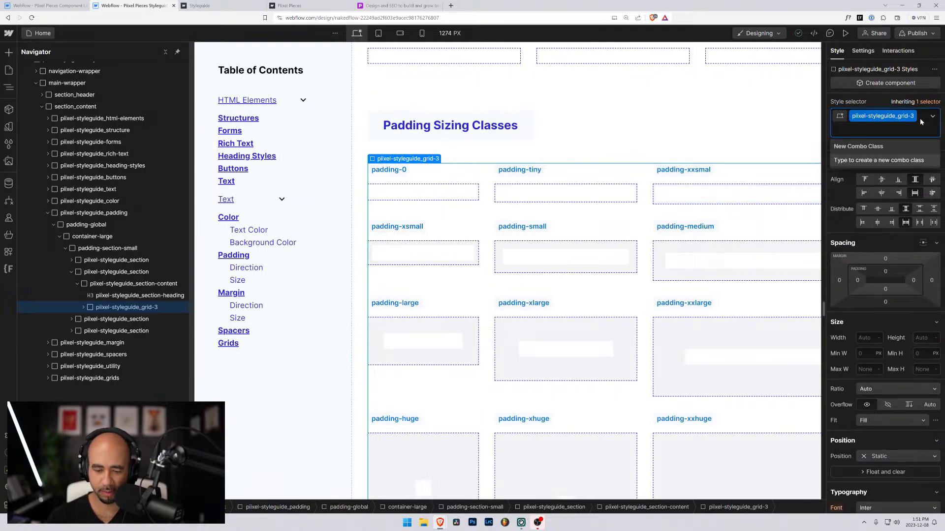
{"action": "key", "text": "BackSpace"}
{"action": "type", "text": "grid"}
{"action": "key", "text": "Return"}
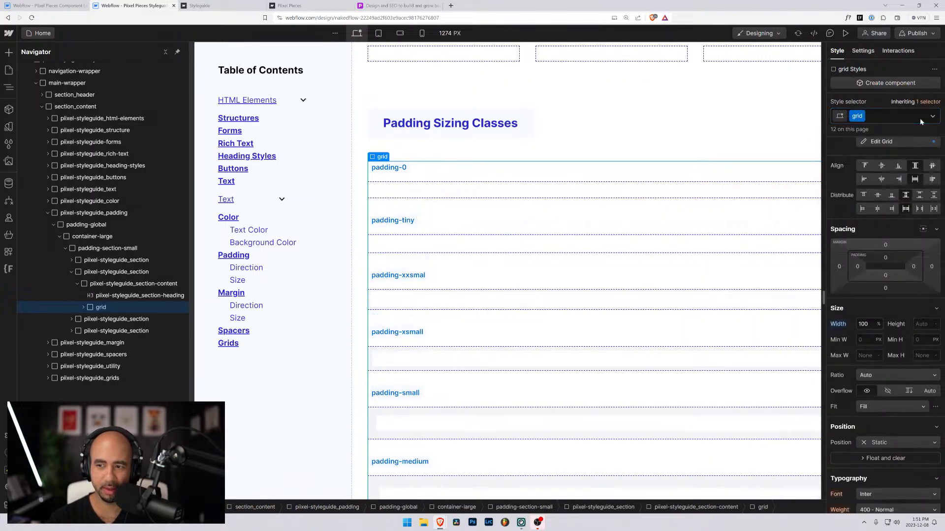
Step: Add the existing combo class grid-2-columns to the Padding Sizing Classes grid
{"action": "type", "text": "rfi"}
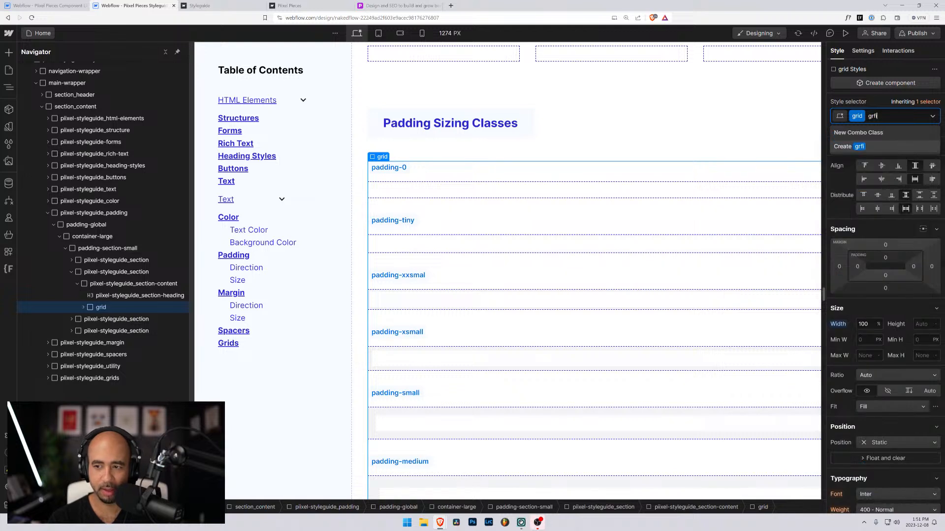
{"action": "key", "text": "BackSpace"}
{"action": "key", "text": "BackSpace"}
{"action": "type", "text": "rid-2"}
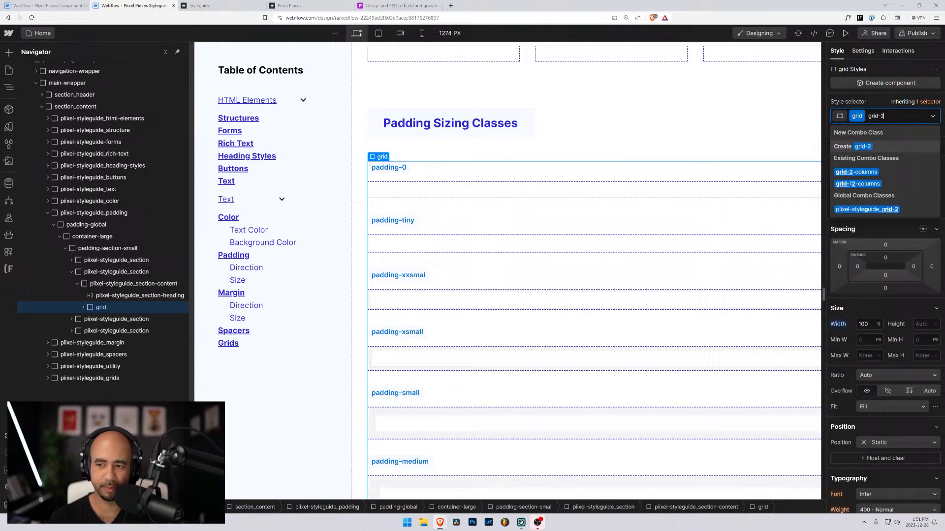
{"action": "key", "text": "Down"}
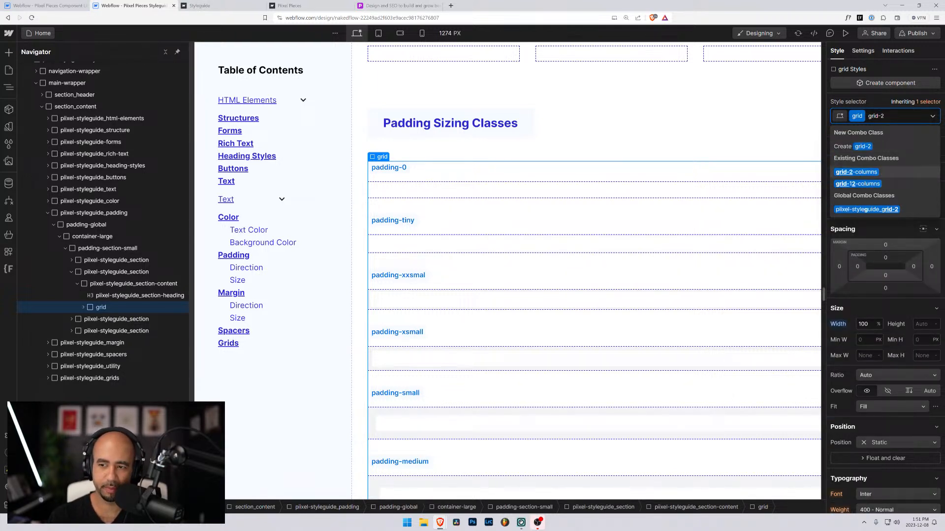
{"action": "key", "text": "Return"}
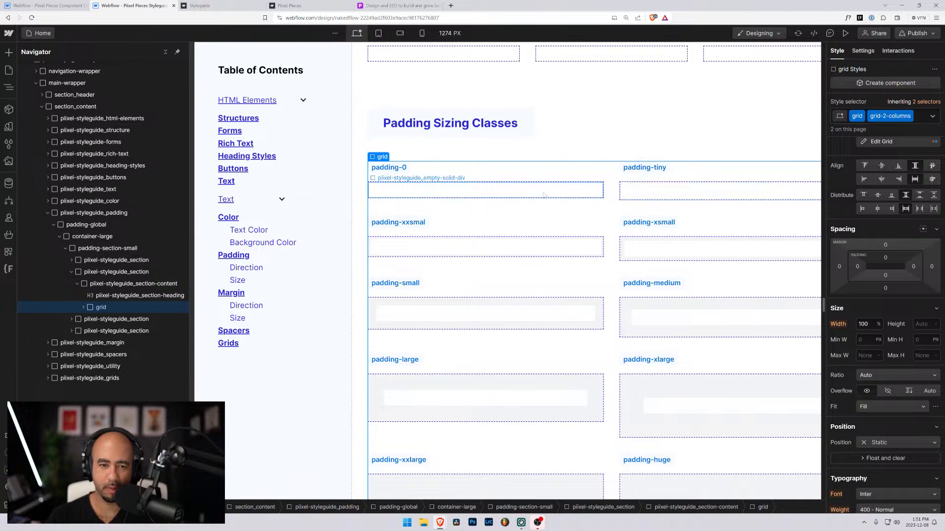
Step: Replace the piixel-styleguide_grid-3 class on the grid under Padding Top Classes with the grid class
{"action": "scroll", "coordinate": [580, 197], "scroll_direction": "down", "scroll_amount": 2}
{"action": "scroll", "coordinate": [594, 200], "scroll_direction": "down", "scroll_amount": 7}
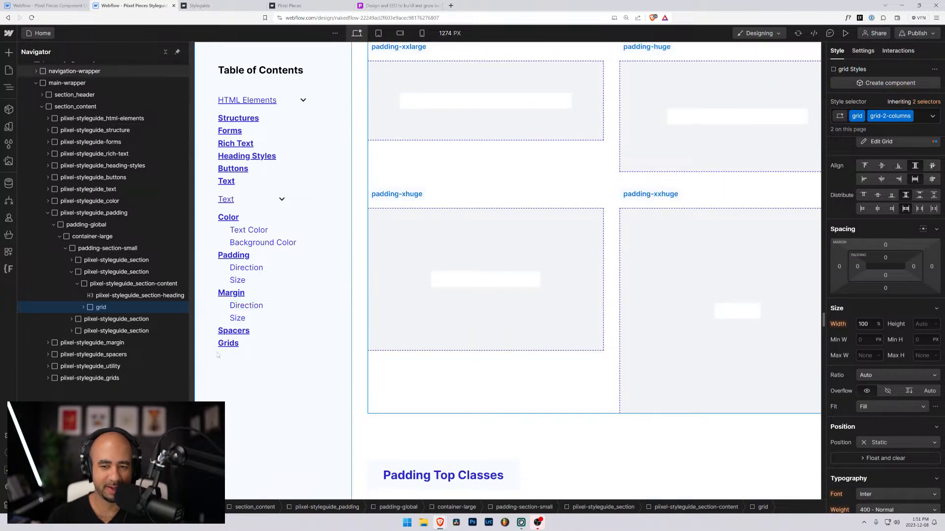
{"action": "scroll", "coordinate": [566, 323], "scroll_direction": "down", "scroll_amount": 8}
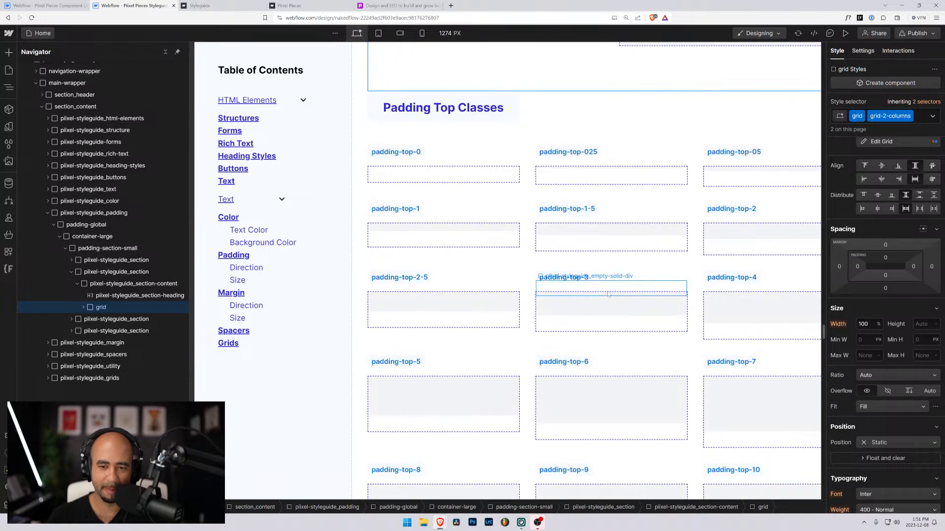
{"action": "left_click", "coordinate": [525, 152]}
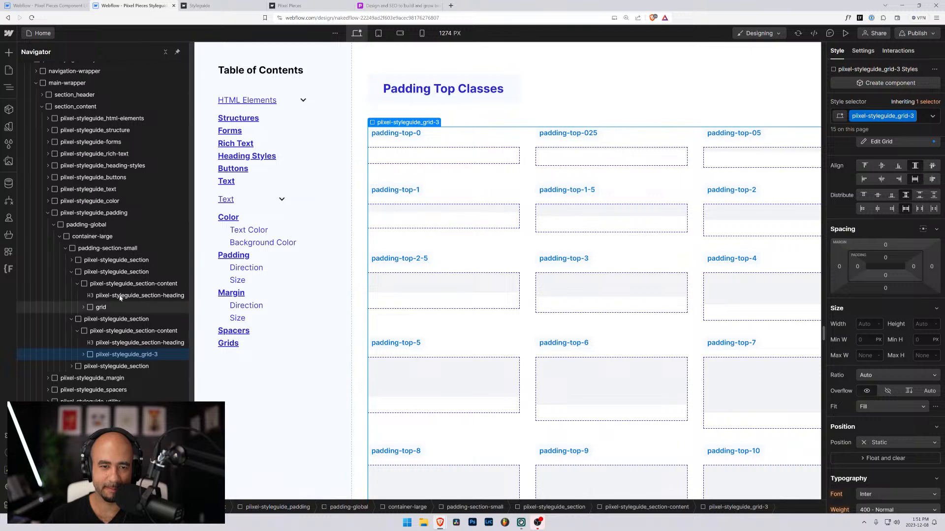
{"action": "left_click", "coordinate": [922, 118]}
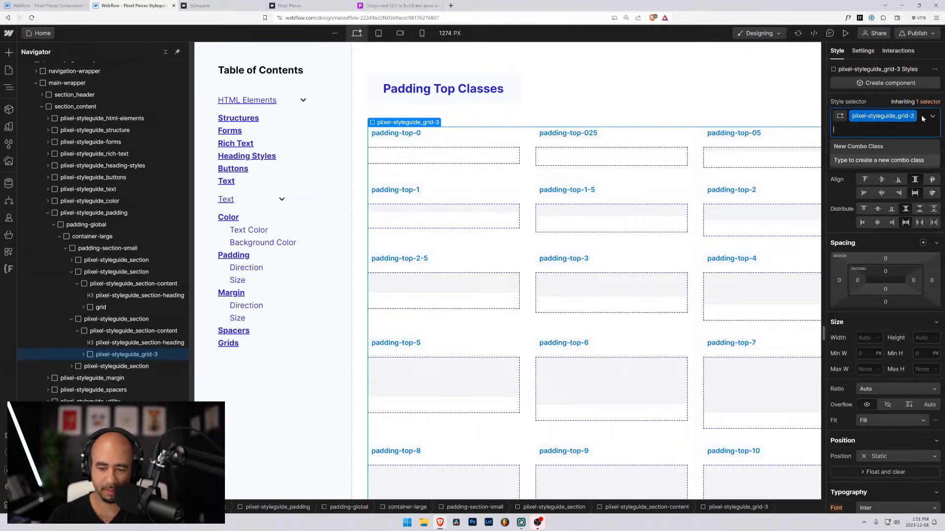
{"action": "key", "text": "BackSpace"}
{"action": "type", "text": "drid"}
{"action": "key", "text": "BackSpace"}
{"action": "key", "text": "BackSpace"}
{"action": "key", "text": "BackSpace"}
{"action": "key", "text": "BackSpace"}
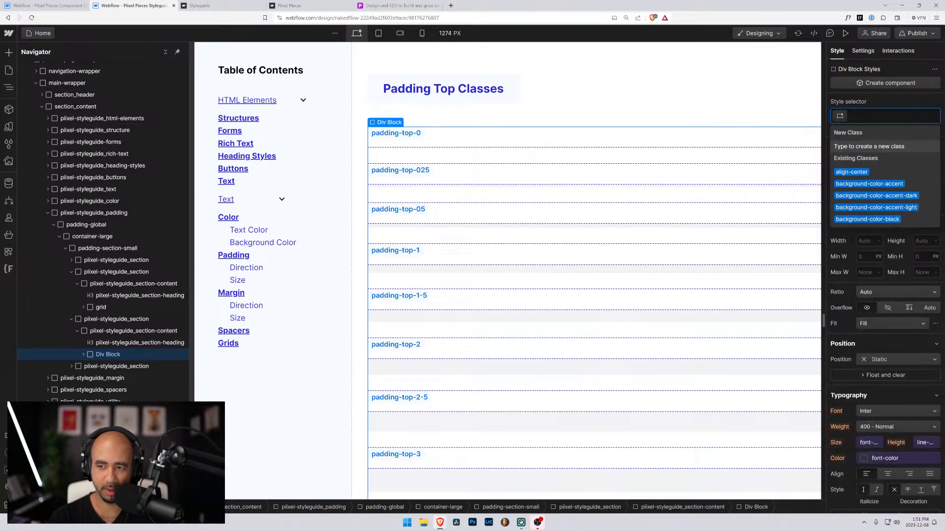
{"action": "type", "text": "grid-"}
{"action": "key", "text": "BackSpace"}
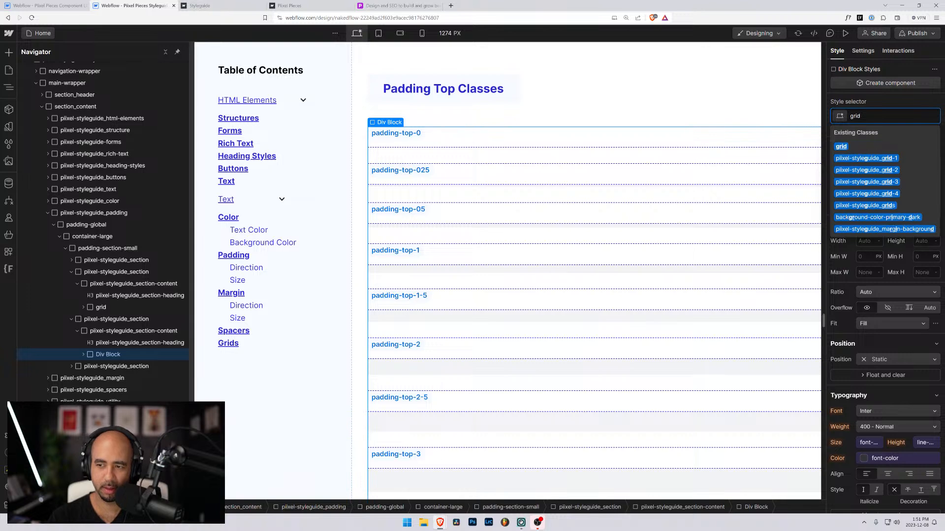
{"action": "key", "text": "Return"}
Step: Add the existing combo class grid-2-columns to the Padding Top Classes grid
{"action": "type", "text": "grid"}
{"action": "key", "text": "Down"}
{"action": "key", "text": "Down"}
{"action": "key", "text": "Down"}
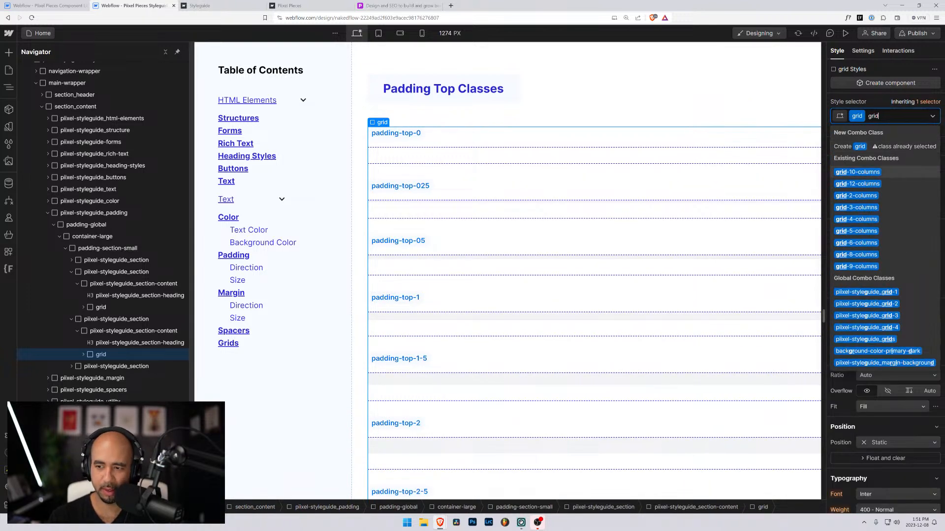
{"action": "key", "text": "Return"}
Step: Replace the piixel-styleguide_grid-3 class on the grid under Padding Bottom Classes with the grid class
{"action": "scroll", "coordinate": [725, 199], "scroll_direction": "down", "scroll_amount": 10}
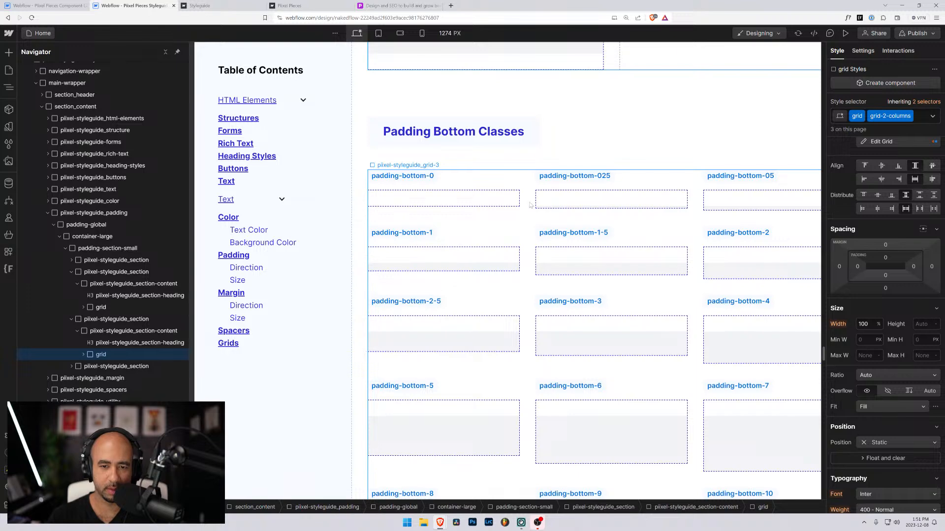
{"action": "left_click", "coordinate": [530, 204]}
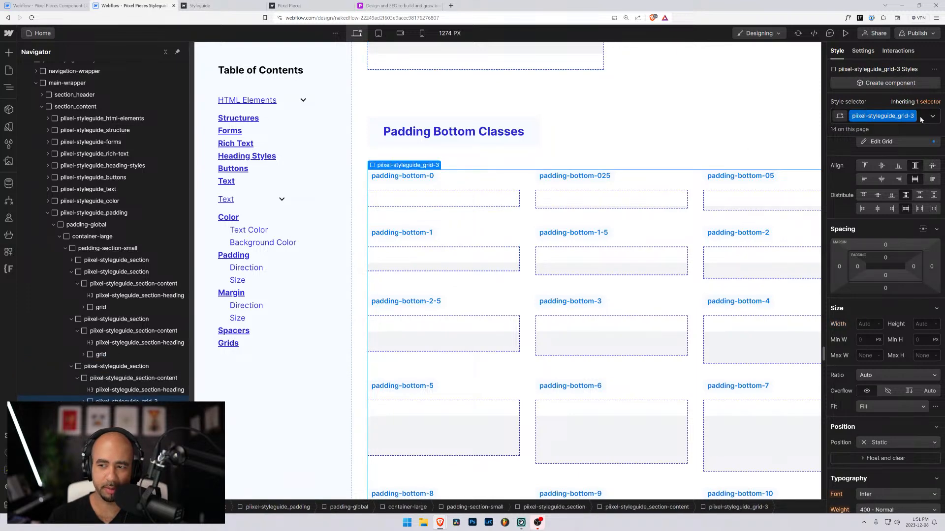
{"action": "left_click", "coordinate": [921, 120]}
{"action": "key", "text": "BackSpace"}
{"action": "type", "text": "grid"}
{"action": "key", "text": "Return"}
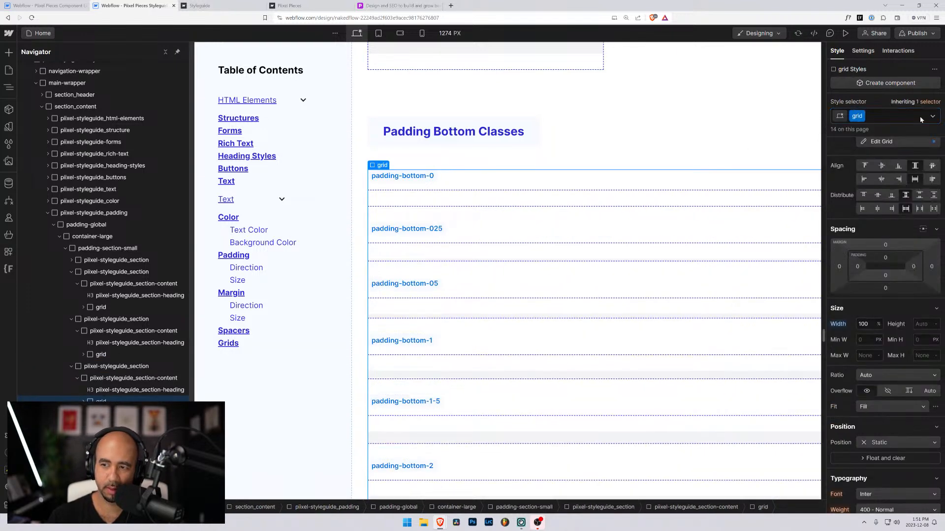
Step: Add the existing combo class grid-2-columns to the Padding Bottom Classes grid
{"action": "type", "text": "grid-2"}
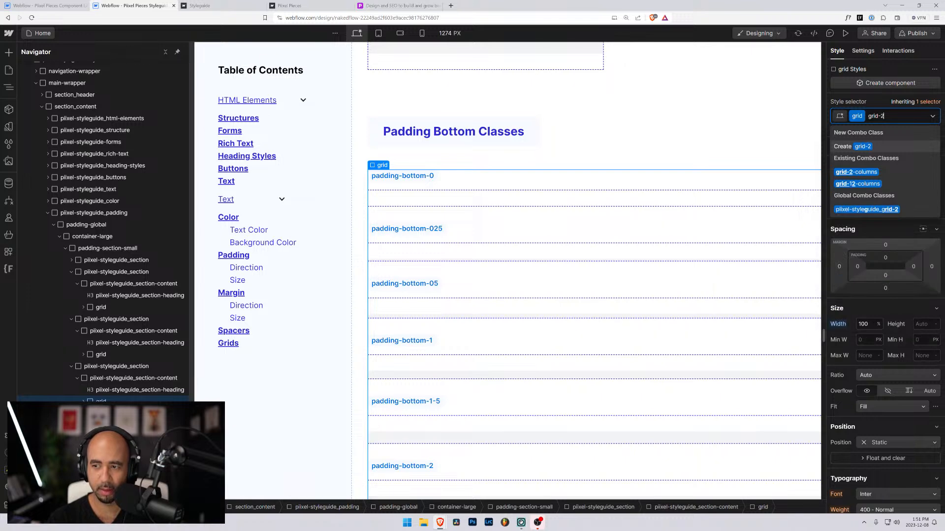
{"action": "key", "text": "Down"}
{"action": "key", "text": "Down"}
{"action": "key", "text": "Up"}
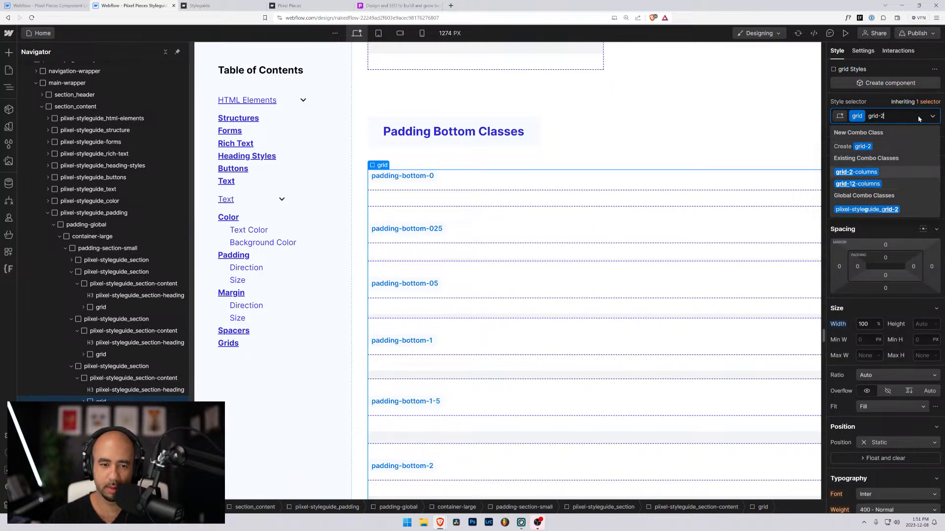
{"action": "key", "text": "Return"}
Step: Replace the piixel-styleguide_grid-3 class on the grid under Margin Direction Classes with the grid class
{"action": "scroll", "coordinate": [606, 166], "scroll_direction": "down", "scroll_amount": 6}
{"action": "scroll", "coordinate": [606, 166], "scroll_direction": "down", "scroll_amount": 12}
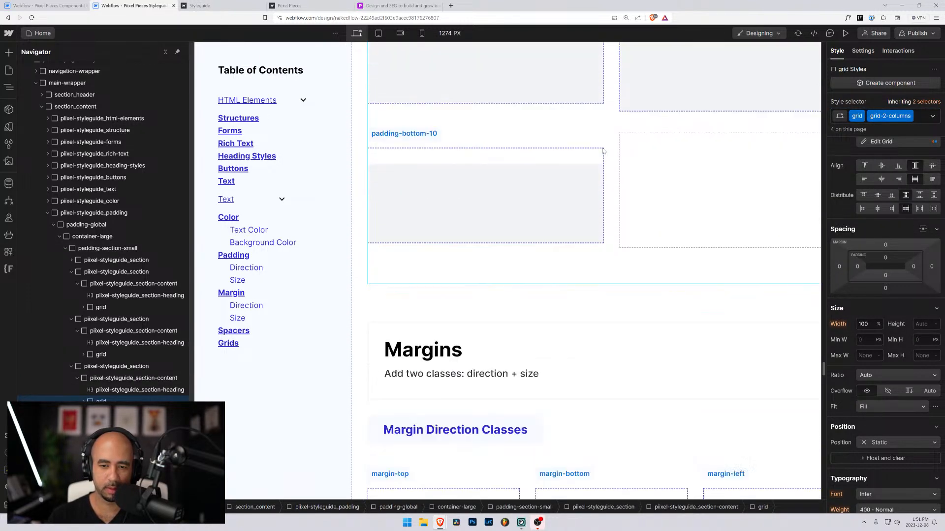
{"action": "left_click", "coordinate": [528, 125]}
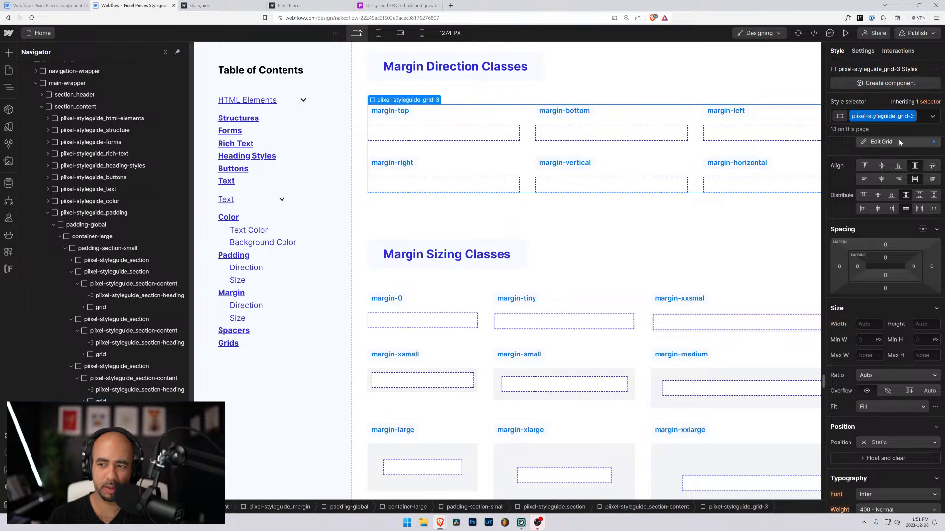
{"action": "left_click", "coordinate": [917, 119]}
{"action": "key", "text": "BackSpace"}
{"action": "type", "text": "gr"}
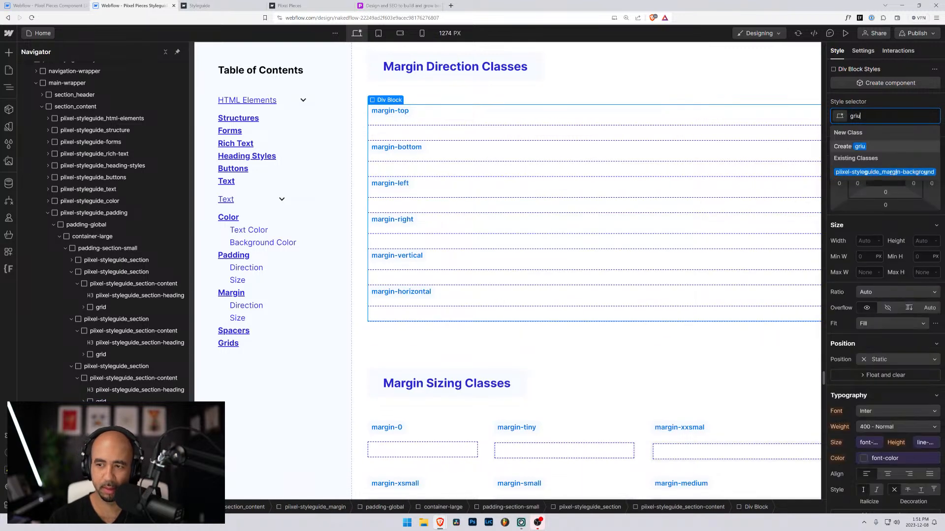
{"action": "type", "text": "i"}
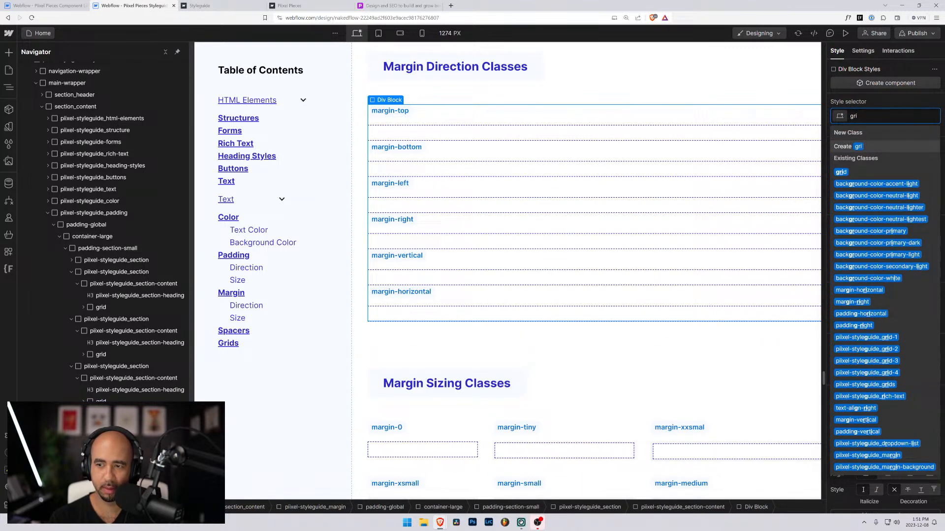
{"action": "type", "text": "d"}
{"action": "key", "text": "Return"}
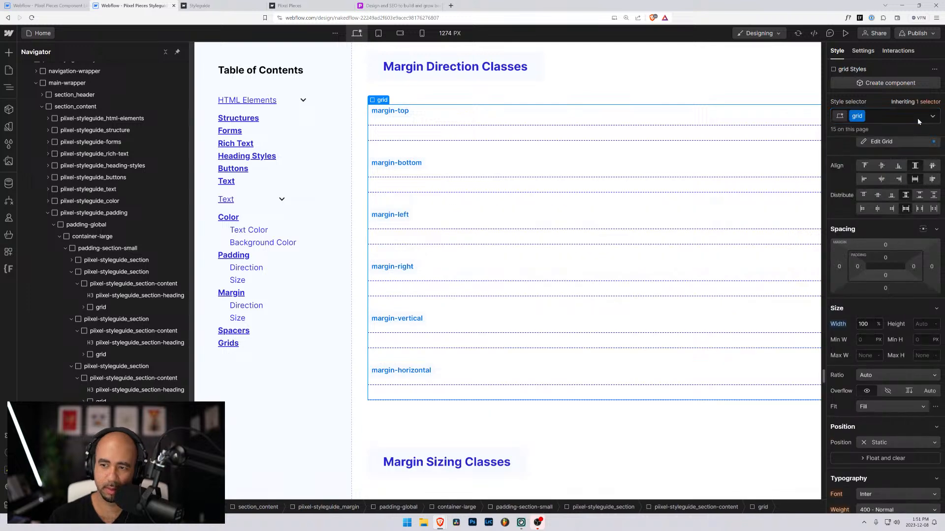
Step: Add the existing combo class grid-2-columns to the Margin Direction Classes grid
{"action": "type", "text": "grid-2"}
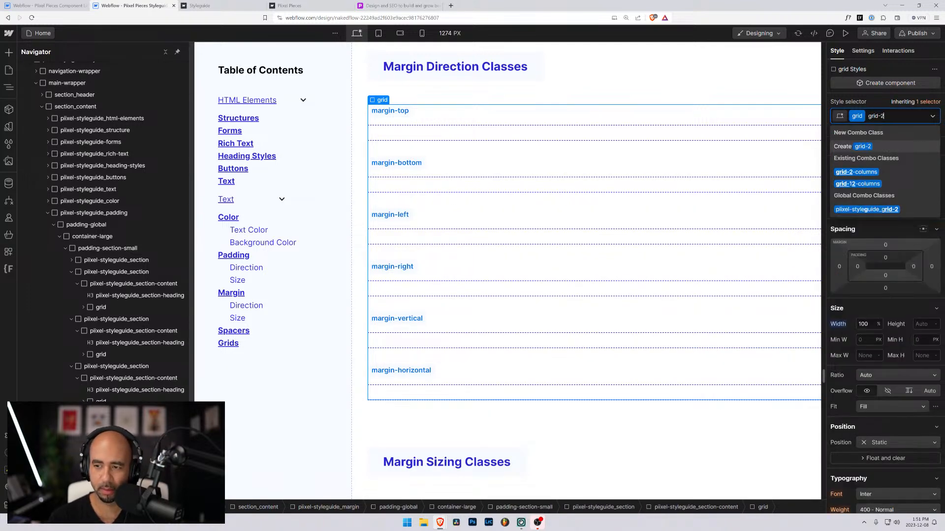
{"action": "key", "text": "Down"}
{"action": "key", "text": "Return"}
Step: Replace the piixel-styleguide_grid-3 class on the grid under Margin Sizing Classes with the grid class
{"action": "scroll", "coordinate": [638, 240], "scroll_direction": "down", "scroll_amount": 5}
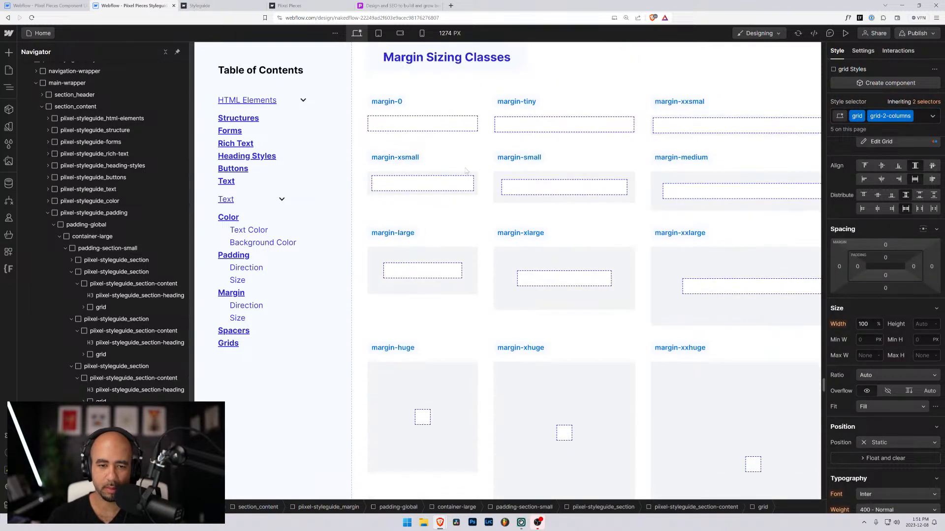
{"action": "left_click", "coordinate": [481, 122]}
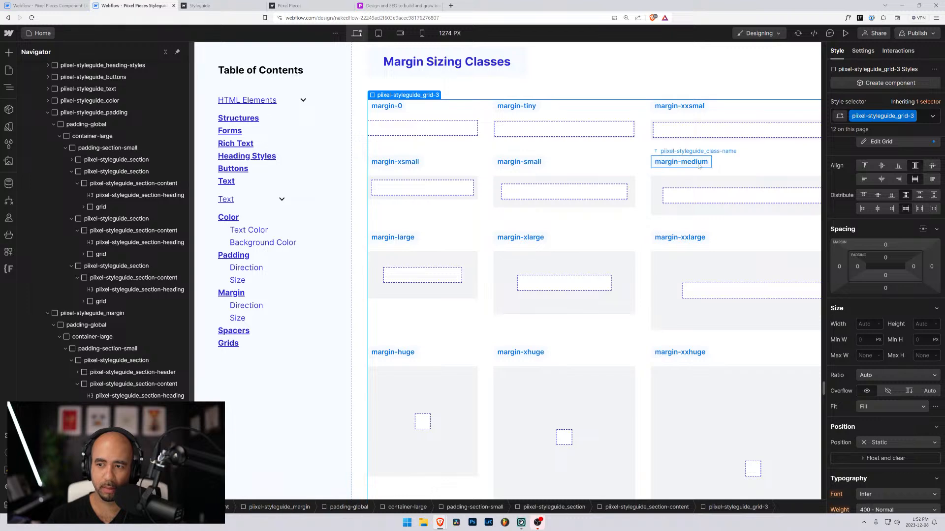
{"action": "left_click", "coordinate": [918, 121]}
{"action": "key", "text": "BackSpace"}
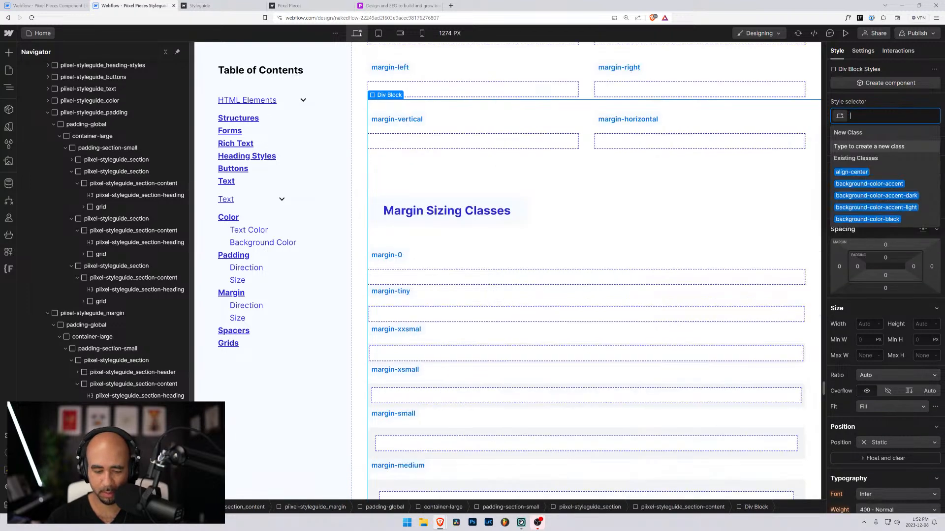
{"action": "type", "text": "grid"}
{"action": "key", "text": "Return"}
Step: Add the existing combo class grid-2-columns to the Margin Sizing Classes grid
{"action": "type", "text": "grid"}
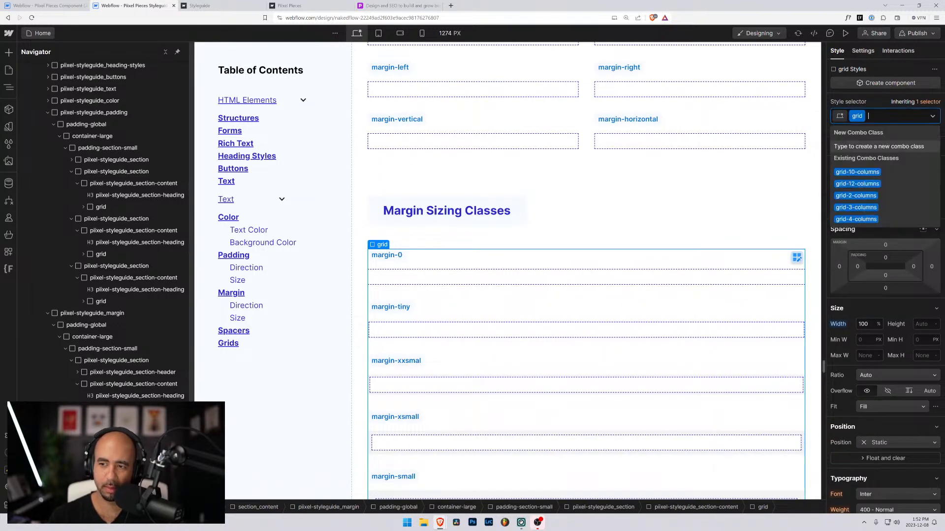
{"action": "type", "text": "-2-c"}
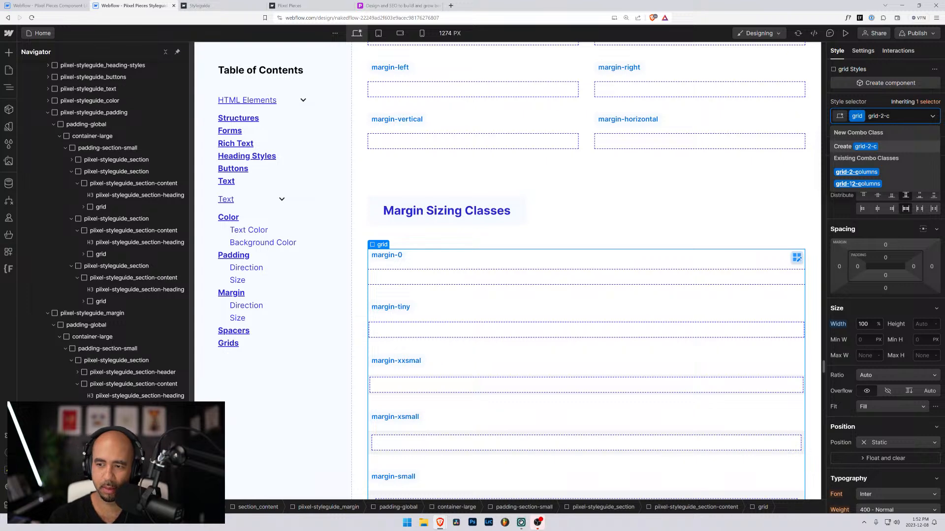
{"action": "key", "text": "Down"}
{"action": "key", "text": "Return"}
Step: Replace the piixel-styleguide_grid-3 class on the grid under Top Margins with the grid class
{"action": "scroll", "coordinate": [625, 142], "scroll_direction": "down", "scroll_amount": 8}
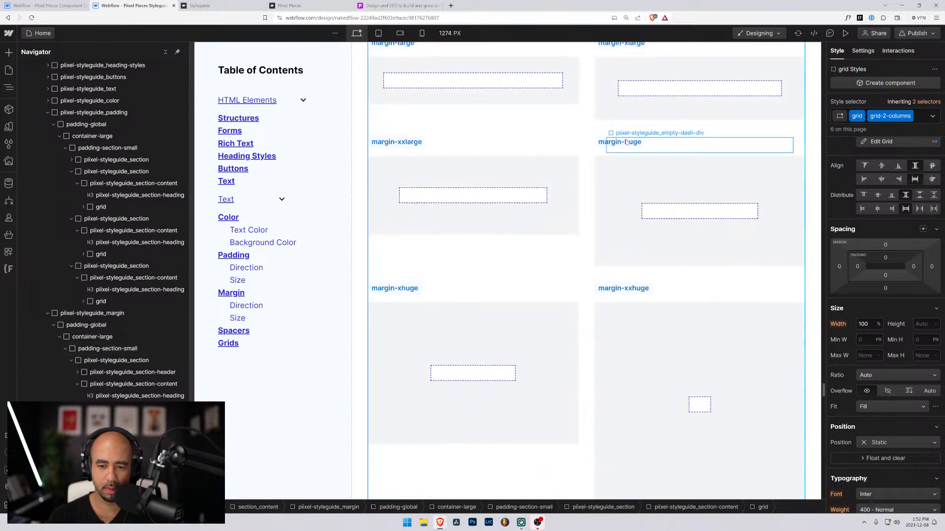
{"action": "scroll", "coordinate": [626, 142], "scroll_direction": "down", "scroll_amount": 10}
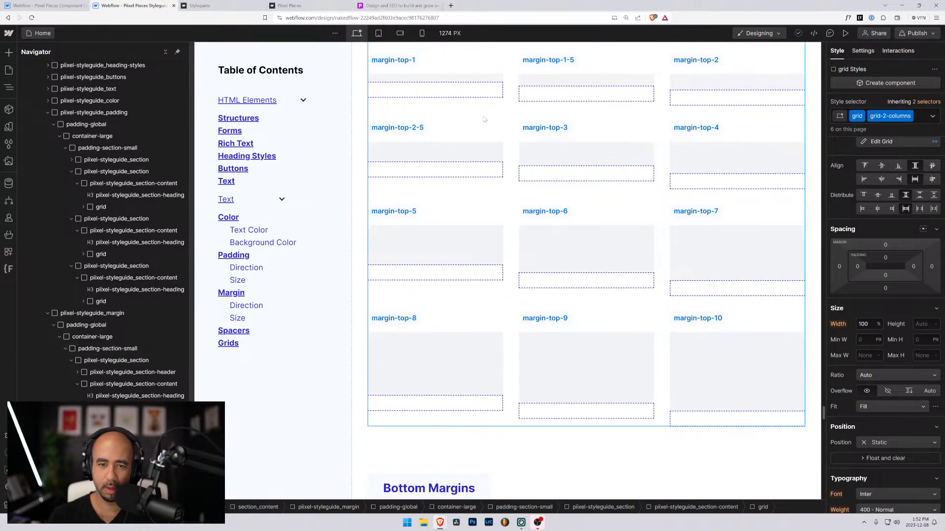
{"action": "scroll", "coordinate": [492, 126], "scroll_direction": "up", "scroll_amount": 3}
{"action": "left_click", "coordinate": [510, 134]}
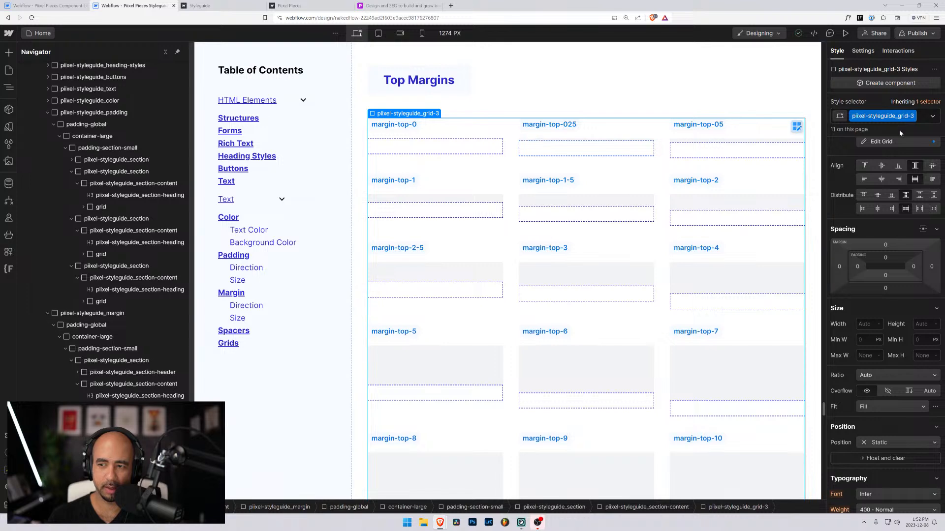
{"action": "left_click", "coordinate": [919, 118]}
{"action": "key", "text": "BackSpace"}
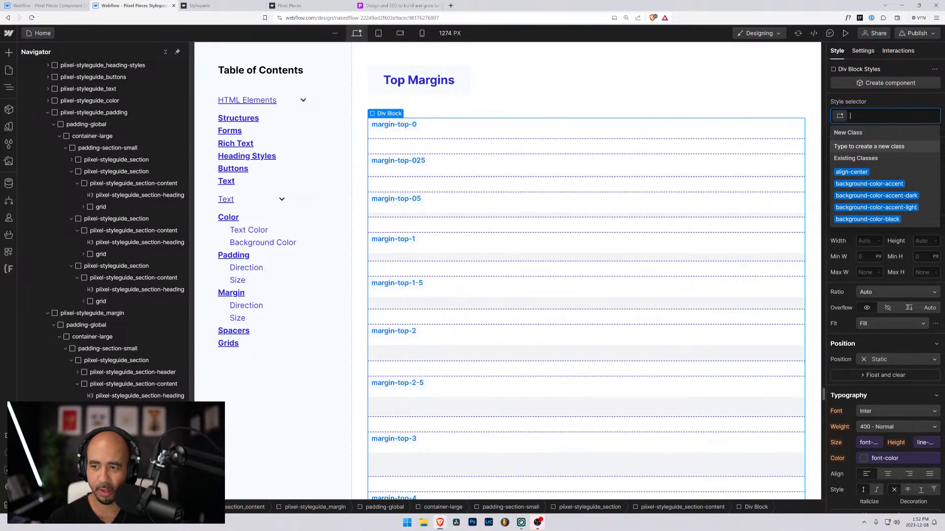
{"action": "type", "text": "grid"}
{"action": "key", "text": "Return"}
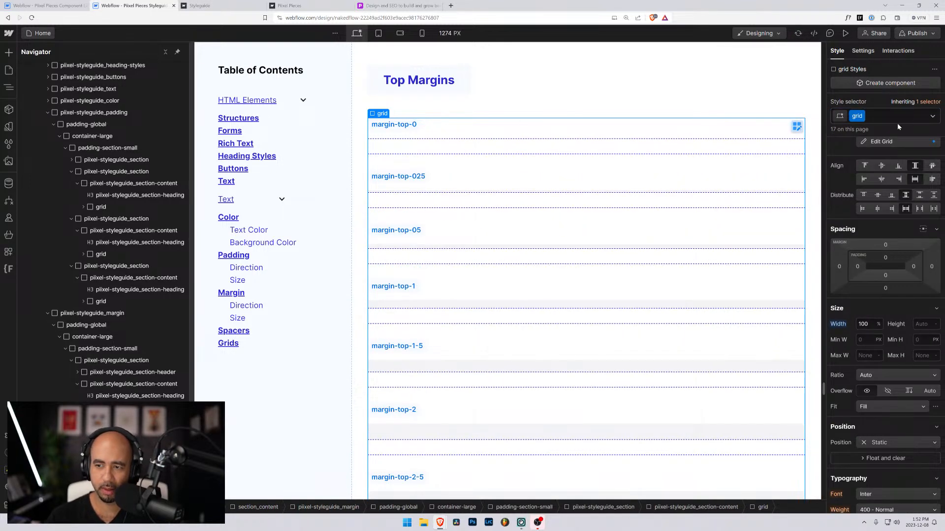
Step: Add the existing combo class grid-2-columns to the Top Margins grid
{"action": "left_click", "coordinate": [896, 120]}
{"action": "type", "text": "grid-2"}
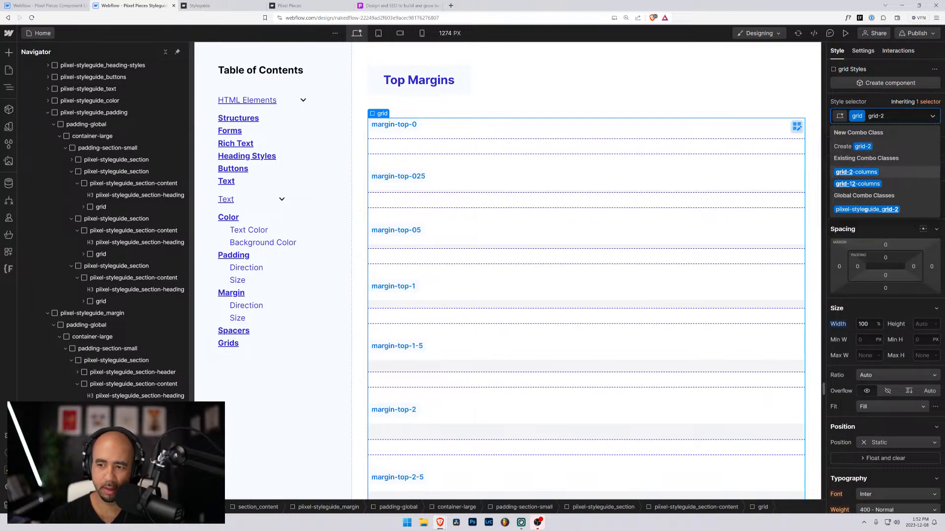
{"action": "key", "text": "Return"}
Step: Replace the piixel-styleguide_grid-3 class on the grid under Bottom Margins with the grid class
{"action": "scroll", "coordinate": [604, 225], "scroll_direction": "down", "scroll_amount": 15}
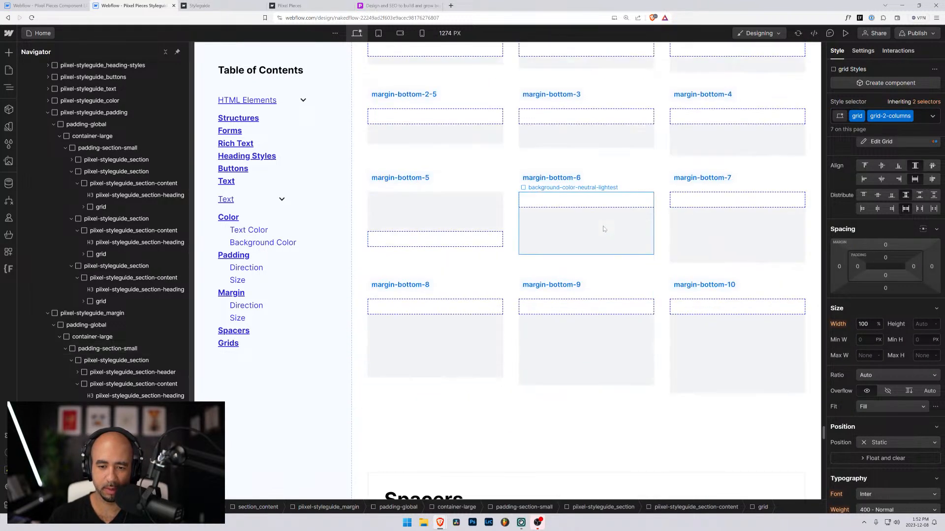
{"action": "left_click", "coordinate": [507, 99]}
{"action": "left_click", "coordinate": [920, 118]}
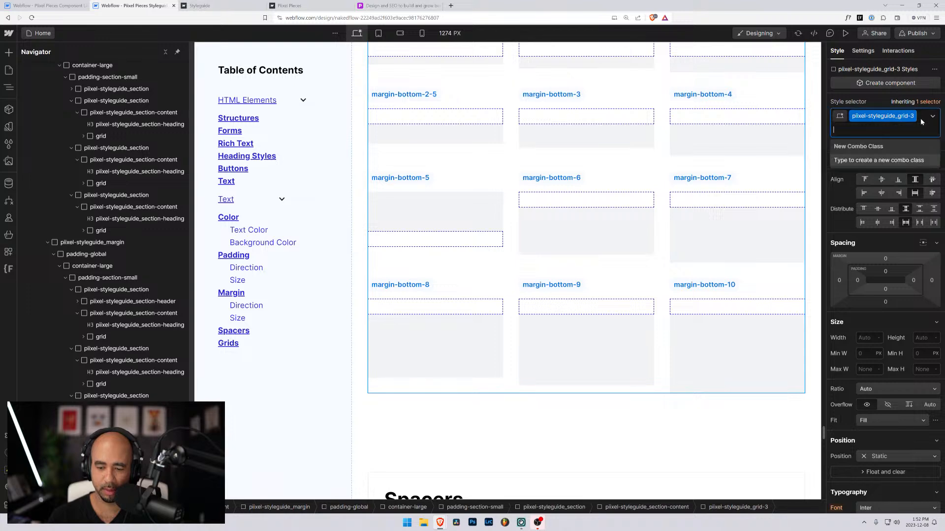
{"action": "key", "text": "BackSpace"}
{"action": "type", "text": "grid-"}
{"action": "key", "text": "BackSpace"}
{"action": "key", "text": "Return"}
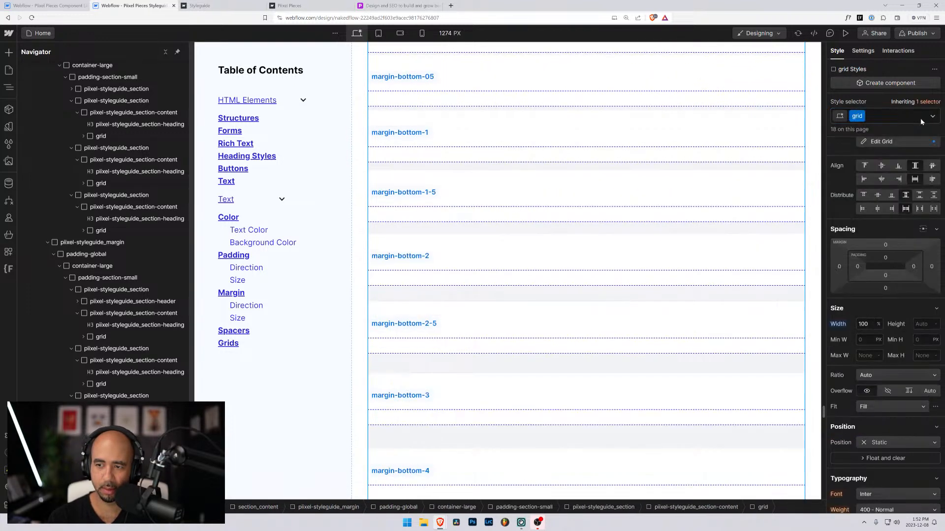
Step: Add the existing combo class grid-2-columns to the Bottom Margins grid
{"action": "type", "text": "grid"}
{"action": "key", "text": "Down"}
{"action": "key", "text": "Down"}
{"action": "key", "text": "Down"}
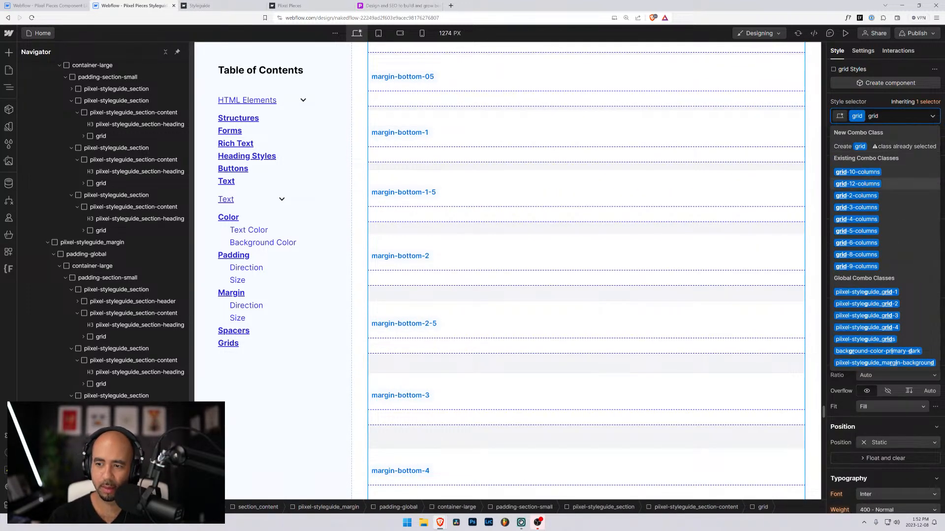
{"action": "key", "text": "Return"}
Step: Review the grid layouts of the Spacers, Utility classes, Margins and Padding sections of the styleguide
{"action": "scroll", "coordinate": [641, 272], "scroll_direction": "down", "scroll_amount": 15}
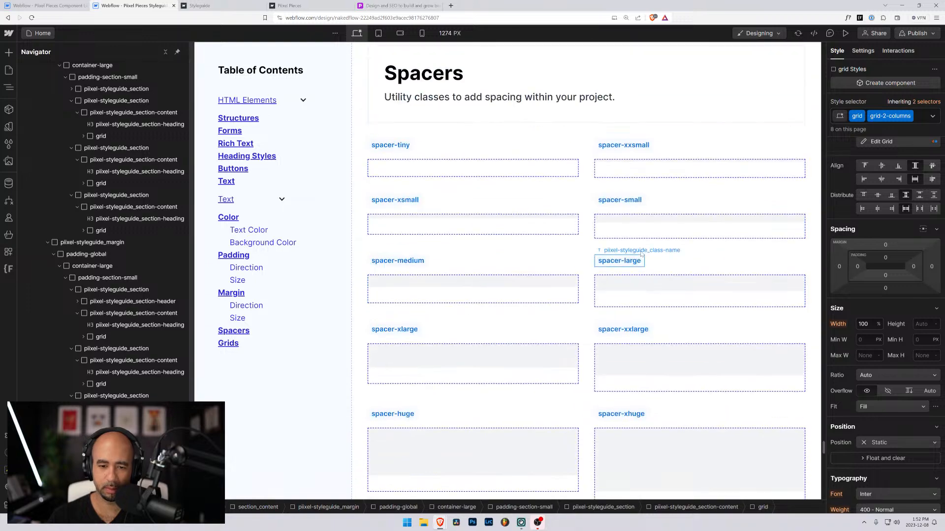
{"action": "scroll", "coordinate": [641, 272], "scroll_direction": "down", "scroll_amount": 5}
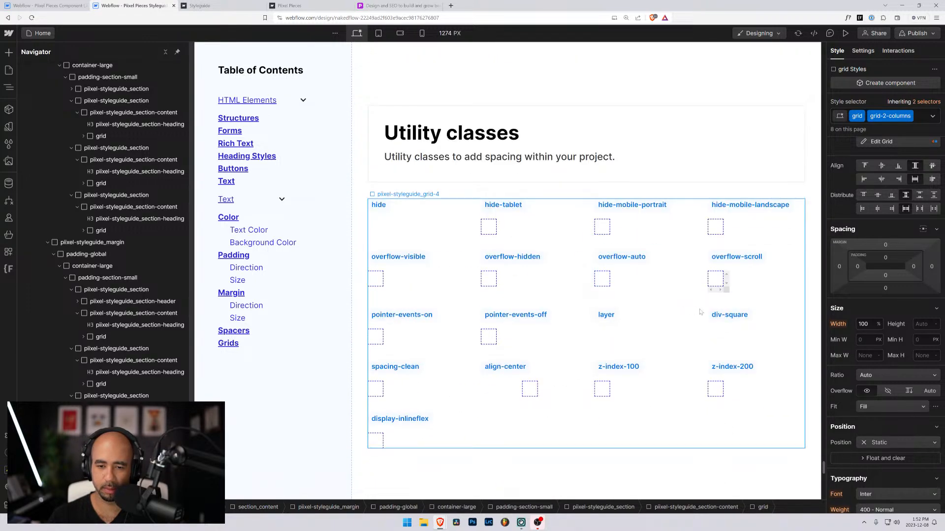
{"action": "scroll", "coordinate": [688, 295], "scroll_direction": "up", "scroll_amount": 4}
{"action": "scroll", "coordinate": [828, 257], "scroll_direction": "up", "scroll_amount": 1}
{"action": "scroll", "coordinate": [805, 200], "scroll_direction": "up", "scroll_amount": 15}
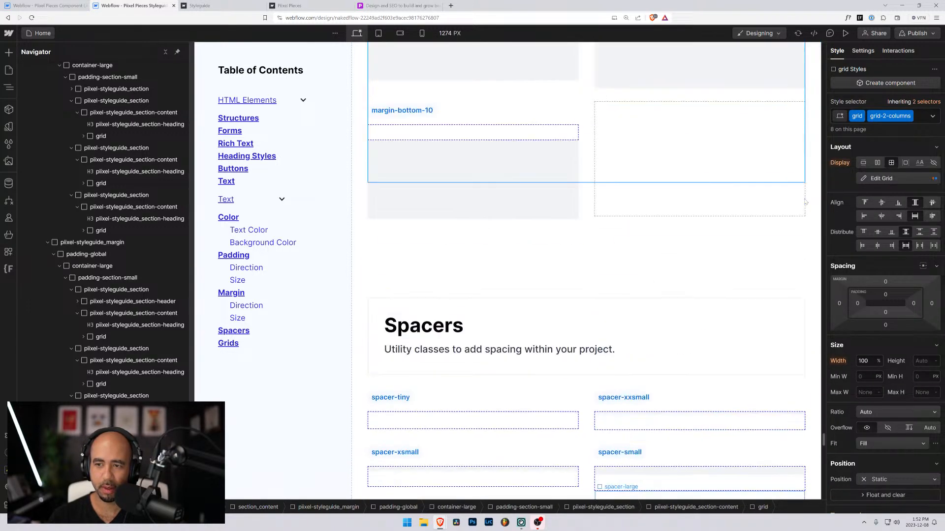
{"action": "scroll", "coordinate": [806, 201], "scroll_direction": "up", "scroll_amount": 10}
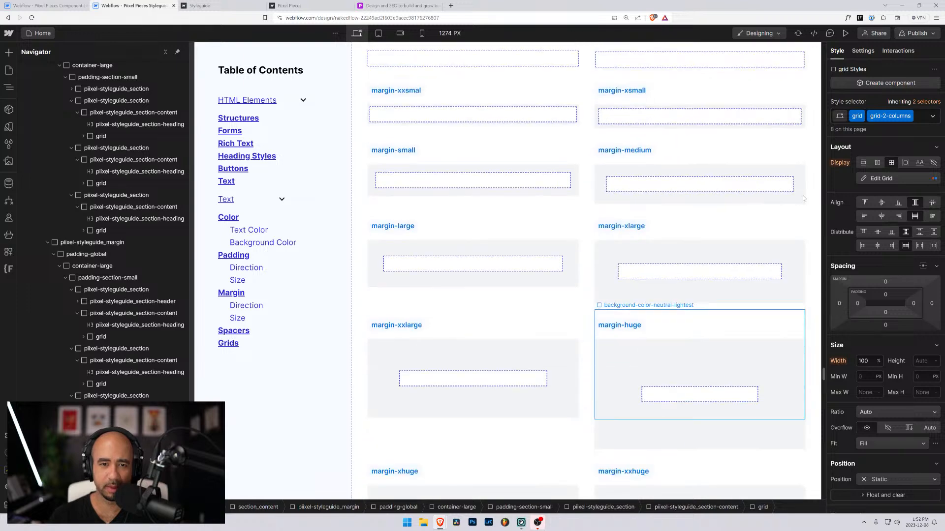
{"action": "scroll", "coordinate": [668, 203], "scroll_direction": "down", "scroll_amount": 8}
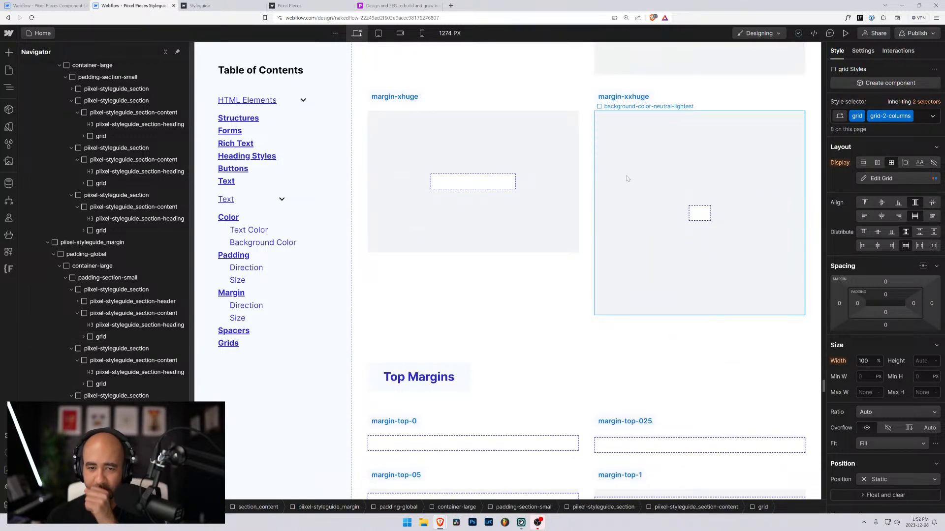
{"action": "scroll", "coordinate": [627, 178], "scroll_direction": "up", "scroll_amount": 15}
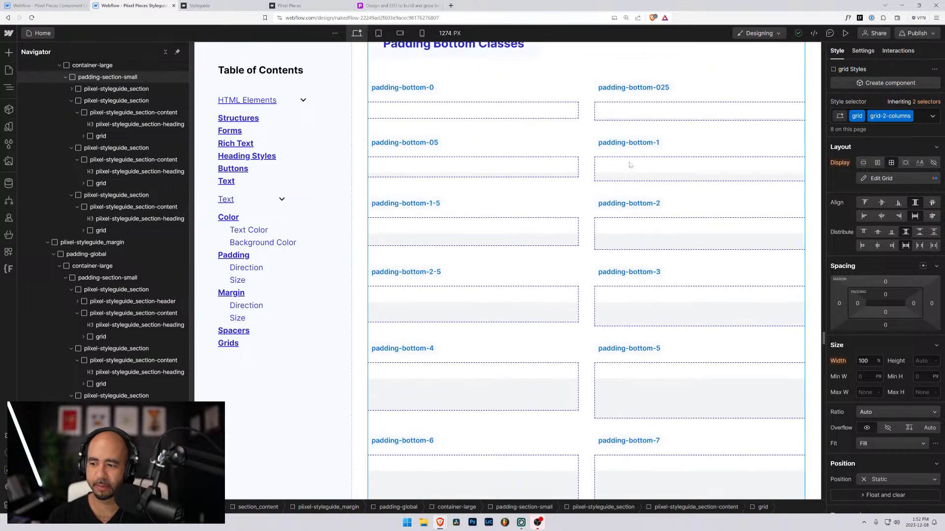
{"action": "scroll", "coordinate": [630, 164], "scroll_direction": "up", "scroll_amount": 10}
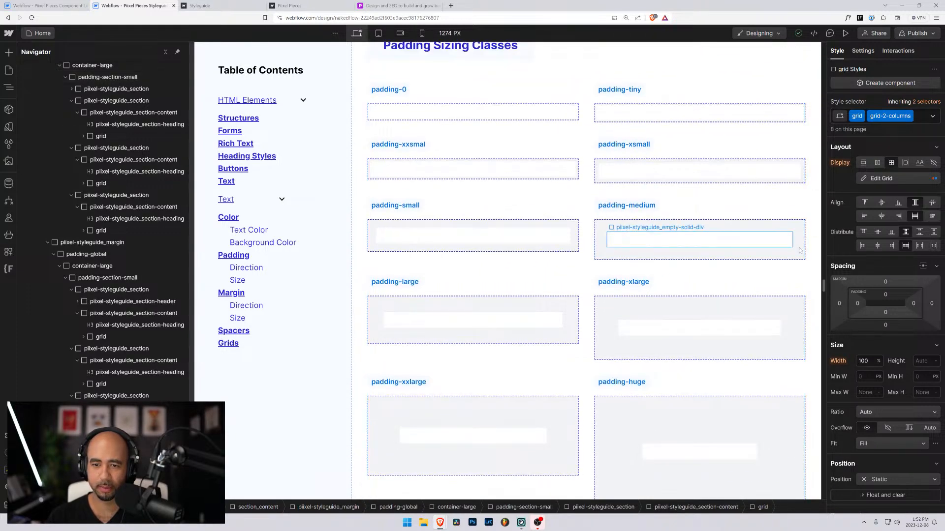
{"action": "mouse_move", "coordinate": [823, 286]}
{"action": "left_mouse_down"}
{"action": "mouse_move", "coordinate": [825, 253]}
{"action": "mouse_move", "coordinate": [824, 311]}
{"action": "mouse_move", "coordinate": [824, 294]}
{"action": "left_mouse_up"}
{"action": "scroll", "coordinate": [738, 258], "scroll_direction": "up", "scroll_amount": 3}
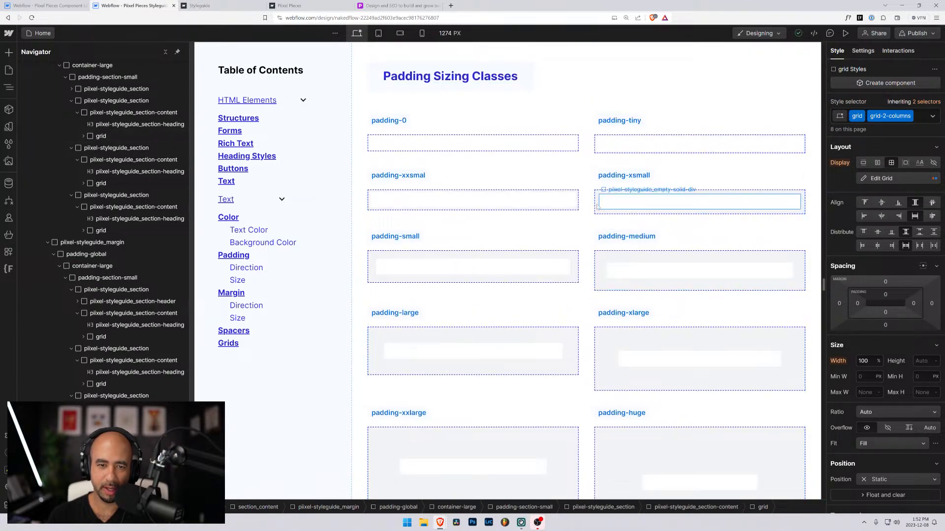
{"action": "scroll", "coordinate": [581, 201], "scroll_direction": "up", "scroll_amount": 4}
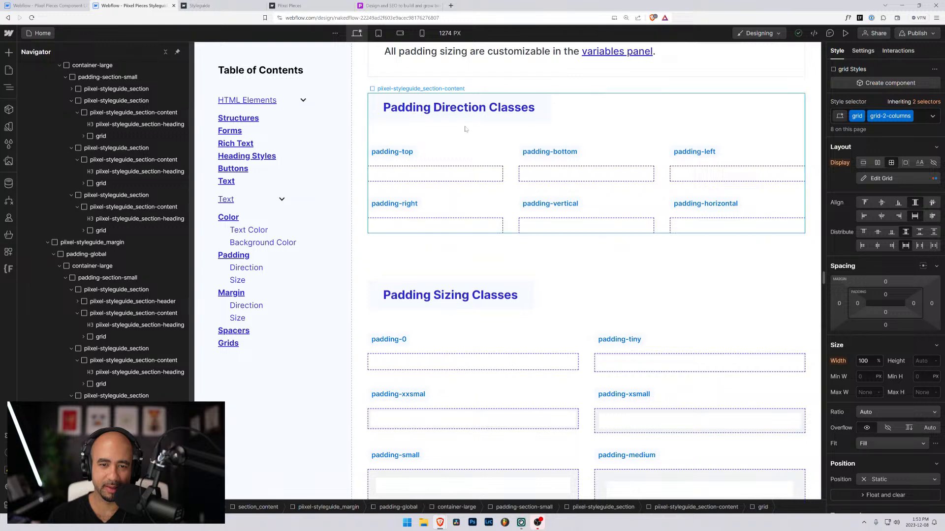
Step: Review the layout of the padding and margin class grids, from Padding Sizing Classes through Bottom Margins
{"action": "scroll", "coordinate": [498, 185], "scroll_direction": "down", "scroll_amount": 15}
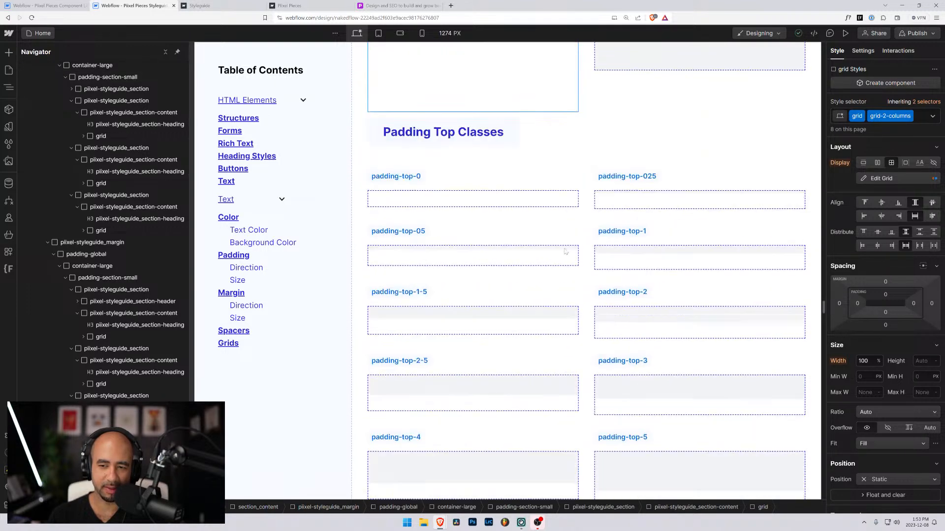
{"action": "scroll", "coordinate": [565, 251], "scroll_direction": "up", "scroll_amount": 3}
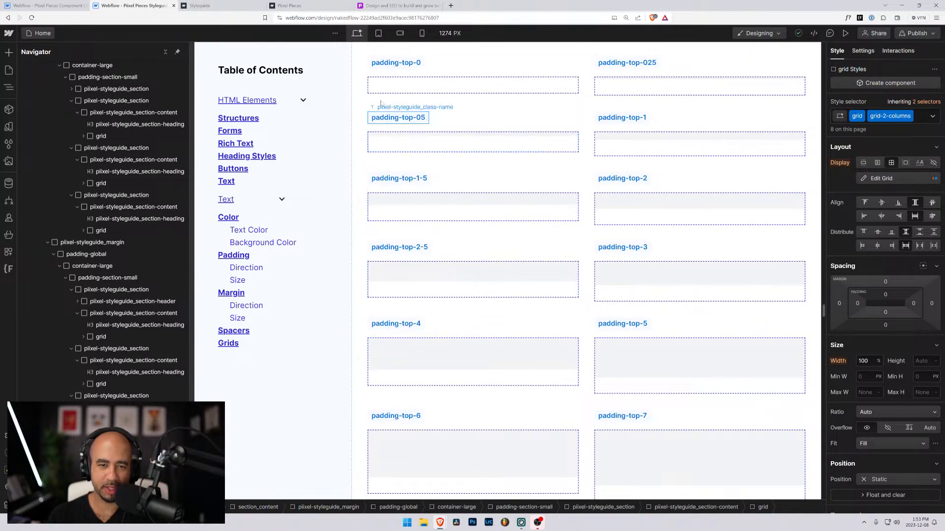
{"action": "scroll", "coordinate": [552, 186], "scroll_direction": "down", "scroll_amount": 20}
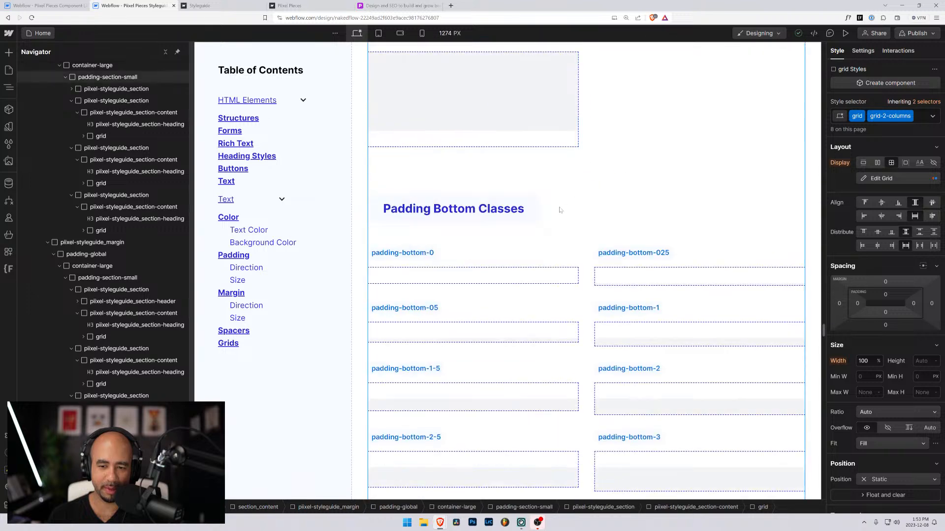
{"action": "scroll", "coordinate": [560, 210], "scroll_direction": "down", "scroll_amount": 14}
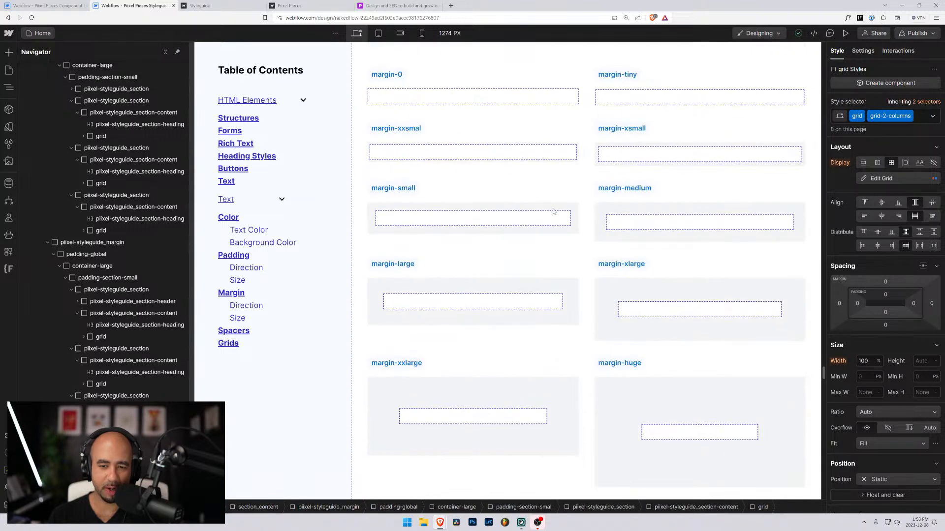
{"action": "scroll", "coordinate": [553, 212], "scroll_direction": "down", "scroll_amount": 12}
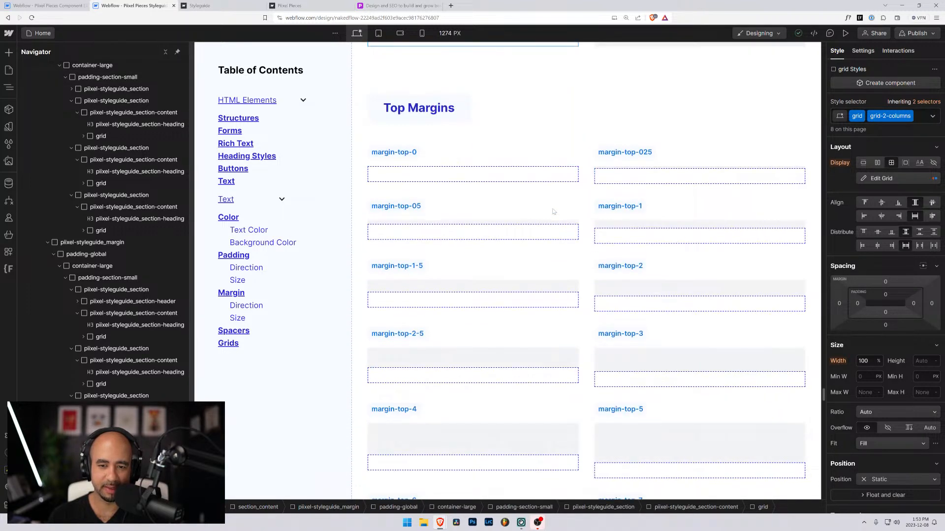
{"action": "scroll", "coordinate": [595, 230], "scroll_direction": "down", "scroll_amount": 5}
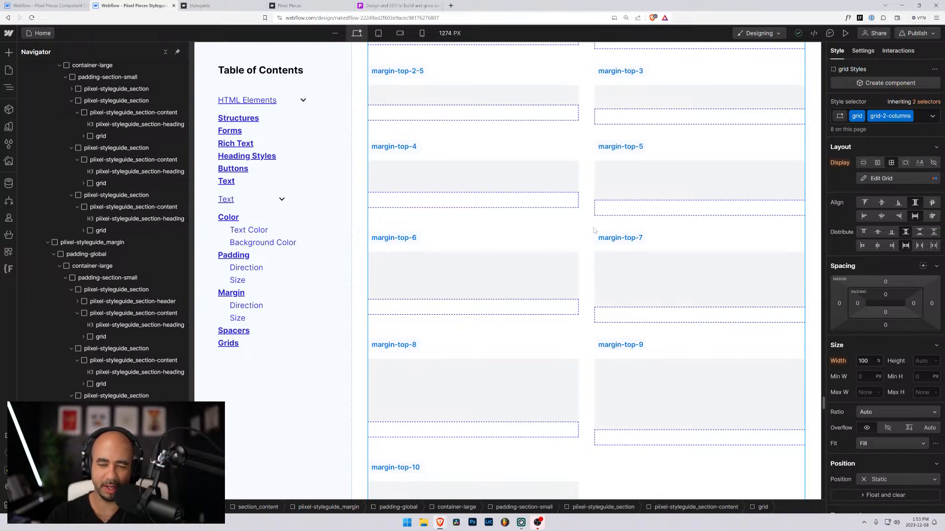
{"action": "scroll", "coordinate": [594, 230], "scroll_direction": "down", "scroll_amount": 8}
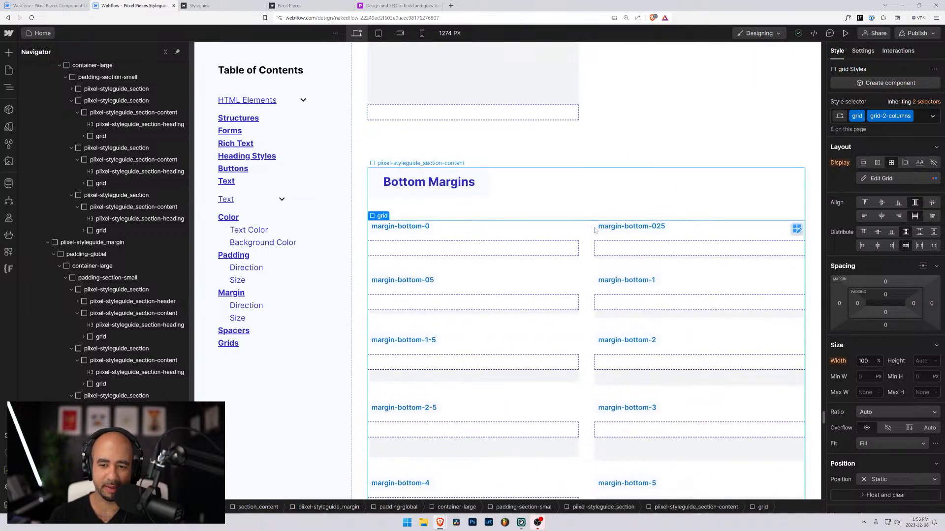
{"action": "scroll", "coordinate": [613, 216], "scroll_direction": "down", "scroll_amount": 3}
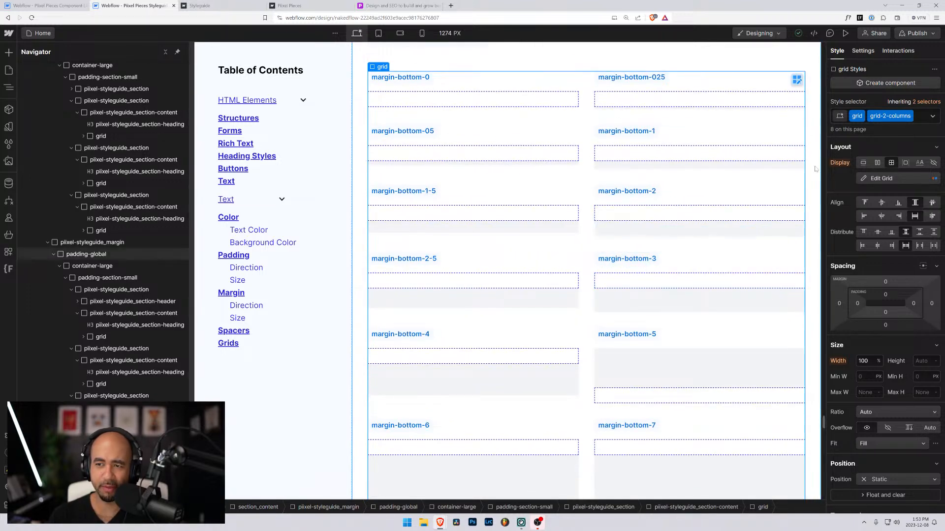
{"action": "scroll", "coordinate": [813, 296], "scroll_direction": "down", "scroll_amount": 5}
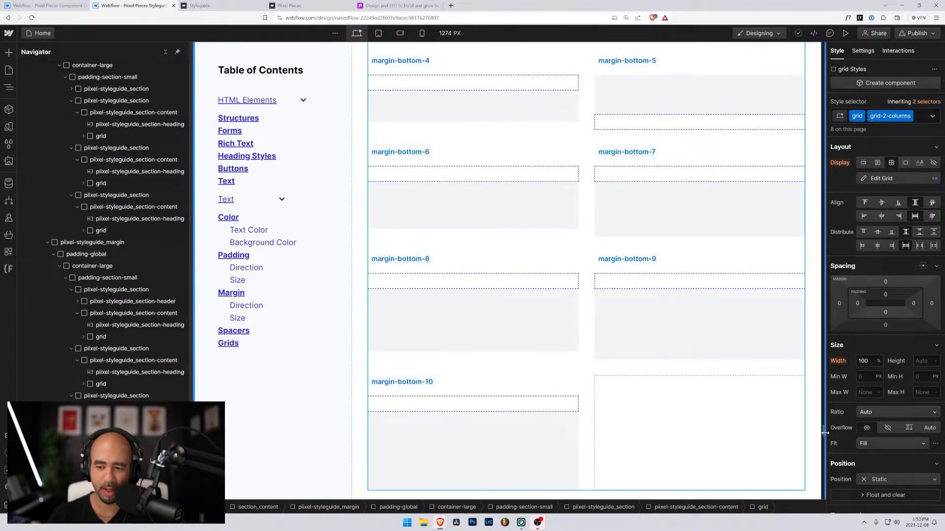
Step: Replace the piixel-styleguide_grid-3 class on the grid under Padding Direction Classes with the grid class
{"action": "left_click_drag", "start_coordinate": [824, 433], "coordinate": [827, 280]}
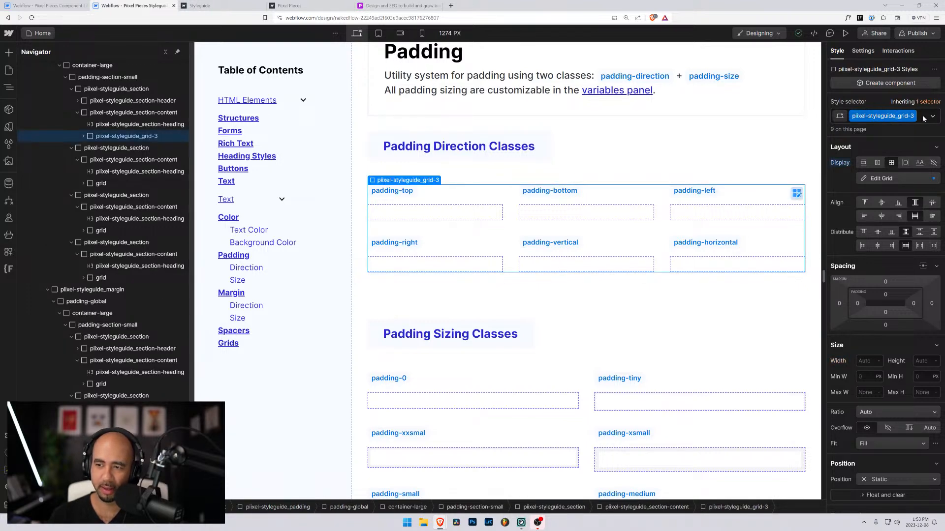
{"action": "left_click", "coordinate": [924, 118]}
{"action": "key", "text": "BackSpace"}
{"action": "type", "text": "grid"}
{"action": "key", "text": "Return"}
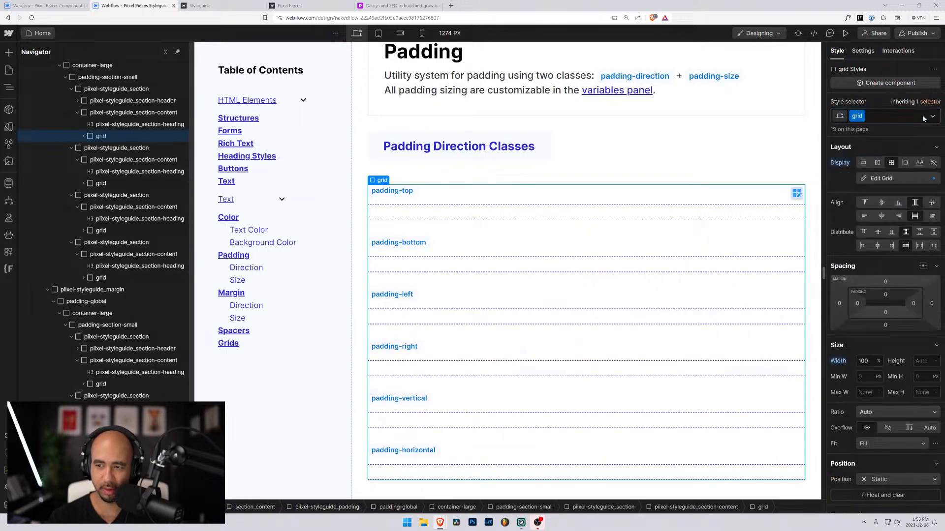
Step: Add the existing combo class grid-2-columns to the Padding Direction Classes grid
{"action": "left_click", "coordinate": [909, 118]}
{"action": "type", "text": "grid"}
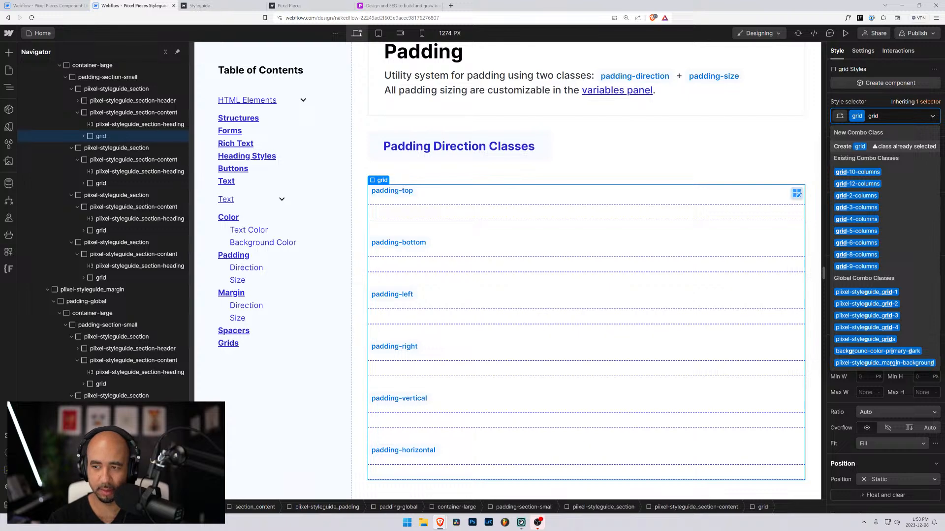
{"action": "key", "text": "Down"}
{"action": "key", "text": "Down"}
{"action": "key", "text": "Down"}
{"action": "key", "text": "Return"}
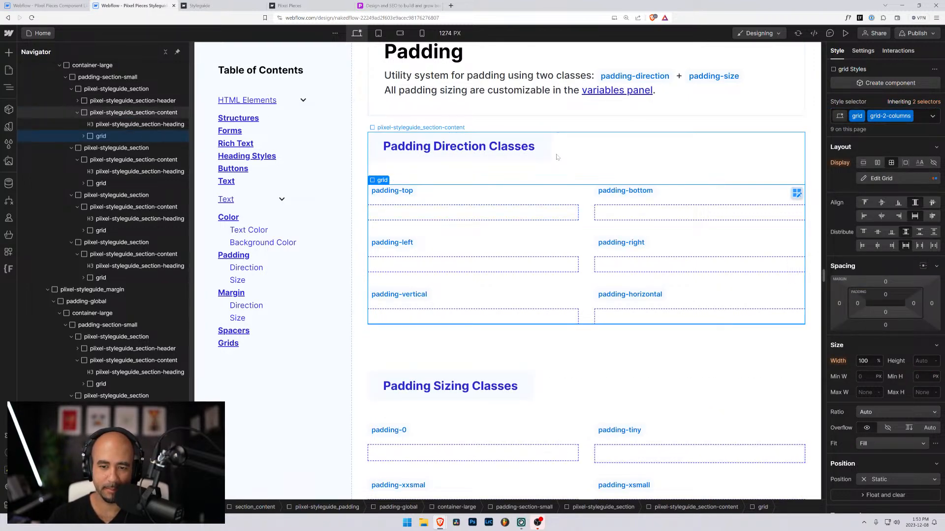
Step: Examine the class name labels and preview boxes under Padding Direction Classes and Padding Sizing Classes
{"action": "scroll", "coordinate": [556, 156], "scroll_direction": "down", "scroll_amount": 15}
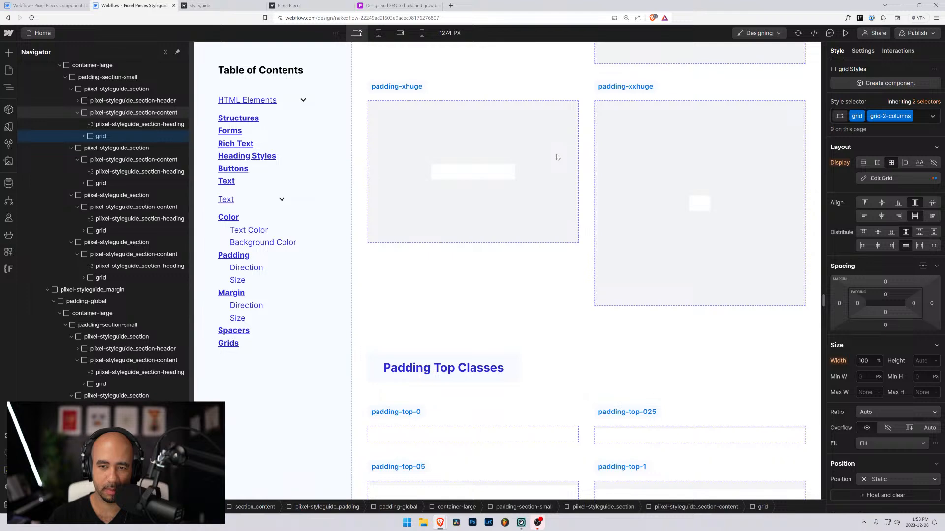
{"action": "scroll", "coordinate": [556, 156], "scroll_direction": "up", "scroll_amount": 8}
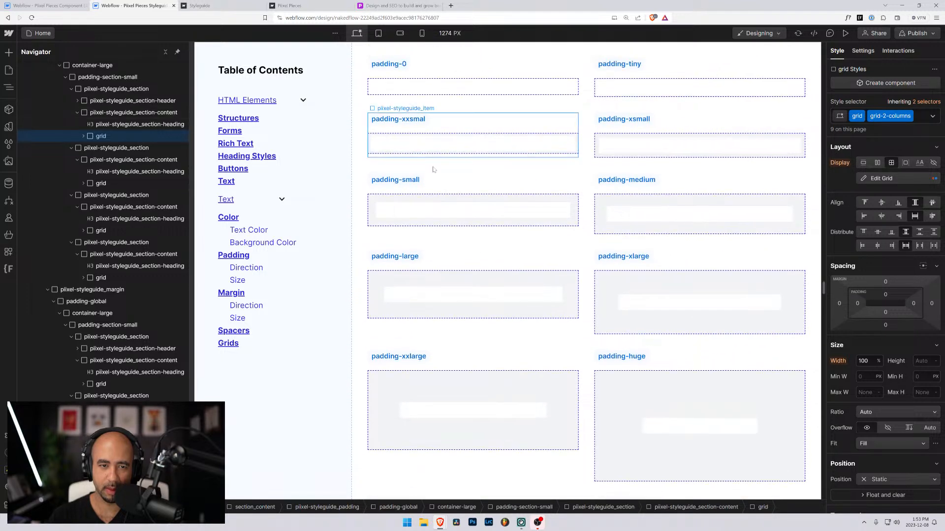
{"action": "left_click", "coordinate": [634, 66]}
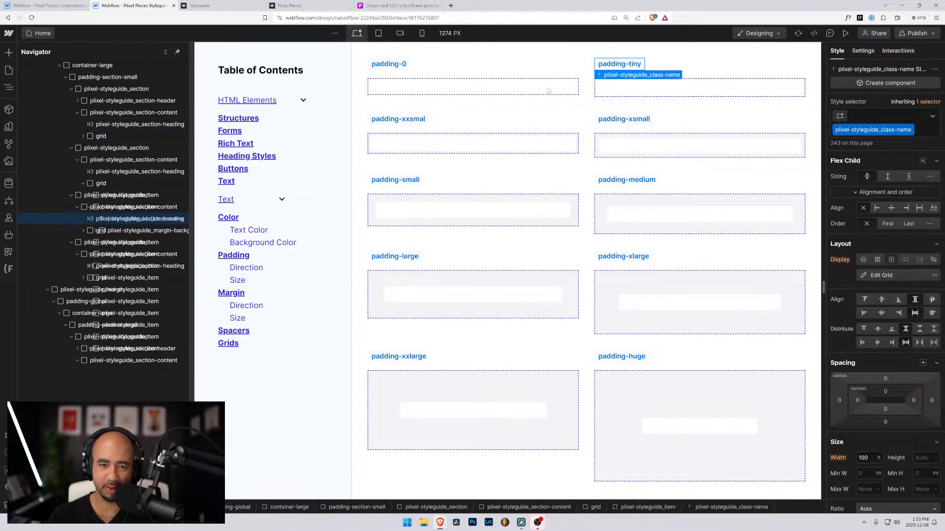
{"action": "left_click", "coordinate": [625, 120]}
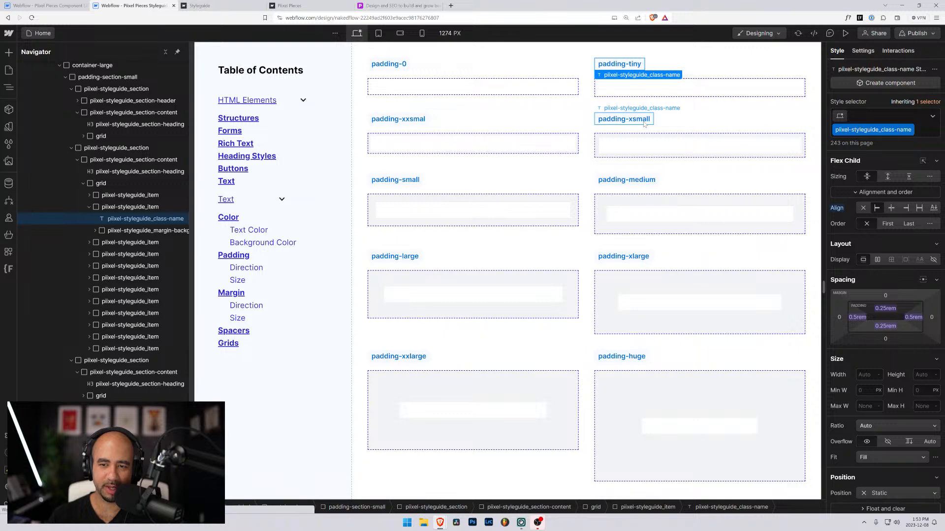
{"action": "scroll", "coordinate": [561, 175], "scroll_direction": "up", "scroll_amount": 6}
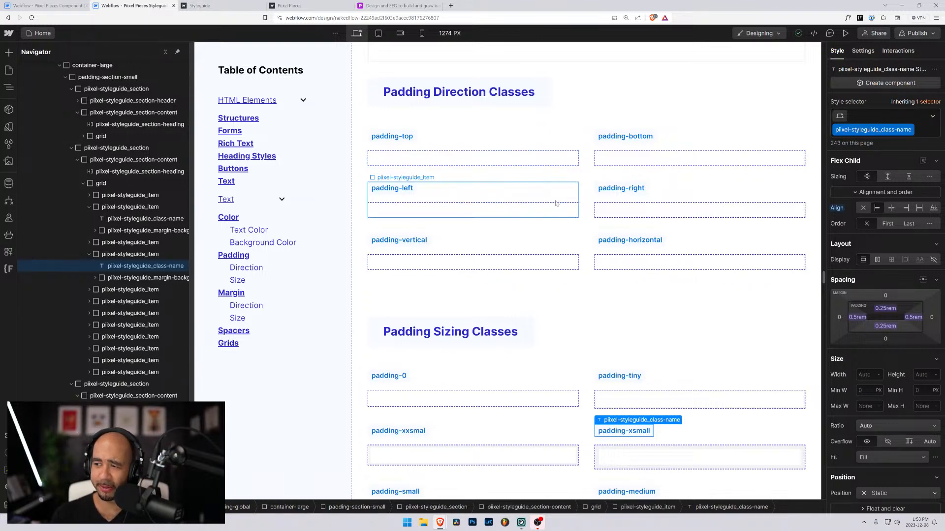
{"action": "scroll", "coordinate": [559, 206], "scroll_direction": "down", "scroll_amount": 5}
{"action": "scroll", "coordinate": [558, 205], "scroll_direction": "down", "scroll_amount": 4}
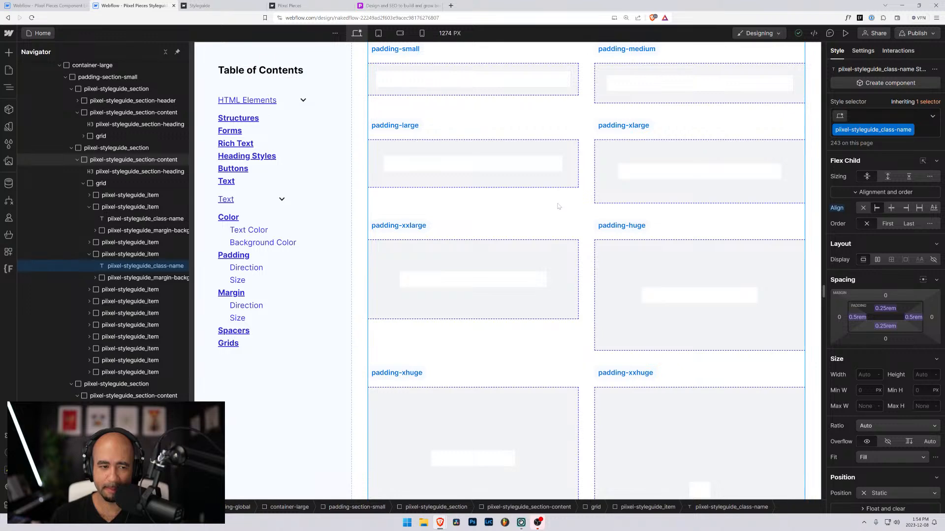
{"action": "scroll", "coordinate": [559, 206], "scroll_direction": "up", "scroll_amount": 4}
{"action": "scroll", "coordinate": [558, 205], "scroll_direction": "down", "scroll_amount": 3}
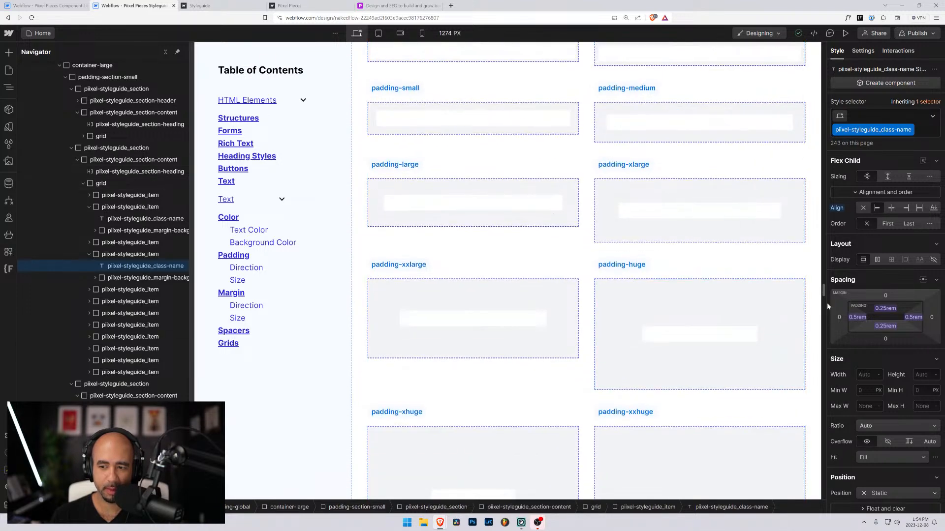
{"action": "left_click_drag", "start_coordinate": [823, 294], "coordinate": [825, 334]}
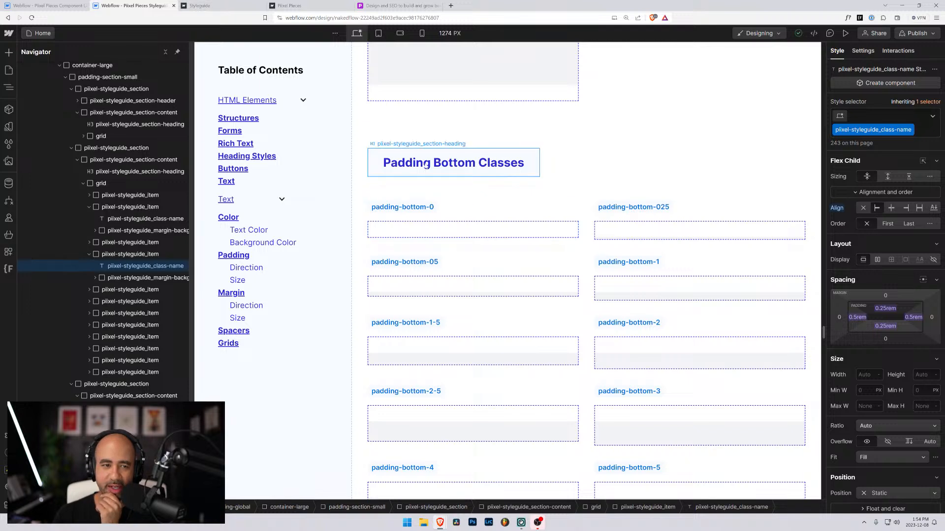
Step: Inspect the numeric suffixes of the padding-bottom-025, padding-bottom-1 and padding-bottom-1-5 labels without changing them
{"action": "double_click", "coordinate": [662, 207]}
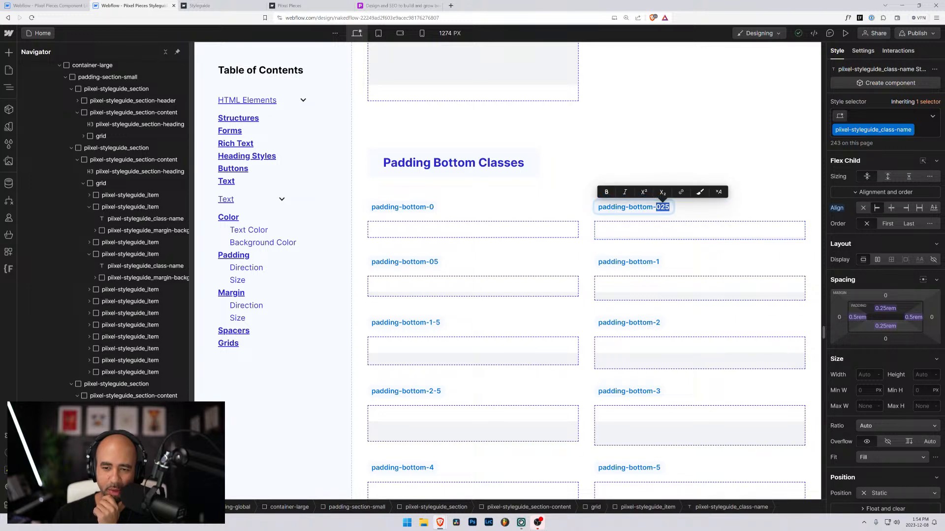
{"action": "key", "text": "Escape"}
{"action": "left_click", "coordinate": [598, 261]}
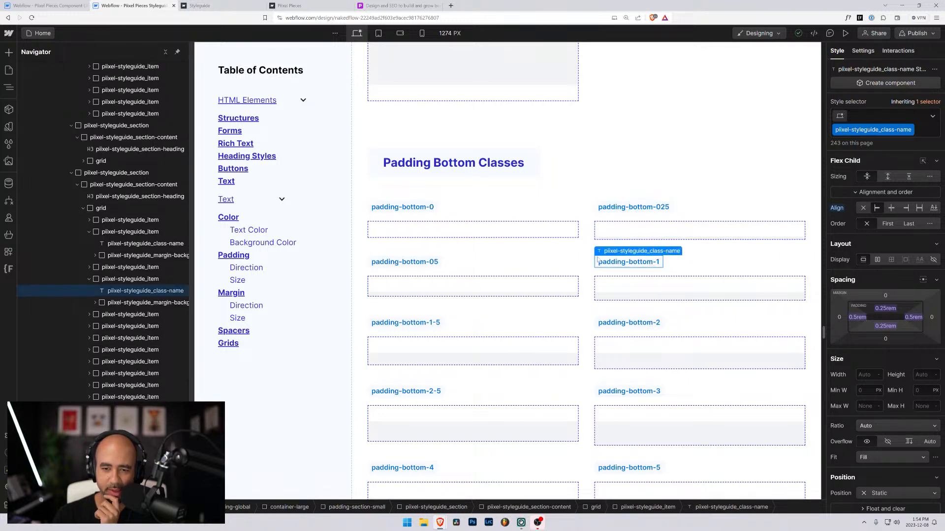
{"action": "left_click", "coordinate": [434, 325]}
{"action": "left_click", "coordinate": [432, 323]}
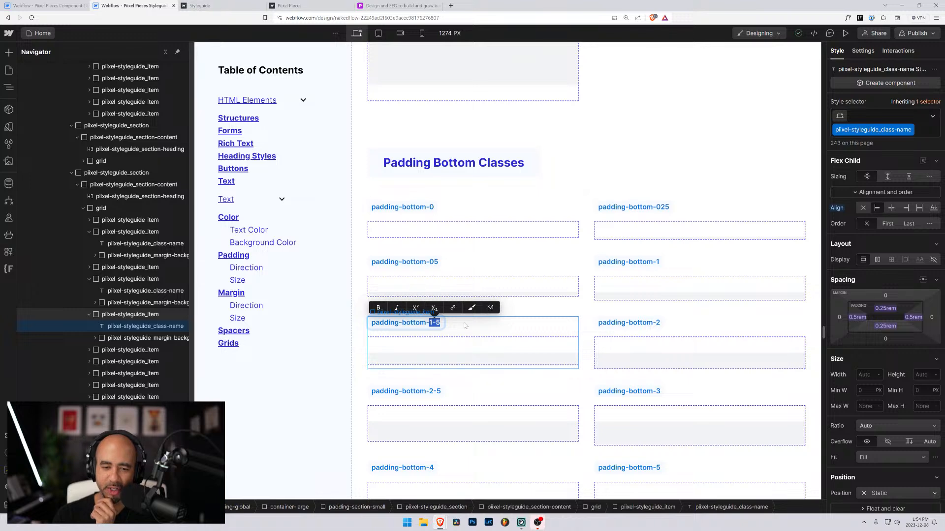
{"action": "key", "text": "Escape"}
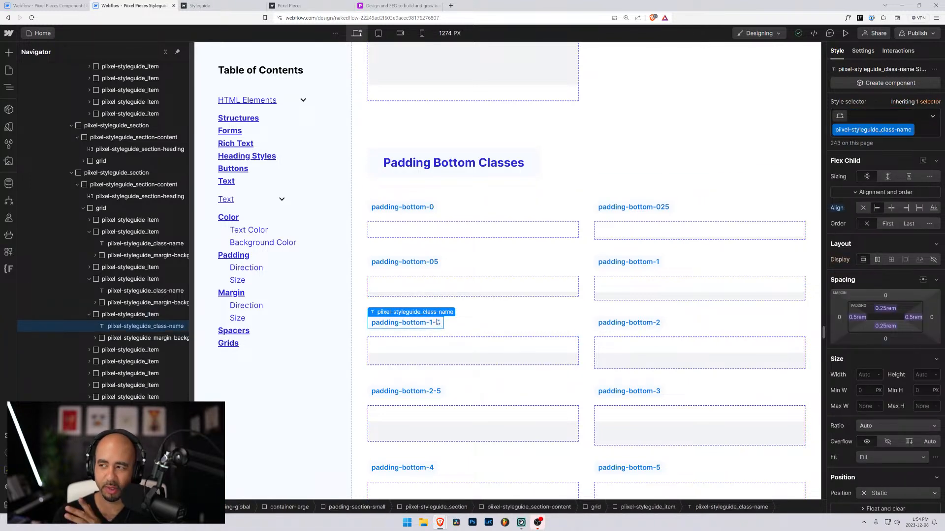
Step: Compare the numbered padding-bottom classes with the named size classes in the margin and Padding Sizing Classes sections
{"action": "scroll", "coordinate": [466, 312], "scroll_direction": "down", "scroll_amount": 4}
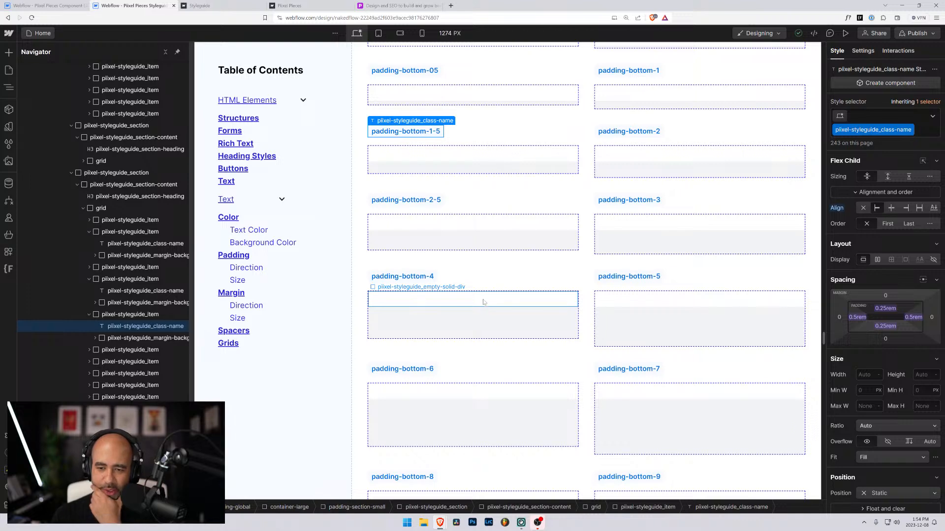
{"action": "scroll", "coordinate": [481, 302], "scroll_direction": "down", "scroll_amount": 9}
{"action": "scroll", "coordinate": [482, 309], "scroll_direction": "down", "scroll_amount": 12}
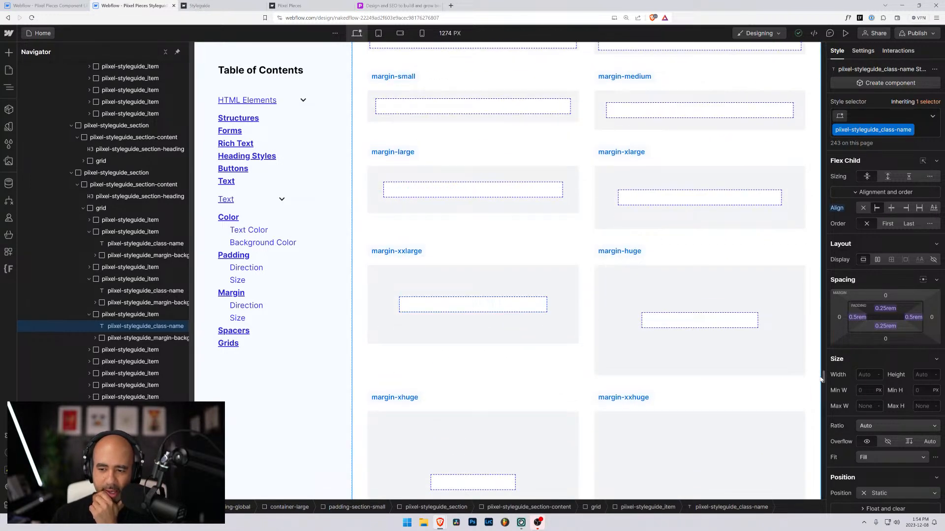
{"action": "left_click_drag", "start_coordinate": [821, 375], "coordinate": [816, 291]}
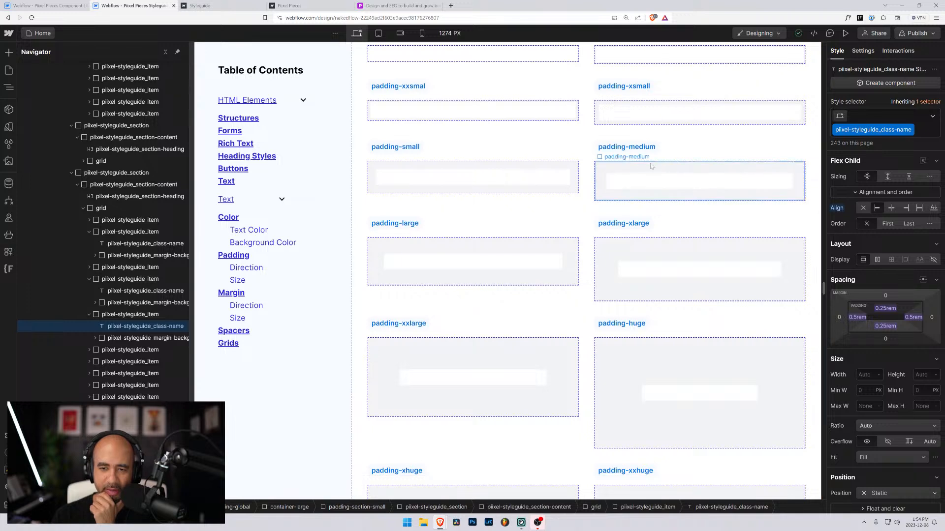
{"action": "scroll", "coordinate": [640, 142], "scroll_direction": "up", "scroll_amount": 4}
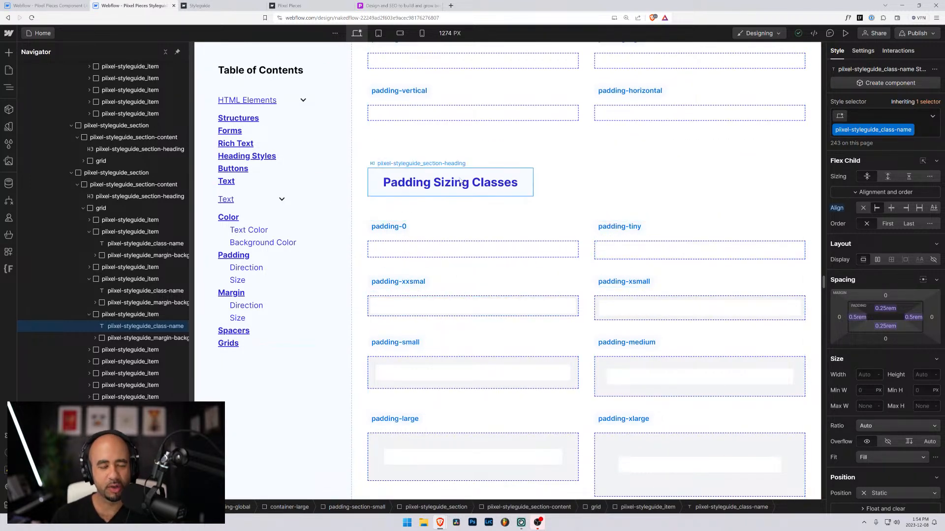
Step: Check the sizing group in the site's variables and open the list of style selectors beside the padding size classes
{"action": "left_click", "coordinate": [8, 126]}
{"action": "scroll", "coordinate": [120, 217], "scroll_direction": "down", "scroll_amount": 10}
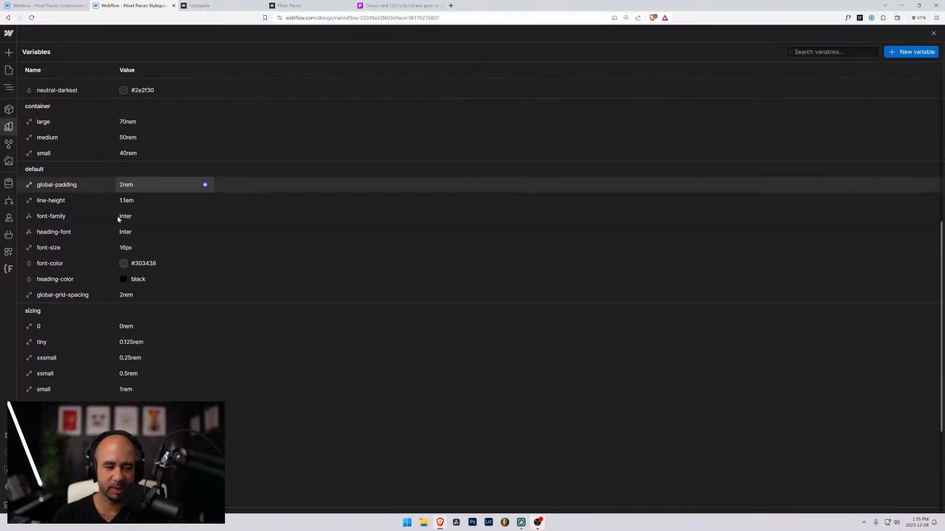
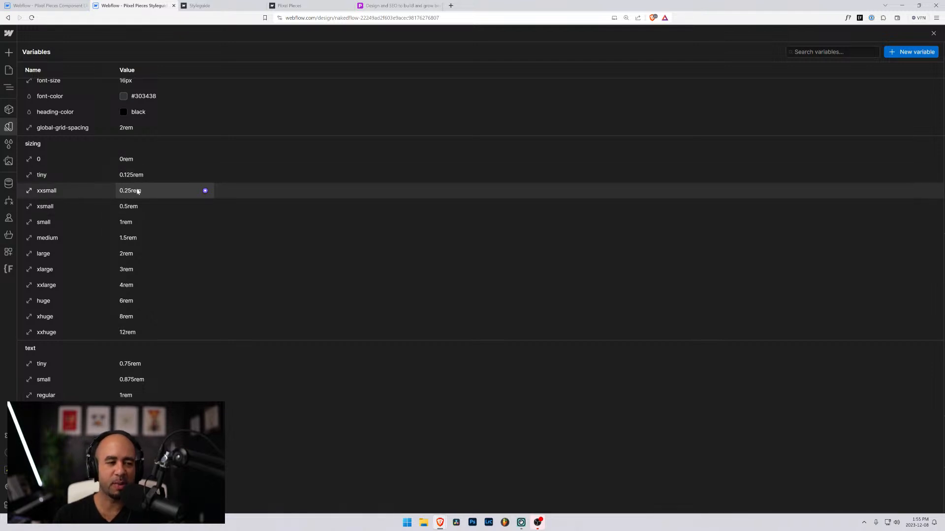
{"action": "left_click", "coordinate": [45, 5]}
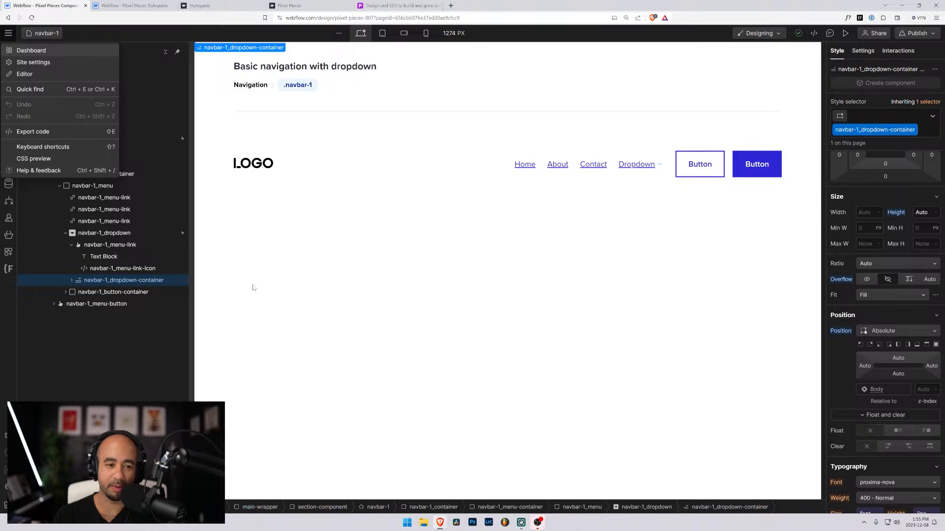
{"action": "left_click", "coordinate": [130, 6]}
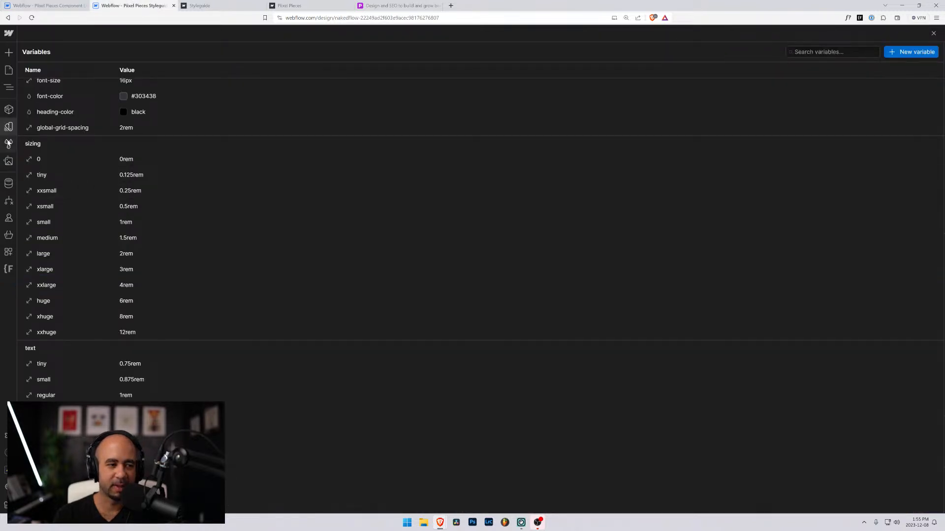
{"action": "left_click", "coordinate": [8, 143]}
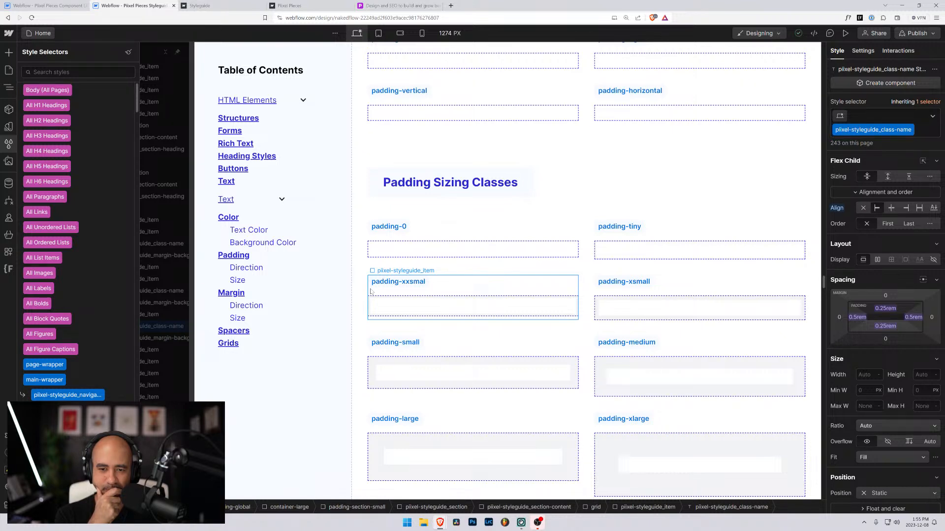
{"action": "scroll", "coordinate": [464, 326], "scroll_direction": "down", "scroll_amount": 7}
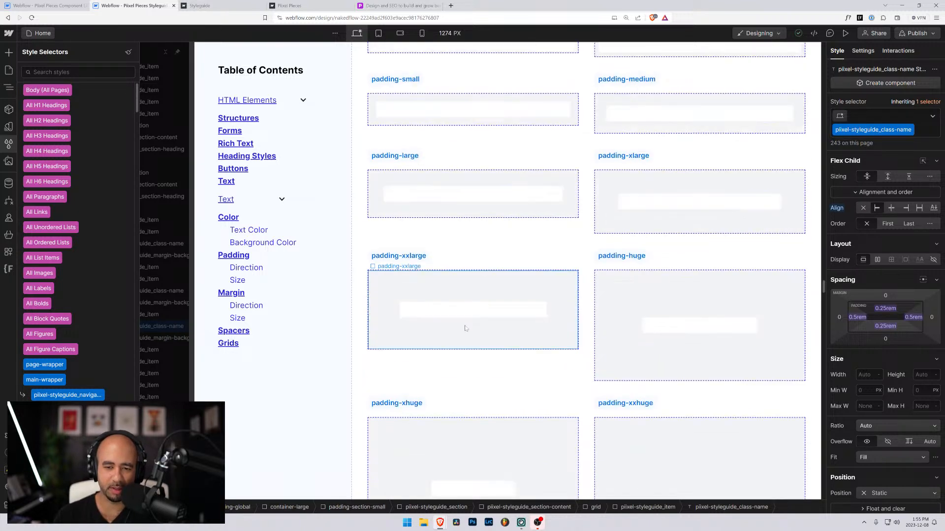
Step: Inspect the numbered labels under Padding Top Classes, focusing on the 2-5 suffix of padding-top-2-5 and the padding-top-1-5 label
{"action": "scroll", "coordinate": [464, 326], "scroll_direction": "down", "scroll_amount": 14}
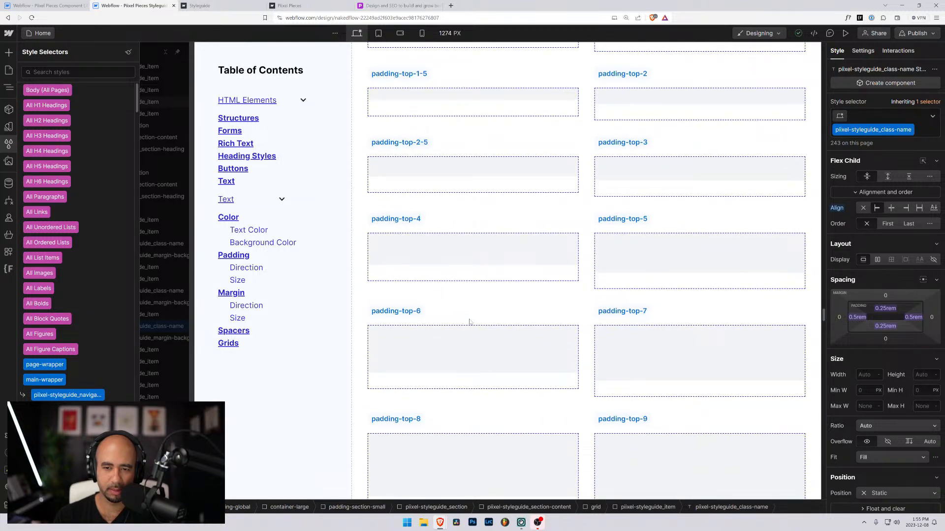
{"action": "scroll", "coordinate": [468, 322], "scroll_direction": "up", "scroll_amount": 3}
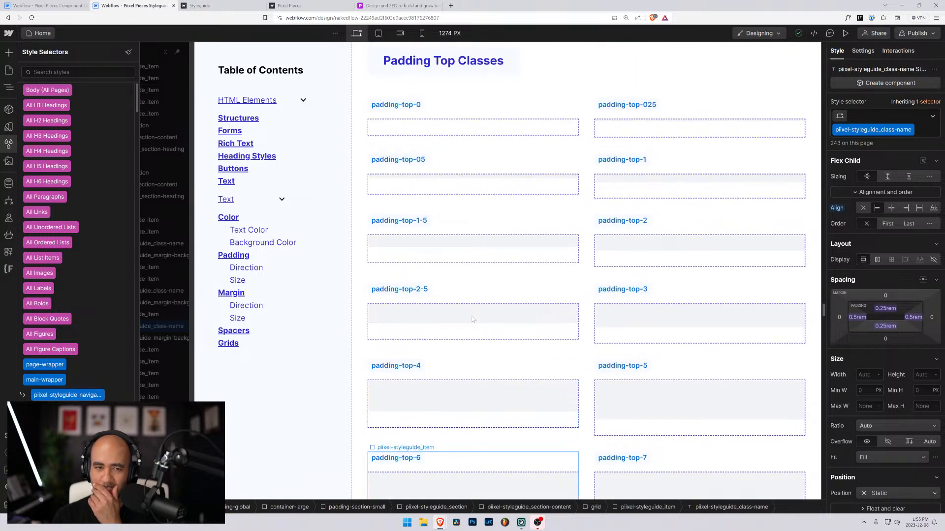
{"action": "left_click", "coordinate": [419, 293]}
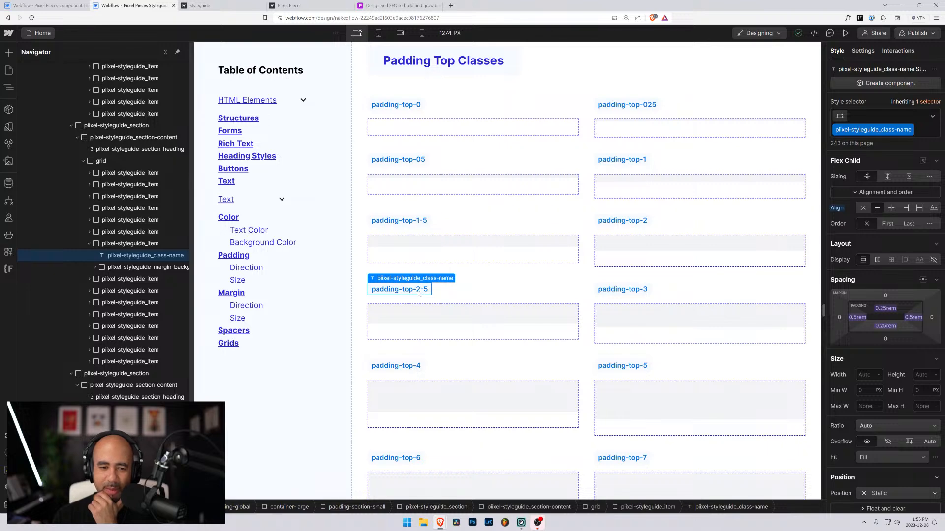
{"action": "double_click", "coordinate": [419, 294]}
{"action": "scroll", "coordinate": [482, 295], "scroll_direction": "up", "scroll_amount": 5}
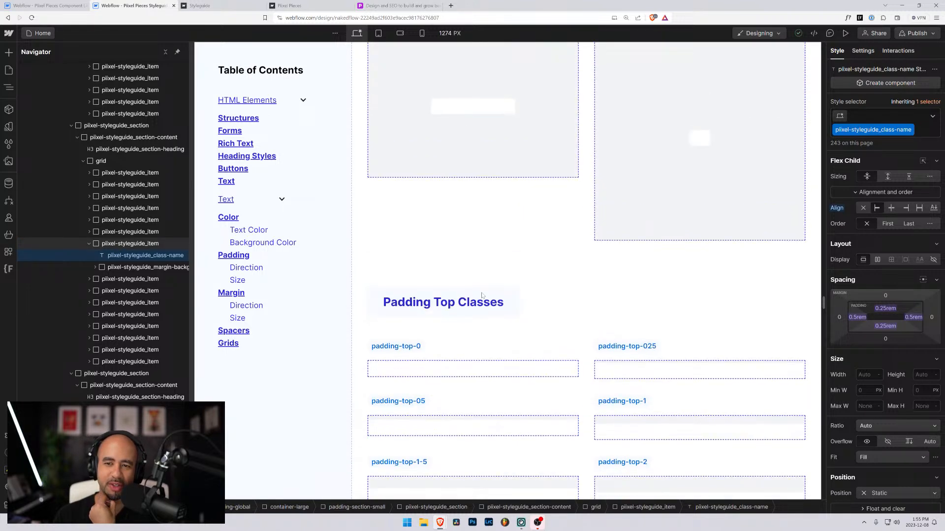
{"action": "scroll", "coordinate": [482, 295], "scroll_direction": "down", "scroll_amount": 5}
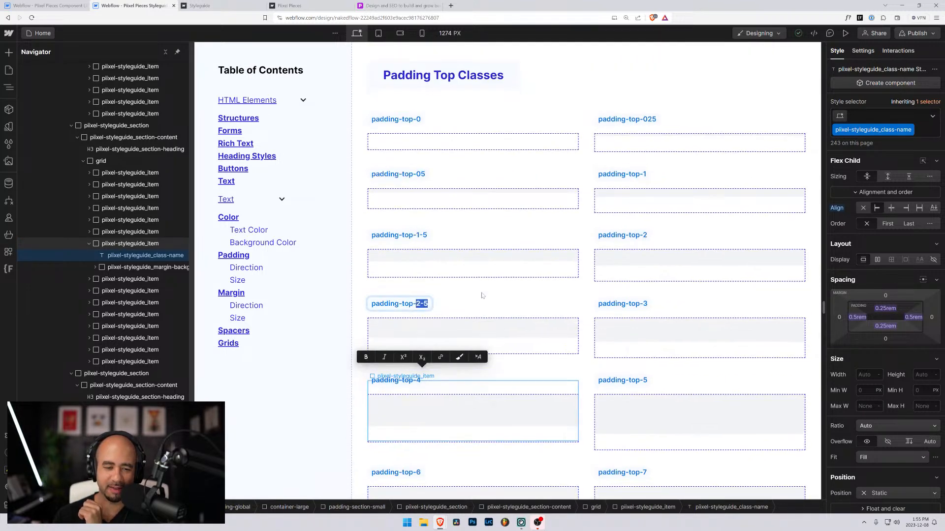
{"action": "left_click", "coordinate": [424, 236]}
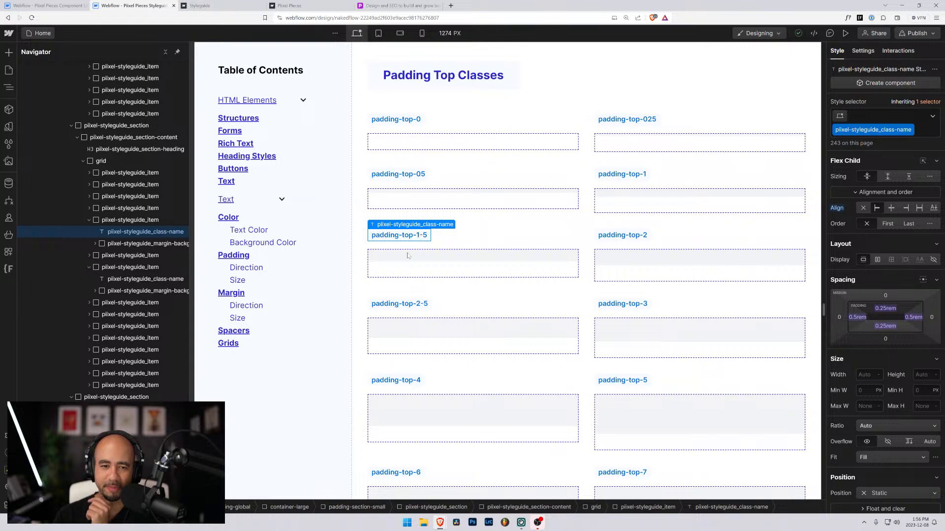
Step: Compare the numbered padding-top classes and their preview boxes with the named padding size classes above them
{"action": "scroll", "coordinate": [406, 259], "scroll_direction": "down", "scroll_amount": 4}
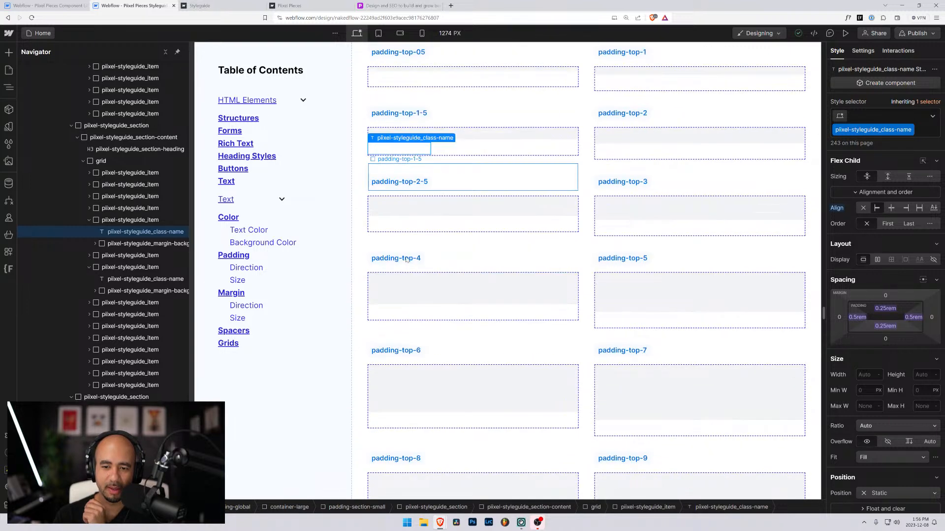
{"action": "scroll", "coordinate": [630, 295], "scroll_direction": "up", "scroll_amount": 5}
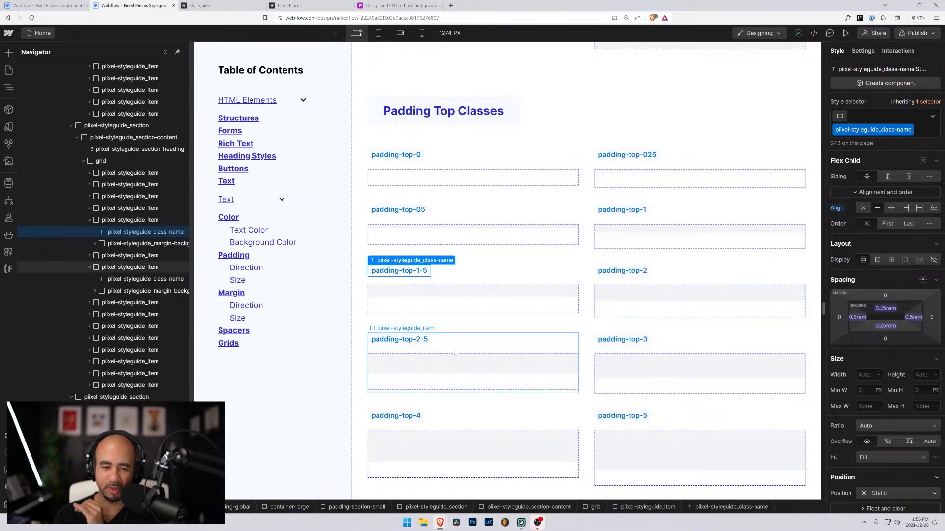
{"action": "scroll", "coordinate": [452, 349], "scroll_direction": "down", "scroll_amount": 5}
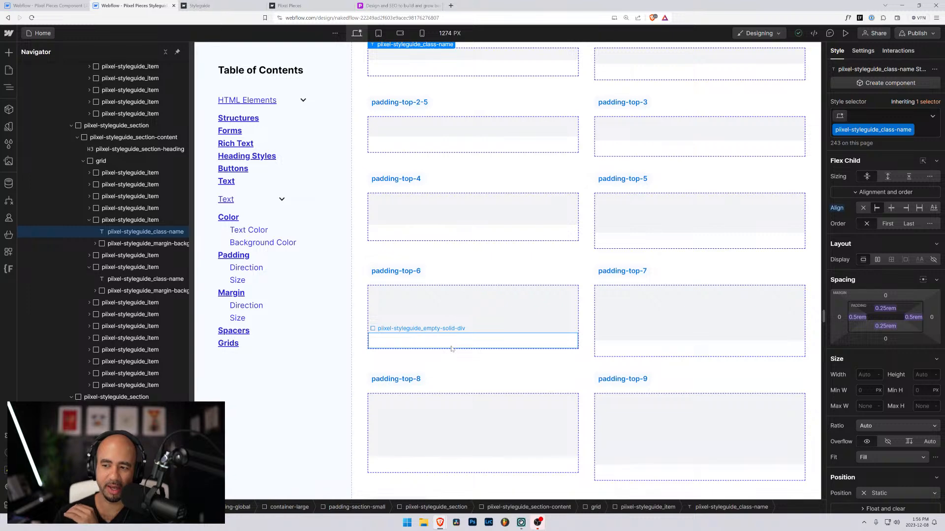
{"action": "scroll", "coordinate": [453, 340], "scroll_direction": "up", "scroll_amount": 5}
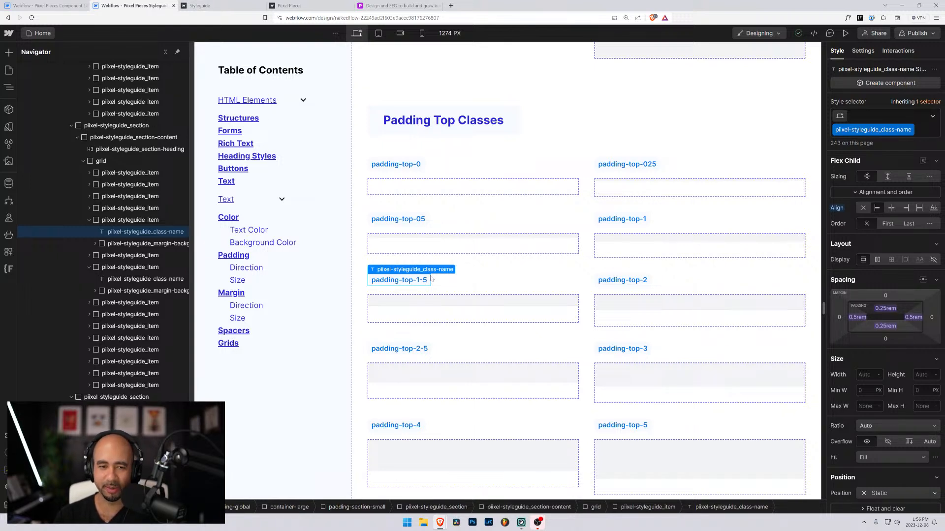
{"action": "scroll", "coordinate": [405, 261], "scroll_direction": "up", "scroll_amount": 4}
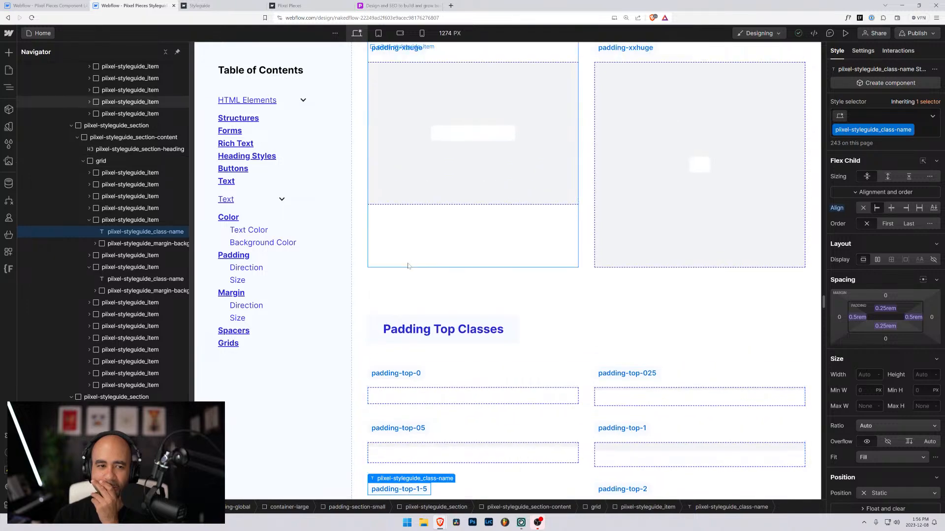
{"action": "scroll", "coordinate": [408, 266], "scroll_direction": "down", "scroll_amount": 5}
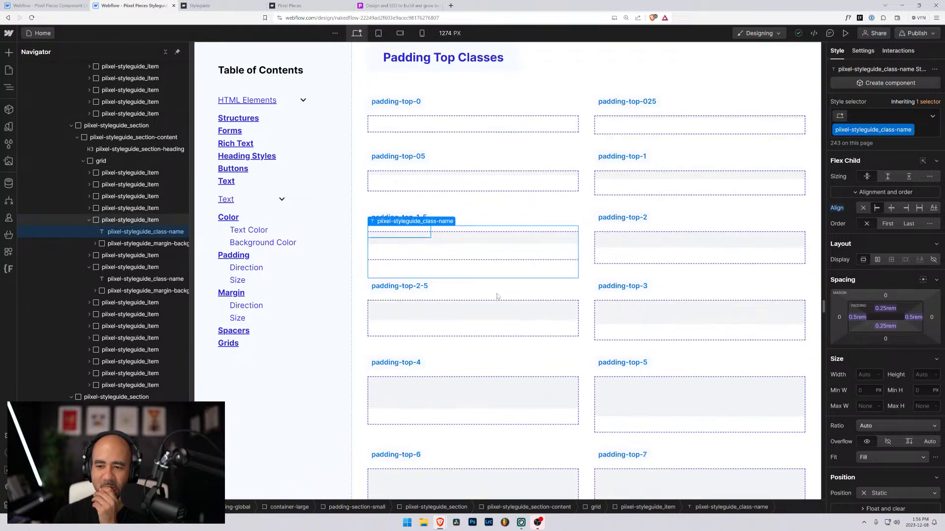
Step: Review the Grids section at the end of the styleguide, including the base grid example and the column variants
{"action": "left_click_drag", "start_coordinate": [823, 308], "coordinate": [840, 484]}
{"action": "scroll", "coordinate": [565, 343], "scroll_direction": "down", "scroll_amount": 2}
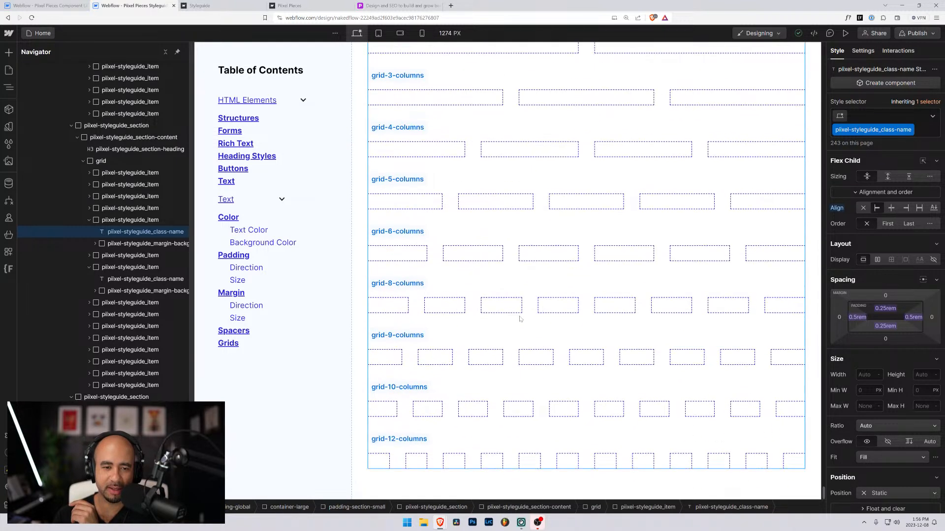
{"action": "scroll", "coordinate": [541, 320], "scroll_direction": "up", "scroll_amount": 7}
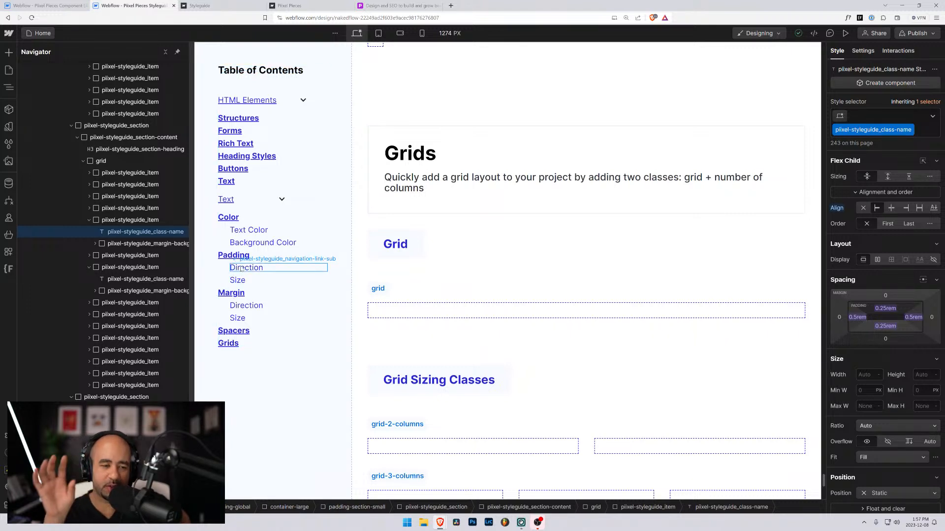
{"action": "left_click", "coordinate": [418, 311]}
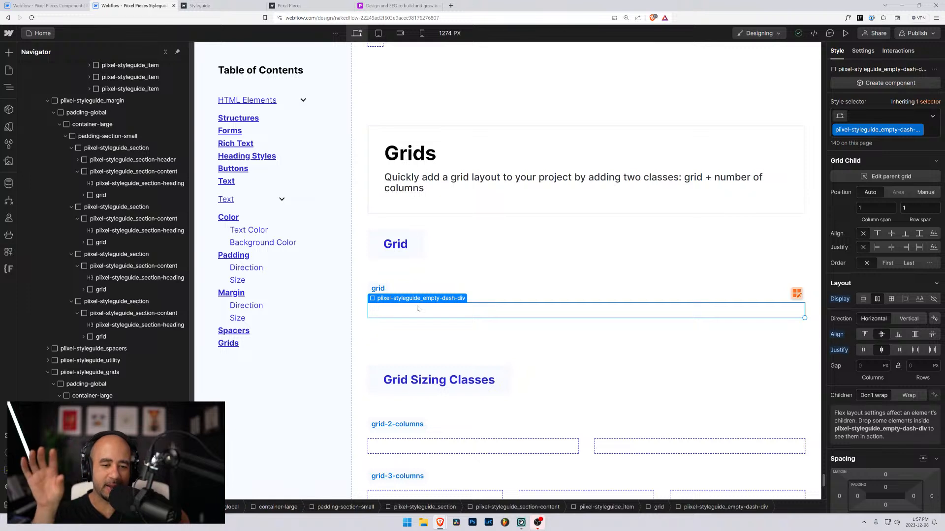
{"action": "scroll", "coordinate": [417, 309], "scroll_direction": "down", "scroll_amount": 3}
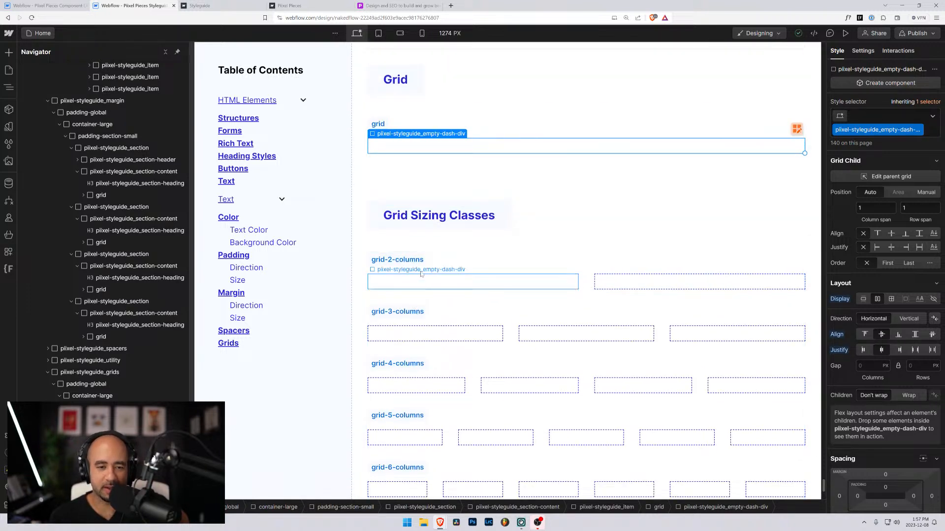
Step: Compare the base grid label with the grid-2-columns and grid-3-columns items under Grid Sizing Classes
{"action": "left_click", "coordinate": [401, 260]}
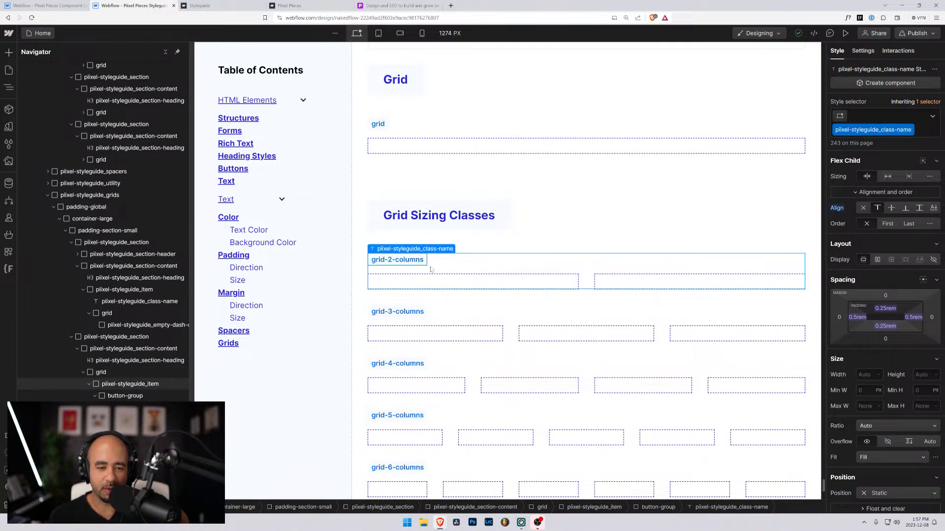
{"action": "left_click", "coordinate": [434, 279]}
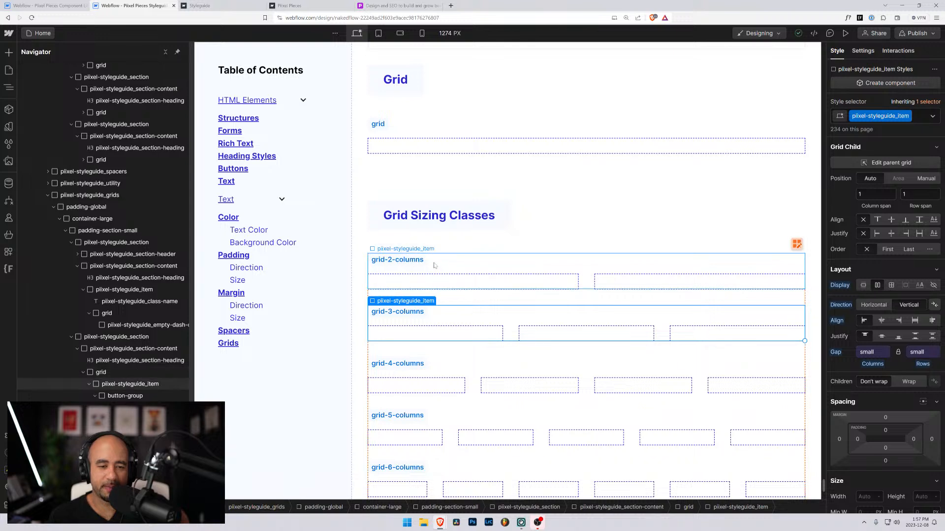
{"action": "left_click", "coordinate": [417, 261]}
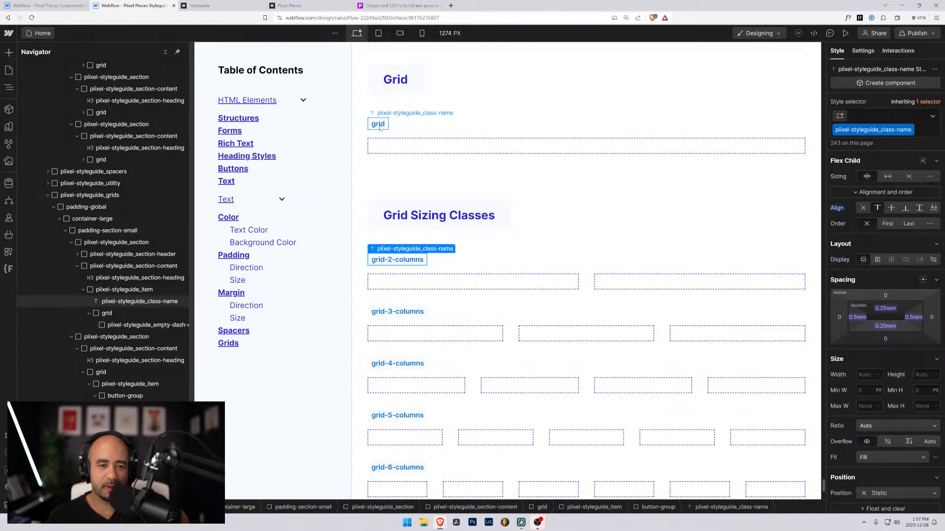
{"action": "left_click", "coordinate": [379, 125]}
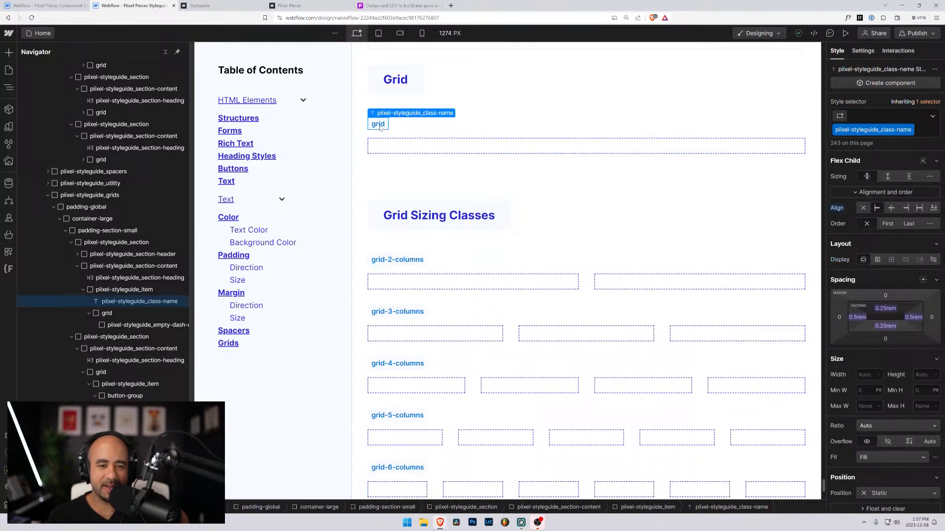
{"action": "left_click", "coordinate": [404, 263]}
{"action": "scroll", "coordinate": [407, 278], "scroll_direction": "down", "scroll_amount": 1}
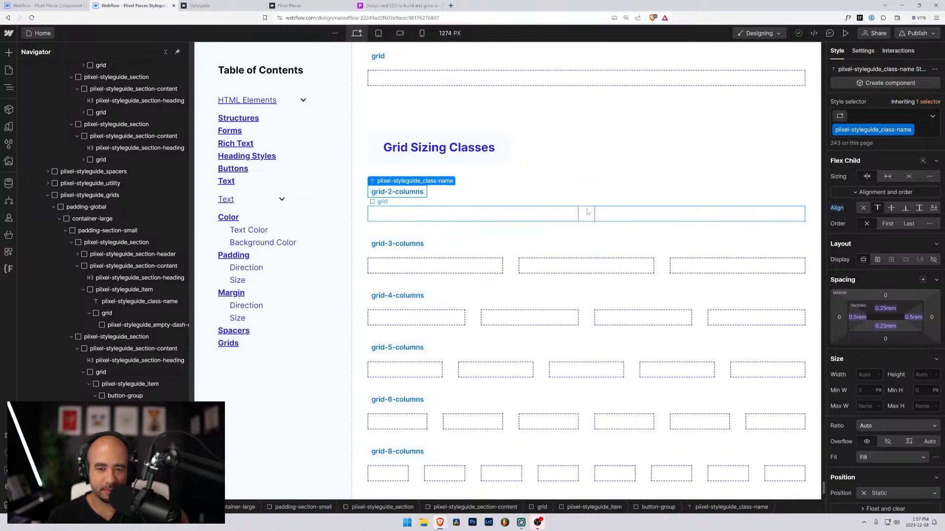
Step: Replace the grid and grid-2-columns classes on the two-column example with a single new class named grid_2-column
{"action": "left_click", "coordinate": [586, 213]}
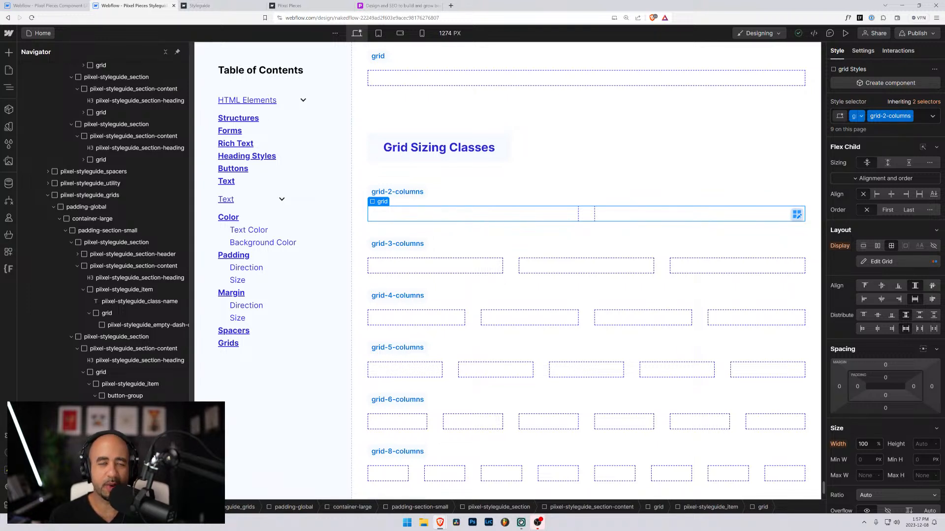
{"action": "left_click", "coordinate": [915, 117]}
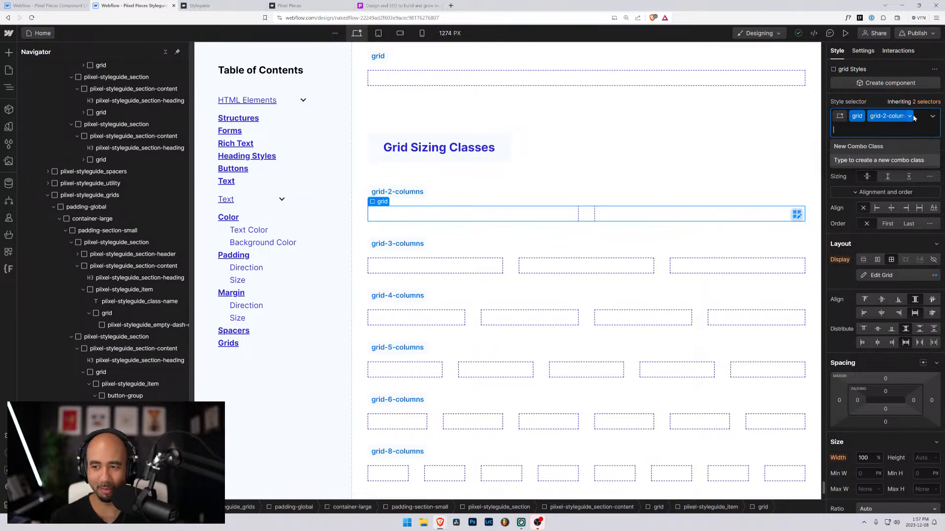
{"action": "key", "text": "BackSpace"}
{"action": "key", "text": "BackSpace"}
{"action": "type", "text": "grid"}
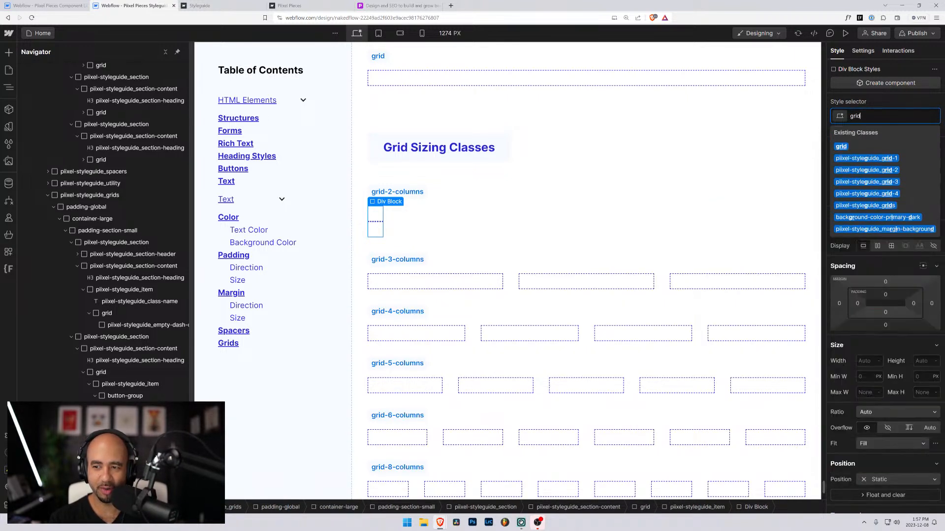
{"action": "type", "text": "-2"}
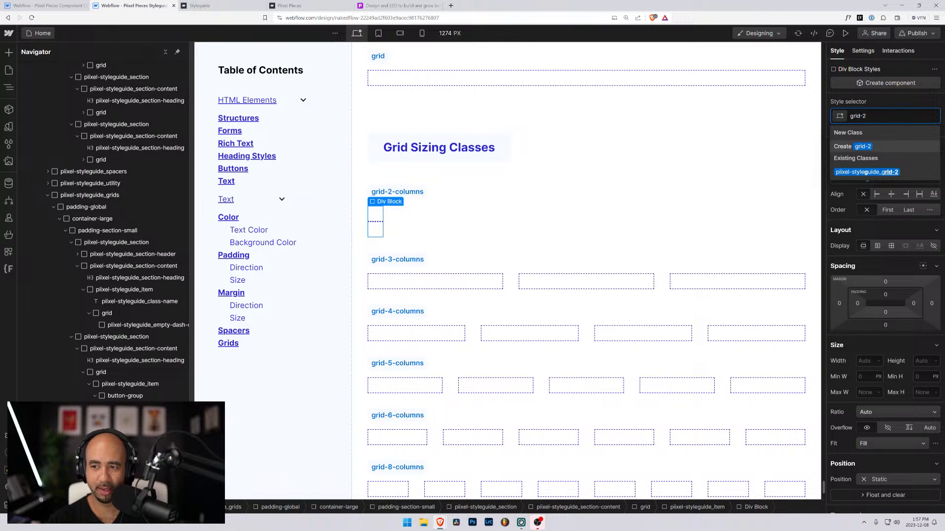
{"action": "key", "text": "BackSpace"}
{"action": "key", "text": "BackSpace"}
{"action": "type", "text": "_"}
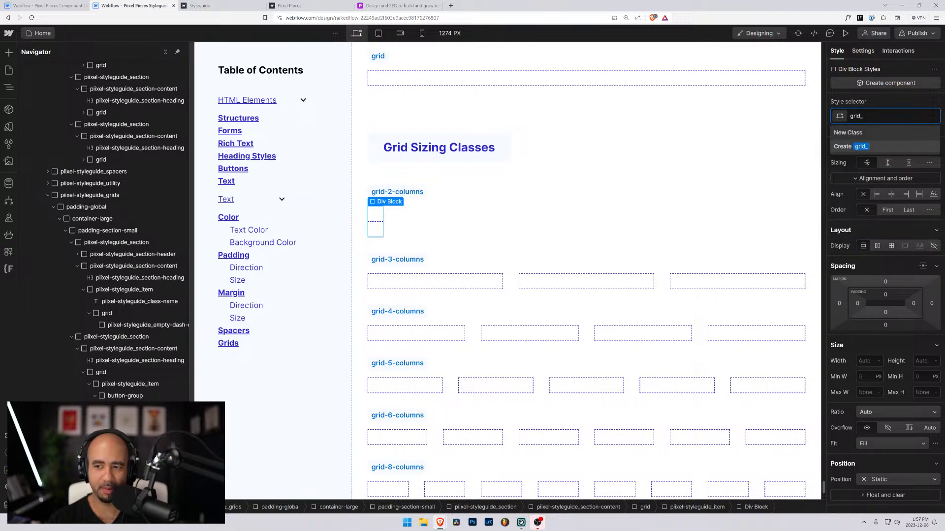
{"action": "type", "text": "2-column"}
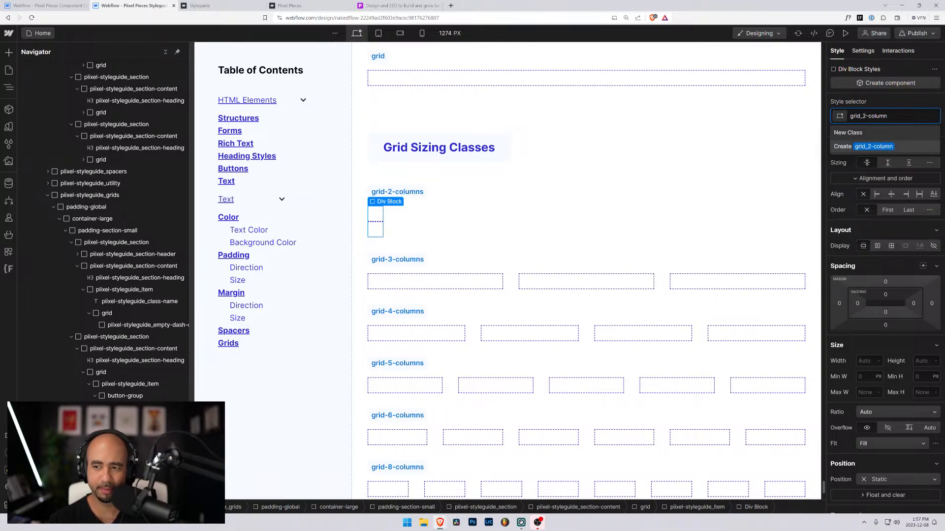
{"action": "key", "text": "Return"}
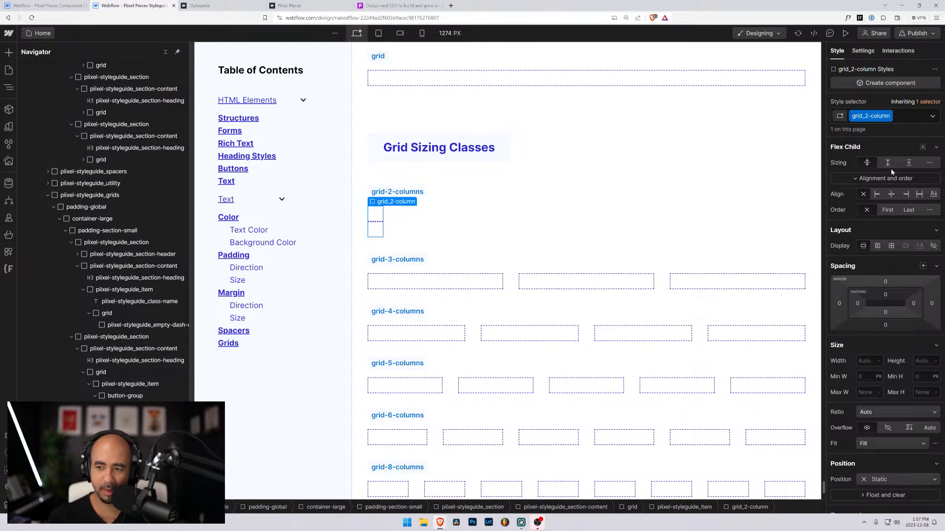
Step: Display the grid_2-column block as a grid with 2rem column and row gaps and 100% width, checking the parent grid's settings
{"action": "left_click", "coordinate": [890, 246]}
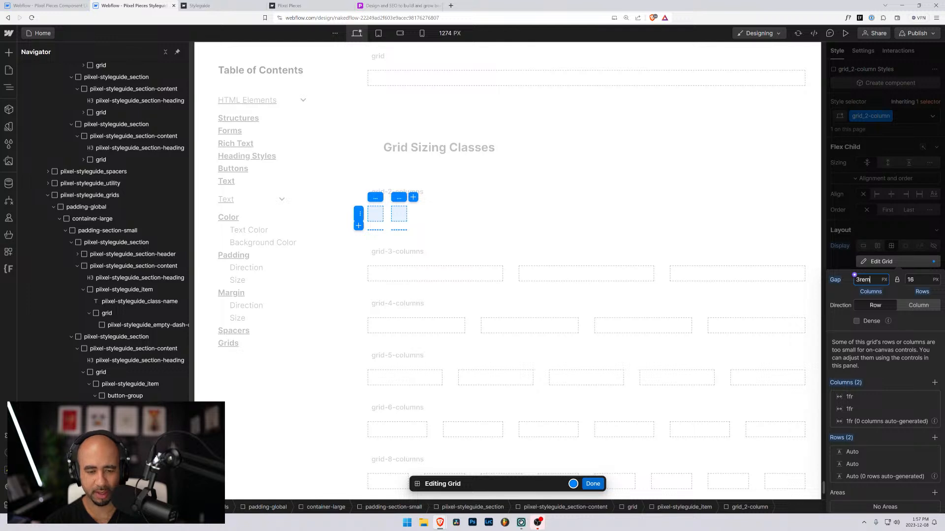
{"action": "key", "text": "Return"}
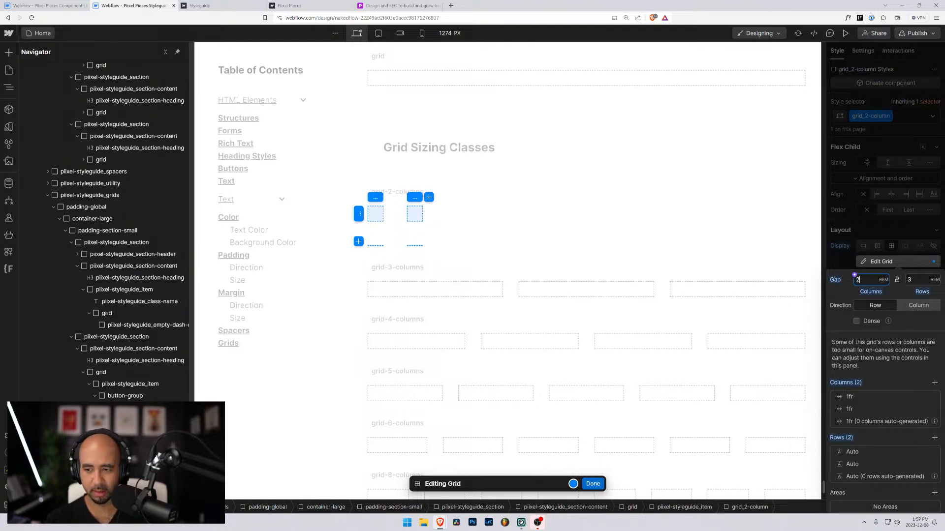
{"action": "key", "text": "Return"}
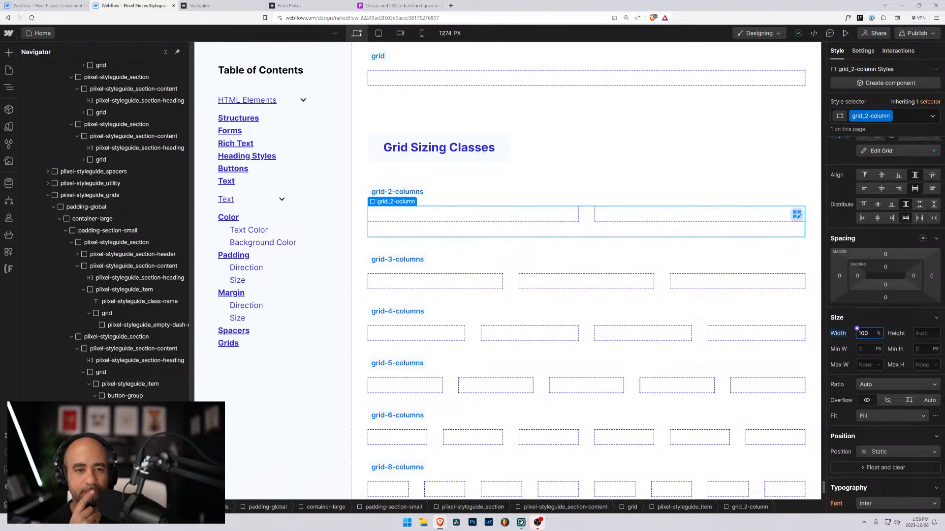
{"action": "left_click", "coordinate": [115, 375]}
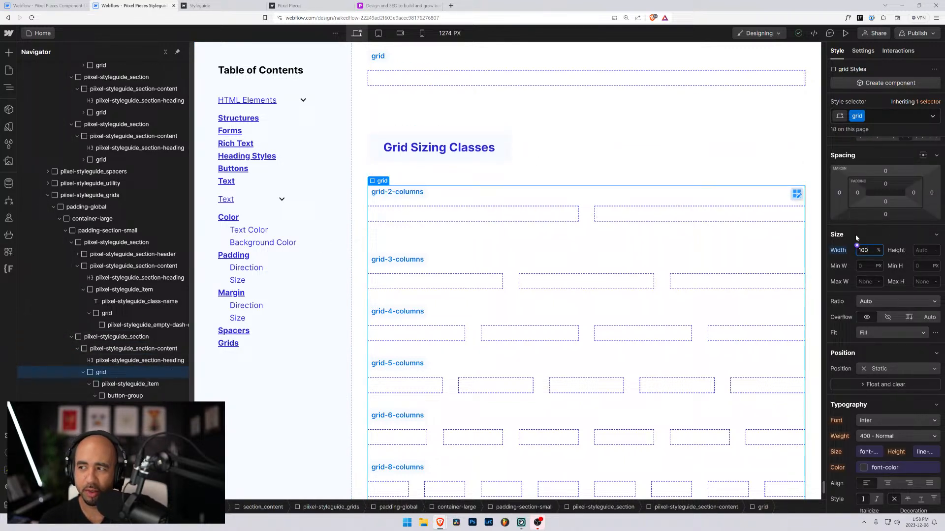
{"action": "left_click", "coordinate": [589, 217]}
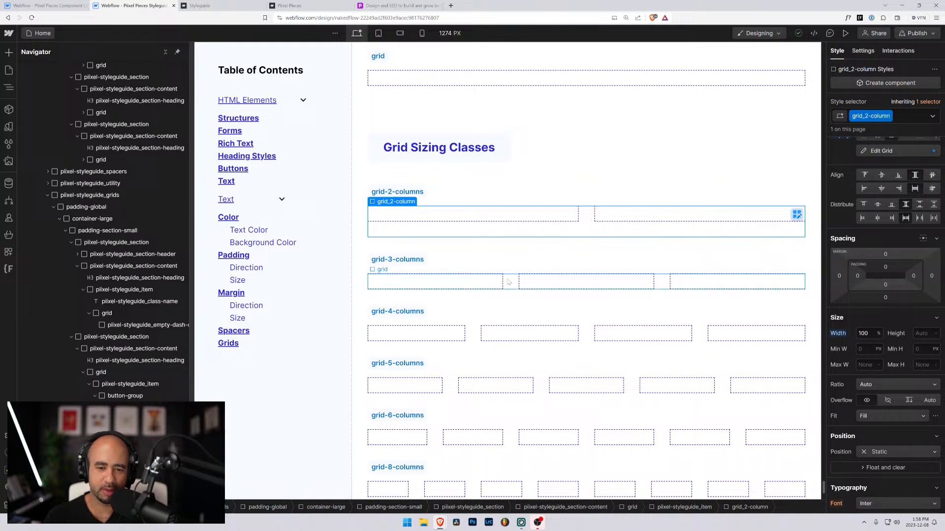
Step: Replace the grid and grid-3-columns classes on the three-column example with a single new class named grid_3-columns
{"action": "left_click", "coordinate": [511, 281]}
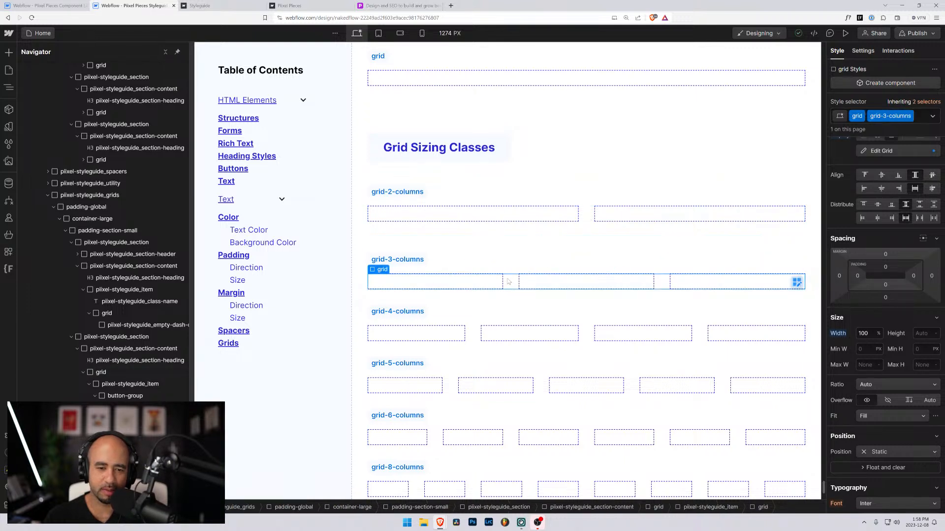
{"action": "left_click", "coordinate": [917, 120]}
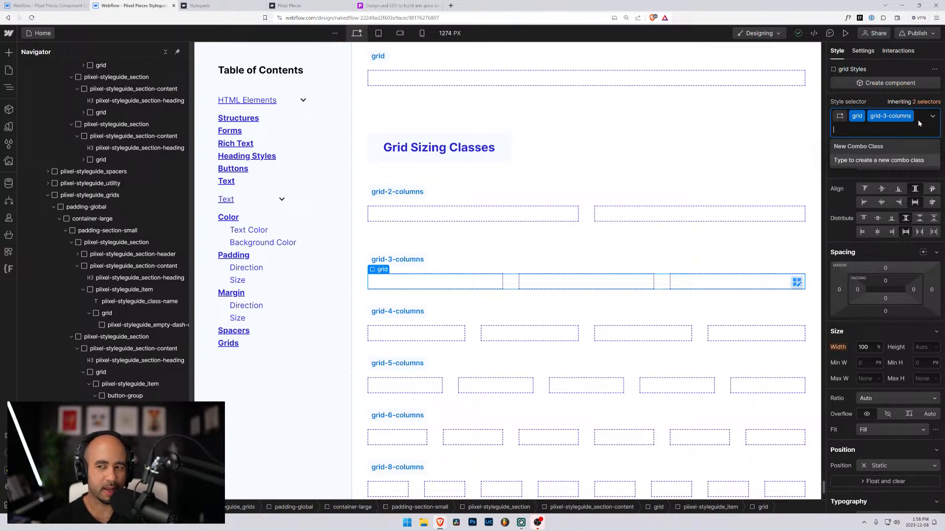
{"action": "key", "text": "BackSpace"}
{"action": "key", "text": "BackSpace"}
{"action": "type", "text": "grid-2"}
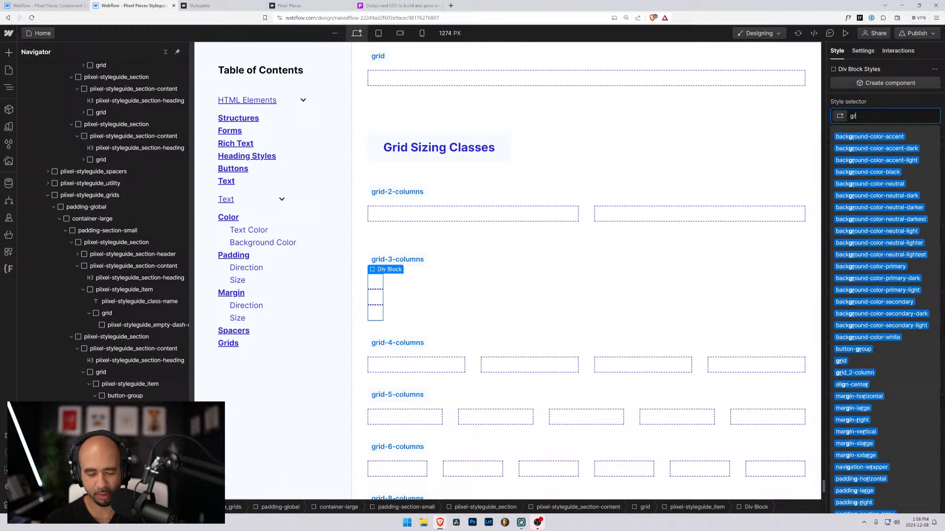
{"action": "key", "text": "BackSpace"}
{"action": "key", "text": "BackSpace"}
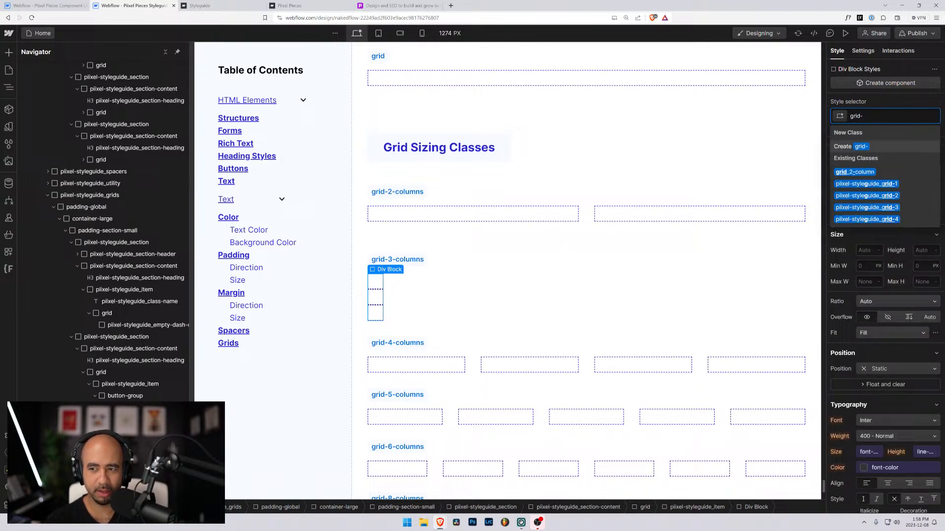
{"action": "type", "text": "_"}
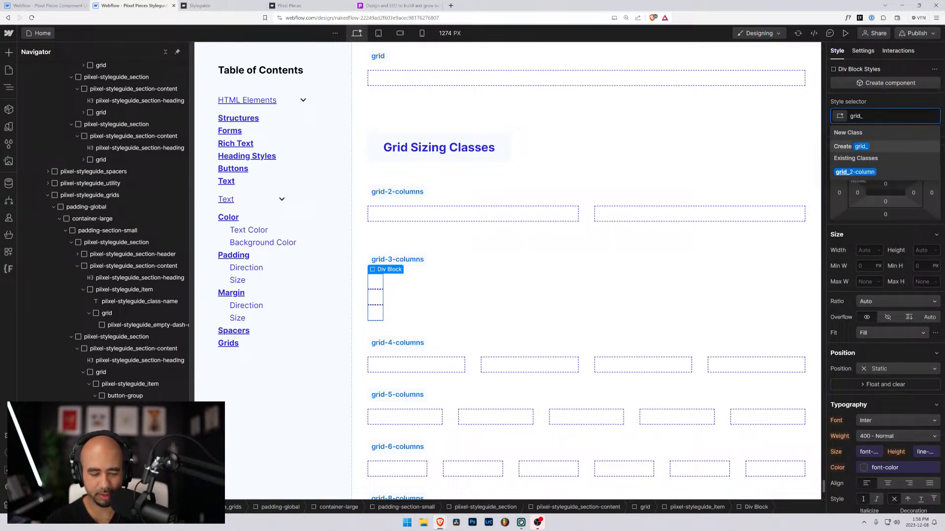
{"action": "type", "text": "3"}
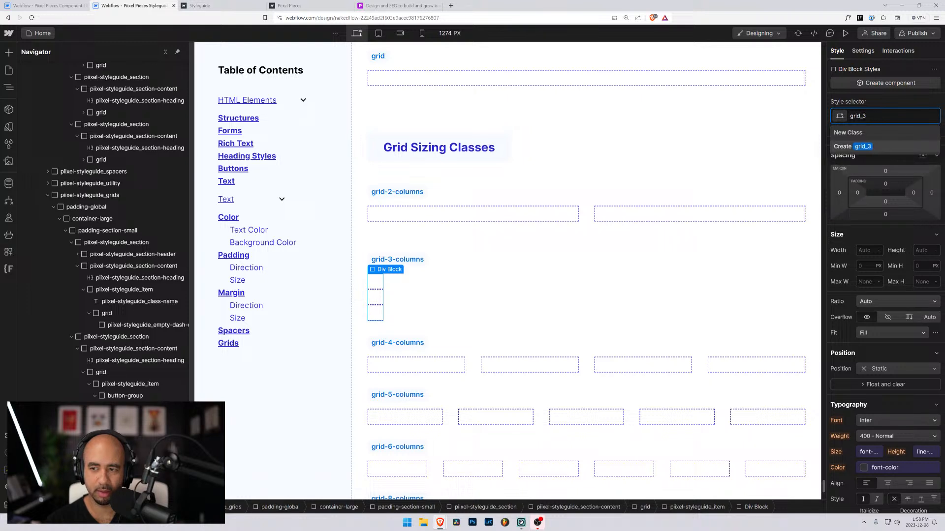
{"action": "type", "text": "-colum"}
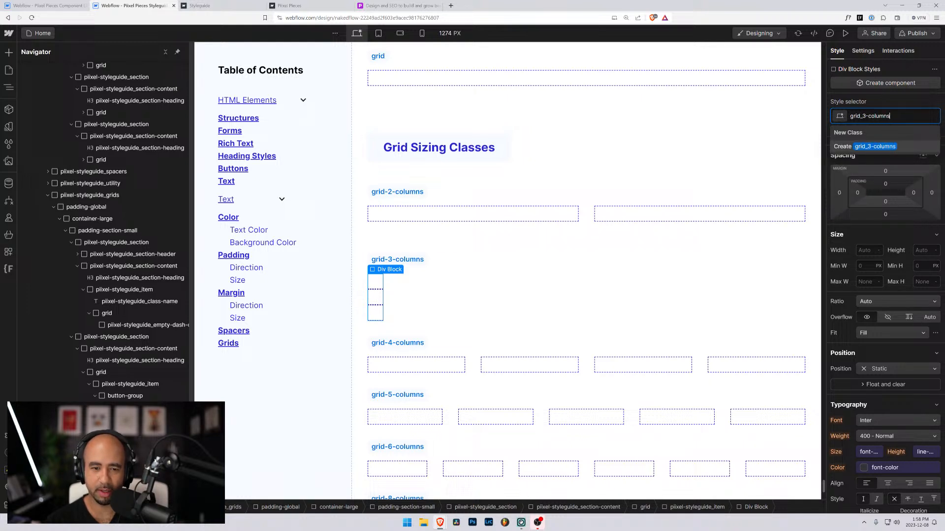
{"action": "type", "text": "ns"}
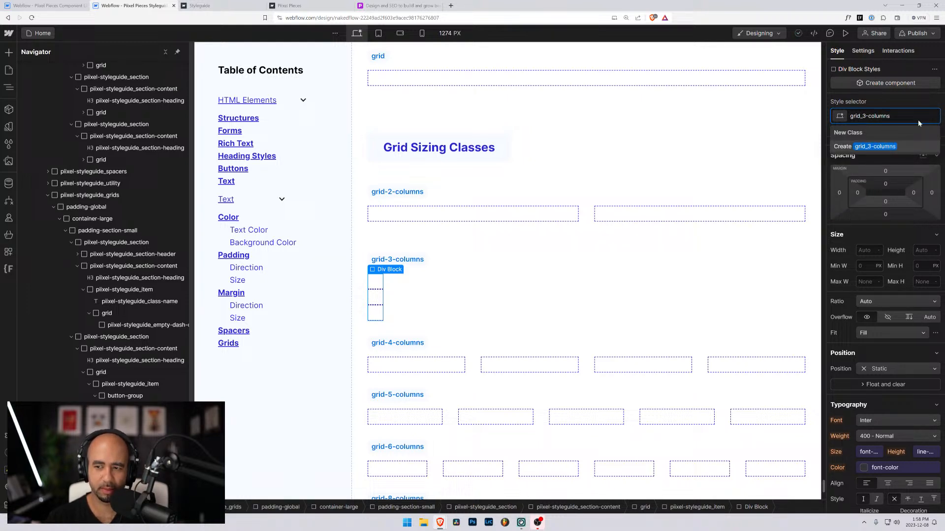
{"action": "key", "text": "Return"}
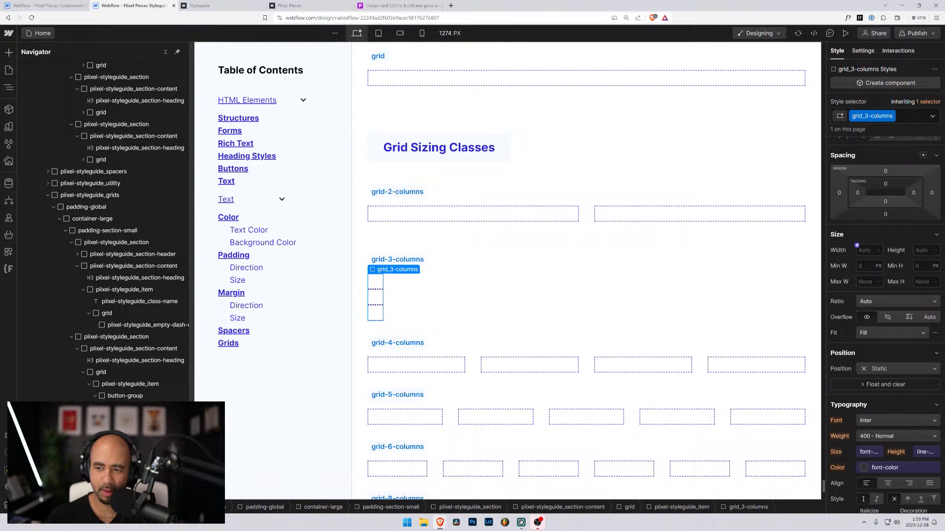
Step: Display the grid_3-columns block as a grid with 2rem column and row gaps, and try linking the gaps to the global-padding variable
{"action": "scroll", "coordinate": [879, 197], "scroll_direction": "up", "scroll_amount": 2}
{"action": "left_click", "coordinate": [877, 209]}
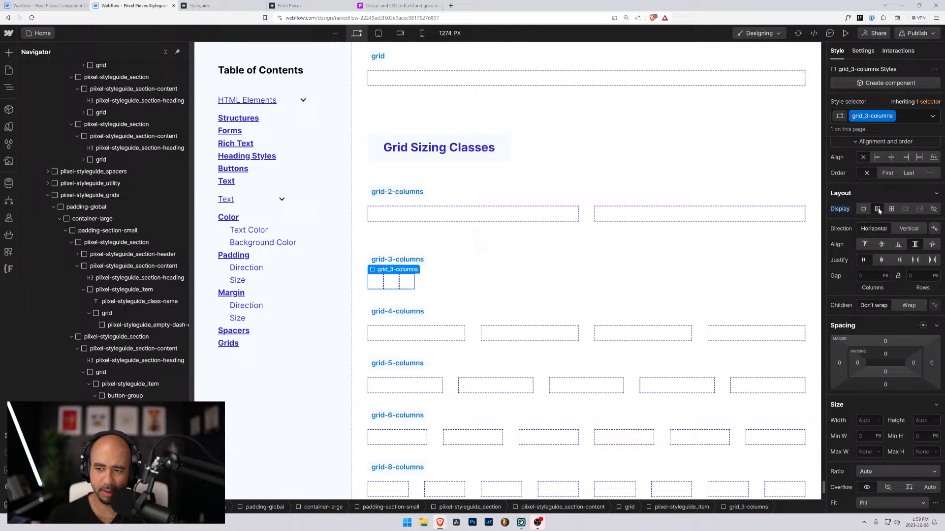
{"action": "left_click", "coordinate": [891, 209]}
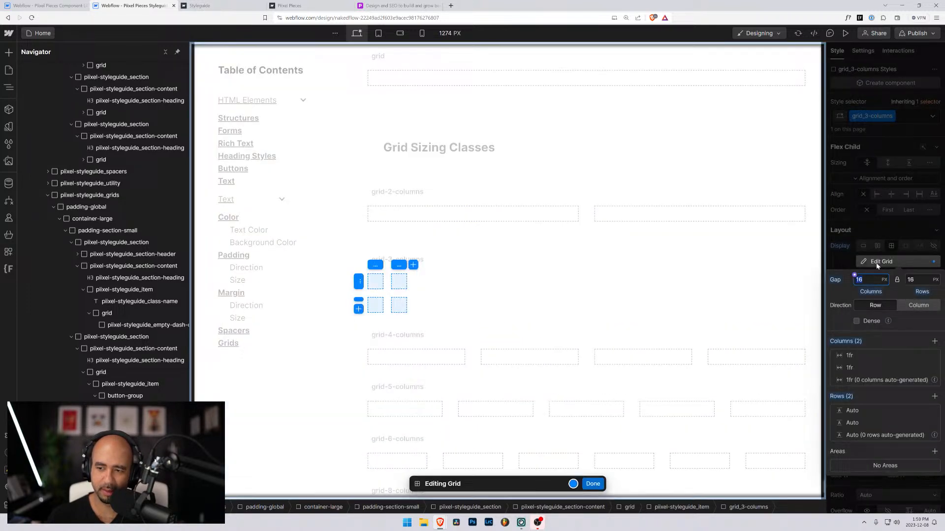
{"action": "type", "text": "2rem"}
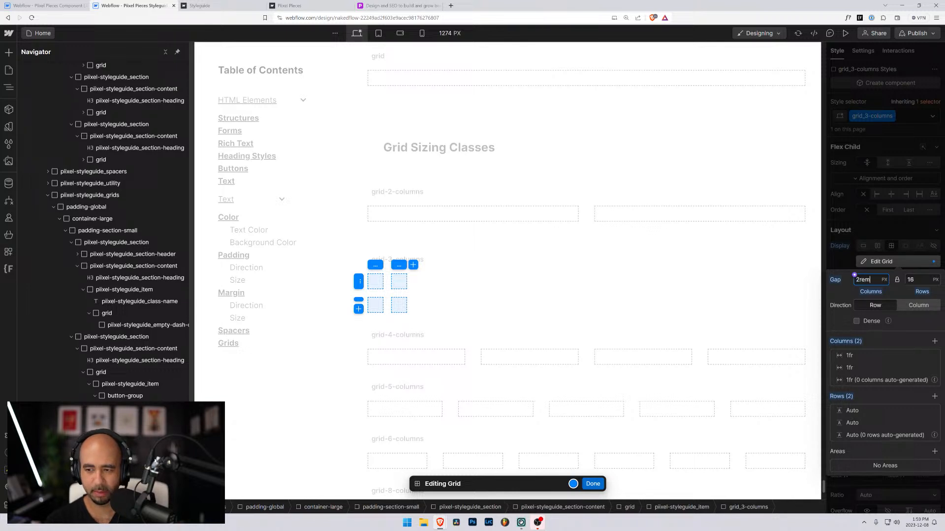
{"action": "key", "text": "Return"}
{"action": "left_click", "coordinate": [854, 275]}
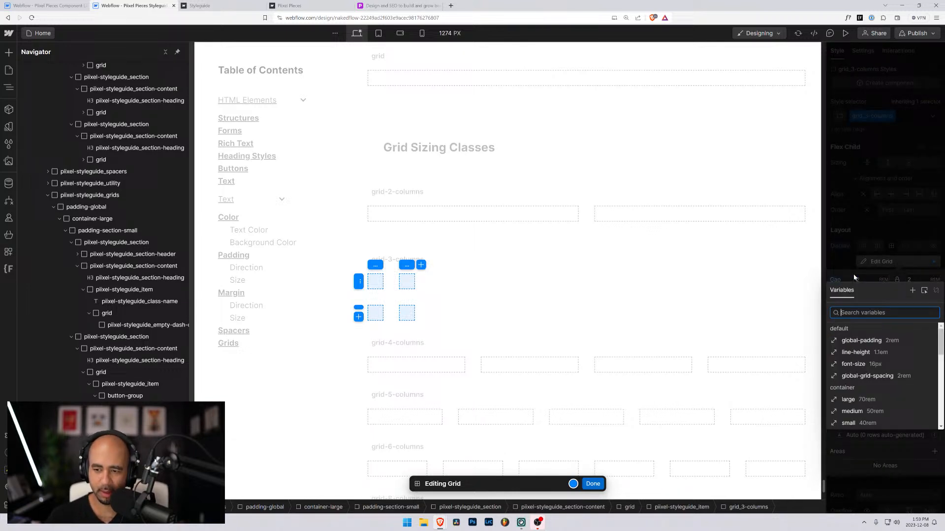
{"action": "left_click", "coordinate": [850, 341]}
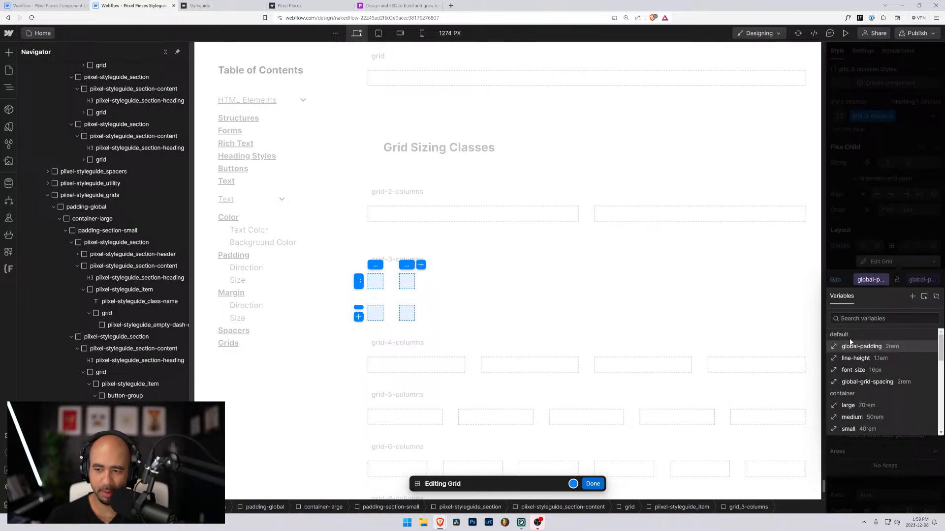
{"action": "left_click", "coordinate": [592, 484]}
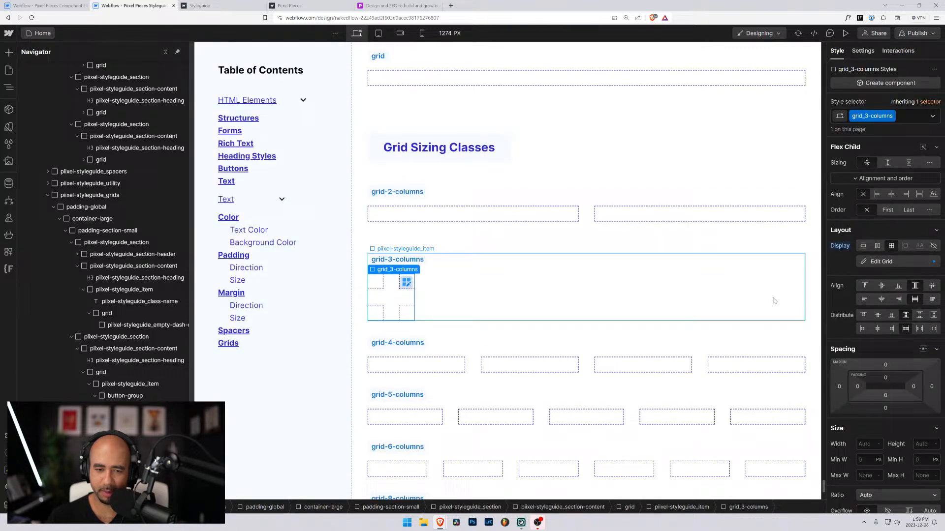
Step: Link the grid_3-columns gaps to the global-padding variable and give the grid three 1fr columns and one row
{"action": "left_click", "coordinate": [865, 263]}
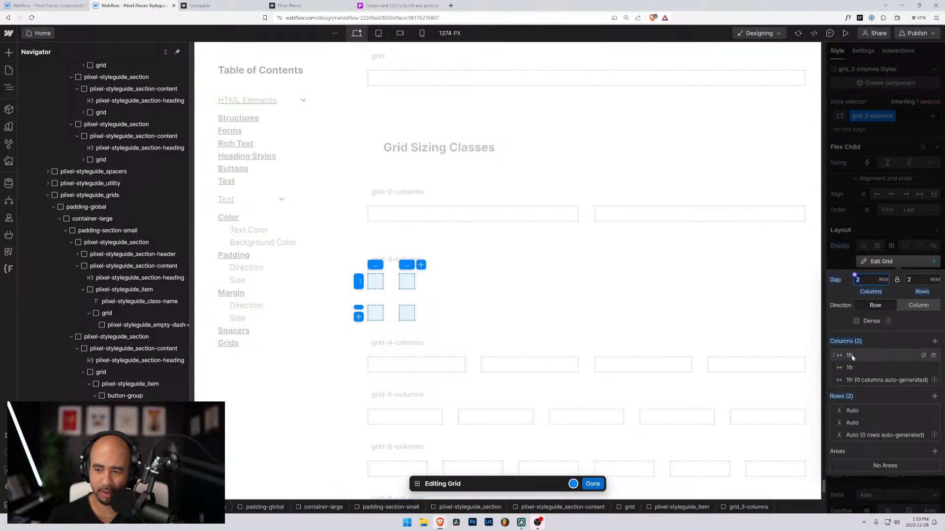
{"action": "left_click", "coordinate": [854, 277]}
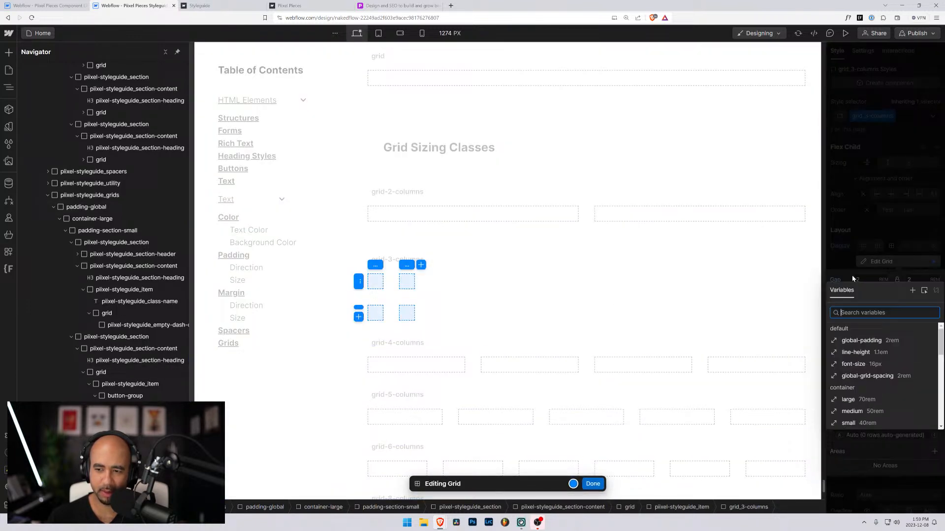
{"action": "left_click", "coordinate": [860, 347]}
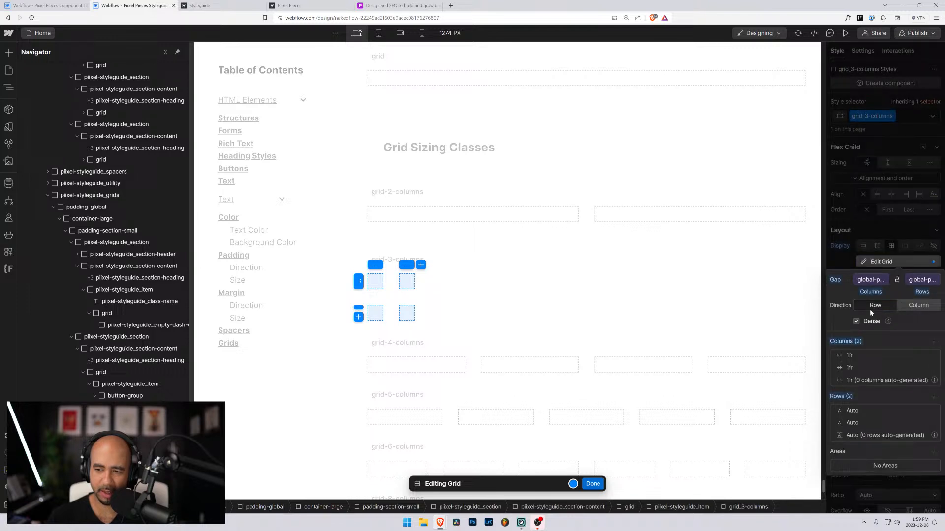
{"action": "left_click", "coordinate": [934, 341]}
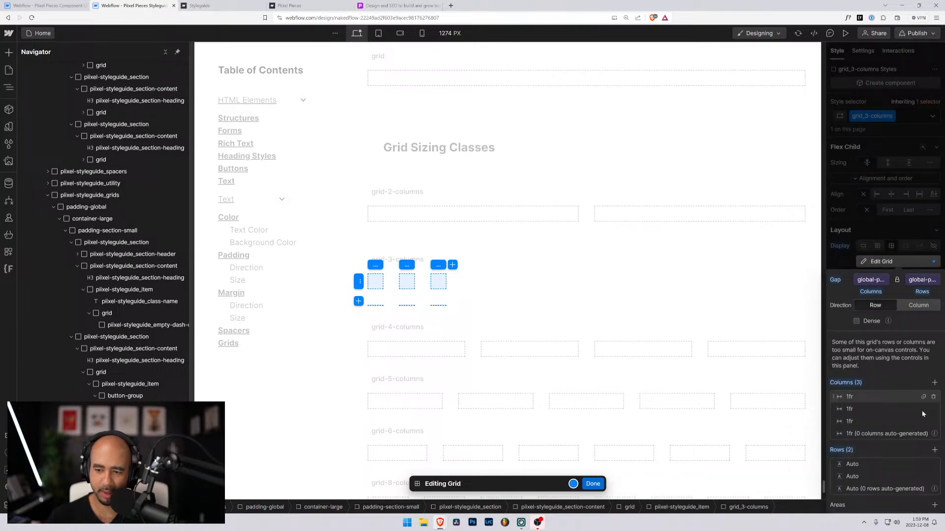
{"action": "left_click", "coordinate": [933, 476]}
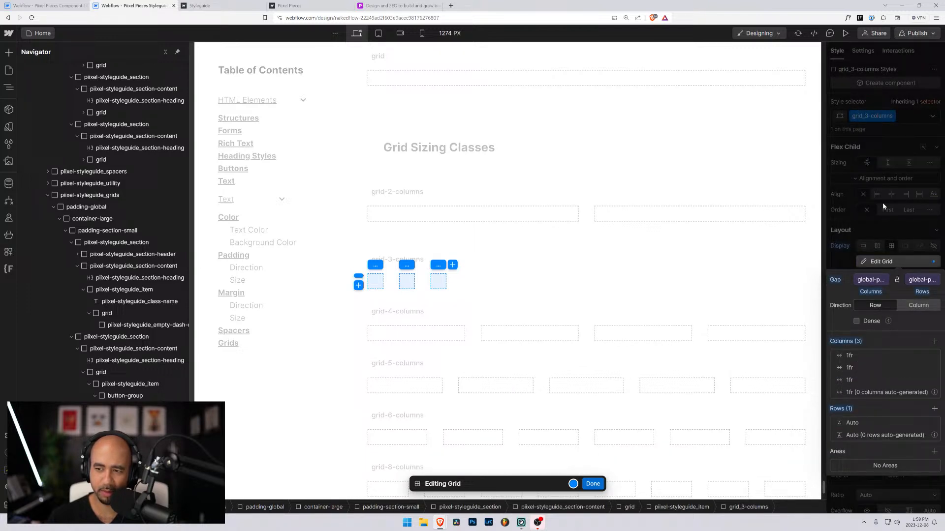
{"action": "left_click", "coordinate": [866, 231]}
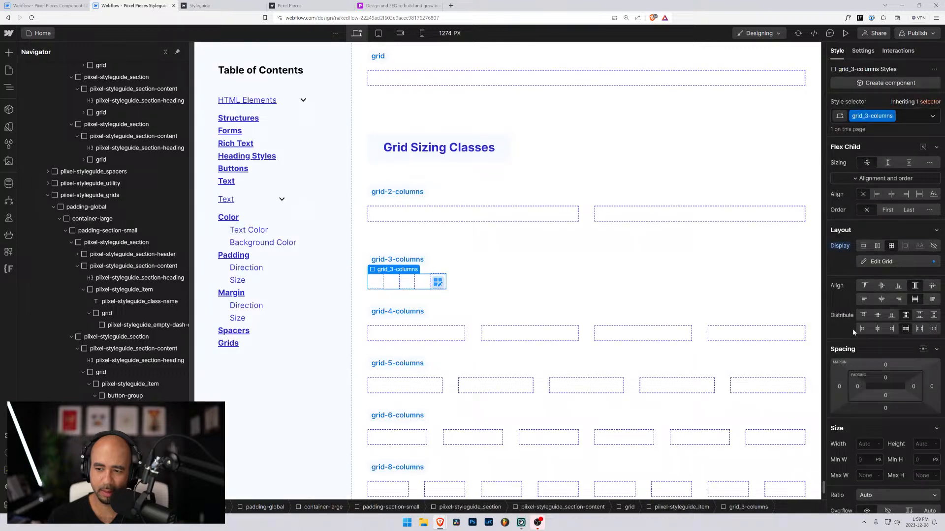
Step: Set the grid_3-columns block's width to 100%
{"action": "scroll", "coordinate": [855, 386], "scroll_direction": "down", "scroll_amount": 3}
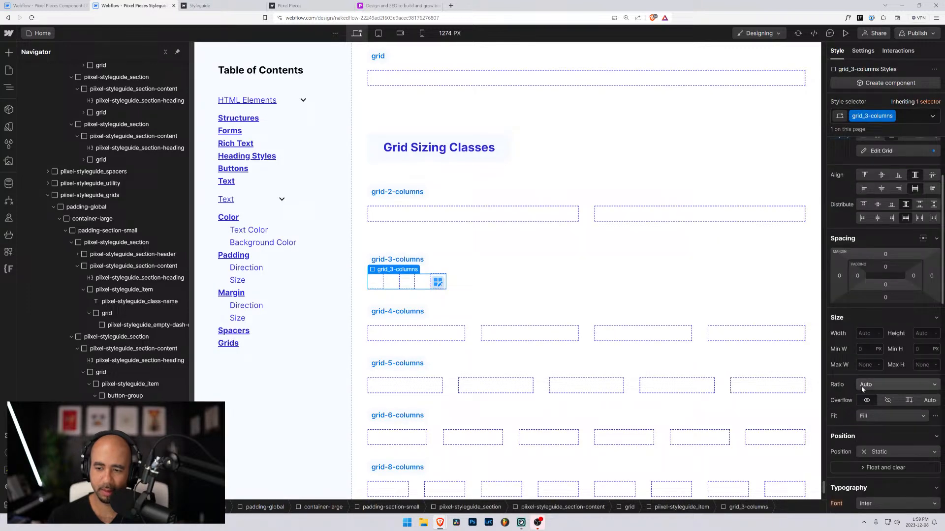
{"action": "left_click", "coordinate": [860, 333]}
{"action": "type", "text": "100%"}
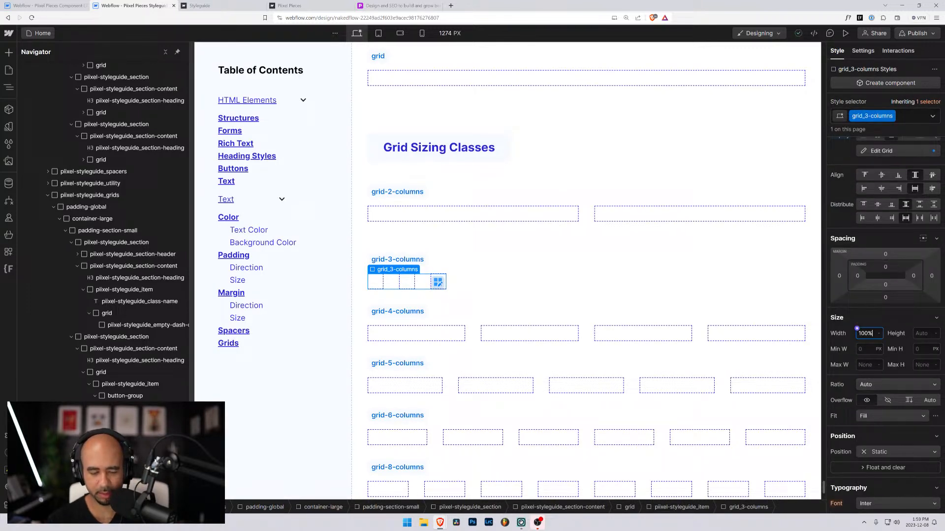
{"action": "key", "text": "Return"}
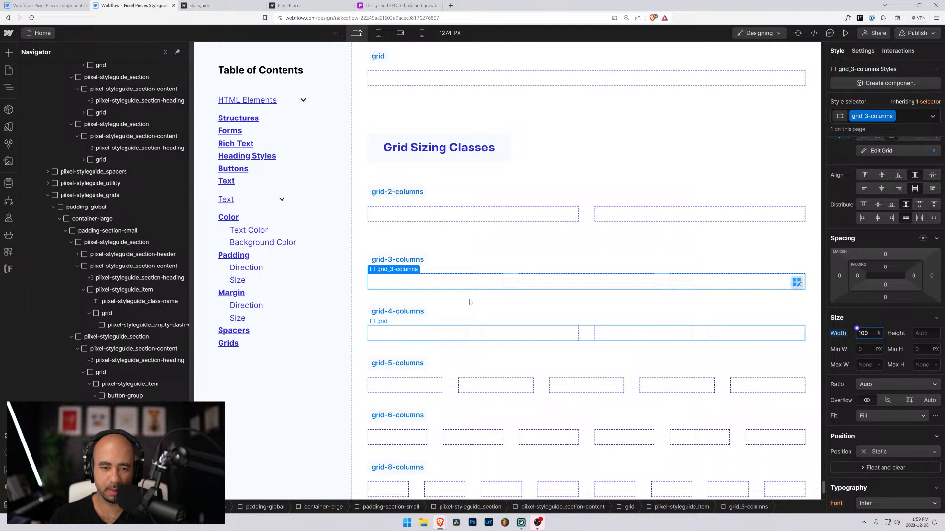
Step: Replace the grid and grid-4-columns combo on the four-column example with a standalone class named grid-4-columns
{"action": "left_click", "coordinate": [474, 328]}
{"action": "double_click", "coordinate": [910, 116]}
{"action": "key", "text": "ctrl+c"}
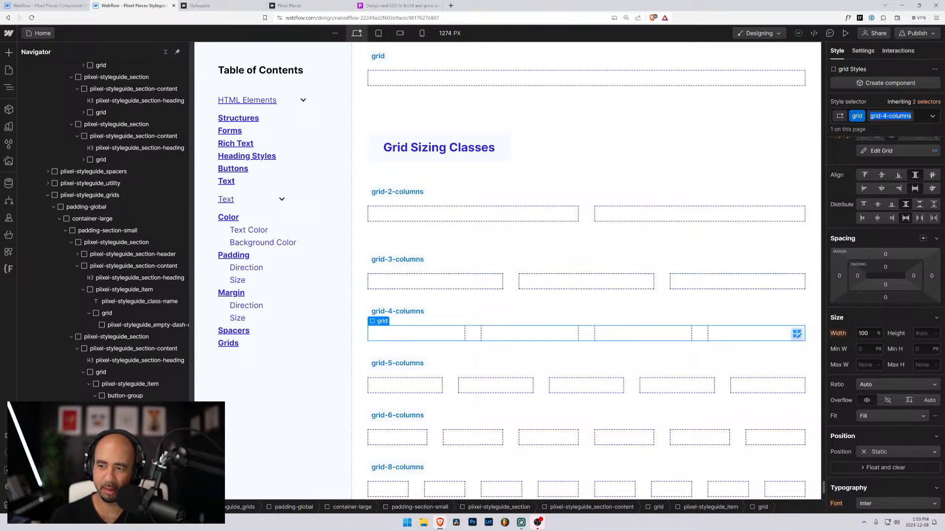
{"action": "left_click", "coordinate": [920, 119]}
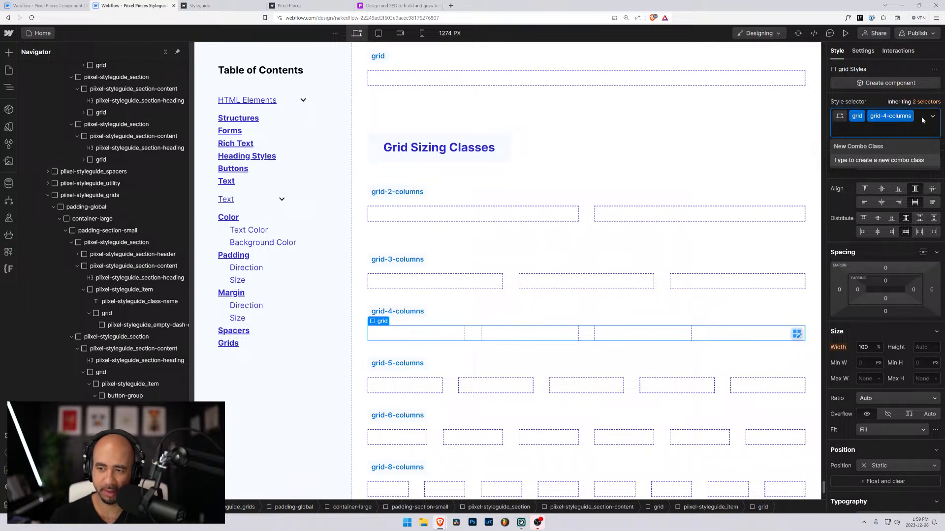
{"action": "key", "text": "BackSpace"}
{"action": "key", "text": "BackSpace"}
{"action": "key", "text": "ctrl+v"}
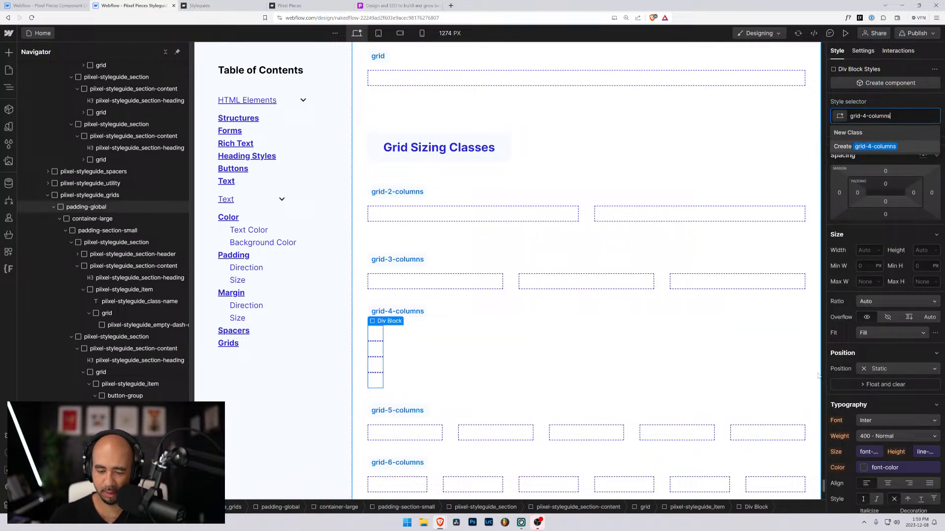
{"action": "key", "text": "Return"}
Step: Set the grid-4-columns block's width to 100 px
{"action": "left_click", "coordinate": [866, 250]}
{"action": "type", "text": "10"}
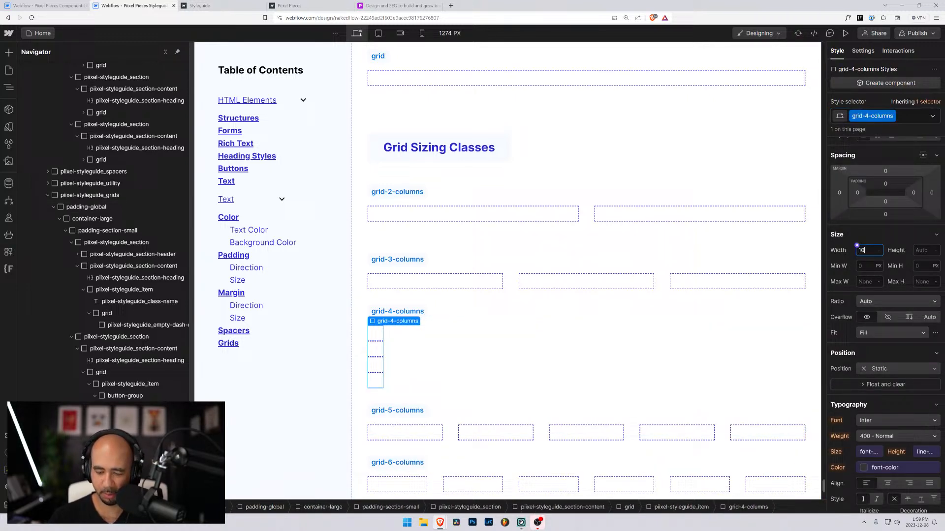
{"action": "type", "text": "0"}
{"action": "key", "text": "Return"}
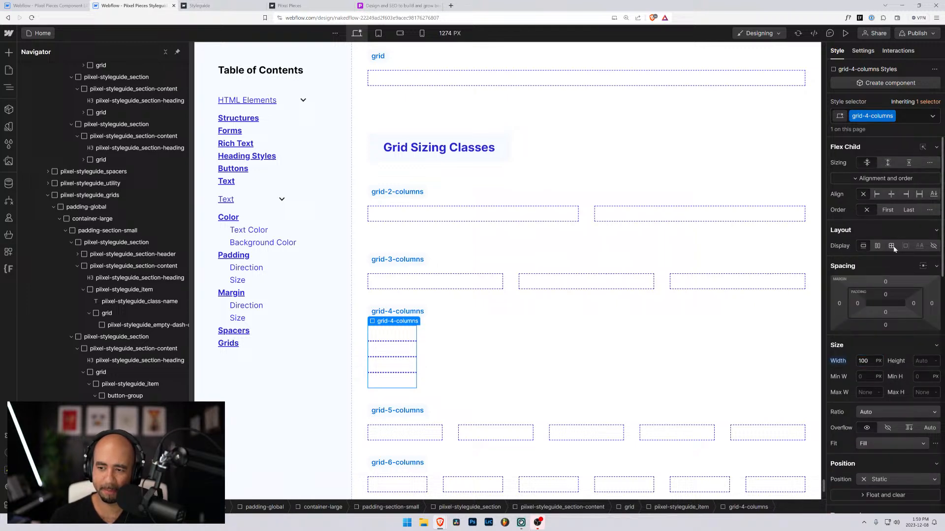
Step: Display the grid-4-columns block as a grid with global-padding column and row gaps, four 1fr columns and one row
{"action": "left_click", "coordinate": [891, 246]}
{"action": "left_click", "coordinate": [855, 276]}
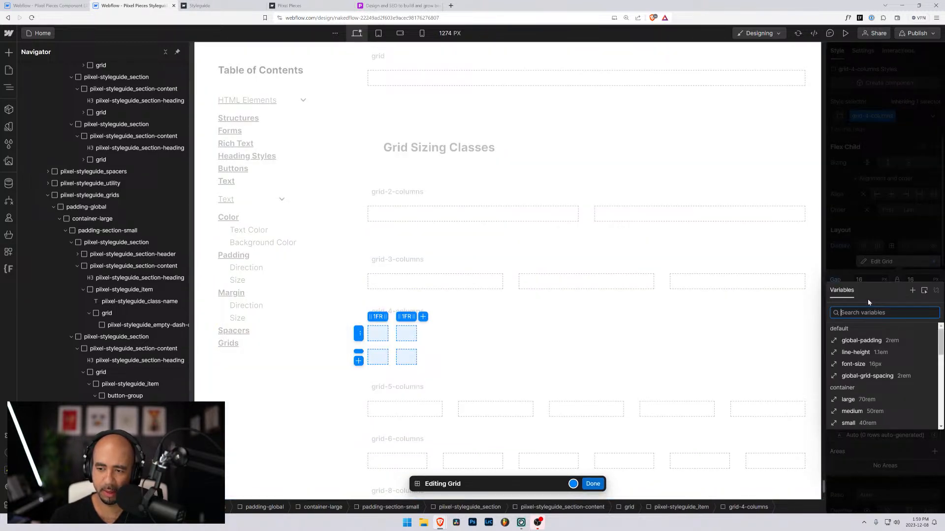
{"action": "left_click", "coordinate": [863, 342]}
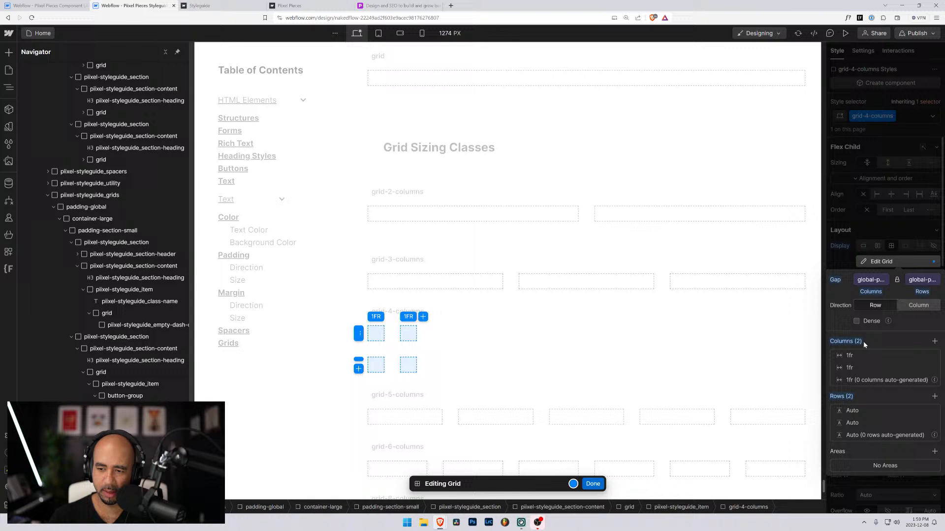
{"action": "left_click", "coordinate": [935, 341]}
{"action": "left_click", "coordinate": [934, 340]}
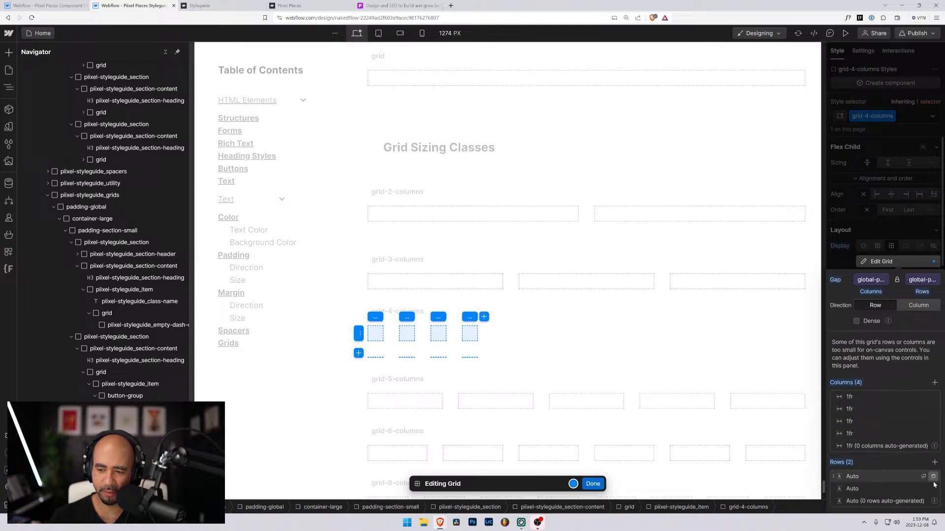
{"action": "left_click", "coordinate": [933, 477]}
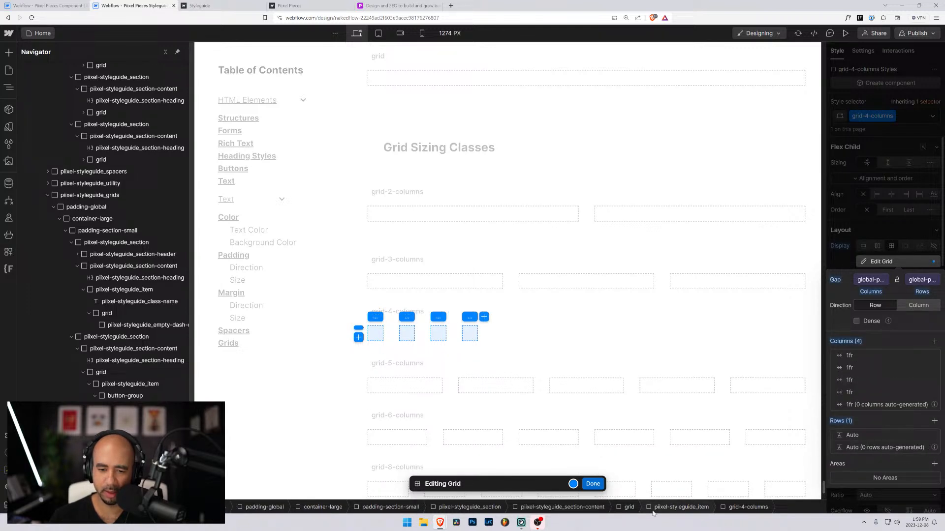
{"action": "left_click", "coordinate": [597, 484]}
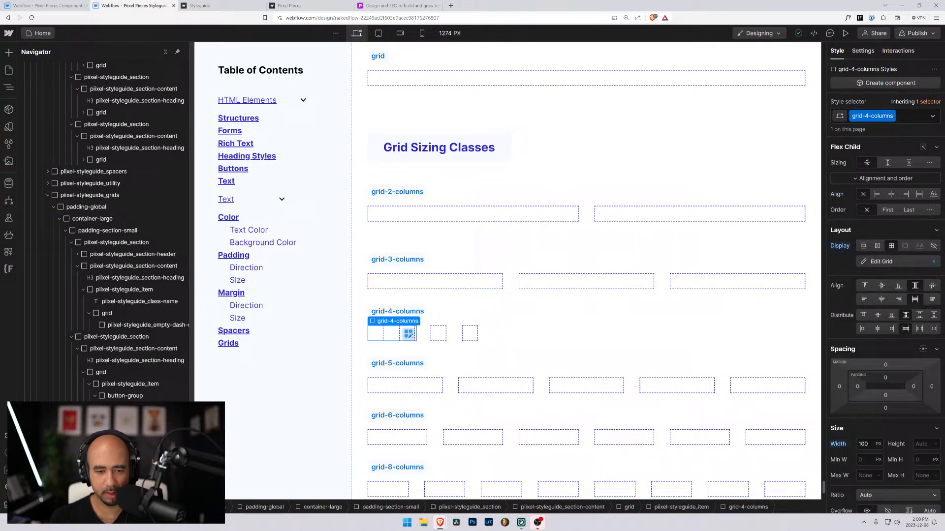
{"action": "scroll", "coordinate": [123, 296], "scroll_direction": "down", "scroll_amount": 1}
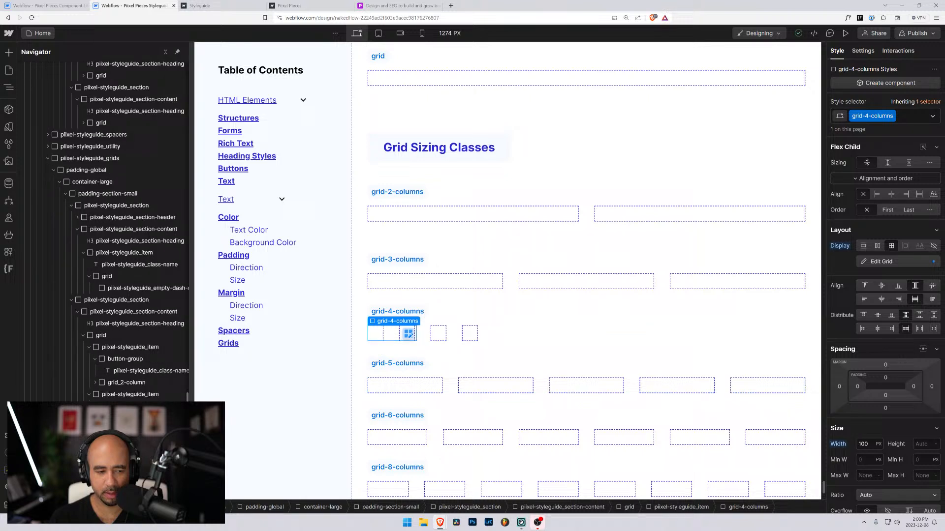
Step: Check the grid-4-columns block's column and row settings and the empty cells inside it
{"action": "scroll", "coordinate": [105, 392], "scroll_direction": "down", "scroll_amount": 2}
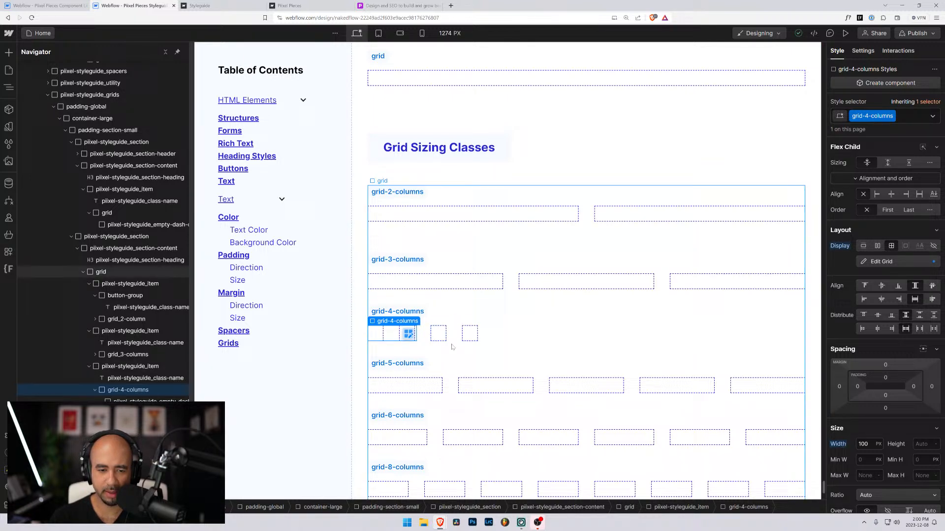
{"action": "left_click", "coordinate": [891, 262]}
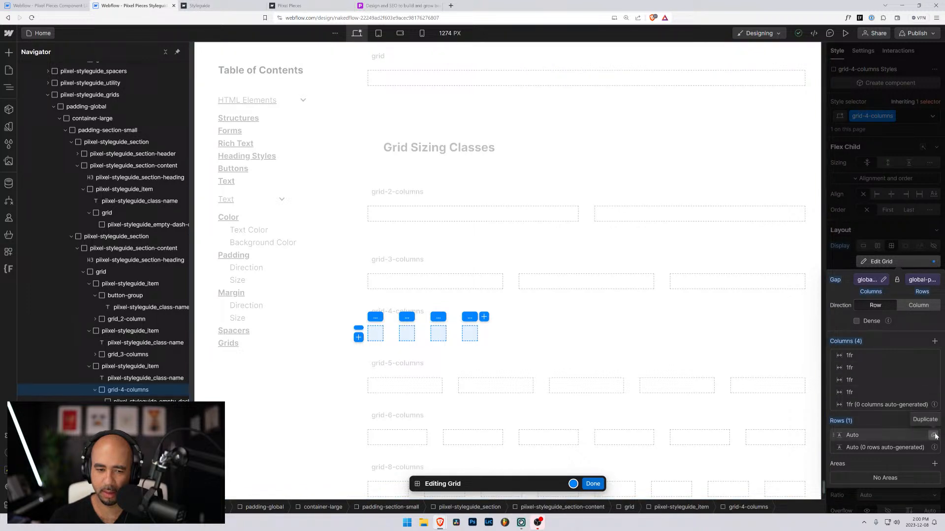
{"action": "left_click", "coordinate": [592, 484]}
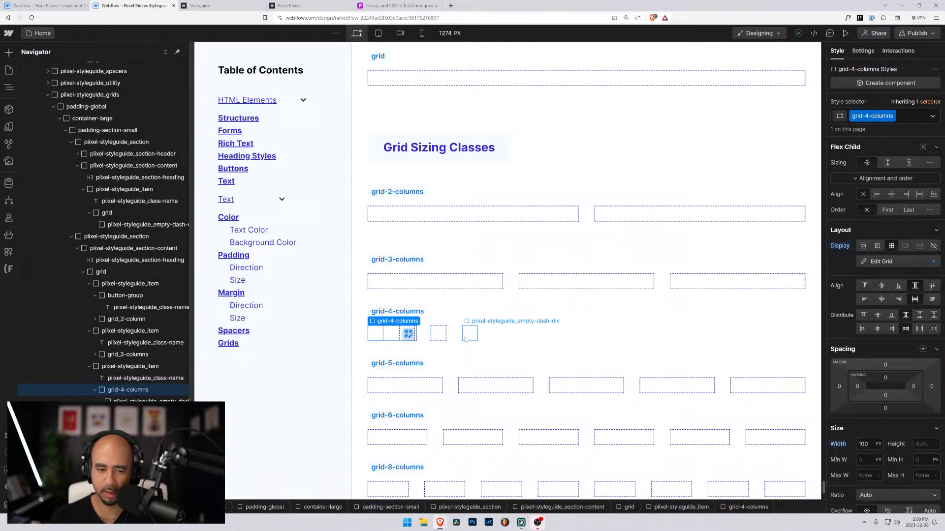
{"action": "left_click", "coordinate": [445, 338]}
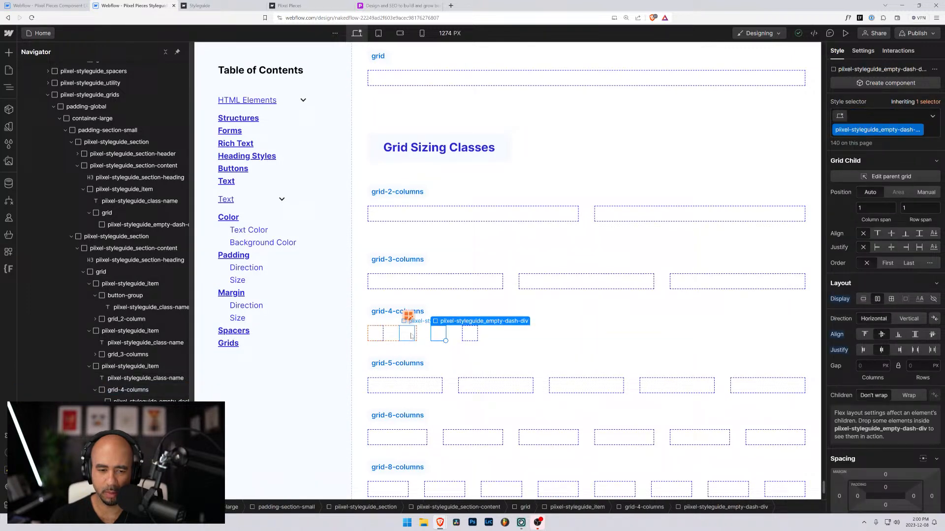
{"action": "left_click", "coordinate": [469, 334]}
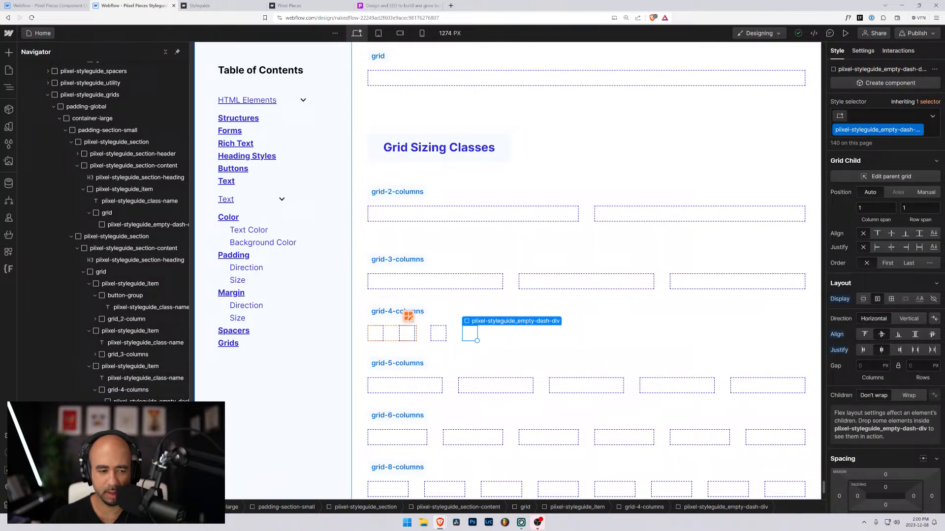
{"action": "left_click", "coordinate": [114, 391]}
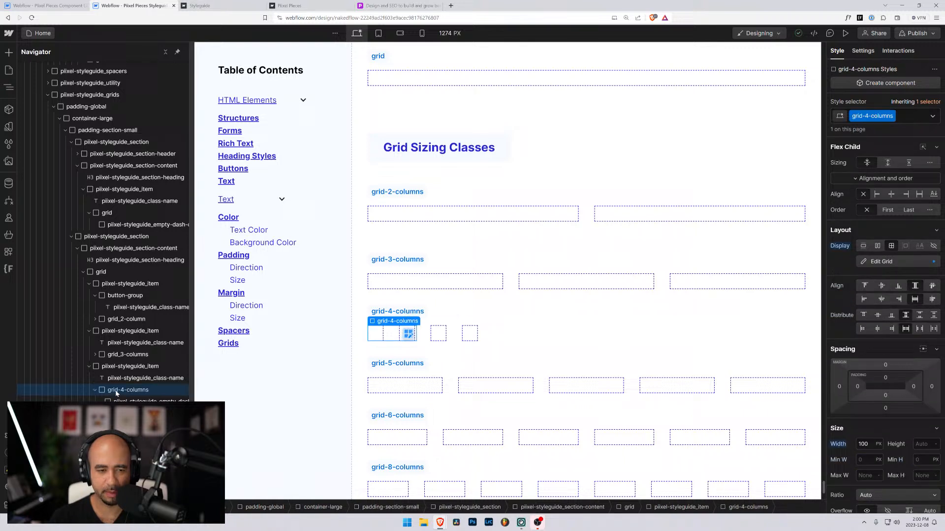
Step: Undo the grid-4-columns block's last grid edits and rebuild it with four 1fr columns and one row
{"action": "key", "text": "ctrl+z"}
{"action": "key", "text": "ctrl+z"}
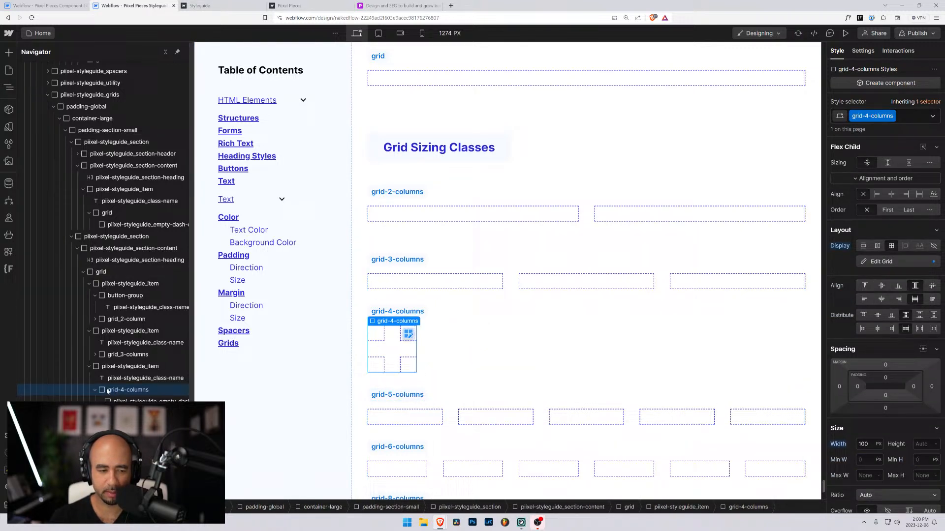
{"action": "left_click", "coordinate": [880, 262]}
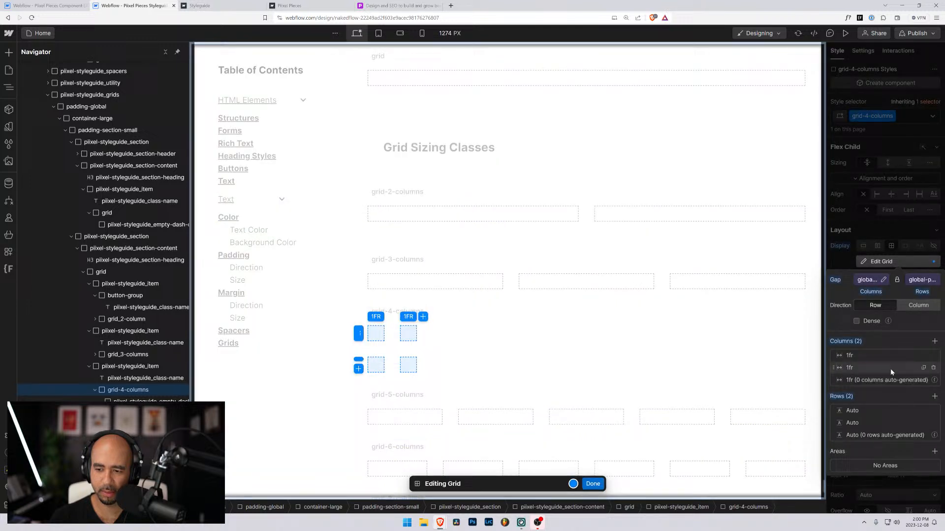
{"action": "left_click", "coordinate": [935, 341]}
{"action": "left_click", "coordinate": [935, 341]}
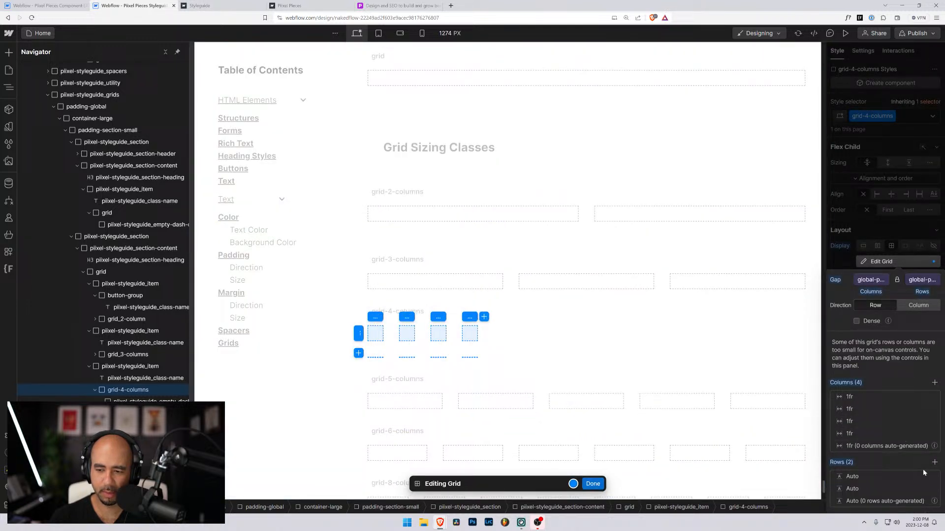
{"action": "left_click", "coordinate": [932, 489]}
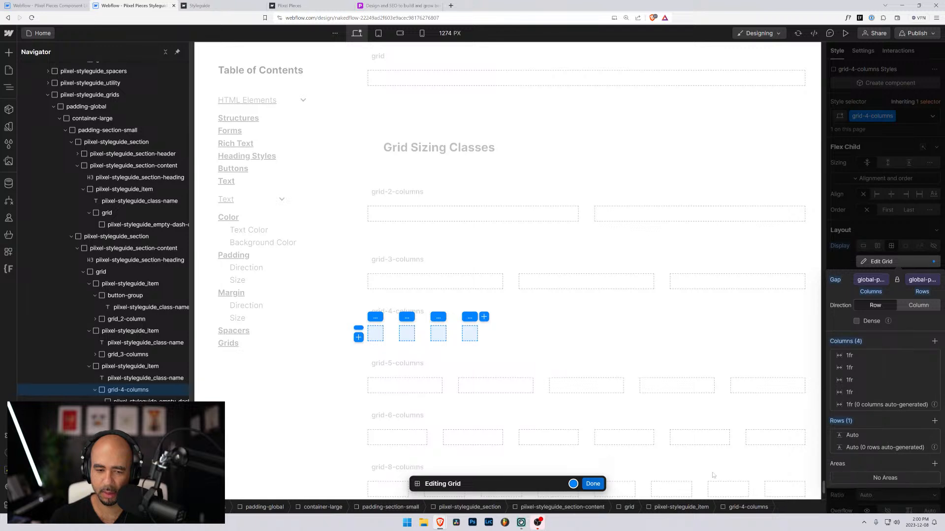
{"action": "left_click", "coordinate": [594, 484]}
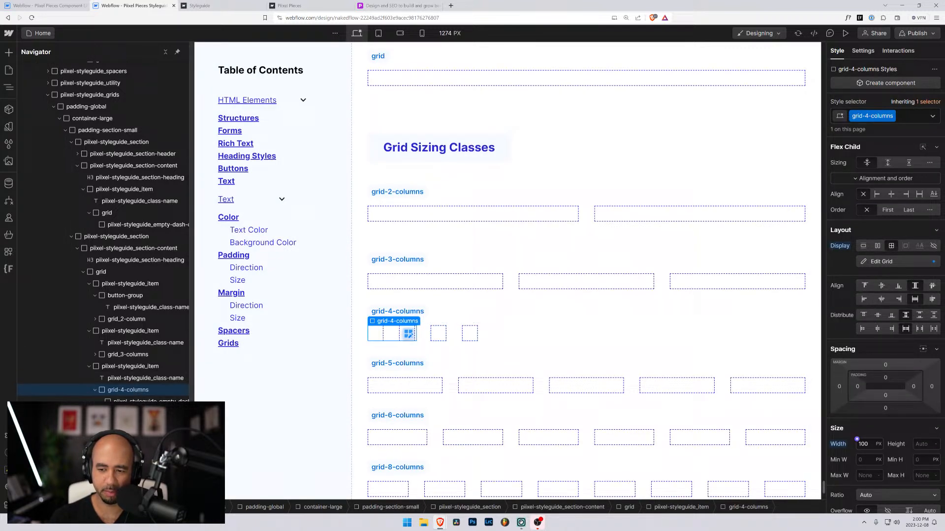
{"action": "left_click", "coordinate": [878, 444]}
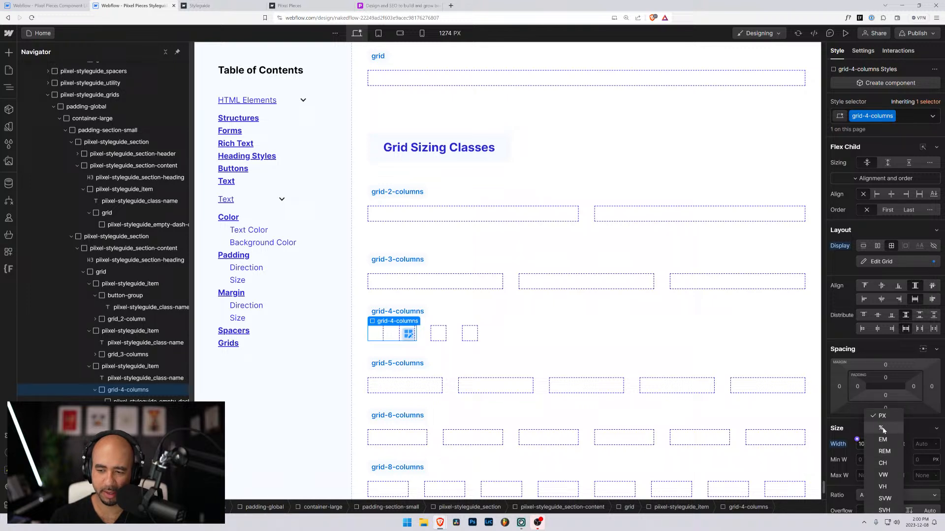
{"action": "left_click", "coordinate": [882, 429]}
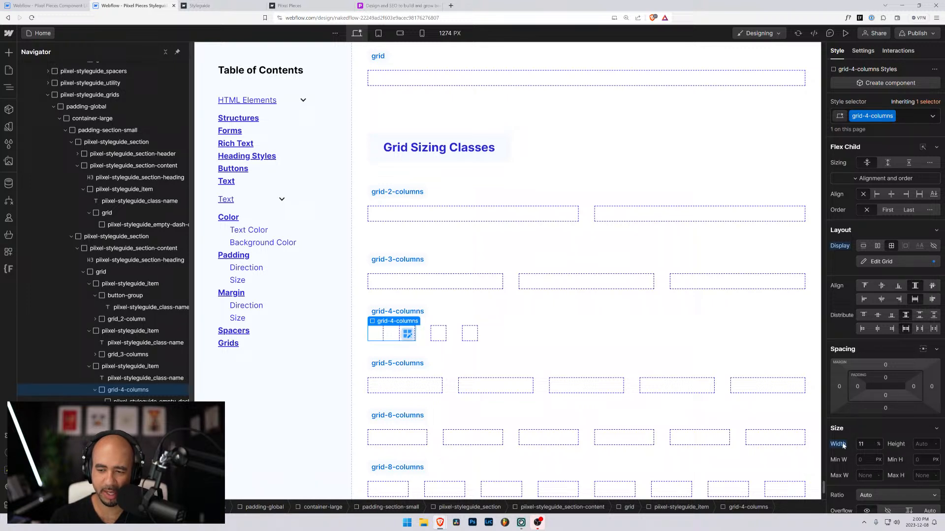
{"action": "left_click", "coordinate": [839, 444], "text": "alt"}
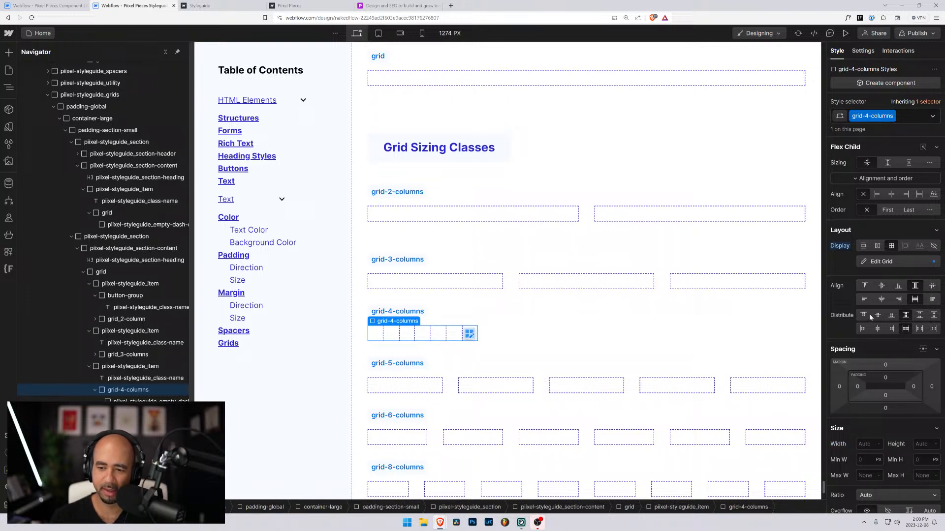
{"action": "left_click", "coordinate": [863, 445]}
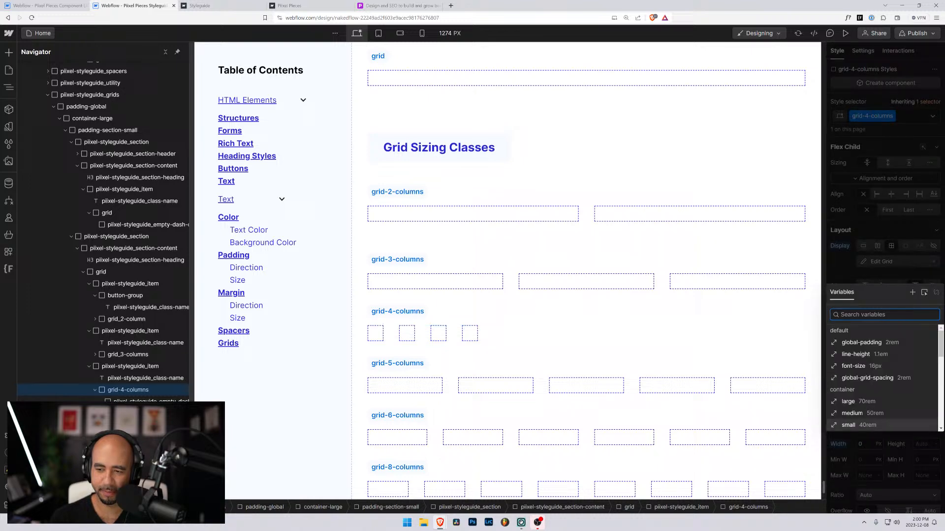
{"action": "left_click", "coordinate": [858, 425]}
{"action": "key", "text": "ctrl+z"}
Step: Set the grid-4-columns block's width to 100%
{"action": "left_click", "coordinate": [858, 443]}
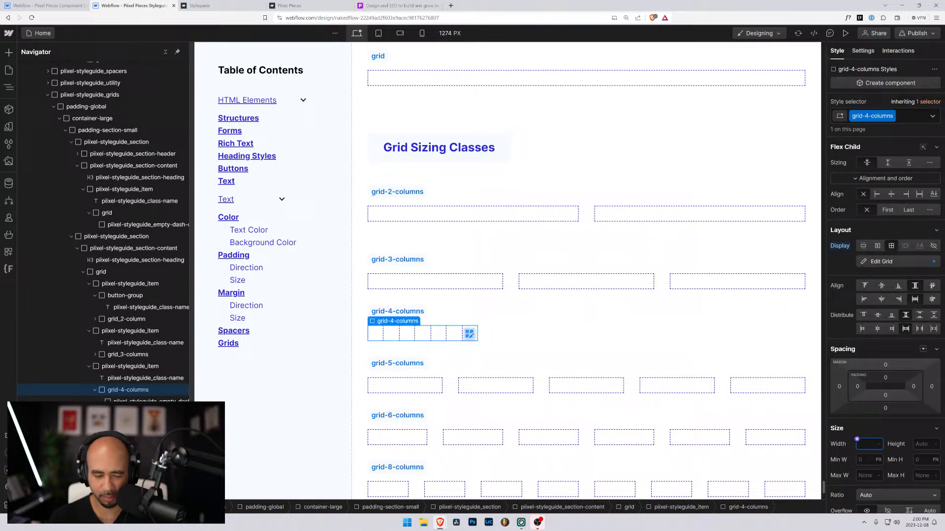
{"action": "type", "text": "100%"}
{"action": "key", "text": "Return"}
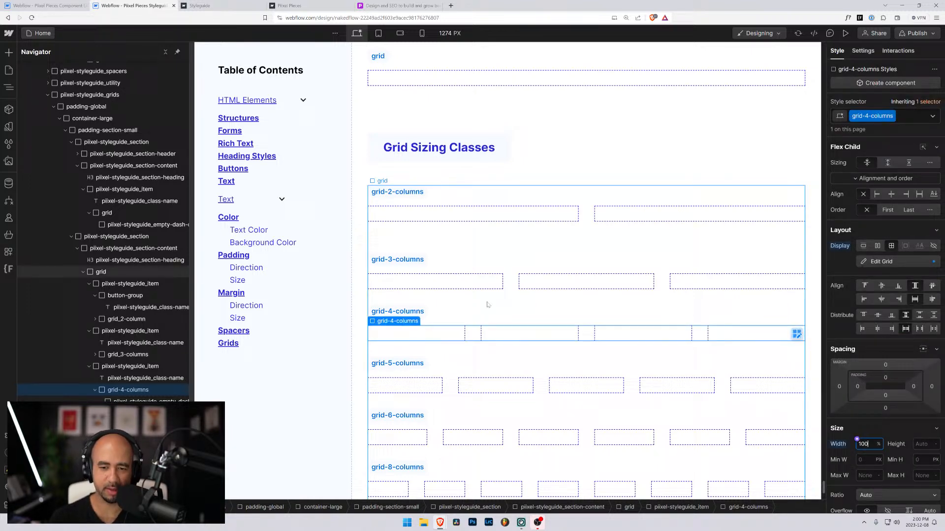
Step: Replace the grid and grid-5-columns combo on the five-column example with a standalone class named grid-5-columns
{"action": "scroll", "coordinate": [438, 232], "scroll_direction": "down", "scroll_amount": 4}
{"action": "left_click", "coordinate": [438, 232]}
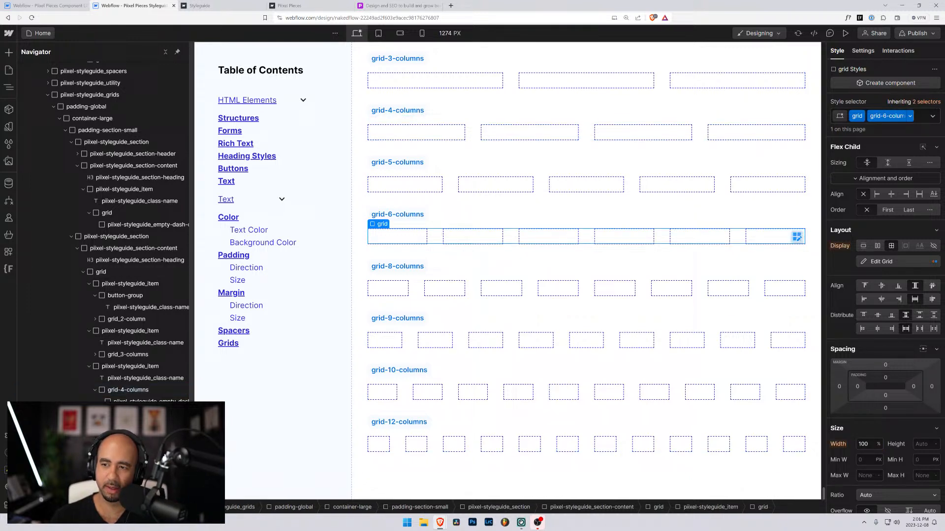
{"action": "left_click", "coordinate": [921, 116]}
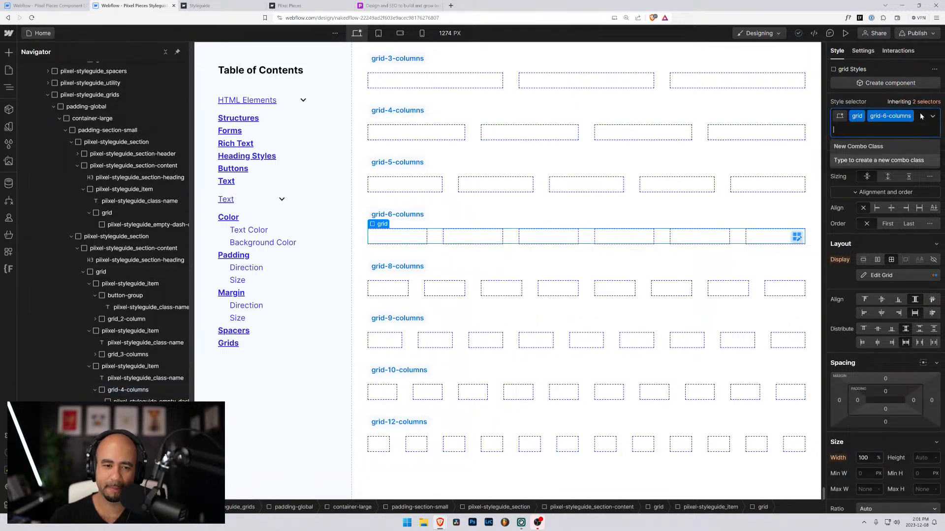
{"action": "left_click", "coordinate": [541, 187]}
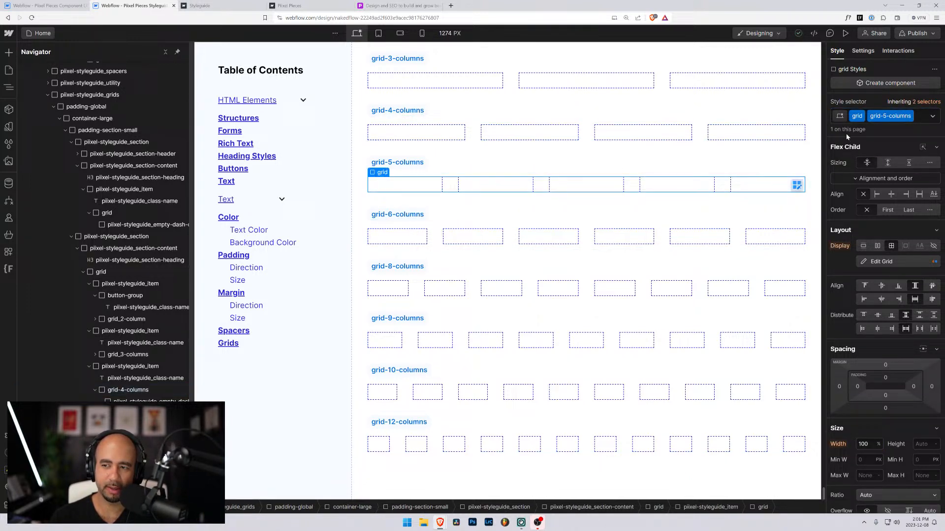
{"action": "left_click", "coordinate": [921, 116]}
{"action": "key", "text": "BackSpace"}
{"action": "key", "text": "BackSpace"}
{"action": "type", "text": "grid-5-columns"}
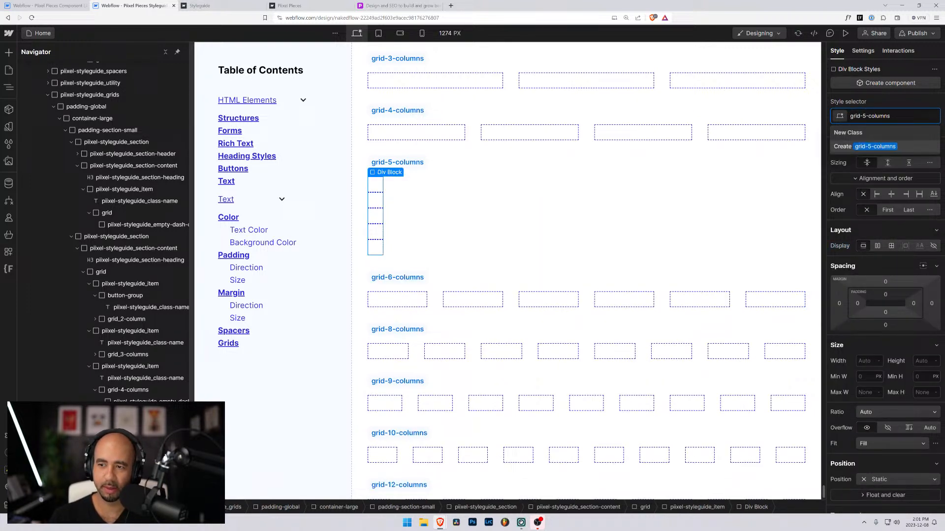
{"action": "key", "text": "Return"}
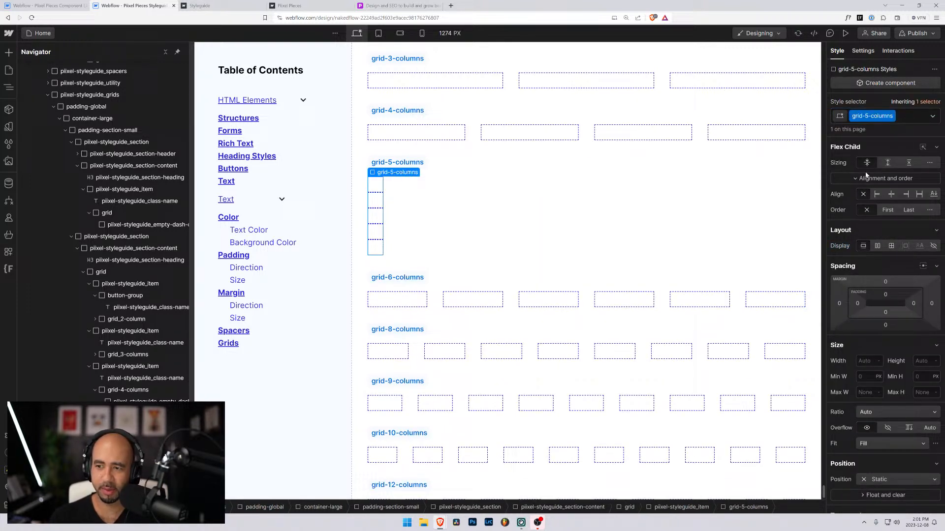
Step: Display the grid-5-columns block as a grid with global-padding gaps, five 1fr columns and one row, and set its width to 100%
{"action": "left_click", "coordinate": [891, 246]}
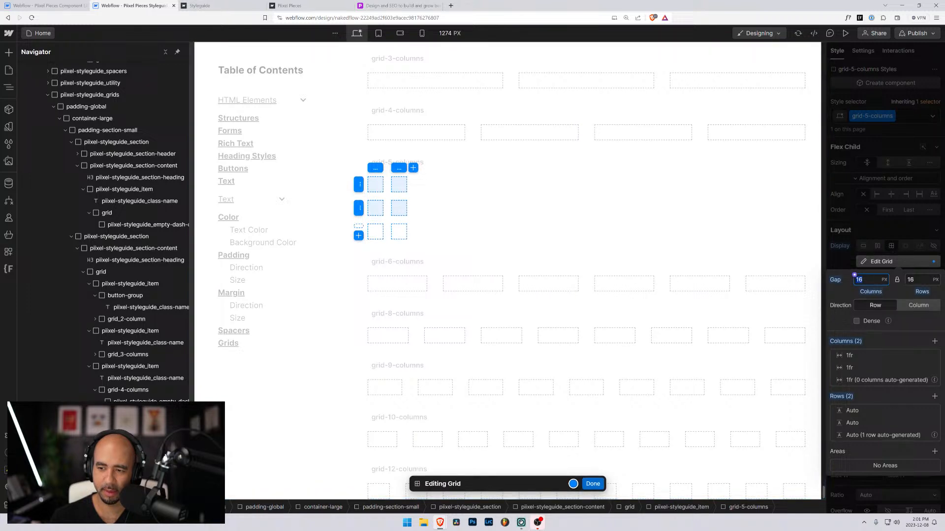
{"action": "left_click", "coordinate": [854, 277]}
{"action": "left_click", "coordinate": [861, 350]}
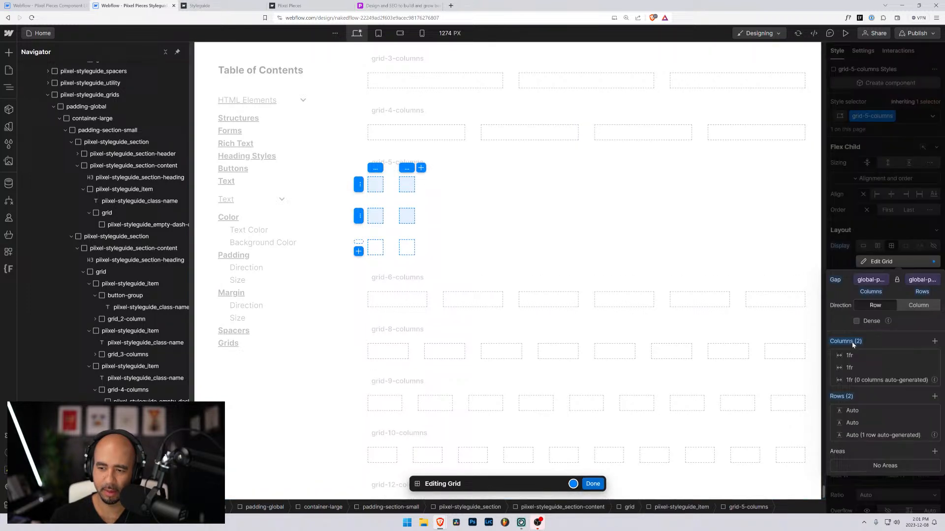
{"action": "left_click", "coordinate": [935, 341]}
{"action": "left_click", "coordinate": [934, 341]}
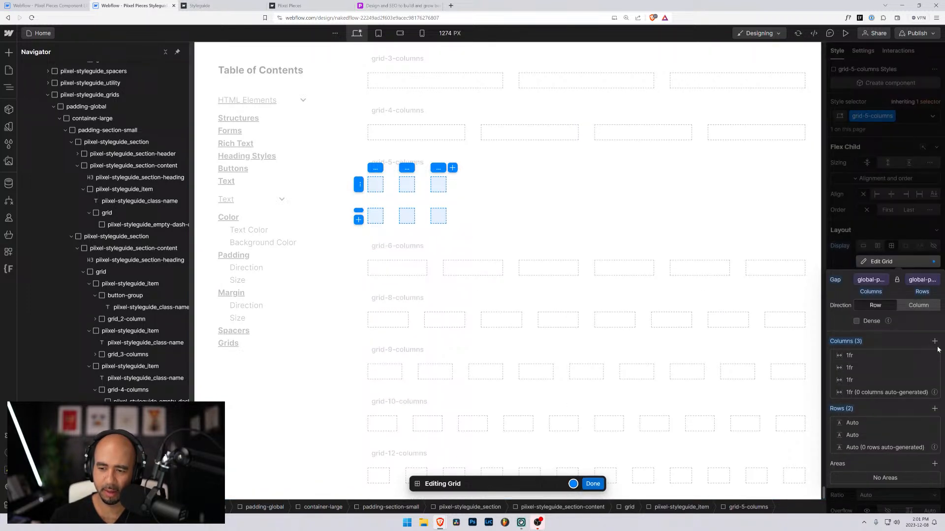
{"action": "left_click", "coordinate": [934, 341]}
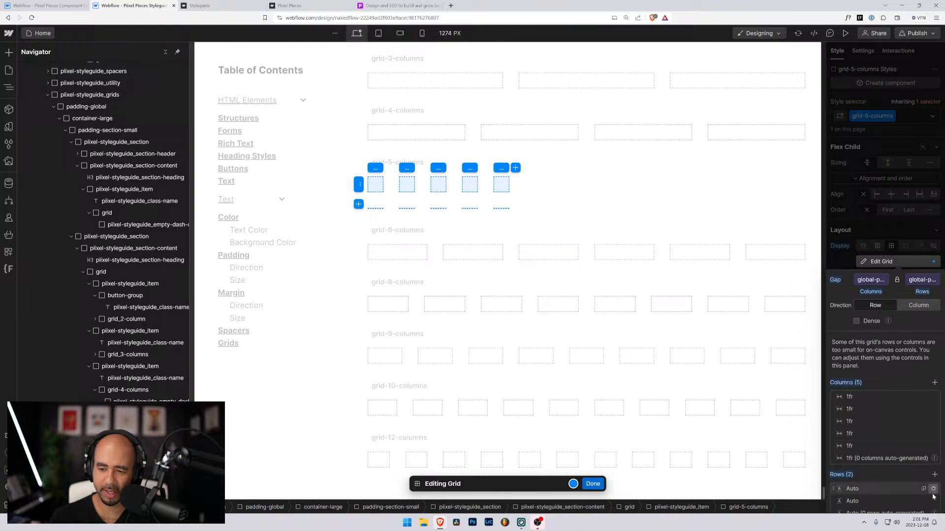
{"action": "left_click", "coordinate": [932, 502]}
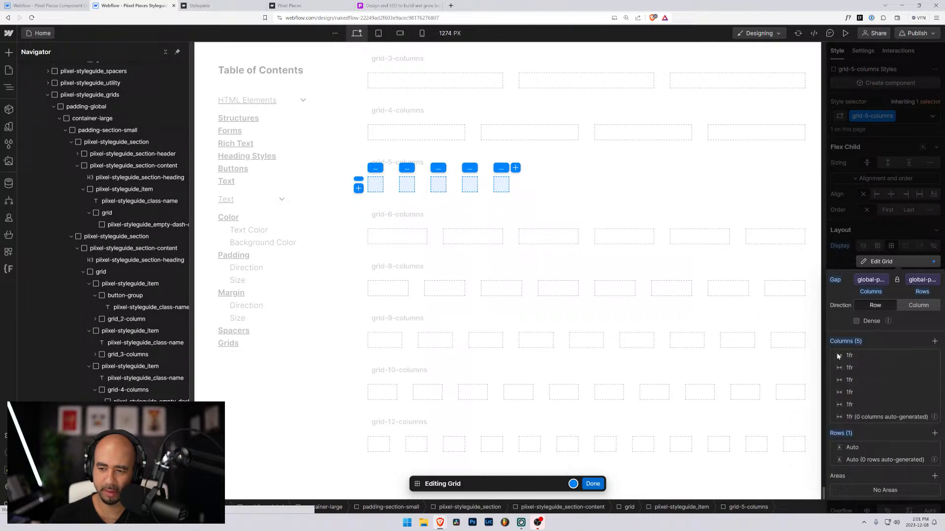
{"action": "left_click", "coordinate": [593, 484]}
{"action": "left_click", "coordinate": [859, 444]}
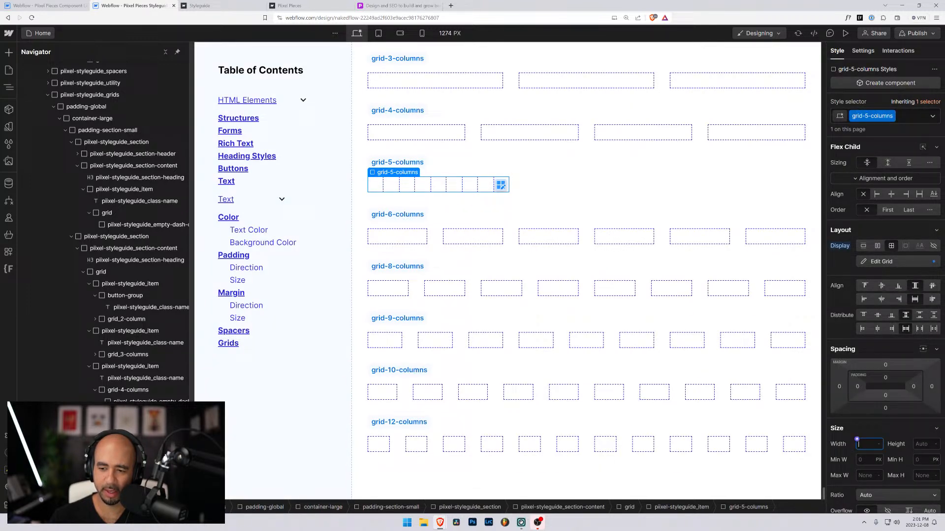
{"action": "type", "text": "100%"}
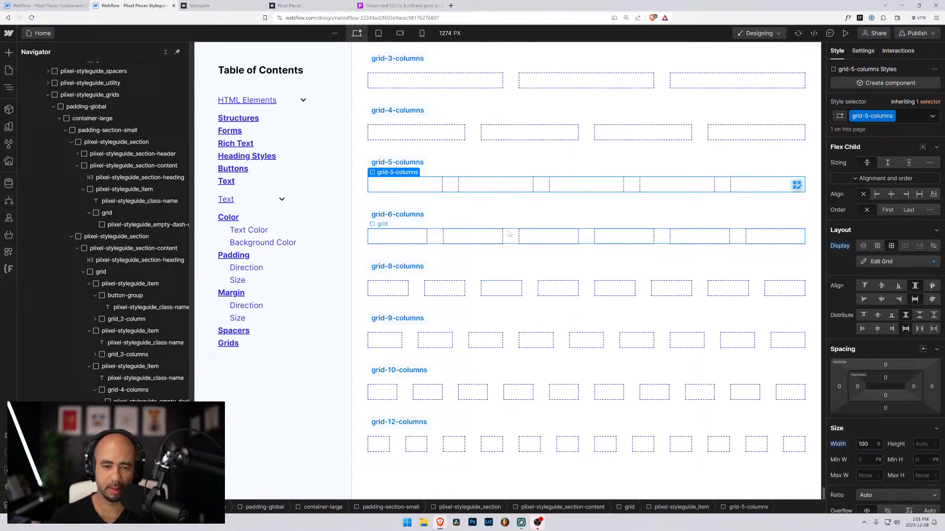
Step: Replace the grid and grid-6-columns combo on the six-column example with a standalone class named grid-6-columns
{"action": "left_click", "coordinate": [509, 234]}
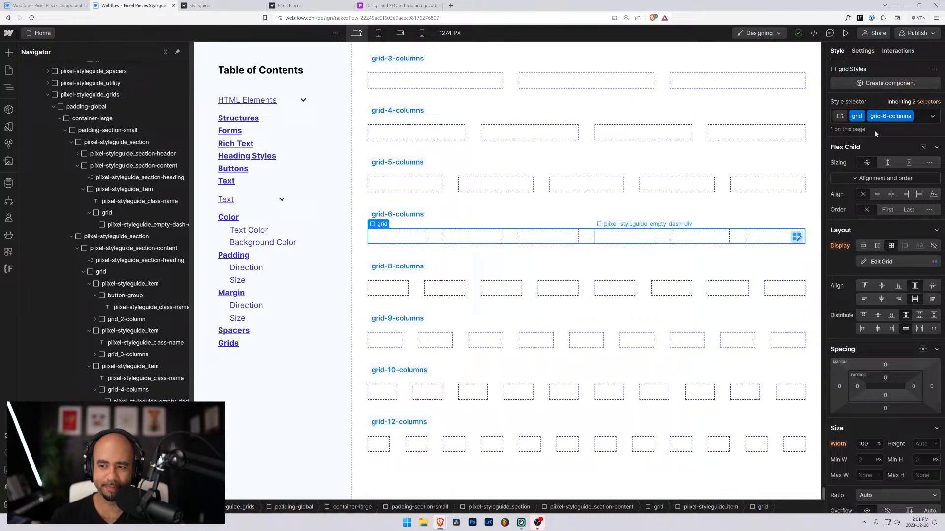
{"action": "double_click", "coordinate": [889, 115]}
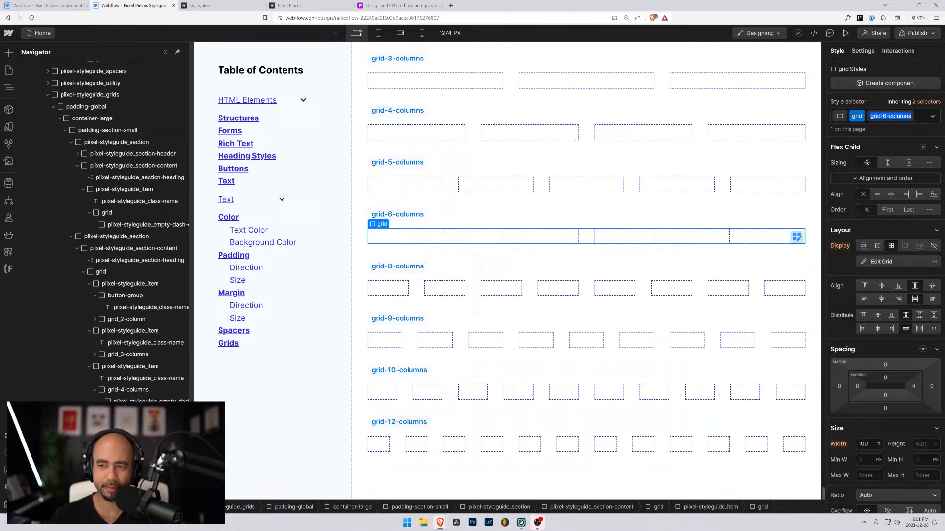
{"action": "left_click", "coordinate": [922, 116]}
{"action": "key", "text": "BackSpace"}
{"action": "key", "text": "BackSpace"}
{"action": "type", "text": "grid-6-columns"}
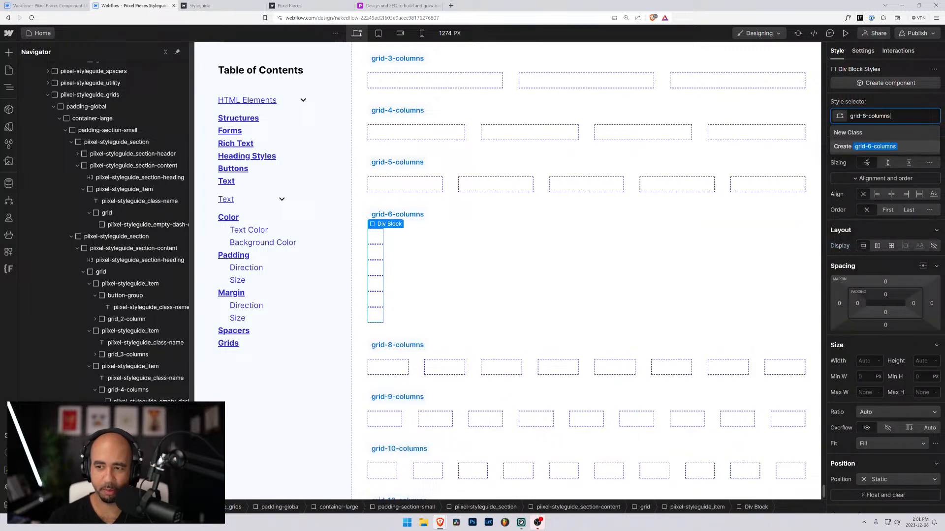
{"action": "key", "text": "Return"}
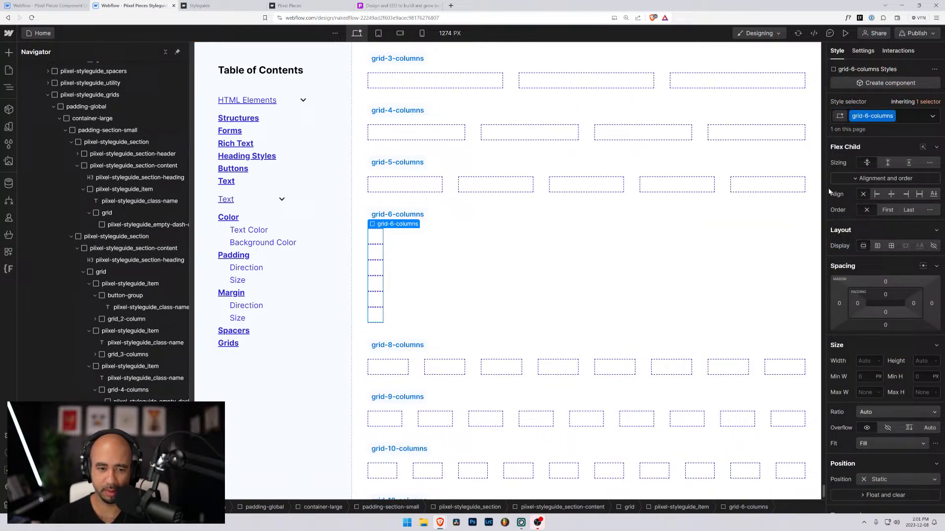
Step: Display the grid-6-columns block as a grid with global-padding gaps, six 1fr columns and one auto row
{"action": "left_click", "coordinate": [892, 246]}
{"action": "left_click", "coordinate": [884, 279]}
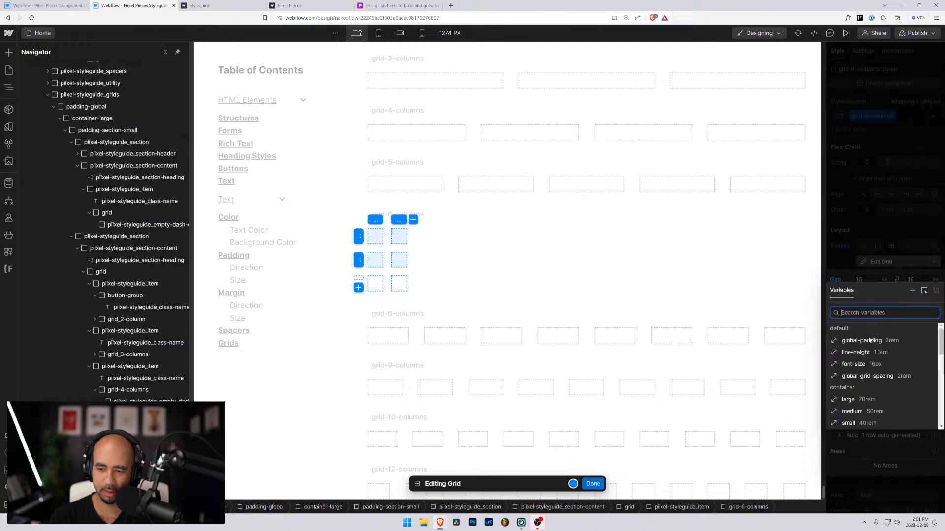
{"action": "left_click", "coordinate": [868, 340]}
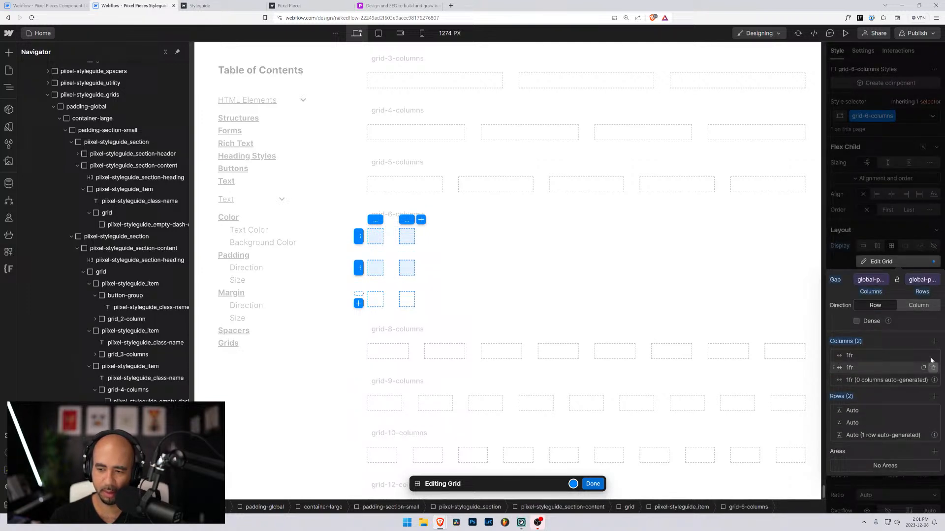
{"action": "left_click", "coordinate": [934, 341]}
{"action": "left_click", "coordinate": [933, 436]}
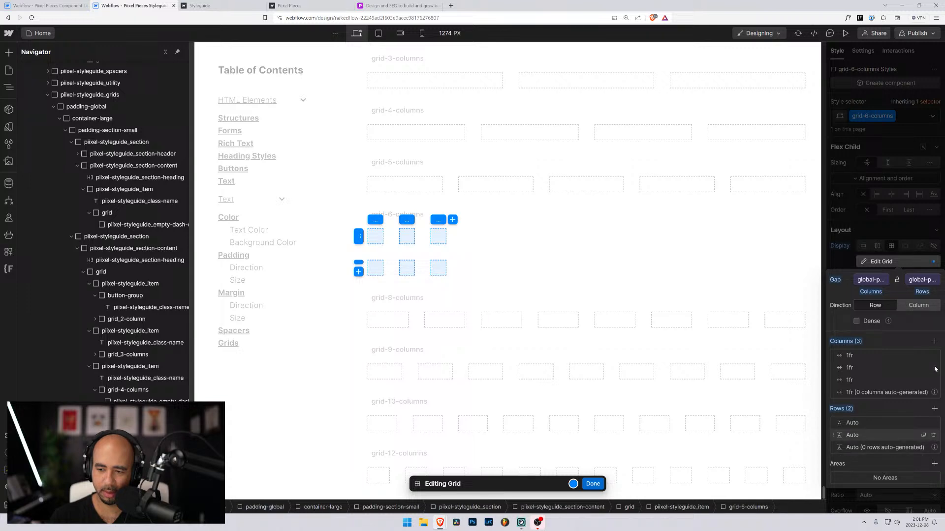
{"action": "left_click", "coordinate": [935, 340]}
{"action": "left_click", "coordinate": [934, 341]}
{"action": "left_click", "coordinate": [934, 341]}
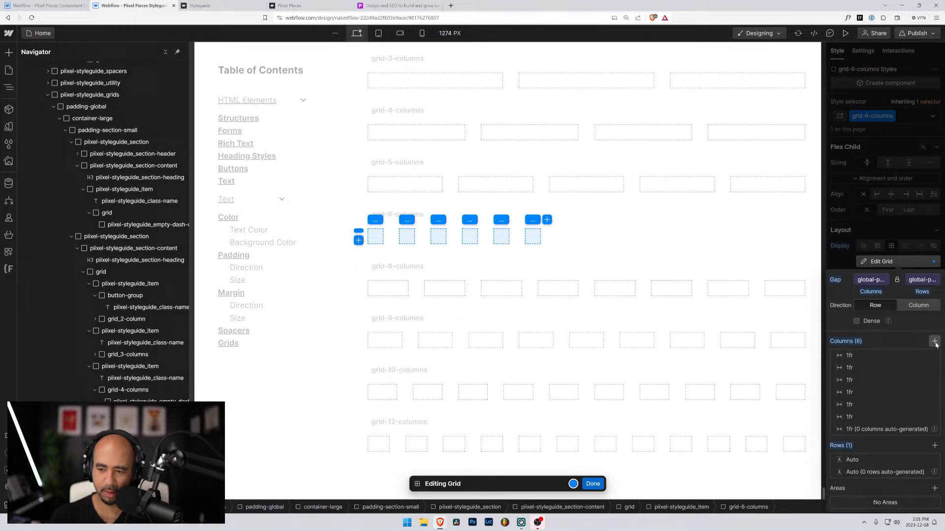
{"action": "left_click", "coordinate": [593, 484]}
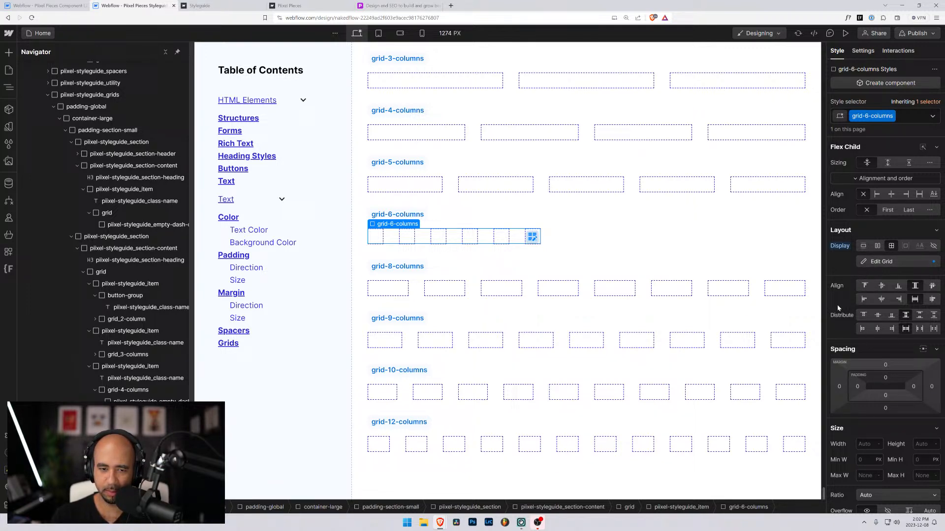
Step: Set the grid-6-columns block's width to 100%
{"action": "scroll", "coordinate": [873, 431], "scroll_direction": "down", "scroll_amount": 3}
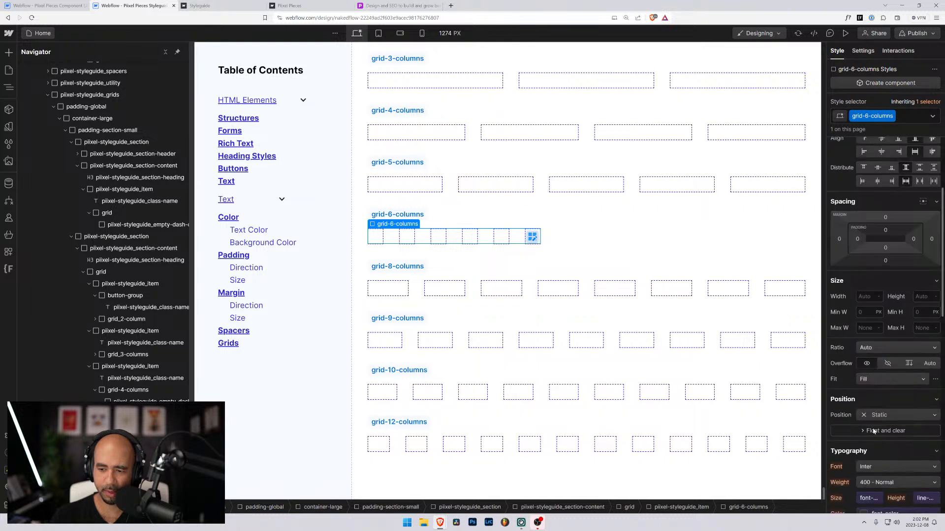
{"action": "left_click", "coordinate": [866, 296]}
{"action": "type", "text": "100"}
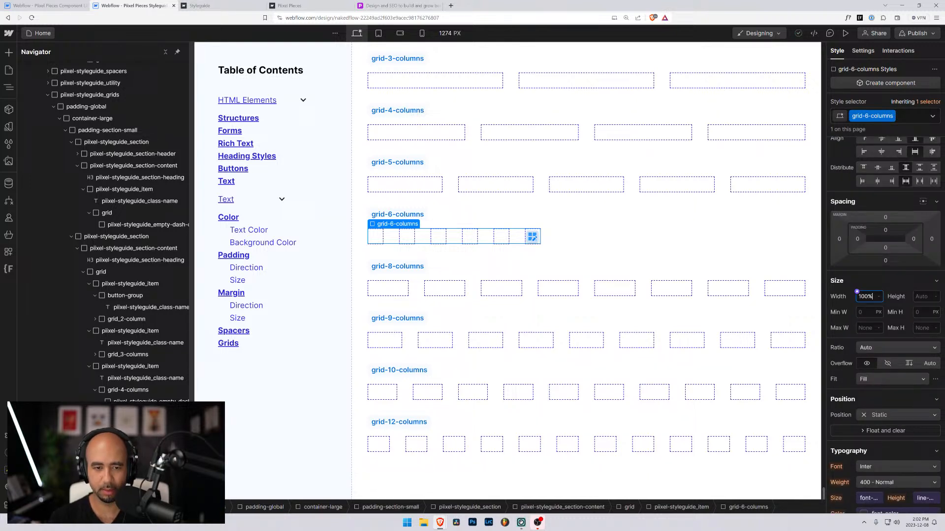
{"action": "type", "text": "%"}
{"action": "key", "text": "Return"}
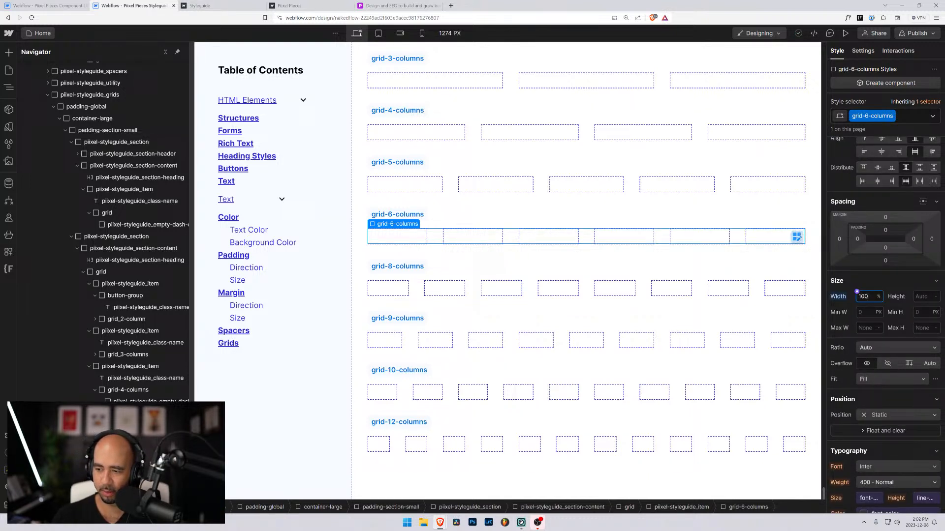
{"action": "key", "text": "alt+Tab"}
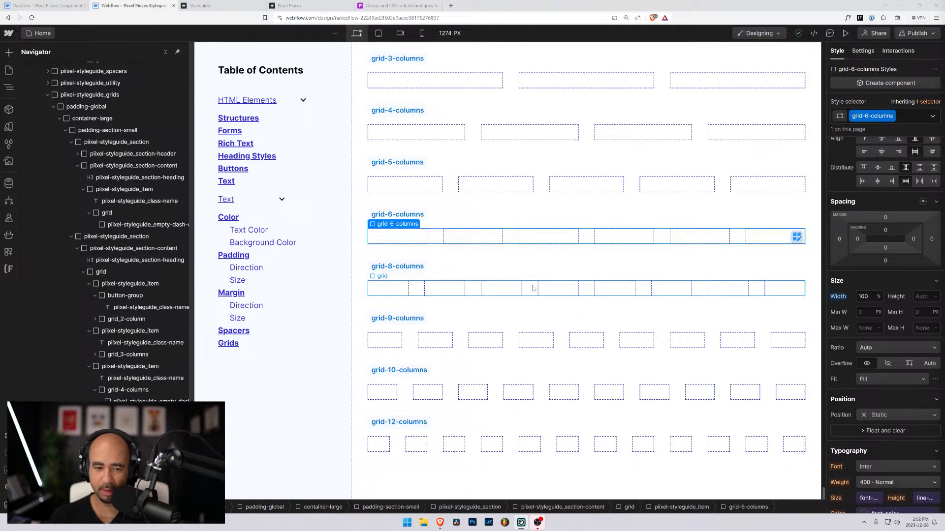
Step: Replace the grid and grid-8-columns combo on the eight-column example with a standalone class named grid-8-columns
{"action": "scroll", "coordinate": [913, 370], "scroll_direction": "up", "scroll_amount": 5}
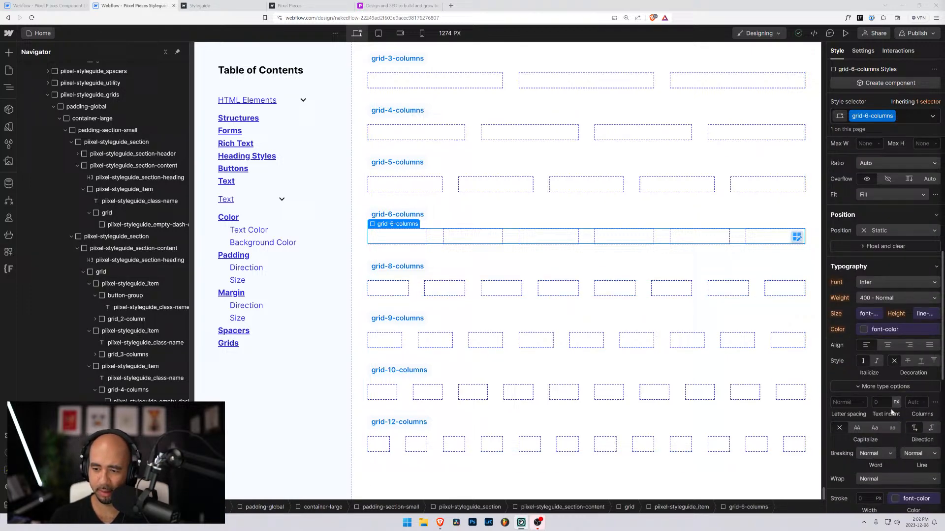
{"action": "left_click", "coordinate": [534, 286]}
{"action": "double_click", "coordinate": [889, 115]}
{"action": "key", "text": "ctrl+c"}
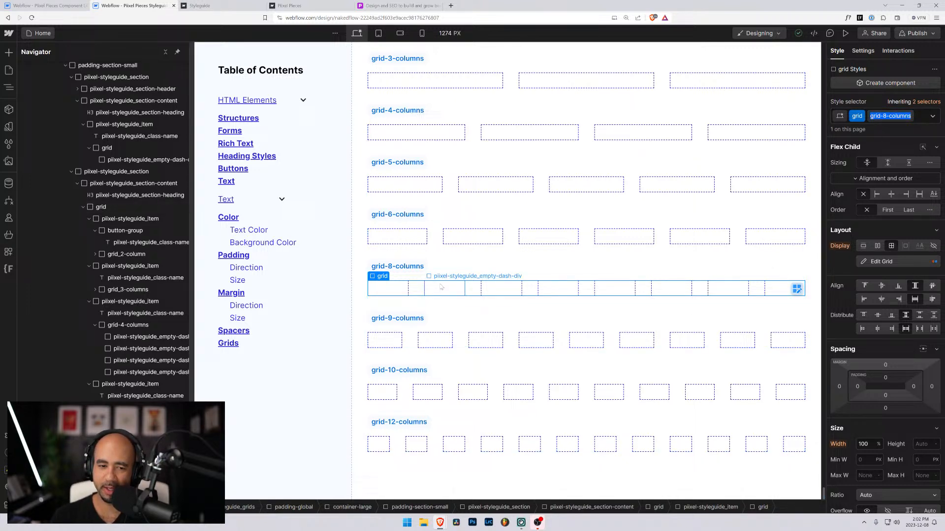
{"action": "left_click", "coordinate": [921, 117]}
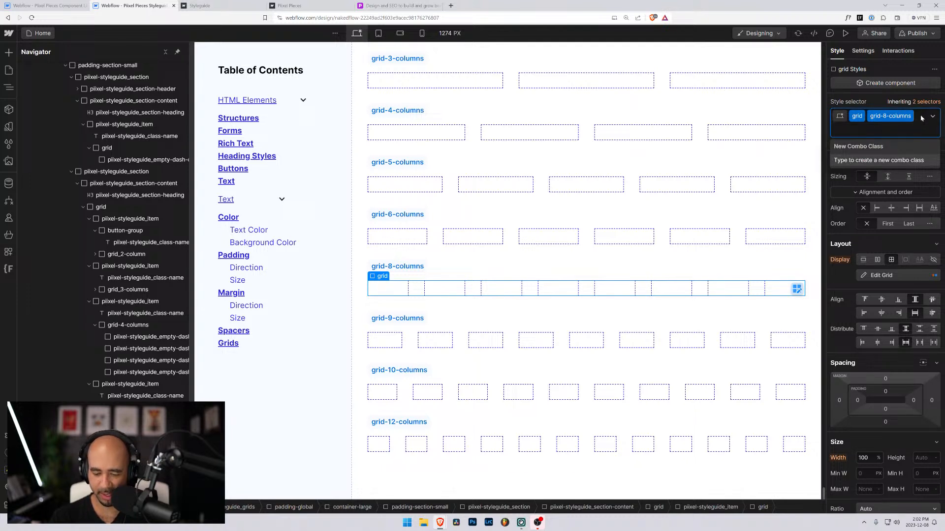
{"action": "key", "text": "BackSpace"}
{"action": "key", "text": "BackSpace"}
{"action": "key", "text": "ctrl+v"}
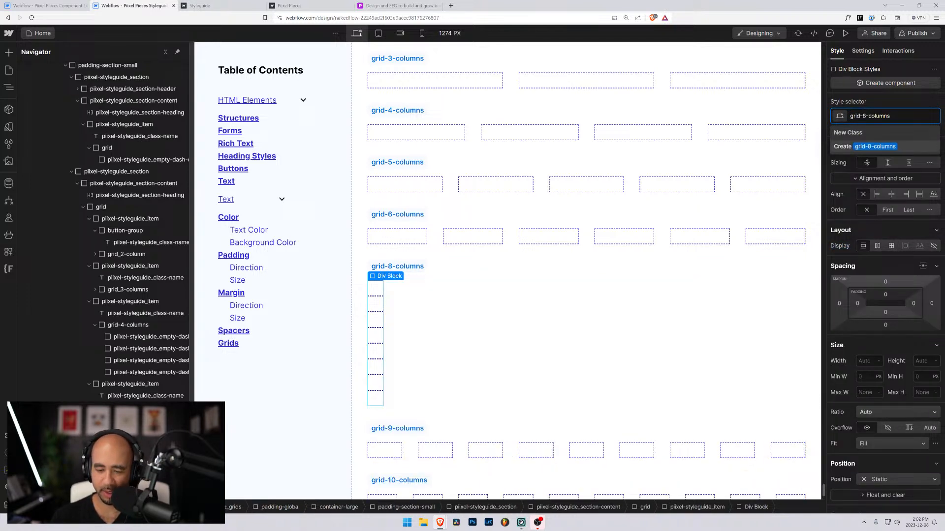
{"action": "key", "text": "Return"}
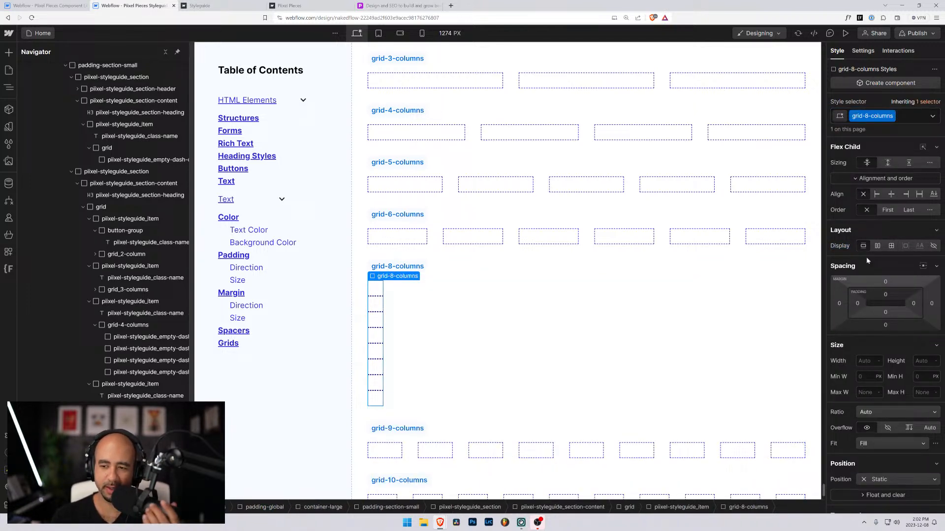
Step: Display the grid-8-columns block as a grid with global-padding gaps, eight 1fr columns and one auto row
{"action": "scroll", "coordinate": [874, 348], "scroll_direction": "down", "scroll_amount": 3}
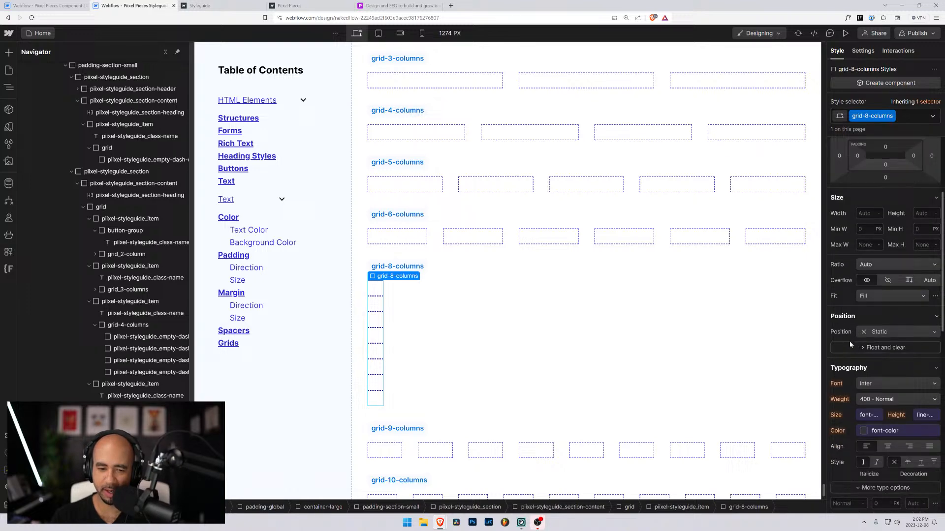
{"action": "scroll", "coordinate": [850, 345], "scroll_direction": "down", "scroll_amount": 5}
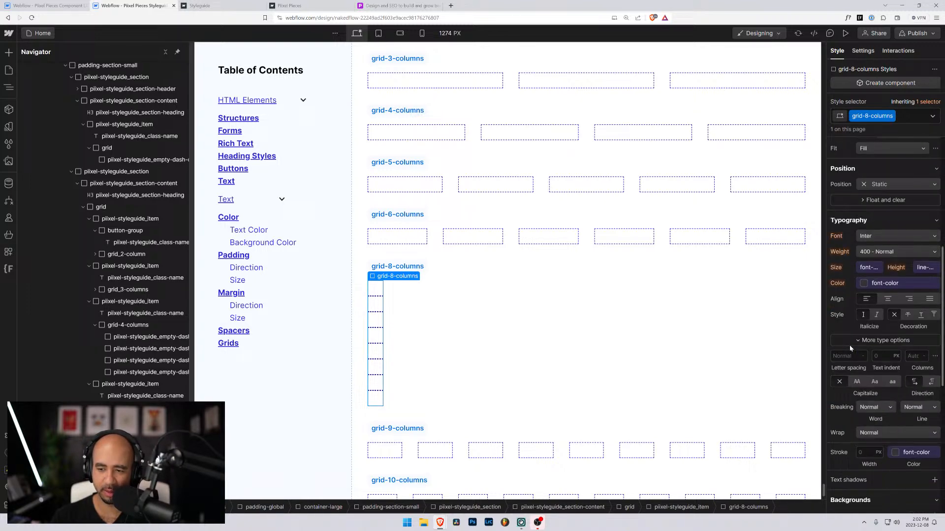
{"action": "scroll", "coordinate": [851, 348], "scroll_direction": "up", "scroll_amount": 6}
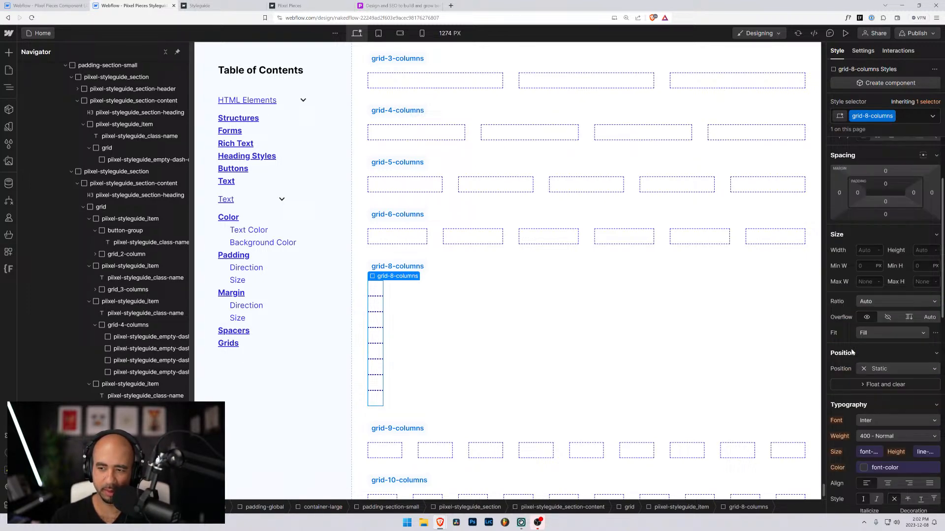
{"action": "scroll", "coordinate": [882, 275], "scroll_direction": "up", "scroll_amount": 2}
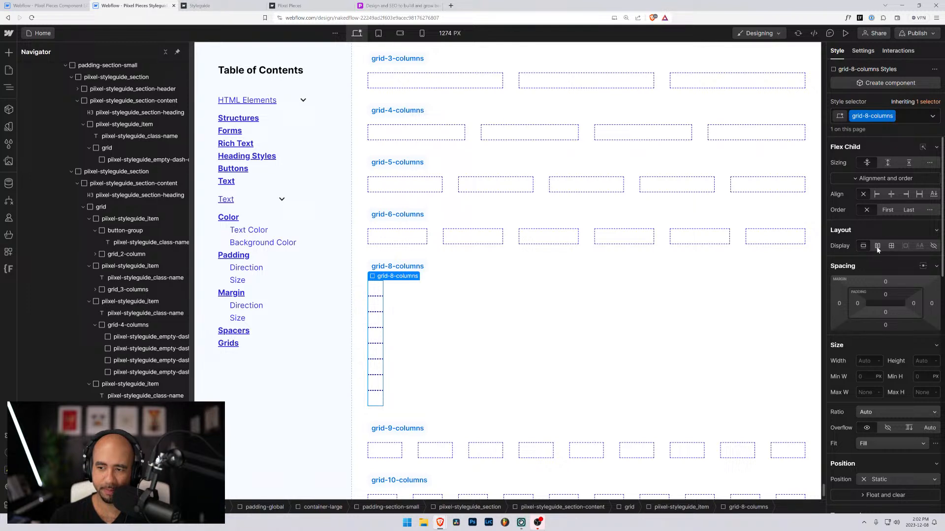
{"action": "left_click", "coordinate": [891, 246]}
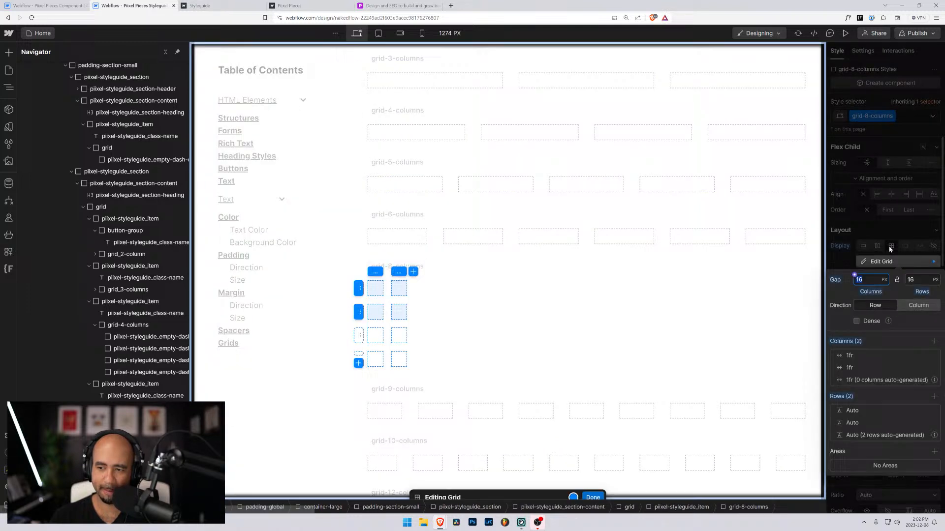
{"action": "left_click", "coordinate": [854, 275]}
{"action": "left_click", "coordinate": [849, 347]}
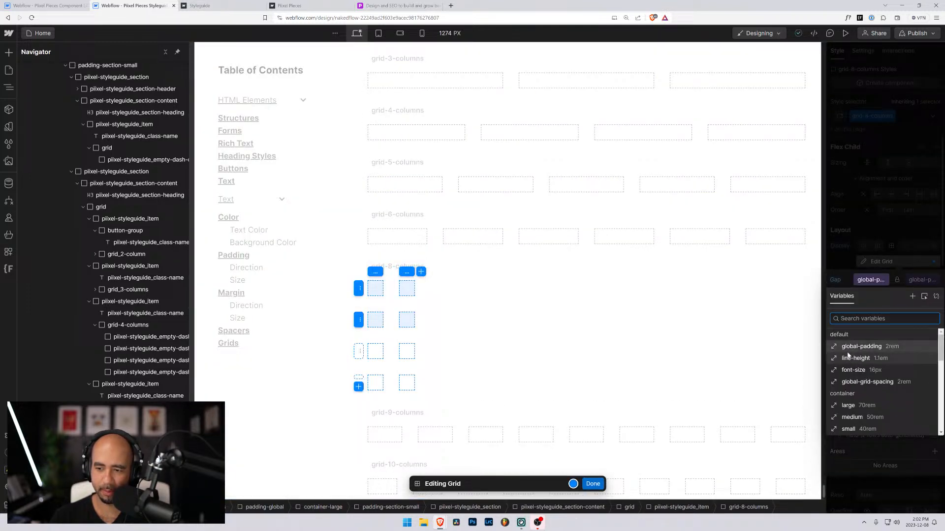
{"action": "left_click", "coordinate": [837, 271]}
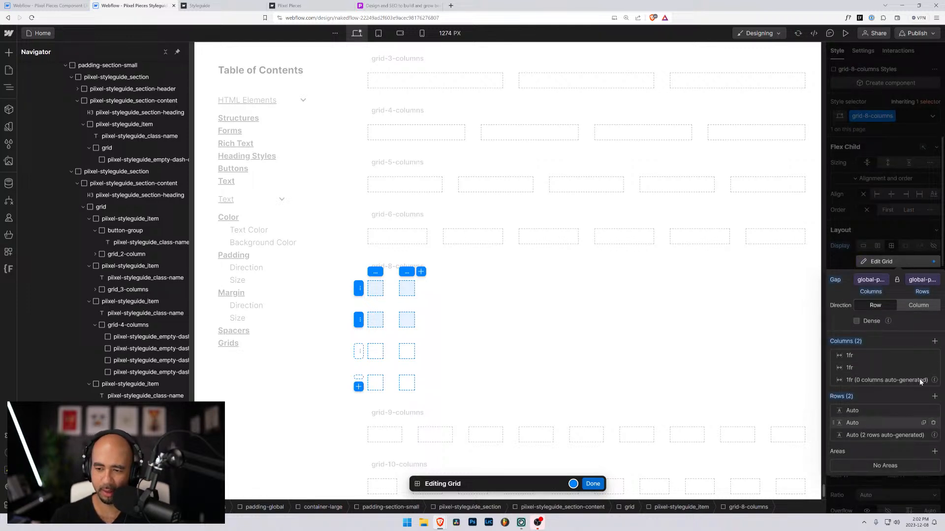
{"action": "left_click", "coordinate": [933, 423]}
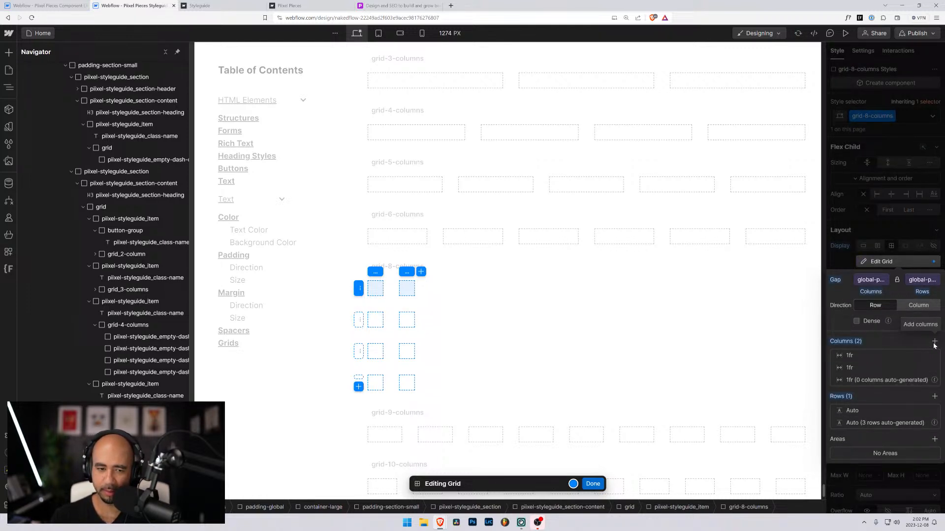
{"action": "left_click", "coordinate": [934, 341]}
{"action": "left_click", "coordinate": [934, 341]}
{"action": "left_click", "coordinate": [934, 341]}
{"action": "left_click", "coordinate": [934, 341]}
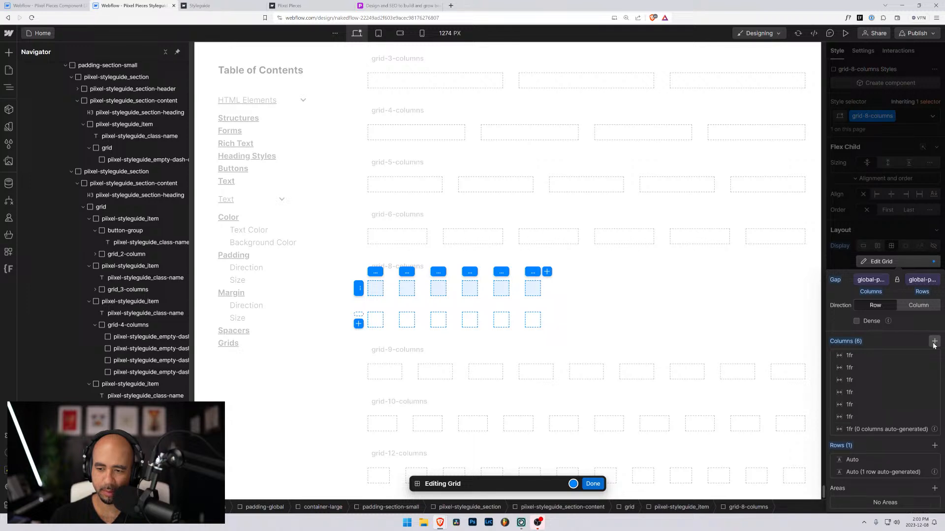
{"action": "left_click", "coordinate": [934, 341]}
{"action": "left_click", "coordinate": [934, 341]}
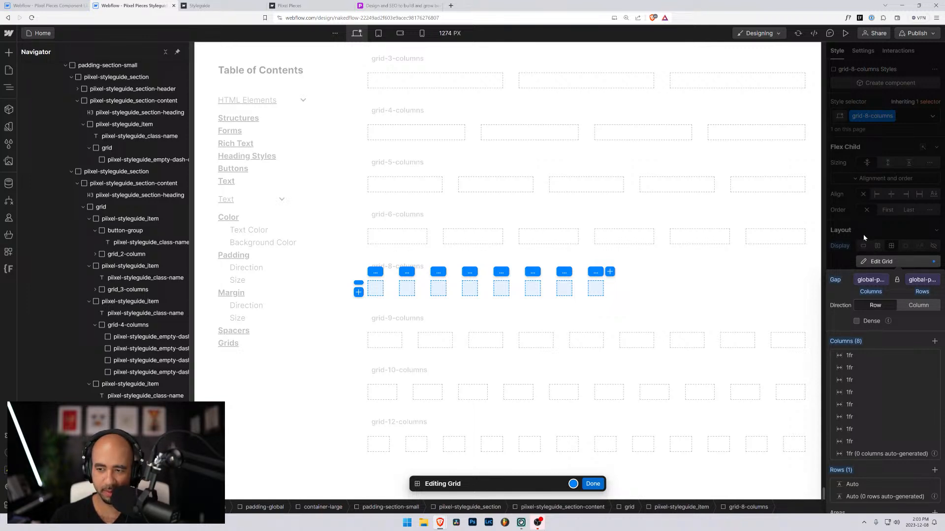
{"action": "key", "text": "Escape"}
Step: Set the grid-8-columns block's width to 100%
{"action": "left_click", "coordinate": [867, 443]}
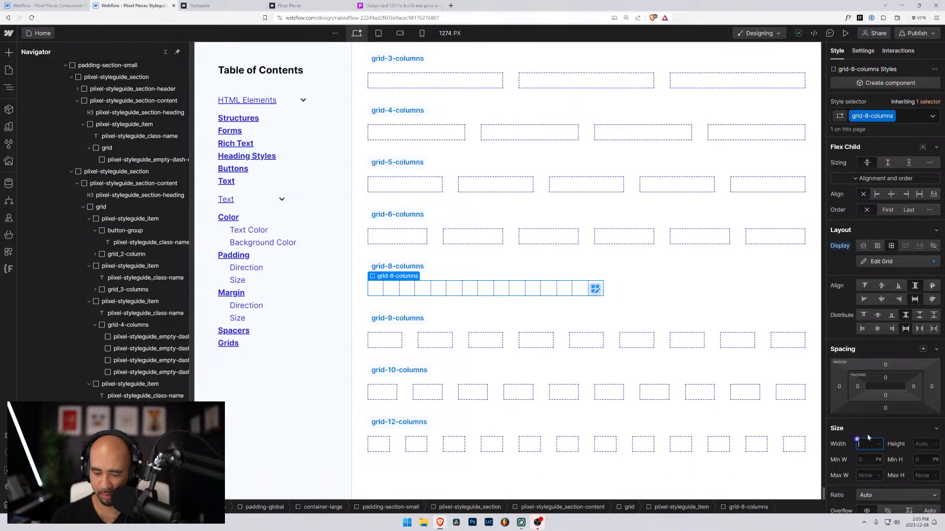
{"action": "type", "text": "100"}
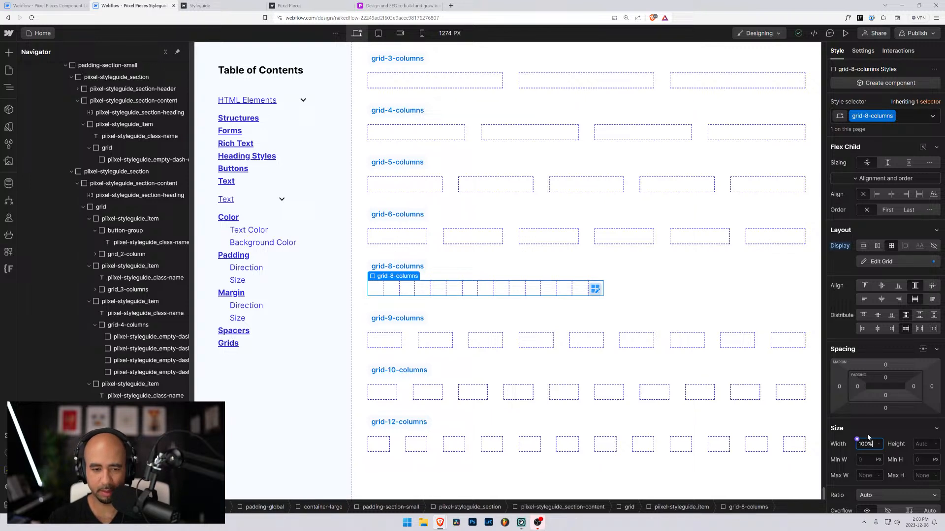
{"action": "type", "text": "%"}
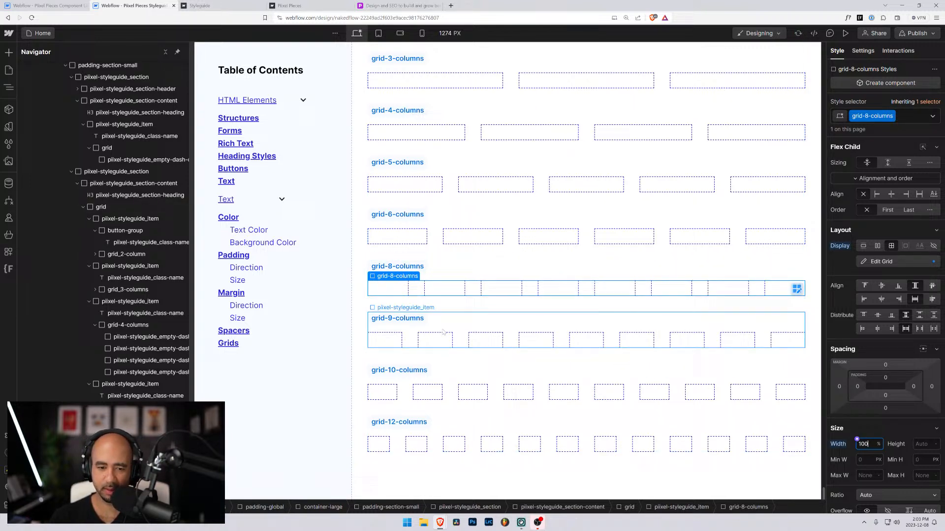
Step: Replace the grid and grid-9-columns combo on the nine-column example with a standalone class named grid-9-columns
{"action": "left_click", "coordinate": [457, 338]}
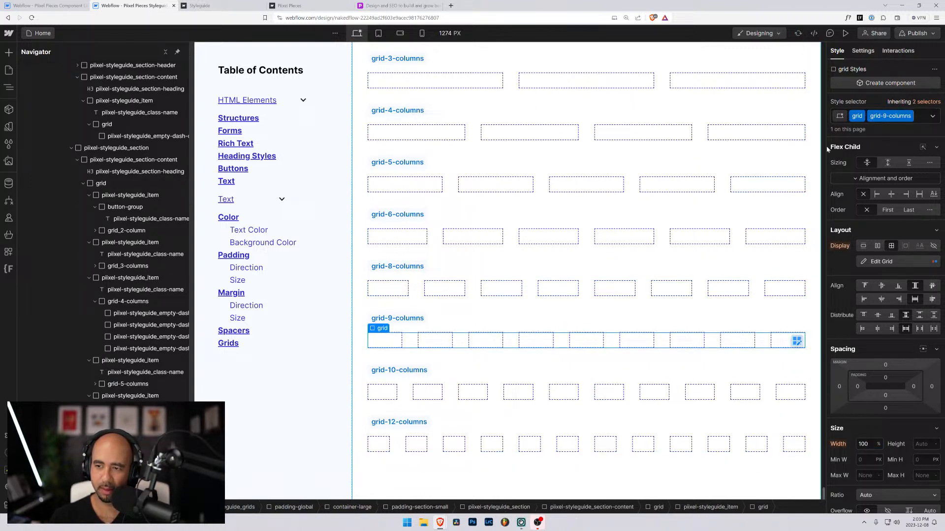
{"action": "left_click", "coordinate": [921, 117]}
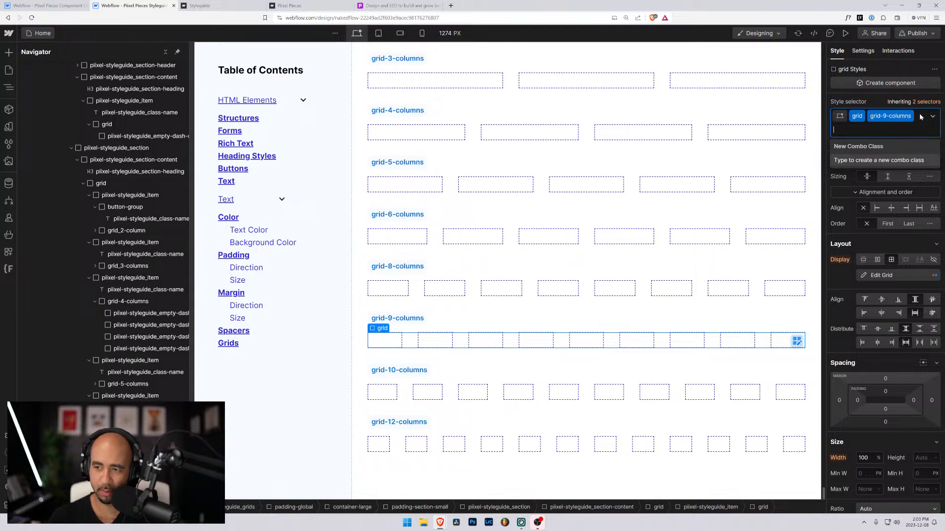
{"action": "double_click", "coordinate": [906, 117]}
{"action": "key", "text": "ctrl+c"}
{"action": "left_click", "coordinate": [924, 117]}
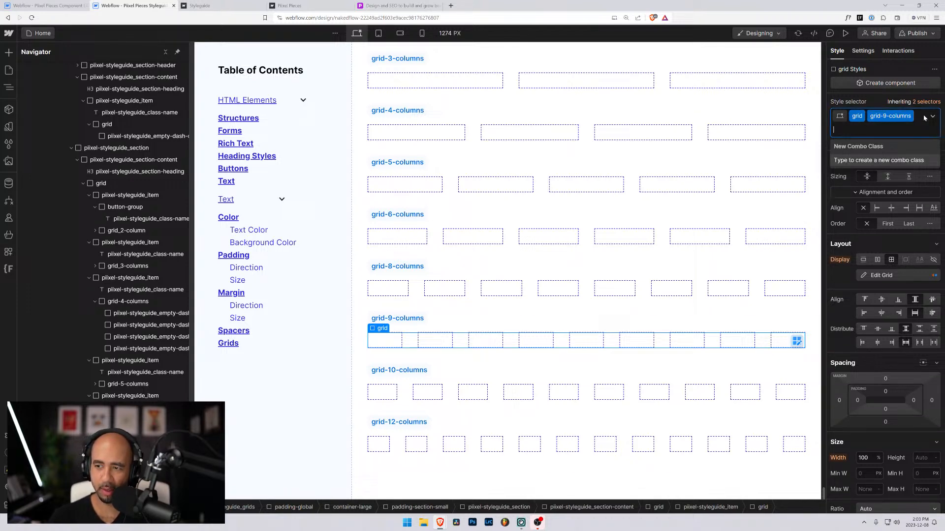
{"action": "key", "text": "BackSpace"}
{"action": "key", "text": "BackSpace"}
{"action": "key", "text": "ctrl+v"}
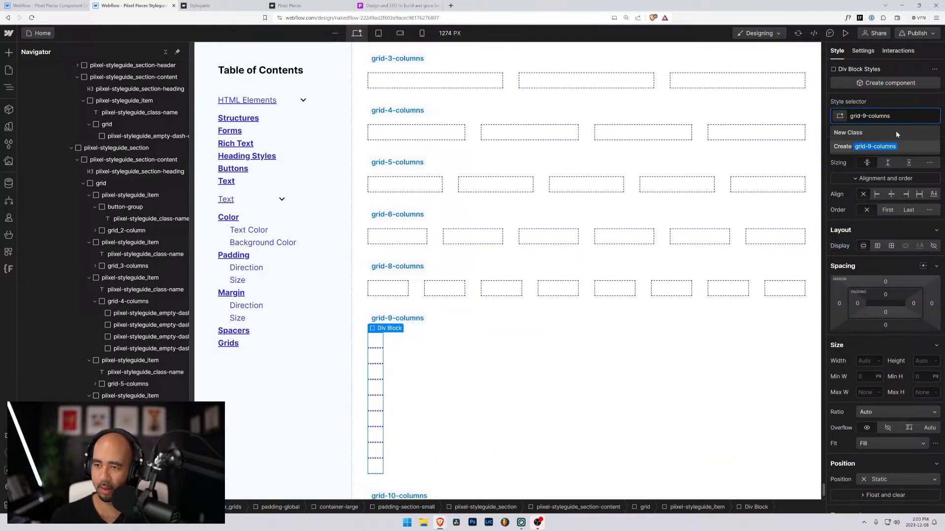
{"action": "key", "text": "Return"}
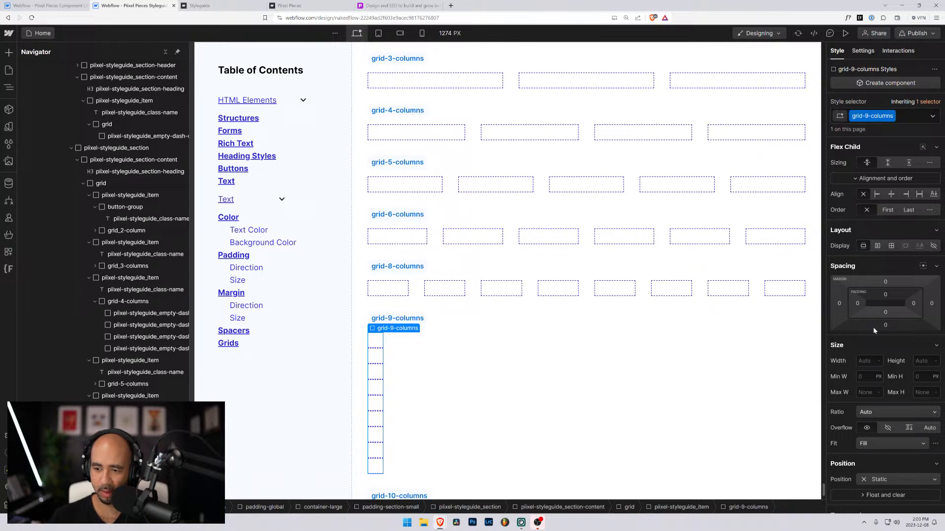
Step: Set the grid-9-columns block's width to 100%
{"action": "left_click", "coordinate": [864, 361]}
{"action": "type", "text": "100%"}
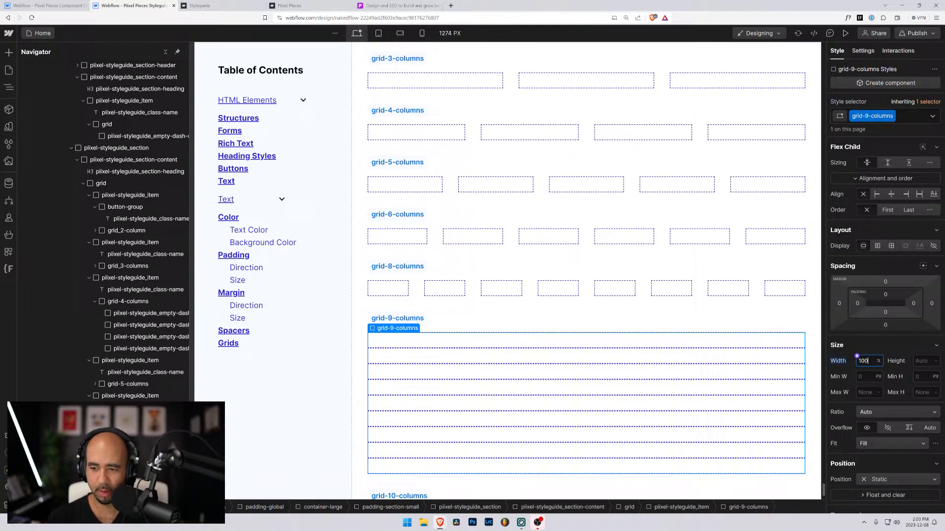
{"action": "key", "text": "Return"}
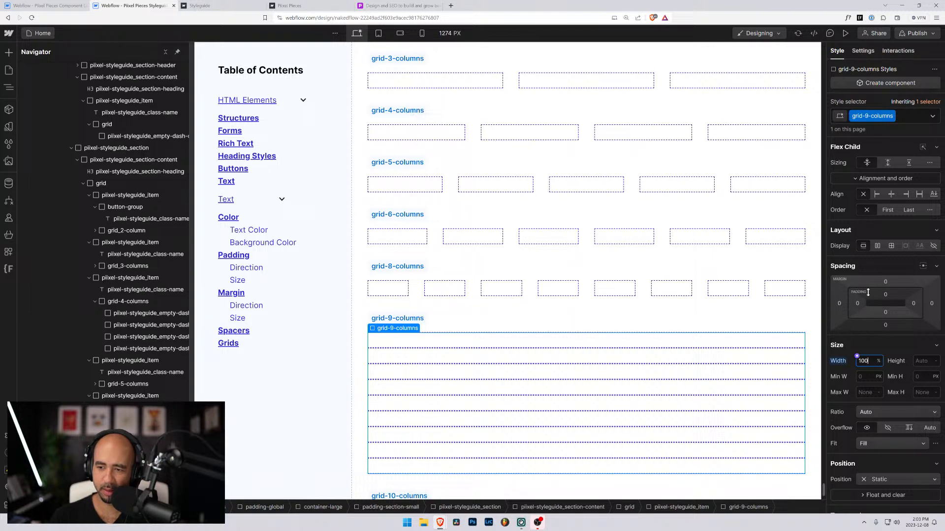
Step: Display the grid-9-columns block as a grid with one auto row and global-padding gaps
{"action": "left_click", "coordinate": [892, 246]}
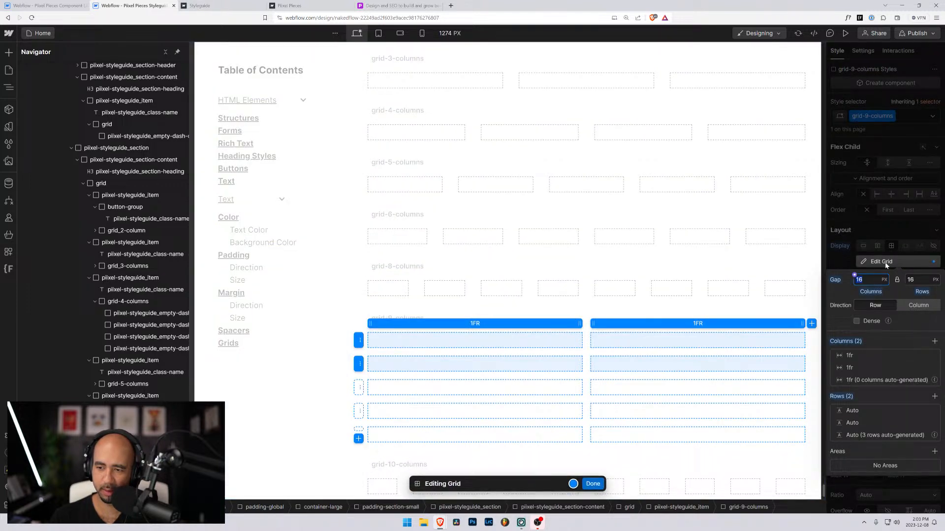
{"action": "left_click", "coordinate": [933, 424]}
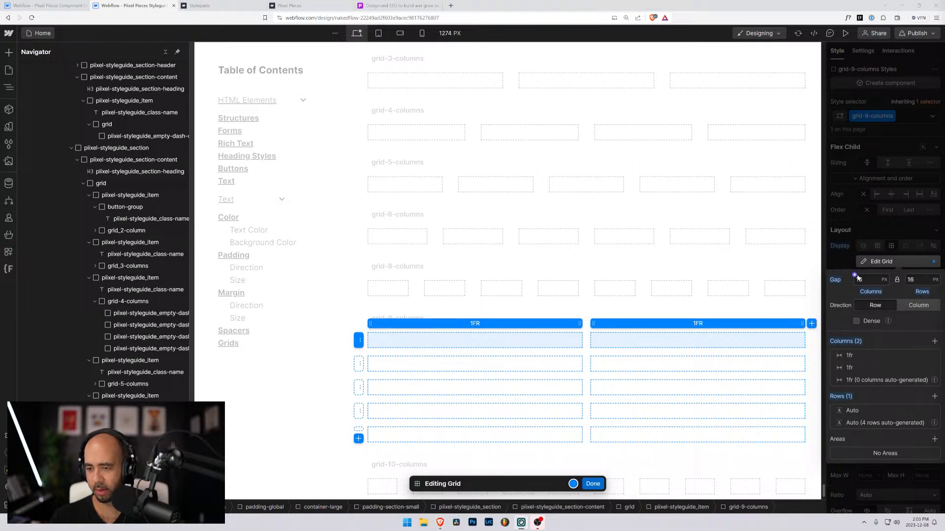
{"action": "left_click", "coordinate": [855, 276]}
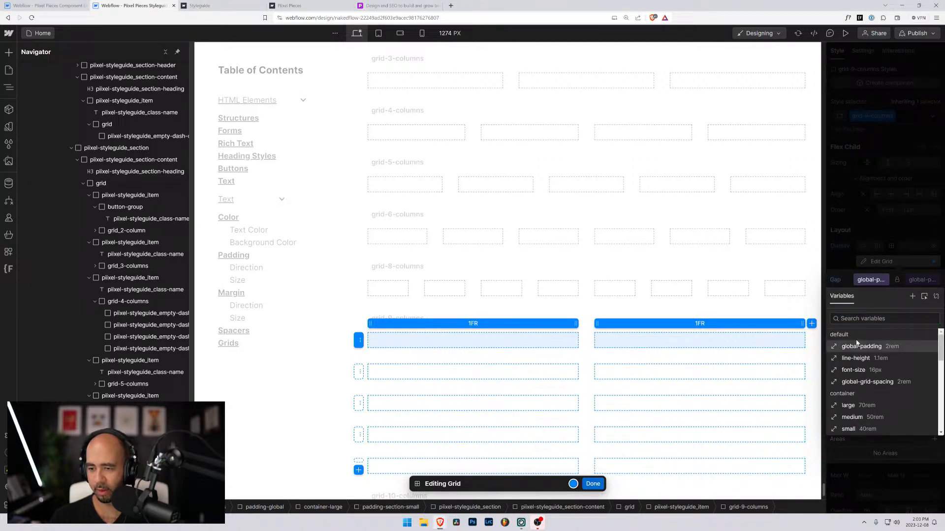
{"action": "left_click", "coordinate": [849, 279]}
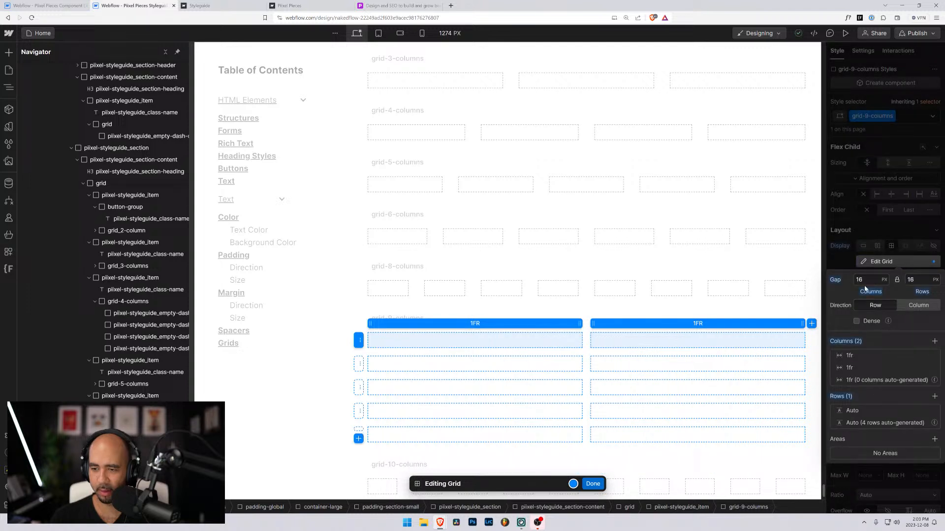
{"action": "left_click", "coordinate": [856, 277]}
{"action": "left_click", "coordinate": [866, 343]}
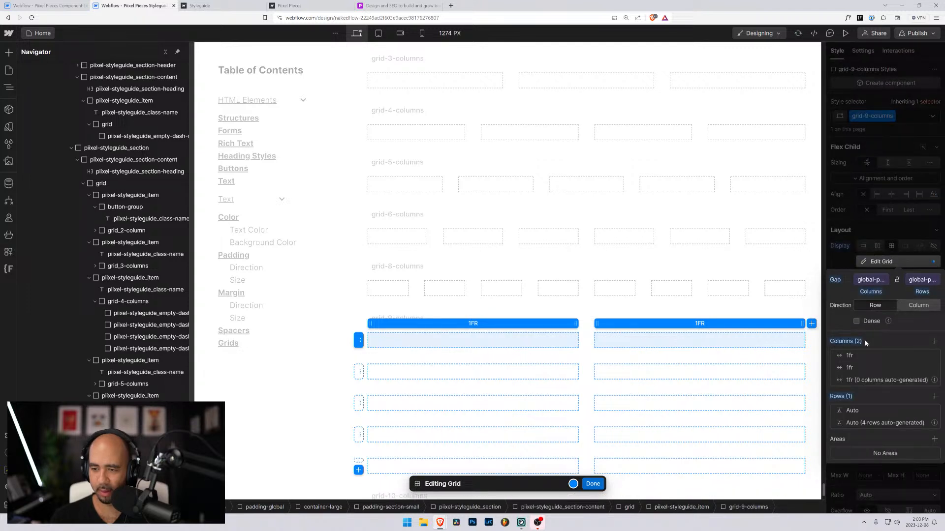
Step: Add 1fr columns to the grid-9-columns block until it has nine, and finish editing the grid
{"action": "left_click", "coordinate": [935, 342]}
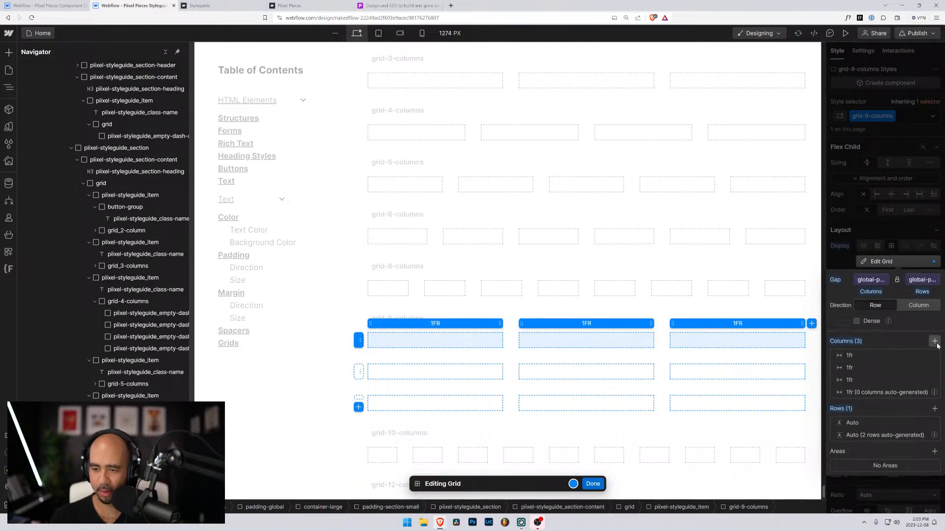
{"action": "left_click", "coordinate": [935, 341]}
{"action": "left_click", "coordinate": [935, 342]}
{"action": "left_click", "coordinate": [935, 342]}
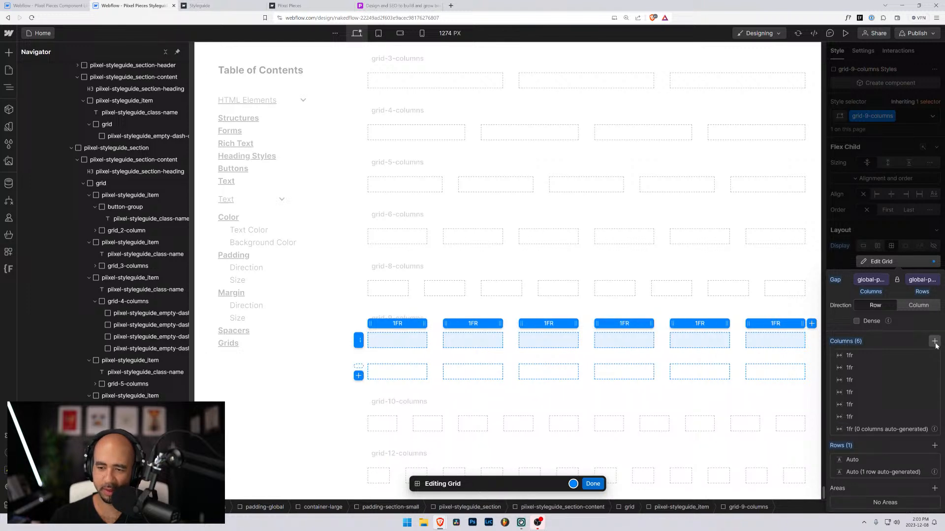
{"action": "left_click", "coordinate": [935, 342]}
{"action": "left_click", "coordinate": [935, 342]}
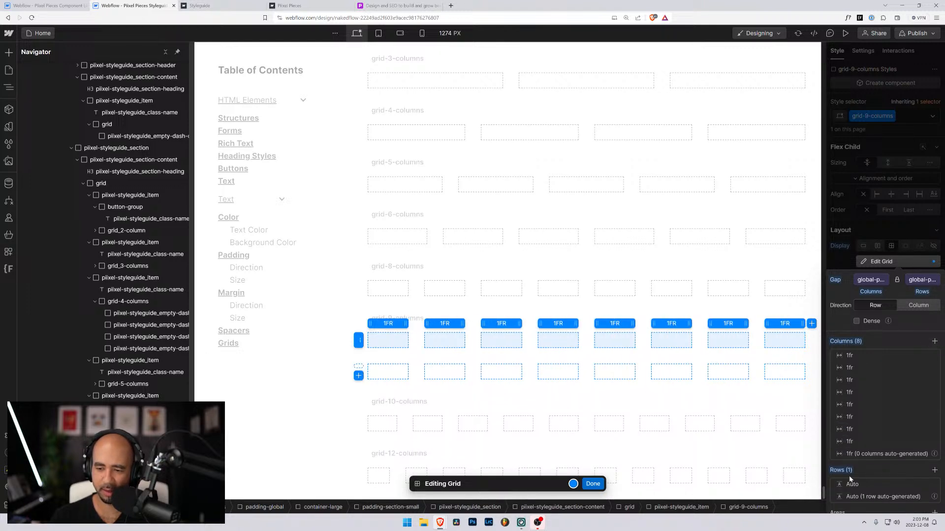
{"action": "left_click", "coordinate": [593, 484]}
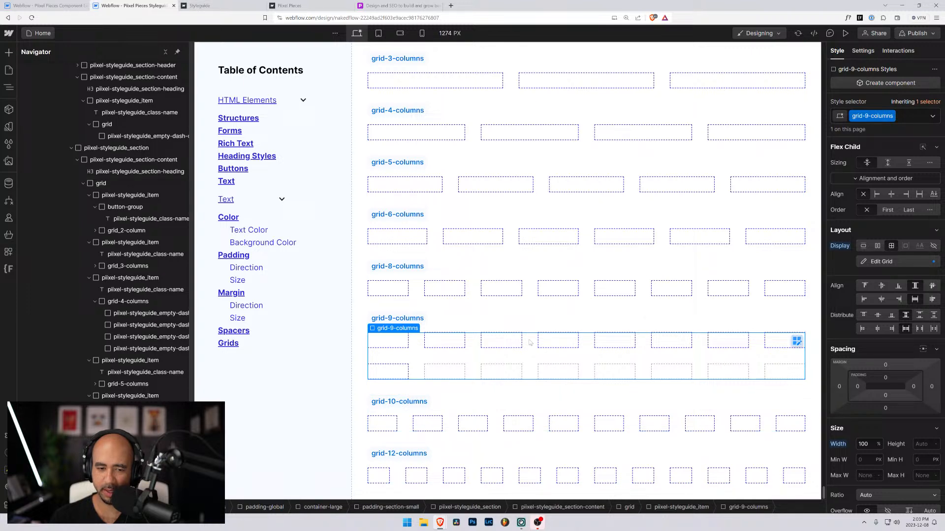
{"action": "left_click", "coordinate": [881, 262]}
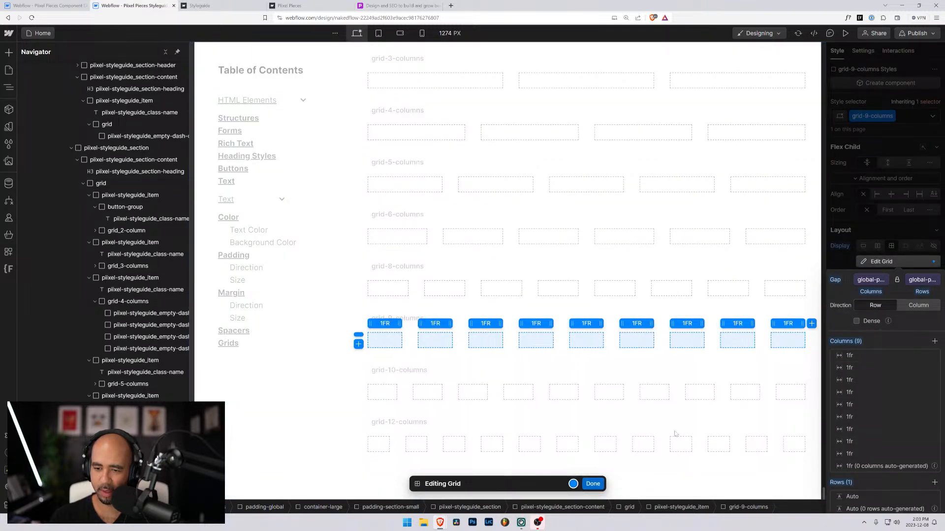
{"action": "key", "text": "Escape"}
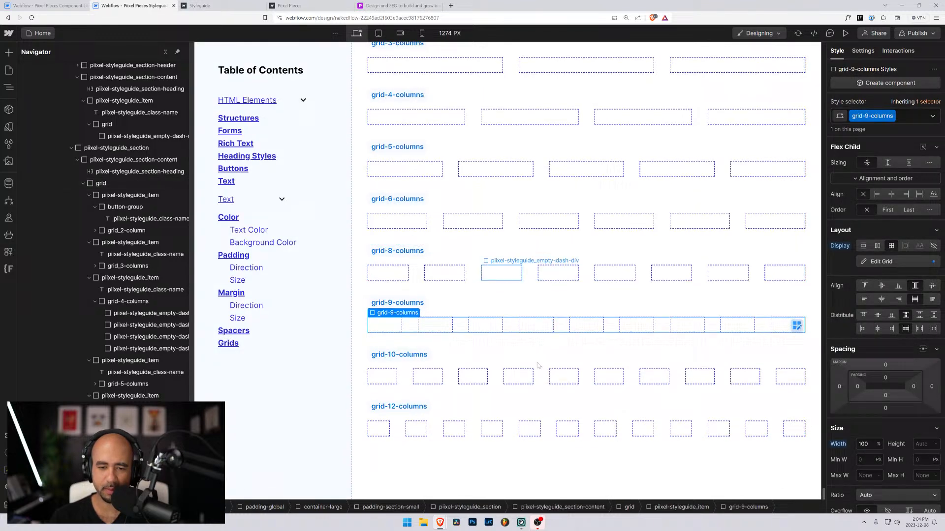
Step: Replace the grid and grid-10-columns combo on the ten-column example with a standalone class named grid-10-columns
{"action": "left_click", "coordinate": [545, 374]}
{"action": "double_click", "coordinate": [887, 116]}
{"action": "key", "text": "ctrl+c"}
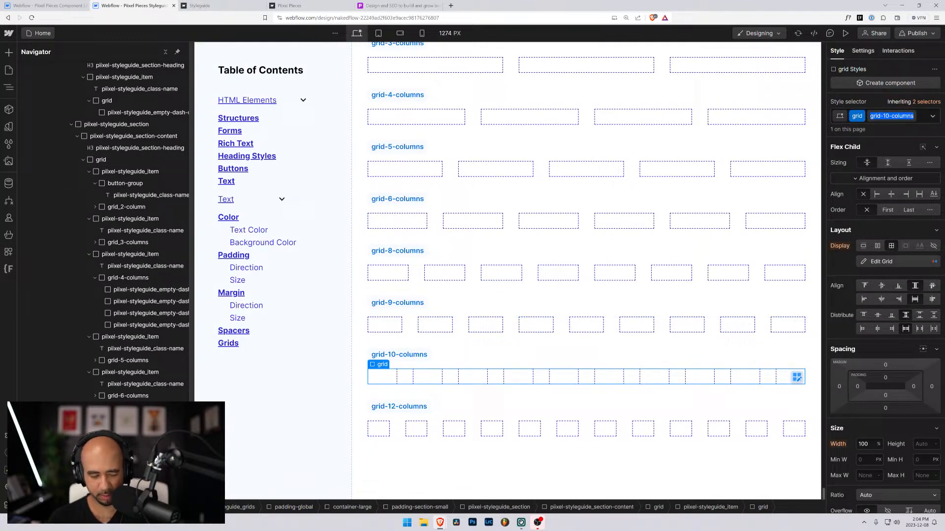
{"action": "left_click", "coordinate": [920, 120]}
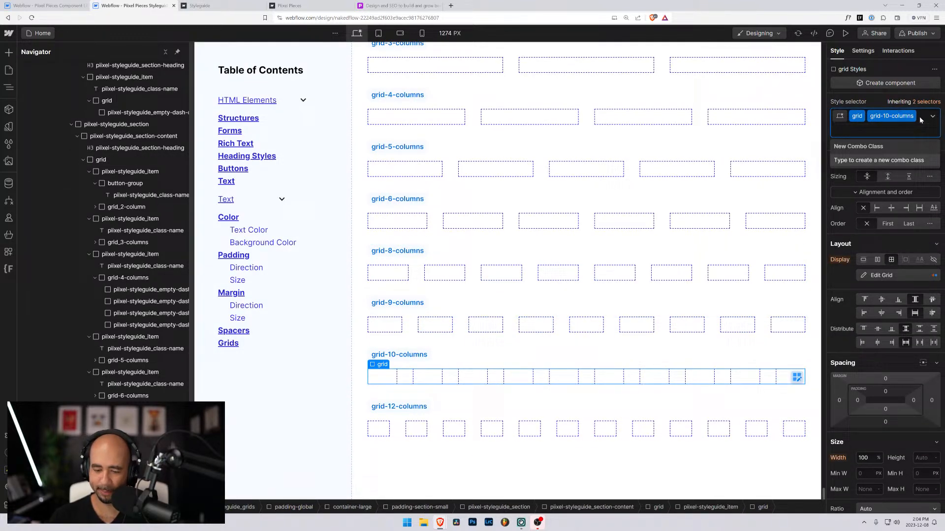
{"action": "key", "text": "BackSpace"}
{"action": "key", "text": "BackSpace"}
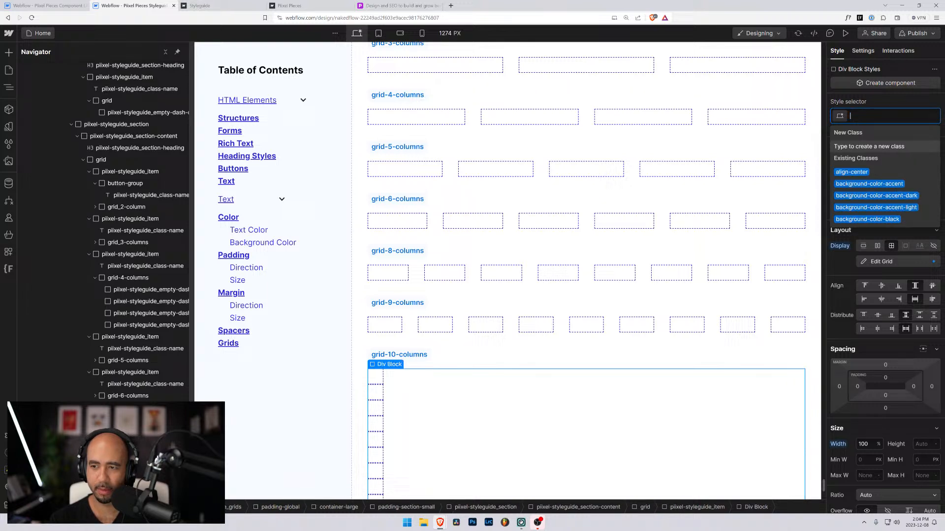
{"action": "key", "text": "ctrl+v"}
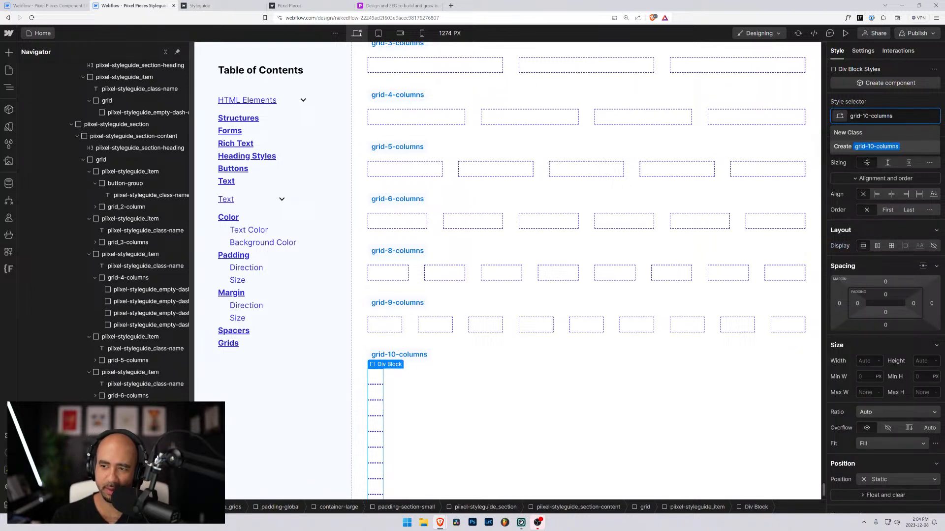
{"action": "key", "text": "Return"}
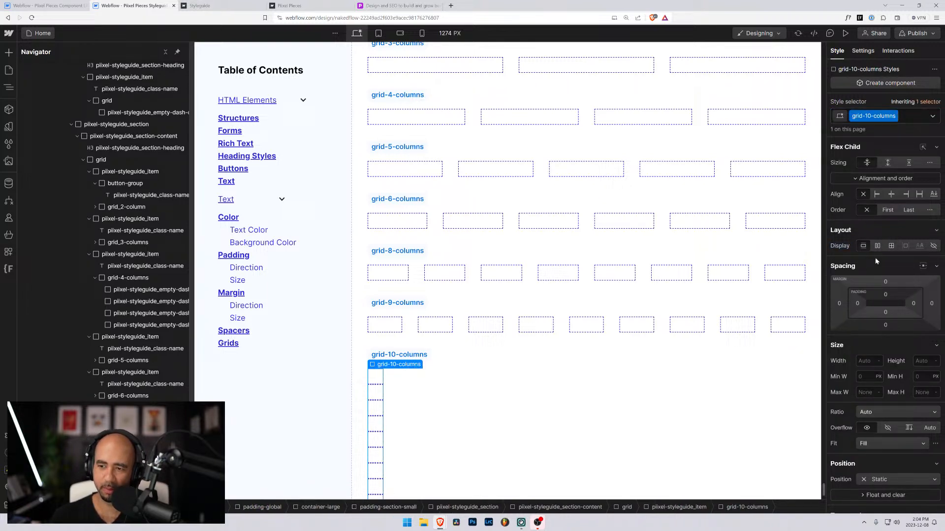
Step: Display the grid-10-columns block as a grid with global-padding gaps and a single auto row
{"action": "left_click", "coordinate": [891, 247]}
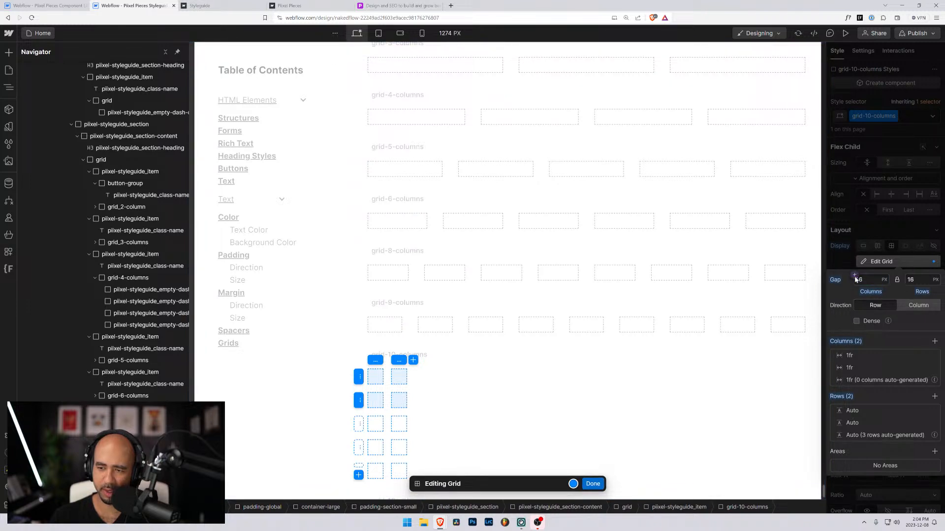
{"action": "left_click", "coordinate": [857, 280]}
{"action": "left_click", "coordinate": [839, 340]}
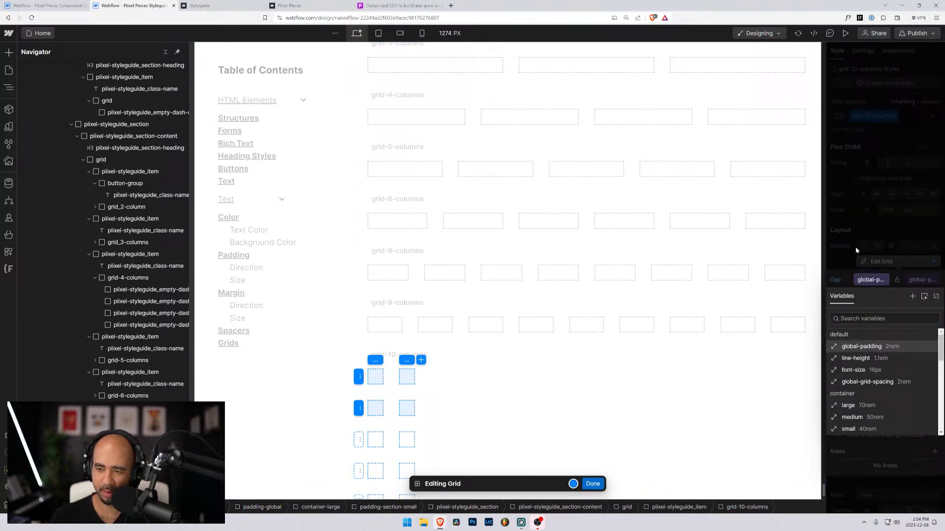
{"action": "left_click", "coordinate": [854, 346]}
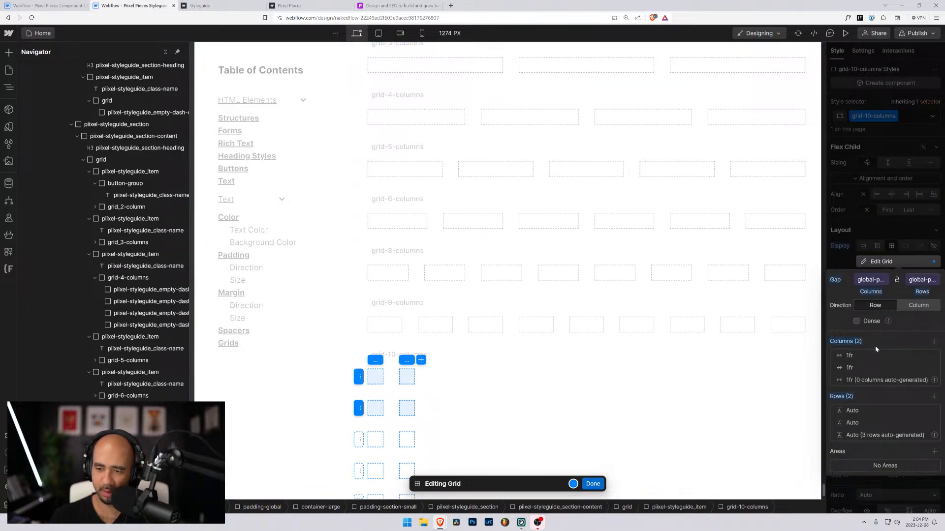
{"action": "left_click", "coordinate": [934, 423]}
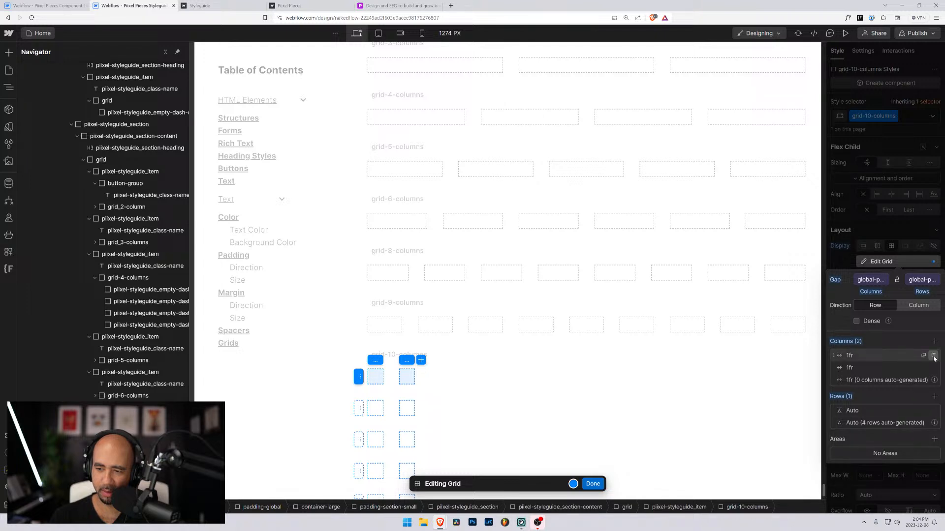
Step: Add 1fr columns to the grid-10-columns block until it has ten, and finish editing the grid
{"action": "left_click", "coordinate": [935, 343]}
{"action": "left_click", "coordinate": [934, 343]}
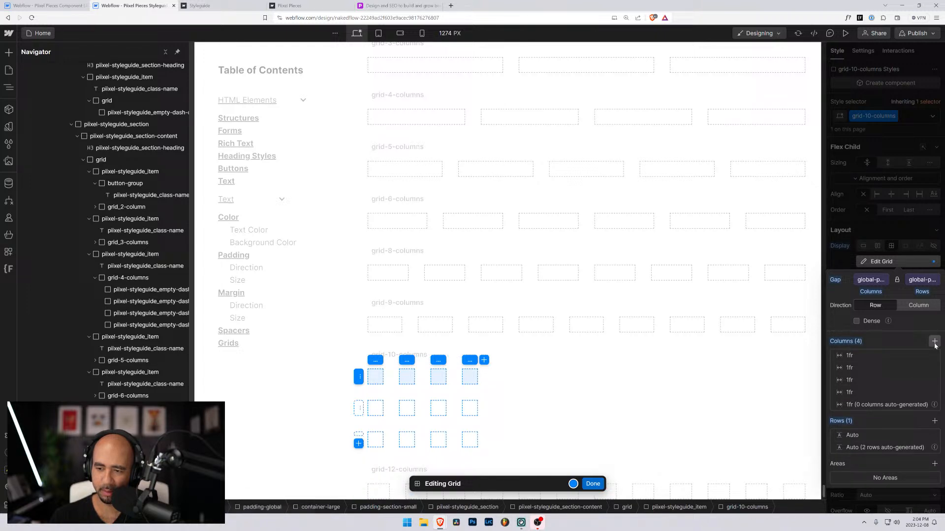
{"action": "left_click", "coordinate": [934, 344]}
{"action": "left_click", "coordinate": [935, 343]}
{"action": "left_click", "coordinate": [934, 343]}
{"action": "left_click", "coordinate": [935, 344]}
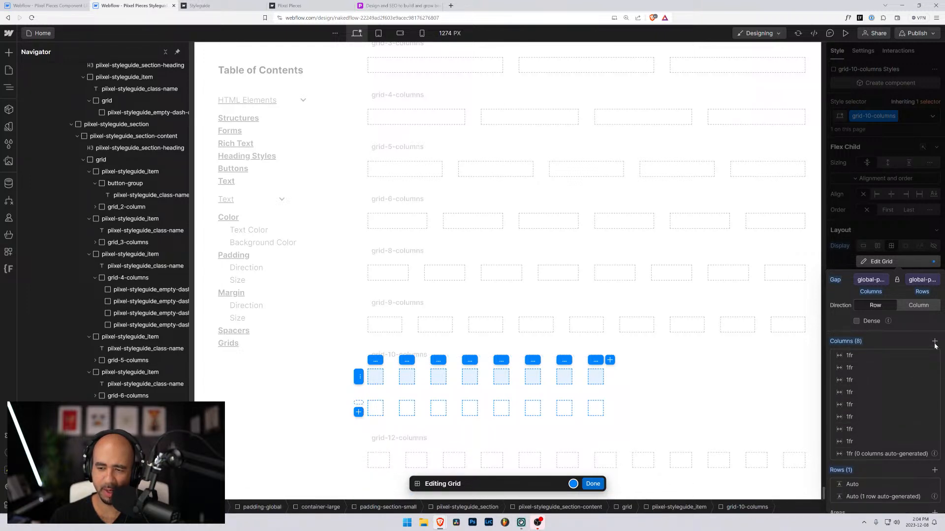
{"action": "left_click", "coordinate": [934, 343]}
{"action": "left_click", "coordinate": [935, 344]}
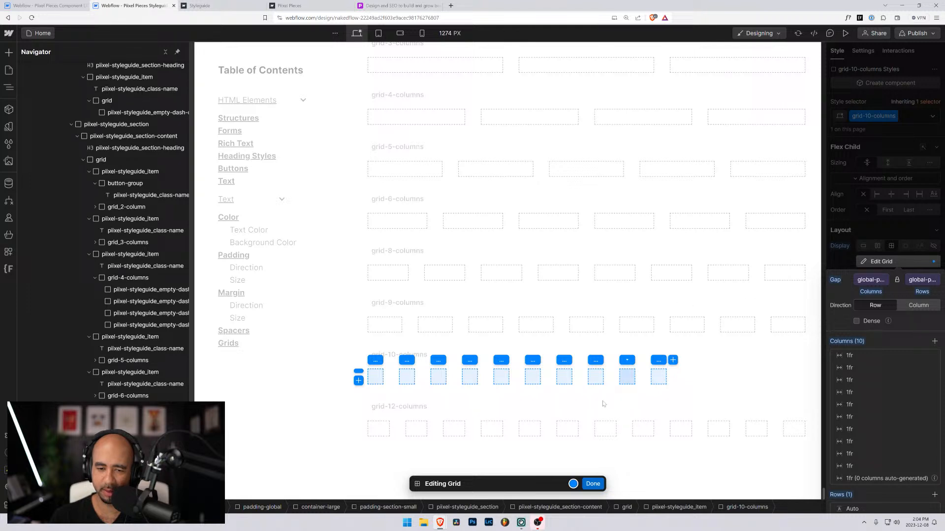
{"action": "key", "text": "Escape"}
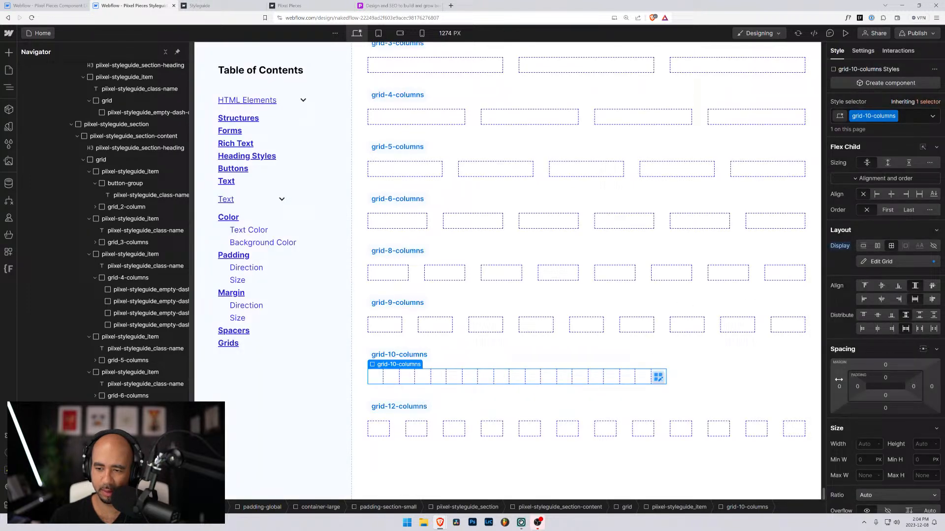
Step: Set the grid-10-columns block's width to 100%
{"action": "left_click", "coordinate": [859, 442]}
{"action": "type", "text": "100%"}
{"action": "key", "text": "Return"}
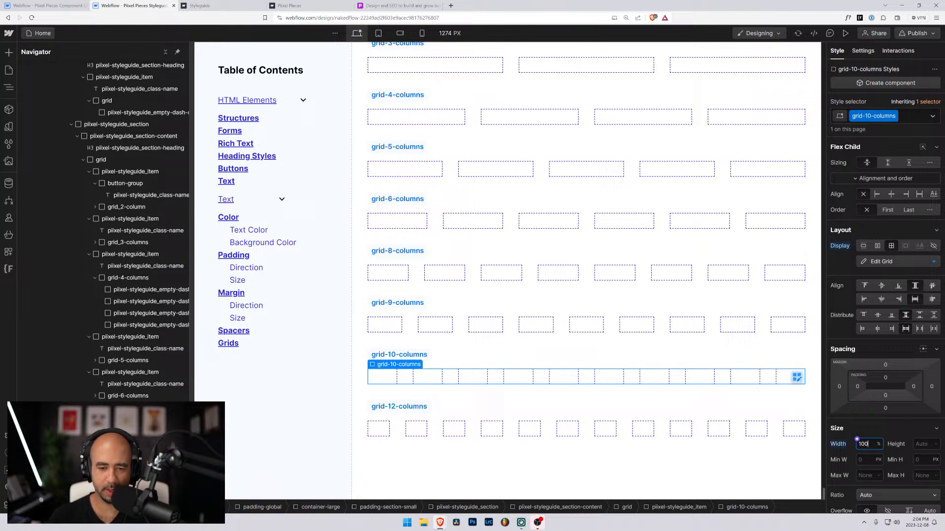
Step: Replace the grid and grid-12-columns combo on the twelve-column example with a standalone class named grid_12-columns
{"action": "left_click", "coordinate": [472, 425]}
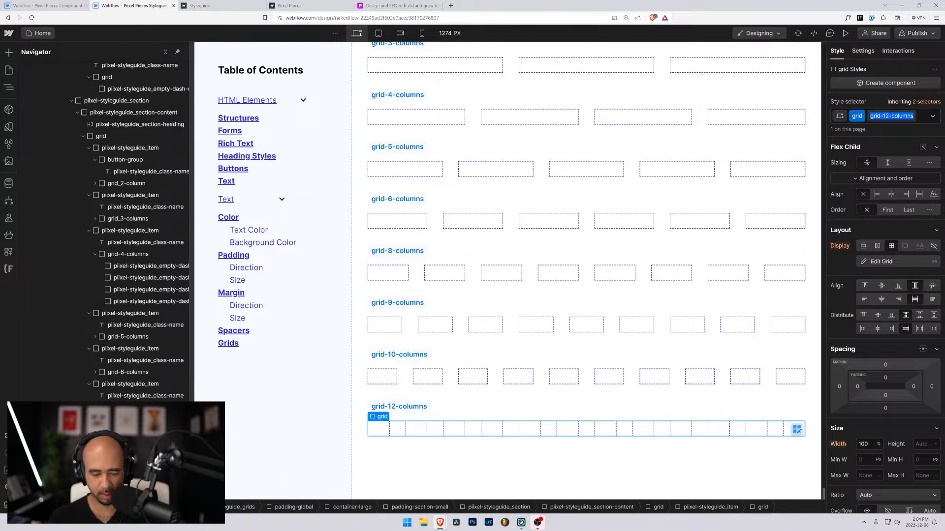
{"action": "left_click", "coordinate": [927, 118]}
{"action": "left_click", "coordinate": [922, 119]}
{"action": "left_click", "coordinate": [922, 119]}
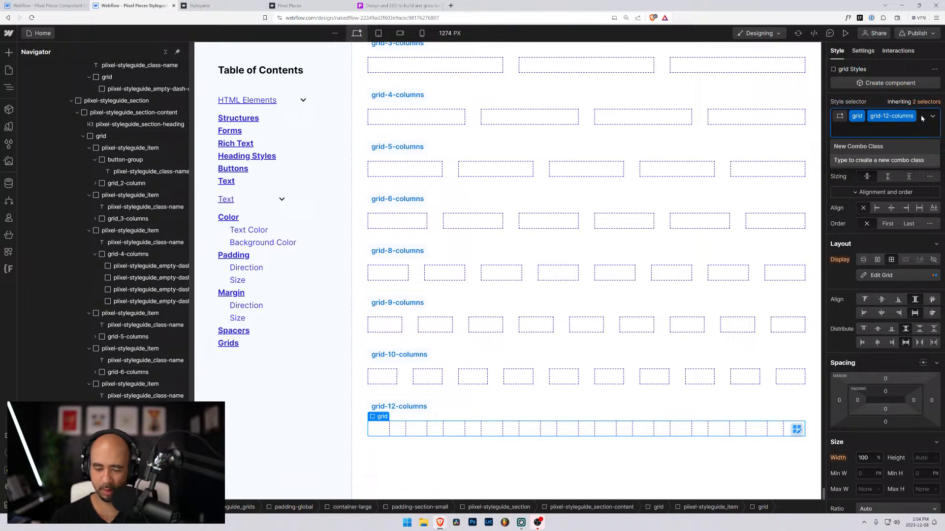
{"action": "key", "text": "BackSpace"}
{"action": "key", "text": "BackSpace"}
{"action": "type", "text": "grid-12-columns"}
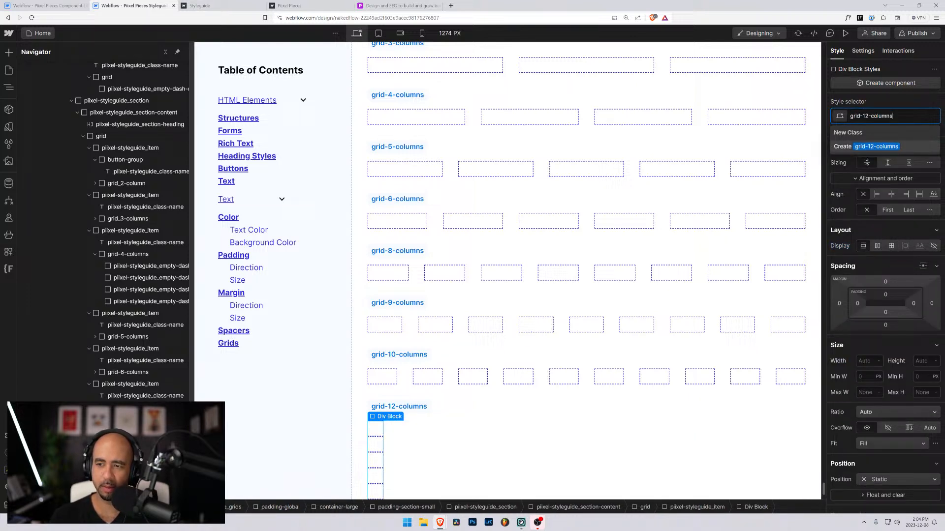
{"action": "key", "text": "BackSpace"}
{"action": "type", "text": "_"}
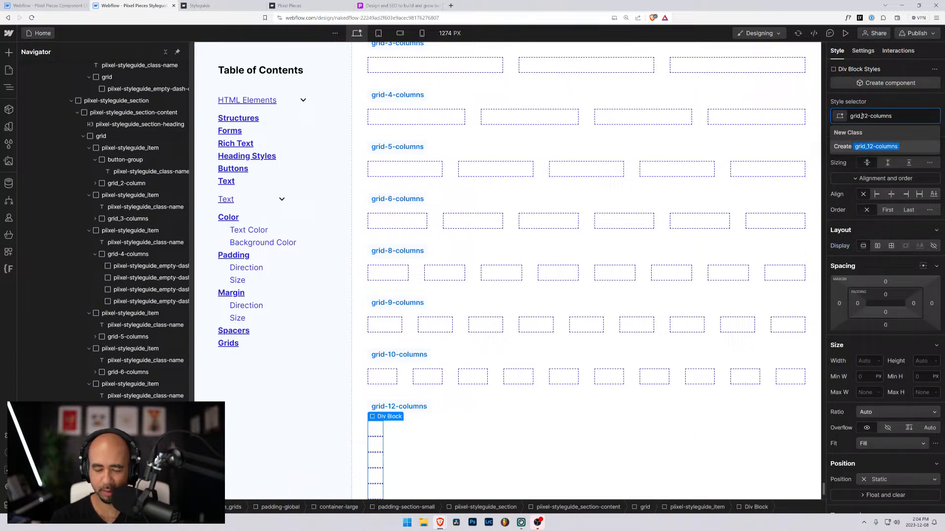
{"action": "key", "text": "Return"}
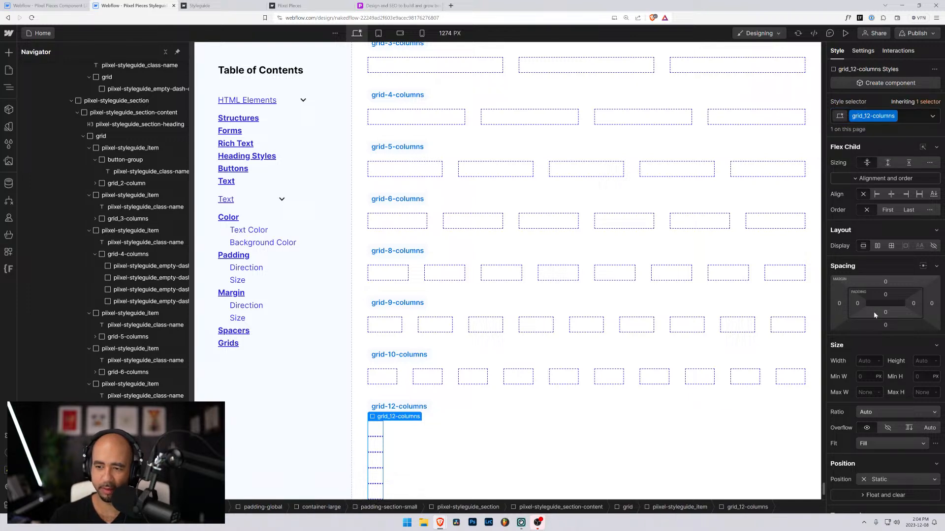
Step: Display the grid_12-columns block as a grid and try to apply the global-padding variable to its gaps
{"action": "left_click", "coordinate": [892, 248]}
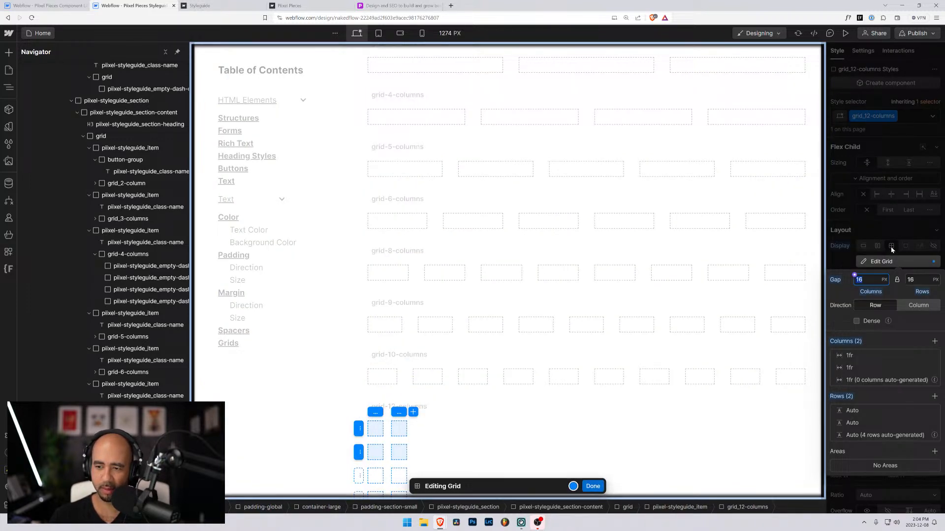
{"action": "left_click", "coordinate": [857, 278]}
{"action": "left_click", "coordinate": [856, 342]}
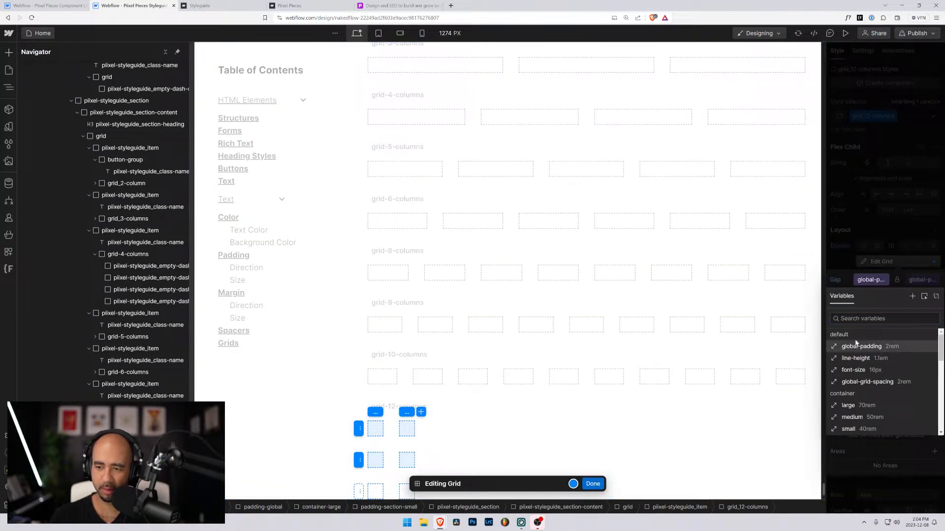
{"action": "left_click", "coordinate": [839, 263]}
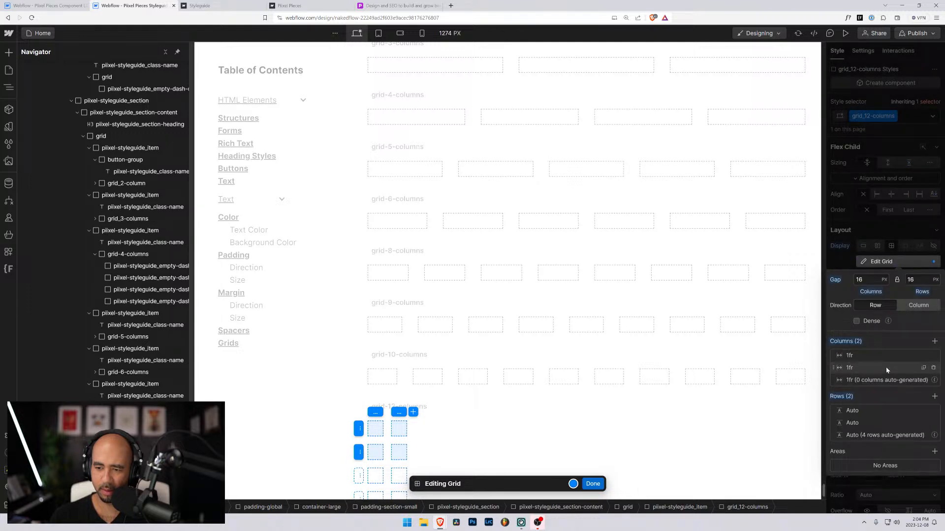
Step: Remove the extra row from the grid_12-columns grid, add 1fr columns until it has twelve, and finish editing the grid
{"action": "left_click", "coordinate": [933, 423]}
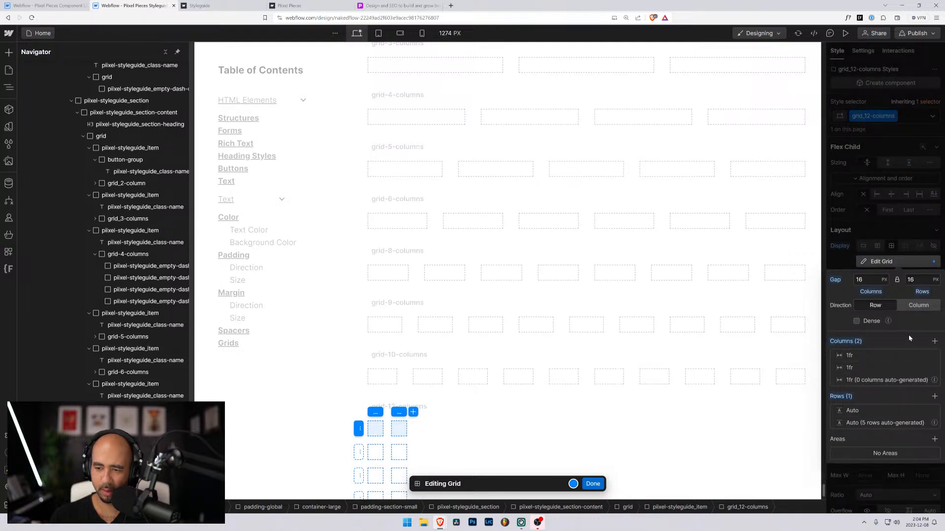
{"action": "left_click", "coordinate": [935, 341]}
{"action": "left_click", "coordinate": [934, 341]}
{"action": "left_click", "coordinate": [935, 341]}
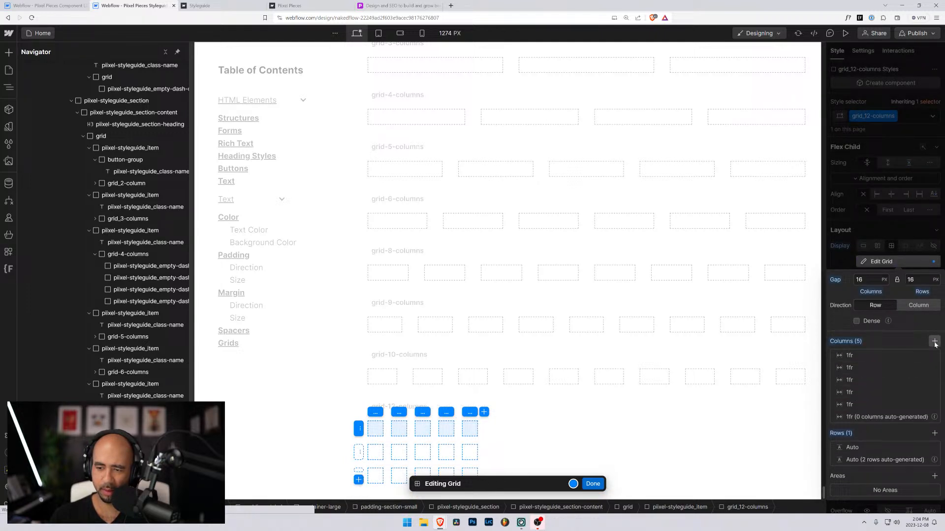
{"action": "left_click", "coordinate": [935, 341]}
{"action": "left_click", "coordinate": [935, 341]}
{"action": "left_click", "coordinate": [934, 341]}
{"action": "left_click", "coordinate": [935, 341]}
{"action": "left_click", "coordinate": [934, 341]}
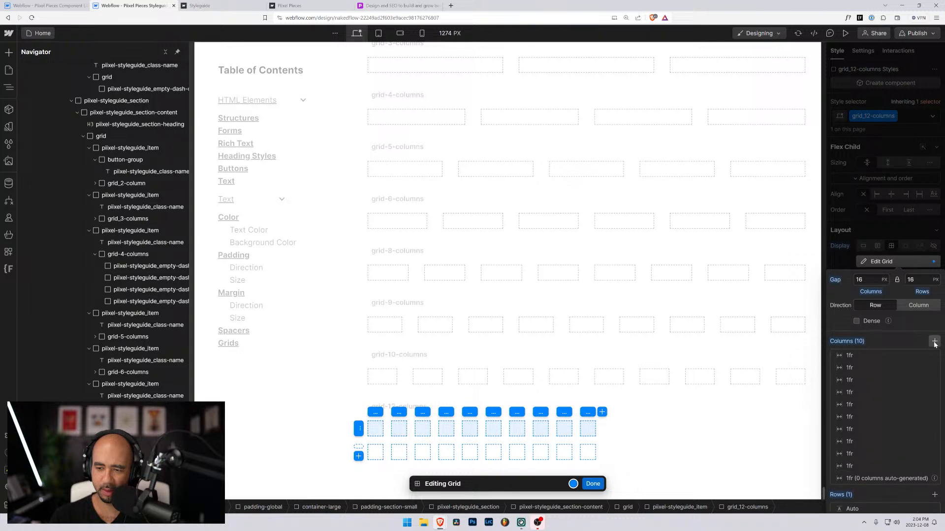
{"action": "left_click", "coordinate": [935, 341]}
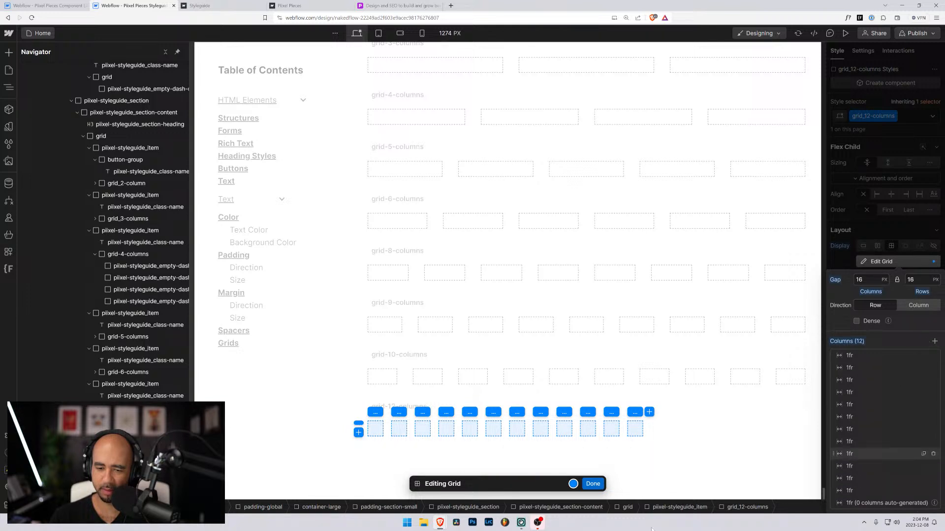
{"action": "left_click", "coordinate": [592, 484]}
Step: Set the grid_12-columns block's width to 100%
{"action": "left_click", "coordinate": [869, 442]}
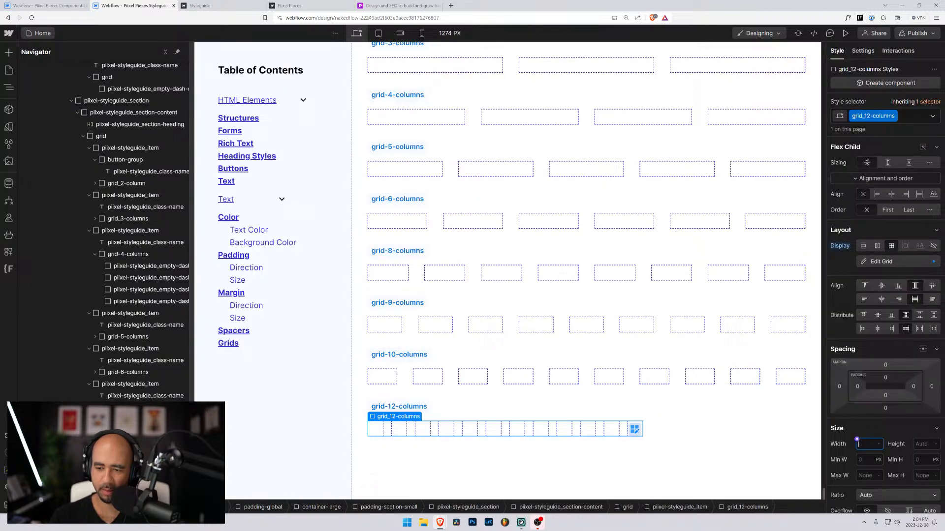
{"action": "type", "text": "100%"}
{"action": "key", "text": "Return"}
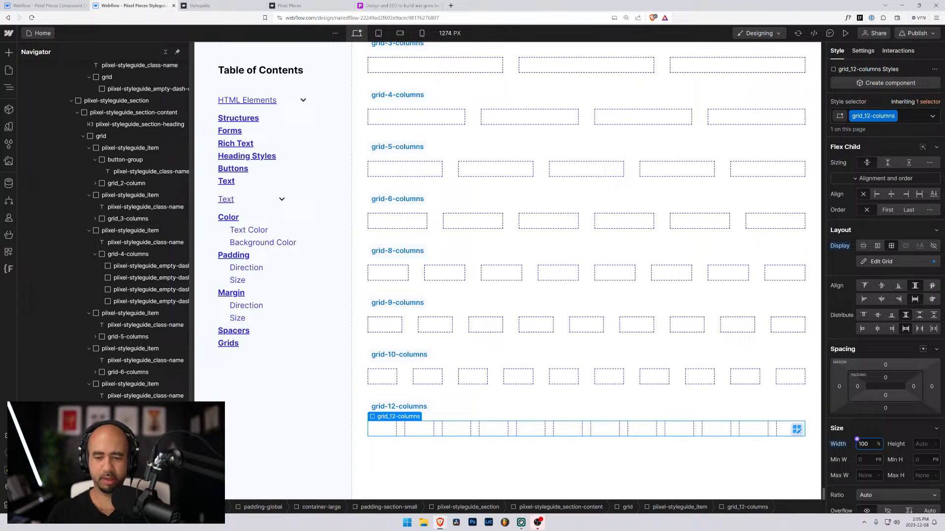
Step: Duplicate the twelve-column styleguide item and change the copy's label to grid_16-columns
{"action": "left_click", "coordinate": [435, 414]}
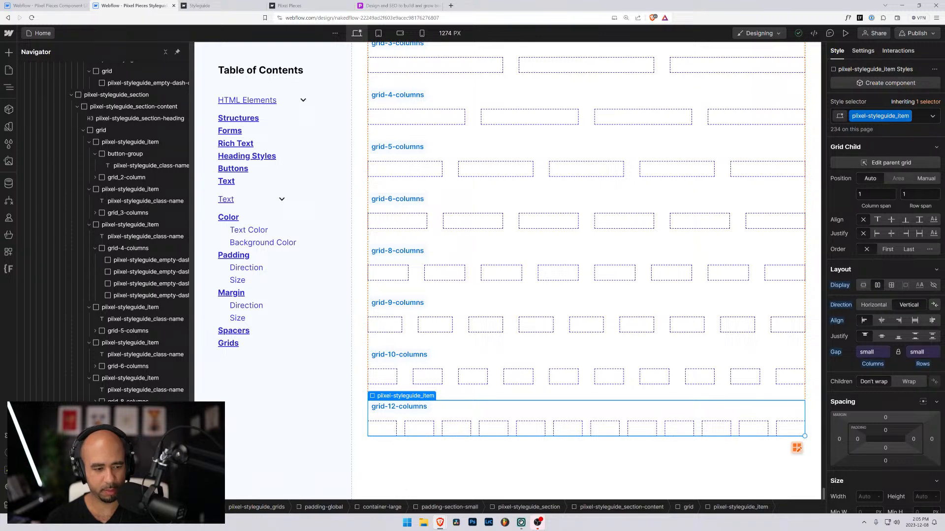
{"action": "right_click", "coordinate": [403, 400]}
{"action": "left_click", "coordinate": [431, 394]}
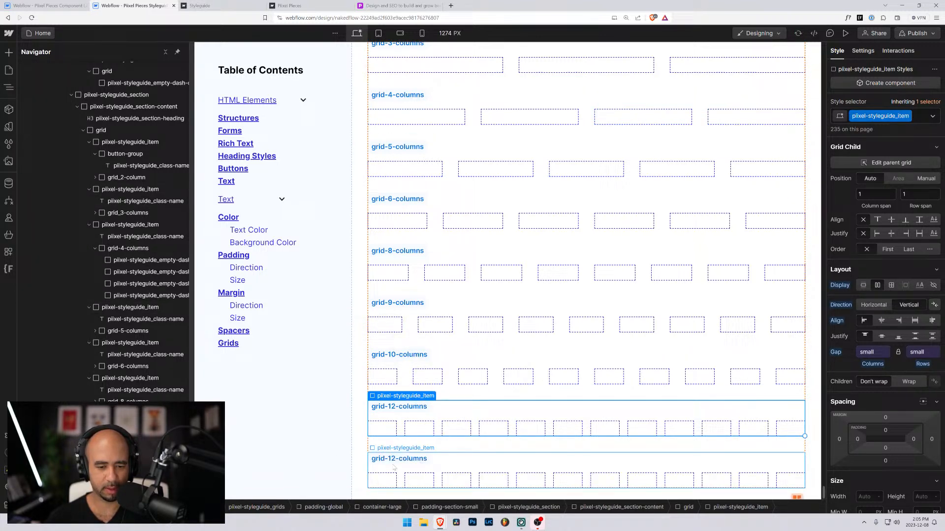
{"action": "double_click", "coordinate": [395, 459]}
{"action": "key", "text": "BackSpace"}
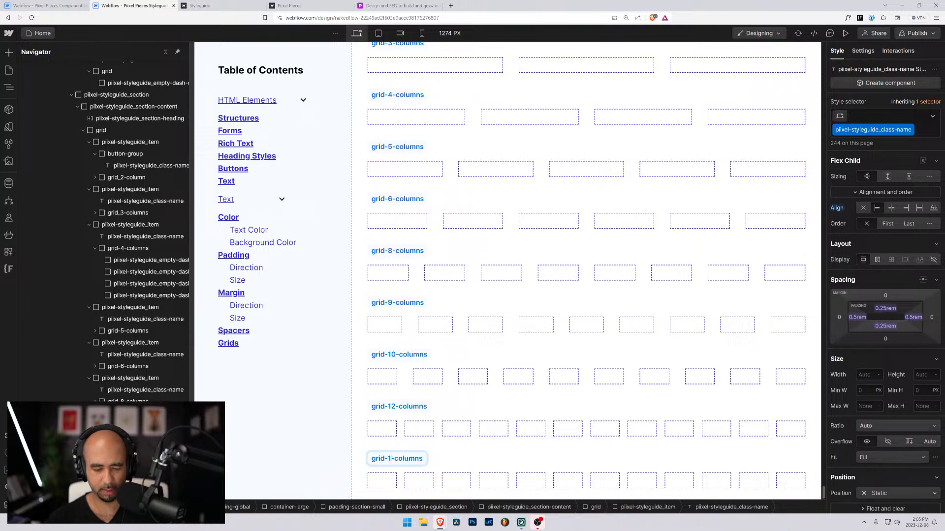
{"action": "type", "text": "6"}
{"action": "left_click", "coordinate": [392, 459]}
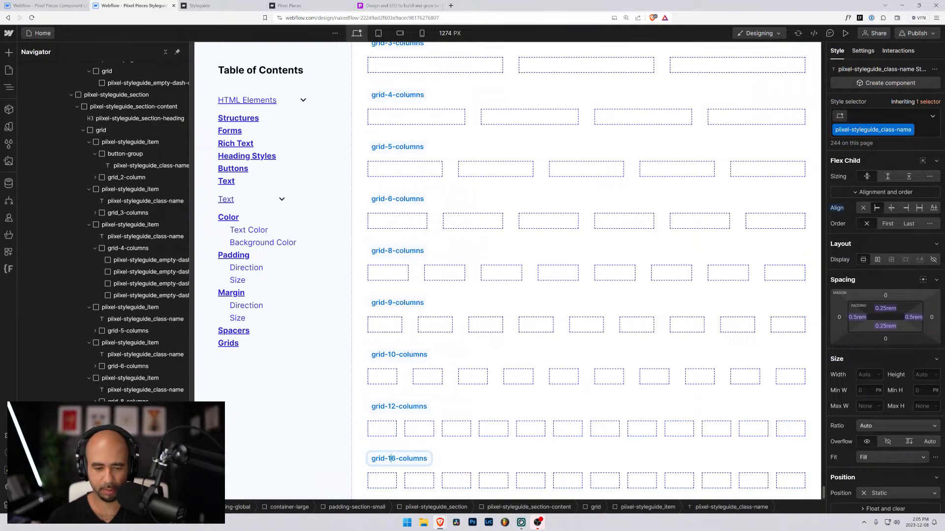
{"action": "key", "text": "BackSpace"}
{"action": "type", "text": "_"}
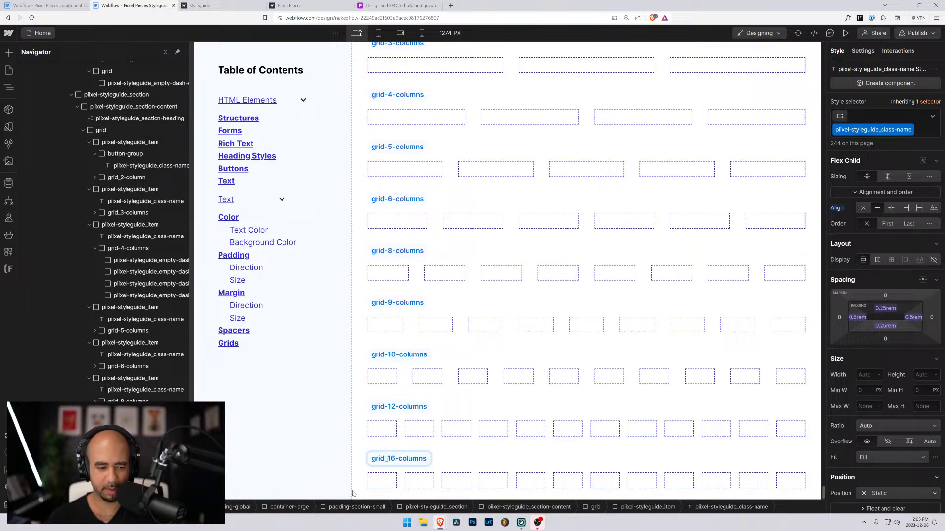
Step: Replace the grid_12-columns class on the duplicated block with a new class named grid_16-columns
{"action": "left_click", "coordinate": [370, 484]}
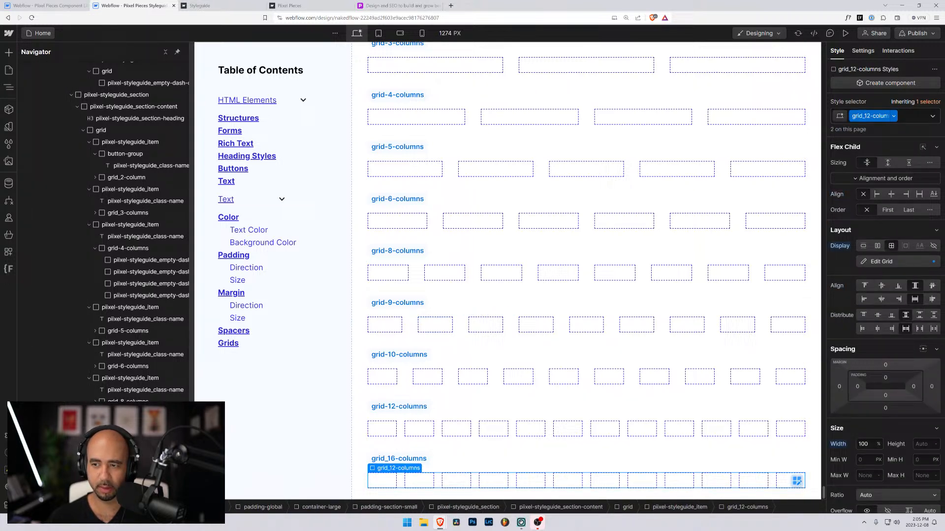
{"action": "double_click", "coordinate": [894, 116]}
{"action": "left_click", "coordinate": [909, 116]}
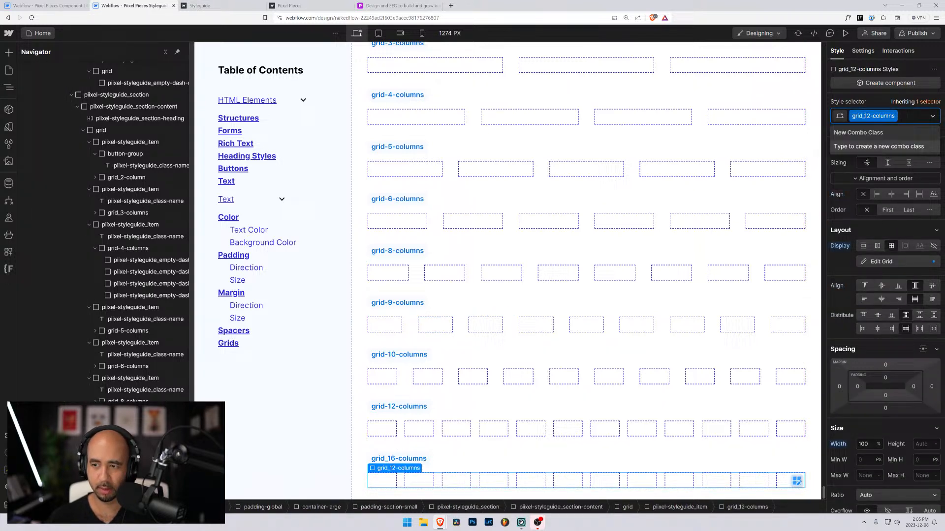
{"action": "key", "text": "BackSpace"}
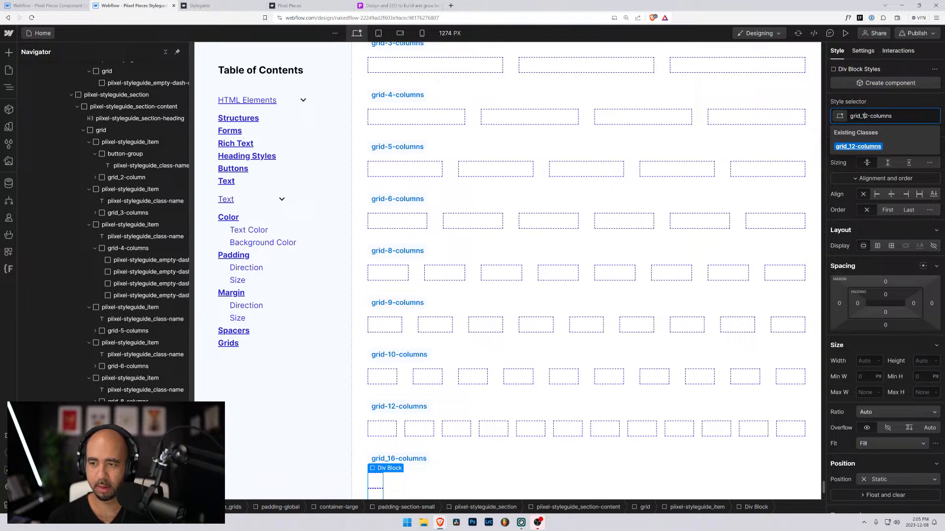
{"action": "key", "text": "shift+Right"}
{"action": "type", "text": "6"}
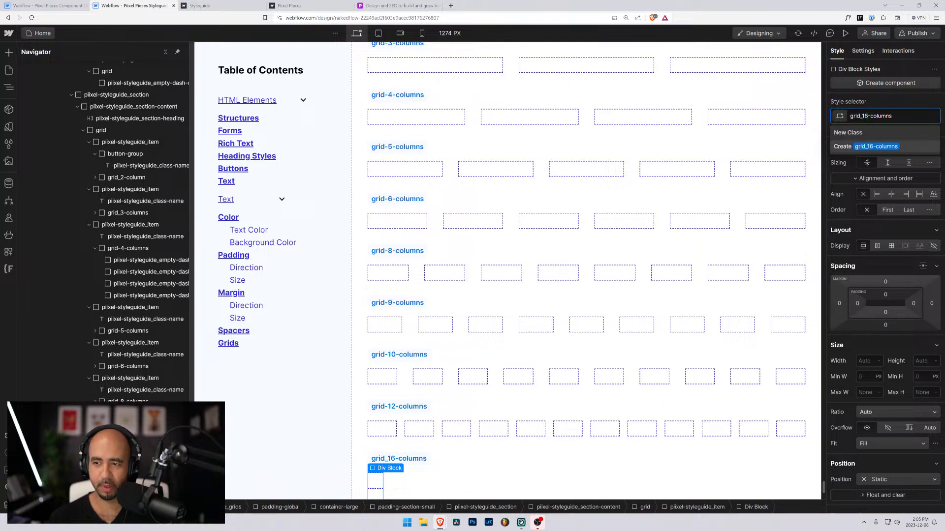
{"action": "key", "text": "Return"}
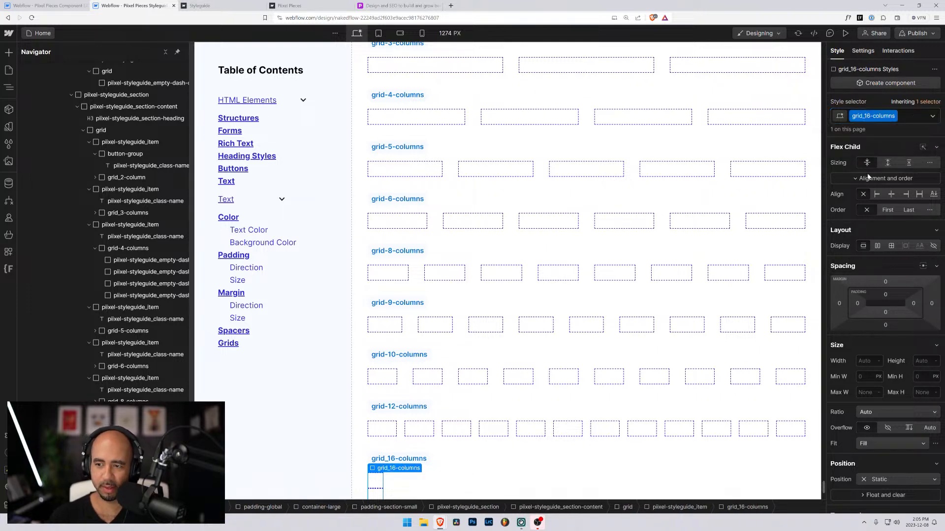
Step: Display the grid_16-columns block as a grid and apply the global-padding variable to its column and row gaps
{"action": "left_click", "coordinate": [891, 245]}
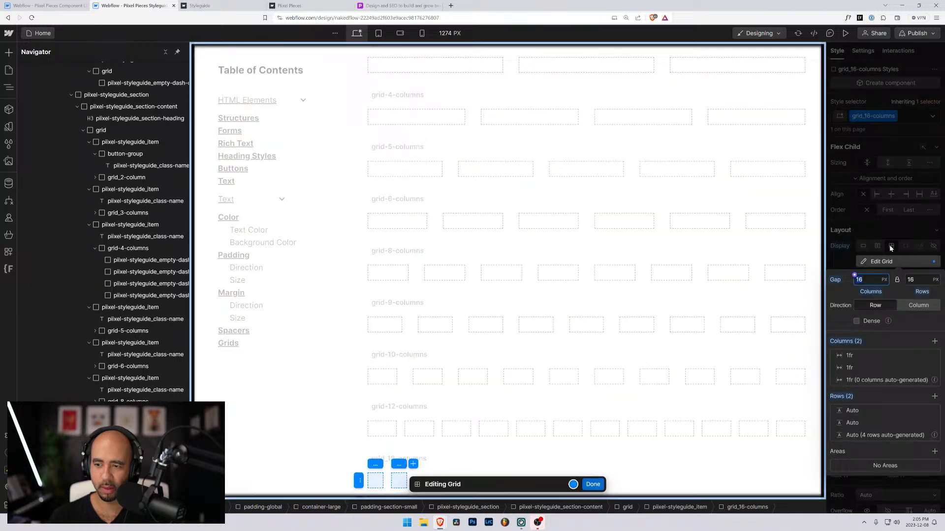
{"action": "left_click", "coordinate": [854, 276]}
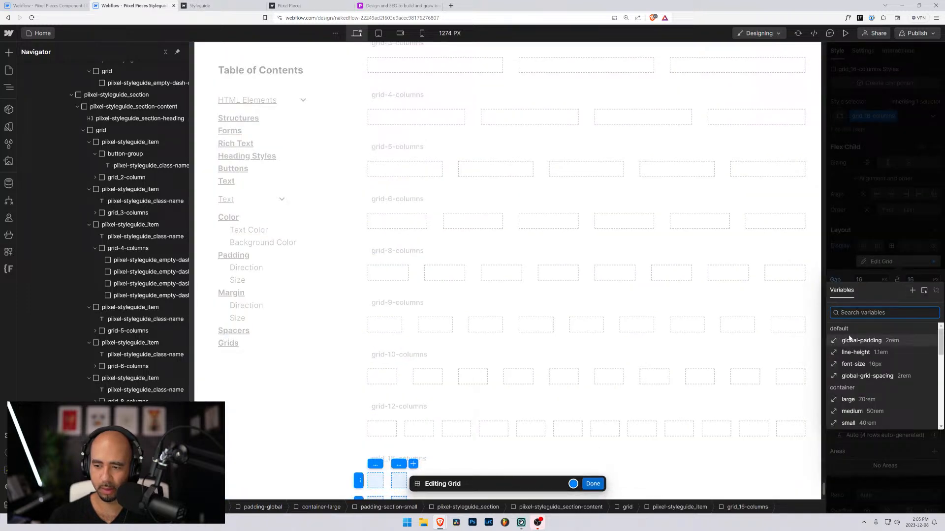
{"action": "left_click", "coordinate": [861, 347]}
{"action": "key", "text": "ctrl+z"}
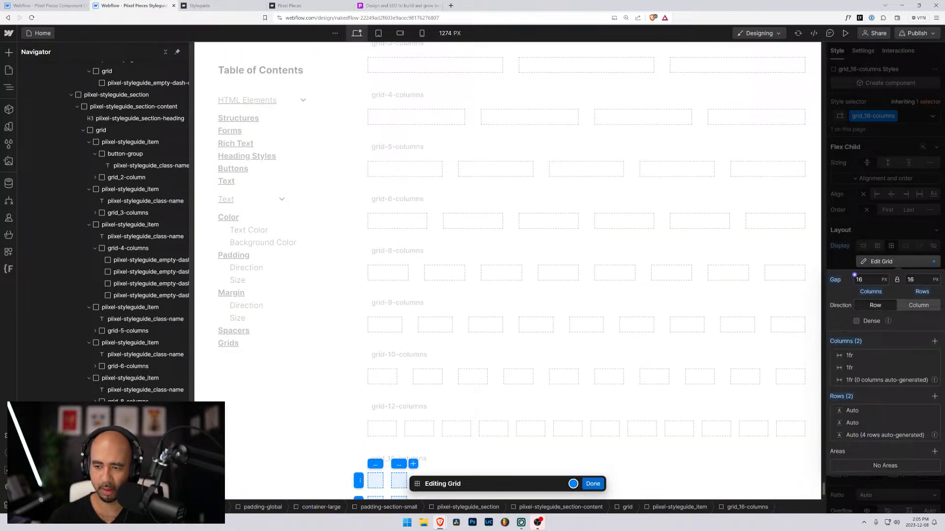
{"action": "left_click", "coordinate": [854, 275]}
{"action": "left_click", "coordinate": [861, 340]}
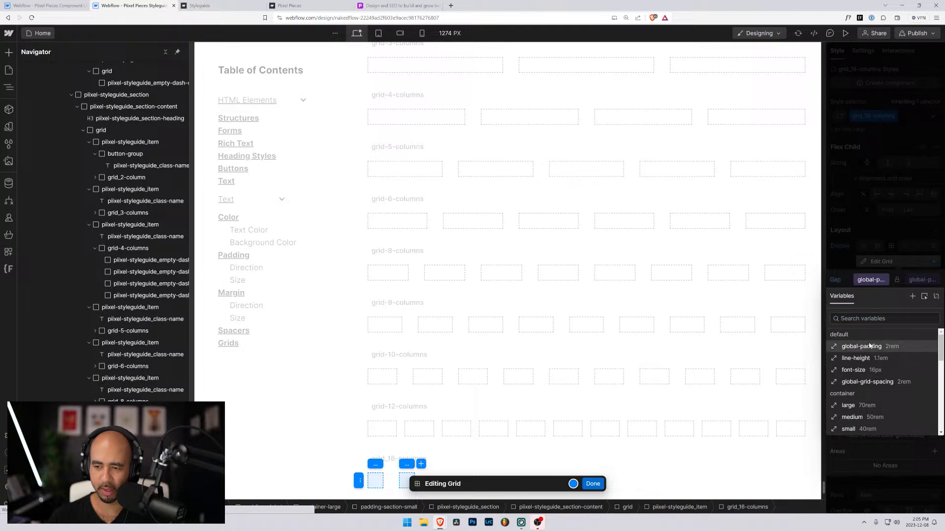
{"action": "left_click", "coordinate": [884, 469]}
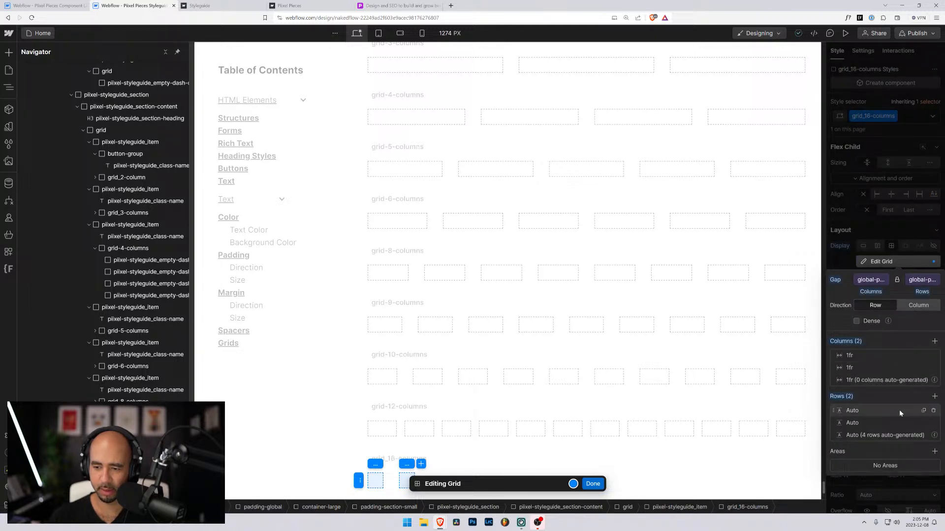
Step: Reduce the grid_16-columns grid to one row, add 1fr columns until it has sixteen, and finish editing the grid
{"action": "left_click", "coordinate": [934, 341]}
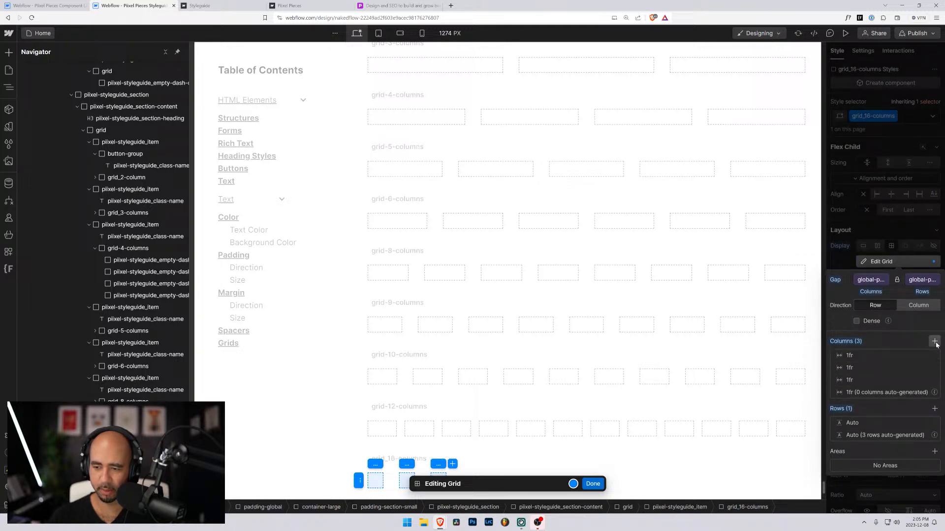
{"action": "left_click", "coordinate": [934, 341]}
{"action": "left_click", "coordinate": [935, 341]}
{"action": "left_click", "coordinate": [935, 341]}
{"action": "left_click", "coordinate": [934, 341]}
{"action": "left_click", "coordinate": [934, 341]}
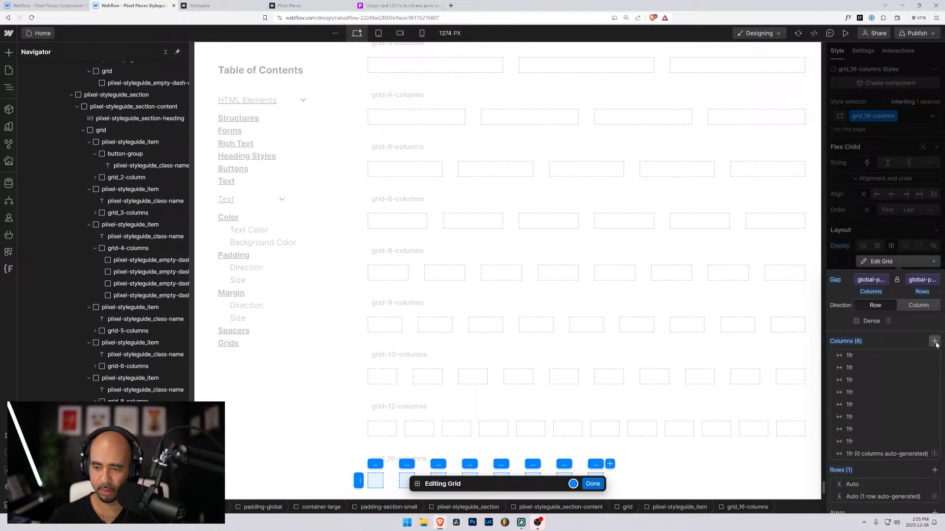
{"action": "left_click", "coordinate": [934, 341]}
{"action": "left_click", "coordinate": [934, 341]}
{"action": "left_click", "coordinate": [935, 341]}
{"action": "left_click", "coordinate": [934, 341]}
{"action": "left_click", "coordinate": [935, 341]}
{"action": "left_click", "coordinate": [934, 341]}
{"action": "left_click", "coordinate": [934, 341]}
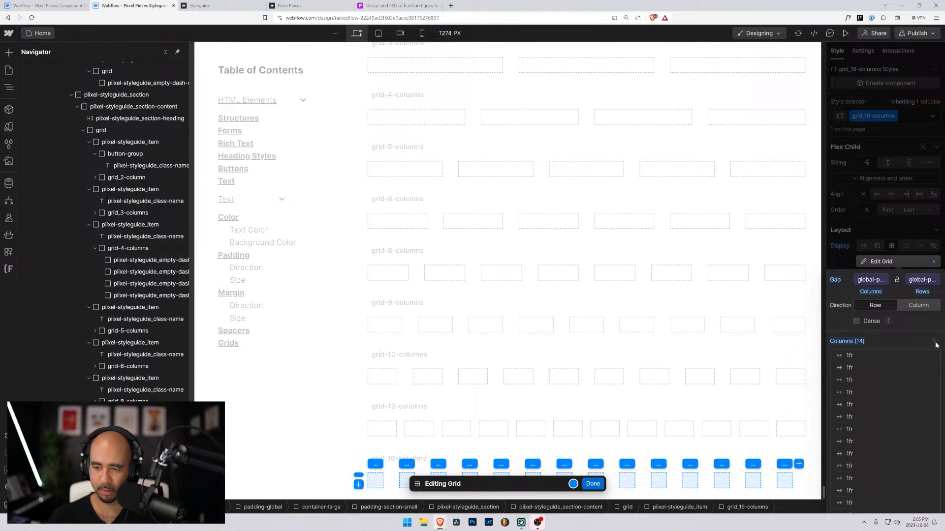
{"action": "left_click", "coordinate": [935, 341]}
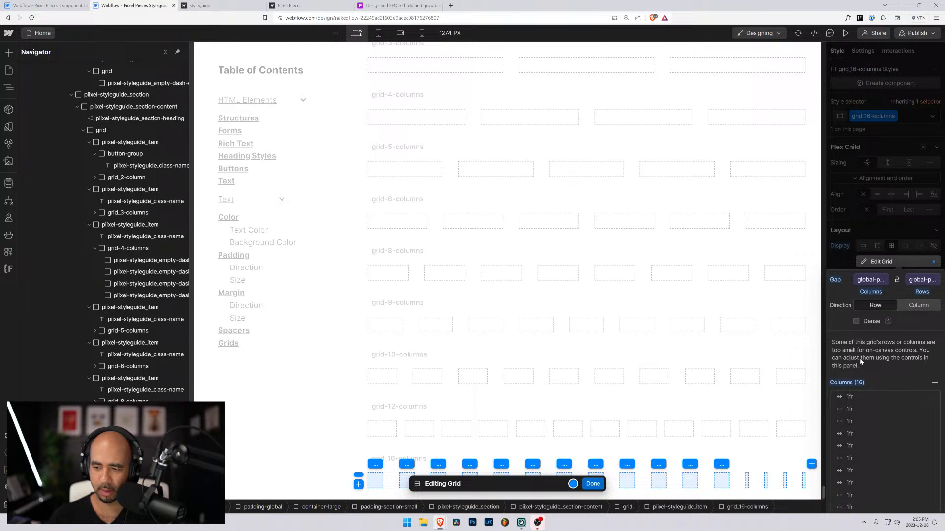
{"action": "left_click", "coordinate": [594, 484]}
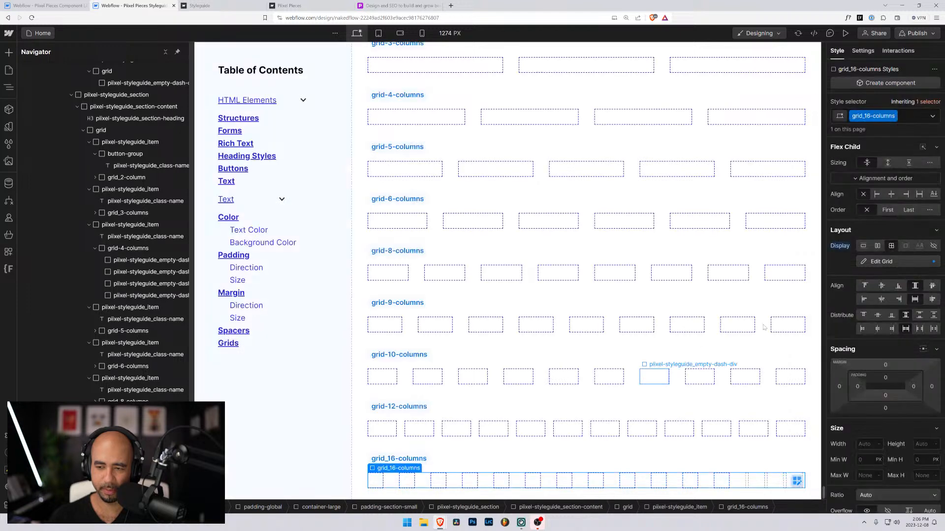
Step: Reset the grid_16-columns gap and set both column and row gaps to 1rem
{"action": "left_click", "coordinate": [870, 263]}
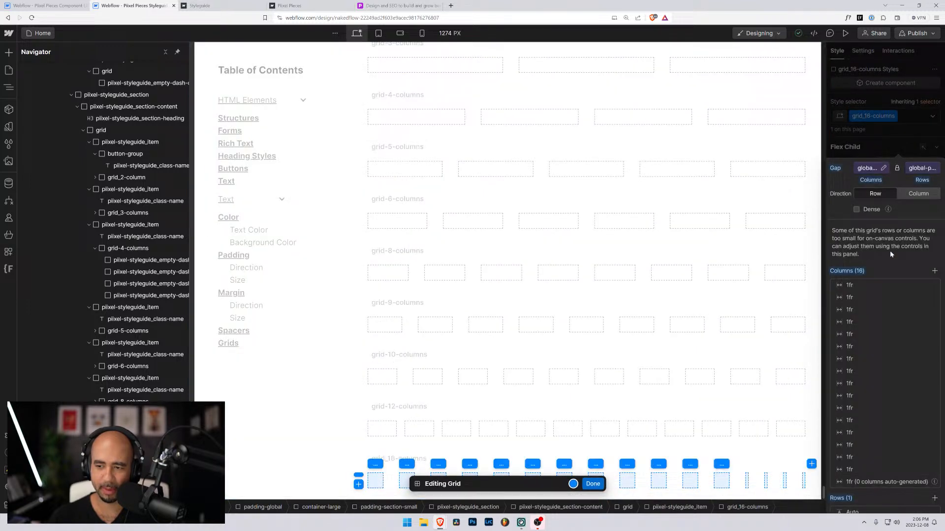
{"action": "left_click", "coordinate": [871, 169]}
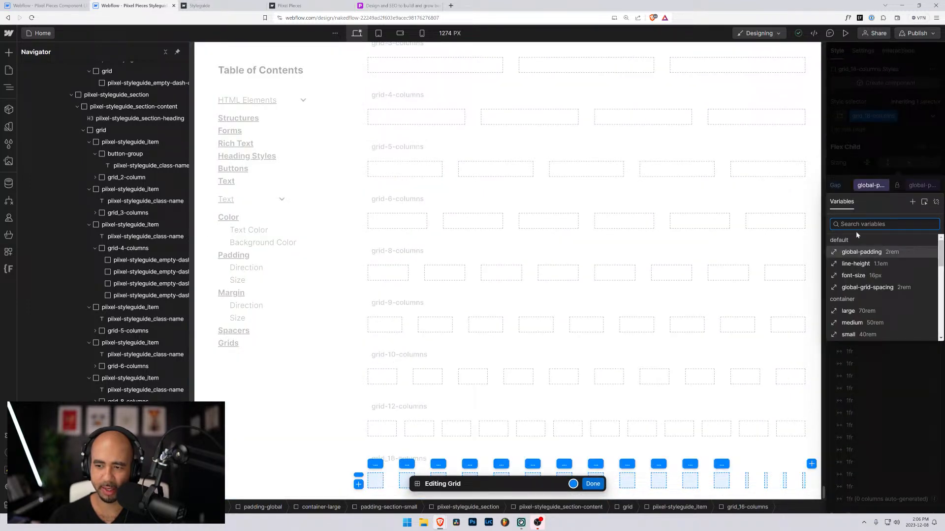
{"action": "left_click", "coordinate": [847, 181]}
{"action": "left_click", "coordinate": [835, 202]}
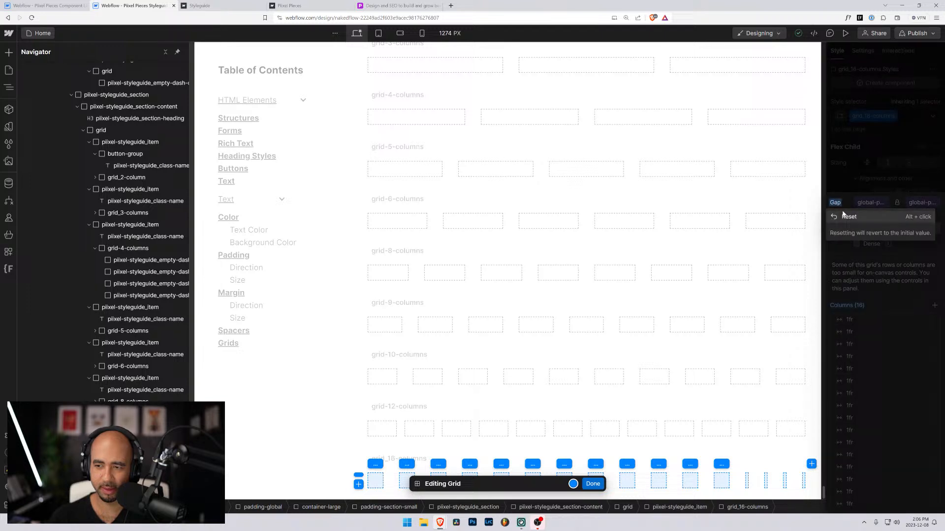
{"action": "left_click", "coordinate": [848, 217]}
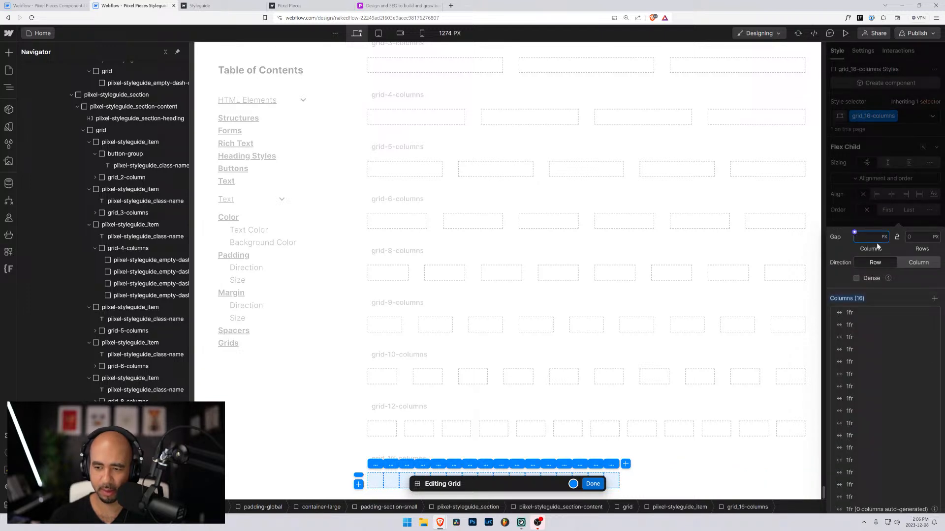
{"action": "type", "text": "1rem"}
{"action": "key", "text": "Return"}
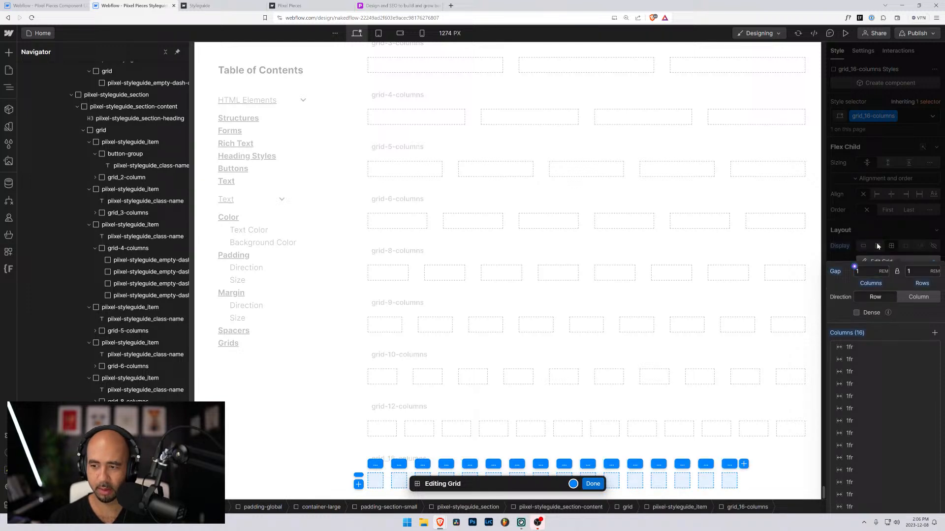
{"action": "left_click", "coordinate": [878, 222]}
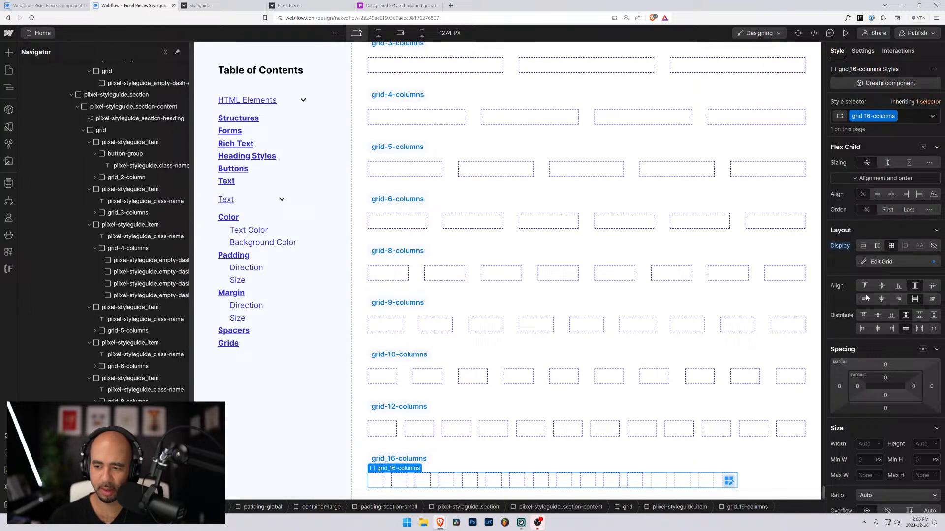
Step: Set the grid_16-columns block's width to 100%
{"action": "left_click", "coordinate": [856, 439]}
{"action": "type", "text": "1"}
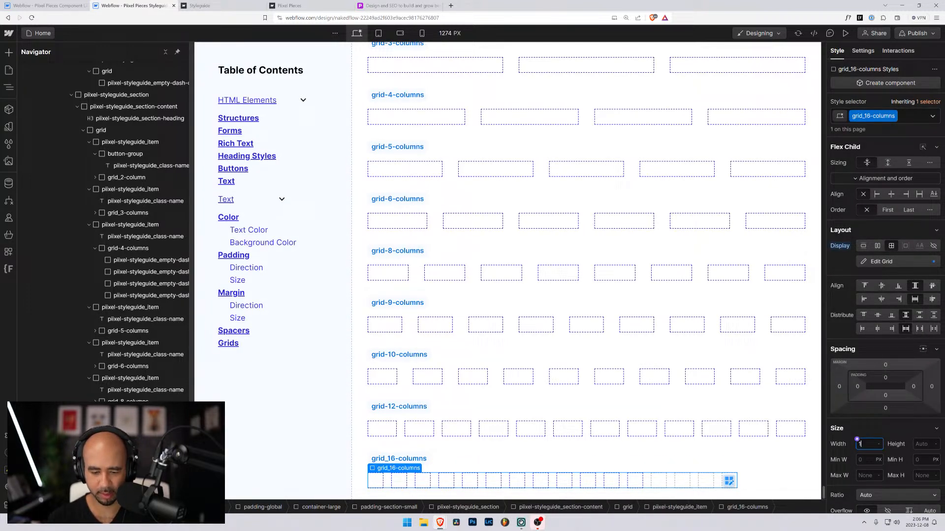
{"action": "type", "text": "00%"}
{"action": "key", "text": "Return"}
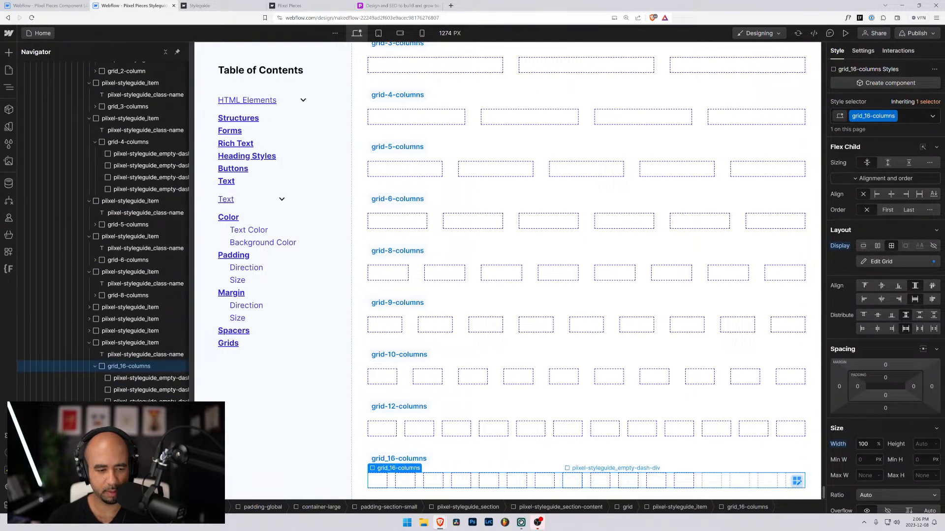
Step: Duplicate the piixel-styleguide_empty-dash-div inside grid_16-columns until all sixteen columns are filled
{"action": "left_click", "coordinate": [110, 378]}
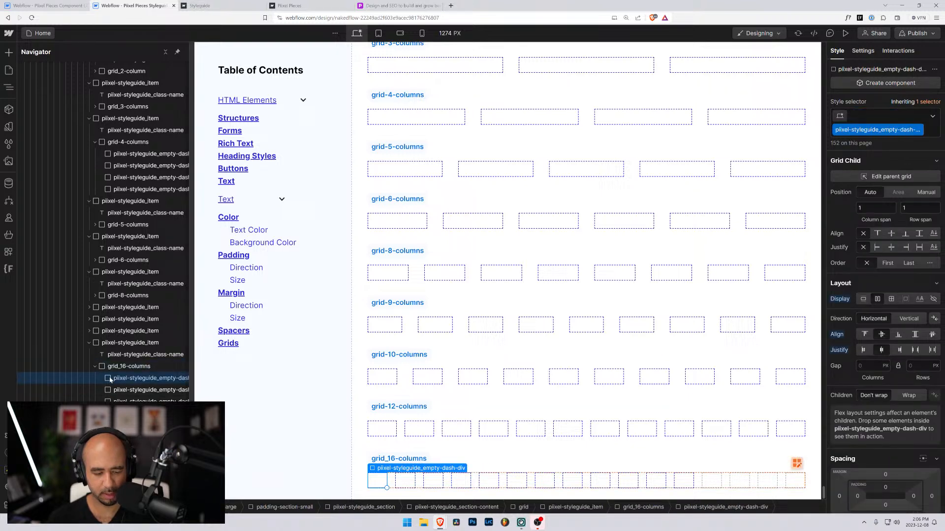
{"action": "key", "text": "ctrl+d"}
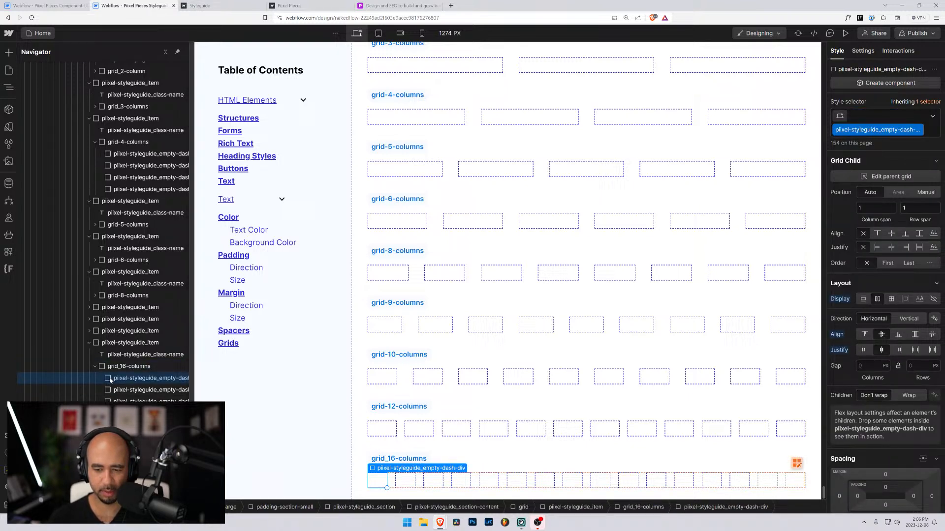
{"action": "key", "text": "ctrl+d"}
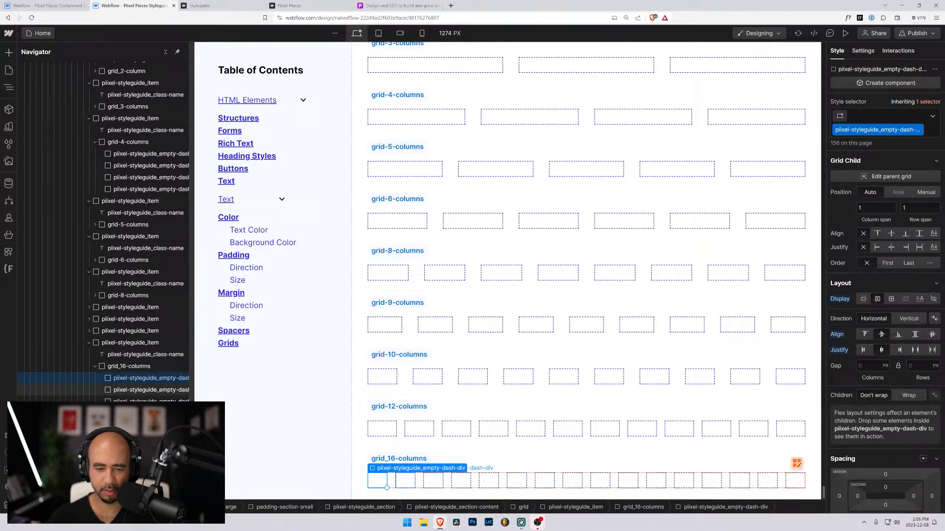
Step: Set both the column and row gaps of the grid_12-columns grid to 1rem and finish editing the grid
{"action": "left_click", "coordinate": [513, 434]}
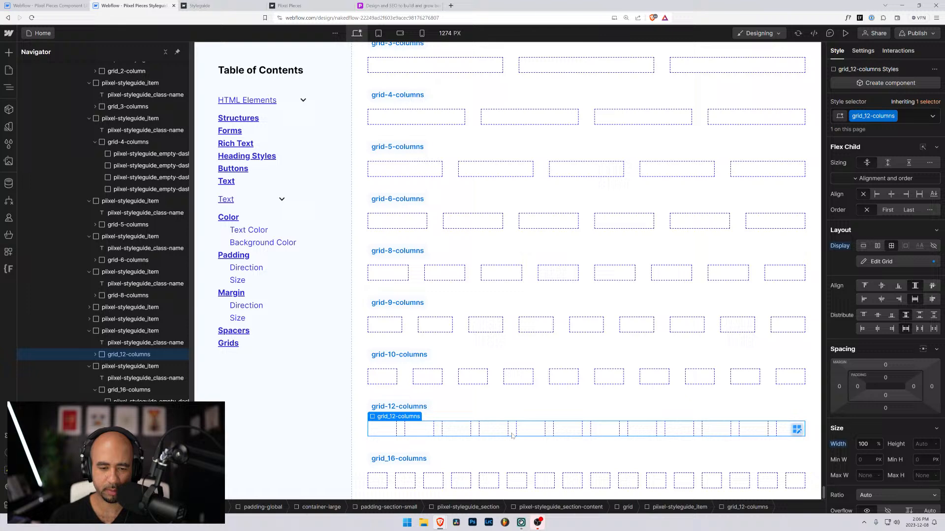
{"action": "left_click", "coordinate": [881, 261]}
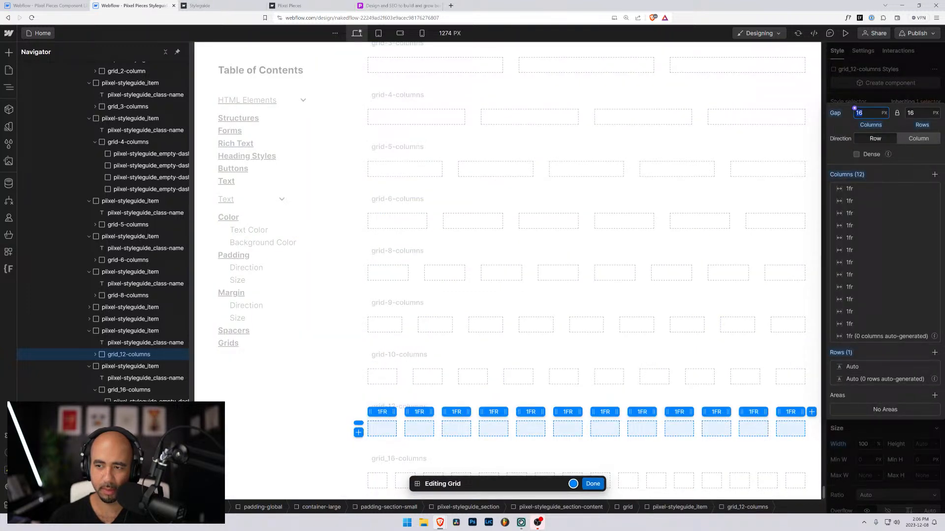
{"action": "type", "text": "1"}
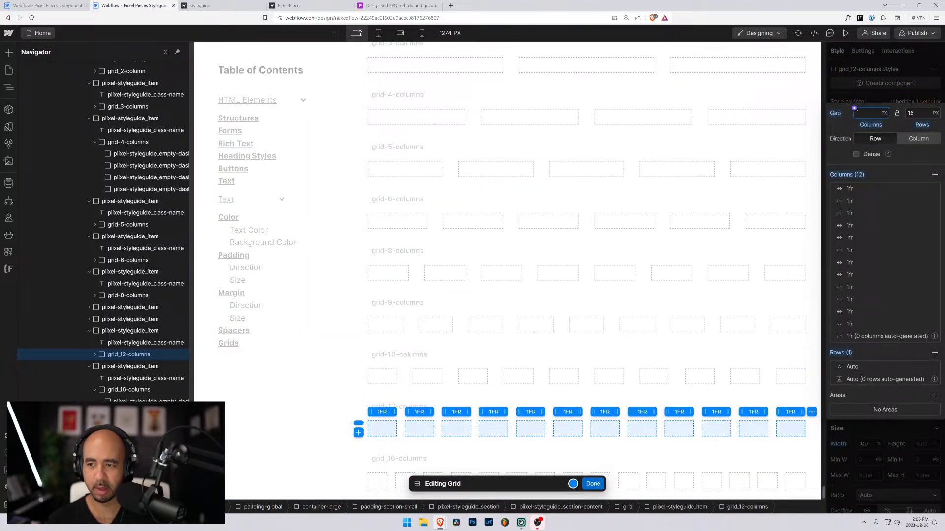
{"action": "type", "text": "rem"}
{"action": "key", "text": "Return"}
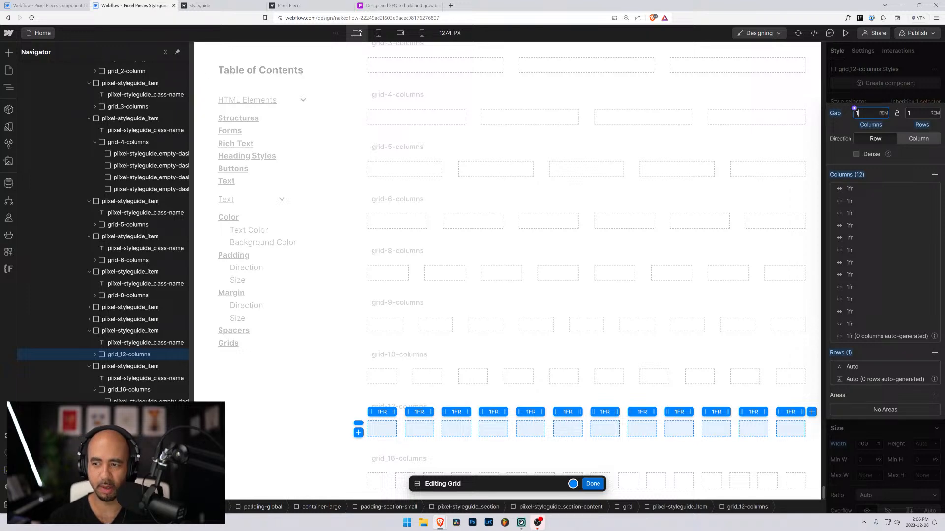
{"action": "left_click", "coordinate": [591, 484]}
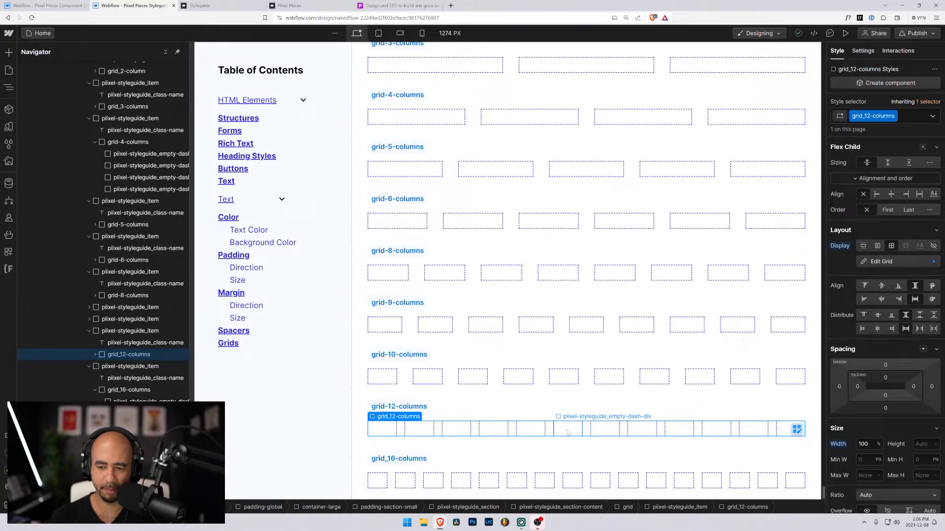
{"action": "left_click", "coordinate": [560, 412]}
{"action": "left_click", "coordinate": [359, 362]}
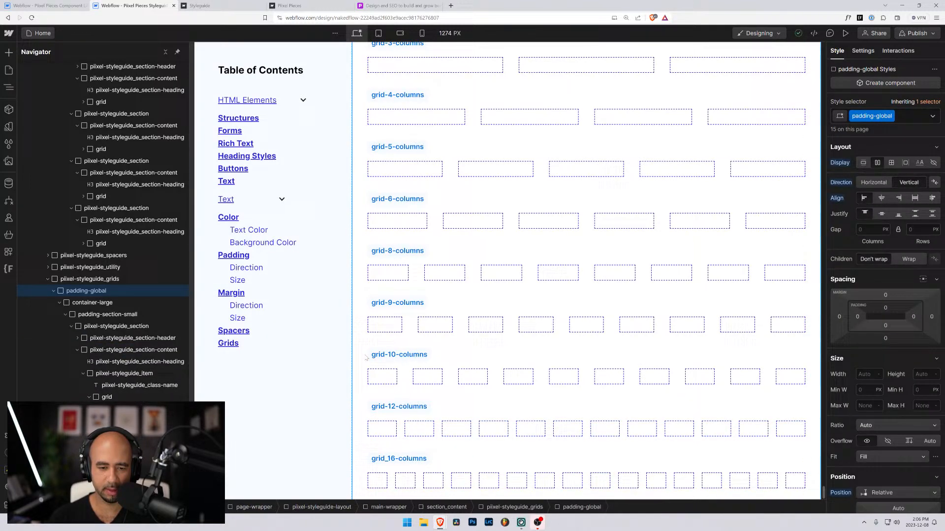
Step: Replace the first hyphen with an underscore in the two-, three- and four-column labels, giving grid_2-columns, grid_3-columns and grid_4-columns
{"action": "scroll", "coordinate": [360, 354], "scroll_direction": "down", "scroll_amount": 1}
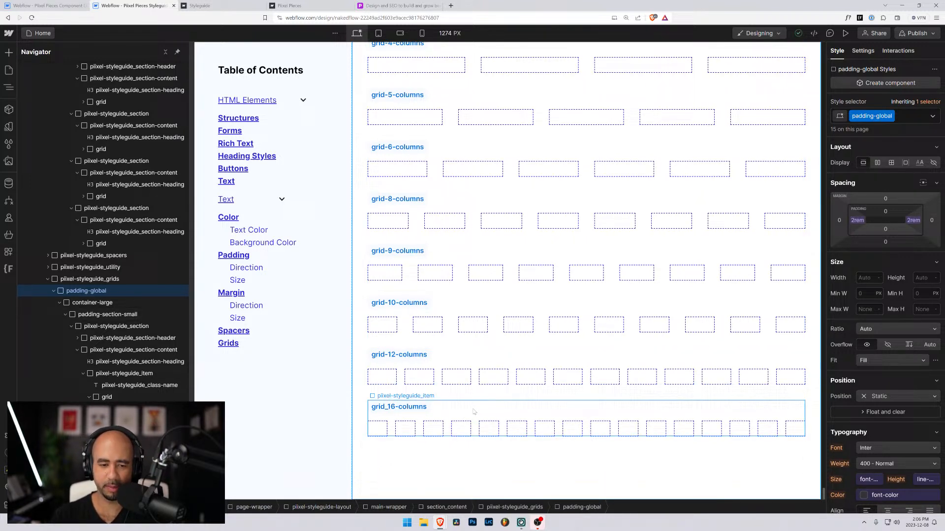
{"action": "scroll", "coordinate": [473, 414], "scroll_direction": "up", "scroll_amount": 4}
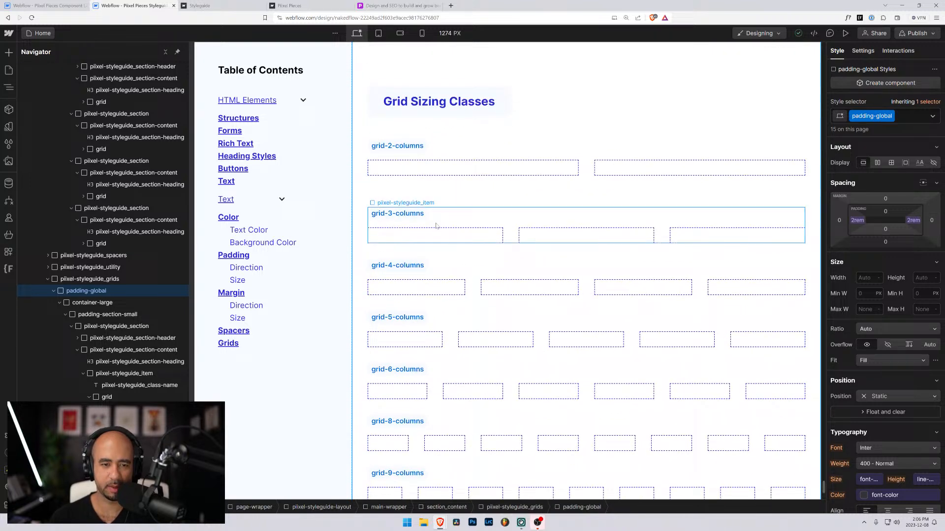
{"action": "left_click", "coordinate": [387, 146]}
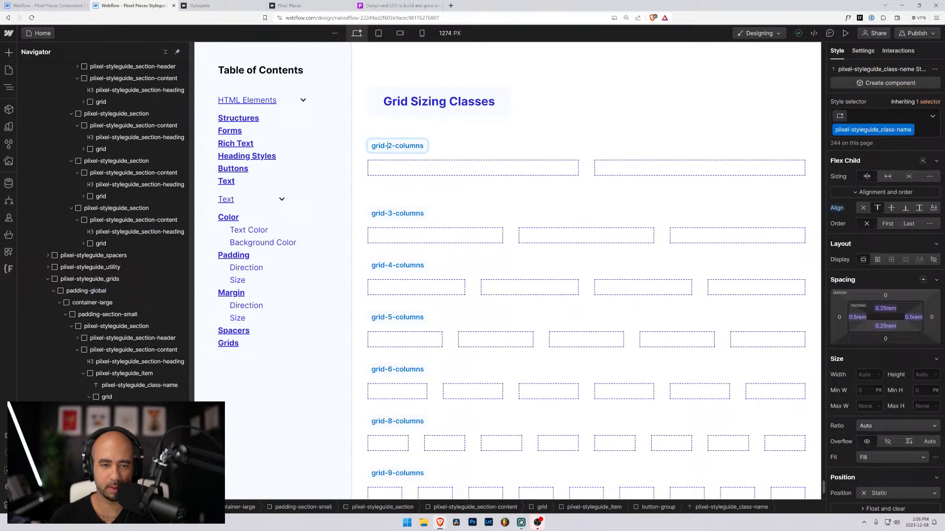
{"action": "double_click", "coordinate": [387, 146]}
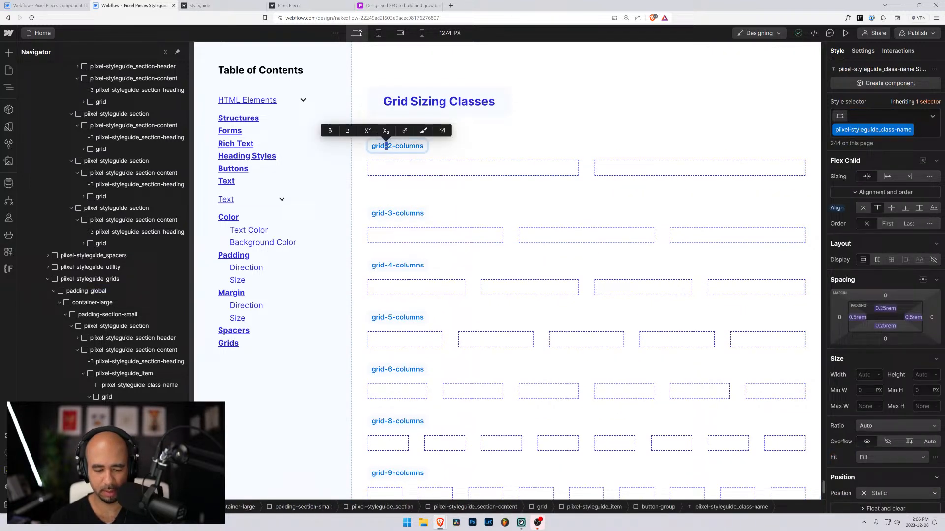
{"action": "type", "text": "_"}
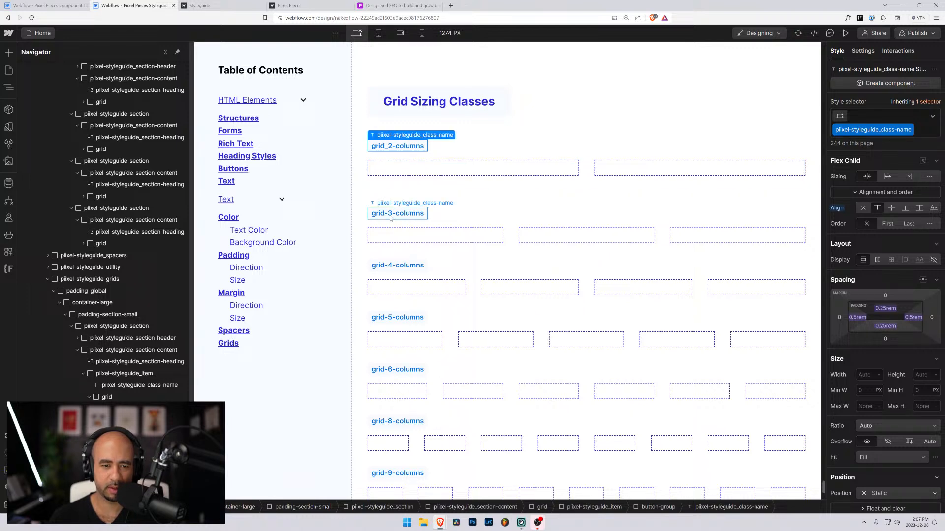
{"action": "left_click", "coordinate": [389, 214]}
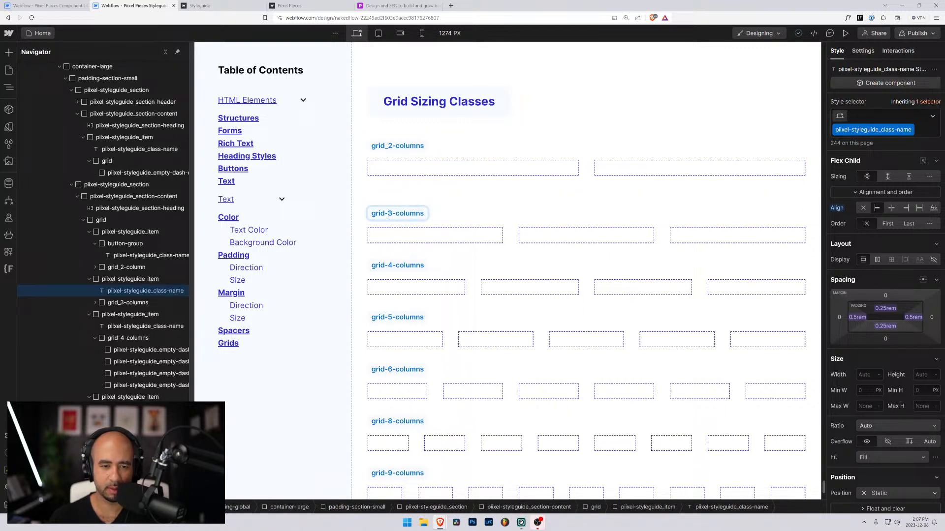
{"action": "double_click", "coordinate": [387, 213]}
{"action": "type", "text": "_"}
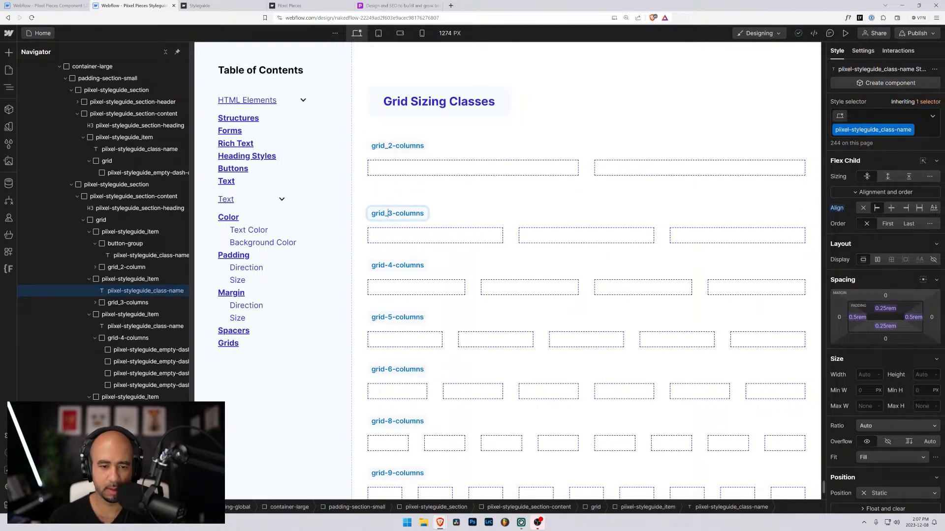
{"action": "double_click", "coordinate": [386, 265]}
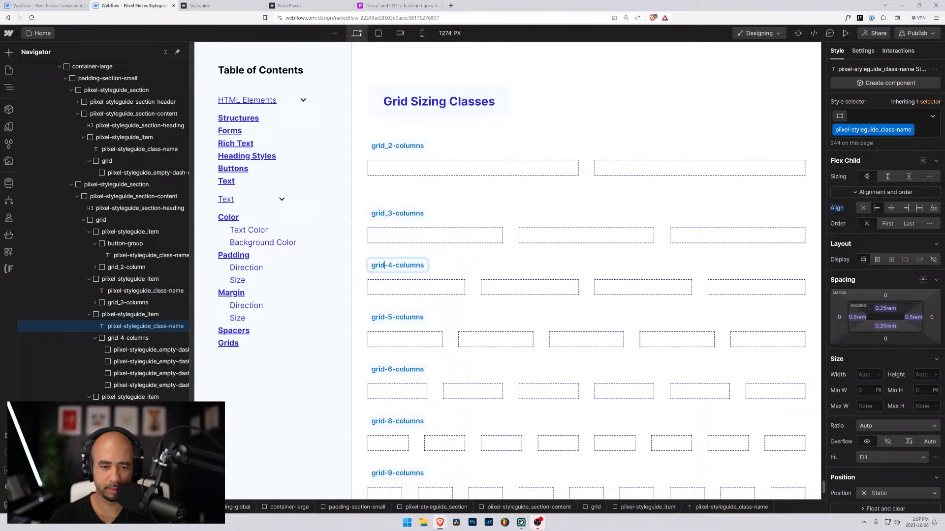
{"action": "type", "text": "_"}
{"action": "key", "text": "shift+Left"}
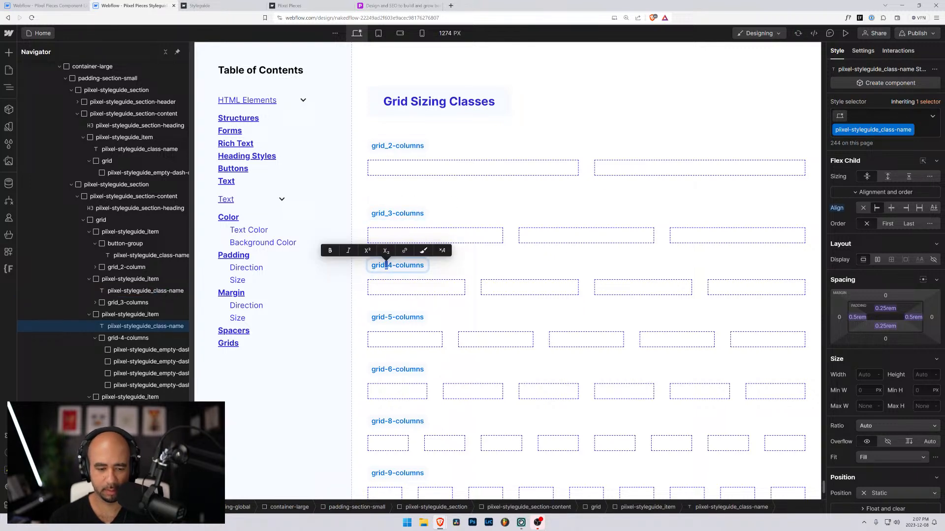
Step: Rename the five-, six- and eight-column labels to grid_5-columns, grid_6-columns and grid_8-columns
{"action": "double_click", "coordinate": [384, 318]}
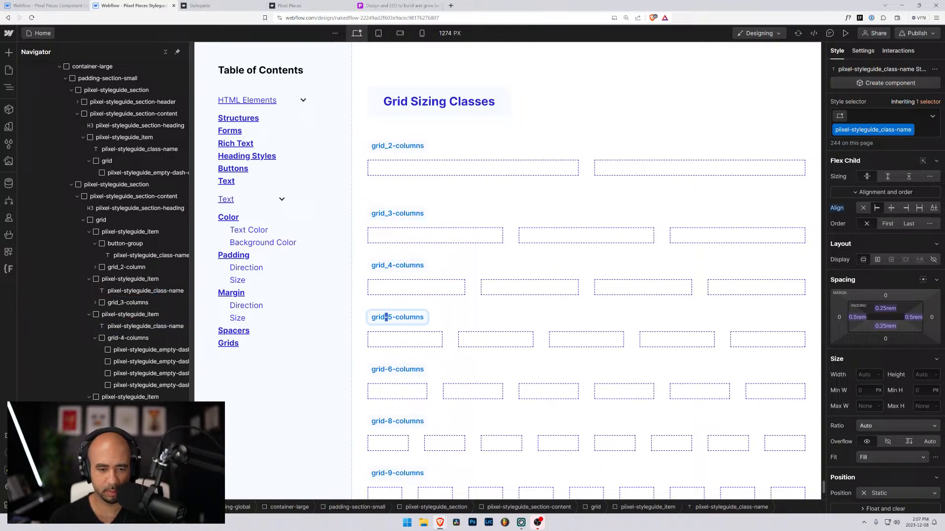
{"action": "type", "text": "_"}
{"action": "double_click", "coordinate": [387, 370]}
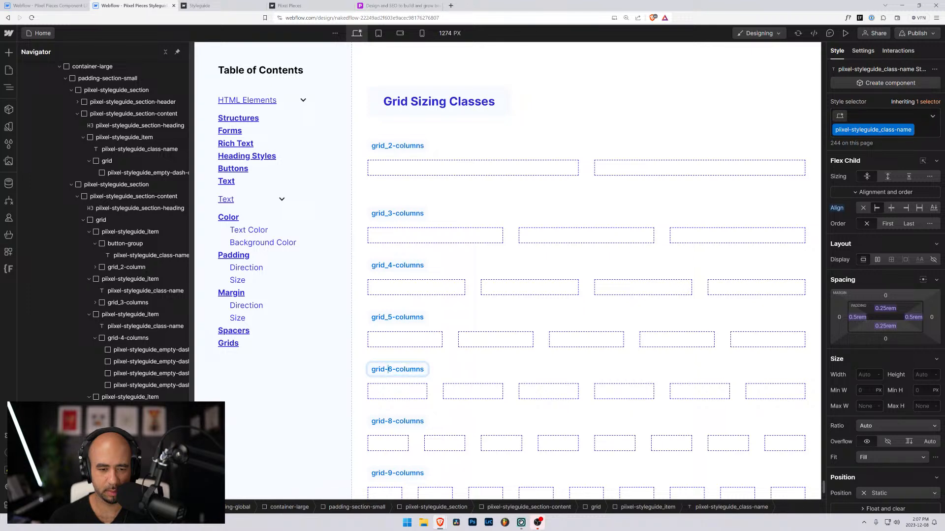
{"action": "key", "text": "shift+Left"}
{"action": "type", "text": "_"}
{"action": "double_click", "coordinate": [386, 421]}
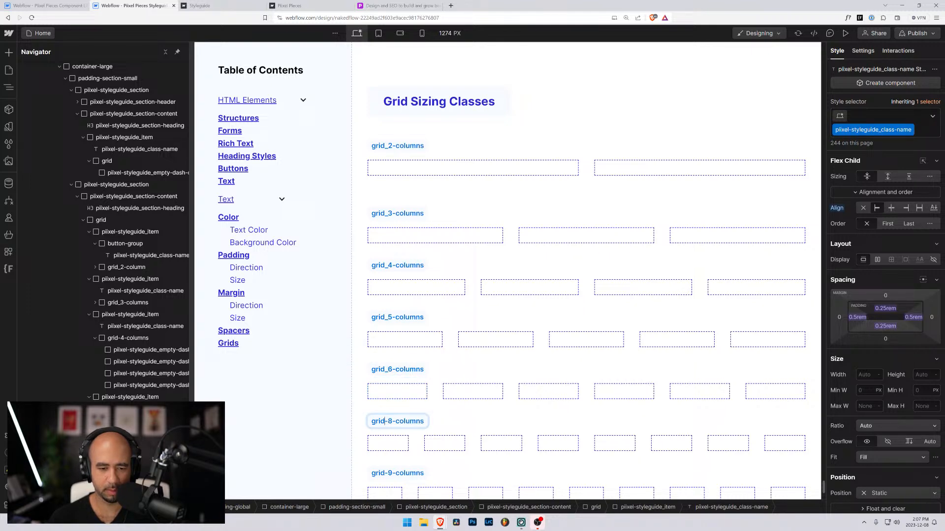
{"action": "key", "text": "shift+Right"}
{"action": "type", "text": "_"}
Step: Rename the nine-, ten- and twelve-column labels to grid_9-columns, grid_10-columns and grid_12-columns
{"action": "scroll", "coordinate": [389, 320], "scroll_direction": "down", "scroll_amount": 5}
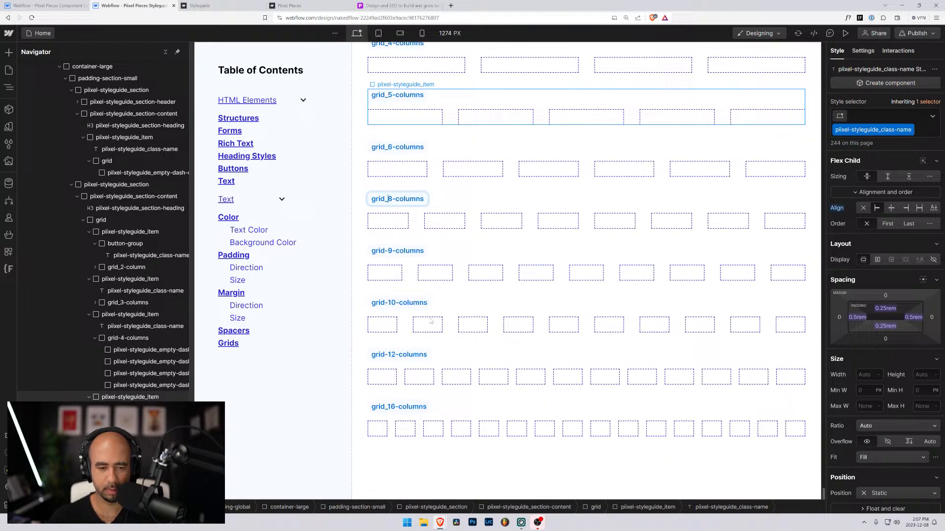
{"action": "double_click", "coordinate": [390, 250]}
{"action": "type", "text": "_"}
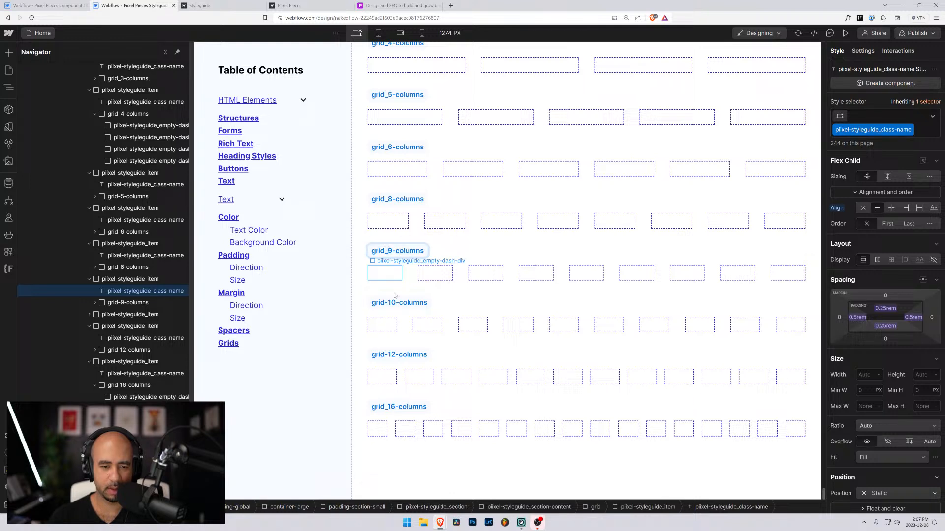
{"action": "double_click", "coordinate": [389, 302]}
{"action": "type", "text": "_"}
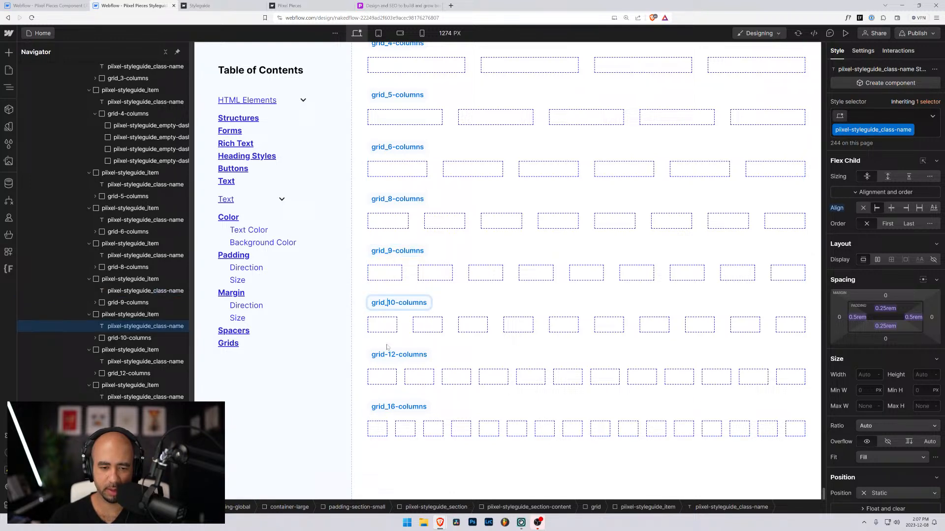
{"action": "double_click", "coordinate": [389, 355]}
{"action": "key", "text": "shift+Right"}
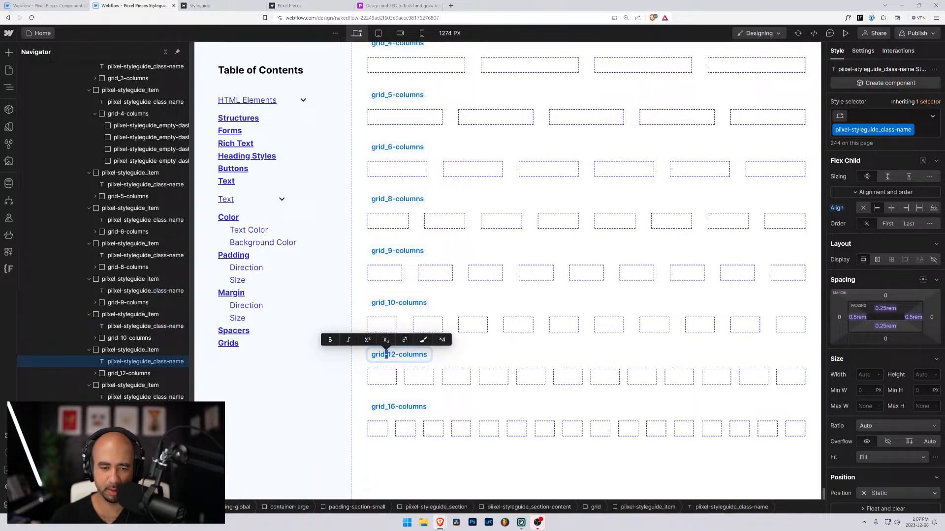
{"action": "type", "text": "_"}
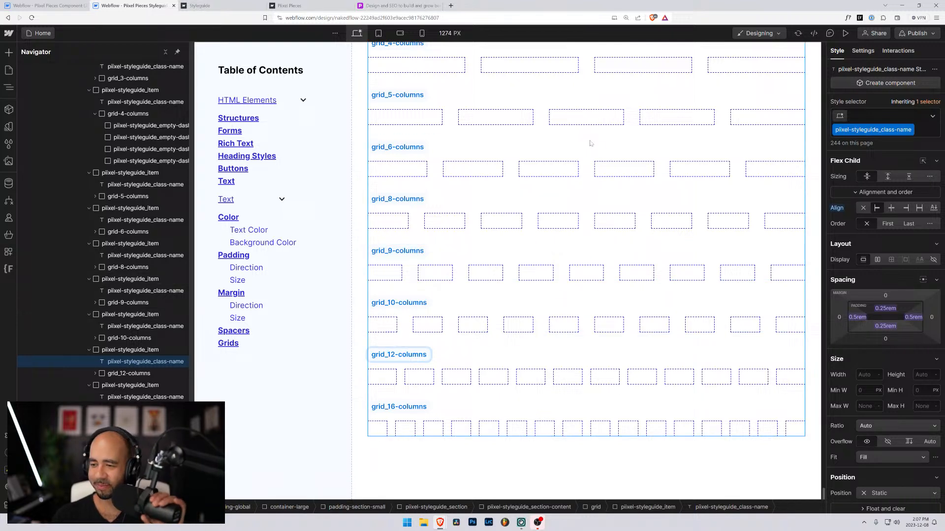
Step: Try renaming the grid-4-columns class by pasting the copied grid_2-columns label text into it, and undo the rename
{"action": "scroll", "coordinate": [590, 200], "scroll_direction": "up", "scroll_amount": 5}
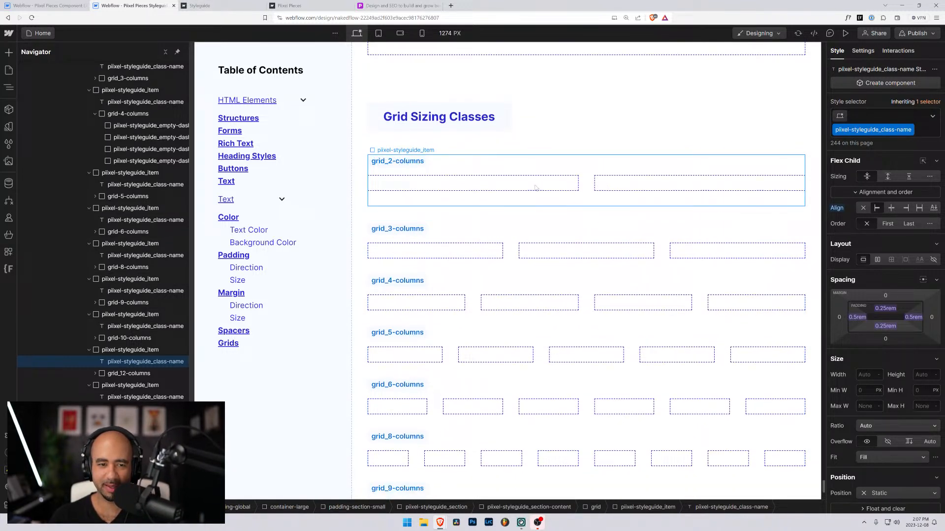
{"action": "left_click", "coordinate": [396, 162]}
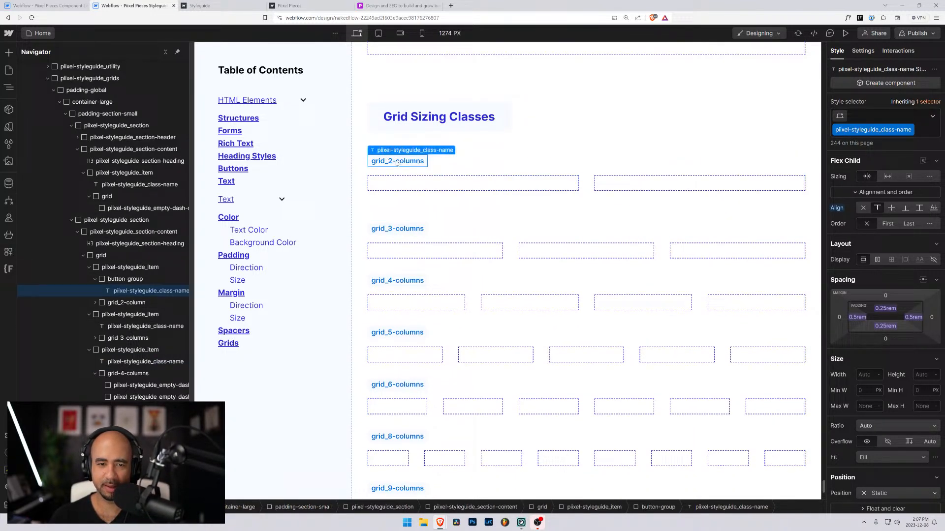
{"action": "double_click", "coordinate": [396, 163]}
{"action": "key", "text": "ctrl+a"}
{"action": "key", "text": "ctrl+c"}
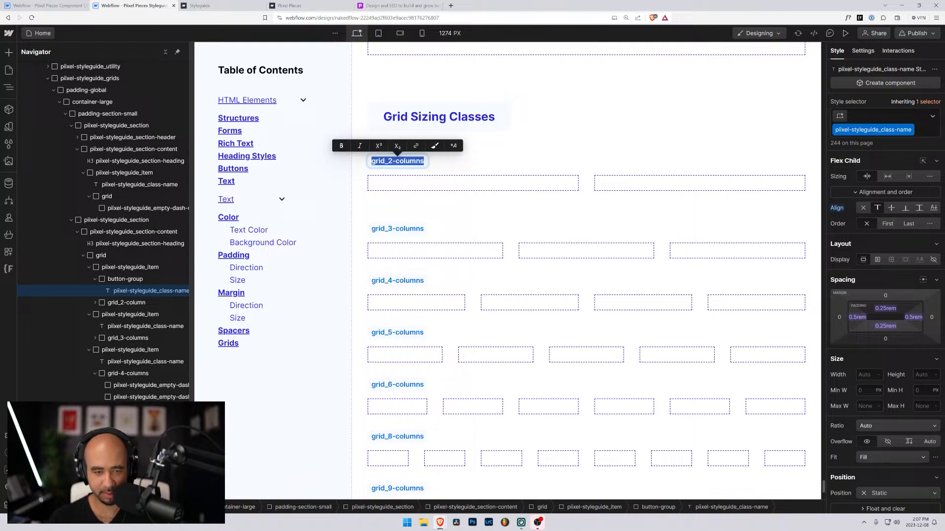
{"action": "left_click", "coordinate": [134, 304]}
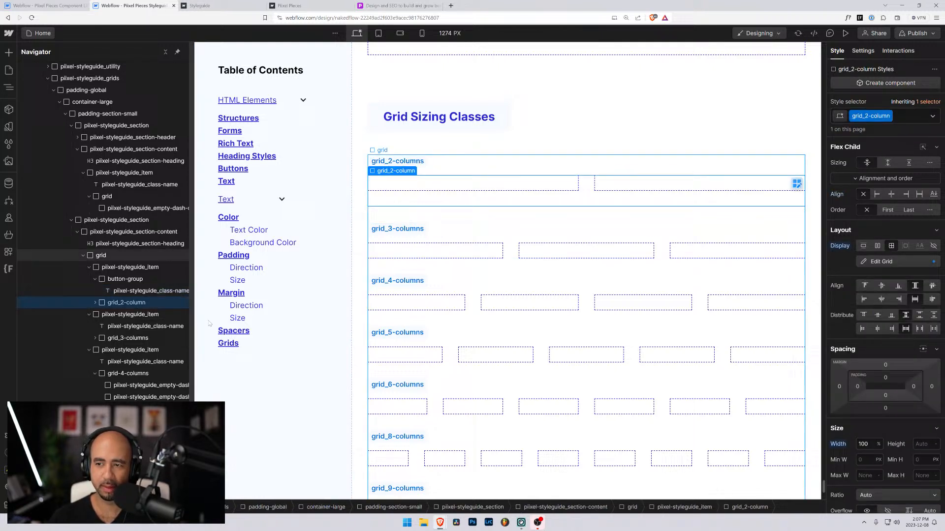
{"action": "left_click", "coordinate": [123, 374]}
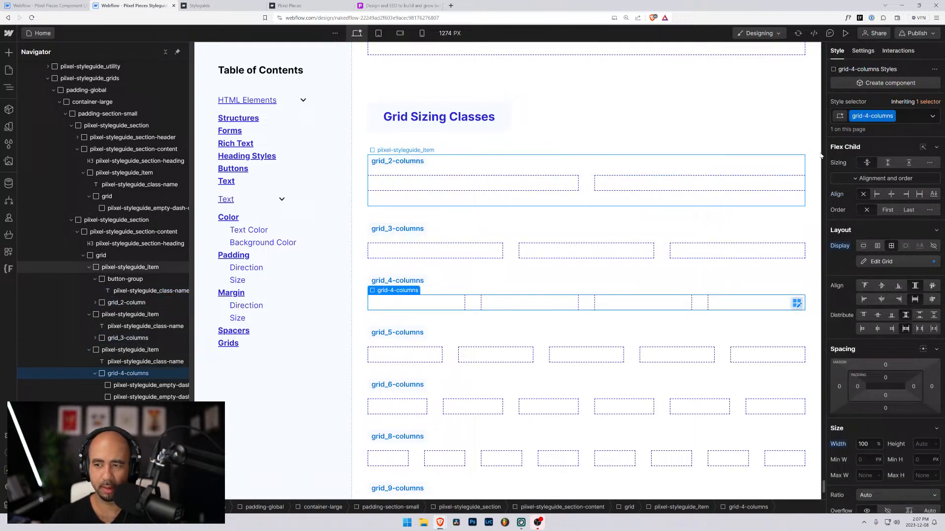
{"action": "left_click", "coordinate": [854, 115]}
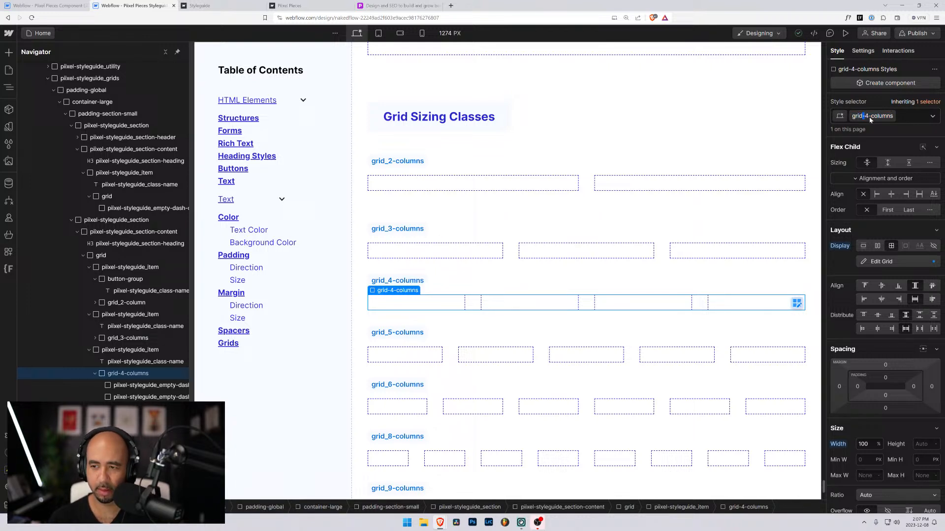
{"action": "key", "text": "ctrl+v"}
{"action": "key", "text": "Return"}
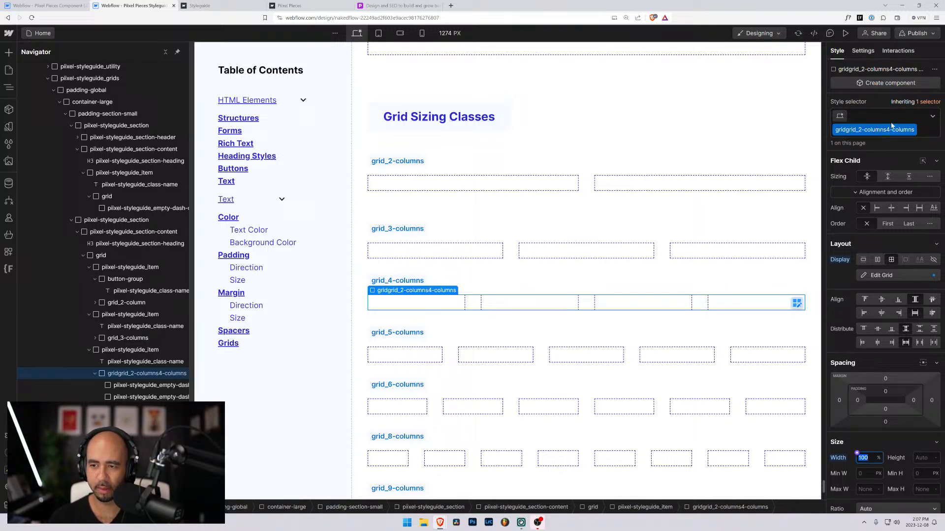
{"action": "left_click", "coordinate": [896, 123]}
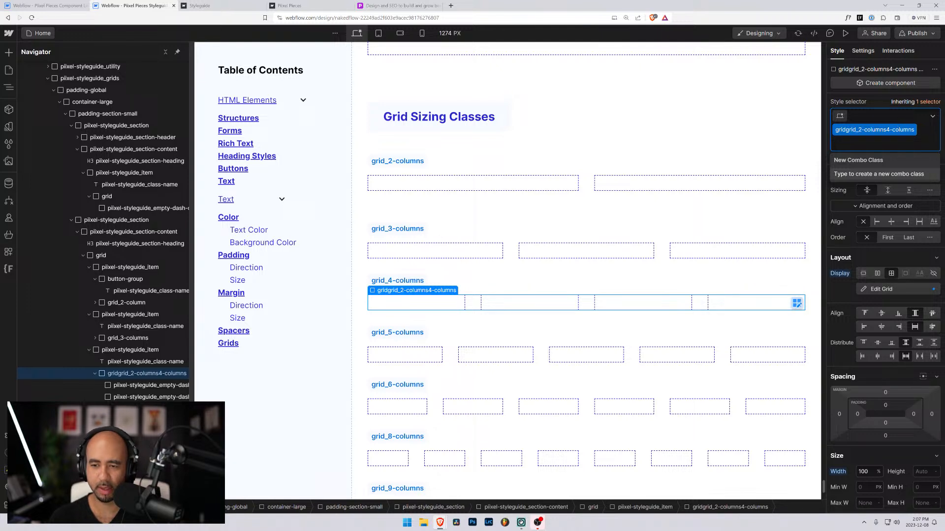
{"action": "key", "text": "Escape"}
{"action": "key", "text": "ctrl+z"}
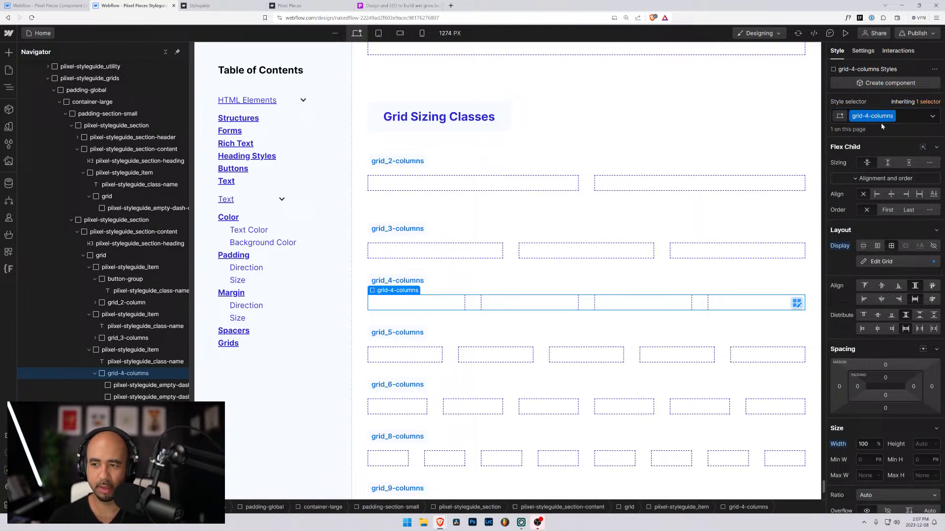
Step: Rename the four-column grid's class to grid_4-columns, replacing its first hyphen with an underscore
{"action": "double_click", "coordinate": [887, 117]}
{"action": "left_click", "coordinate": [853, 116]}
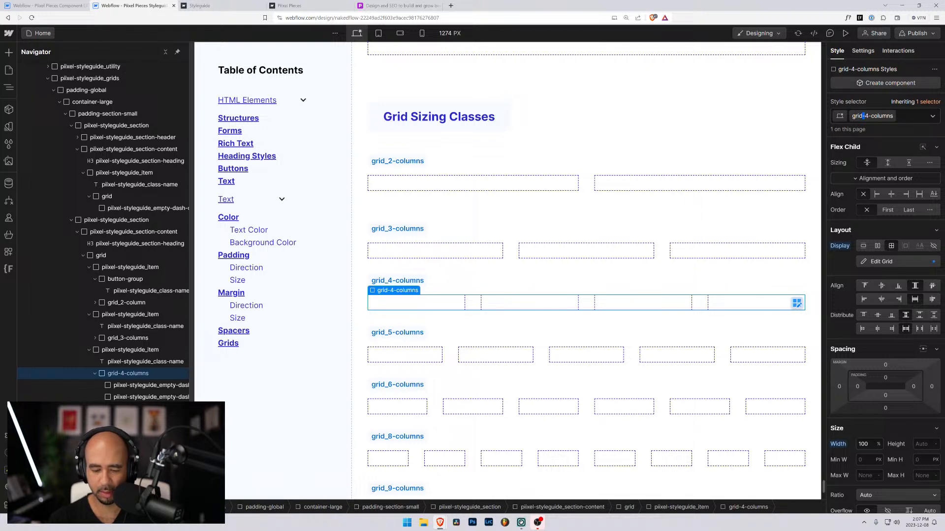
{"action": "key", "text": "BackSpace"}
{"action": "type", "text": "_"}
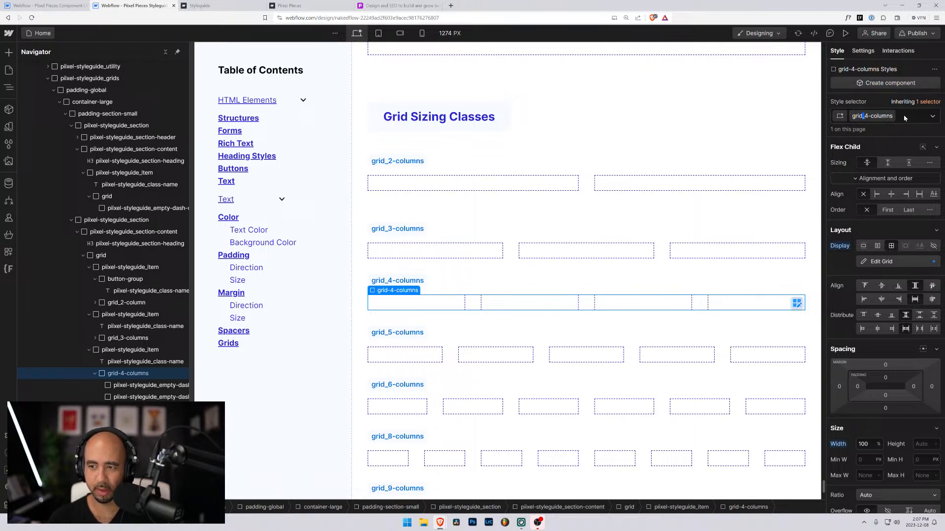
{"action": "key", "text": "Return"}
{"action": "key", "text": "Escape"}
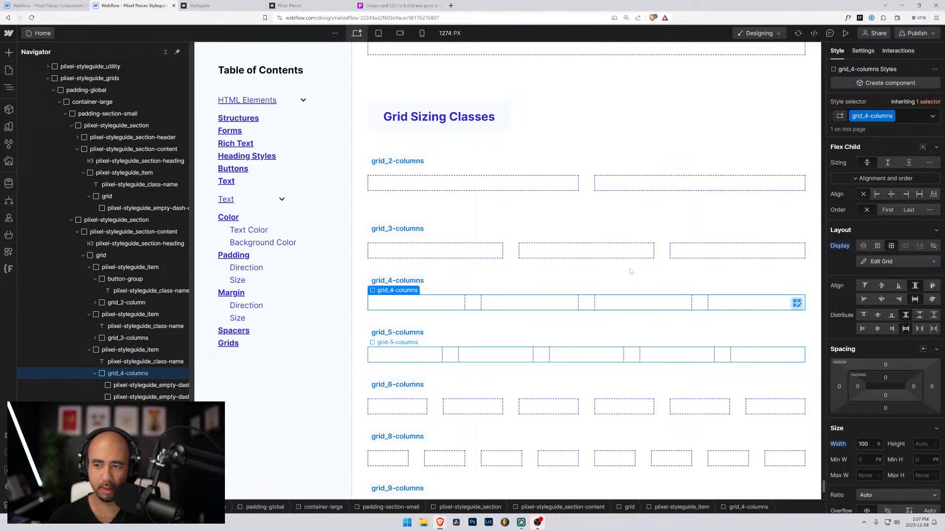
Step: Rename the class of the five-column grid to grid_5-columns
{"action": "left_click", "coordinate": [450, 360]}
{"action": "left_click", "coordinate": [863, 116]}
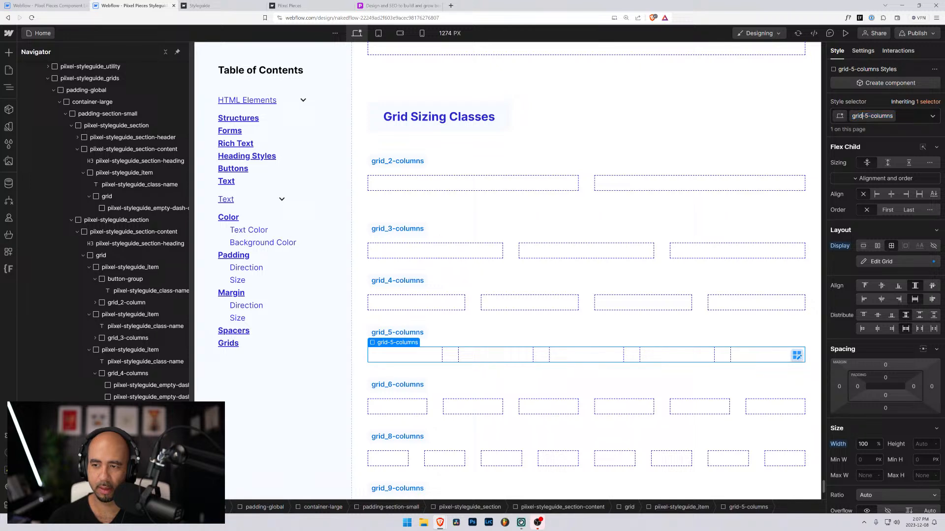
{"action": "type", "text": "_"}
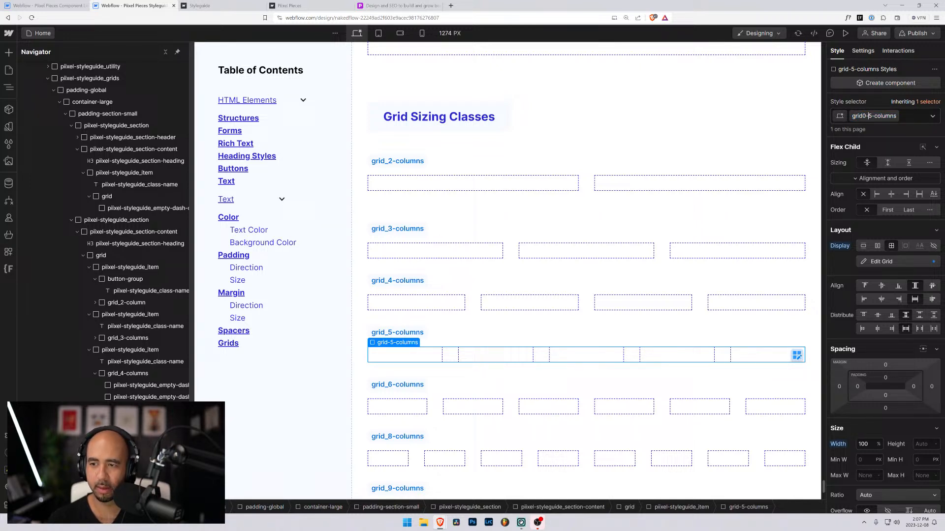
{"action": "key", "text": "Delete"}
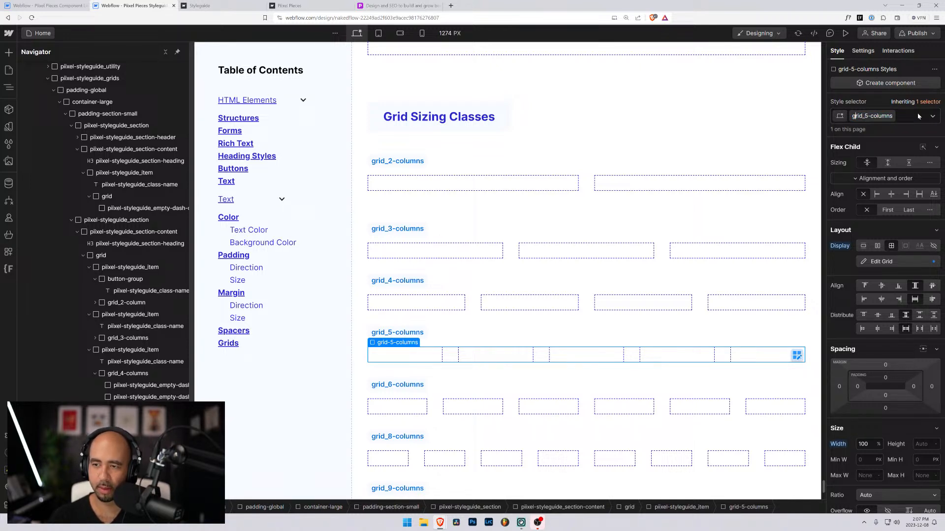
{"action": "key", "text": "Return"}
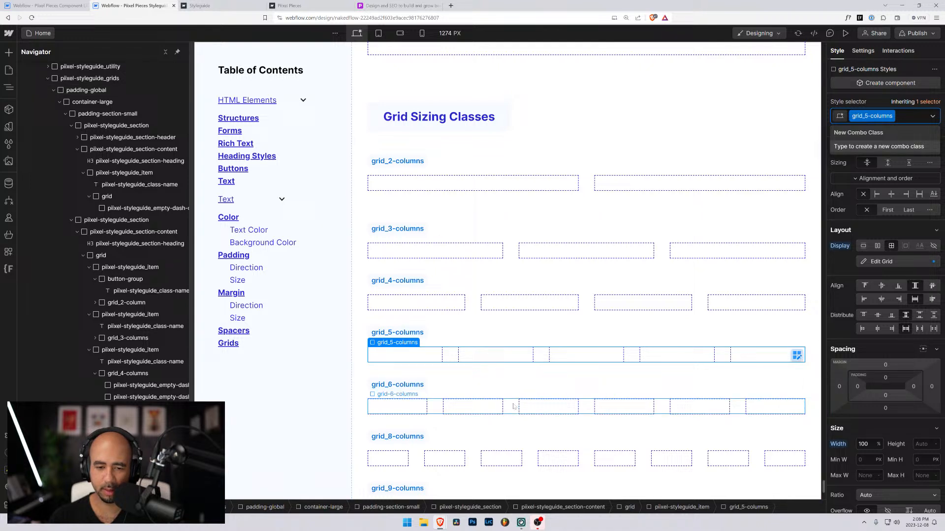
Step: Rename the six-column grid's class to grid_6-columns
{"action": "left_click", "coordinate": [511, 406]}
{"action": "double_click", "coordinate": [865, 117]}
{"action": "left_click", "coordinate": [865, 117]}
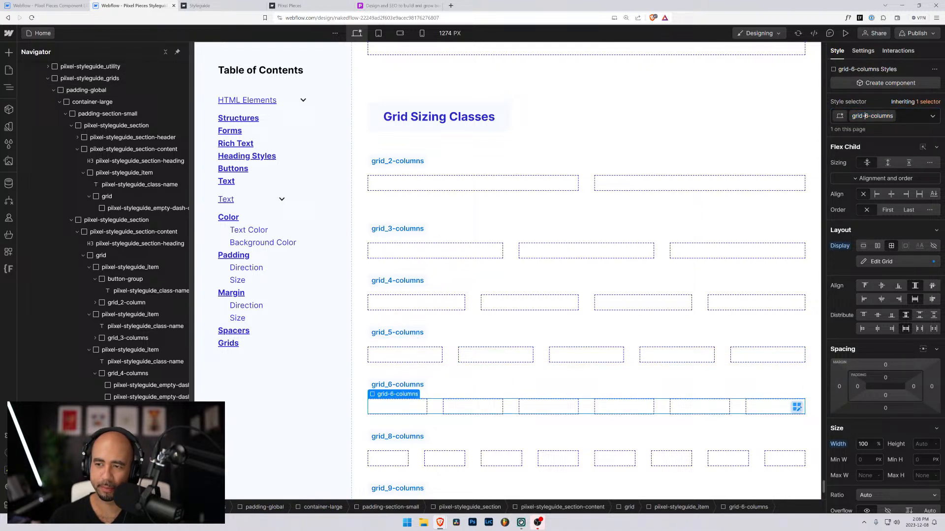
{"action": "key", "text": "BackSpace"}
{"action": "type", "text": "_"}
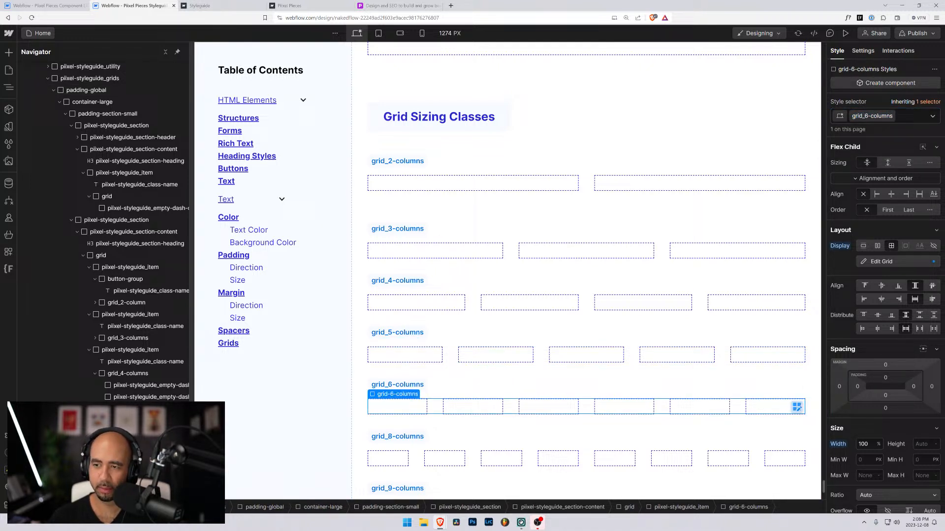
{"action": "key", "text": "Return"}
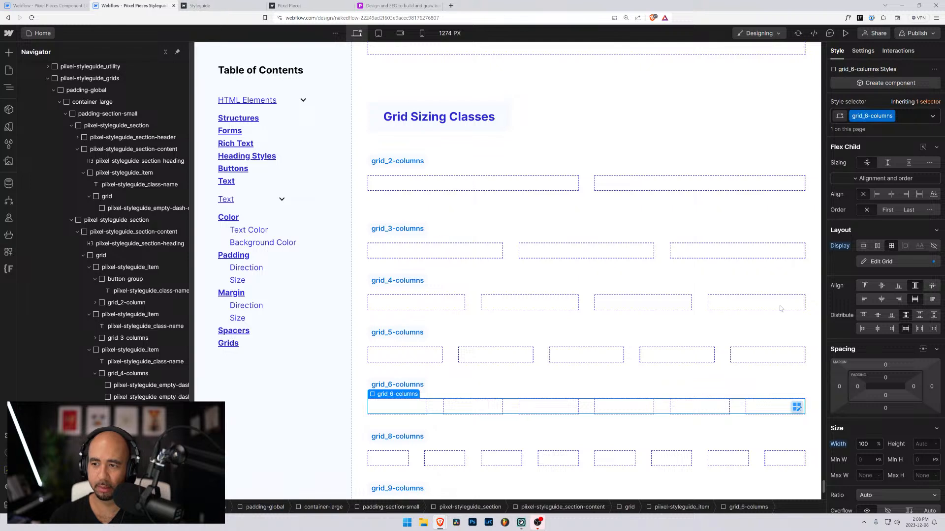
Step: Rename the eight-column grid's class to grid_8-columns
{"action": "left_click", "coordinate": [470, 459]}
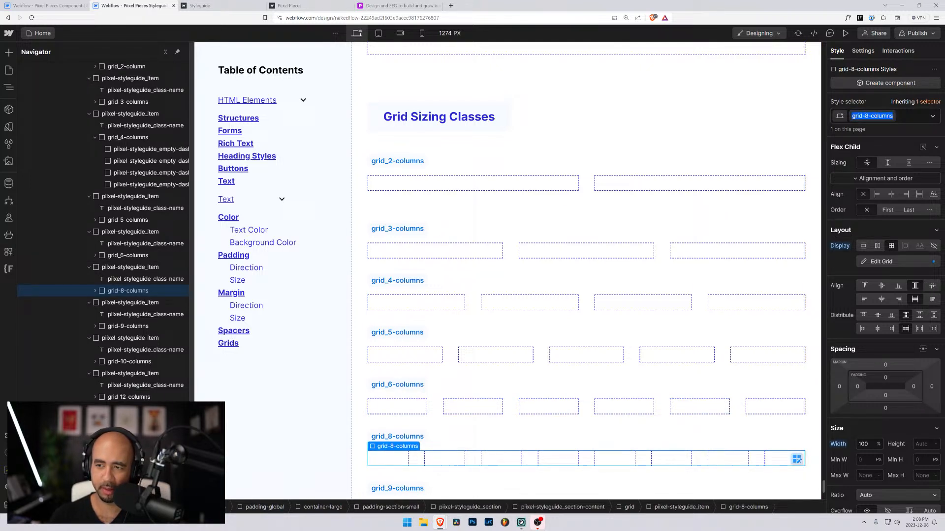
{"action": "left_click", "coordinate": [863, 117]}
{"action": "key", "text": "BackSpace"}
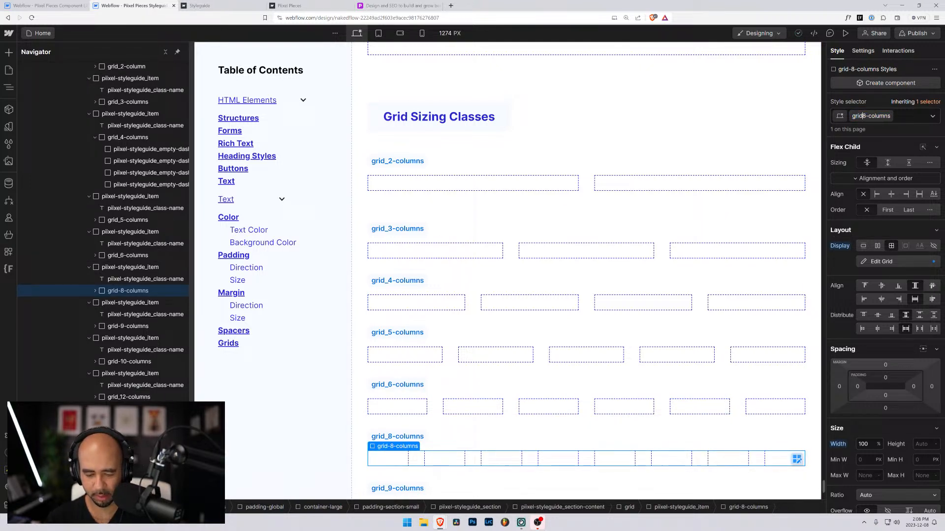
{"action": "type", "text": "_"}
{"action": "key", "text": "Return"}
Step: Rename the nine-column grid's class to grid_9-columns
{"action": "scroll", "coordinate": [507, 342], "scroll_direction": "down", "scroll_amount": 4}
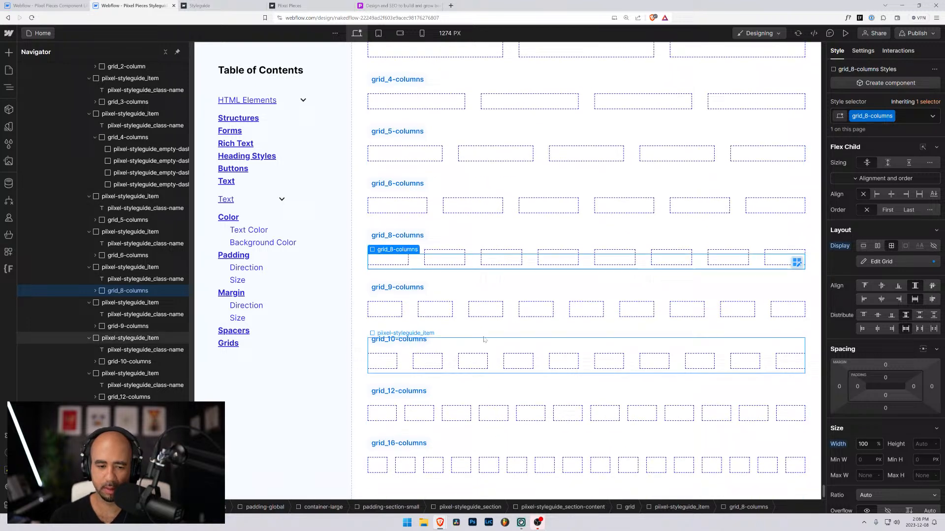
{"action": "left_click", "coordinate": [392, 309]}
{"action": "left_click", "coordinate": [865, 116]}
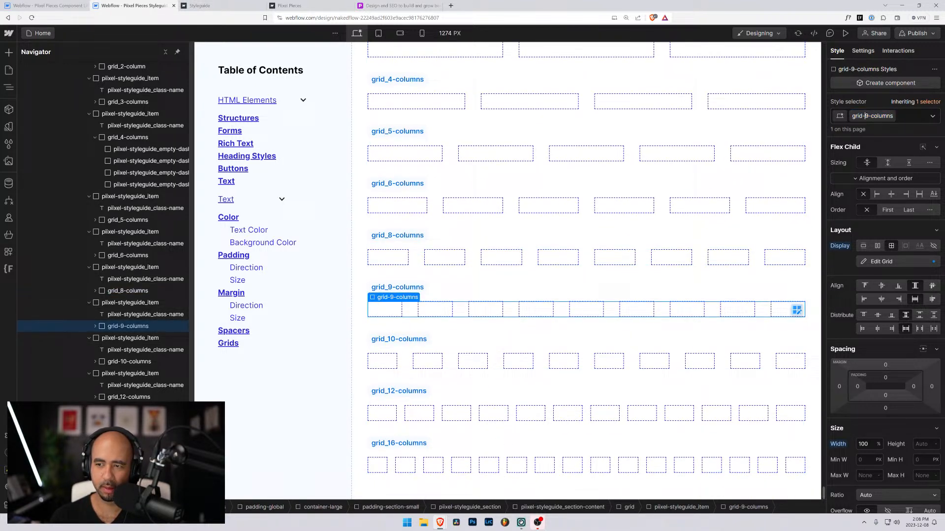
{"action": "key", "text": "BackSpace"}
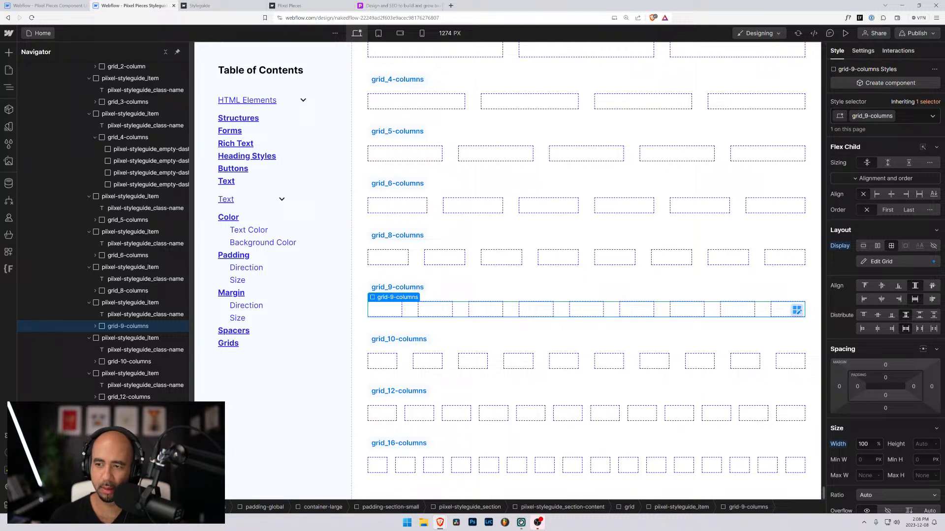
{"action": "key", "text": "Return"}
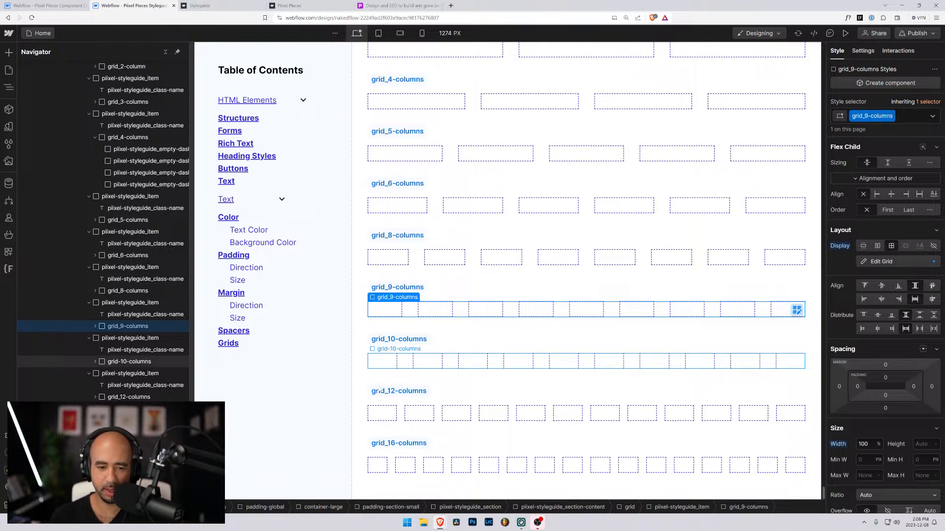
Step: Check the class names of the 12- and 16-column grids and rename the ten-column grid's class to grid_10-columns
{"action": "left_click", "coordinate": [434, 419]}
{"action": "left_click", "coordinate": [436, 417]}
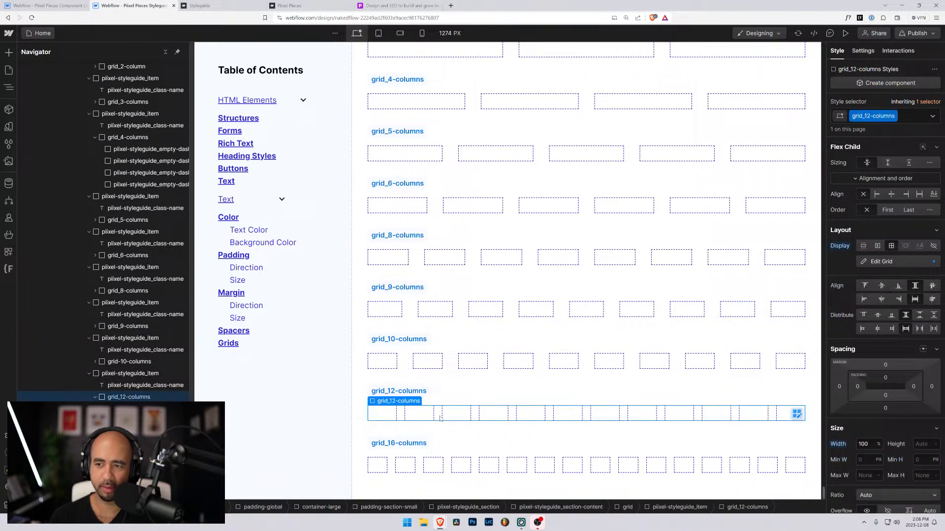
{"action": "left_click", "coordinate": [447, 463]}
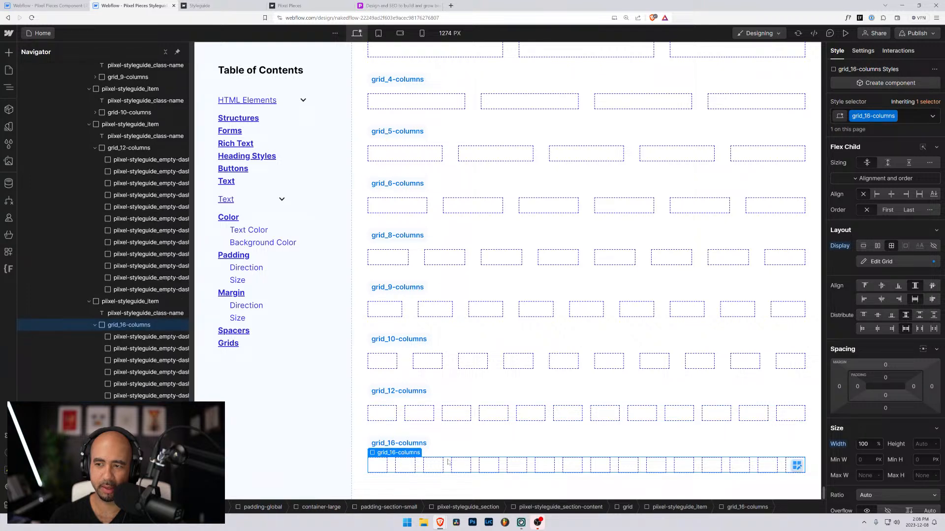
{"action": "left_click", "coordinate": [449, 363]}
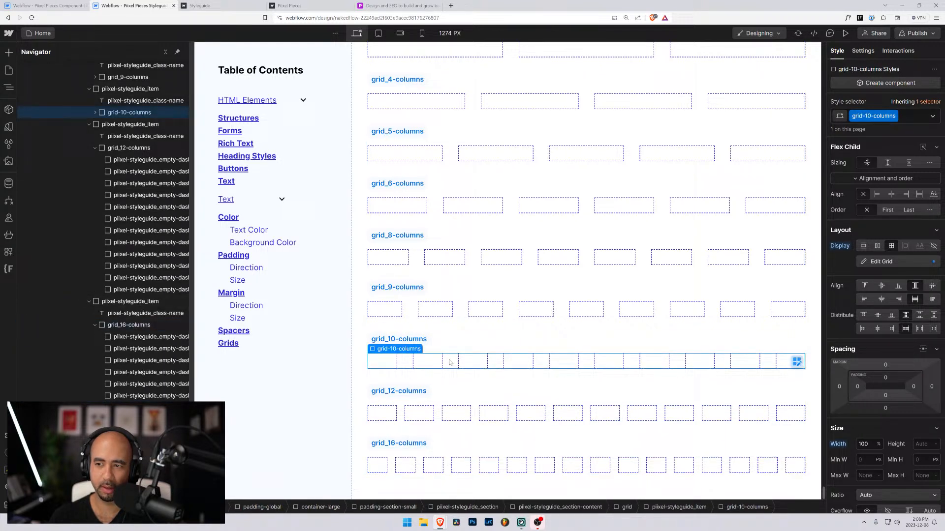
{"action": "double_click", "coordinate": [864, 116]}
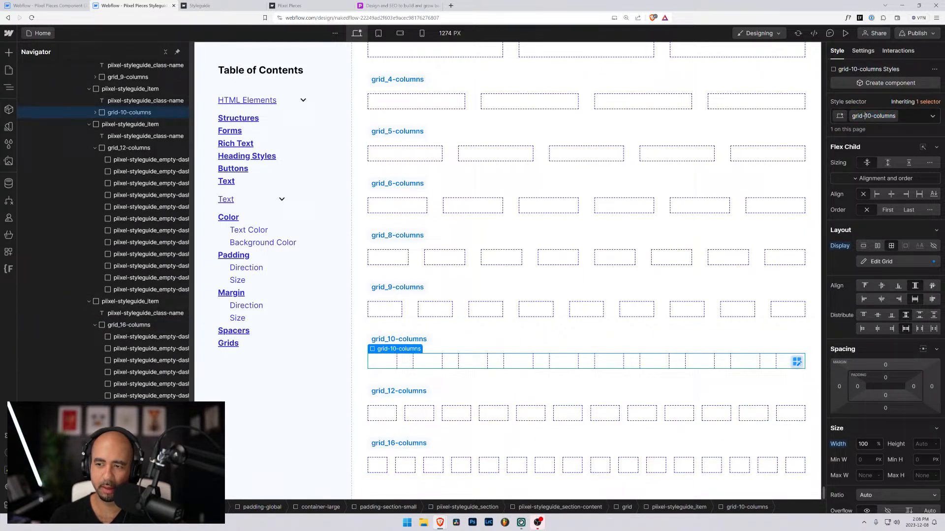
{"action": "key", "text": "BackSpace"}
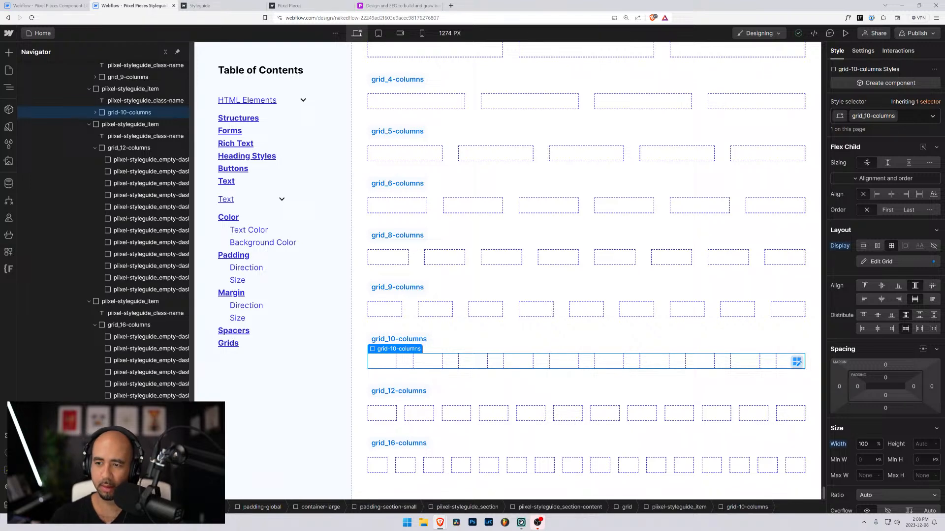
{"action": "left_click", "coordinate": [888, 143]}
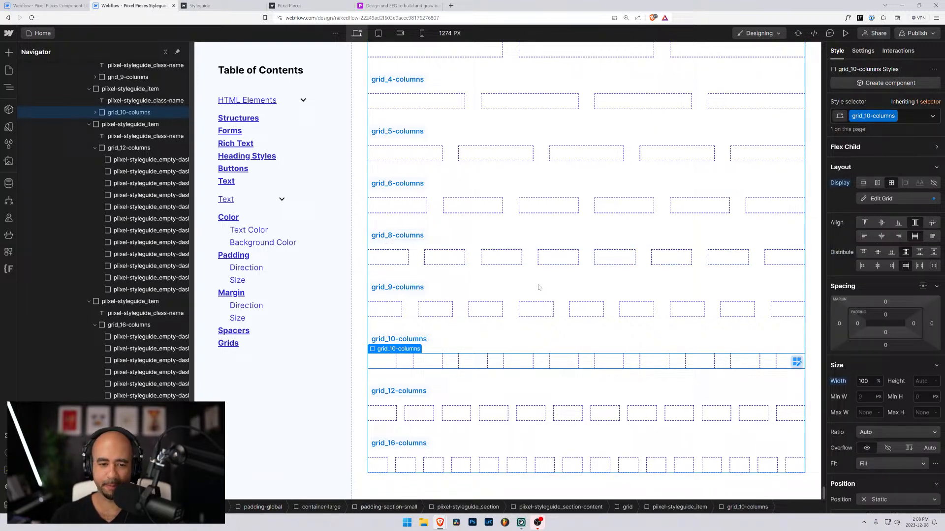
Step: Review the Grid Sizing Classes section on the desktop layout with the browser zoomed out to 100%
{"action": "scroll", "coordinate": [538, 285], "scroll_direction": "up", "scroll_amount": 5}
{"action": "scroll", "coordinate": [537, 192], "scroll_direction": "down", "scroll_amount": 2}
{"action": "scroll", "coordinate": [566, 172], "scroll_direction": "up", "scroll_amount": 4}
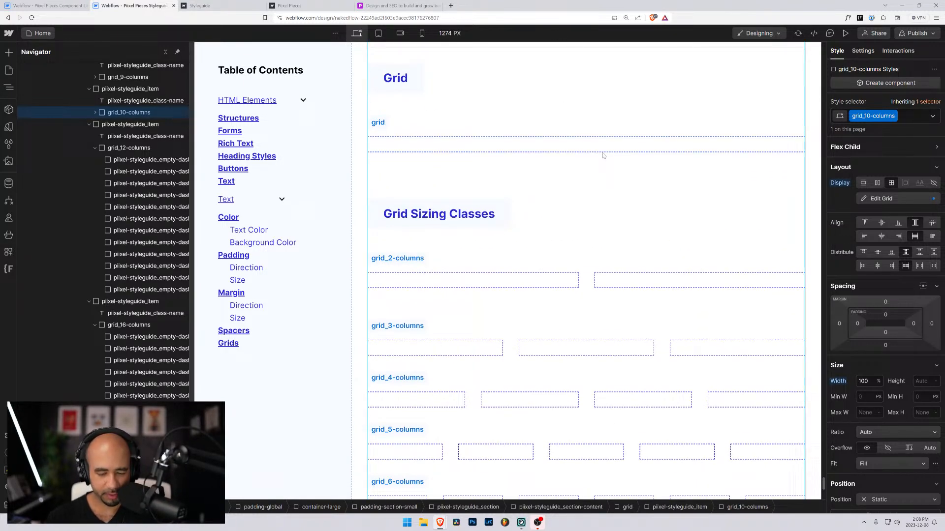
{"action": "key", "text": "ctrl+minus"}
{"action": "key", "text": "ctrl+minus"}
{"action": "key", "text": "ctrl+minus"}
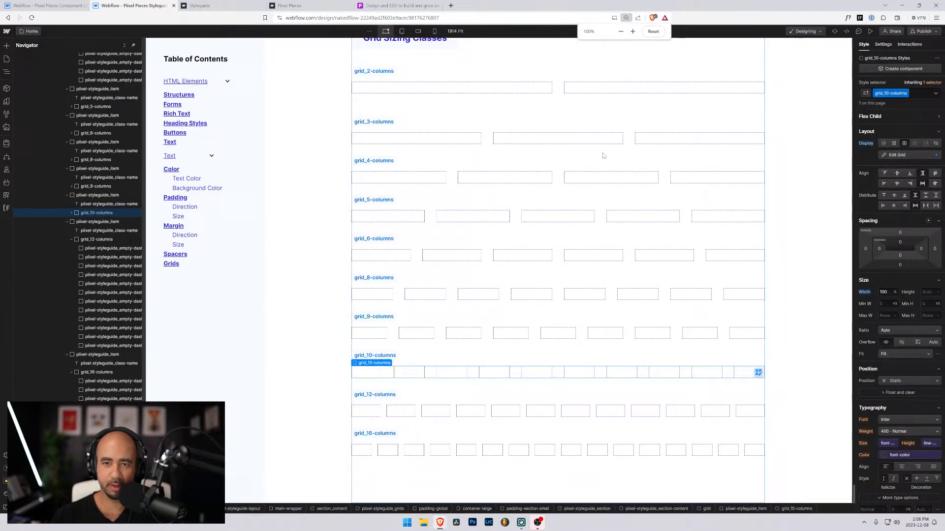
{"action": "scroll", "coordinate": [362, 167], "scroll_direction": "up", "scroll_amount": 3}
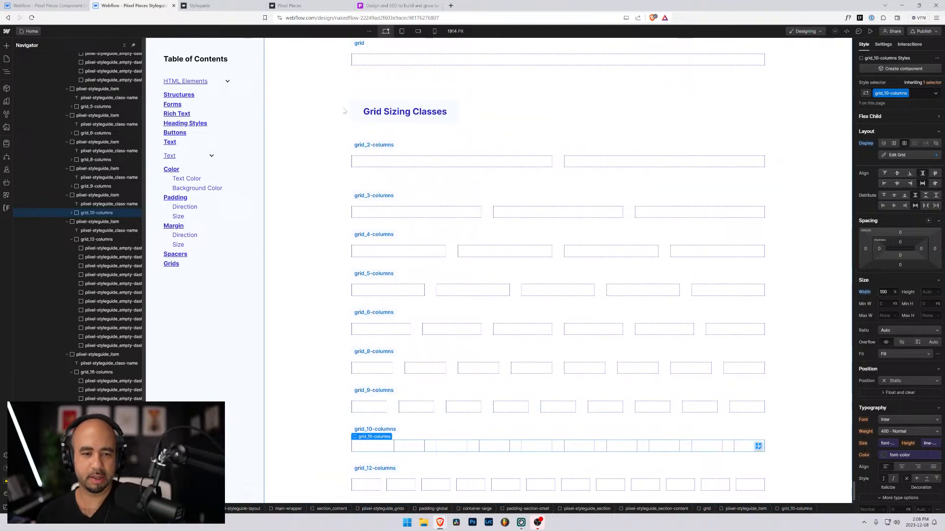
{"action": "scroll", "coordinate": [363, 166], "scroll_direction": "down", "scroll_amount": 3}
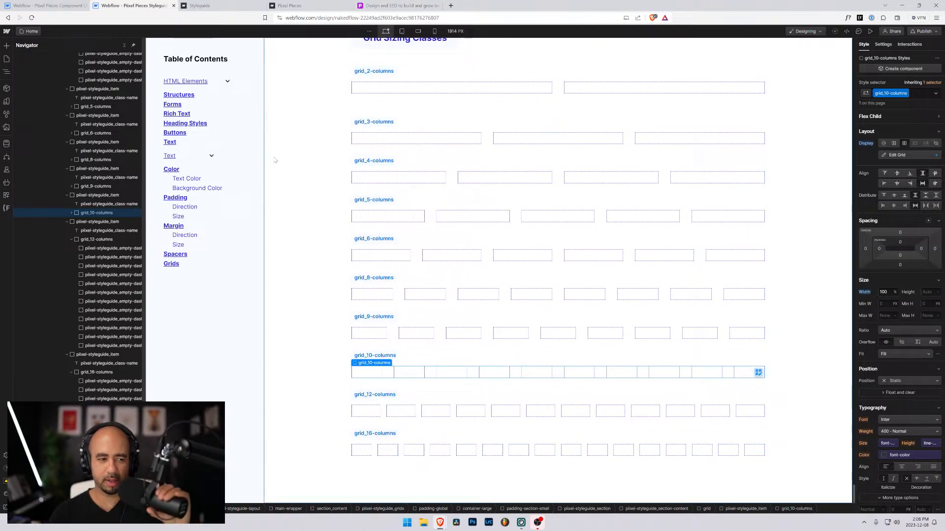
{"action": "left_click", "coordinate": [307, 137]}
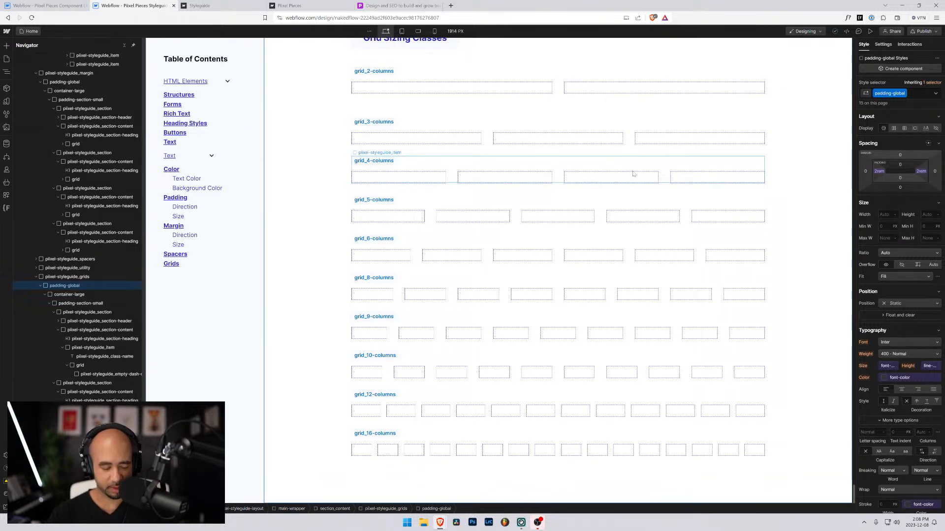
{"action": "key", "text": "ctrl+plus"}
{"action": "key", "text": "ctrl+minus"}
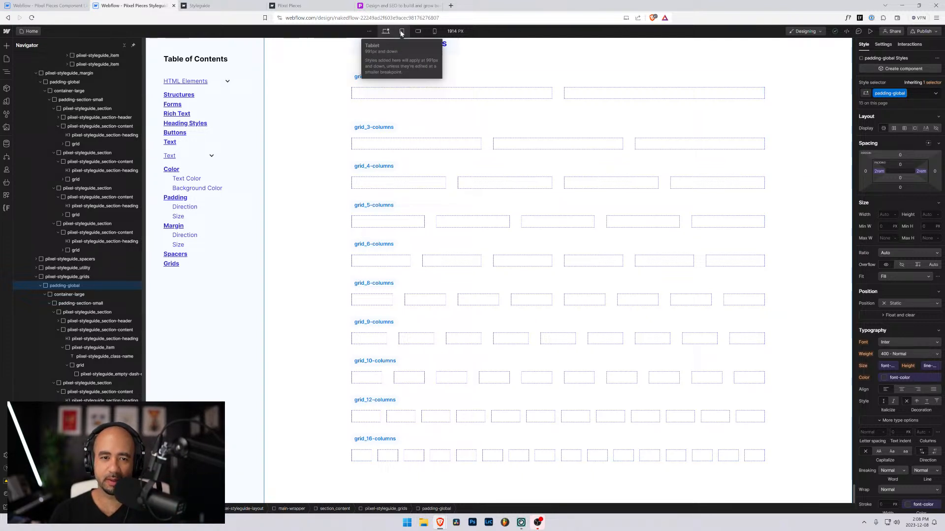
Step: Switch the style guide canvas to the Tablet breakpoint
{"action": "scroll", "coordinate": [465, 143], "scroll_direction": "up", "scroll_amount": 4}
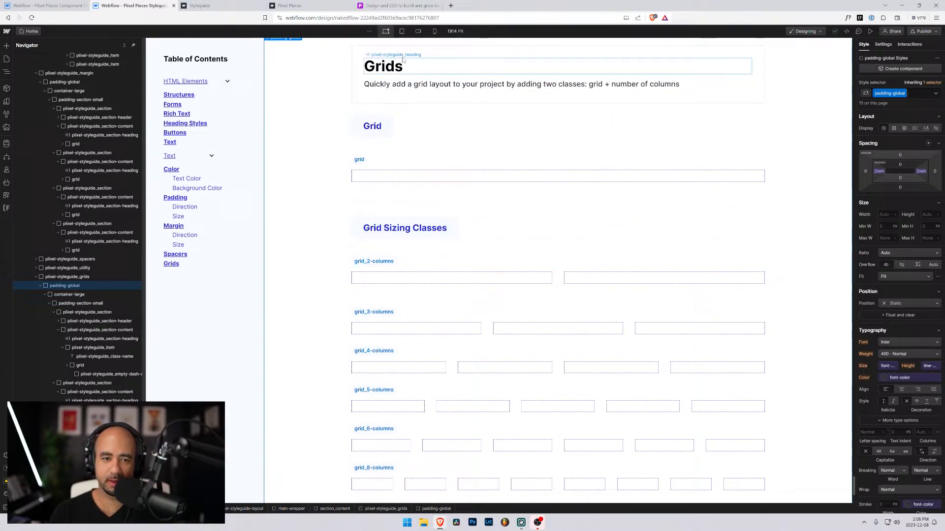
{"action": "left_click", "coordinate": [401, 32]}
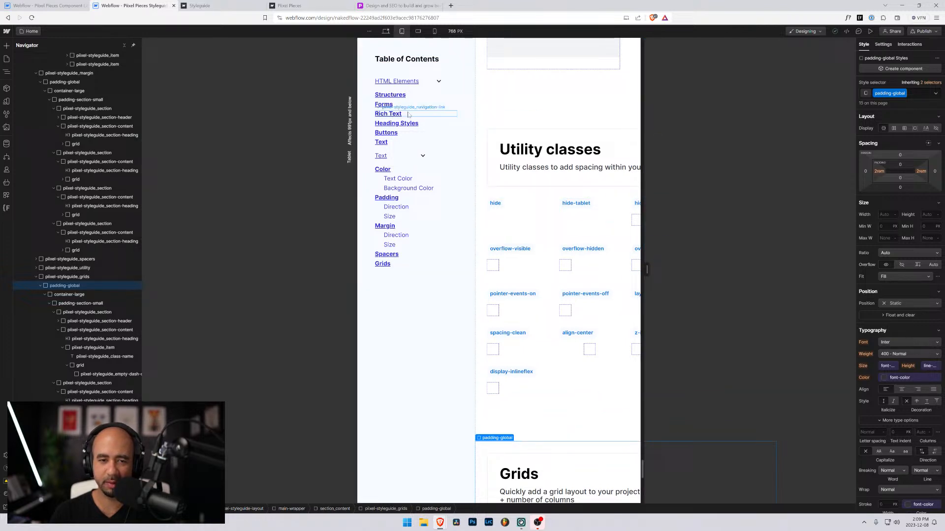
Step: Try hiding the Table of Contents navigation-wrapper on tablet with display None, and reset its display setting
{"action": "left_click", "coordinate": [467, 52]}
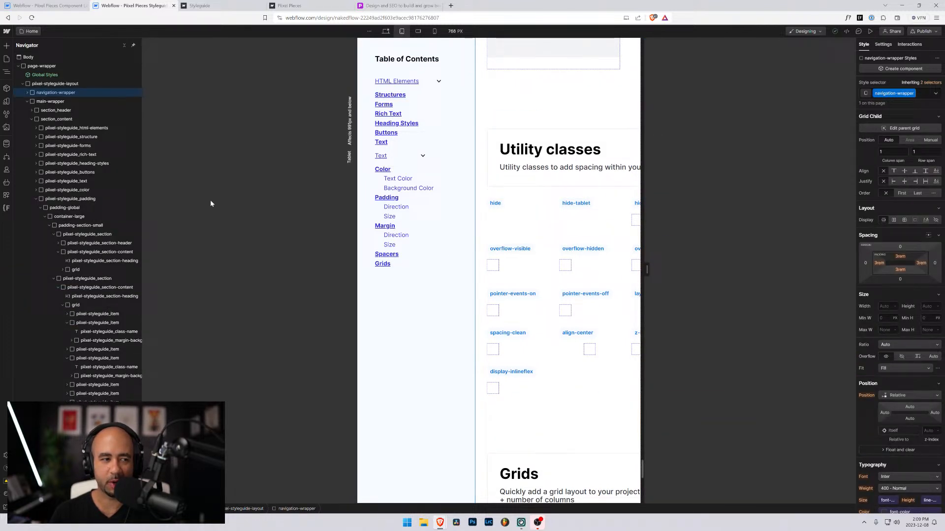
{"action": "left_click", "coordinate": [921, 93]}
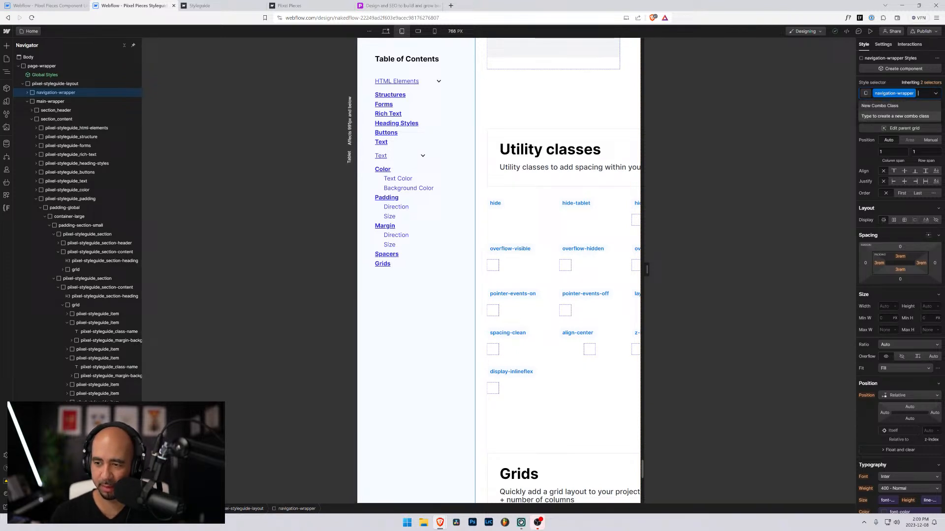
{"action": "left_click", "coordinate": [859, 155]}
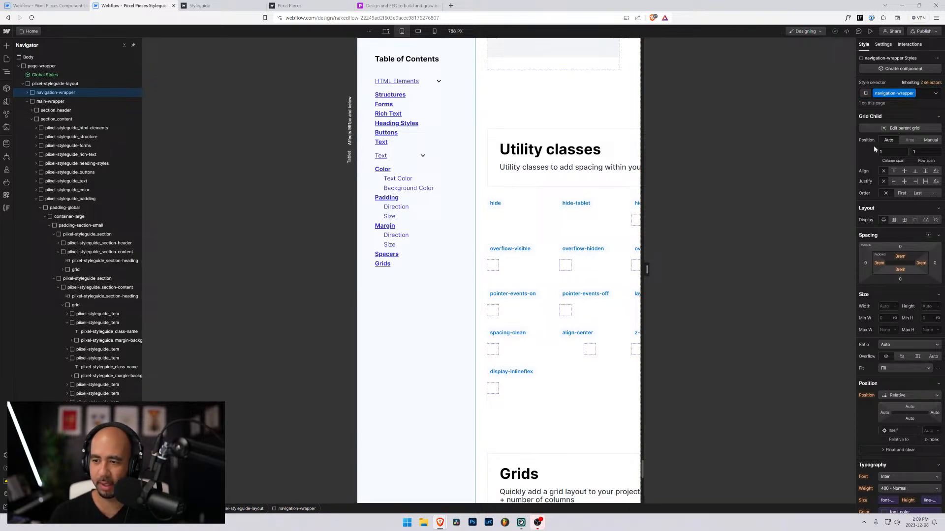
{"action": "left_click", "coordinate": [937, 221]}
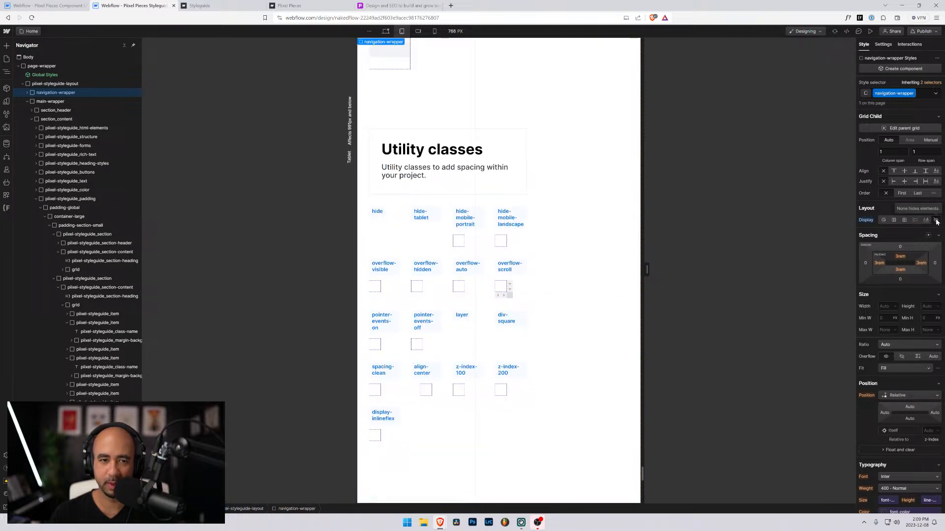
{"action": "left_click", "coordinate": [865, 221], "text": "alt"}
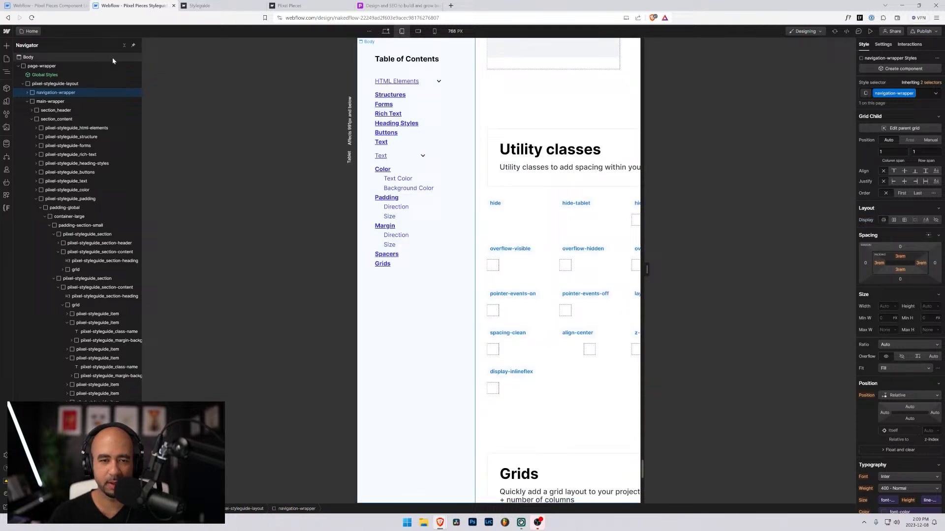
Step: Remove the 20rem column from the style guide layout grid at the Tablet breakpoint, leaving a single 1fr column
{"action": "left_click", "coordinate": [37, 95]}
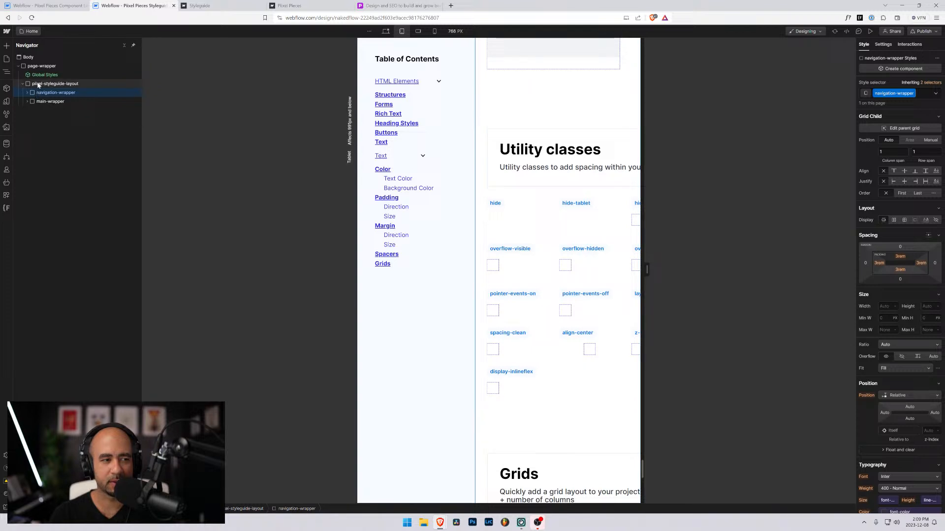
{"action": "left_click", "coordinate": [38, 84]}
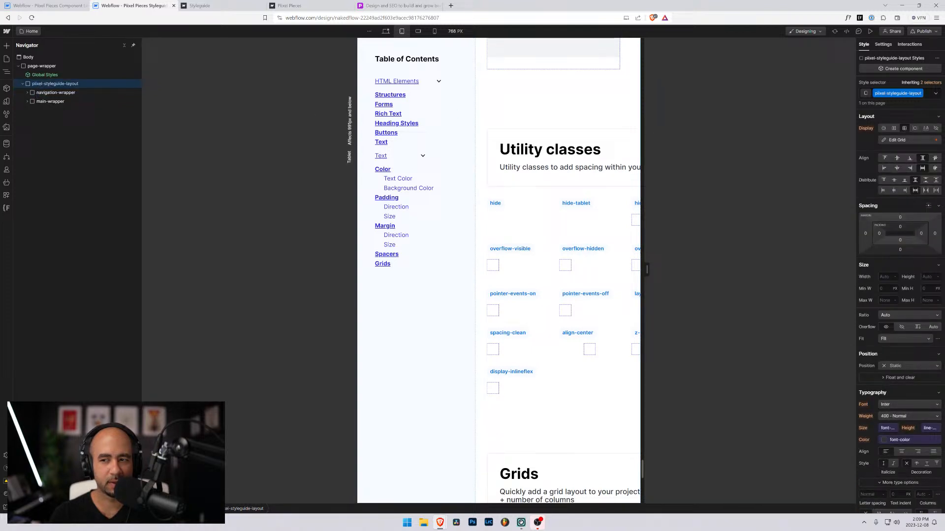
{"action": "left_click", "coordinate": [895, 142]}
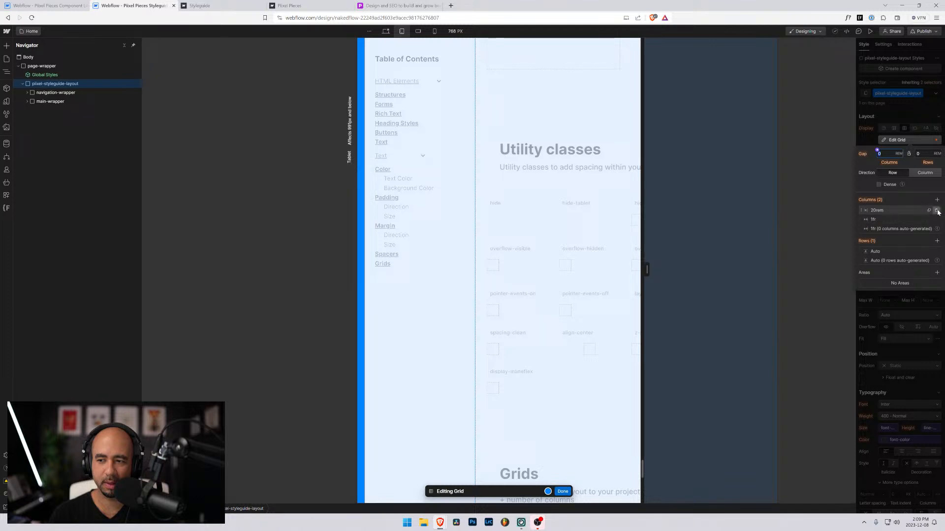
{"action": "left_click", "coordinate": [937, 211]}
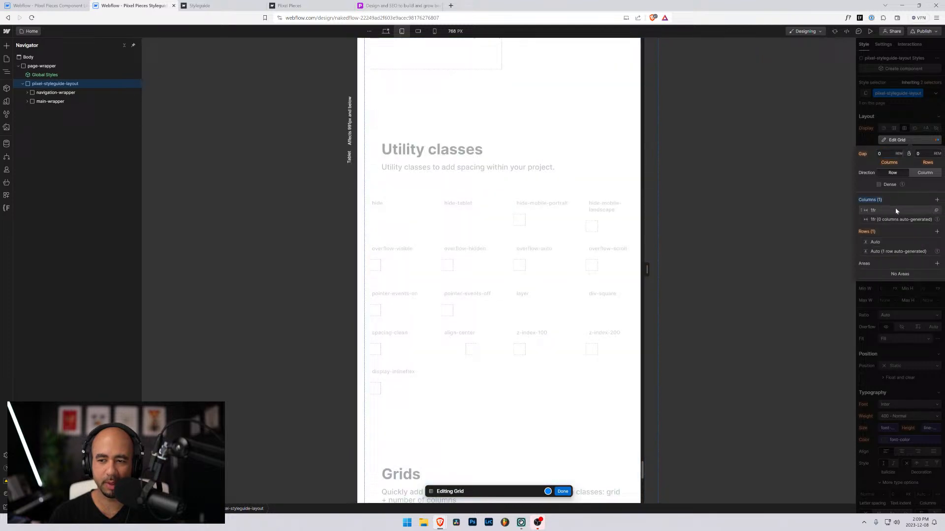
{"action": "left_click", "coordinate": [560, 493]}
Step: Examine the spacer, margin, utility and Grid Sizing Classes sections in the single-column tablet layout, down to the grid_3-columns element
{"action": "scroll", "coordinate": [495, 259], "scroll_direction": "up", "scroll_amount": 6}
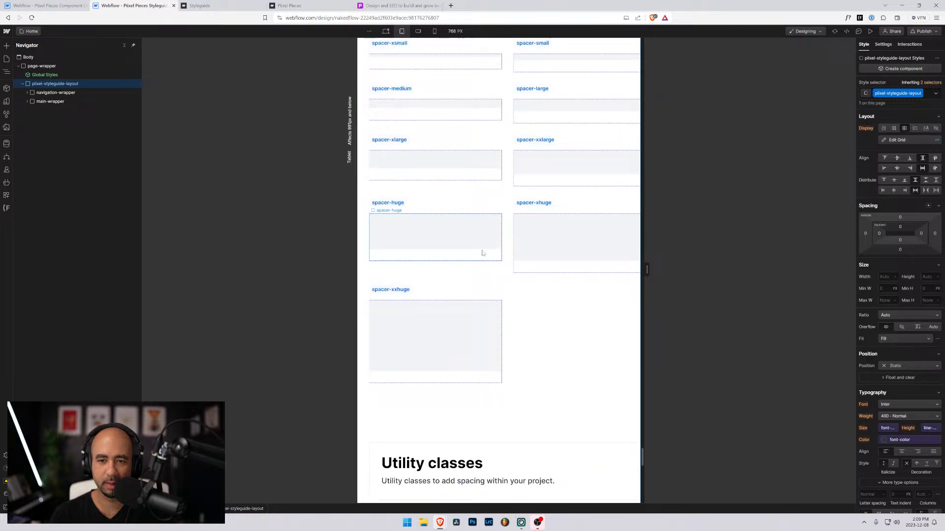
{"action": "scroll", "coordinate": [480, 261], "scroll_direction": "down", "scroll_amount": 5}
{"action": "scroll", "coordinate": [480, 285], "scroll_direction": "up", "scroll_amount": 10}
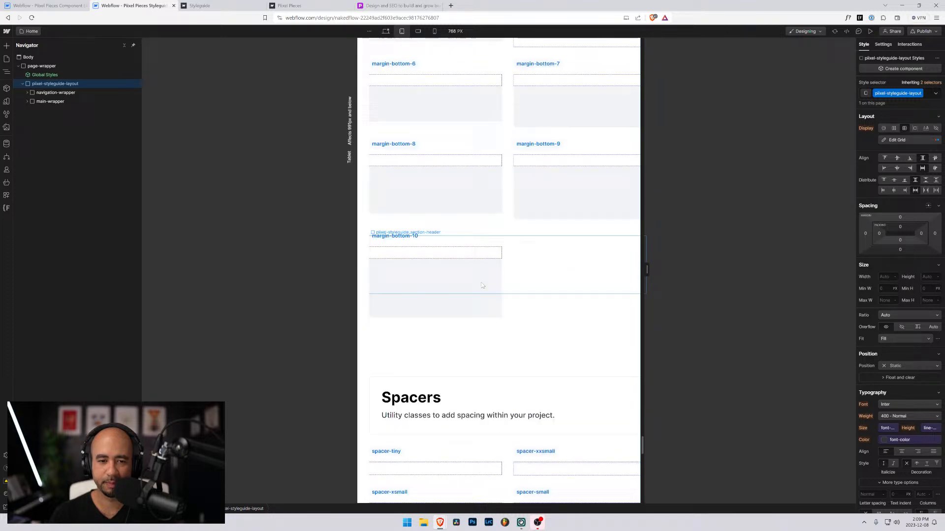
{"action": "scroll", "coordinate": [483, 285], "scroll_direction": "down", "scroll_amount": 6}
{"action": "scroll", "coordinate": [482, 285], "scroll_direction": "up", "scroll_amount": 6}
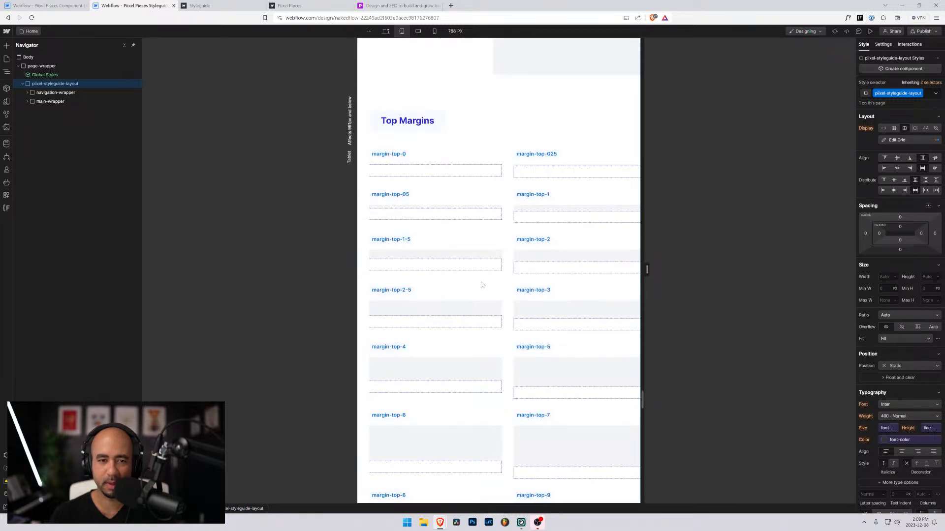
{"action": "scroll", "coordinate": [541, 305], "scroll_direction": "down", "scroll_amount": 15}
{"action": "scroll", "coordinate": [562, 315], "scroll_direction": "down", "scroll_amount": 8}
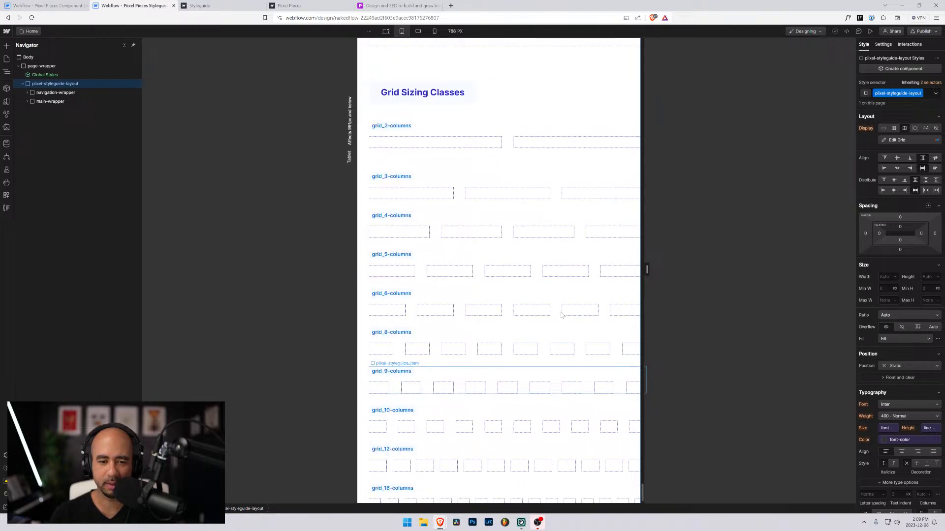
{"action": "left_click", "coordinate": [531, 169]}
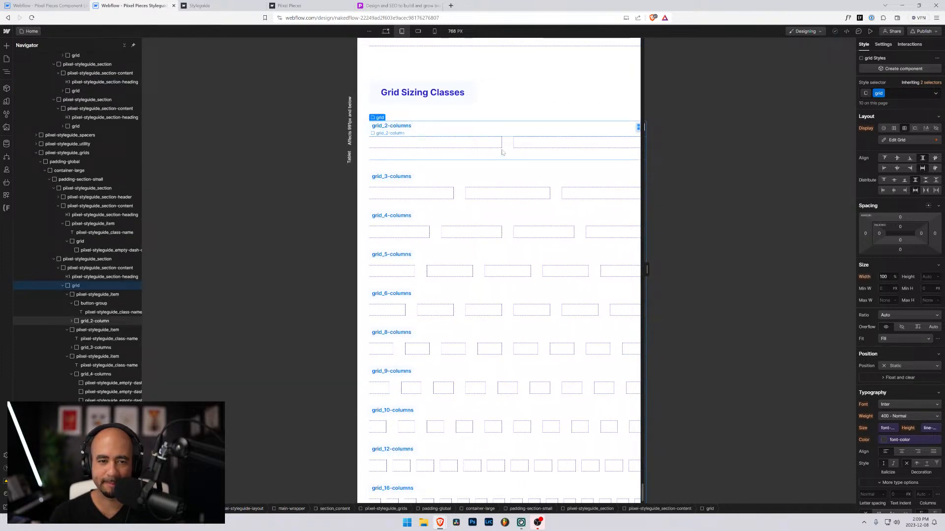
{"action": "left_click", "coordinate": [456, 187]}
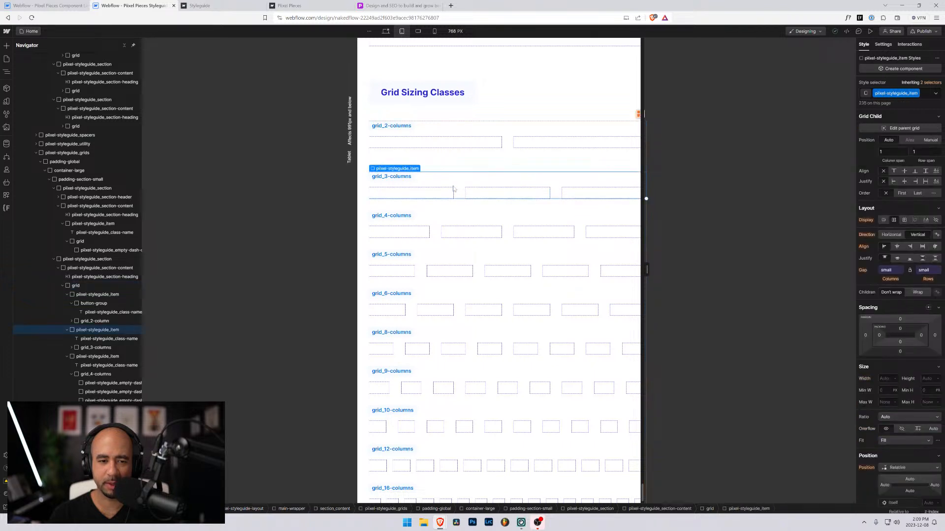
{"action": "left_click", "coordinate": [86, 347]}
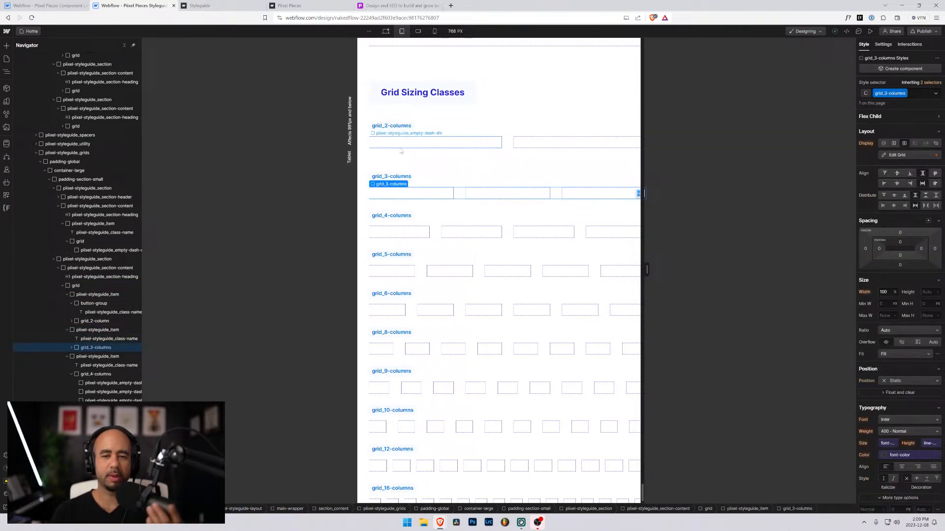
Step: Widen the tablet canvas to 918 px and check the Grid Sizing Classes rows down to grid_16-columns
{"action": "left_click_drag", "start_coordinate": [645, 269], "coordinate": [676, 270]}
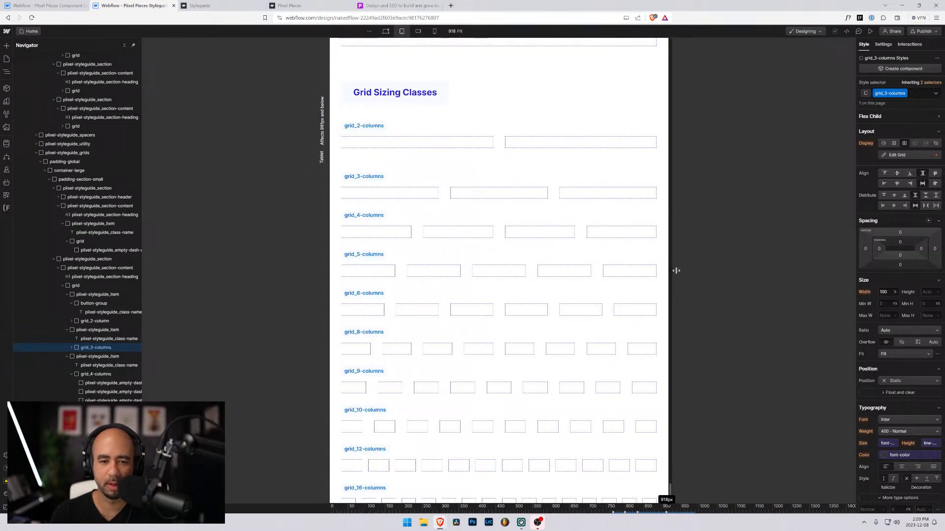
{"action": "scroll", "coordinate": [471, 228], "scroll_direction": "down", "scroll_amount": 2}
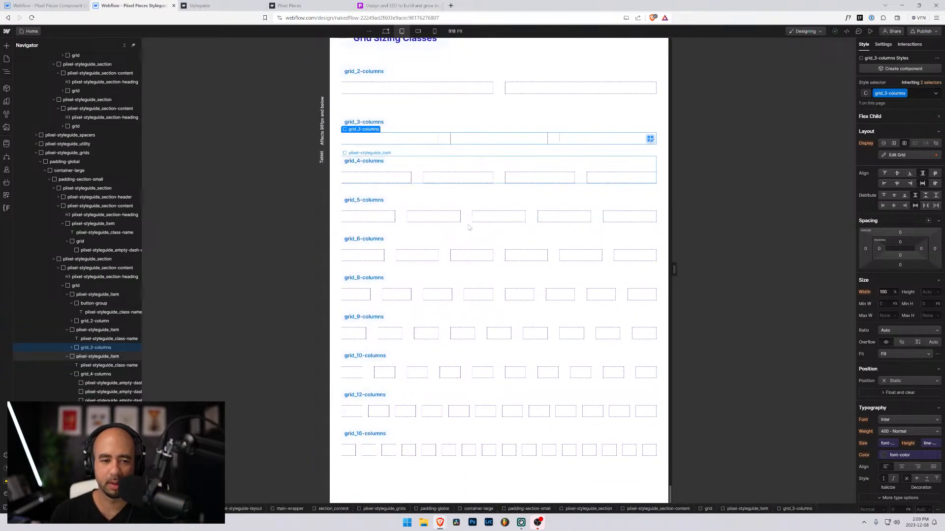
{"action": "left_click", "coordinate": [499, 449]}
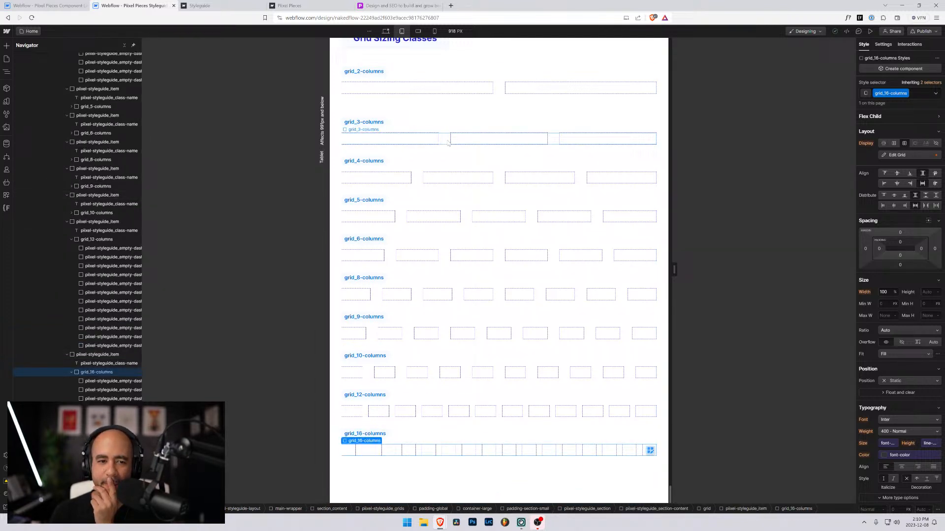
Step: Reduce the grid_4-columns grid to two 1fr columns at the tablet breakpoint
{"action": "left_click", "coordinate": [415, 176]}
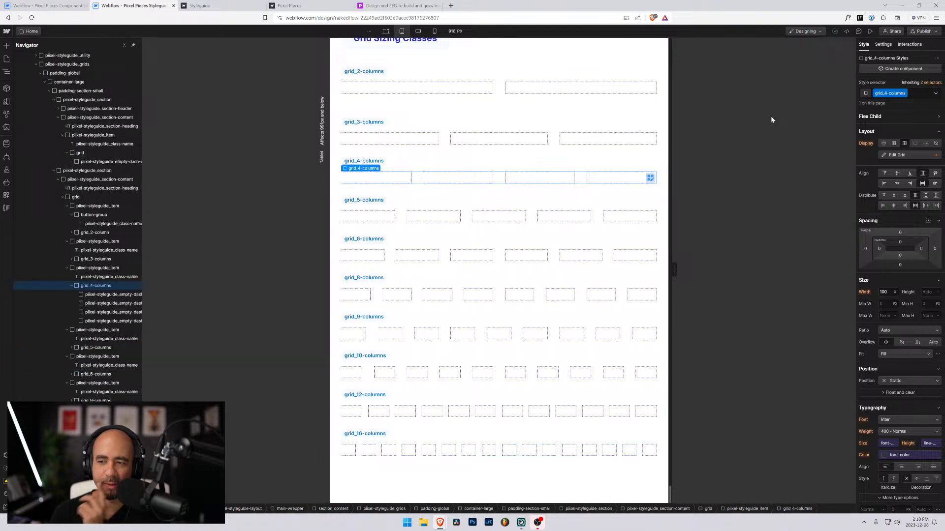
{"action": "left_click", "coordinate": [899, 155]}
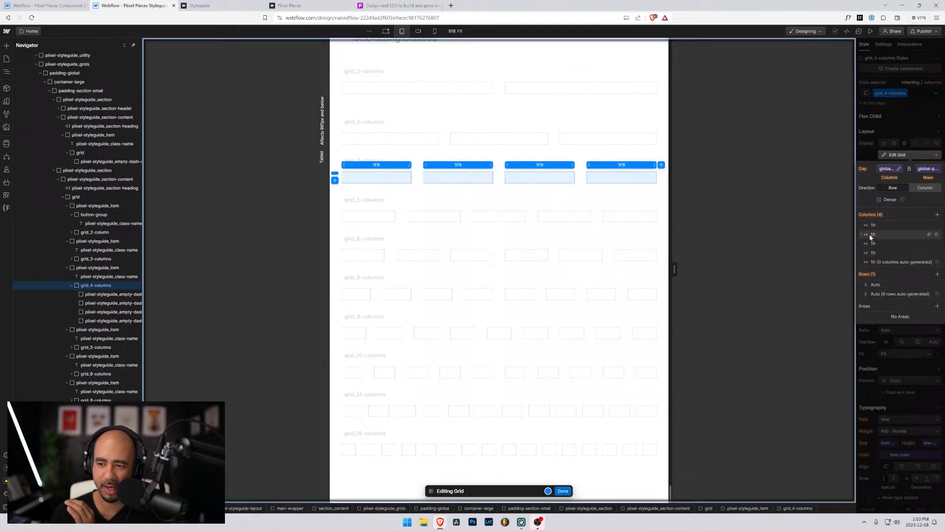
{"action": "left_click", "coordinate": [936, 253]}
{"action": "left_click", "coordinate": [936, 243]}
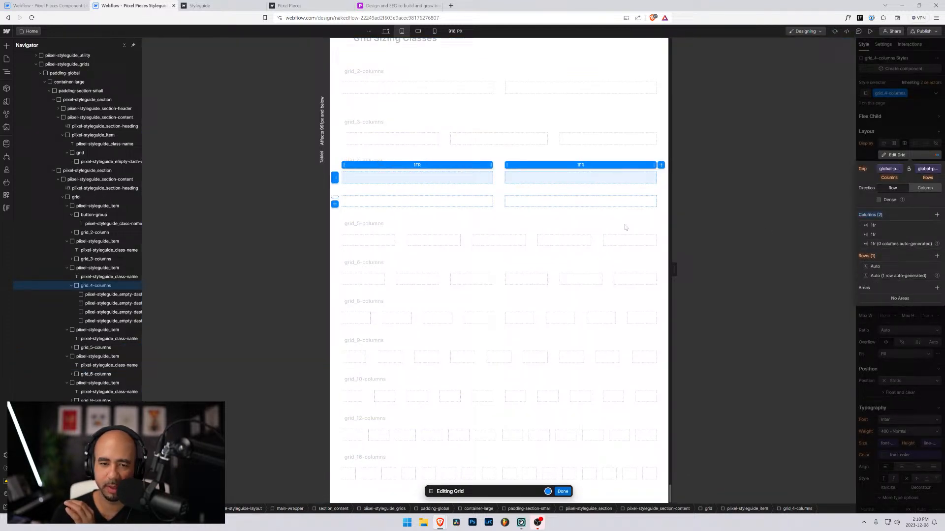
{"action": "left_click", "coordinate": [563, 492]}
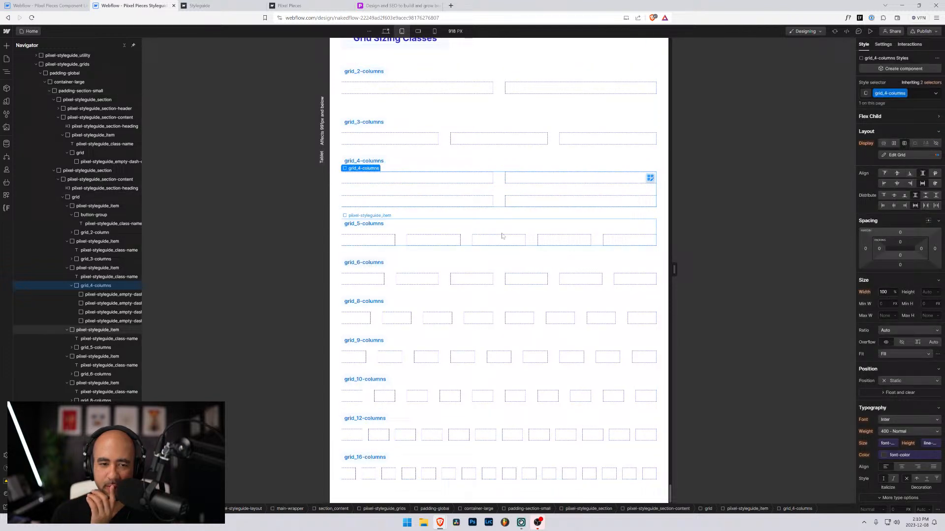
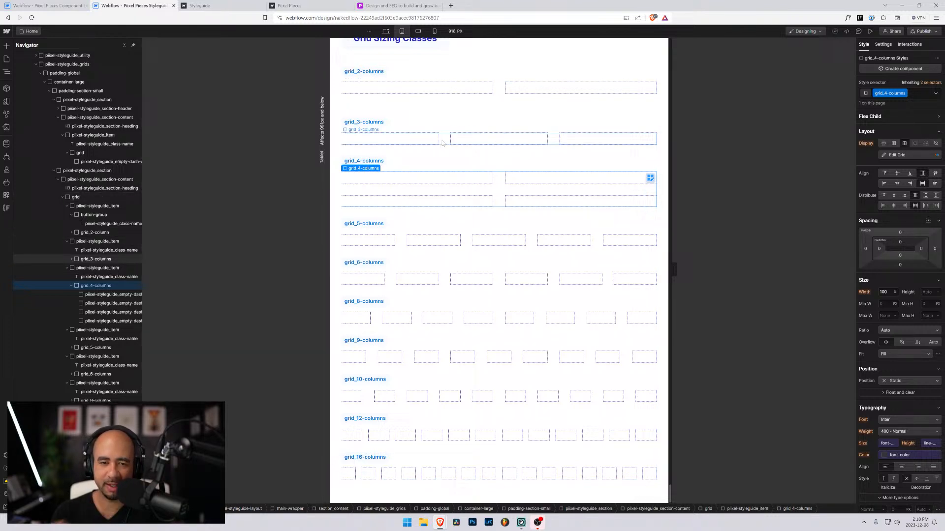
Step: Reduce the grid_3-columns grid to two 1fr columns at the tablet breakpoint
{"action": "left_click", "coordinate": [442, 143]}
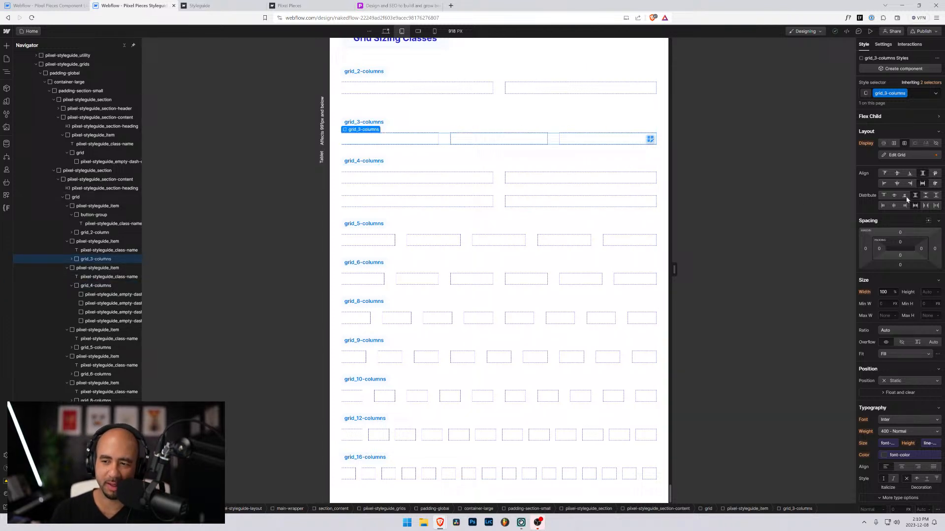
{"action": "left_click", "coordinate": [896, 156]}
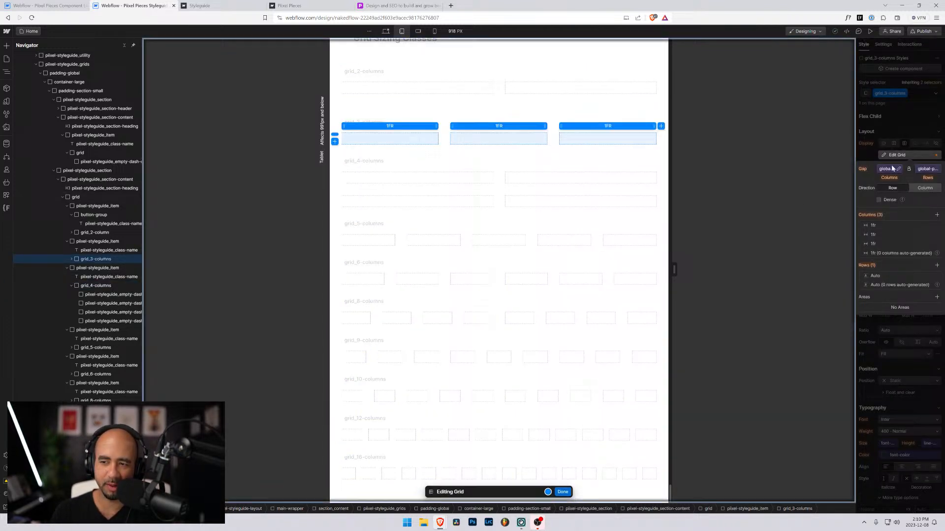
{"action": "left_click", "coordinate": [936, 245]}
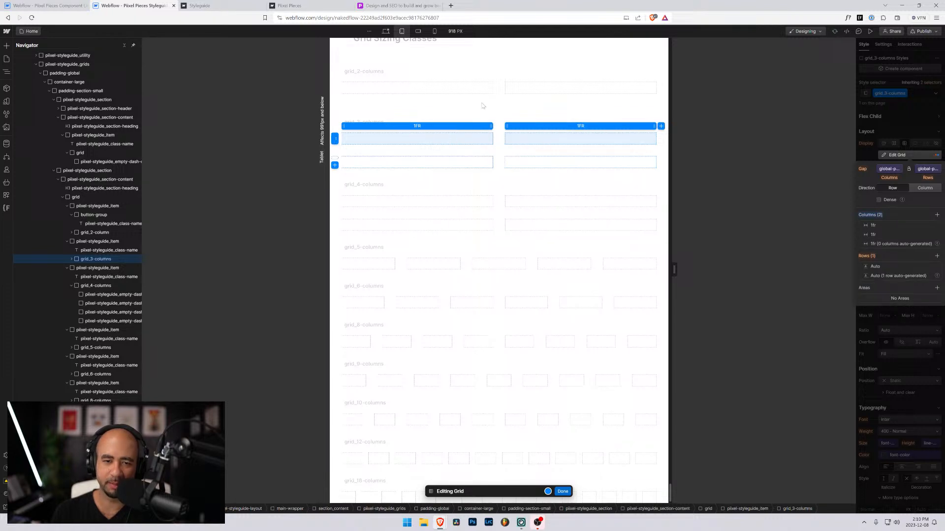
{"action": "left_click", "coordinate": [562, 492]}
Step: Try a column span of 2 on the third placeholder div inside grid_3-columns
{"action": "left_click", "coordinate": [410, 162]}
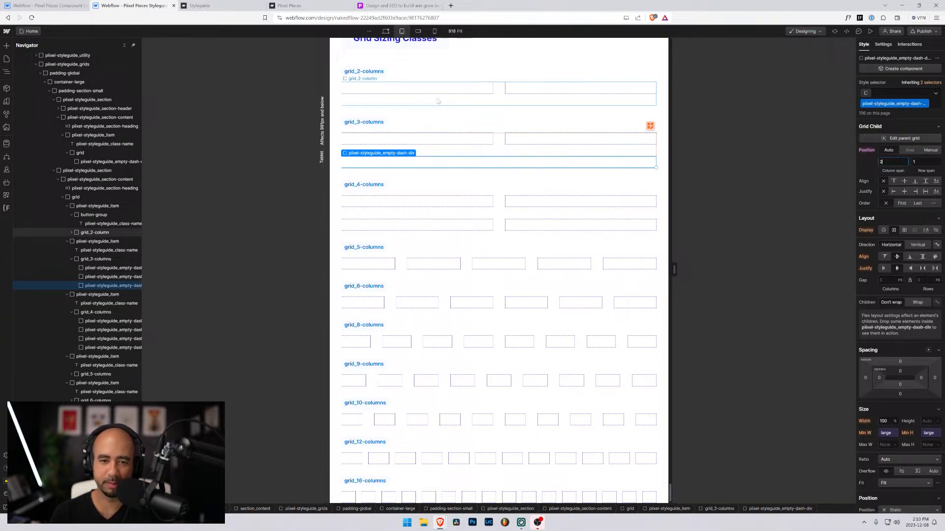
{"action": "left_click", "coordinate": [436, 117]}
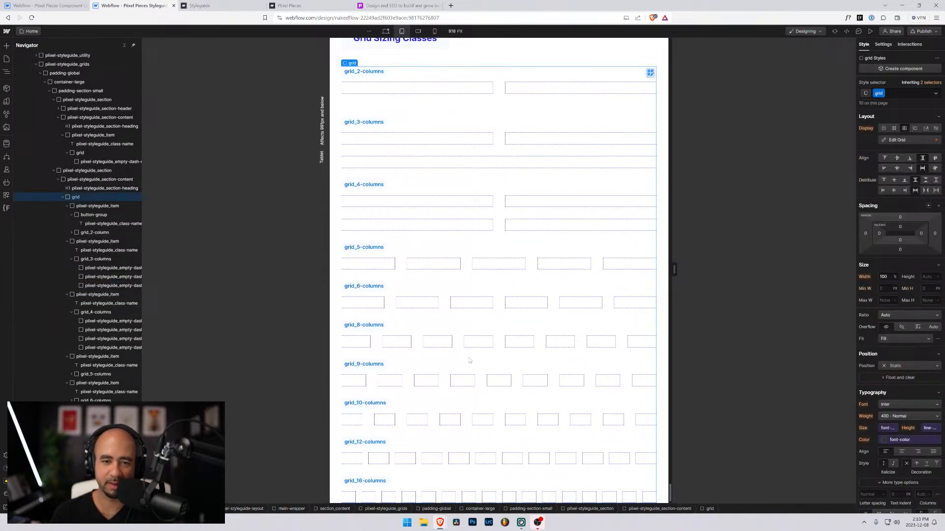
{"action": "left_click", "coordinate": [336, 189]}
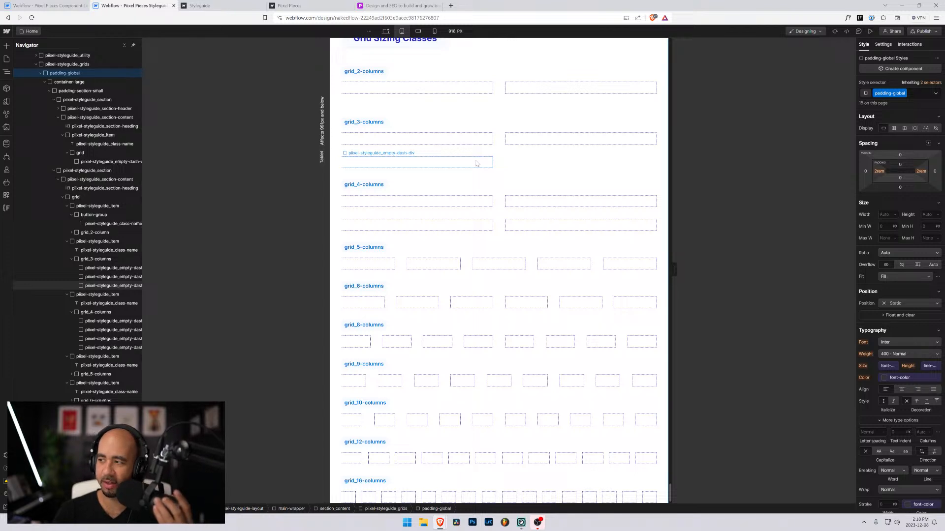
Step: Reduce the grid_5-columns grid to two 1fr columns at the tablet breakpoint
{"action": "left_click", "coordinate": [468, 262]}
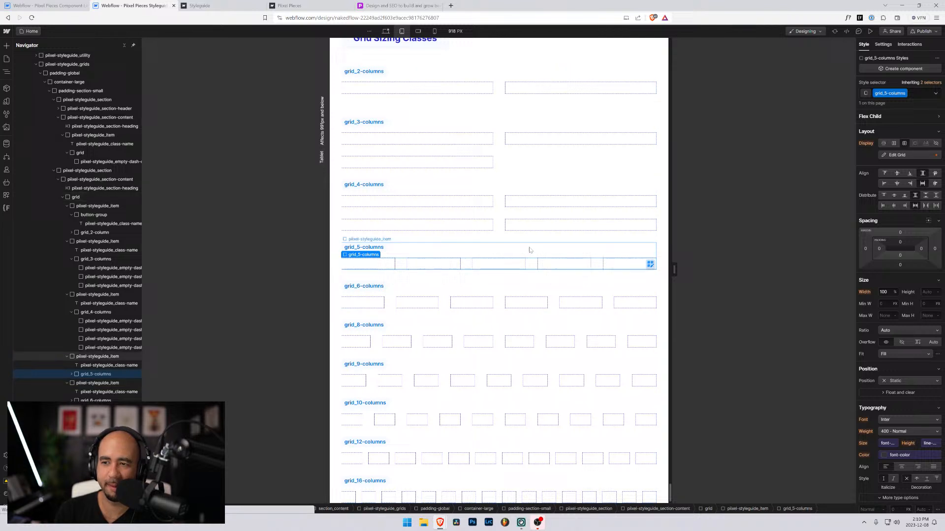
{"action": "left_click", "coordinate": [892, 156]}
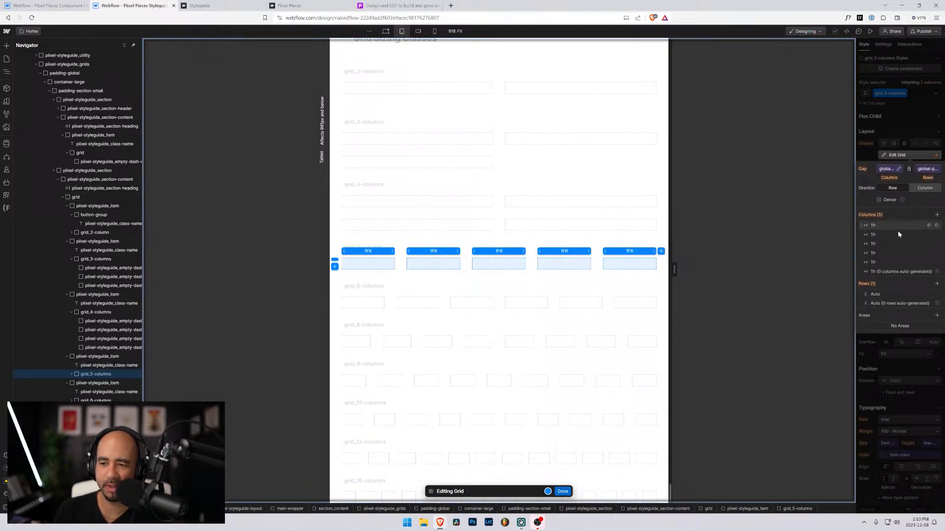
{"action": "left_click", "coordinate": [937, 262]}
{"action": "left_click", "coordinate": [936, 253]}
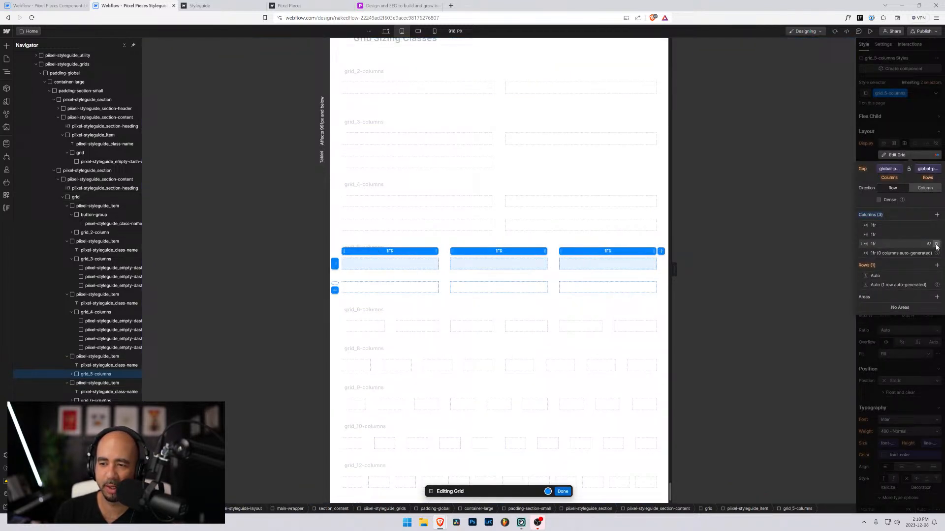
{"action": "left_click", "coordinate": [937, 244]}
{"action": "left_click", "coordinate": [563, 491]}
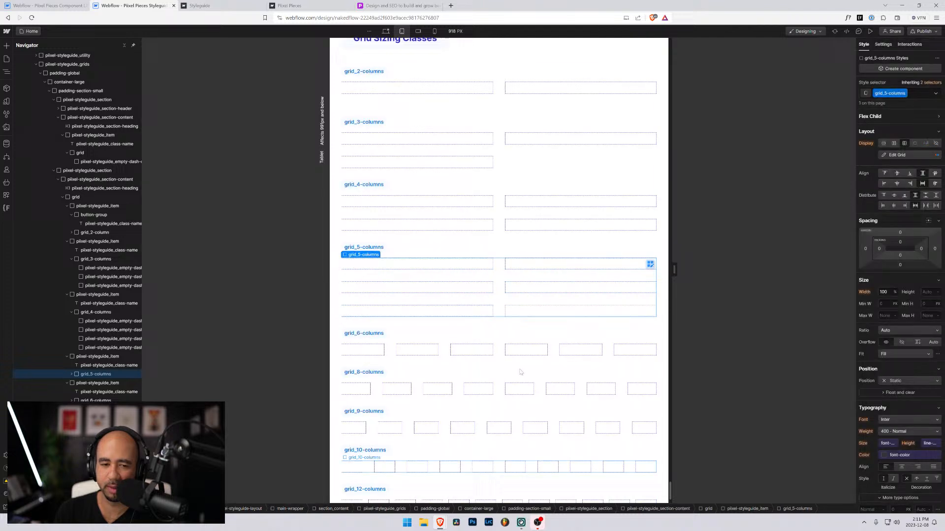
Step: Reduce the grid_6-columns grid to three 1fr columns at the tablet breakpoint
{"action": "scroll", "coordinate": [507, 295], "scroll_direction": "down", "scroll_amount": 2}
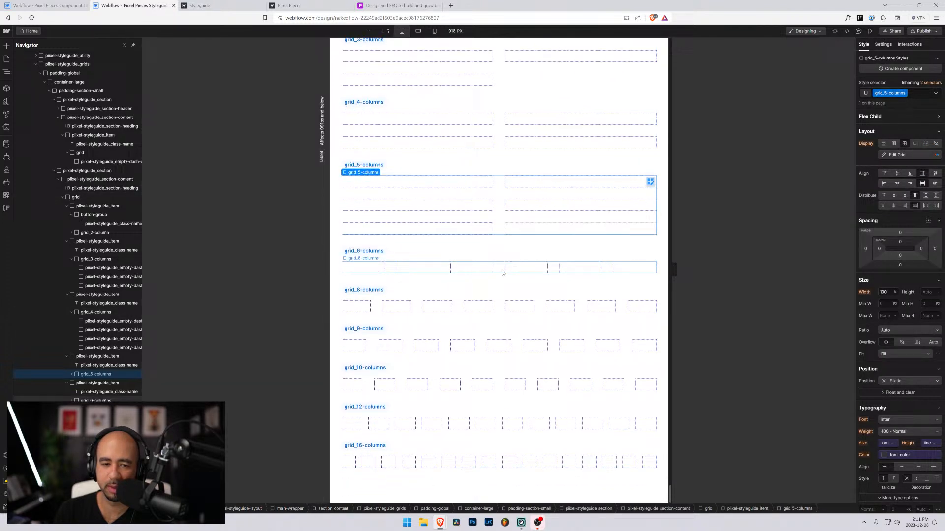
{"action": "scroll", "coordinate": [501, 273], "scroll_direction": "up", "scroll_amount": 4}
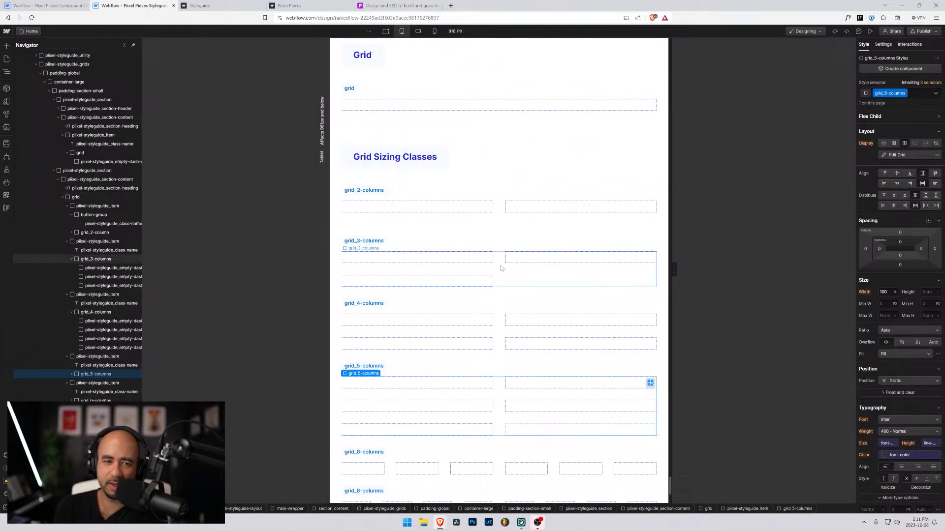
{"action": "scroll", "coordinate": [500, 295], "scroll_direction": "down", "scroll_amount": 3}
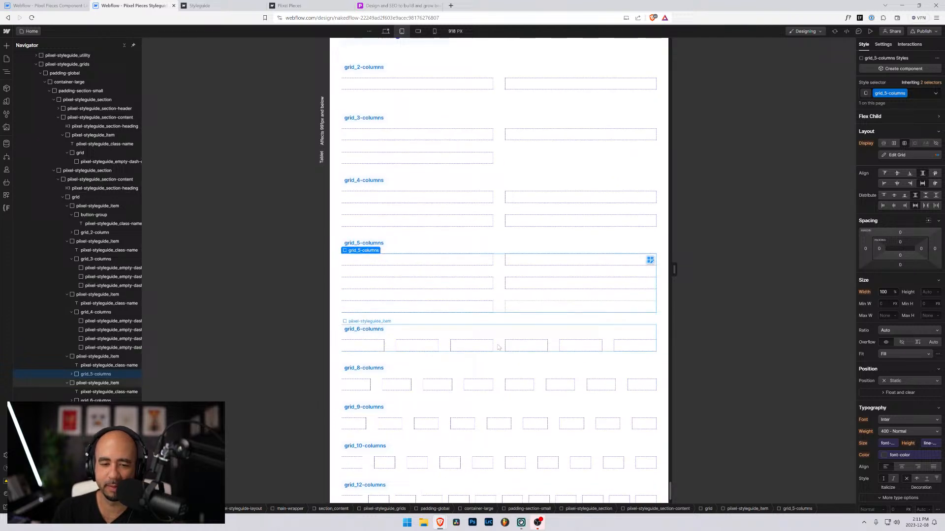
{"action": "left_click", "coordinate": [498, 352]}
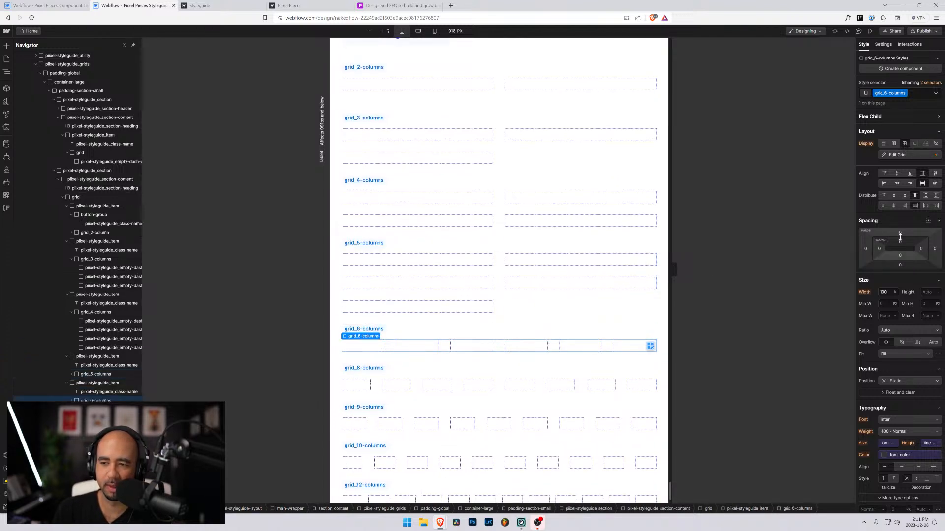
{"action": "left_click", "coordinate": [897, 155]}
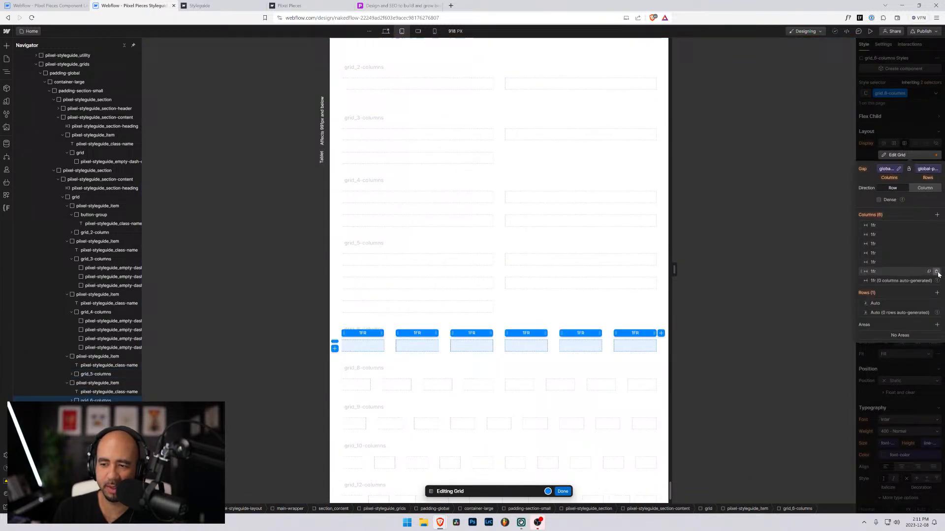
{"action": "left_click", "coordinate": [936, 270]}
{"action": "left_click", "coordinate": [935, 261]}
{"action": "left_click", "coordinate": [936, 253]}
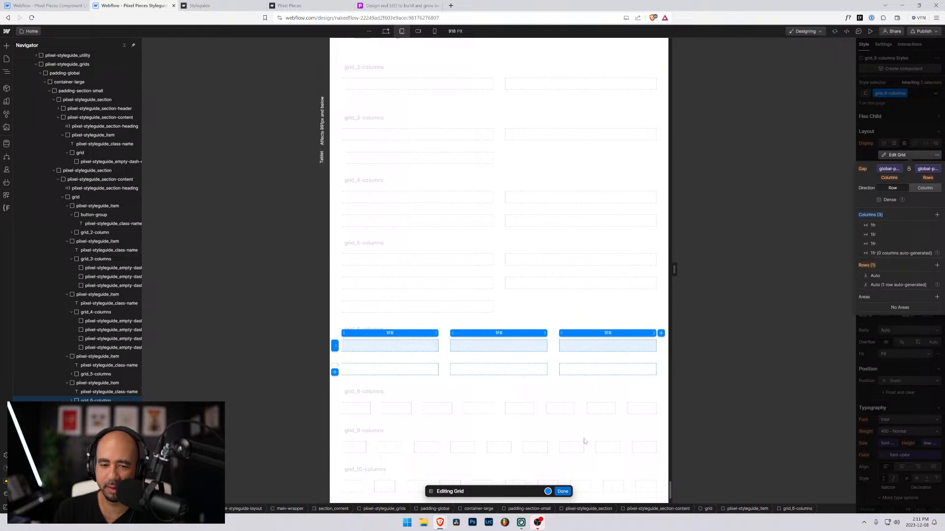
{"action": "left_click", "coordinate": [562, 491]}
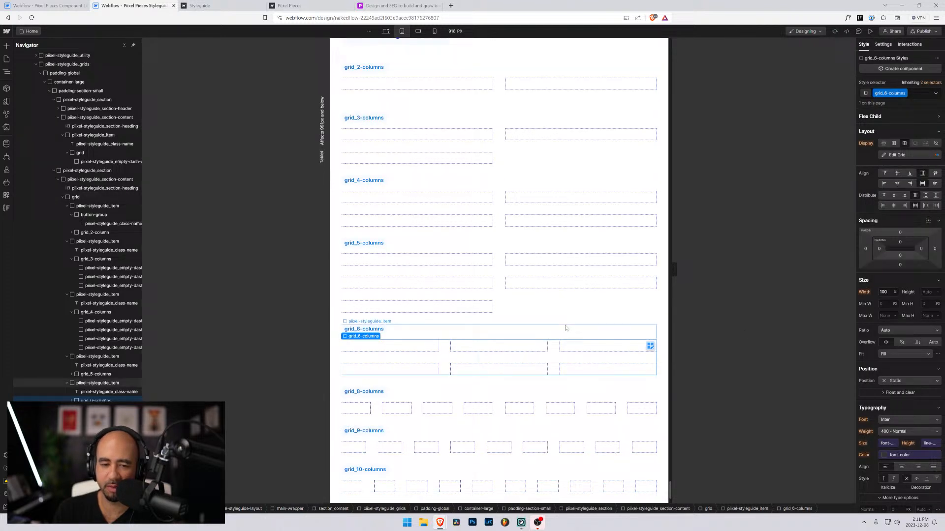
Step: Compare the tablet layouts of the grid_2 to grid_6 rows with the grid_8 to grid_16 rows
{"action": "left_click", "coordinate": [550, 349]}
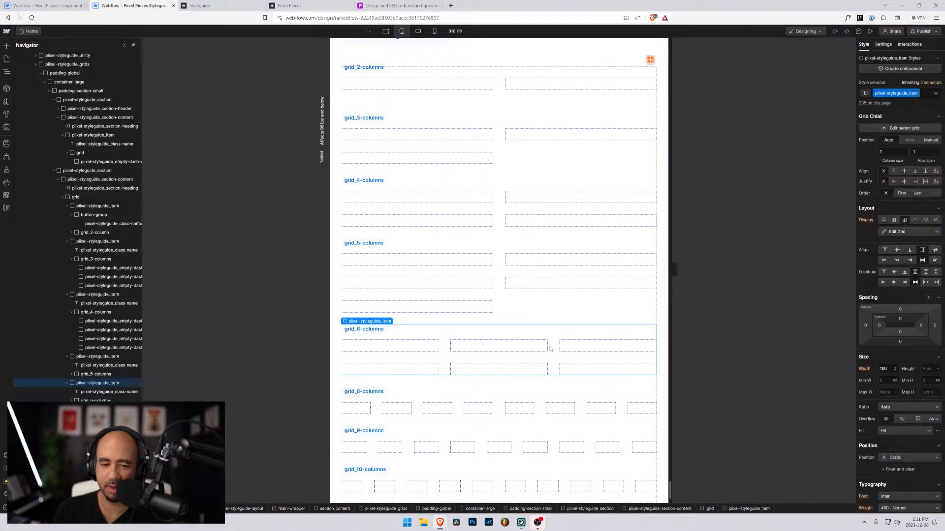
{"action": "left_click", "coordinate": [498, 144]}
{"action": "scroll", "coordinate": [498, 144], "scroll_direction": "up", "scroll_amount": 3}
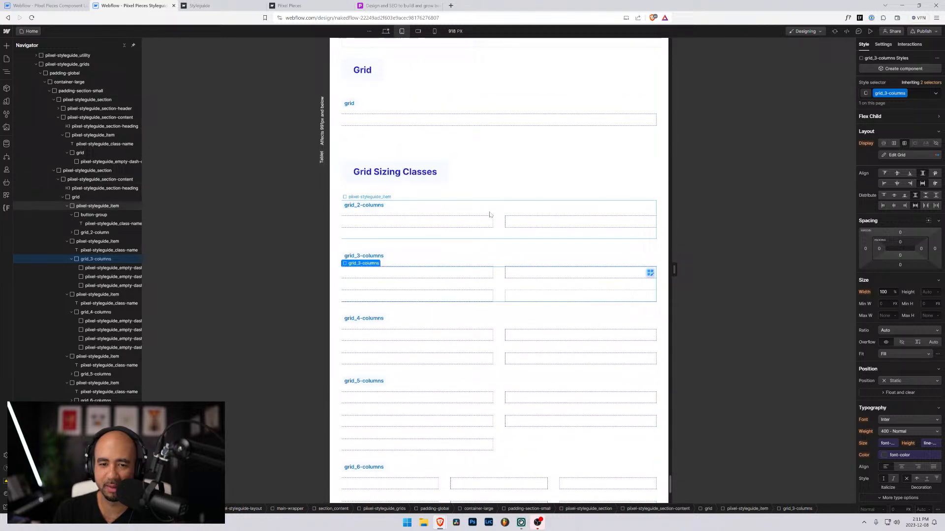
{"action": "scroll", "coordinate": [491, 217], "scroll_direction": "down", "scroll_amount": 3}
{"action": "scroll", "coordinate": [489, 217], "scroll_direction": "down", "scroll_amount": 2}
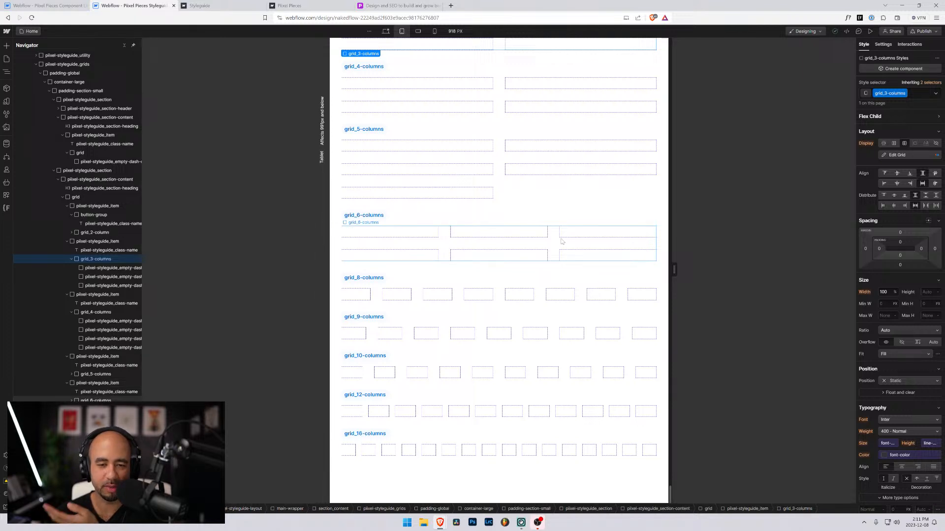
Step: Reset the grid_3-columns grid's tablet column override so it inherits three 1fr columns again
{"action": "scroll", "coordinate": [562, 241], "scroll_direction": "up", "scroll_amount": 2}
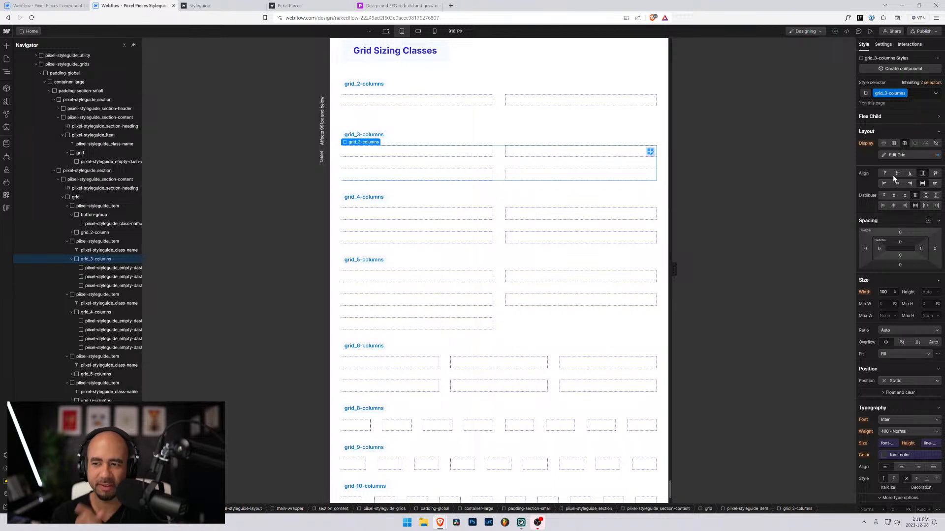
{"action": "left_click", "coordinate": [897, 154]}
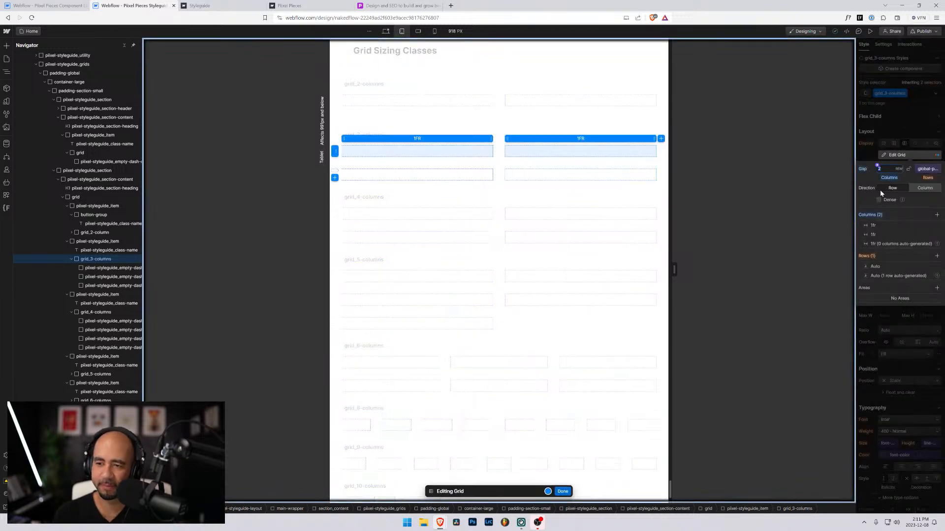
{"action": "left_click", "coordinate": [871, 216], "text": "alt"}
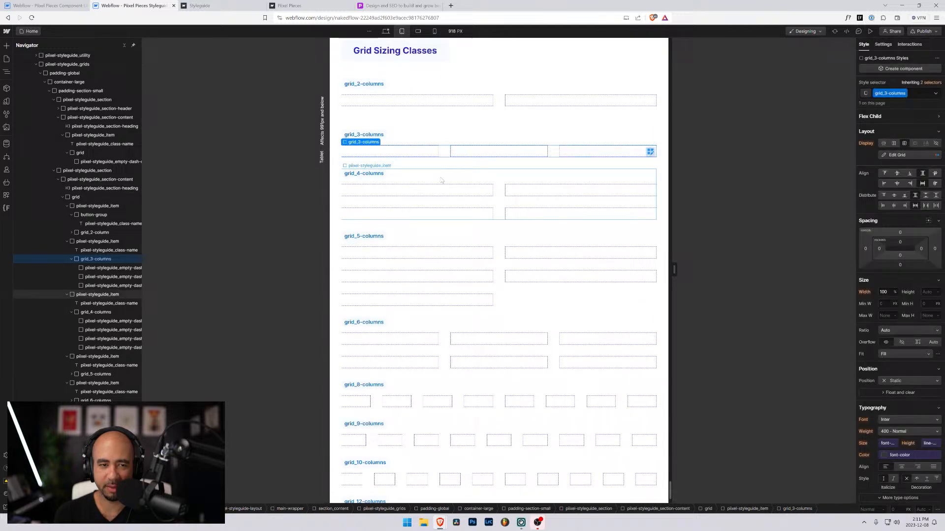
{"action": "left_click", "coordinate": [447, 123]}
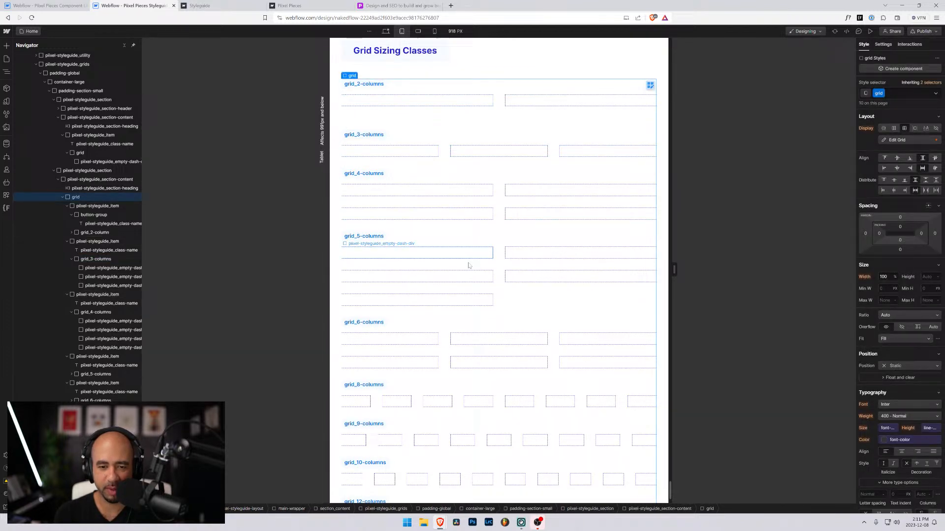
Step: Reduce the grid_8-columns grid to two 1fr columns at the tablet breakpoint
{"action": "scroll", "coordinate": [468, 265], "scroll_direction": "down", "scroll_amount": 3}
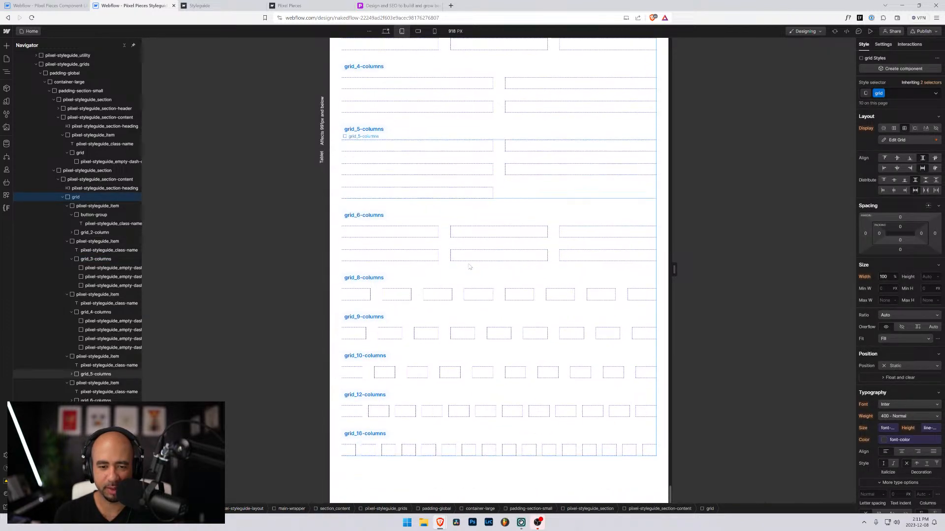
{"action": "left_click", "coordinate": [457, 293]}
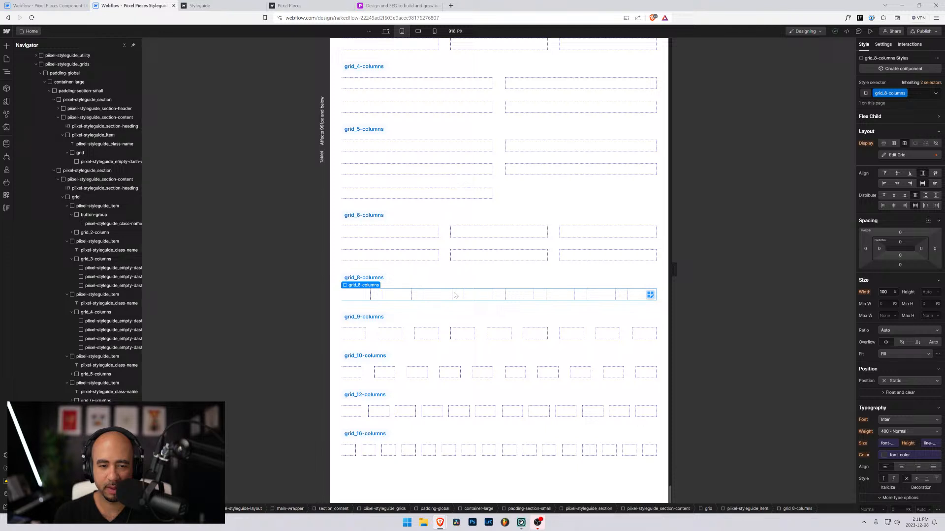
{"action": "left_click", "coordinate": [893, 156]}
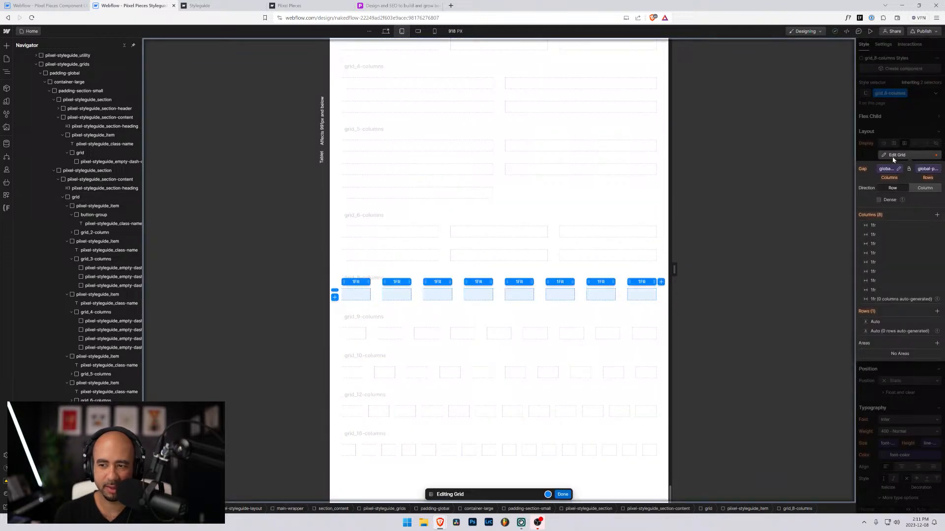
{"action": "left_click", "coordinate": [935, 290]}
{"action": "left_click", "coordinate": [935, 281]}
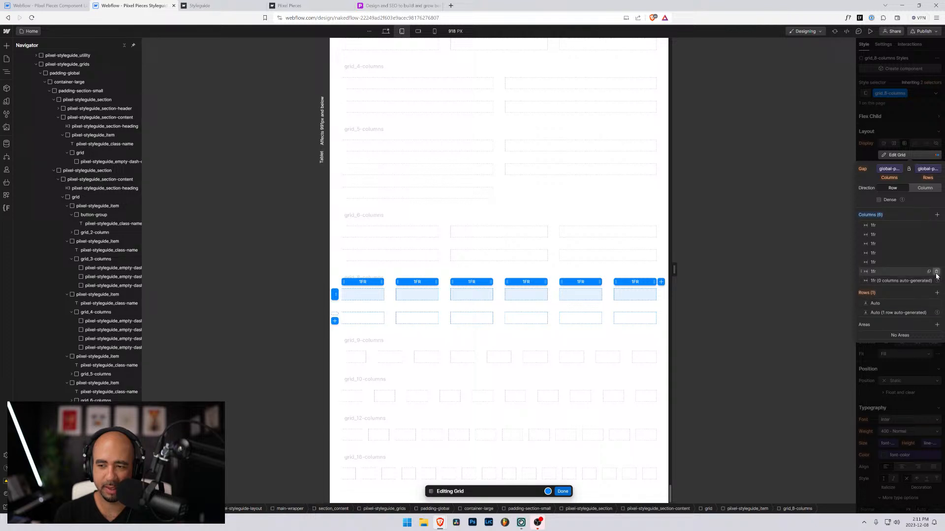
{"action": "left_click", "coordinate": [935, 272]}
{"action": "left_click", "coordinate": [937, 268]}
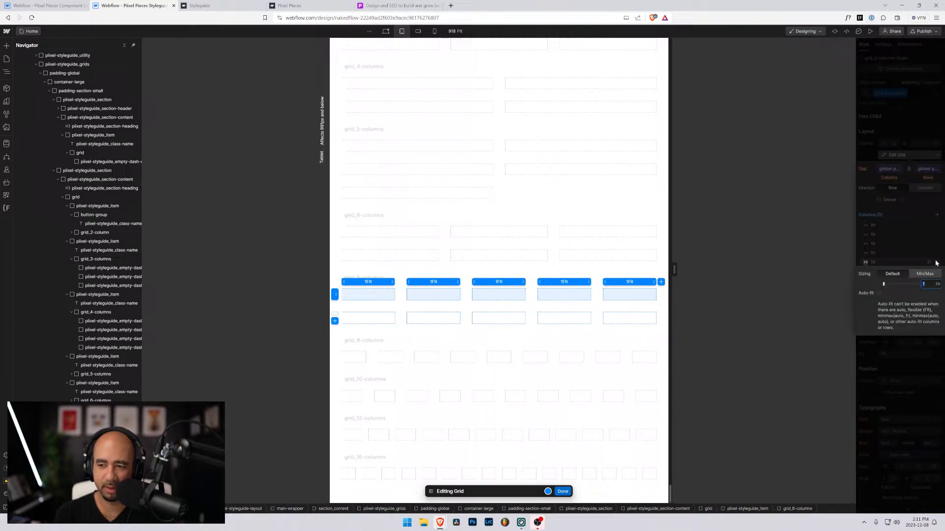
{"action": "left_click", "coordinate": [937, 263]}
{"action": "left_click", "coordinate": [936, 262]}
{"action": "left_click", "coordinate": [936, 253]}
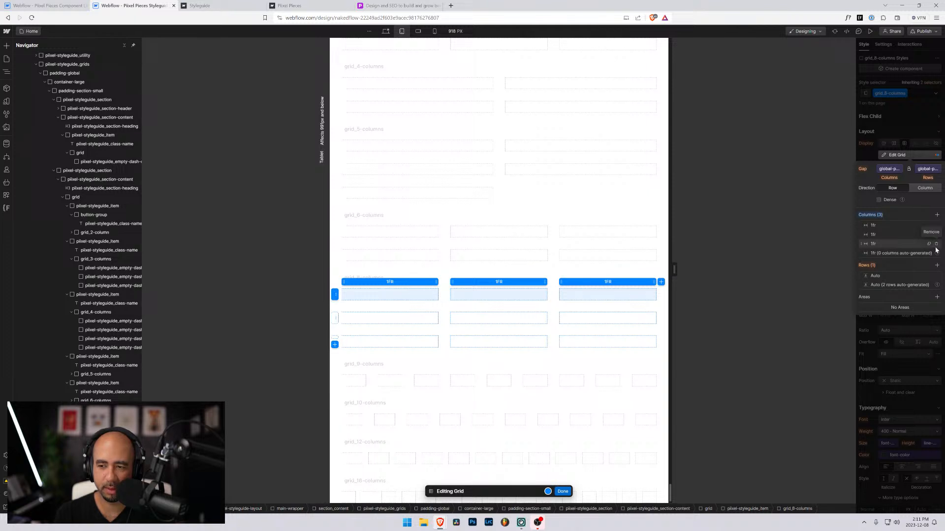
{"action": "left_click", "coordinate": [936, 245]}
{"action": "left_click", "coordinate": [563, 491]}
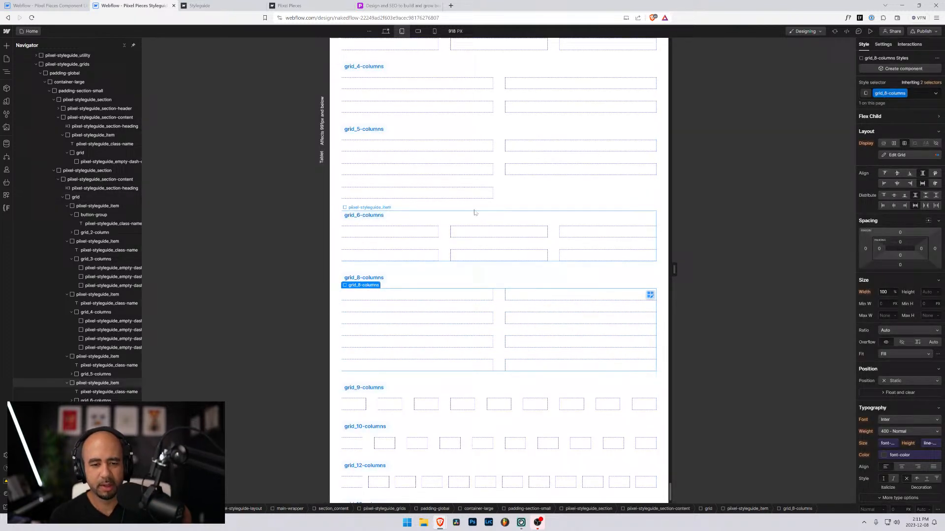
Step: Reduce the grid_9-columns grid to three 1fr columns at the tablet breakpoint
{"action": "scroll", "coordinate": [475, 213], "scroll_direction": "down", "scroll_amount": 2}
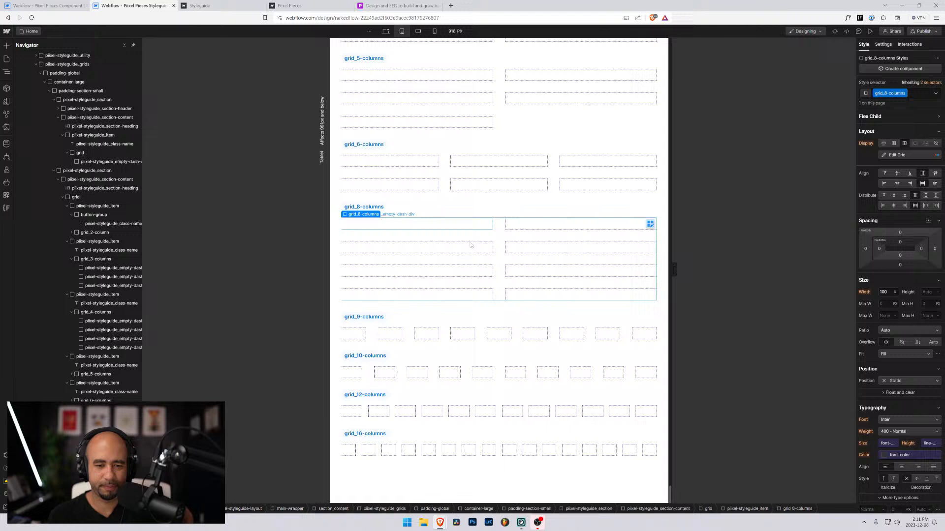
{"action": "left_click", "coordinate": [483, 334]}
{"action": "left_click", "coordinate": [896, 155]}
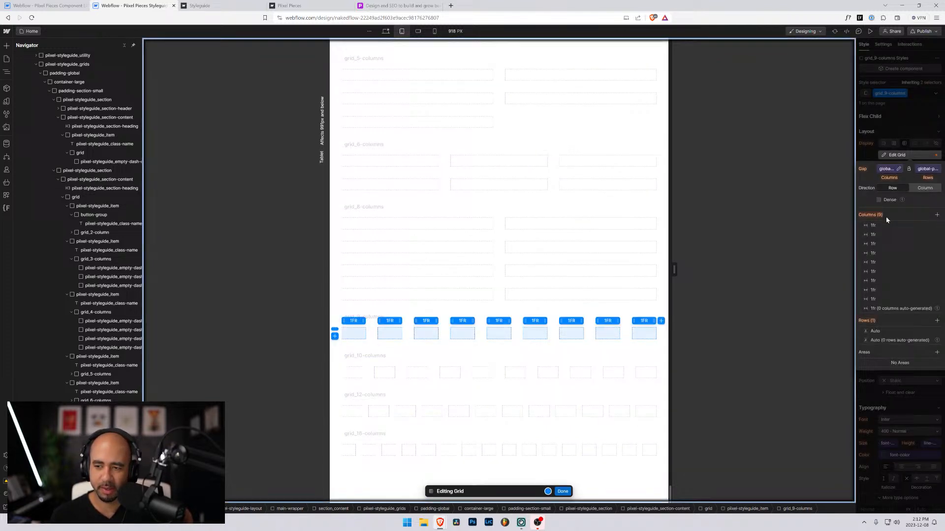
{"action": "left_click", "coordinate": [936, 299]}
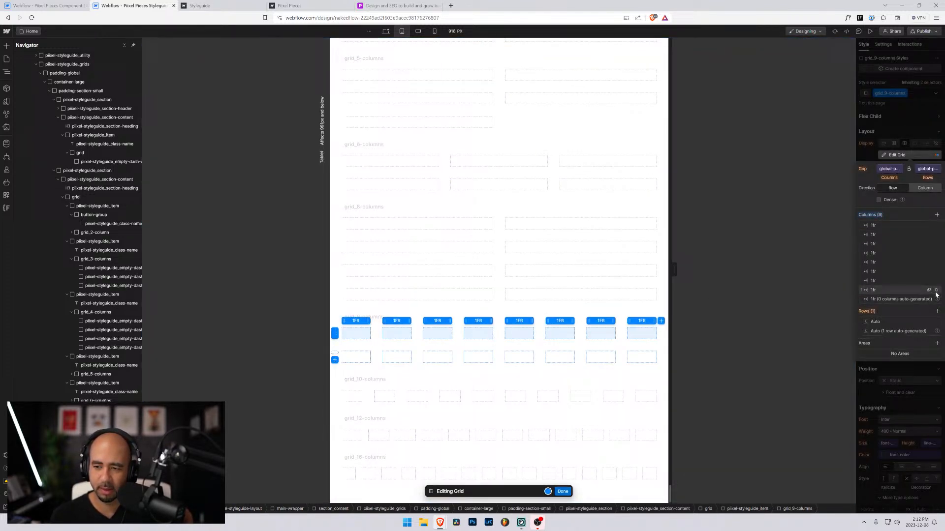
{"action": "left_click", "coordinate": [936, 290]}
{"action": "left_click", "coordinate": [936, 280]}
{"action": "left_click", "coordinate": [936, 272]}
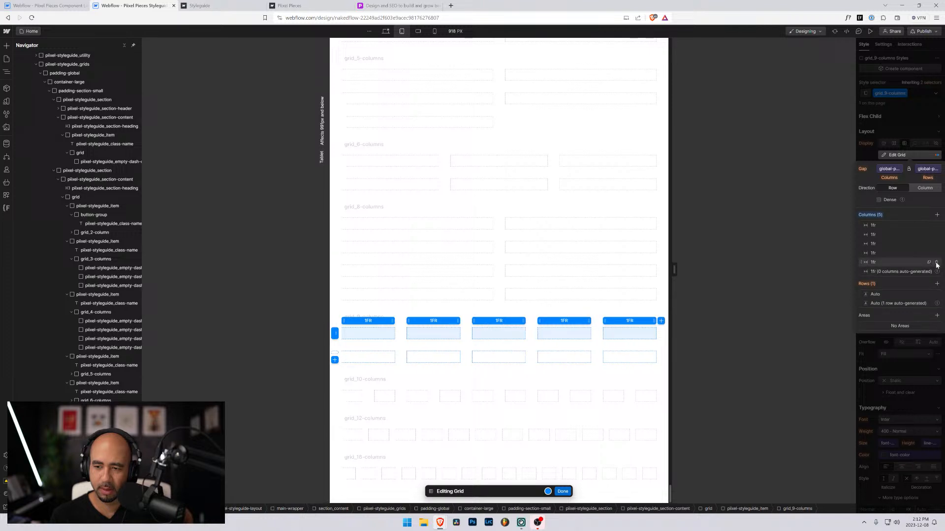
{"action": "left_click", "coordinate": [937, 263]}
{"action": "left_click", "coordinate": [936, 252]}
{"action": "left_click", "coordinate": [936, 244]}
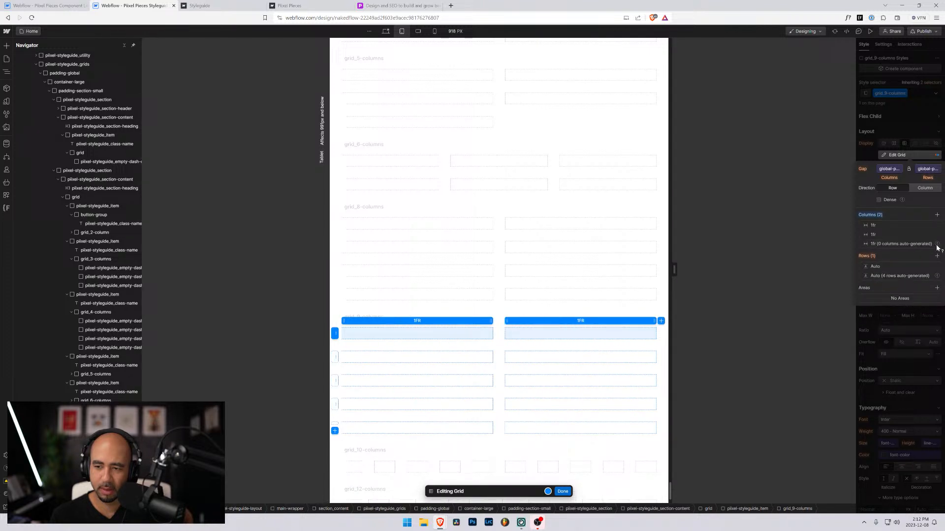
{"action": "left_click", "coordinate": [937, 215]}
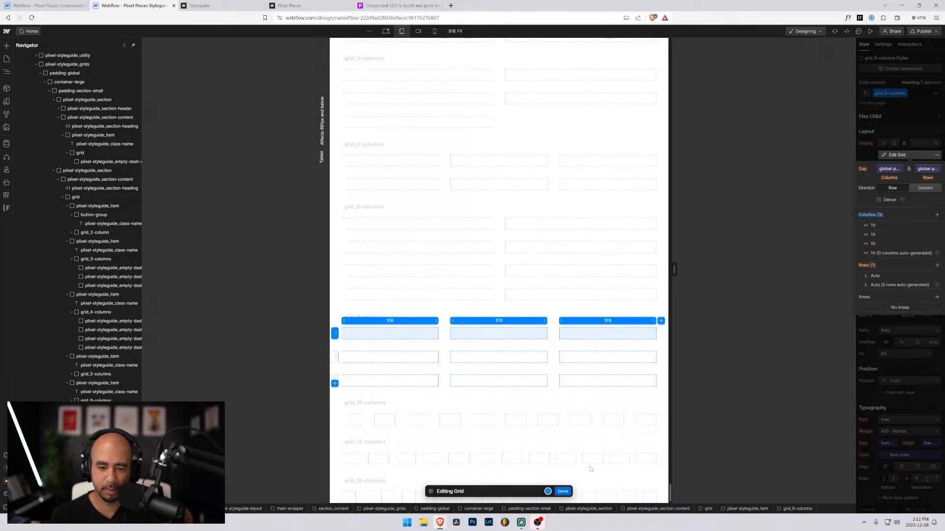
{"action": "left_click", "coordinate": [562, 492]}
Step: Reduce the grid_10-columns grid to five 1fr columns at the tablet breakpoint
{"action": "scroll", "coordinate": [449, 295], "scroll_direction": "down", "scroll_amount": 1}
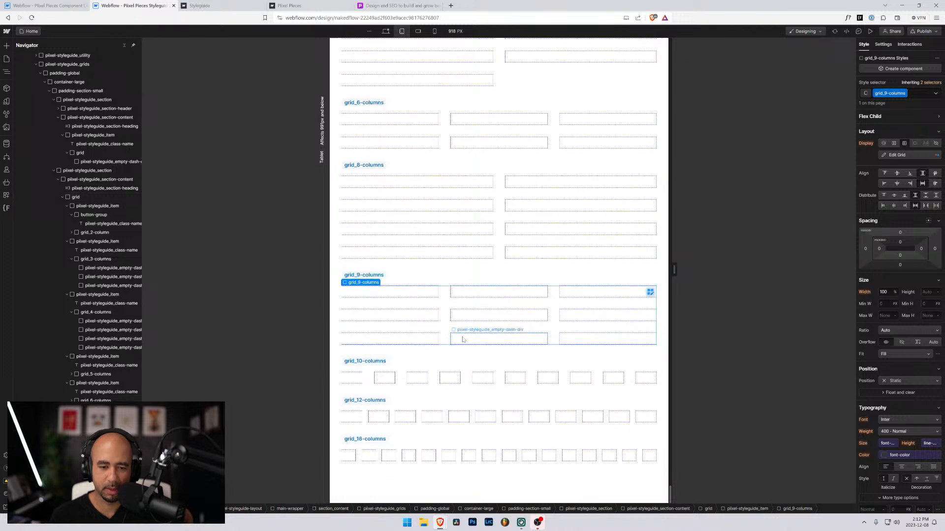
{"action": "left_click", "coordinate": [468, 381]}
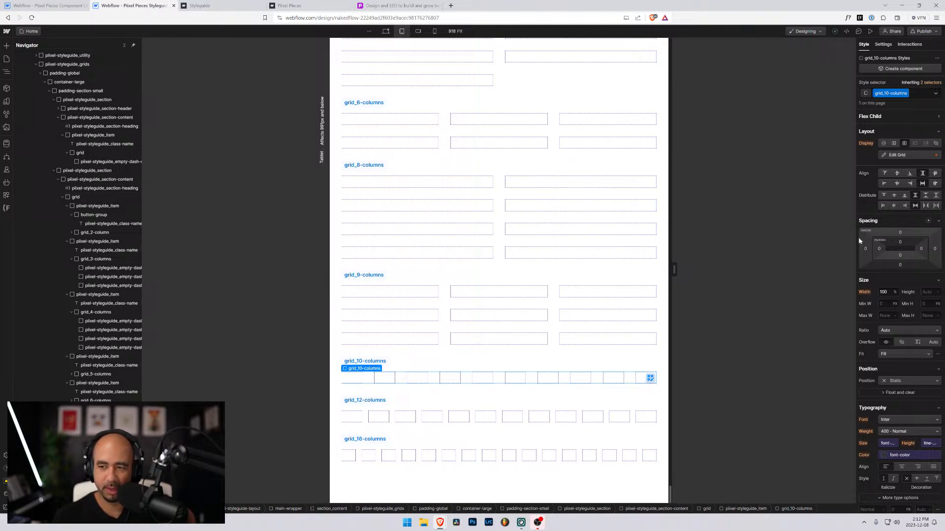
{"action": "left_click", "coordinate": [904, 155]}
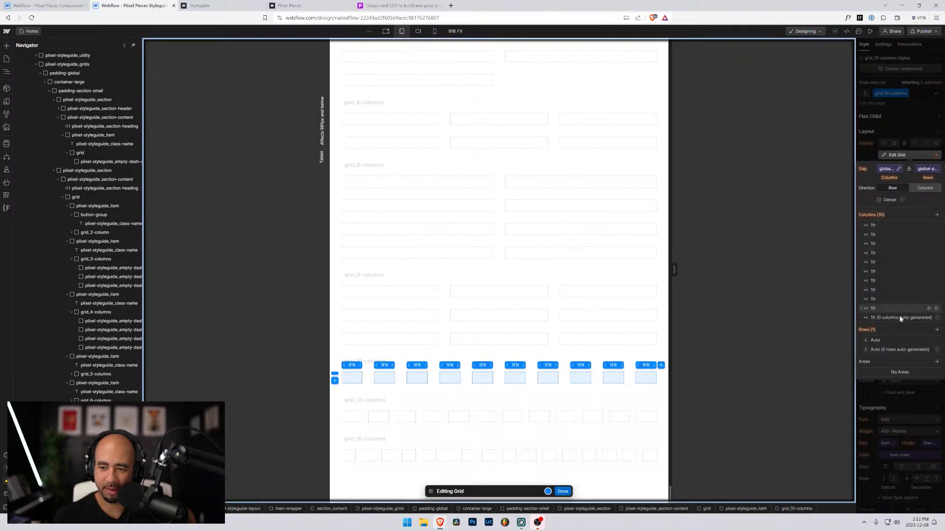
{"action": "left_click", "coordinate": [937, 309]}
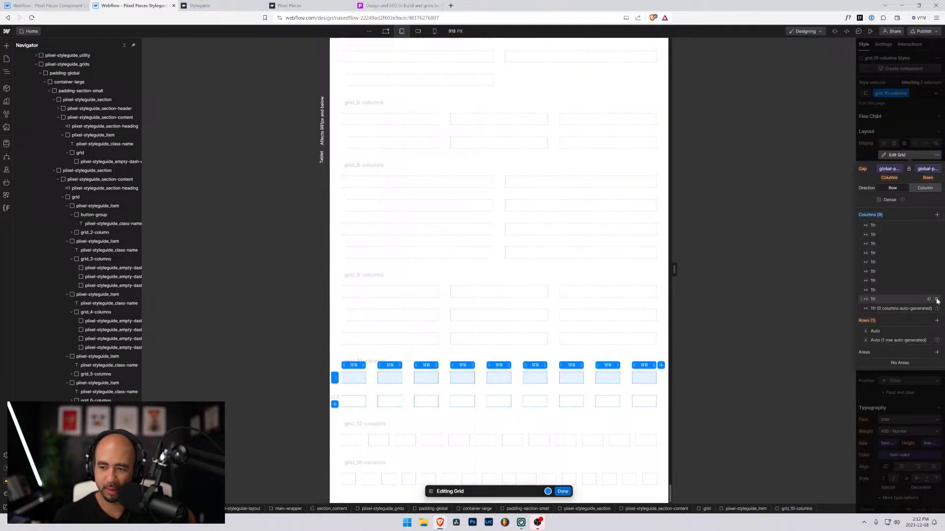
{"action": "left_click", "coordinate": [937, 299]}
{"action": "left_click", "coordinate": [937, 290]}
{"action": "left_click", "coordinate": [936, 281]}
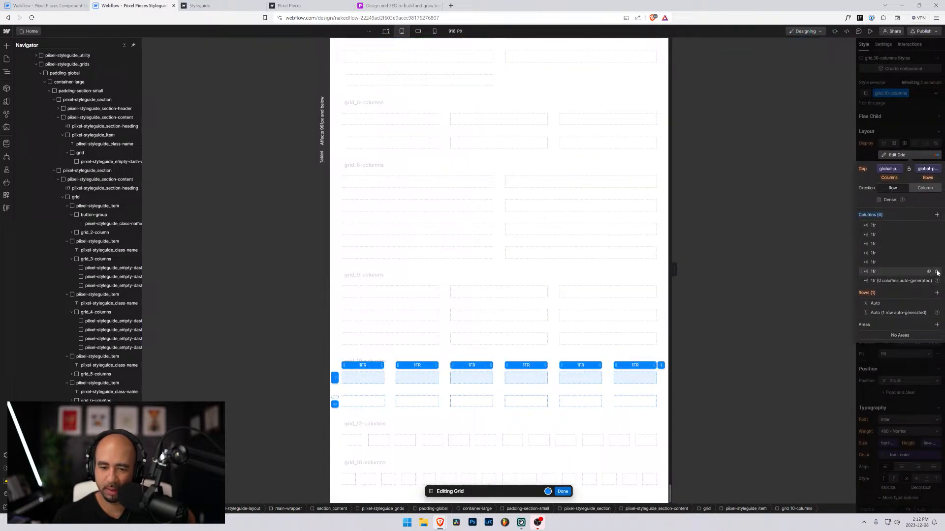
{"action": "left_click", "coordinate": [937, 272]}
{"action": "scroll", "coordinate": [504, 287], "scroll_direction": "down", "scroll_amount": 1}
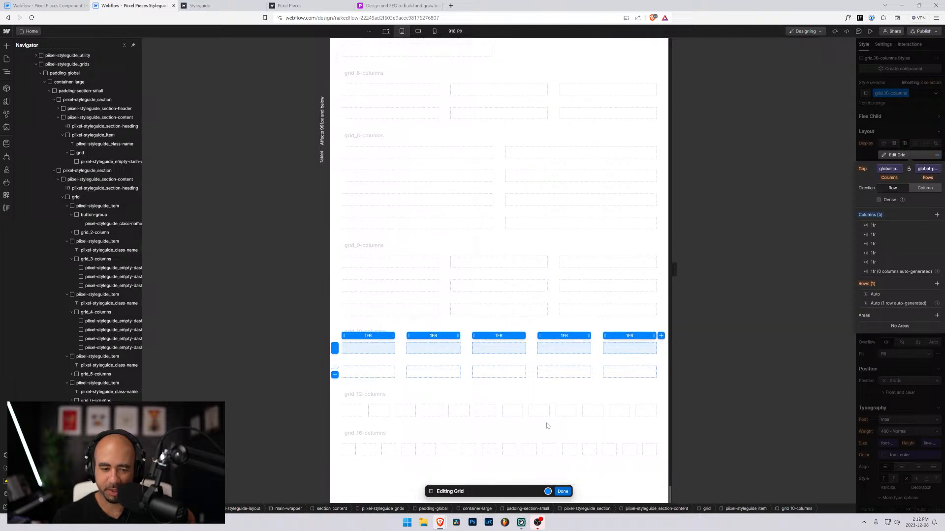
{"action": "left_click", "coordinate": [561, 492]}
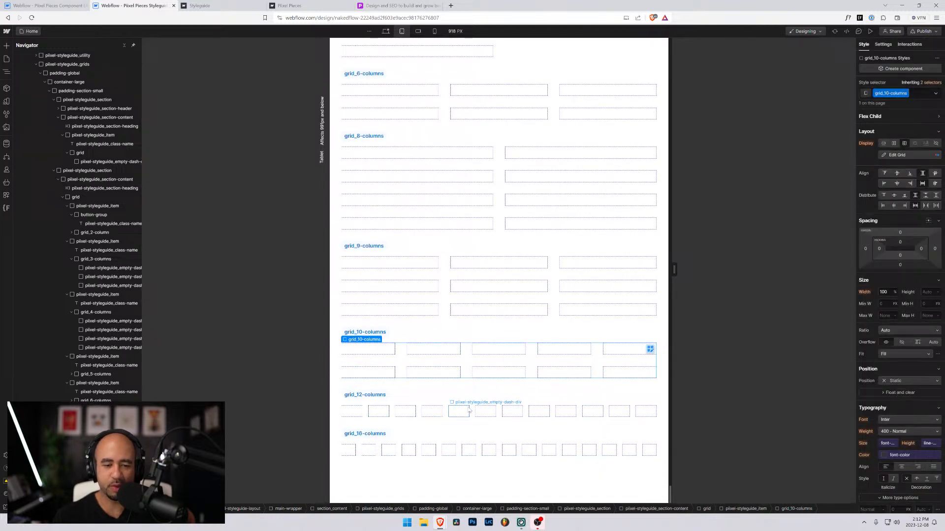
Step: Reduce the grid_12-columns grid to six 1fr columns at the tablet breakpoint
{"action": "left_click", "coordinate": [473, 411]}
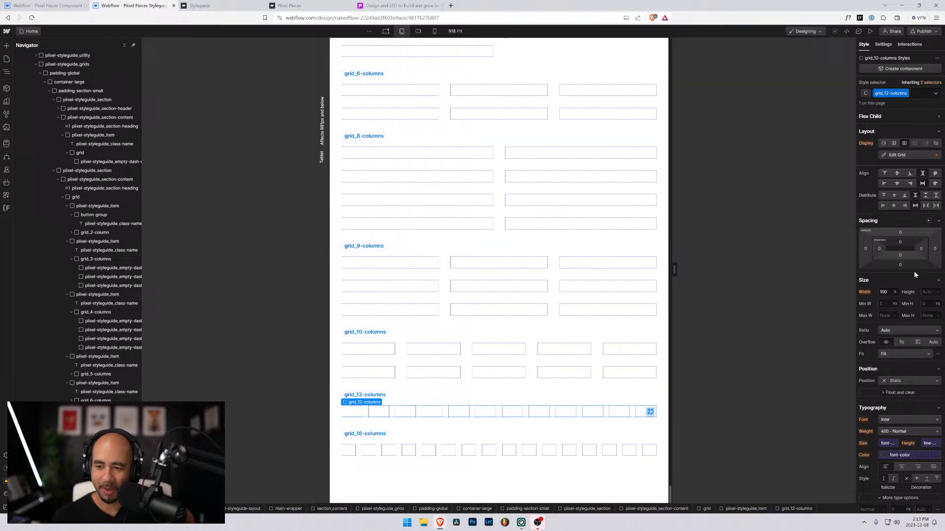
{"action": "left_click", "coordinate": [895, 156]}
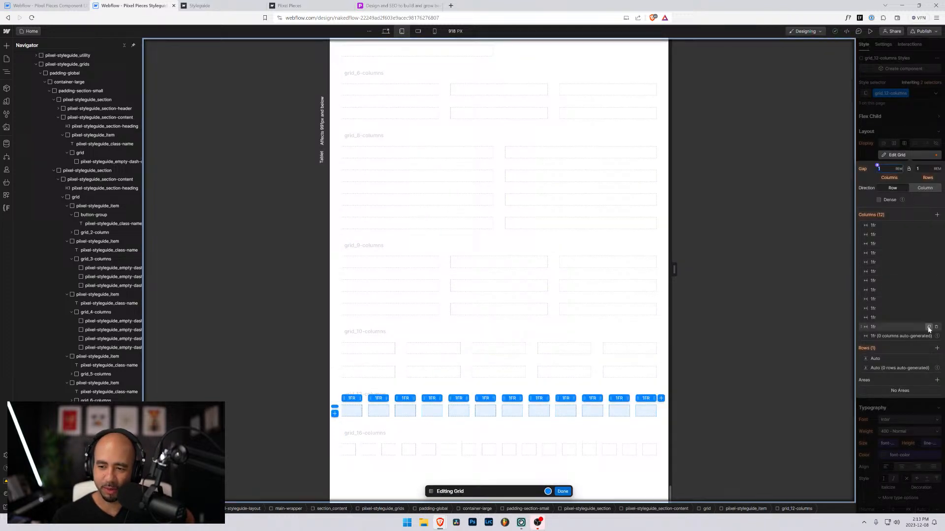
{"action": "left_click", "coordinate": [936, 308]}
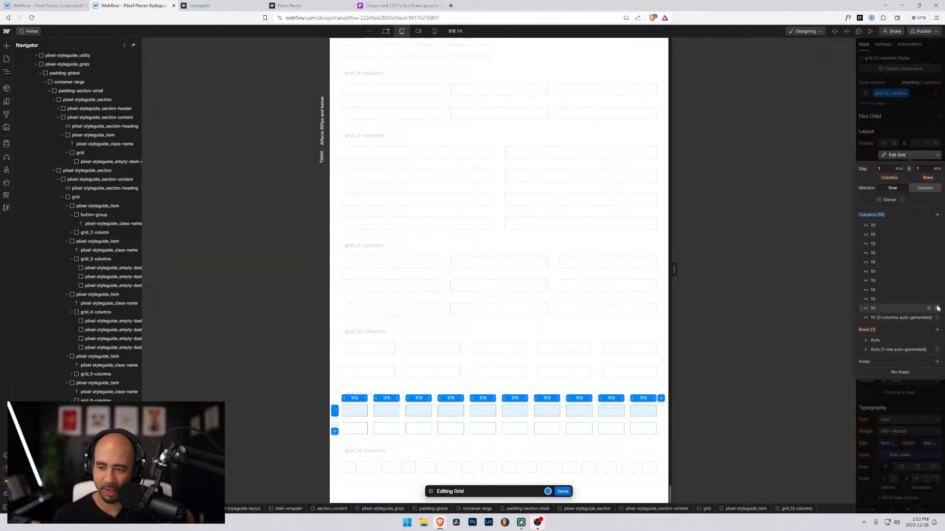
{"action": "left_click", "coordinate": [936, 299]}
{"action": "left_click", "coordinate": [936, 290]}
{"action": "left_click", "coordinate": [936, 280]}
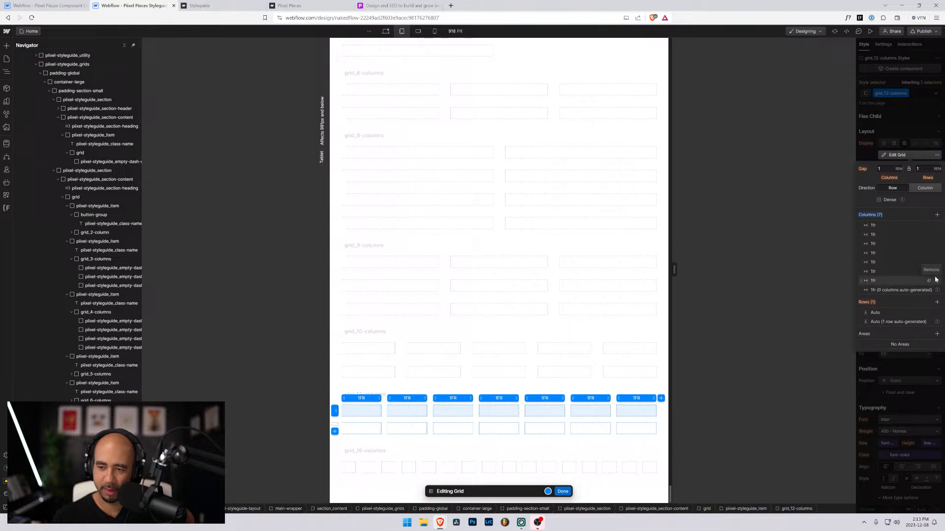
{"action": "left_click", "coordinate": [936, 271]}
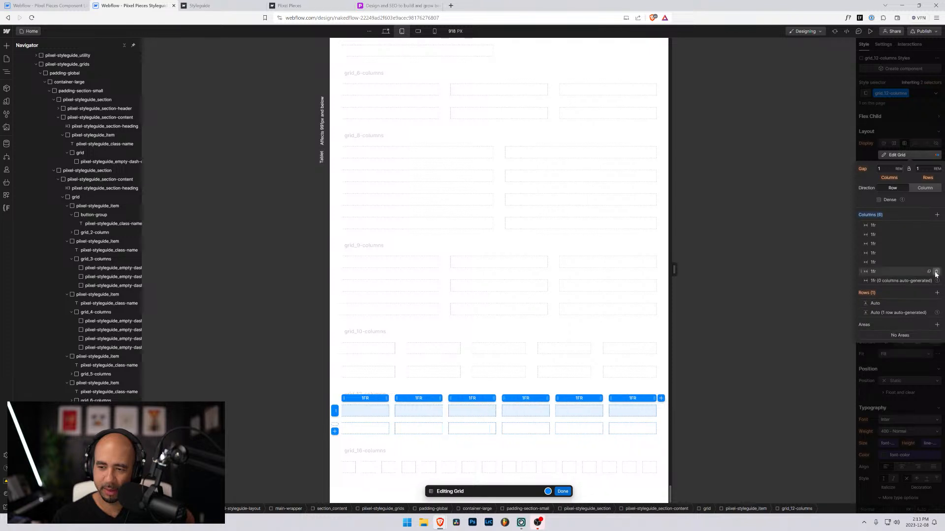
{"action": "left_click", "coordinate": [562, 491]}
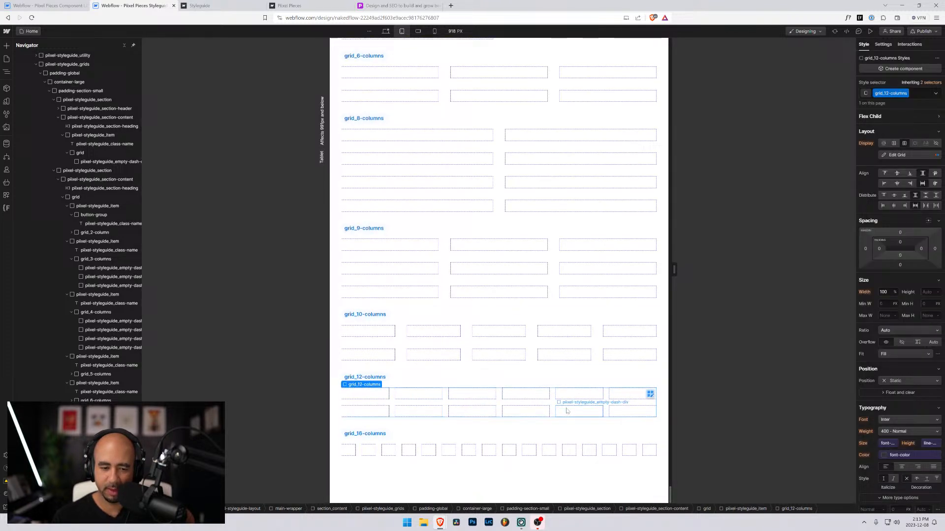
Step: Reduce the grid_16-columns grid to eight 1fr columns at the tablet breakpoint
{"action": "left_click", "coordinate": [540, 452]}
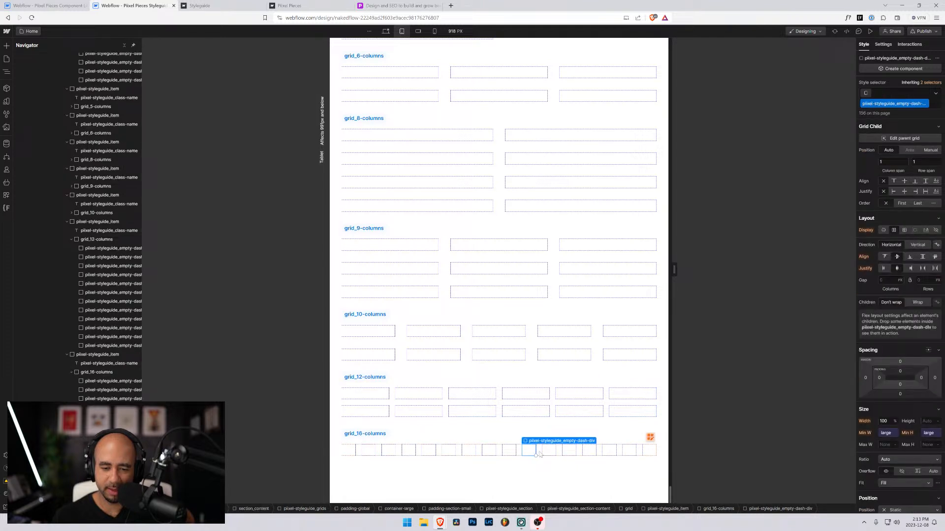
{"action": "left_click", "coordinate": [540, 451]}
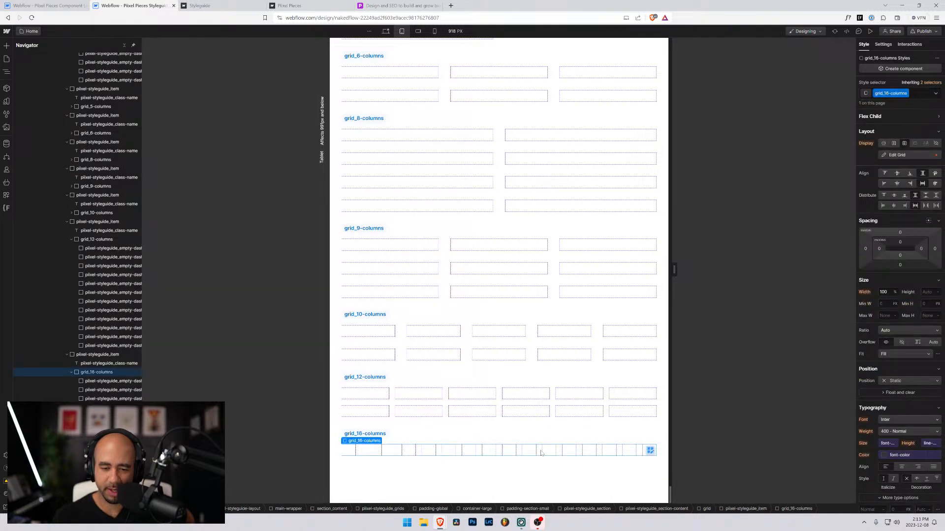
{"action": "left_click", "coordinate": [935, 156]}
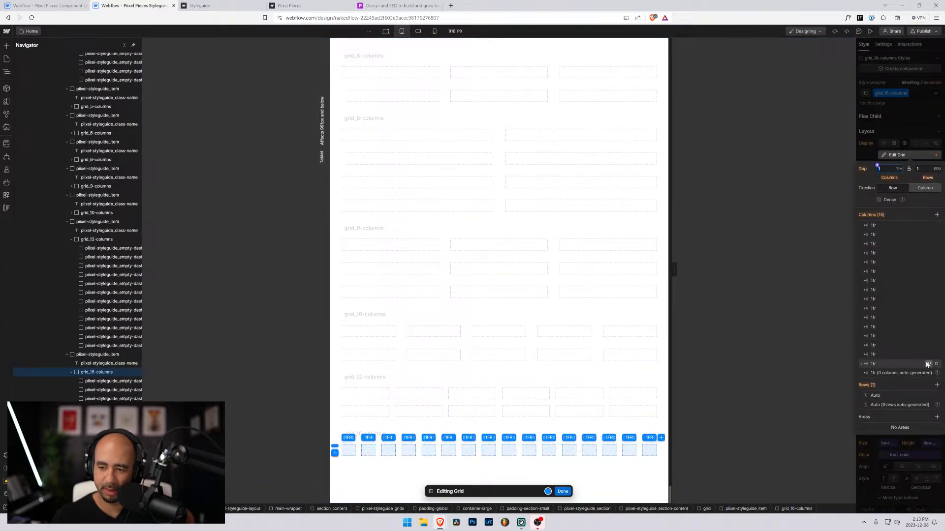
{"action": "left_click", "coordinate": [937, 226]}
{"action": "left_click", "coordinate": [937, 226]}
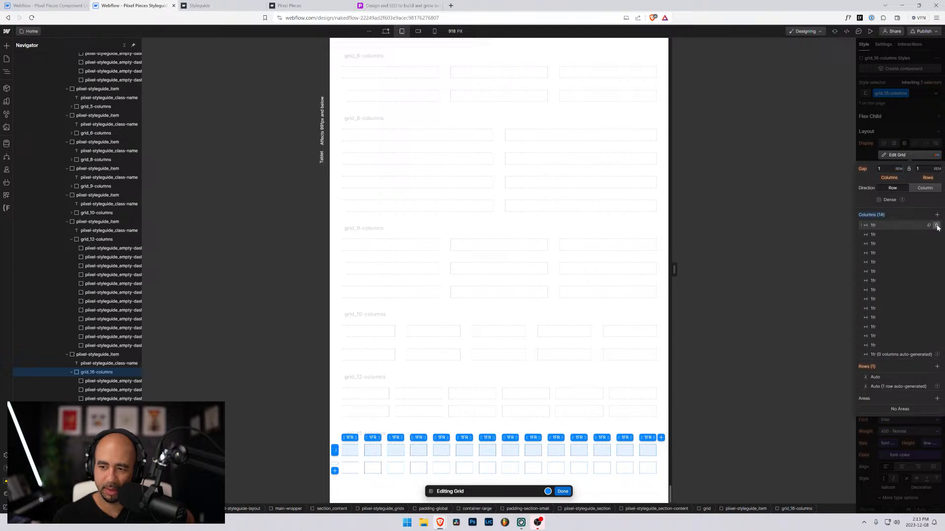
{"action": "left_click", "coordinate": [937, 226]}
{"action": "left_click", "coordinate": [937, 226]}
{"action": "left_click", "coordinate": [937, 225]}
{"action": "left_click", "coordinate": [936, 225]}
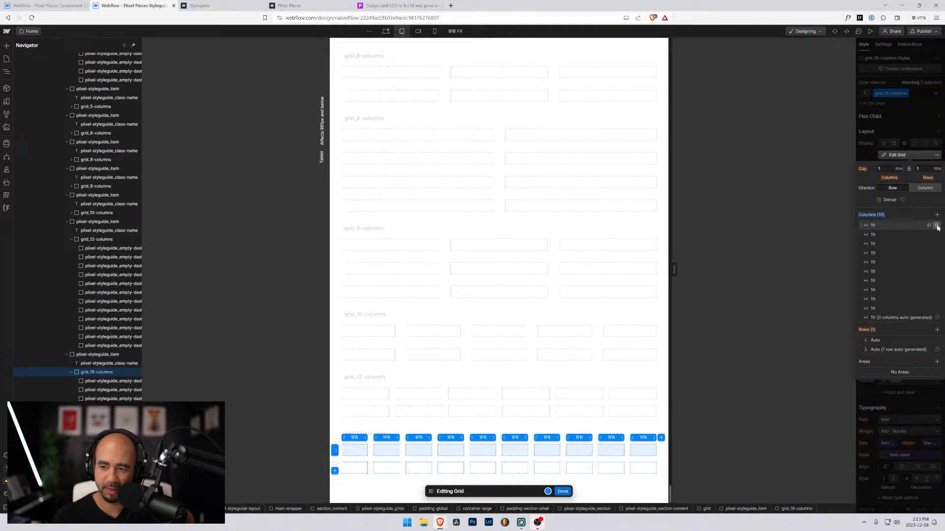
{"action": "left_click", "coordinate": [937, 226]}
{"action": "left_click", "coordinate": [936, 226]}
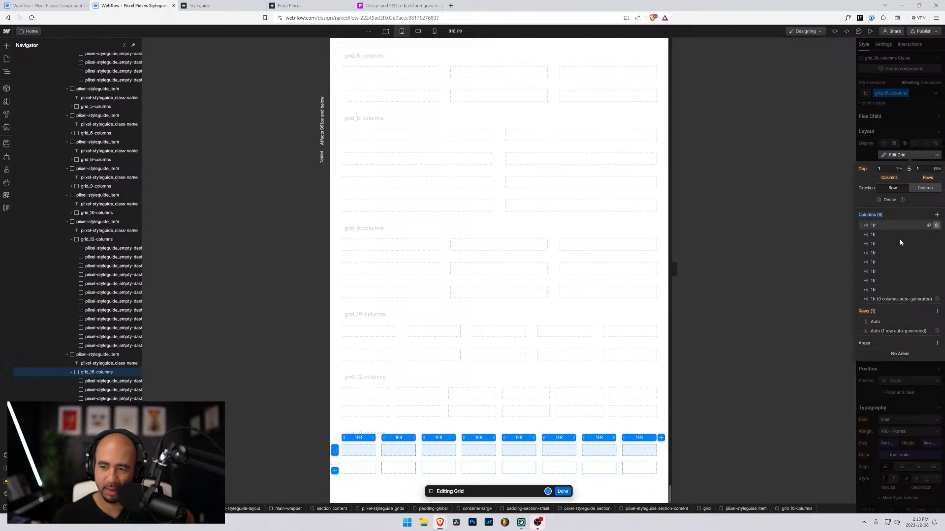
{"action": "left_click", "coordinate": [562, 491]}
Step: Switch to the mobile landscape breakpoint and reduce the grid_2-column grid to a single 1fr column
{"action": "scroll", "coordinate": [507, 301], "scroll_direction": "up", "scroll_amount": 10}
{"action": "scroll", "coordinate": [506, 302], "scroll_direction": "down", "scroll_amount": 5}
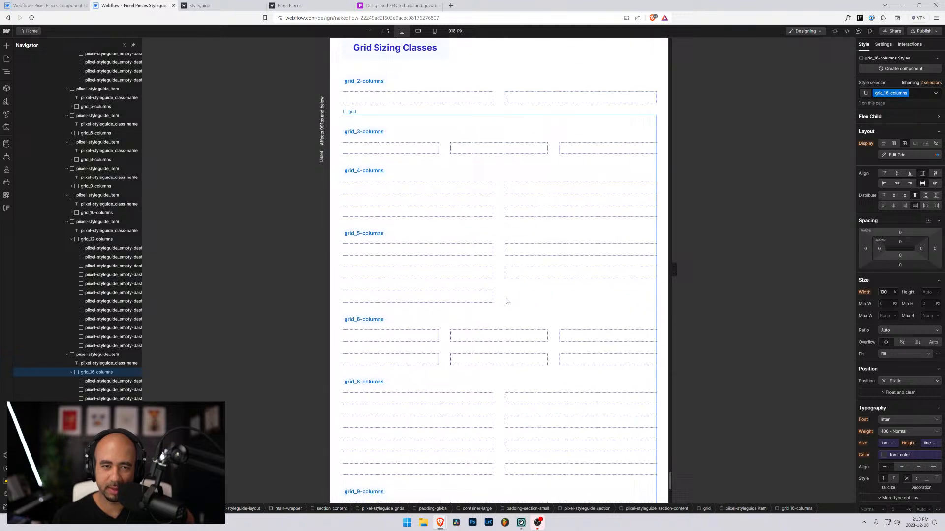
{"action": "left_click", "coordinate": [418, 31]}
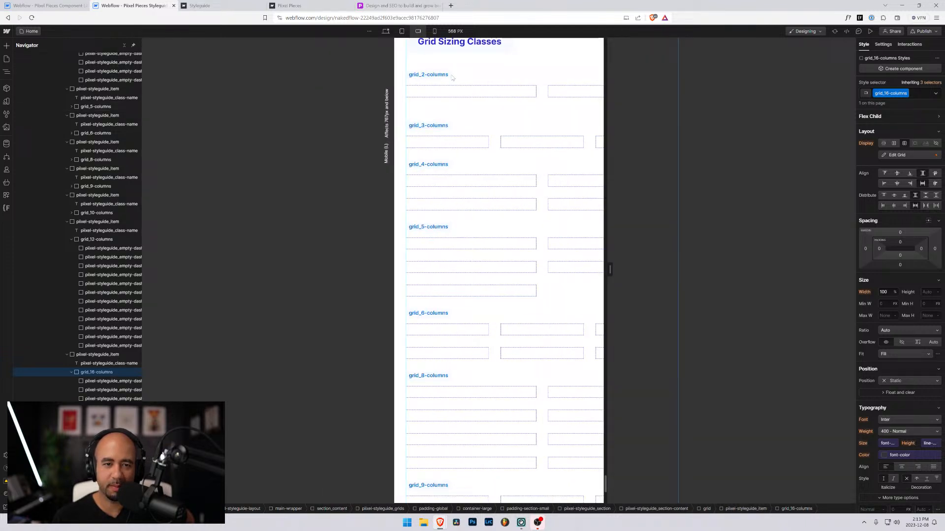
{"action": "left_click", "coordinate": [542, 94]}
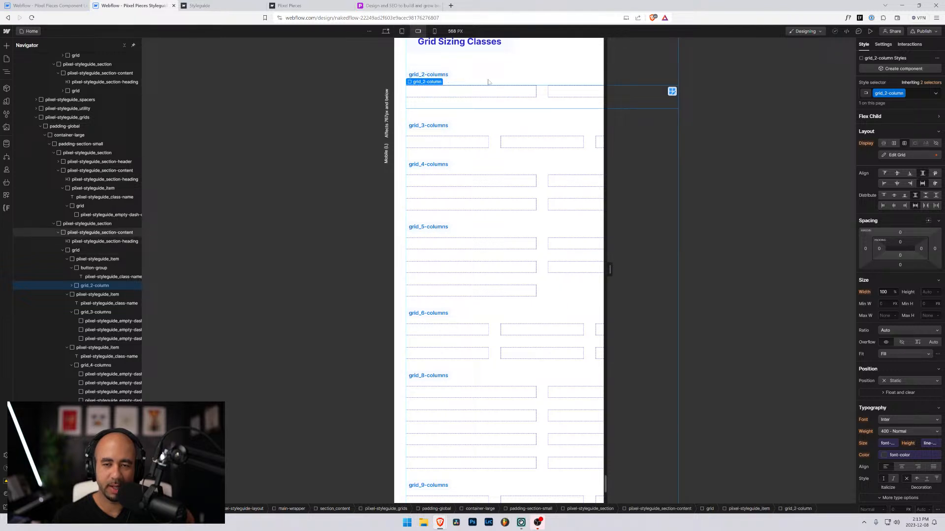
{"action": "left_click", "coordinate": [910, 156]}
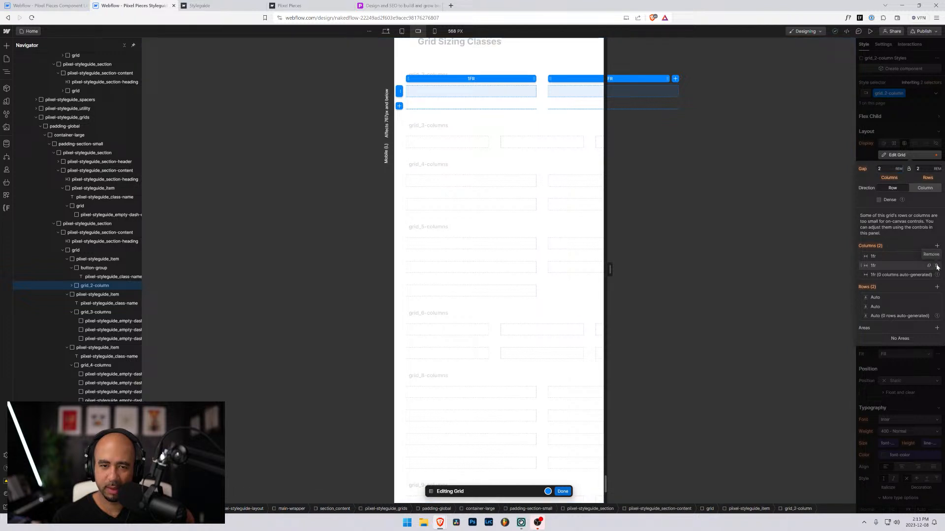
{"action": "left_click", "coordinate": [936, 266]}
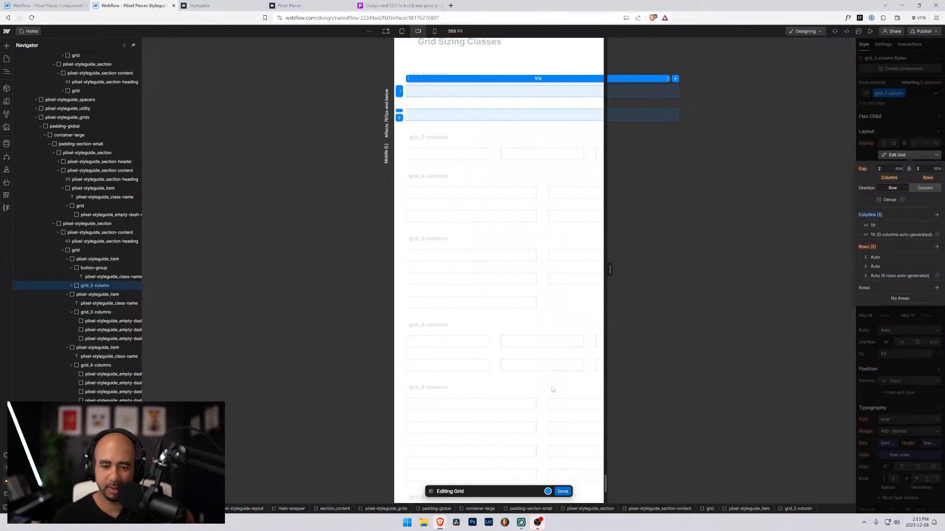
{"action": "left_click", "coordinate": [562, 491]}
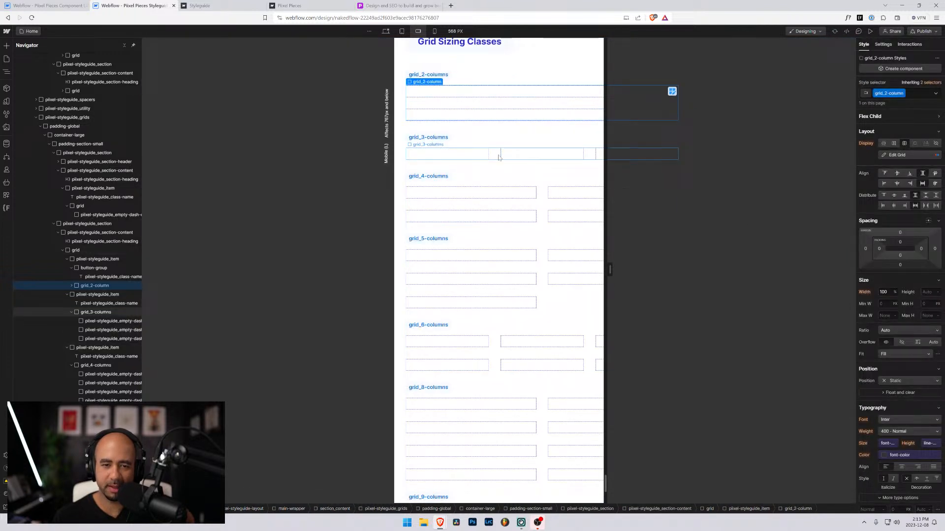
Step: Reduce the grid_3-columns grid to a single 1fr column at the mobile landscape breakpoint
{"action": "left_click", "coordinate": [498, 156]}
{"action": "left_click", "coordinate": [909, 155]}
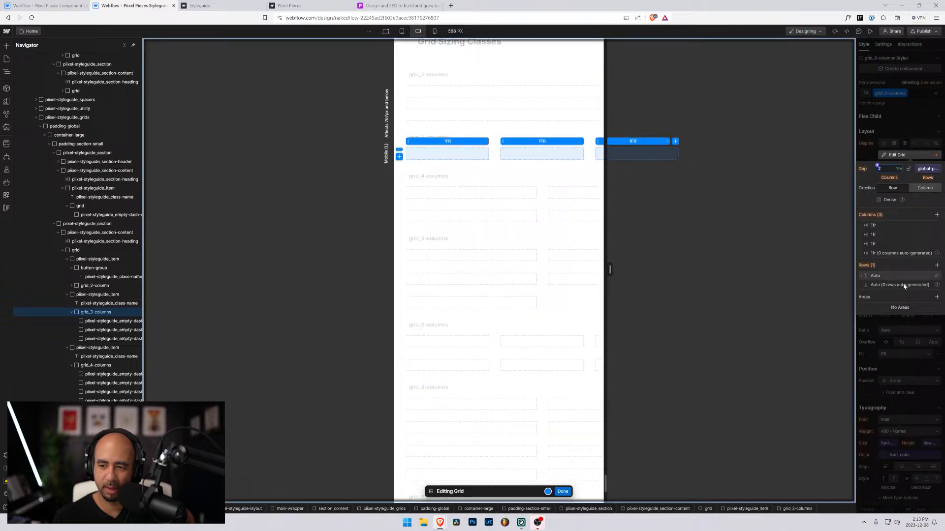
{"action": "left_click", "coordinate": [936, 235]}
{"action": "left_click", "coordinate": [563, 491]}
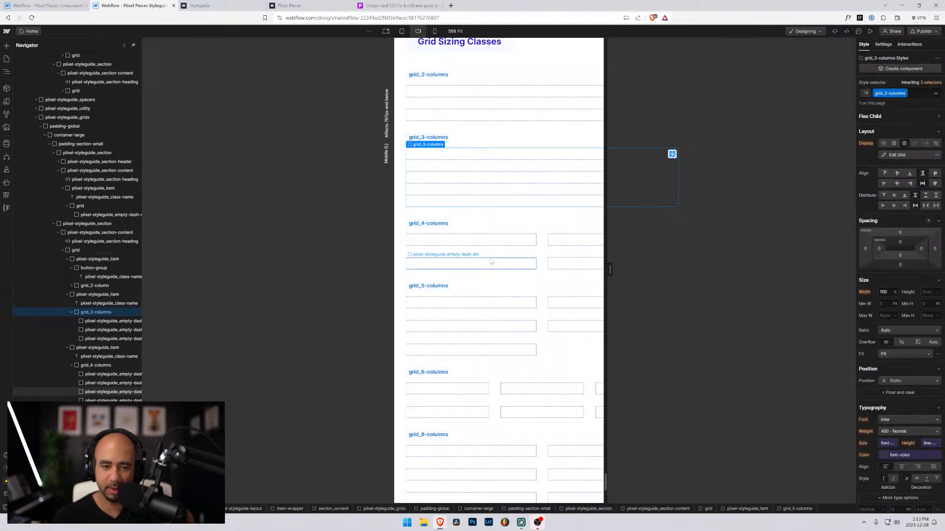
Step: Reduce the grid_4-columns grid to a single 1fr column at the mobile landscape breakpoint
{"action": "left_click", "coordinate": [541, 241]}
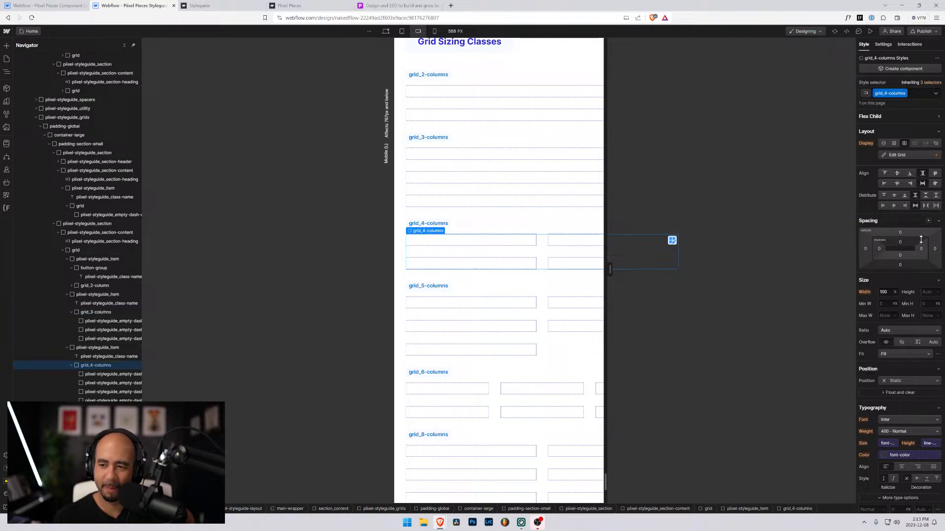
{"action": "left_click", "coordinate": [915, 155]}
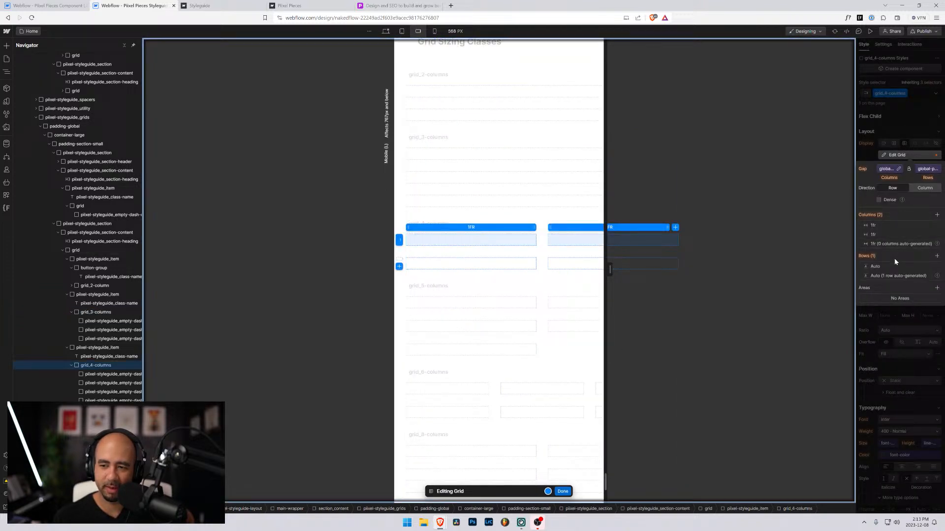
{"action": "left_click", "coordinate": [937, 235]}
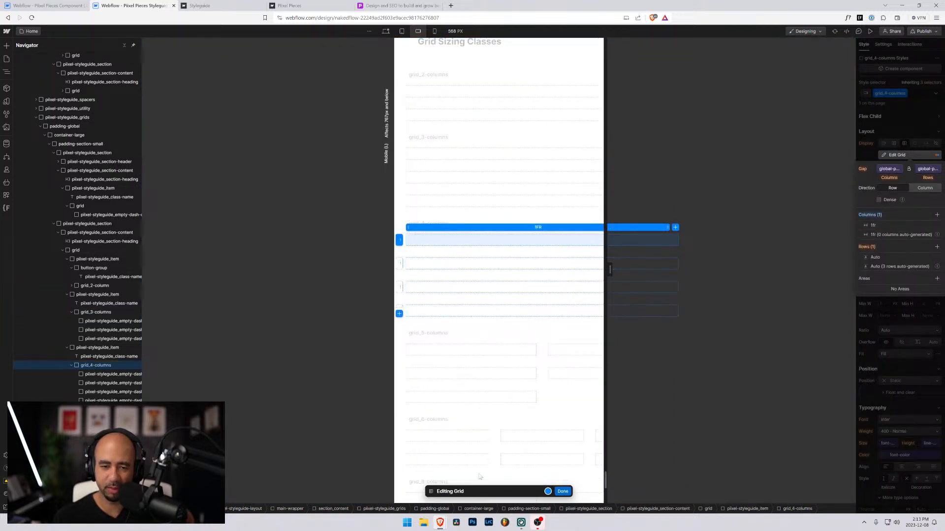
{"action": "left_click", "coordinate": [563, 491]}
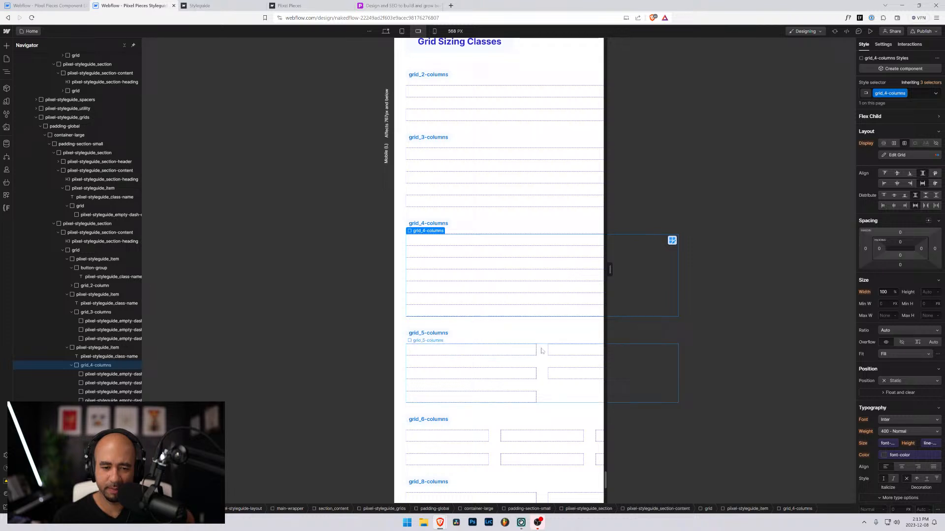
Step: Reduce the grid_5-columns grid to a single 1fr column at the mobile landscape breakpoint
{"action": "left_click", "coordinate": [541, 350]}
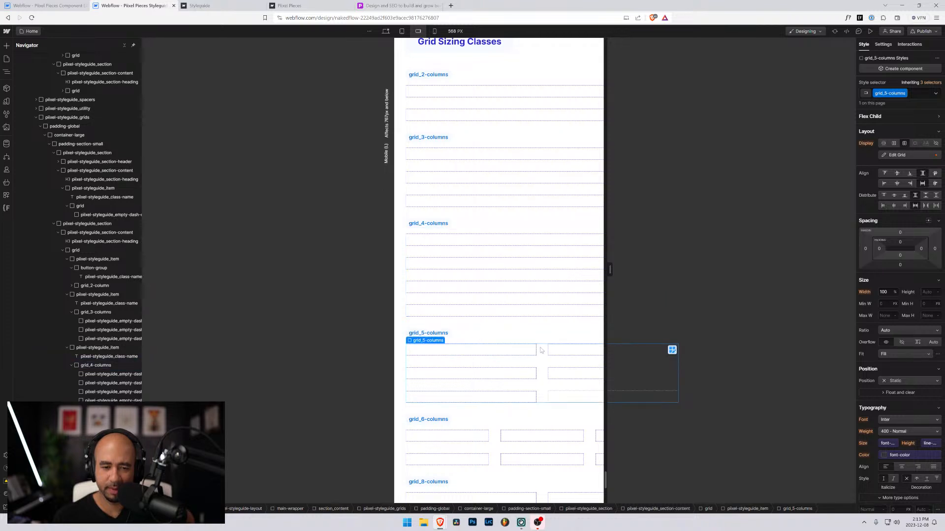
{"action": "left_click", "coordinate": [898, 155]}
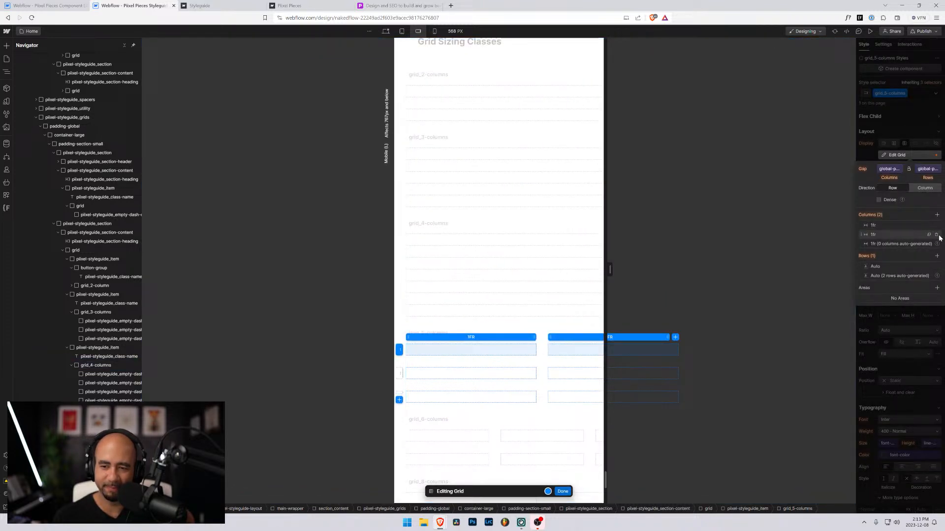
{"action": "left_click", "coordinate": [936, 235]}
{"action": "left_click", "coordinate": [562, 492]}
Step: Reduce the grid_6-columns grid to two 1fr columns at the mobile landscape breakpoint
{"action": "scroll", "coordinate": [532, 300], "scroll_direction": "down", "scroll_amount": 3}
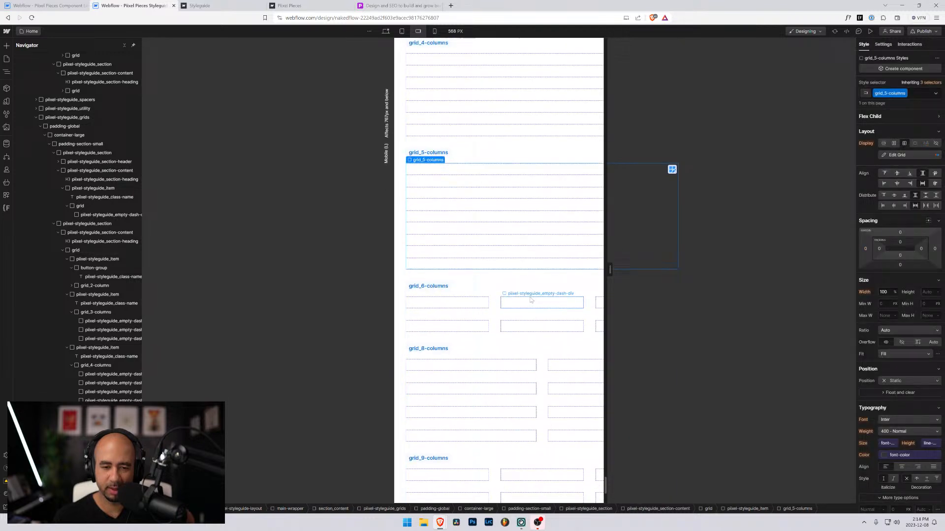
{"action": "left_click", "coordinate": [497, 309]}
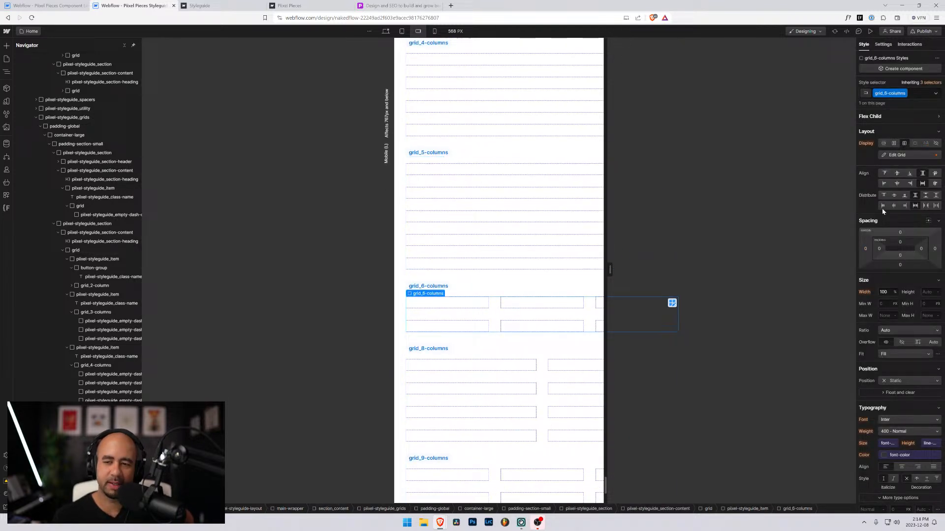
{"action": "left_click", "coordinate": [896, 155]}
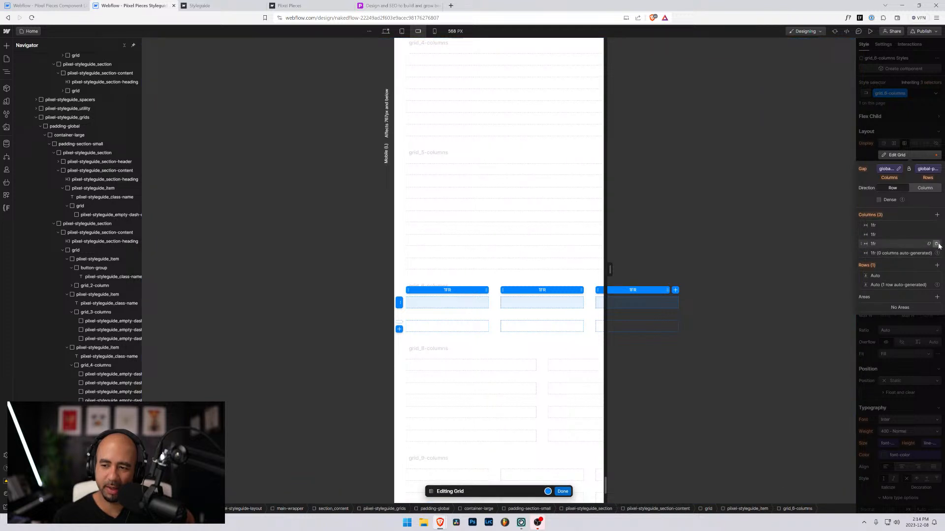
{"action": "left_click", "coordinate": [936, 244]}
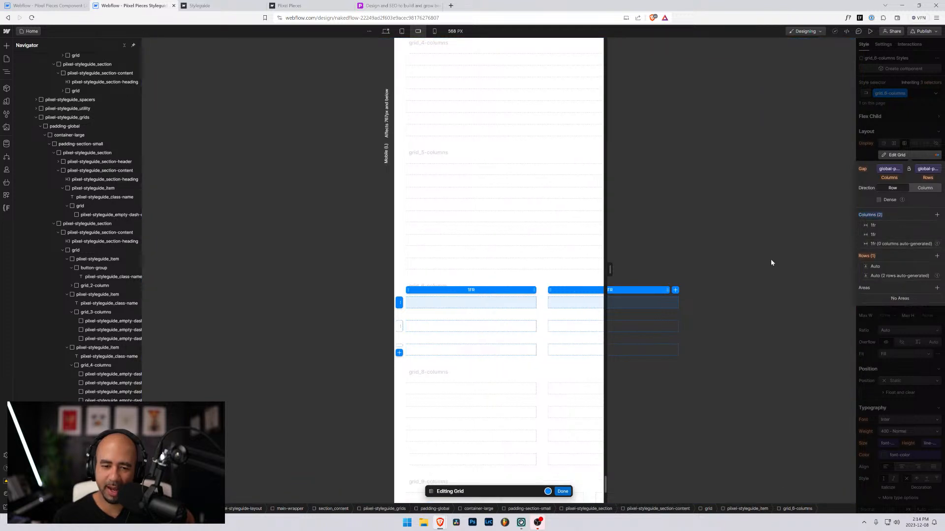
{"action": "left_click", "coordinate": [562, 492]}
Step: Reduce the grid_9-columns grid to a single 1fr column at the mobile landscape breakpoint
{"action": "scroll", "coordinate": [547, 352], "scroll_direction": "down", "scroll_amount": 2}
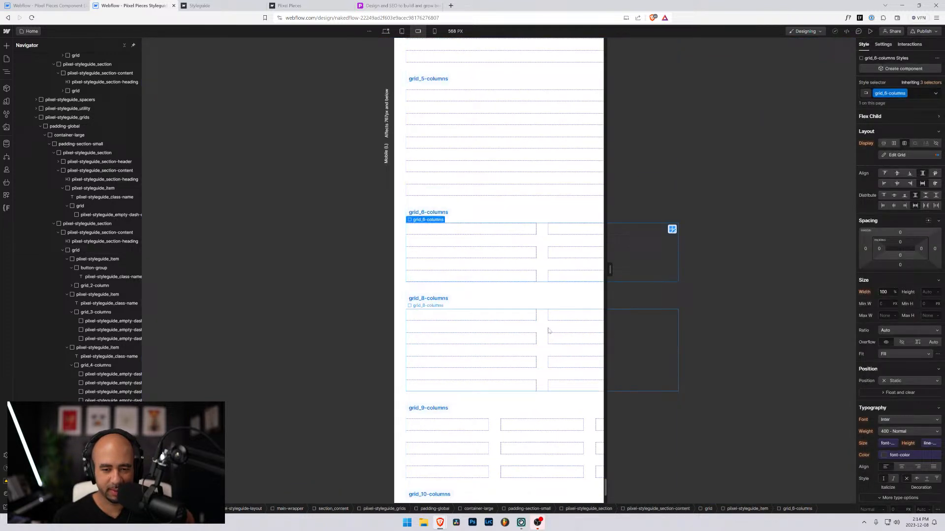
{"action": "left_click", "coordinate": [549, 331]}
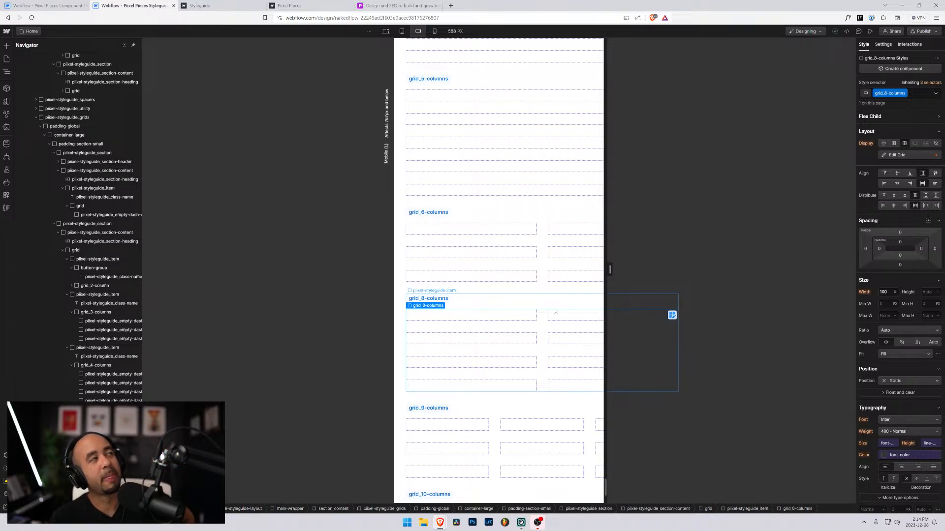
{"action": "scroll", "coordinate": [555, 311], "scroll_direction": "down", "scroll_amount": 4}
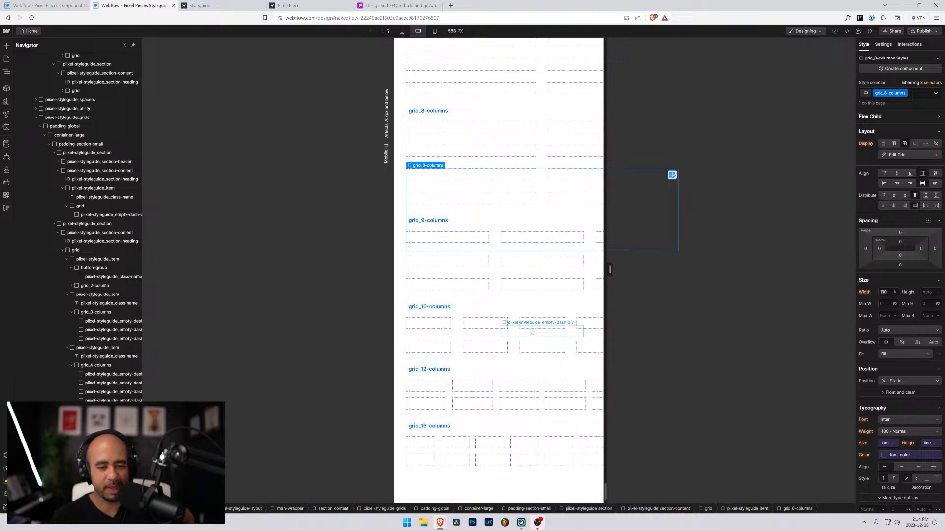
{"action": "left_click", "coordinate": [500, 260]}
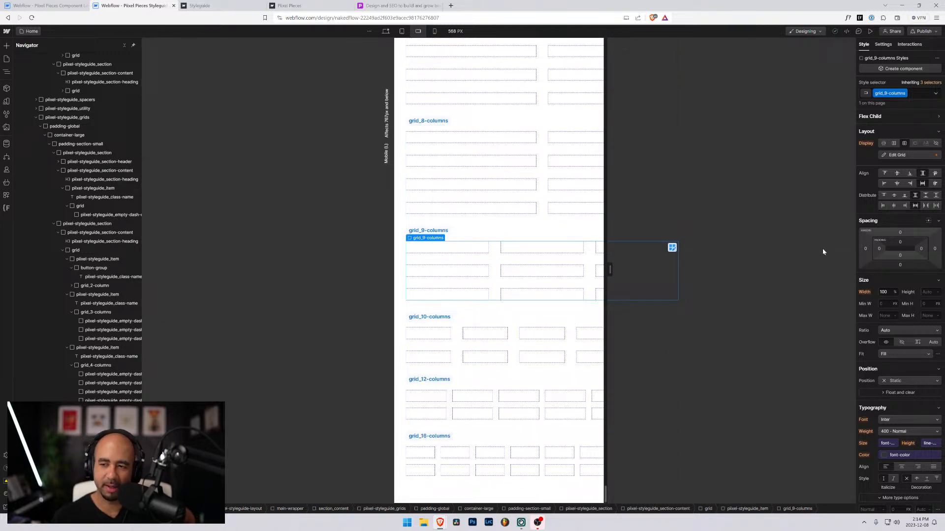
{"action": "left_click", "coordinate": [896, 154]}
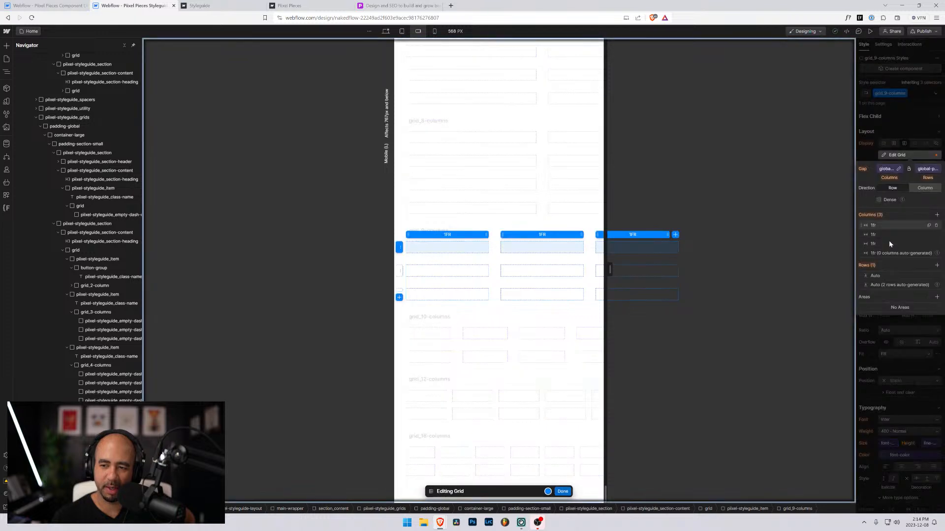
{"action": "left_click", "coordinate": [937, 244]}
{"action": "mouse_move", "coordinate": [938, 247]}
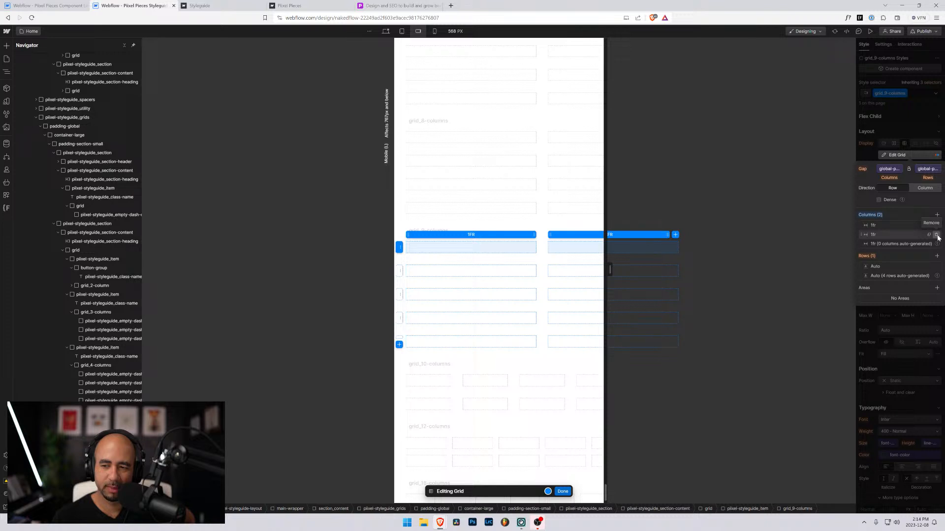
{"action": "left_click", "coordinate": [937, 237]}
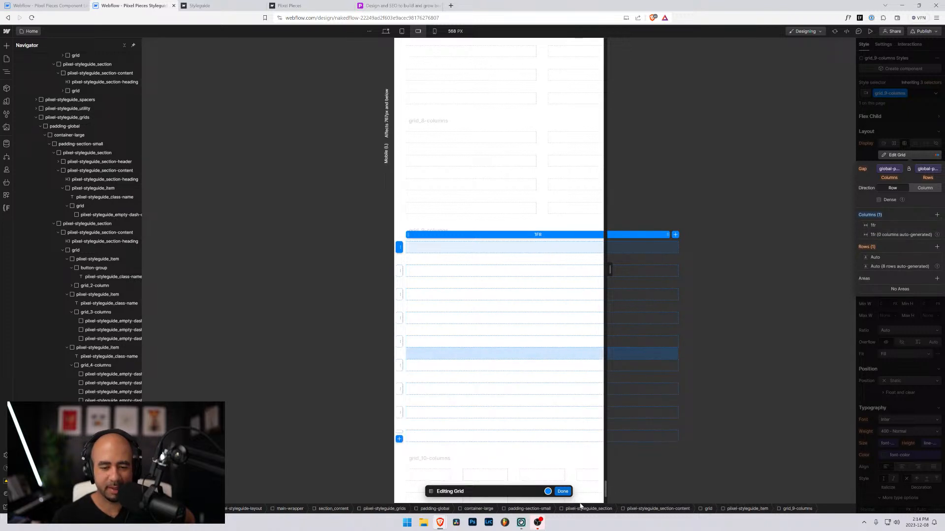
{"action": "left_click", "coordinate": [562, 491]}
Step: Reduce the grid_10-columns grid to two 1fr columns at the mobile landscape breakpoint
{"action": "scroll", "coordinate": [557, 402], "scroll_direction": "down", "scroll_amount": 3}
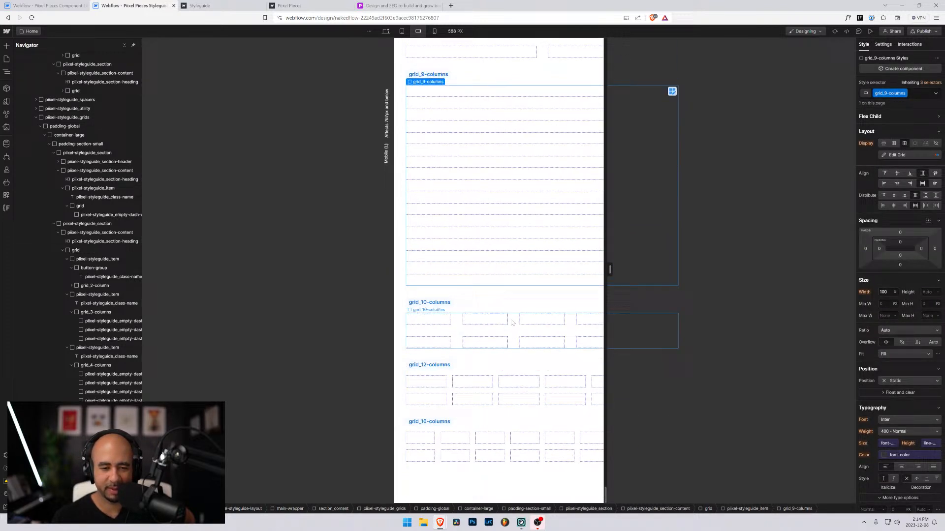
{"action": "left_click", "coordinate": [622, 340]}
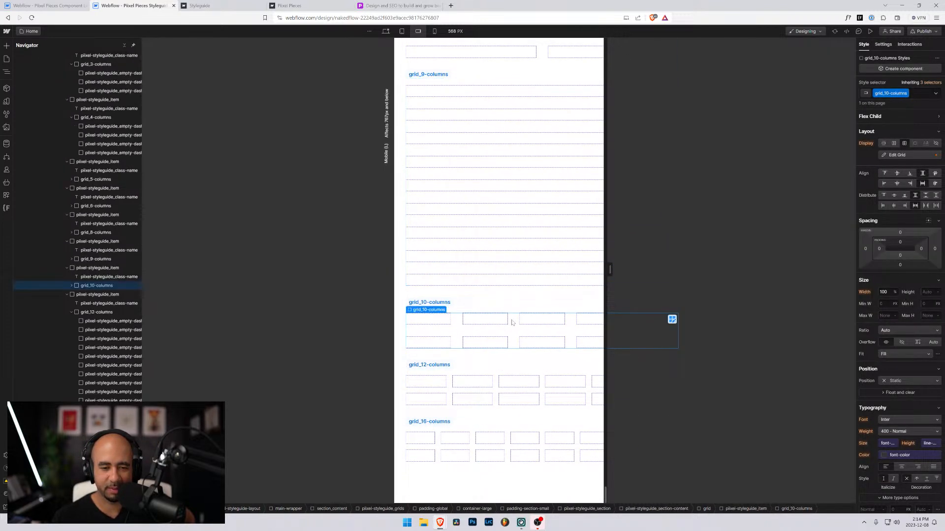
{"action": "left_click", "coordinate": [896, 156]}
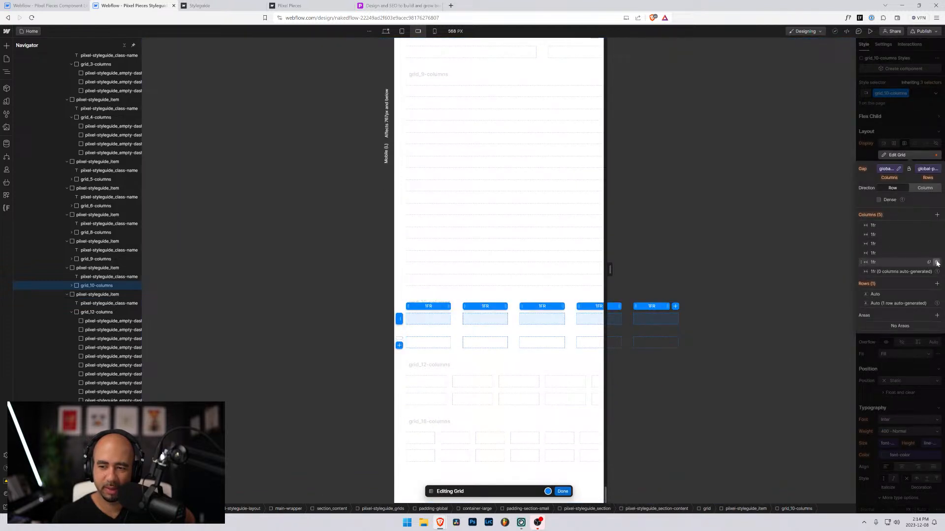
{"action": "left_click", "coordinate": [937, 263]}
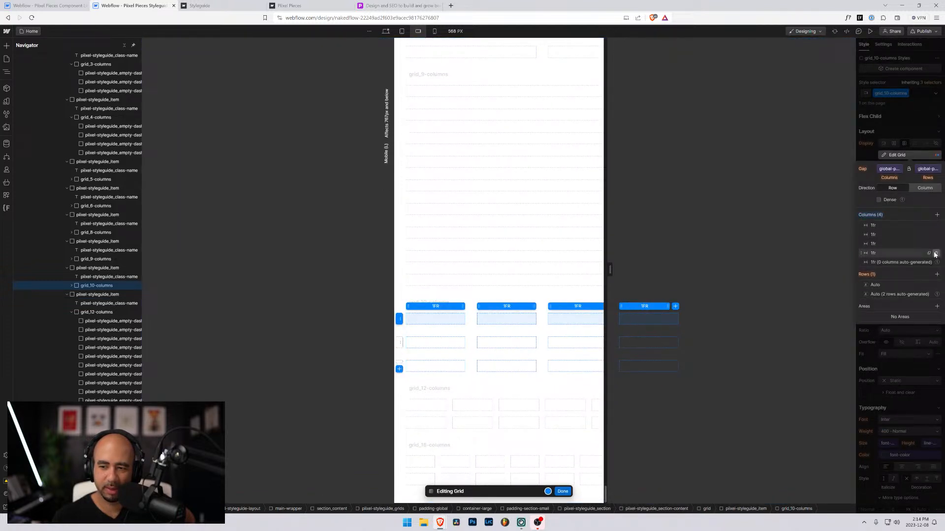
{"action": "left_click", "coordinate": [936, 246]}
{"action": "left_click", "coordinate": [935, 245]}
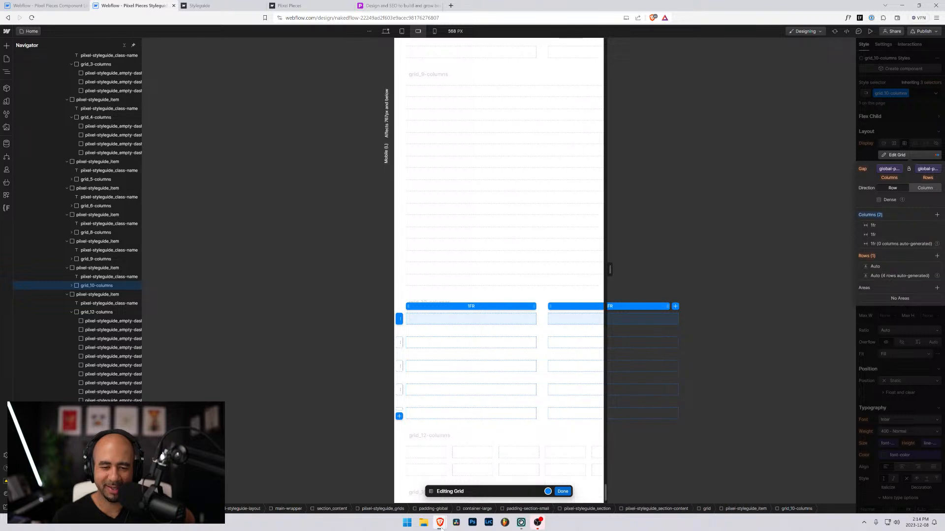
{"action": "left_click", "coordinate": [562, 491]}
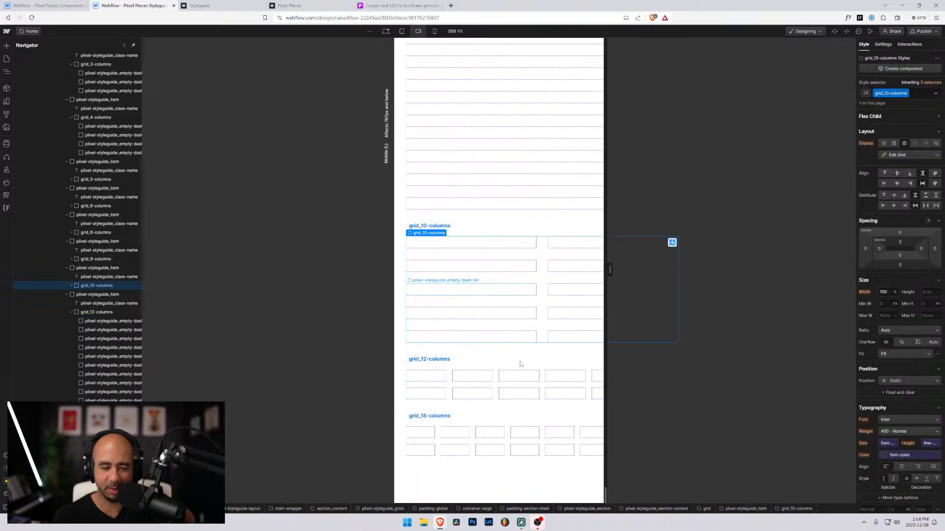
Step: Select the grid_12-columns grid at the mobile landscape breakpoint and open its grid layout for editing
{"action": "left_click", "coordinate": [541, 377]}
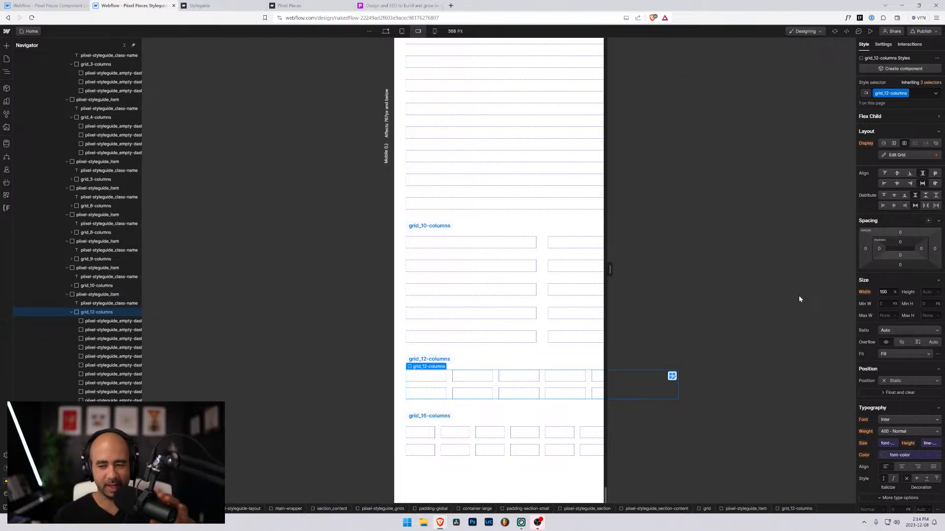
{"action": "scroll", "coordinate": [890, 344], "scroll_direction": "down", "scroll_amount": 5}
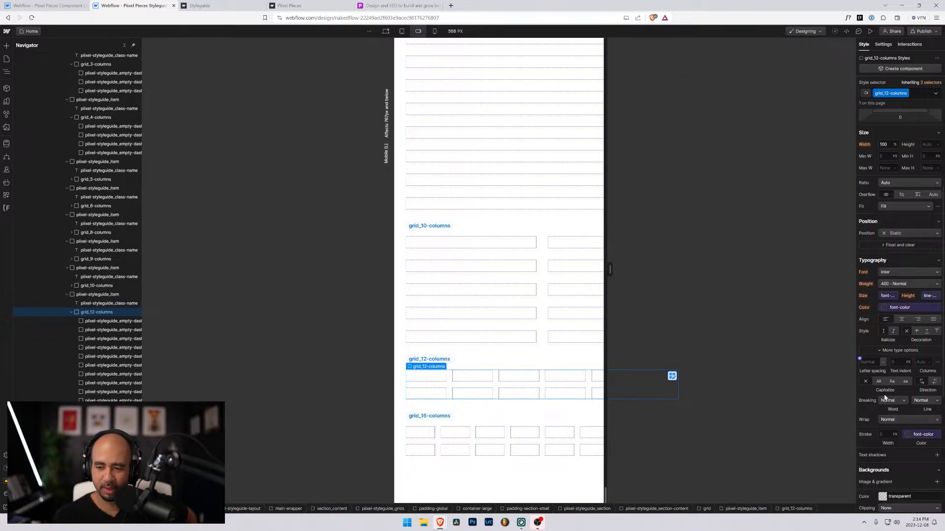
{"action": "scroll", "coordinate": [885, 396], "scroll_direction": "up", "scroll_amount": 5}
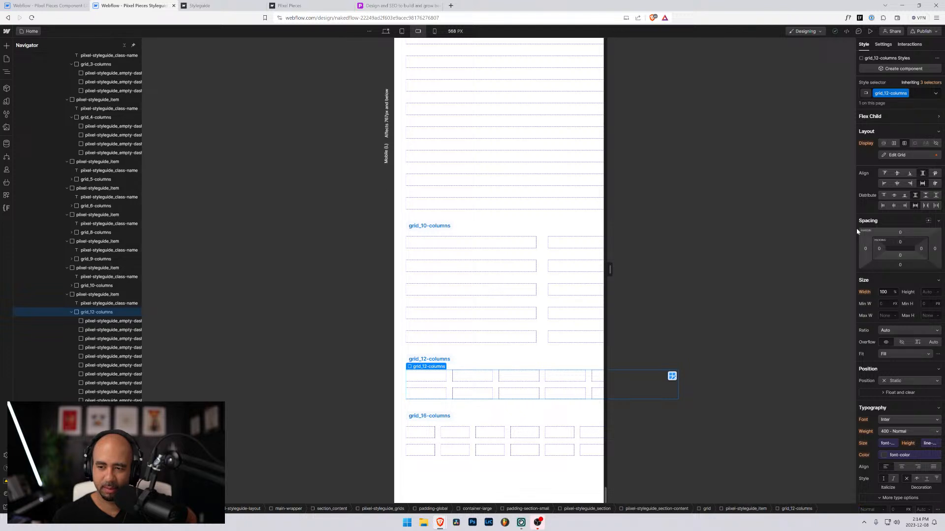
{"action": "left_click", "coordinate": [896, 155]}
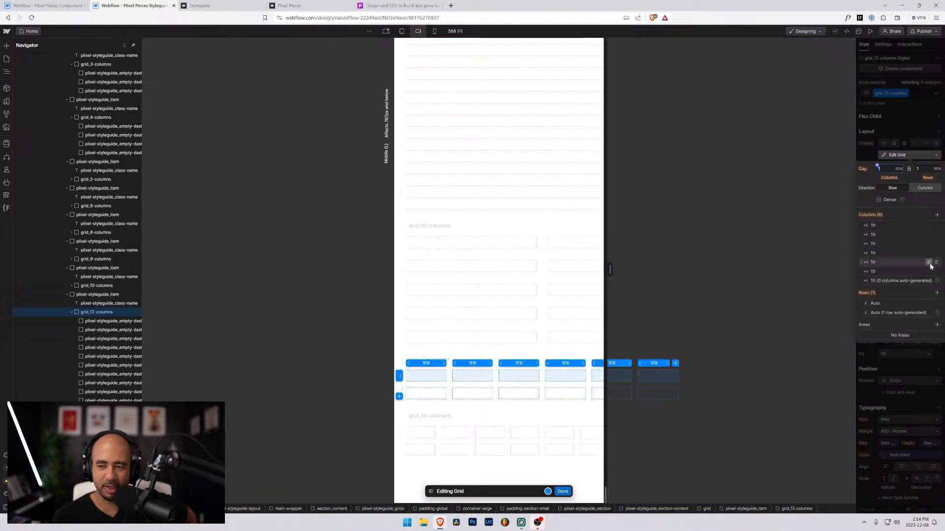
{"action": "left_click", "coordinate": [937, 226]}
{"action": "left_click", "coordinate": [937, 226]}
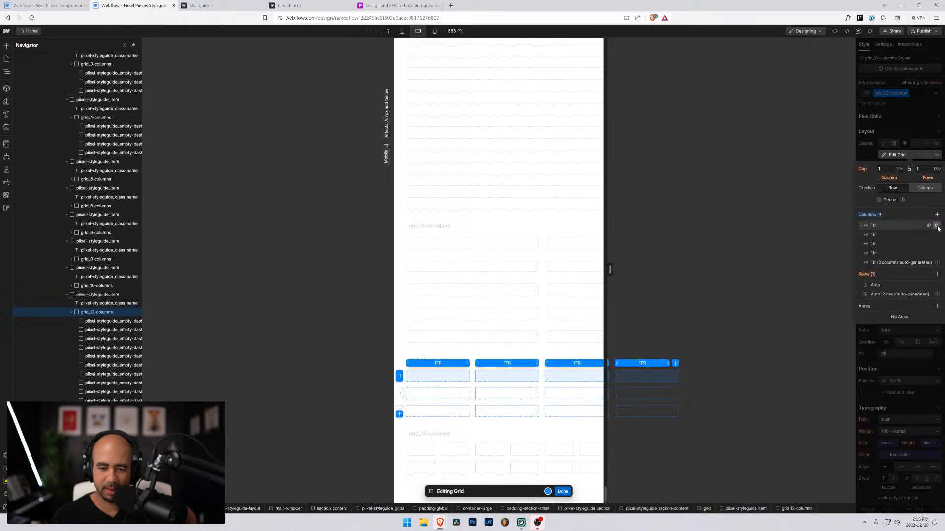
{"action": "left_click", "coordinate": [937, 226]}
{"action": "left_click", "coordinate": [937, 226]}
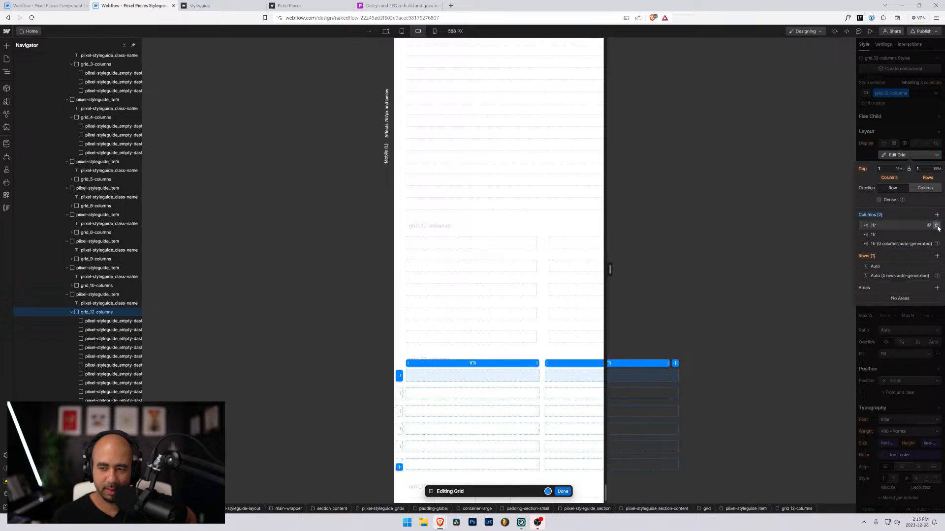
{"action": "left_click", "coordinate": [937, 215]}
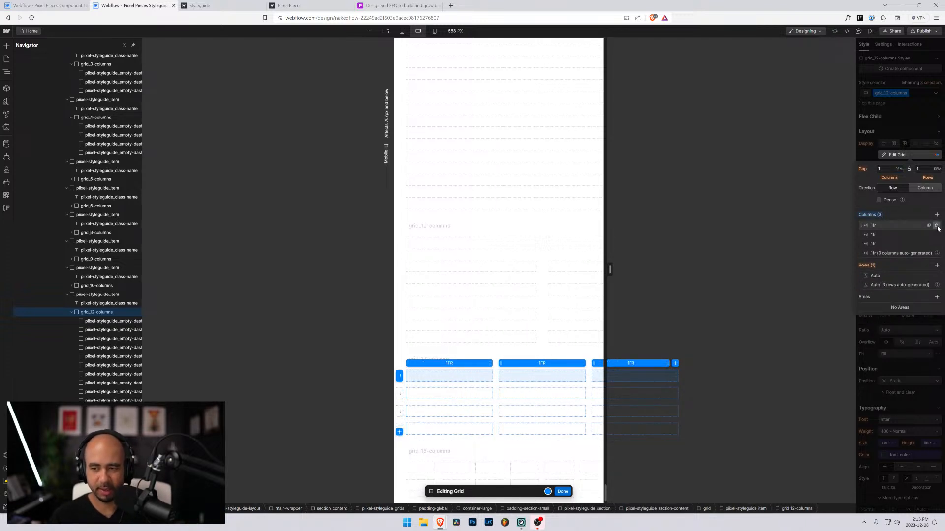
{"action": "left_click", "coordinate": [870, 215], "text": "alt"}
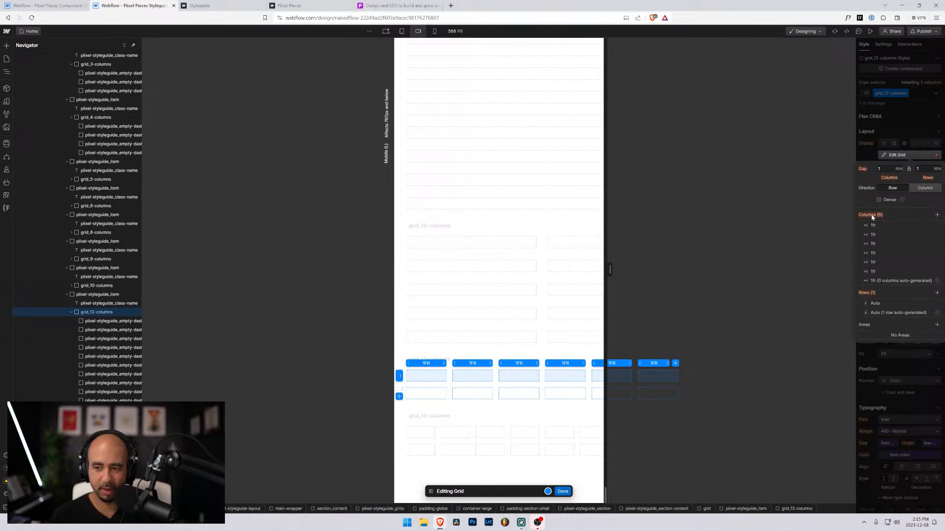
Step: Reduce the grid_12-columns grid to three 1fr columns at the mobile landscape breakpoint and finish the grid edit
{"action": "mouse_move", "coordinate": [938, 226]}
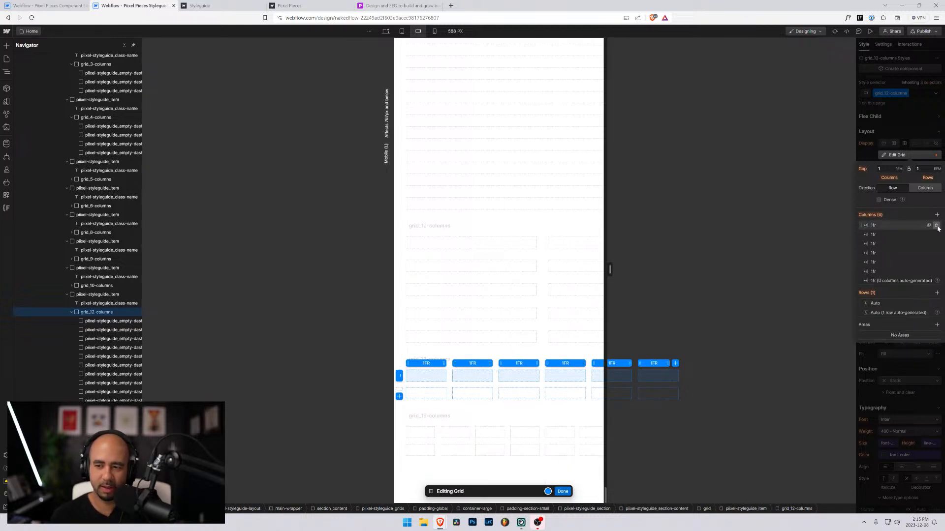
{"action": "left_click", "coordinate": [936, 226]}
{"action": "left_click", "coordinate": [936, 226]}
{"action": "left_click", "coordinate": [937, 226]}
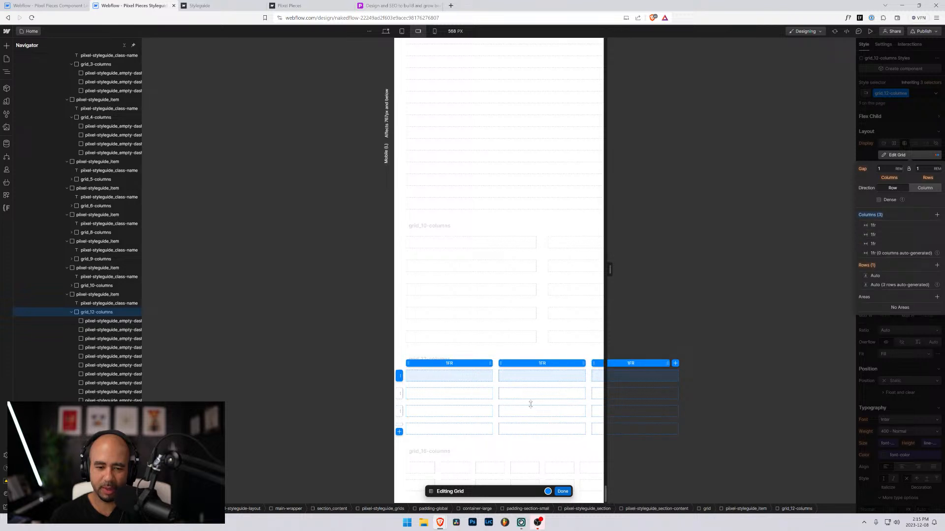
{"action": "scroll", "coordinate": [503, 347], "scroll_direction": "down", "scroll_amount": 1}
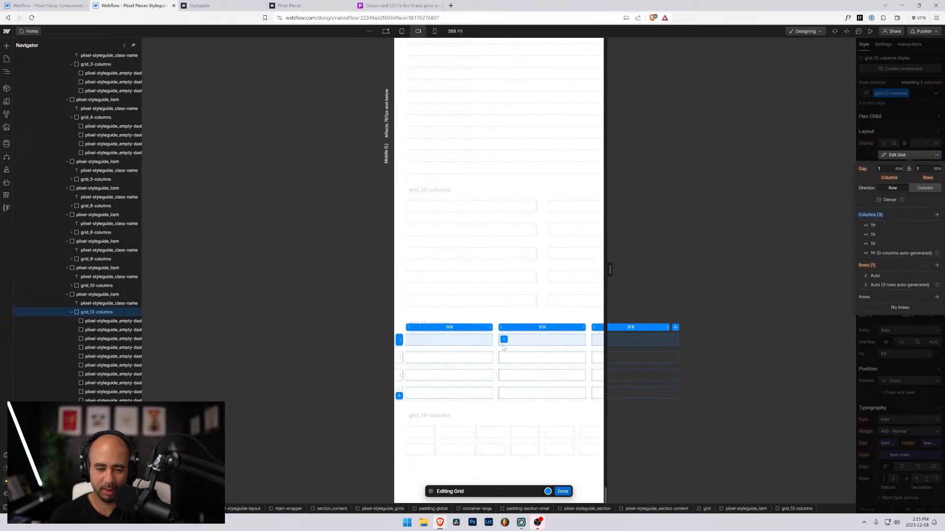
{"action": "left_click", "coordinate": [539, 465]}
Step: Reduce the grid_16-columns grid to four 1fr columns at the mobile landscape breakpoint
{"action": "left_click", "coordinate": [540, 435]}
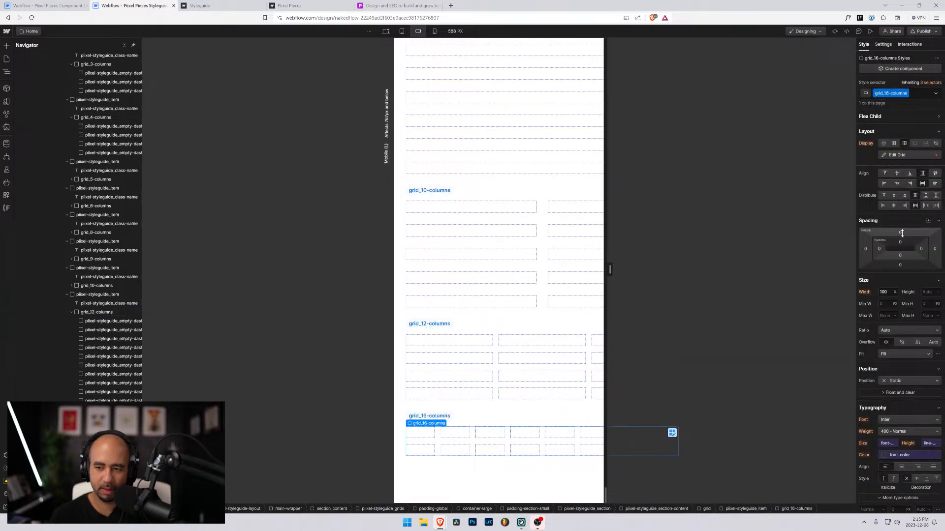
{"action": "left_click", "coordinate": [896, 155]}
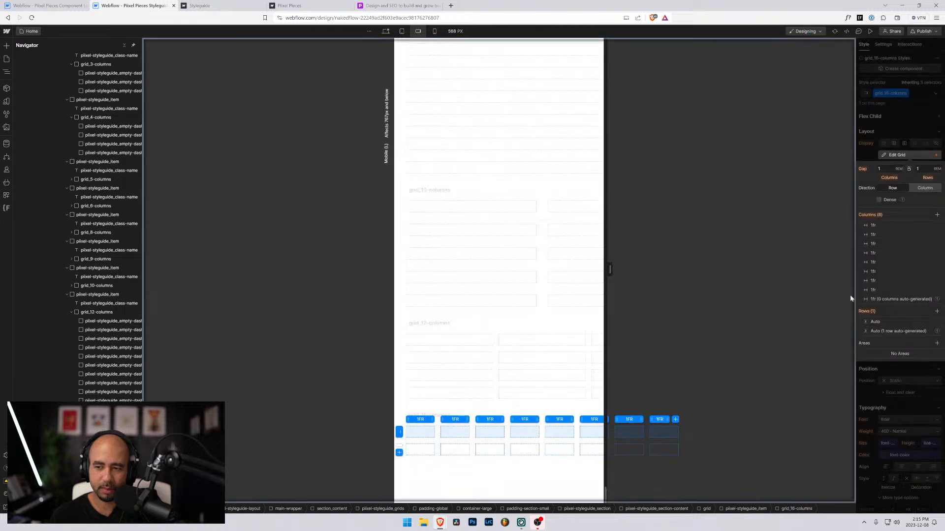
{"action": "left_click", "coordinate": [937, 226]}
{"action": "left_click", "coordinate": [937, 225]}
{"action": "left_click", "coordinate": [937, 226]}
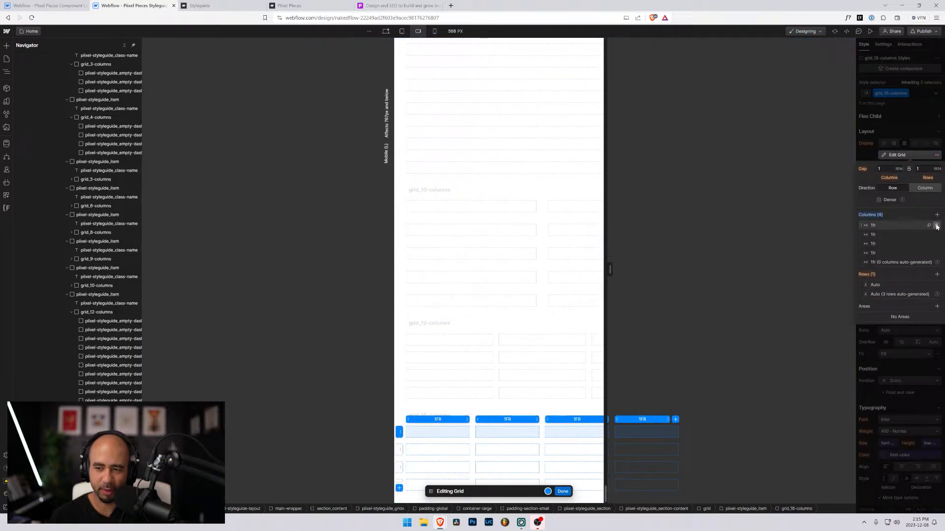
{"action": "left_click", "coordinate": [937, 225]}
{"action": "left_click", "coordinate": [562, 491]}
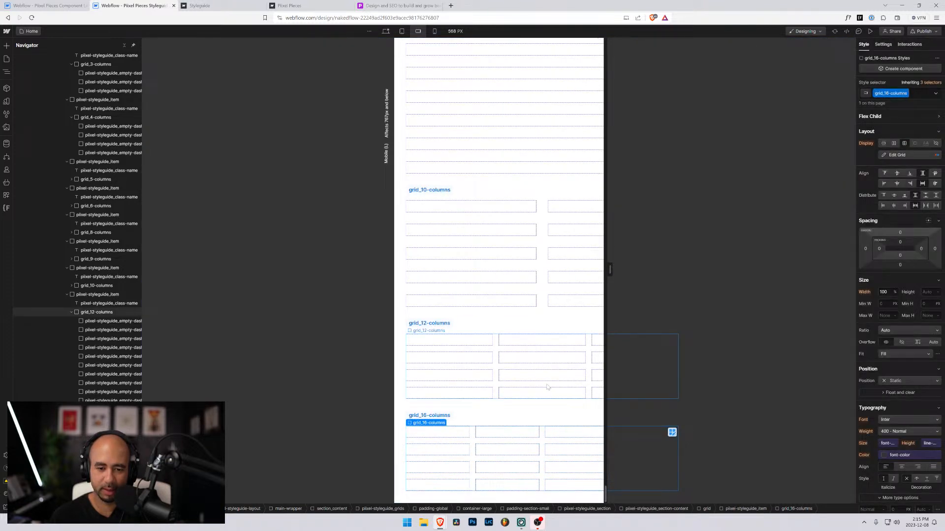
Step: Switch to the desktop breakpoint and replace the class on the grid in the Spacers section with the existing grid_2-column class
{"action": "scroll", "coordinate": [546, 388], "scroll_direction": "up", "scroll_amount": 10}
{"action": "scroll", "coordinate": [546, 386], "scroll_direction": "up", "scroll_amount": 15}
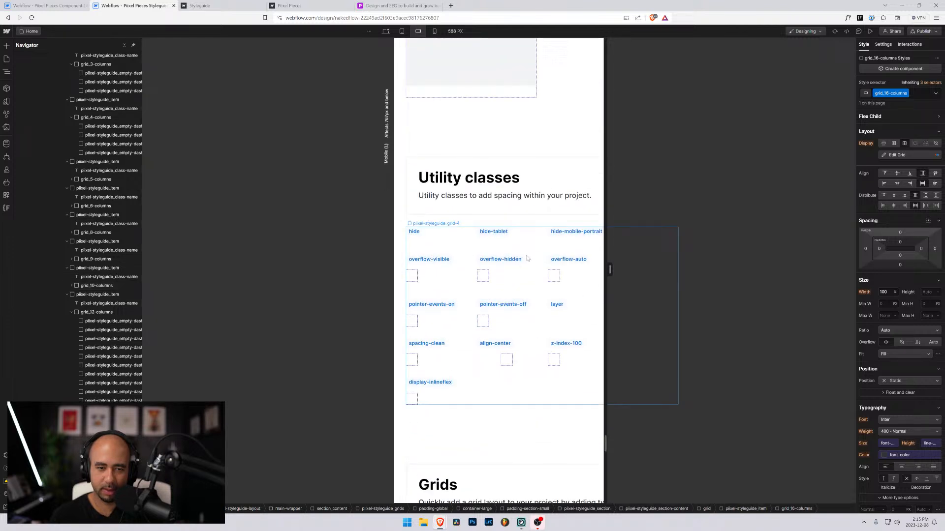
{"action": "scroll", "coordinate": [526, 258], "scroll_direction": "up", "scroll_amount": 10}
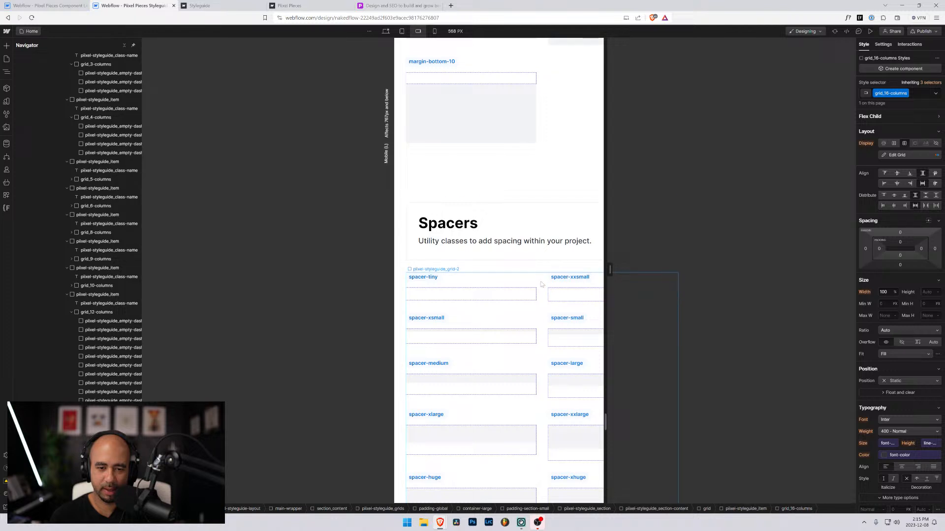
{"action": "left_click", "coordinate": [541, 285]}
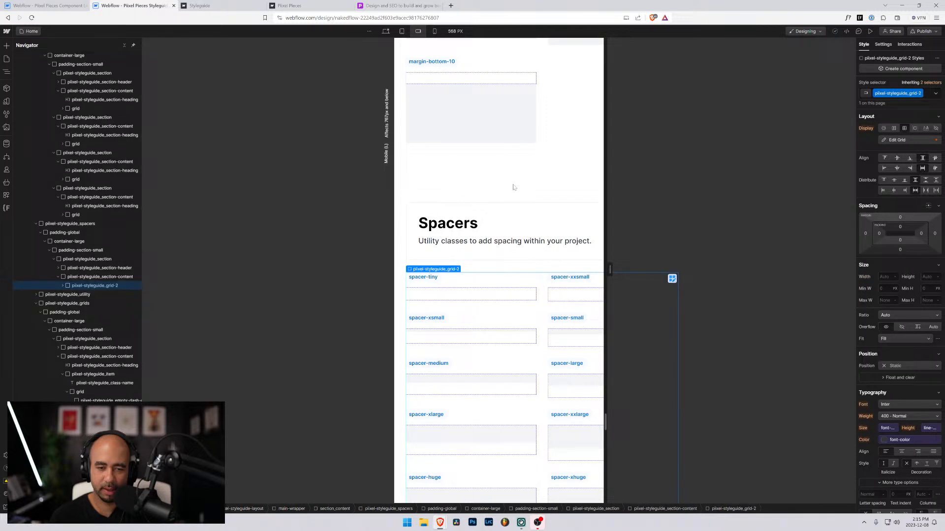
{"action": "key", "text": "shift+1"}
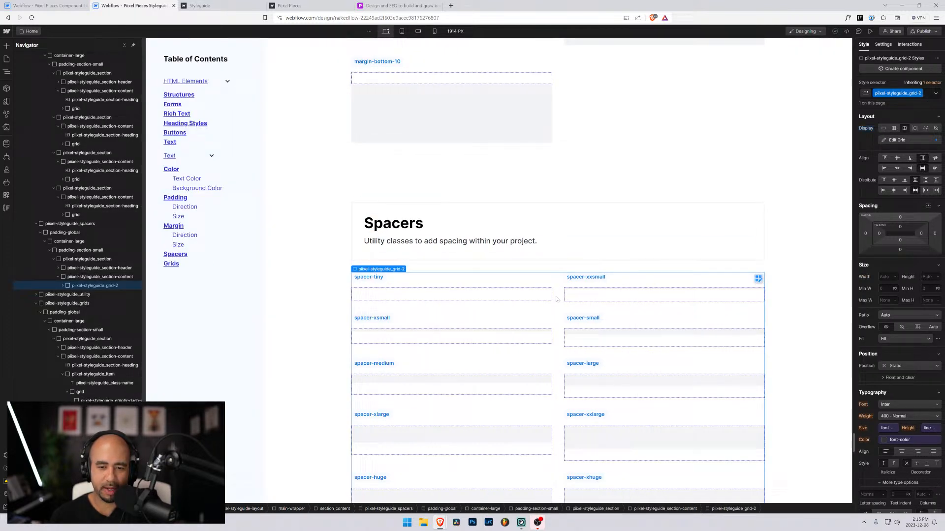
{"action": "left_click", "coordinate": [927, 94]}
{"action": "key", "text": "BackSpace"}
{"action": "type", "text": "g"}
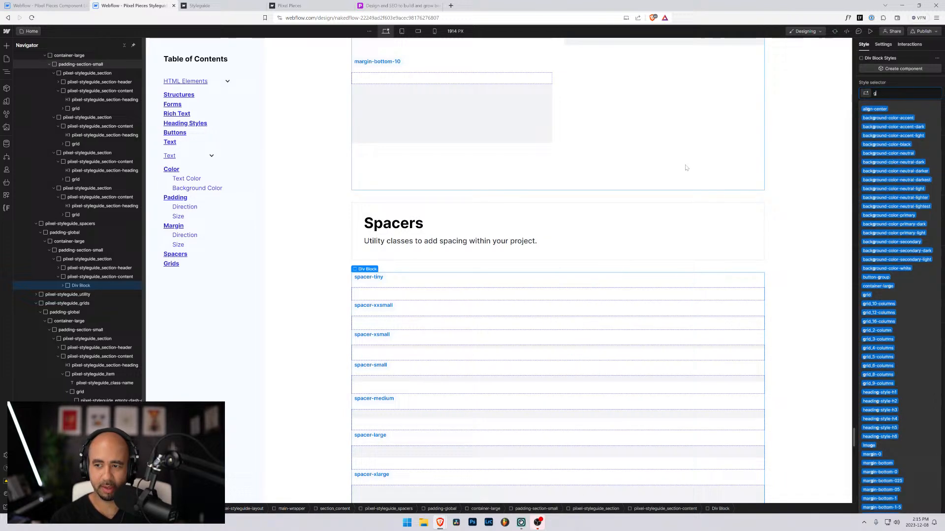
{"action": "type", "text": "rid_2"}
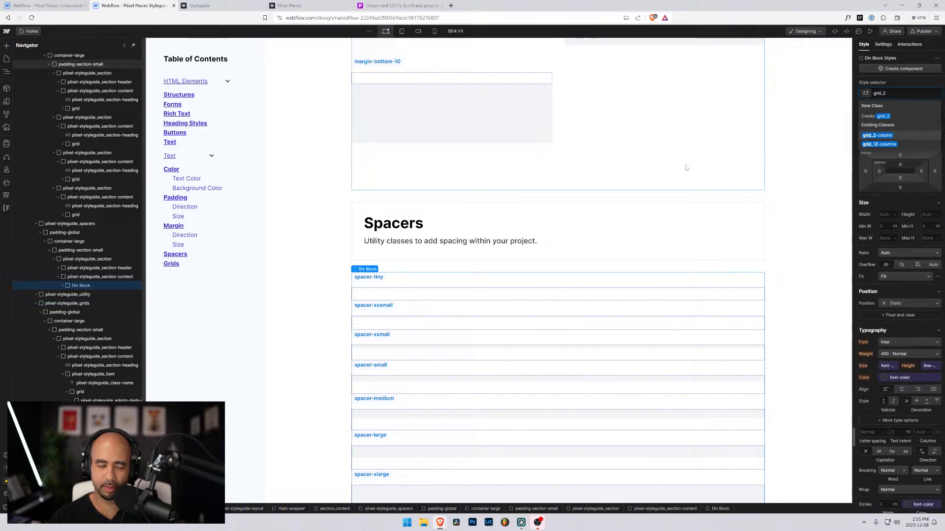
{"action": "key", "text": "Return"}
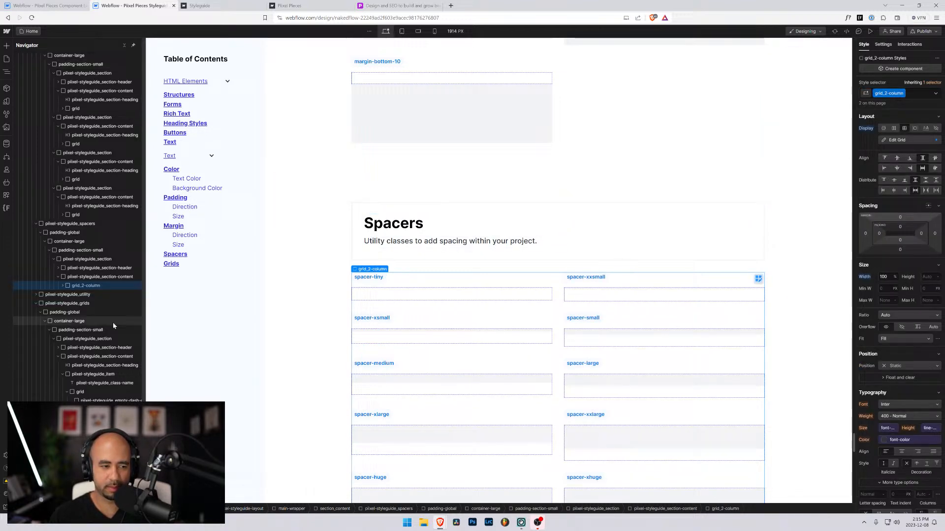
Step: Rename the grid_2-column class to grid_2-columns on the first grid under Grid Sizing Classes
{"action": "scroll", "coordinate": [393, 331], "scroll_direction": "down", "scroll_amount": 20}
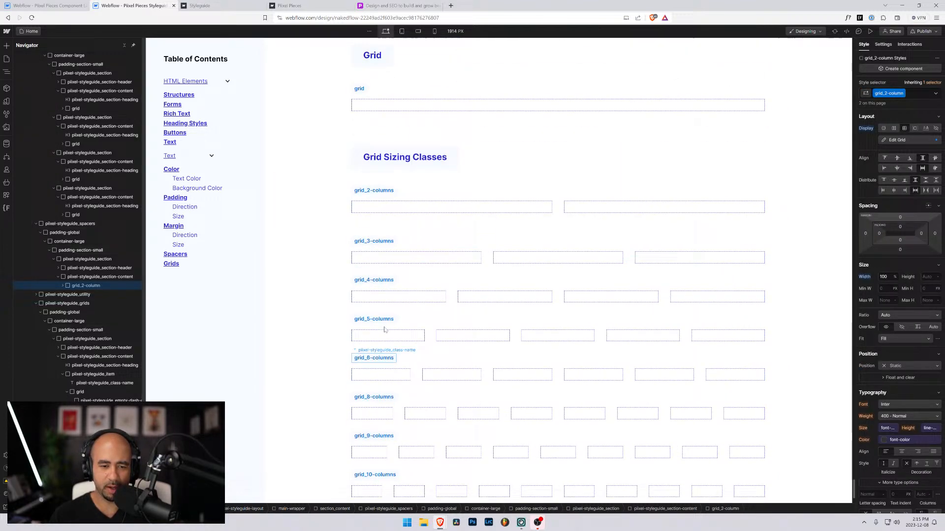
{"action": "scroll", "coordinate": [393, 332], "scroll_direction": "up", "scroll_amount": 5}
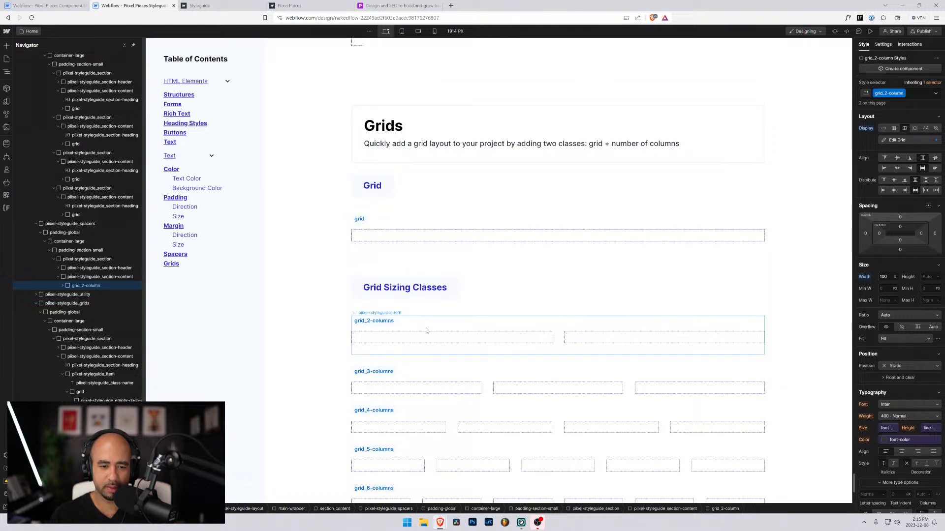
{"action": "left_click", "coordinate": [392, 329]}
{"action": "left_click", "coordinate": [560, 340]}
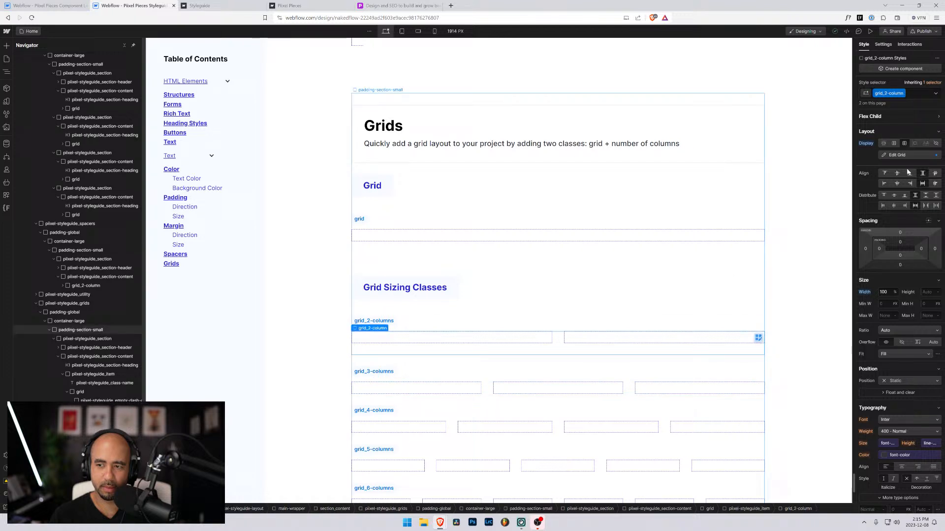
{"action": "double_click", "coordinate": [896, 94]}
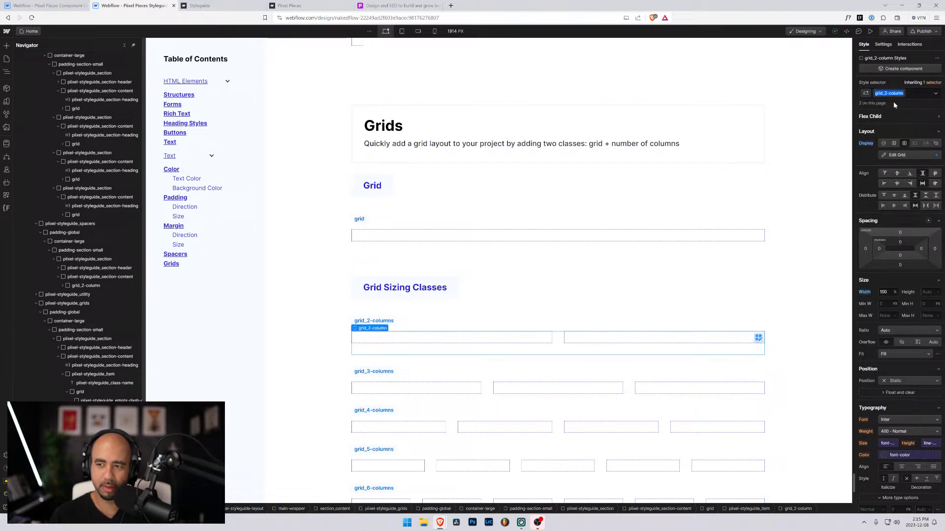
{"action": "type", "text": "s"}
{"action": "key", "text": "Return"}
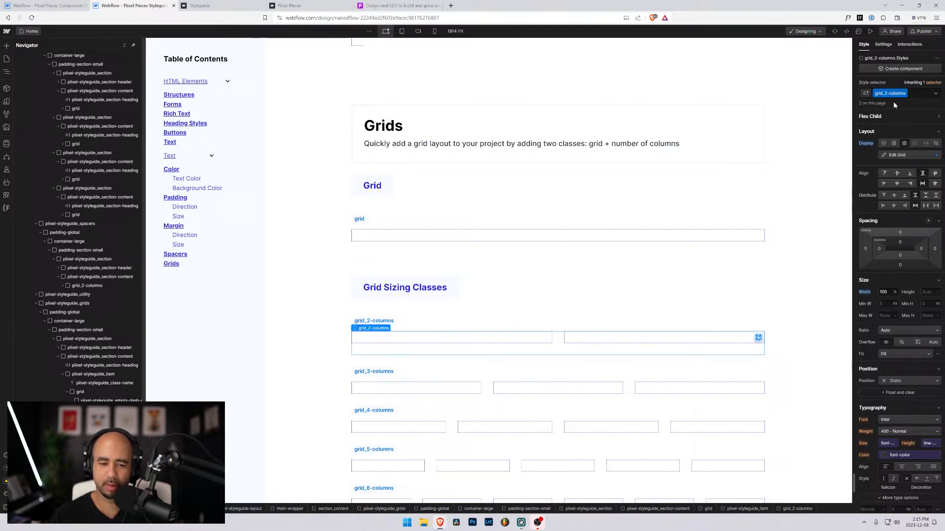
{"action": "scroll", "coordinate": [514, 222], "scroll_direction": "up", "scroll_amount": 10}
{"action": "scroll", "coordinate": [521, 222], "scroll_direction": "up", "scroll_amount": 14}
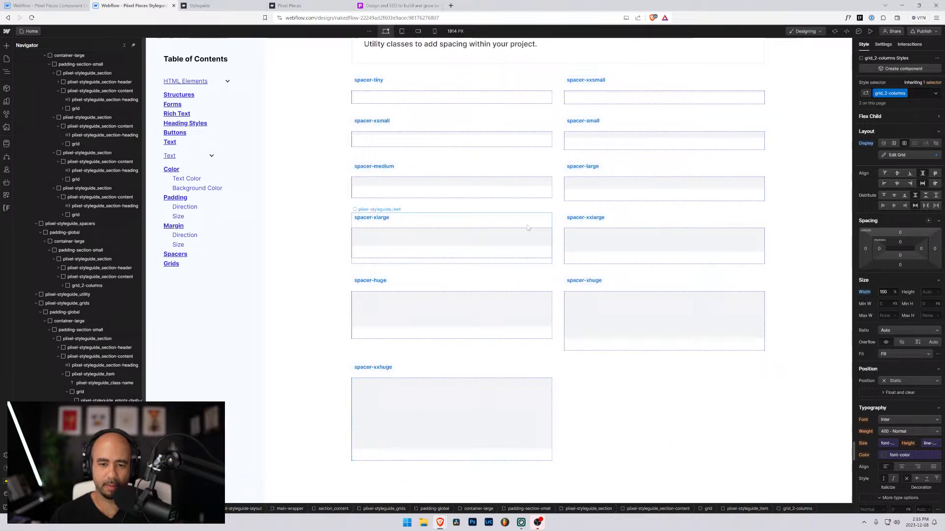
{"action": "scroll", "coordinate": [529, 450], "scroll_direction": "down", "scroll_amount": 5}
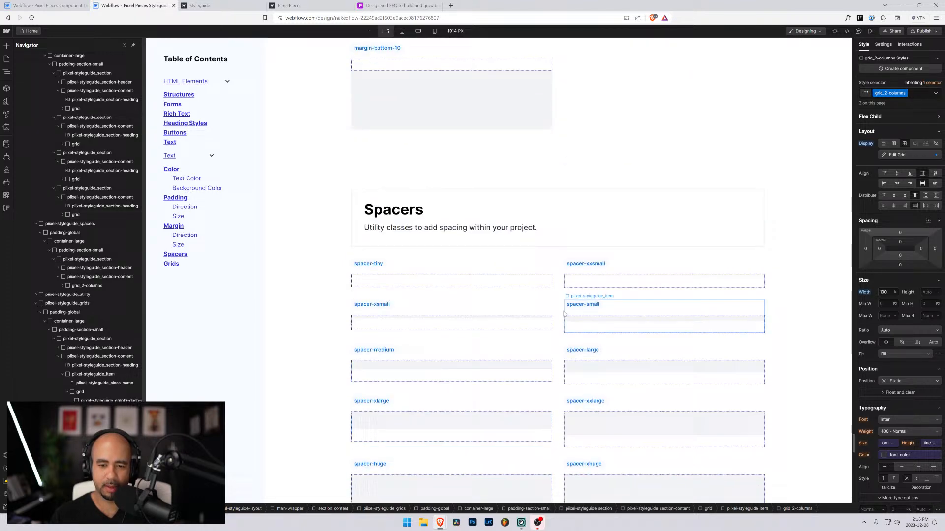
Step: Replace the grid and grid-2-columns classes on the Bottom Margins grid with the existing grid_2-columns class
{"action": "left_click", "coordinate": [558, 307]}
{"action": "scroll", "coordinate": [572, 251], "scroll_direction": "up", "scroll_amount": 8}
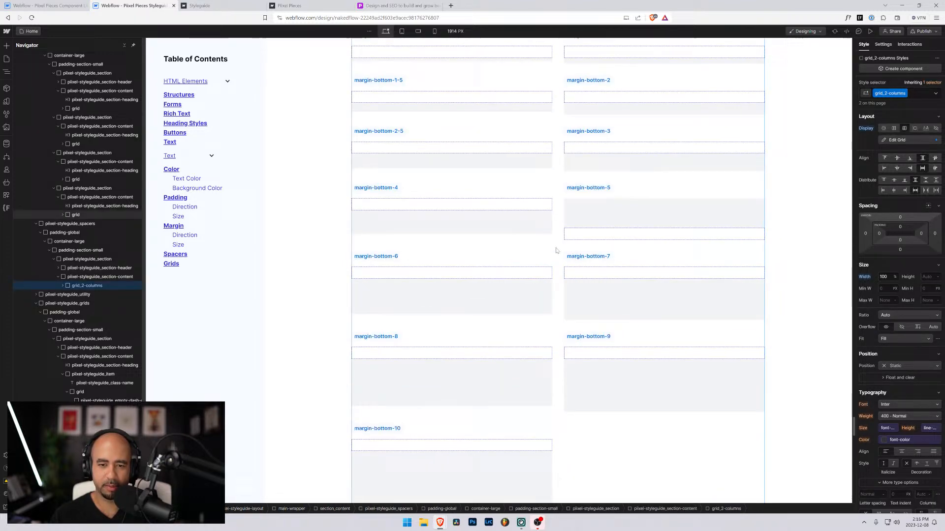
{"action": "left_click", "coordinate": [557, 251]}
{"action": "scroll", "coordinate": [557, 251], "scroll_direction": "up", "scroll_amount": 5}
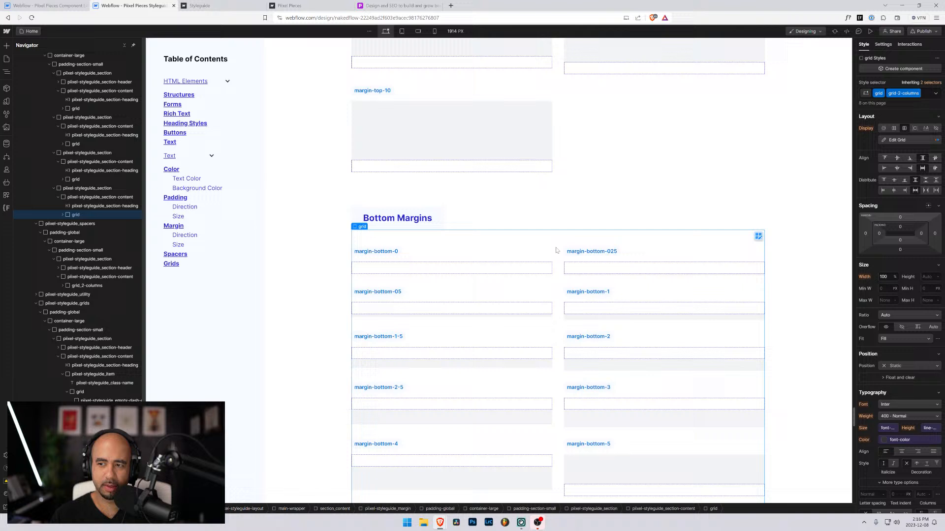
{"action": "left_click", "coordinate": [925, 96]}
{"action": "key", "text": "BackSpace"}
{"action": "key", "text": "BackSpace"}
{"action": "type", "text": "grid_2"}
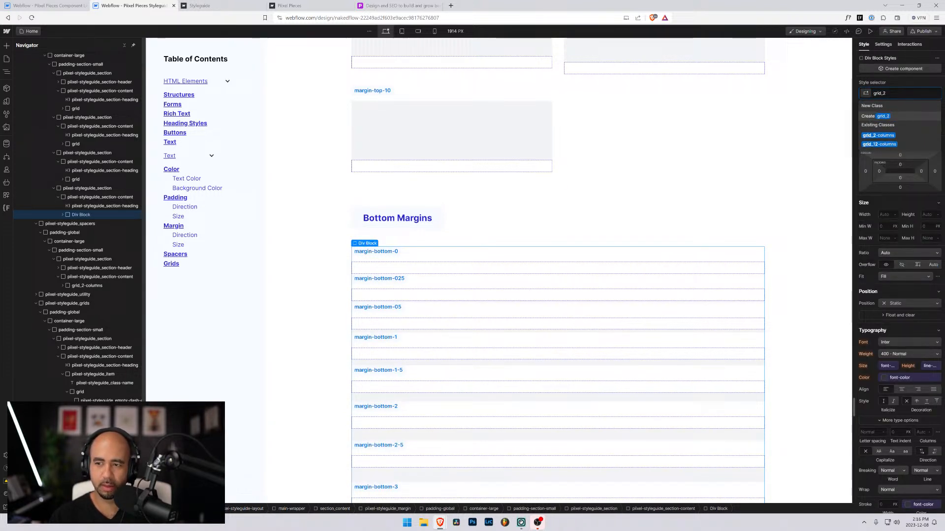
{"action": "key", "text": "Down"}
{"action": "key", "text": "Return"}
Step: Replace the grid and grid-2-columns classes on the Top Margins grid with the existing grid_2-columns class
{"action": "scroll", "coordinate": [560, 164], "scroll_direction": "up", "scroll_amount": 5}
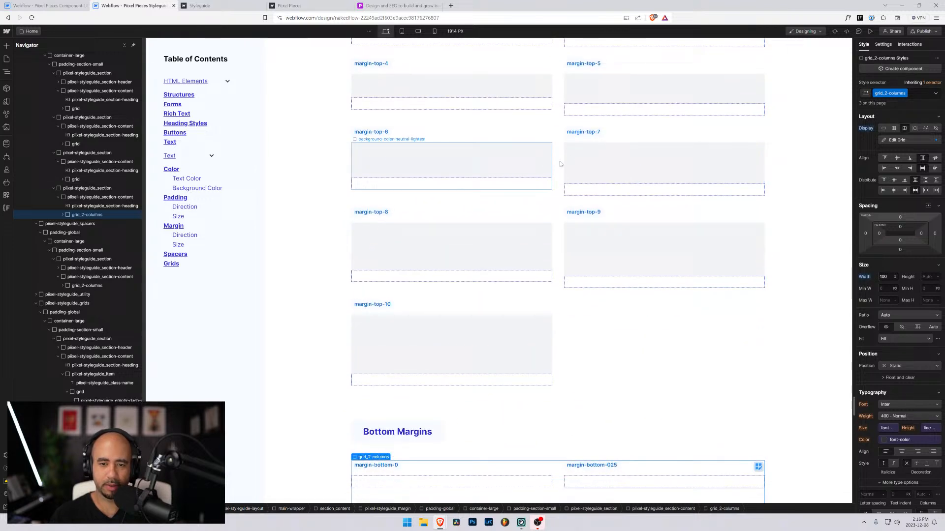
{"action": "left_click", "coordinate": [560, 164]}
{"action": "scroll", "coordinate": [560, 164], "scroll_direction": "up", "scroll_amount": 5}
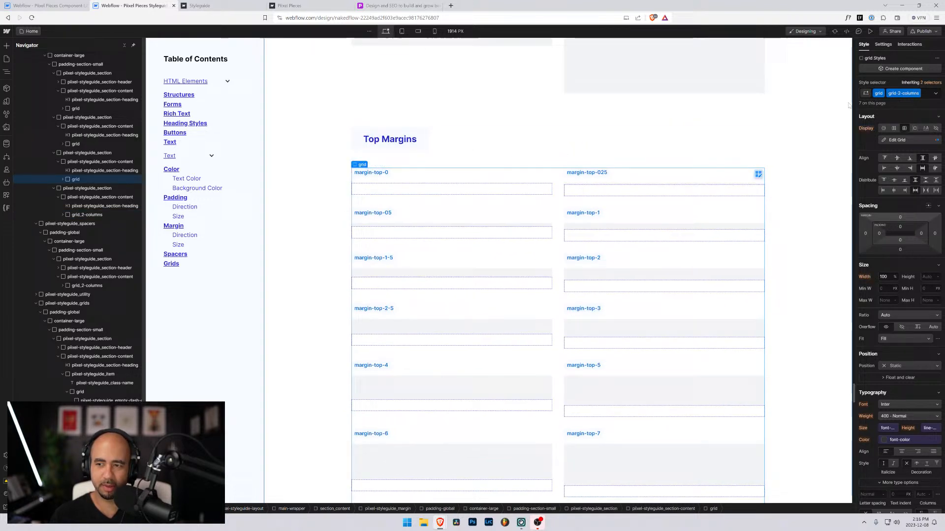
{"action": "left_click", "coordinate": [924, 97]}
{"action": "key", "text": "BackSpace"}
{"action": "key", "text": "BackSpace"}
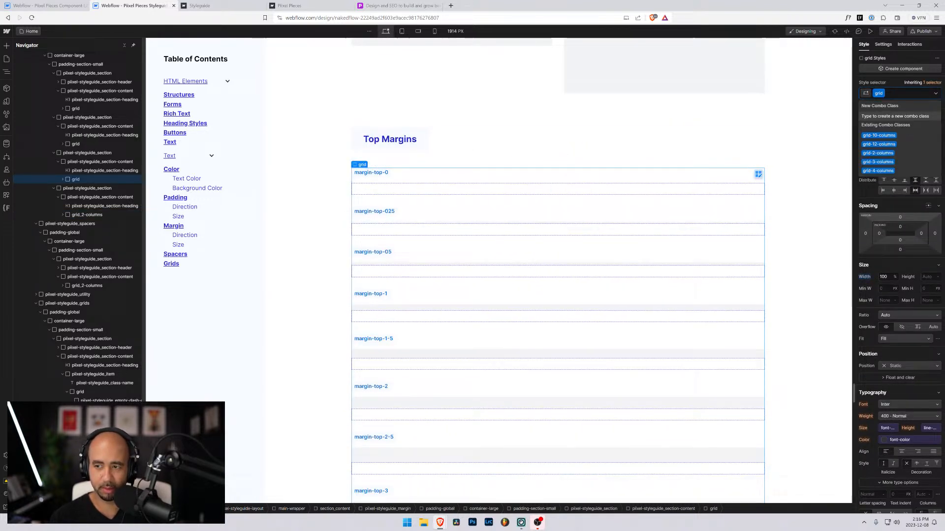
{"action": "type", "text": "grid_"}
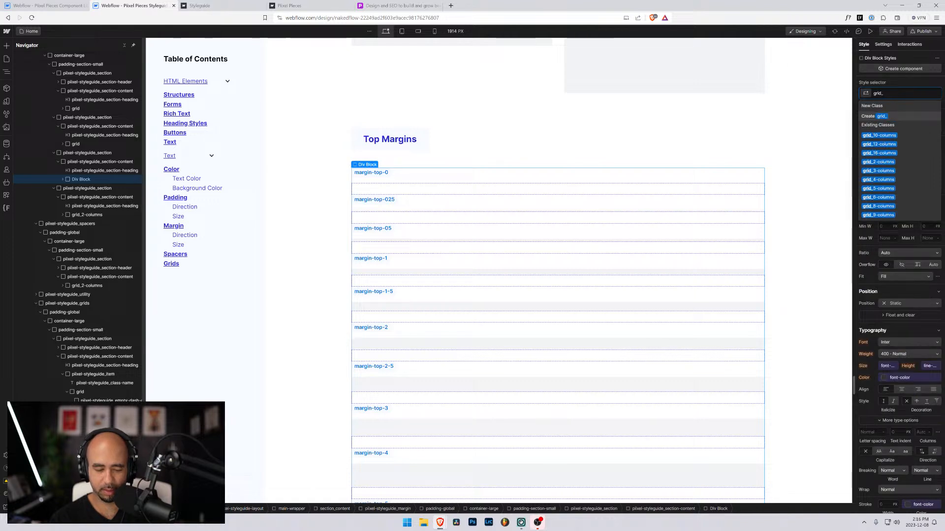
{"action": "type", "text": "2-columns"}
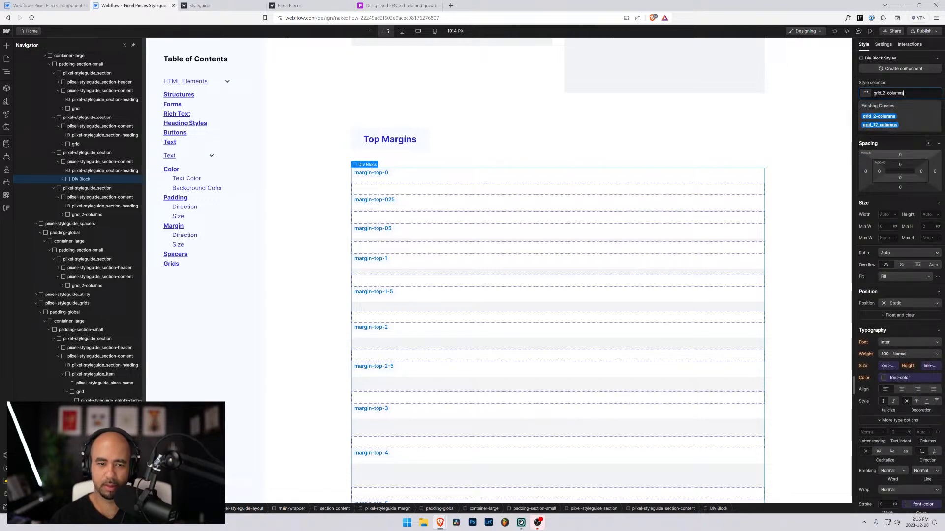
{"action": "key", "text": "Return"}
Step: Replace both classes on the grid under Margin Sizing Classes with the existing grid_2-columns class
{"action": "scroll", "coordinate": [555, 184], "scroll_direction": "up", "scroll_amount": 10}
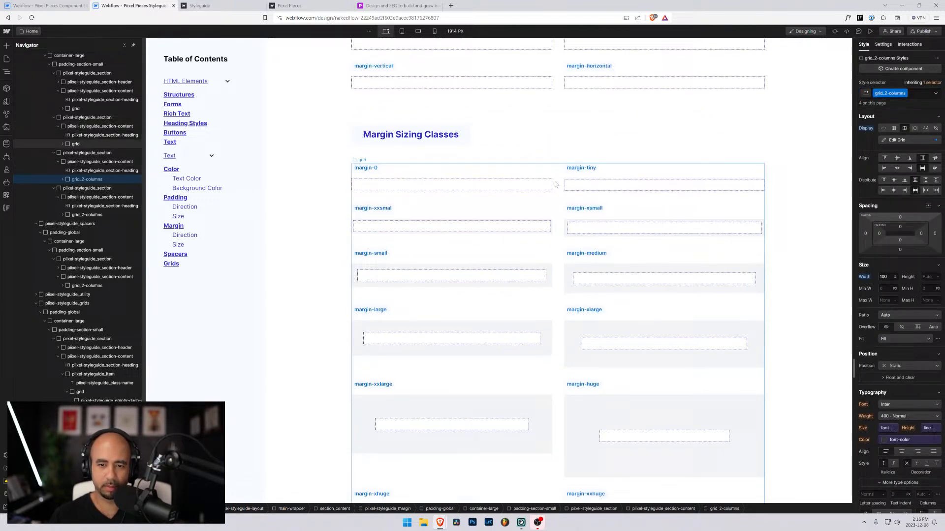
{"action": "left_click", "coordinate": [558, 181]}
{"action": "left_click", "coordinate": [924, 100]}
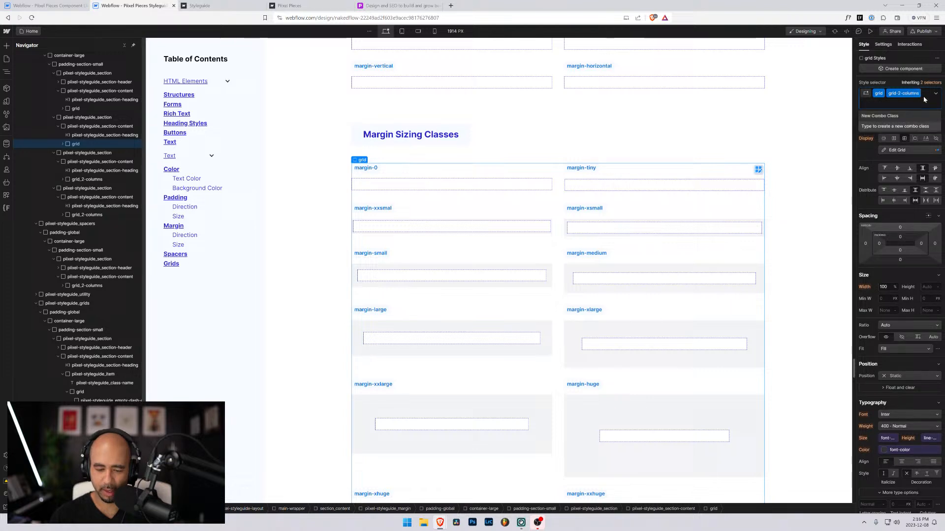
{"action": "key", "text": "BackSpace"}
{"action": "key", "text": "BackSpace"}
{"action": "type", "text": "grid_"}
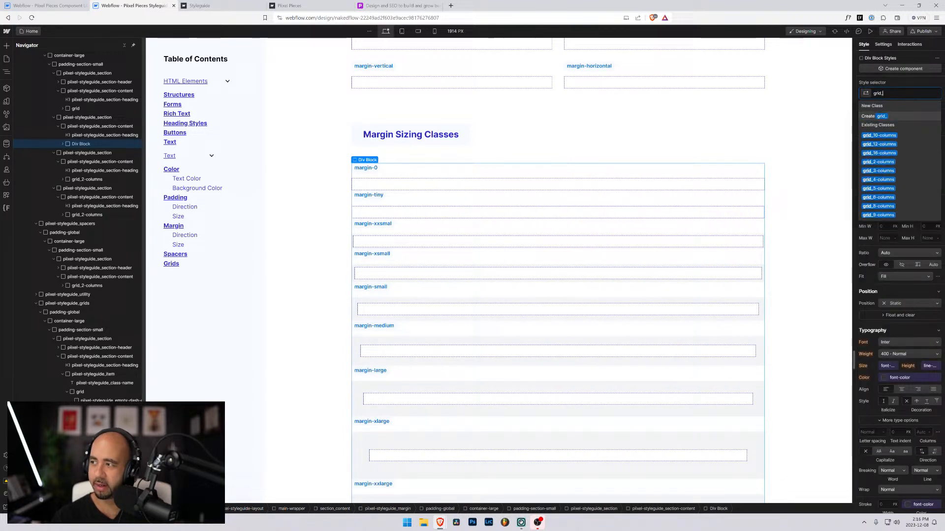
{"action": "type", "text": "2"}
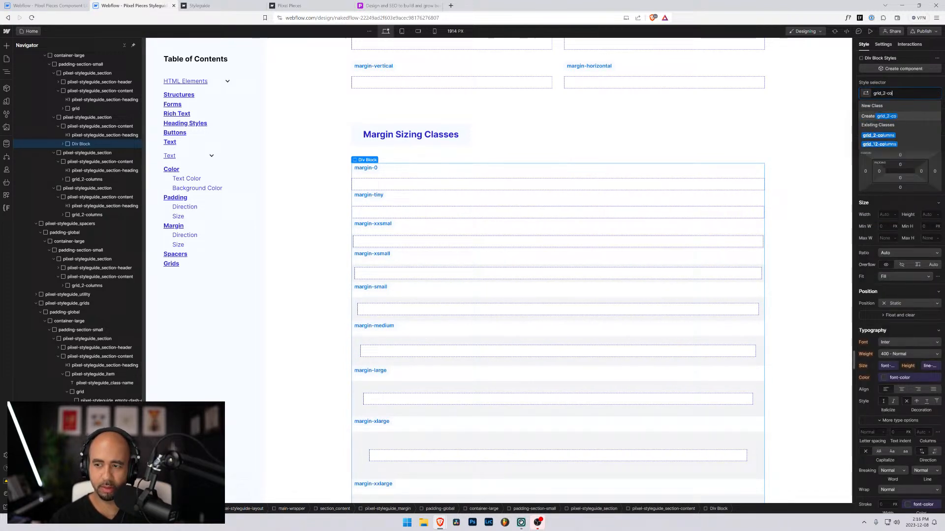
{"action": "type", "text": "-co"}
{"action": "key", "text": "Down"}
{"action": "key", "text": "Return"}
Step: Replace both classes on the grid under Margin Direction Classes with the existing grid_2-columns class
{"action": "scroll", "coordinate": [594, 179], "scroll_direction": "up", "scroll_amount": 5}
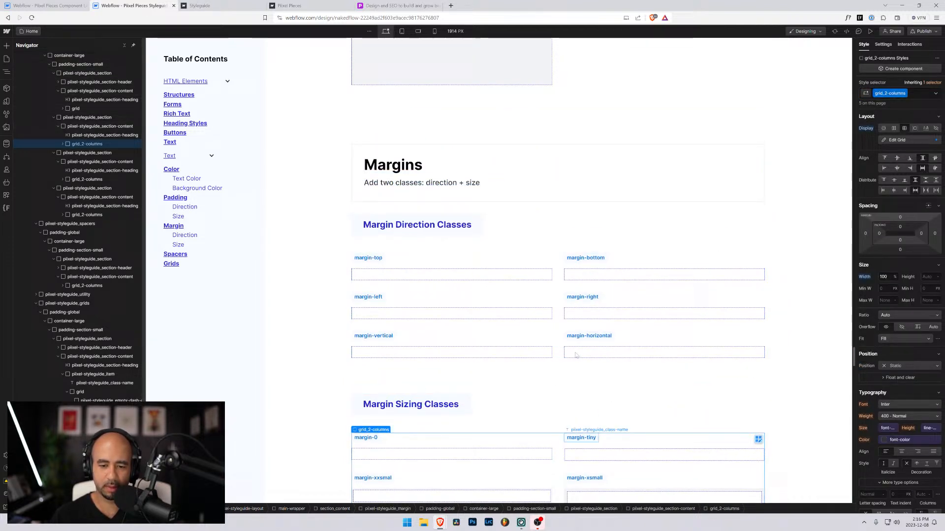
{"action": "left_click", "coordinate": [639, 259]}
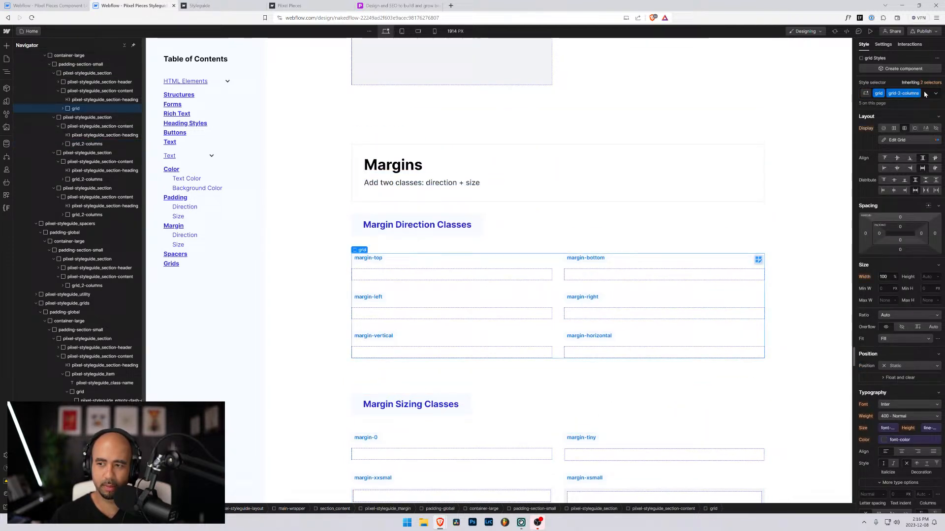
{"action": "left_click", "coordinate": [924, 94]}
{"action": "key", "text": "BackSpace"}
{"action": "key", "text": "BackSpace"}
{"action": "type", "text": "grid_2"}
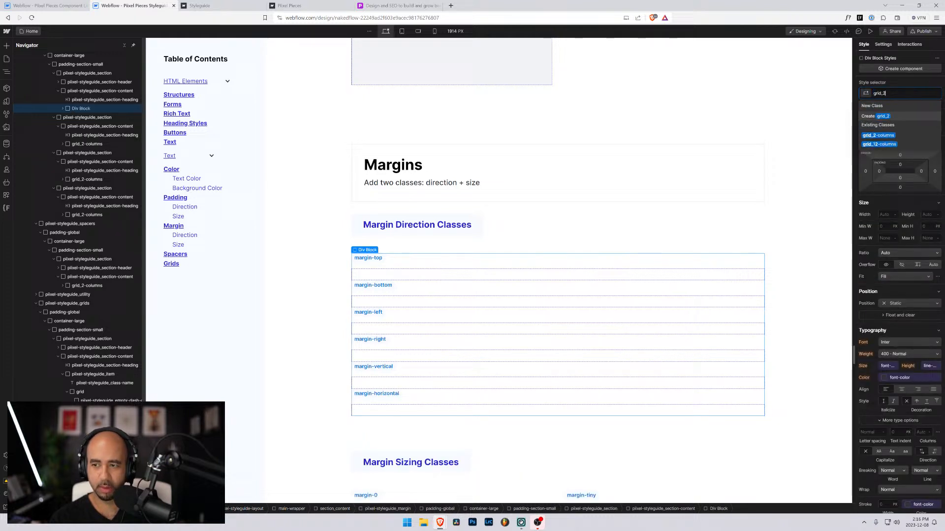
{"action": "type", "text": "-co"}
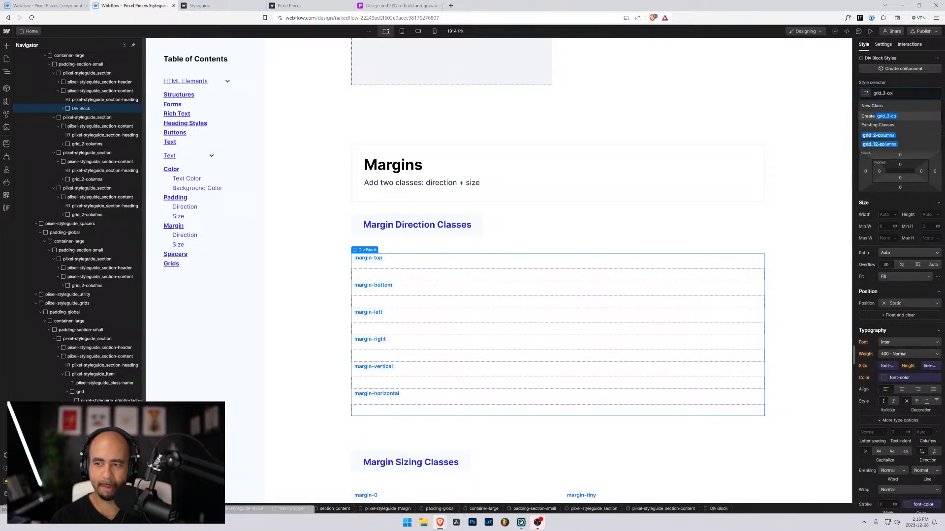
{"action": "type", "text": "lu"}
{"action": "key", "text": "Return"}
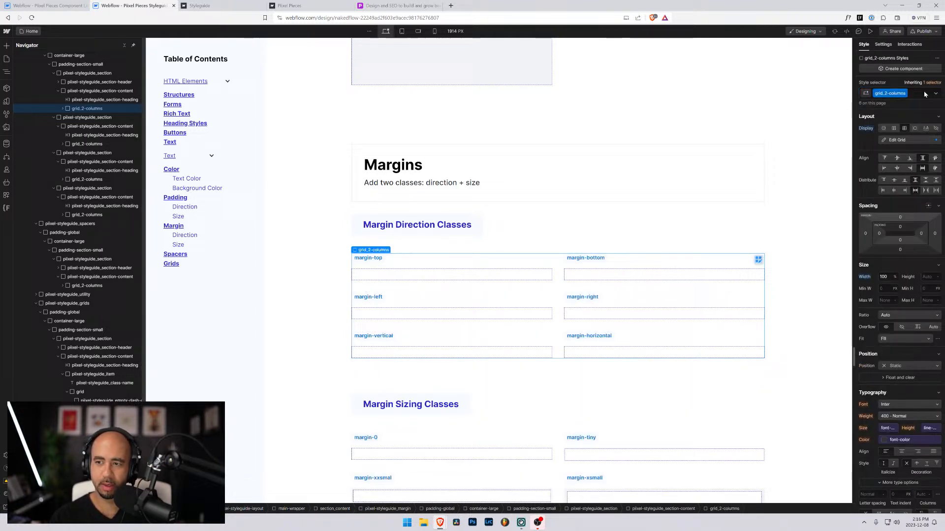
Step: Replace both classes on the grid holding the padding-bottom items with the existing grid_2-columns class
{"action": "scroll", "coordinate": [498, 187], "scroll_direction": "up", "scroll_amount": 4}
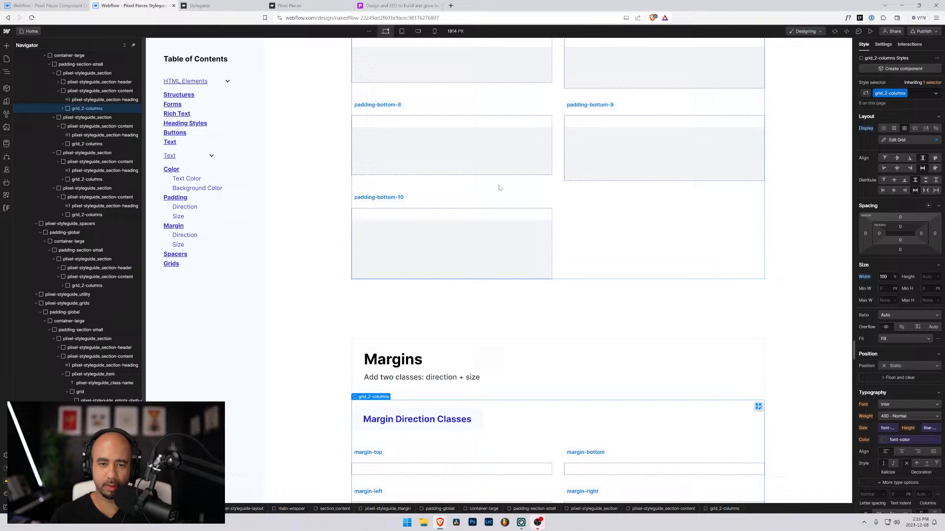
{"action": "left_click", "coordinate": [557, 211]}
{"action": "left_click", "coordinate": [926, 99]}
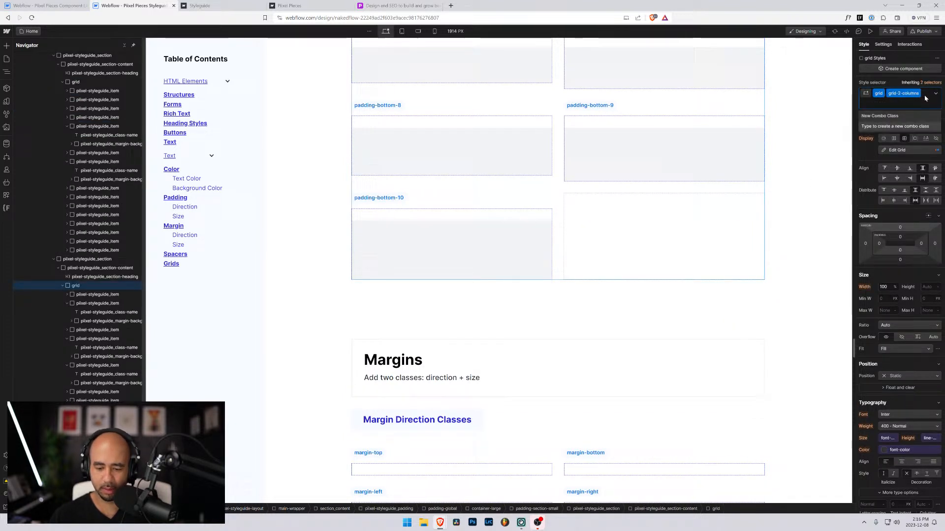
{"action": "key", "text": "BackSpace"}
{"action": "key", "text": "BackSpace"}
{"action": "type", "text": "grid_2-c"}
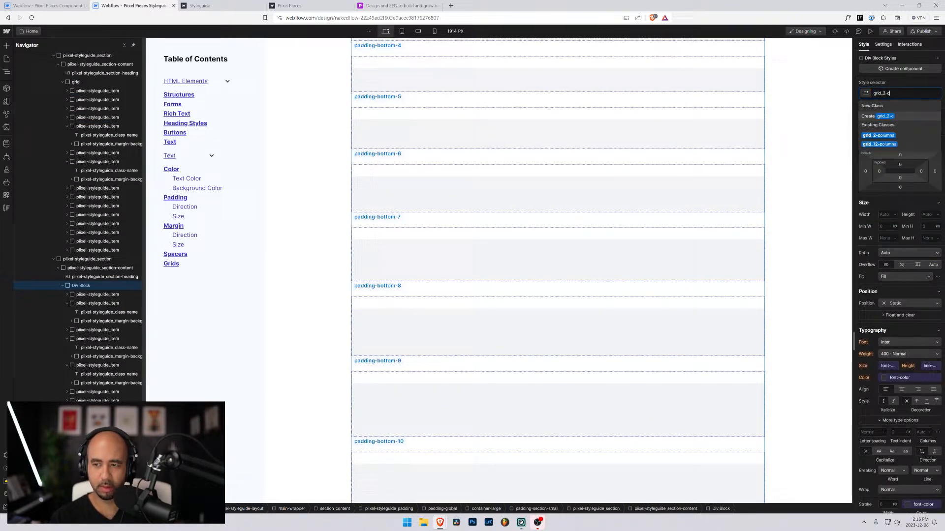
{"action": "key", "text": "Down"}
{"action": "key", "text": "Return"}
Step: Replace both classes on the grid under Padding Top Classes with the existing grid_2-columns class
{"action": "scroll", "coordinate": [695, 168], "scroll_direction": "up", "scroll_amount": 10}
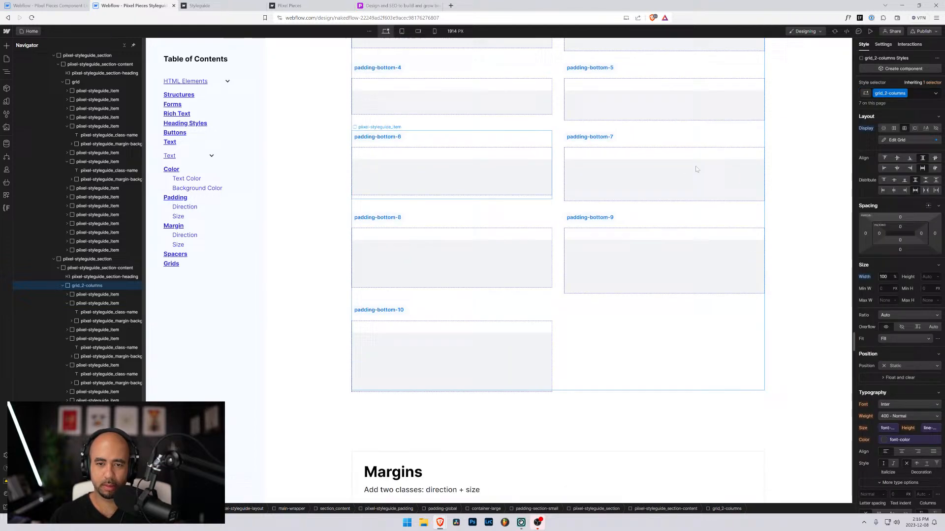
{"action": "scroll", "coordinate": [608, 182], "scroll_direction": "up", "scroll_amount": 3}
{"action": "left_click", "coordinate": [558, 198]}
{"action": "scroll", "coordinate": [558, 198], "scroll_direction": "up", "scroll_amount": 5}
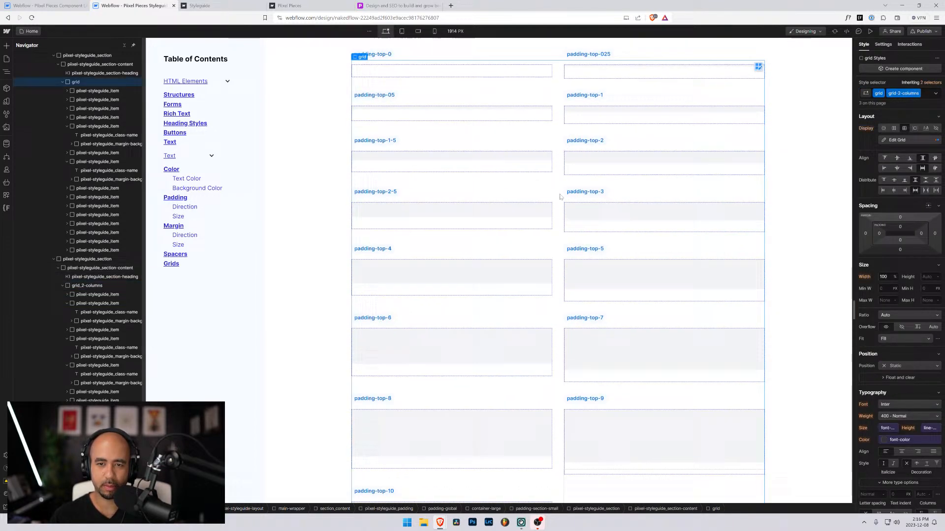
{"action": "left_click", "coordinate": [926, 93]}
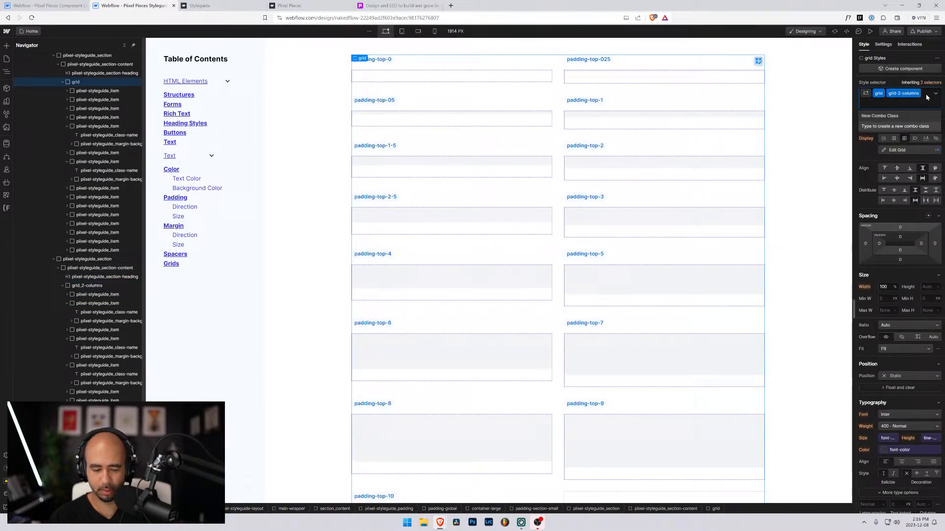
{"action": "key", "text": "BackSpace"}
{"action": "key", "text": "BackSpace"}
{"action": "type", "text": "grid_2"}
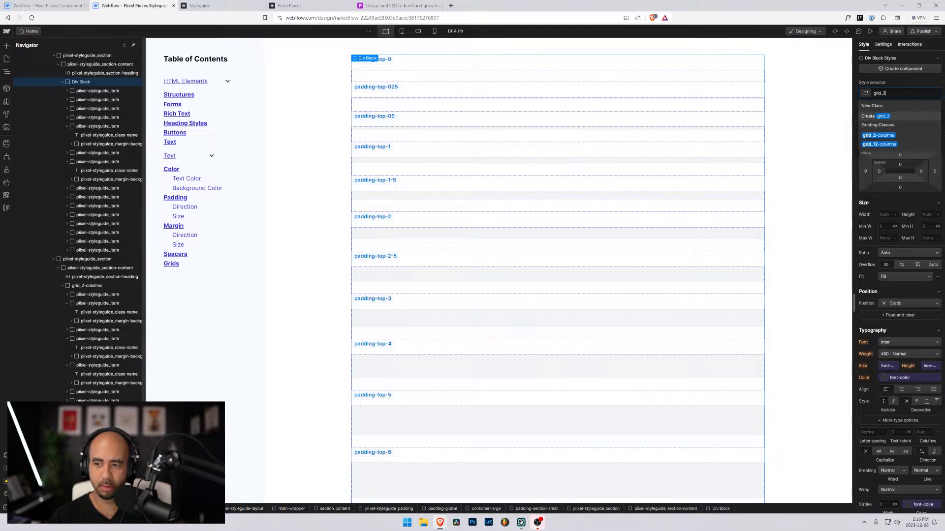
{"action": "key", "text": "Return"}
Step: Replace both classes on the grid under Padding Sizing Classes with the existing grid_2-columns class
{"action": "scroll", "coordinate": [569, 161], "scroll_direction": "up", "scroll_amount": 4}
{"action": "scroll", "coordinate": [568, 161], "scroll_direction": "up", "scroll_amount": 4}
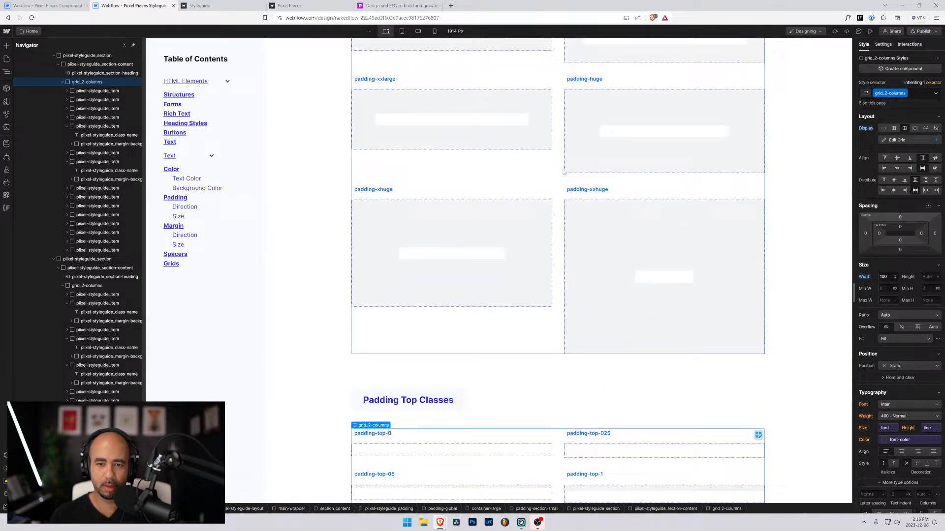
{"action": "left_click", "coordinate": [559, 174]}
{"action": "scroll", "coordinate": [558, 174], "scroll_direction": "up", "scroll_amount": 7}
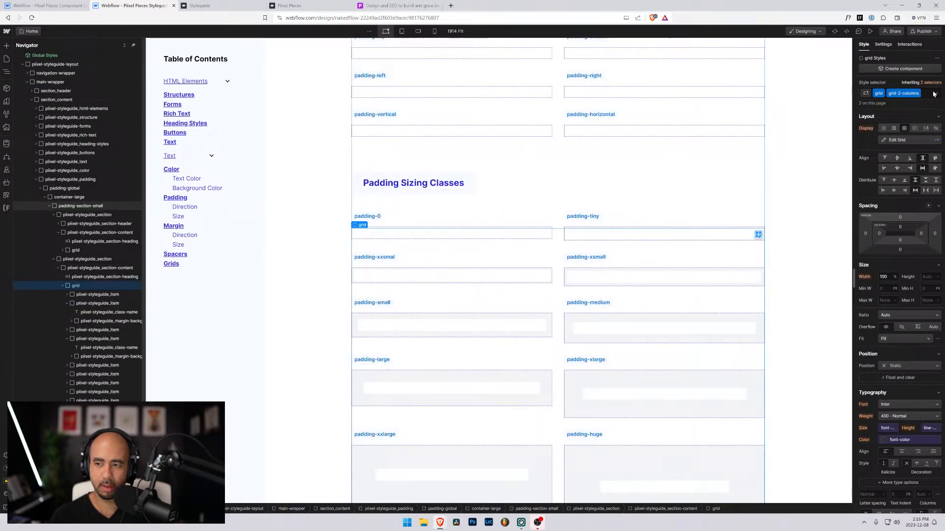
{"action": "left_click", "coordinate": [925, 97]}
{"action": "key", "text": "BackSpace"}
{"action": "type", "text": "grid"}
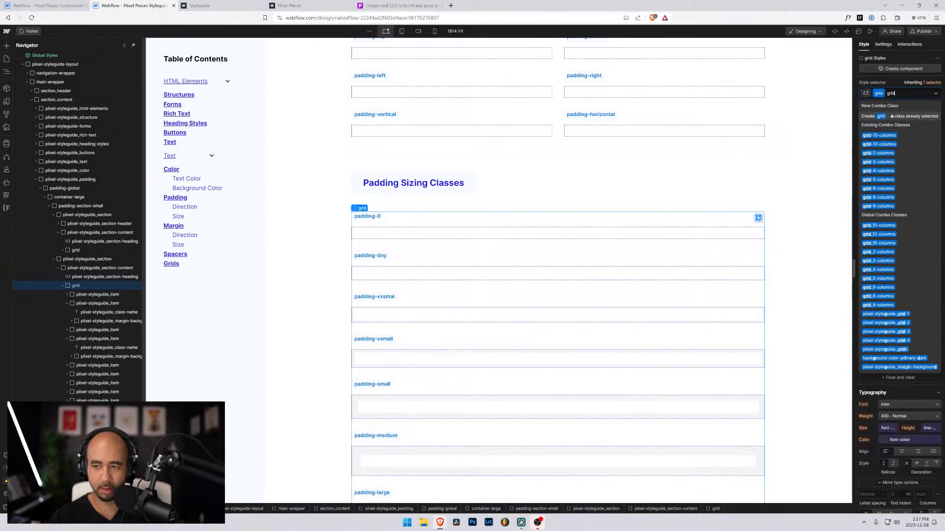
{"action": "key", "text": "BackSpace"}
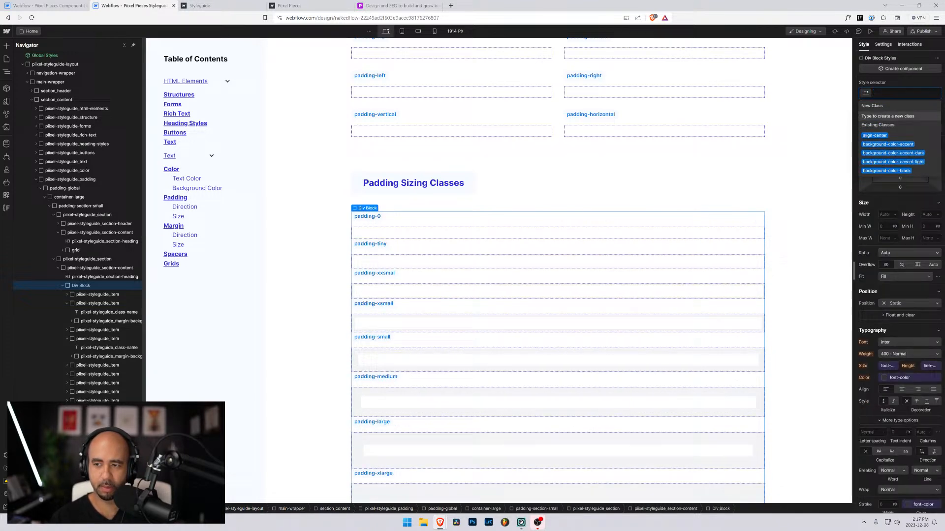
{"action": "type", "text": "_2"}
{"action": "key", "text": "Down"}
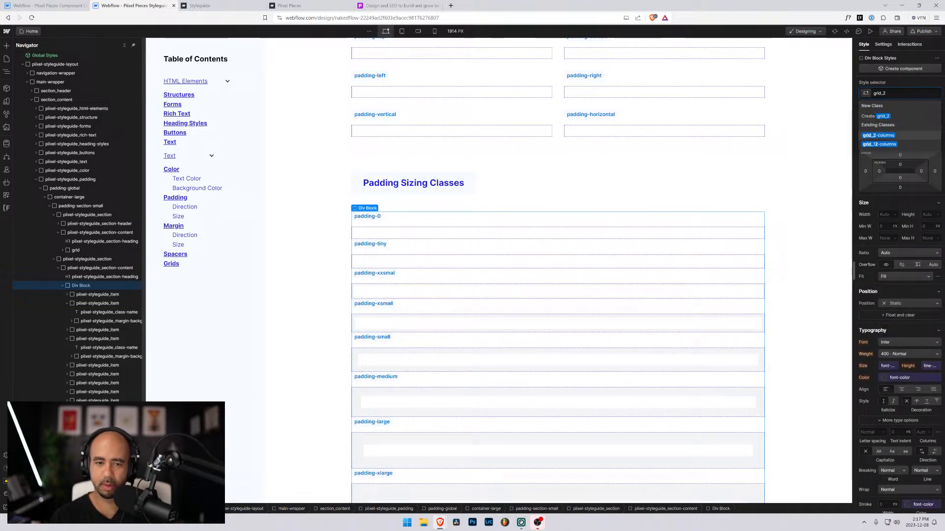
{"action": "key", "text": "Return"}
Step: Replace both classes on the Padding Direction Classes grid with grid_2-columns, and check the page at the mobile landscape breakpoint before returning to desktop
{"action": "scroll", "coordinate": [565, 388], "scroll_direction": "up", "scroll_amount": 4}
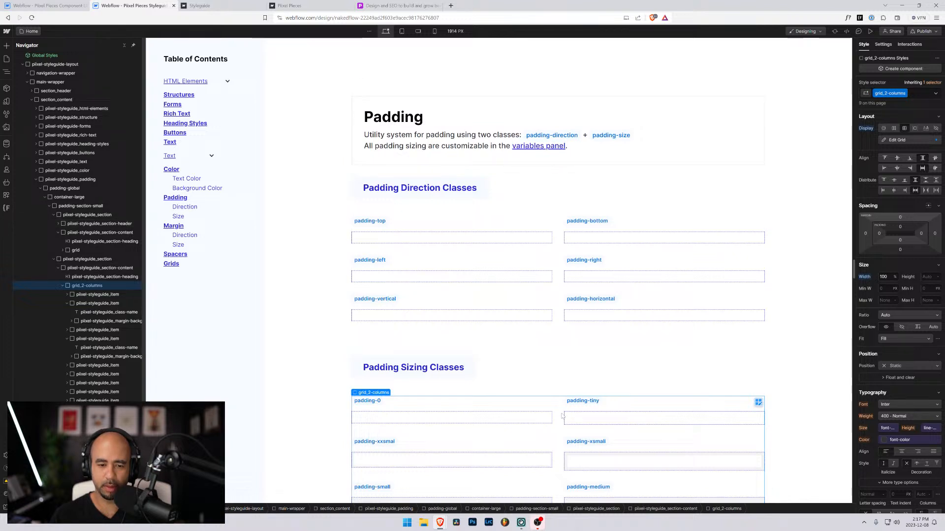
{"action": "left_click", "coordinate": [562, 281]}
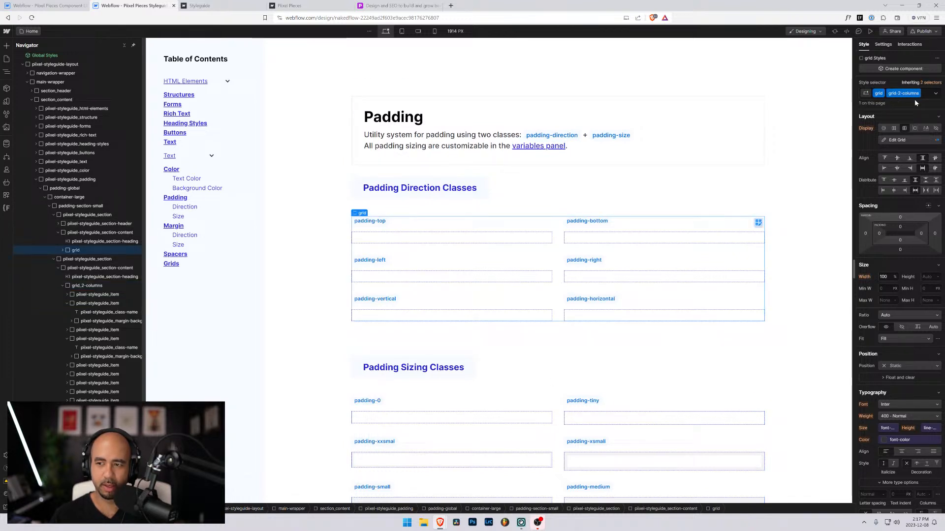
{"action": "left_click", "coordinate": [928, 97]}
{"action": "key", "text": "BackSpace"}
{"action": "key", "text": "BackSpace"}
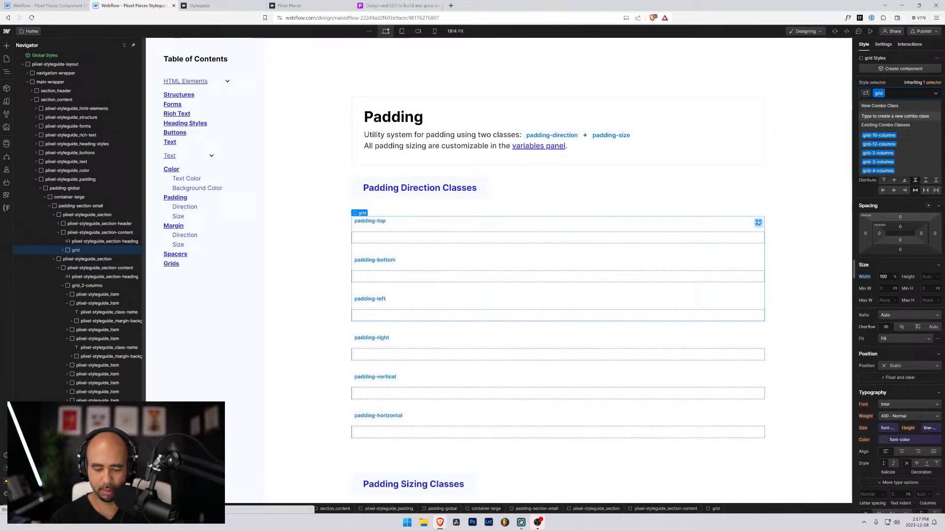
{"action": "type", "text": "grid_2"}
{"action": "key", "text": "Return"}
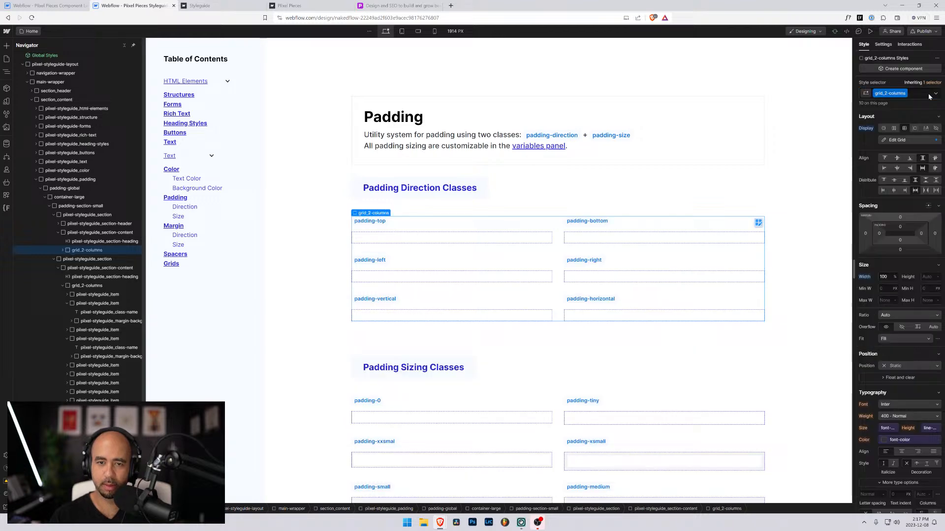
{"action": "left_click", "coordinate": [418, 31]}
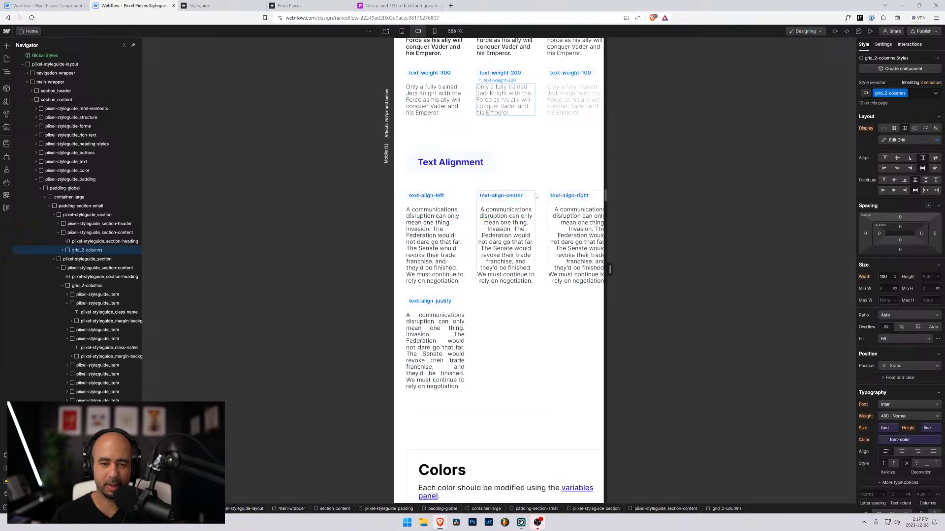
{"action": "left_click", "coordinate": [386, 31]}
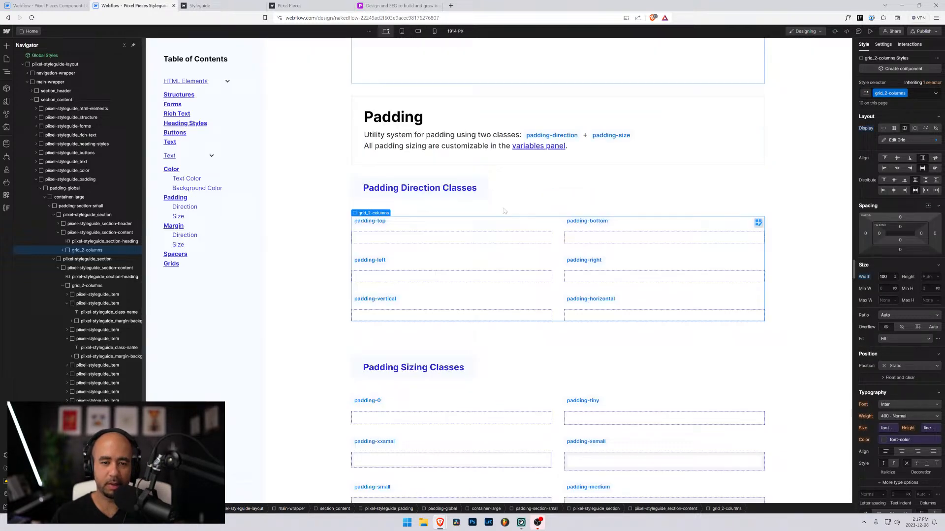
Step: Replace the class on the grid under Background Color with the existing grid_3-columns class
{"action": "scroll", "coordinate": [490, 179], "scroll_direction": "up", "scroll_amount": 15}
{"action": "left_click", "coordinate": [490, 178]}
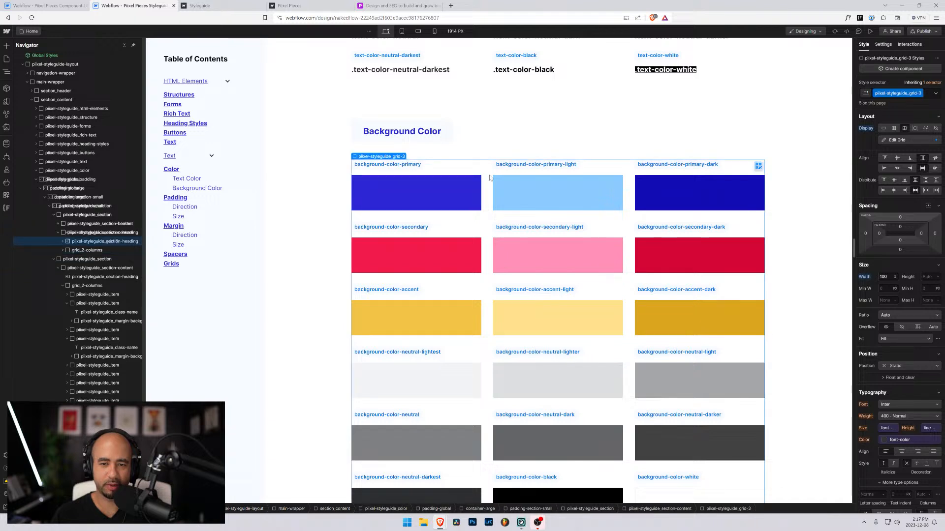
{"action": "left_click", "coordinate": [927, 94]}
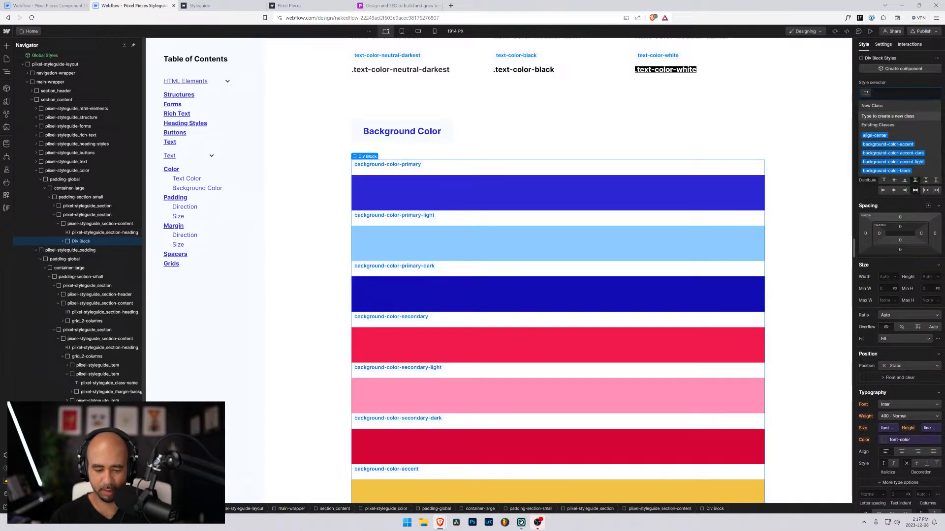
{"action": "type", "text": "grid_3"}
{"action": "key", "text": "Return"}
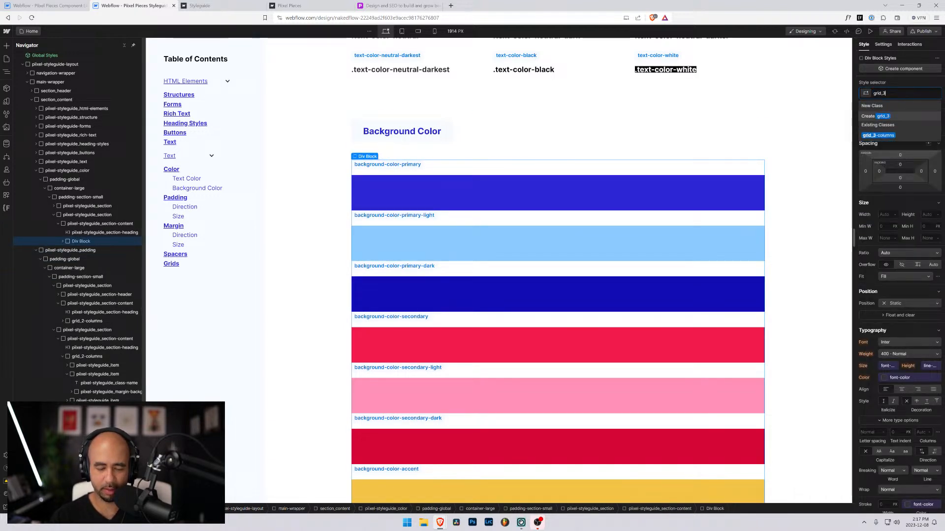
{"action": "scroll", "coordinate": [557, 235], "scroll_direction": "down", "scroll_amount": 5}
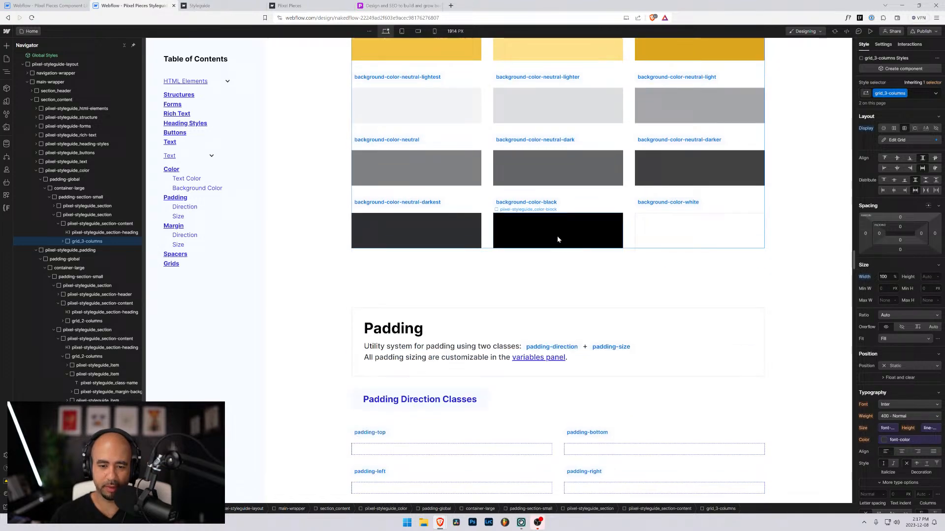
Step: Replace the class on the grid under Text Color with the existing grid_3-columns class
{"action": "scroll", "coordinate": [527, 226], "scroll_direction": "up", "scroll_amount": 10}
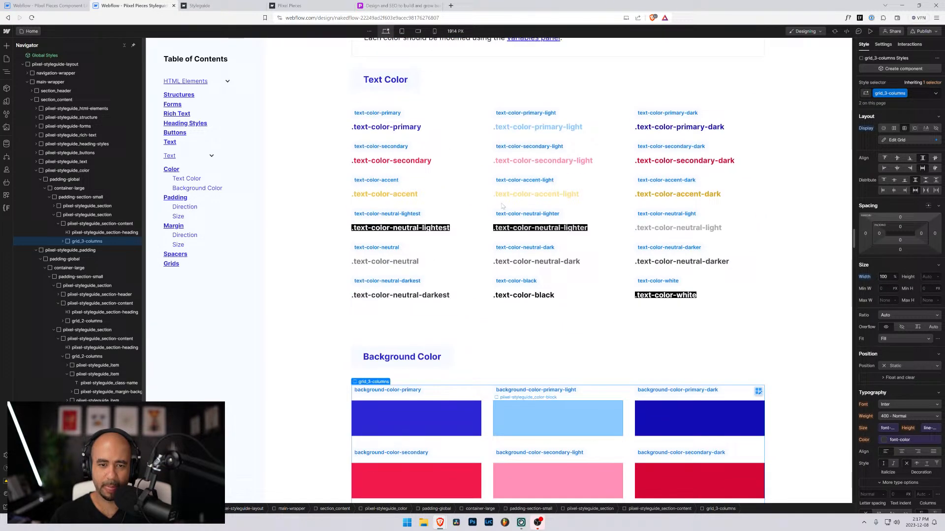
{"action": "left_click", "coordinate": [487, 158]}
{"action": "left_click", "coordinate": [926, 94]}
{"action": "key", "text": "BackSpace"}
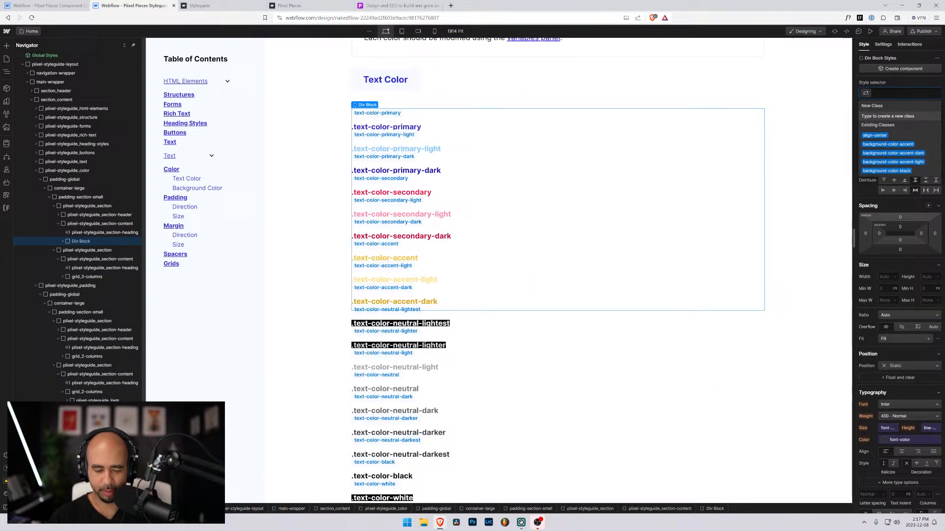
{"action": "type", "text": "grid_3"}
{"action": "key", "text": "Down"}
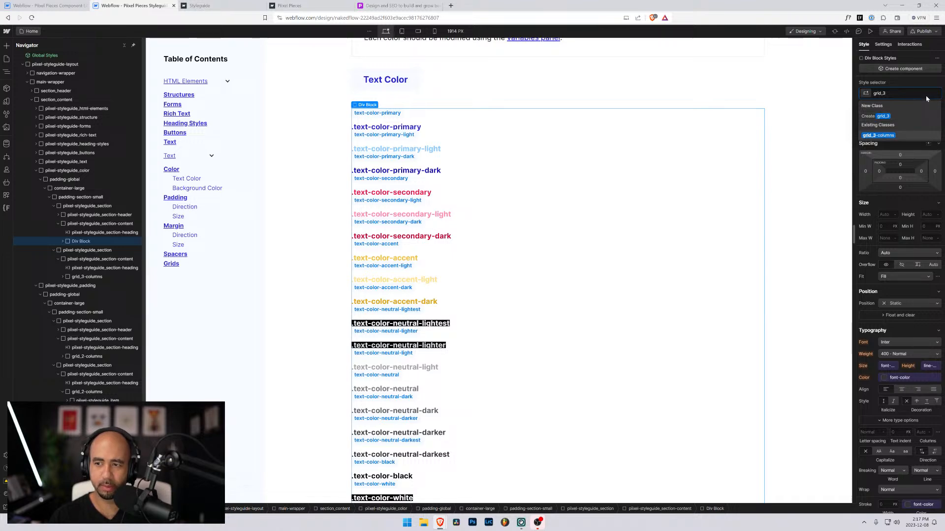
{"action": "key", "text": "Return"}
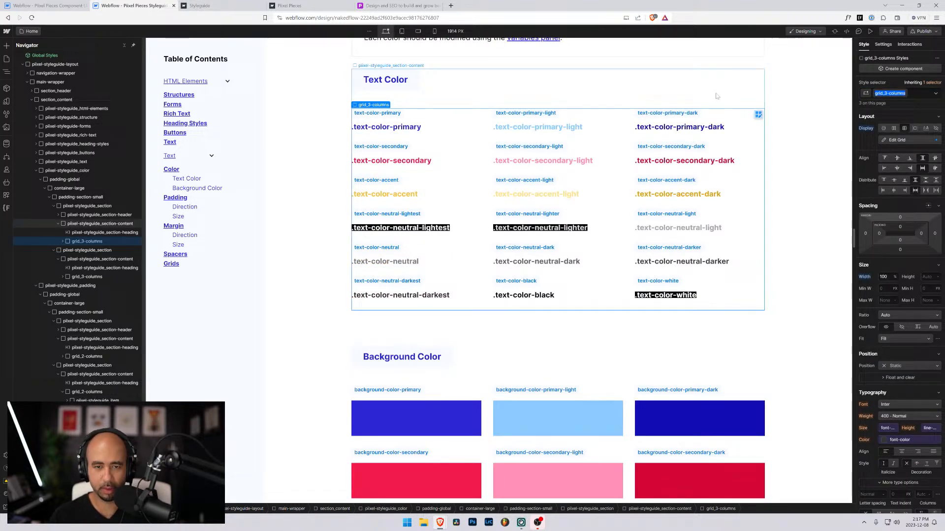
Step: Try to replace the class on the Text Alignment section's content wrapper with grid_3-columns, and undo the class assignment
{"action": "scroll", "coordinate": [582, 163], "scroll_direction": "up", "scroll_amount": 5}
{"action": "scroll", "coordinate": [635, 210], "scroll_direction": "up", "scroll_amount": 4}
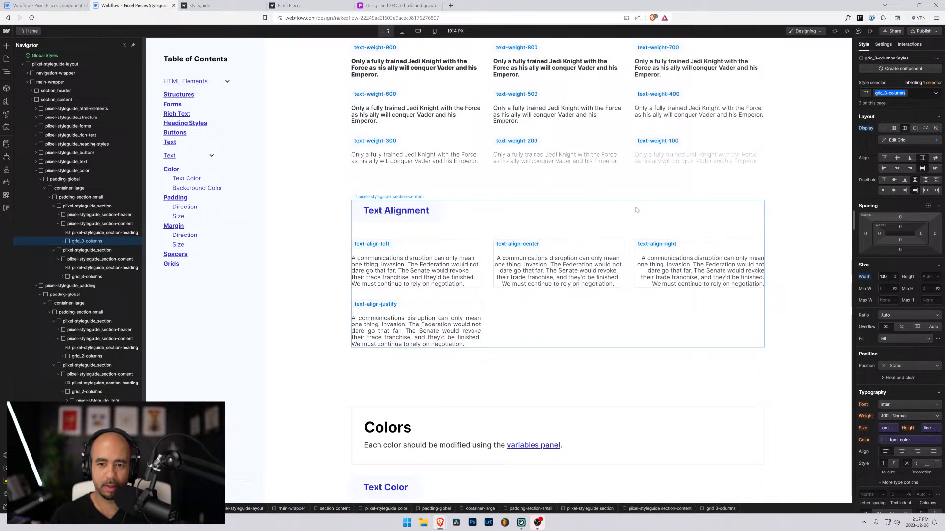
{"action": "left_click", "coordinate": [636, 213]}
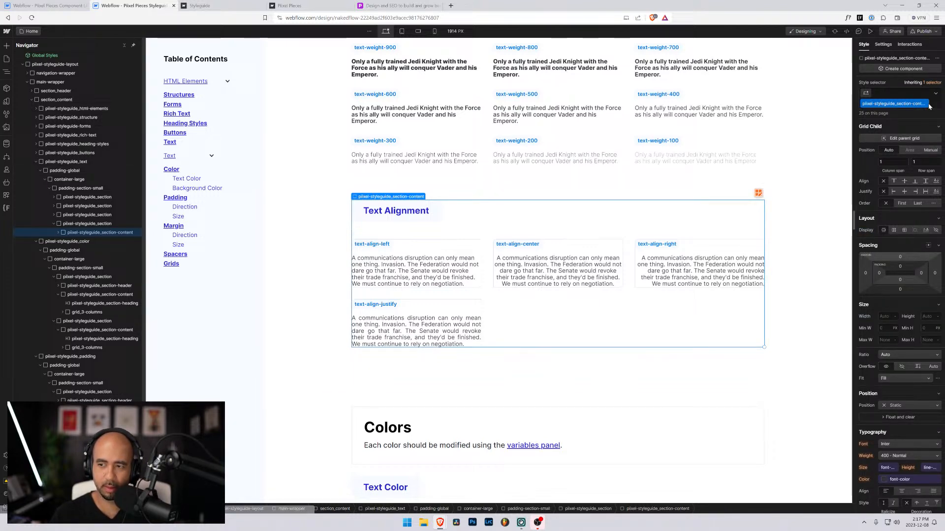
{"action": "left_click", "coordinate": [906, 98]}
{"action": "key", "text": "BackSpace"}
{"action": "type", "text": "grid_3-columns"}
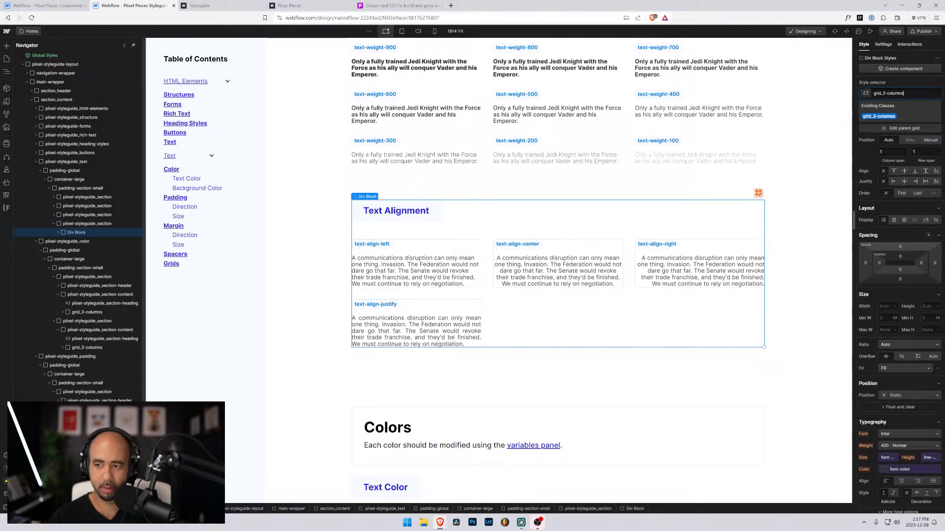
{"action": "key", "text": "Return"}
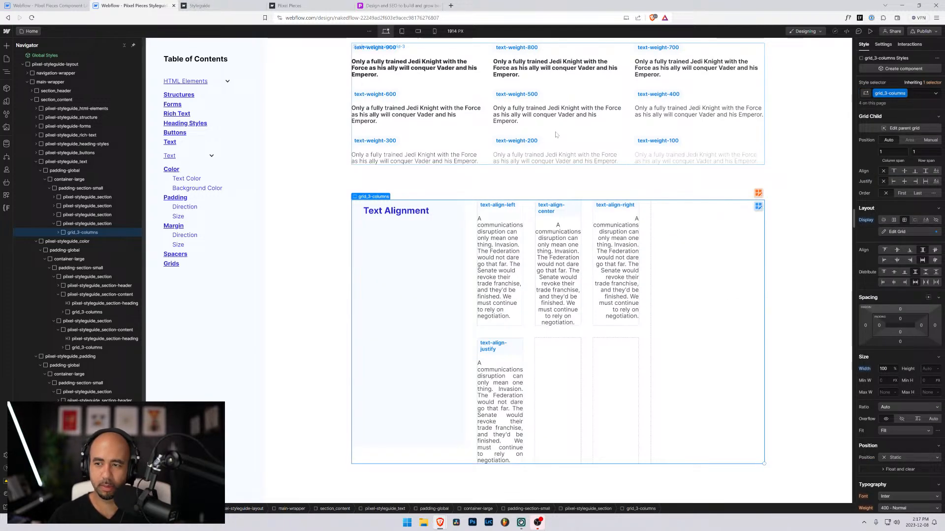
{"action": "key", "text": "ctrl+z"}
Step: Replace the class on the grid under Text Alignment with the existing grid_3-columns class
{"action": "left_click", "coordinate": [486, 275]}
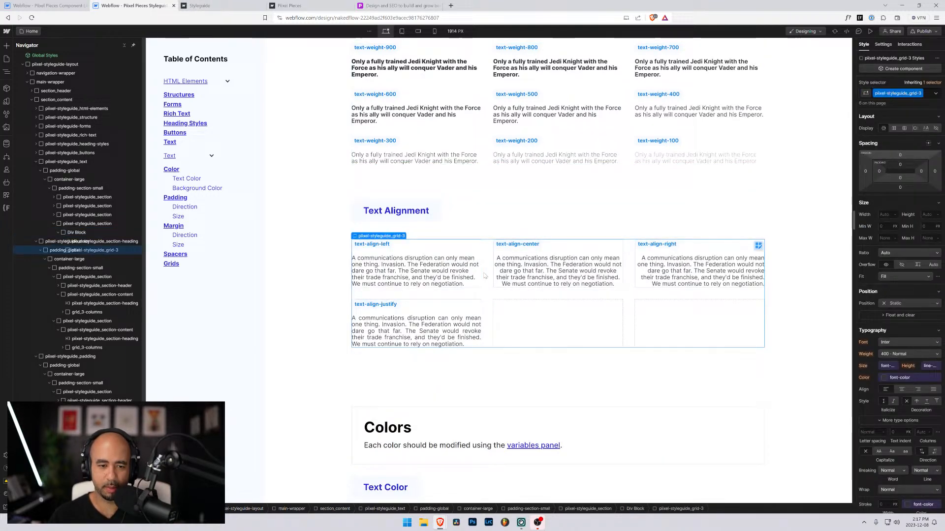
{"action": "left_click", "coordinate": [928, 96]}
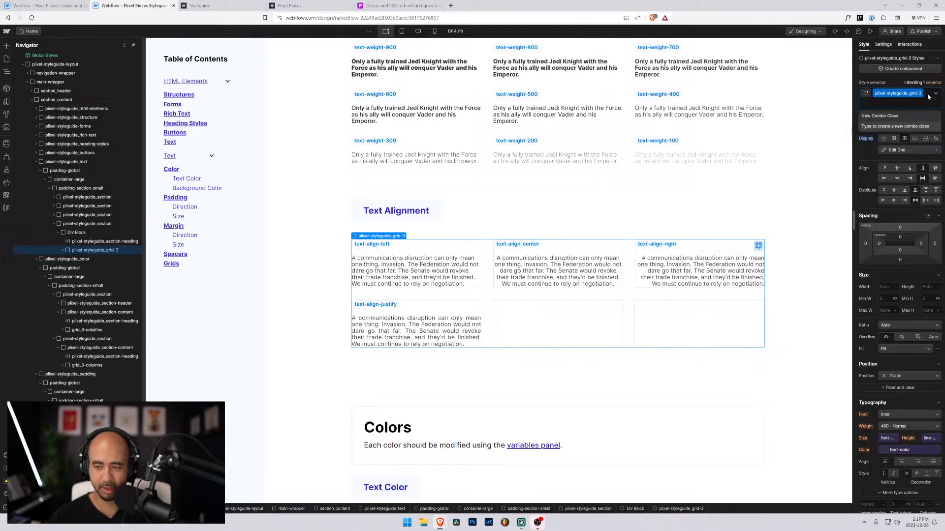
{"action": "key", "text": "BackSpace"}
{"action": "type", "text": "grid_3-columns"}
{"action": "key", "text": "Return"}
Step: Replace the class on the grid under Text Weights with the existing grid_3-columns class
{"action": "scroll", "coordinate": [556, 138], "scroll_direction": "up", "scroll_amount": 2}
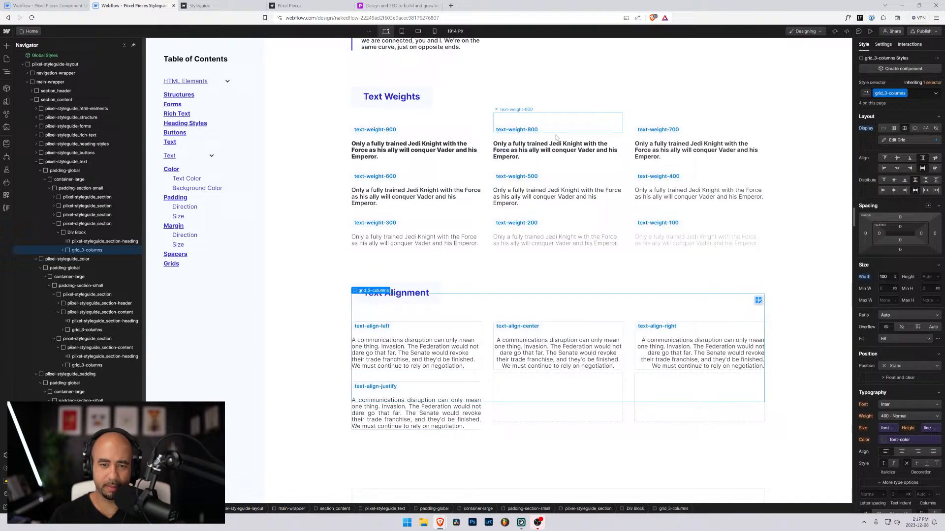
{"action": "scroll", "coordinate": [556, 137], "scroll_direction": "up", "scroll_amount": 2}
{"action": "left_click", "coordinate": [489, 233]}
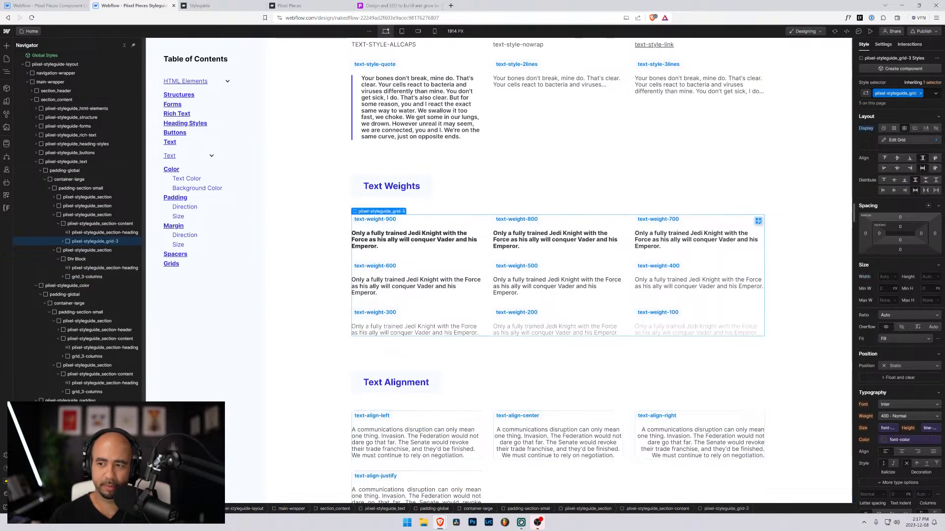
{"action": "left_click", "coordinate": [928, 98]}
{"action": "key", "text": "BackSpace"}
{"action": "type", "text": "grid_3-columns"}
{"action": "key", "text": "Return"}
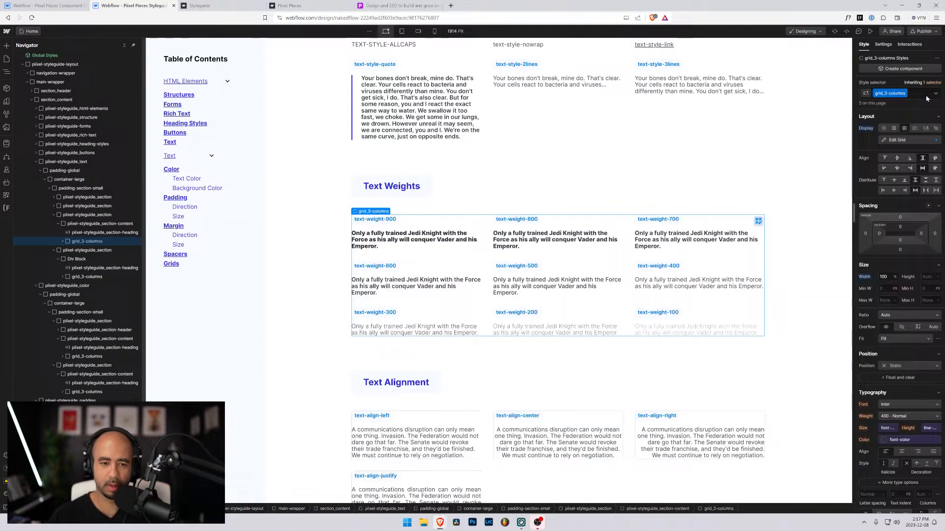
Step: Replace the class on the grid under Text Styles with the existing grid_3-columns class
{"action": "scroll", "coordinate": [524, 269], "scroll_direction": "up", "scroll_amount": 4}
{"action": "left_click", "coordinate": [487, 269]}
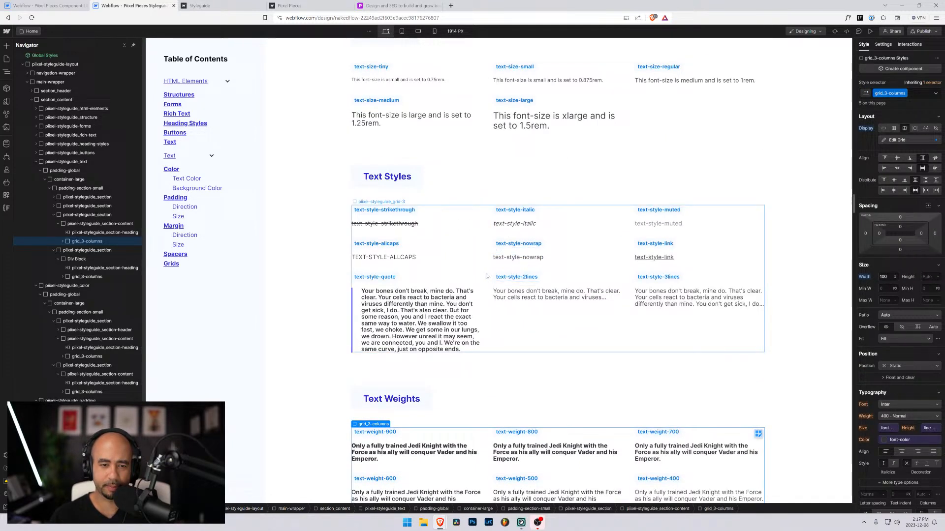
{"action": "left_click", "coordinate": [928, 99]}
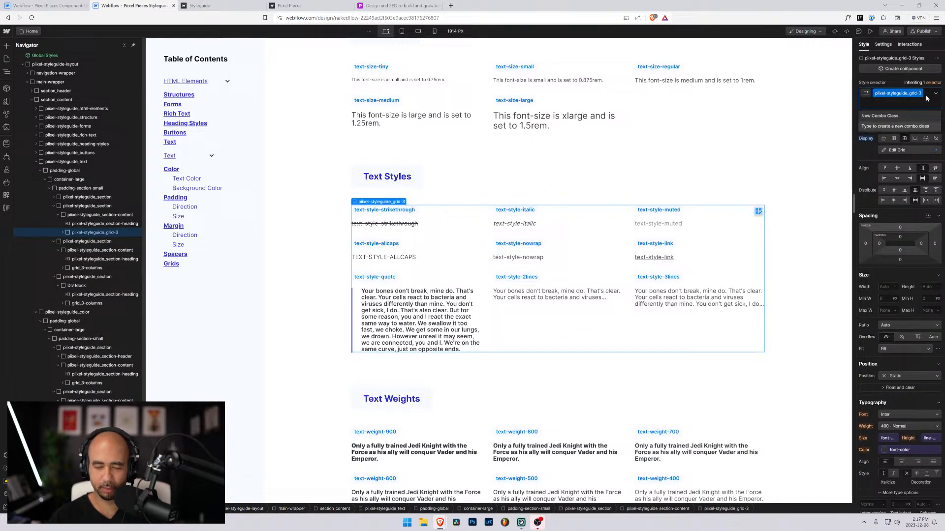
{"action": "key", "text": "BackSpace"}
{"action": "type", "text": "grid_3-columns"}
{"action": "key", "text": "Return"}
Step: Replace the class on the grid under Text Sizes with the existing grid_3-columns class
{"action": "scroll", "coordinate": [474, 277], "scroll_direction": "up", "scroll_amount": 4}
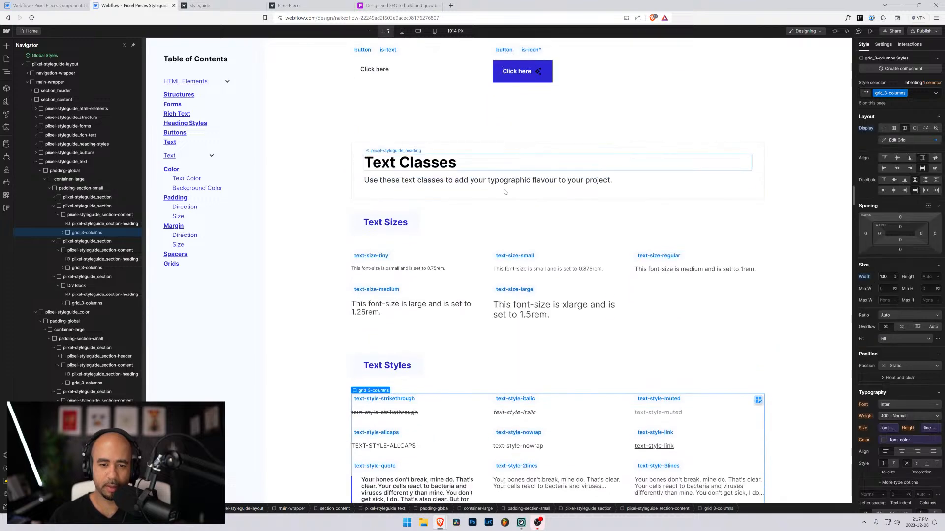
{"action": "left_click", "coordinate": [474, 277]}
{"action": "left_click", "coordinate": [927, 97]}
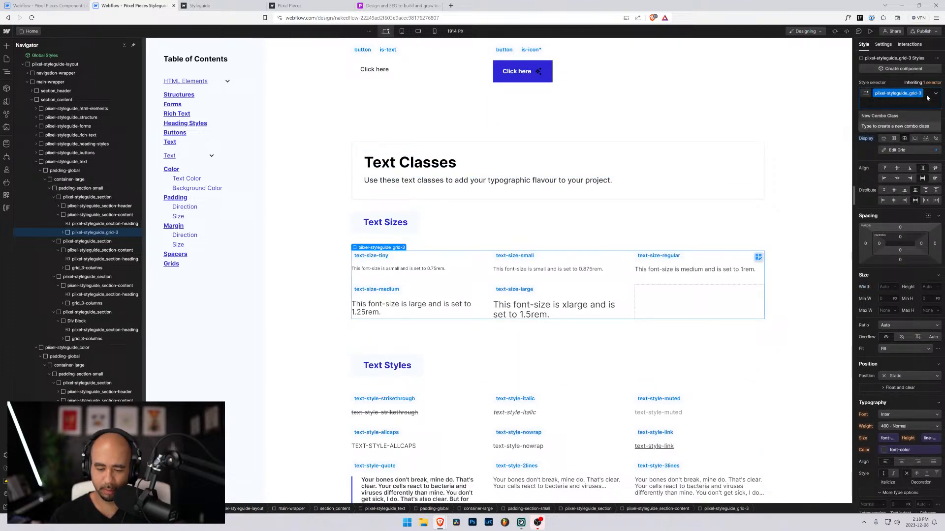
{"action": "key", "text": "BackSpace"}
{"action": "type", "text": "grid_3-columns"}
{"action": "key", "text": "Return"}
Step: Replace the class on the grid holding the button variants in the Buttons section with the existing grid_3-columns class
{"action": "scroll", "coordinate": [498, 205], "scroll_direction": "up", "scroll_amount": 3}
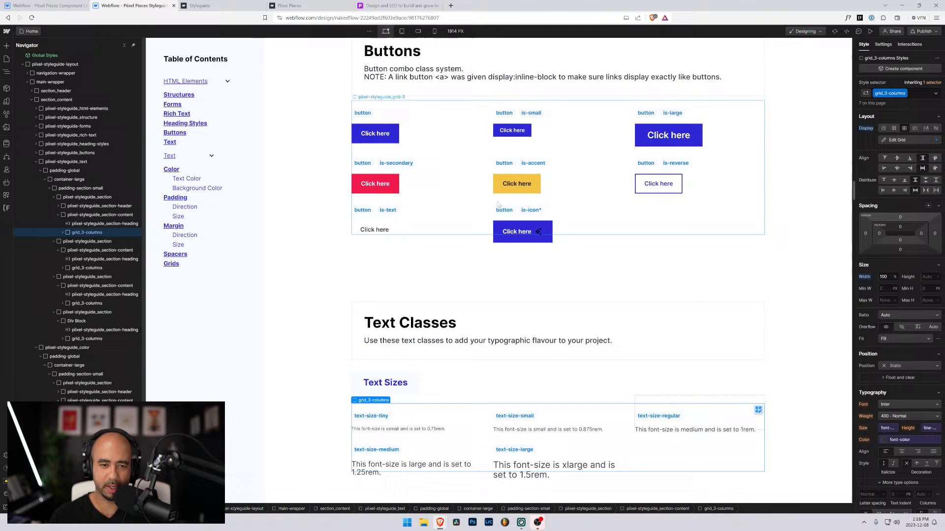
{"action": "left_click", "coordinate": [467, 194]}
{"action": "left_click", "coordinate": [927, 97]}
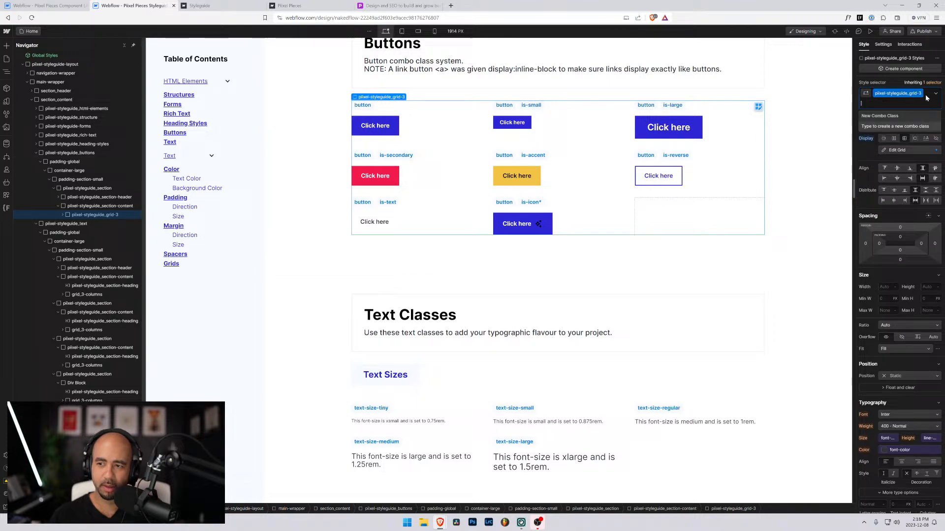
{"action": "key", "text": "BackSpace"}
{"action": "type", "text": "grid_3-columns"}
{"action": "key", "text": "Return"}
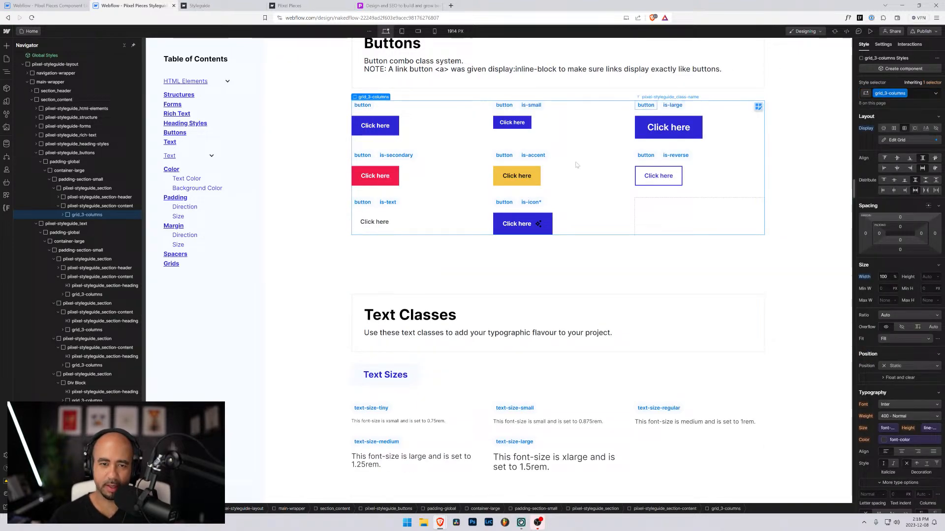
Step: Replace the class on the grid under Native Elements with the existing grid_3-columns class
{"action": "scroll", "coordinate": [572, 169], "scroll_direction": "up", "scroll_amount": 2}
{"action": "scroll", "coordinate": [572, 169], "scroll_direction": "up", "scroll_amount": 20}
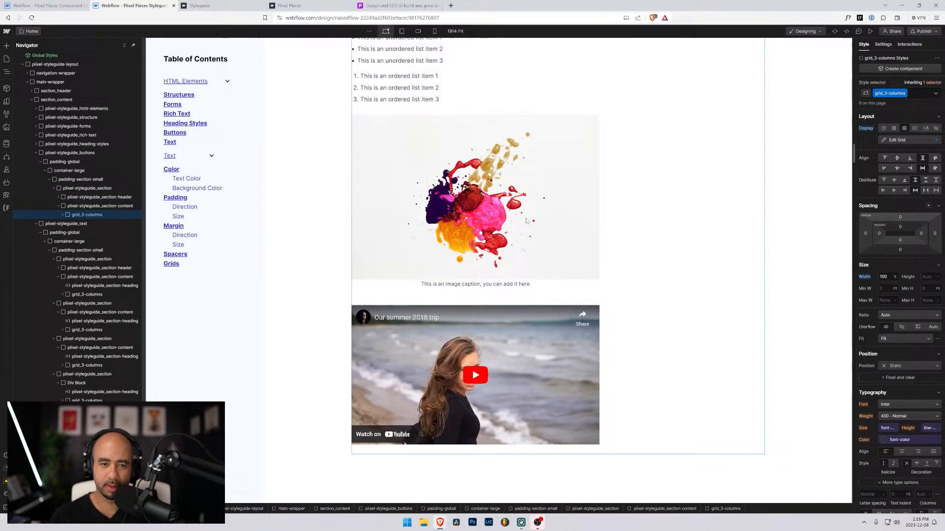
{"action": "scroll", "coordinate": [529, 217], "scroll_direction": "up", "scroll_amount": 15}
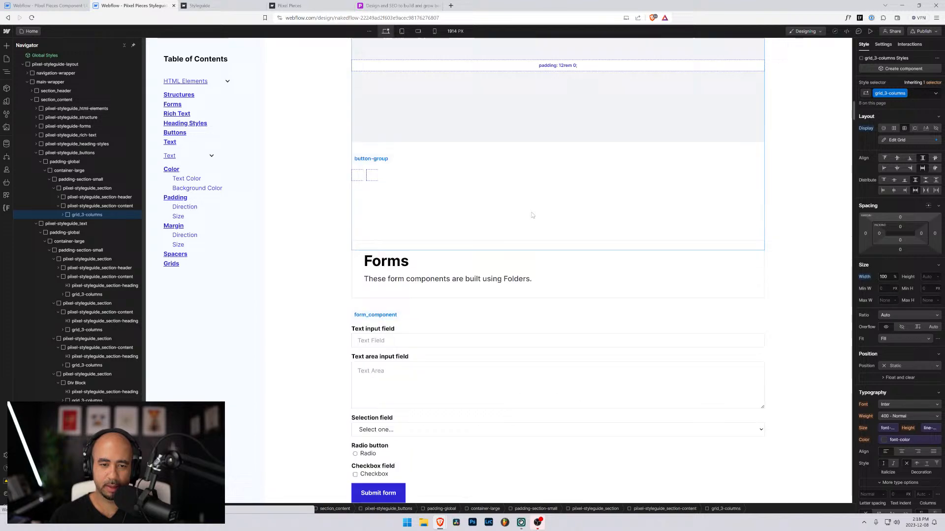
{"action": "scroll", "coordinate": [532, 215], "scroll_direction": "up", "scroll_amount": 15}
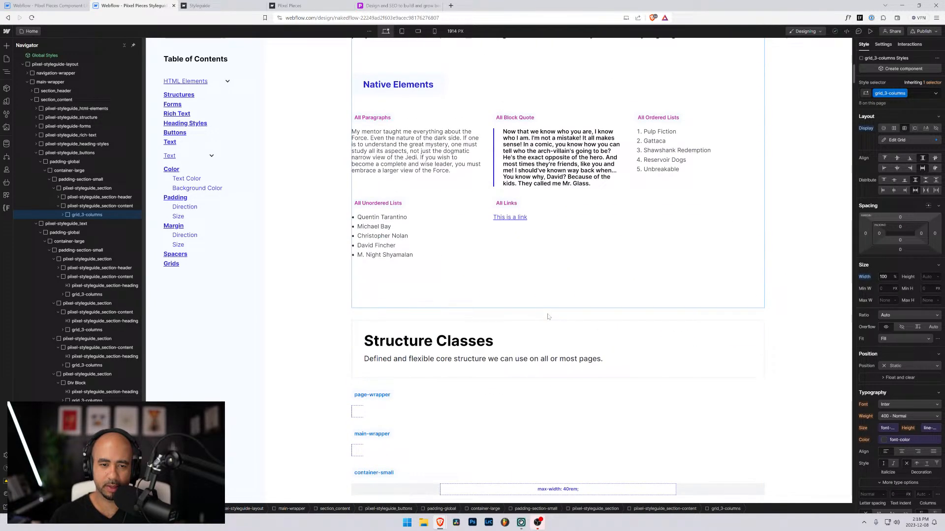
{"action": "left_click", "coordinate": [679, 413]}
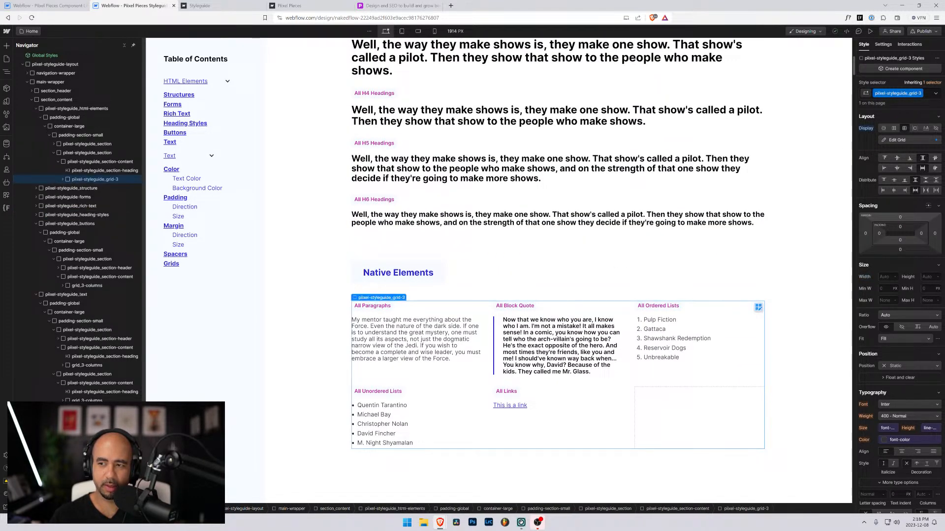
{"action": "left_click", "coordinate": [933, 94]}
{"action": "left_click", "coordinate": [927, 96]}
{"action": "left_click", "coordinate": [926, 96]}
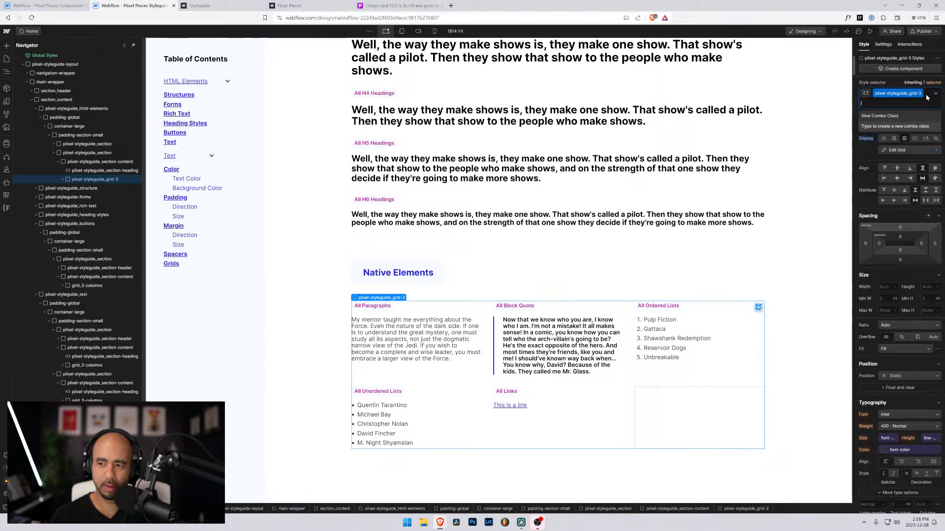
{"action": "key", "text": "BackSpace"}
{"action": "type", "text": "grid_3-columns"}
{"action": "key", "text": "Return"}
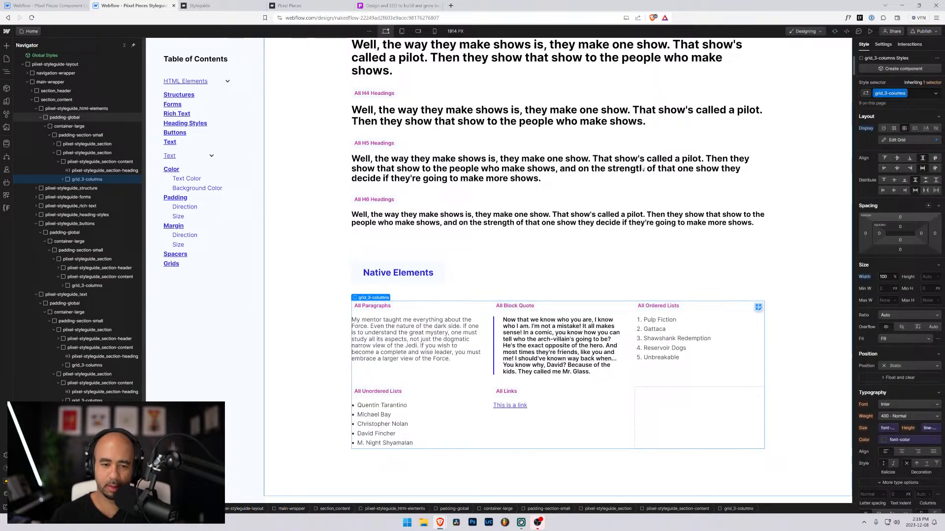
Step: Switch to the mobile landscape breakpoint and examine the style guide's layout from the HTML Elements section through the Buttons section
{"action": "scroll", "coordinate": [652, 159], "scroll_direction": "up", "scroll_amount": 7}
{"action": "scroll", "coordinate": [655, 153], "scroll_direction": "up", "scroll_amount": 2}
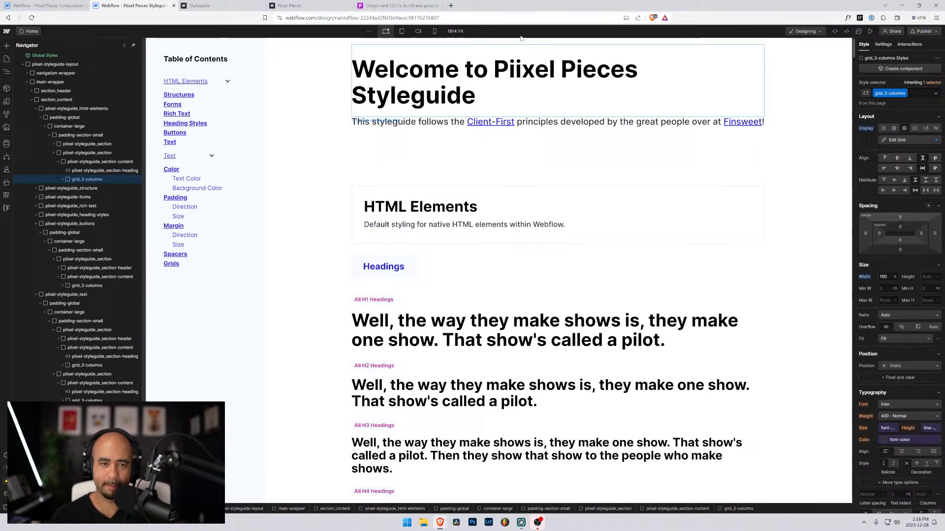
{"action": "left_click", "coordinate": [418, 32]}
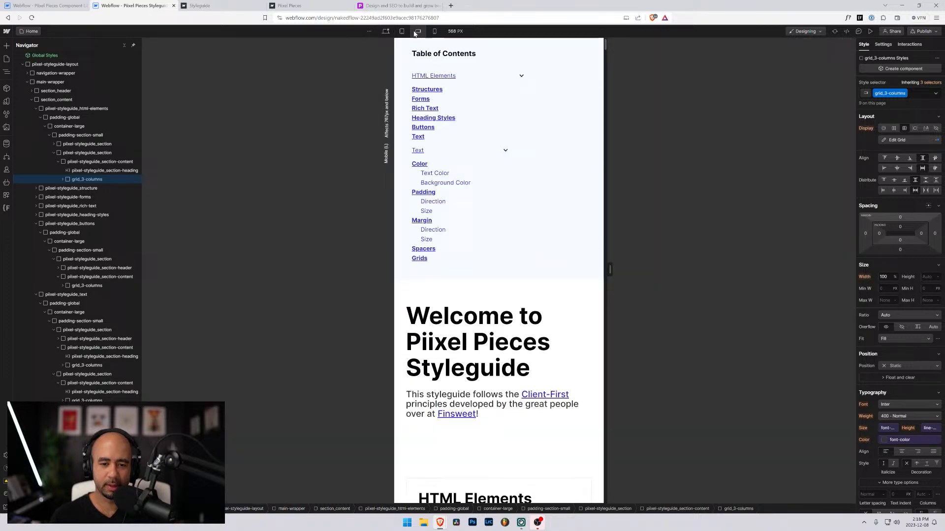
{"action": "scroll", "coordinate": [468, 195], "scroll_direction": "down", "scroll_amount": 10}
{"action": "scroll", "coordinate": [468, 195], "scroll_direction": "down", "scroll_amount": 12}
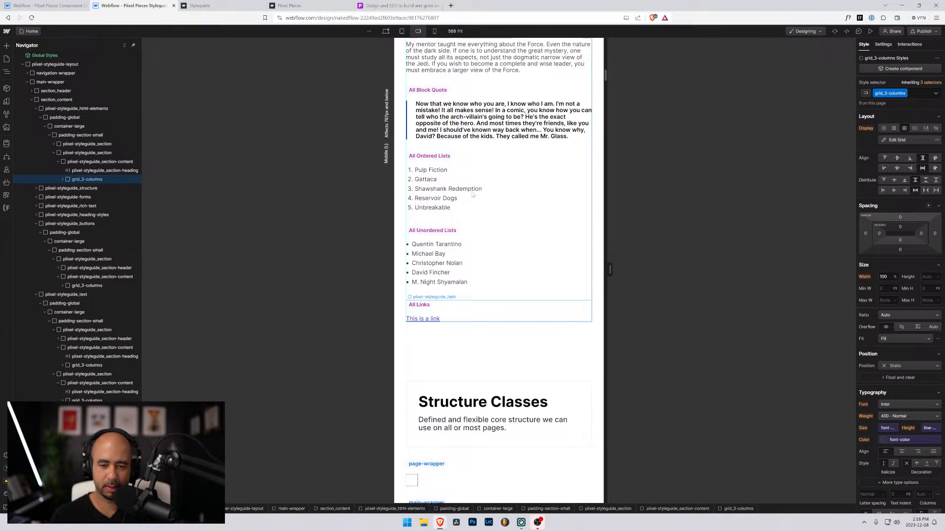
{"action": "scroll", "coordinate": [472, 195], "scroll_direction": "down", "scroll_amount": 15}
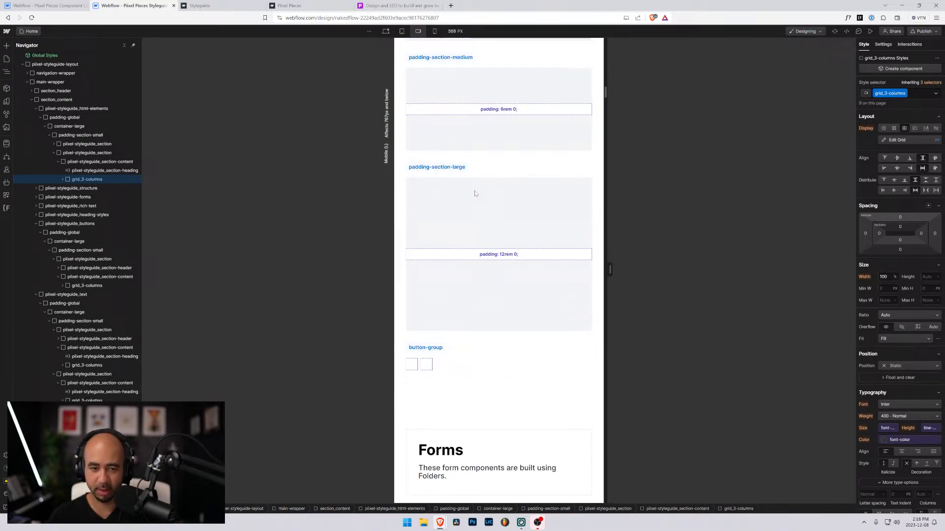
{"action": "scroll", "coordinate": [474, 193], "scroll_direction": "down", "scroll_amount": 15}
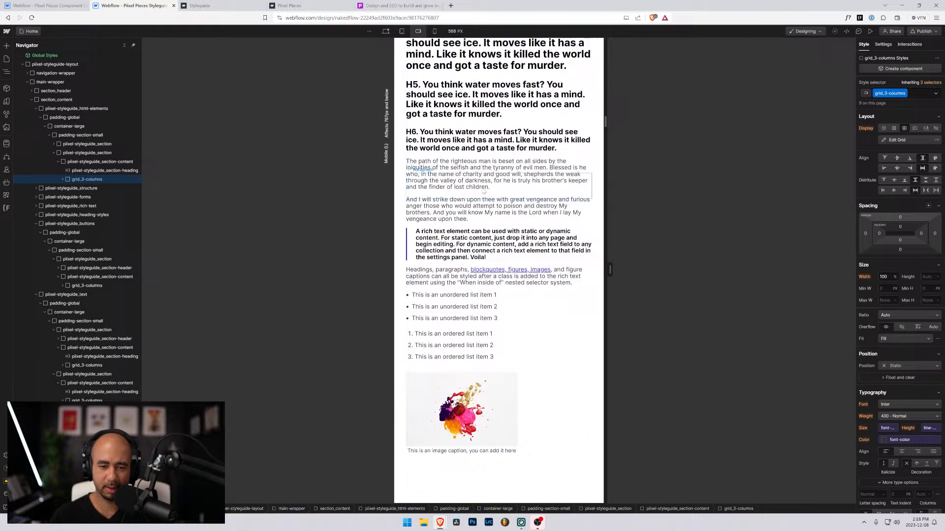
{"action": "scroll", "coordinate": [484, 191], "scroll_direction": "down", "scroll_amount": 15}
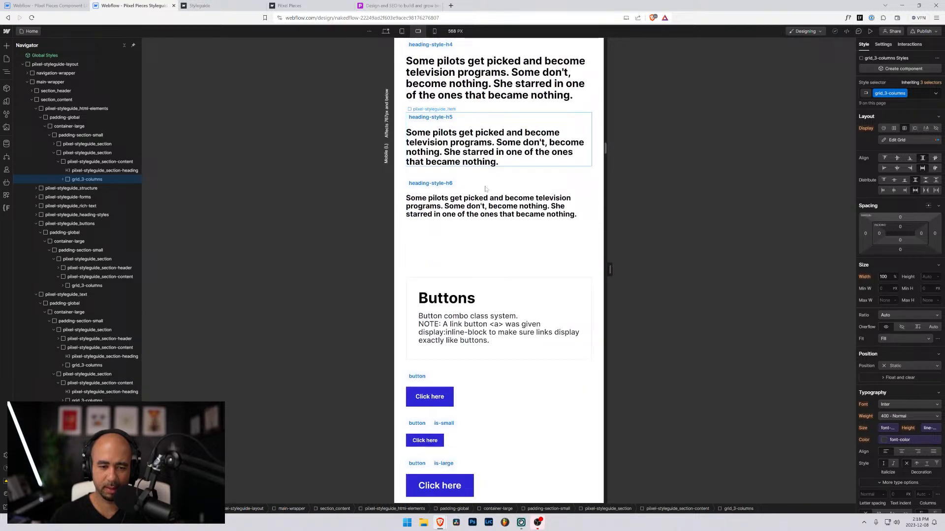
{"action": "scroll", "coordinate": [485, 189], "scroll_direction": "down", "scroll_amount": 4}
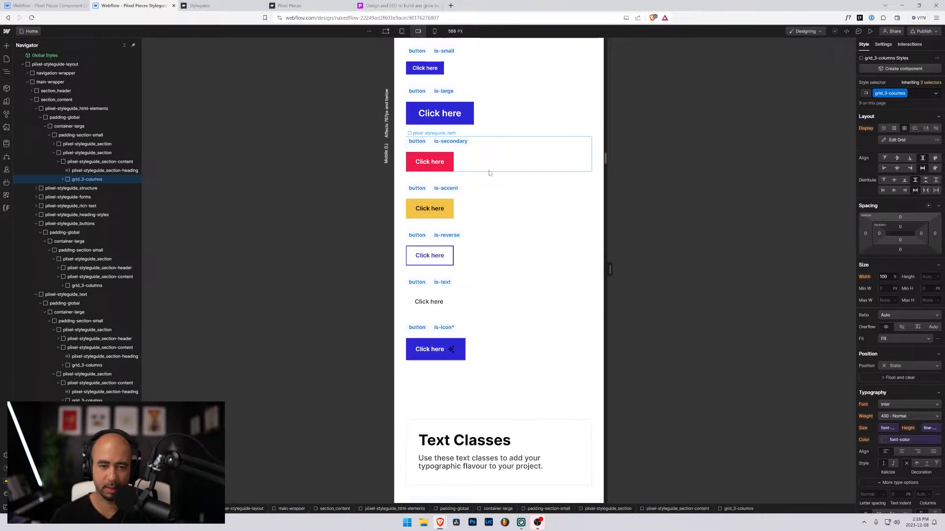
Step: Select the grid_3-columns grid in the Buttons section and examine how its button variants are laid out
{"action": "left_click", "coordinate": [512, 165]}
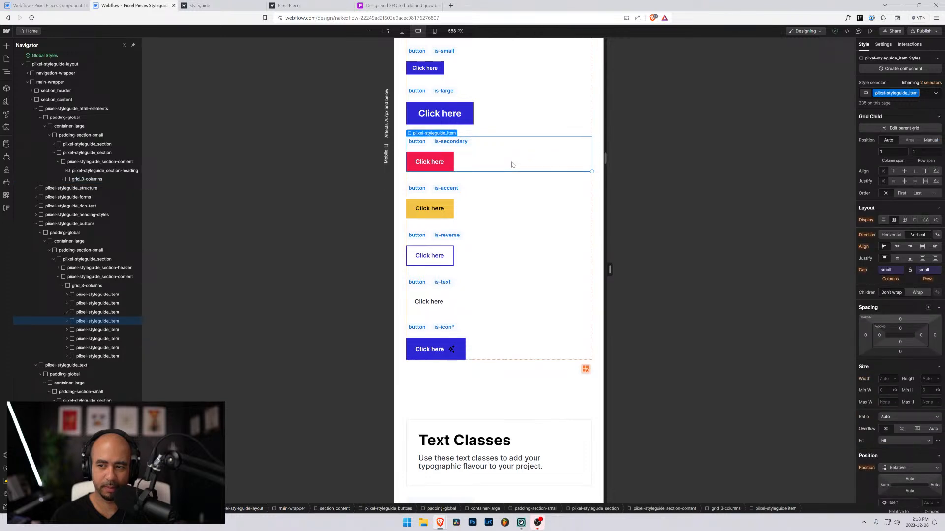
{"action": "left_click", "coordinate": [87, 285]}
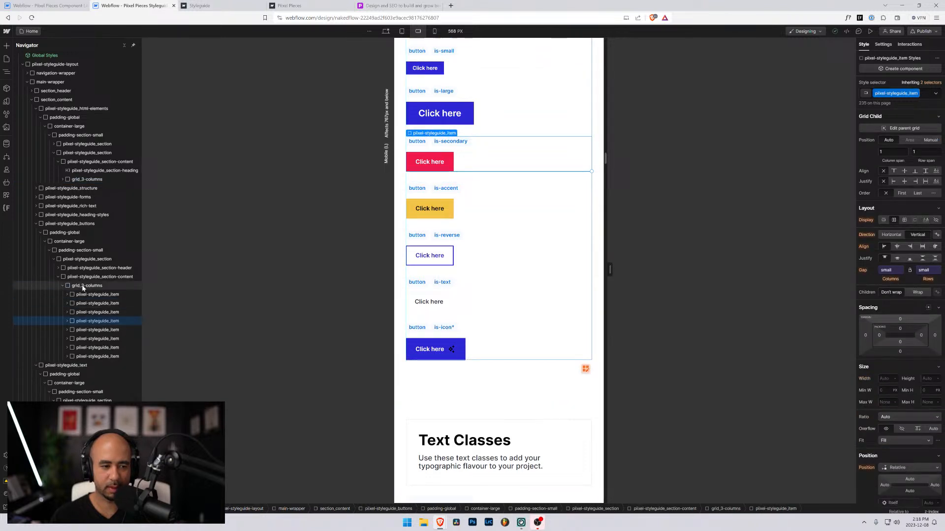
{"action": "scroll", "coordinate": [471, 312], "scroll_direction": "down", "scroll_amount": 3}
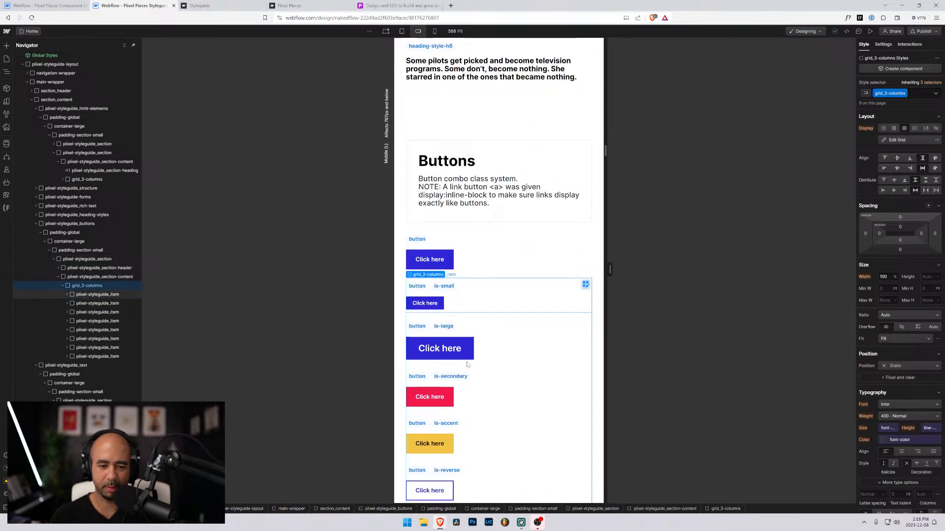
{"action": "scroll", "coordinate": [443, 255], "scroll_direction": "up", "scroll_amount": 1}
{"action": "scroll", "coordinate": [412, 212], "scroll_direction": "down", "scroll_amount": 2}
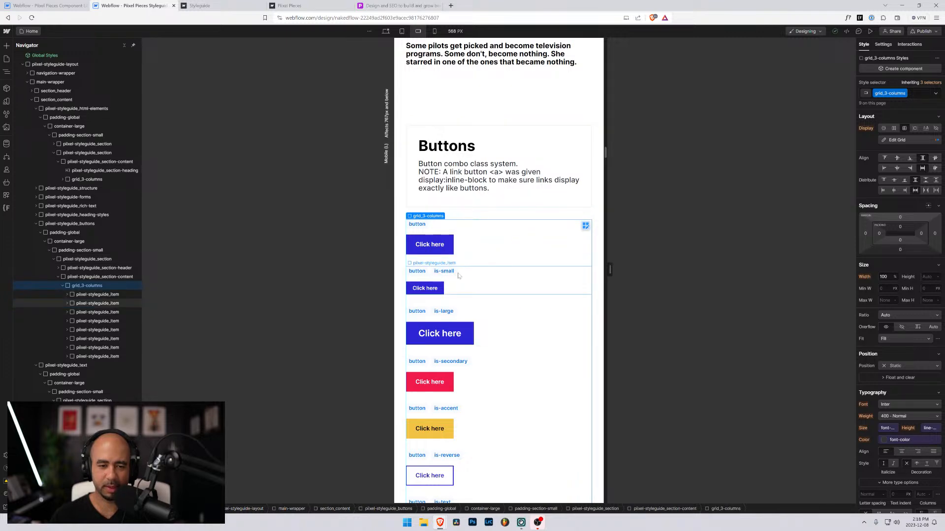
Step: Examine the Text Classes and Colors sections at the mobile landscape breakpoint, including text weights, alignment and background swatches
{"action": "scroll", "coordinate": [470, 319], "scroll_direction": "down", "scroll_amount": 5}
{"action": "scroll", "coordinate": [470, 319], "scroll_direction": "down", "scroll_amount": 15}
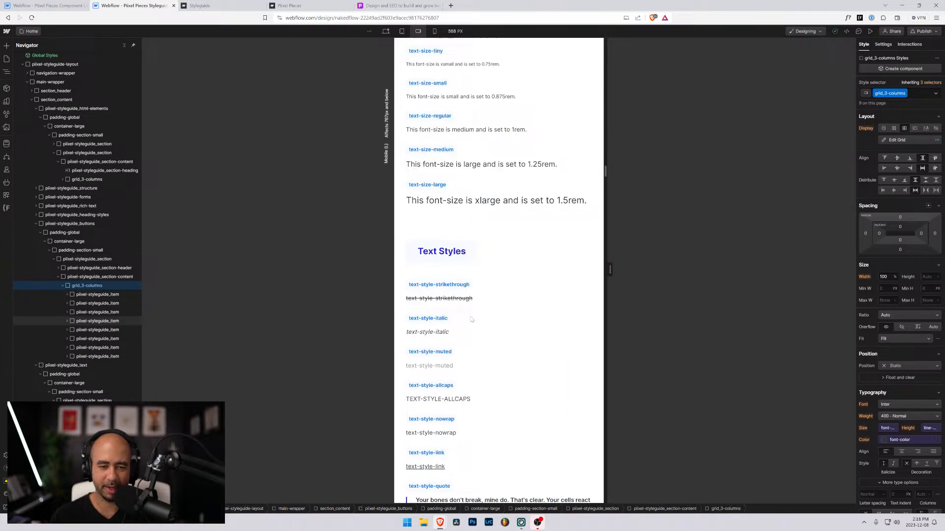
{"action": "scroll", "coordinate": [470, 319], "scroll_direction": "down", "scroll_amount": 15}
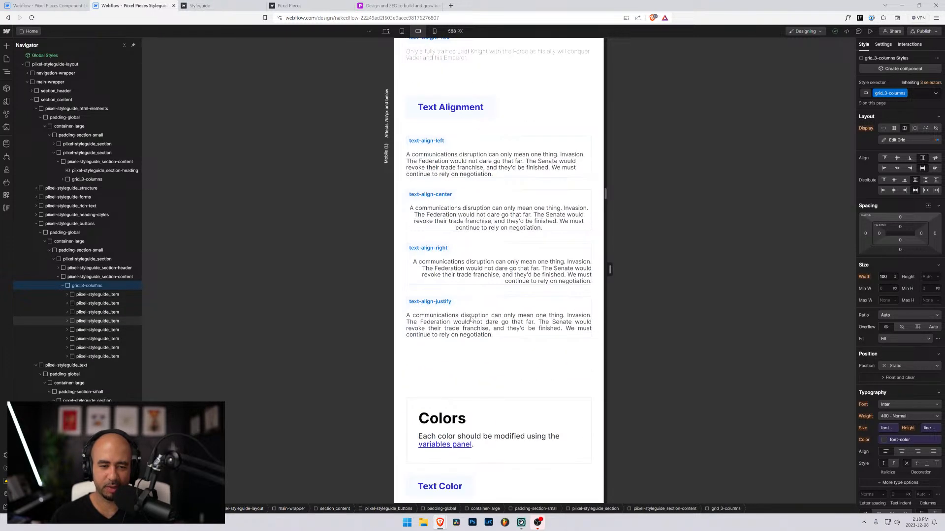
{"action": "scroll", "coordinate": [471, 319], "scroll_direction": "up", "scroll_amount": 15}
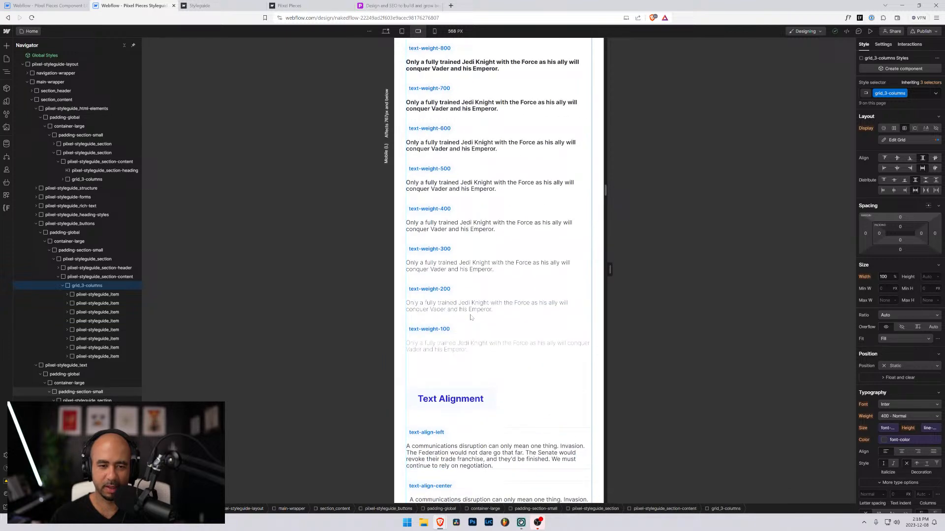
{"action": "scroll", "coordinate": [471, 315], "scroll_direction": "down", "scroll_amount": 20}
{"action": "scroll", "coordinate": [471, 313], "scroll_direction": "down", "scroll_amount": 20}
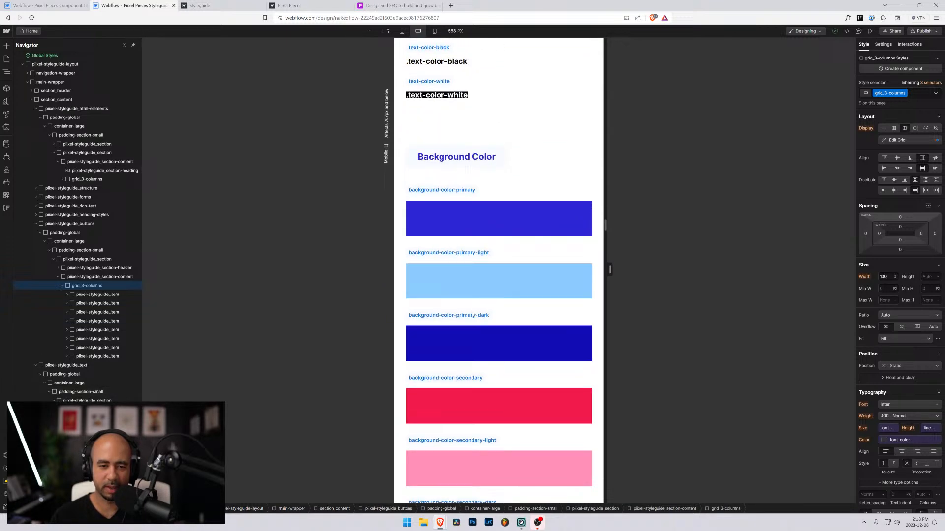
{"action": "scroll", "coordinate": [471, 312], "scroll_direction": "down", "scroll_amount": 15}
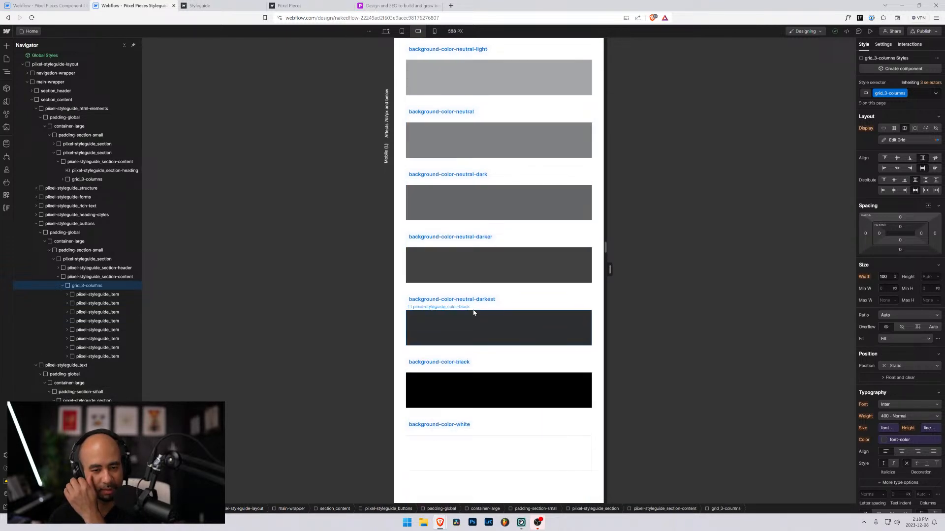
Step: Examine the padding, margin, spacer and utility class sections for grids that do not collapse at mobile landscape
{"action": "scroll", "coordinate": [471, 311], "scroll_direction": "down", "scroll_amount": 20}
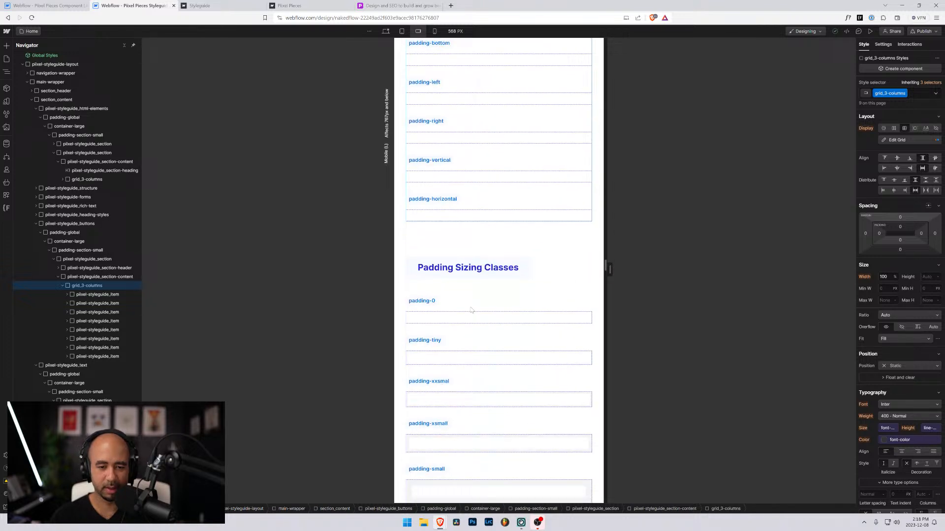
{"action": "scroll", "coordinate": [471, 310], "scroll_direction": "down", "scroll_amount": 10}
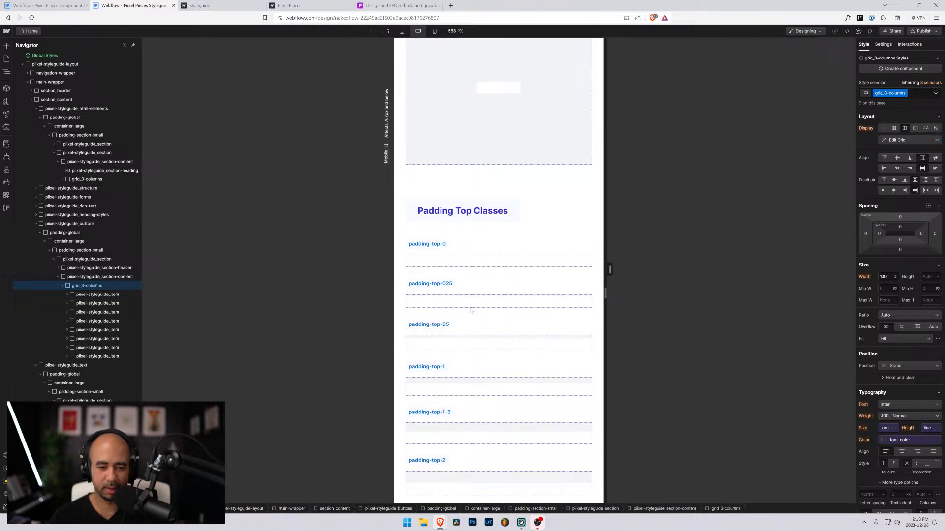
{"action": "scroll", "coordinate": [471, 310], "scroll_direction": "down", "scroll_amount": 20}
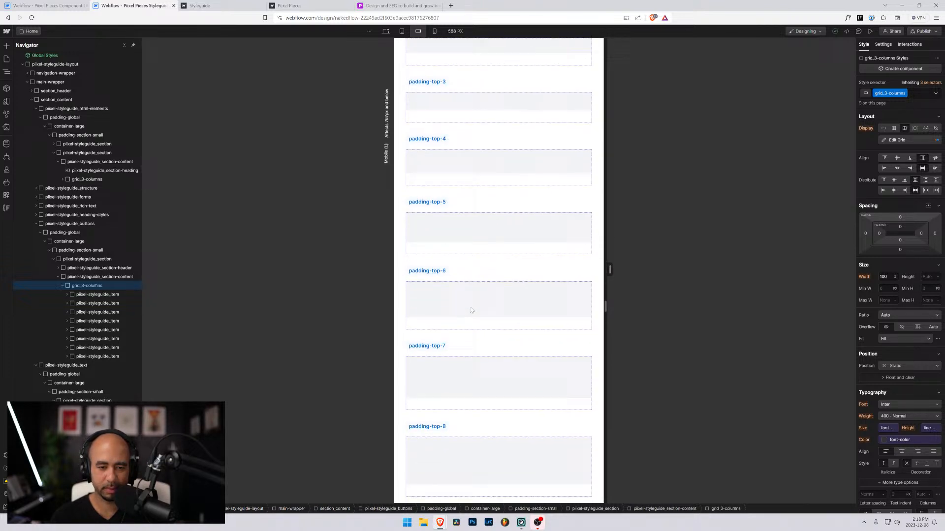
{"action": "scroll", "coordinate": [480, 308], "scroll_direction": "down", "scroll_amount": 20}
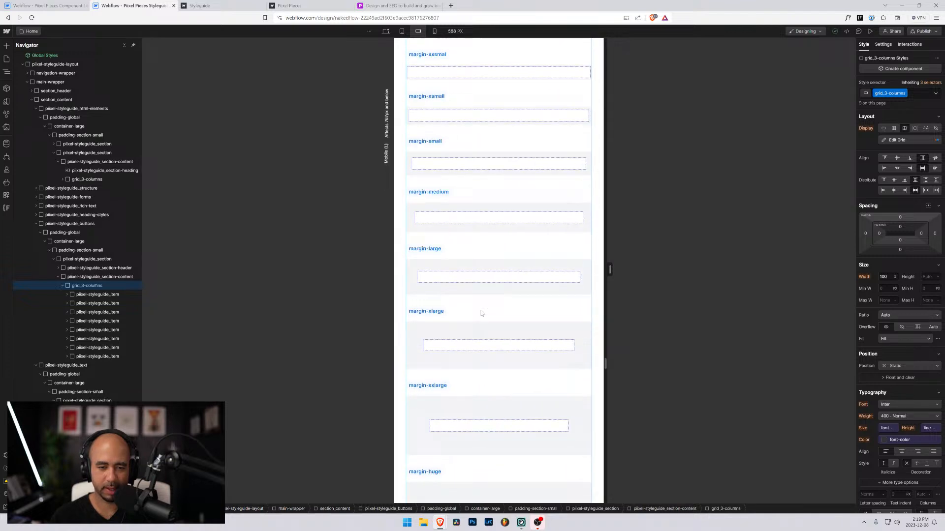
{"action": "scroll", "coordinate": [481, 313], "scroll_direction": "down", "scroll_amount": 20}
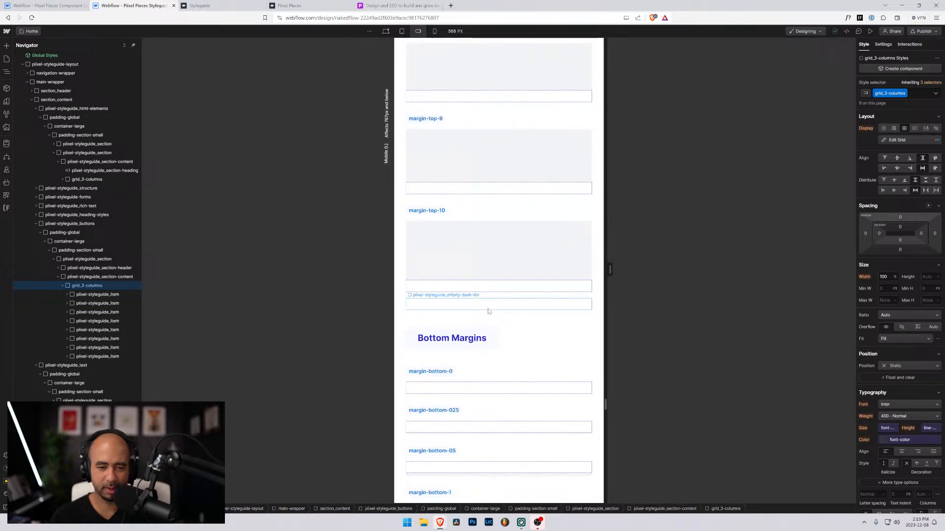
{"action": "scroll", "coordinate": [489, 312], "scroll_direction": "down", "scroll_amount": 20}
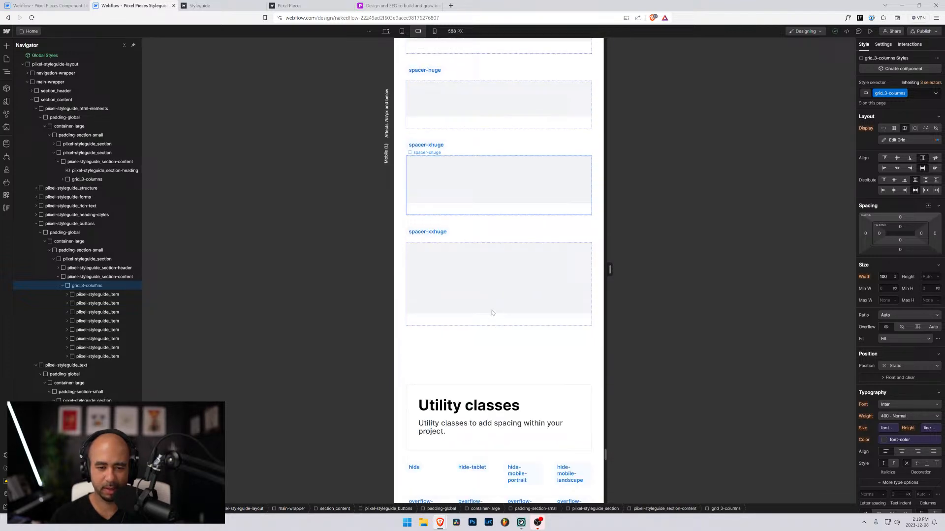
{"action": "scroll", "coordinate": [490, 317], "scroll_direction": "down", "scroll_amount": 5}
{"action": "scroll", "coordinate": [491, 318], "scroll_direction": "up", "scroll_amount": 10}
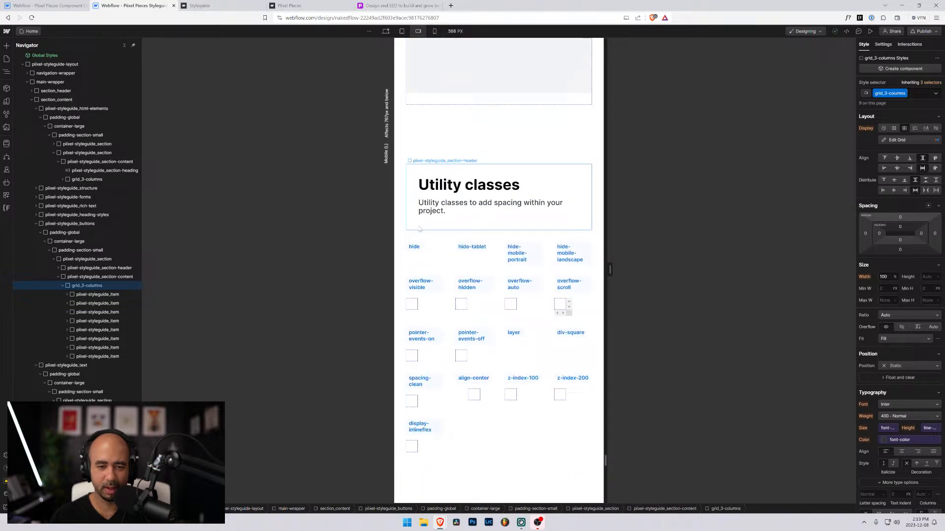
Step: At the desktop breakpoint, replace the class on the grid under Utility classes with the existing grid_4-columns class
{"action": "left_click", "coordinate": [386, 31]}
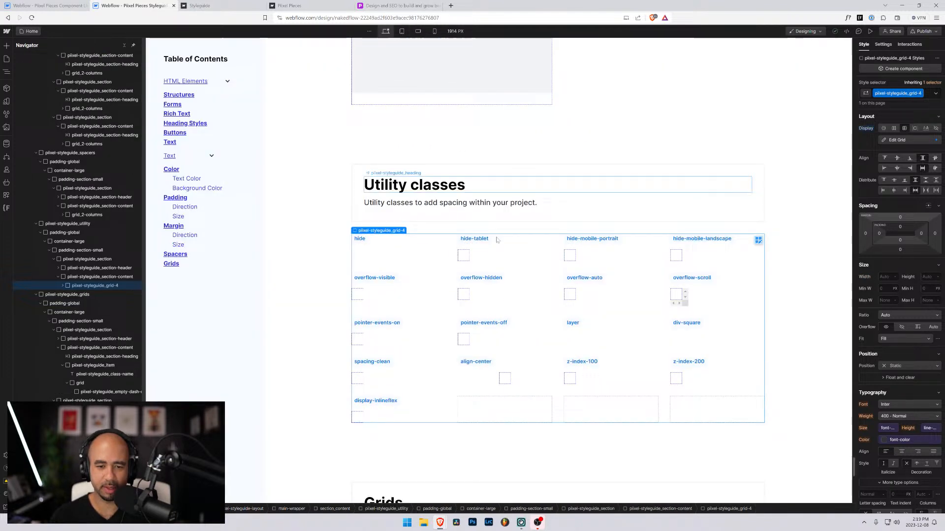
{"action": "left_click", "coordinate": [928, 95]}
{"action": "key", "text": "BackSpace"}
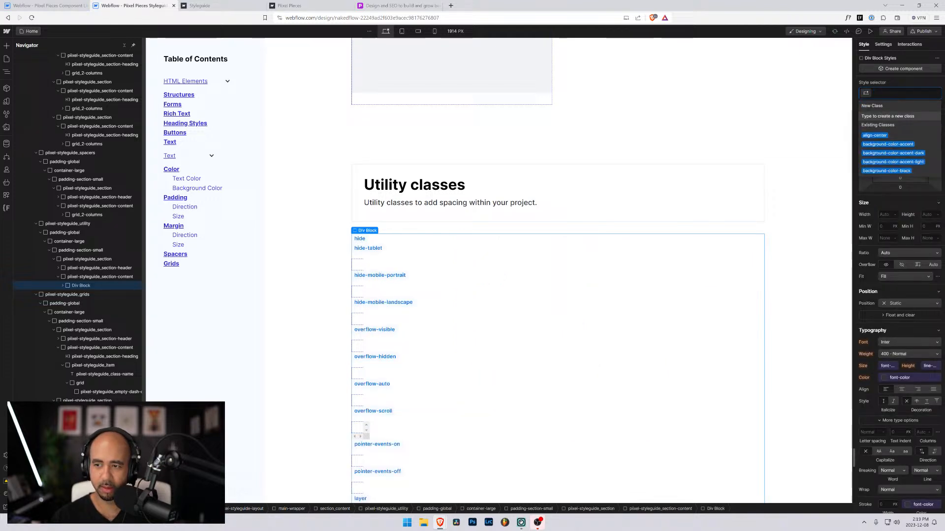
{"action": "type", "text": "grid_4"}
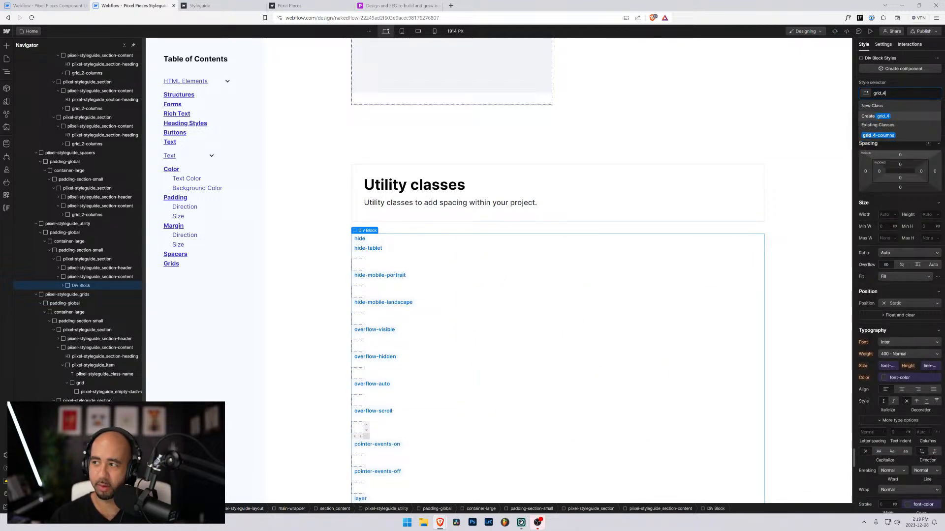
{"action": "key", "text": "Return"}
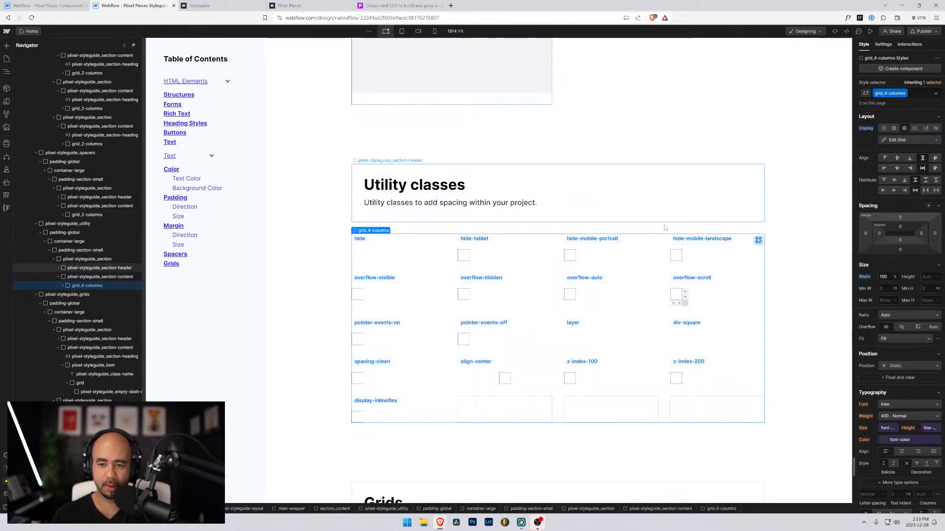
Step: Return to the mobile landscape breakpoint and check the layout of the Utility classes and Grids sections
{"action": "left_click", "coordinate": [417, 31]}
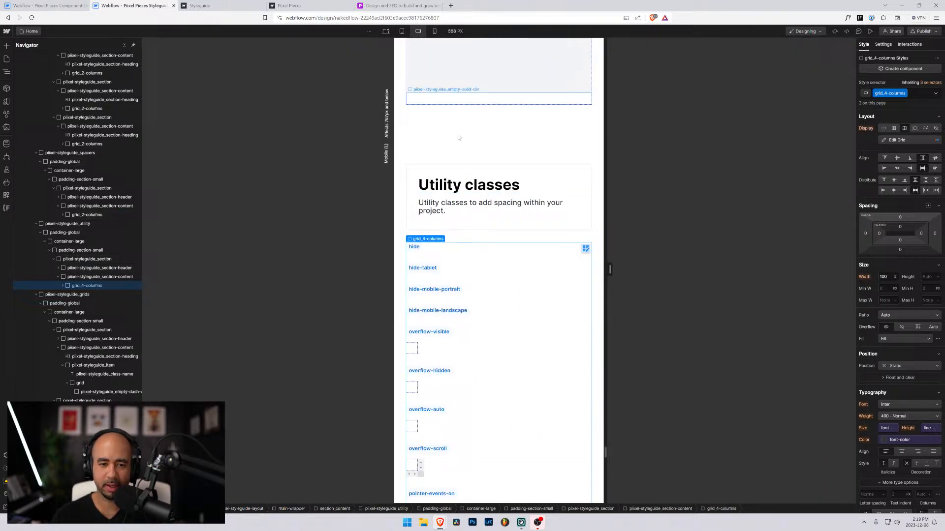
{"action": "scroll", "coordinate": [530, 164], "scroll_direction": "down", "scroll_amount": 20}
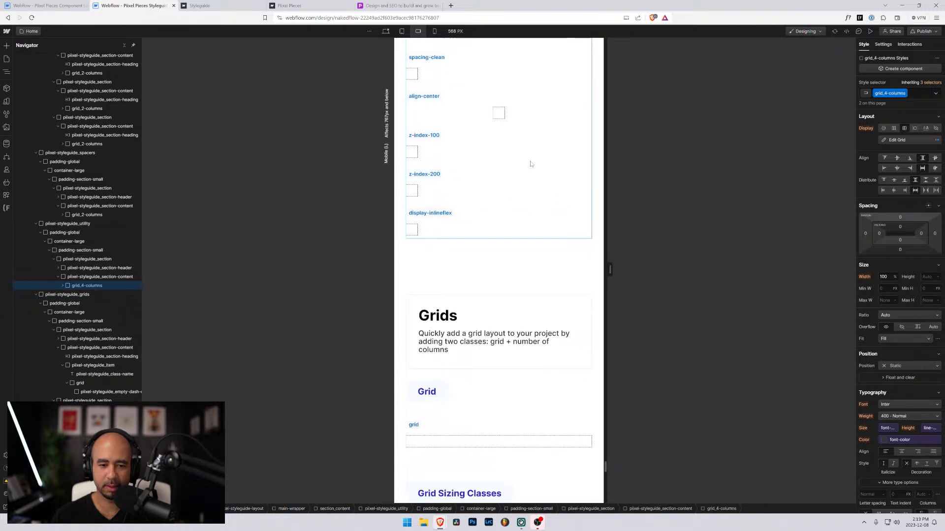
{"action": "scroll", "coordinate": [529, 163], "scroll_direction": "down", "scroll_amount": 5}
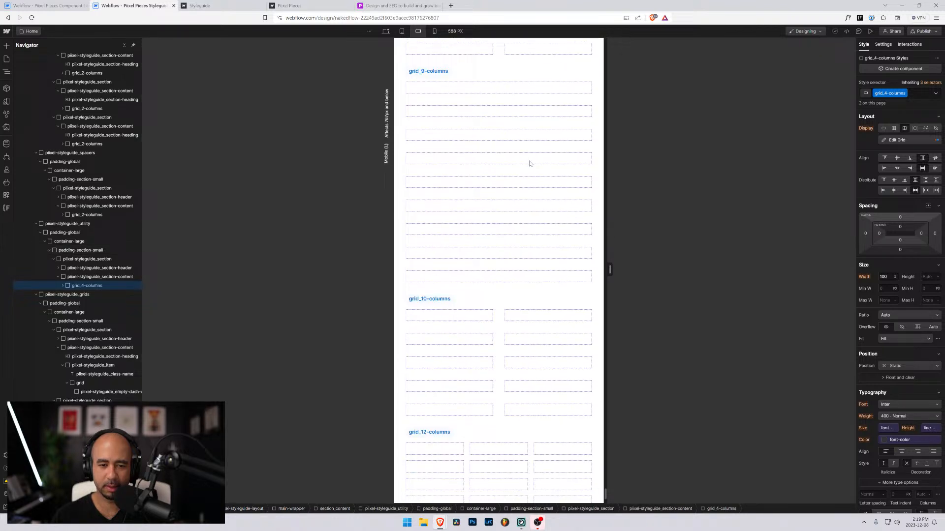
{"action": "scroll", "coordinate": [523, 199], "scroll_direction": "up", "scroll_amount": 10}
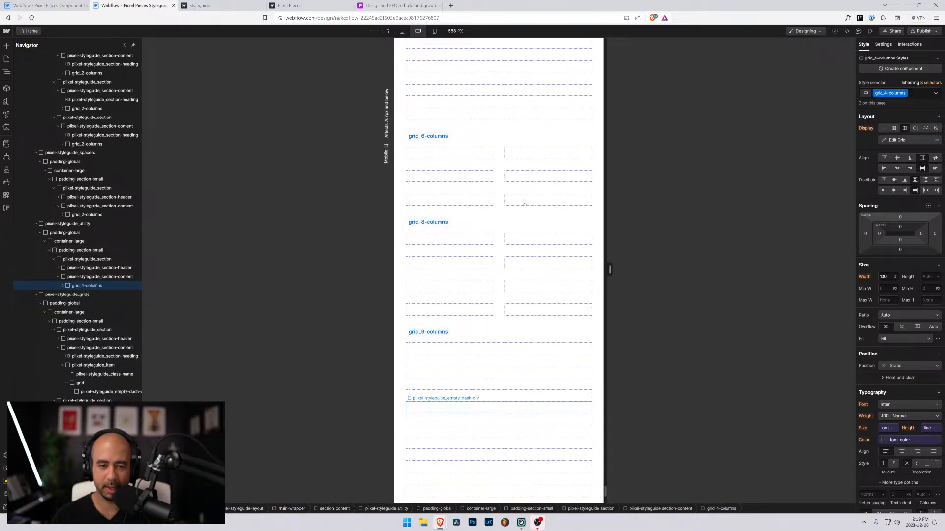
Step: Switch to the mobile portrait breakpoint and reduce the grid_6-columns class to a single column
{"action": "left_click", "coordinate": [435, 33]}
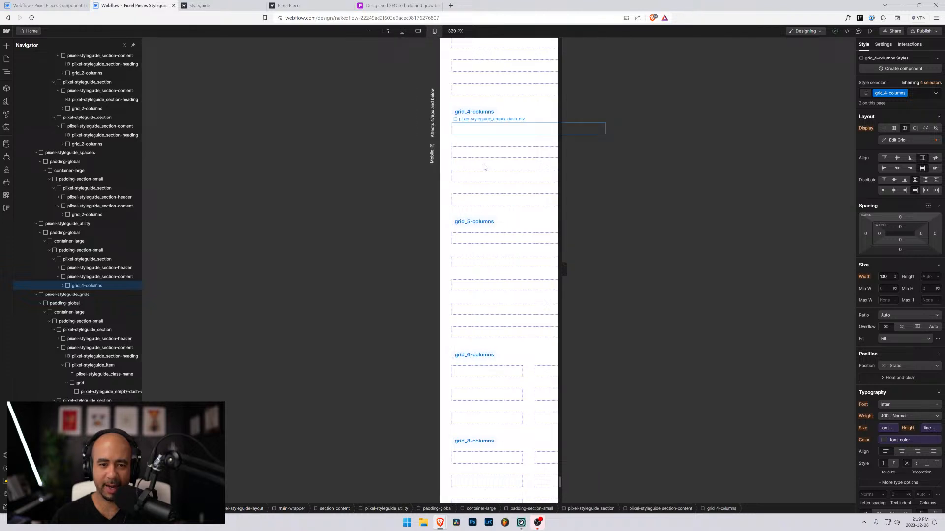
{"action": "scroll", "coordinate": [509, 185], "scroll_direction": "down", "scroll_amount": 4}
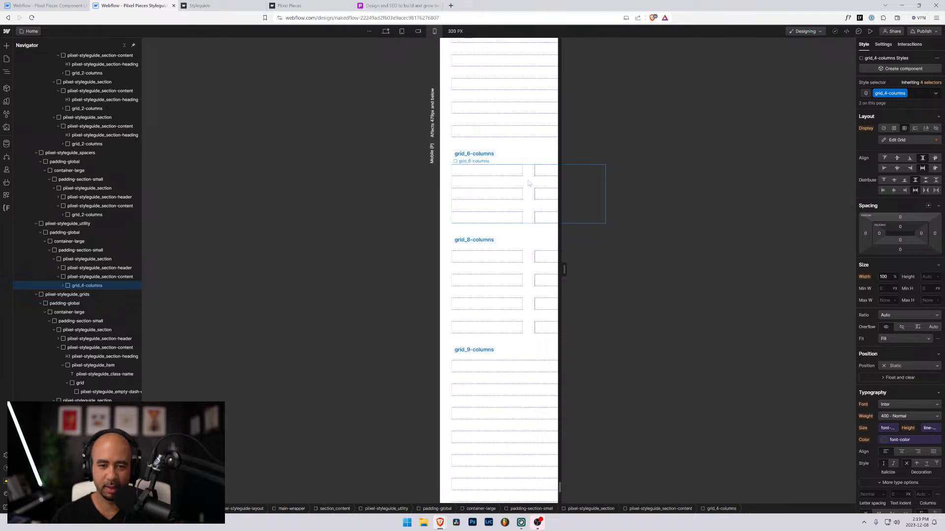
{"action": "left_click", "coordinate": [528, 183]}
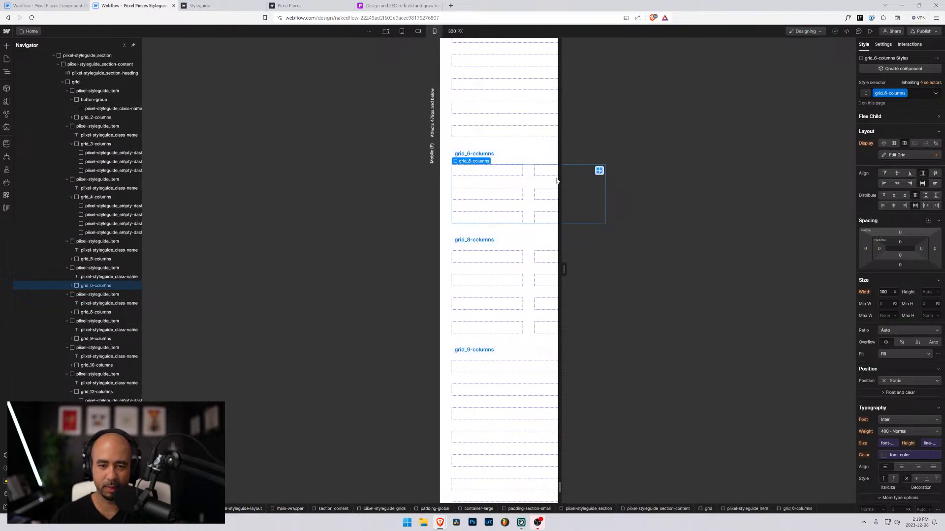
{"action": "left_click", "coordinate": [901, 155]}
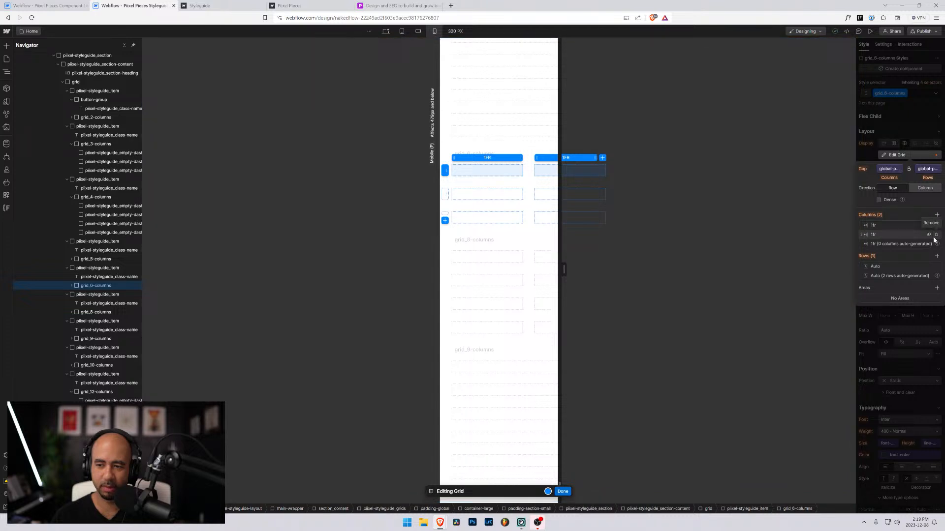
{"action": "left_click", "coordinate": [936, 236]}
{"action": "scroll", "coordinate": [497, 139], "scroll_direction": "up", "scroll_amount": 10}
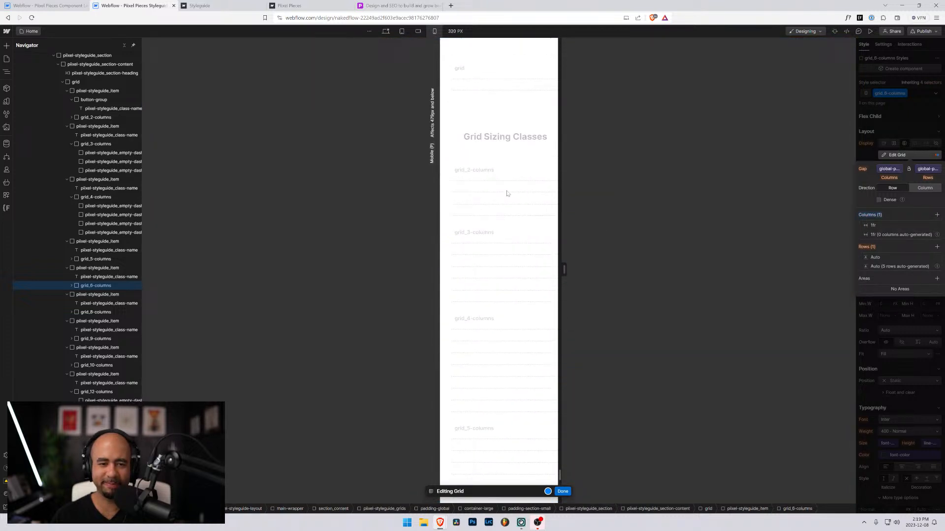
{"action": "scroll", "coordinate": [509, 283], "scroll_direction": "down", "scroll_amount": 4}
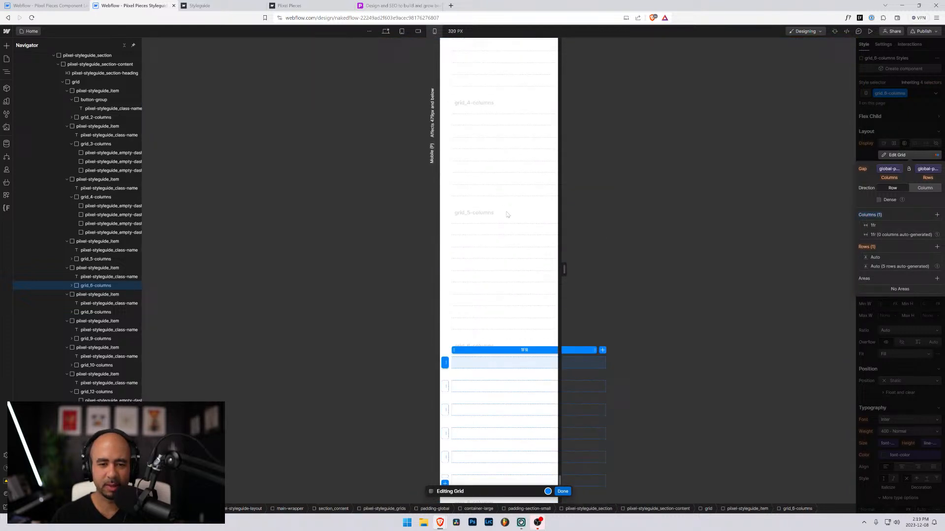
{"action": "scroll", "coordinate": [507, 215], "scroll_direction": "down", "scroll_amount": 5}
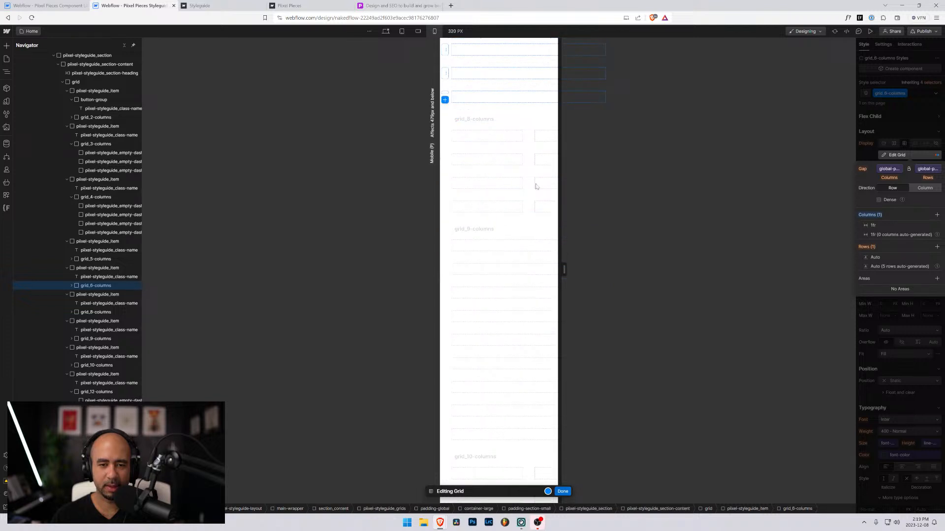
{"action": "left_click", "coordinate": [562, 491]}
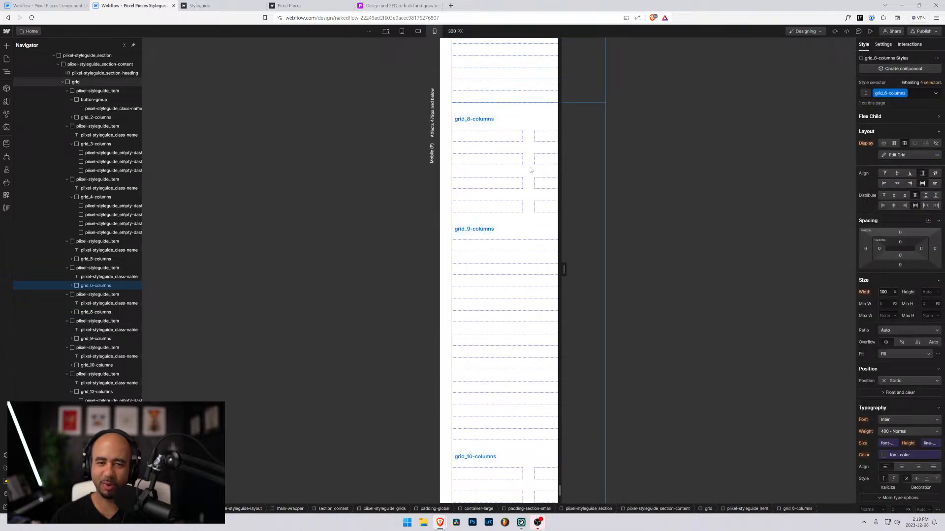
Step: Remove the second column from the grid_8-columns class so it uses one column at mobile portrait
{"action": "left_click", "coordinate": [576, 163]}
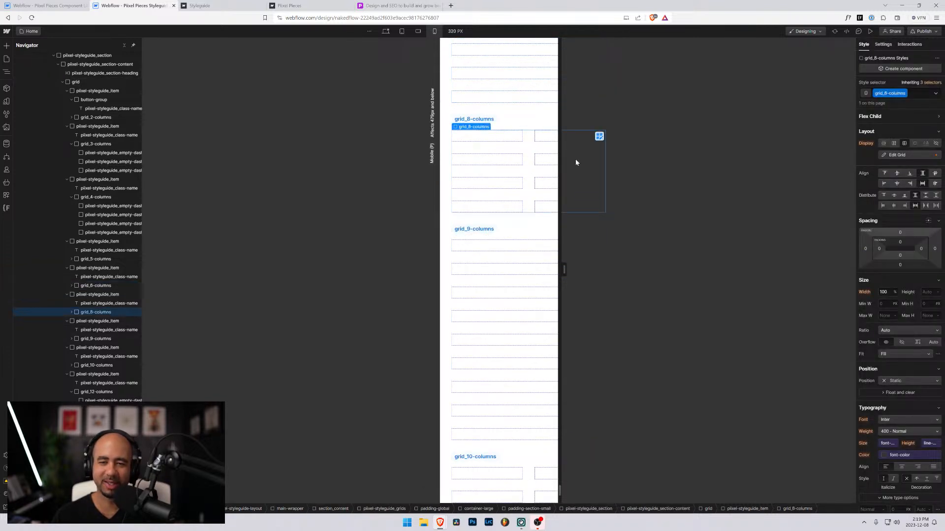
{"action": "left_click", "coordinate": [897, 155]}
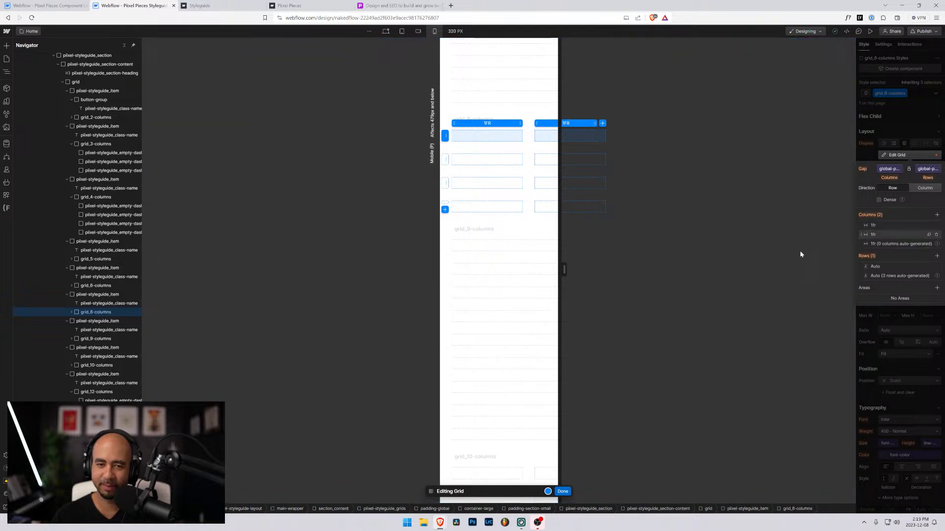
{"action": "left_click", "coordinate": [563, 491]}
Step: Reduce the grid_10-columns class to one column at the mobile portrait breakpoint
{"action": "scroll", "coordinate": [545, 265], "scroll_direction": "down", "scroll_amount": 4}
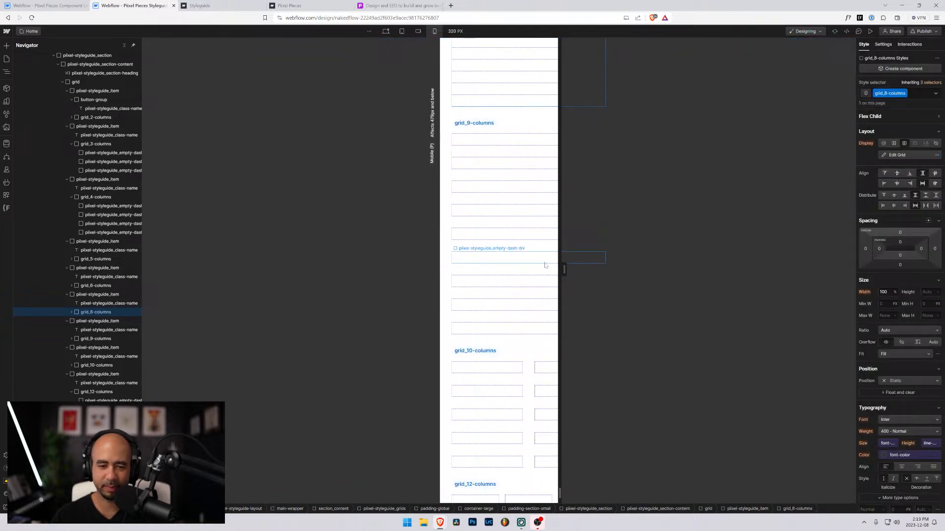
{"action": "left_click", "coordinate": [529, 365]}
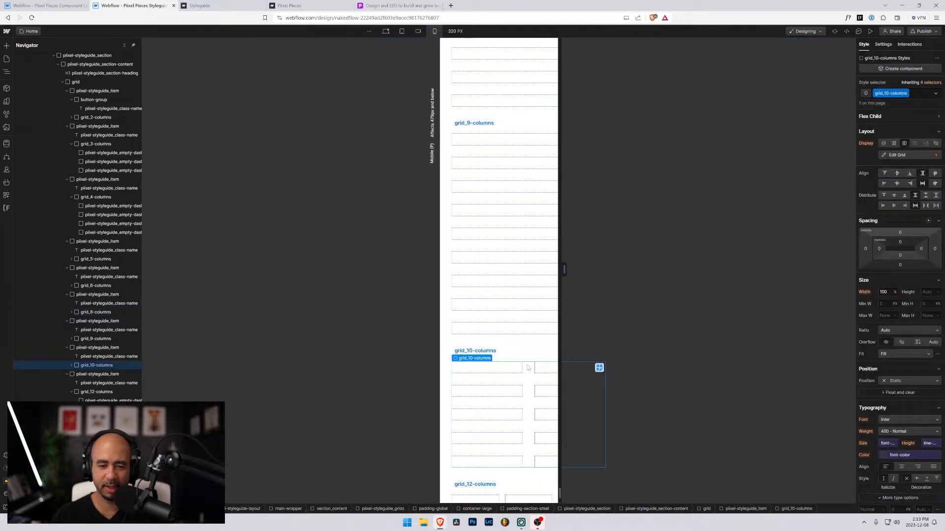
{"action": "scroll", "coordinate": [527, 362], "scroll_direction": "down", "scroll_amount": 4}
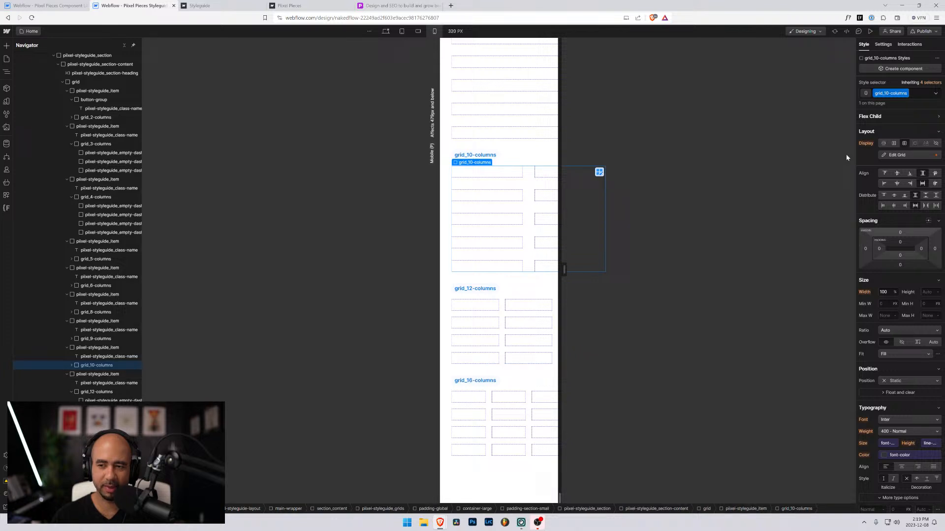
{"action": "left_click", "coordinate": [896, 155]}
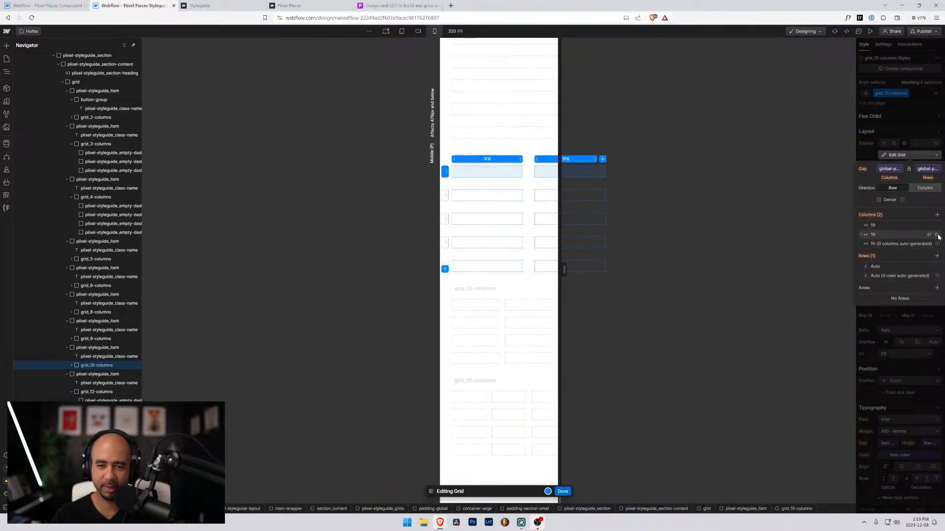
{"action": "scroll", "coordinate": [519, 362], "scroll_direction": "down", "scroll_amount": 2}
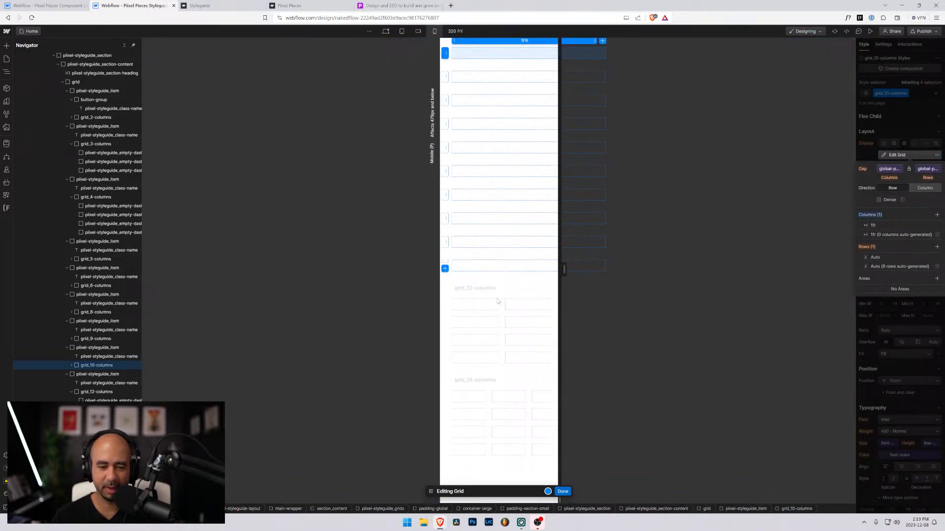
{"action": "left_click", "coordinate": [563, 491]}
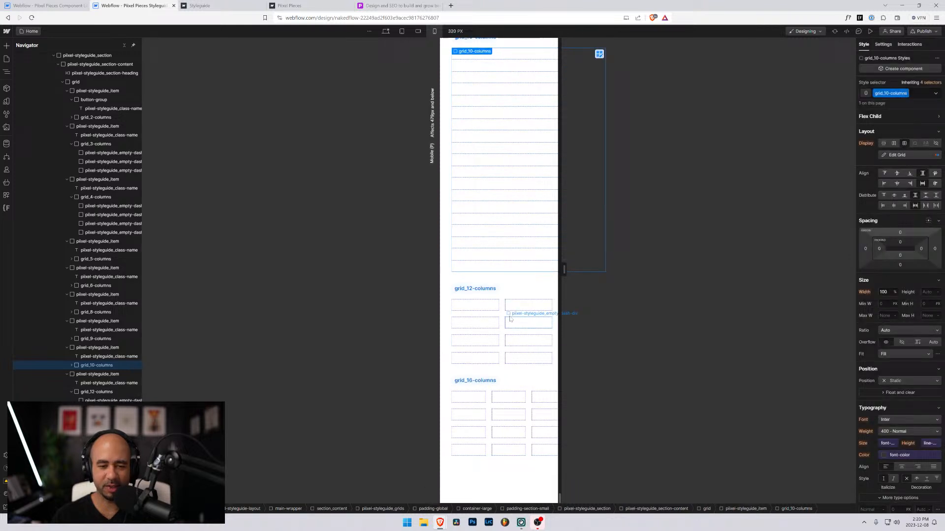
Step: Select the grid_12-columns grid and delete two of its columns, leaving a single 1fr column at mobile portrait
{"action": "left_click", "coordinate": [528, 305]}
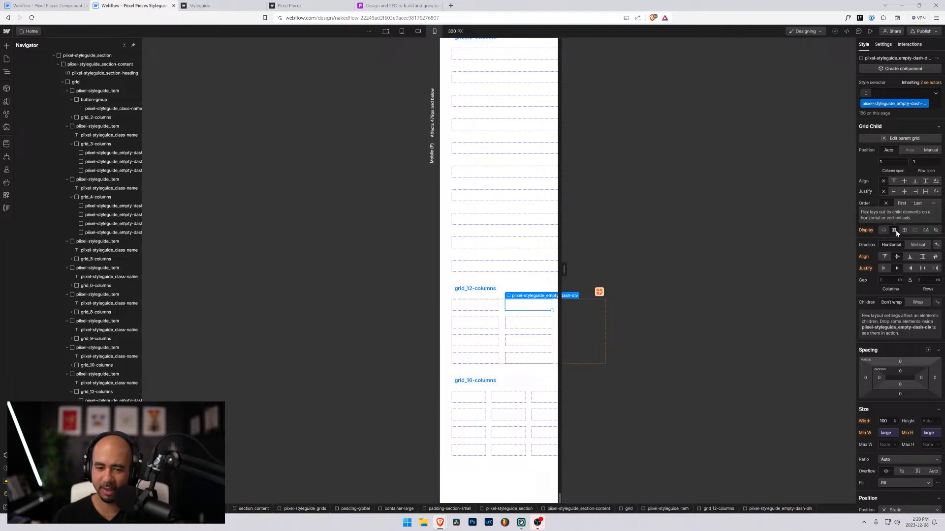
{"action": "left_click", "coordinate": [95, 392]}
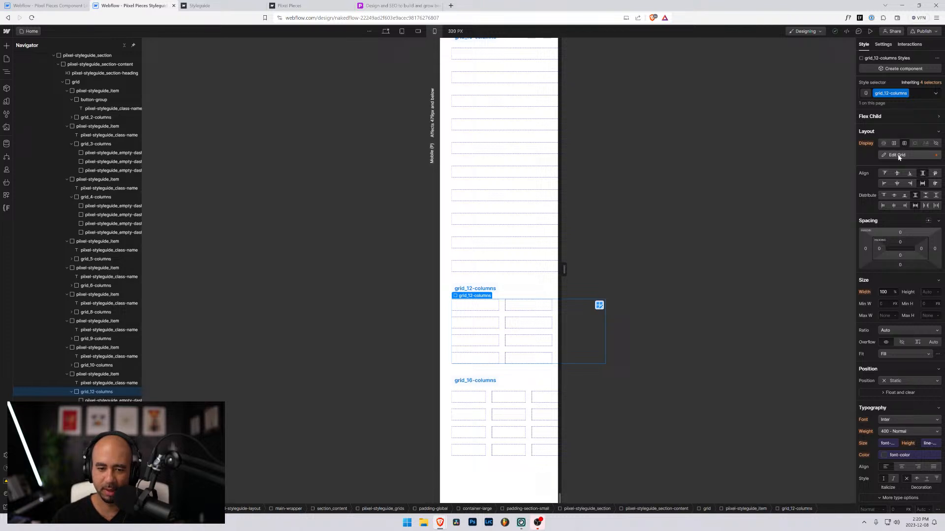
{"action": "left_click", "coordinate": [897, 155]}
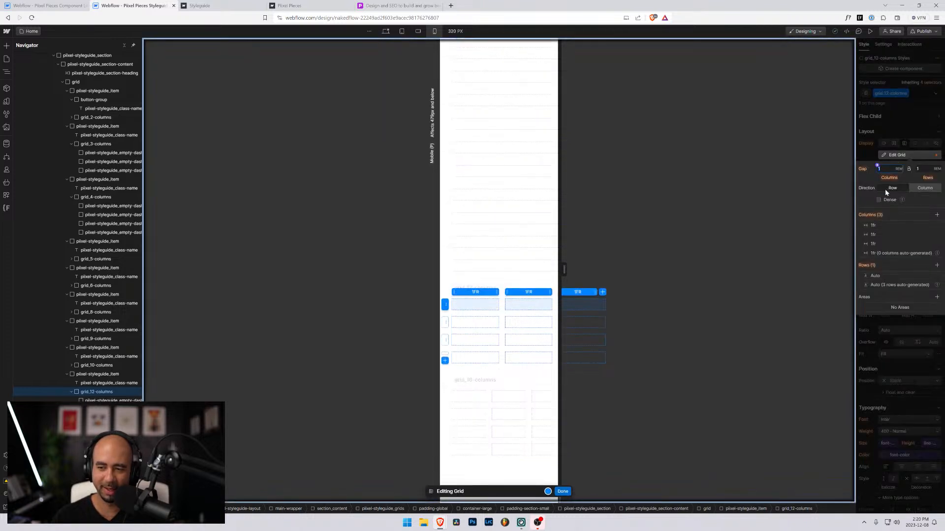
{"action": "left_click", "coordinate": [936, 244]}
{"action": "left_click", "coordinate": [935, 235]}
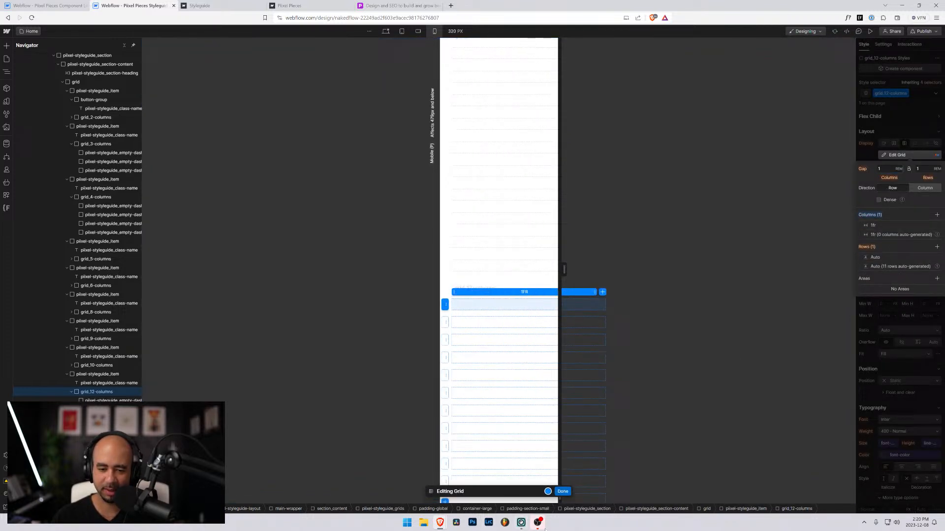
{"action": "left_click", "coordinate": [563, 492]}
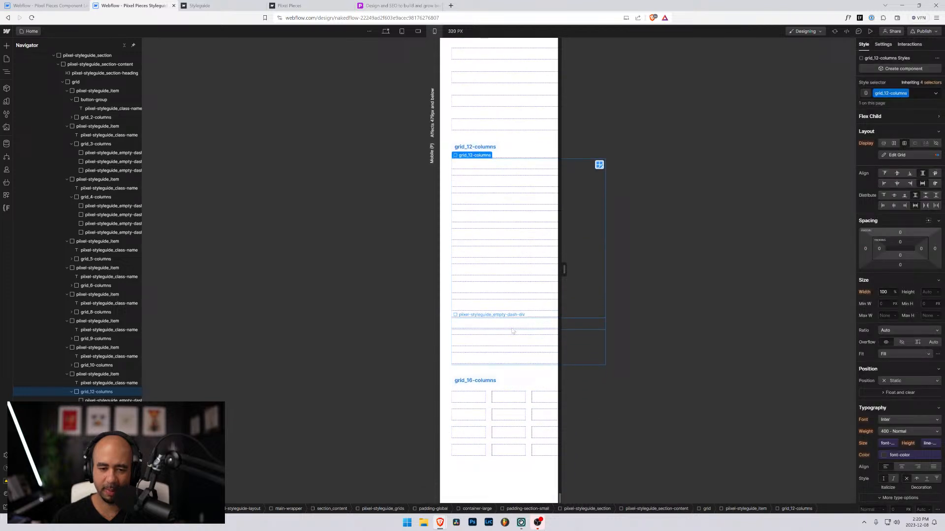
Step: Set the grid_16-columns class to two 1fr columns at the mobile portrait breakpoint
{"action": "left_click", "coordinate": [493, 407]}
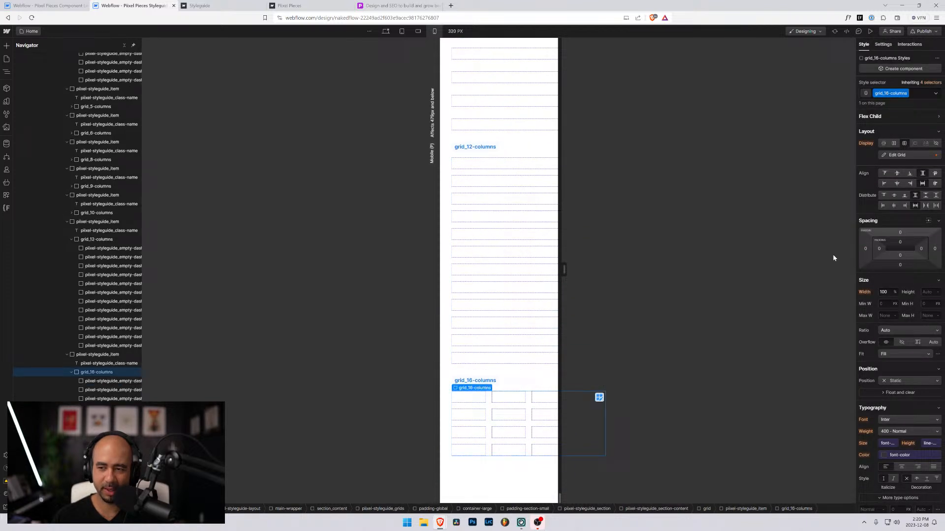
{"action": "left_click", "coordinate": [886, 156]}
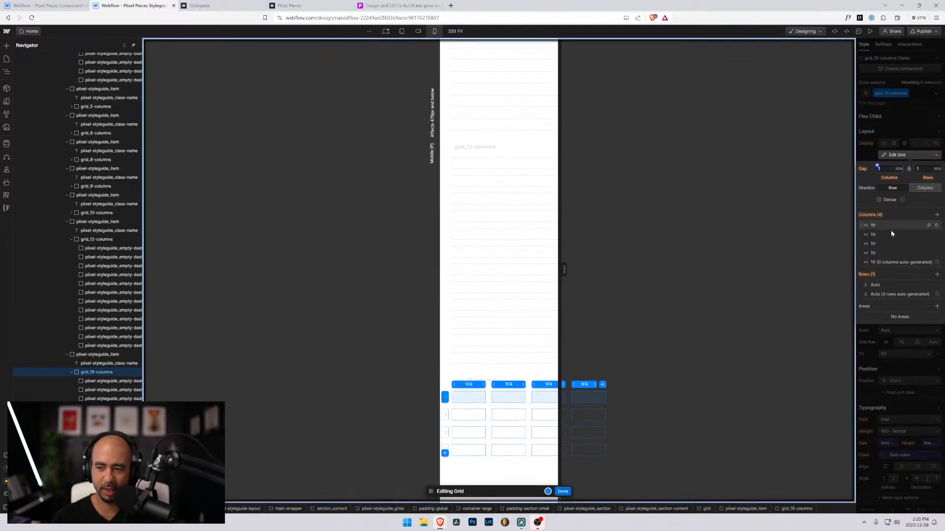
{"action": "left_click", "coordinate": [937, 254]}
{"action": "left_click", "coordinate": [937, 244]}
{"action": "left_click", "coordinate": [937, 235]}
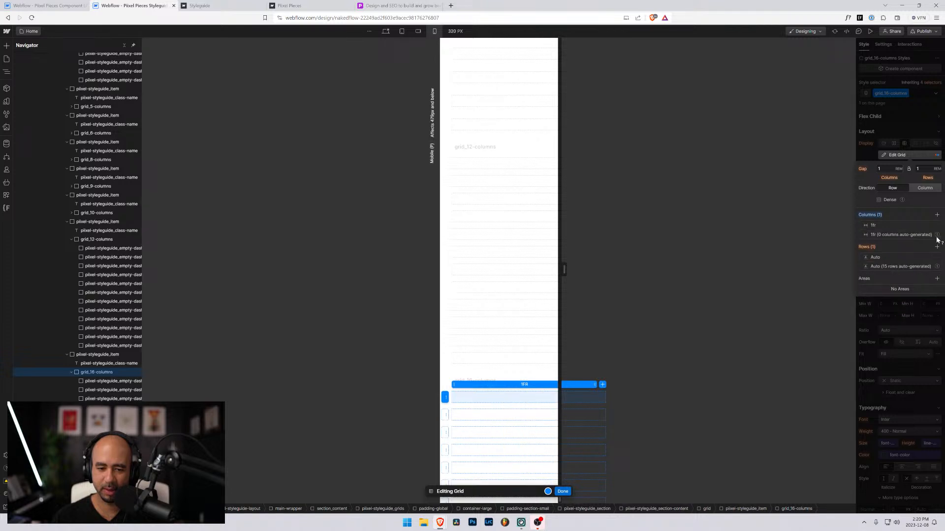
{"action": "scroll", "coordinate": [538, 467], "scroll_direction": "down", "scroll_amount": 4}
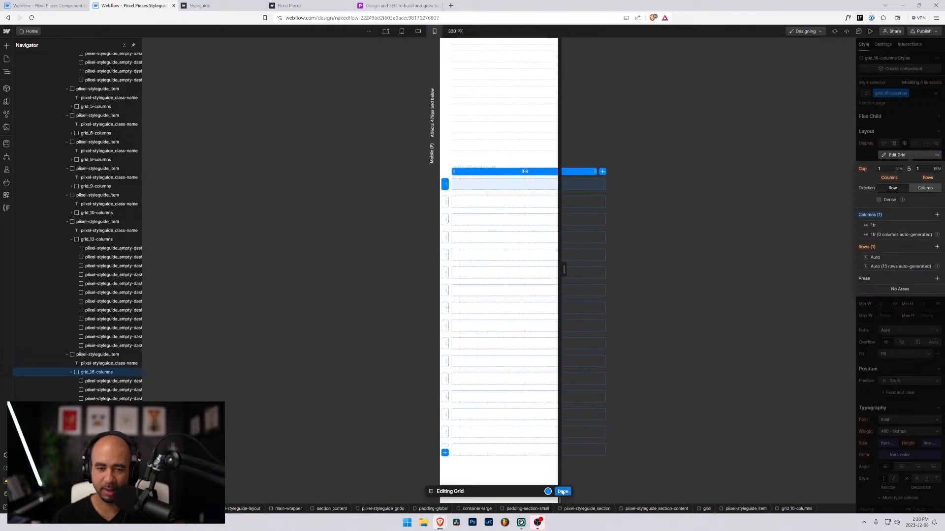
{"action": "left_click", "coordinate": [937, 215]}
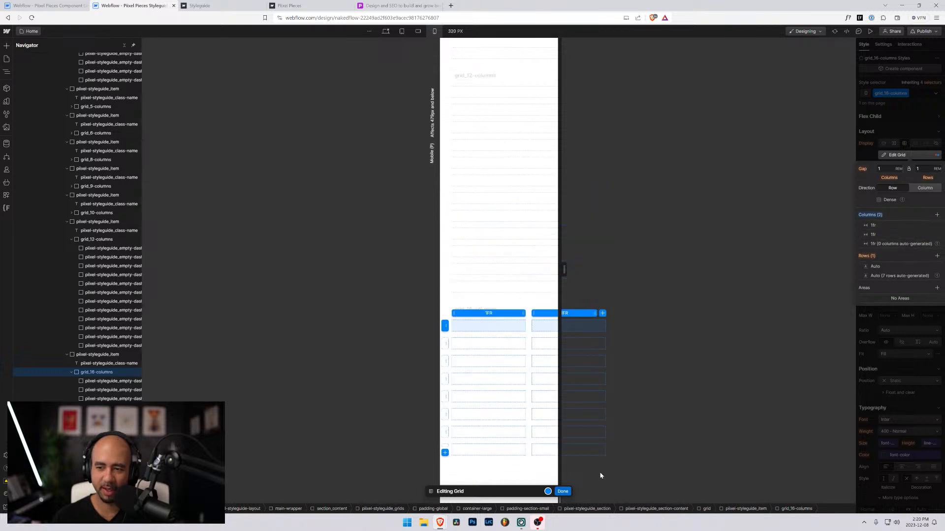
{"action": "left_click", "coordinate": [562, 492]}
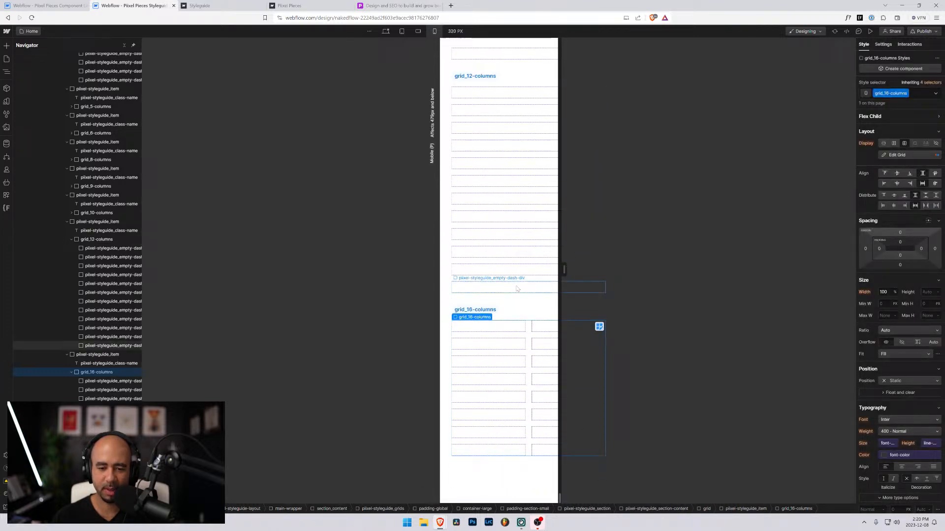
Step: Review the style guide at mobile portrait from the grid classes back up to the margin sizing classes, looking for overflowing content
{"action": "scroll", "coordinate": [519, 288], "scroll_direction": "up", "scroll_amount": 20}
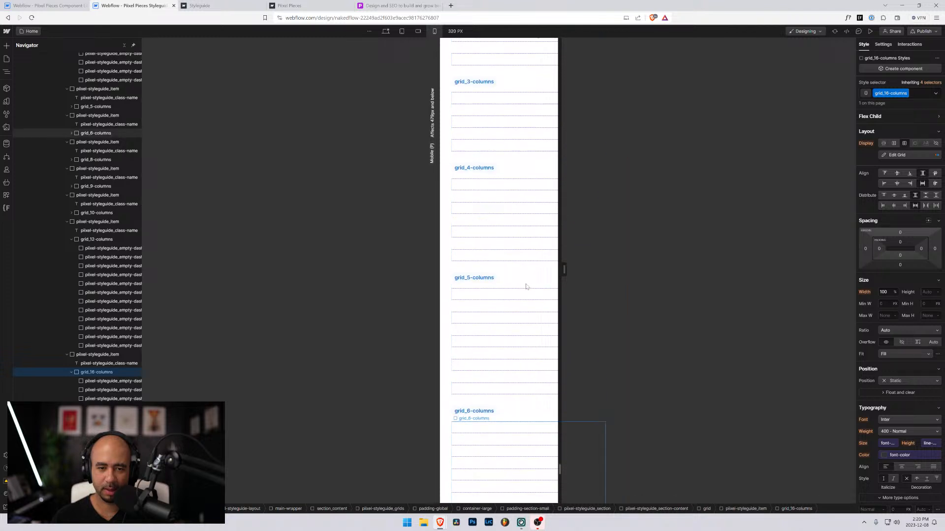
{"action": "scroll", "coordinate": [526, 286], "scroll_direction": "up", "scroll_amount": 10}
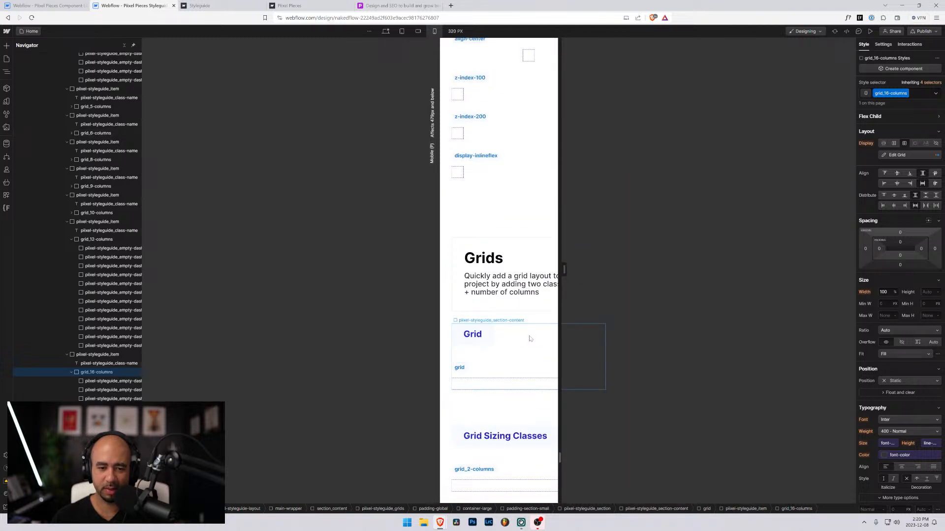
{"action": "scroll", "coordinate": [529, 339], "scroll_direction": "up", "scroll_amount": 5}
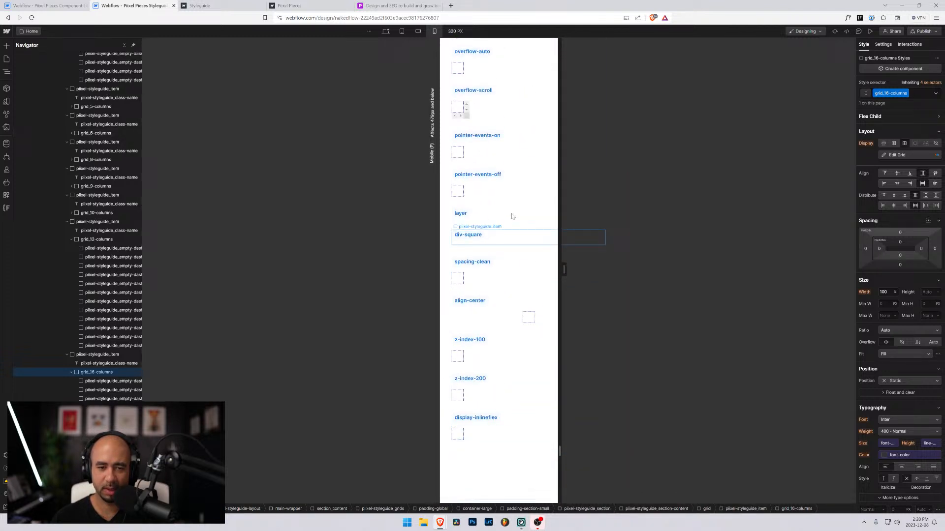
{"action": "scroll", "coordinate": [512, 219], "scroll_direction": "up", "scroll_amount": 8}
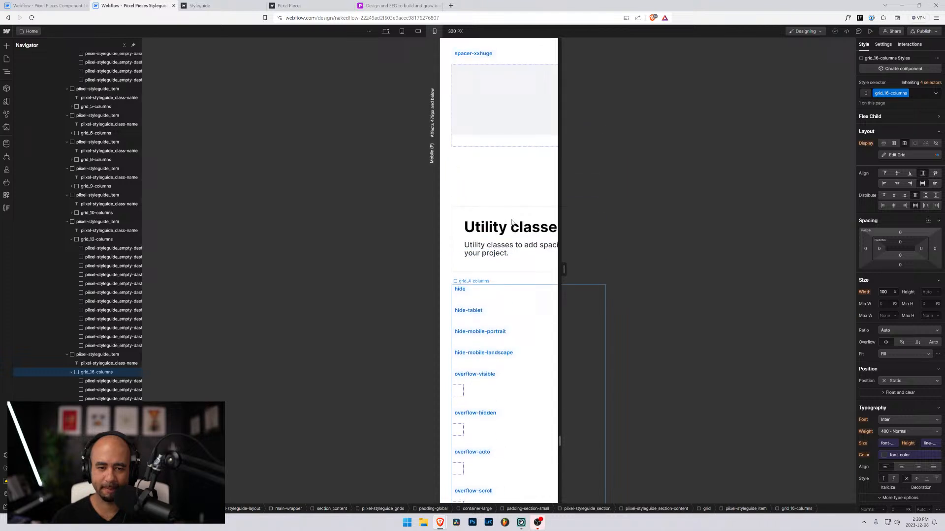
{"action": "scroll", "coordinate": [512, 227], "scroll_direction": "up", "scroll_amount": 3}
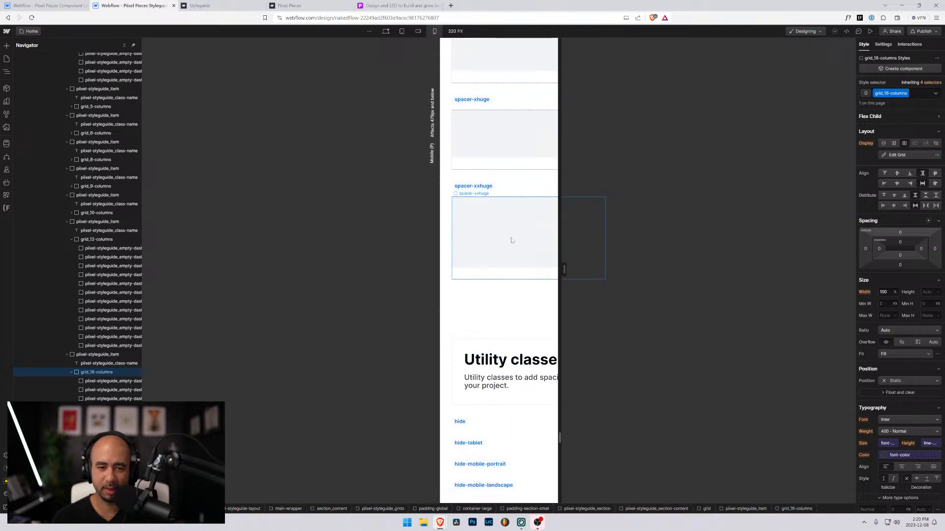
{"action": "scroll", "coordinate": [512, 240], "scroll_direction": "up", "scroll_amount": 15}
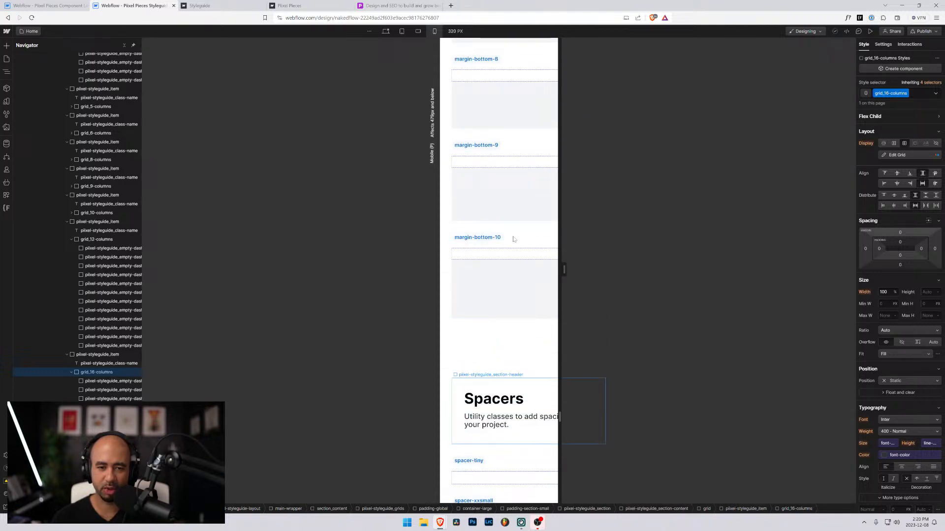
{"action": "scroll", "coordinate": [517, 258], "scroll_direction": "up", "scroll_amount": 20}
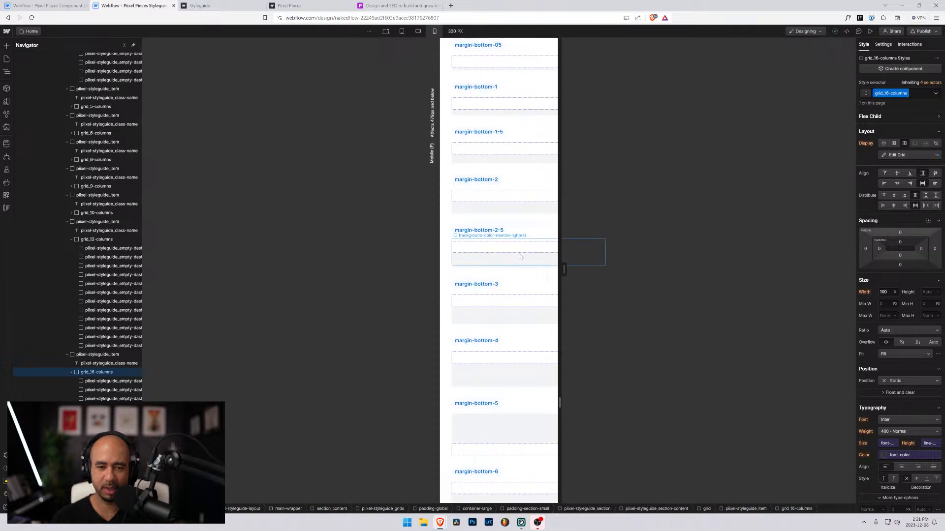
{"action": "scroll", "coordinate": [522, 271], "scroll_direction": "up", "scroll_amount": 20}
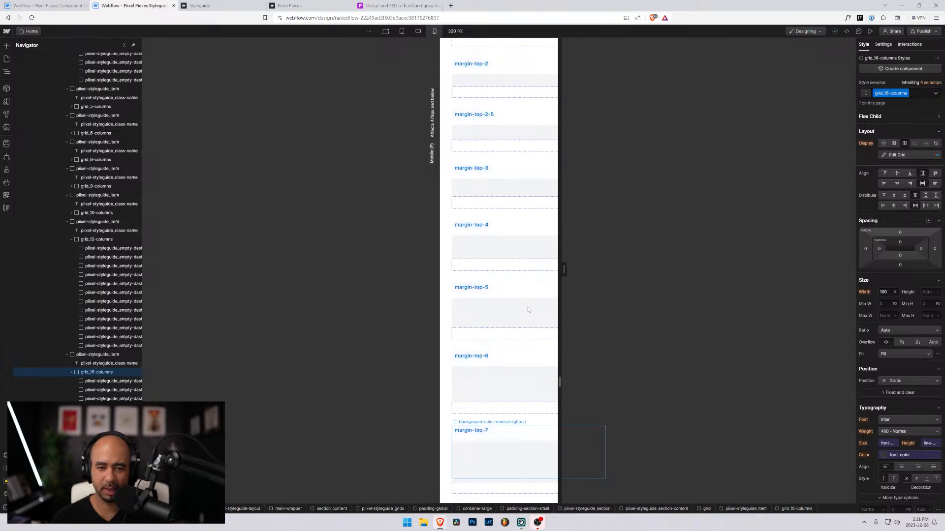
{"action": "scroll", "coordinate": [529, 307], "scroll_direction": "up", "scroll_amount": 5}
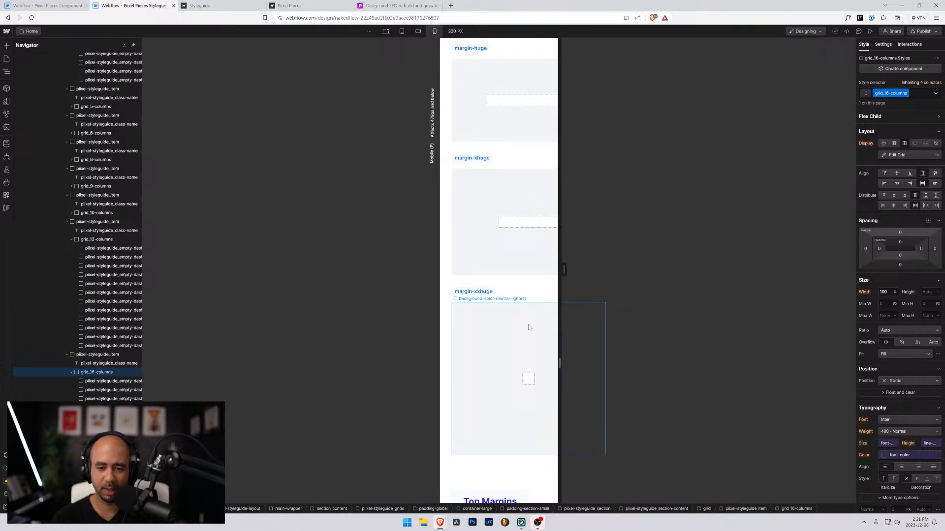
Step: Try hiding the overflow on the style guide item that holds the margin-xxhuge sample
{"action": "left_click", "coordinate": [531, 322]}
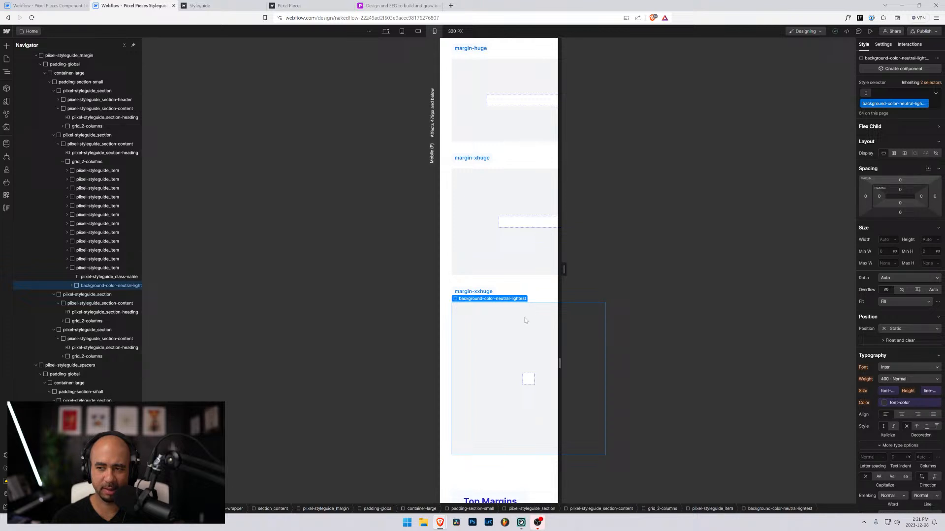
{"action": "left_click", "coordinate": [98, 269]}
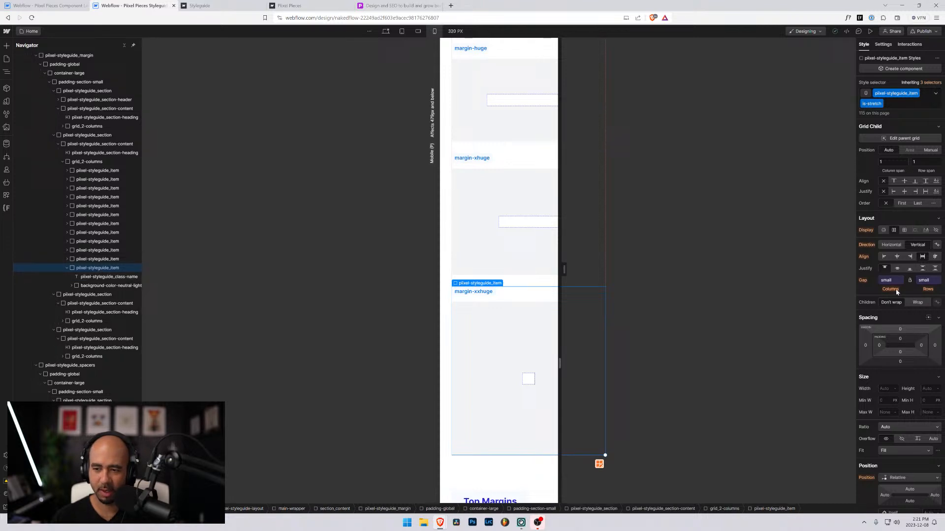
{"action": "scroll", "coordinate": [907, 318], "scroll_direction": "down", "scroll_amount": 2}
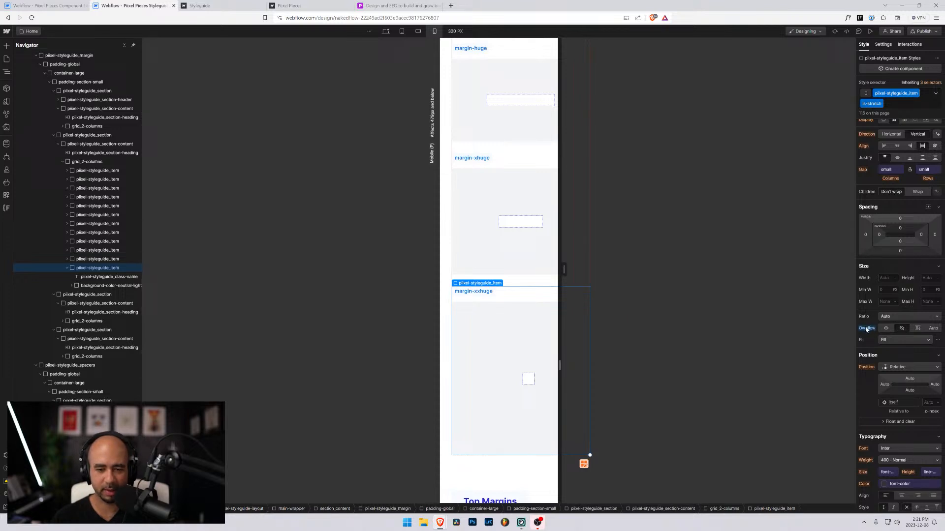
Step: Compare the padding-bottom and margin sizing samples at mobile portrait, then select the background block of the margin-xxhuge sample
{"action": "scroll", "coordinate": [530, 286], "scroll_direction": "up", "scroll_amount": 15}
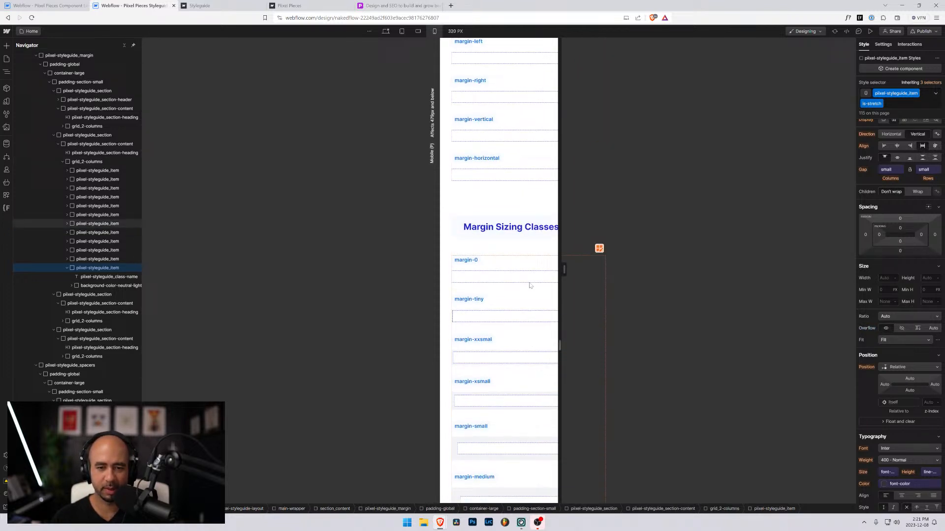
{"action": "scroll", "coordinate": [530, 285], "scroll_direction": "up", "scroll_amount": 15}
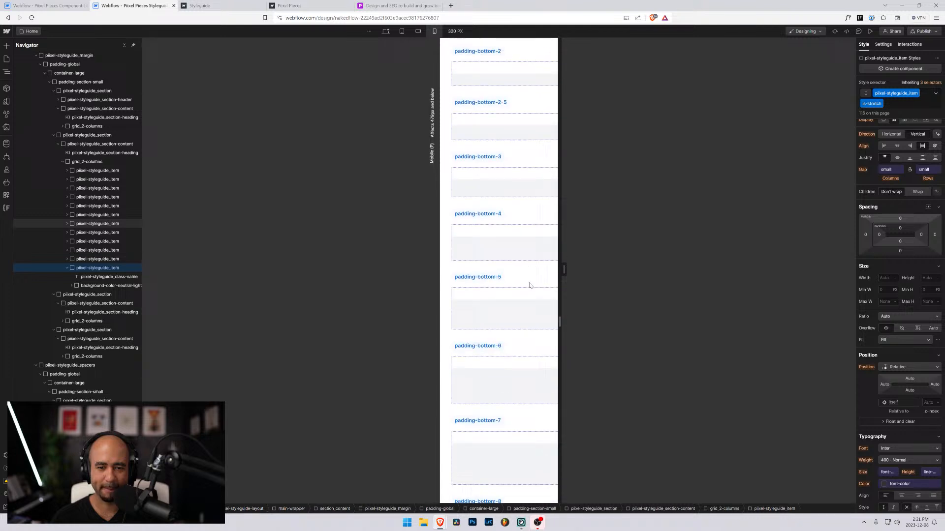
{"action": "scroll", "coordinate": [530, 285], "scroll_direction": "up", "scroll_amount": 10}
{"action": "scroll", "coordinate": [529, 290], "scroll_direction": "down", "scroll_amount": 10}
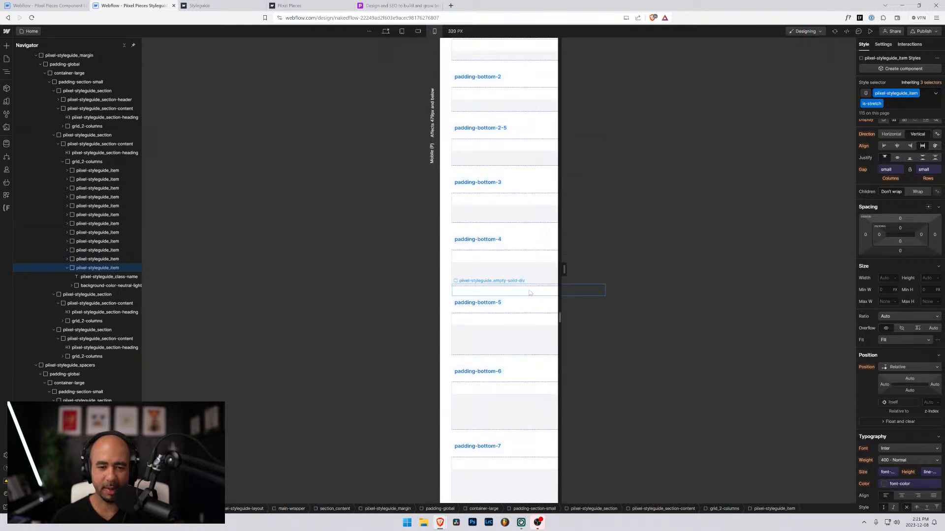
{"action": "scroll", "coordinate": [530, 292], "scroll_direction": "down", "scroll_amount": 15}
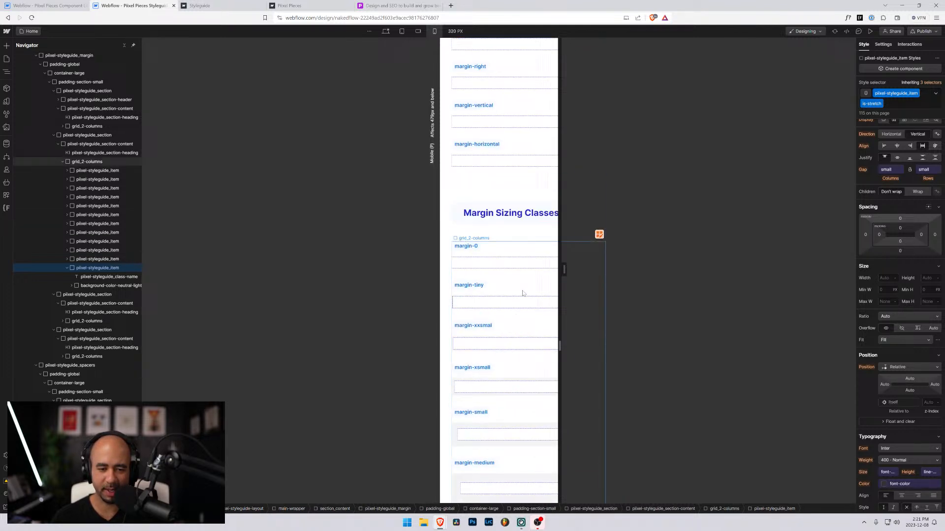
{"action": "scroll", "coordinate": [523, 293], "scroll_direction": "down", "scroll_amount": 15}
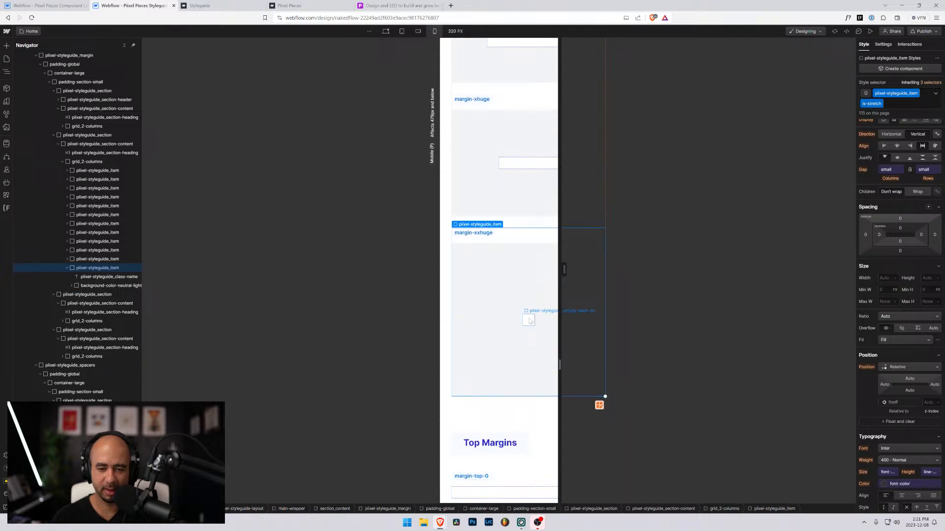
{"action": "left_click", "coordinate": [529, 320]}
{"action": "left_click", "coordinate": [512, 269]}
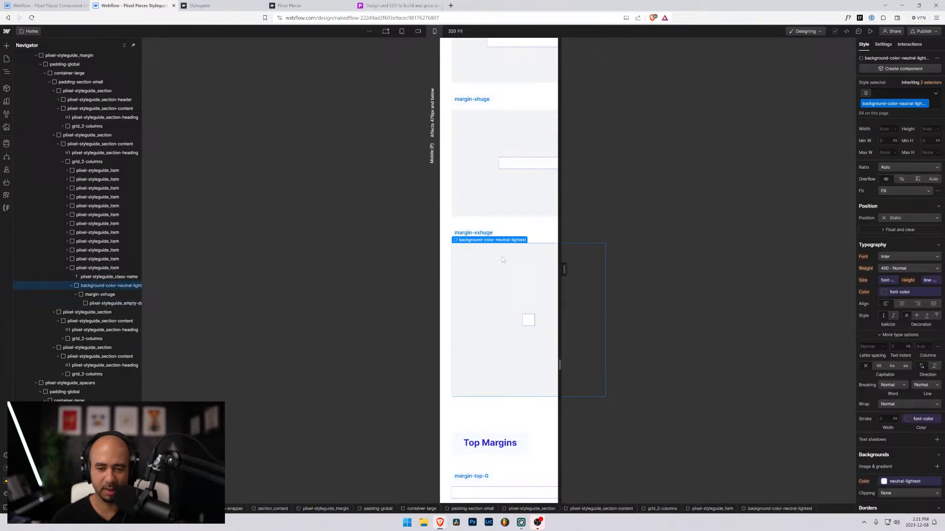
Step: Widen the mobile portrait canvas to 393 px and examine how the margin-xxhuge and top margin samples fit
{"action": "left_click_drag", "start_coordinate": [565, 264], "coordinate": [582, 276]}
{"action": "left_click_drag", "start_coordinate": [572, 276], "coordinate": [577, 274]}
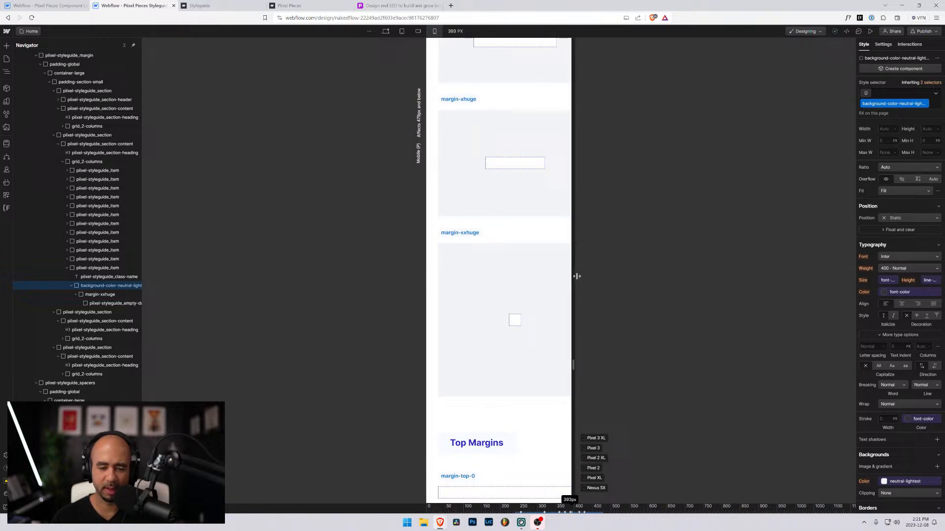
{"action": "scroll", "coordinate": [519, 290], "scroll_direction": "down", "scroll_amount": 4}
{"action": "scroll", "coordinate": [530, 254], "scroll_direction": "up", "scroll_amount": 3}
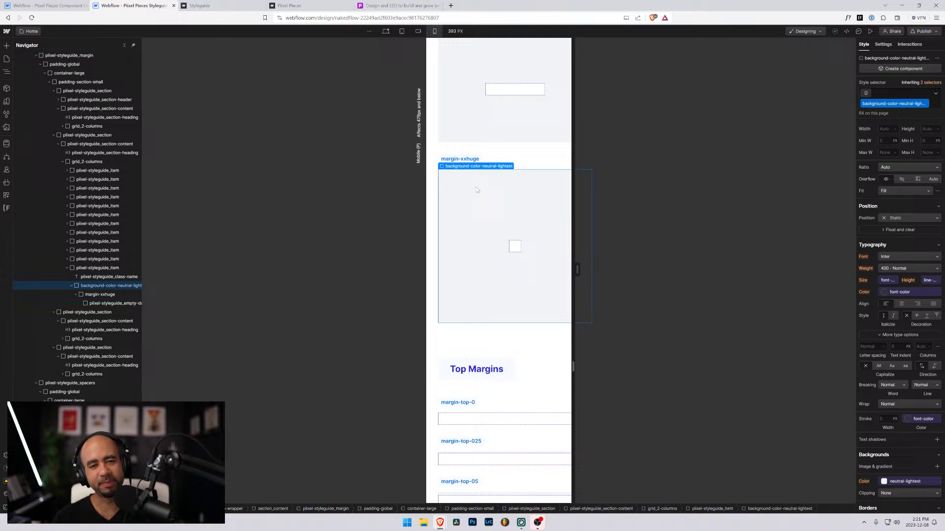
{"action": "scroll", "coordinate": [476, 190], "scroll_direction": "down", "scroll_amount": 8}
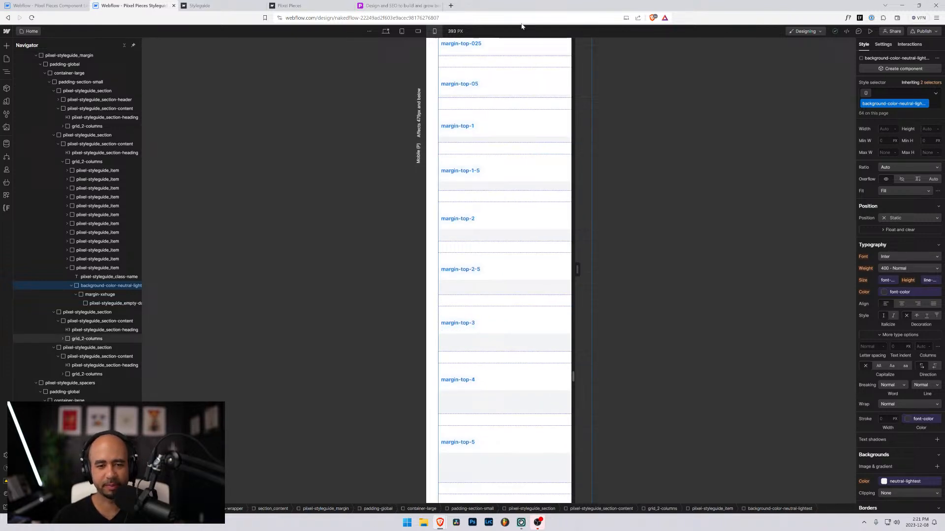
Step: Check the margin samples at mobile landscape between 480 and 767 px and at tablet between 768 and 991 px
{"action": "left_click", "coordinate": [418, 31]}
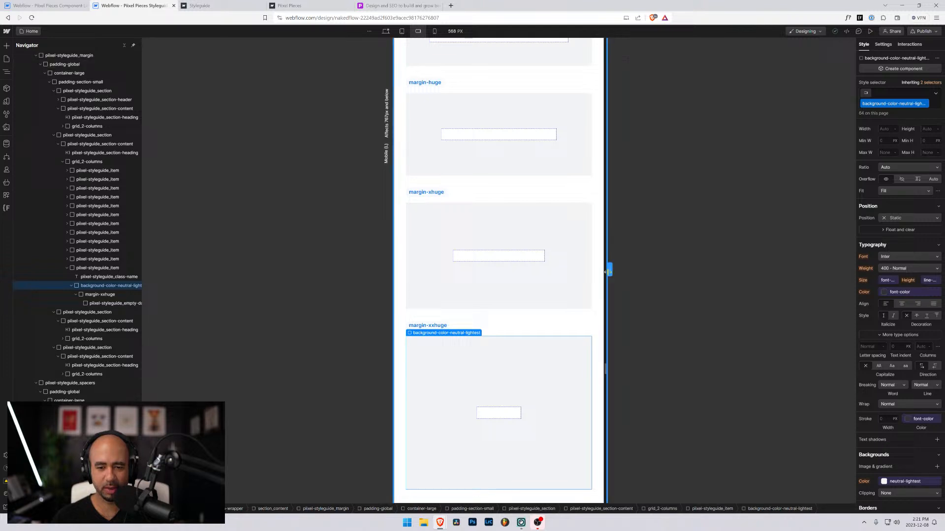
{"action": "left_click_drag", "start_coordinate": [609, 272], "coordinate": [570, 271]}
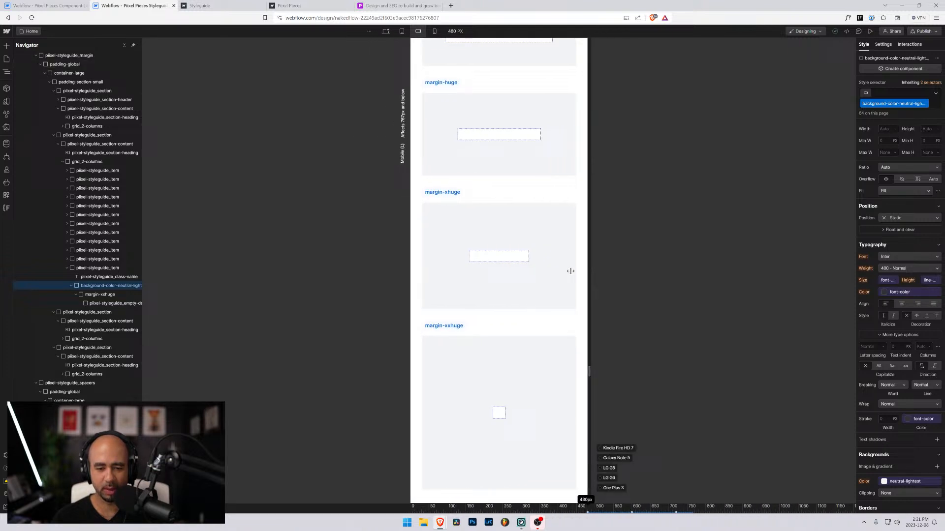
{"action": "left_click_drag", "start_coordinate": [701, 280], "coordinate": [678, 270]}
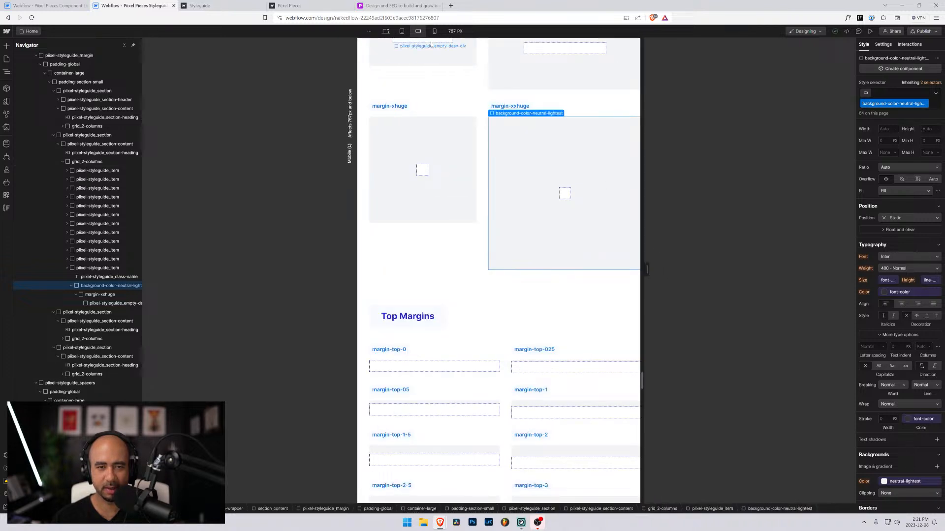
{"action": "left_click", "coordinate": [401, 32]}
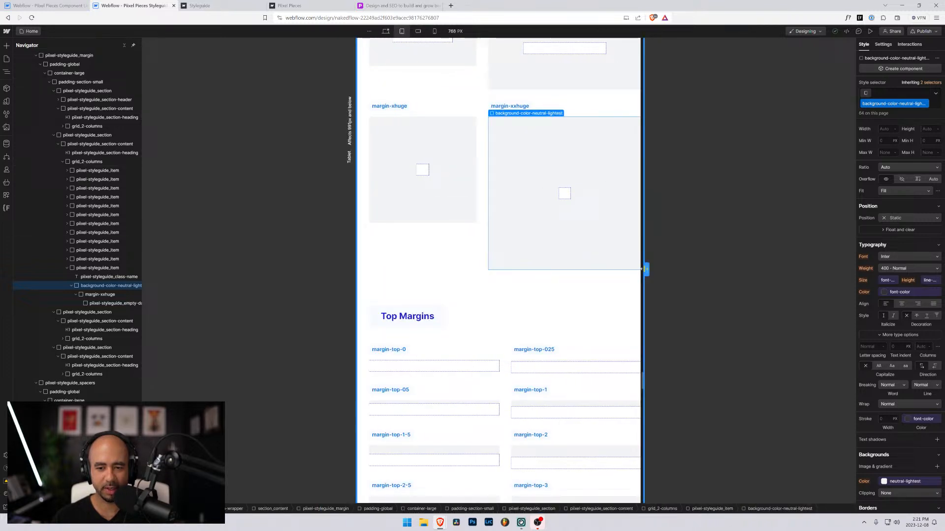
{"action": "left_click_drag", "start_coordinate": [644, 268], "coordinate": [692, 263]}
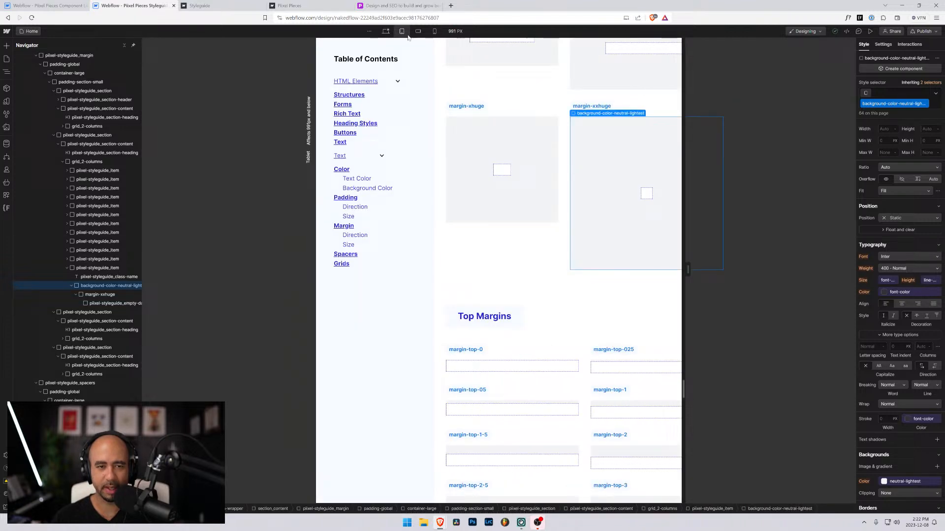
Step: Switch to the desktop breakpoint, view the margin and padding sections, and enlarge the browser zoom
{"action": "left_click", "coordinate": [386, 31]}
{"action": "scroll", "coordinate": [512, 250], "scroll_direction": "up", "scroll_amount": 10}
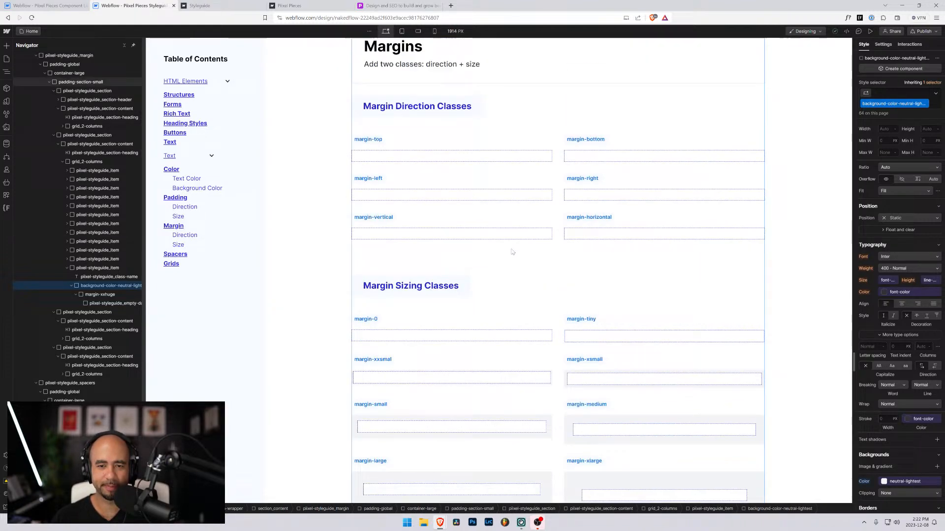
{"action": "scroll", "coordinate": [511, 250], "scroll_direction": "up", "scroll_amount": 8}
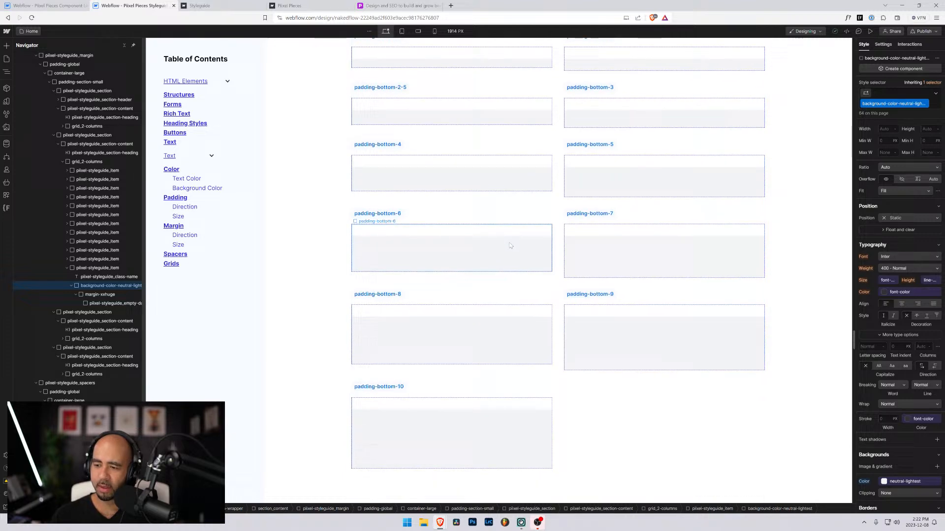
{"action": "key", "text": "ctrl+plus"}
{"action": "key", "text": "ctrl+plus"}
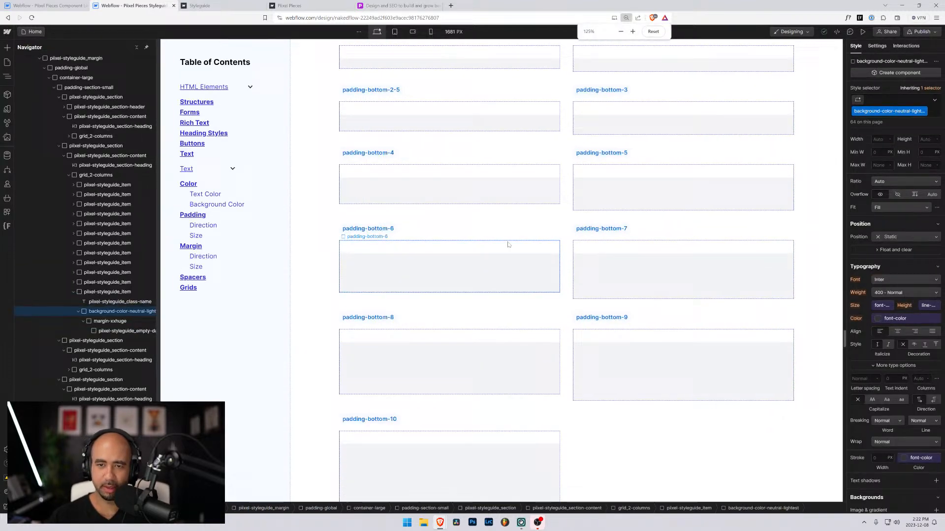
{"action": "key", "text": "ctrl+minus"}
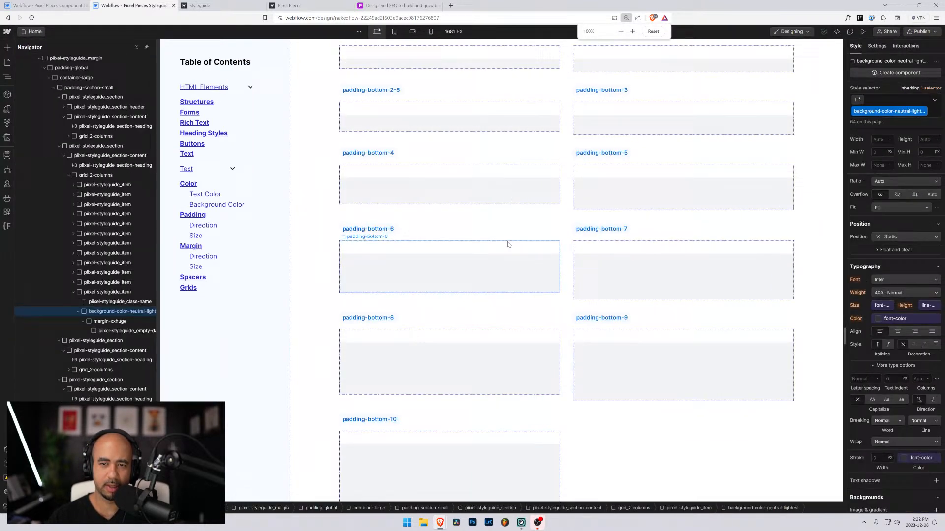
{"action": "key", "text": "ctrl+plus"}
{"action": "key", "text": "ctrl+plus"}
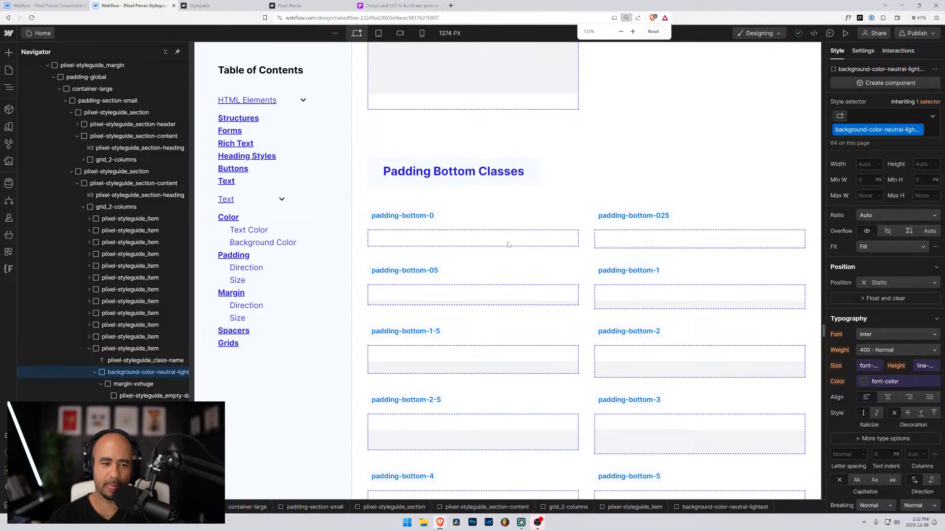
Step: Examine the desktop layout of the padding bottom, utility and grid class sections down to the end of the style guide
{"action": "scroll", "coordinate": [507, 276], "scroll_direction": "down", "scroll_amount": 5}
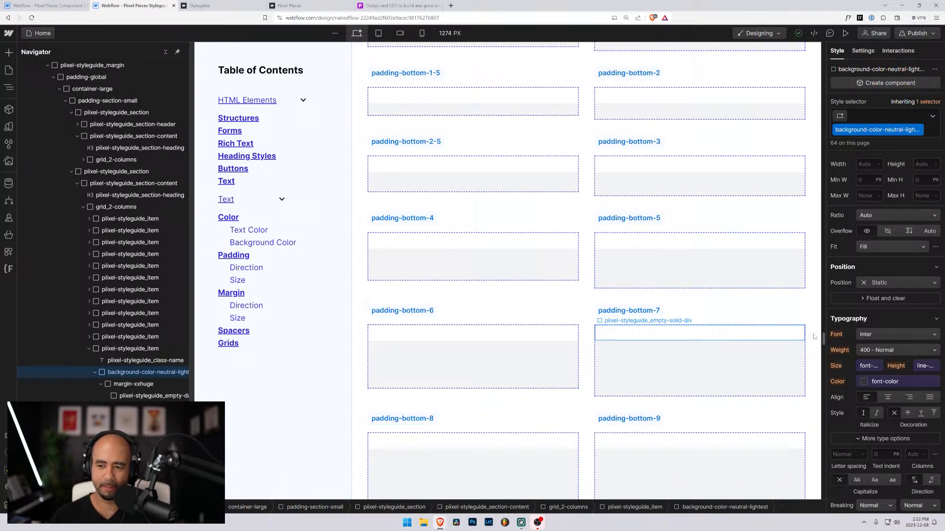
{"action": "left_click_drag", "start_coordinate": [823, 338], "coordinate": [799, 474]}
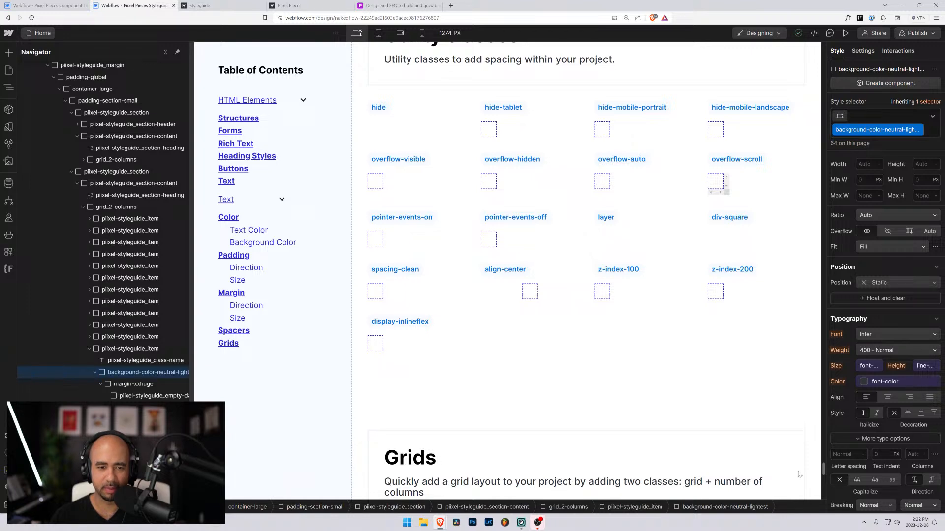
{"action": "left_click_drag", "start_coordinate": [798, 474], "coordinate": [788, 505]}
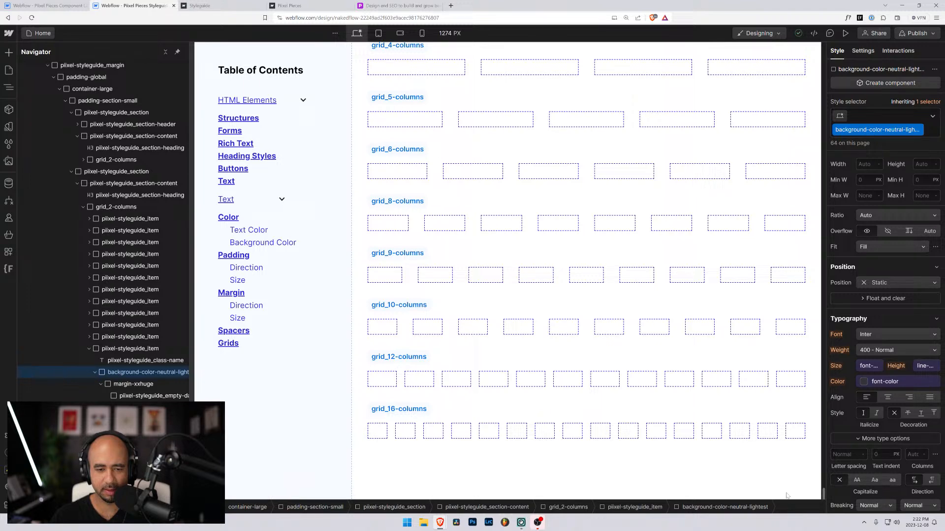
{"action": "scroll", "coordinate": [783, 472], "scroll_direction": "up", "scroll_amount": 15}
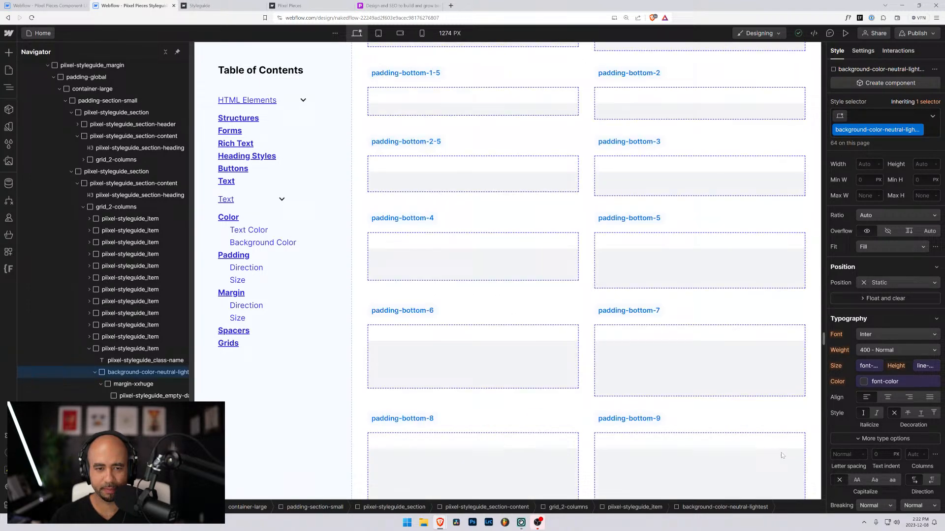
Step: Examine the Spacers section samples and the end of the margin bottom classes at desktop width
{"action": "left_click_drag", "start_coordinate": [781, 452], "coordinate": [803, 447]}
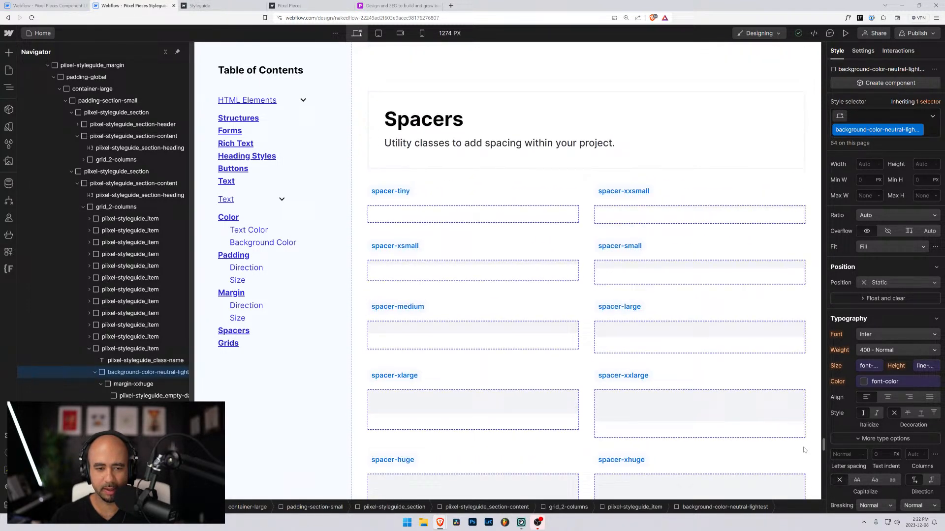
{"action": "scroll", "coordinate": [804, 451], "scroll_direction": "down", "scroll_amount": 3}
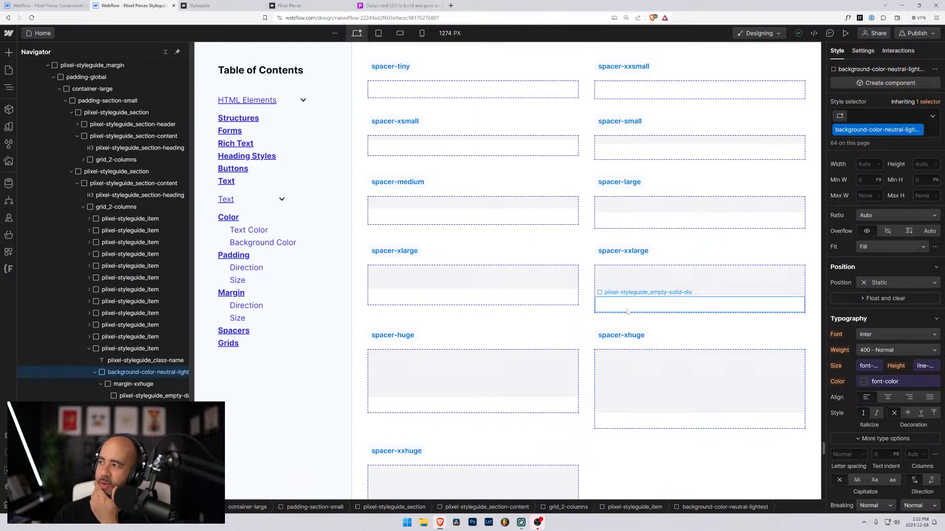
{"action": "scroll", "coordinate": [758, 346], "scroll_direction": "up", "scroll_amount": 5}
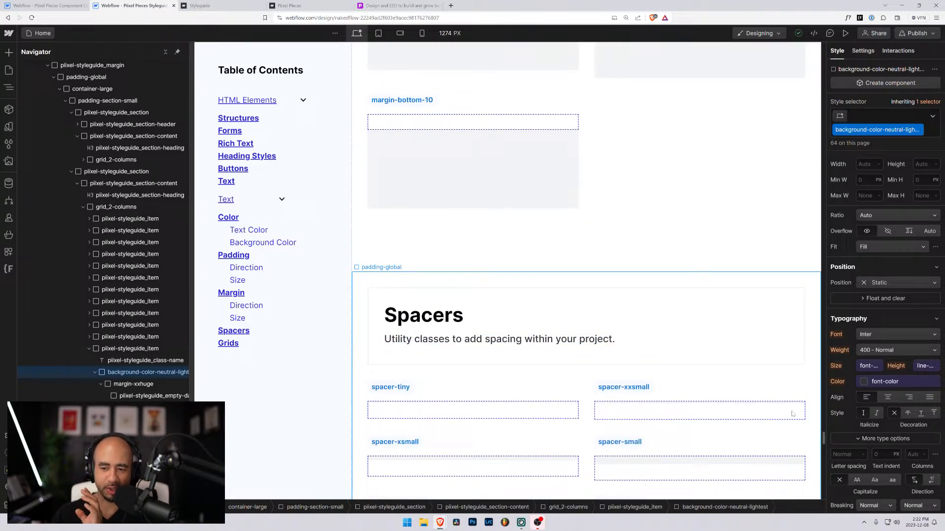
{"action": "left_click_drag", "start_coordinate": [824, 440], "coordinate": [824, 311]}
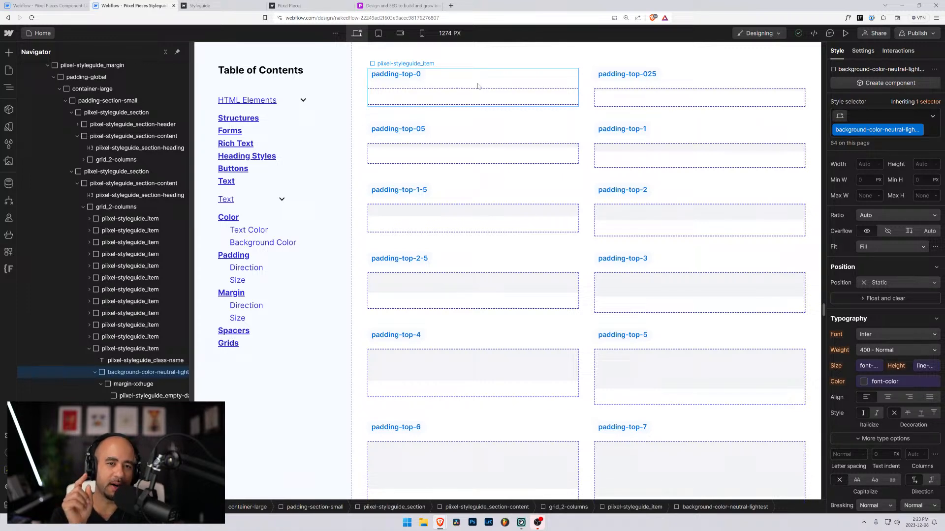
Step: Review the padding top, padding sizing and padding direction class samples up to the Padding section header
{"action": "left_click", "coordinate": [656, 74]}
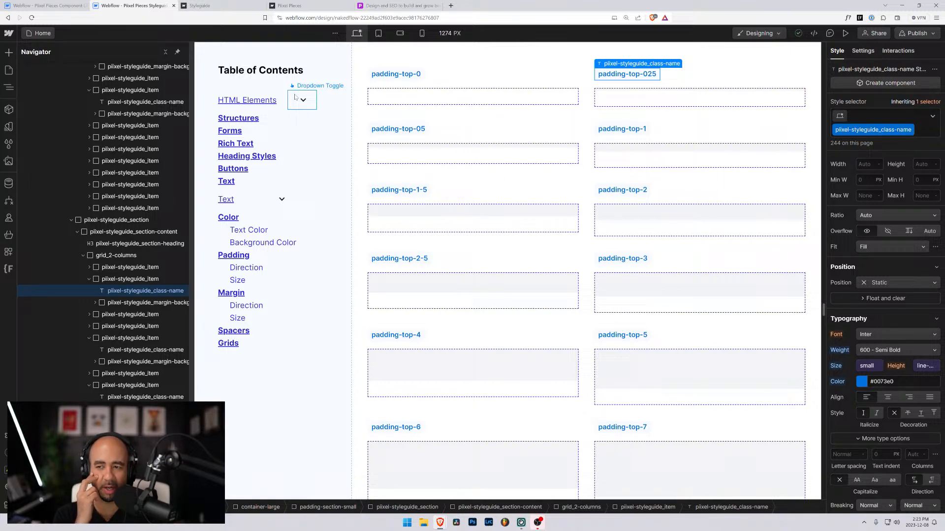
{"action": "scroll", "coordinate": [474, 127], "scroll_direction": "up", "scroll_amount": 10}
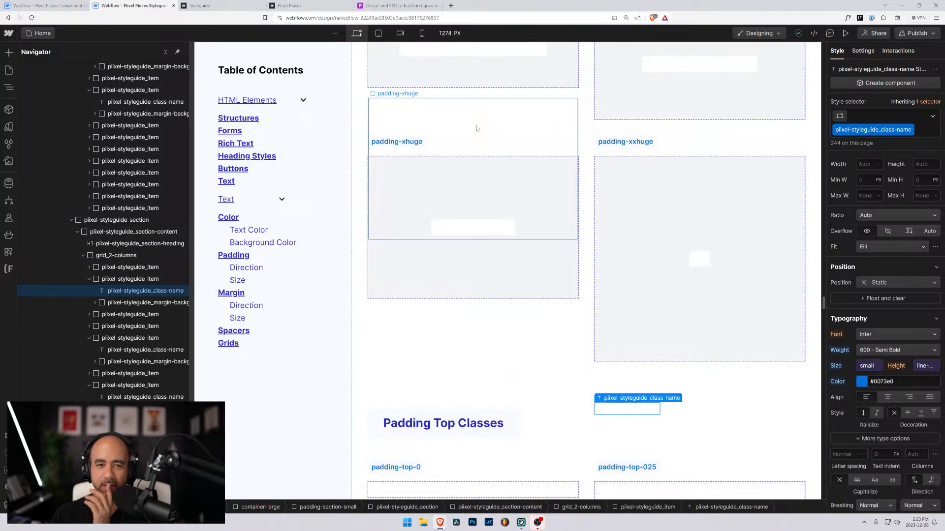
{"action": "scroll", "coordinate": [471, 145], "scroll_direction": "up", "scroll_amount": 5}
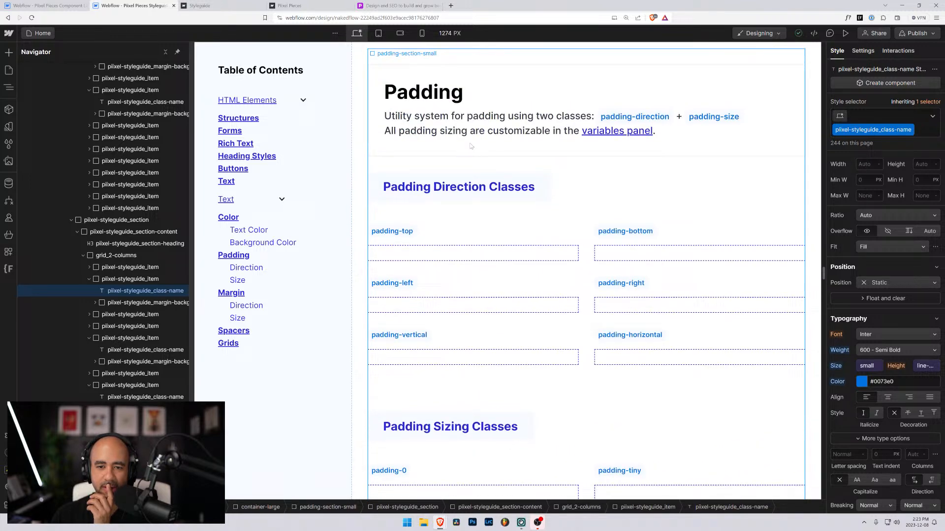
{"action": "scroll", "coordinate": [471, 145], "scroll_direction": "down", "scroll_amount": 5}
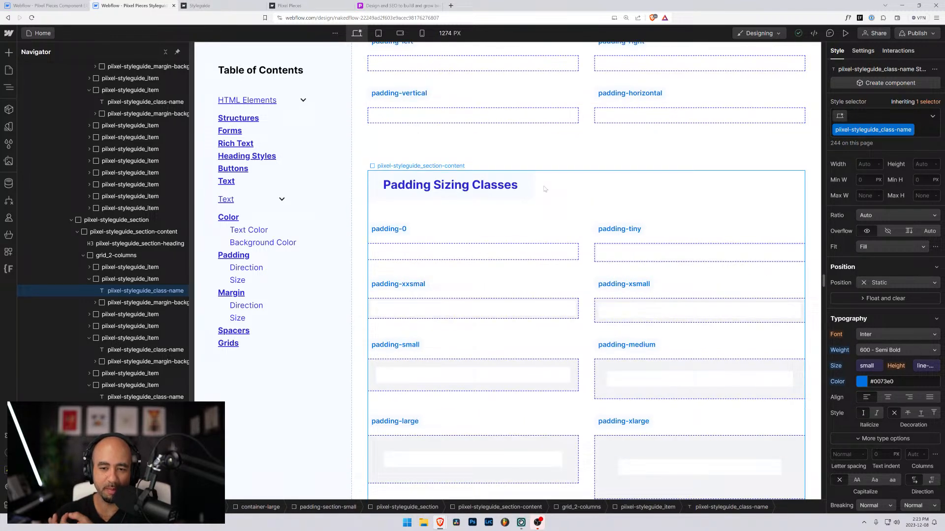
{"action": "scroll", "coordinate": [537, 197], "scroll_direction": "down", "scroll_amount": 2}
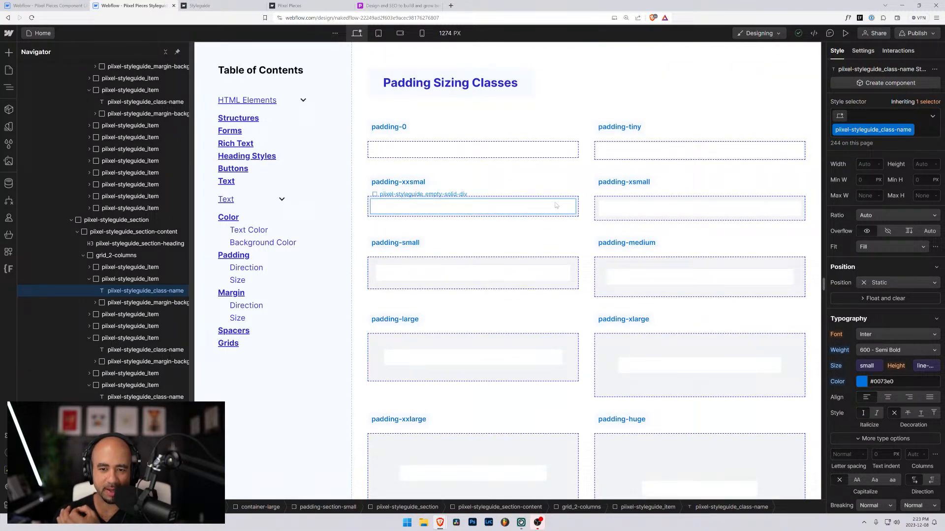
{"action": "scroll", "coordinate": [558, 207], "scroll_direction": "down", "scroll_amount": 5}
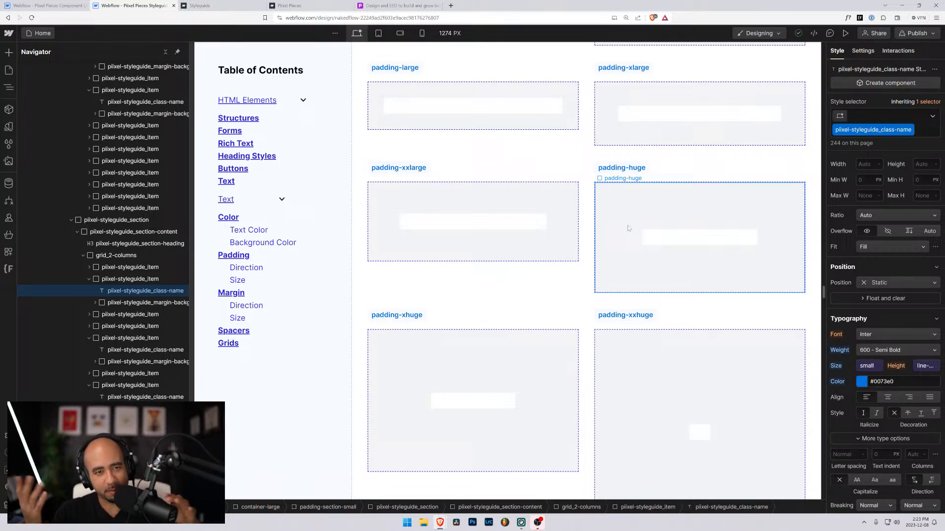
{"action": "scroll", "coordinate": [608, 240], "scroll_direction": "up", "scroll_amount": 5}
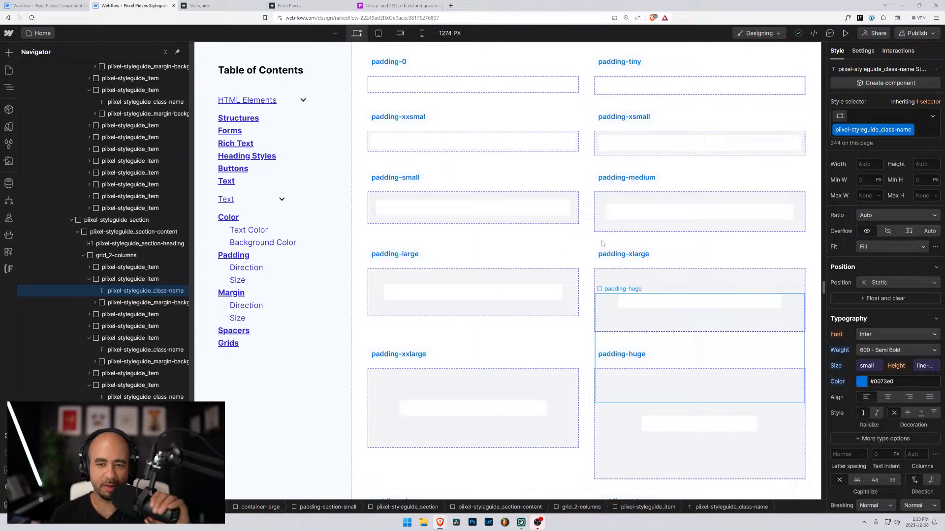
{"action": "scroll", "coordinate": [603, 237], "scroll_direction": "up", "scroll_amount": 10}
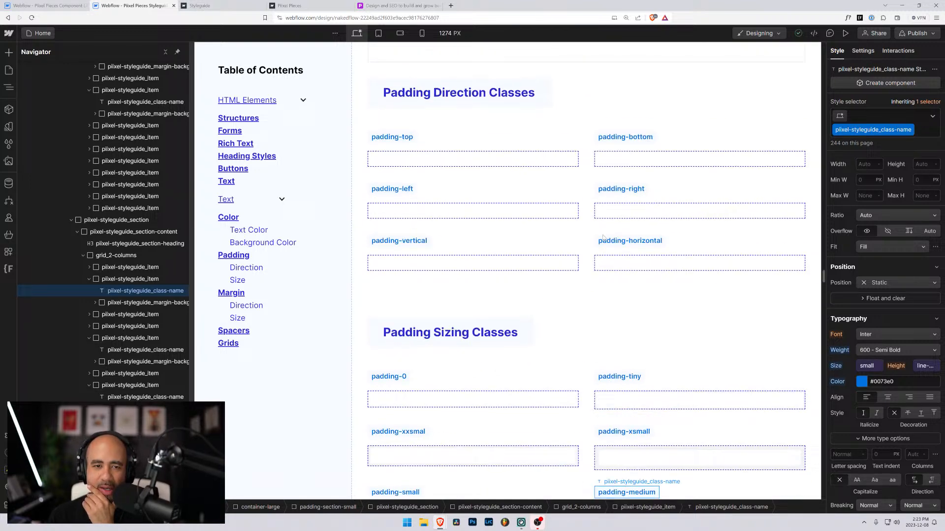
{"action": "scroll", "coordinate": [603, 237], "scroll_direction": "up", "scroll_amount": 1}
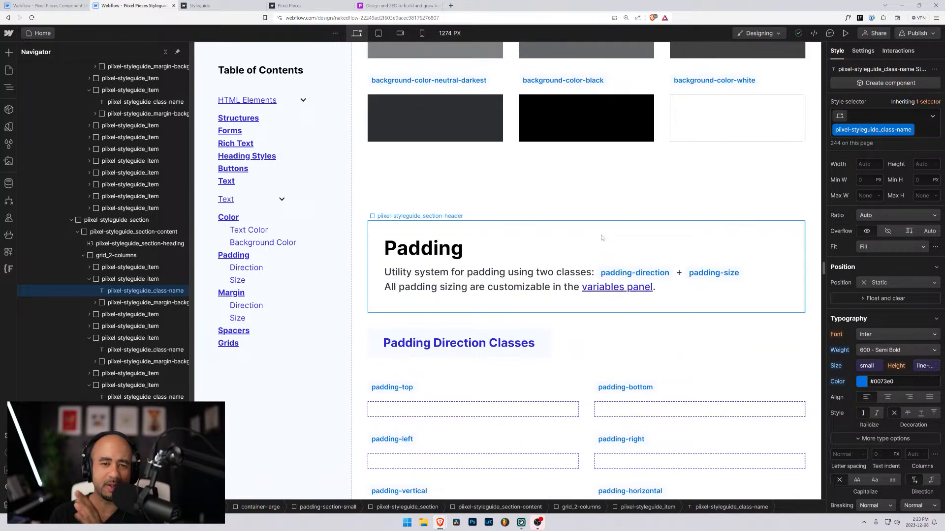
Step: Inspect the background-color-primary color block and view the Background Color and Text Color samples
{"action": "scroll", "coordinate": [598, 237], "scroll_direction": "up", "scroll_amount": 13}
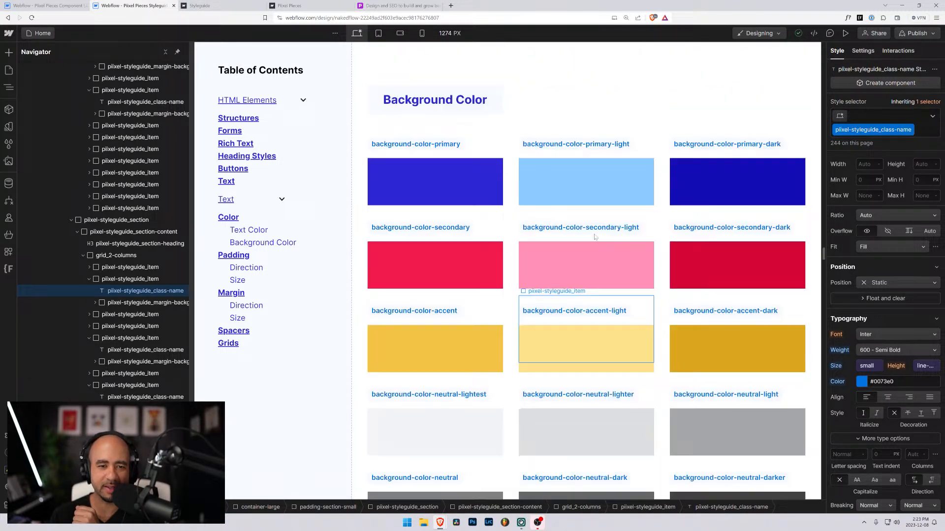
{"action": "left_click", "coordinate": [406, 273]}
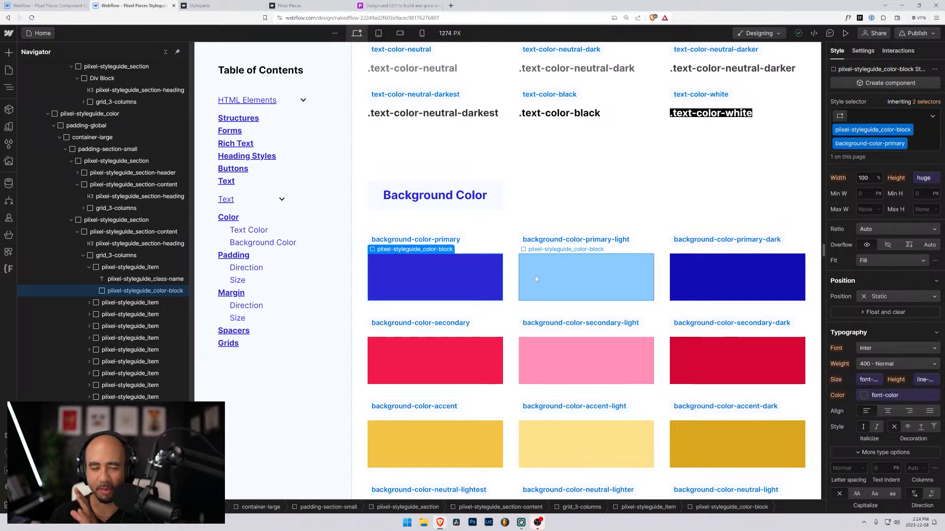
{"action": "scroll", "coordinate": [539, 268], "scroll_direction": "up", "scroll_amount": 3}
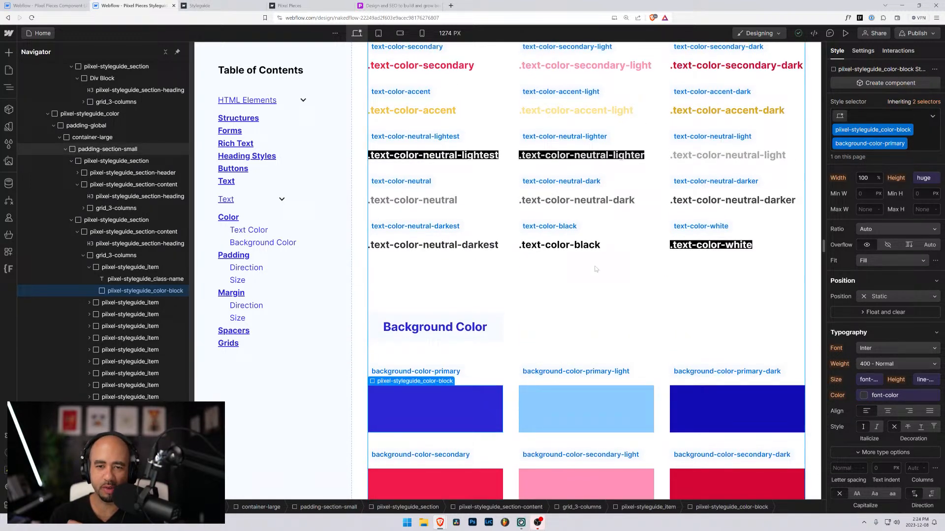
{"action": "scroll", "coordinate": [596, 268], "scroll_direction": "up", "scroll_amount": 3}
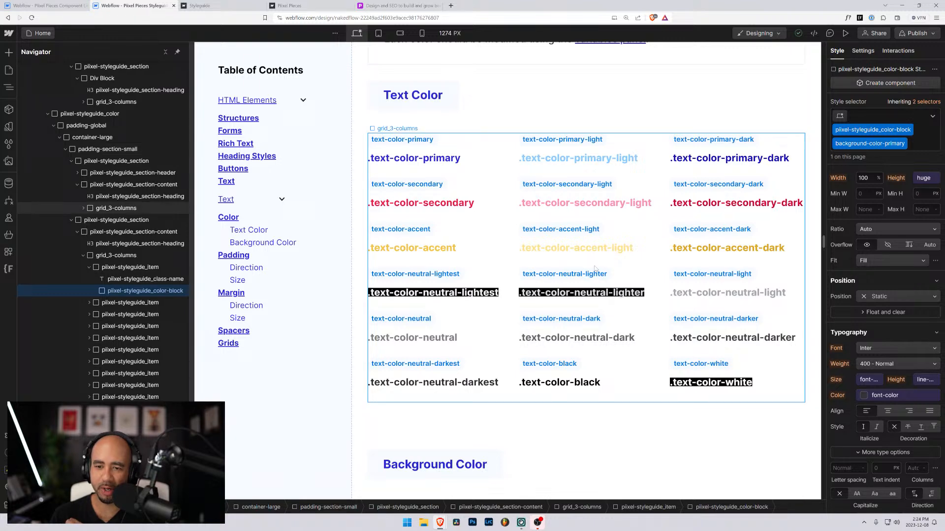
Step: Look over the Buttons, Heading Styles and rich text sections in the upper part of the style guide
{"action": "scroll", "coordinate": [591, 268], "scroll_direction": "up", "scroll_amount": 5}
{"action": "scroll", "coordinate": [684, 156], "scroll_direction": "up", "scroll_amount": 10}
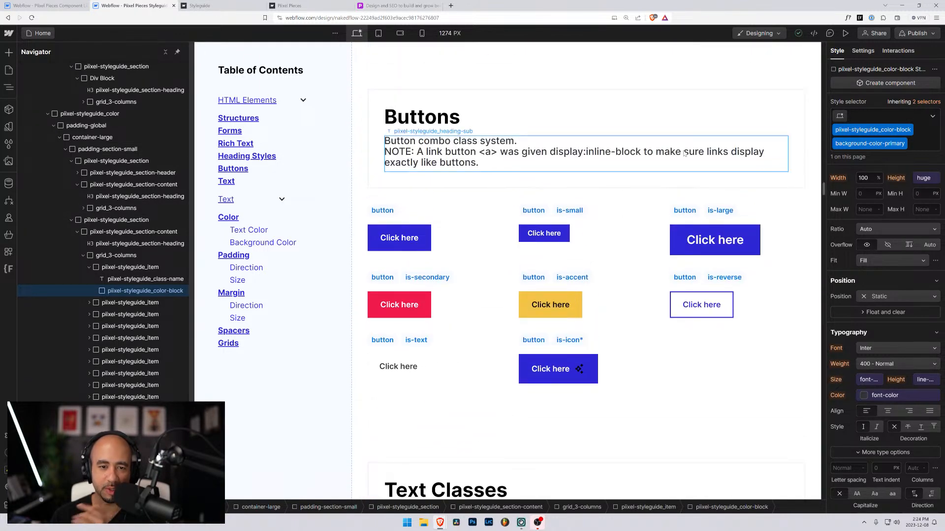
{"action": "scroll", "coordinate": [684, 153], "scroll_direction": "up", "scroll_amount": 5}
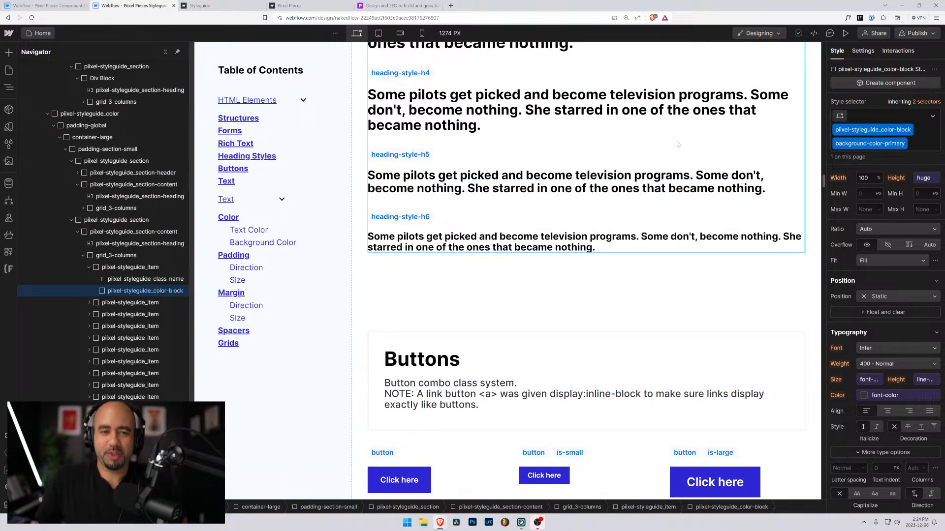
{"action": "scroll", "coordinate": [635, 143], "scroll_direction": "up", "scroll_amount": 10}
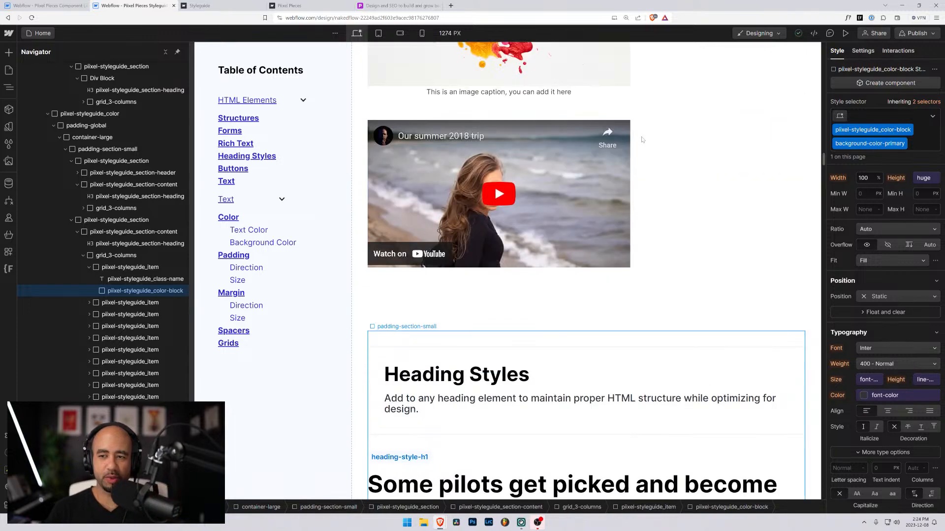
{"action": "scroll", "coordinate": [643, 139], "scroll_direction": "up", "scroll_amount": 15}
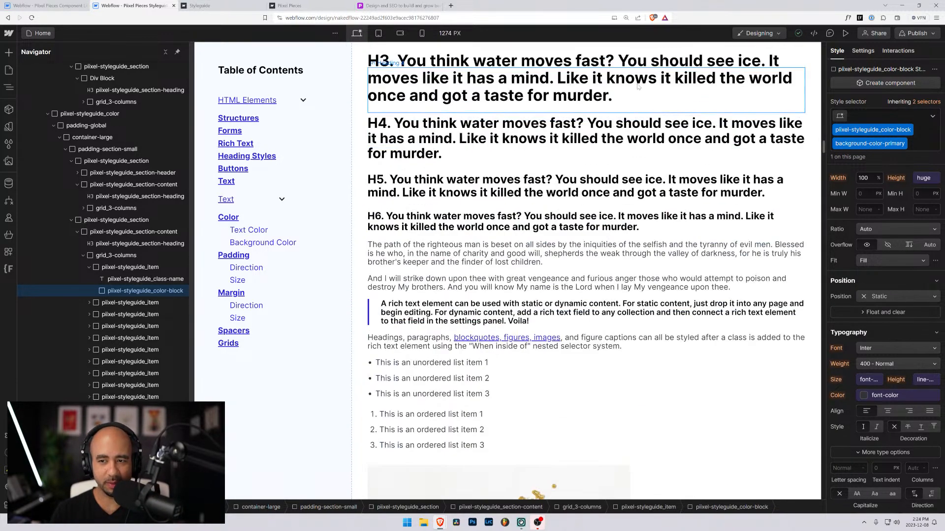
{"action": "scroll", "coordinate": [592, 62], "scroll_direction": "up", "scroll_amount": 3}
Step: Switch to the components project, view its page list with the Navigation and Contact folders collapsed, and bring up the Piixel Pieces website
{"action": "left_click", "coordinate": [50, 5]}
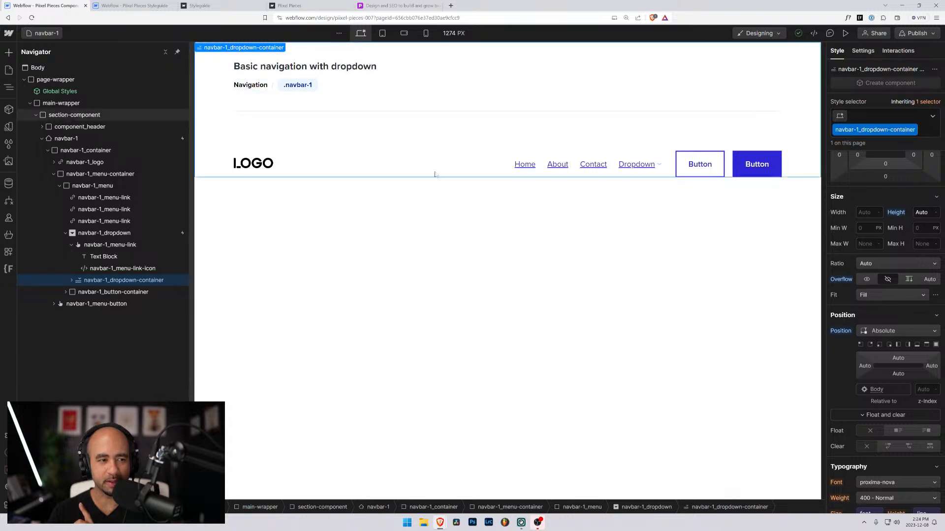
{"action": "left_click", "coordinate": [43, 33]}
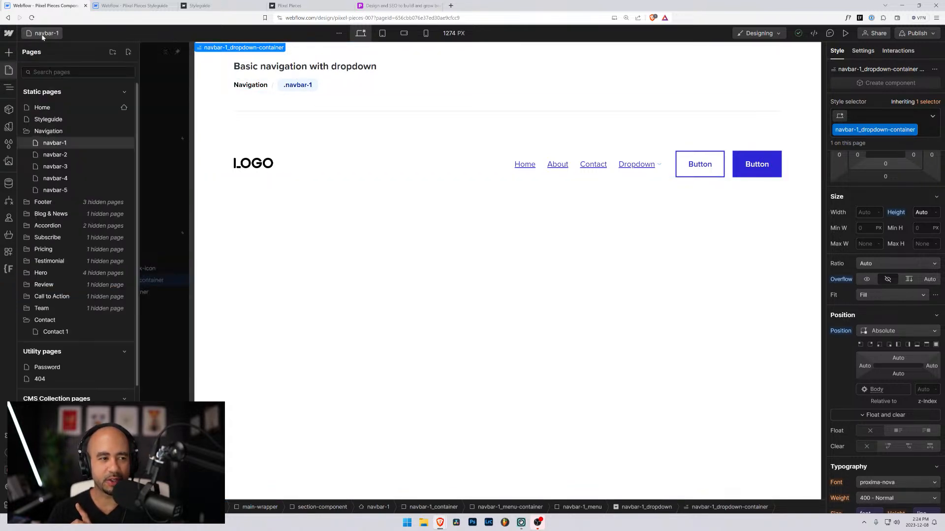
{"action": "left_click", "coordinate": [25, 131]}
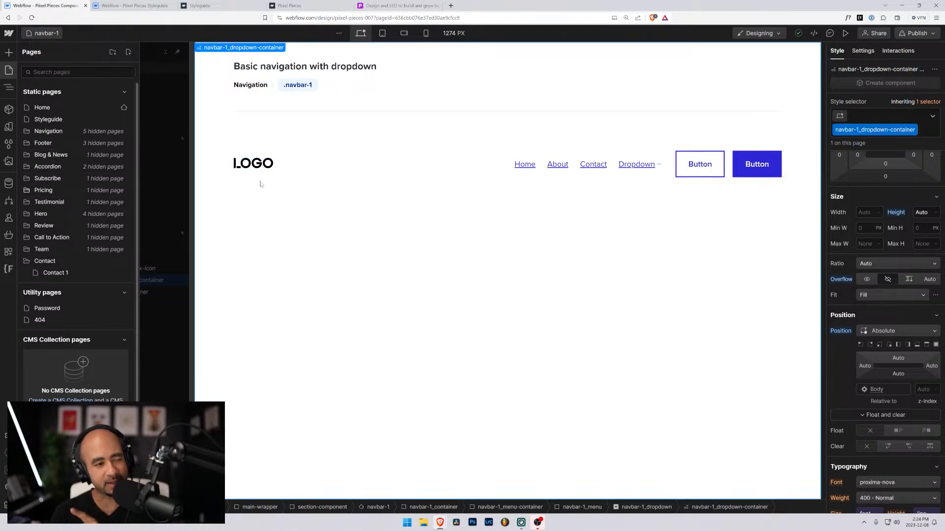
{"action": "left_click", "coordinate": [28, 262]}
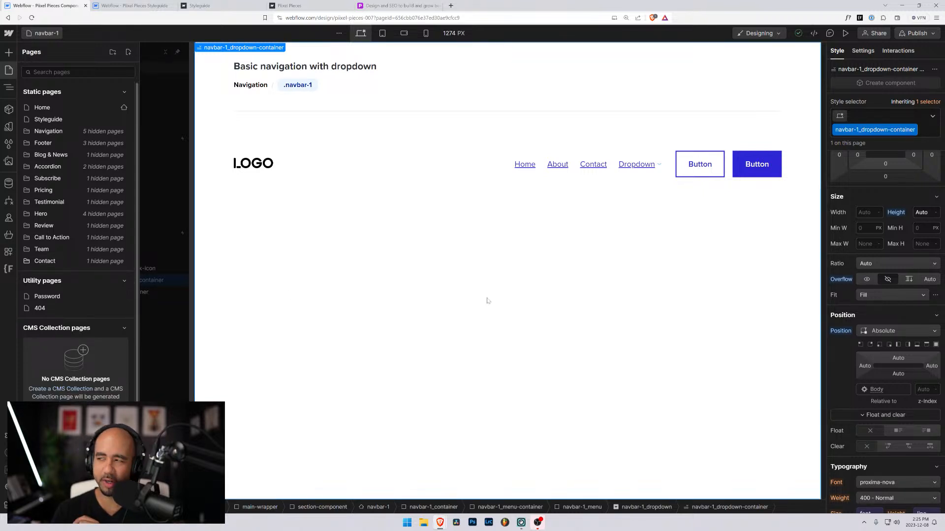
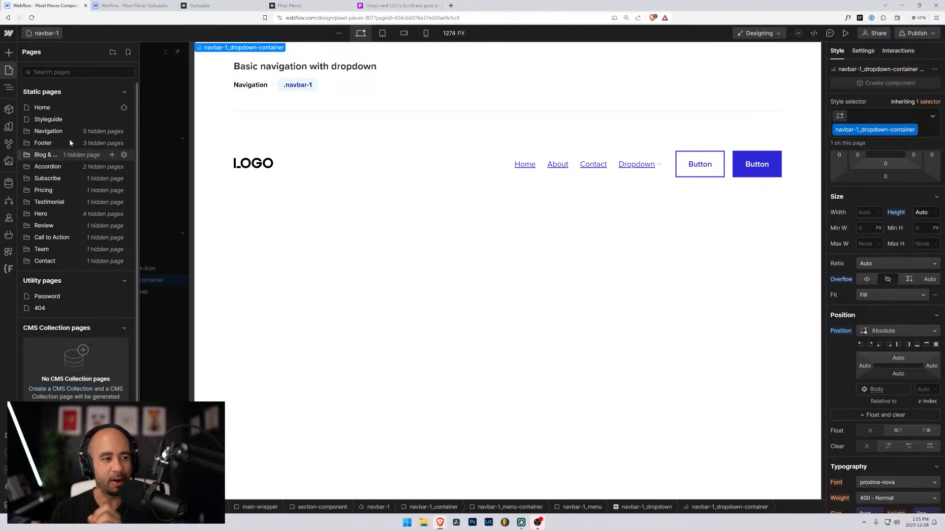
{"action": "left_click", "coordinate": [306, 8]}
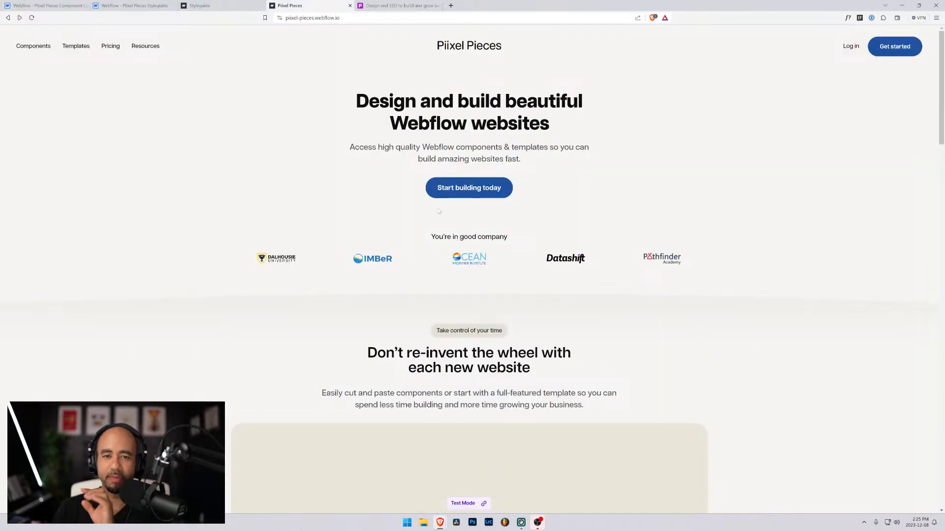